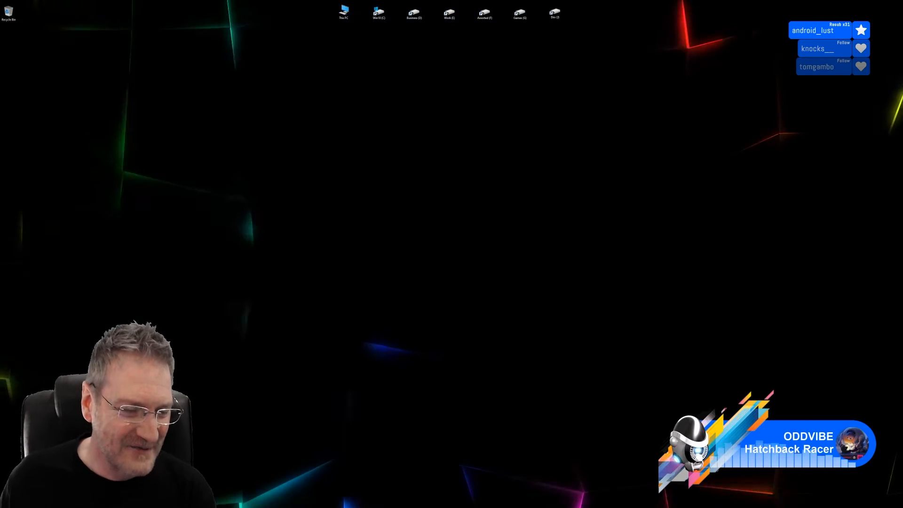
- Switch to 3ds Max, isolate the inner mesh tube, add an Unwrap UVW modifier and check its UV layout
key(alt+Tab)
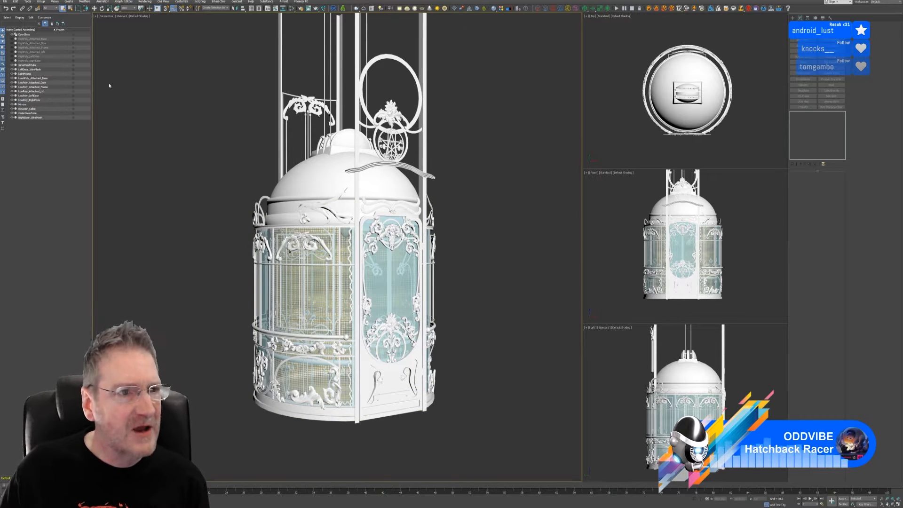
click(29, 65)
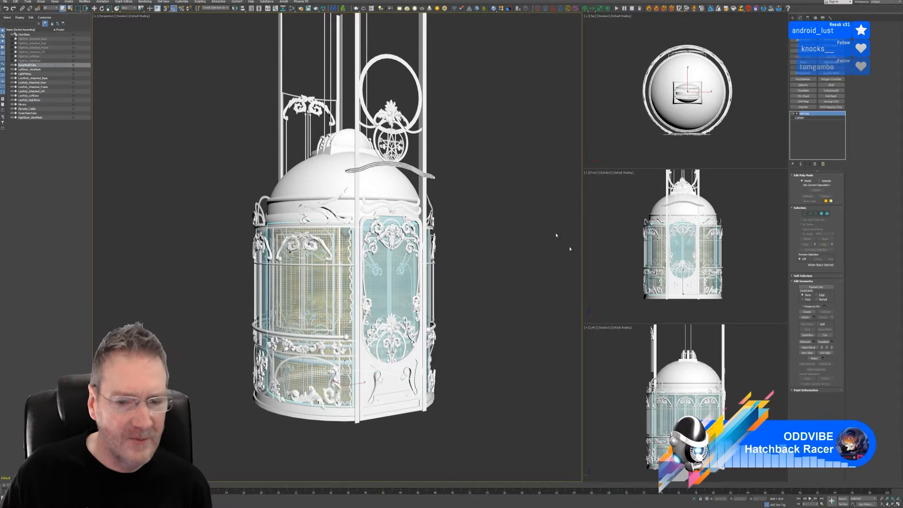
click(693, 499)
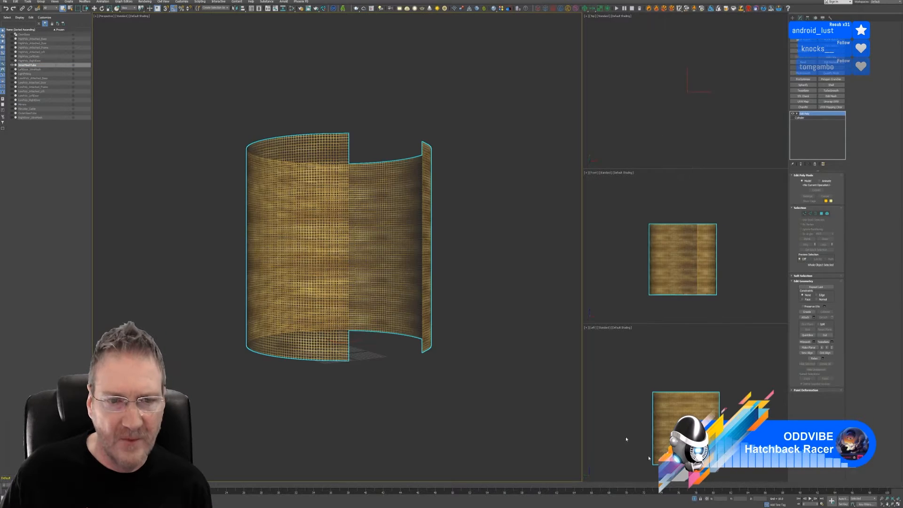
click(831, 102)
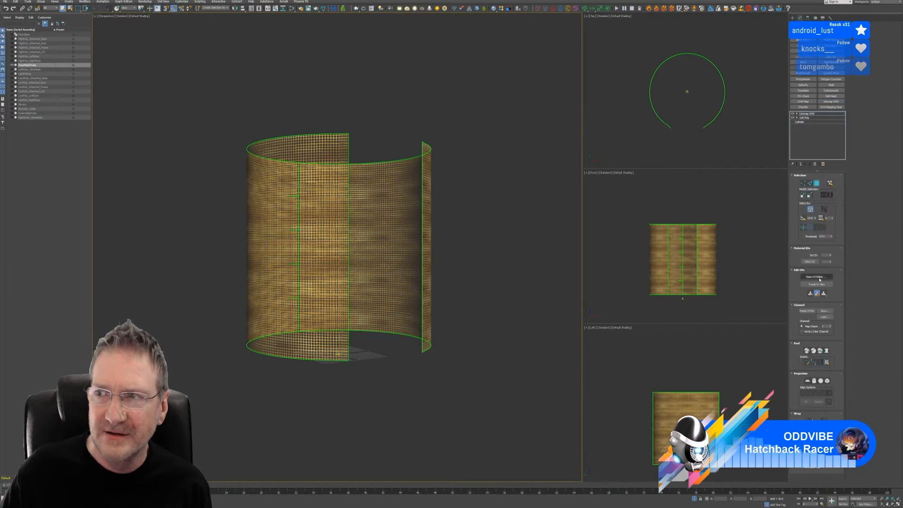
click(817, 276)
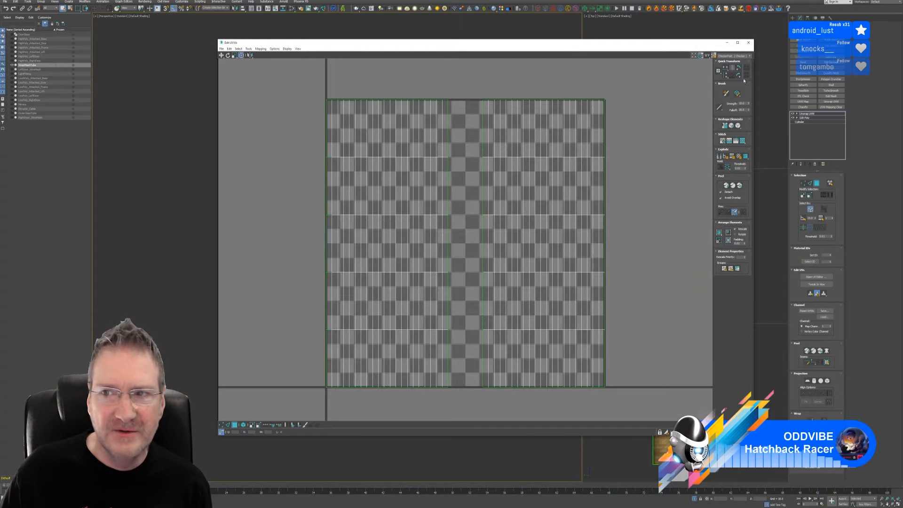
click(748, 43)
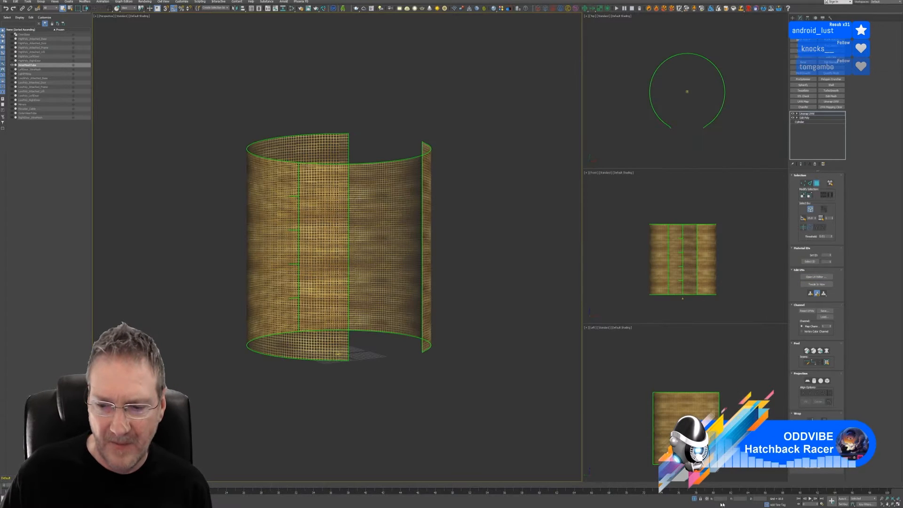
click(695, 499)
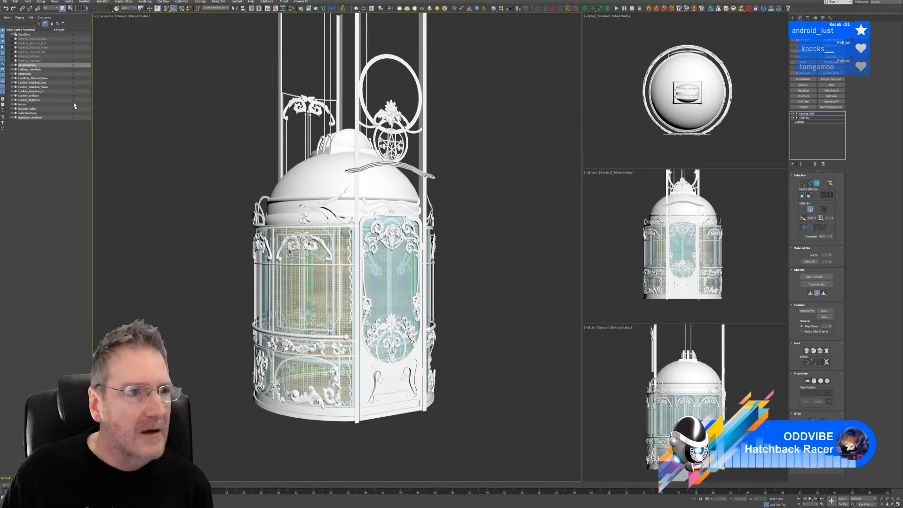
- Isolate the outer glass tube, add an Unwrap UVW modifier and check its UV layout
click(46, 113)
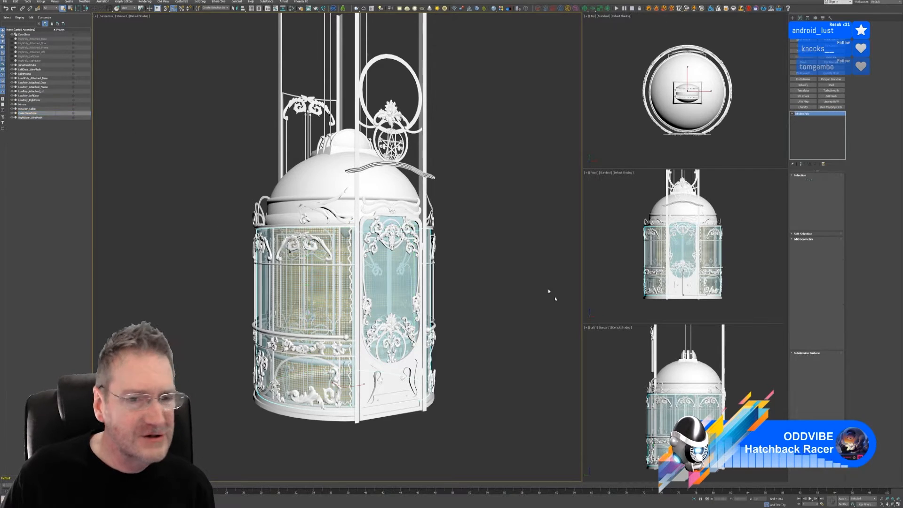
click(694, 498)
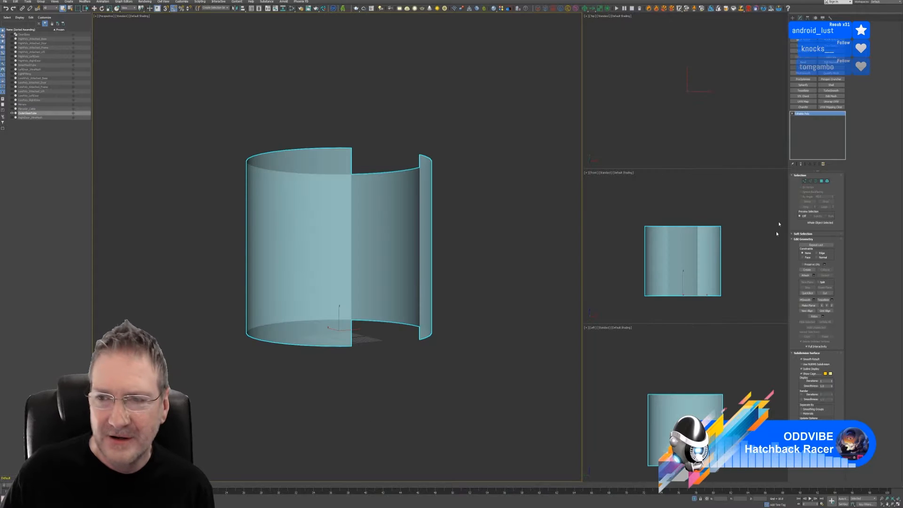
click(831, 101)
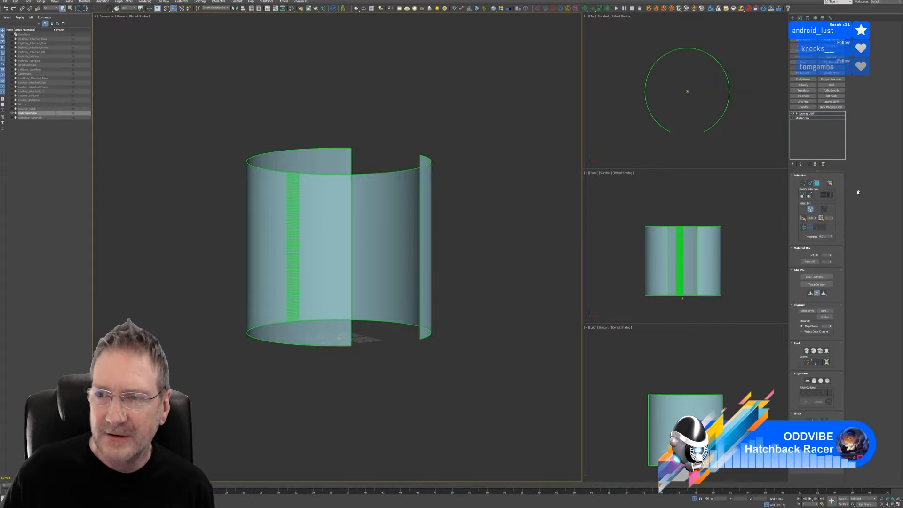
click(816, 276)
click(748, 43)
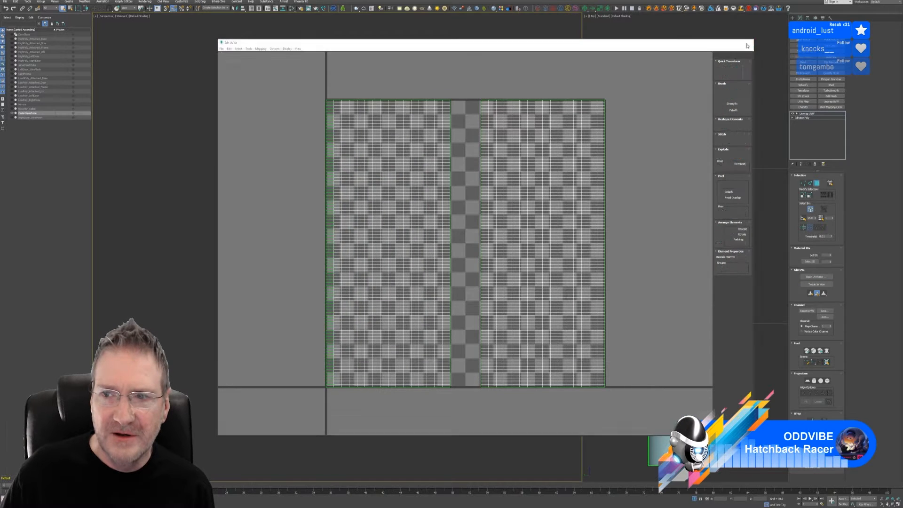
click(693, 499)
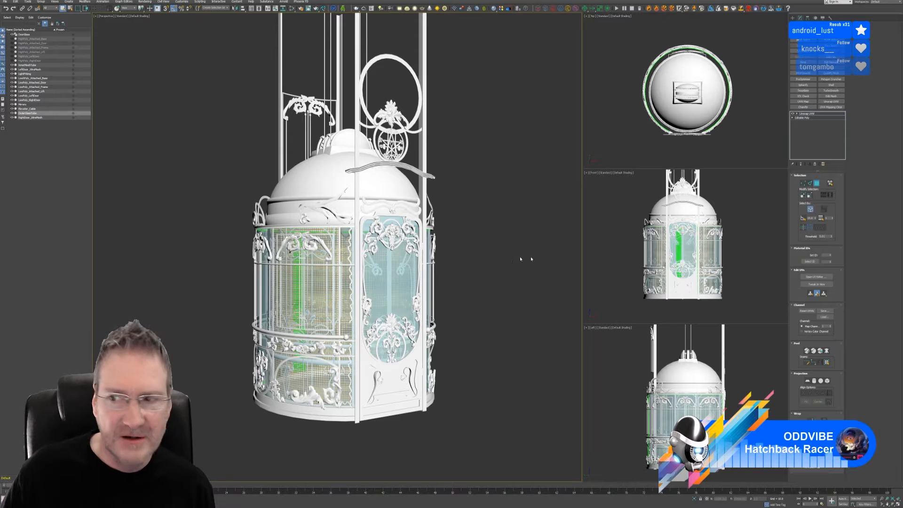
- Leave polygon selection on the outer glass tube, hide its map seams in the viewport and deselect it
click(816, 184)
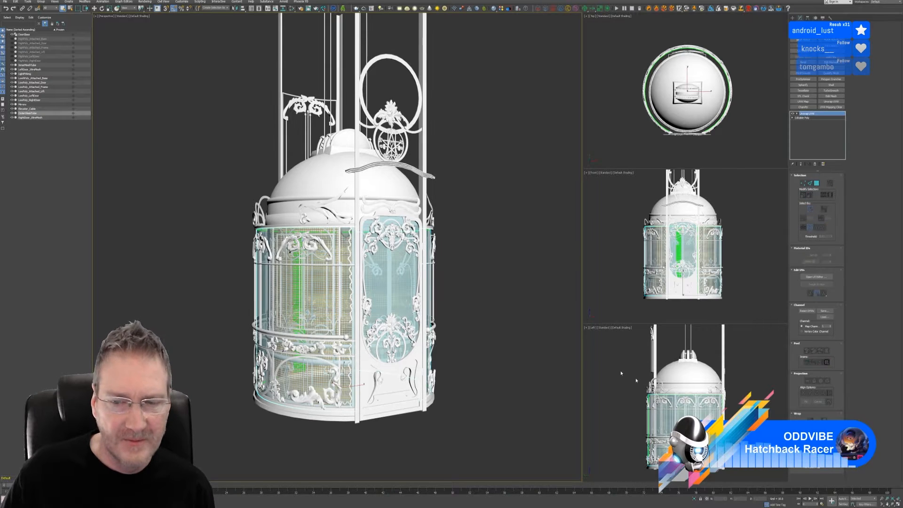
click(802, 442)
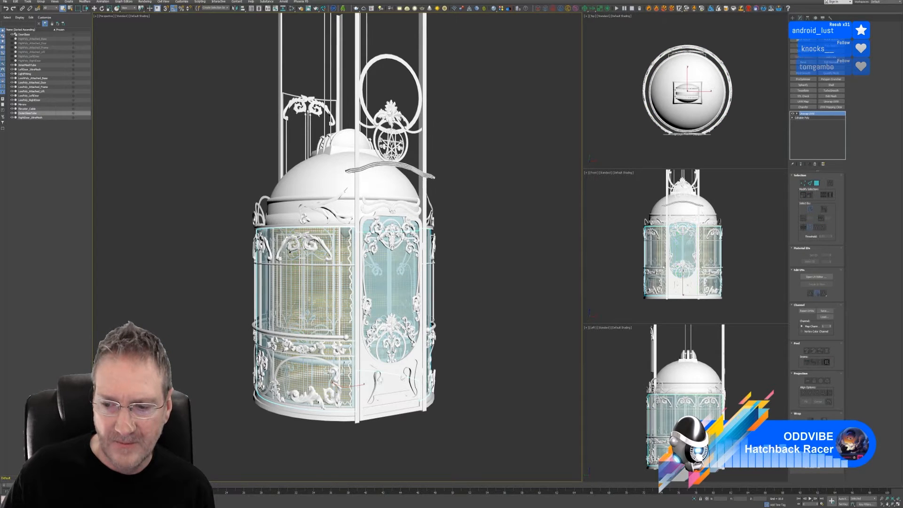
click(507, 282)
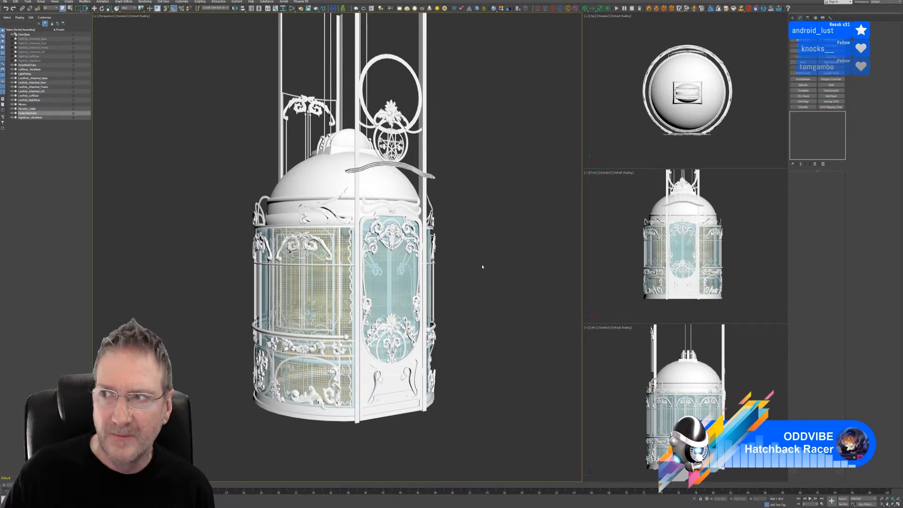
- Isolate the door glass panel, add an Unwrap UVW modifier and check its UV layout
click(395, 268)
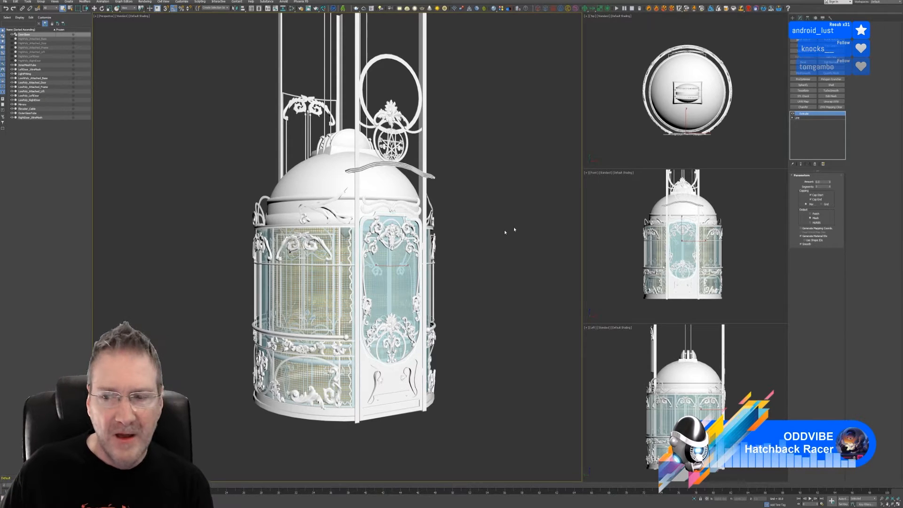
click(694, 500)
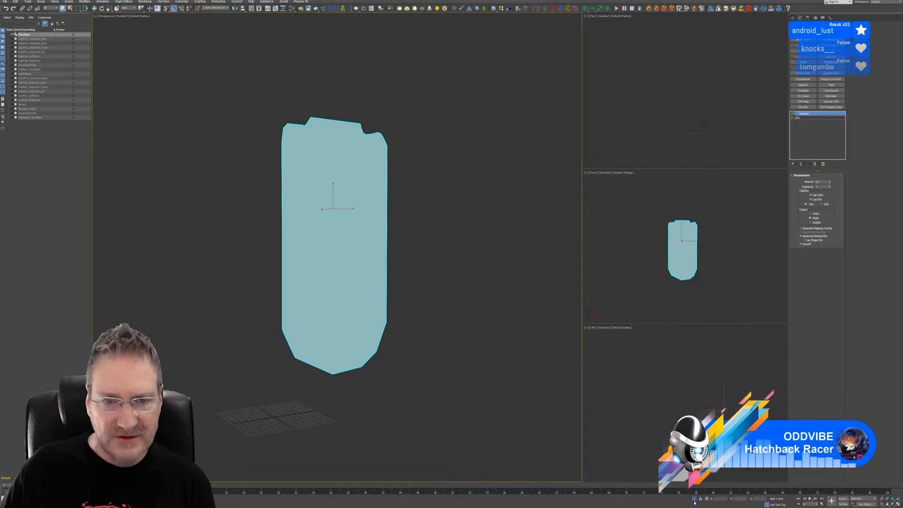
click(831, 101)
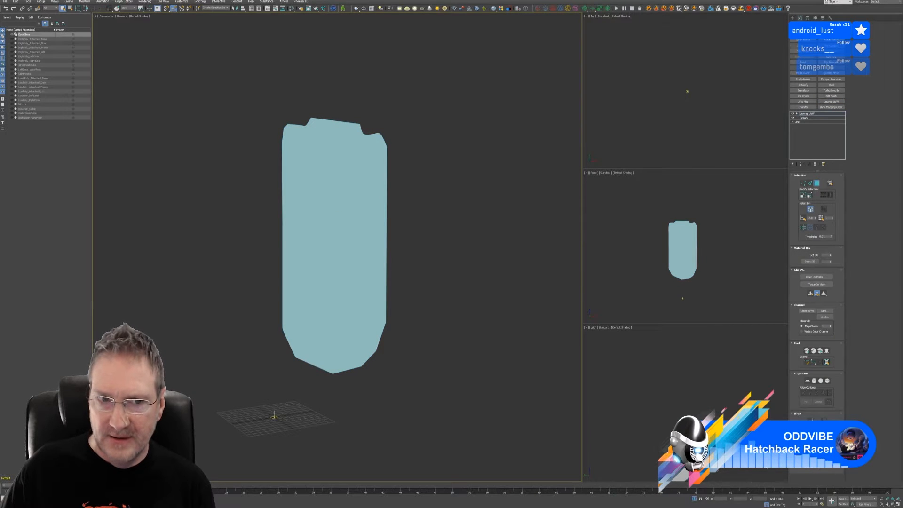
click(817, 277)
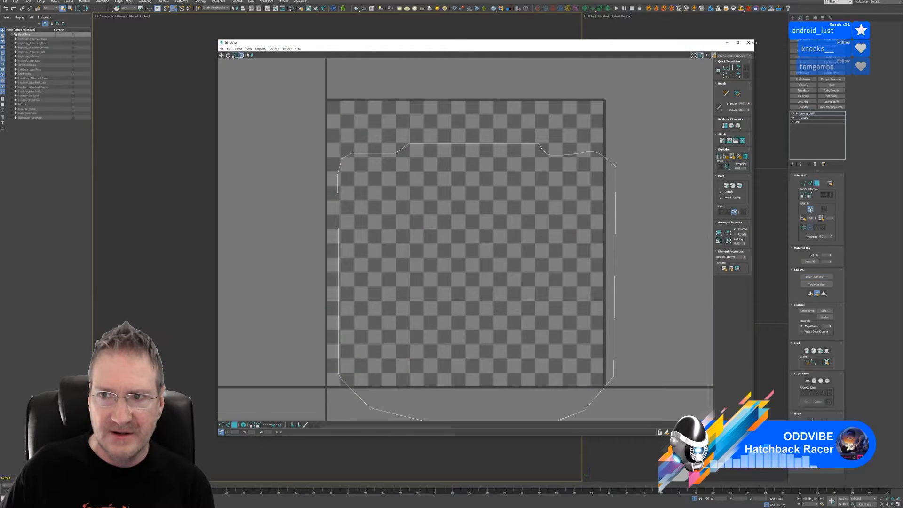
click(751, 43)
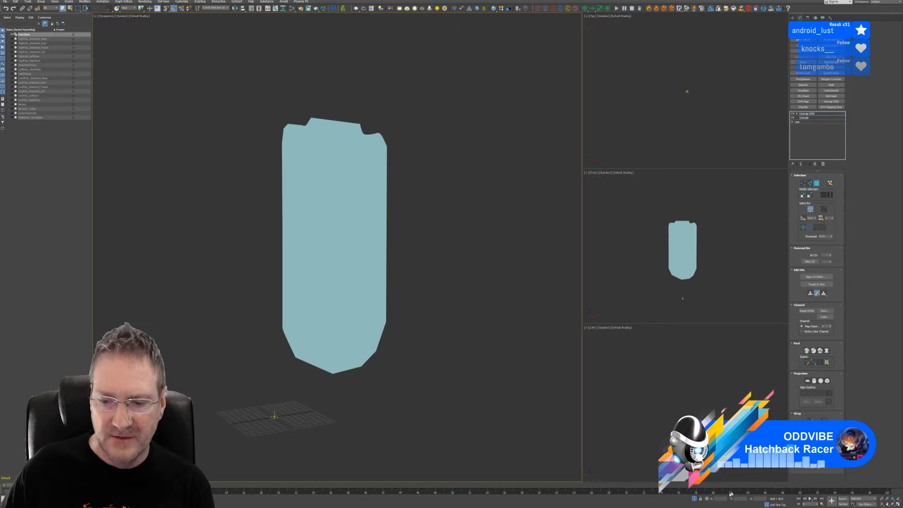
click(695, 499)
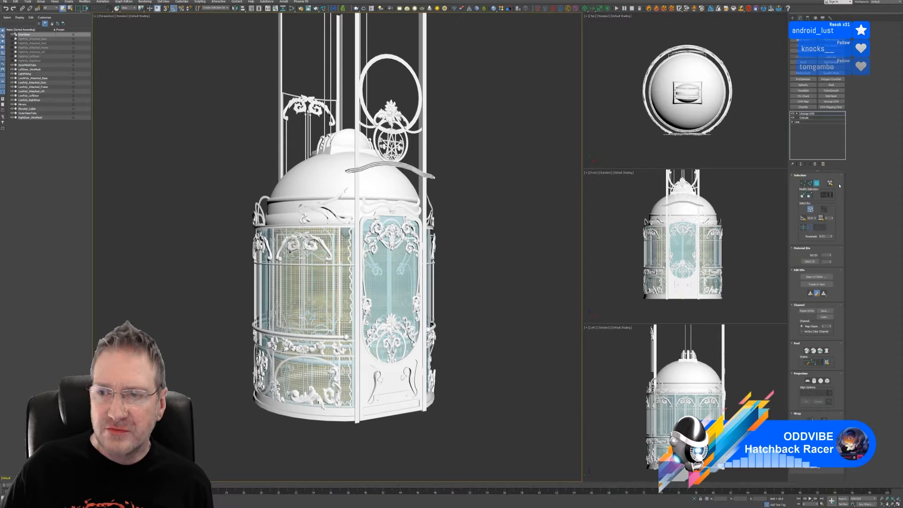
- Apply Flatten Mapping to all of the door glass's UV polygons, then deselect the glass
click(816, 277)
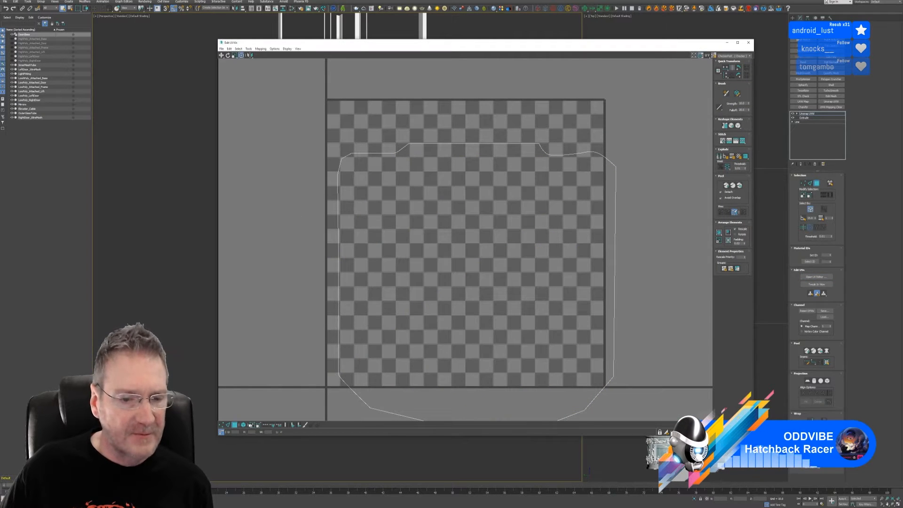
drag(702, 413, 273, 90)
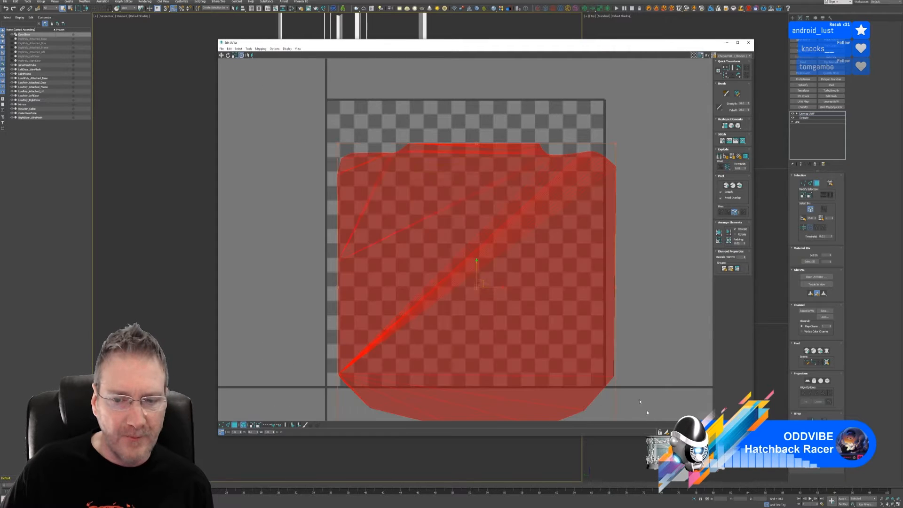
click(260, 48)
click(268, 56)
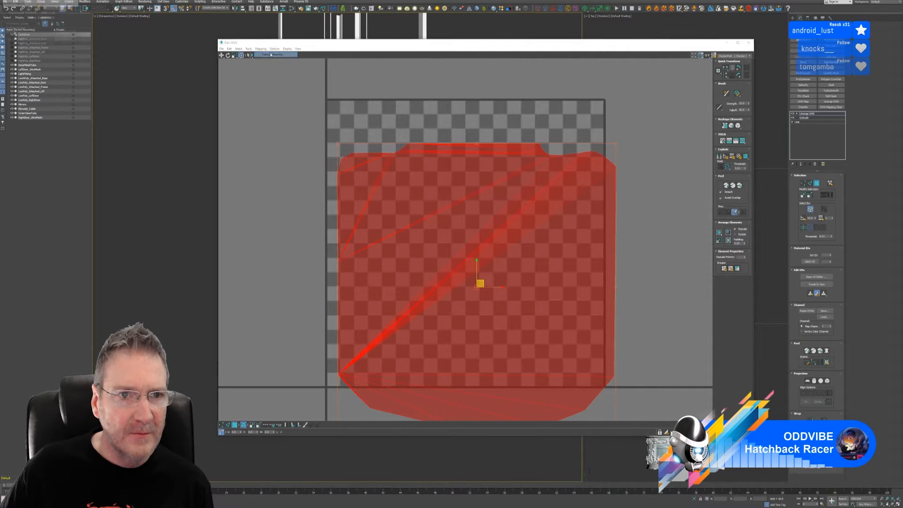
click(73, 35)
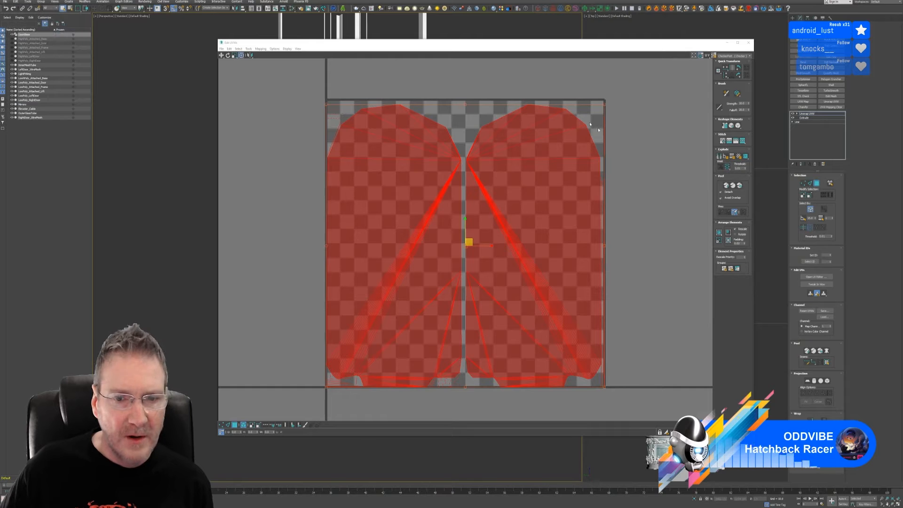
click(657, 149)
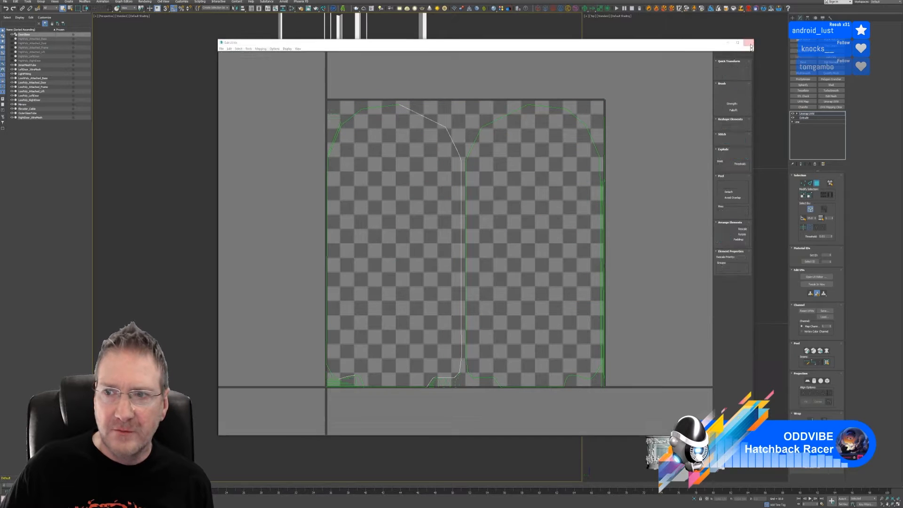
click(748, 42)
click(817, 184)
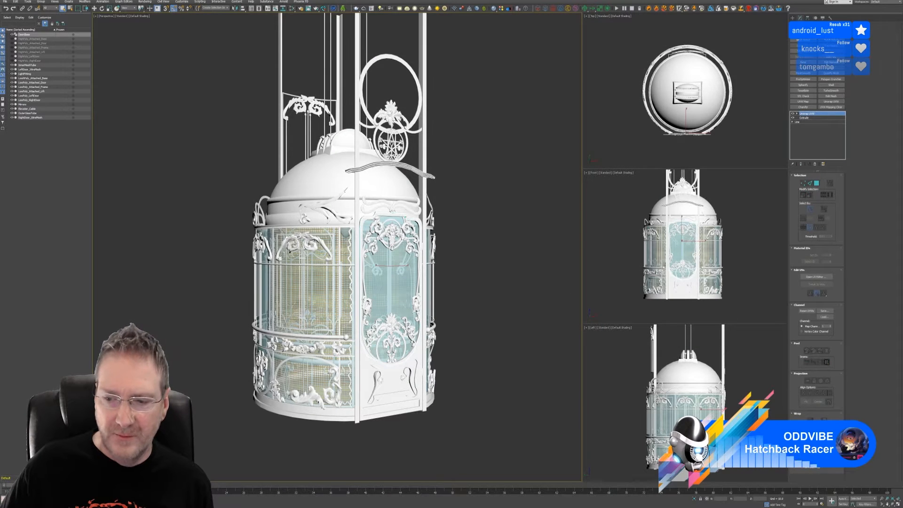
click(501, 139)
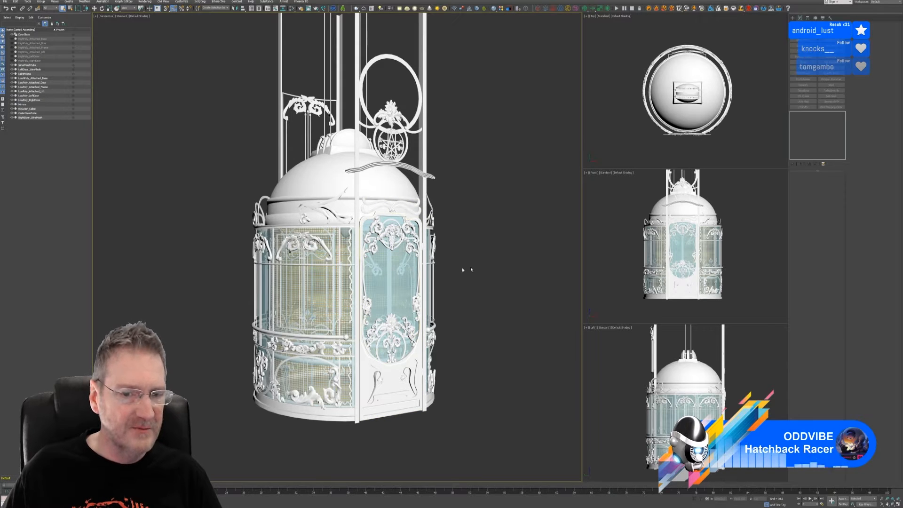
- Isolate the low-poly attached frame with its vertical rails and collapse its entire modifier stack to an editable poly
click(423, 128)
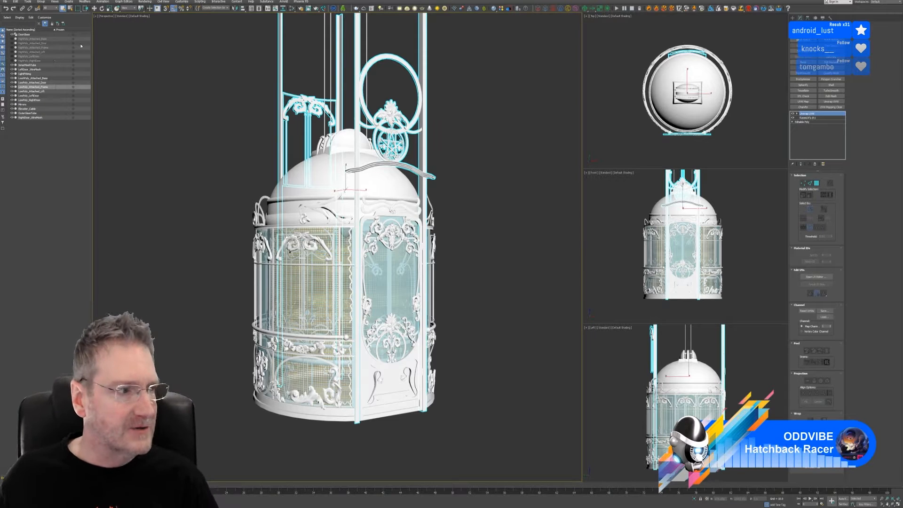
click(694, 499)
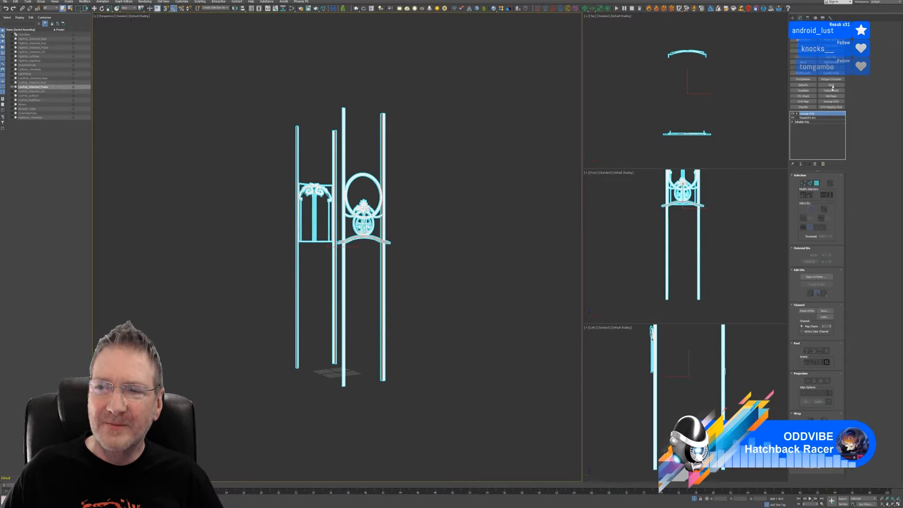
right_click(819, 116)
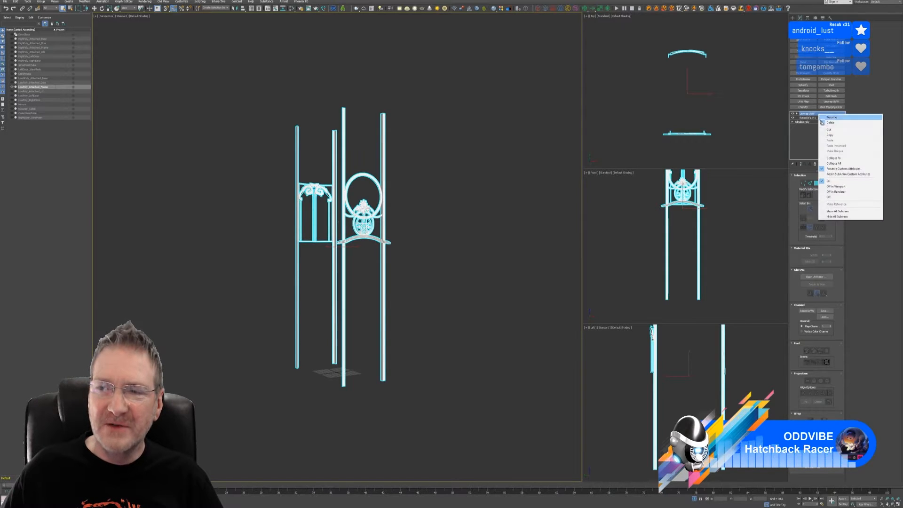
click(846, 164)
click(474, 267)
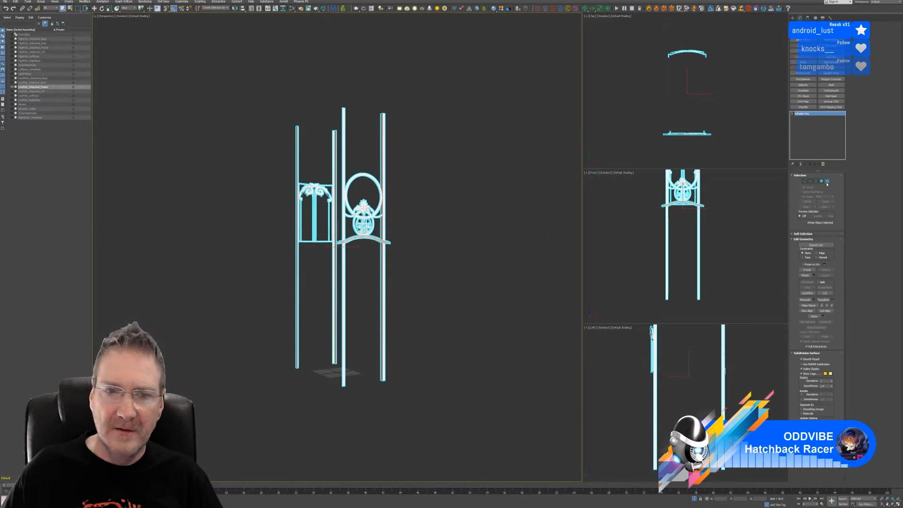
- Switch the frame to element selection and select its four vertical rails
click(827, 182)
scroll(429, 207, up, 3)
middle_drag(423, 153, 441, 132)
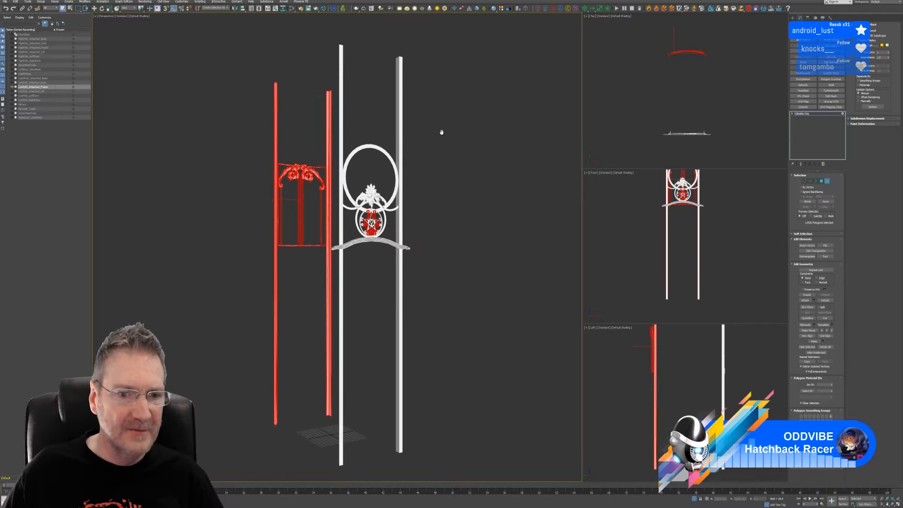
click(440, 133)
click(275, 137)
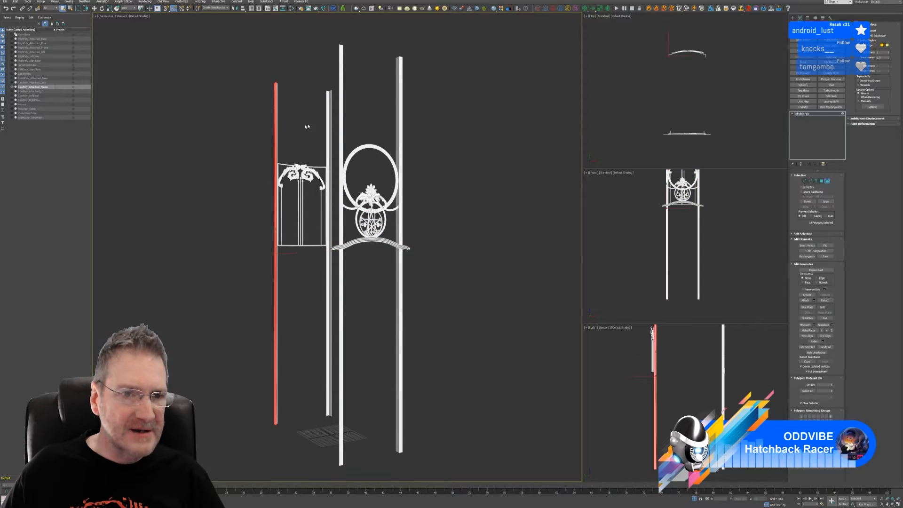
ctrl+drag(294, 98, 277, 107)
ctrl+drag(337, 106, 337, 107)
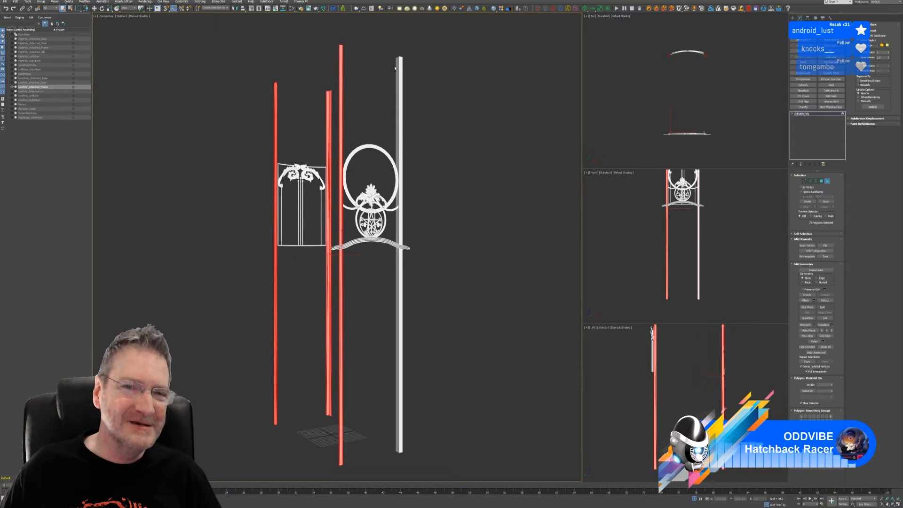
ctrl+click(399, 77)
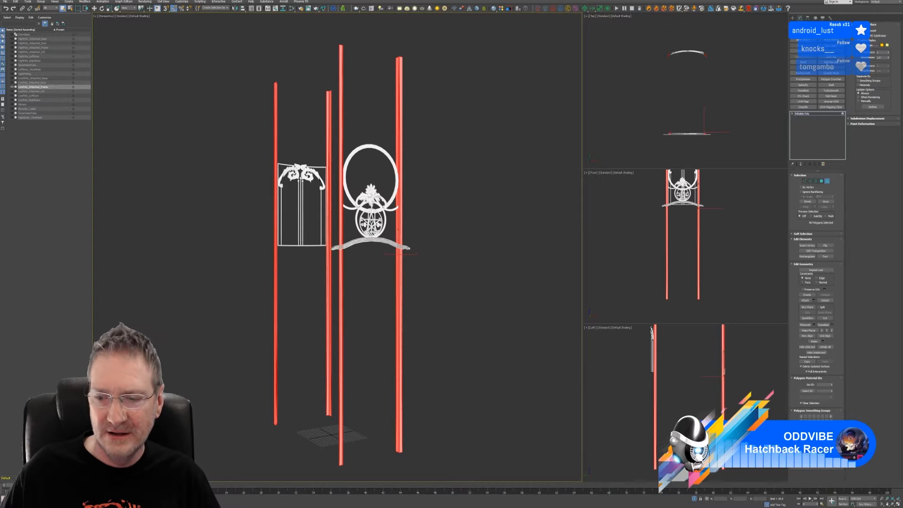
- Assign a pure red vertex color to the selected vertical rails
click(825, 457)
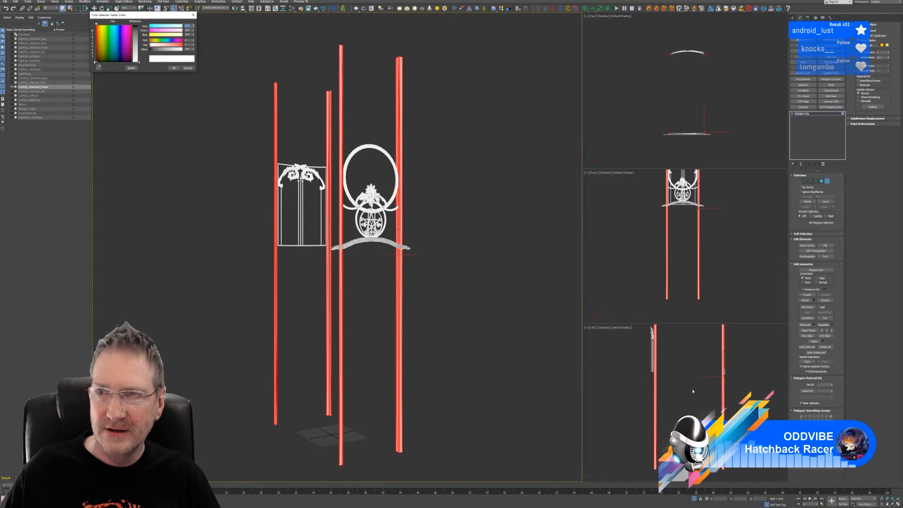
click(97, 28)
click(136, 27)
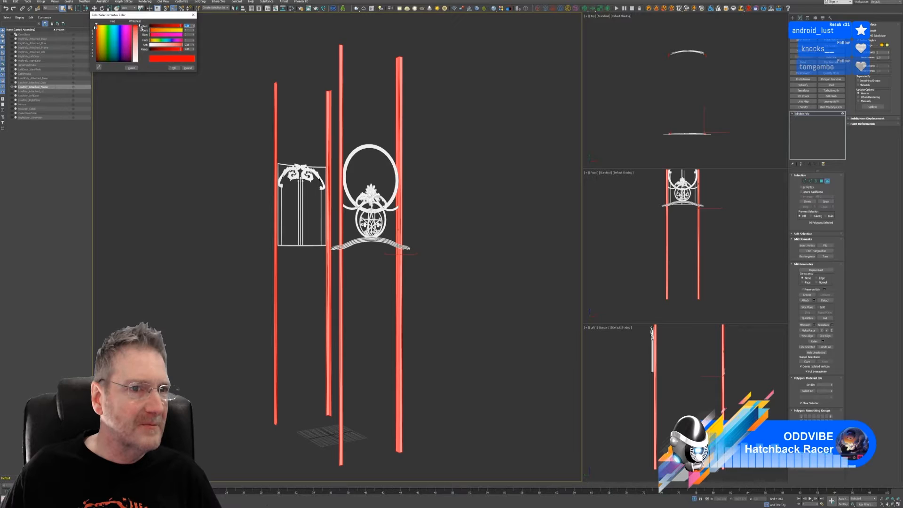
click(174, 69)
- Select the large upper ring, the smaller ring below it and the two curved connectors beside them
scroll(386, 182, up, 5)
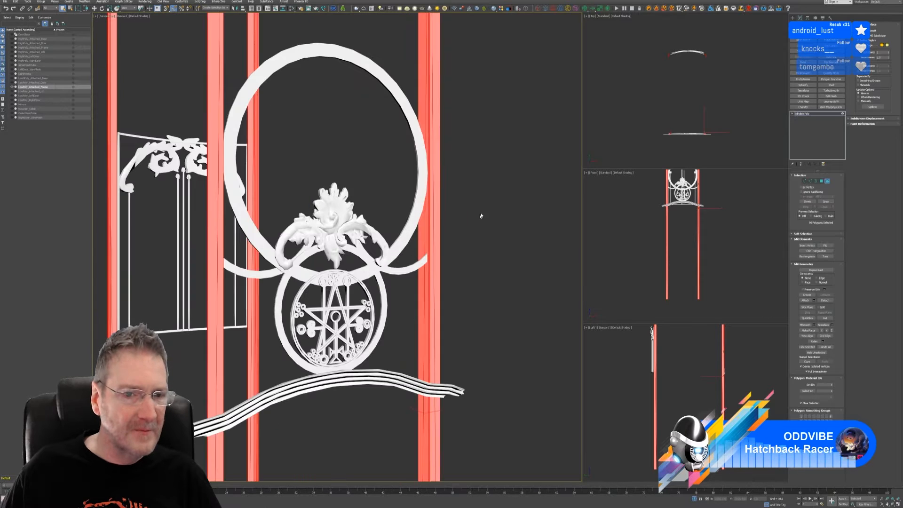
middle_drag(479, 216, 507, 198)
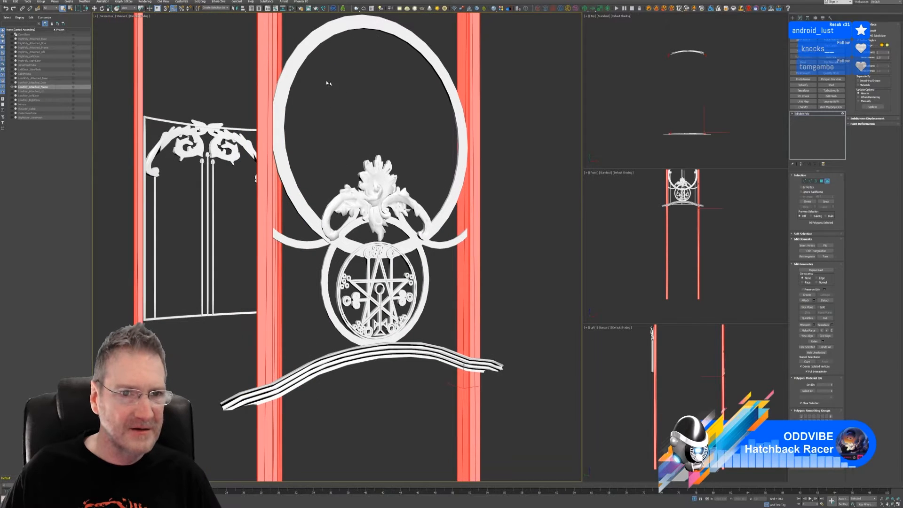
click(299, 68)
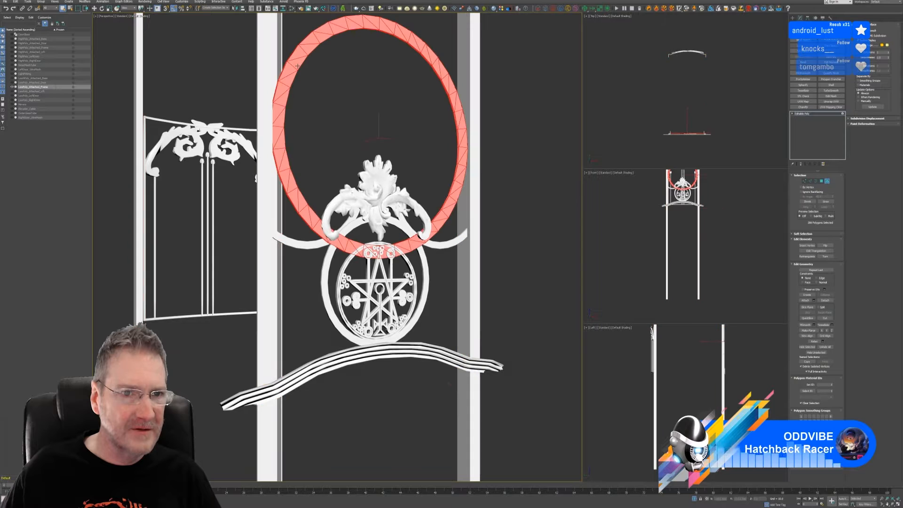
ctrl+click(313, 245)
ctrl+click(322, 259)
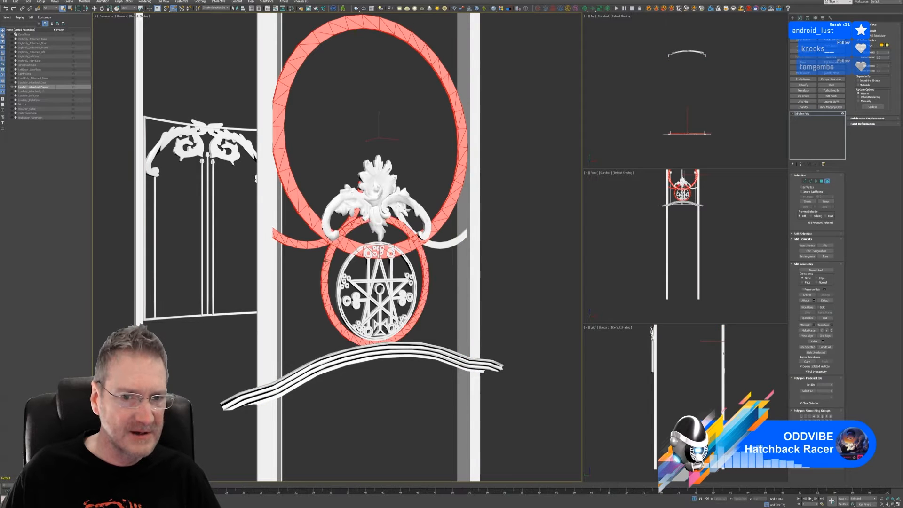
ctrl+click(452, 242)
scroll(478, 272, down, 4)
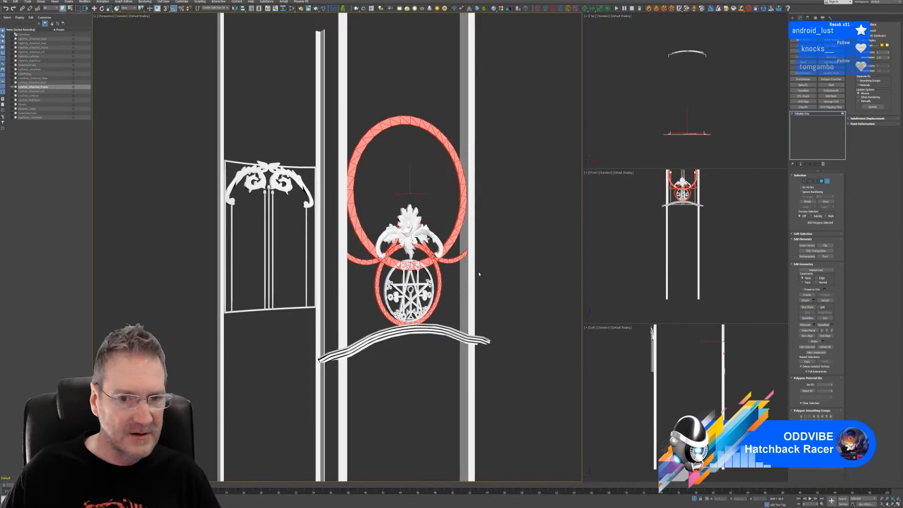
middle_drag(478, 271, 490, 207)
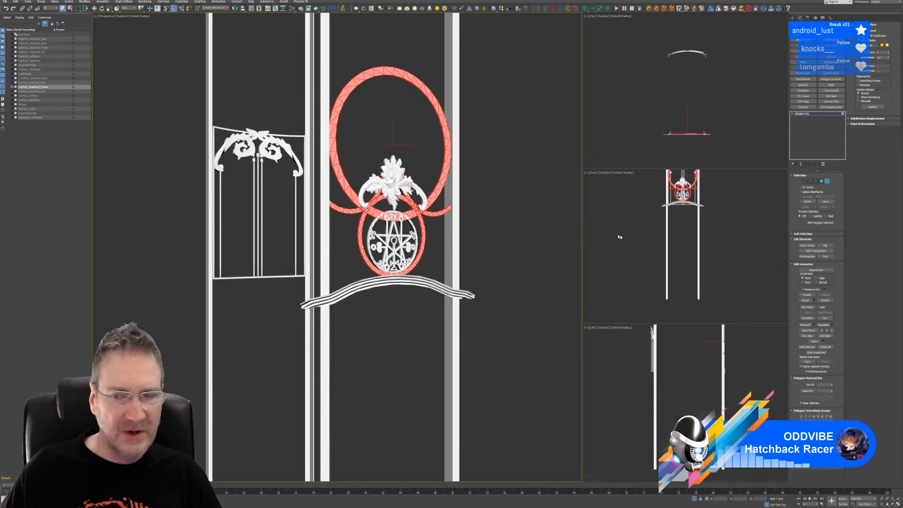
- Choose a green hue as the vertex color of the selected rings and connectors, and deselect them
click(826, 456)
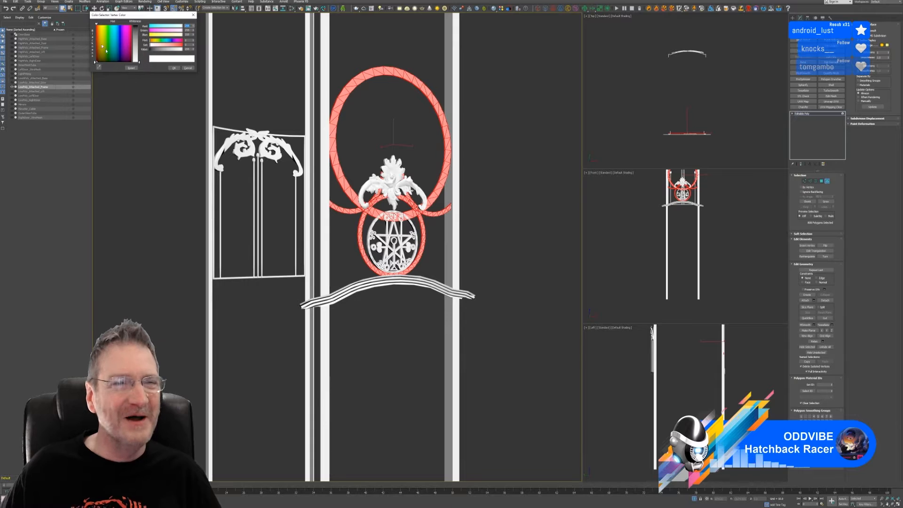
click(110, 31)
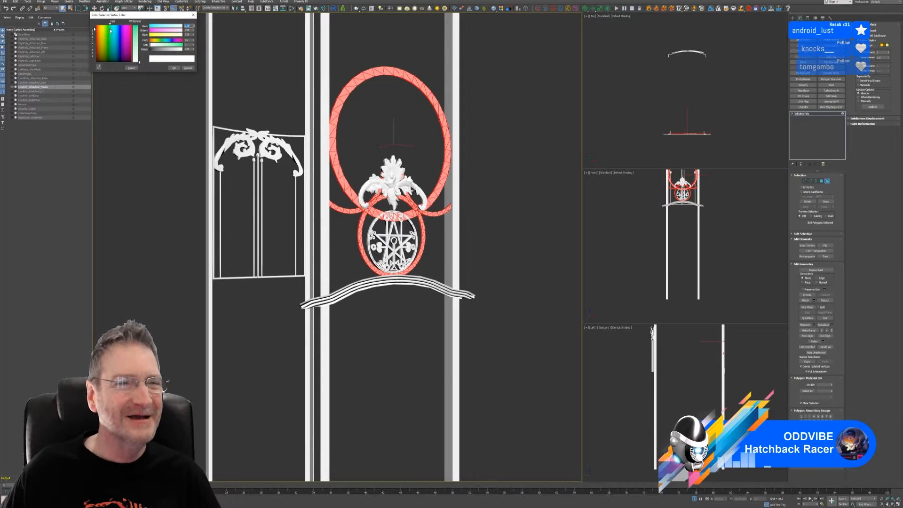
click(173, 68)
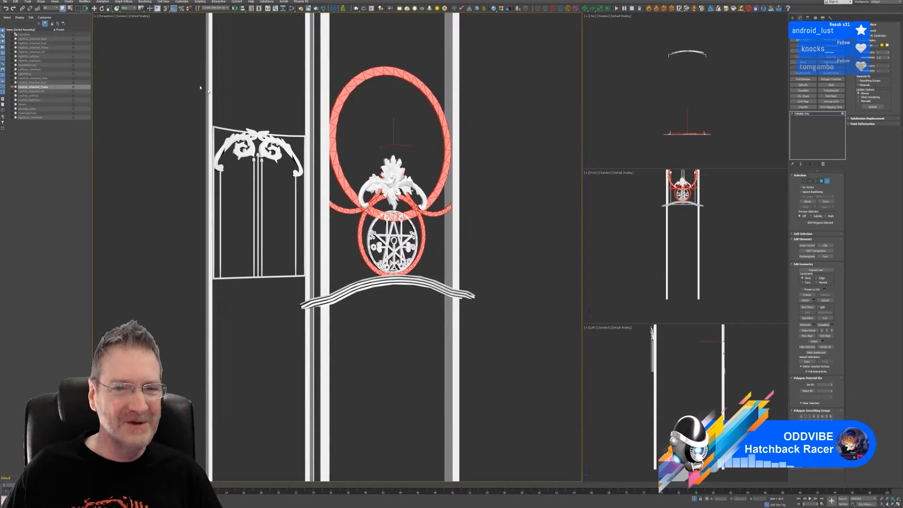
click(494, 193)
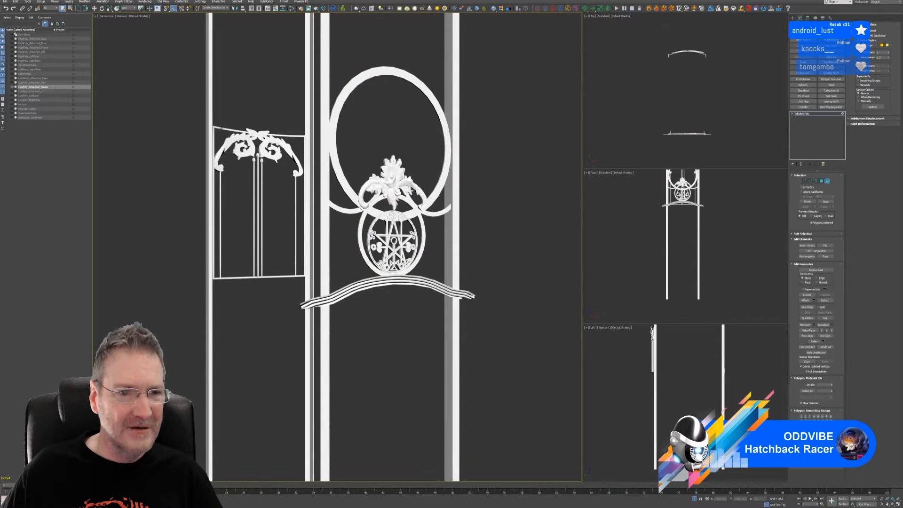
- Select the door's top, bottom and side border bars together with the two thin outer vertical rods
click(221, 128)
ctrl+click(240, 278)
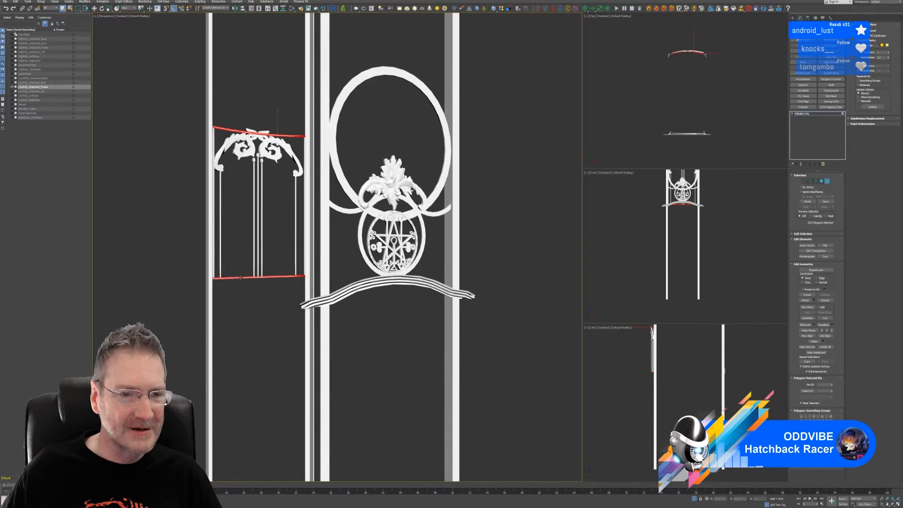
scroll(266, 245, up, 5)
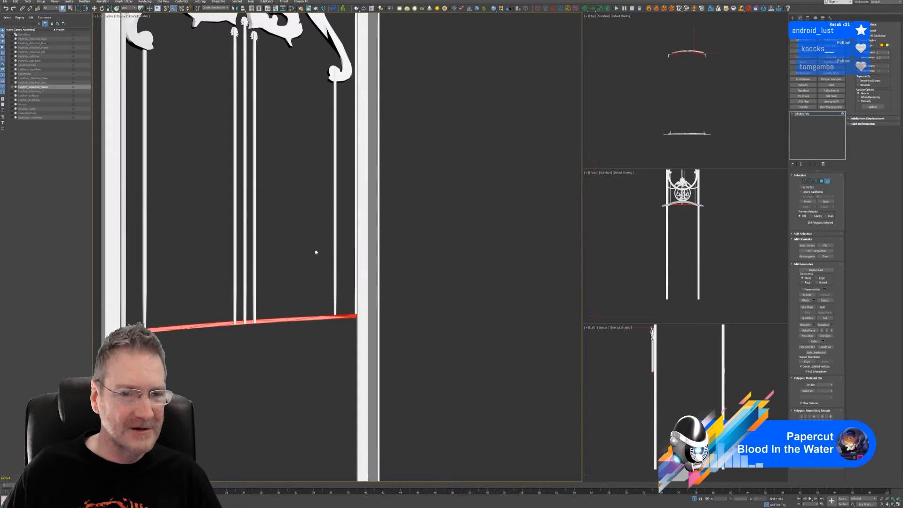
ctrl+click(354, 237)
ctrl+click(124, 222)
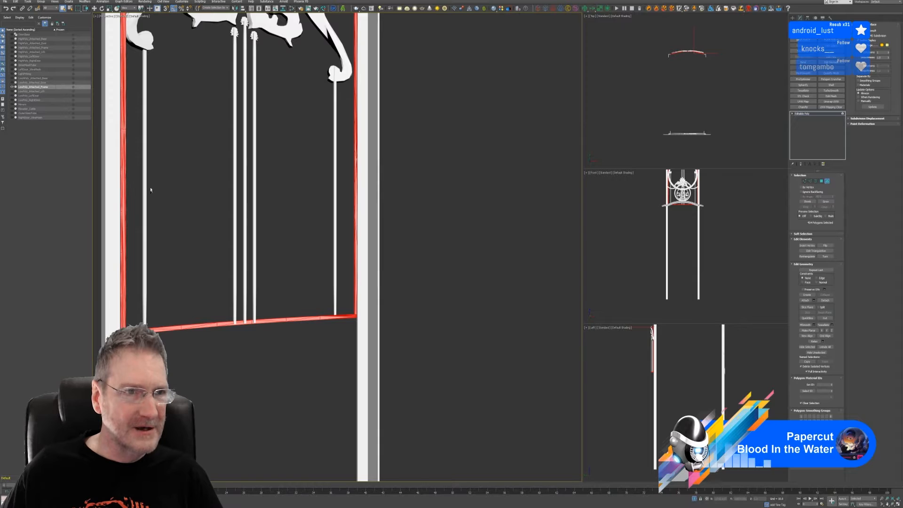
ctrl+click(145, 173)
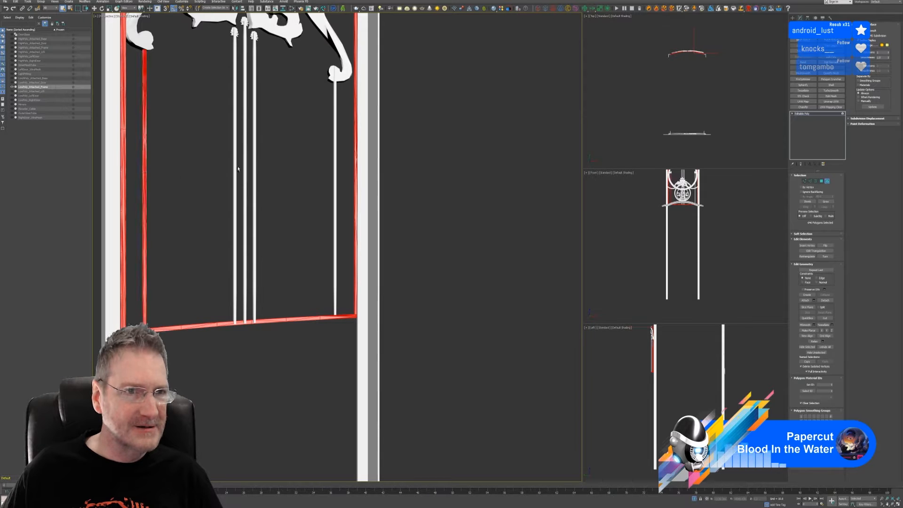
ctrl+click(336, 155)
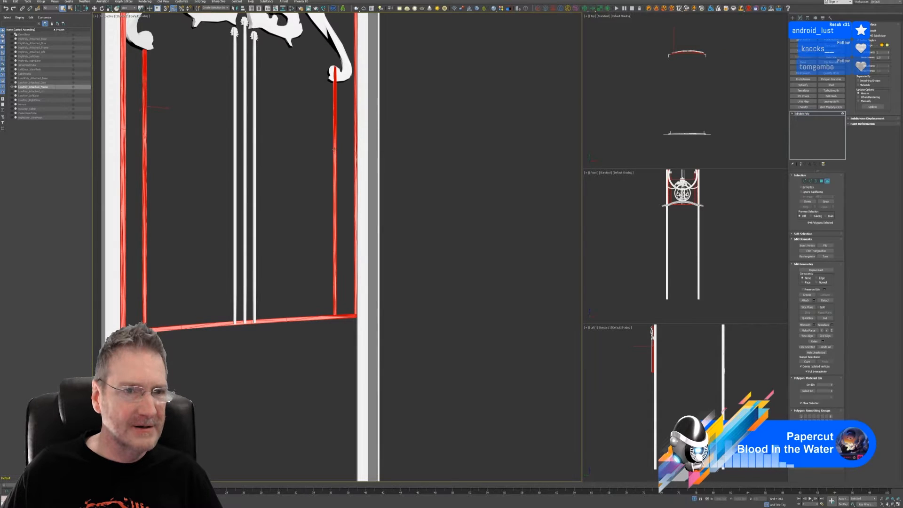
scroll(300, 187, down, 4)
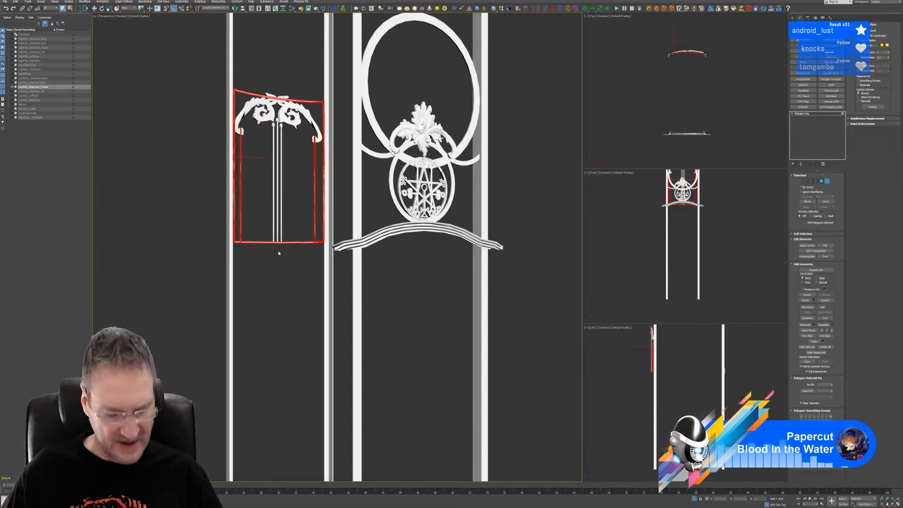
mouse_move(284, 282)
alt+middle_down()
mouse_move(347, 281)
mouse_move(282, 282)
alt+middle_up()
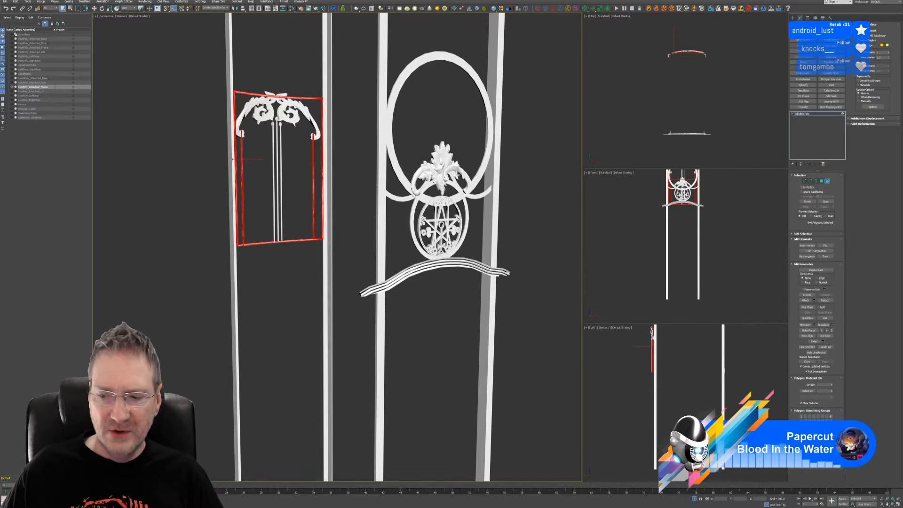
- Choose a cyan hue as the vertex color of the selected door border and outer rods
click(825, 455)
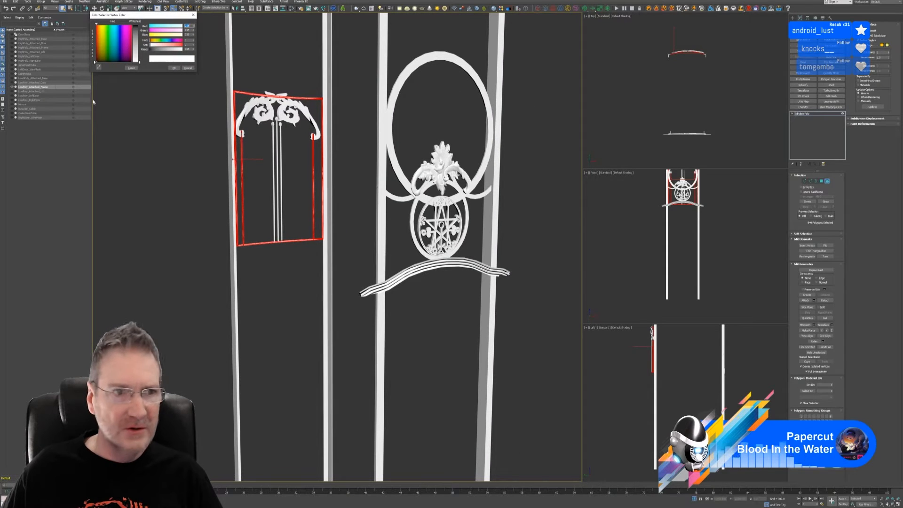
click(115, 30)
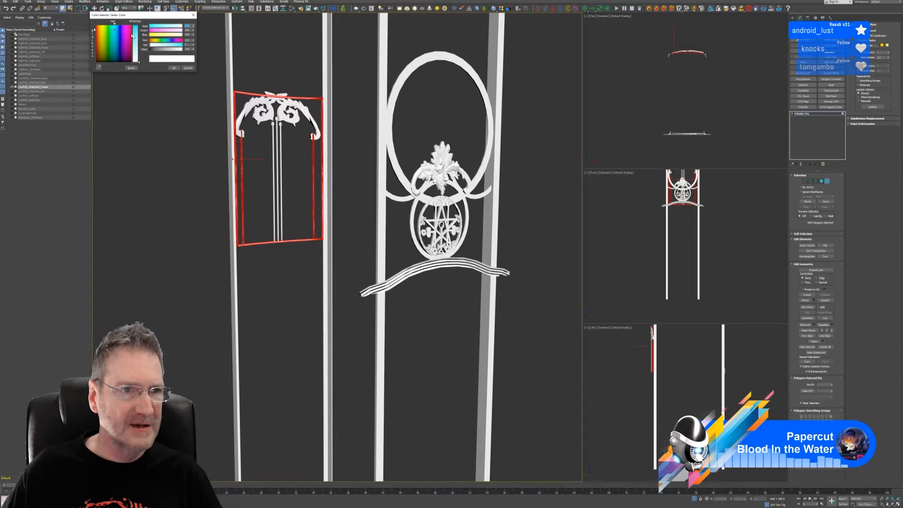
click(174, 68)
- Select the door's three central vertical rods and choose a green hue as their vertex color
click(276, 196)
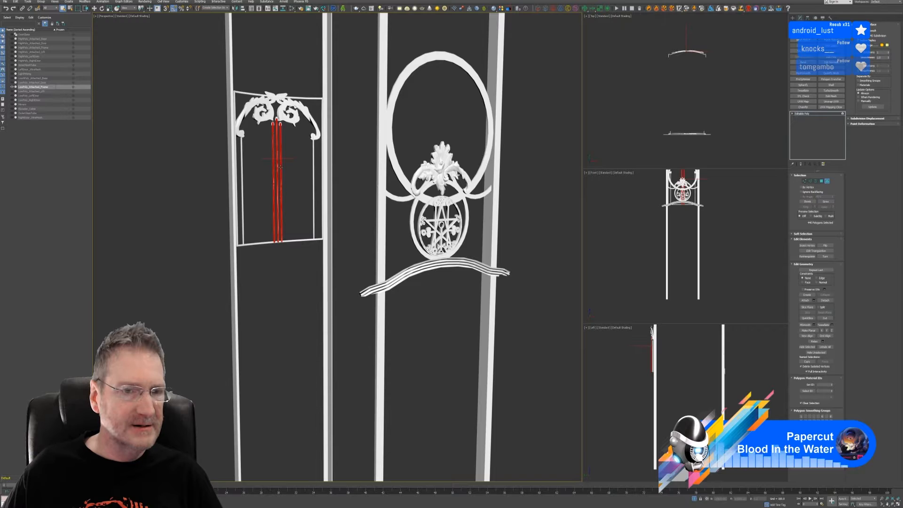
alt+middle_drag(280, 256, 351, 261)
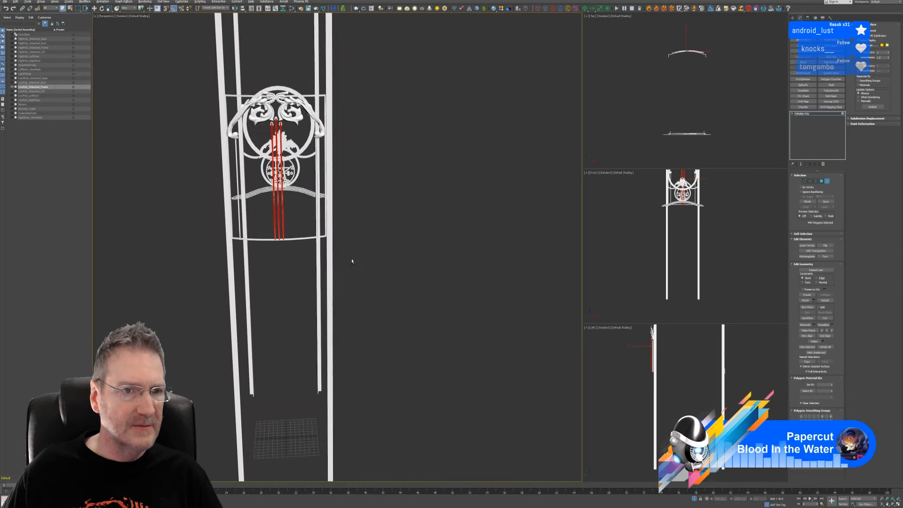
alt+middle_drag(337, 170, 330, 173)
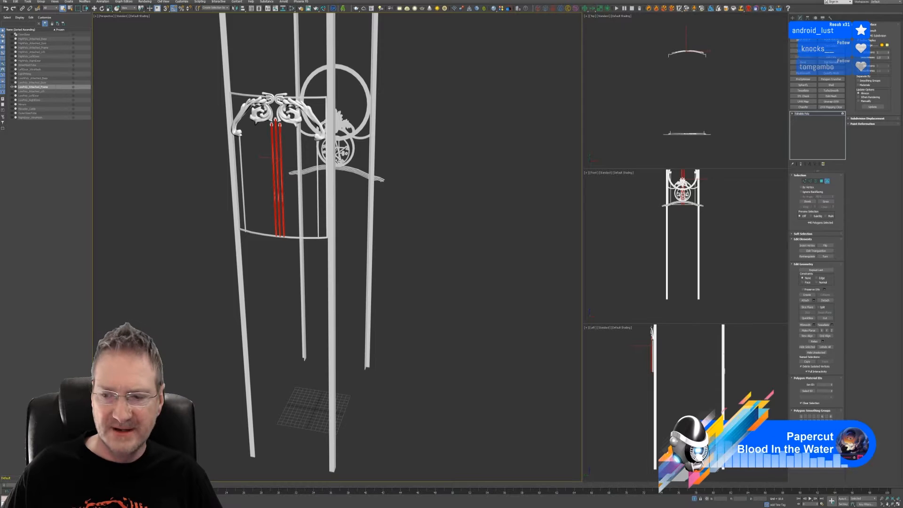
click(826, 455)
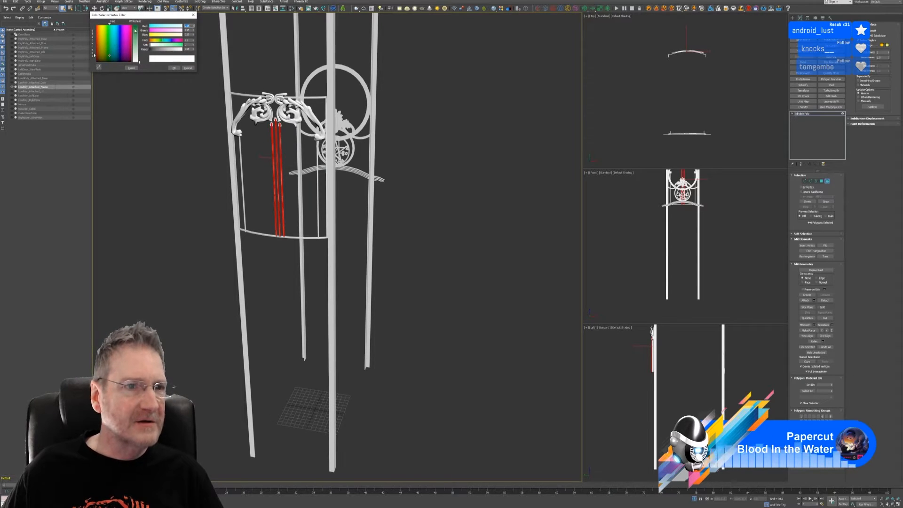
click(174, 67)
- Select the three shell-shaped finials, including their leafy bases, on top of the door's central vertical rods
scroll(290, 130, up, 5)
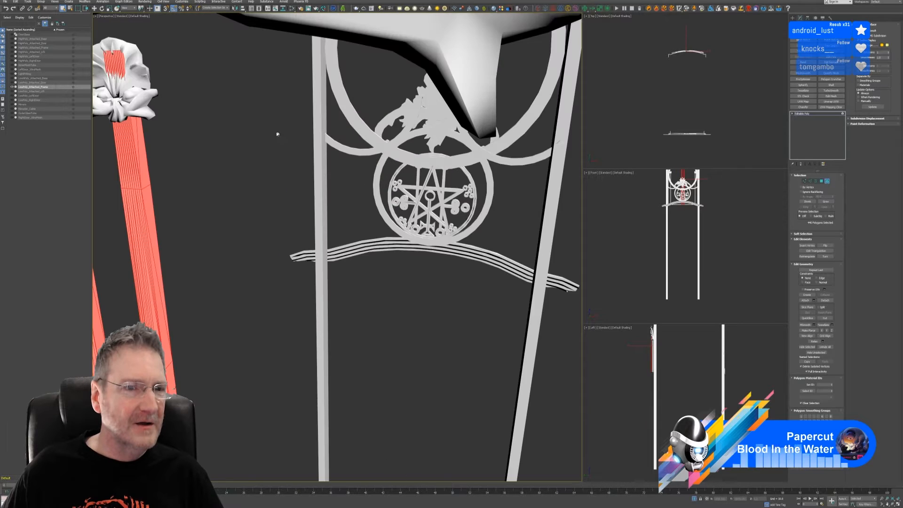
scroll(273, 136, down, 3)
click(234, 131)
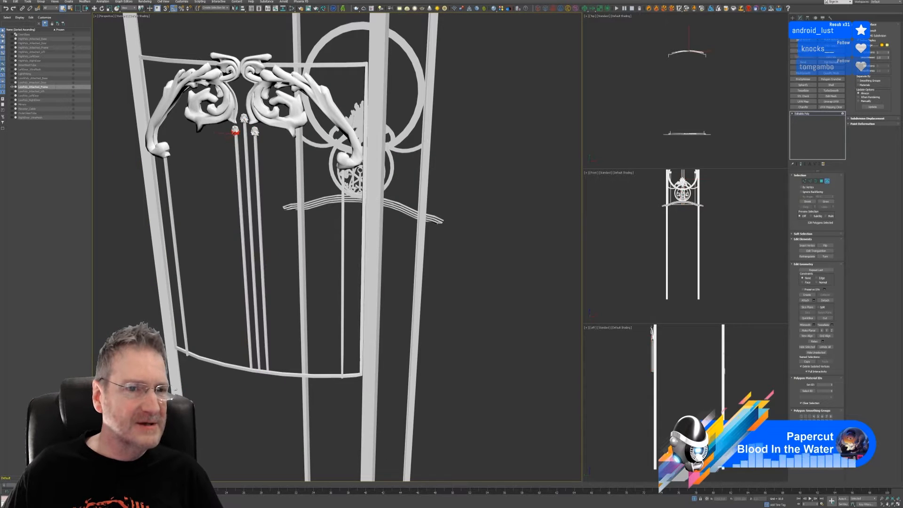
scroll(235, 131, up, 2)
ctrl+click(237, 127)
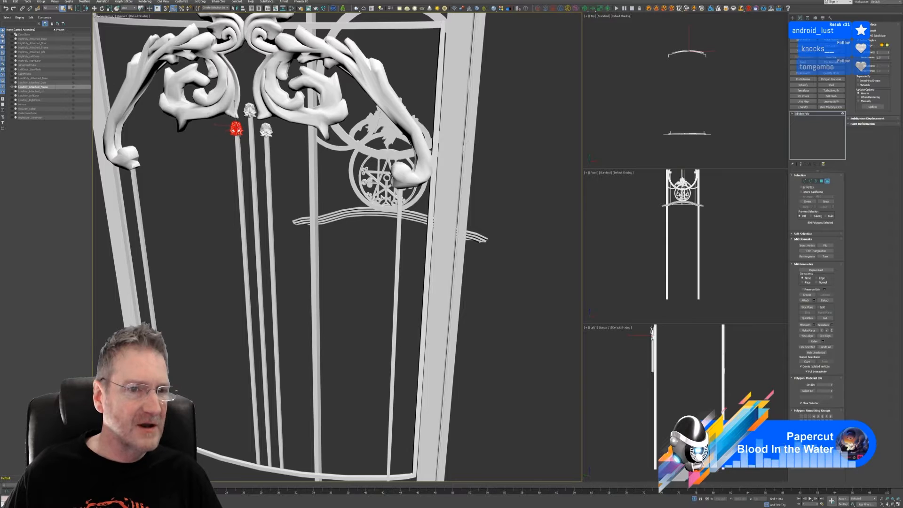
scroll(234, 135, up, 3)
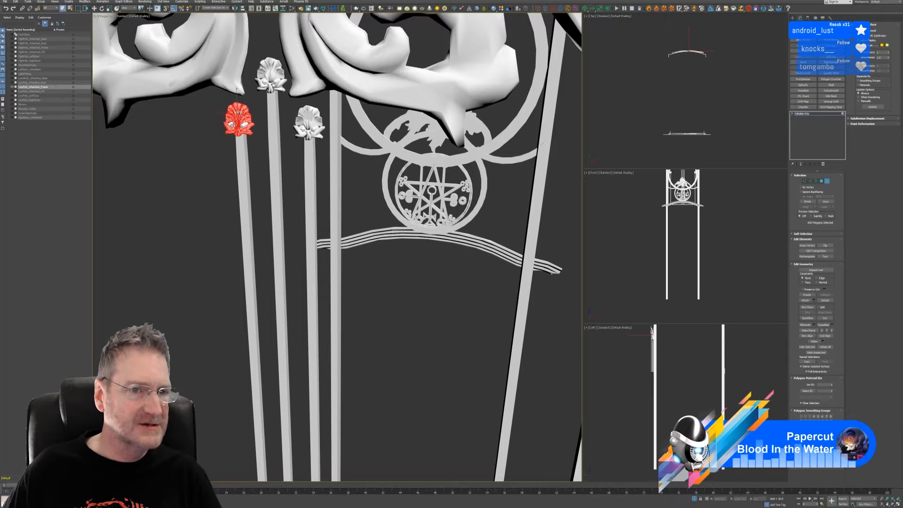
ctrl+click(251, 124)
ctrl+click(275, 86)
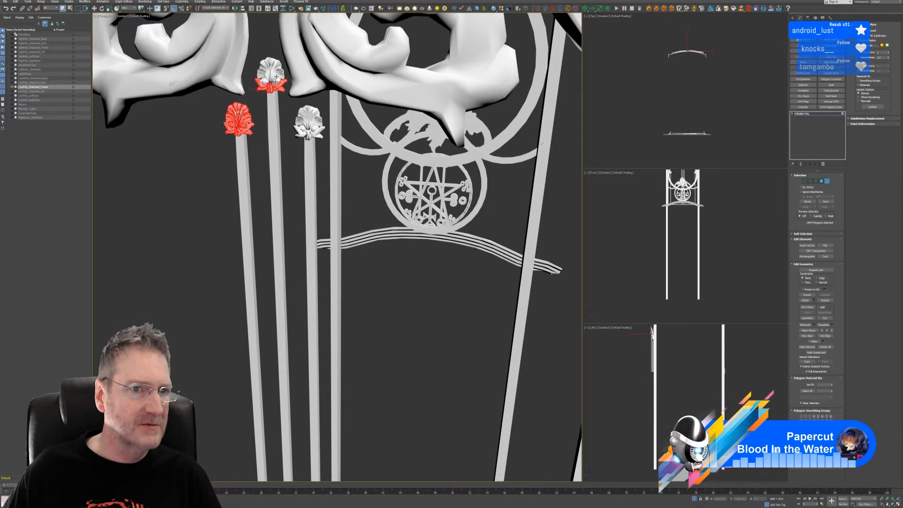
ctrl+click(276, 78)
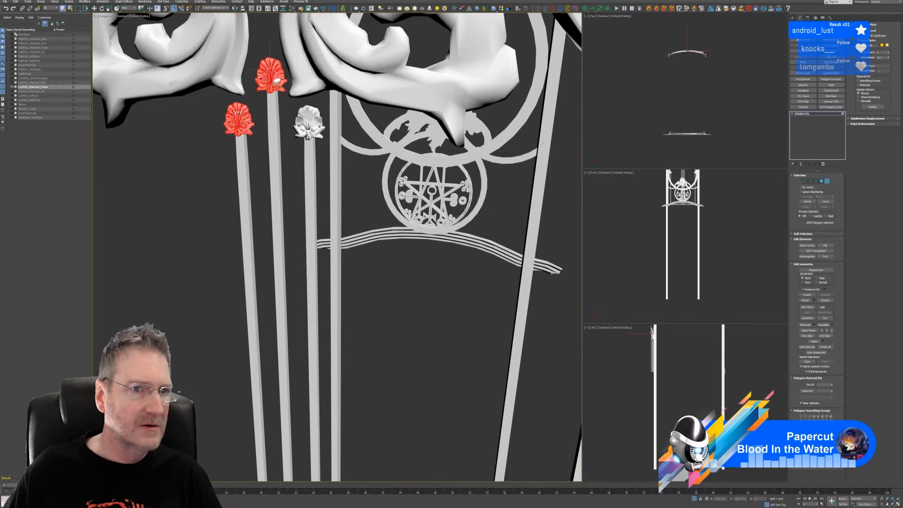
ctrl+click(309, 135)
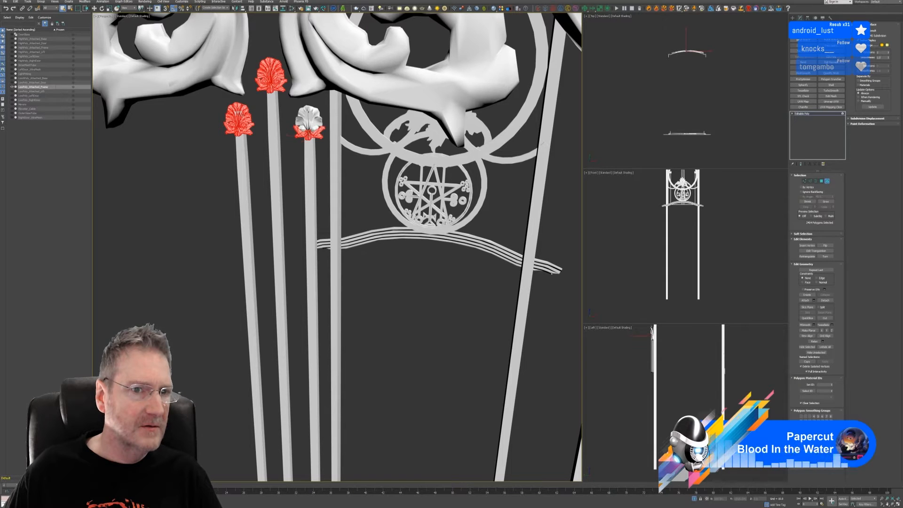
ctrl+click(311, 123)
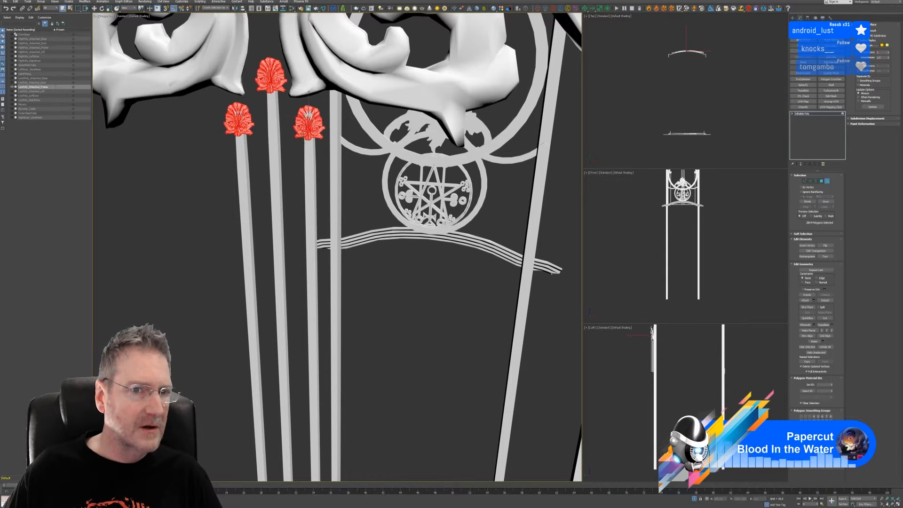
- Add the door's two mirrored scroll ornaments above the central rods to the selection
scroll(304, 140, down, 8)
scroll(296, 132, up, 3)
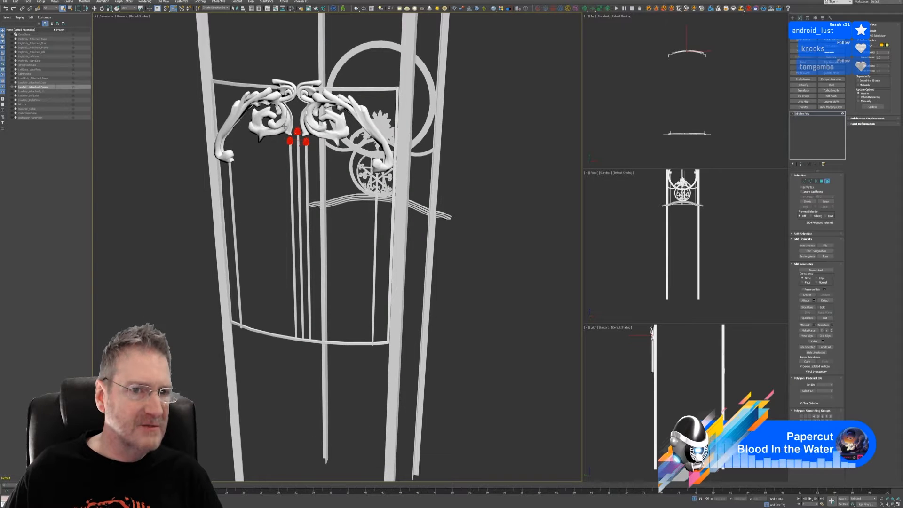
ctrl+click(284, 126)
ctrl+click(305, 124)
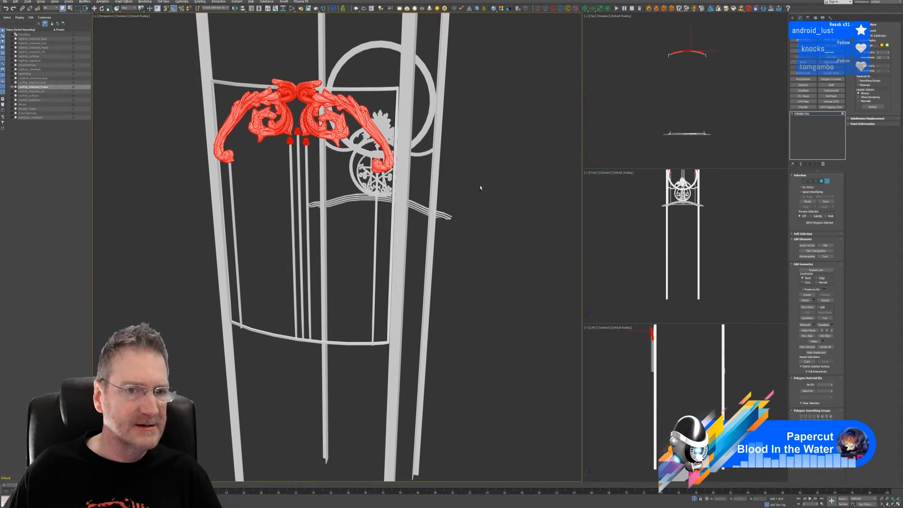
- Add all pieces of the acanthus leaf ornament above the pentagram emblem to the selection
alt+middle_drag(480, 188, 388, 164)
scroll(436, 184, down, 4)
alt+middle_drag(387, 164, 334, 173)
scroll(375, 147, up, 5)
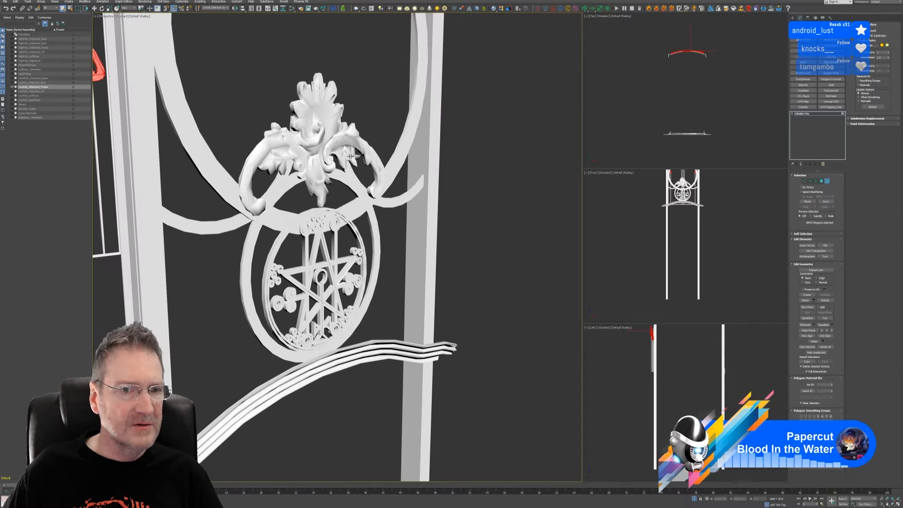
ctrl+click(320, 135)
ctrl+click(338, 145)
ctrl+click(321, 171)
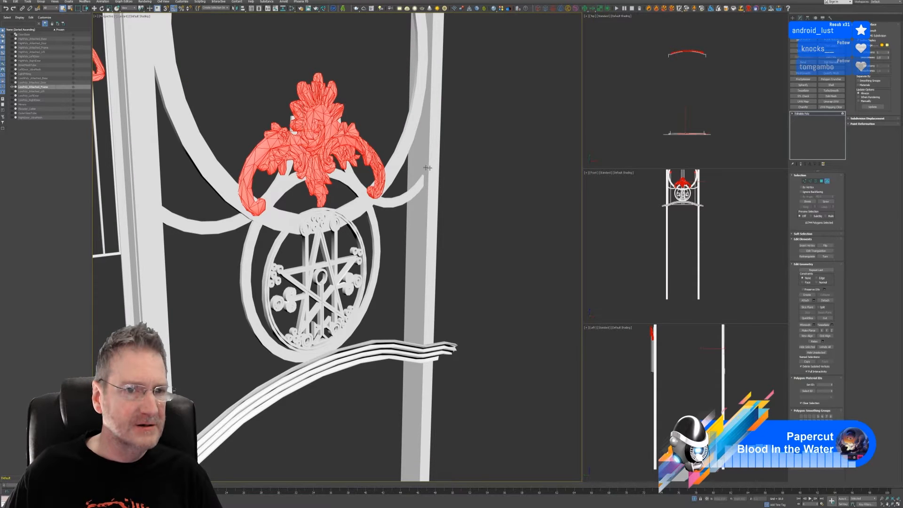
- Choose a magenta hue as the vertex color of the selected finials, scrolls and leaf ornament, and deselect them
alt+middle_drag(475, 167, 459, 208)
scroll(442, 179, down, 4)
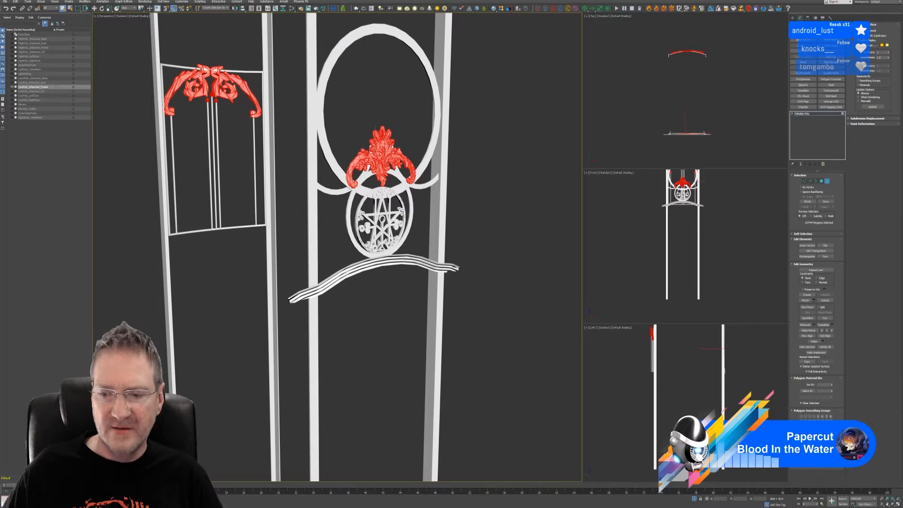
click(824, 455)
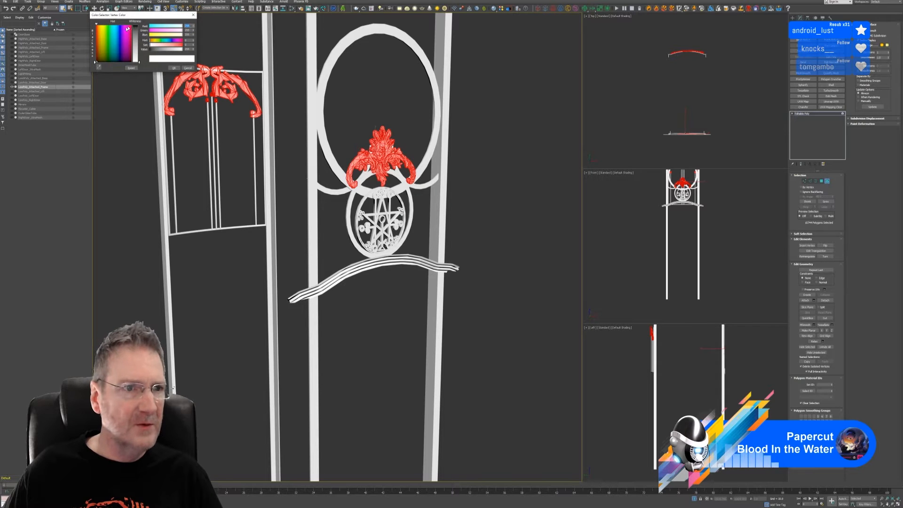
click(126, 31)
drag(139, 62, 138, 26)
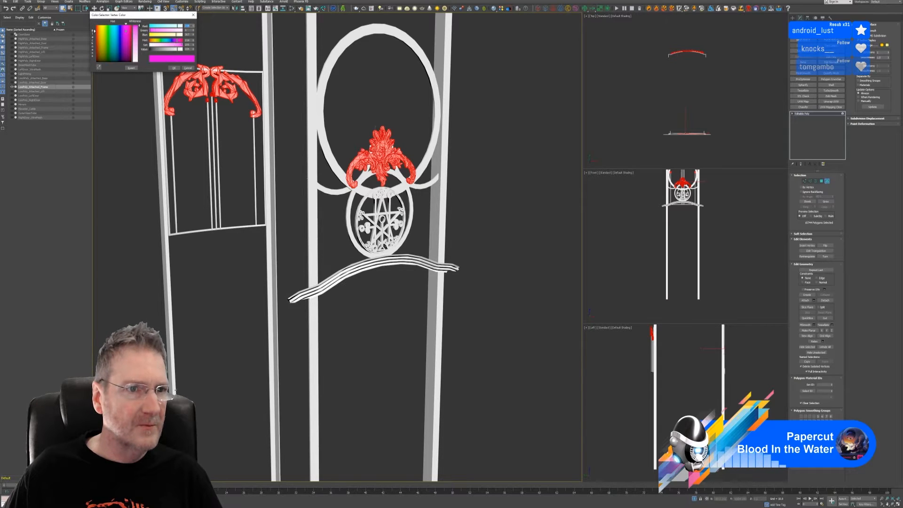
click(172, 67)
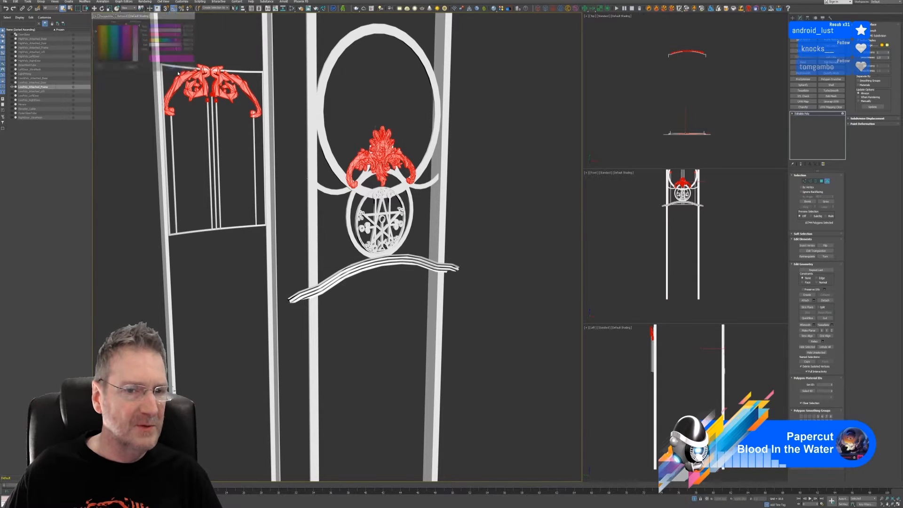
click(474, 194)
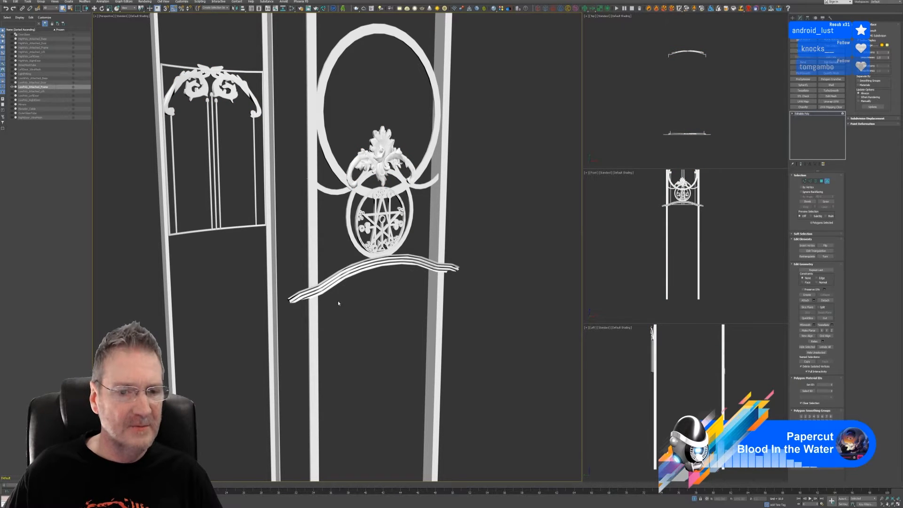
- Select the arched multi-bar rail below the pentagram emblem and choose a blue-violet hue as its vertex color
click(339, 278)
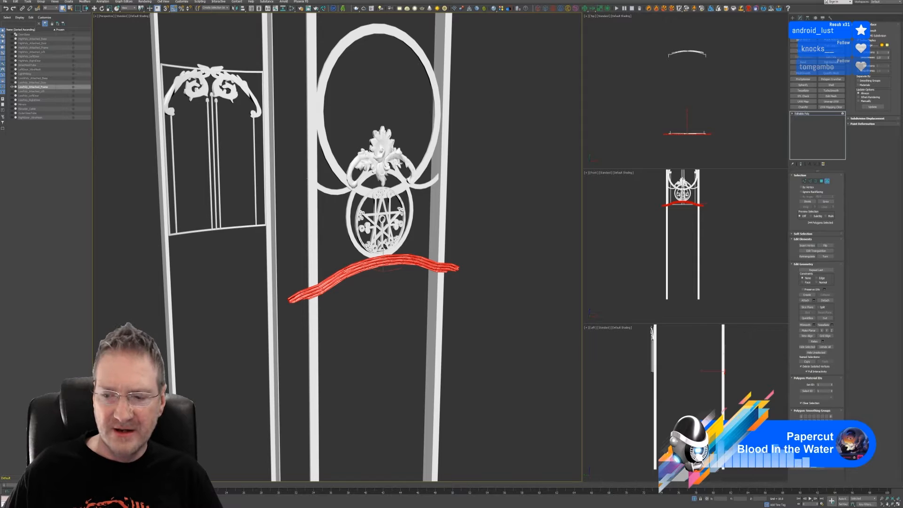
click(826, 456)
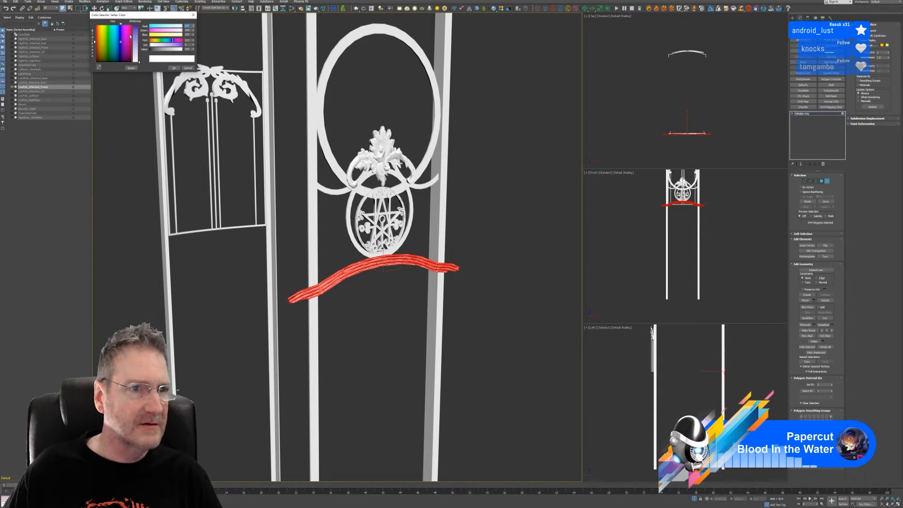
click(173, 67)
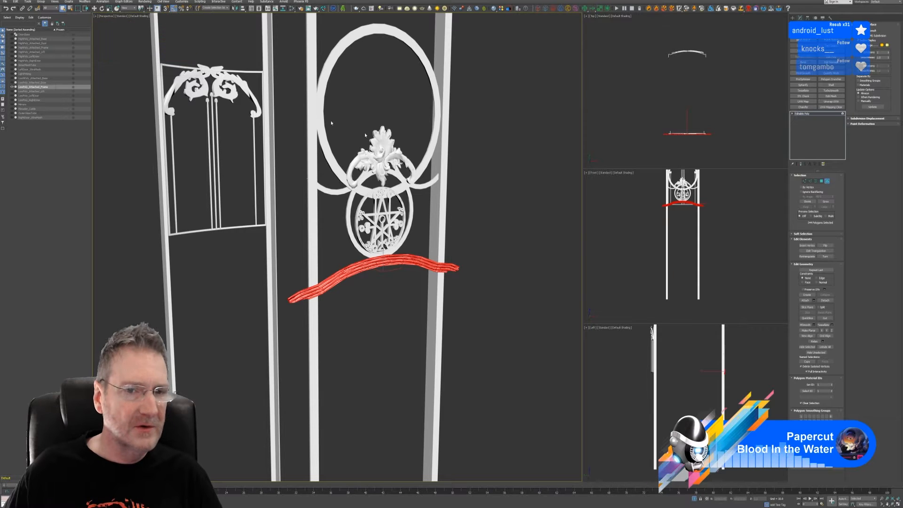
- Select the emblem's thin rings around the star, plus the three small beads and the concentric disc on the right side
scroll(394, 229, up, 6)
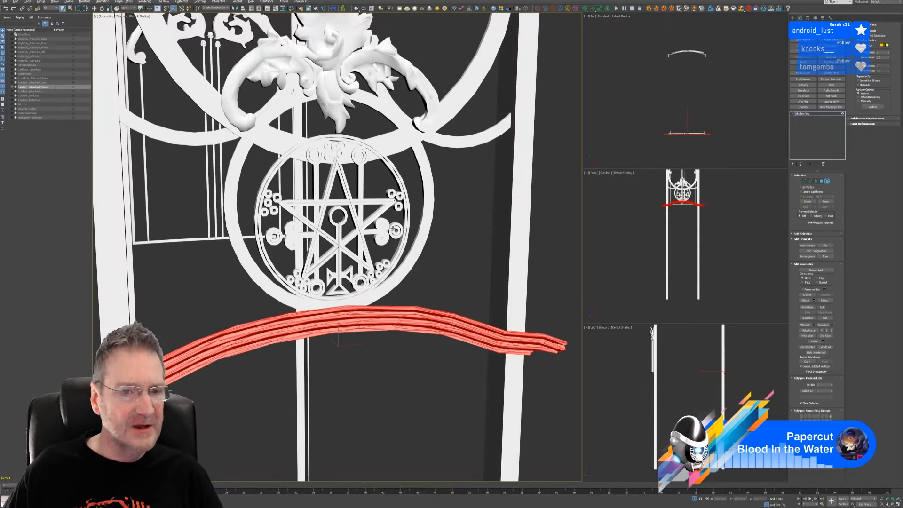
alt+middle_drag(394, 229, 403, 232)
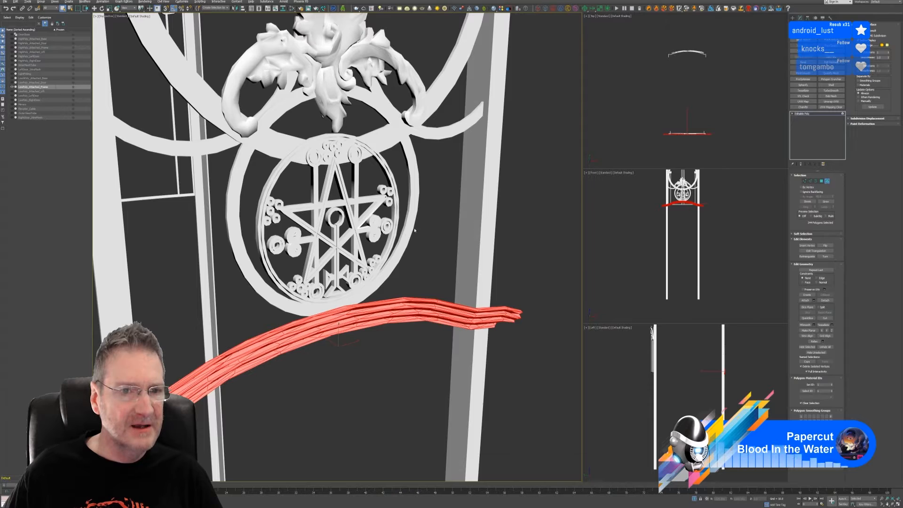
click(397, 199)
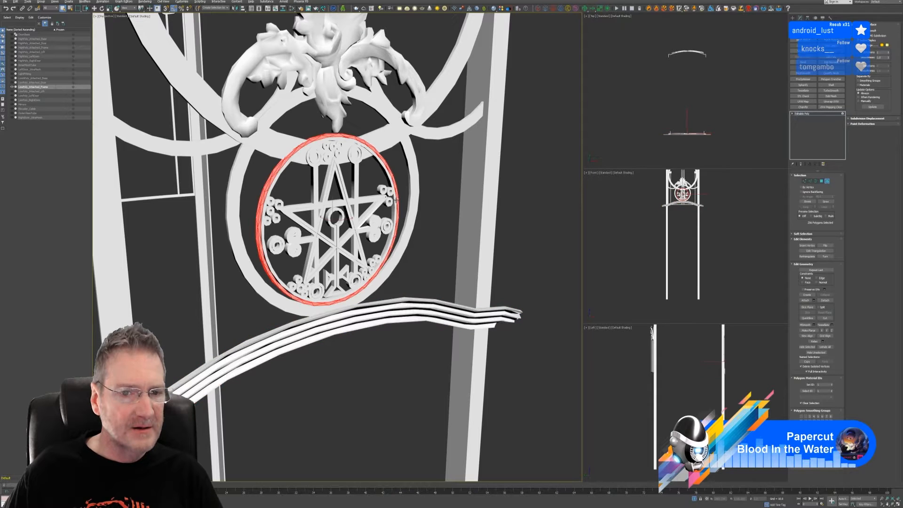
click(395, 199)
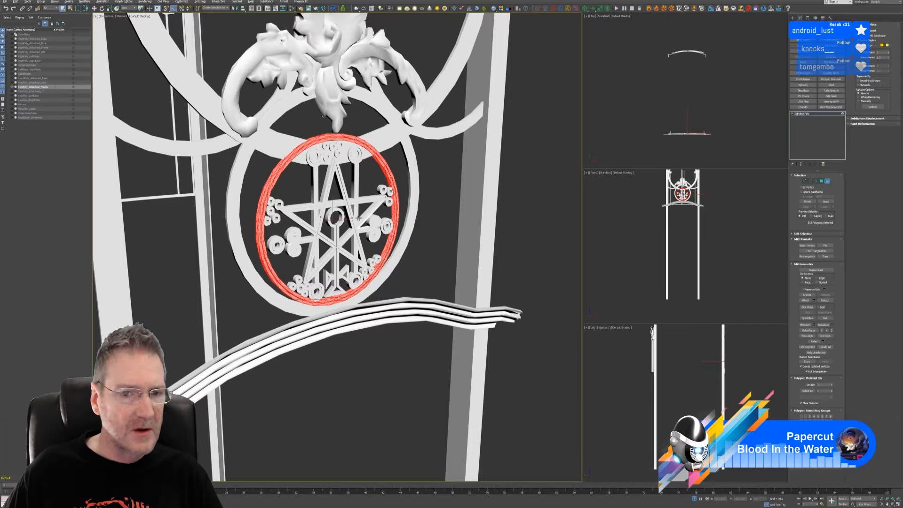
scroll(376, 207, up, 3)
ctrl+click(393, 172)
ctrl+click(403, 176)
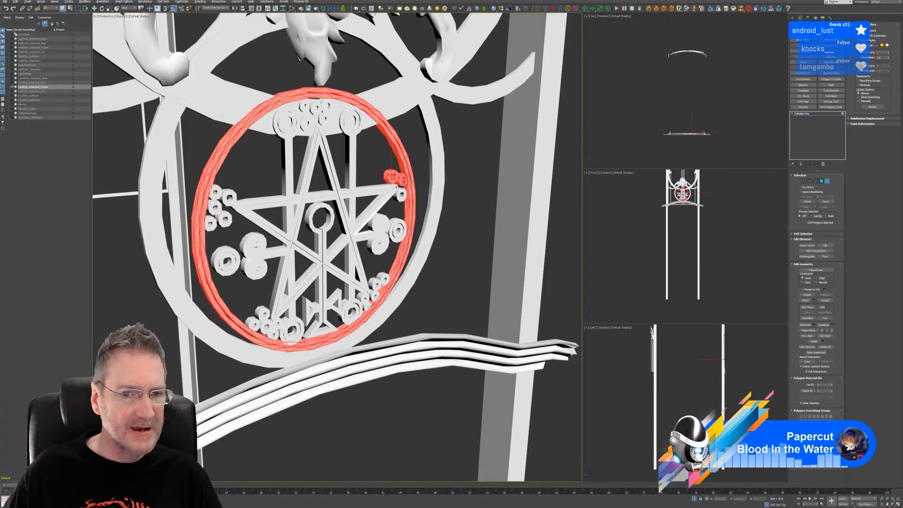
ctrl+click(401, 191)
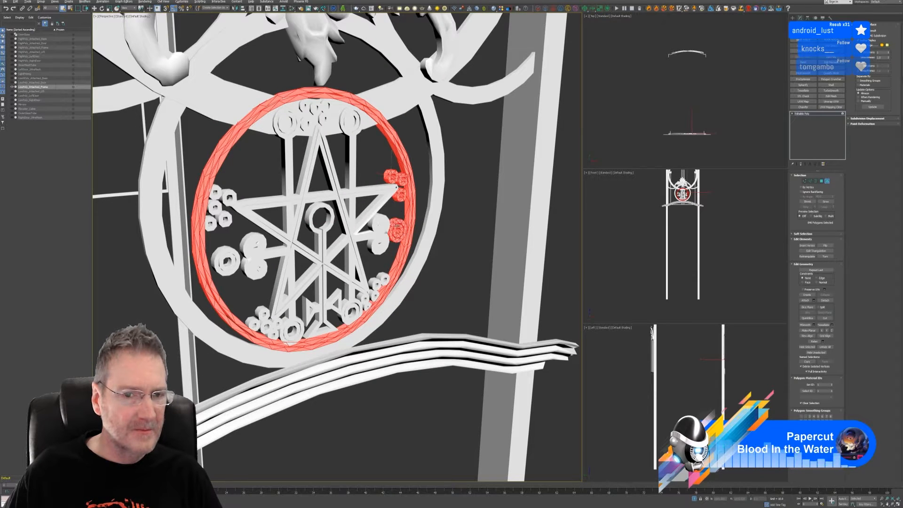
- Add the small bead clusters at the star's two lower points to the selection, leaving the star itself out
ctrl+click(321, 239)
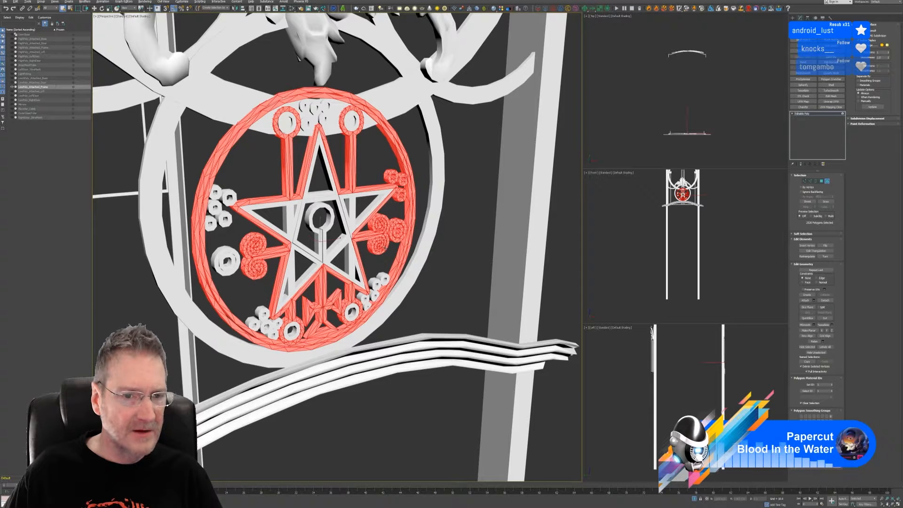
alt+click(365, 298)
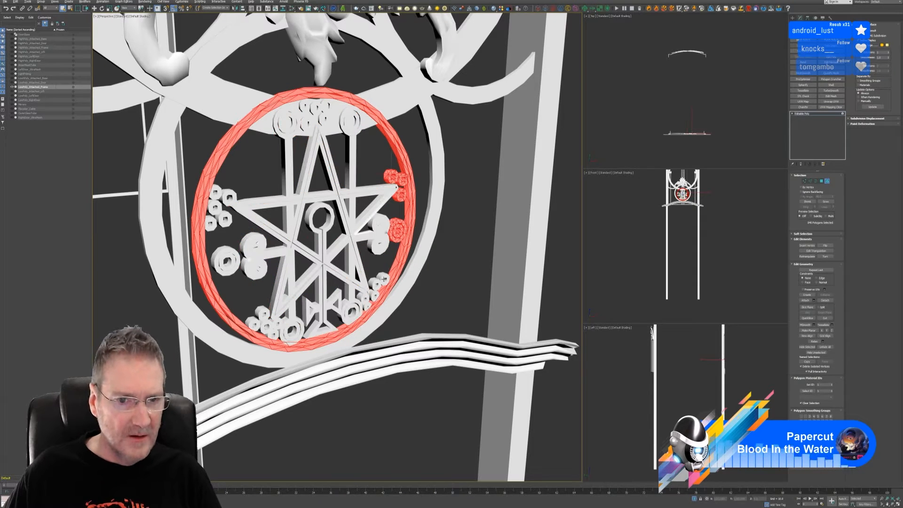
ctrl+click(378, 280)
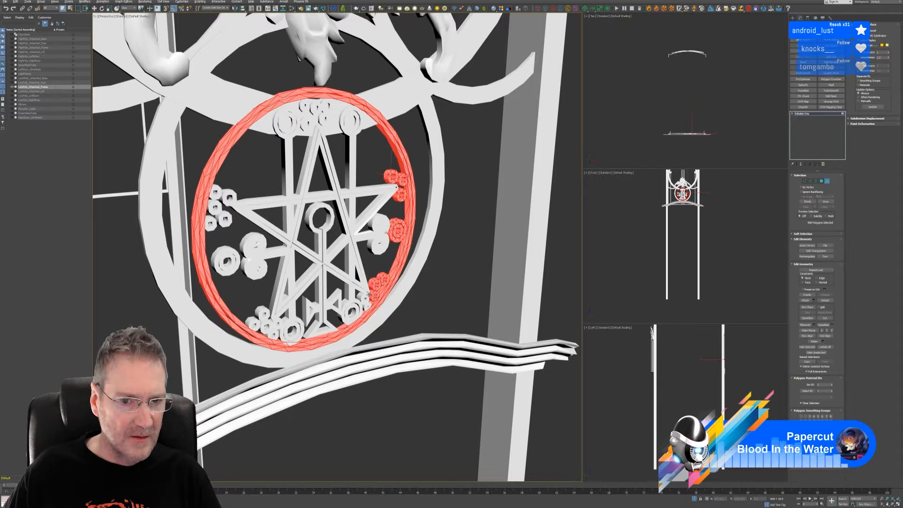
ctrl+click(366, 304)
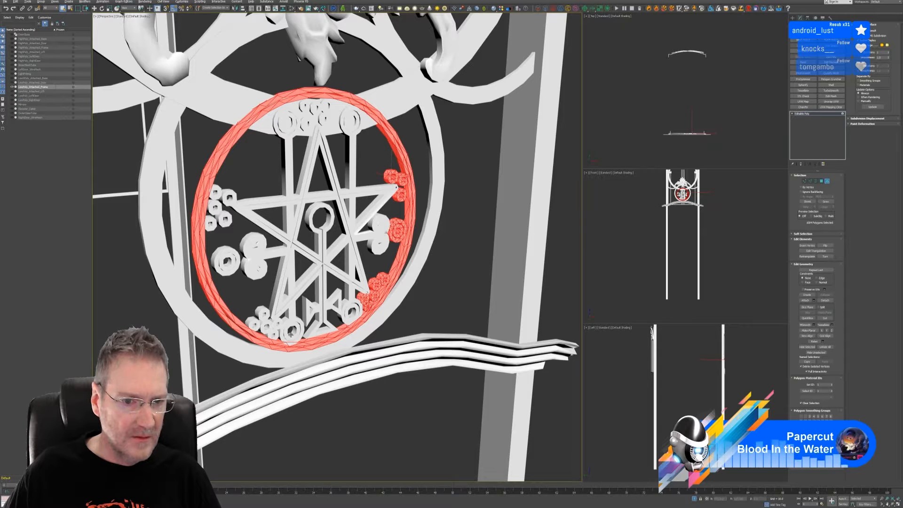
ctrl+click(263, 314)
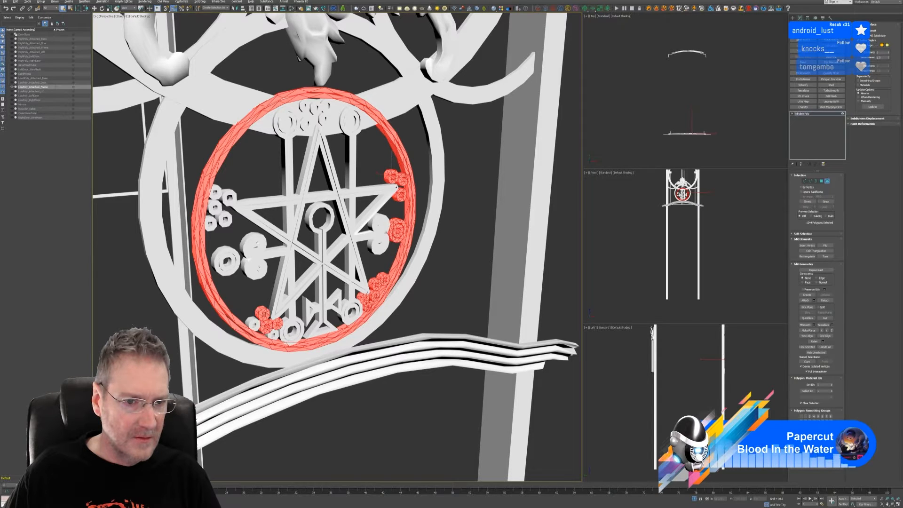
ctrl+click(252, 323)
ctrl+click(272, 335)
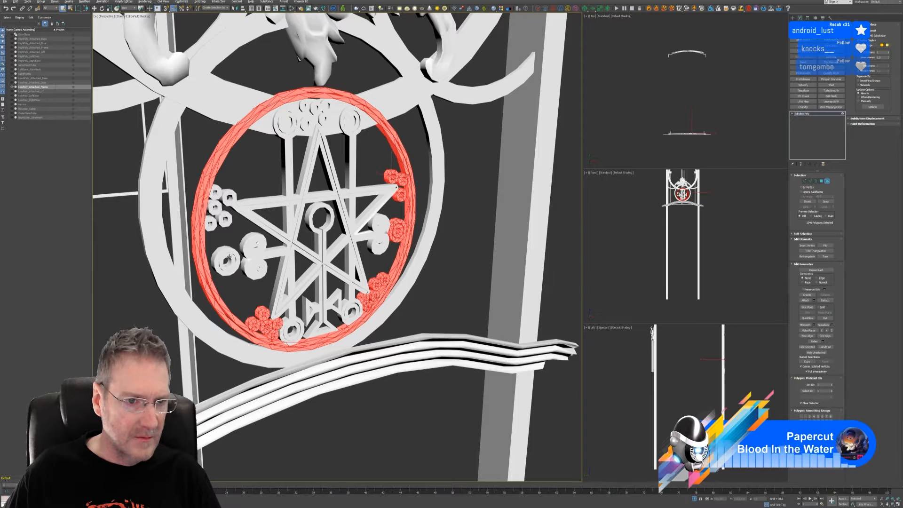
- Add the five small beads at the star's left point to the selection
ctrl+click(210, 222)
ctrl+click(213, 207)
ctrl+click(214, 192)
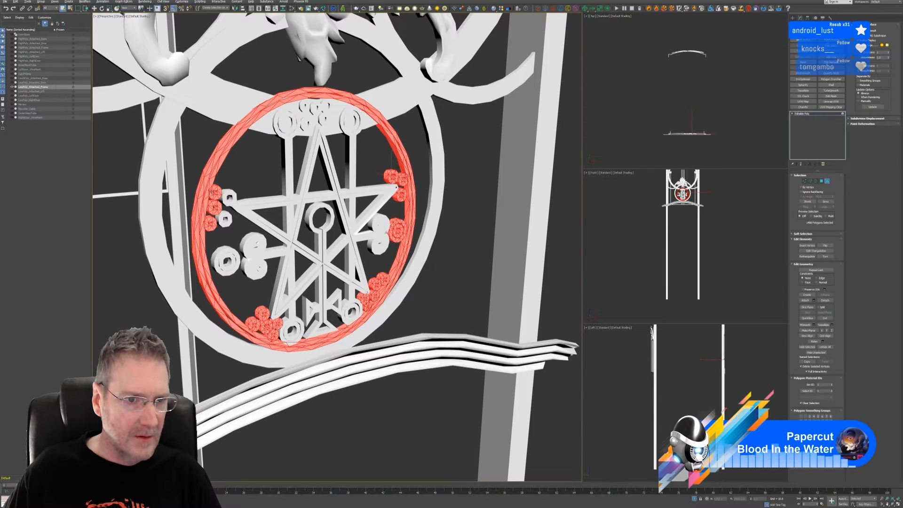
ctrl+click(229, 198)
ctrl+click(224, 219)
- Add the five small beads around the star's upper point to the selection
alt+middle_drag(289, 225, 279, 223)
scroll(324, 120, up, 3)
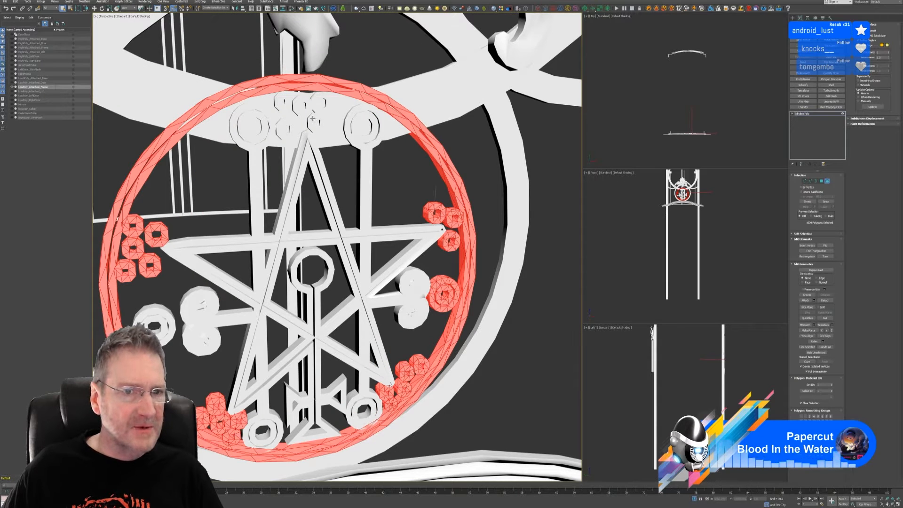
ctrl+click(318, 111)
ctrl+click(322, 102)
ctrl+click(302, 105)
ctrl+click(286, 128)
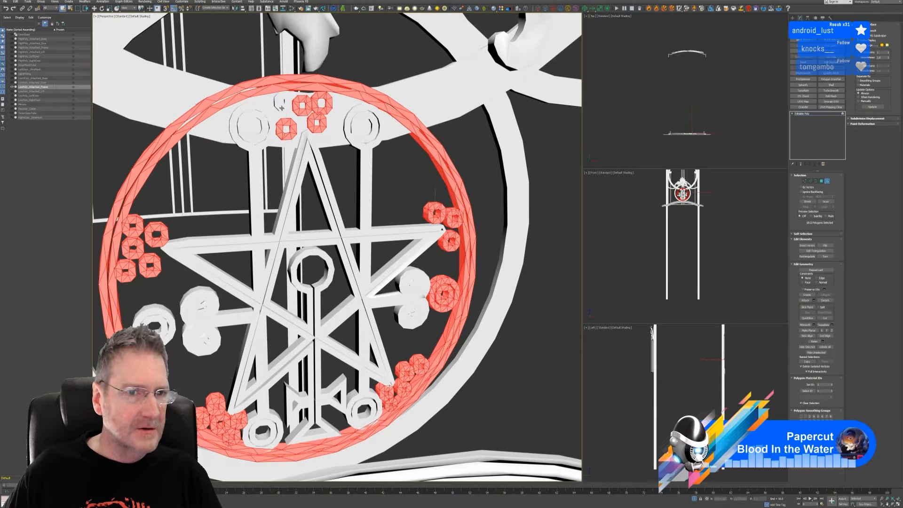
ctrl+click(282, 101)
- Add the concentric disc on the emblem's left side to the selection
scroll(310, 149, down, 5)
alt+middle_drag(330, 184, 304, 220)
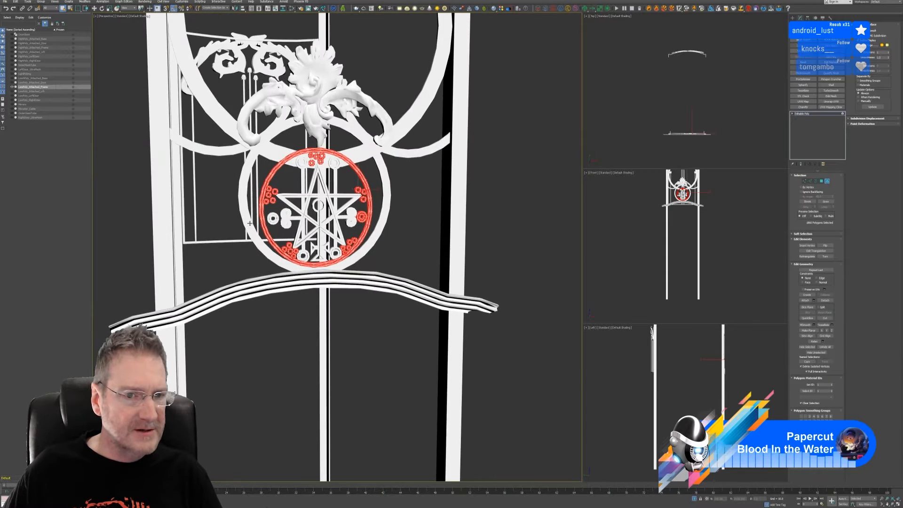
scroll(304, 219, up, 3)
ctrl+click(284, 216)
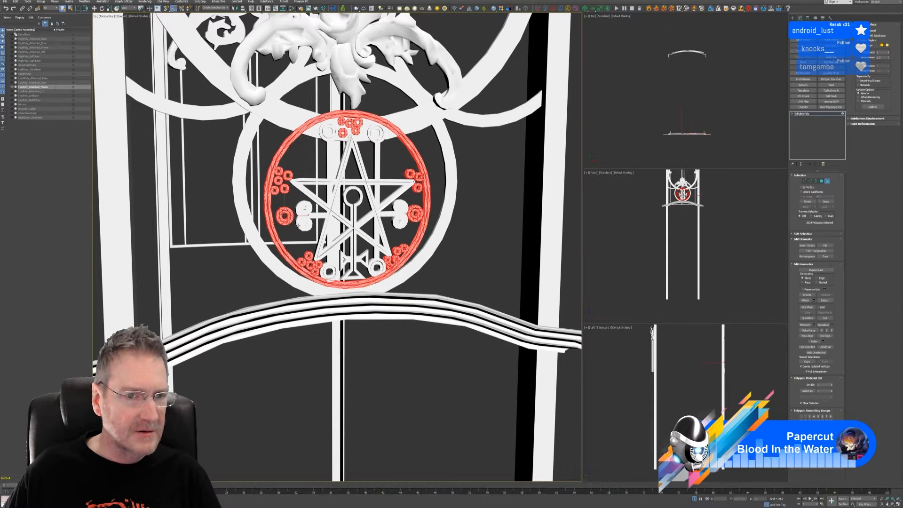
- Assign a yellow-green vertex color to the selected emblem rings, beads and side discs
alt+middle_drag(287, 218, 437, 176)
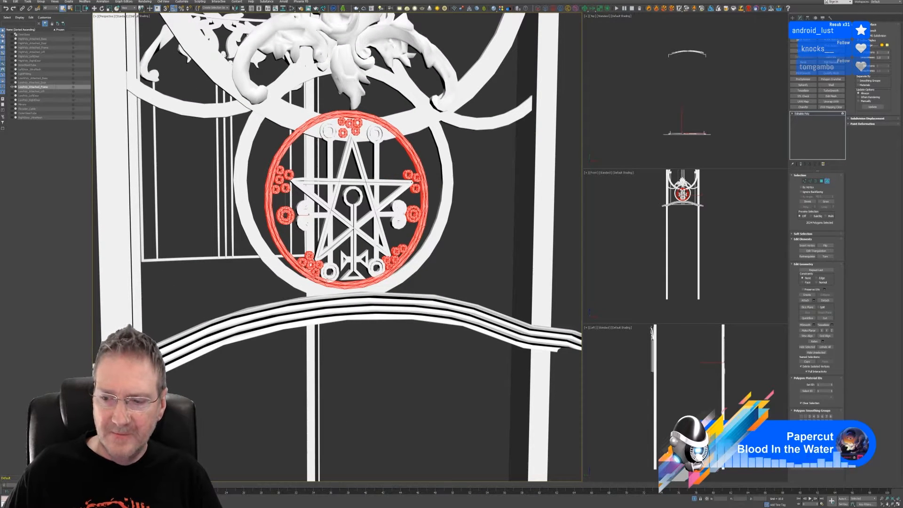
click(824, 454)
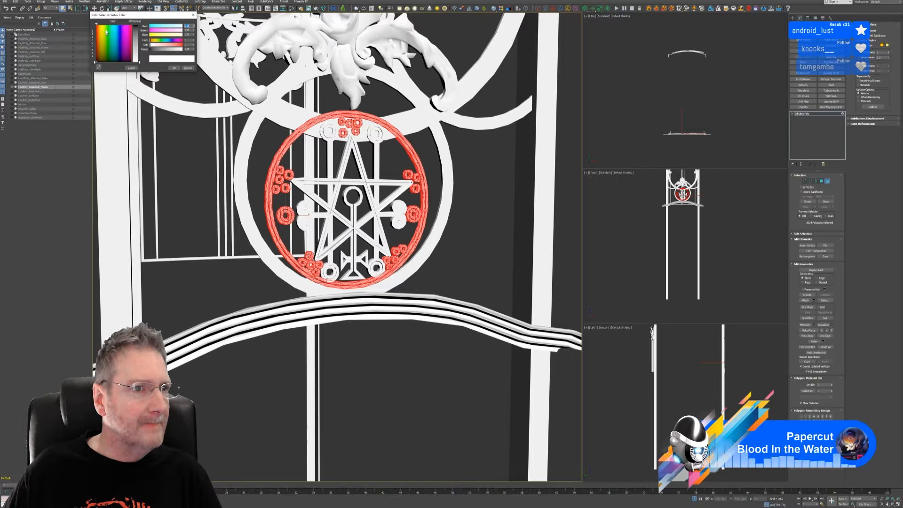
click(104, 52)
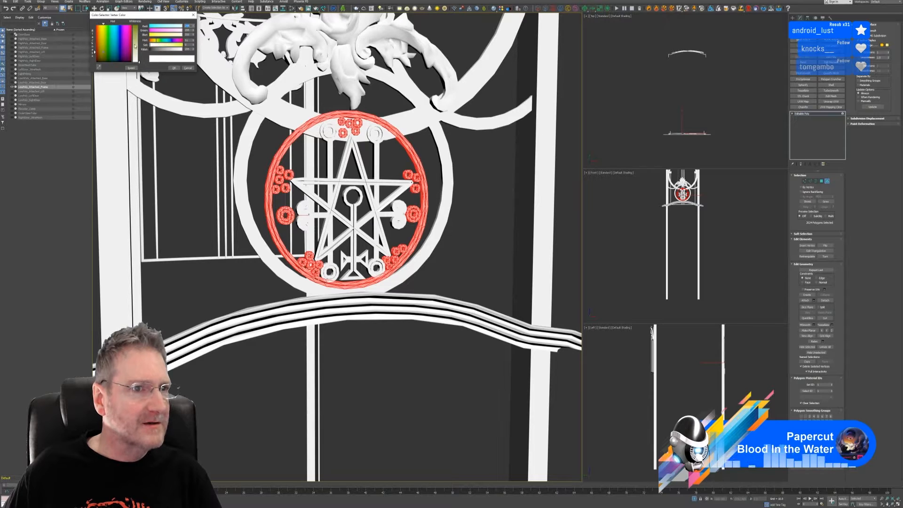
drag(138, 62, 138, 25)
click(173, 68)
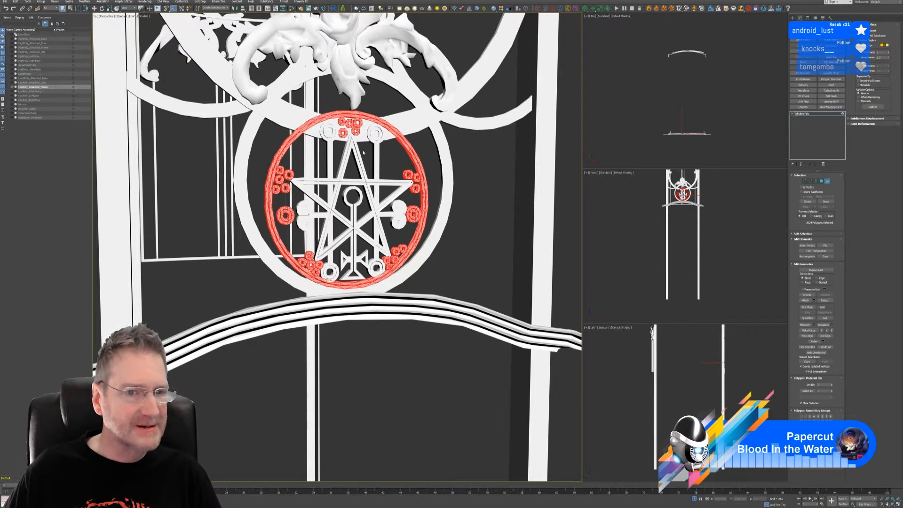
- Select the star's outer outline with its rods and curled ends, plus the small pieces at the upper bar crossings
click(376, 148)
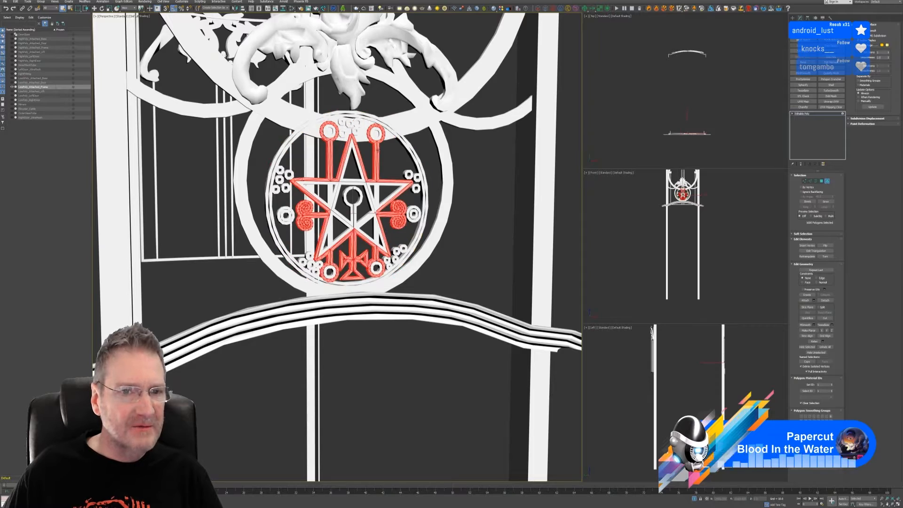
alt+middle_drag(463, 223, 421, 233)
scroll(383, 183, up, 3)
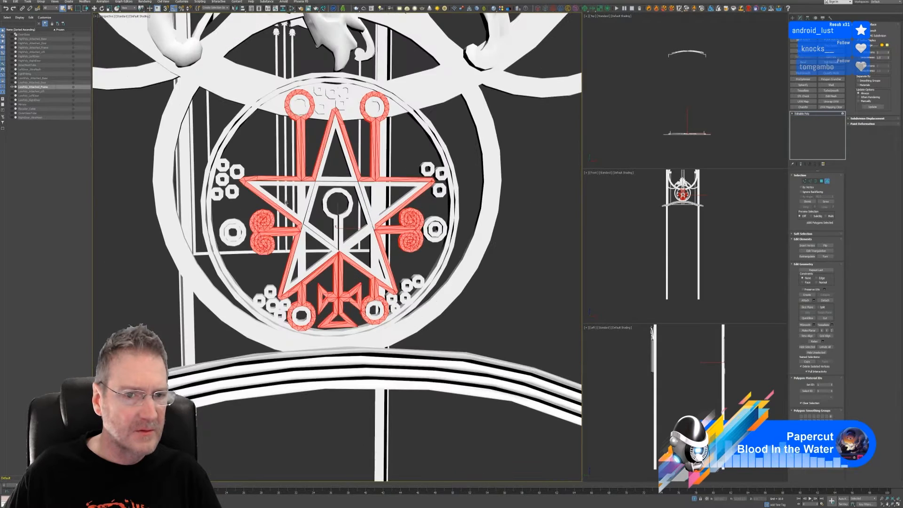
ctrl+click(301, 194)
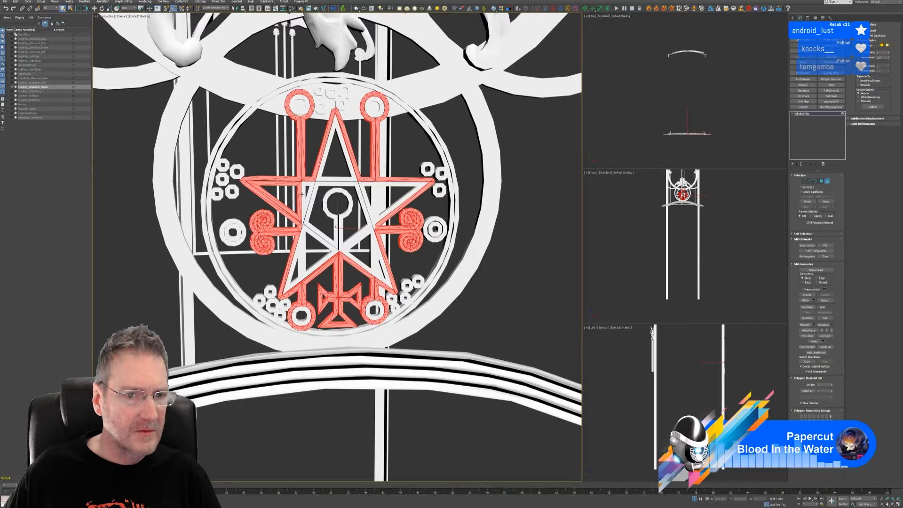
key(ctrl+z)
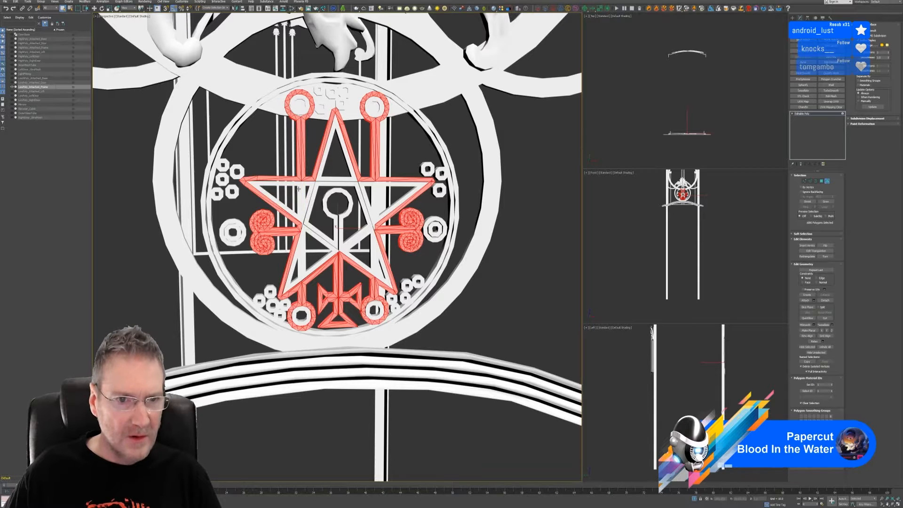
ctrl+click(301, 187)
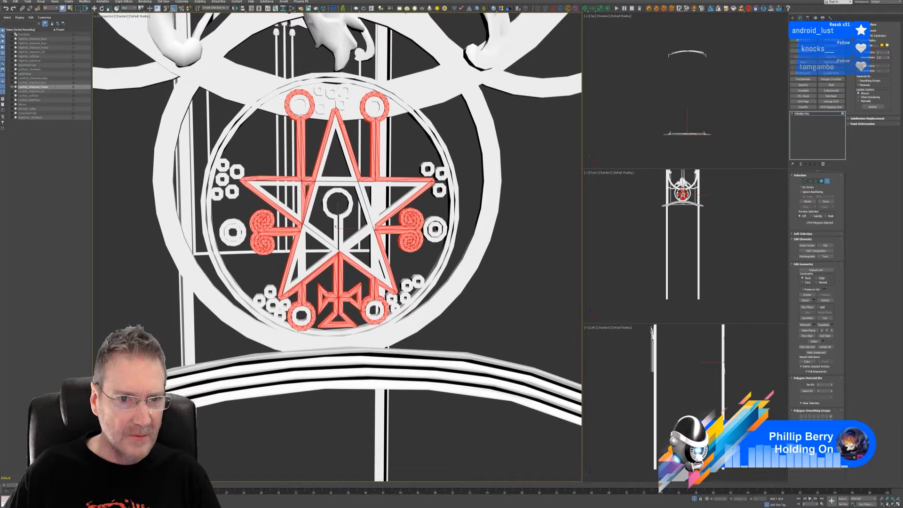
ctrl+click(365, 189)
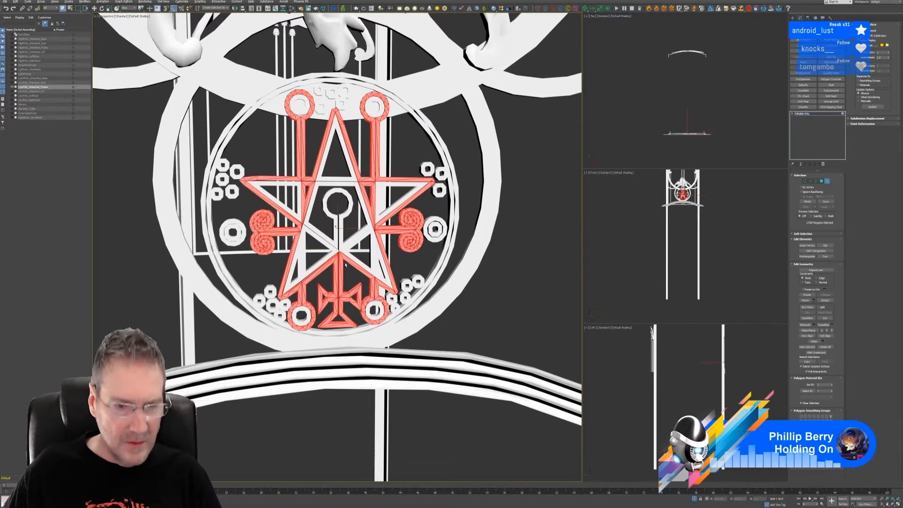
- Extend the selection to the star's remaining lower and inner bars and the central ringed rod
alt+middle_drag(329, 279, 343, 262)
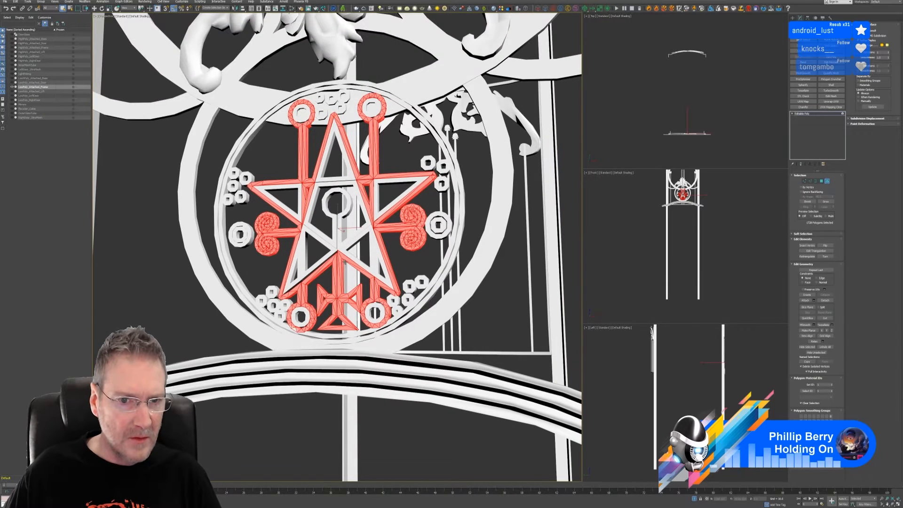
ctrl+click(374, 263)
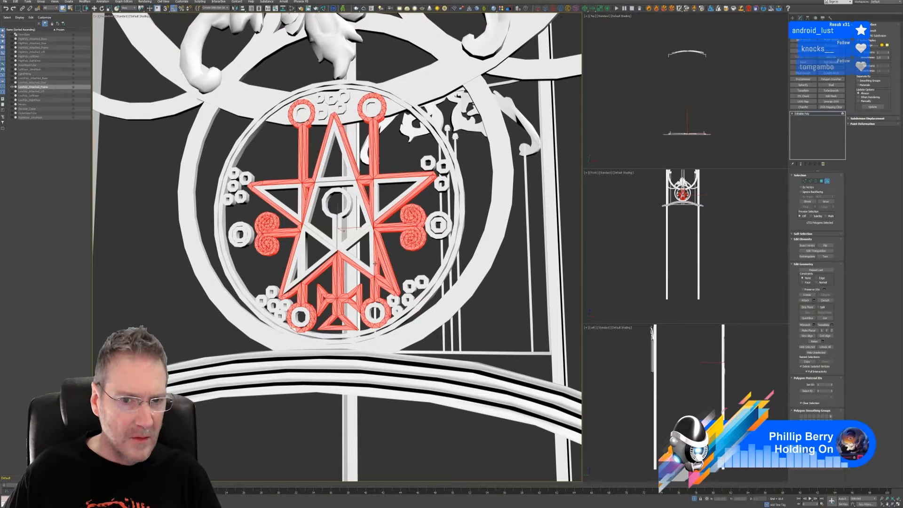
ctrl+click(369, 259)
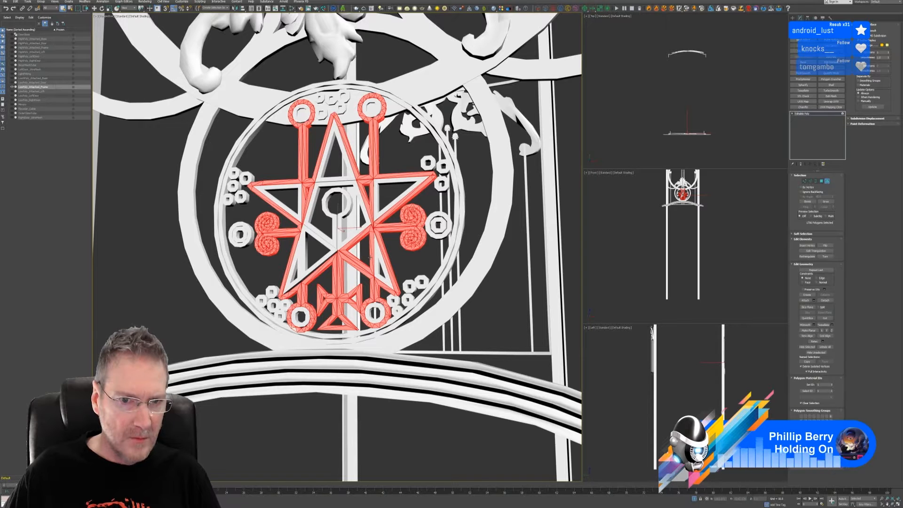
alt+middle_drag(387, 274, 416, 290)
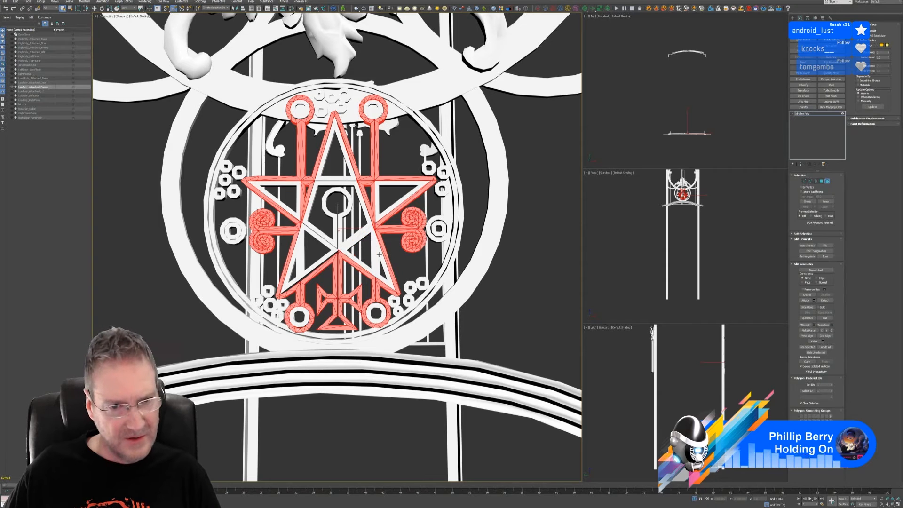
alt+click(378, 254)
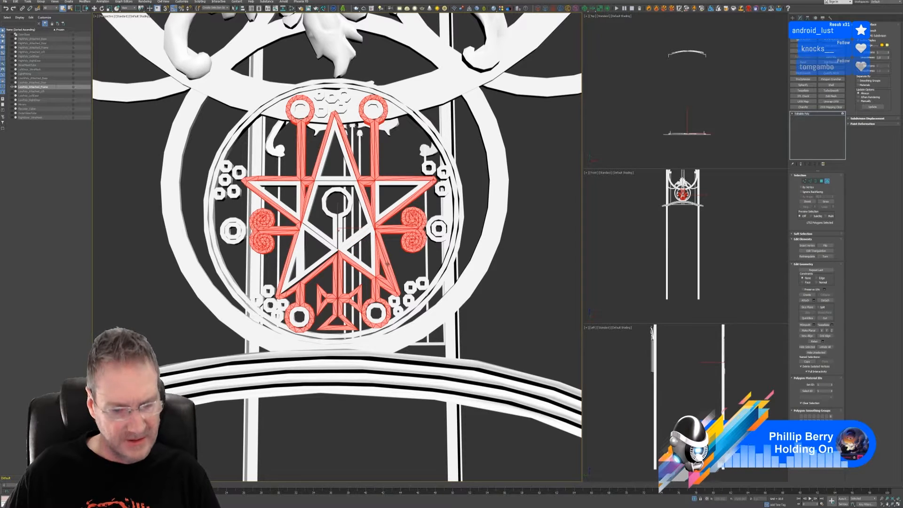
alt+click(386, 281)
mouse_move(415, 262)
alt+middle_down()
mouse_move(403, 267)
mouse_move(403, 257)
alt+middle_up()
ctrl+click(339, 182)
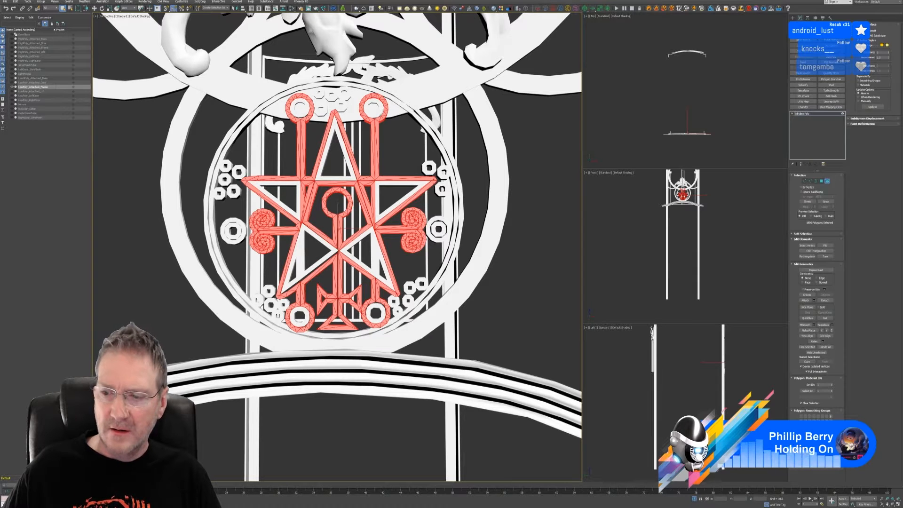
- Assign a dark purple vertex color to the selected star and its attached rods
click(826, 456)
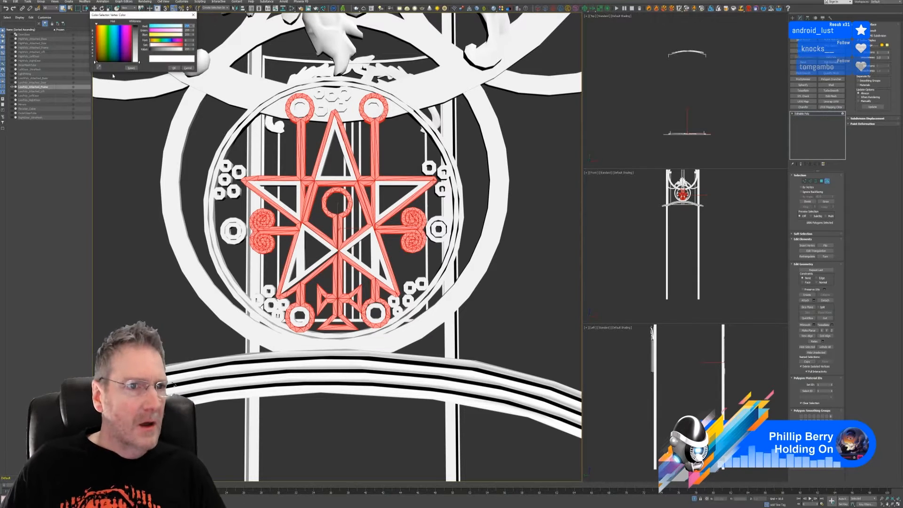
click(126, 57)
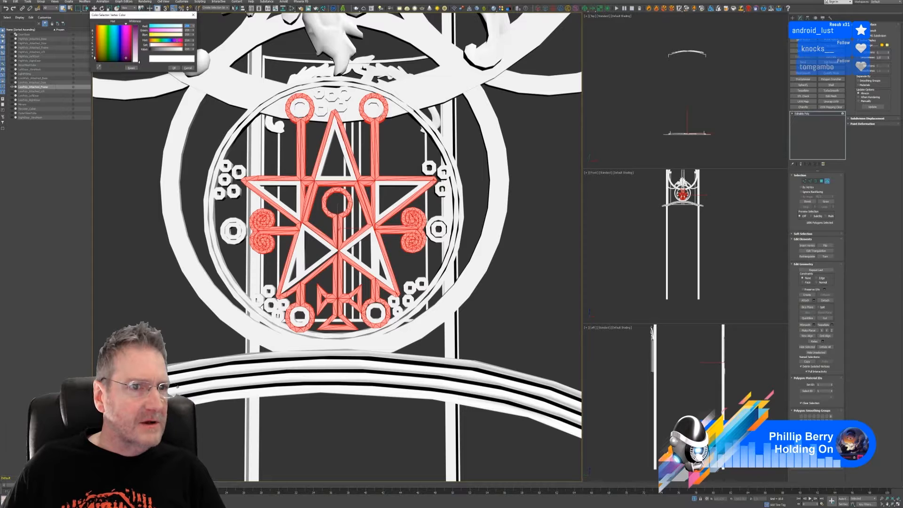
drag(136, 30, 146, 27)
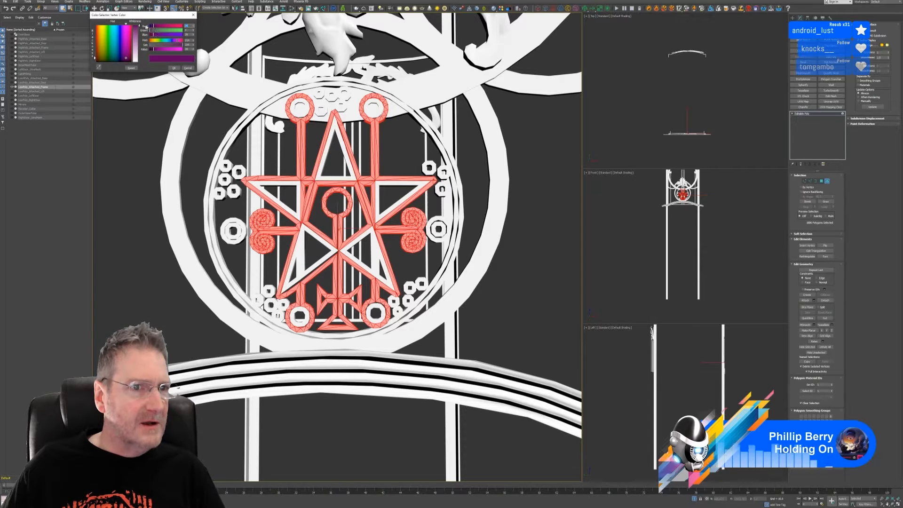
click(174, 69)
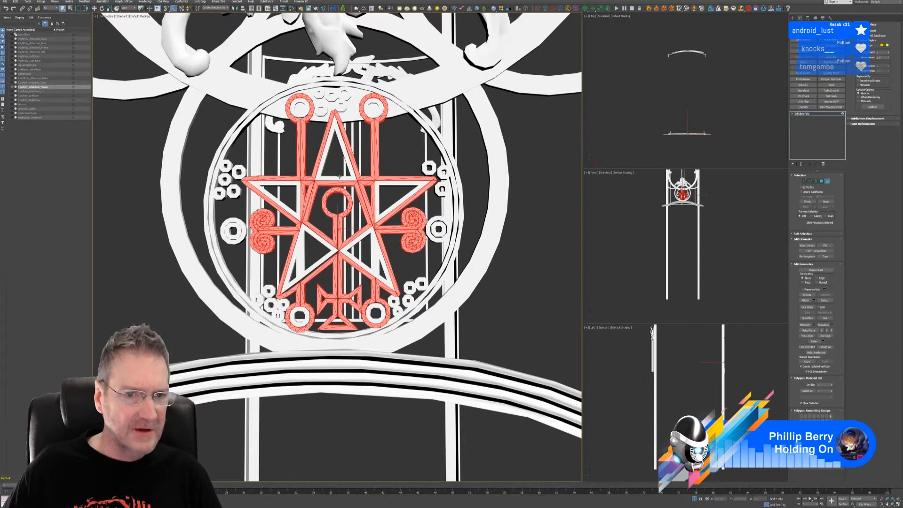
- Select the four small rings set into the upper and lower round ends of the emblem's two vertical rods
alt+middle_drag(394, 239, 399, 243)
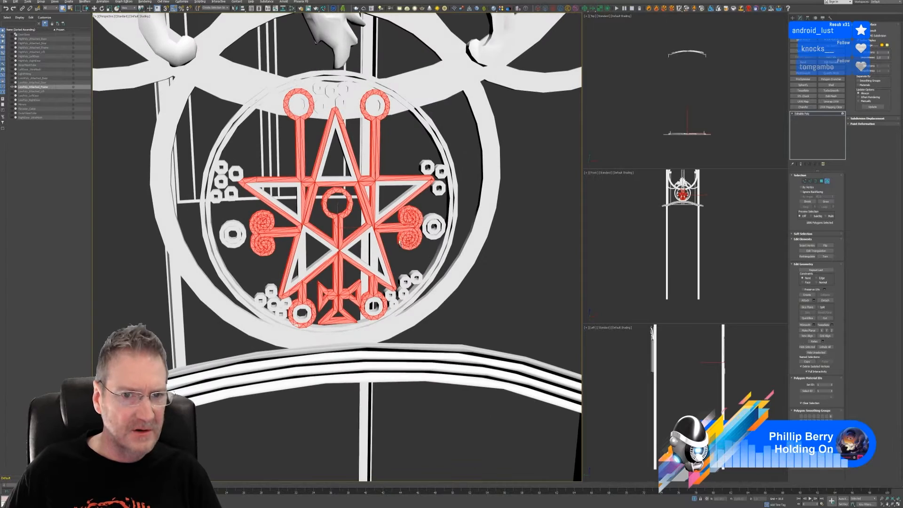
alt+middle_drag(418, 188, 412, 186)
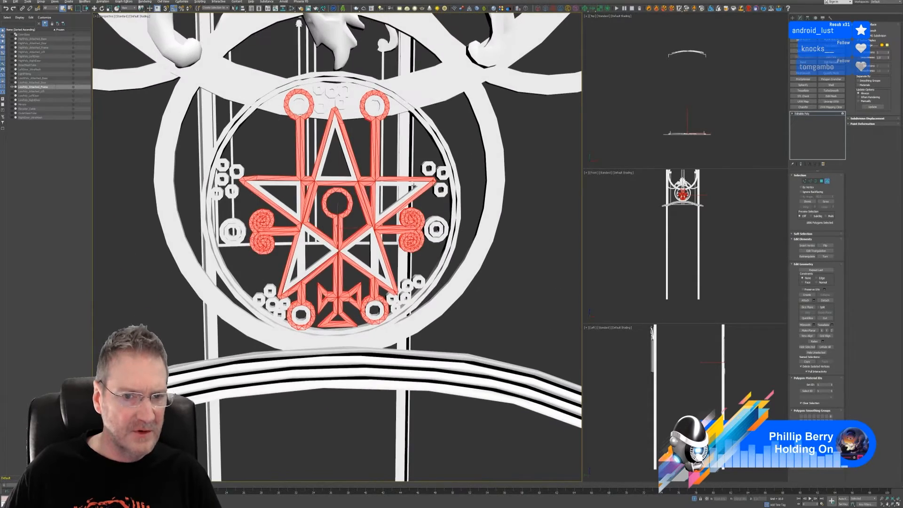
click(304, 111)
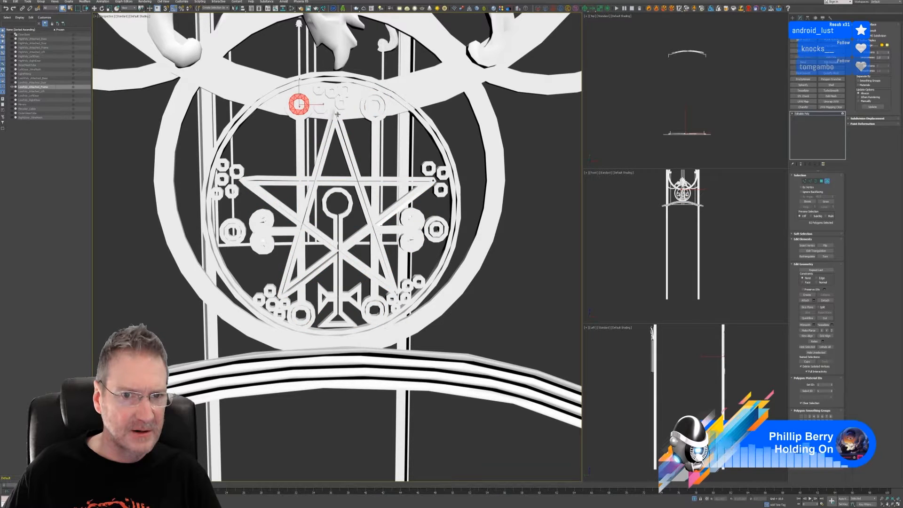
ctrl+click(376, 115)
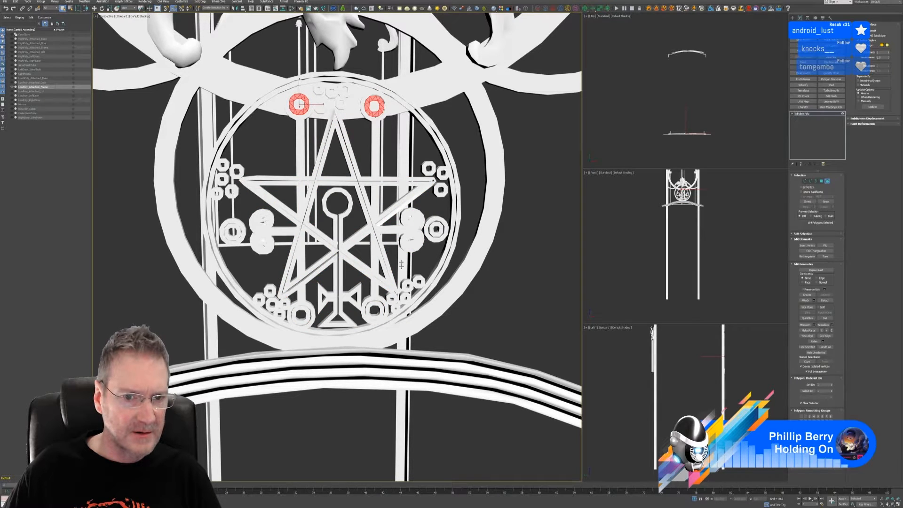
ctrl+click(373, 304)
ctrl+click(303, 311)
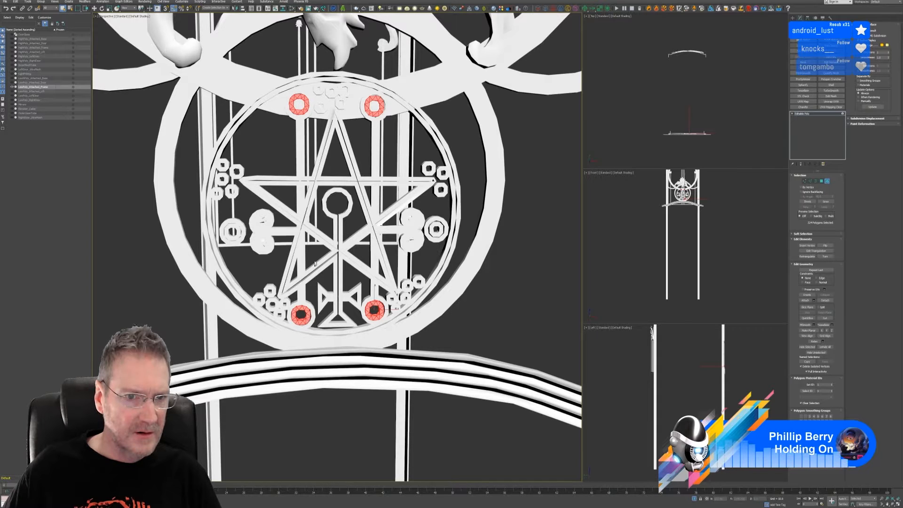
- Add the inner triangular trims of all five star points to the selection
ctrl+click(299, 184)
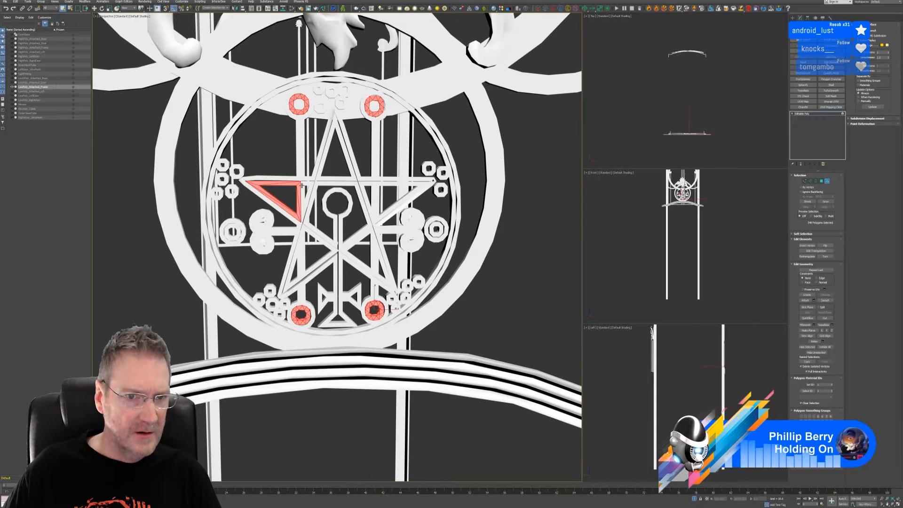
ctrl+click(324, 159)
ctrl+click(371, 221)
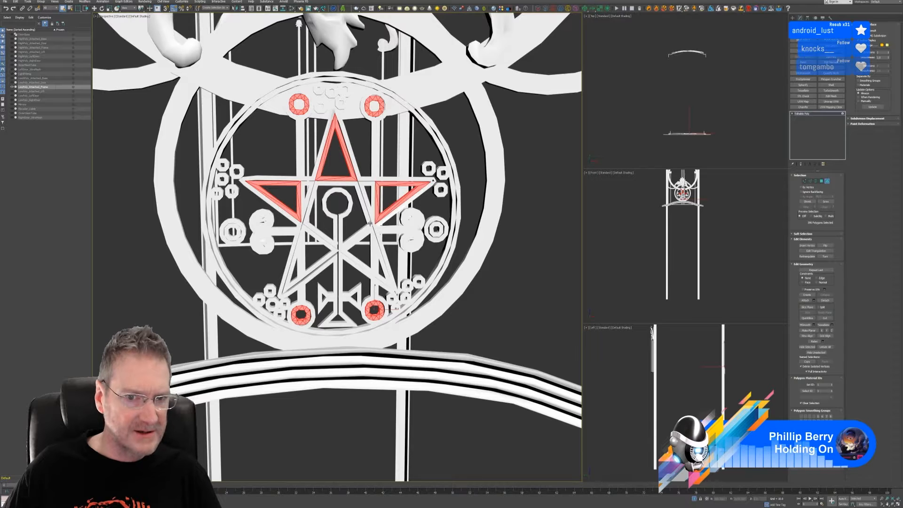
ctrl+click(380, 277)
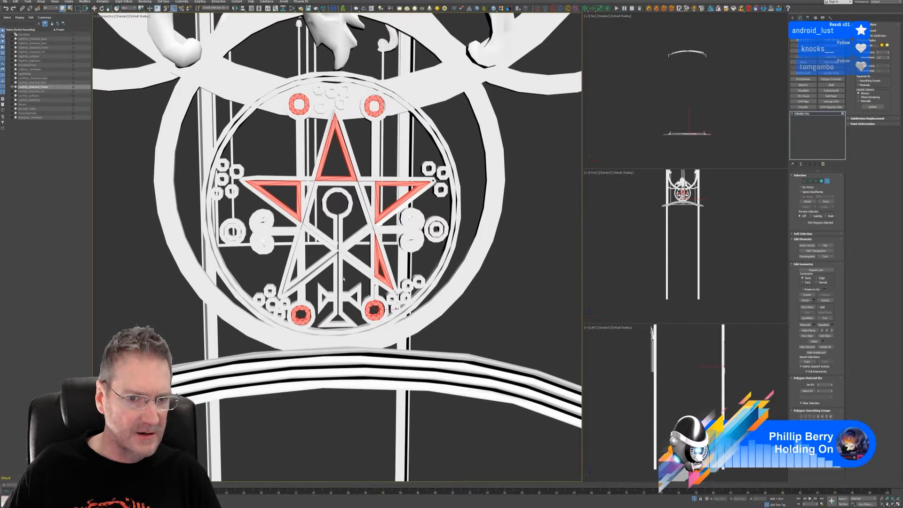
ctrl+click(368, 271)
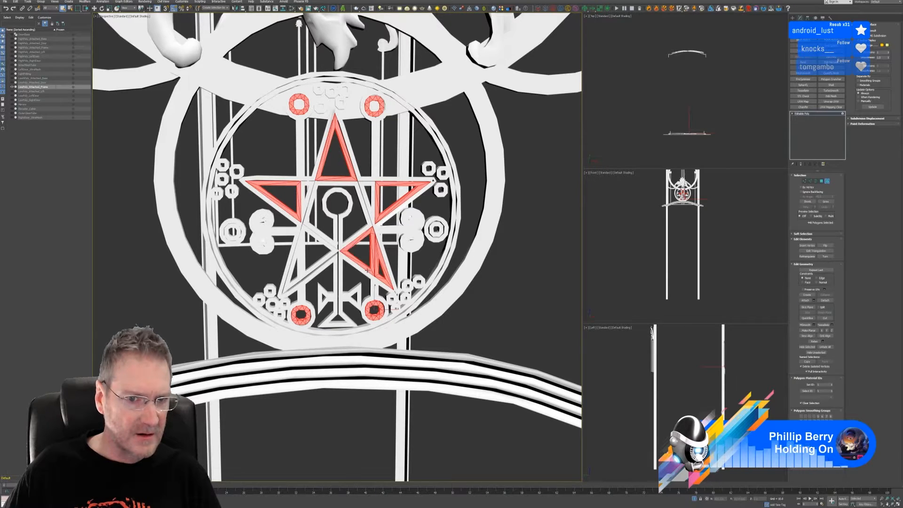
ctrl+click(304, 271)
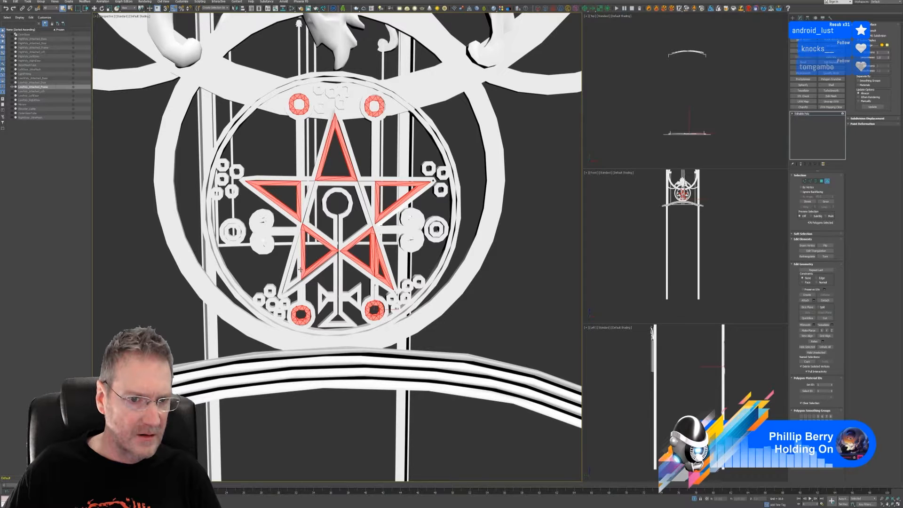
ctrl+click(299, 268)
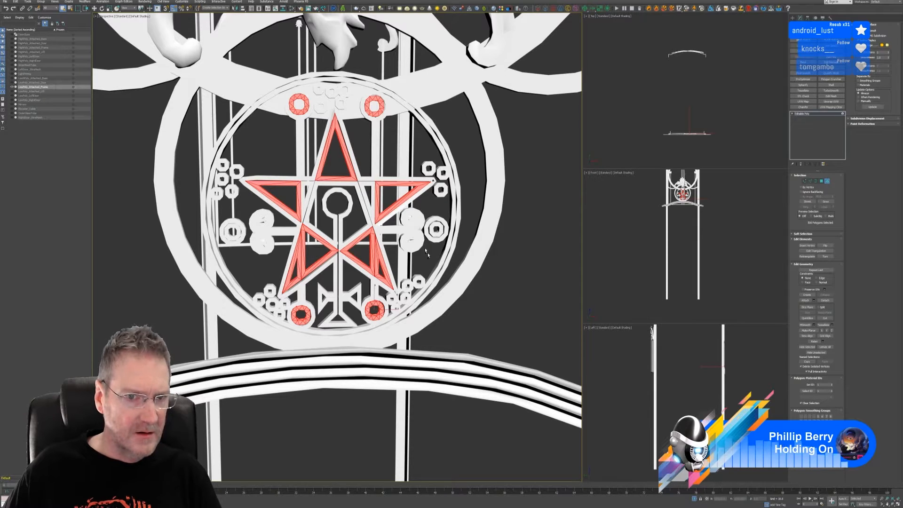
- Assign a yellow-orange vertex color to the selected star-point trims and the four rod-end rings
alt+middle_drag(425, 252, 454, 262)
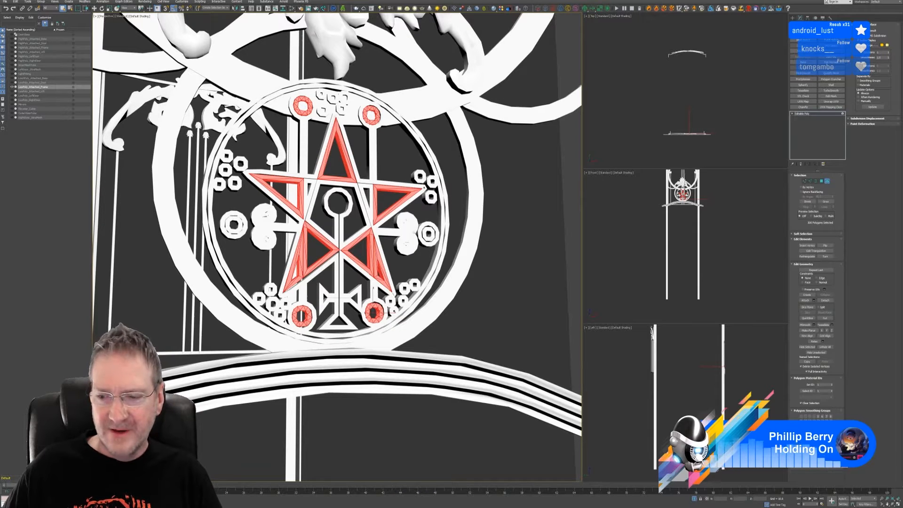
click(826, 452)
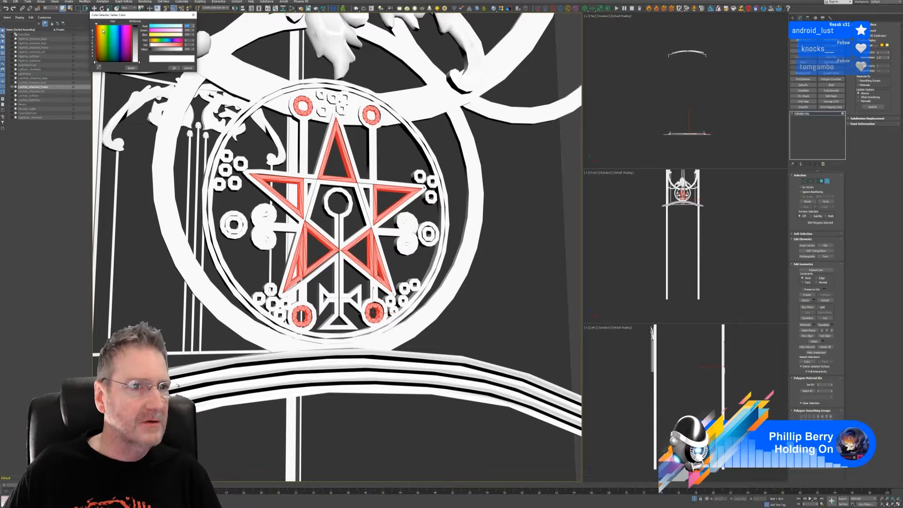
click(101, 30)
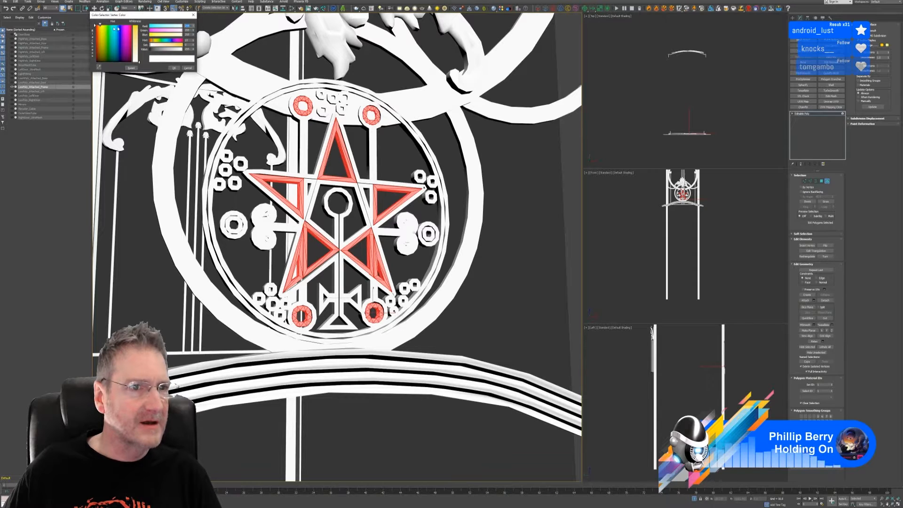
click(173, 67)
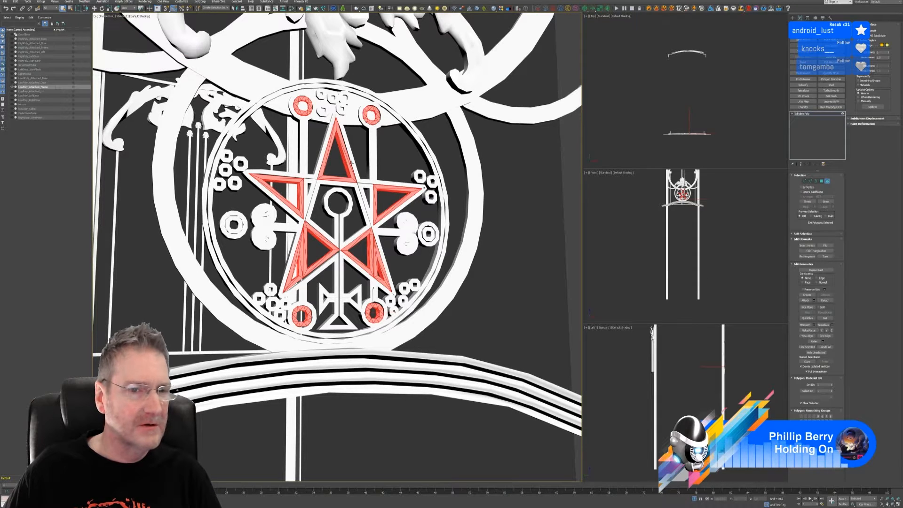
- Leave element editing and turn on the vertex color channel display in the frame's object properties
click(827, 183)
right_click(473, 195)
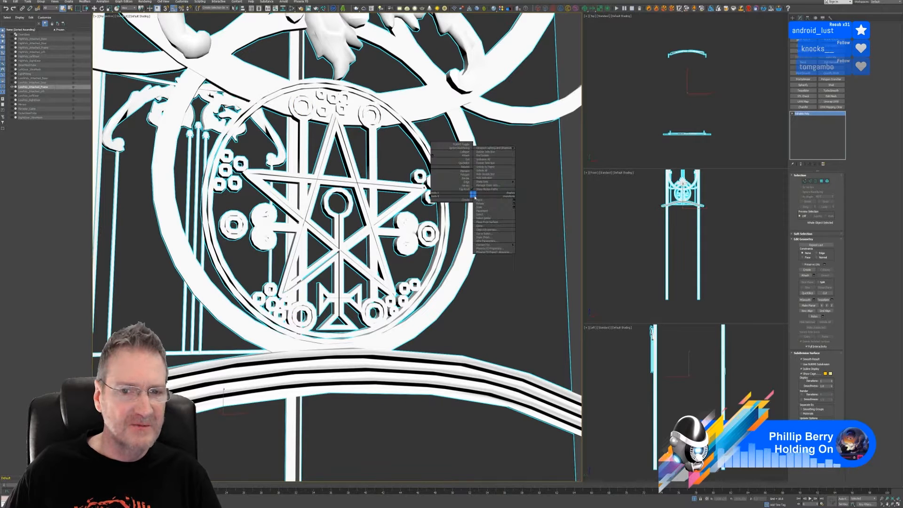
click(497, 230)
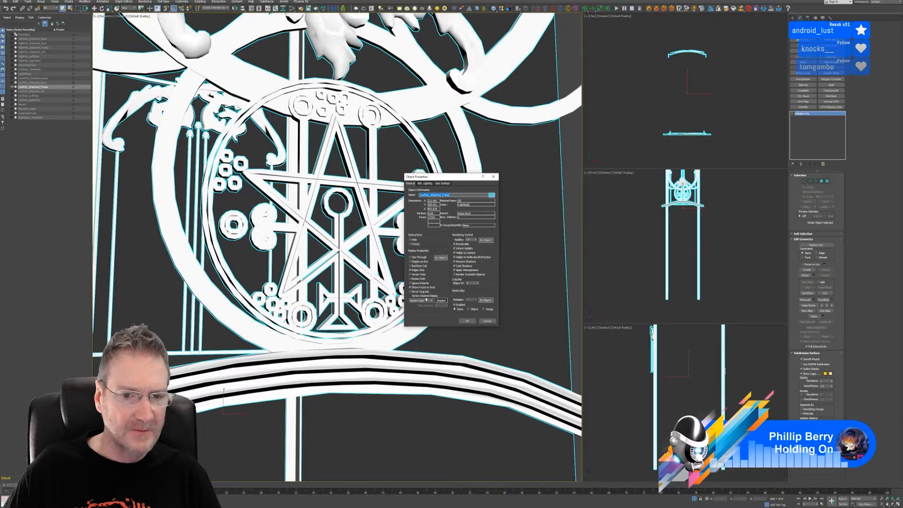
click(464, 321)
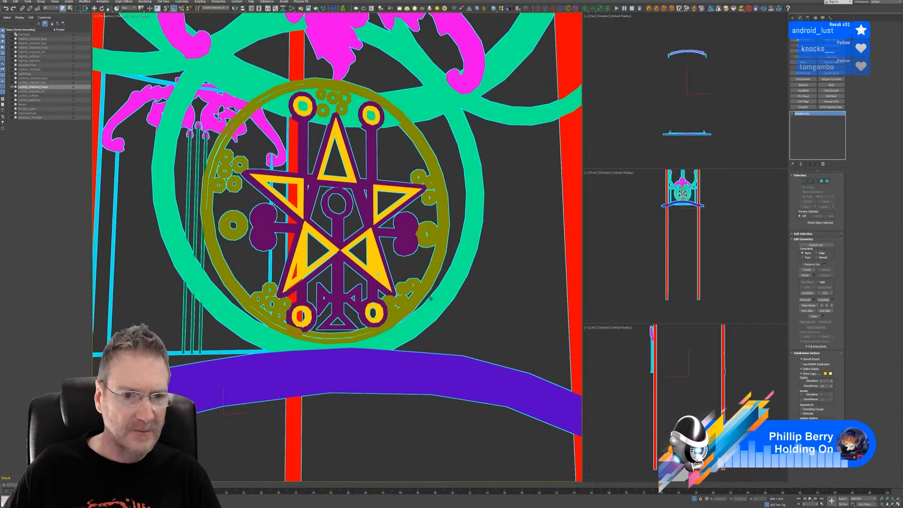
- Examine the colored frame from several angles, covering the pentagram emblem, rings, rear panel, curved rail and long vertical posts
scroll(460, 273, down, 10)
middle_drag(441, 201, 444, 223)
scroll(335, 240, up, 6)
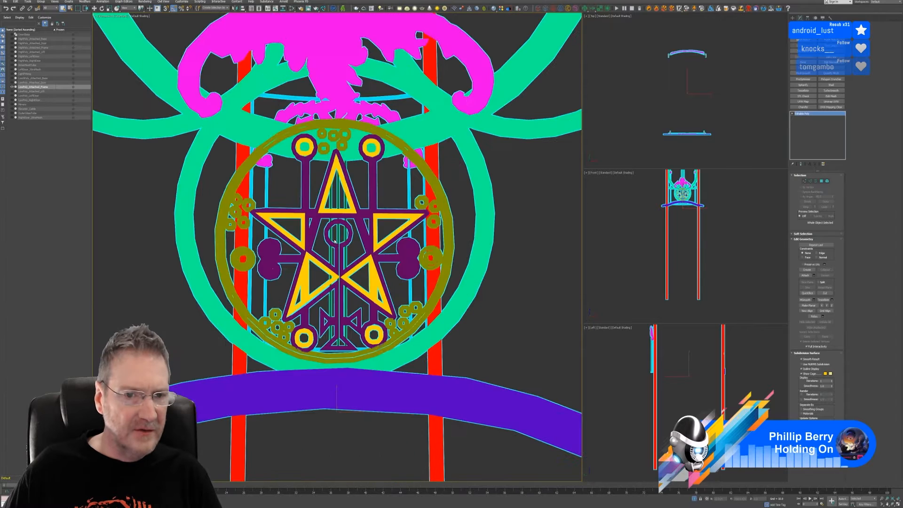
alt+middle_drag(392, 268, 387, 267)
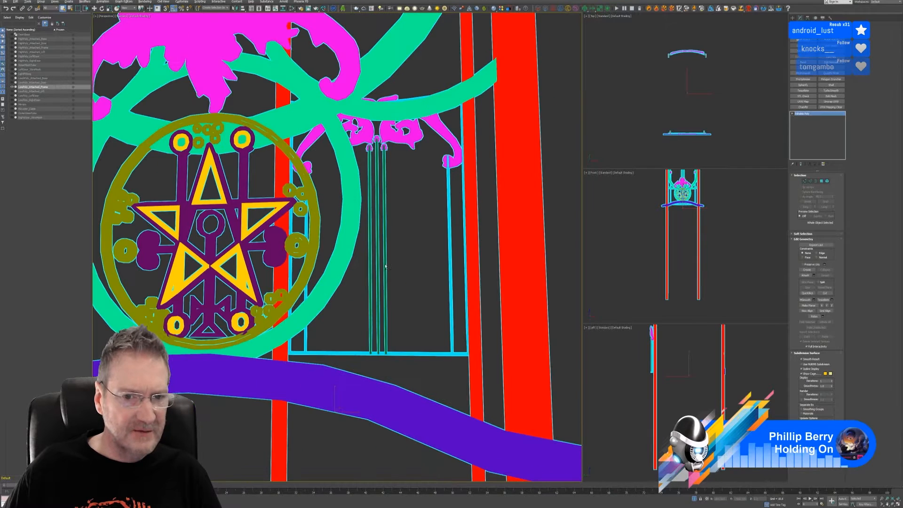
scroll(385, 269, down, 4)
mouse_move(505, 270)
alt+middle_down()
mouse_move(516, 268)
mouse_move(489, 276)
mouse_move(451, 261)
mouse_move(421, 270)
mouse_move(499, 272)
alt+middle_up()
mouse_move(441, 299)
alt+middle_down()
mouse_move(332, 321)
mouse_move(390, 259)
mouse_move(385, 271)
mouse_move(433, 285)
alt+middle_up()
scroll(322, 325, up, 3)
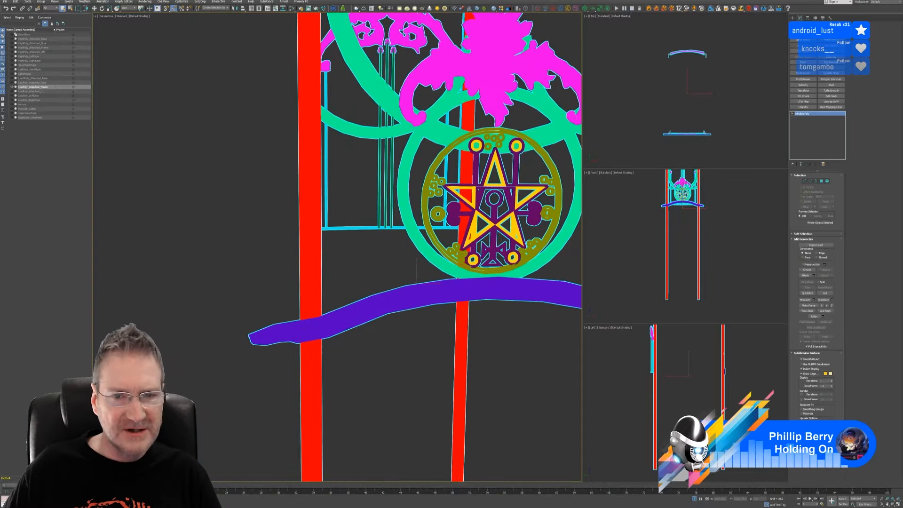
middle_drag(494, 193, 406, 176)
scroll(419, 212, up, 3)
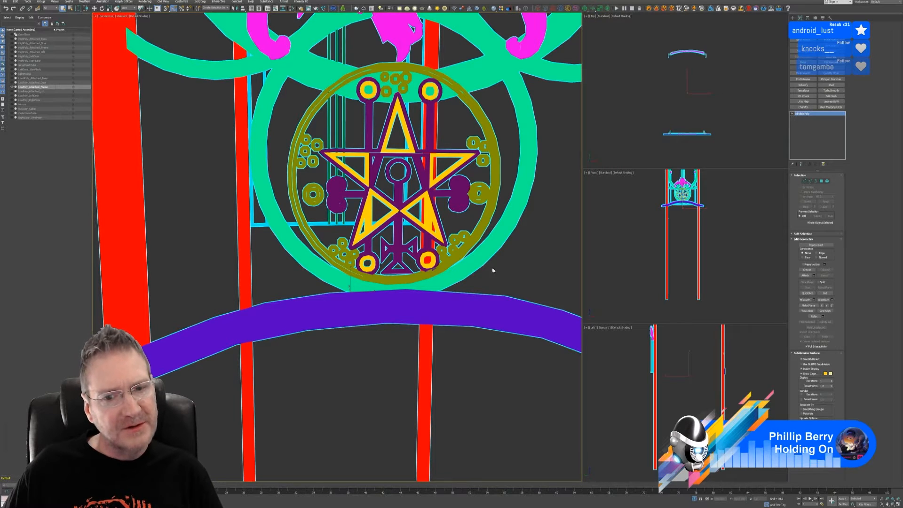
alt+middle_drag(493, 270, 494, 264)
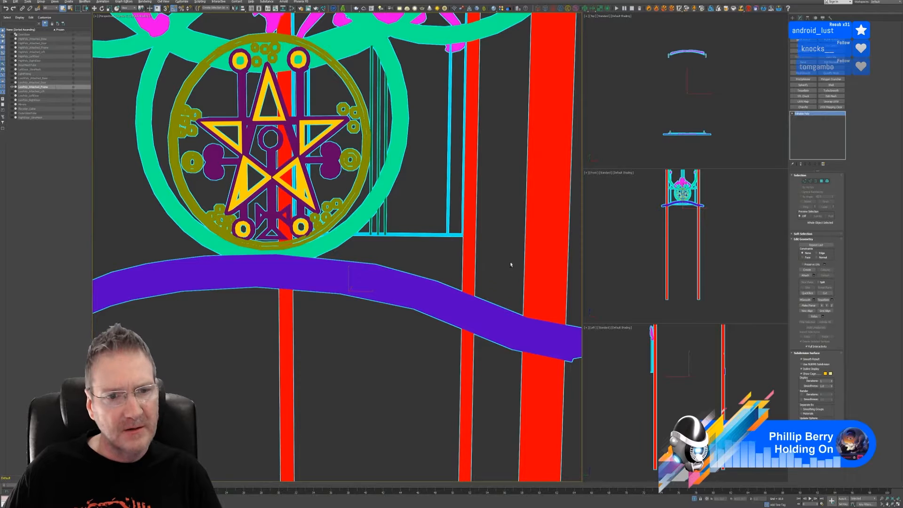
scroll(510, 265, down, 10)
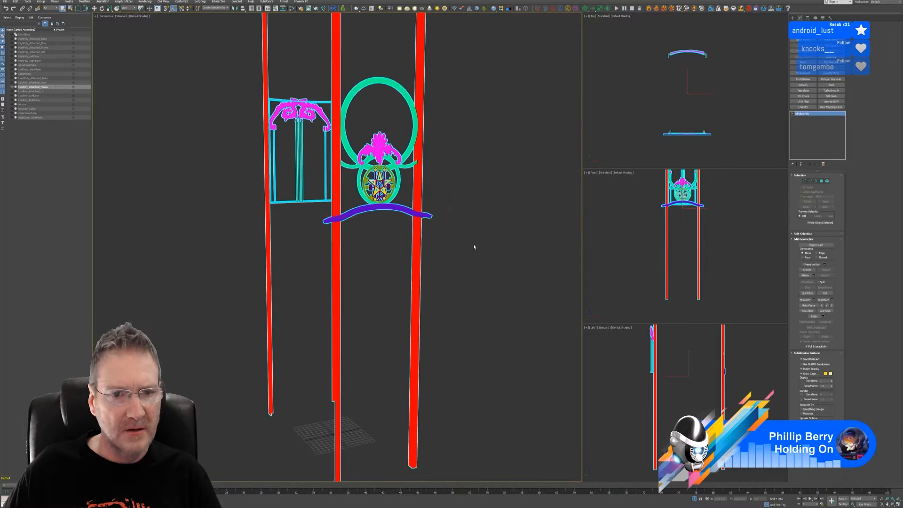
mouse_move(474, 247)
alt+middle_down()
mouse_move(452, 246)
mouse_move(481, 248)
alt+middle_up()
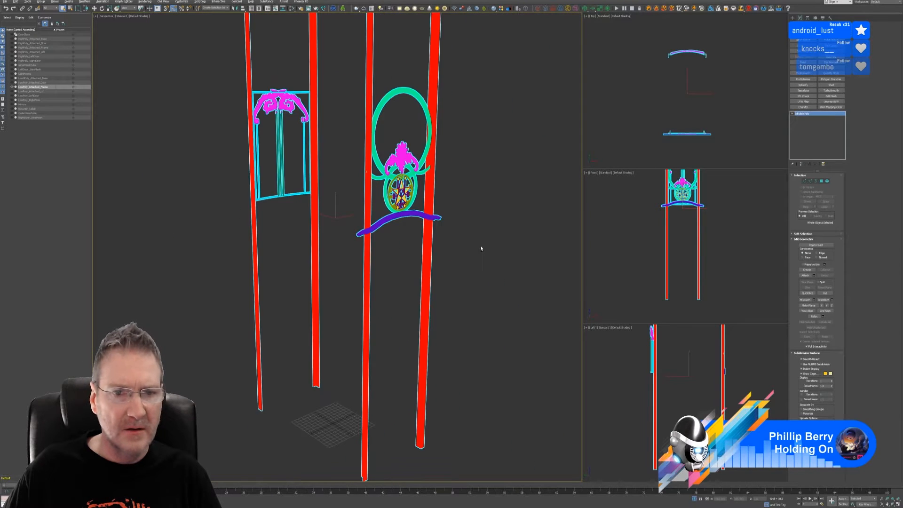
- Turn off the vertex color channel display in the frame's object properties
right_click(426, 213)
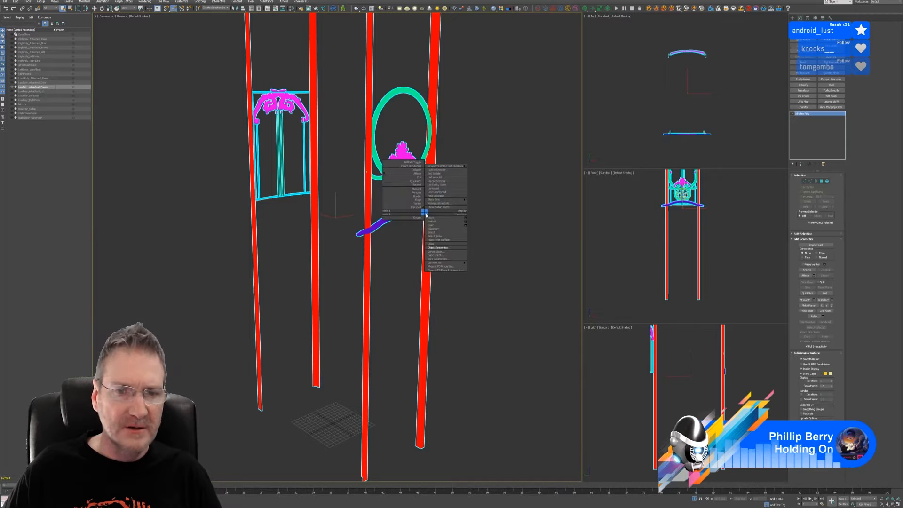
click(444, 248)
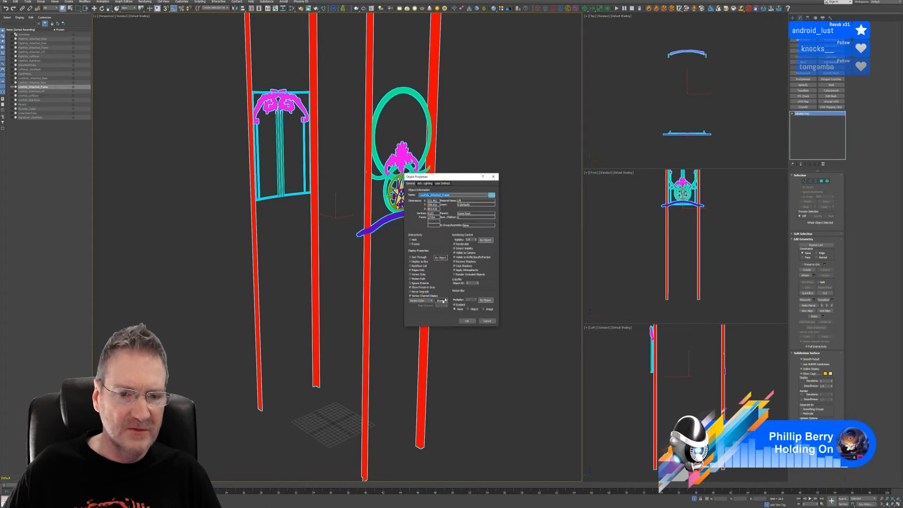
click(416, 296)
click(467, 321)
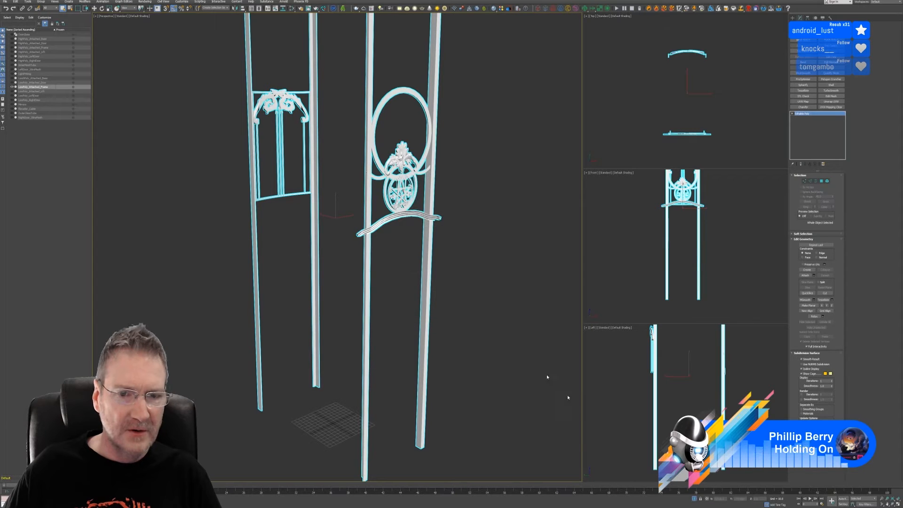
- Bring back the whole elevator, select the low-poly domed lift body with its ornamental cage, and isolate it
click(695, 499)
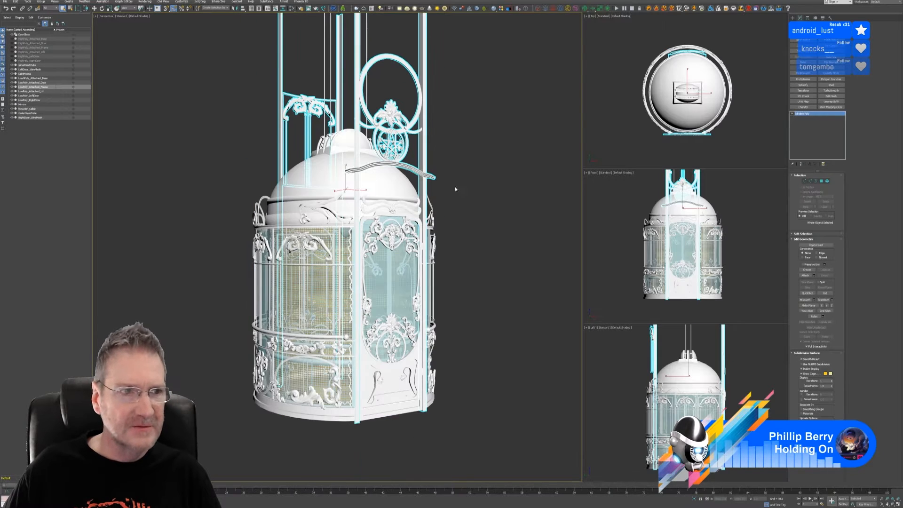
middle_drag(455, 189, 467, 206)
click(482, 166)
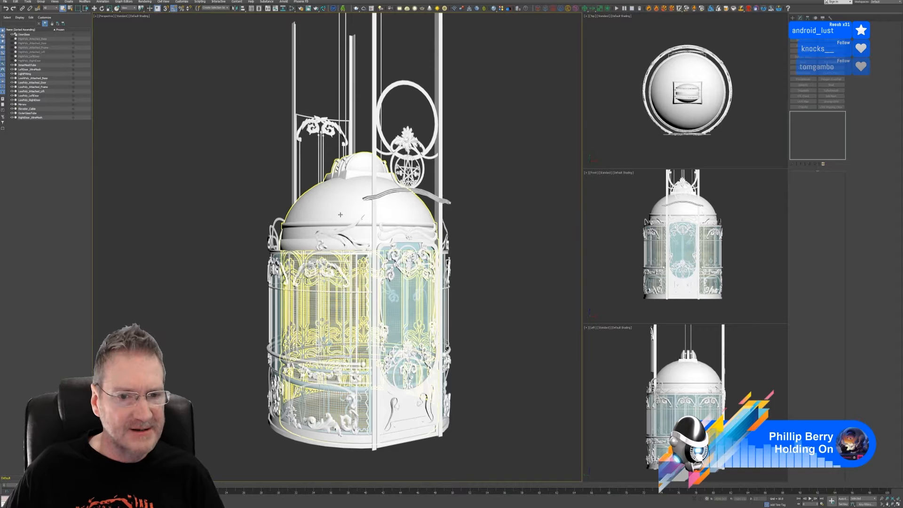
click(405, 306)
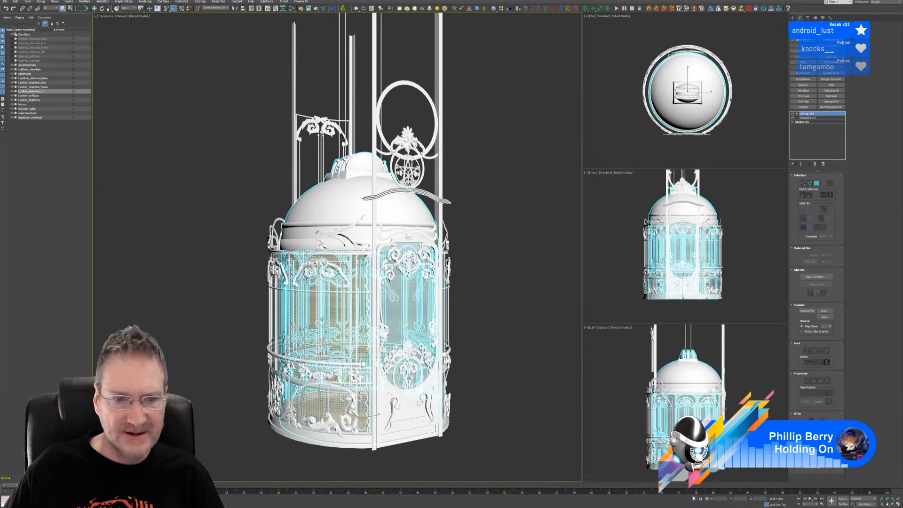
click(693, 498)
middle_drag(431, 241, 439, 246)
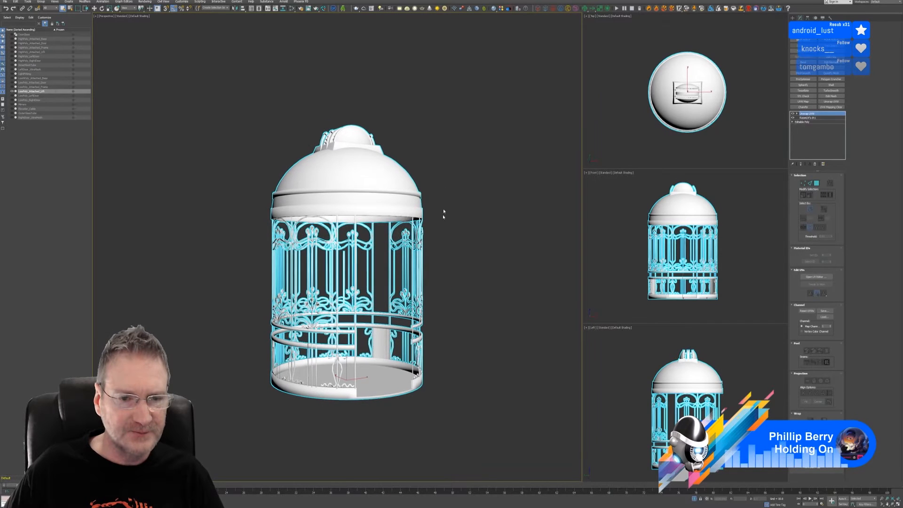
- Collapse the lift body's entire modifier stack, including its Unwrap UVW, into an editable poly
click(447, 177)
click(396, 185)
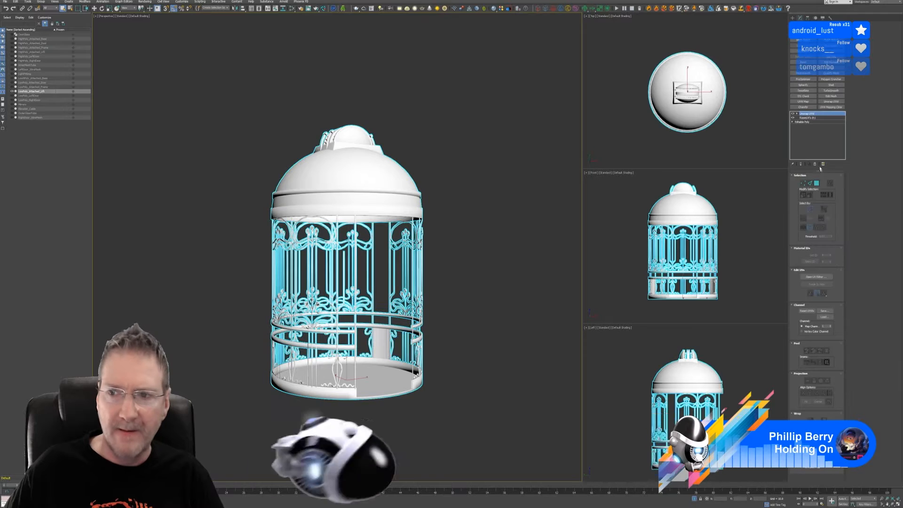
right_click(810, 114)
click(828, 162)
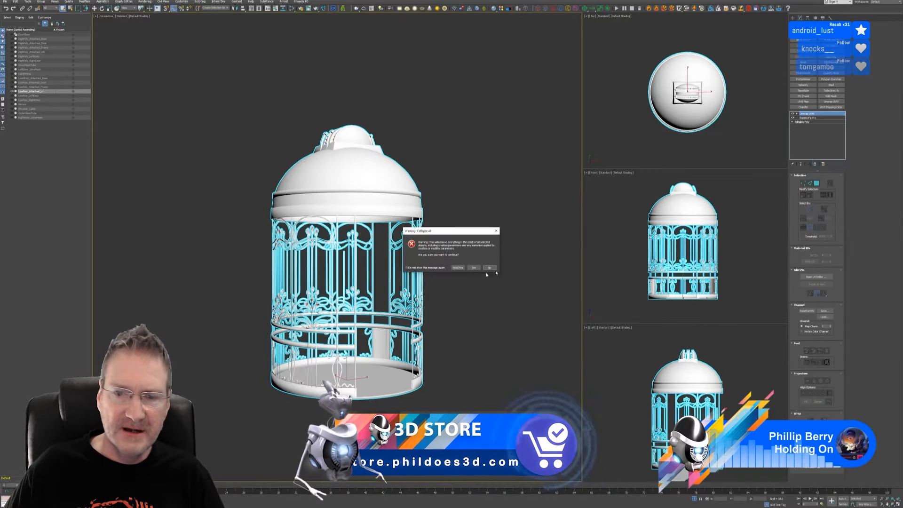
key(Return)
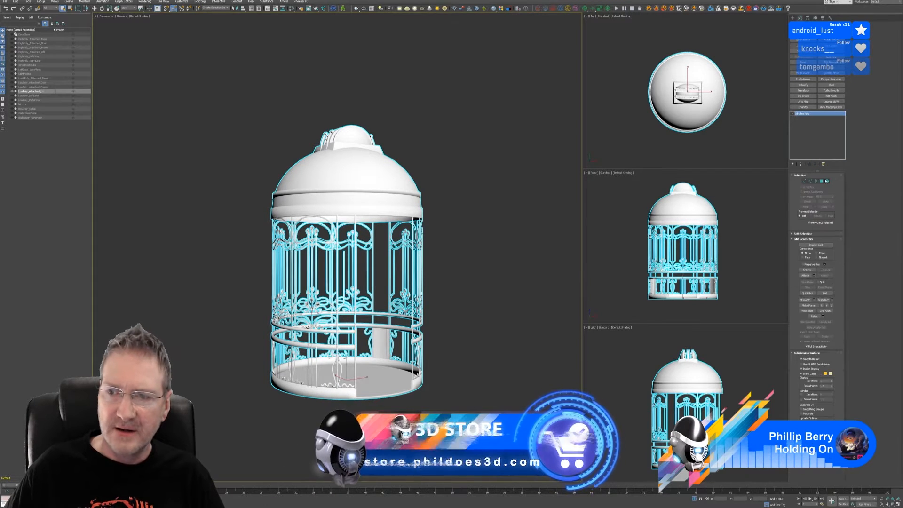
- In element mode, select the two narrow brackets and their block heads at one end of the dome's gear housing
key(4)
alt+middle_drag(463, 177, 409, 226)
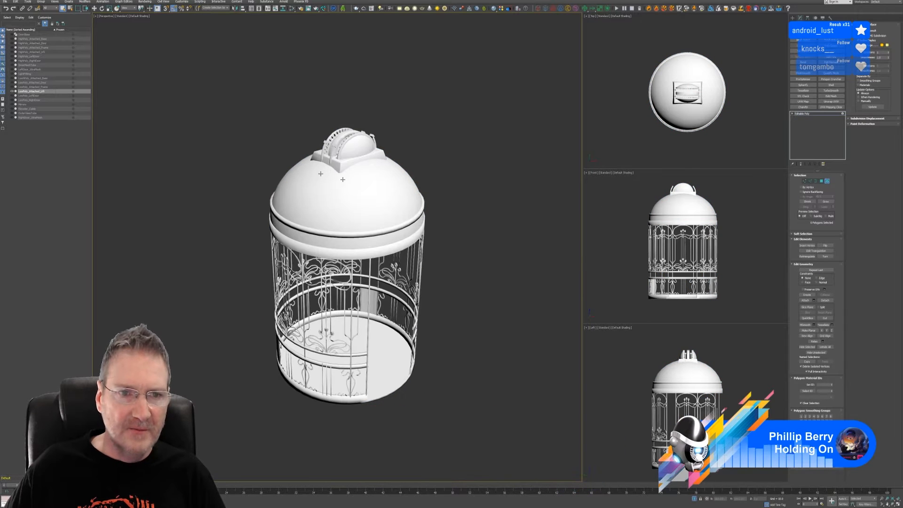
scroll(346, 129, up, 8)
double_click(355, 119)
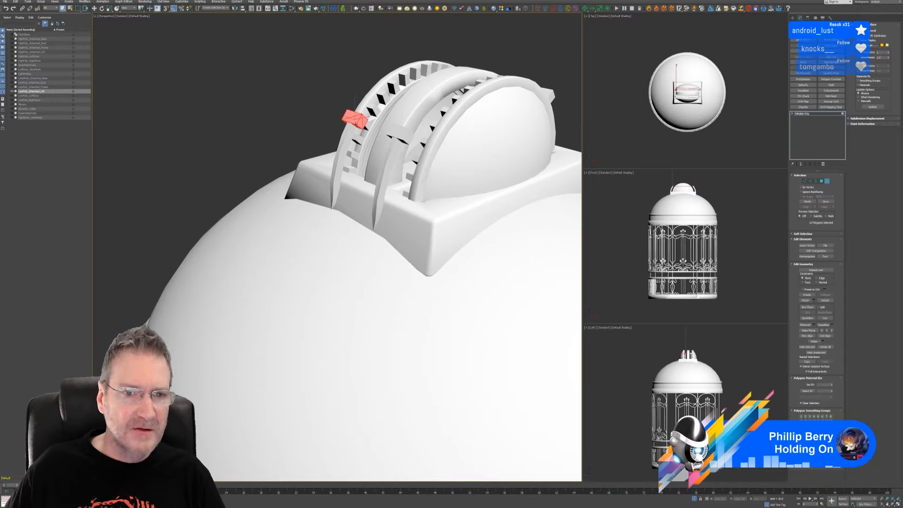
ctrl+click(349, 133)
ctrl+click(395, 135)
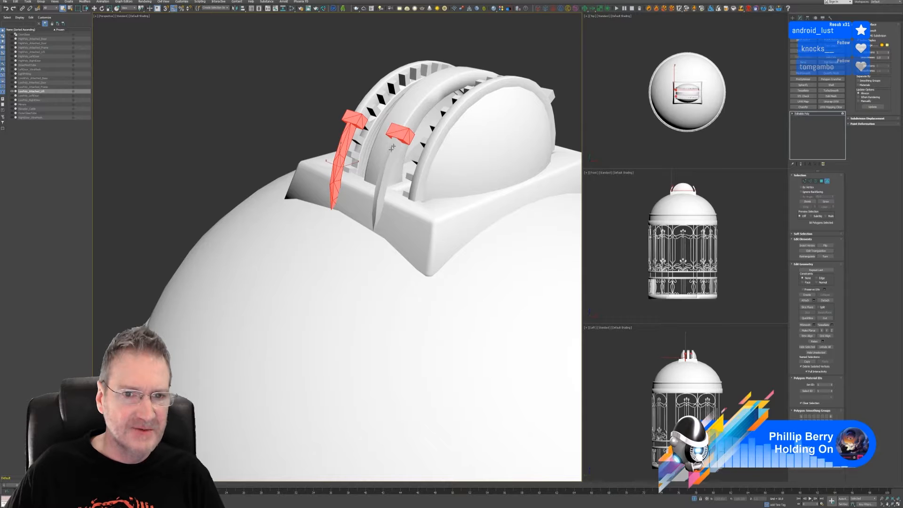
ctrl+click(389, 152)
- Add the two brackets and block heads at the opposite end of the gear housing to the selection
alt+middle_drag(425, 165, 440, 166)
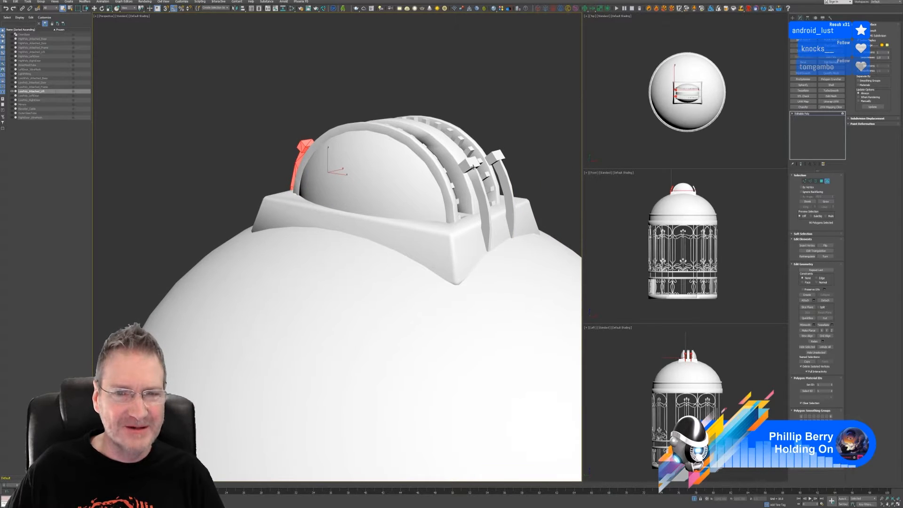
ctrl+click(473, 170)
ctrl+click(476, 181)
ctrl+click(495, 157)
ctrl+click(504, 172)
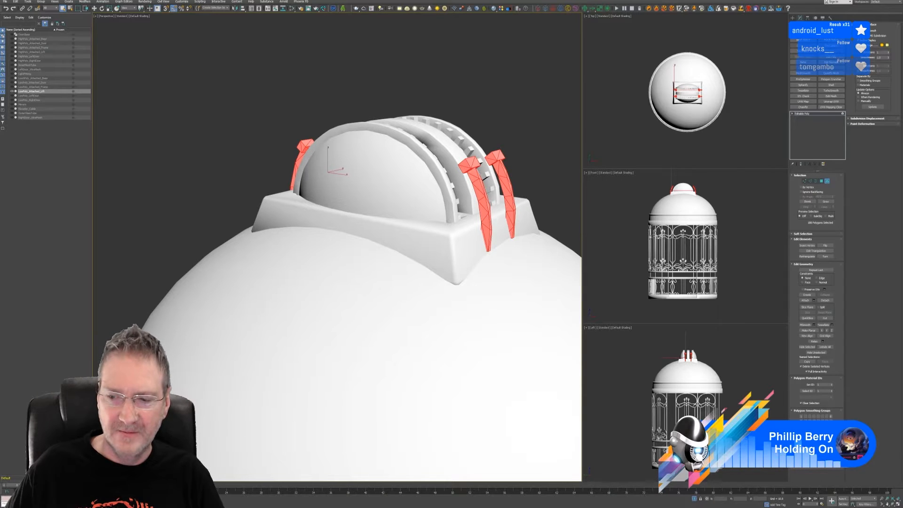
- Assign a vertex color to the four selected brackets and their block heads
click(826, 458)
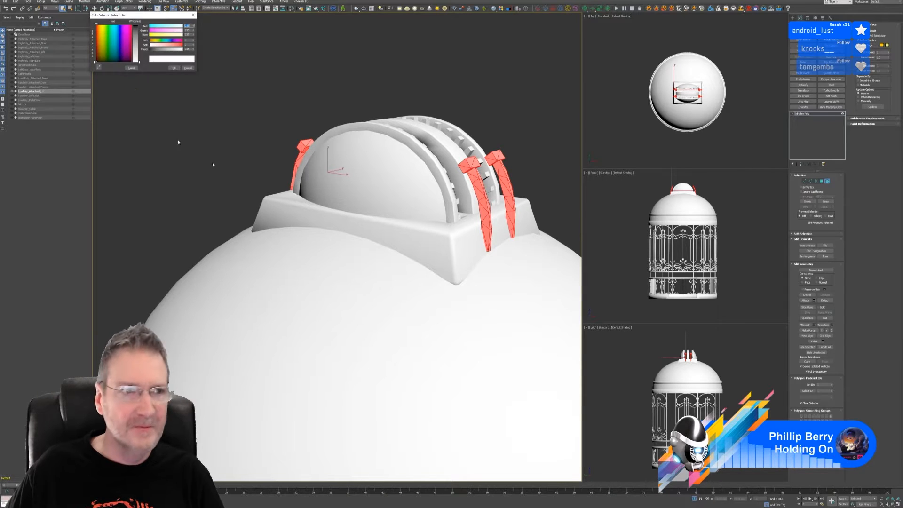
click(139, 27)
click(174, 67)
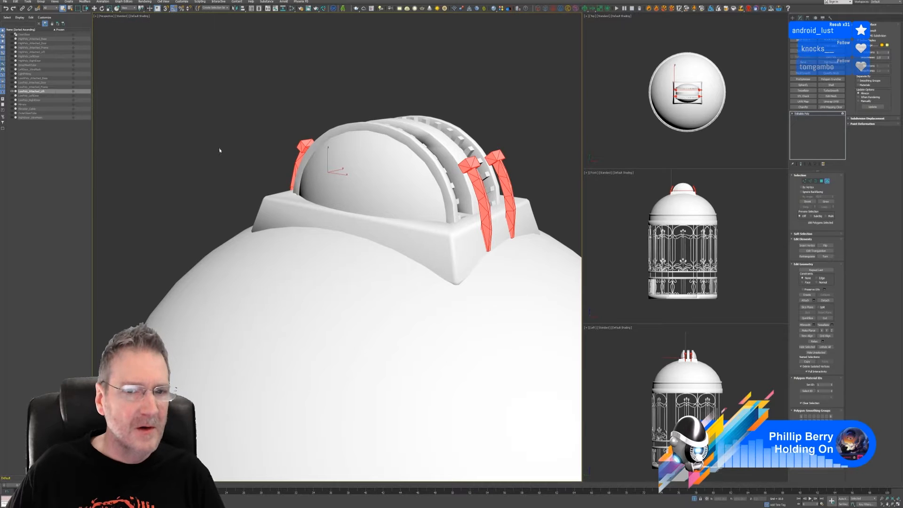
- Select the gear wheel on one side of the dome's housing together with its two lowest teeth at one end
alt+middle_drag(223, 148, 271, 154)
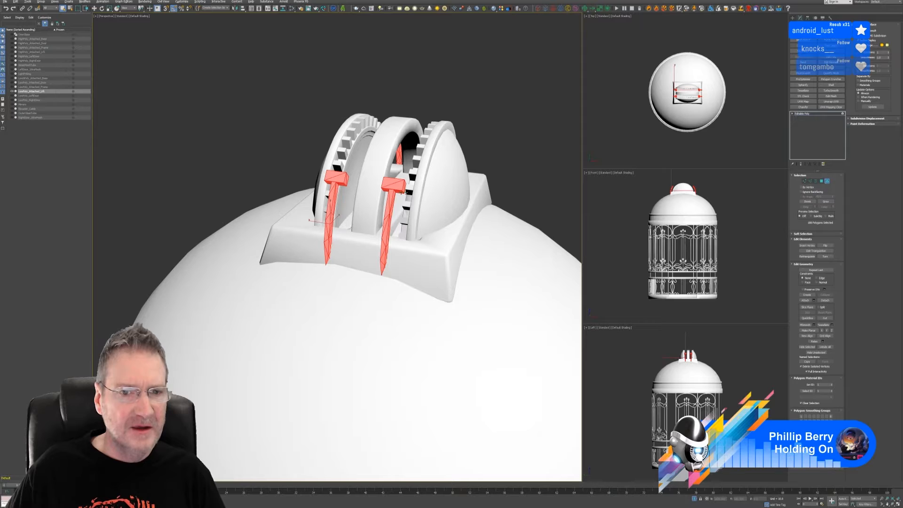
click(353, 148)
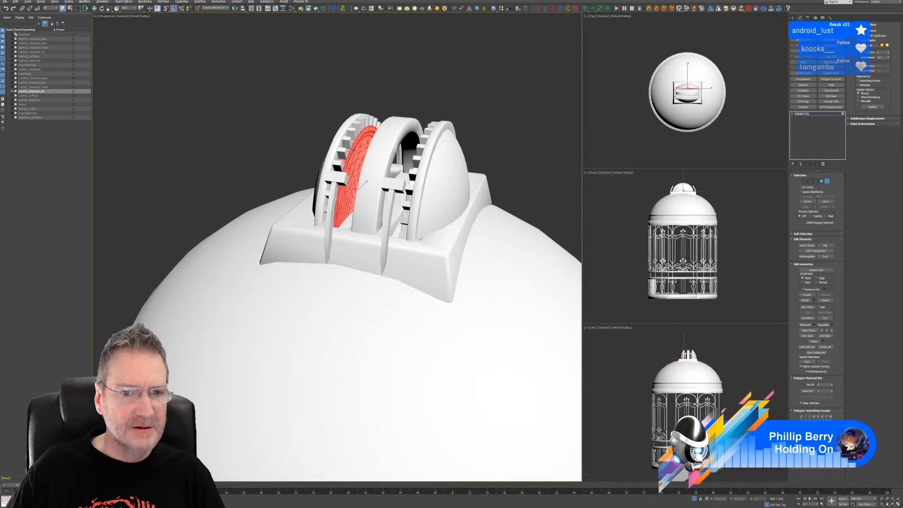
alt+middle_drag(354, 150, 360, 207)
scroll(357, 212, up, 3)
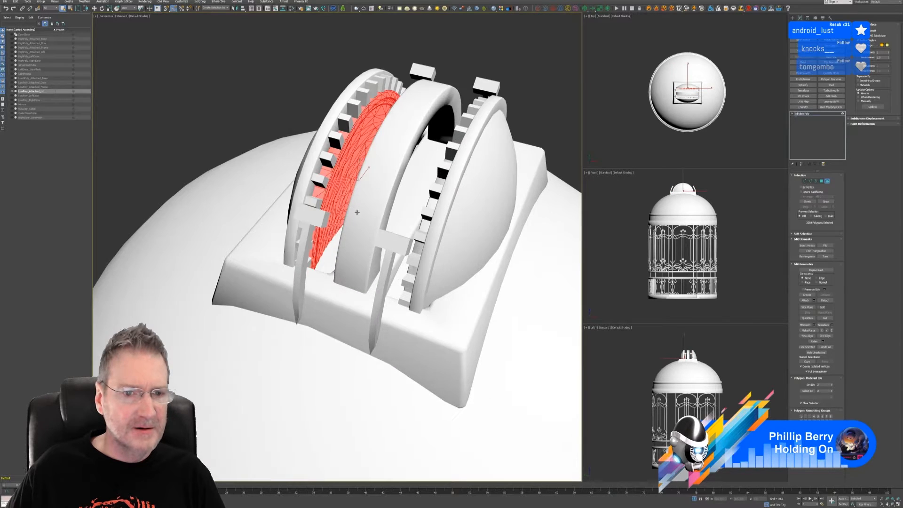
scroll(316, 261, up, 4)
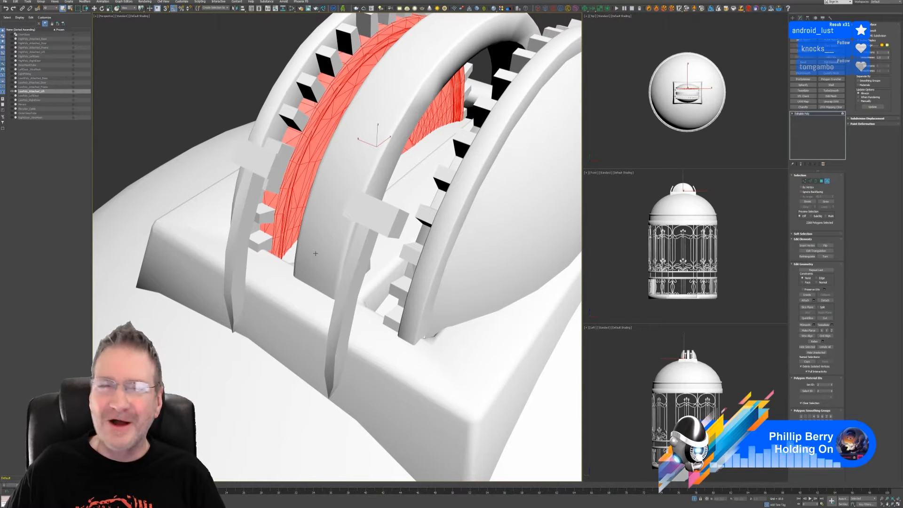
ctrl+click(266, 238)
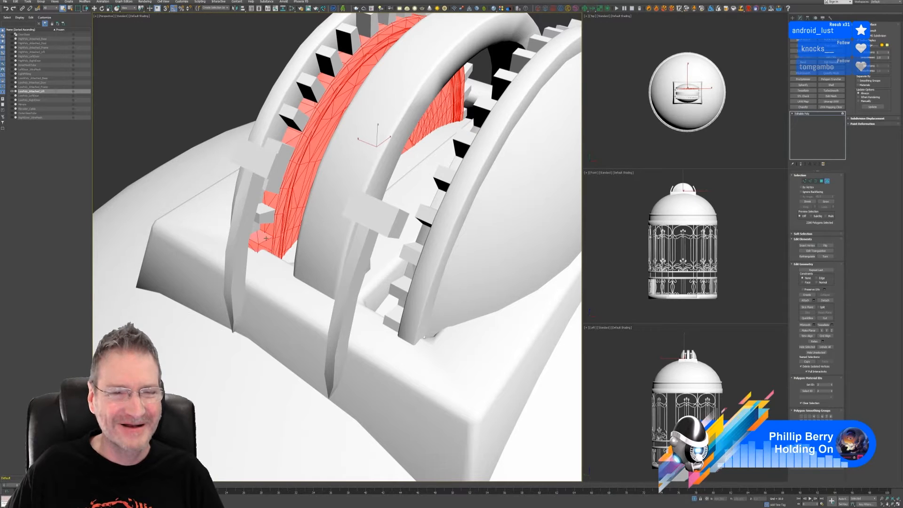
ctrl+click(269, 215)
- Add the next teeth of the same gear to the selection, working up from its lower end toward the crown
alt+middle_drag(297, 212, 289, 175)
ctrl+click(281, 170)
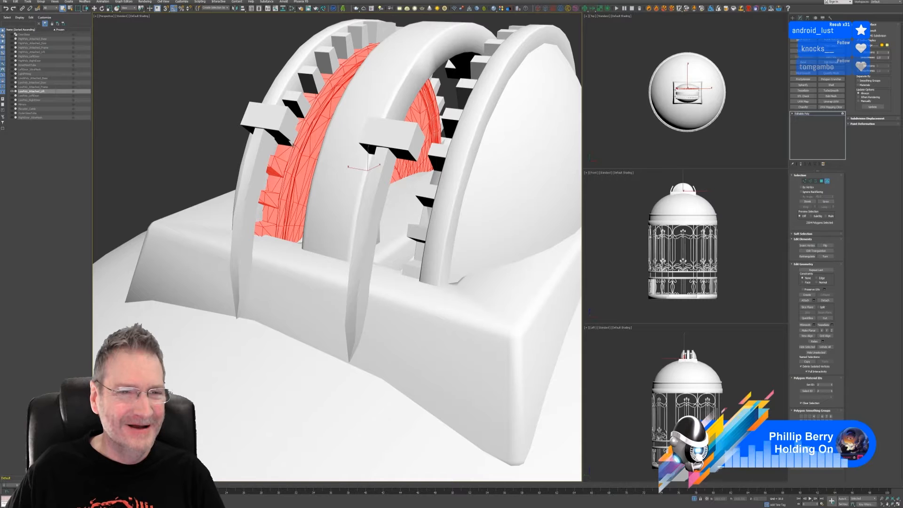
ctrl+click(284, 140)
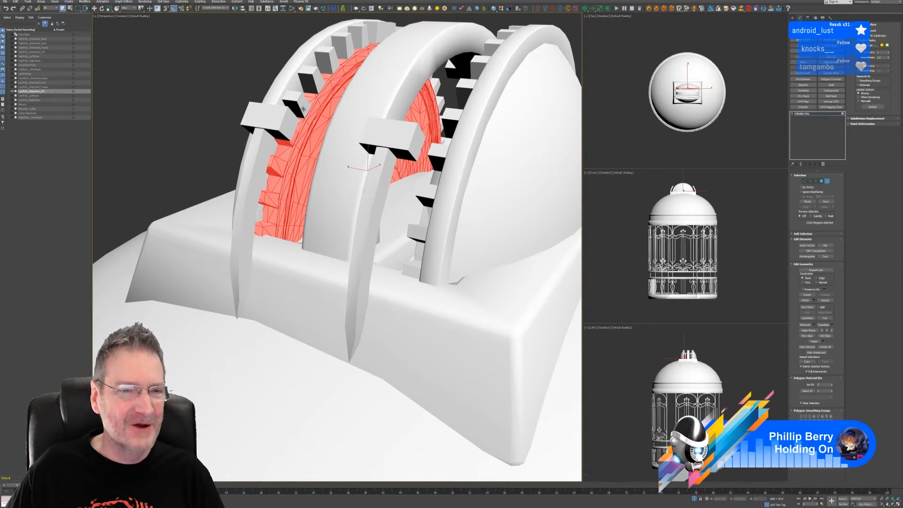
ctrl+click(294, 104)
ctrl+click(311, 79)
ctrl+click(329, 61)
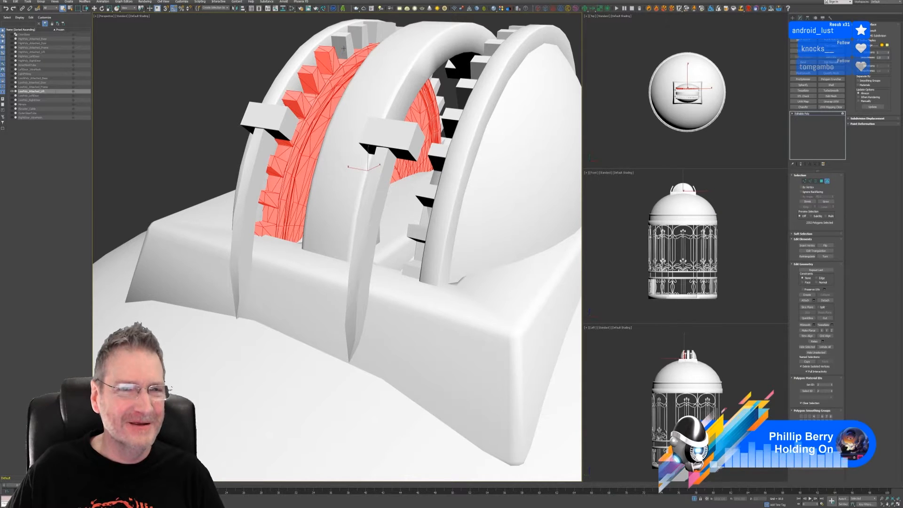
ctrl+click(344, 48)
- Extend the selection with the four unselected teeth across the crown of the first gear
alt+middle_drag(399, 131, 405, 104)
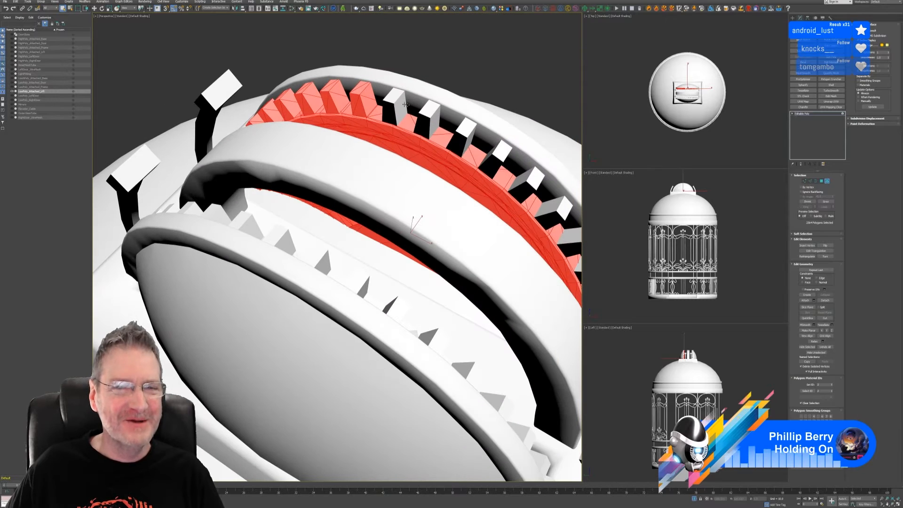
ctrl+click(390, 108)
ctrl+click(429, 115)
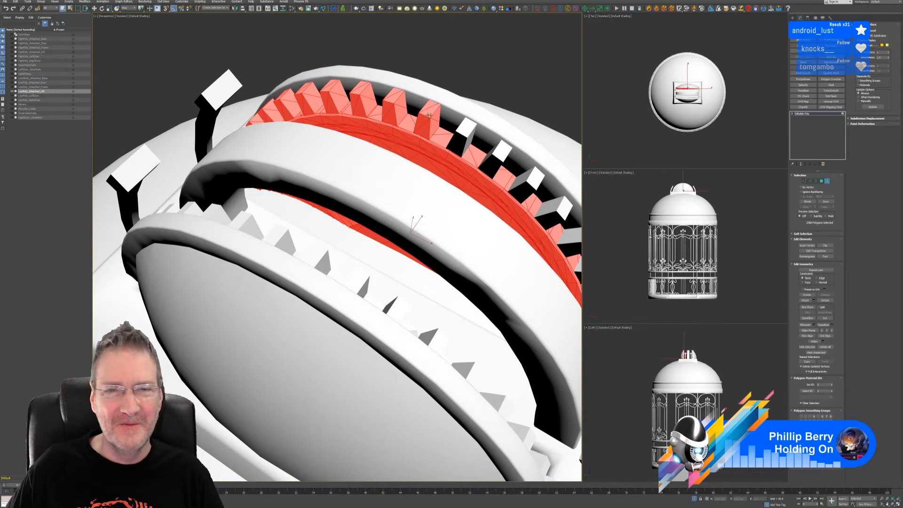
ctrl+click(454, 136)
ctrl+click(496, 157)
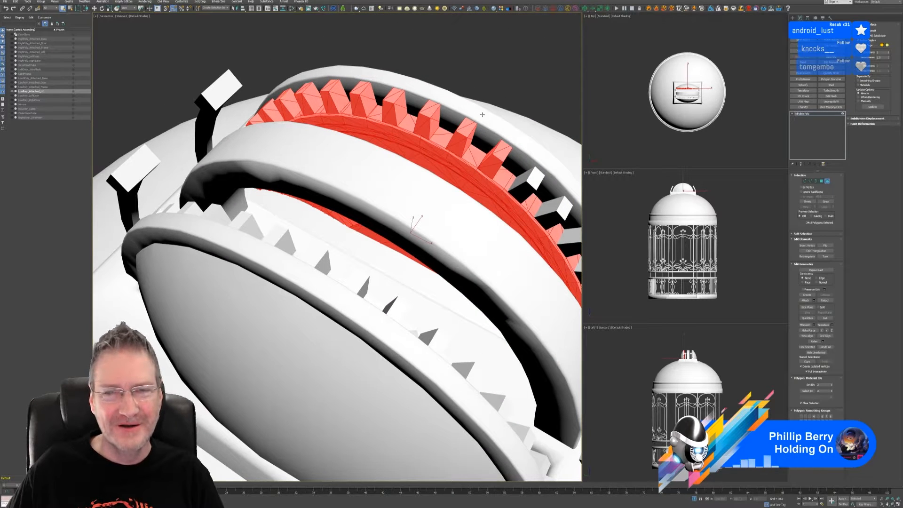
- Add the first gear's remaining teeth, down to its opposite end behind the bracket, to the selection
alt+middle_drag(480, 92, 402, 96)
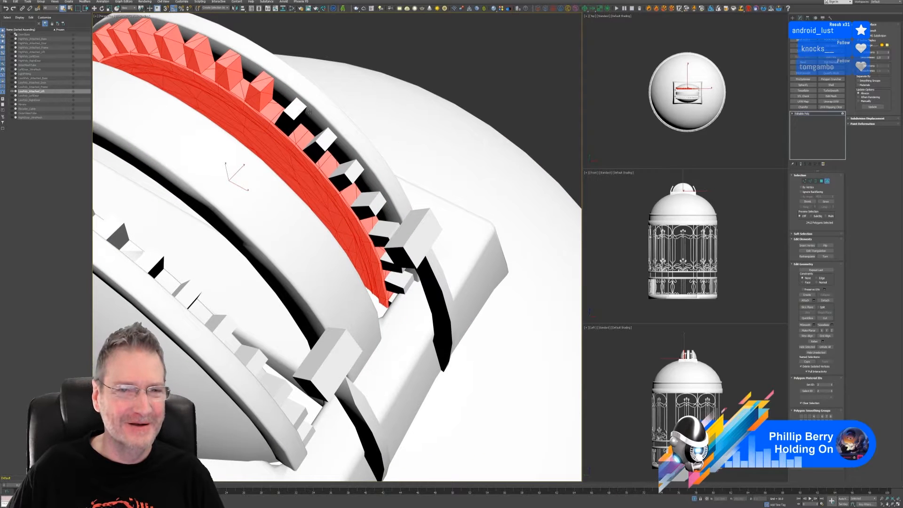
ctrl+click(300, 112)
ctrl+click(326, 139)
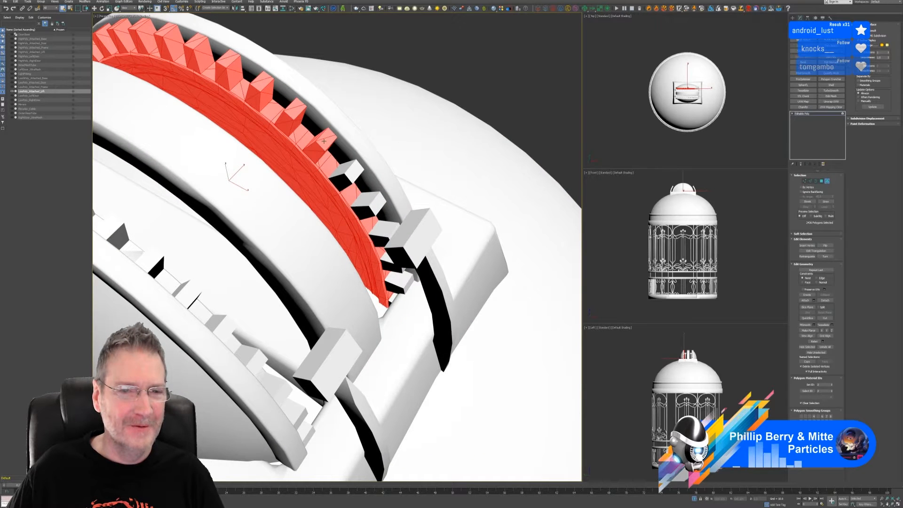
ctrl+click(352, 171)
ctrl+click(369, 203)
ctrl+click(386, 229)
ctrl+click(392, 263)
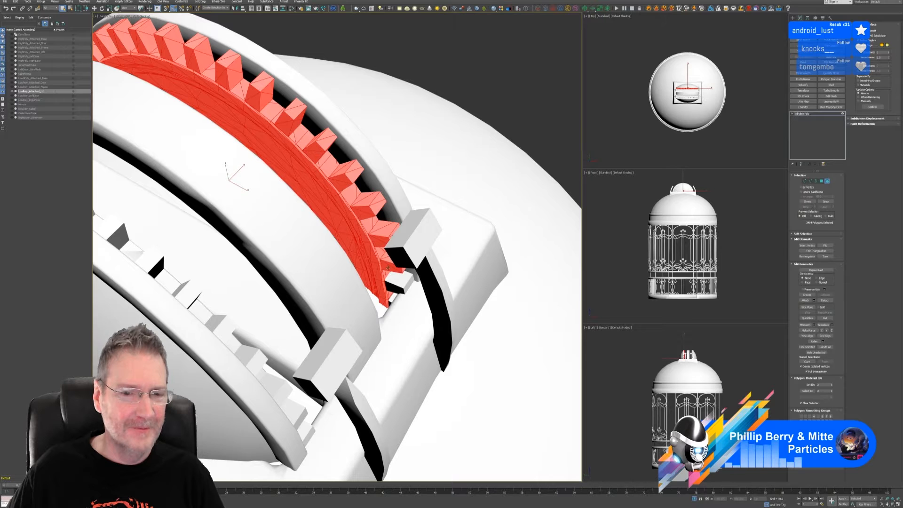
ctrl+click(397, 285)
ctrl+click(395, 297)
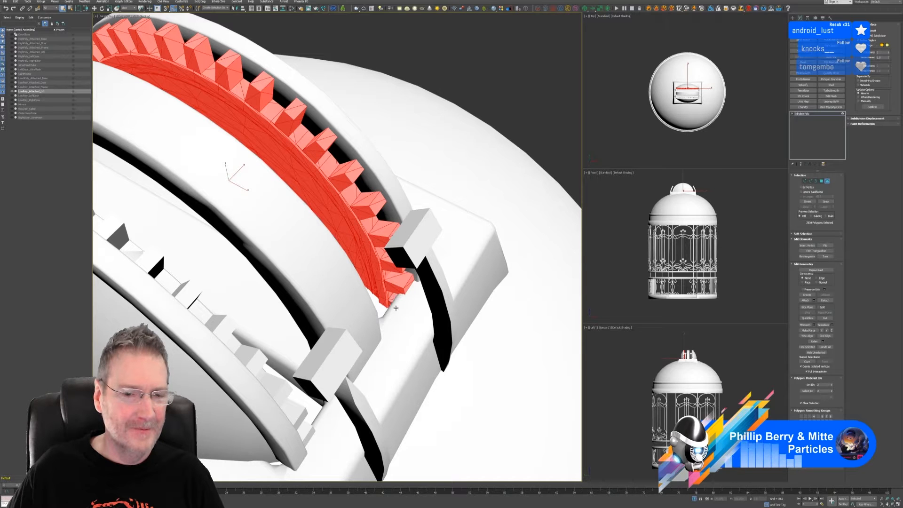
- Add the second gear wheel on the other side of the housing and its lowest teeth at one end to the selection
alt+middle_drag(395, 297, 366, 229)
ctrl+click(393, 181)
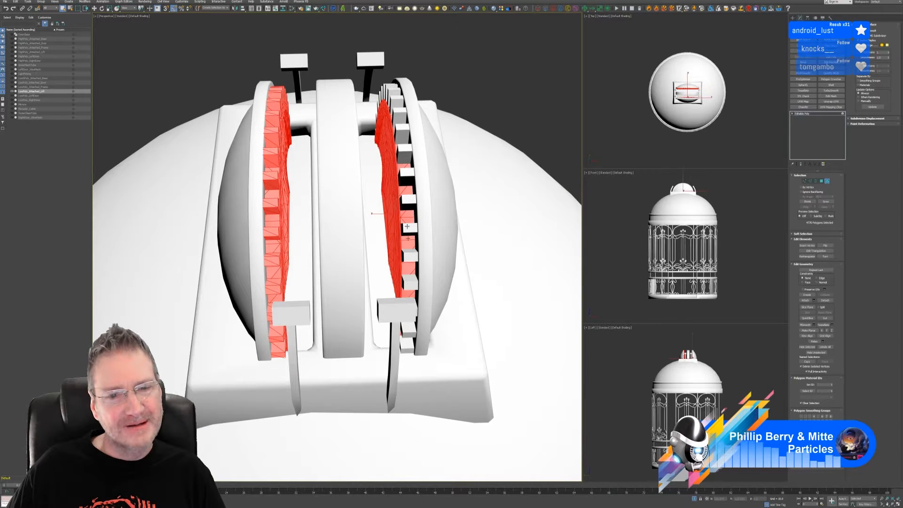
alt+middle_drag(392, 180, 442, 273)
scroll(450, 286, up, 4)
ctrl+click(450, 286)
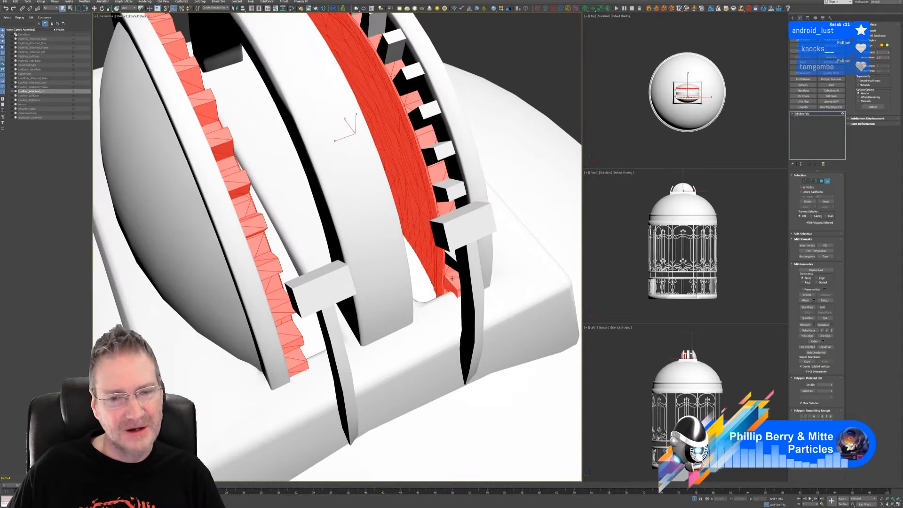
- Add the second gear's next five teeth, from behind the bracket upward, to the selection
alt+middle_drag(453, 259, 443, 181)
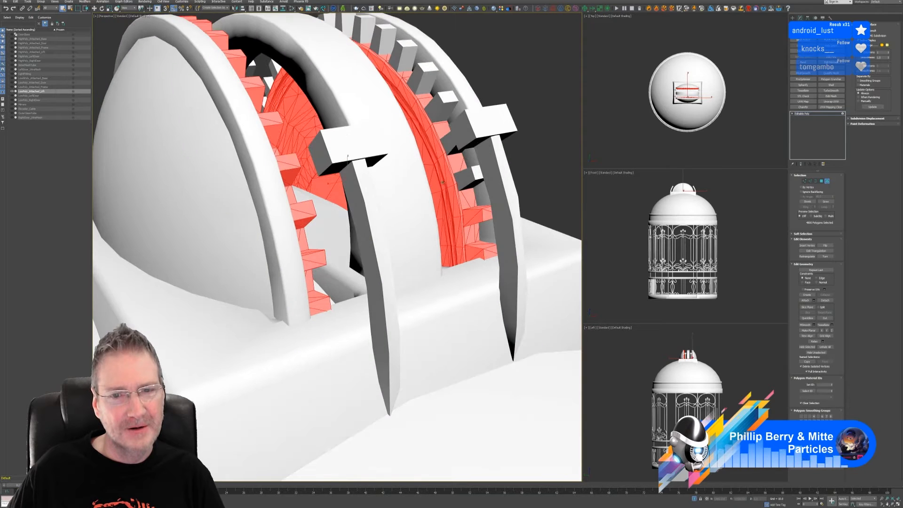
ctrl+click(468, 177)
ctrl+click(452, 143)
ctrl+click(439, 107)
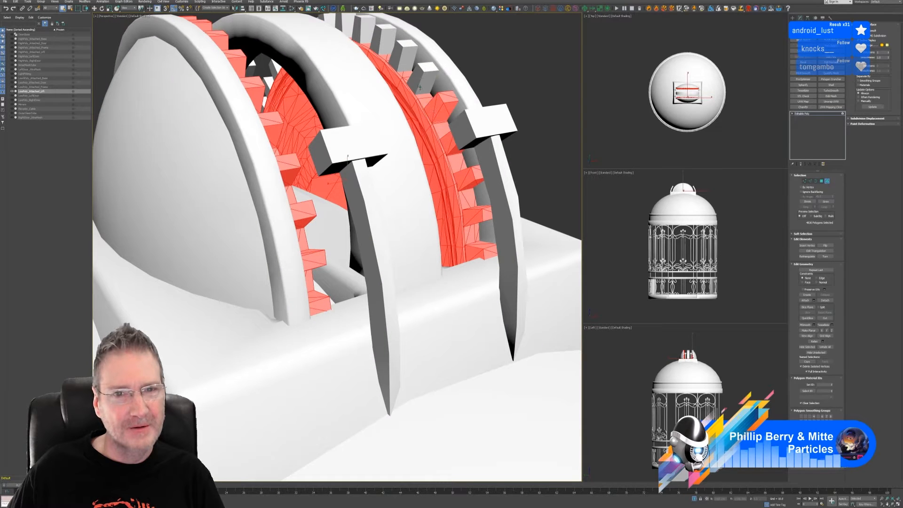
ctrl+click(423, 77)
ctrl+click(402, 56)
- Extend the selection with the four teeth near the top of the second gear
scroll(402, 168, down, 3)
middle_drag(403, 168, 388, 265)
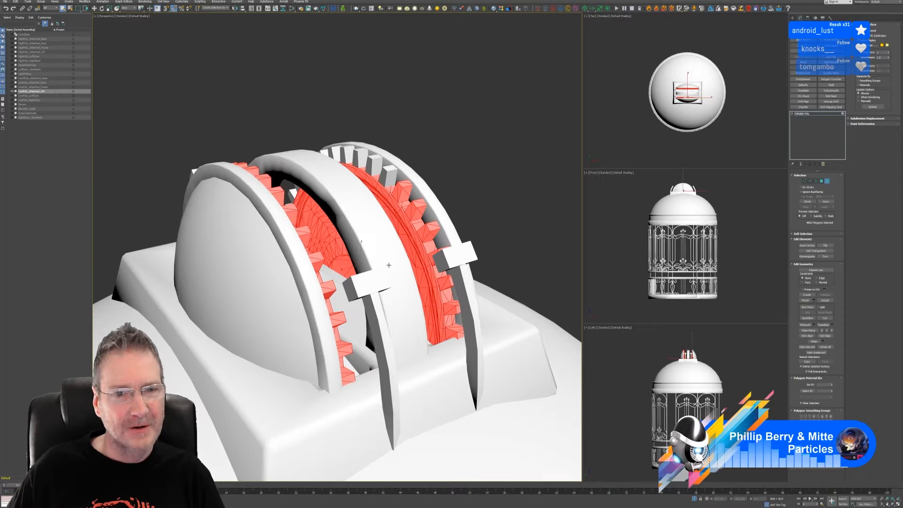
ctrl+click(390, 173)
ctrl+click(374, 163)
ctrl+click(360, 158)
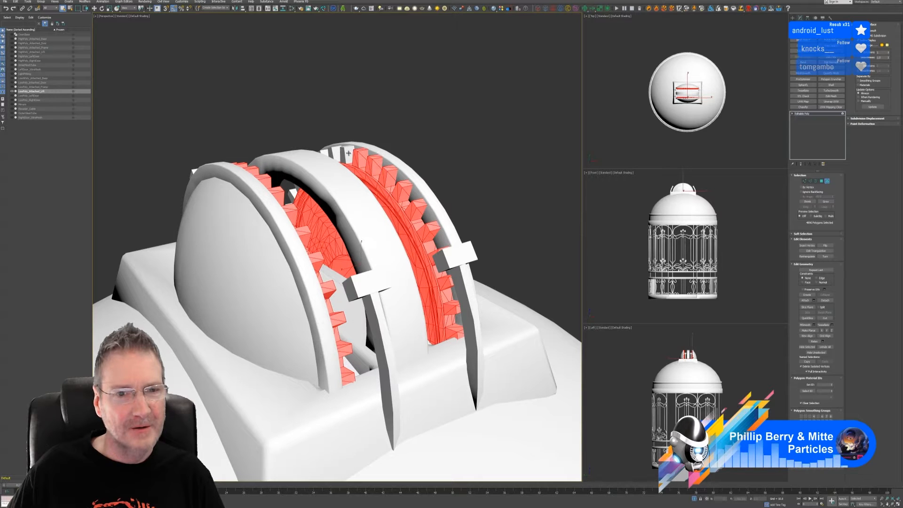
ctrl+click(346, 155)
- Add the second gear's remaining teeth, from the crown down to its opposite end, to the selection
alt+middle_drag(339, 200, 414, 231)
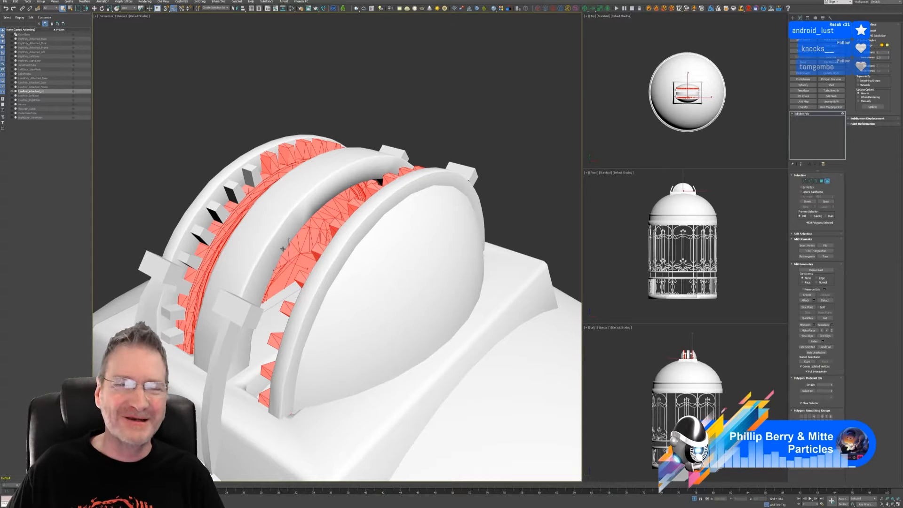
alt+middle_drag(283, 249, 300, 217)
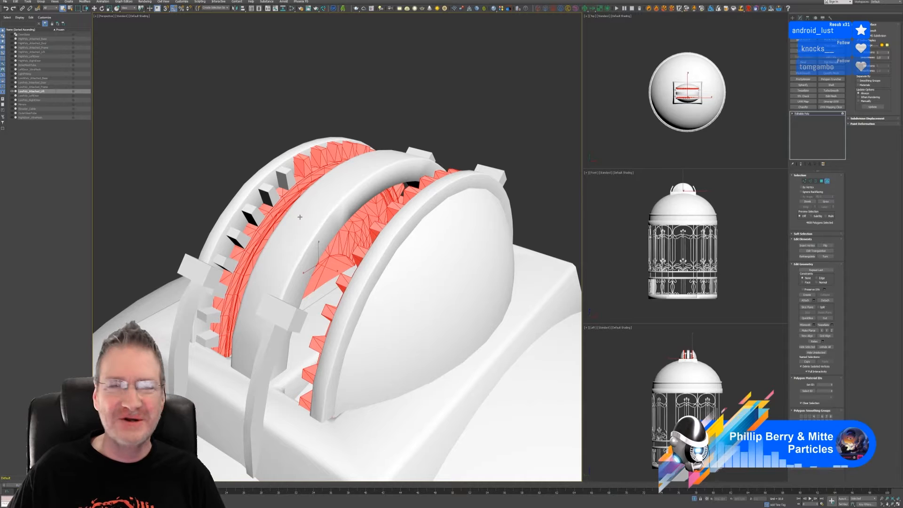
ctrl+click(289, 180)
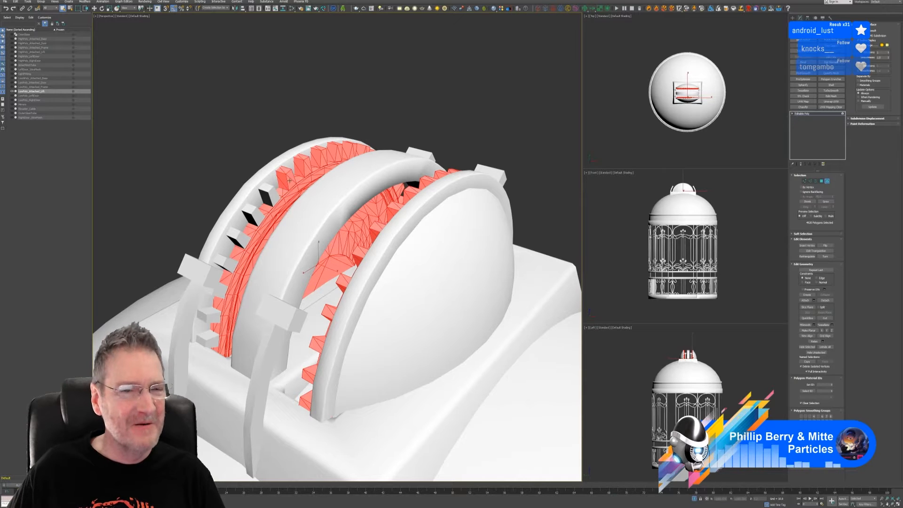
ctrl+click(265, 194)
ctrl+click(256, 210)
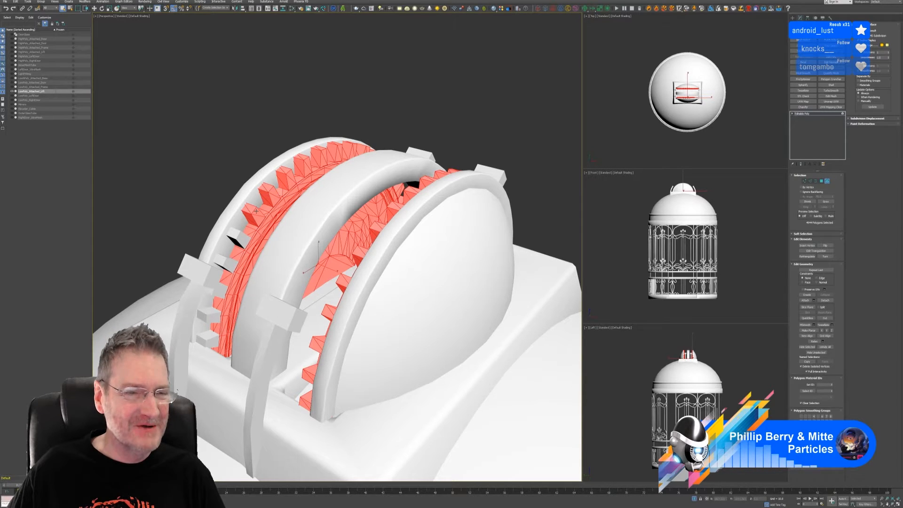
ctrl+click(234, 239)
ctrl+click(222, 267)
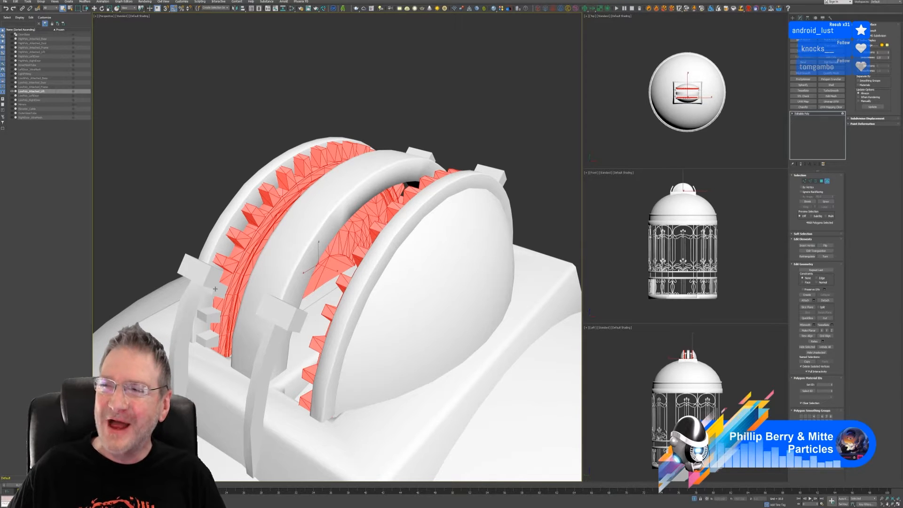
ctrl+click(215, 288)
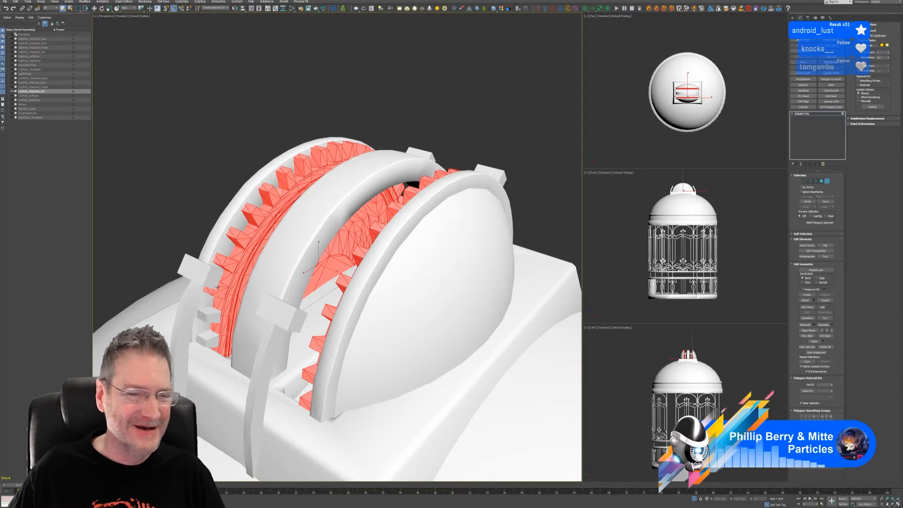
ctrl+click(217, 315)
ctrl+click(214, 342)
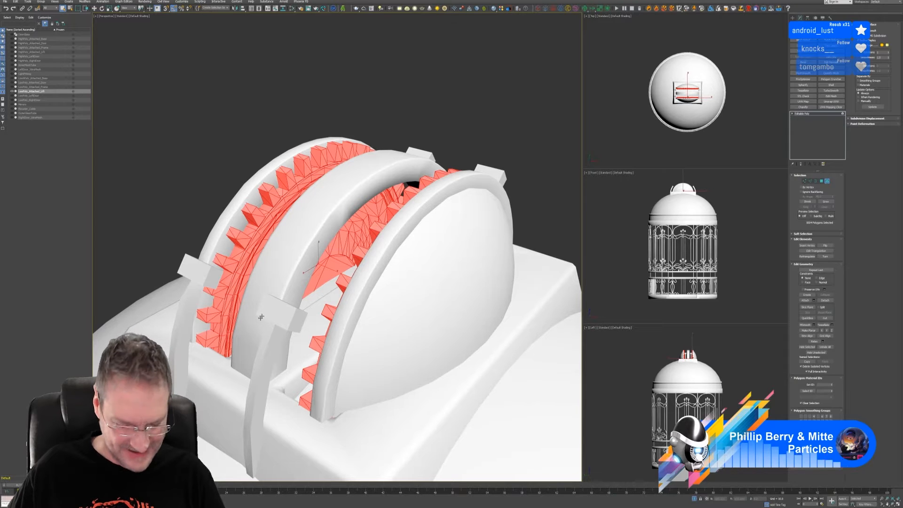
- Assign a bright yellow vertex color to both selected gear wheels and all their teeth
alt+middle_drag(261, 316, 185, 311)
scroll(186, 312, down, 3)
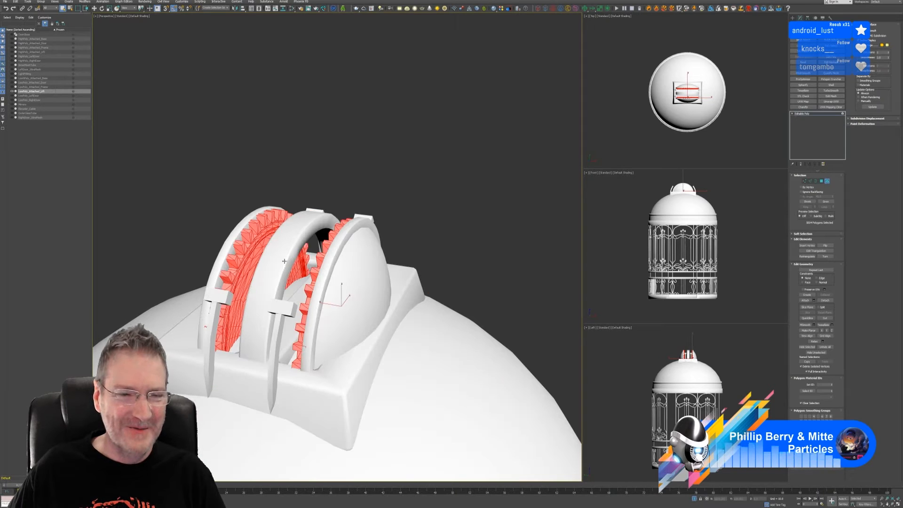
middle_drag(284, 261, 313, 234)
alt+middle_drag(327, 280, 317, 231)
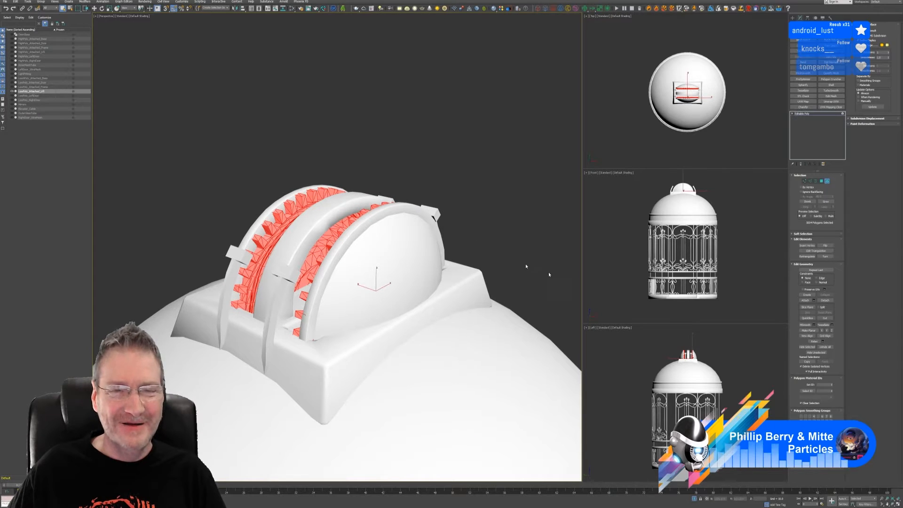
click(825, 456)
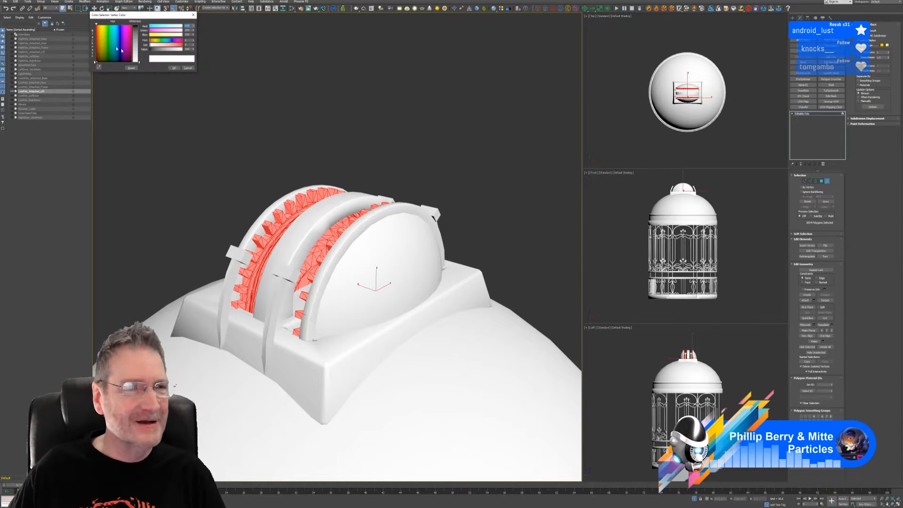
click(102, 29)
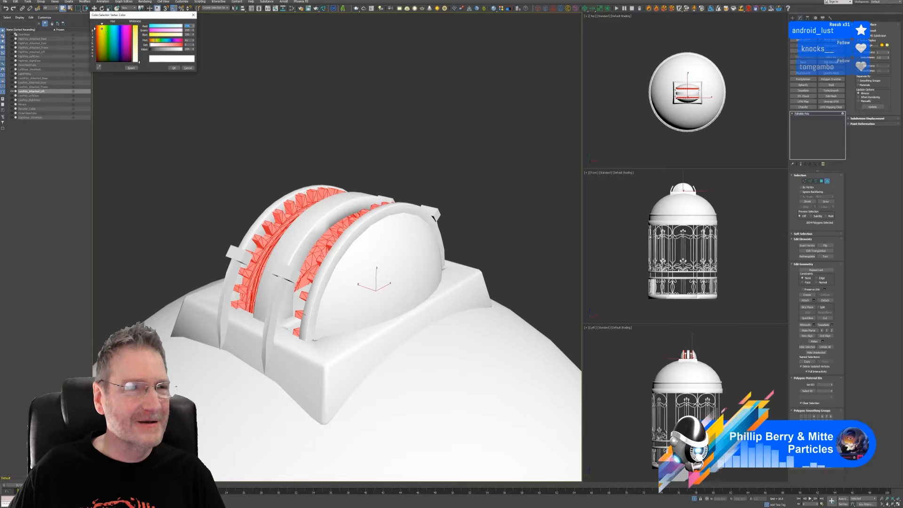
drag(137, 34, 137, 26)
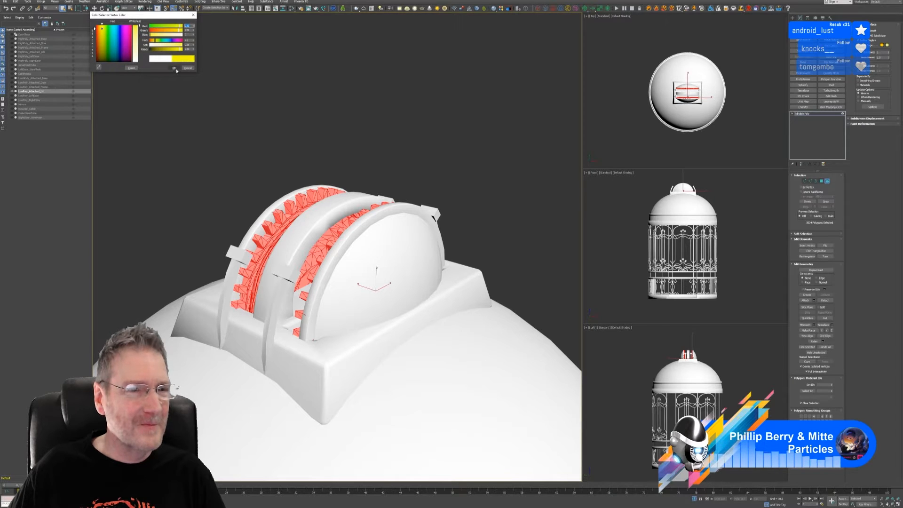
click(174, 68)
alt+middle_drag(343, 166, 377, 144)
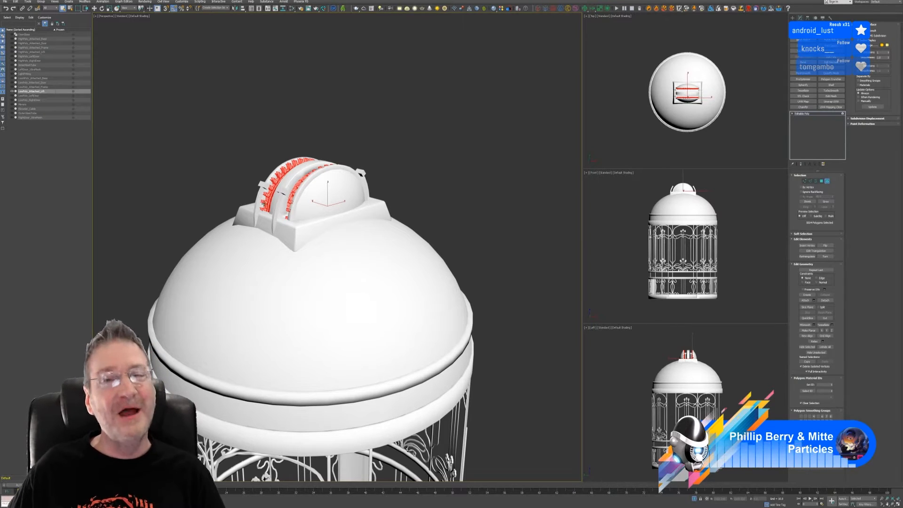
scroll(280, 211, up, 2)
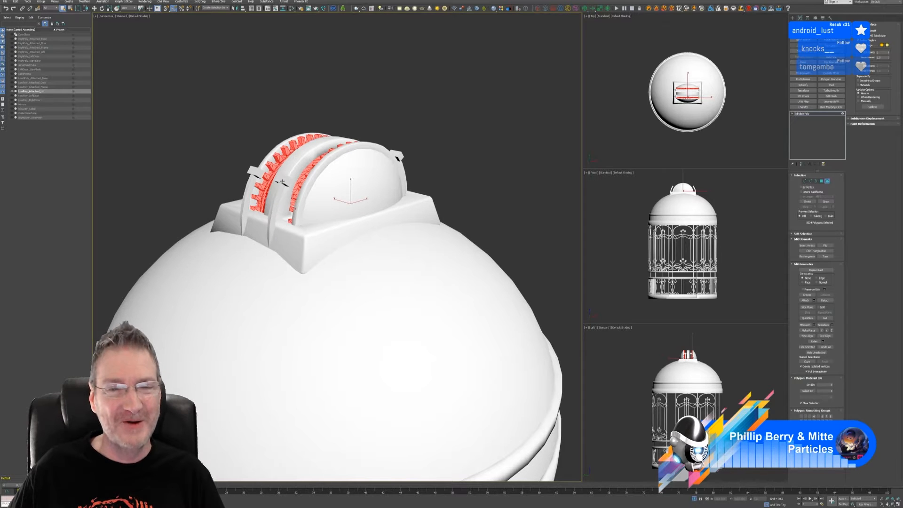
- Select the gear housing atop the dome, including its base, domed side panel, curved rims and central arch
scroll(475, 190, down, 5)
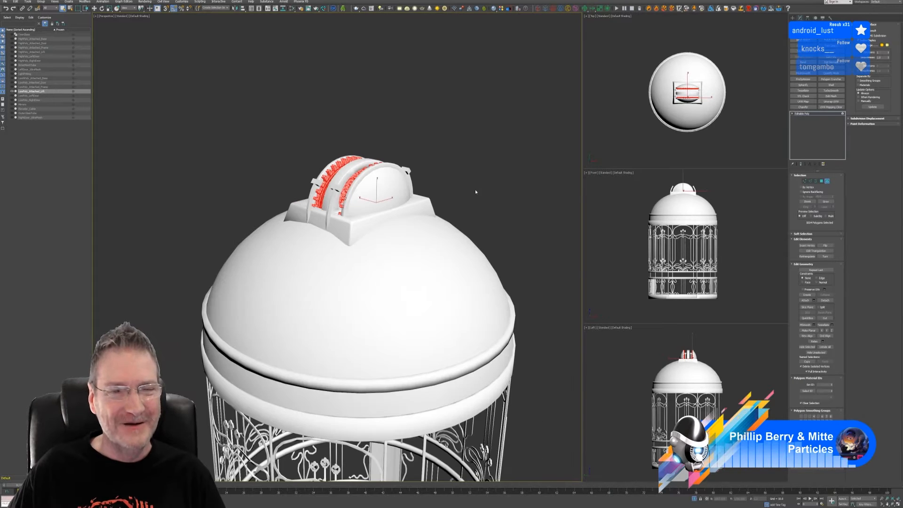
alt+middle_drag(437, 179, 471, 194)
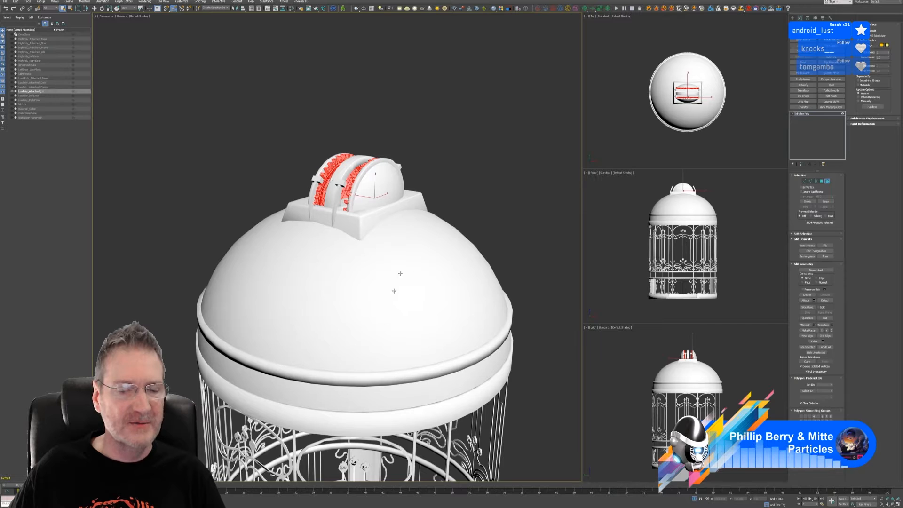
scroll(376, 218, up, 2)
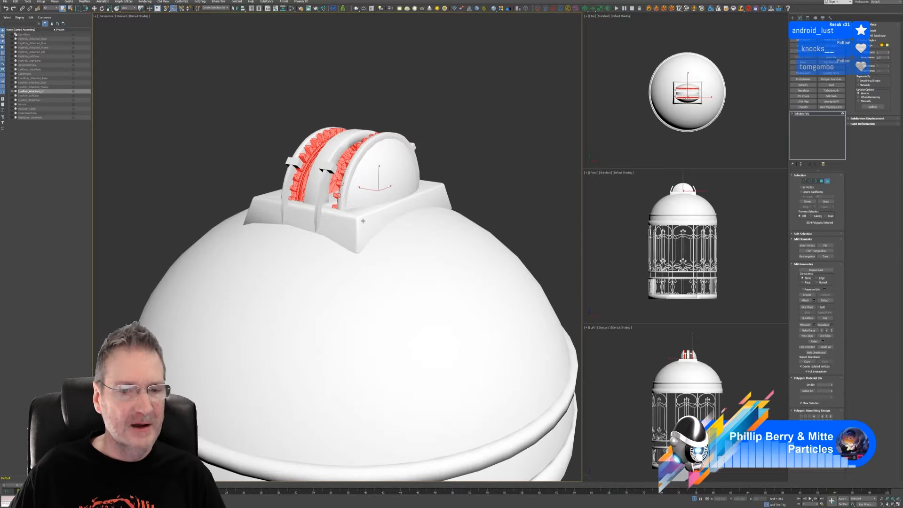
click(362, 220)
ctrl+click(358, 194)
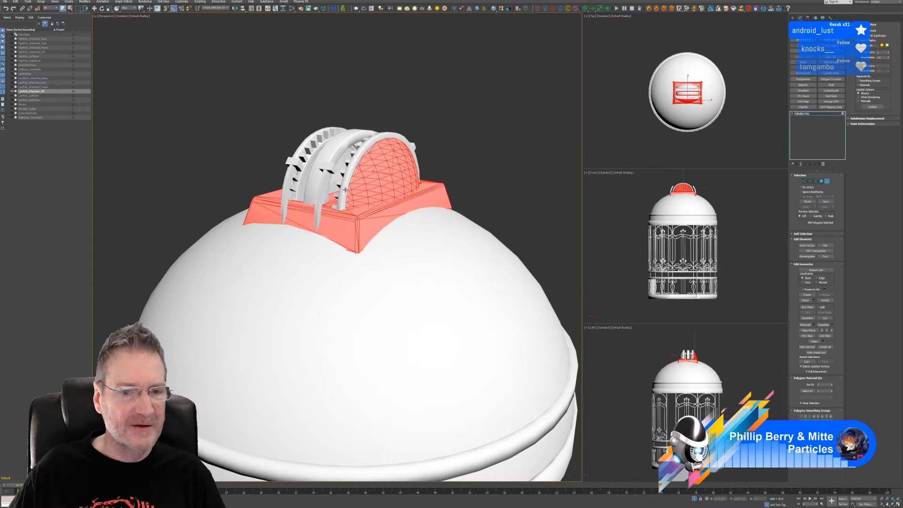
ctrl+click(344, 190)
alt+middle_drag(345, 207, 358, 216)
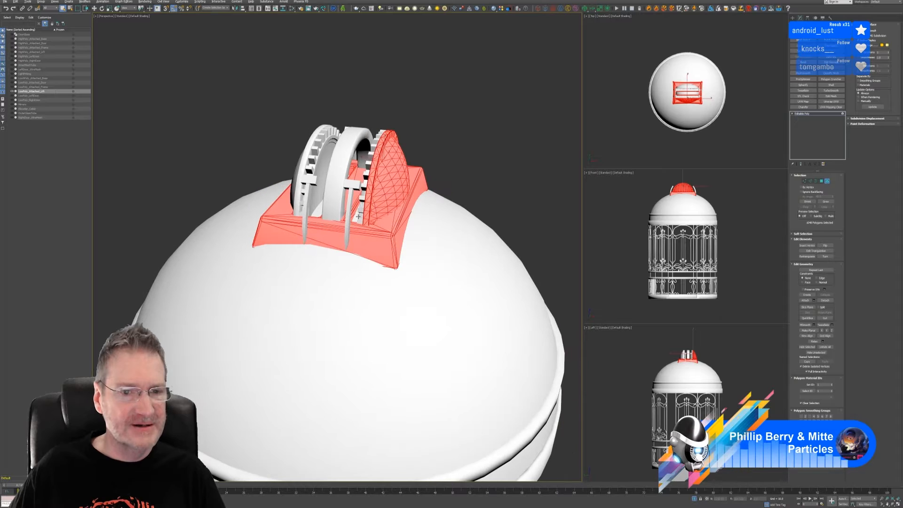
ctrl+click(337, 173)
alt+middle_drag(337, 173, 360, 236)
ctrl+click(345, 200)
ctrl+click(353, 200)
scroll(360, 237, down, 3)
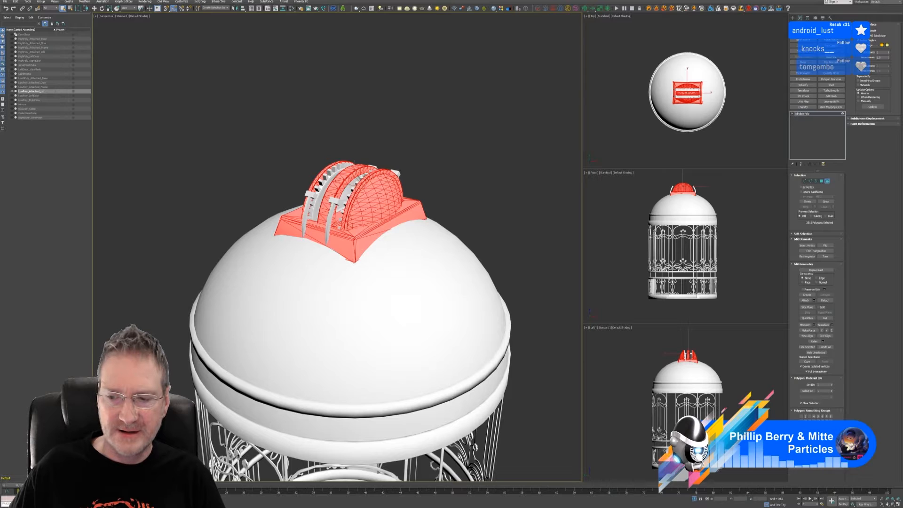
- Assign a teal-green vertex color to the selected gear housing parts
click(825, 455)
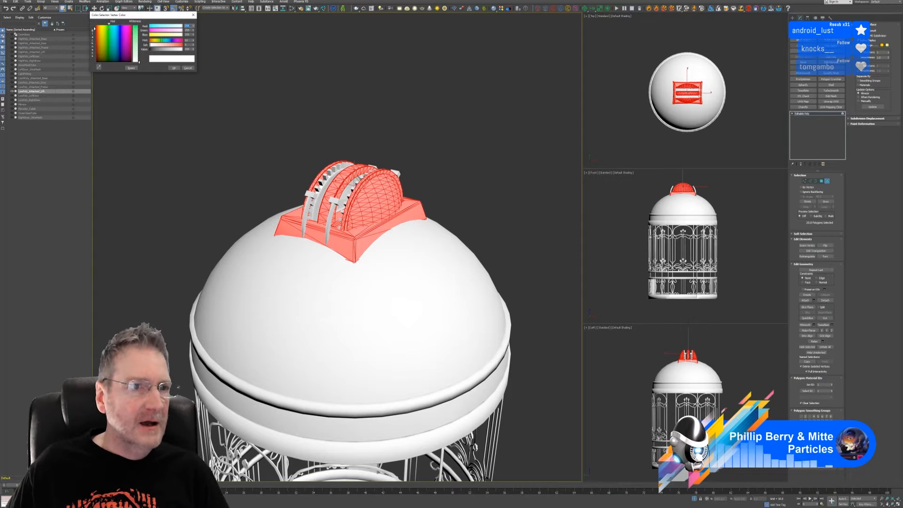
click(135, 27)
click(174, 68)
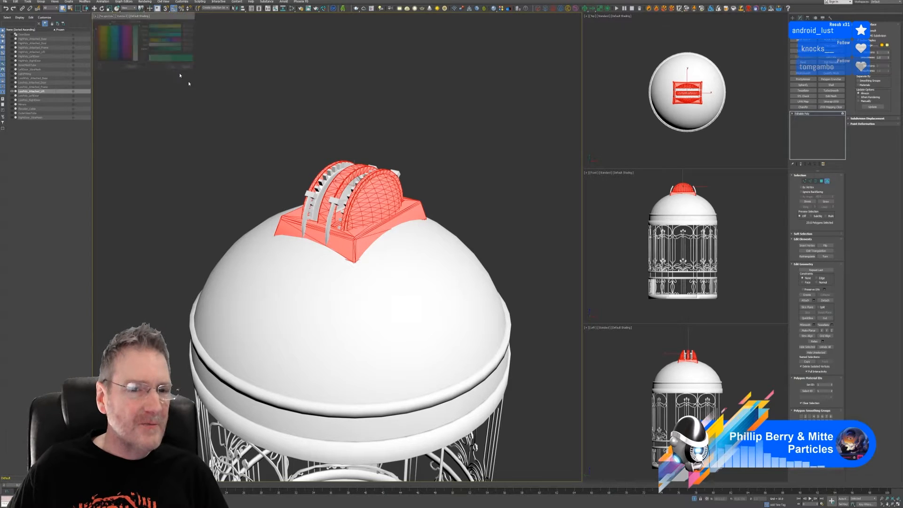
- Select the dome and turn off Shade Selected Faces in the perspective view
click(416, 288)
alt+middle_drag(532, 265, 453, 207)
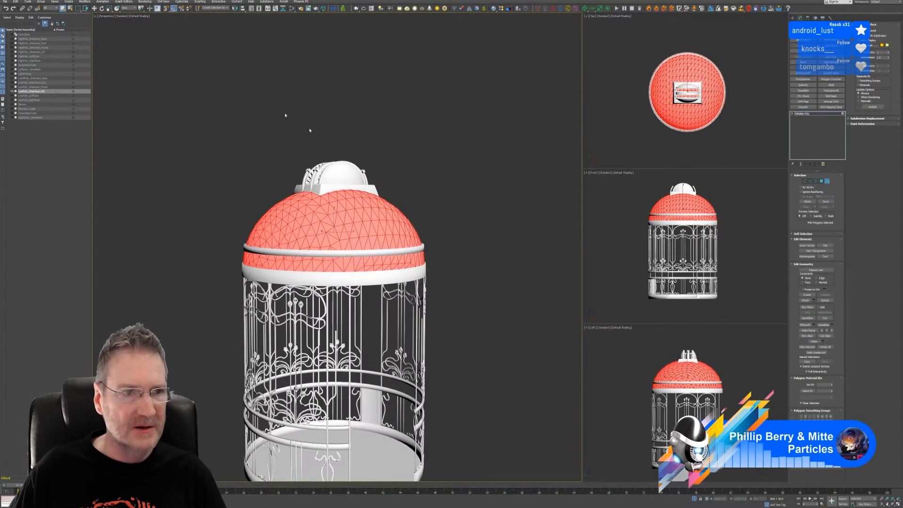
click(140, 16)
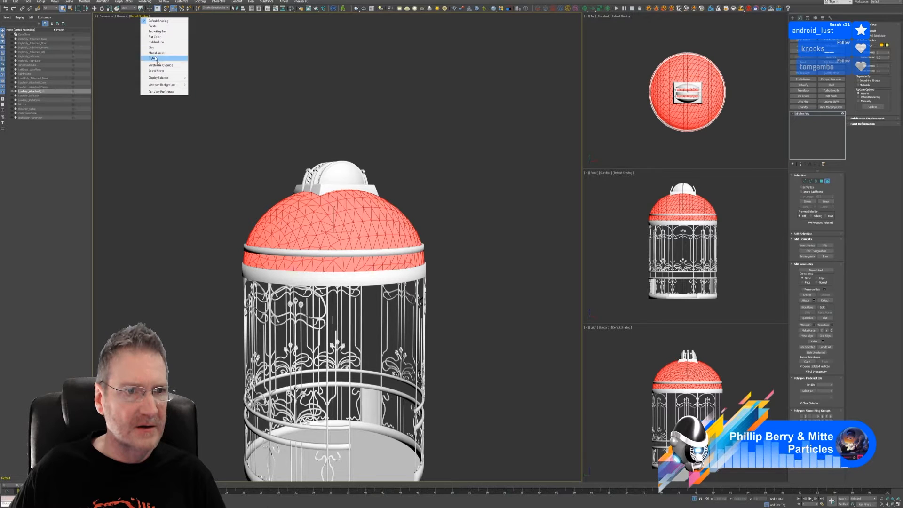
mouse_move(168, 78)
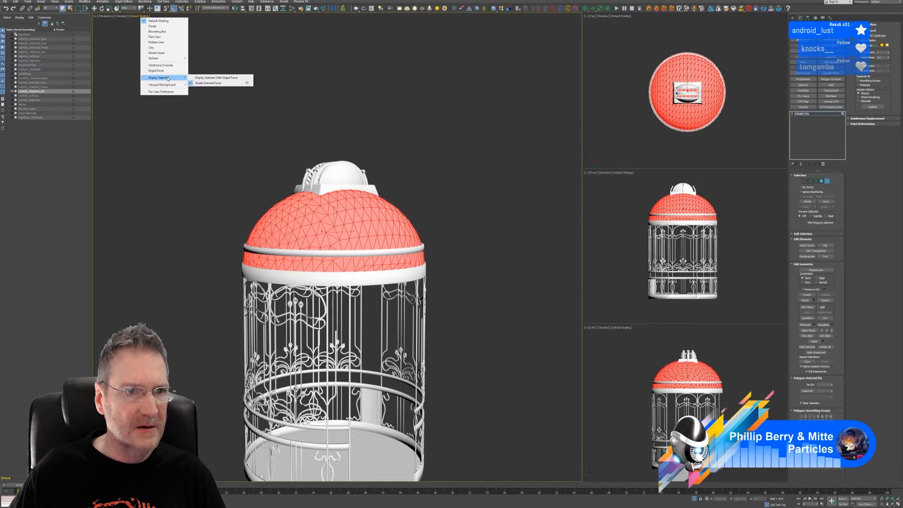
click(214, 83)
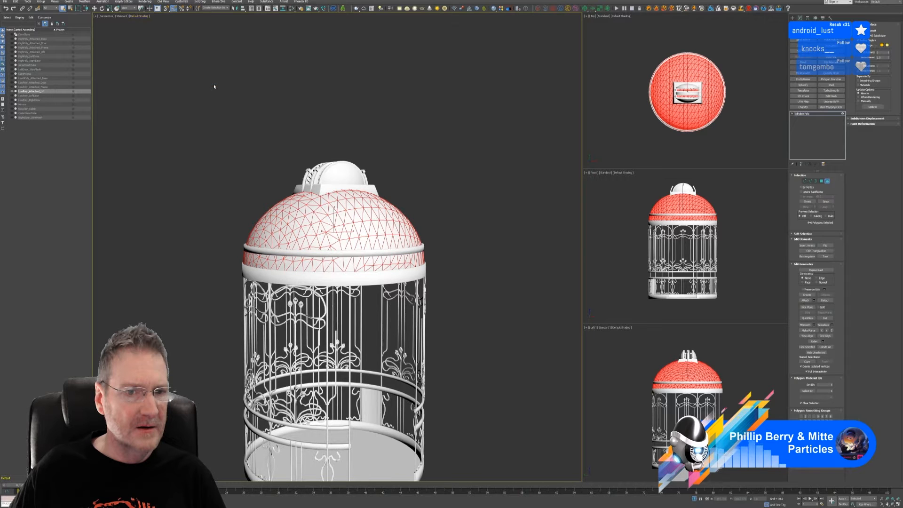
- Restore the dome selection after it is cleared and turn Shade Selected Faces back on
click(142, 28)
click(139, 16)
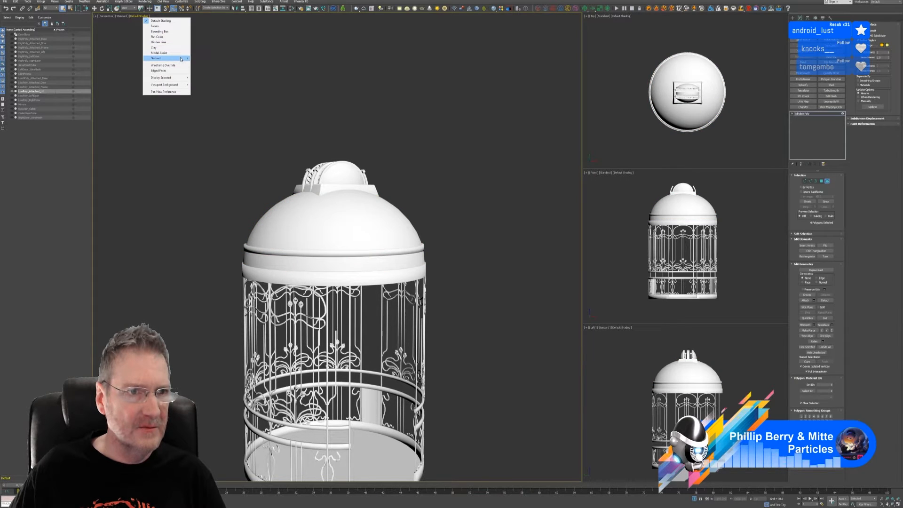
mouse_move(160, 57)
click(234, 174)
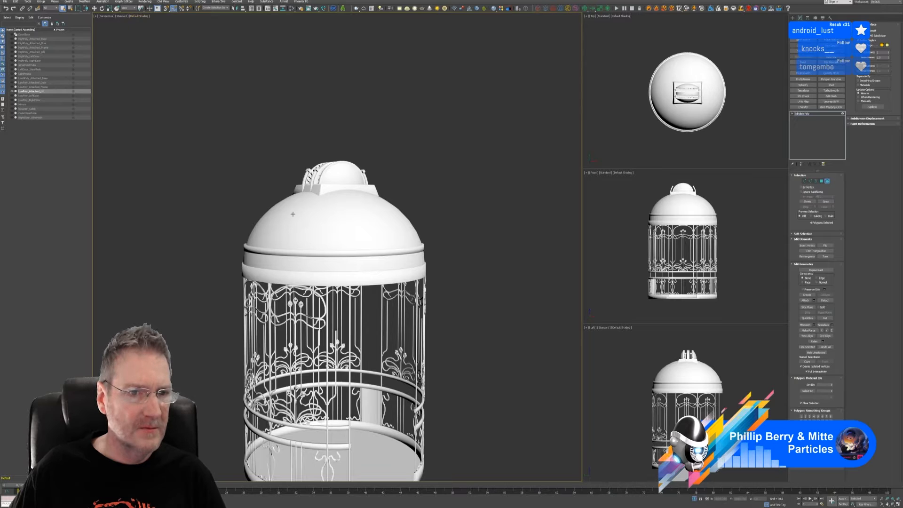
key(ctrl+z)
click(141, 17)
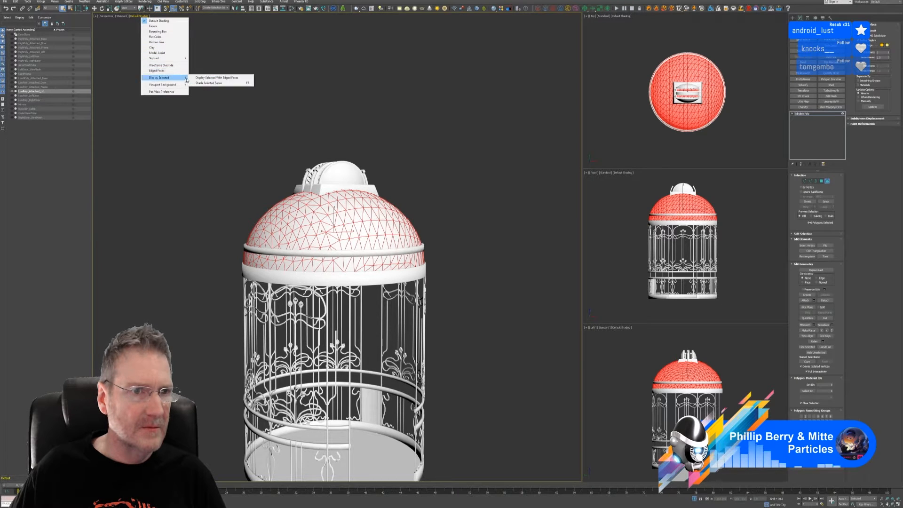
click(202, 83)
click(141, 17)
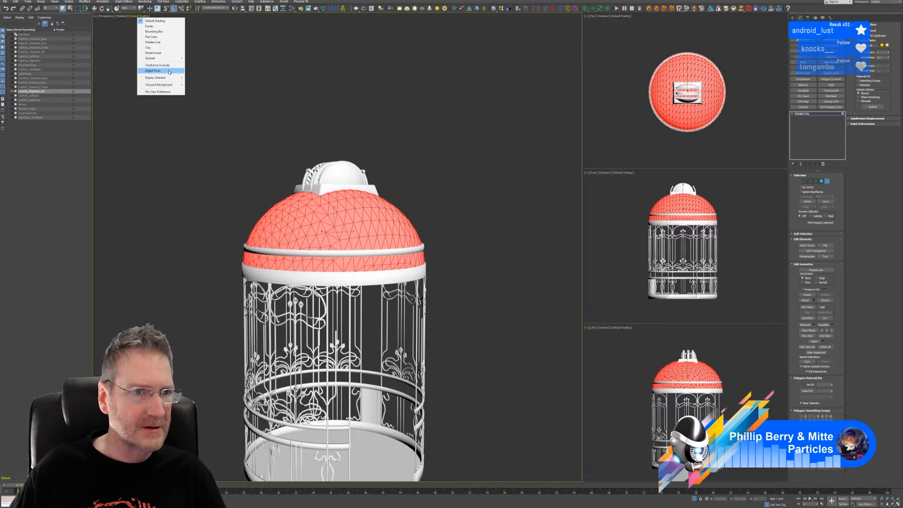
mouse_move(170, 79)
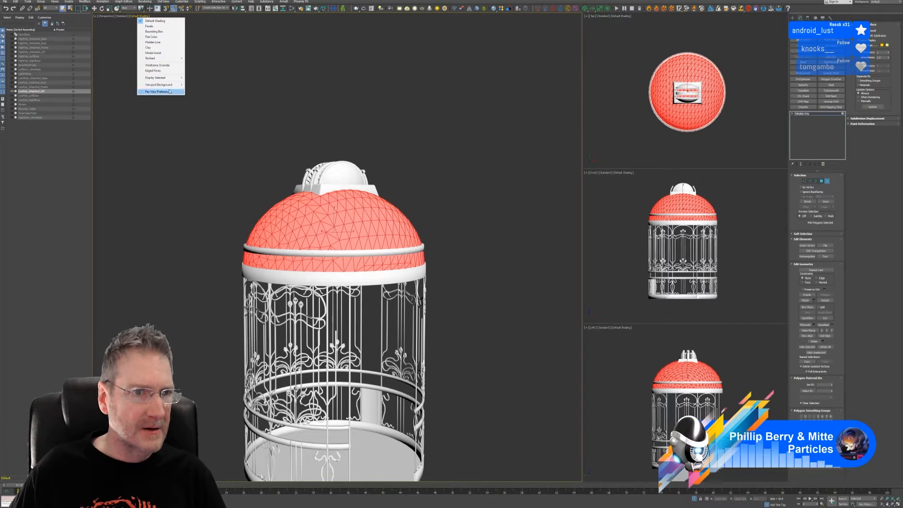
click(312, 66)
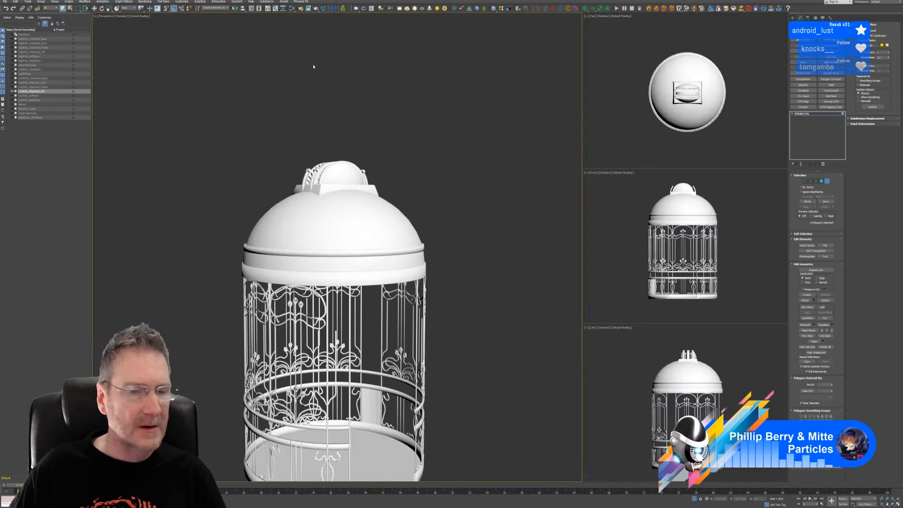
- Select the dome with its lower band and assign it a bright cyan vertex color
alt+middle_drag(392, 108, 398, 101)
click(378, 219)
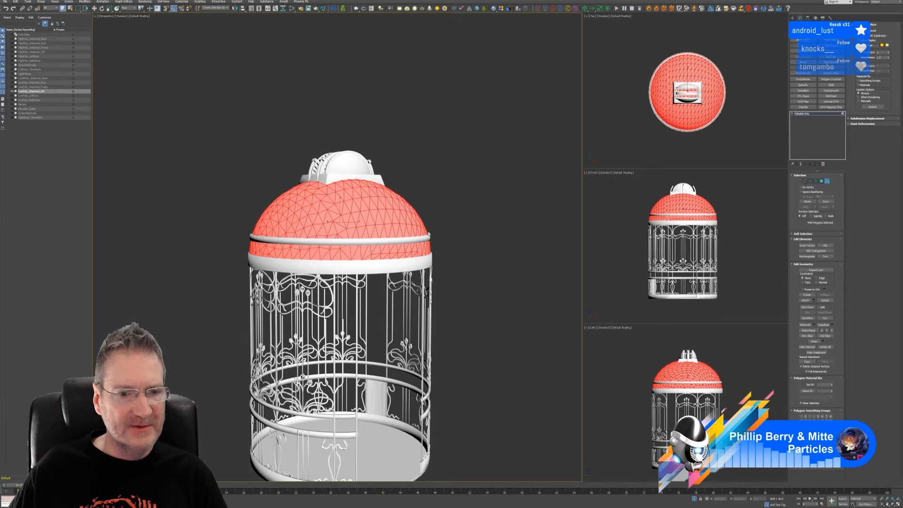
alt+middle_drag(377, 218, 408, 229)
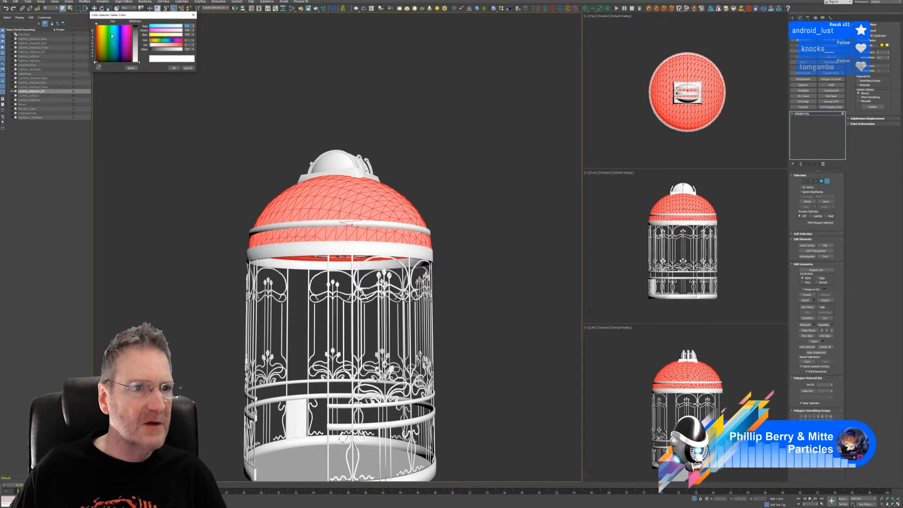
click(137, 27)
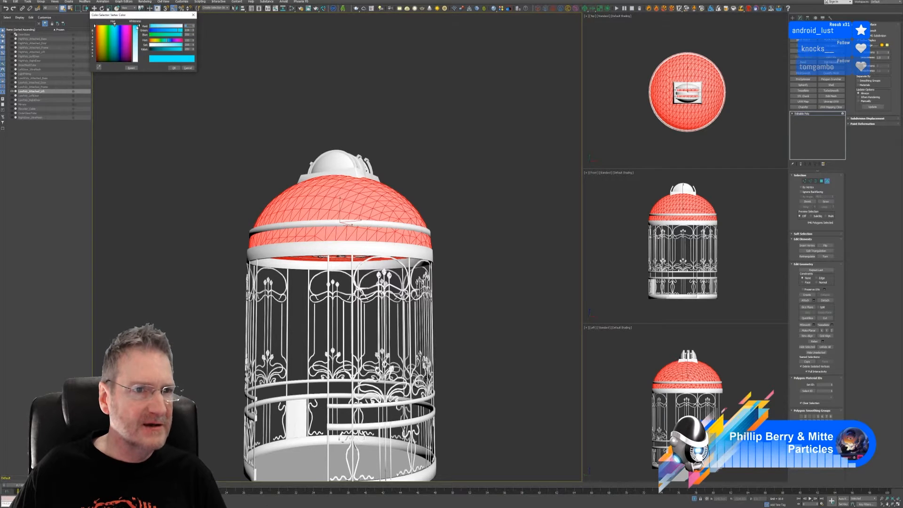
click(174, 68)
- Select the two trim rings around the dome's lower edge and assign them a saturated blue vertex color
click(296, 225)
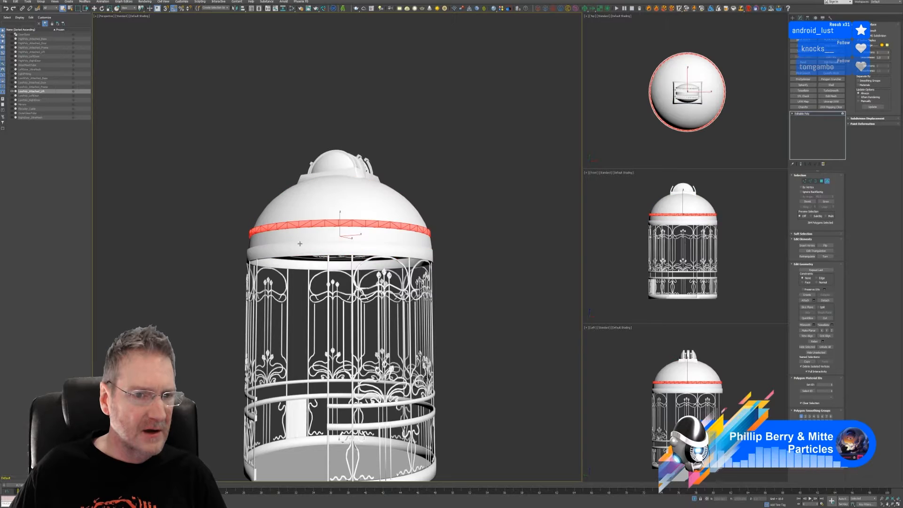
ctrl+click(299, 244)
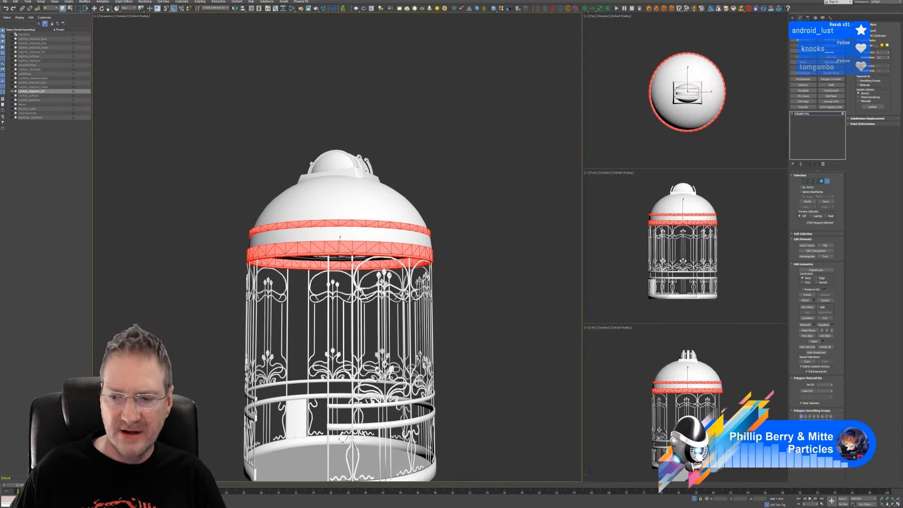
click(825, 454)
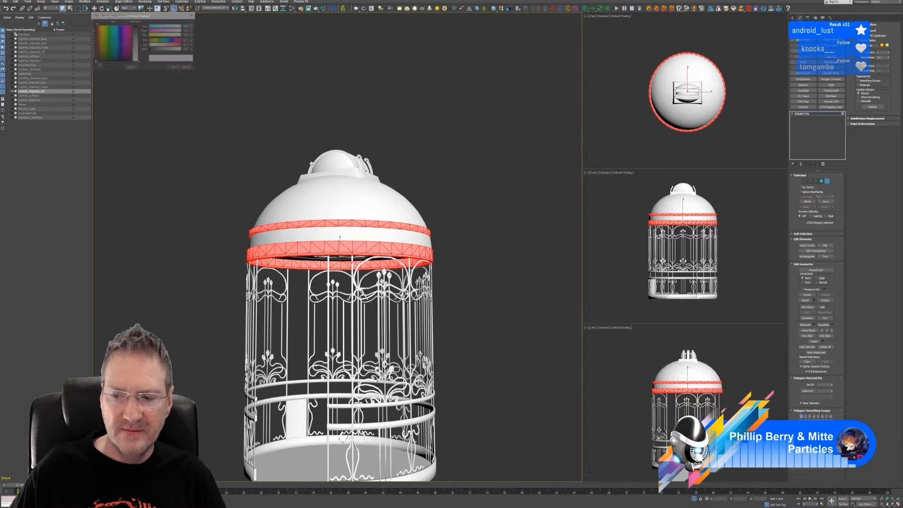
click(123, 25)
click(121, 26)
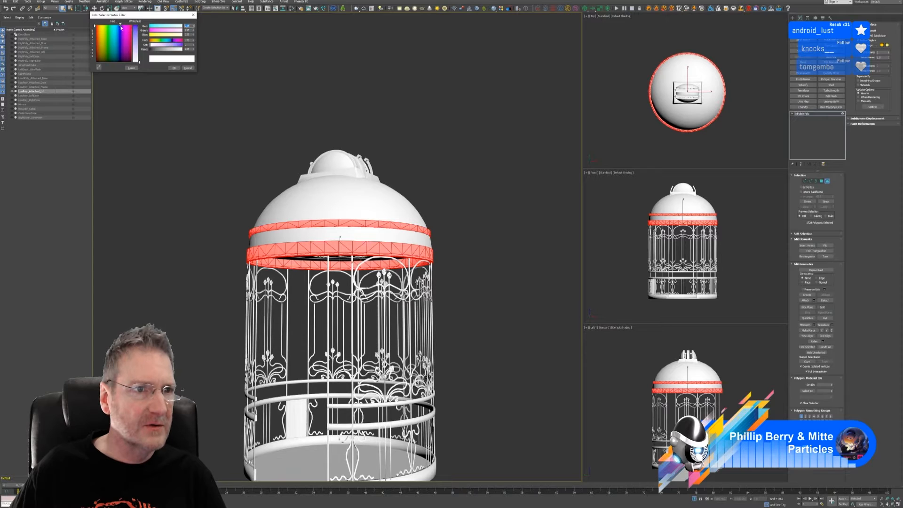
drag(139, 62, 139, 25)
click(173, 68)
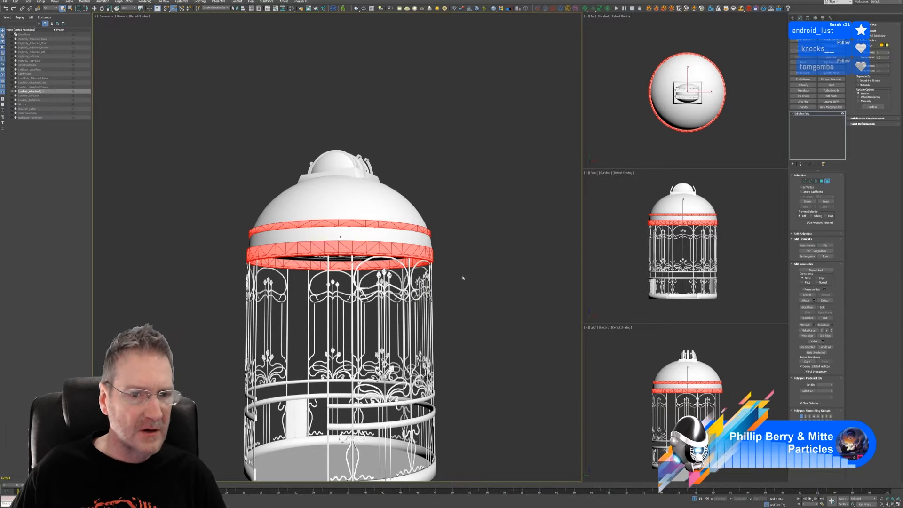
- Select the thin circular trim and all six looping ornaments on the ceiling beneath the dome
alt+middle_drag(461, 276, 385, 258)
scroll(385, 258, up, 3)
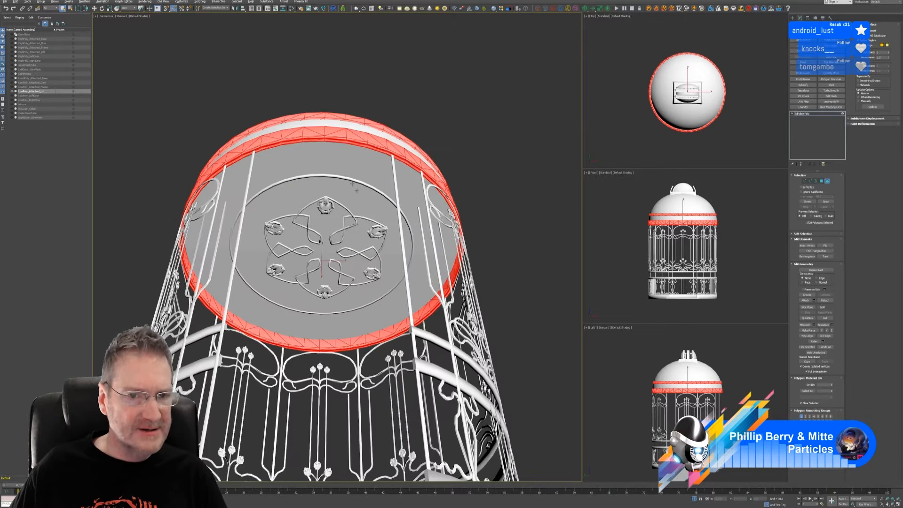
click(346, 174)
scroll(345, 196, up, 2)
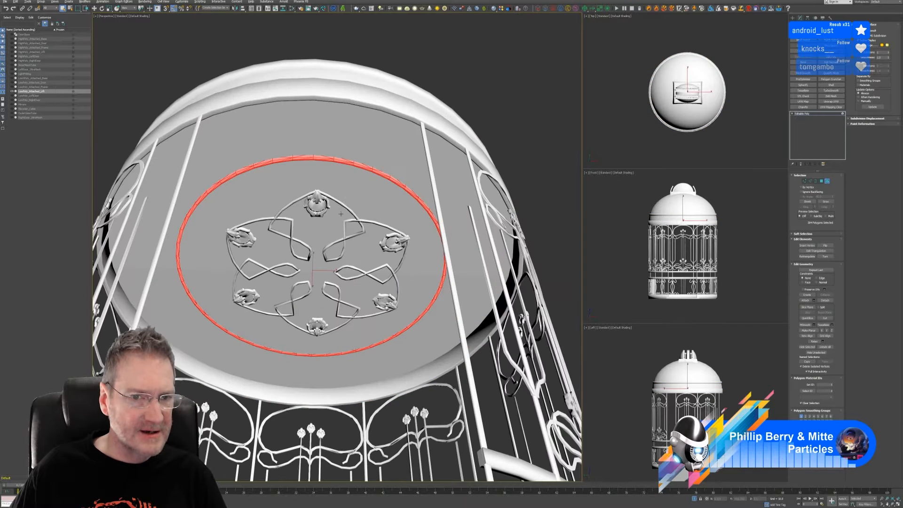
ctrl+click(341, 203)
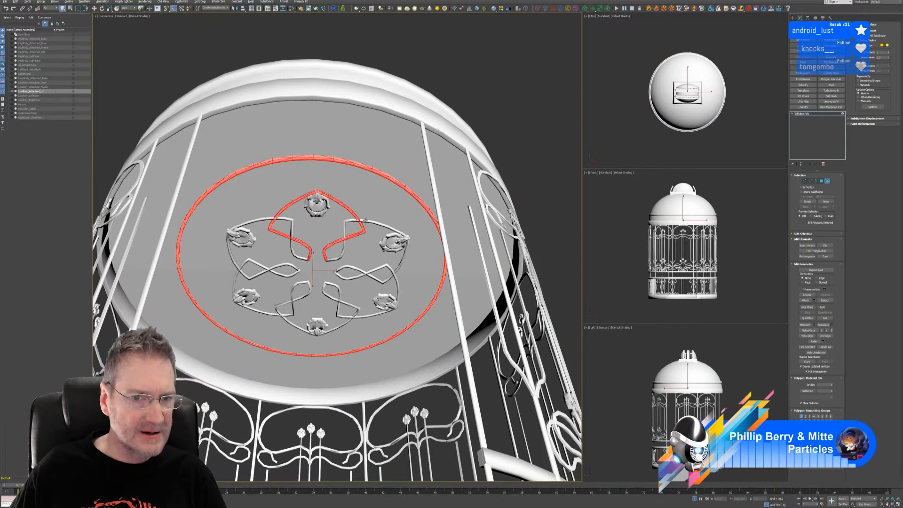
ctrl+click(352, 266)
ctrl+click(335, 289)
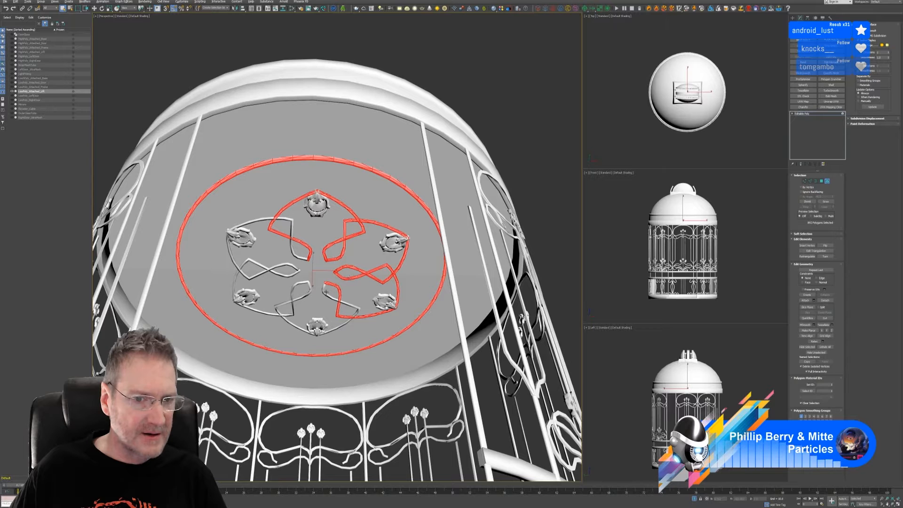
ctrl+click(310, 285)
ctrl+click(287, 270)
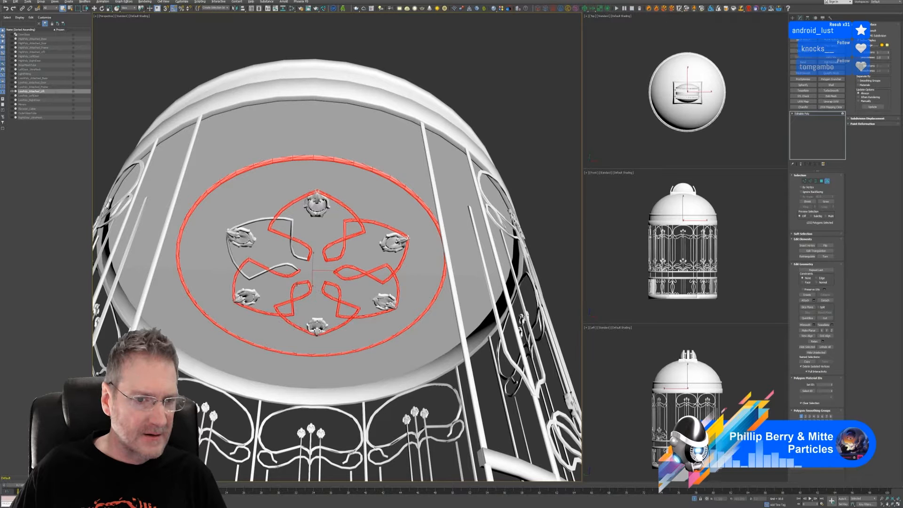
ctrl+click(296, 258)
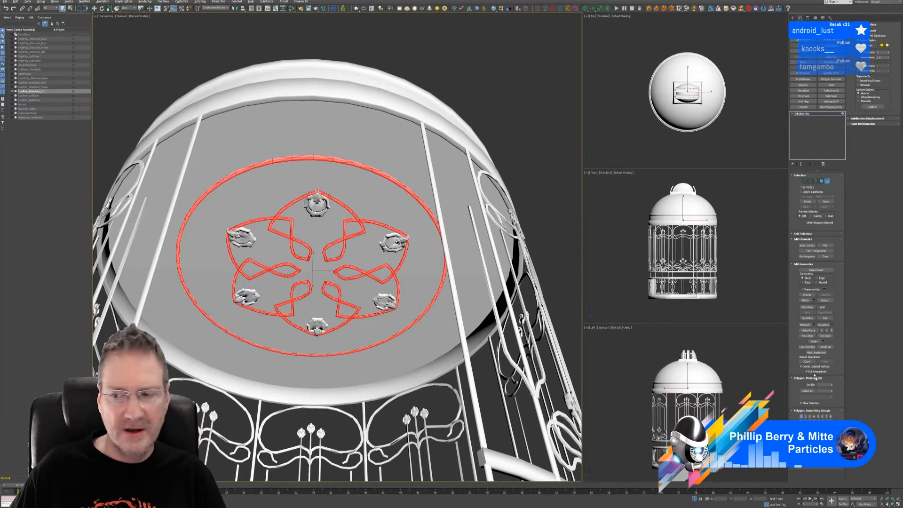
- Assign a bright magenta vertex color to the selected ceiling trim and ornaments
click(824, 455)
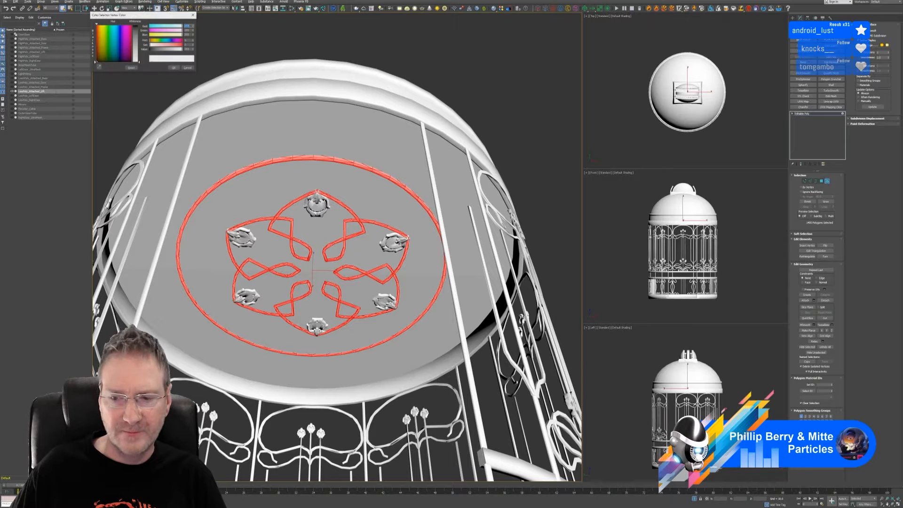
click(124, 25)
drag(135, 61, 136, 25)
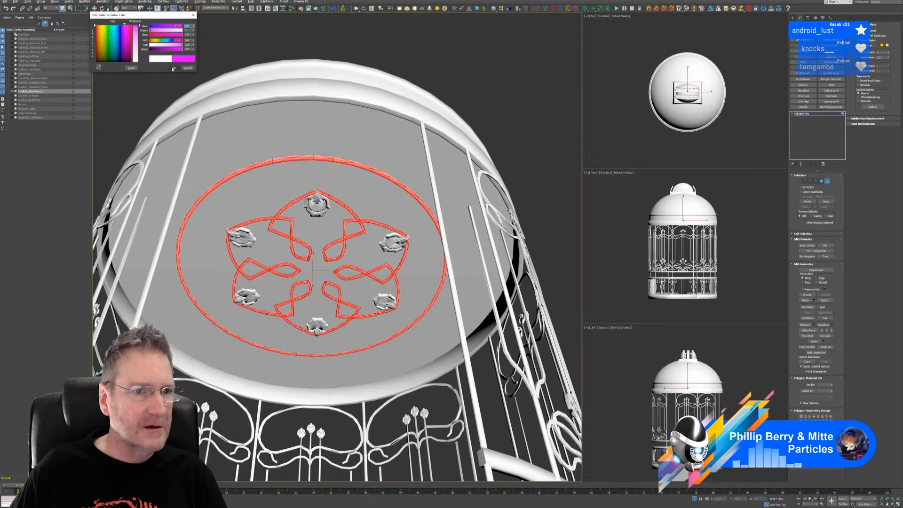
click(174, 68)
- Select all six flower ornaments on the ceiling beneath the dome, including both the center and the surrounding petals of each
click(314, 205)
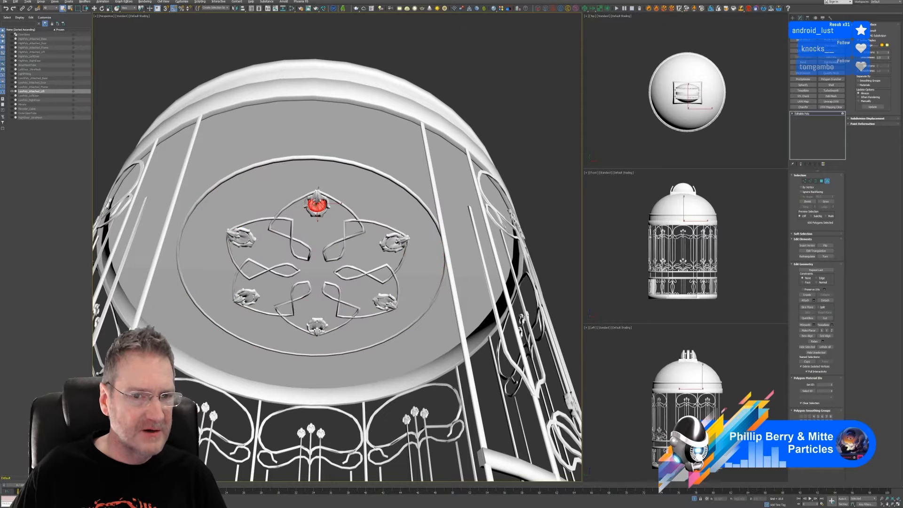
ctrl+click(317, 197)
ctrl+click(394, 242)
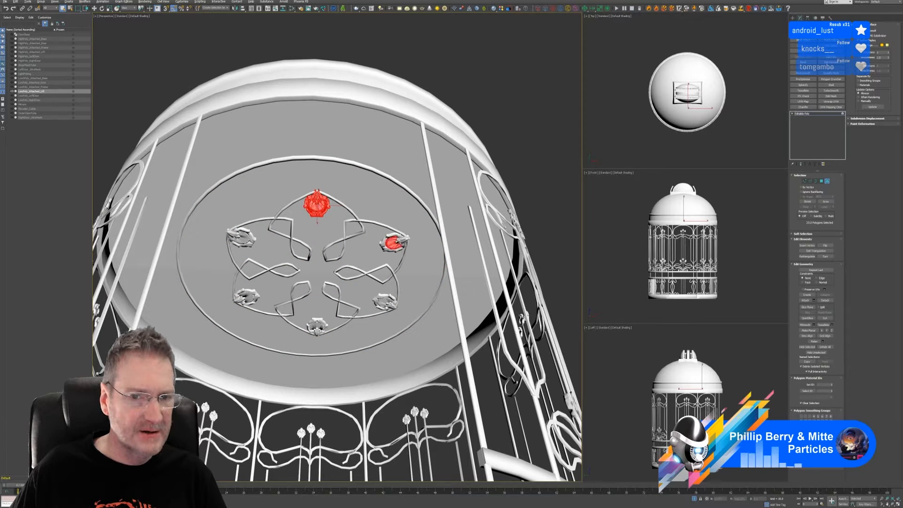
ctrl+click(403, 241)
ctrl+click(386, 301)
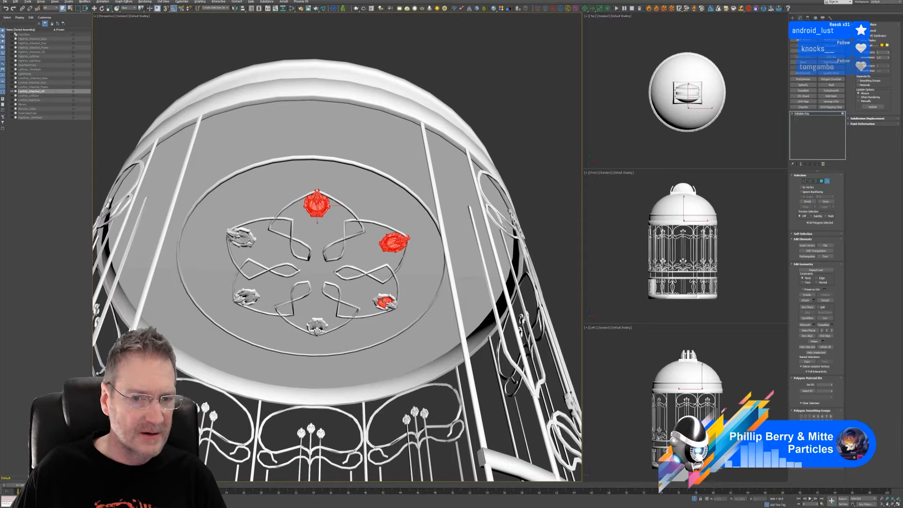
ctrl+click(390, 303)
ctrl+click(317, 326)
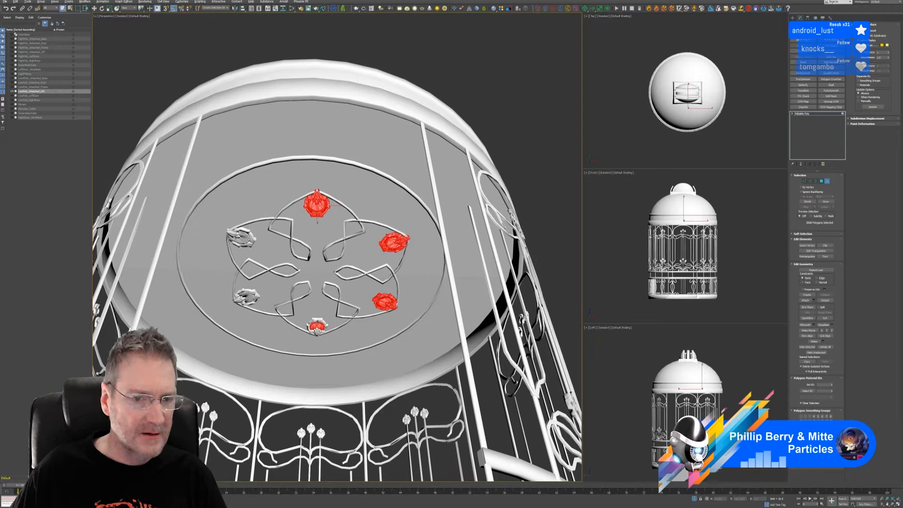
ctrl+click(316, 320)
ctrl+click(246, 296)
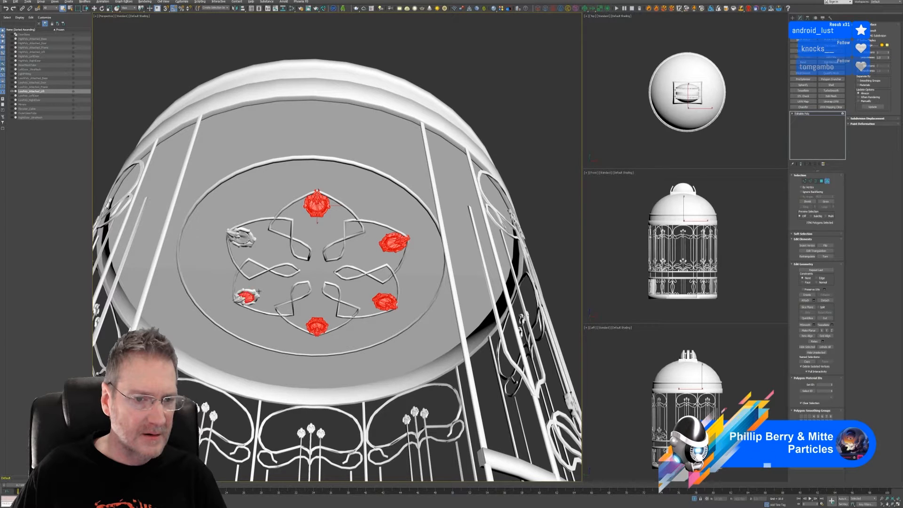
ctrl+click(249, 298)
ctrl+click(241, 238)
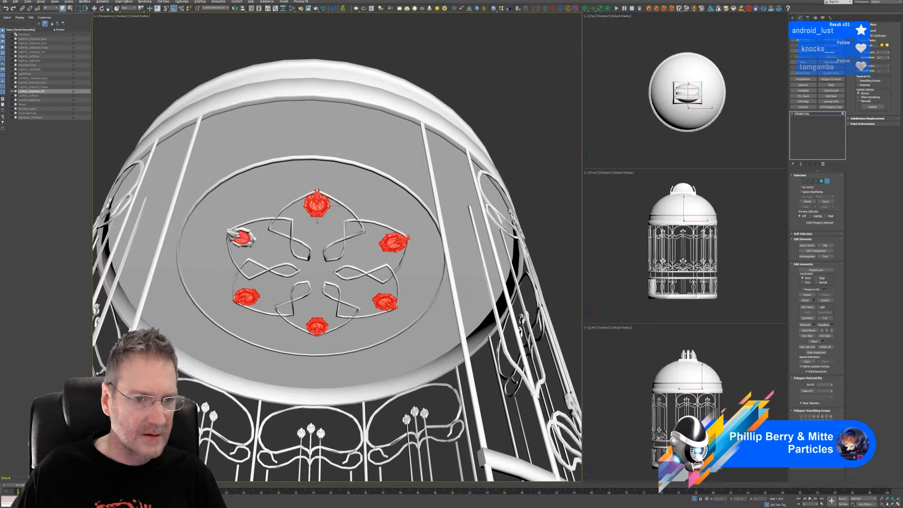
ctrl+click(229, 232)
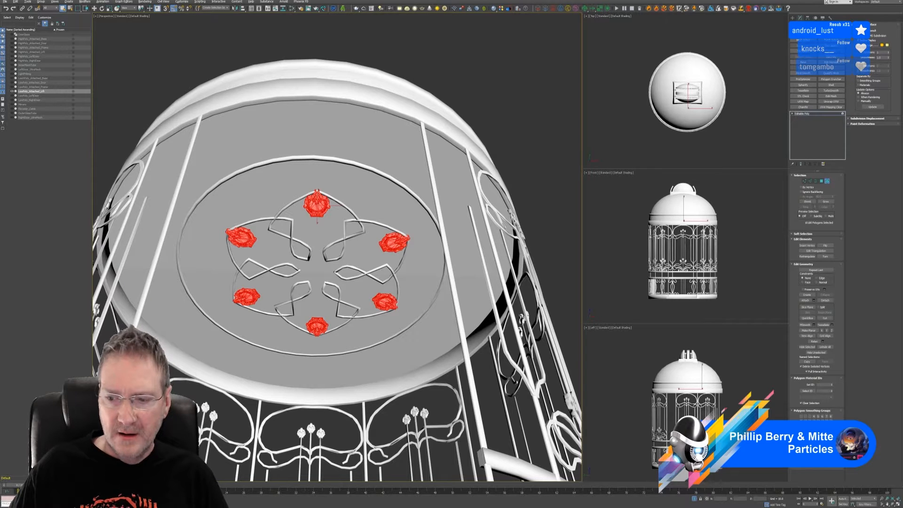
- Assign a light magenta vertex color to the six selected ceiling flowers
click(823, 455)
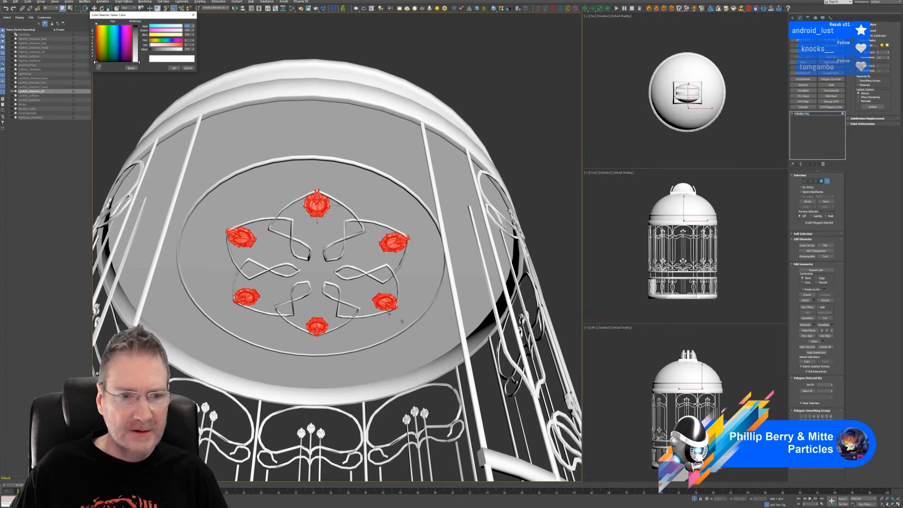
click(127, 30)
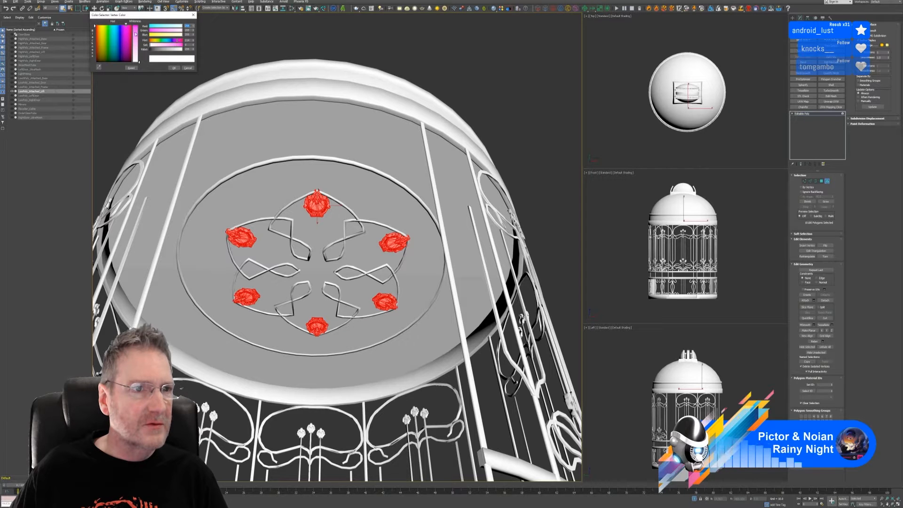
click(136, 33)
click(174, 68)
- Select the wide band below the dome, the base ring around the floor and the two horizontal handrails
scroll(298, 238, down, 3)
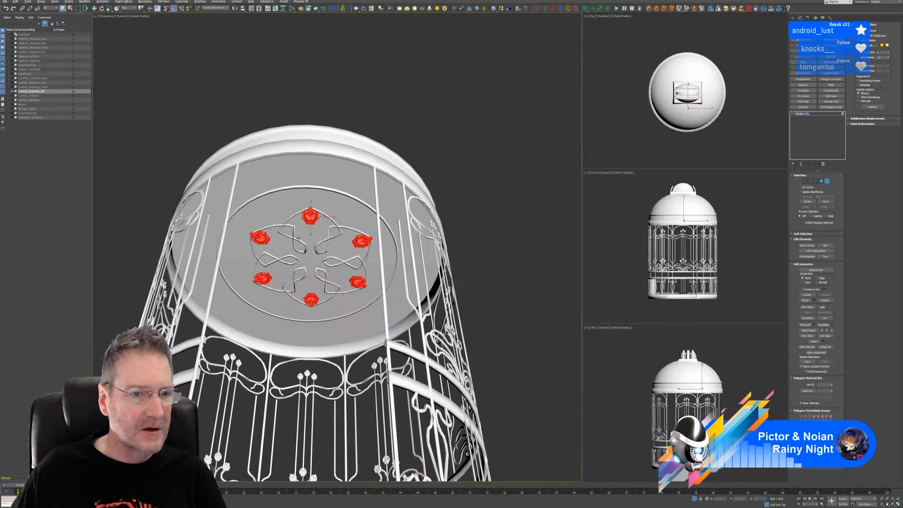
alt+middle_drag(397, 274, 361, 231)
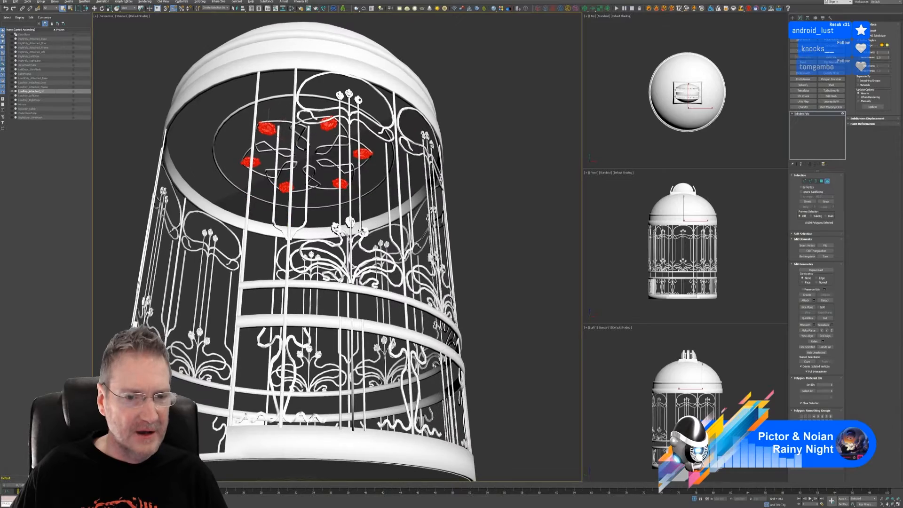
alt+middle_drag(372, 292, 427, 312)
scroll(405, 314, down, 4)
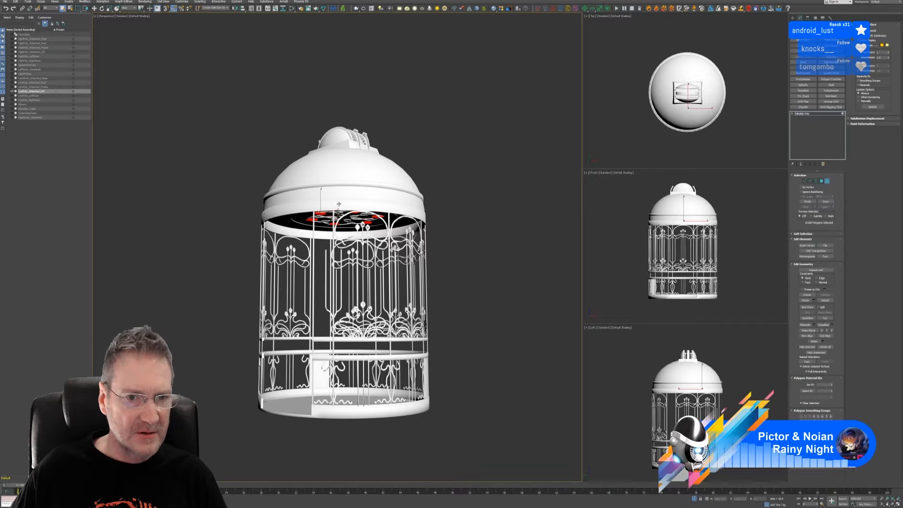
click(335, 205)
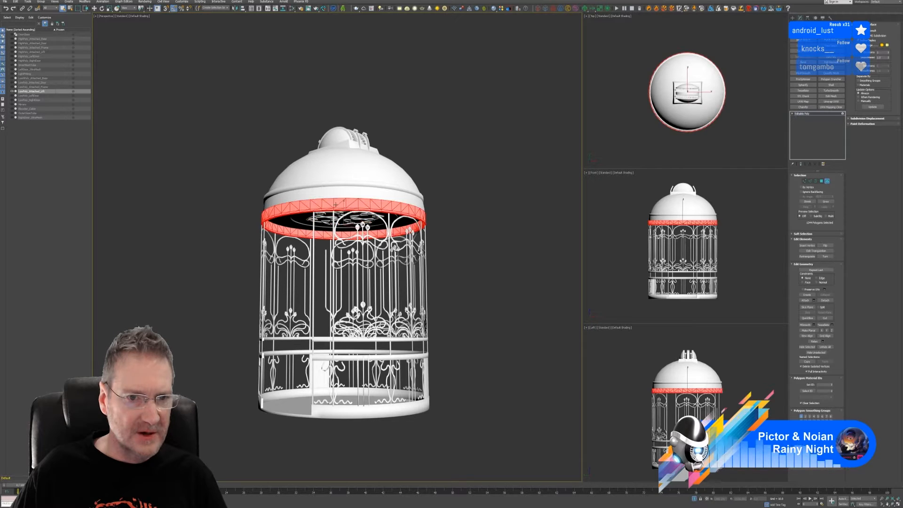
ctrl+click(360, 409)
alt+middle_drag(359, 409, 454, 357)
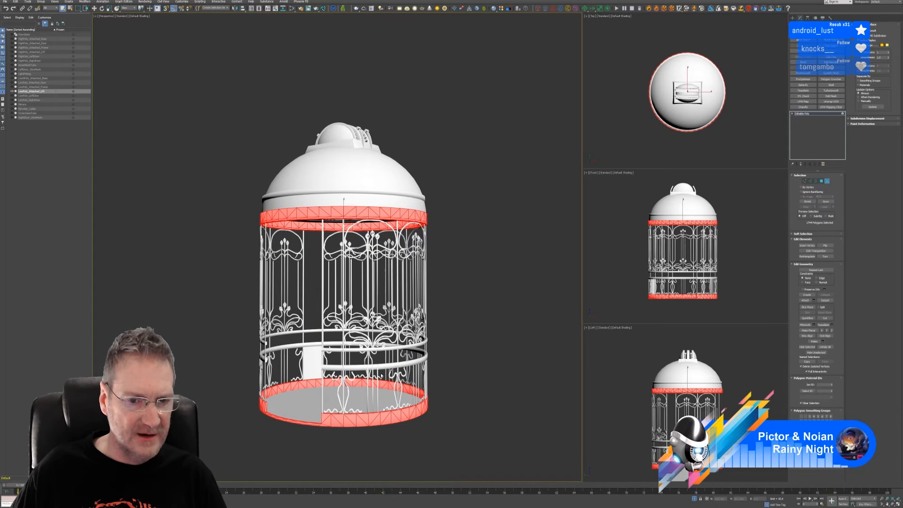
ctrl+click(359, 367)
ctrl+click(356, 350)
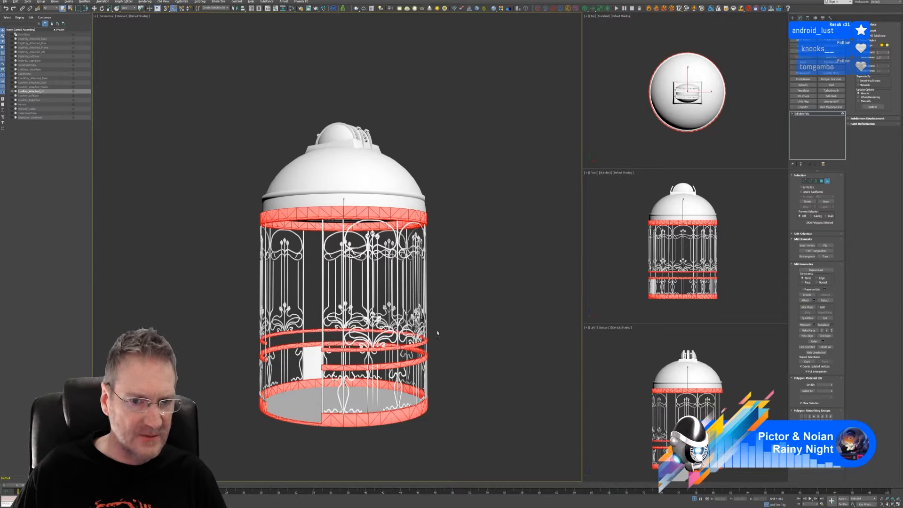
alt+middle_drag(437, 332, 329, 335)
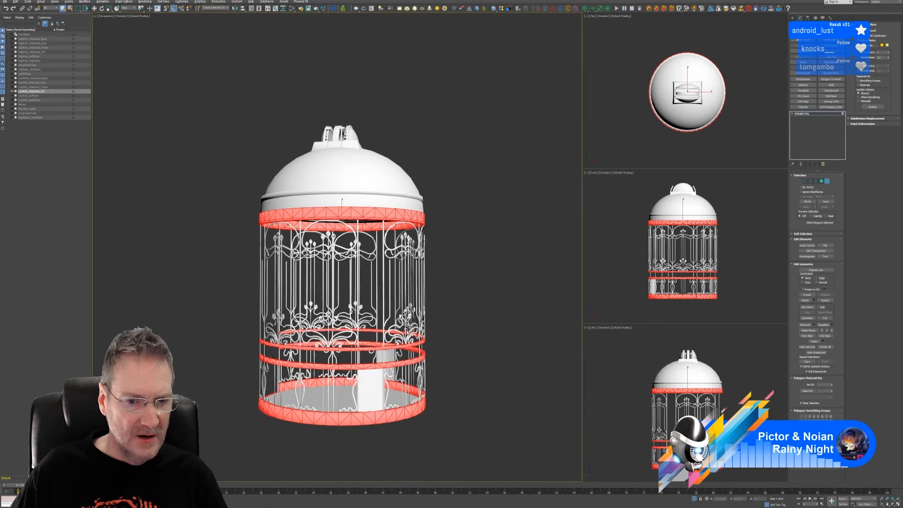
- Add the two solid rectangular panels on opposite sides of the lower cage to the selection
ctrl+click(370, 397)
mouse_move(370, 397)
alt+middle_down()
mouse_move(423, 415)
mouse_move(370, 414)
alt+middle_up()
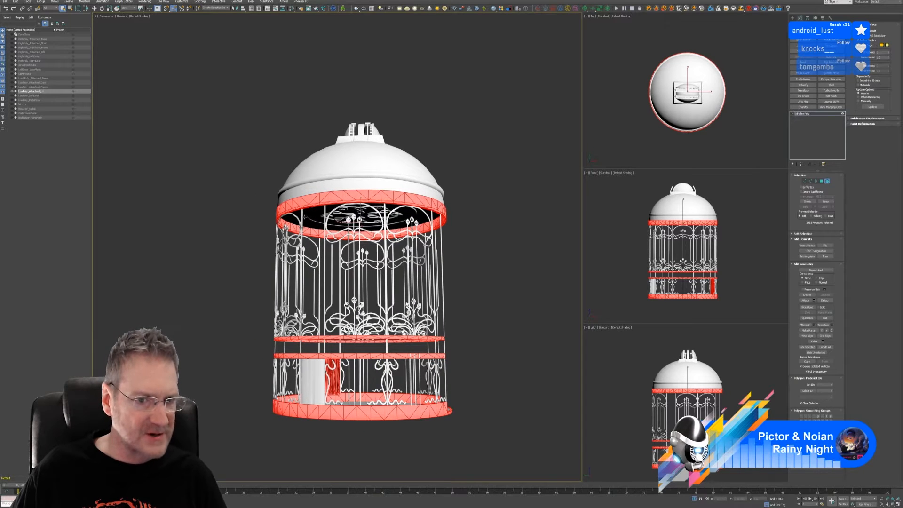
ctrl+click(316, 380)
alt+middle_drag(316, 380, 292, 332)
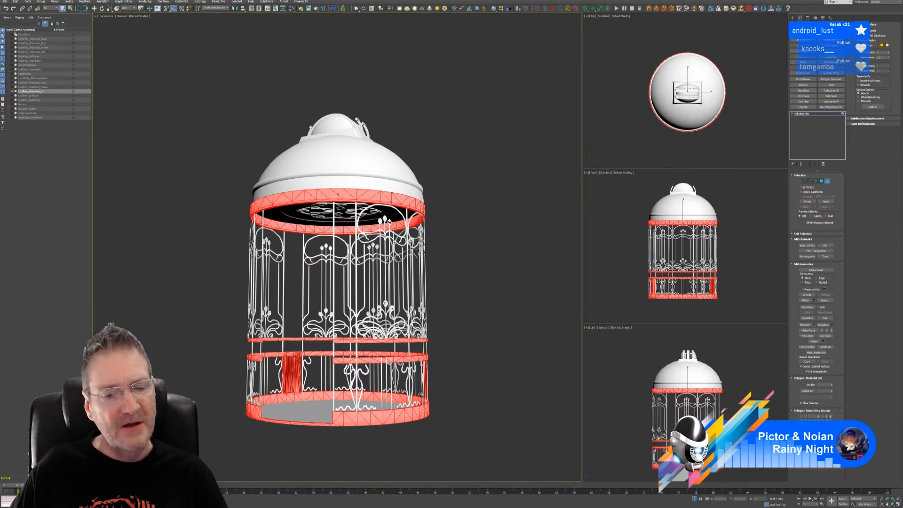
- Assign a dark green vertex color to the selected bands, handrails and side panels
alt+middle_drag(452, 391, 461, 397)
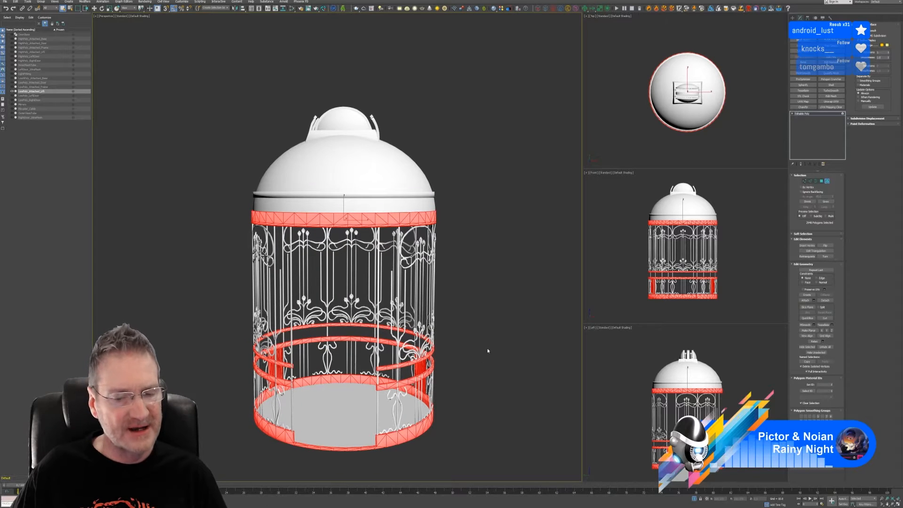
alt+middle_drag(488, 319, 480, 319)
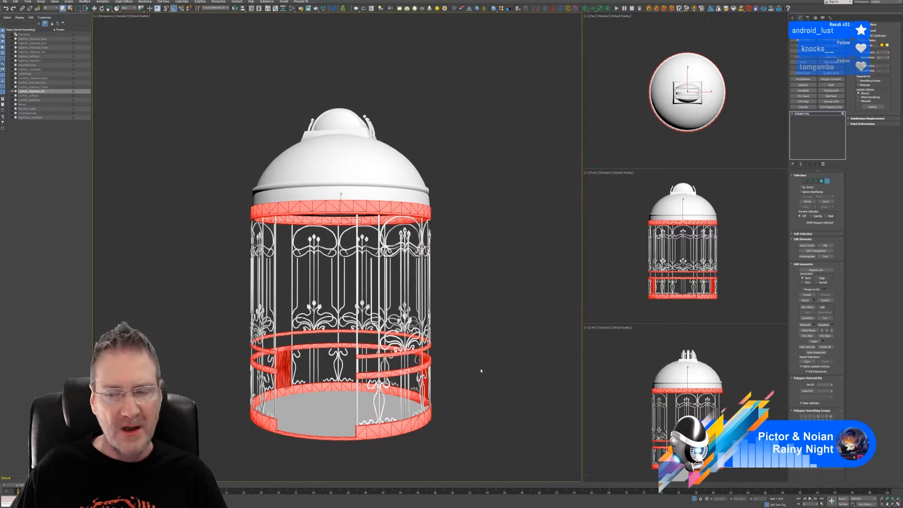
click(824, 457)
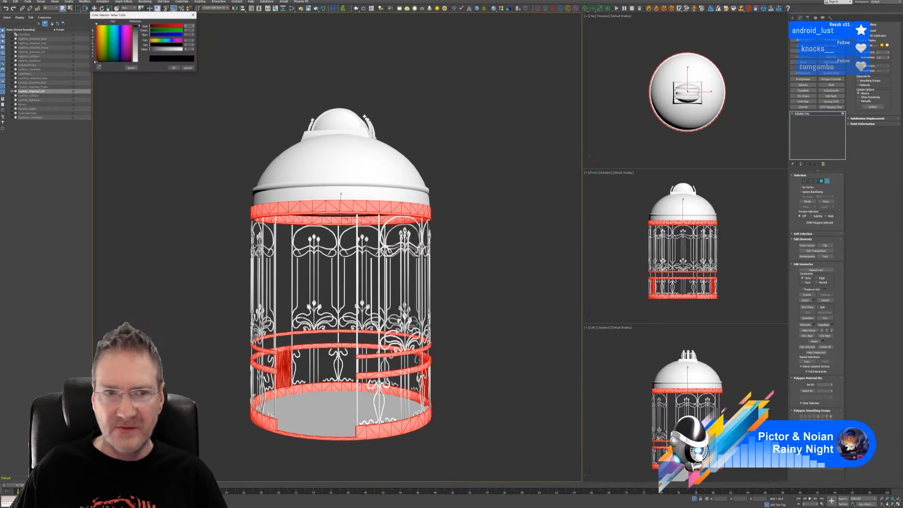
click(110, 59)
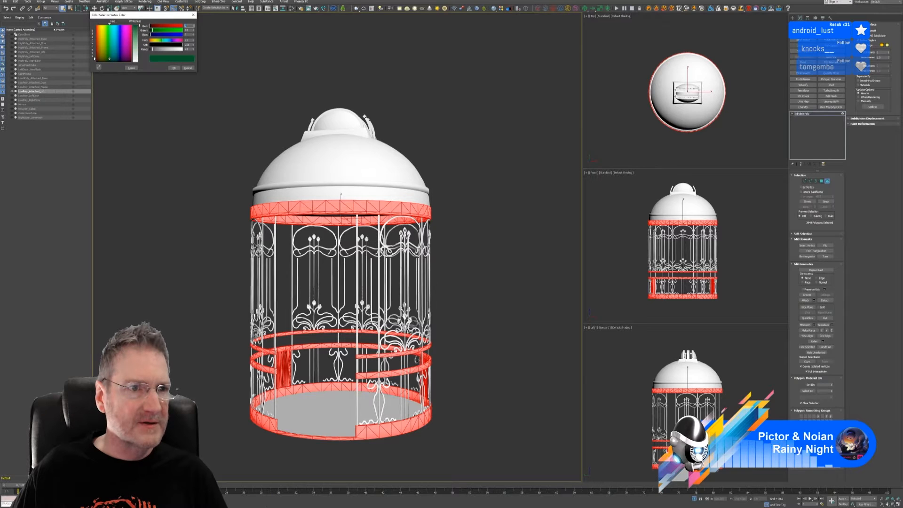
click(173, 68)
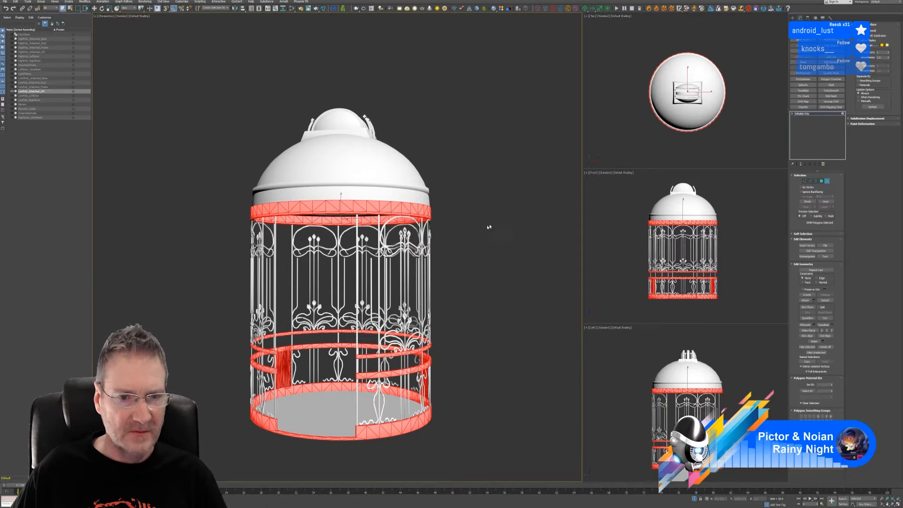
- Select the elevator floor and assign it a dark brown vertex color
alt+middle_drag(487, 225, 477, 258)
click(352, 408)
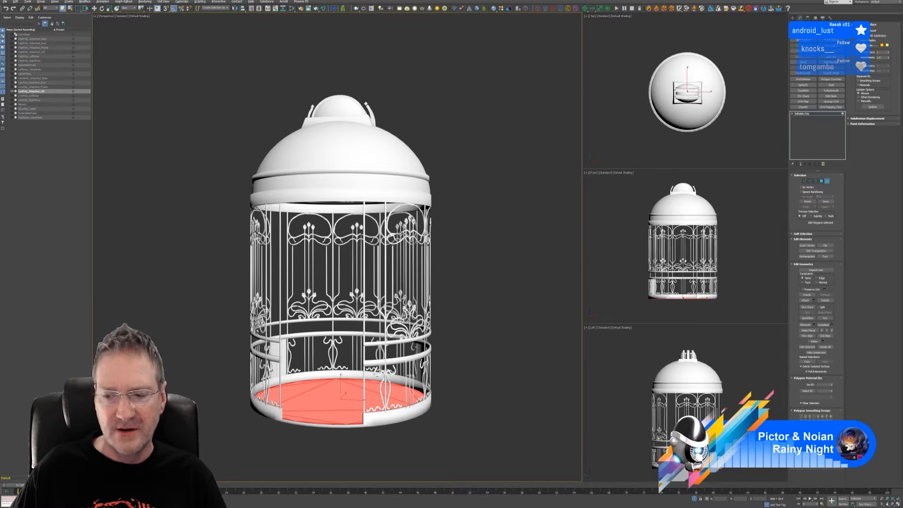
click(825, 454)
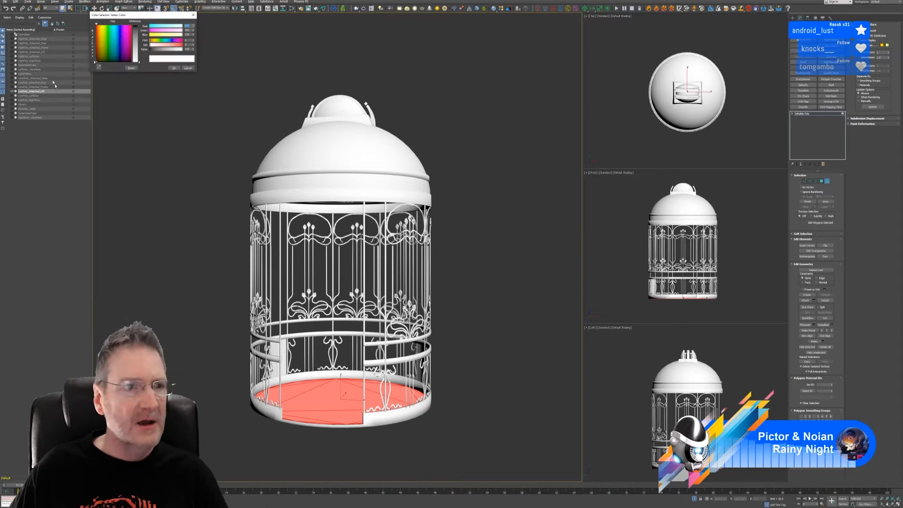
click(98, 57)
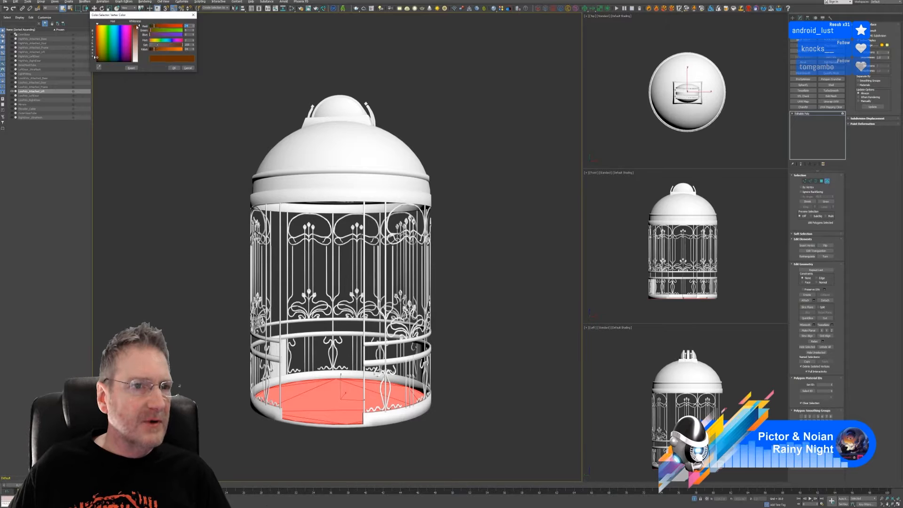
click(173, 68)
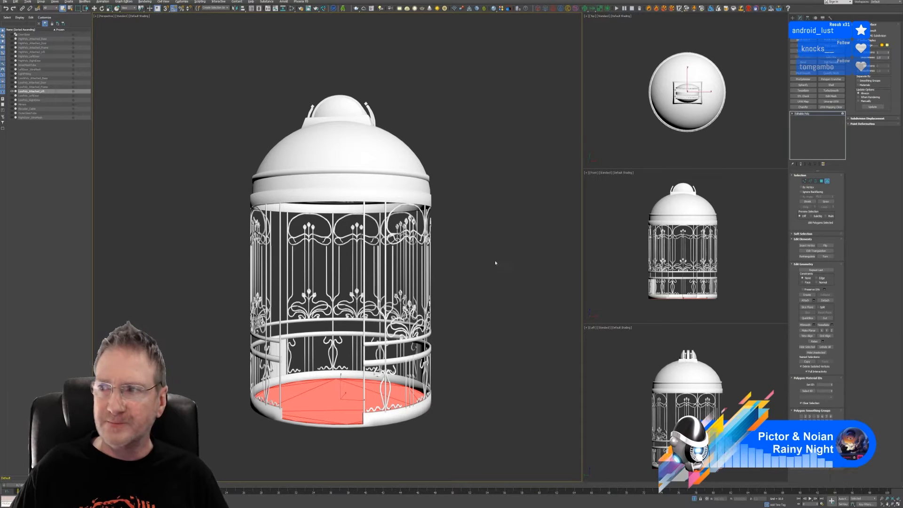
- Select three neighbouring full-height vertical posts of the cage, starting with the one at the edge of the doorway
alt+middle_drag(483, 261, 479, 263)
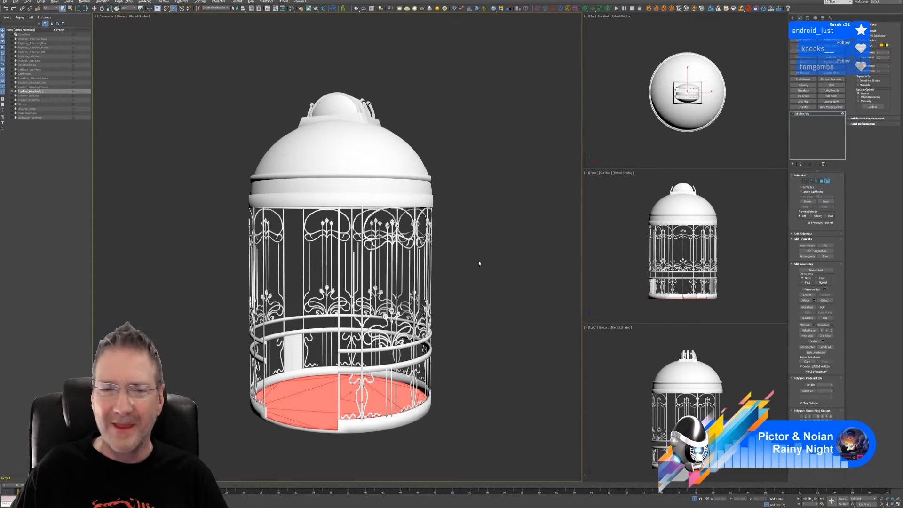
scroll(416, 258, up, 4)
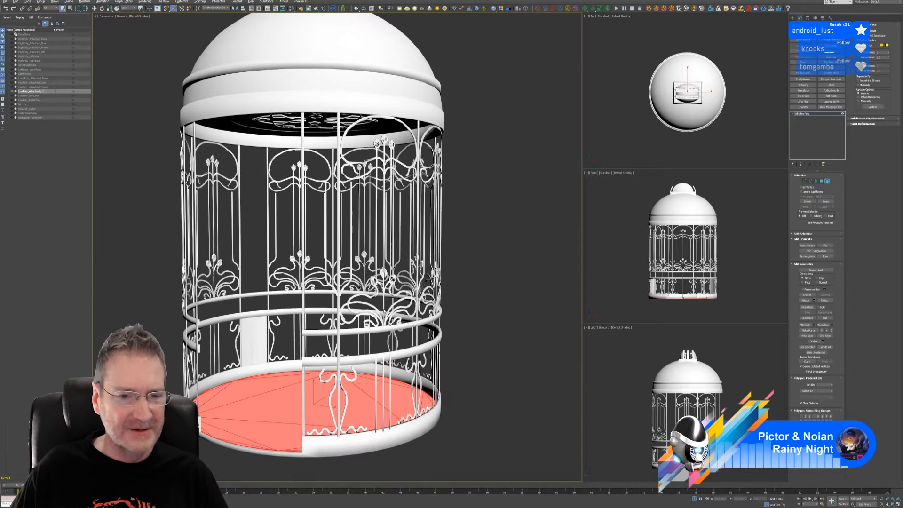
click(303, 313)
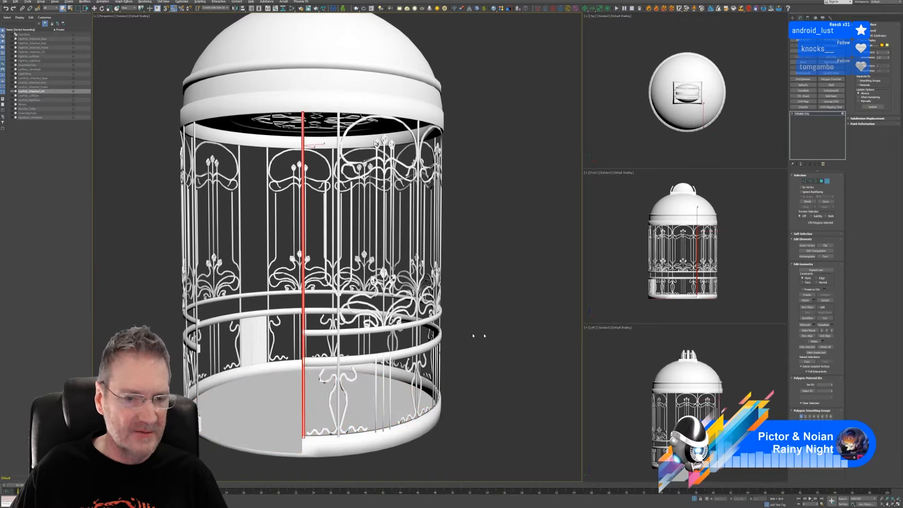
alt+middle_drag(484, 336, 450, 259)
ctrl+click(337, 238)
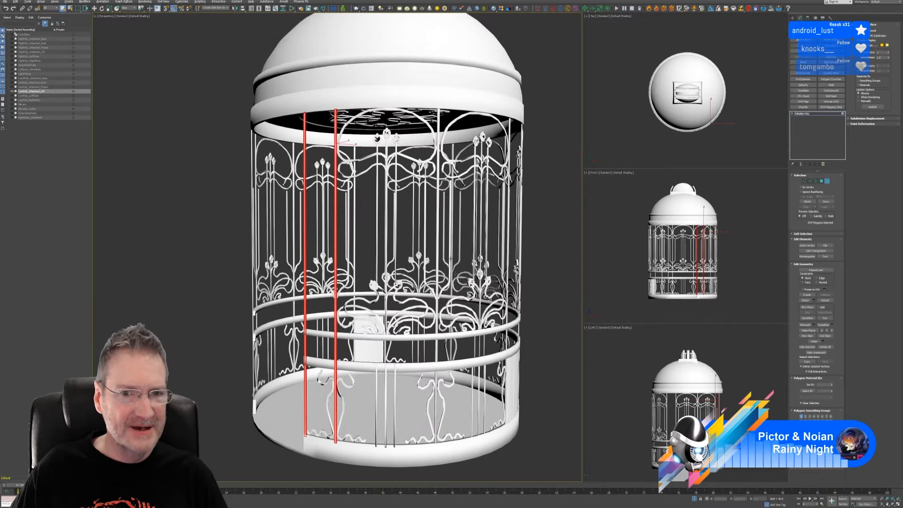
ctrl+click(436, 125)
- Add the next three full-height posts around the cage to the selection
scroll(449, 226, down, 3)
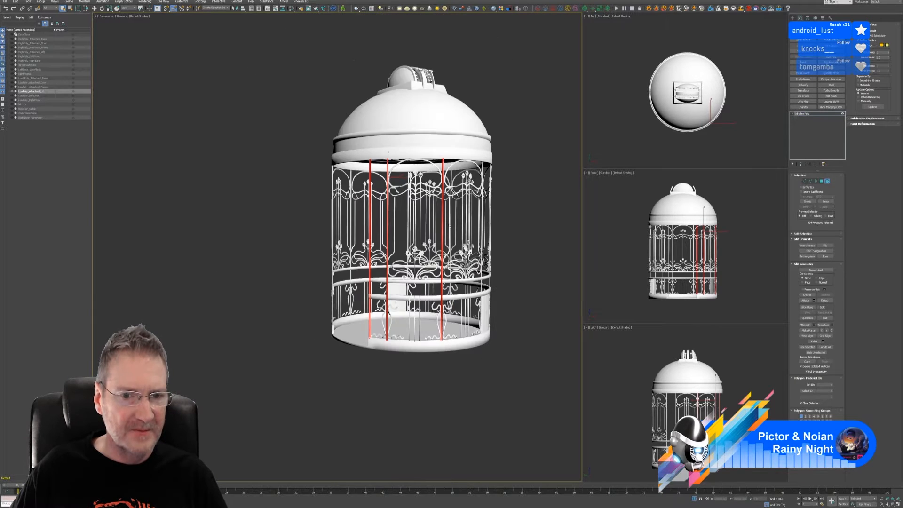
middle_drag(449, 225, 342, 216)
scroll(421, 179, up, 4)
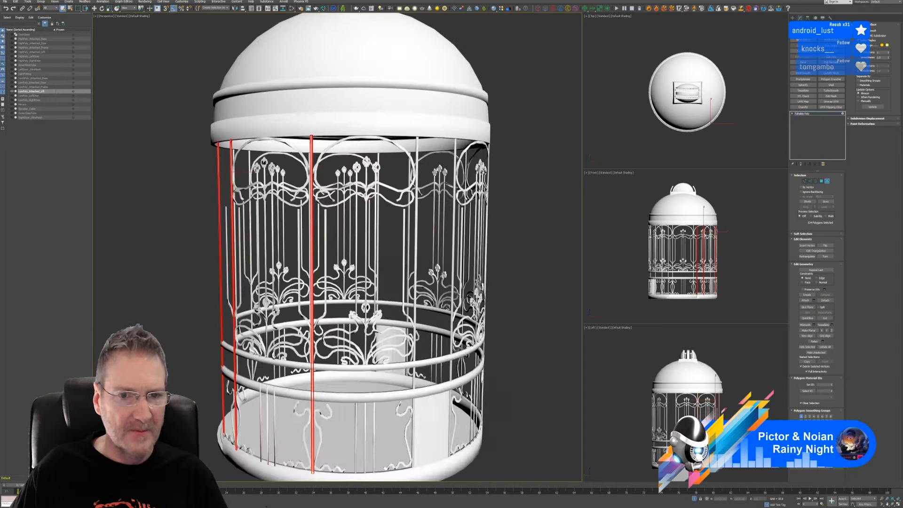
ctrl+click(417, 143)
alt+middle_drag(515, 260, 455, 256)
ctrl+click(433, 145)
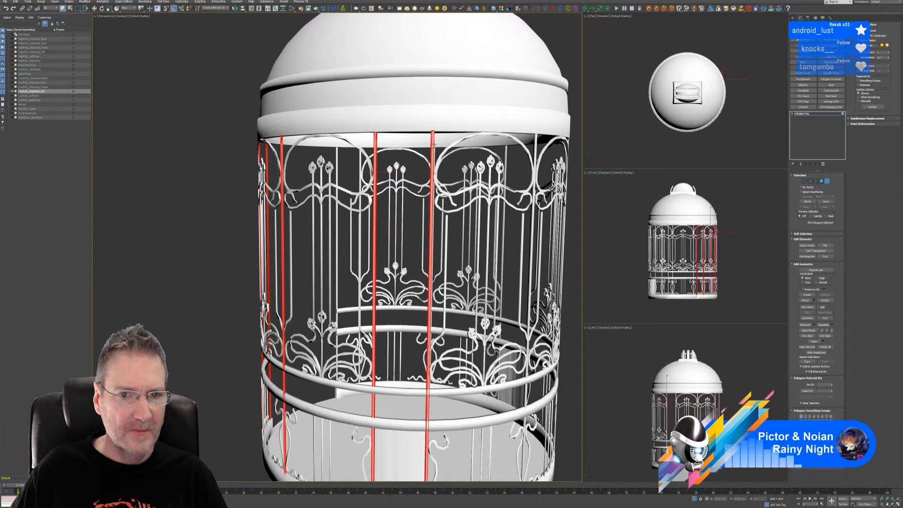
ctrl+click(535, 145)
- Extend the selection to the full-height posts on the next side of the cage, including both posts flanking the narrow gap
scroll(531, 151, down, 4)
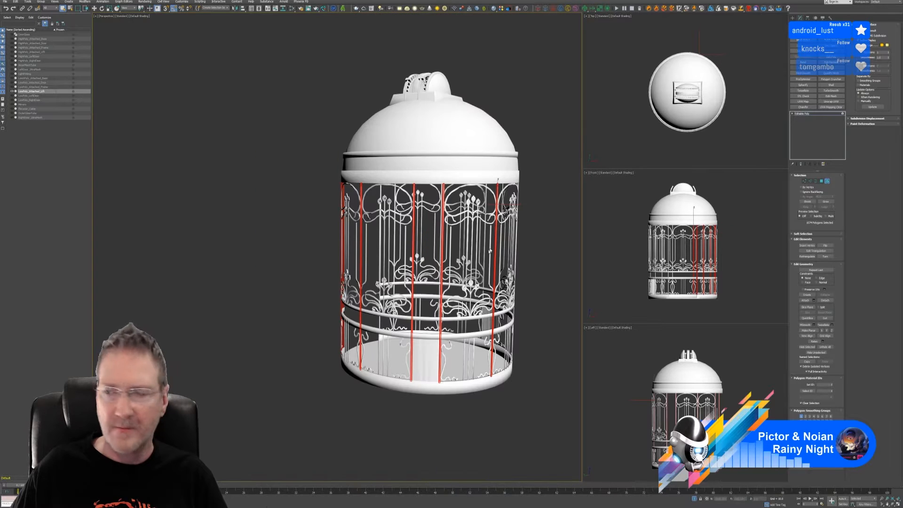
middle_drag(530, 208, 461, 231)
scroll(414, 210, up, 3)
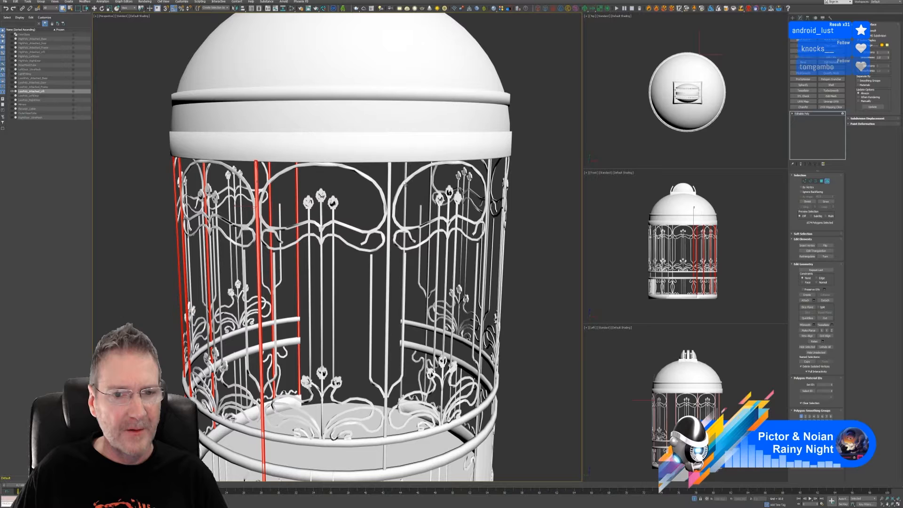
ctrl+click(390, 176)
alt+middle_drag(390, 175, 383, 159)
ctrl+click(381, 162)
ctrl+click(443, 216)
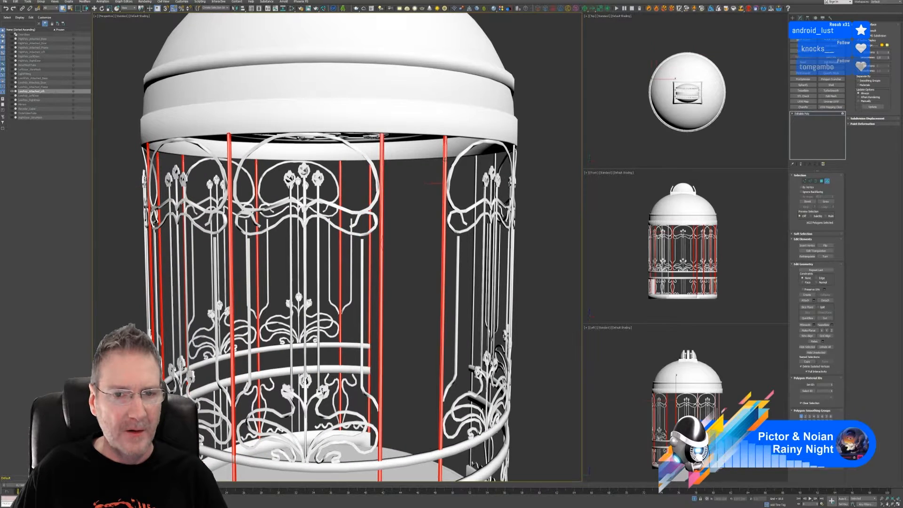
- Add the remaining unselected full-height posts to complete the selection around the cage
scroll(457, 232, down, 3)
alt+middle_drag(458, 230, 436, 230)
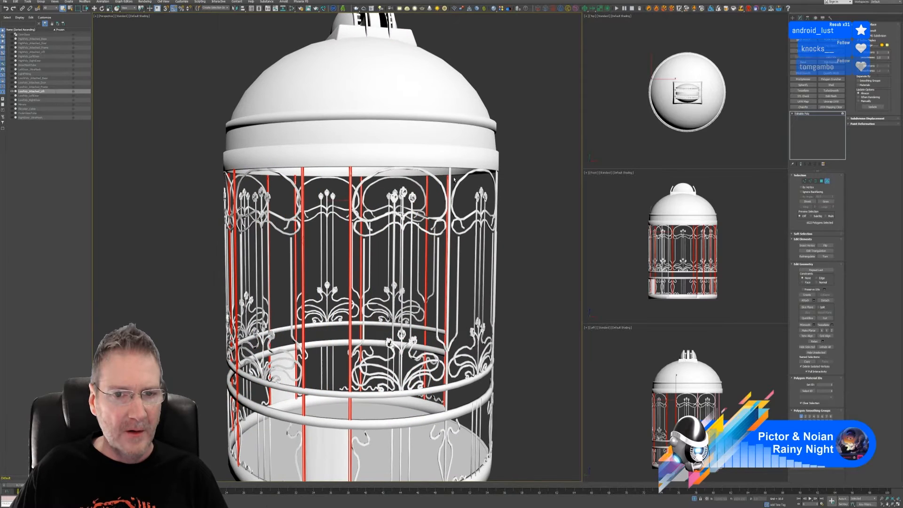
ctrl+click(450, 180)
alt+middle_drag(450, 179, 478, 233)
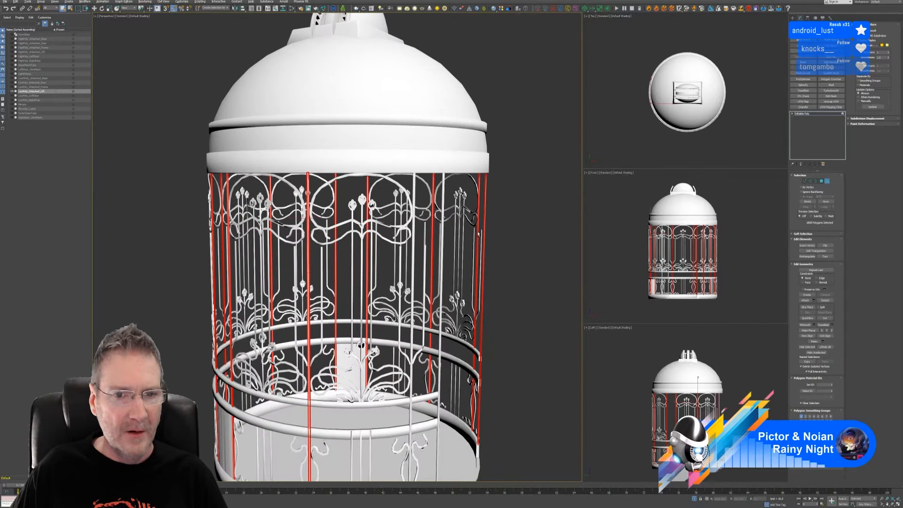
ctrl+click(417, 188)
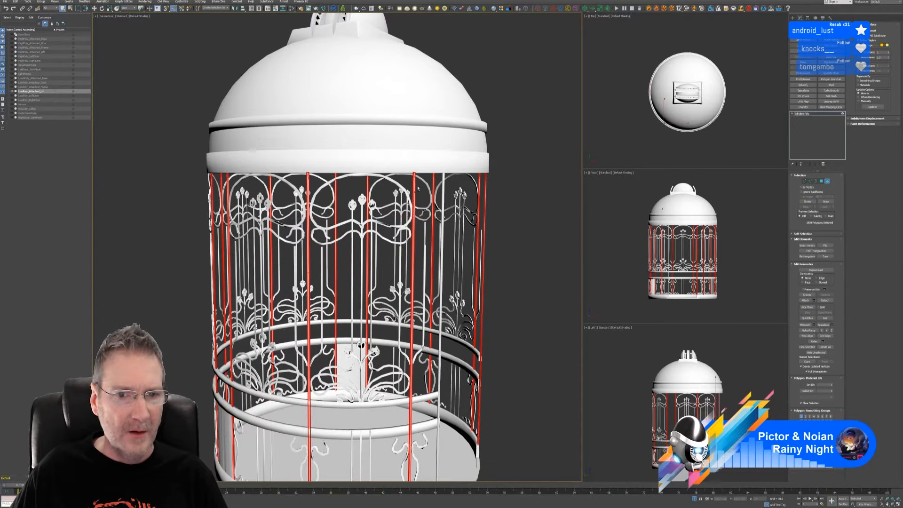
ctrl+click(444, 192)
- Add the thin bent rods that branch off the posts in the first rear lattice panels to the selection
mouse_move(495, 238)
alt+middle_down()
mouse_move(442, 235)
mouse_move(484, 236)
alt+middle_up()
scroll(311, 249, up, 5)
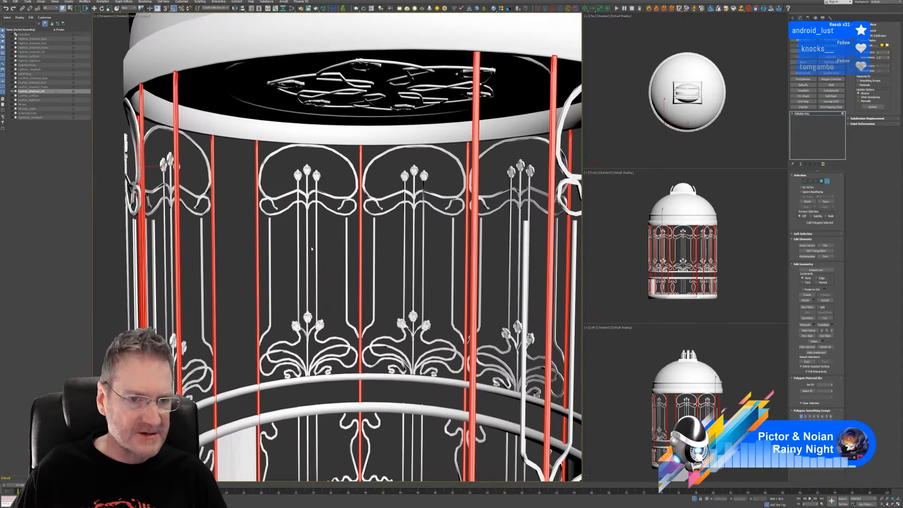
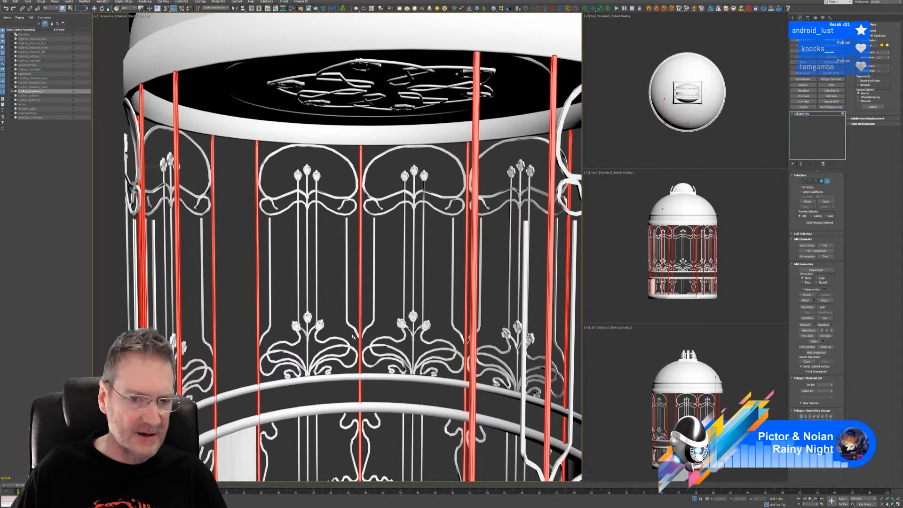
ctrl+click(269, 258)
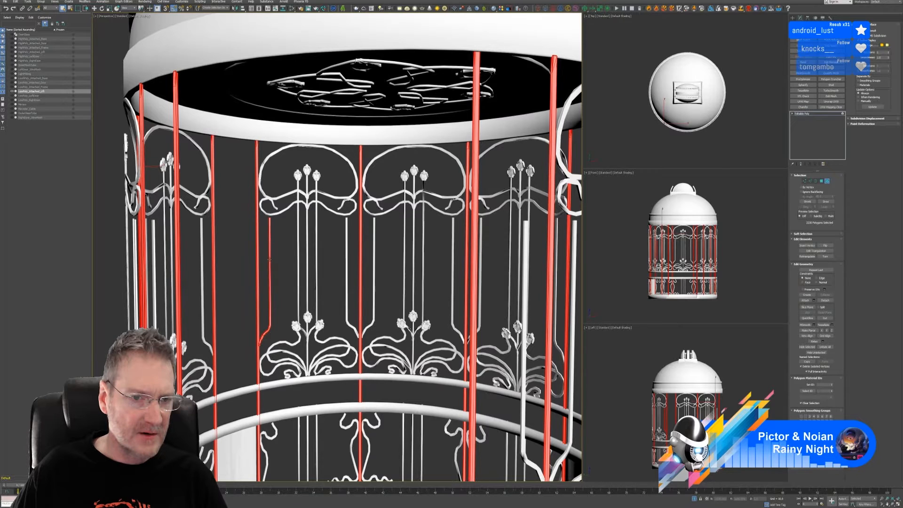
ctrl+click(346, 255)
ctrl+click(374, 255)
alt+middle_drag(386, 297, 404, 300)
ctrl+click(413, 265)
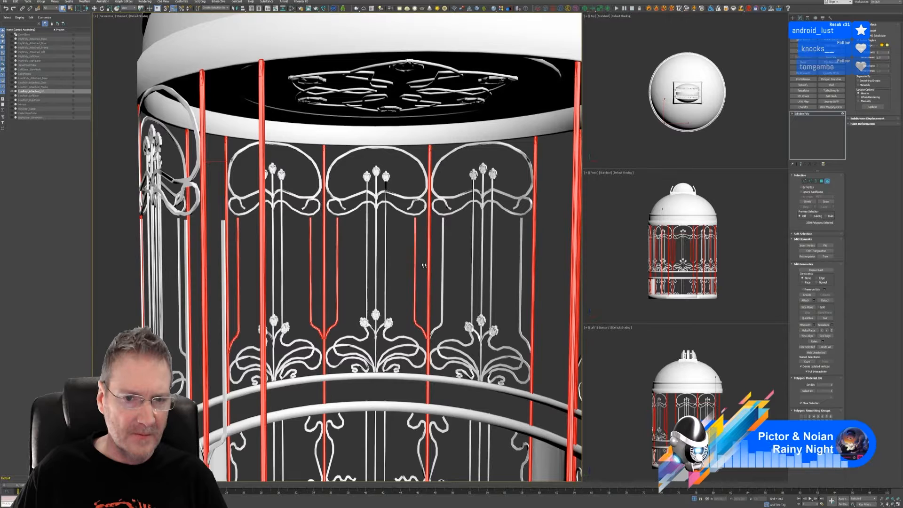
ctrl+click(442, 258)
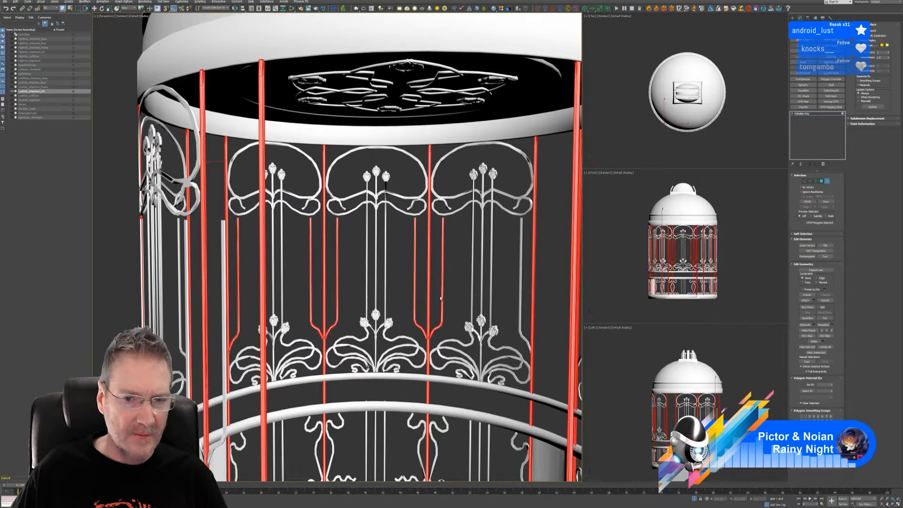
- Add the bent side rods of the neighbouring lattice panels on both sides to the post selection
alt+middle_drag(441, 298, 455, 298)
ctrl+click(482, 280)
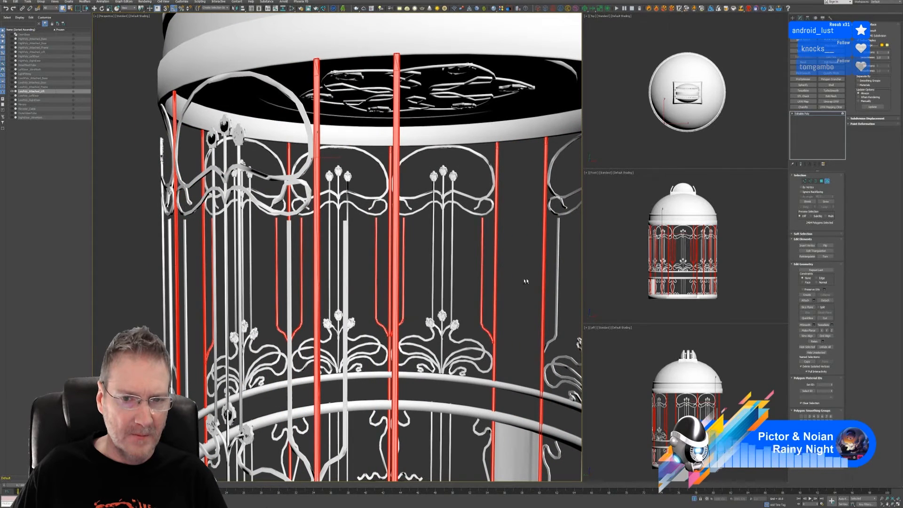
ctrl+click(557, 275)
alt+middle_drag(480, 307, 351, 299)
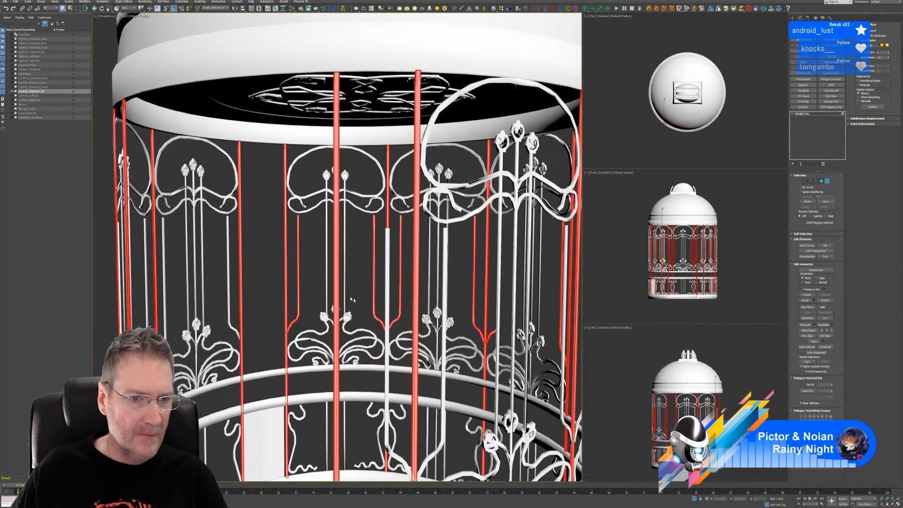
ctrl+click(228, 276)
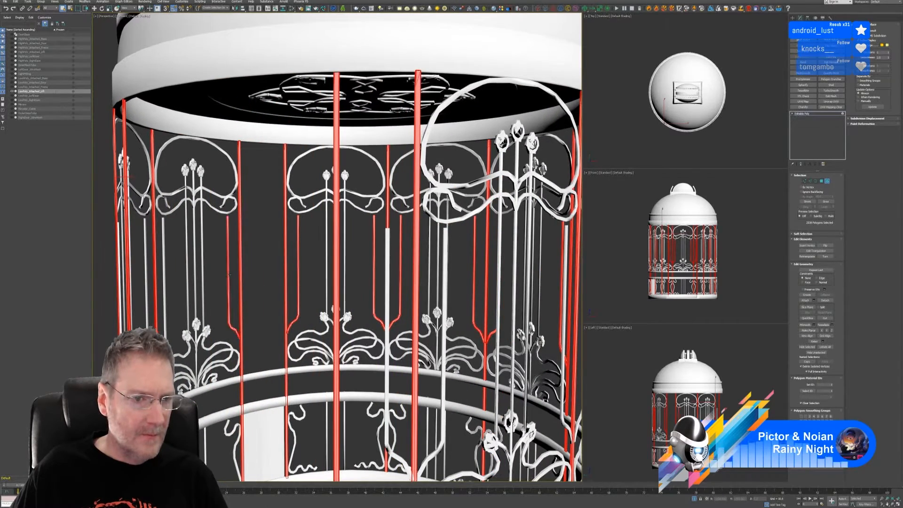
ctrl+click(165, 273)
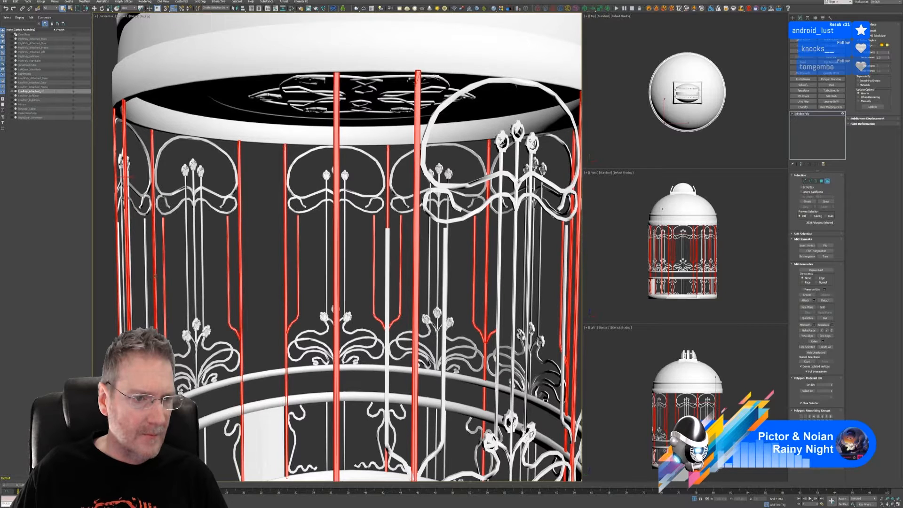
- Add the two pairs of bent rods forking from the next two posts to the selection
scroll(288, 284, down, 8)
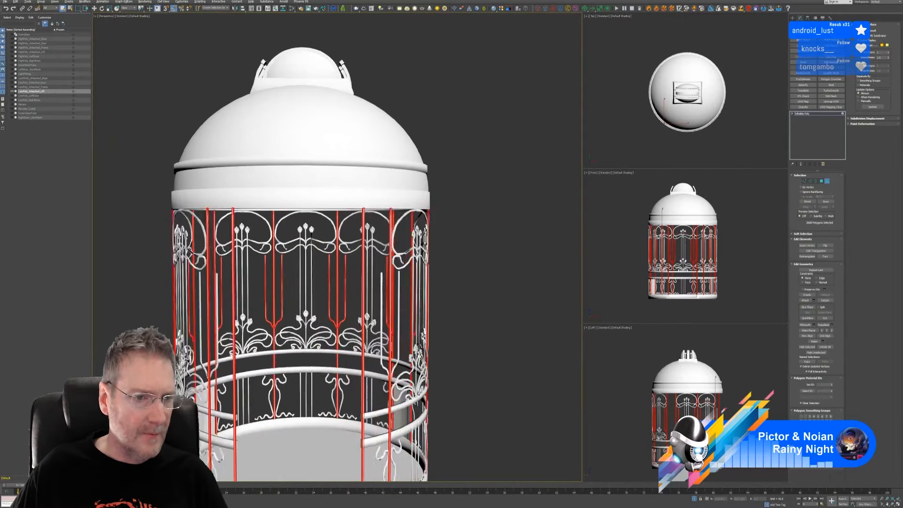
alt+middle_drag(257, 333, 311, 319)
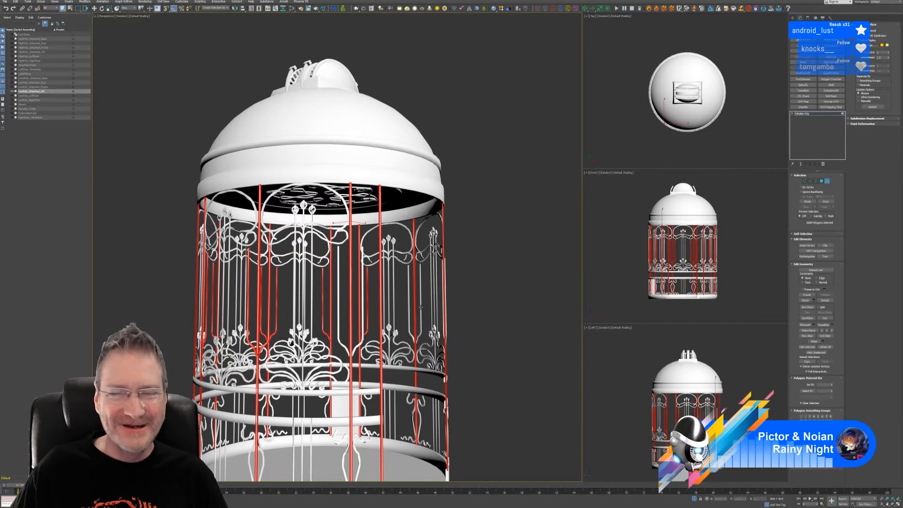
scroll(420, 308, up, 3)
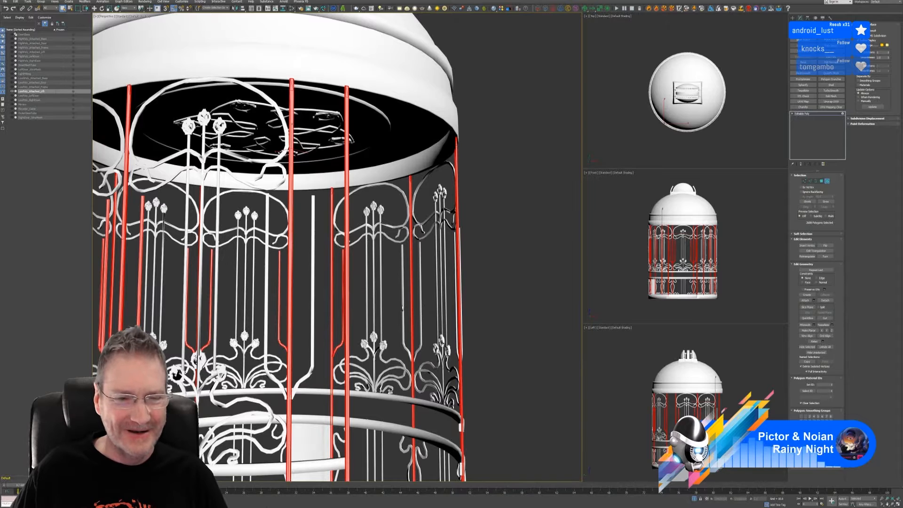
ctrl+click(314, 303)
ctrl+click(266, 293)
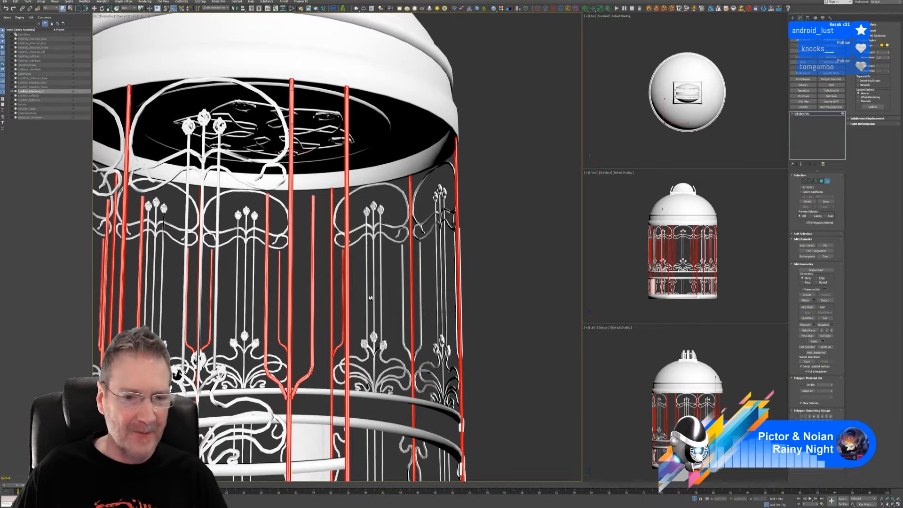
ctrl+click(402, 285)
ctrl+click(418, 284)
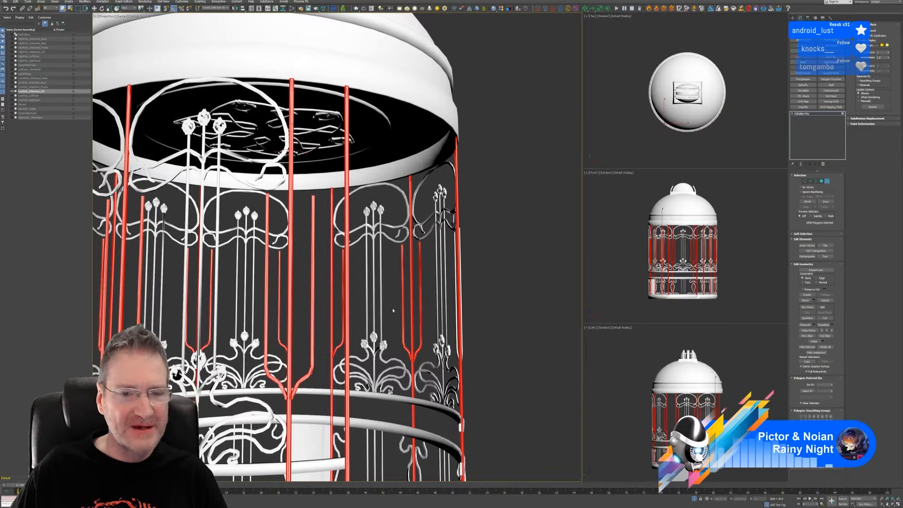
- Add the last pair of bent rods around the post at the cage's outer edge to the selection
alt+middle_drag(403, 314, 414, 316)
scroll(394, 285, up, 5)
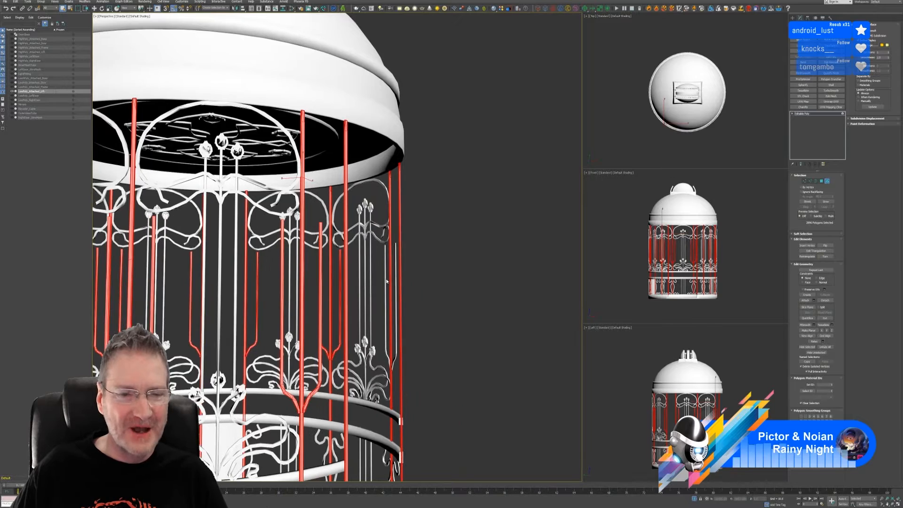
ctrl+click(384, 266)
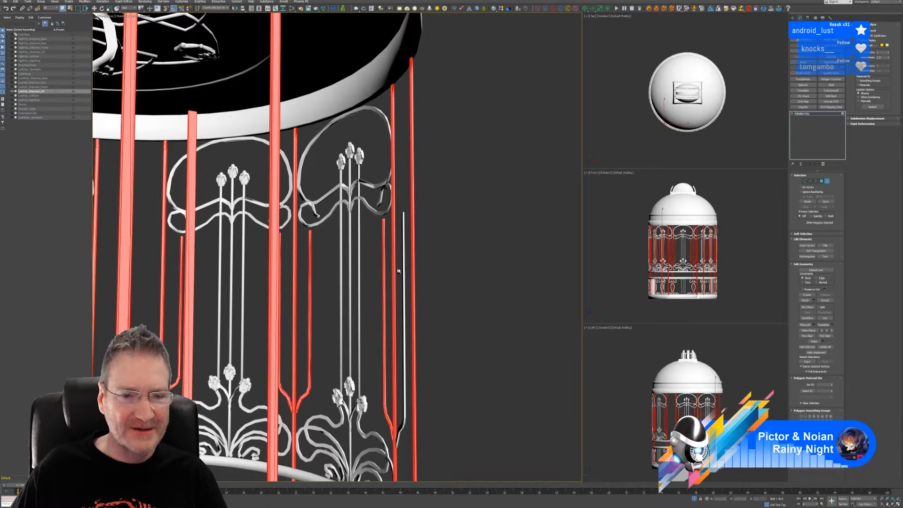
ctrl+click(403, 269)
scroll(427, 291, down, 5)
alt+middle_drag(426, 292, 445, 275)
scroll(426, 301, down, 4)
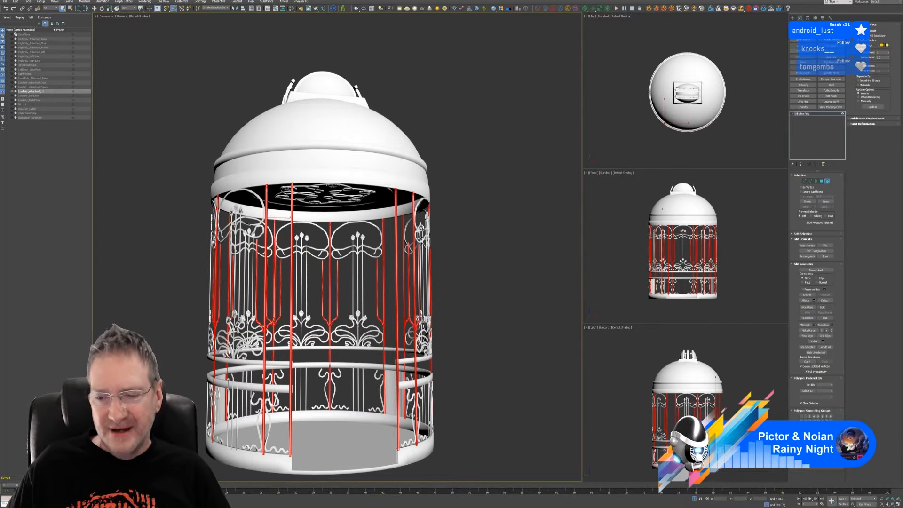
- Assign a dark blue vertex color to the selected vertical posts and bent rods
click(826, 455)
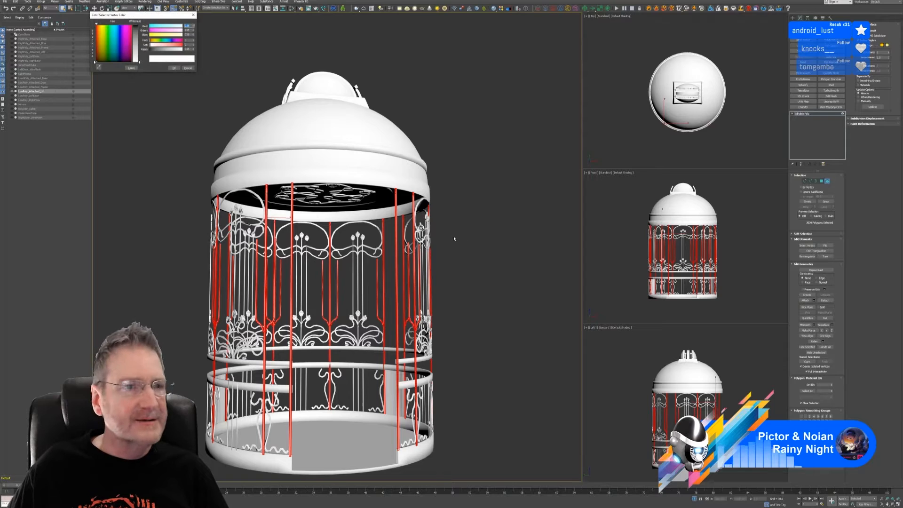
click(120, 57)
drag(136, 32, 136, 26)
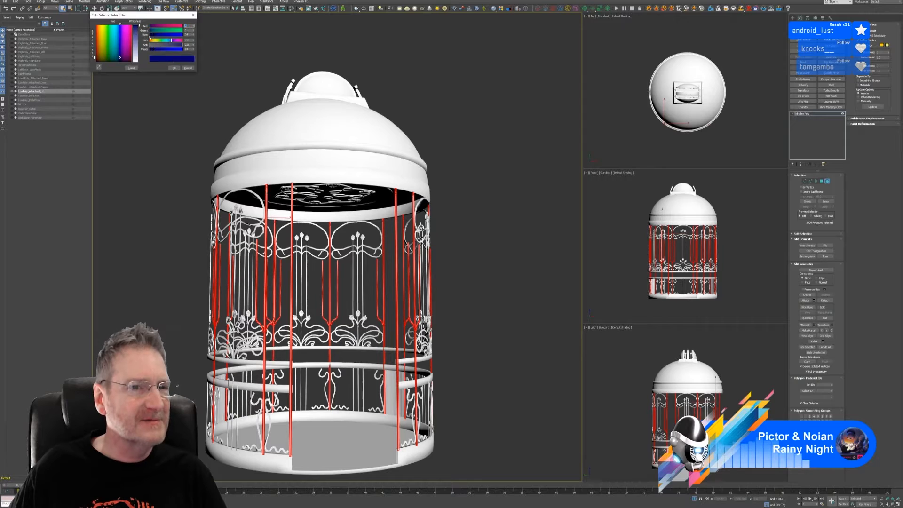
click(173, 68)
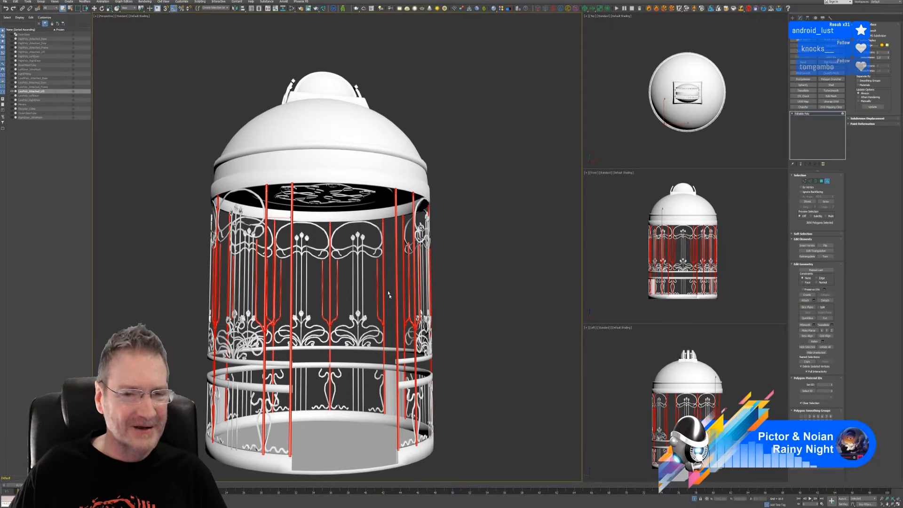
- Start a new selection with the upper loops and their right-hand scrolls on two adjacent lattice panels at the back of the cage
scroll(384, 263, up, 4)
click(380, 245)
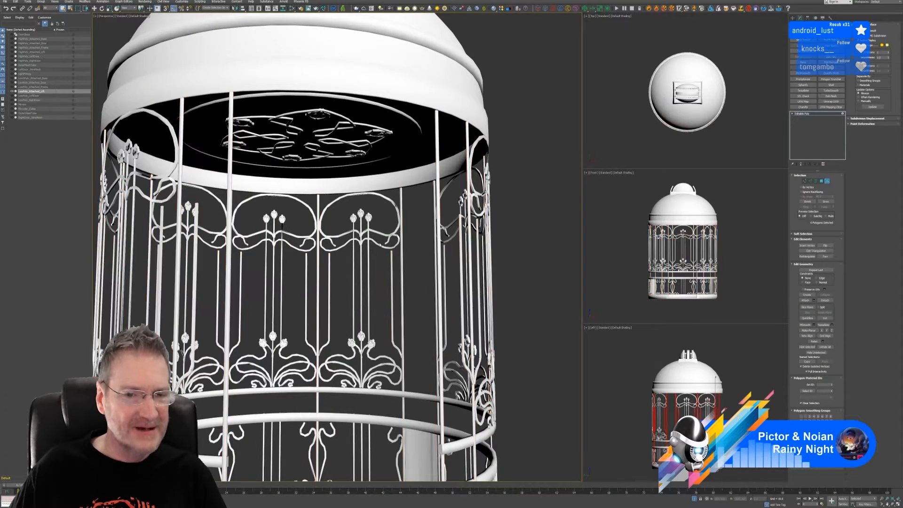
click(382, 240)
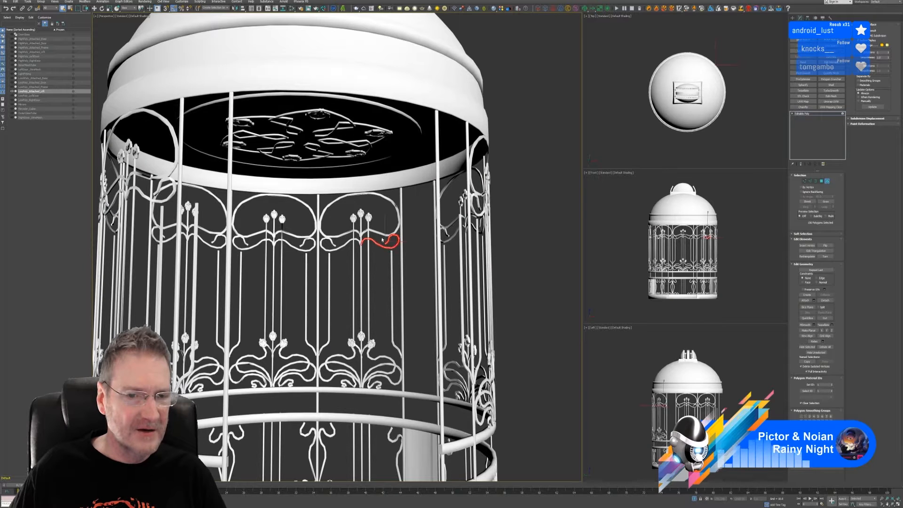
ctrl+click(375, 233)
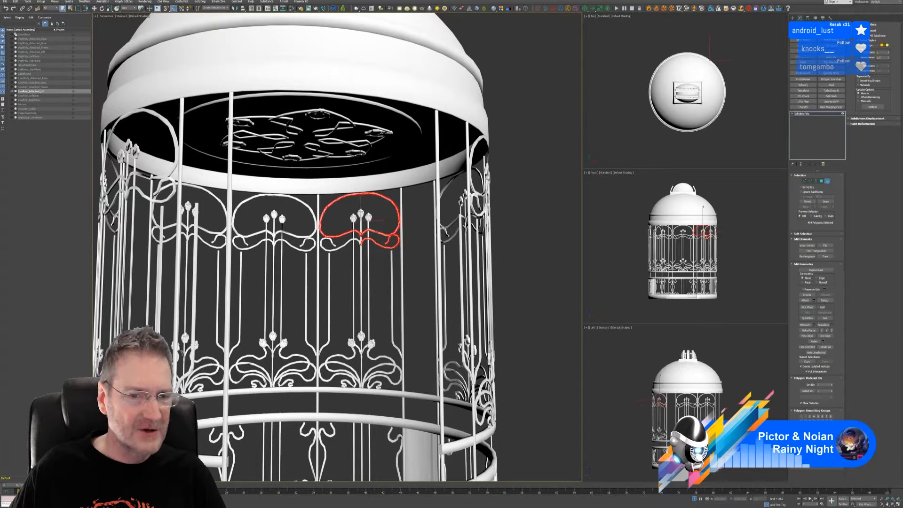
ctrl+click(292, 243)
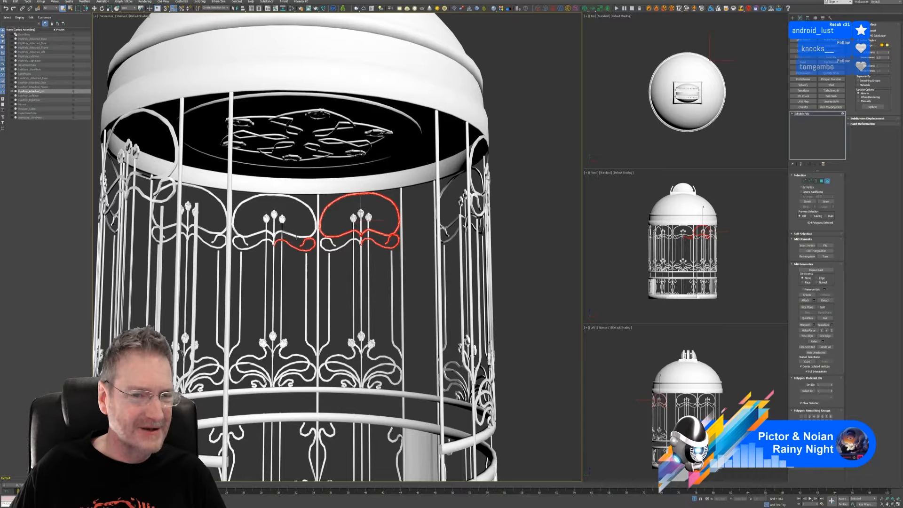
ctrl+click(296, 238)
- Add the upper loops and scrolls of the next two lattice panels around the cage to the ornament selection
alt+middle_drag(297, 239, 349, 296)
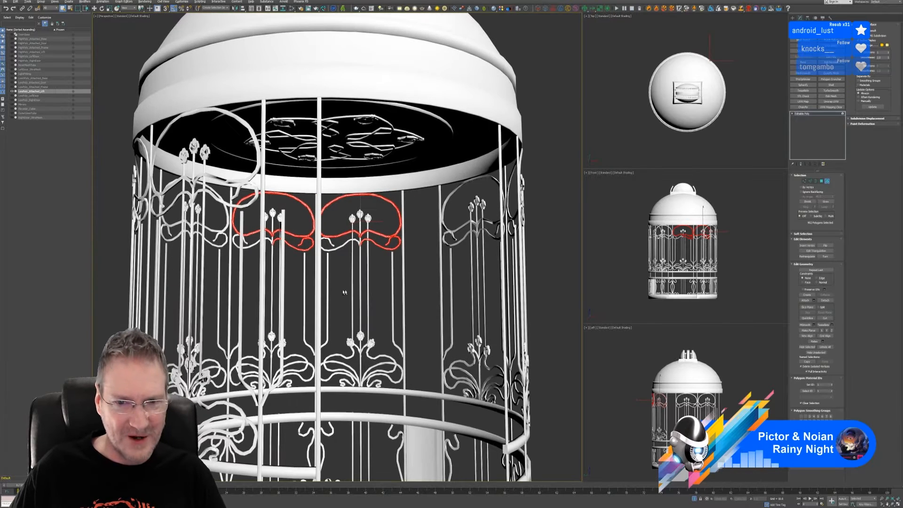
ctrl+click(455, 235)
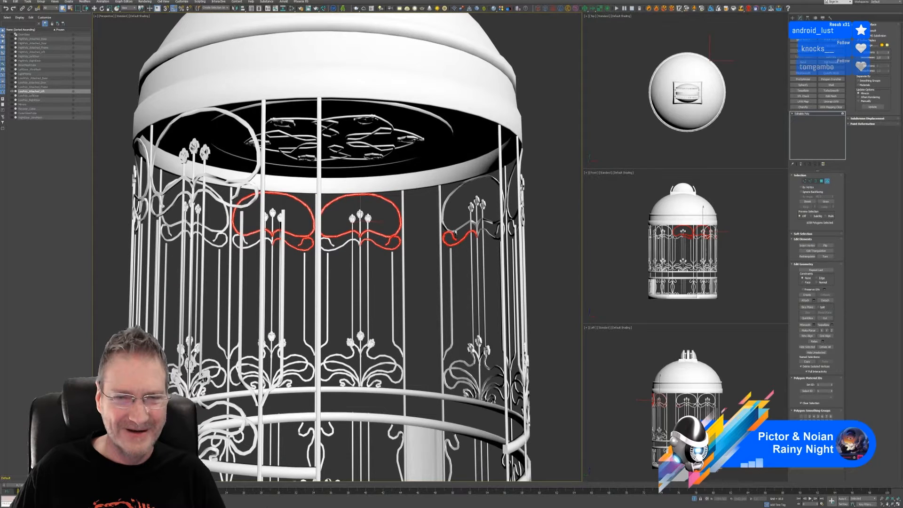
ctrl+click(458, 229)
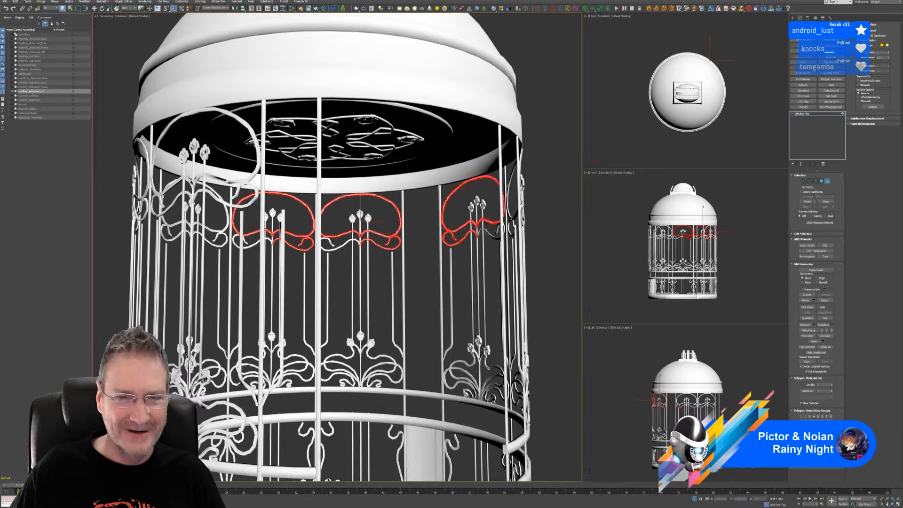
alt+middle_drag(494, 232, 397, 187)
ctrl+click(295, 258)
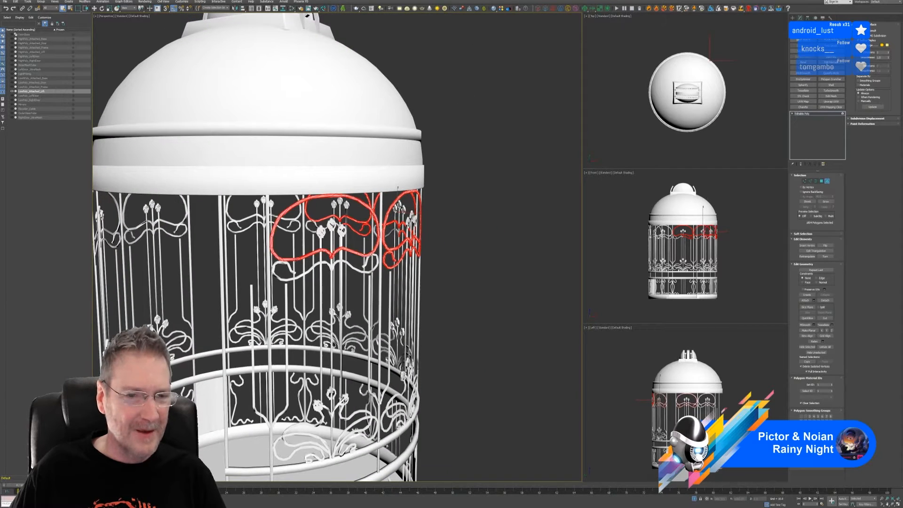
ctrl+click(305, 274)
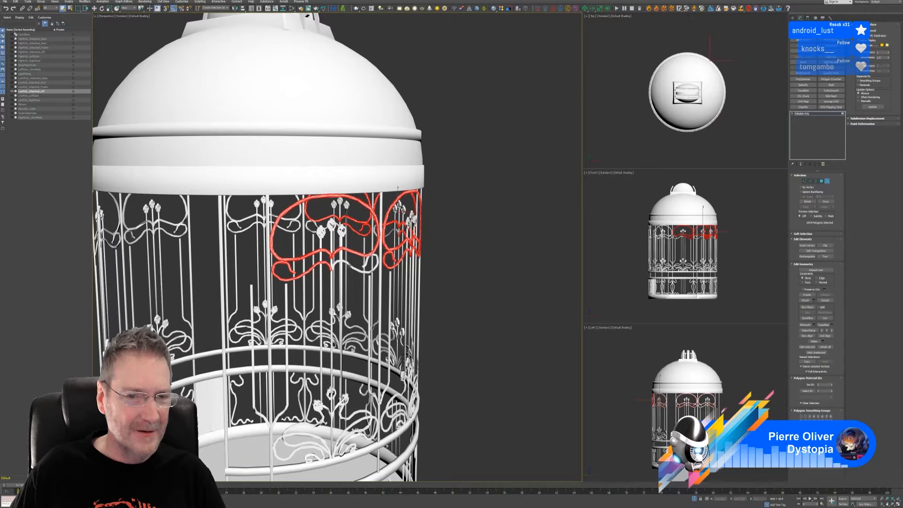
ctrl+click(349, 266)
- Add the middle back panel's missing upper scroll and the adjoining panel's loop and right-hand scroll to the selection
alt+middle_drag(310, 259, 358, 251)
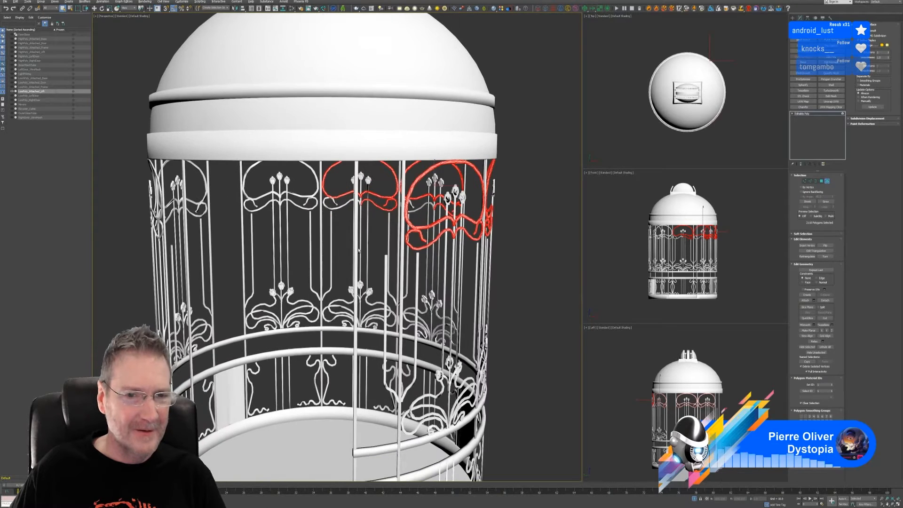
scroll(324, 208, up, 5)
ctrl+click(360, 202)
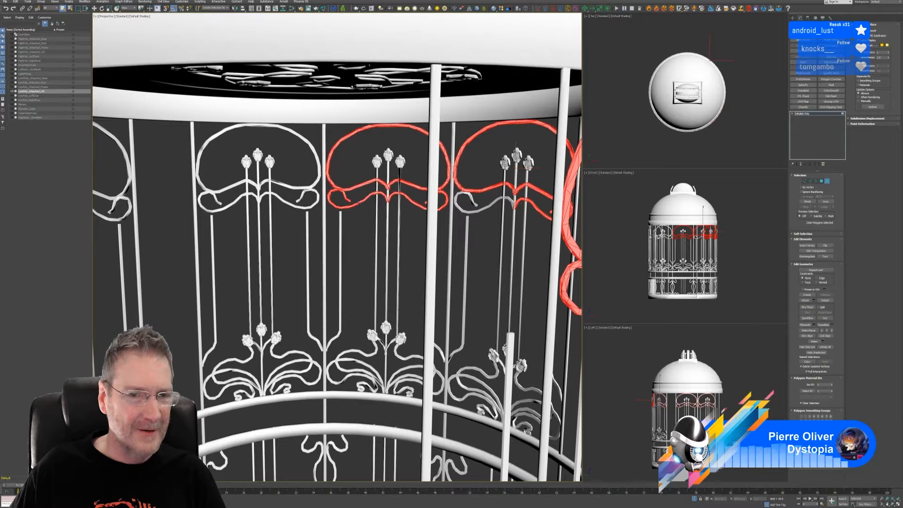
ctrl+click(314, 206)
ctrl+click(314, 186)
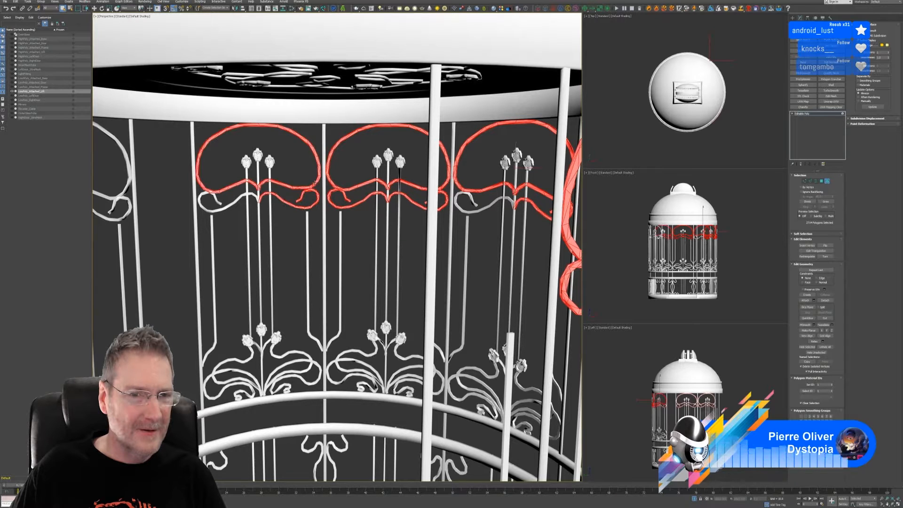
- Add that panel's remaining left-hand scroll and the upper loop and both scrolls of the panel across the opening to the selection
scroll(285, 271, down, 5)
alt+middle_drag(269, 269, 318, 247)
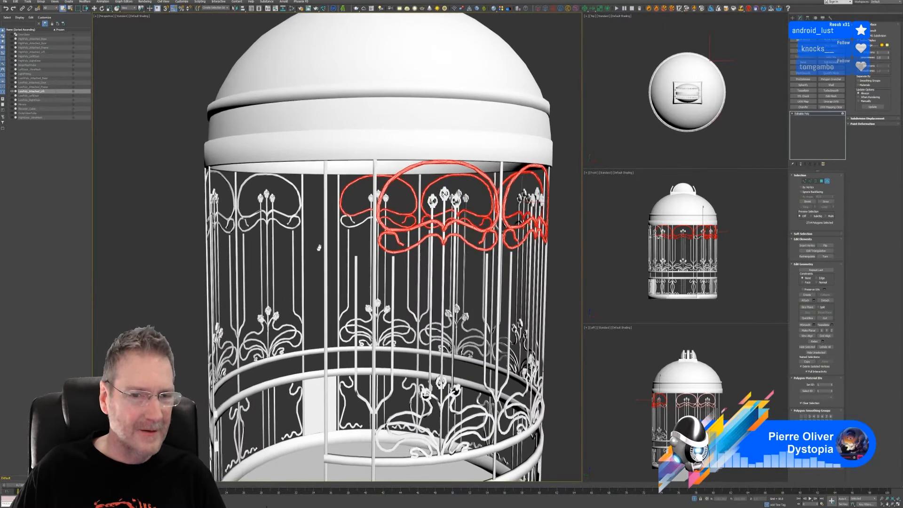
scroll(356, 231, up, 4)
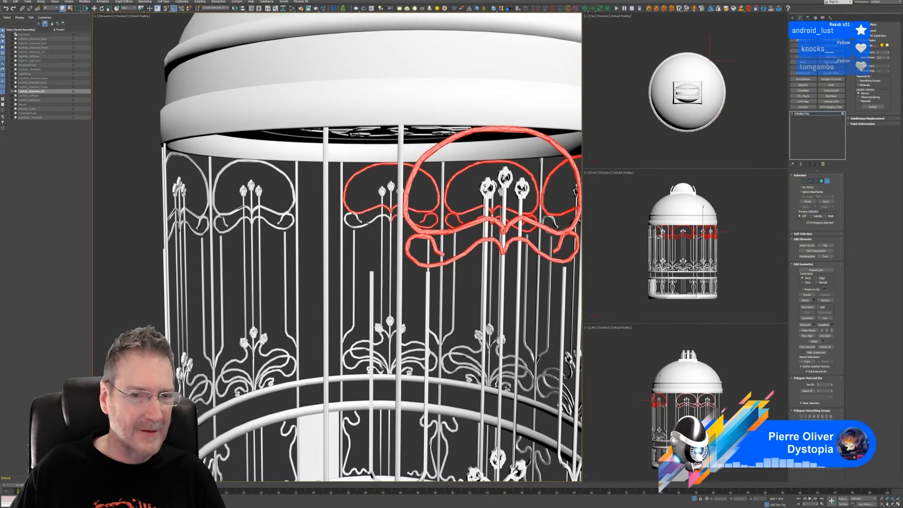
ctrl+click(368, 223)
ctrl+click(292, 211)
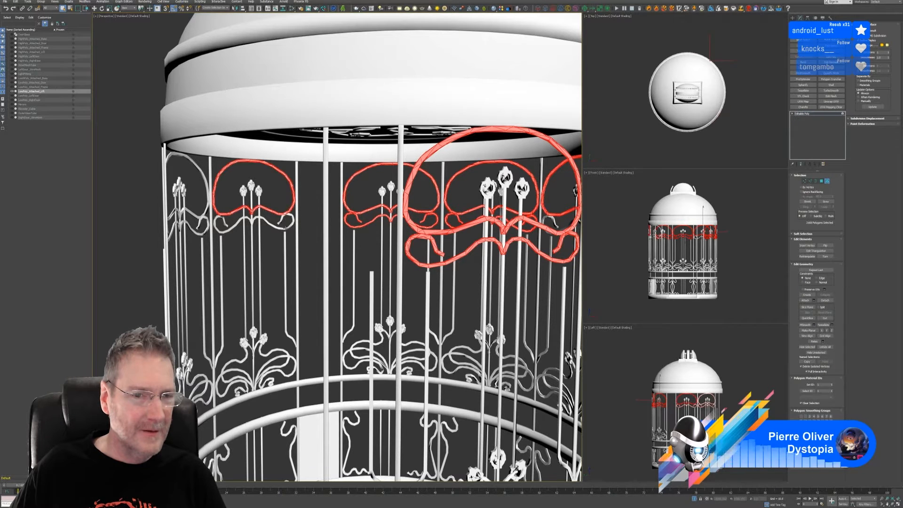
ctrl+click(264, 233)
ctrl+click(233, 226)
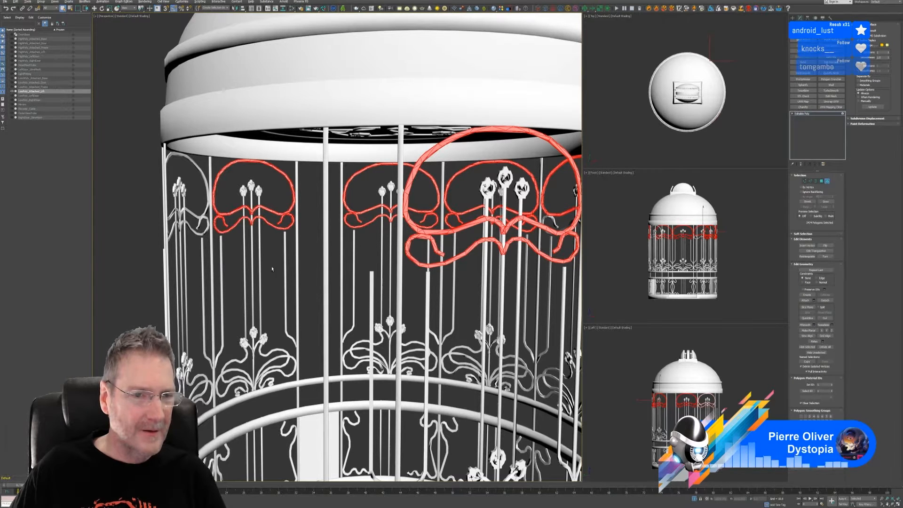
- Add the unselected near-side panel's upper loop and both scrolls to the ornament selection
alt+middle_drag(272, 268, 305, 269)
scroll(305, 268, down, 3)
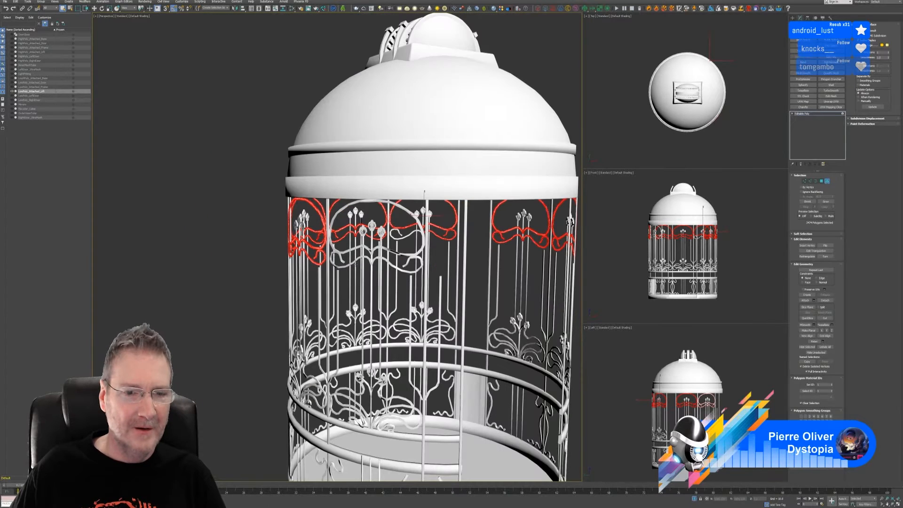
ctrl+click(399, 269)
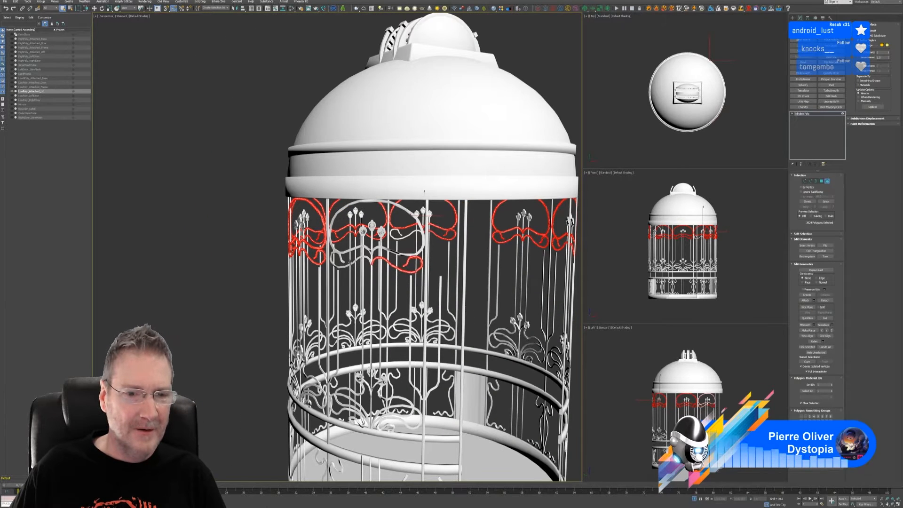
ctrl+click(345, 261)
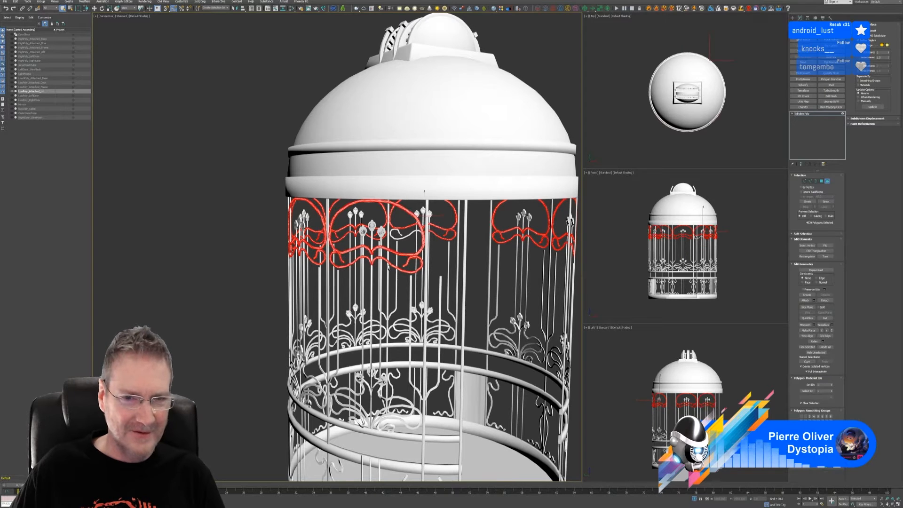
- Add the curling lower flourishes on both sides of the middle back panel's flower stems to the selection
scroll(430, 270, down, 3)
alt+middle_drag(431, 268, 433, 290)
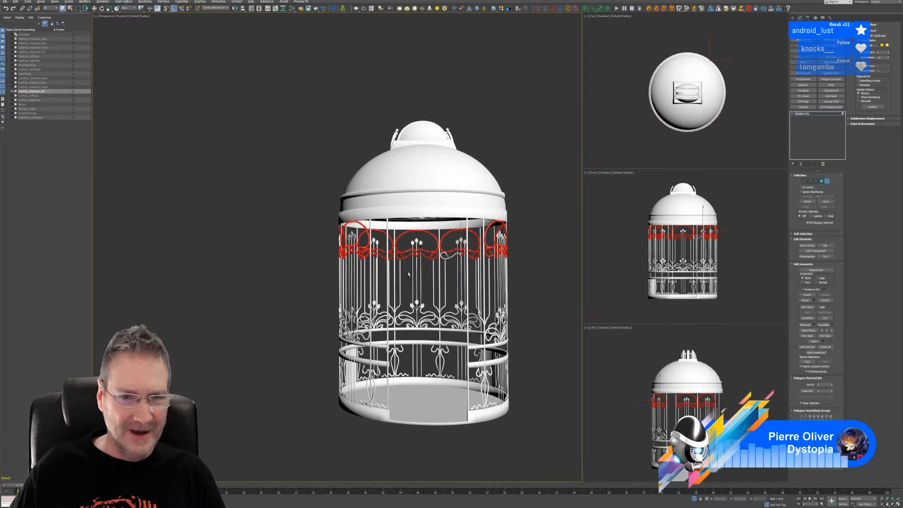
scroll(434, 290, up, 5)
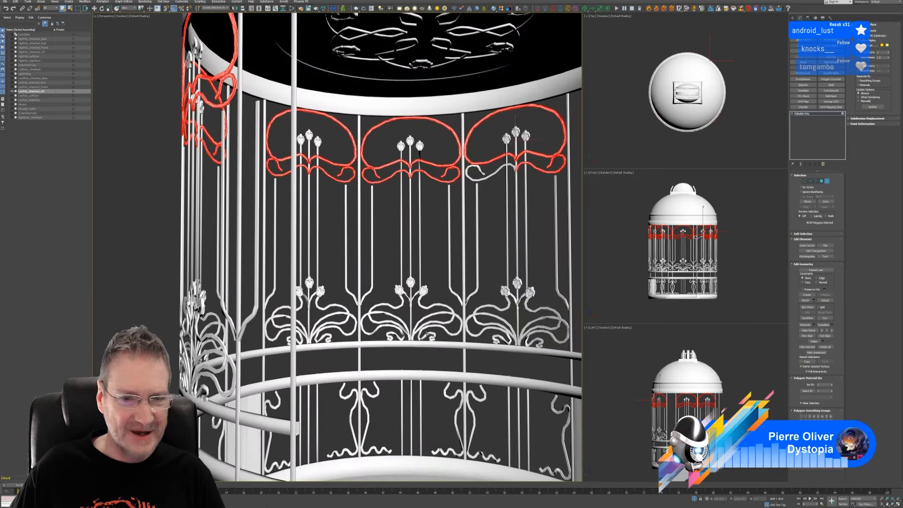
ctrl+click(417, 324)
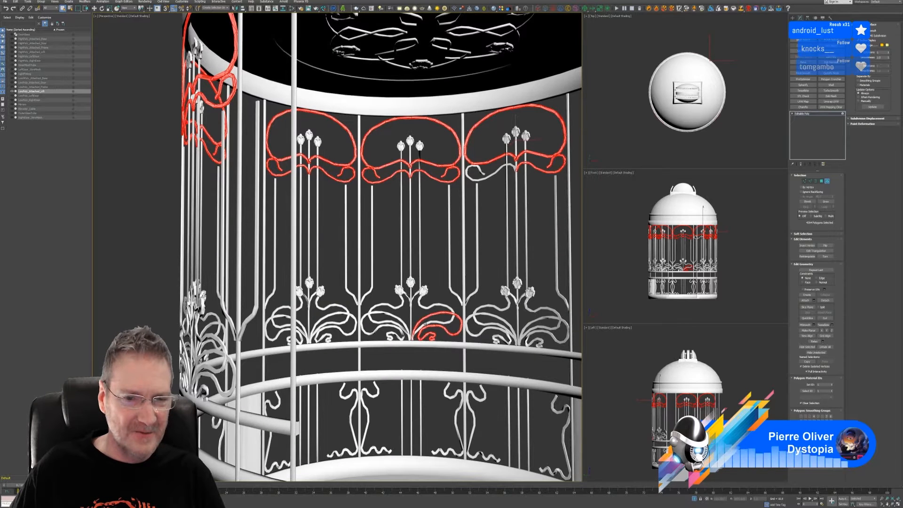
ctrl+click(426, 301)
ctrl+click(389, 318)
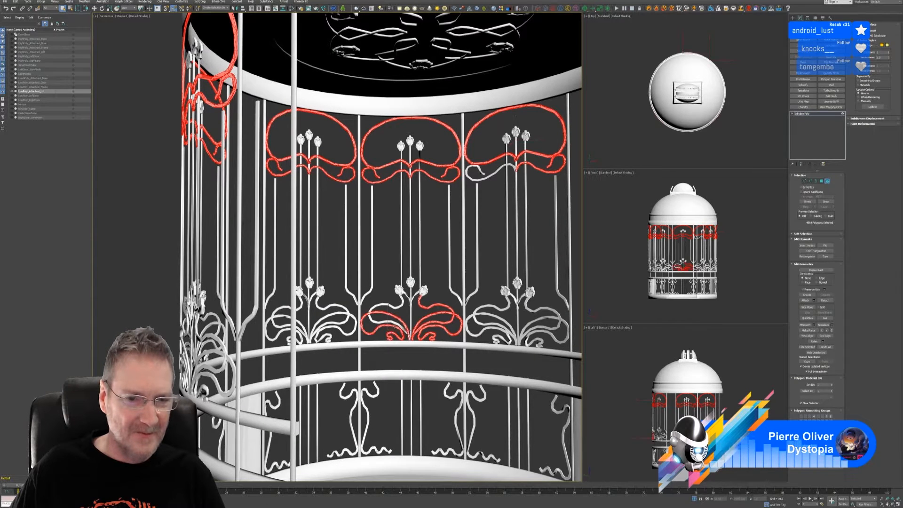
ctrl+click(395, 323)
- Add both halves of the lower flourishes in the panel immediately right of the middle back panel to the selection
middle_drag(462, 326, 419, 312)
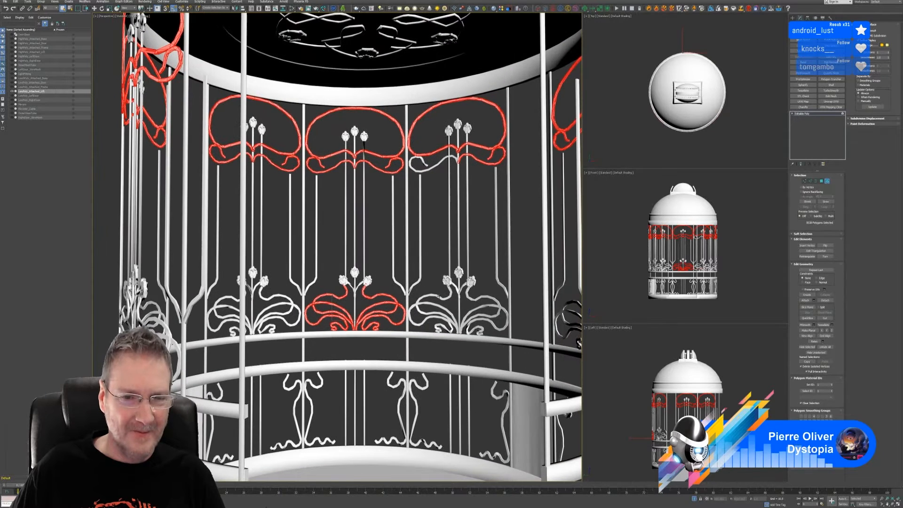
ctrl+click(434, 304)
ctrl+click(433, 304)
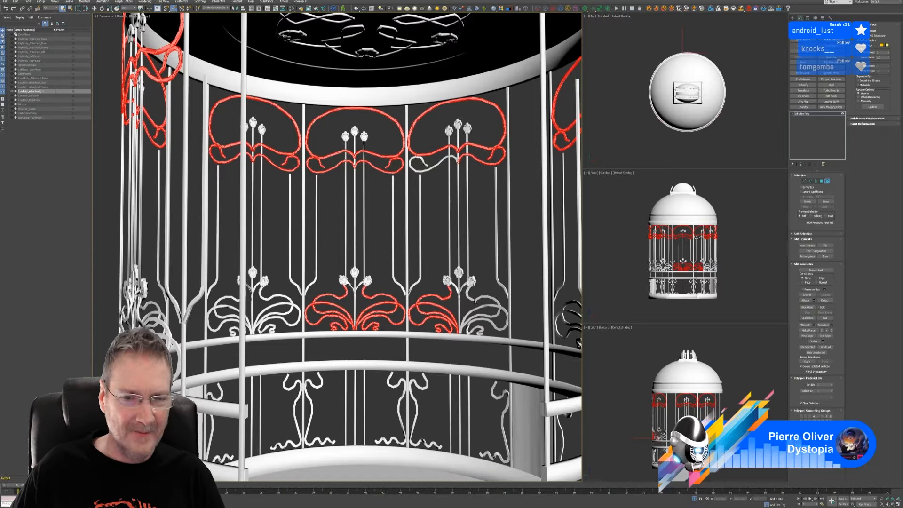
ctrl+click(481, 306)
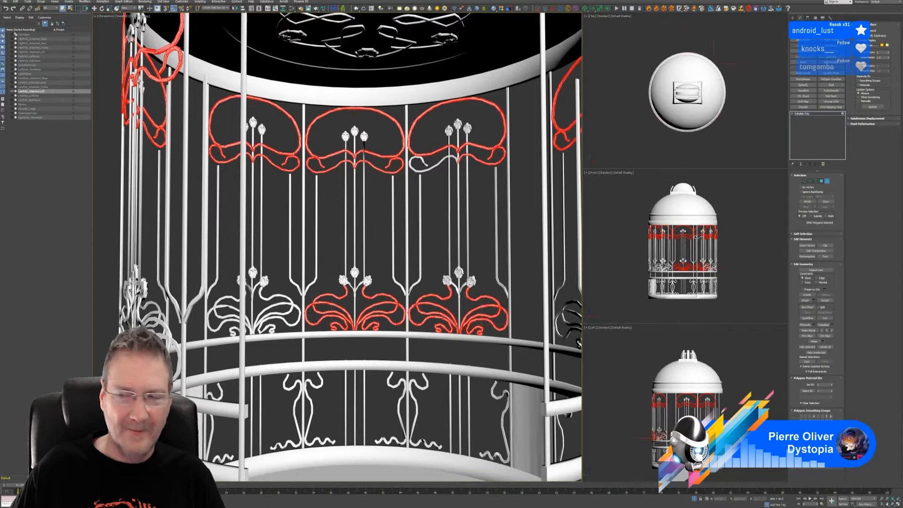
- Add the lower flourishes of the panel just beyond the right-hand opening to the selection
alt+middle_drag(427, 325, 419, 310)
ctrl+click(462, 299)
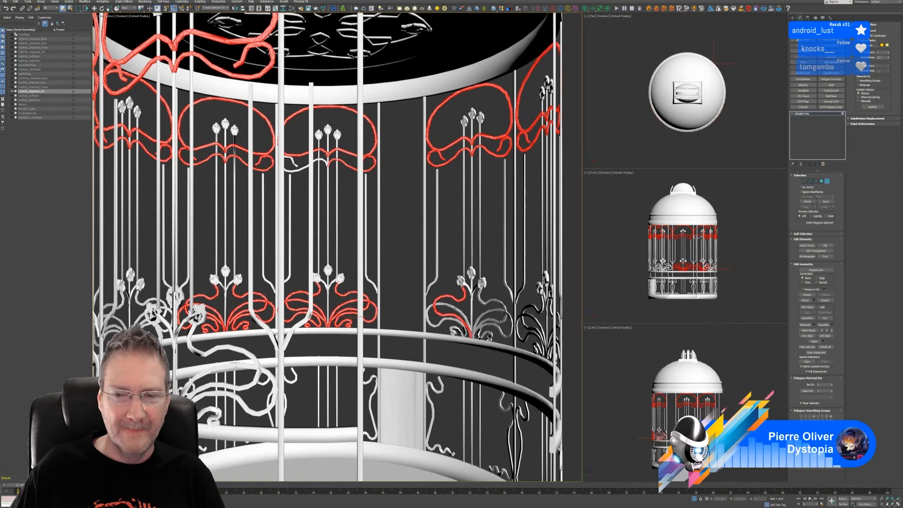
ctrl+click(456, 311)
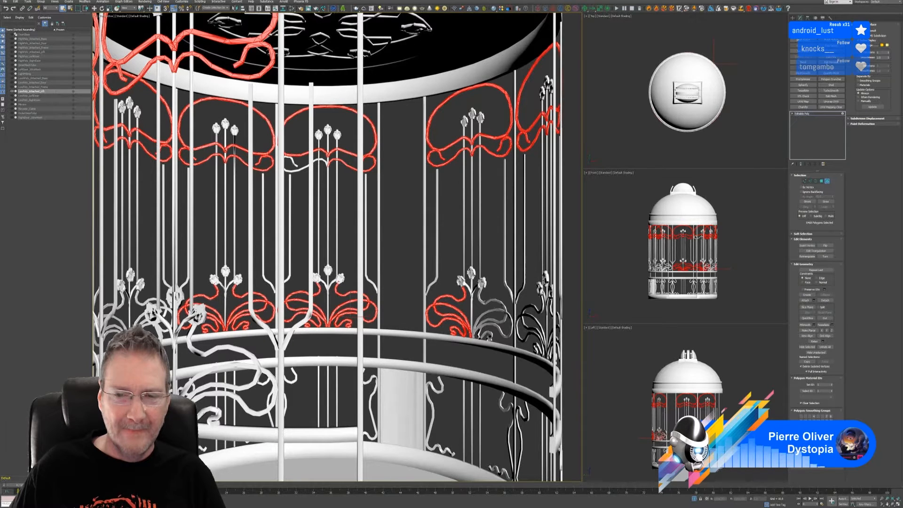
ctrl+click(487, 313)
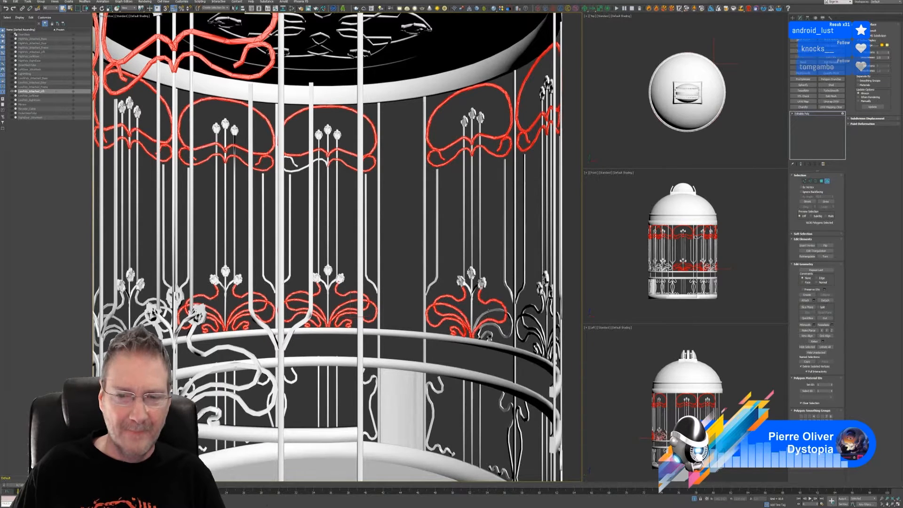
ctrl+click(489, 319)
- Add the lower flourishes of the following panel at the cage's outer right edge to the selection
alt+middle_drag(481, 336, 518, 312)
ctrl+click(522, 315)
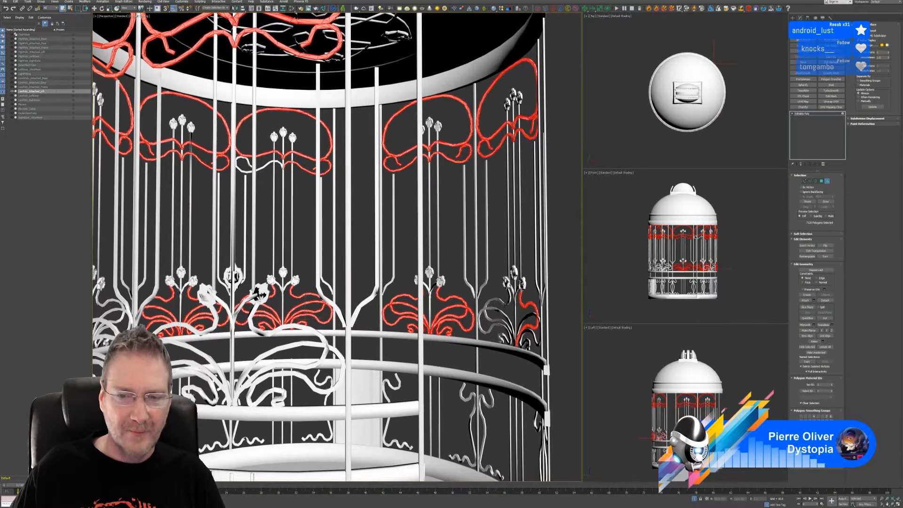
ctrl+click(494, 312)
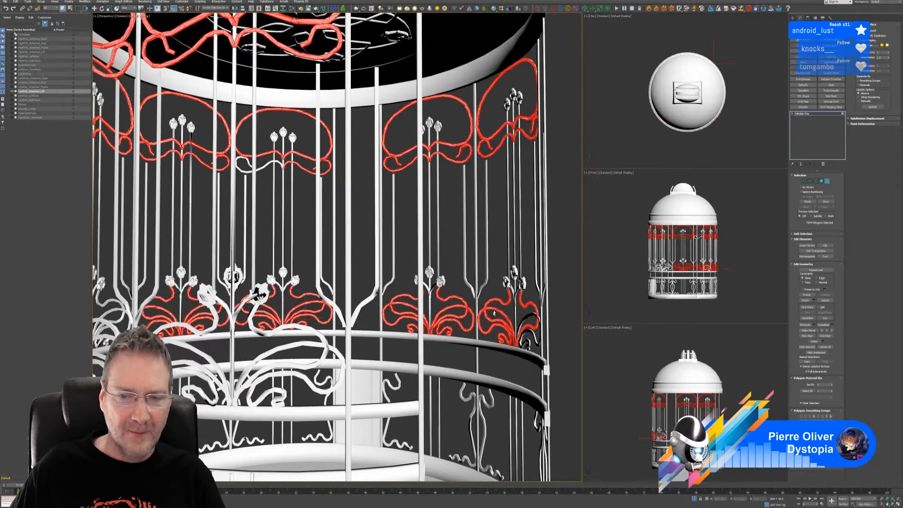
ctrl+click(522, 322)
- Add the right half of the lower flourishes in the back panel beside the left-hand opening to the selection
scroll(468, 325, down, 4)
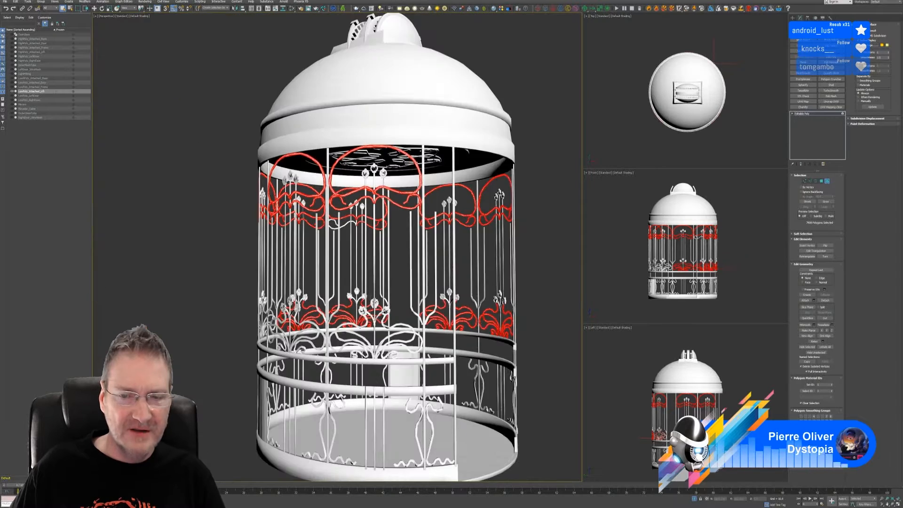
alt+middle_drag(470, 327, 438, 330)
middle_drag(345, 316, 361, 321)
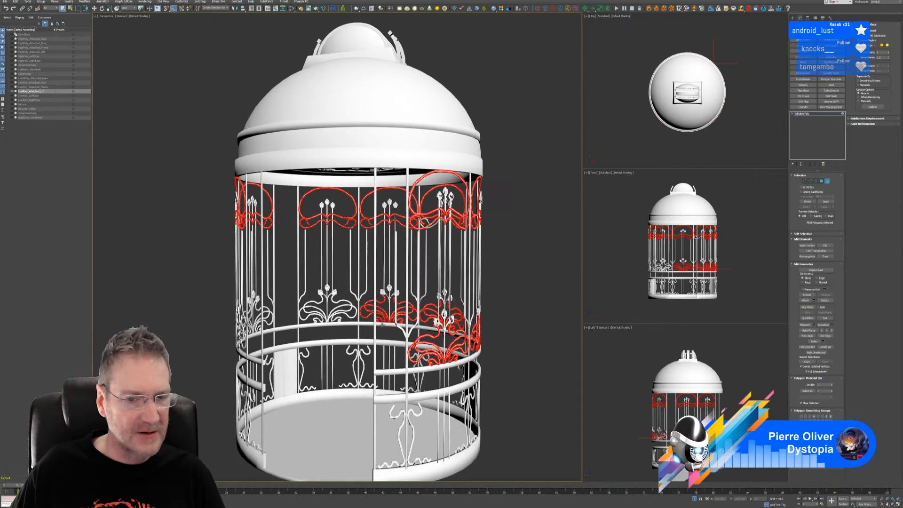
scroll(353, 320, up, 3)
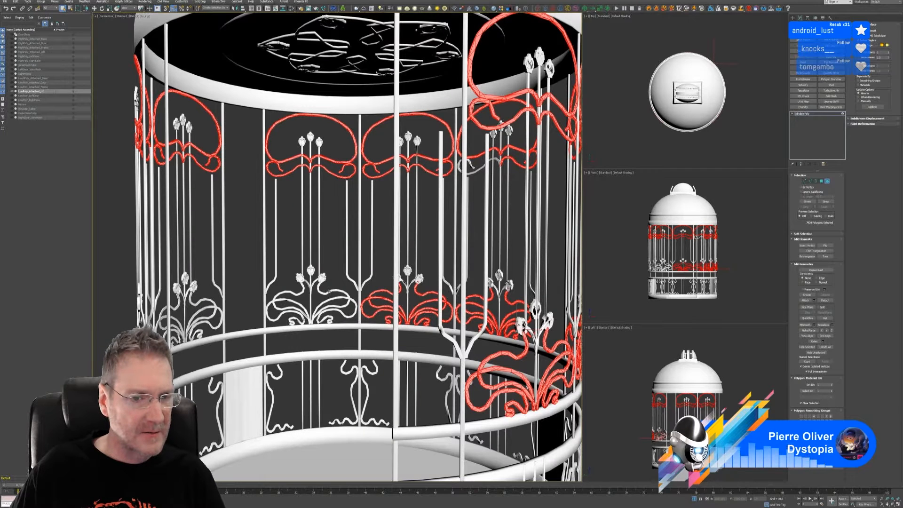
ctrl+click(338, 298)
ctrl+click(334, 310)
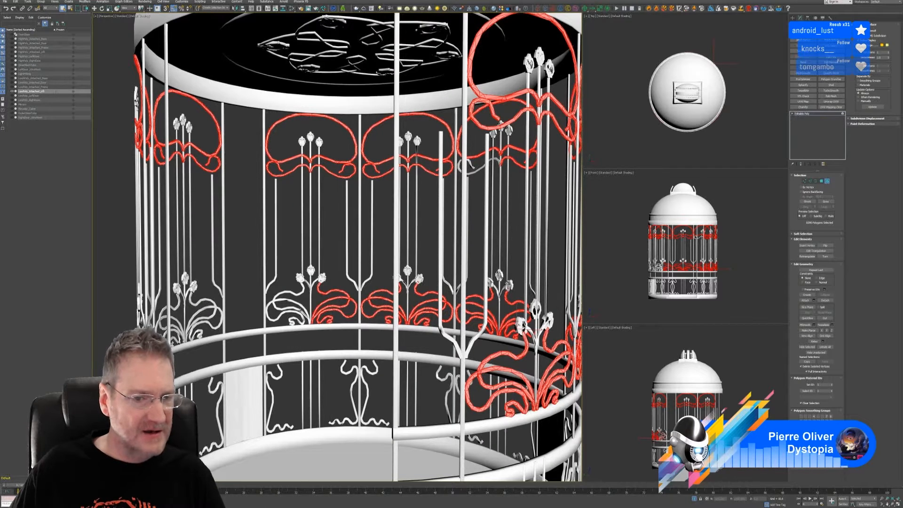
- Add the unselected curls of two adjoining fan-shaped scroll ornaments above the upper rail to the element selection
ctrl+click(296, 294)
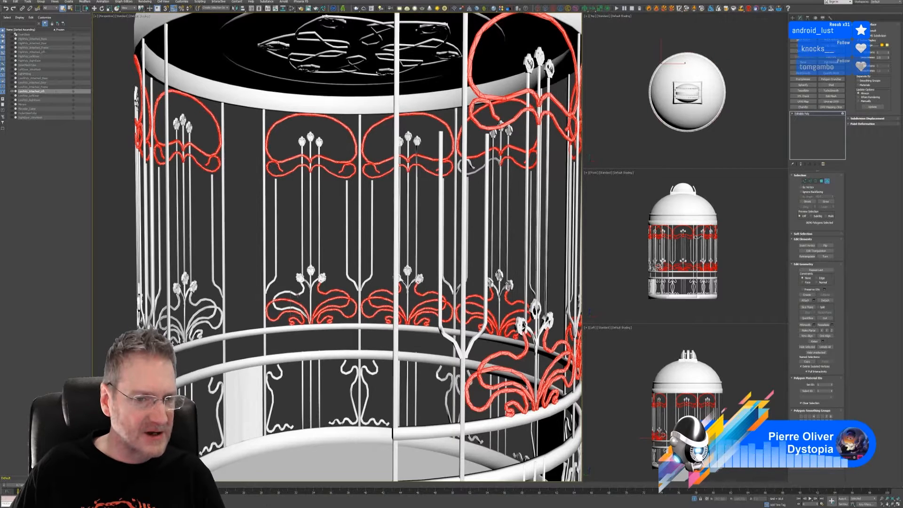
ctrl+click(298, 294)
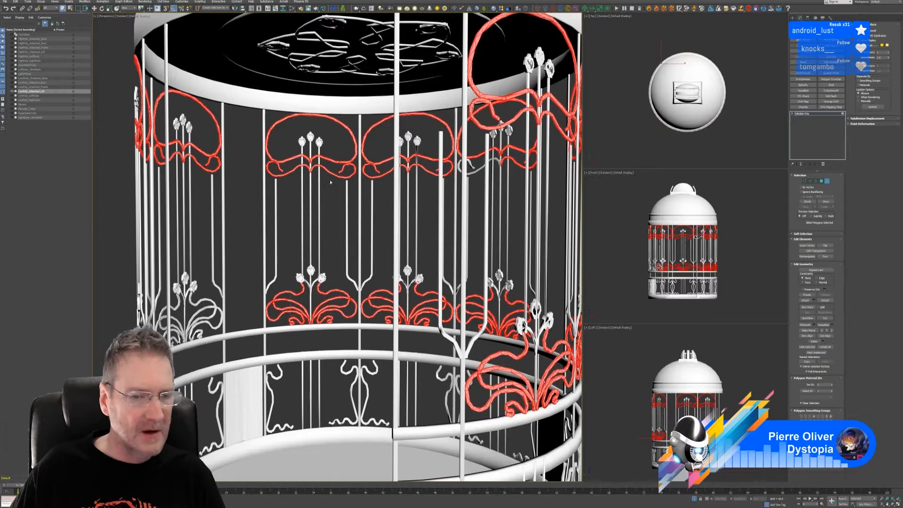
mouse_move(334, 61)
alt+middle_down()
mouse_move(285, 58)
mouse_move(325, 55)
alt+middle_up()
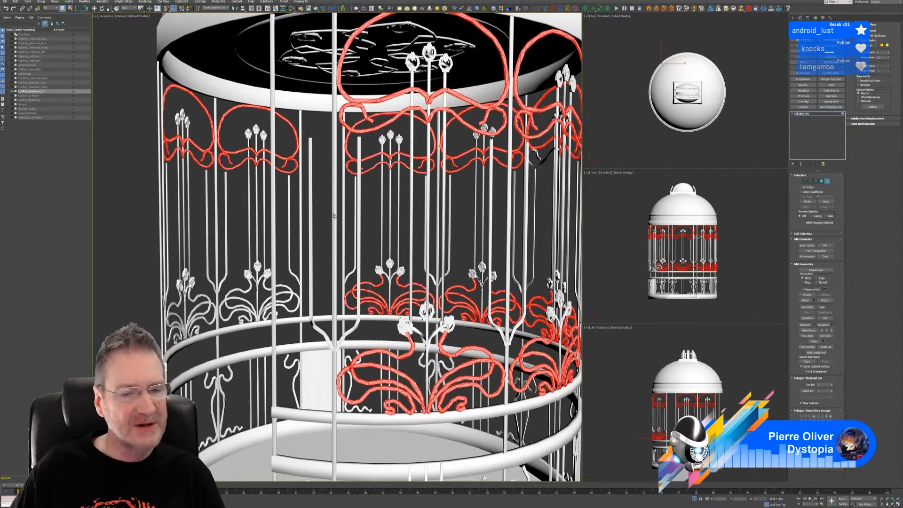
alt+middle_drag(254, 250, 283, 288)
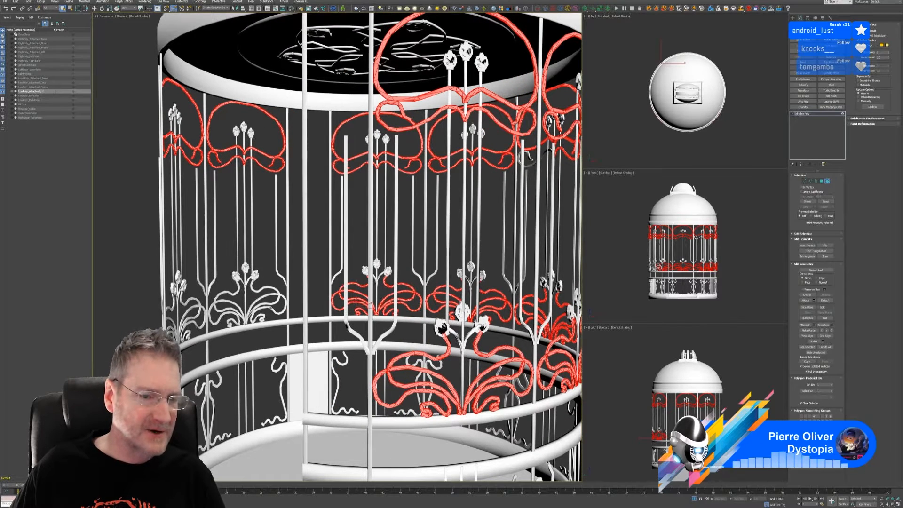
ctrl+click(265, 304)
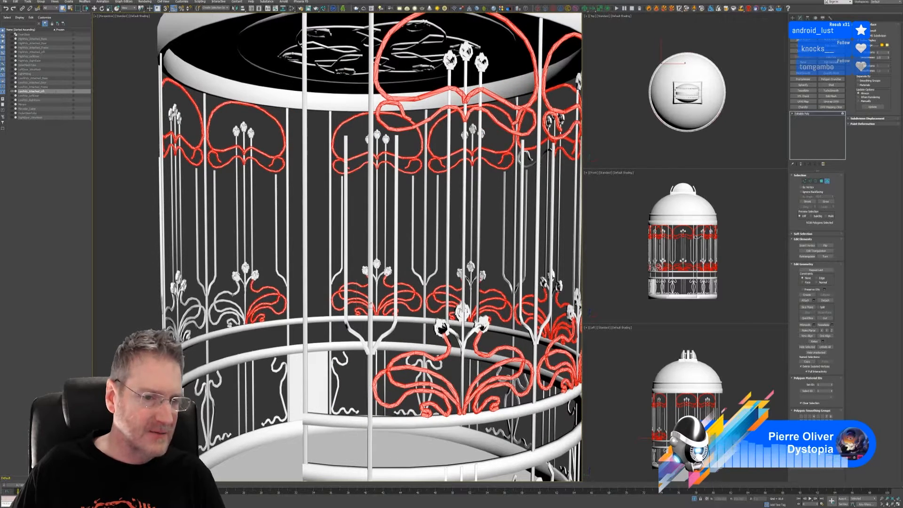
ctrl+click(229, 305)
ctrl+click(227, 301)
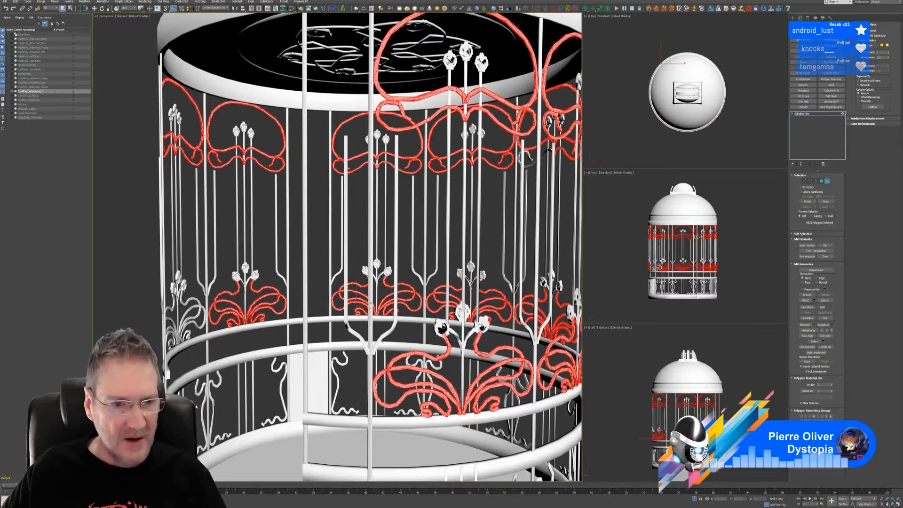
- Add the last unselected fan-shaped scroll ornament above the upper rail to the element selection, covering both of its halves
mouse_move(203, 330)
alt+middle_down()
mouse_move(239, 333)
mouse_move(194, 333)
alt+middle_up()
scroll(168, 310, up, 5)
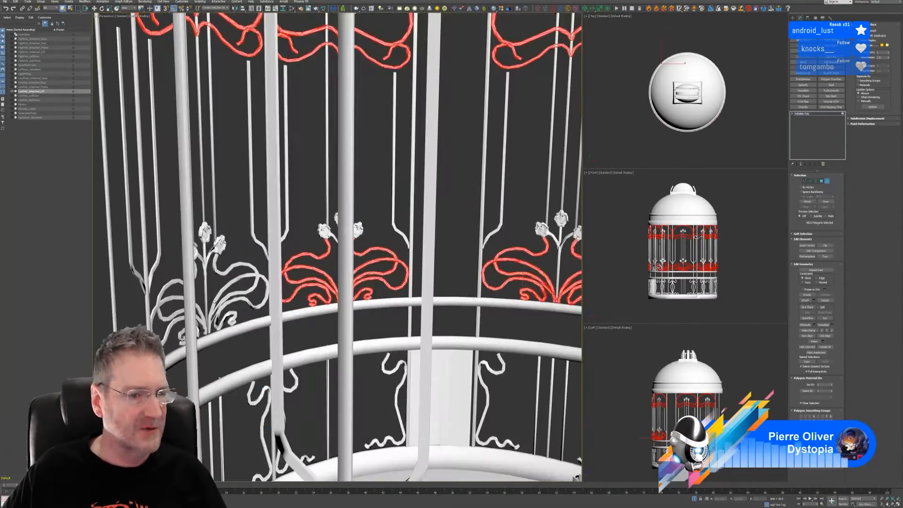
ctrl+click(251, 306)
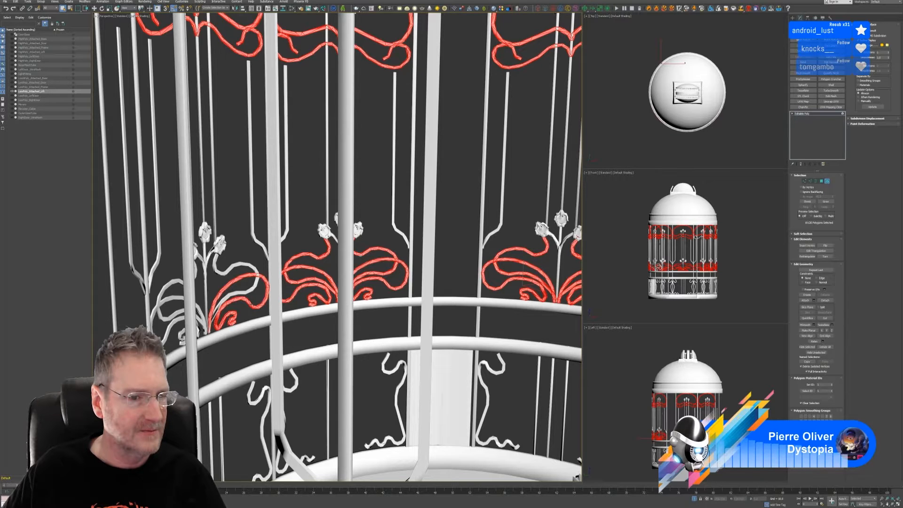
ctrl+click(247, 296)
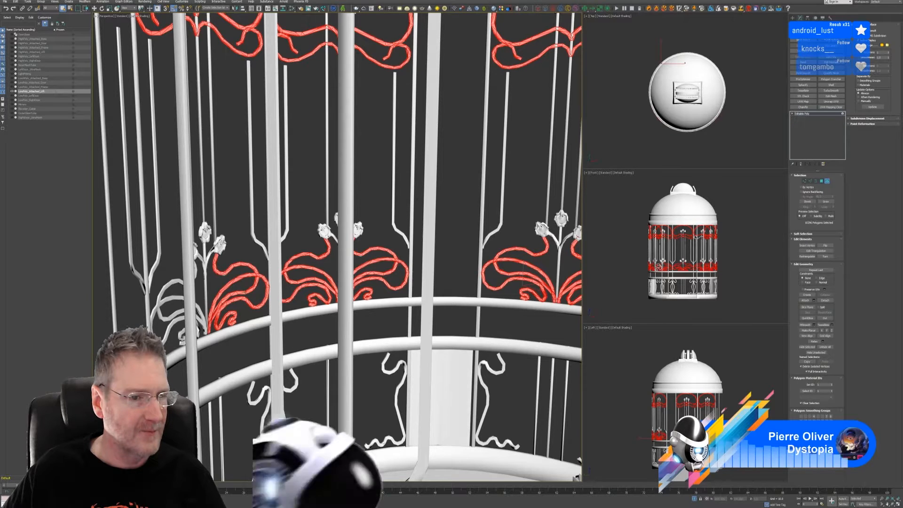
ctrl+click(168, 292)
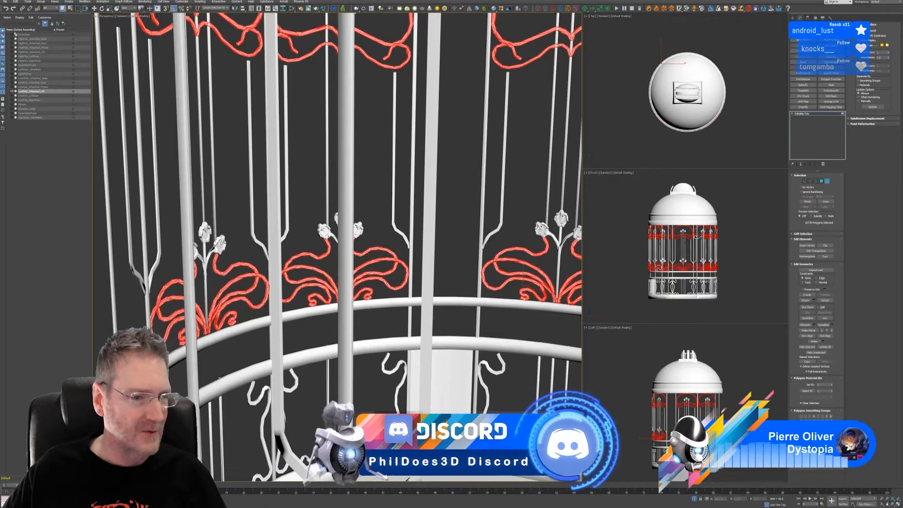
- Add the two mirrored scroll pairs and the two outer single scrolls of one section below the rails to the selection
scroll(214, 332, down, 6)
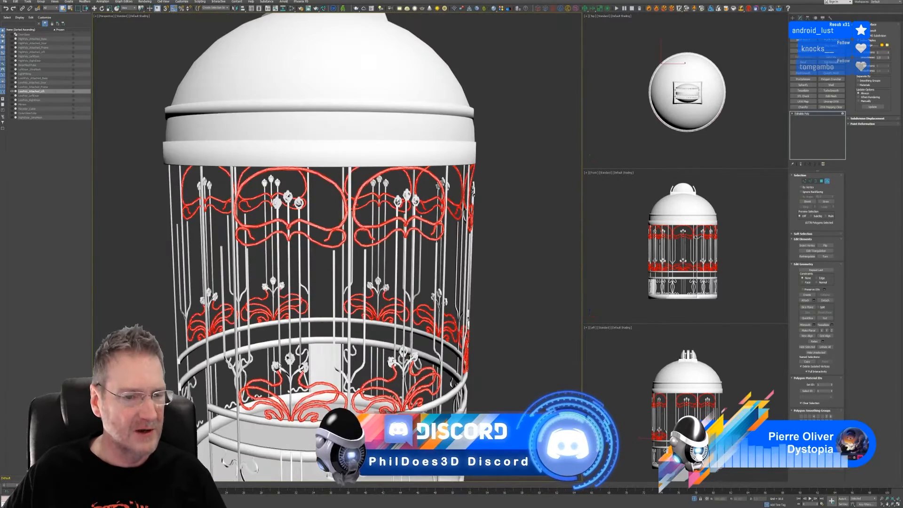
alt+middle_drag(296, 362, 282, 302)
scroll(283, 344, down, 5)
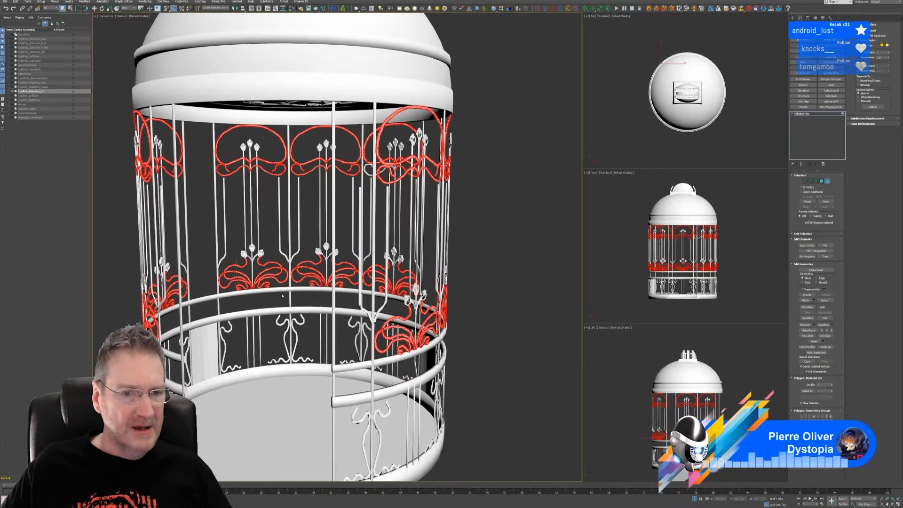
alt+middle_drag(285, 318, 288, 306)
scroll(272, 350, up, 4)
scroll(272, 350, up, 3)
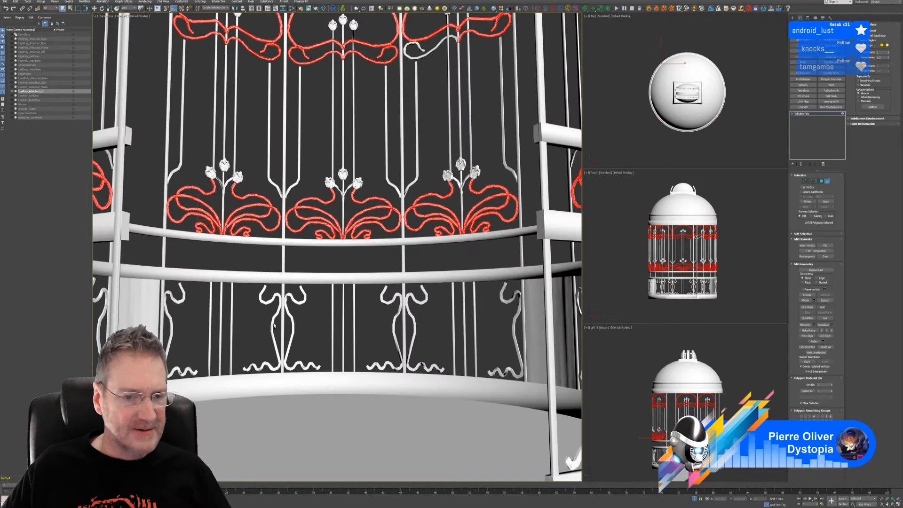
ctrl+click(274, 325)
ctrl+click(290, 318)
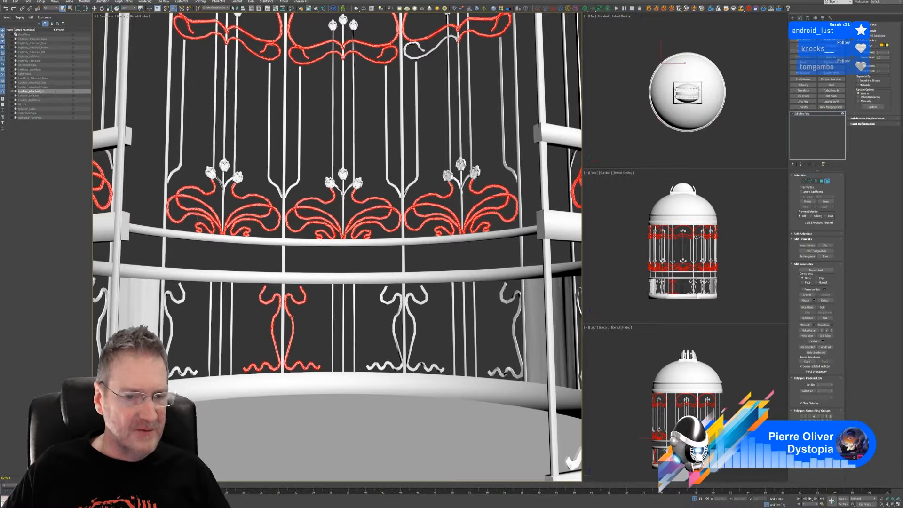
ctrl+click(406, 302)
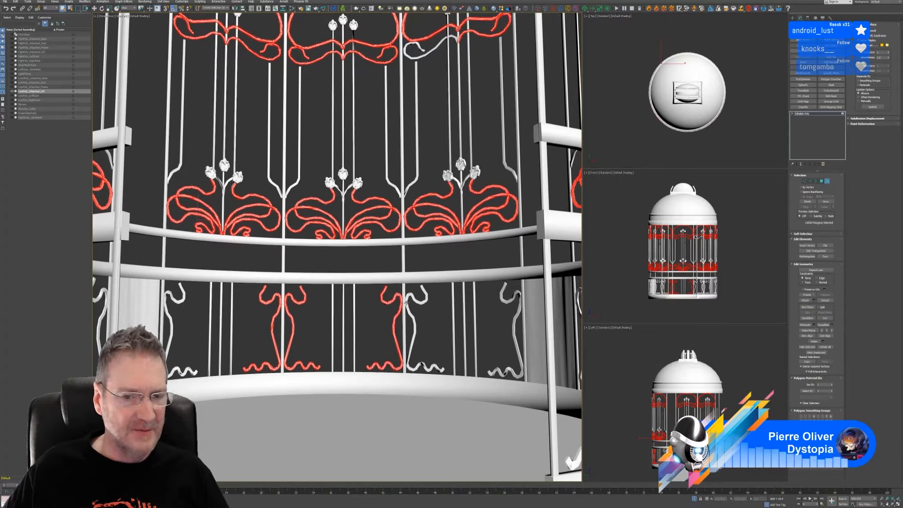
ctrl+click(412, 295)
ctrl+click(509, 308)
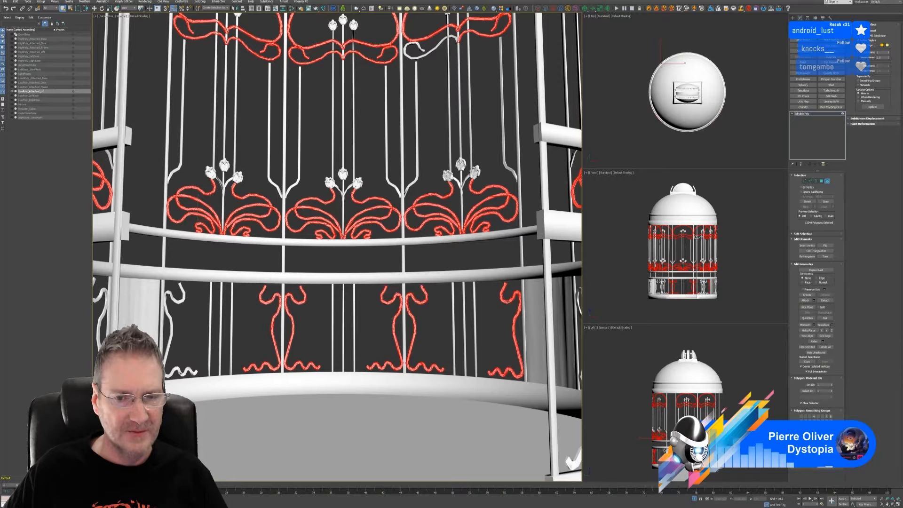
ctrl+click(183, 299)
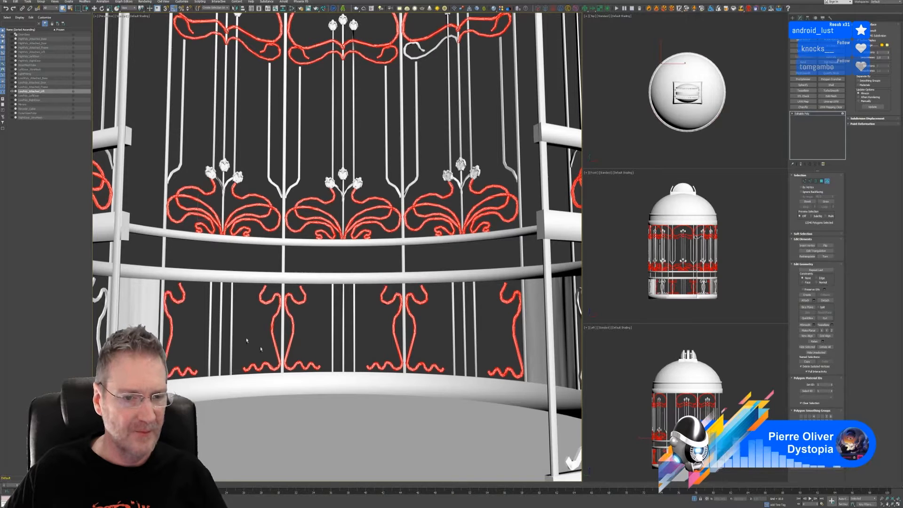
- Add the single scroll beside the solid post and the adjoining mirrored scroll pair below the rails to the selection
scroll(254, 344, down, 5)
alt+middle_drag(294, 346, 253, 352)
scroll(252, 353, up, 8)
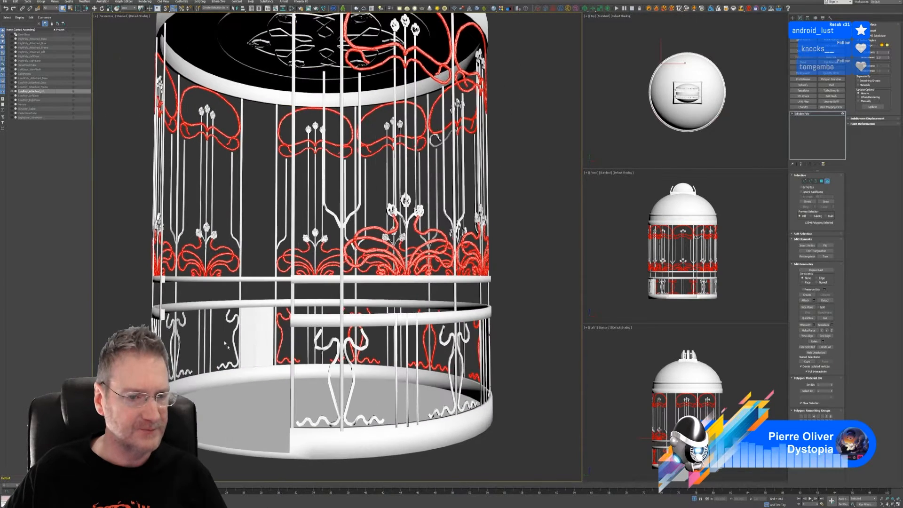
ctrl+click(232, 310)
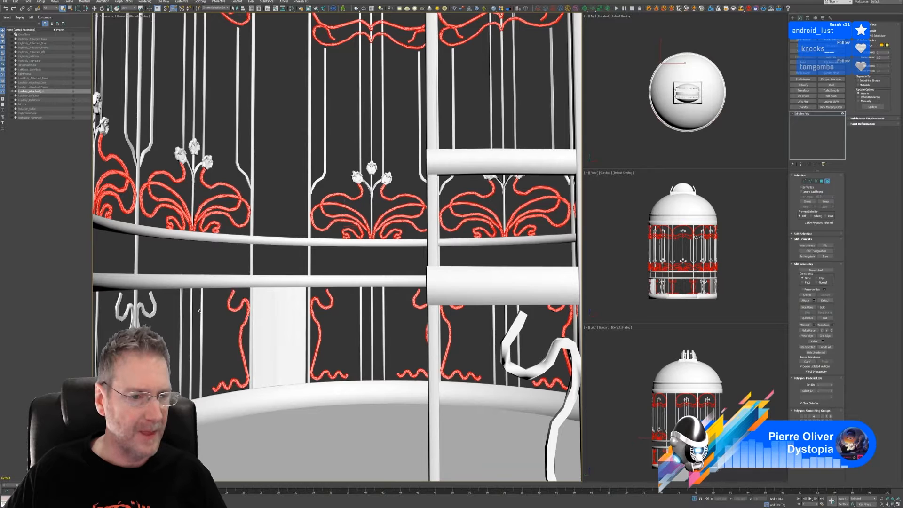
ctrl+click(150, 312)
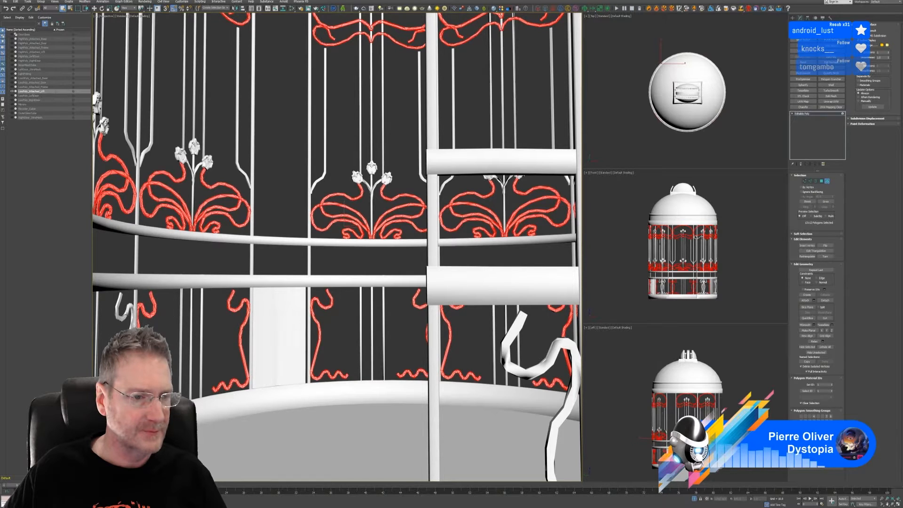
ctrl+click(126, 314)
- Add both halves of the mirrored scroll pair on the near side of the cage, below the rails, to the selection
scroll(150, 336, down, 4)
alt+middle_drag(141, 374, 271, 389)
ctrl+click(338, 360)
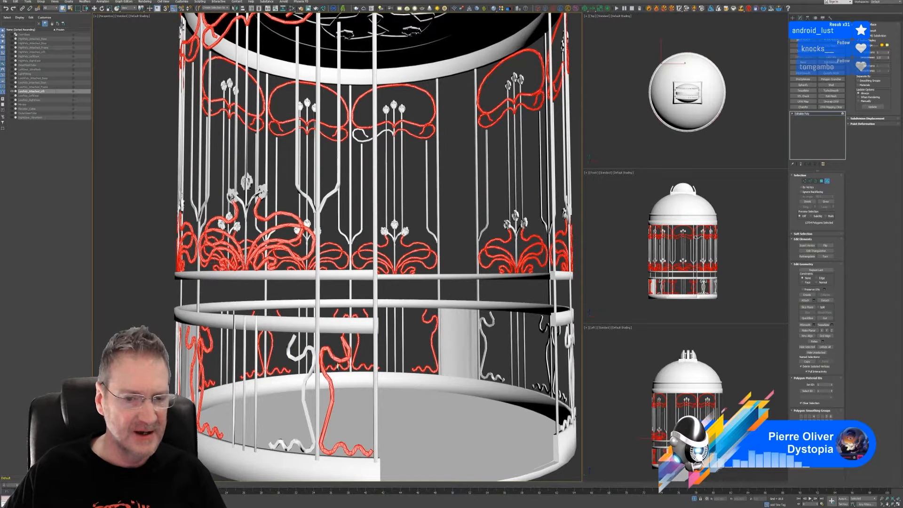
ctrl+click(310, 372)
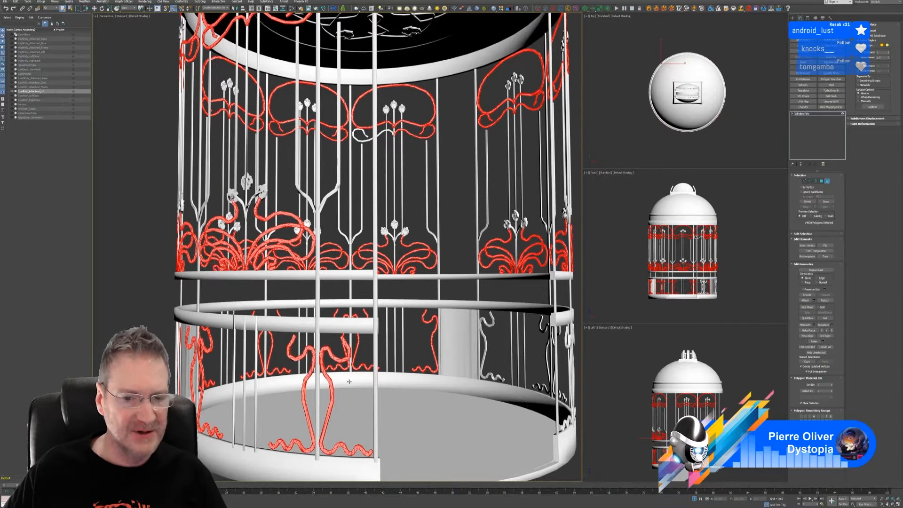
- Extend the selection to the single scroll on the solid post's other side and the mirrored scroll pair next to it
scroll(318, 380, down, 6)
scroll(372, 360, up, 5)
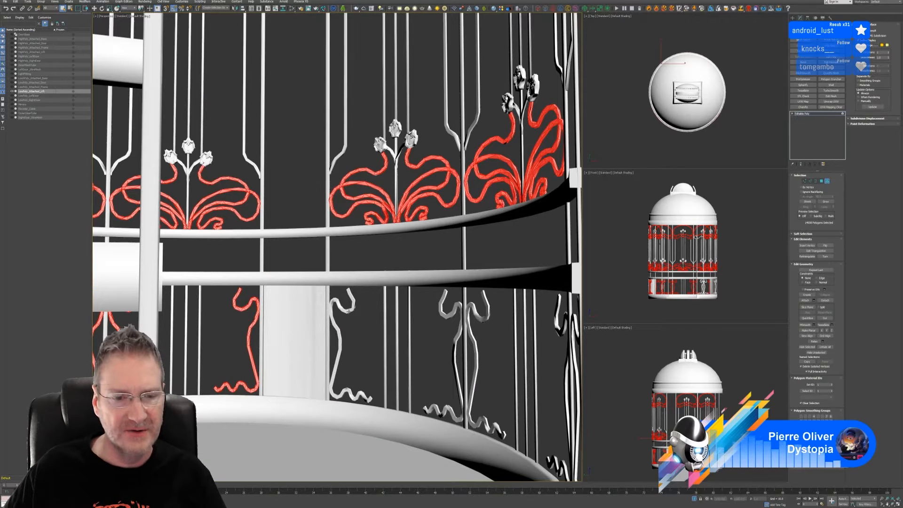
ctrl+click(349, 310)
ctrl+click(455, 313)
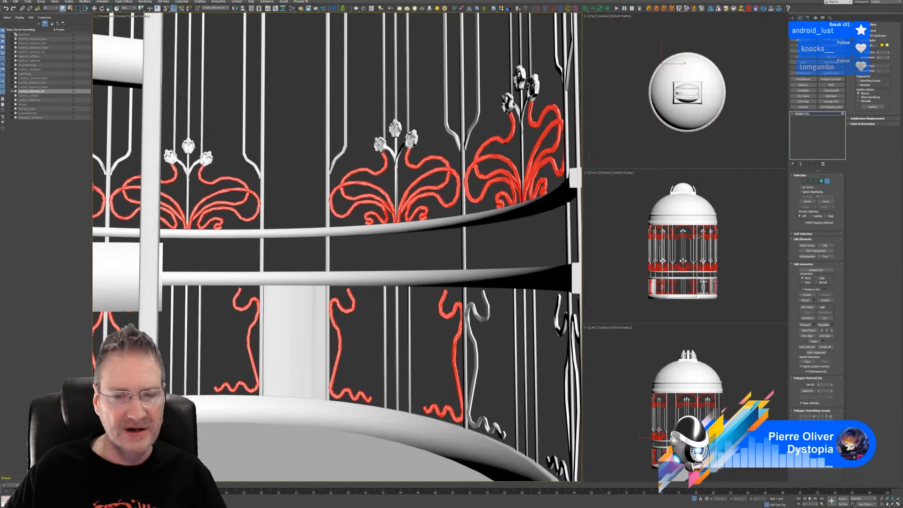
ctrl+click(475, 350)
- Add the remaining unselected lower scrollwork next to the door opening's edge to the element selection
scroll(455, 362, down, 3)
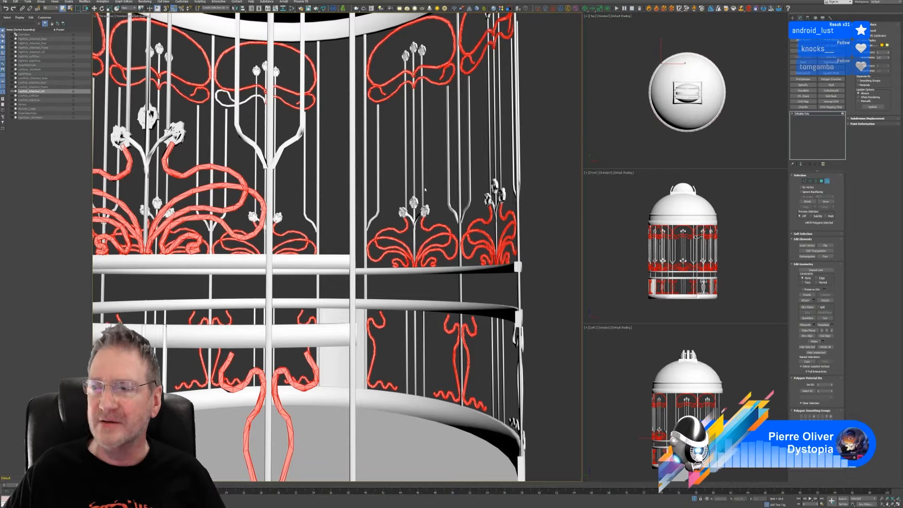
scroll(380, 166, down, 5)
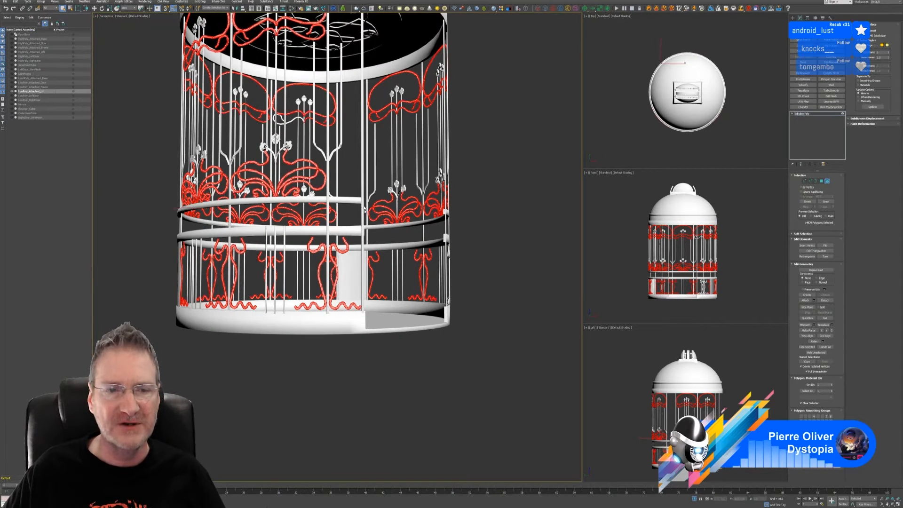
middle_drag(467, 193, 480, 215)
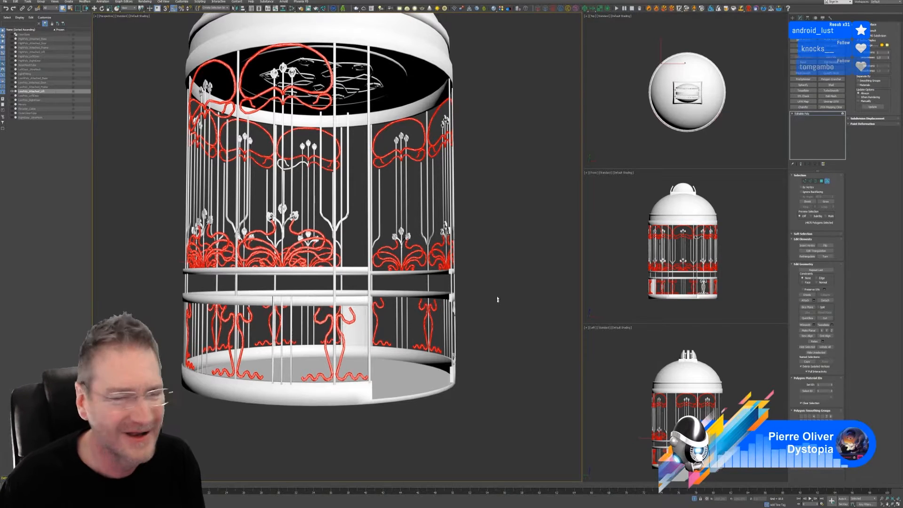
alt+middle_drag(494, 292, 506, 298)
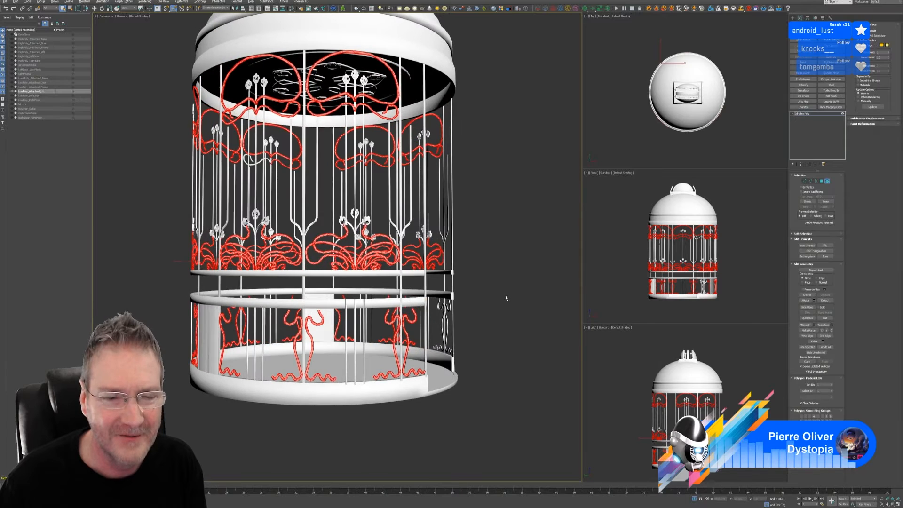
scroll(484, 325, up, 4)
scroll(417, 309, up, 2)
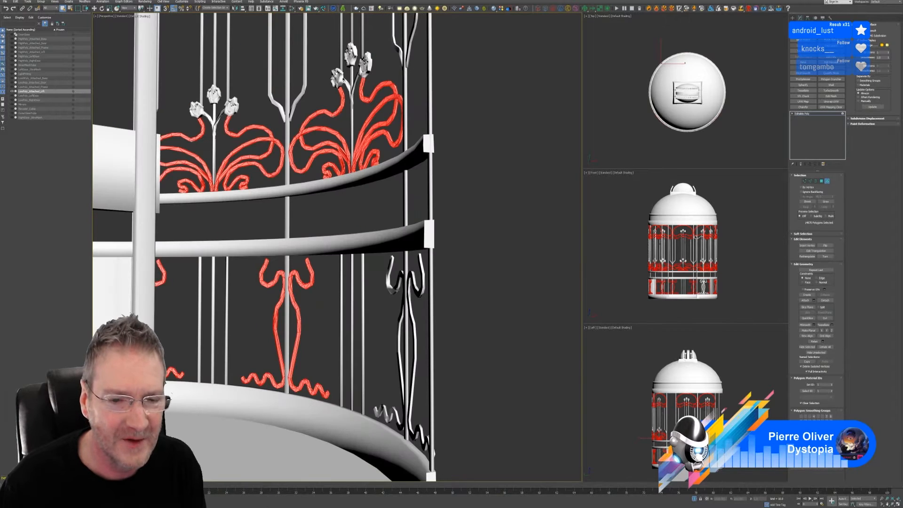
ctrl+click(417, 293)
scroll(412, 316, down, 6)
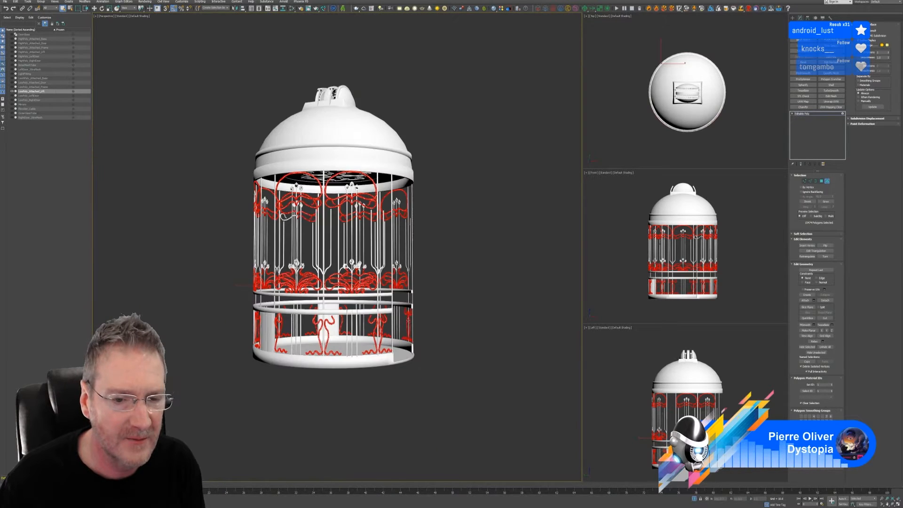
- Add the one unselected curl in the upper ring of scroll ornaments beneath the dome to the selection
alt+middle_drag(439, 325, 411, 325)
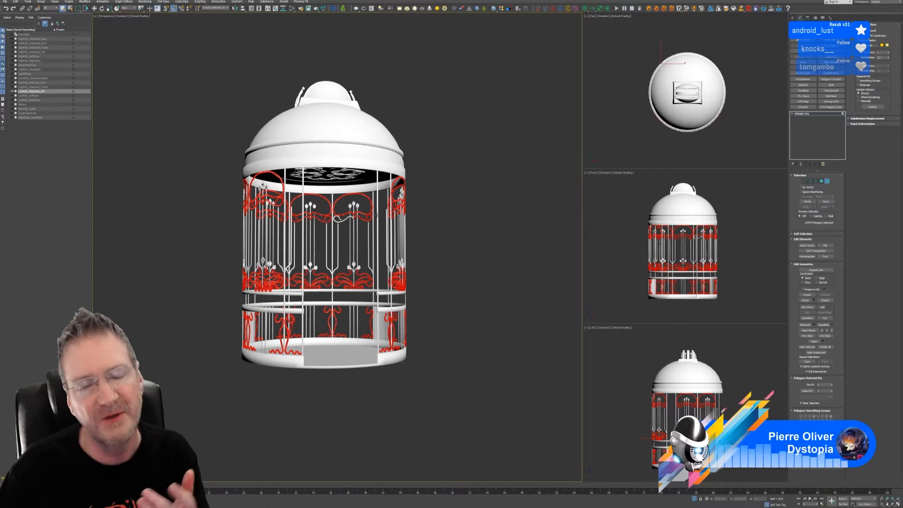
scroll(306, 245, up, 3)
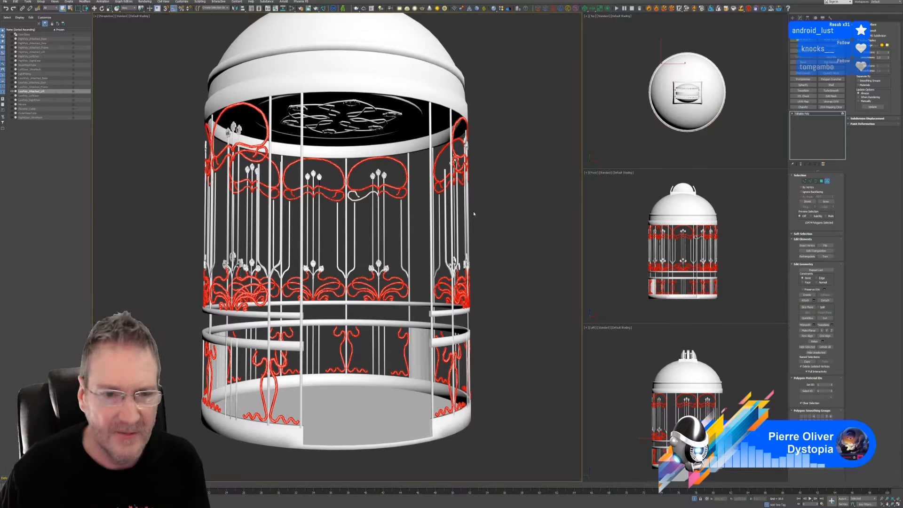
scroll(404, 202, up, 3)
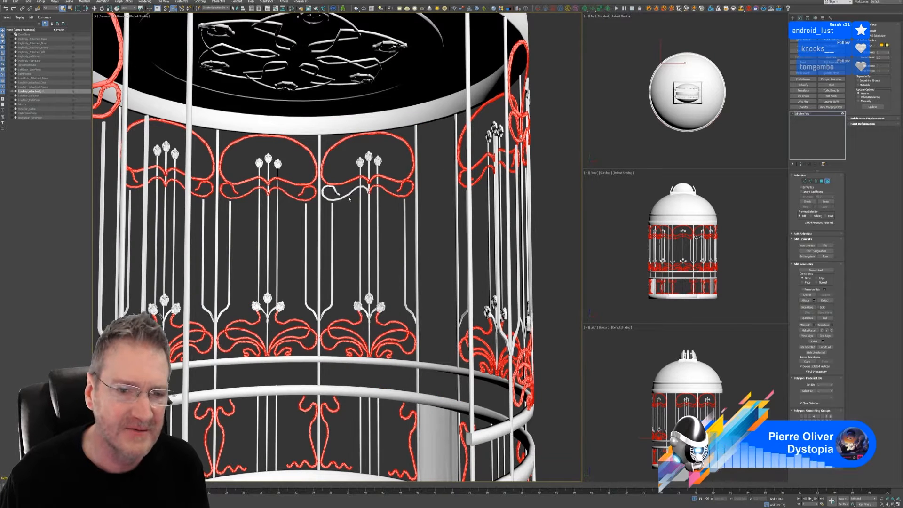
ctrl+click(348, 194)
scroll(395, 224, down, 3)
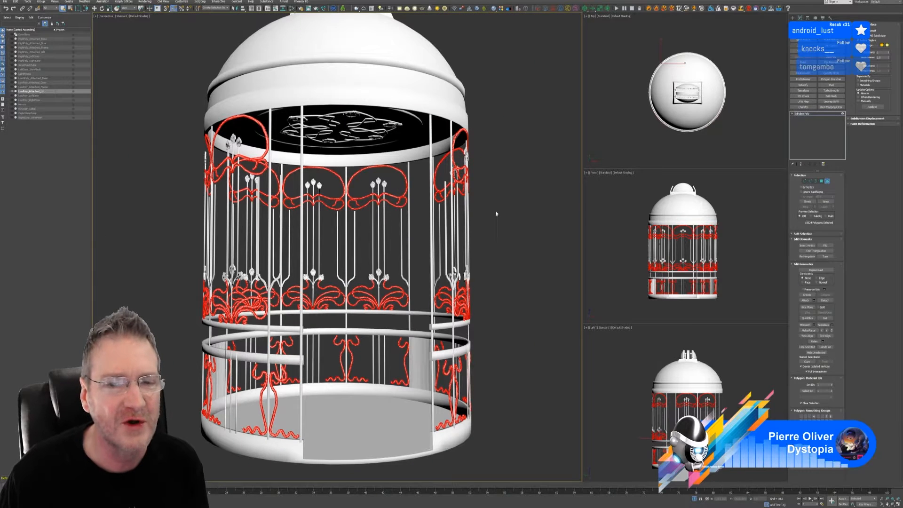
scroll(495, 214, up, 1)
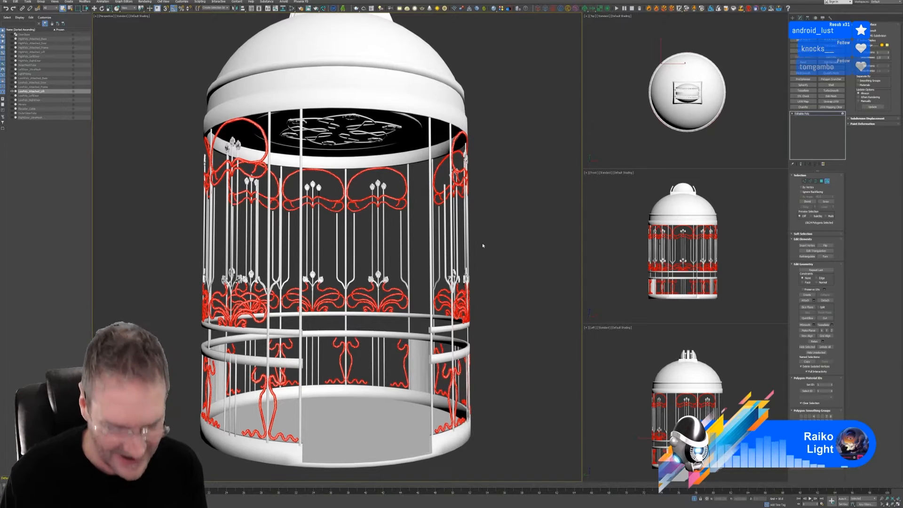
- Assign a cyan vertex color to the selected scrollwork elements of the cage
mouse_move(490, 238)
alt+middle_down()
mouse_move(443, 244)
mouse_move(484, 238)
alt+middle_up()
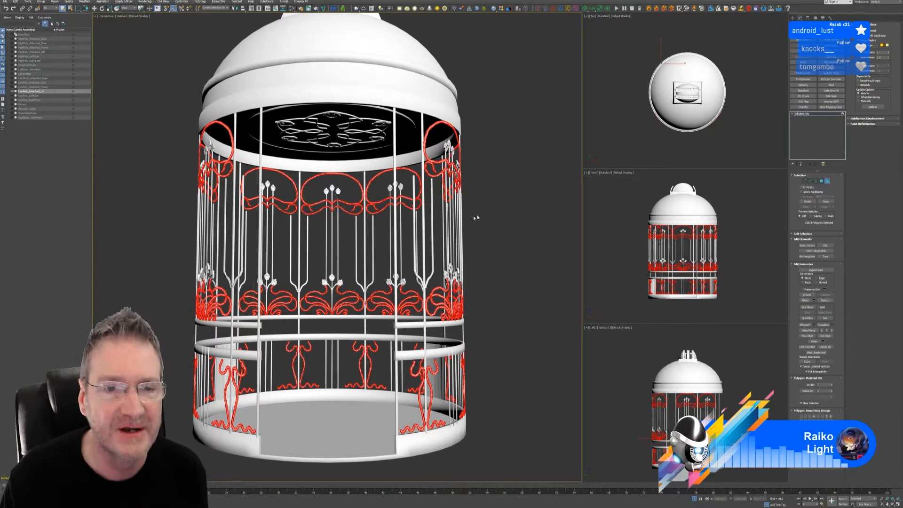
mouse_move(485, 214)
alt+middle_down()
mouse_move(474, 212)
mouse_move(520, 213)
mouse_move(483, 215)
mouse_move(510, 209)
mouse_move(501, 215)
alt+middle_up()
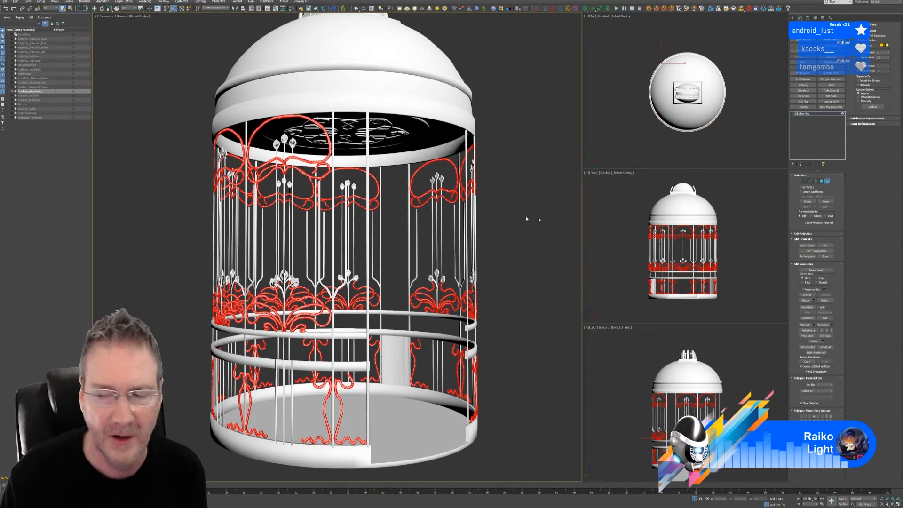
click(826, 455)
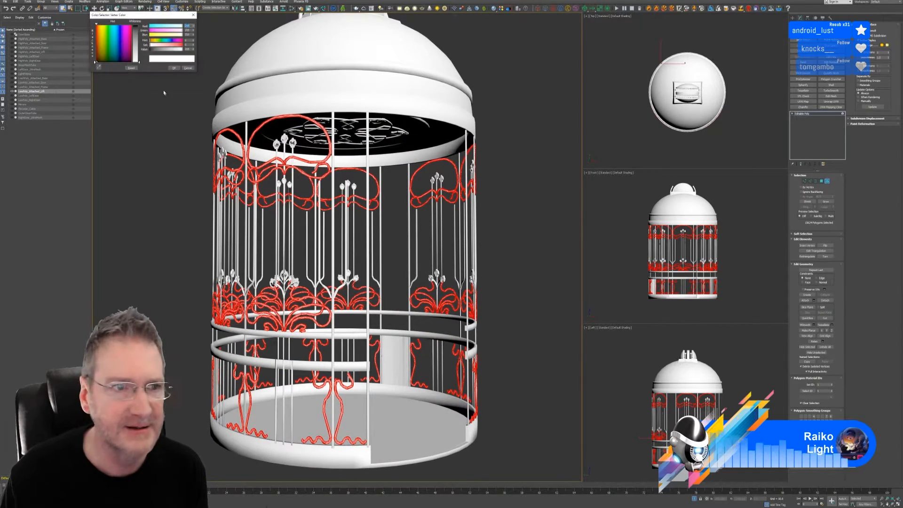
click(115, 57)
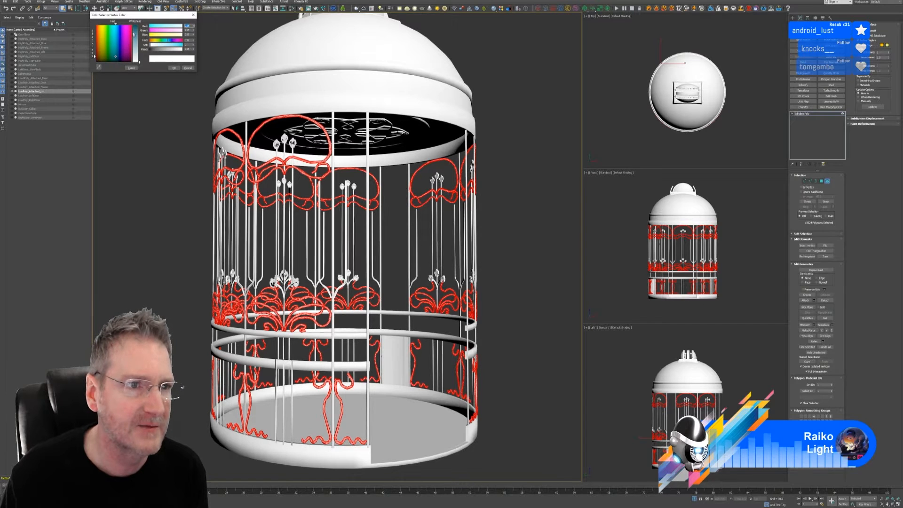
drag(137, 61, 137, 23)
click(173, 69)
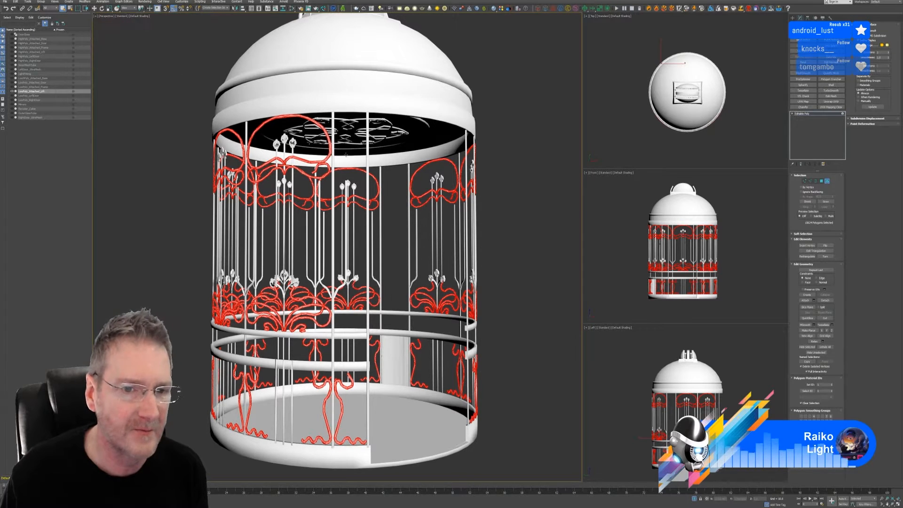
- Start a new element selection with the slim triple rods of three adjacent panels, both above and below the rails
alt+middle_drag(503, 282, 497, 288)
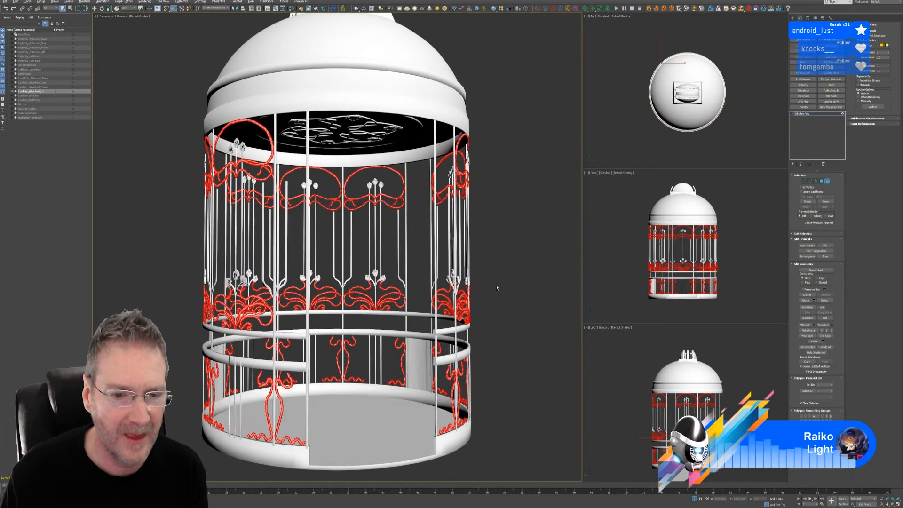
click(368, 236)
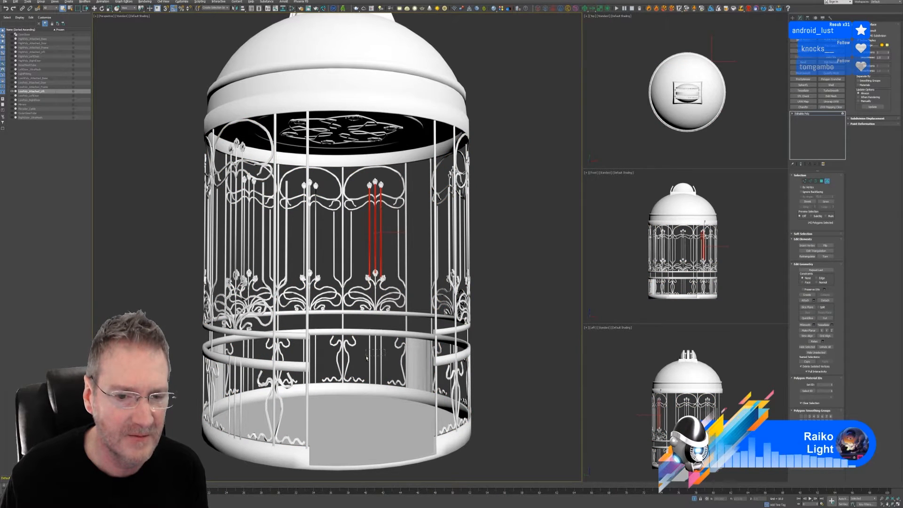
ctrl+drag(366, 357, 366, 357)
alt+middle_drag(375, 244, 338, 244)
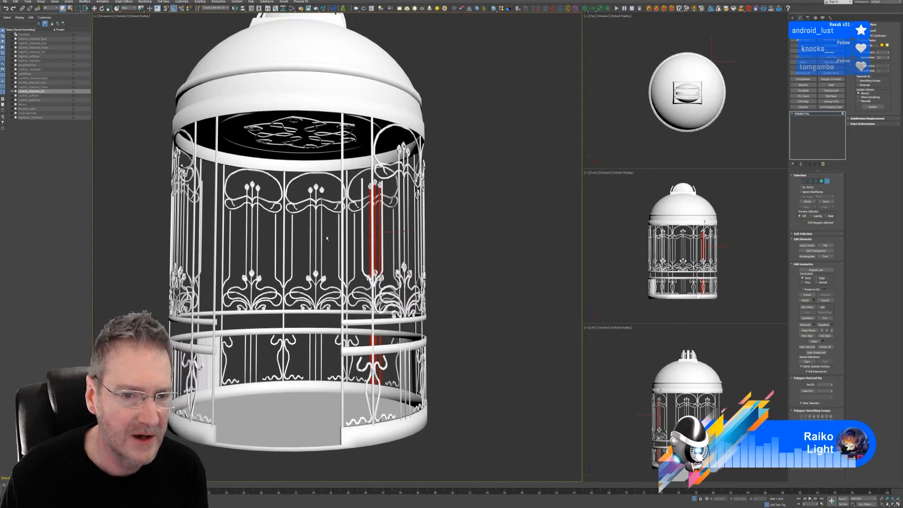
ctrl+drag(307, 243, 308, 243)
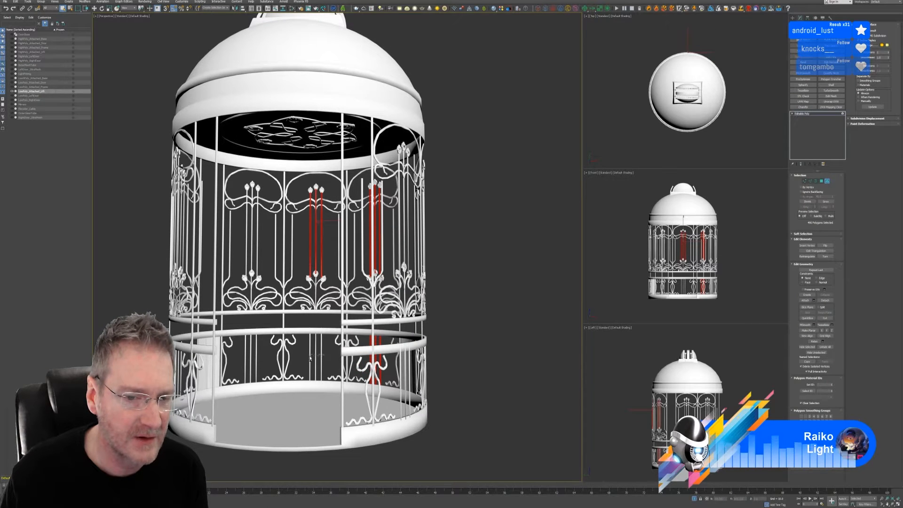
ctrl+drag(310, 358, 311, 359)
ctrl+drag(247, 241, 248, 242)
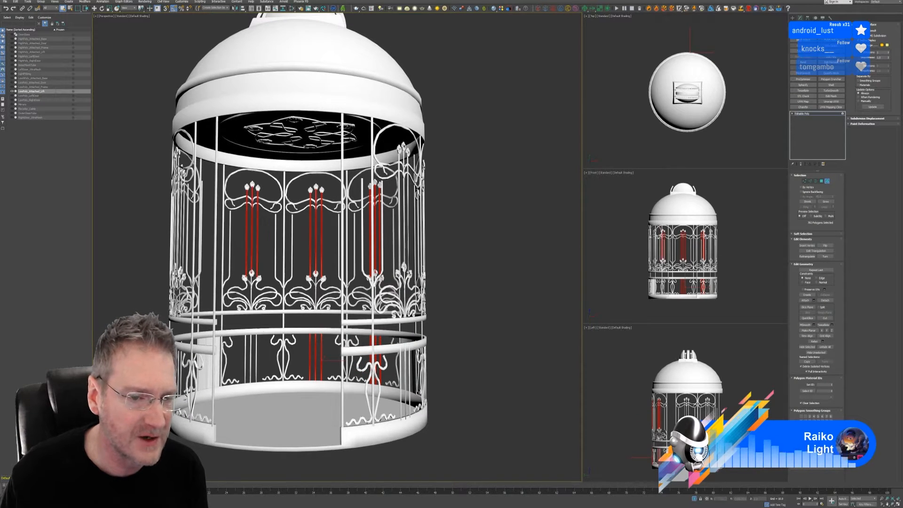
ctrl+drag(248, 358, 241, 366)
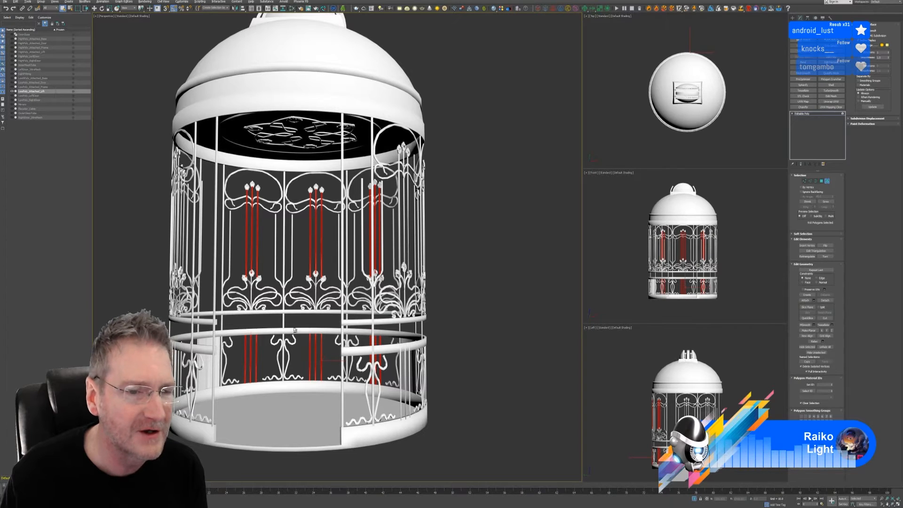
- Add the slim triple rods of the next two panels around the cage to the element selection
alt+middle_drag(293, 330, 173, 252)
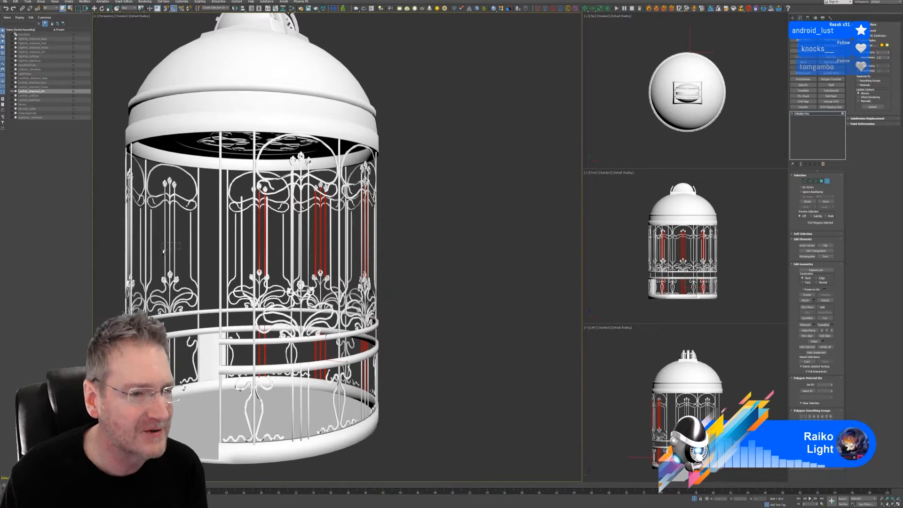
ctrl+drag(163, 252, 164, 252)
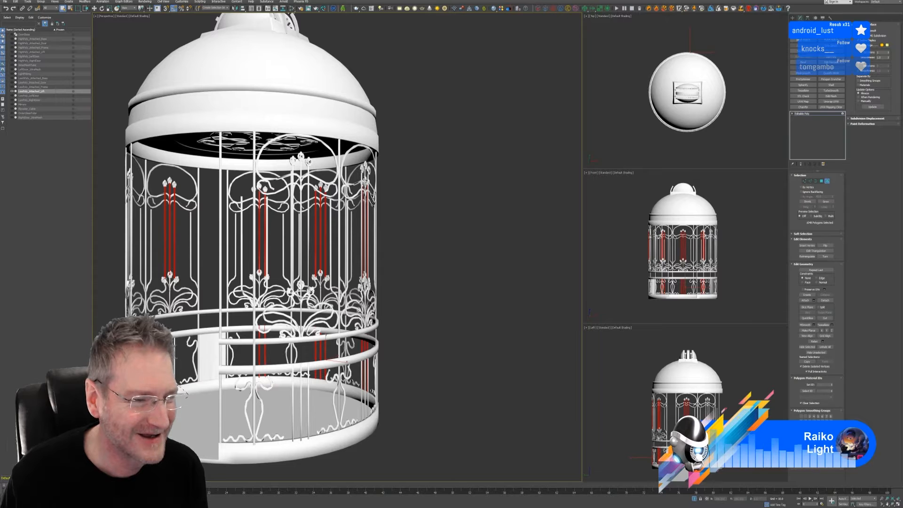
alt+middle_drag(238, 337, 219, 335)
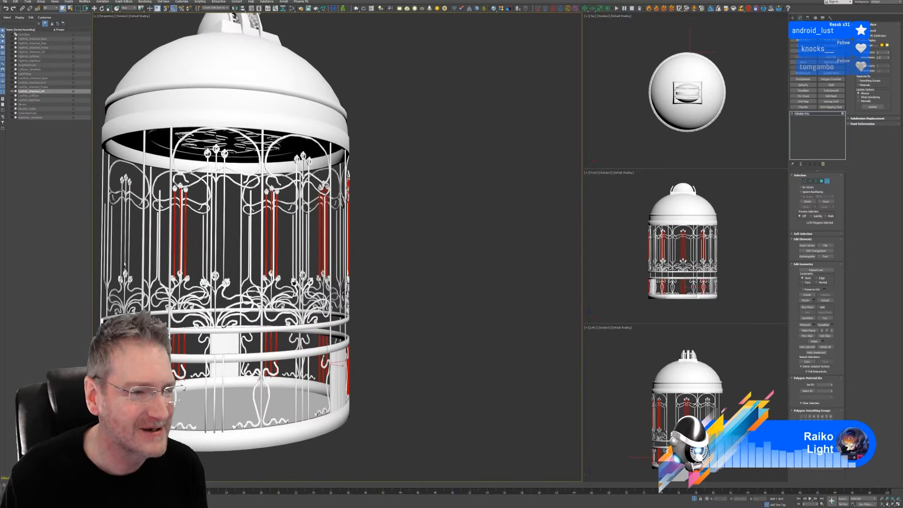
ctrl+drag(122, 243, 124, 267)
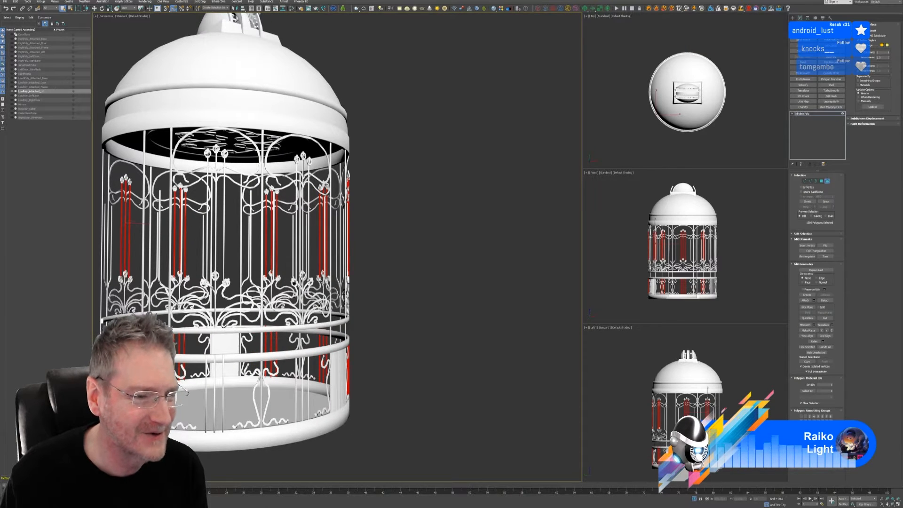
- Extend the selection with the upper and lower triple rods of the panel on the door opening's other side
scroll(146, 355, down, 3)
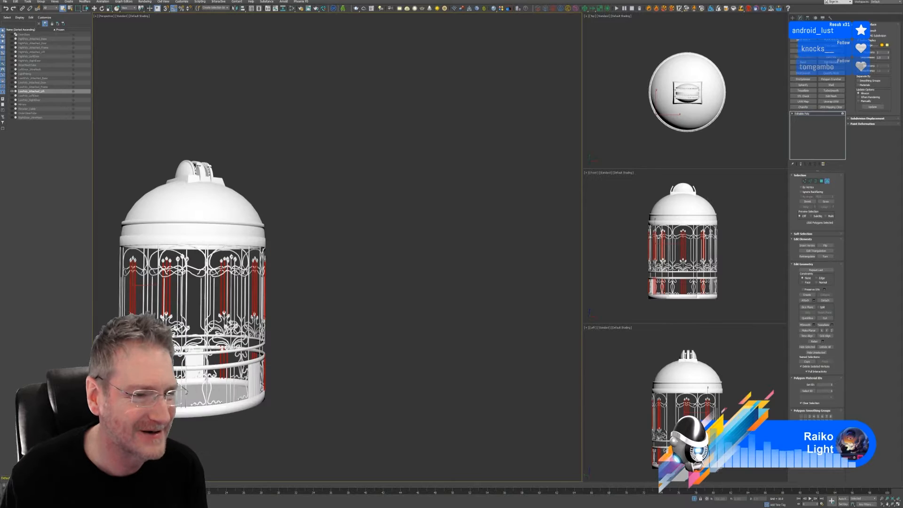
alt+middle_drag(145, 355, 306, 316)
scroll(306, 317, up, 3)
scroll(306, 317, up, 4)
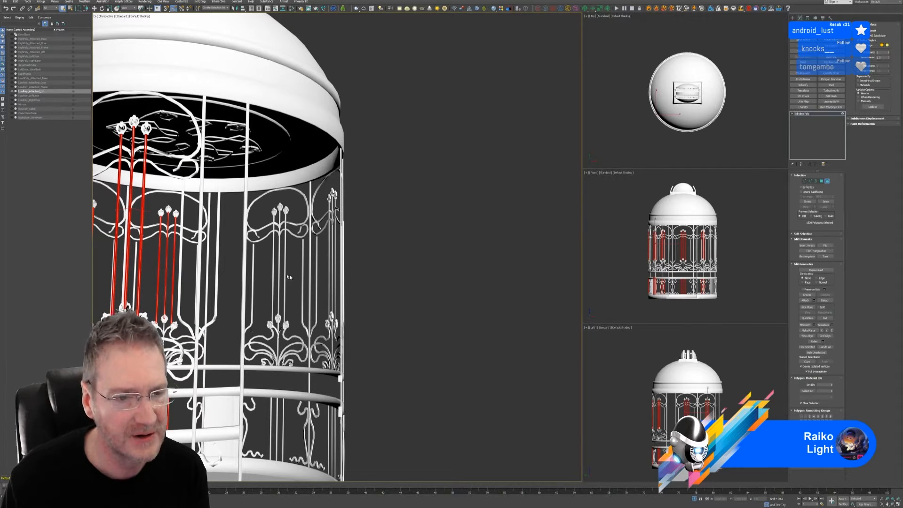
ctrl+click(271, 276)
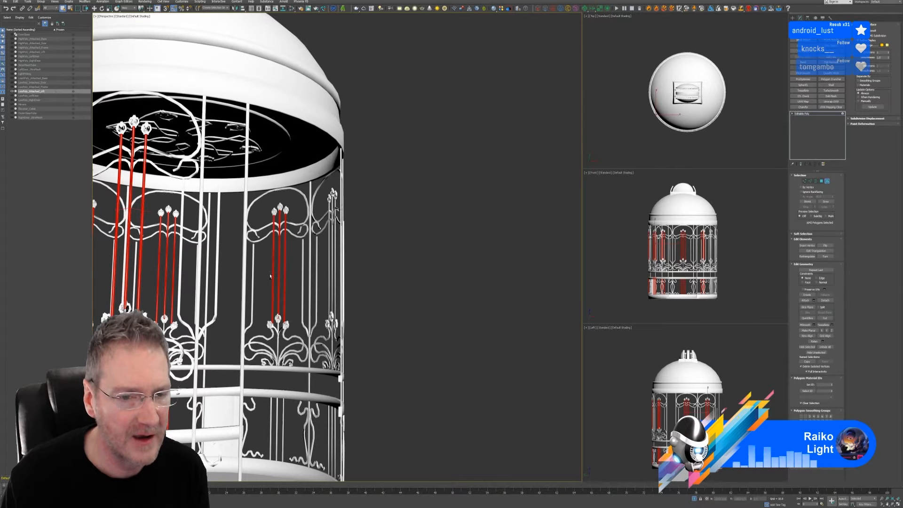
ctrl+click(268, 421)
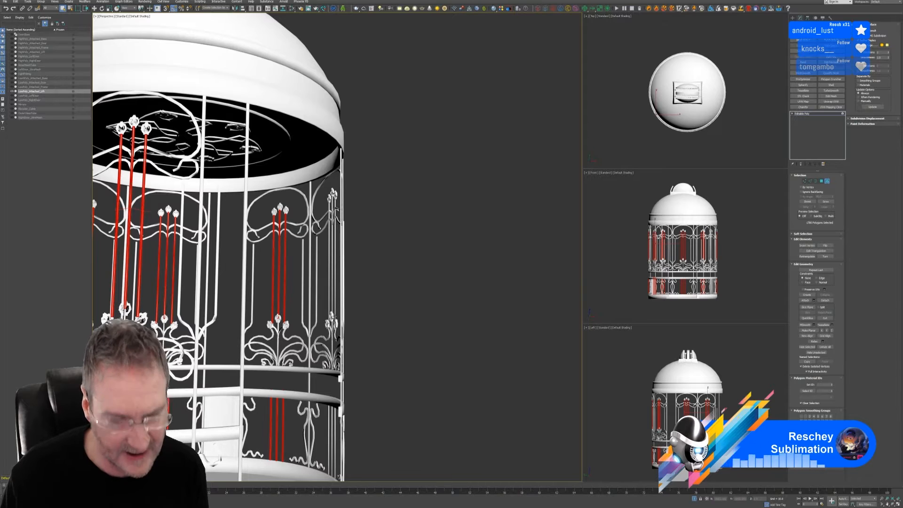
- Add the upper and lower triple rods of the last unselected panel to the selection
alt+middle_drag(319, 291, 342, 302)
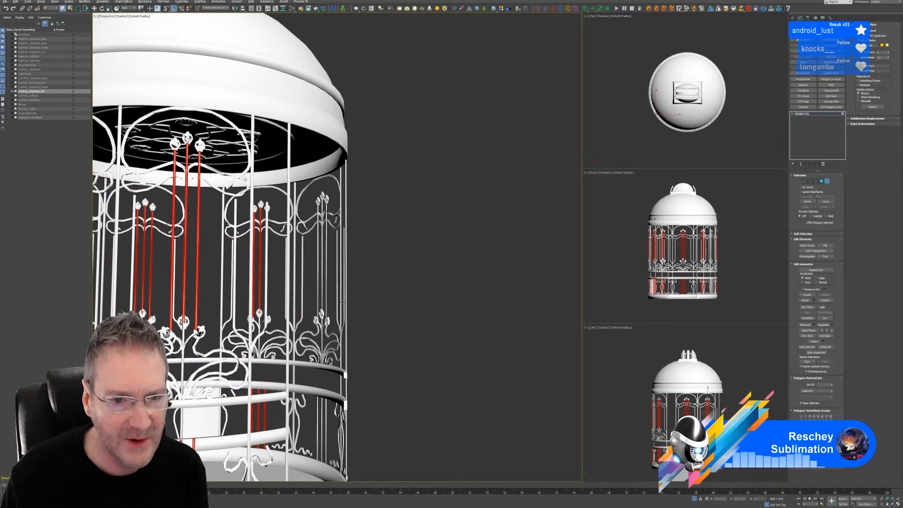
scroll(323, 273, up, 3)
ctrl+drag(311, 265, 311, 266)
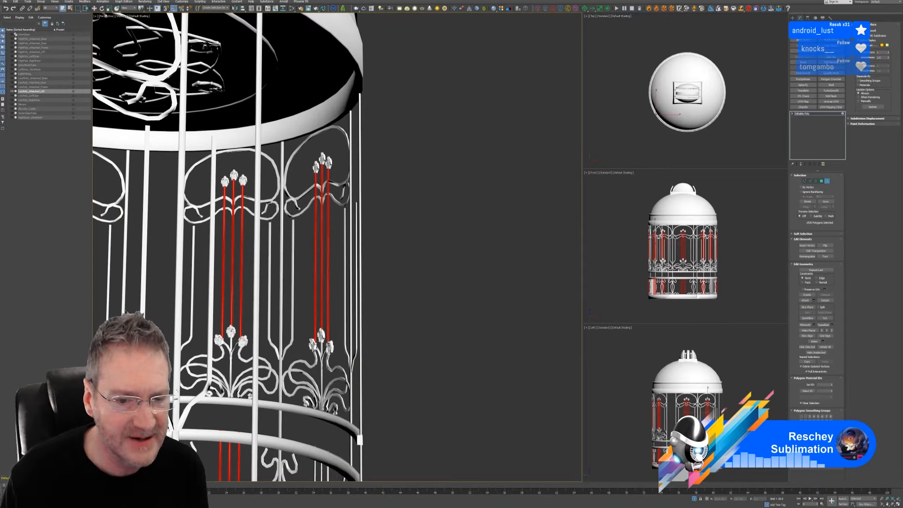
middle_drag(380, 318, 372, 226)
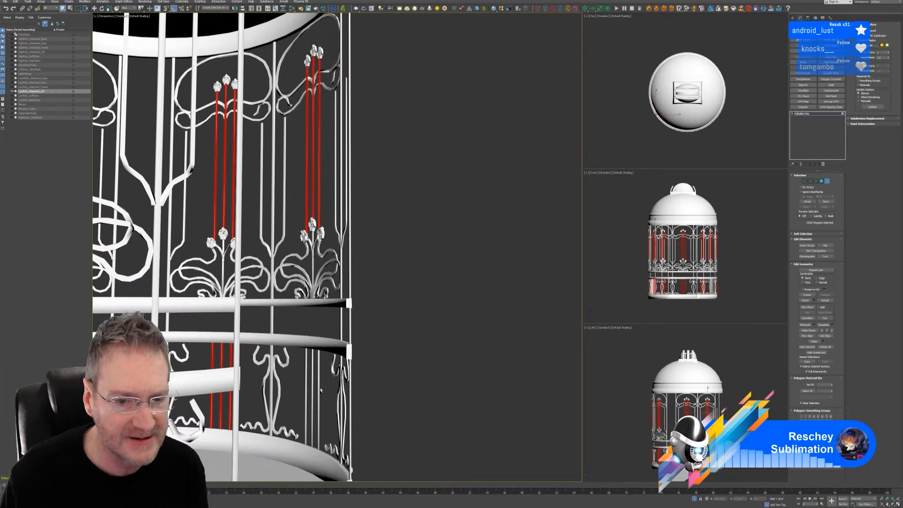
ctrl+drag(302, 393, 302, 392)
- Assign a dark purple vertex color to the selected triple rods
scroll(313, 379, down, 3)
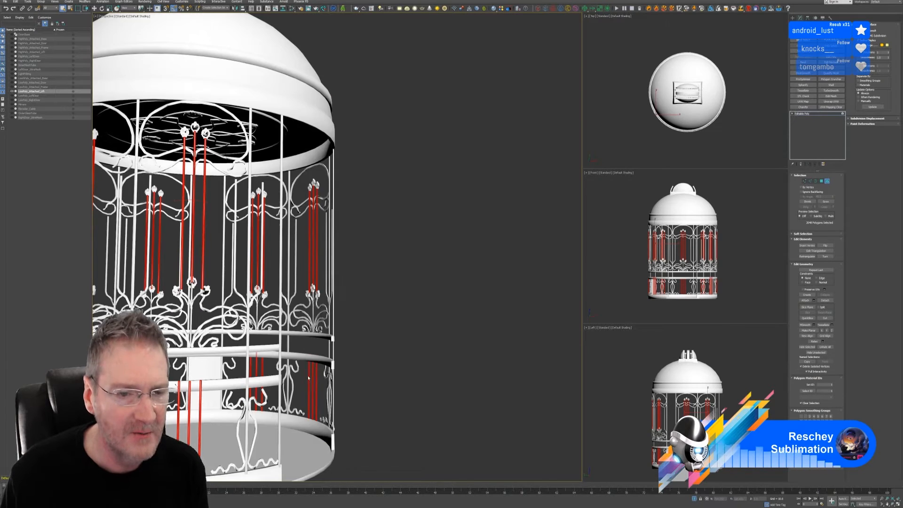
scroll(308, 376, down, 3)
middle_drag(363, 303, 388, 277)
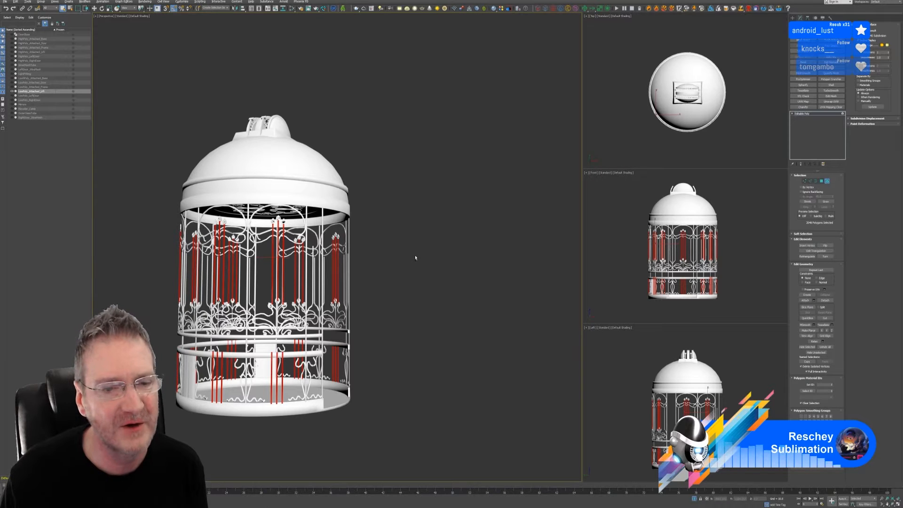
alt+middle_drag(416, 257, 392, 254)
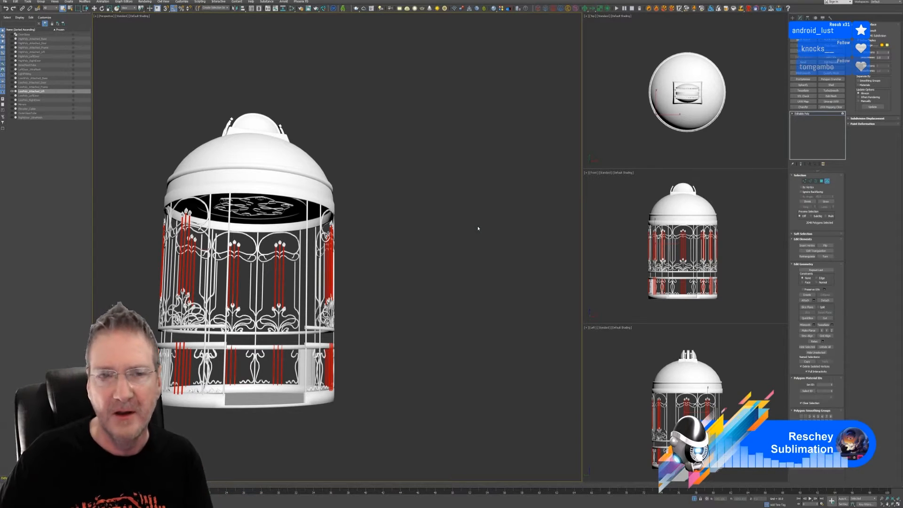
alt+middle_drag(457, 233, 472, 318)
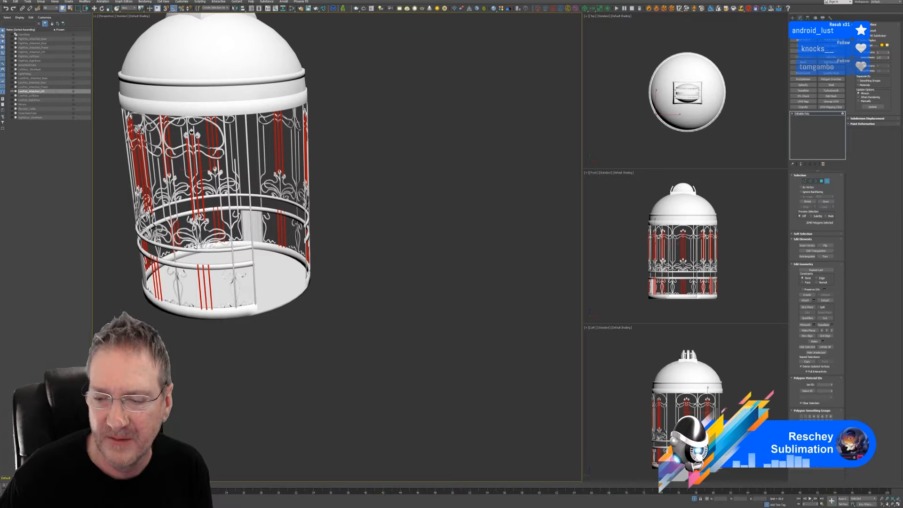
click(825, 458)
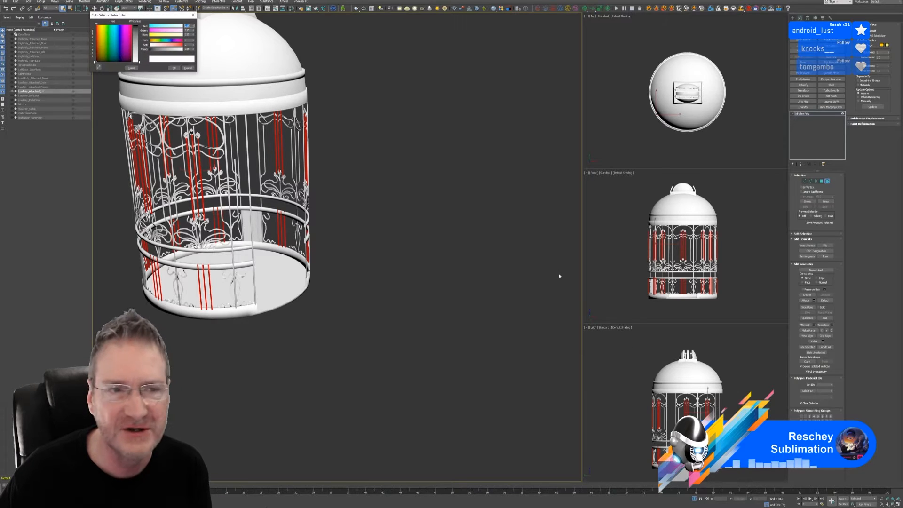
click(126, 59)
drag(139, 62, 139, 26)
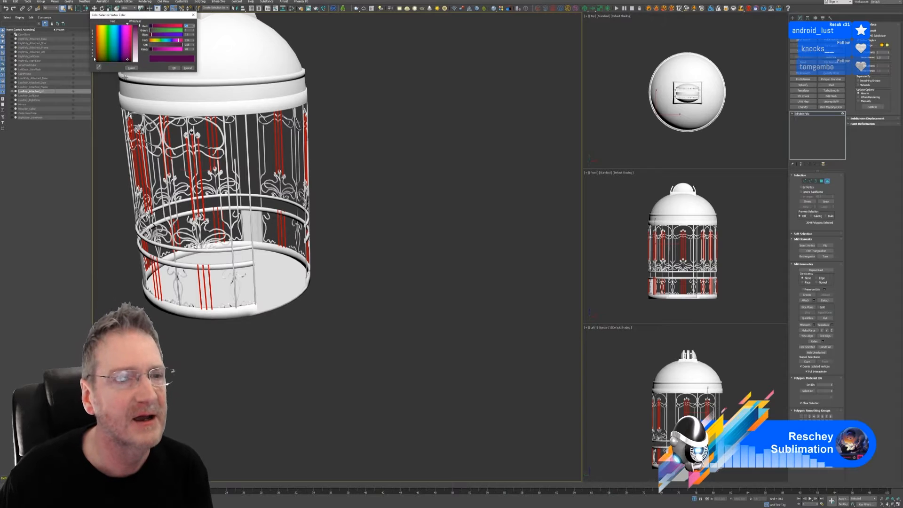
click(174, 68)
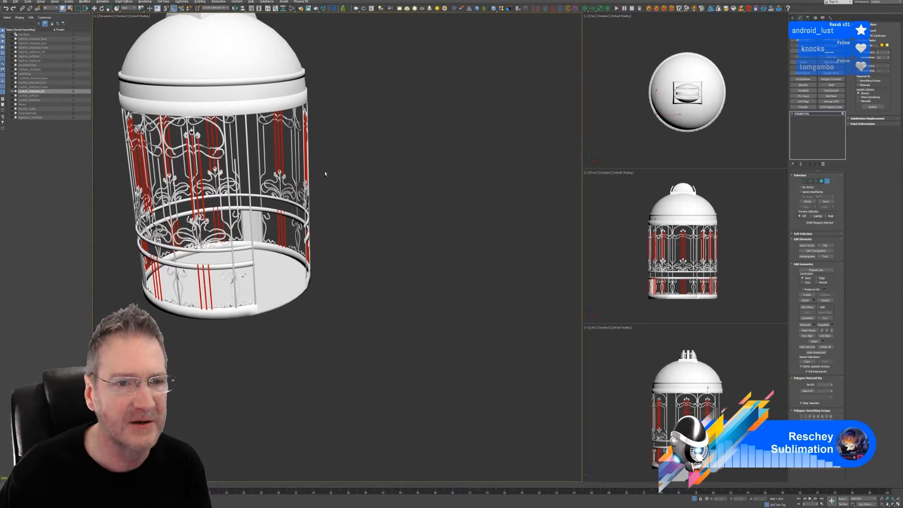
- Start a new element selection with the three flower buds on top of one panel's triple rods
alt+middle_drag(324, 174, 319, 166)
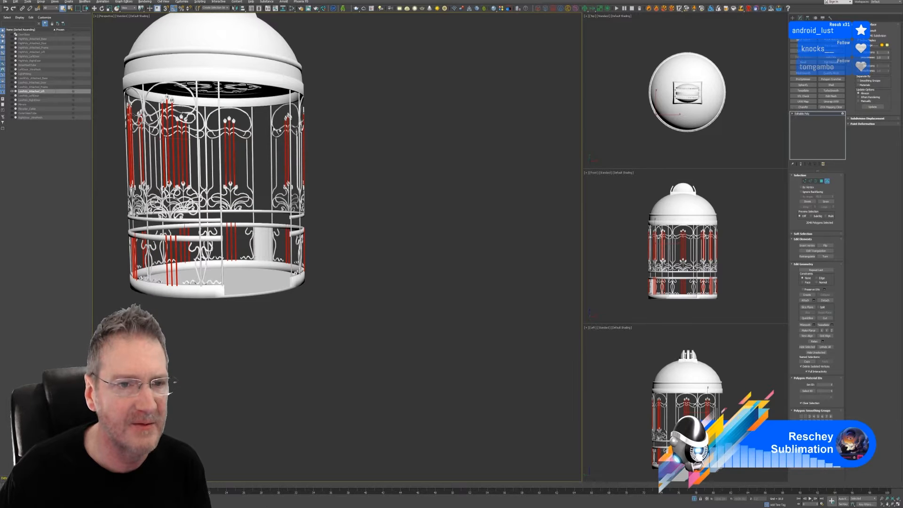
scroll(231, 137, up, 3)
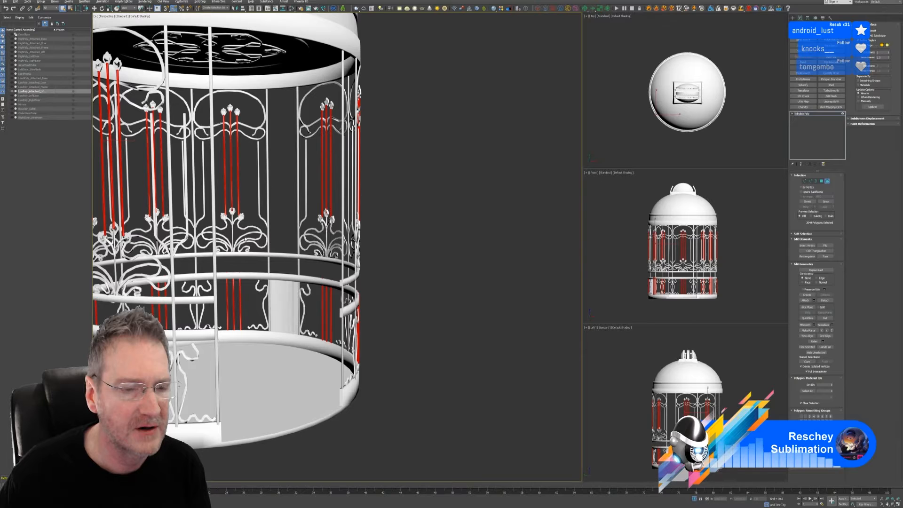
scroll(227, 120, up, 5)
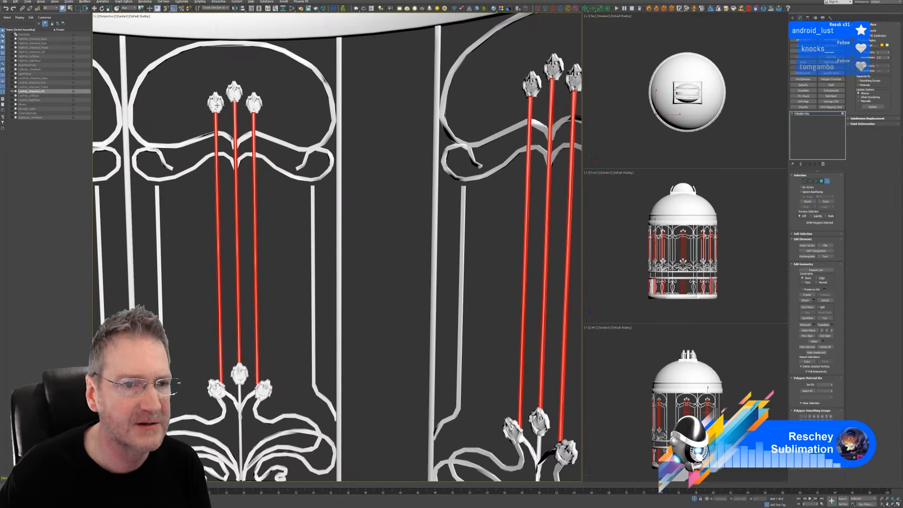
click(216, 104)
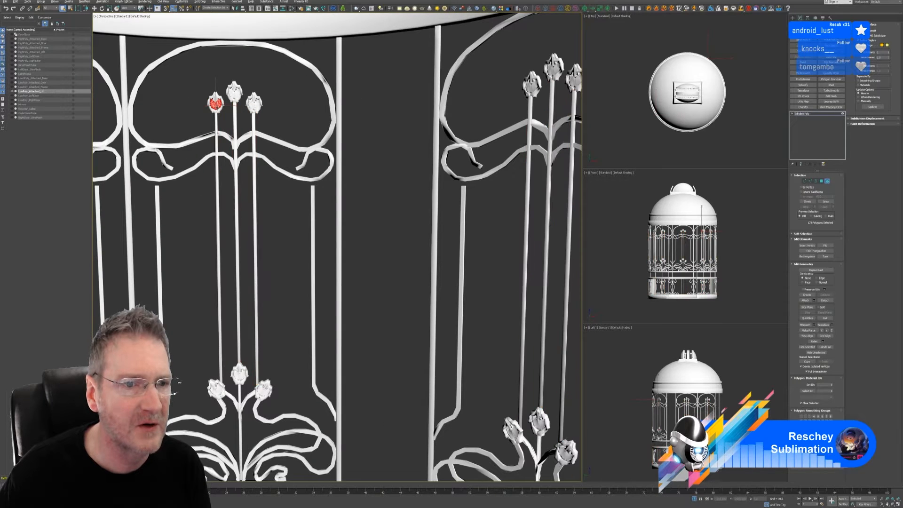
ctrl+click(234, 92)
ctrl+click(254, 103)
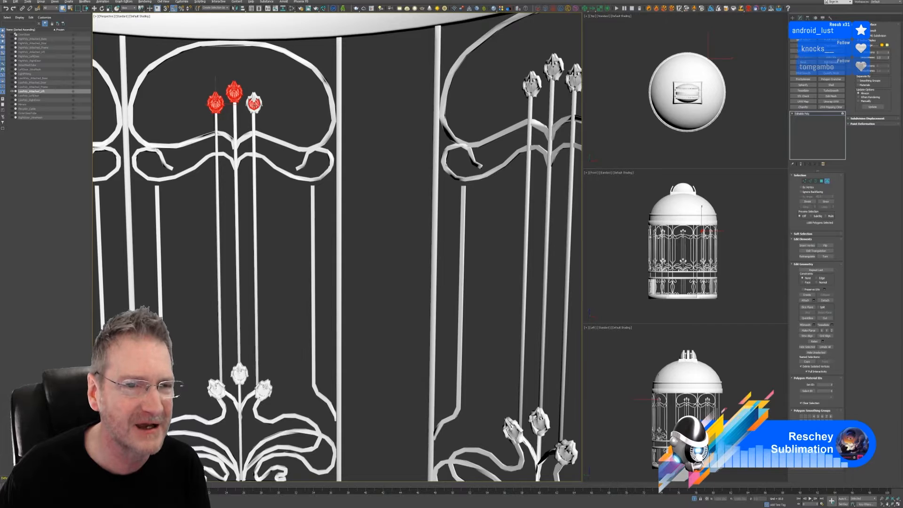
ctrl+click(255, 96)
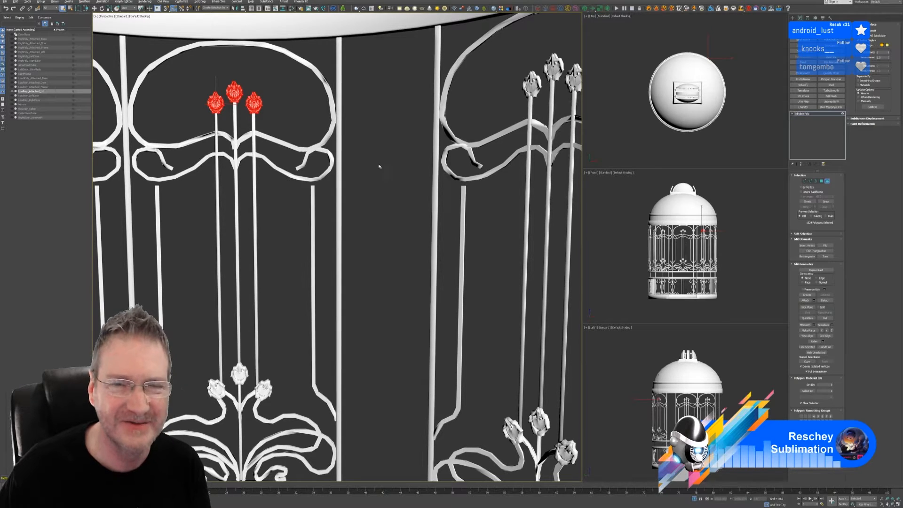
- Add the three upper flower buds of the panel across the opening to the element selection
middle_drag(406, 151, 380, 150)
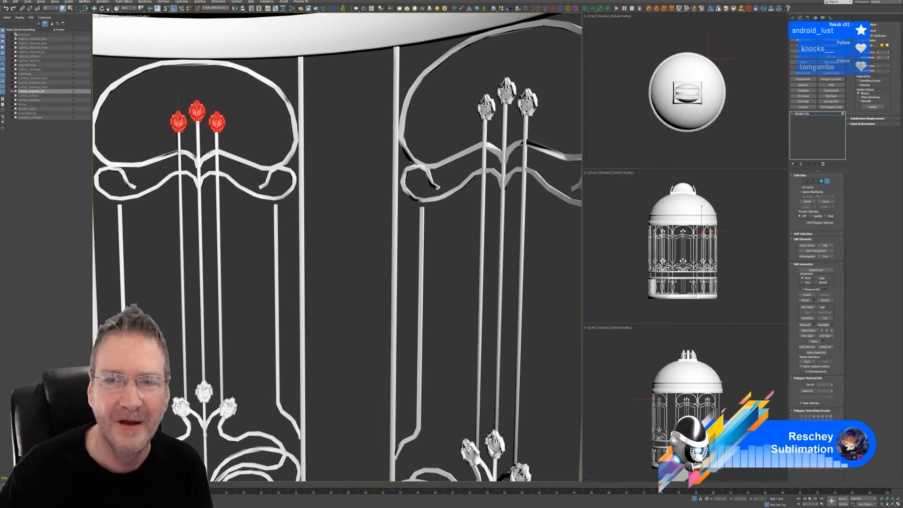
ctrl+click(482, 109)
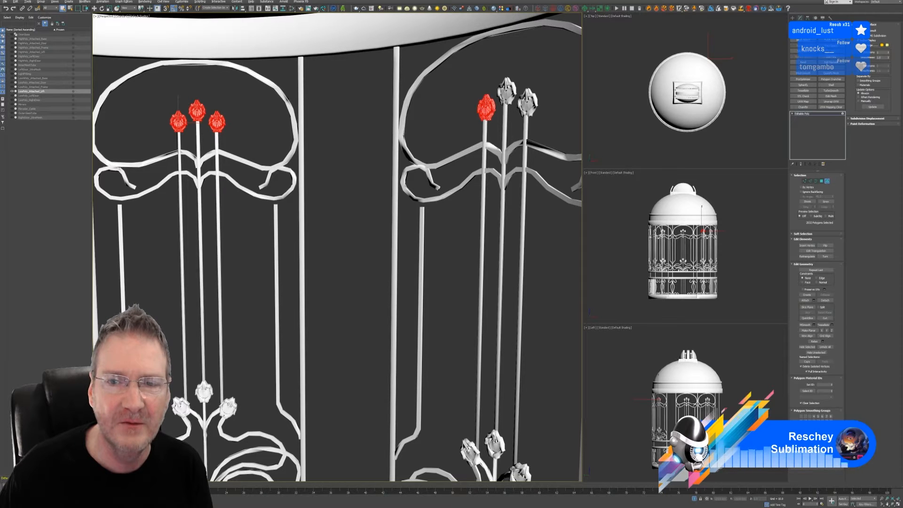
ctrl+click(506, 92)
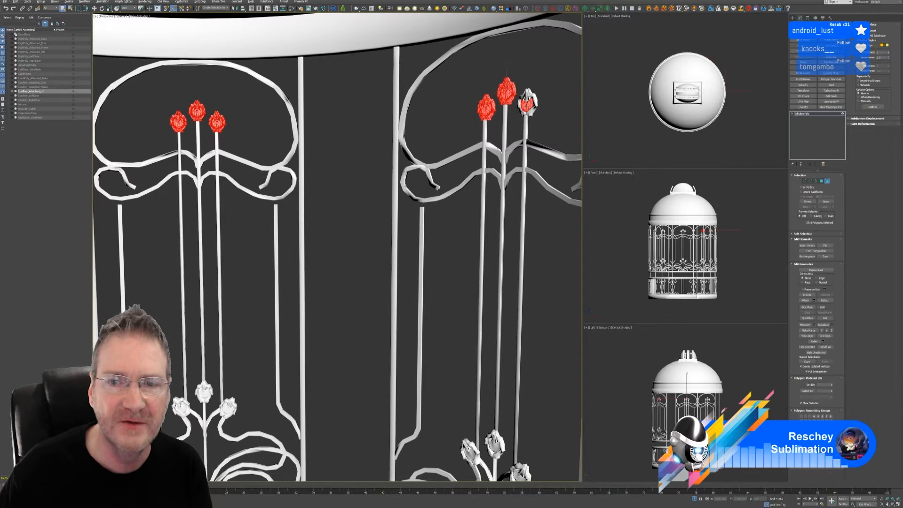
ctrl+click(527, 103)
- Extend the selection with all parts of the three upper flower buds on the next unselected panel
scroll(451, 156, down, 5)
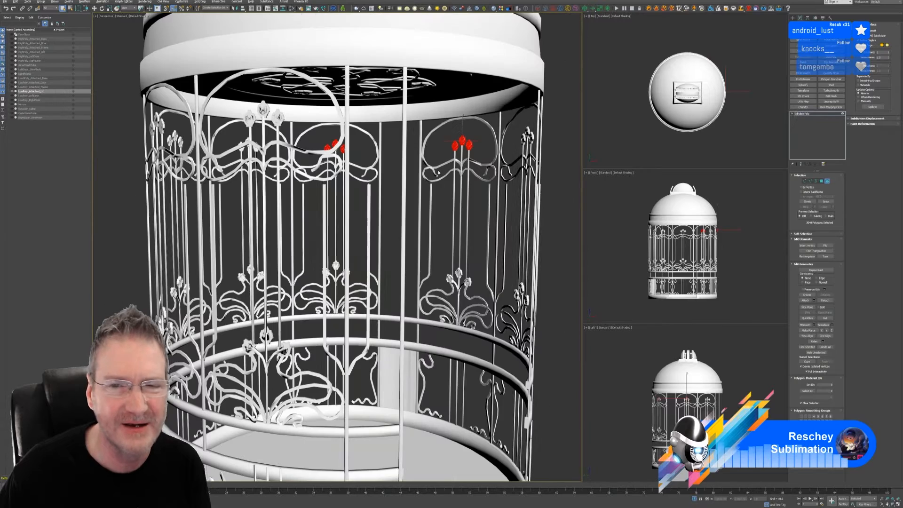
alt+middle_drag(414, 189, 276, 149)
scroll(277, 149, up, 4)
scroll(277, 146, up, 8)
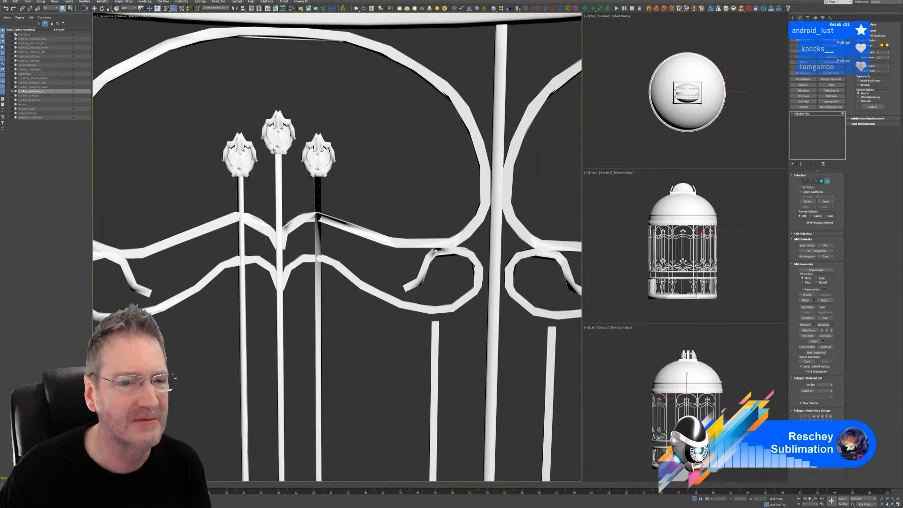
click(246, 158)
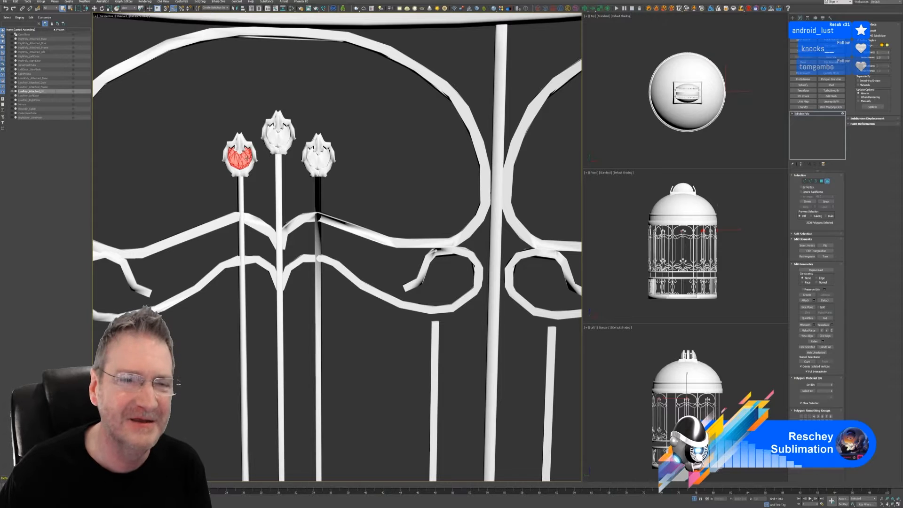
ctrl+click(283, 135)
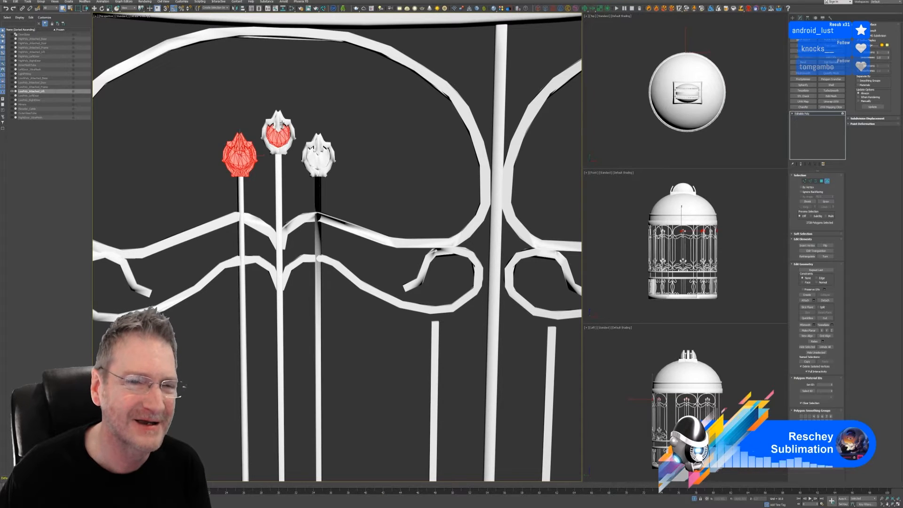
ctrl+click(321, 149)
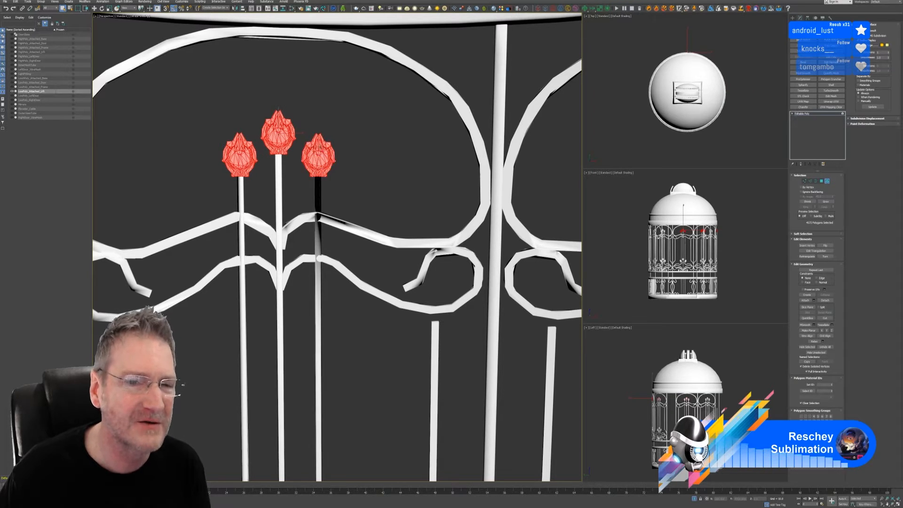
- Add the three upper buds of the unselected panel directly beside the one just selected
scroll(297, 213, down, 5)
middle_drag(267, 233, 300, 221)
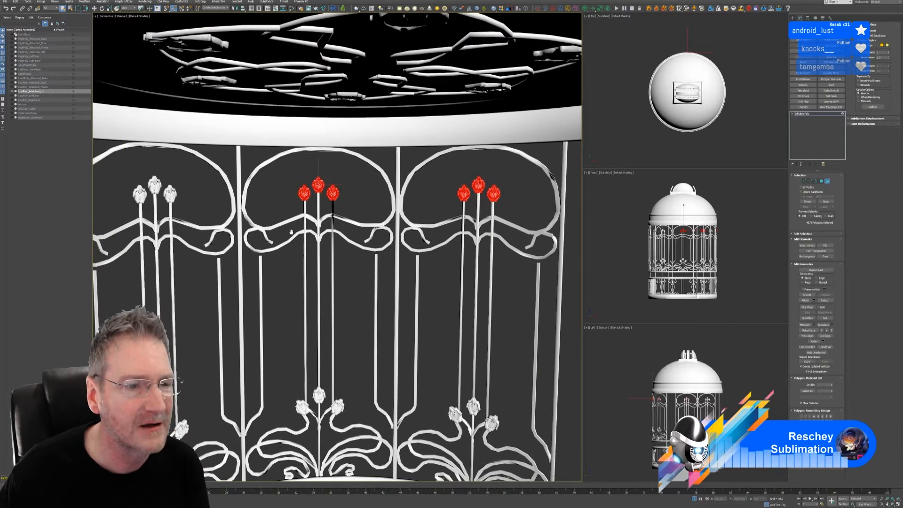
scroll(138, 205, up, 3)
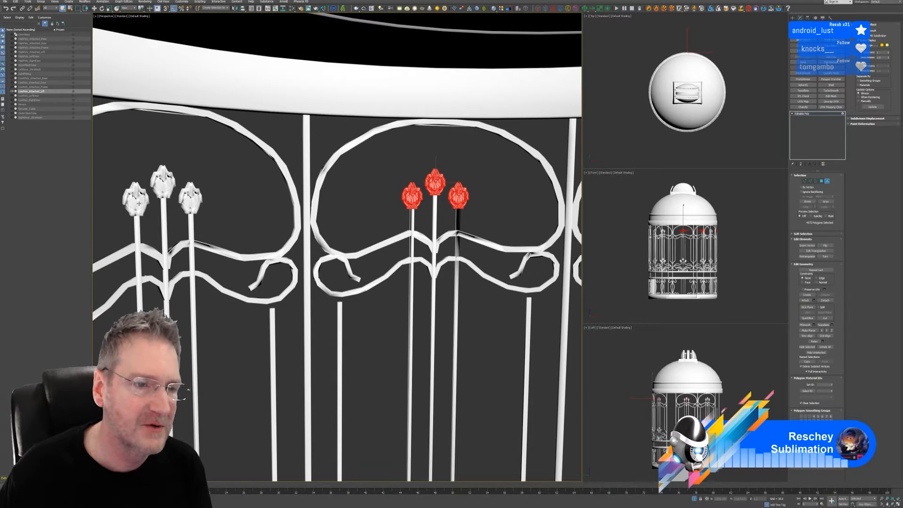
ctrl+click(138, 203)
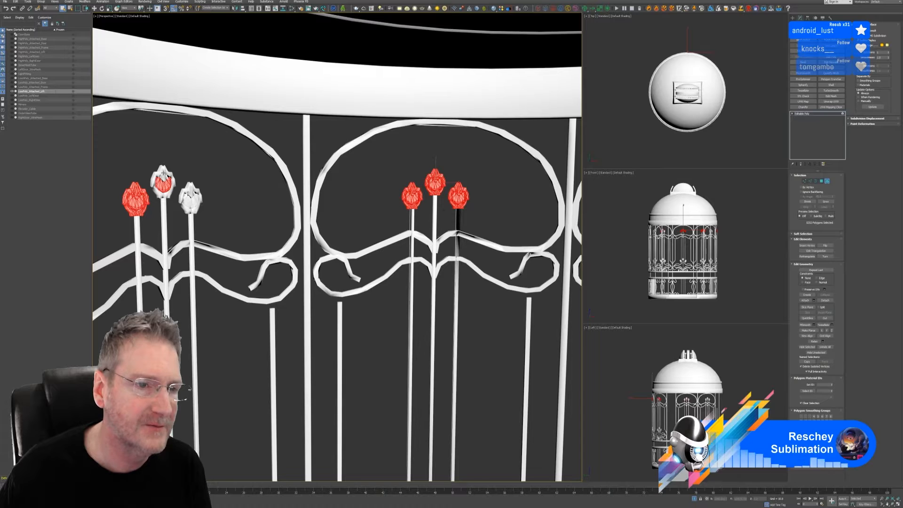
ctrl+click(165, 185)
ctrl+click(190, 196)
- Extend the selection across the next opening with the inner and outer parts of that panel's three upper buds
scroll(210, 270, down, 5)
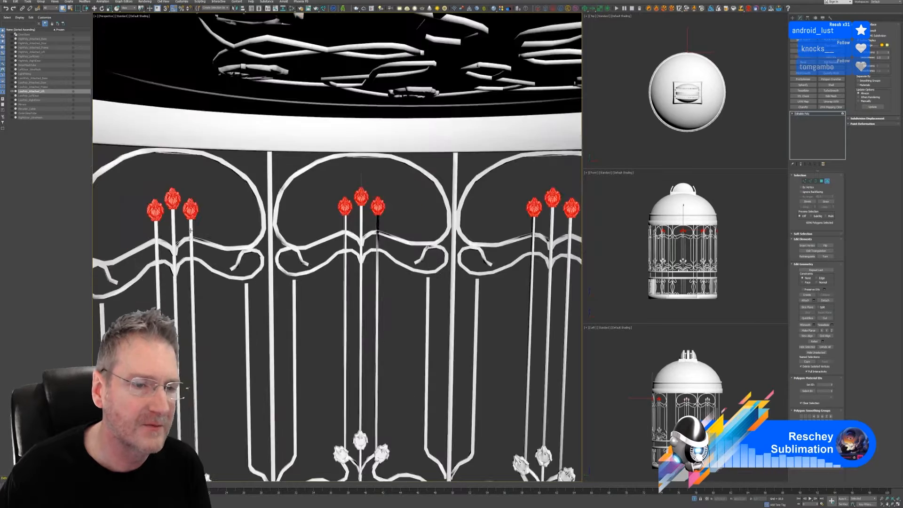
scroll(204, 283, down, 5)
alt+middle_drag(205, 288, 248, 261)
scroll(228, 225, up, 8)
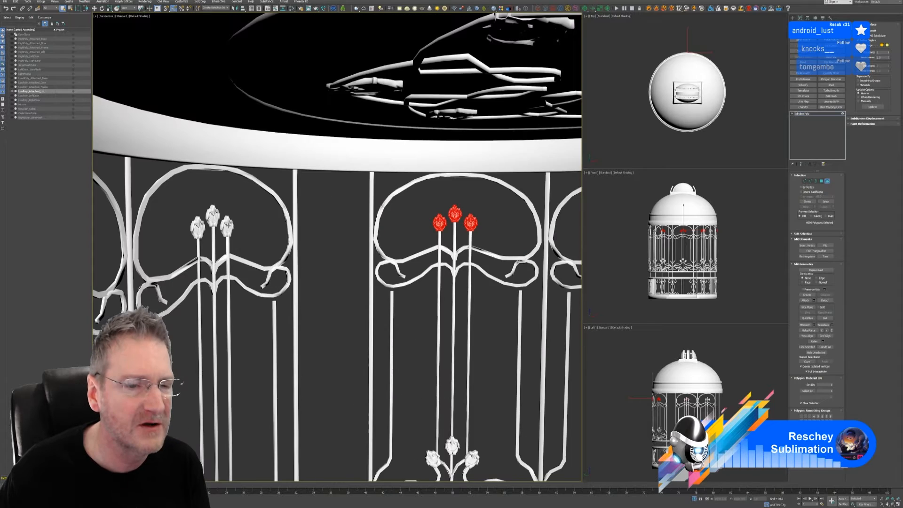
ctrl+click(176, 234)
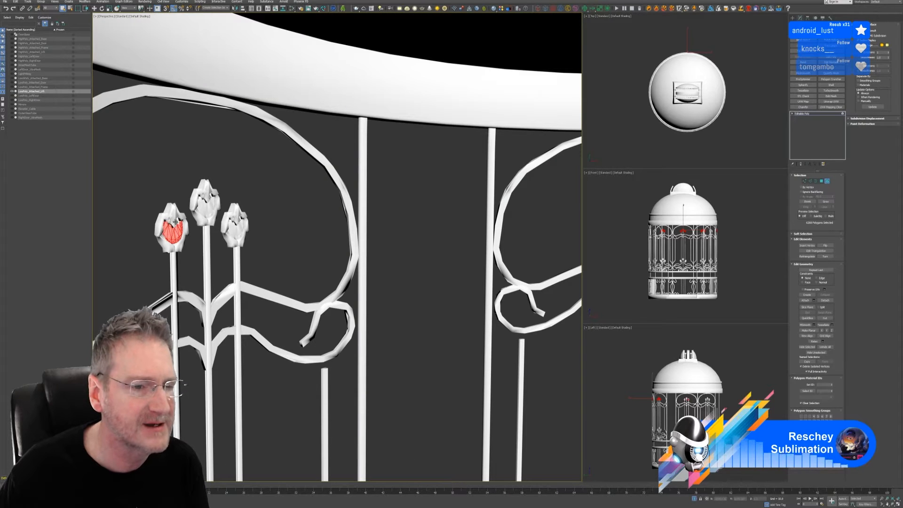
ctrl+click(205, 206)
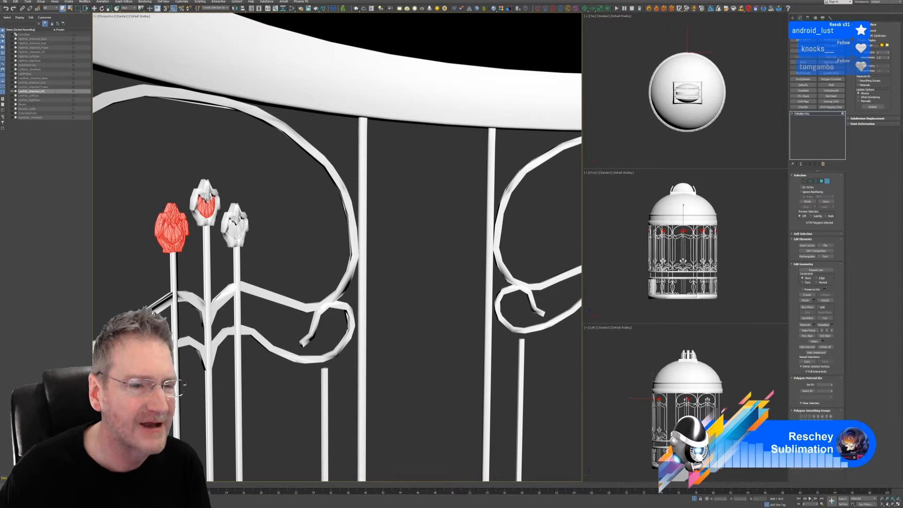
ctrl+click(205, 190)
ctrl+click(235, 224)
ctrl+click(235, 224)
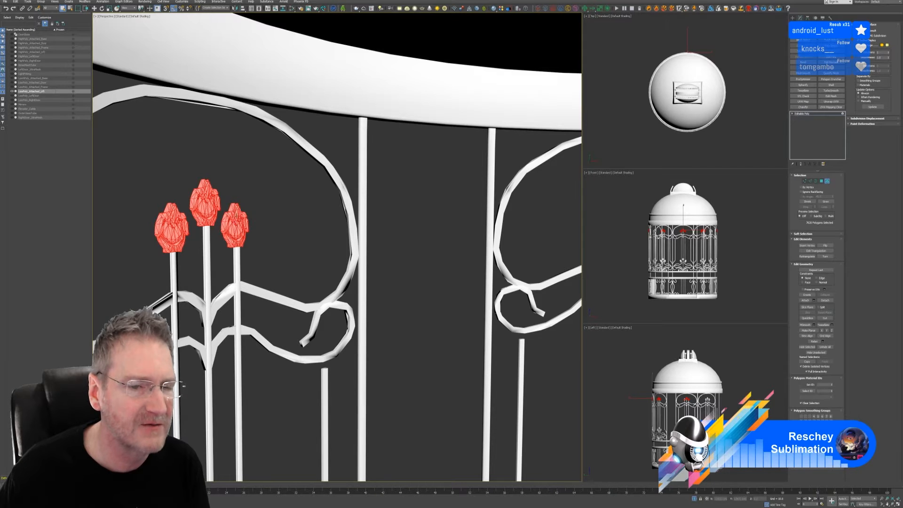
- Add the cores and petals of the three upper buds on the adjoining unselected panel to the selection
scroll(227, 262, down, 5)
scroll(224, 271, down, 3)
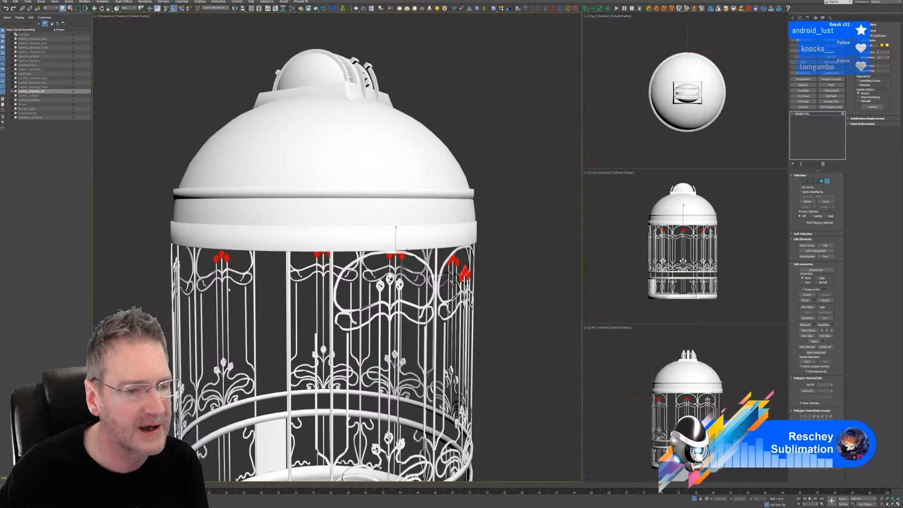
alt+middle_drag(224, 298, 196, 305)
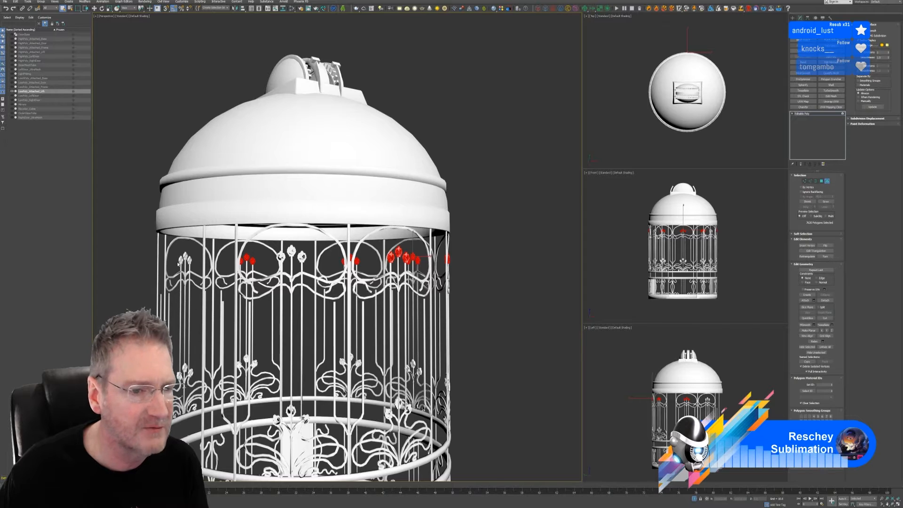
scroll(196, 305, up, 10)
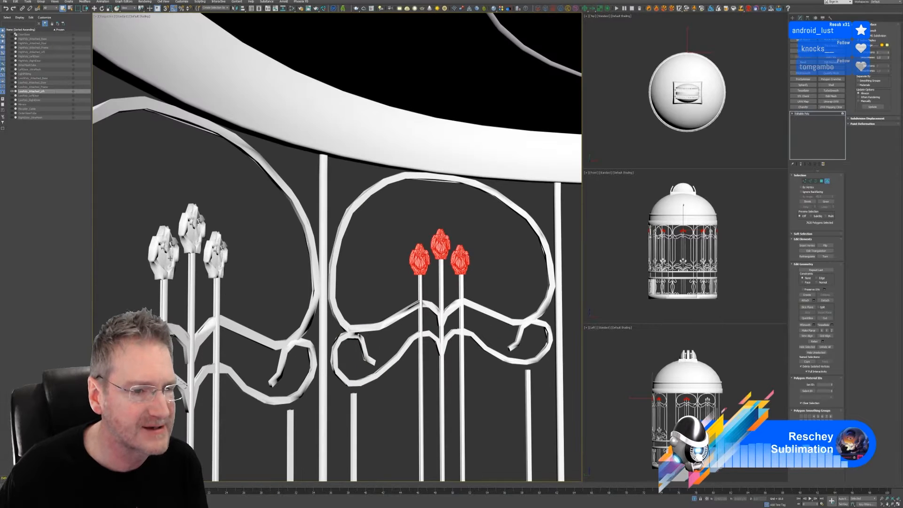
ctrl+click(166, 256)
ctrl+click(171, 264)
ctrl+click(193, 236)
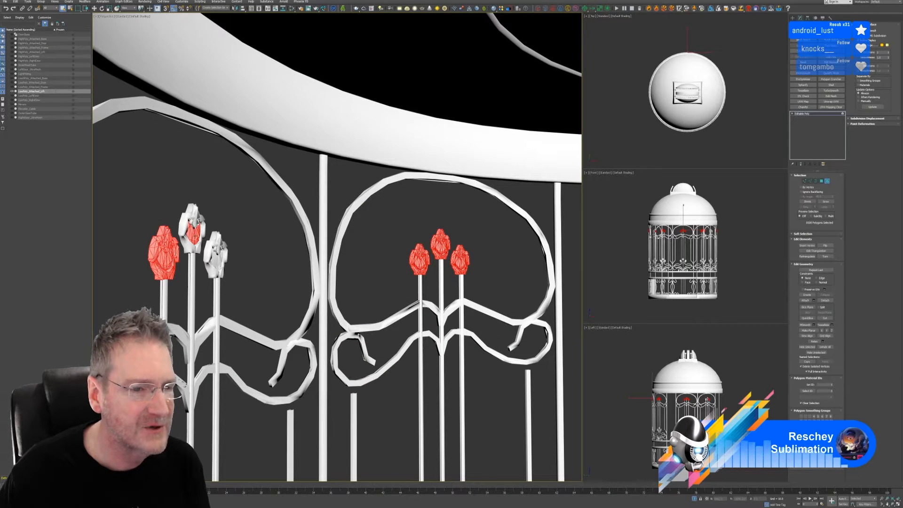
ctrl+click(192, 225)
ctrl+click(216, 259)
ctrl+click(215, 245)
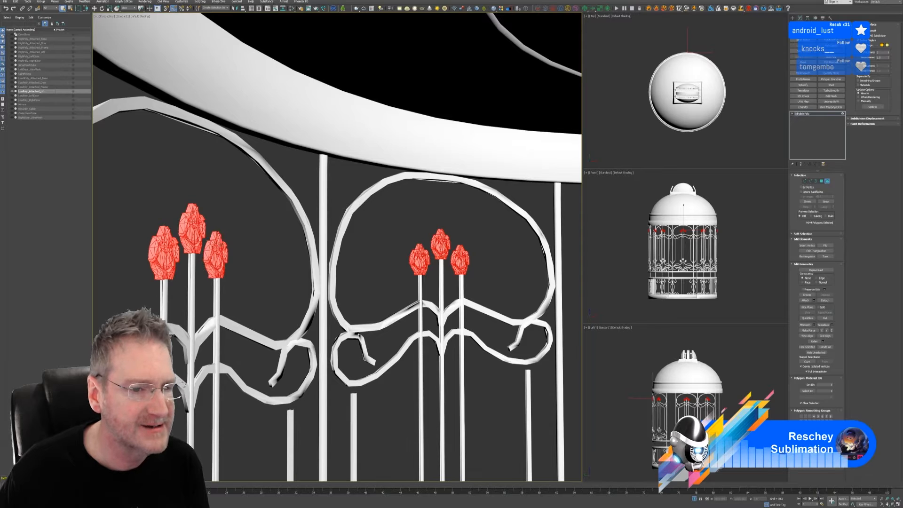
- Complete the upper bud selection with the three buds of the last unselected panel
scroll(199, 283, down, 5)
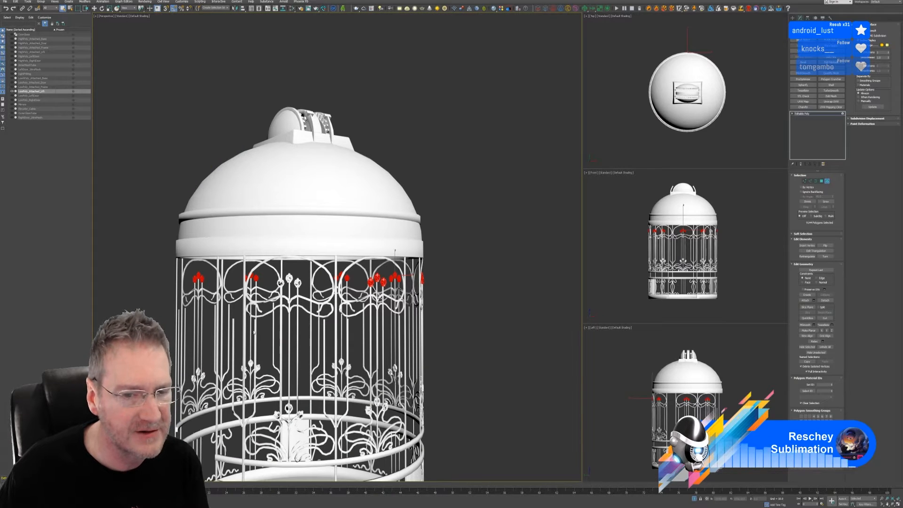
alt+middle_drag(253, 332, 426, 288)
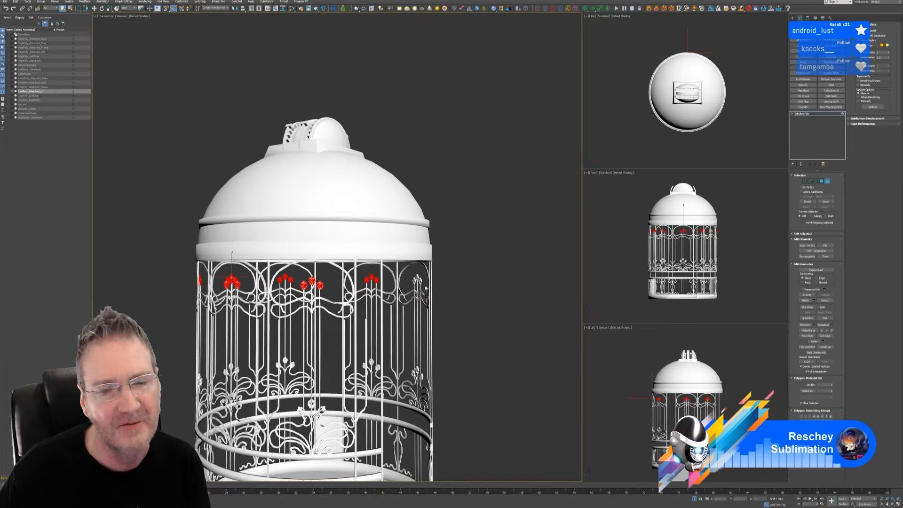
scroll(426, 289, up, 8)
ctrl+click(401, 271)
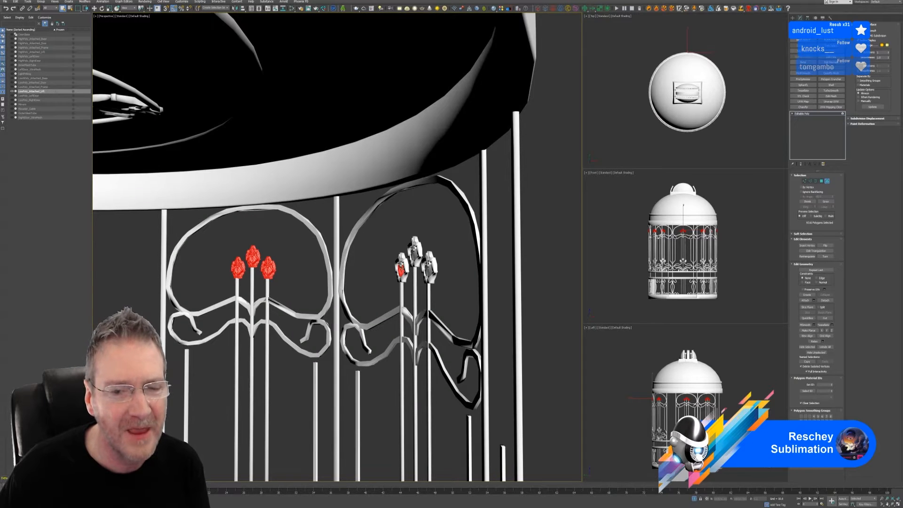
ctrl+click(405, 262)
ctrl+click(414, 255)
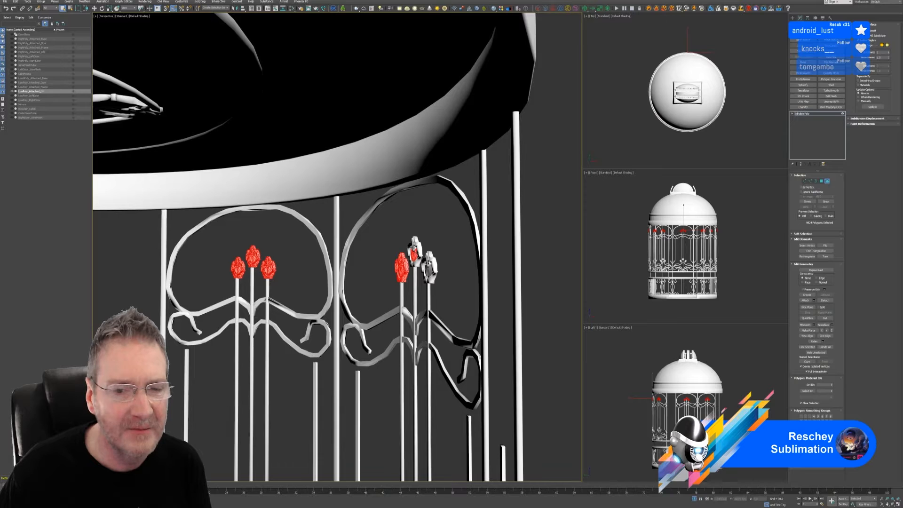
ctrl+click(419, 245)
ctrl+click(429, 267)
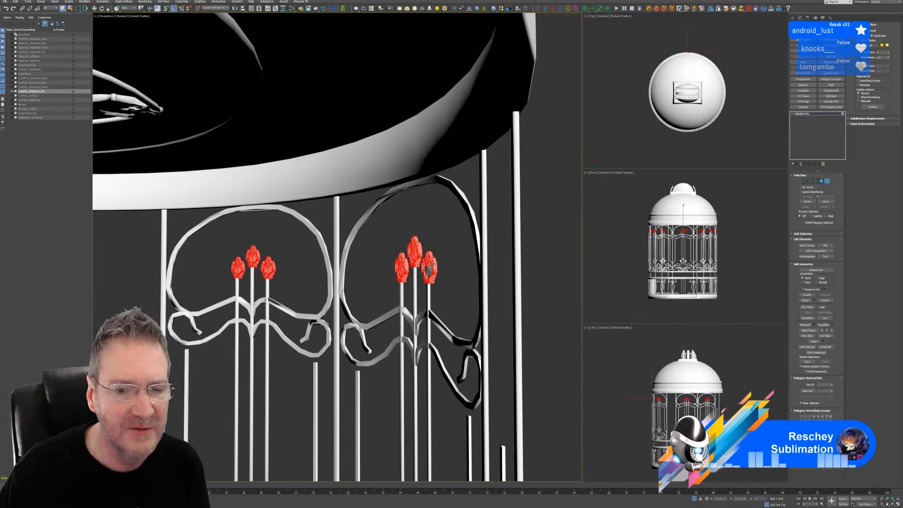
ctrl+click(428, 270)
- Add the inner and outer parts of one panel's three lower flower buds to the upper bud selection, leaving the rods out
scroll(427, 271, down, 6)
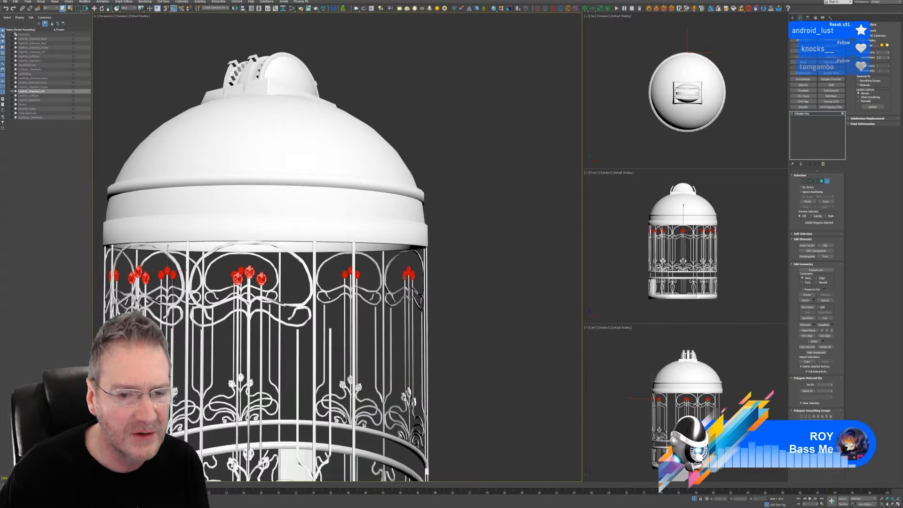
mouse_move(427, 275)
alt+middle_down()
mouse_move(442, 221)
mouse_move(412, 277)
mouse_move(433, 278)
alt+middle_up()
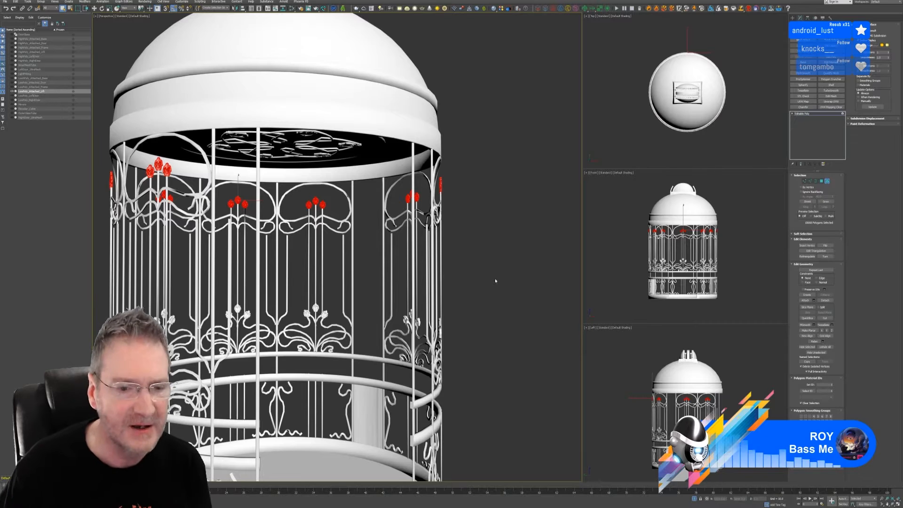
scroll(495, 281, up, 5)
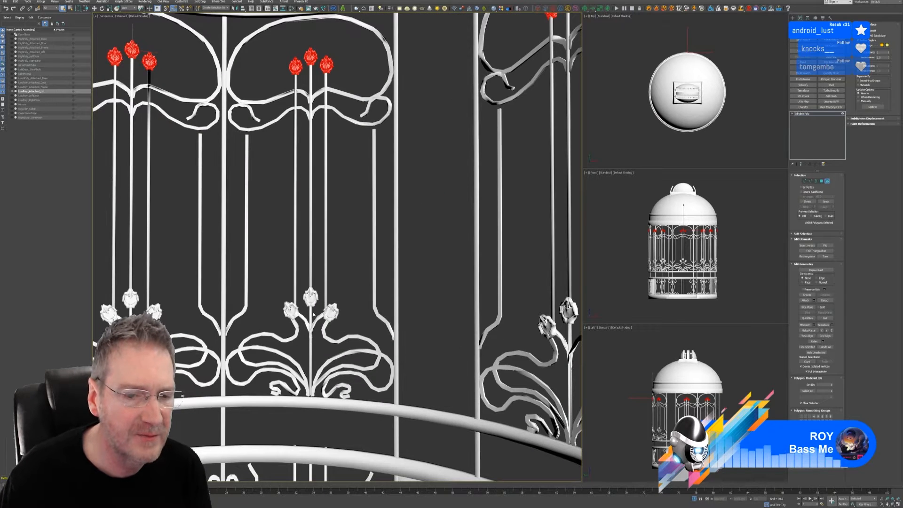
ctrl+click(291, 310)
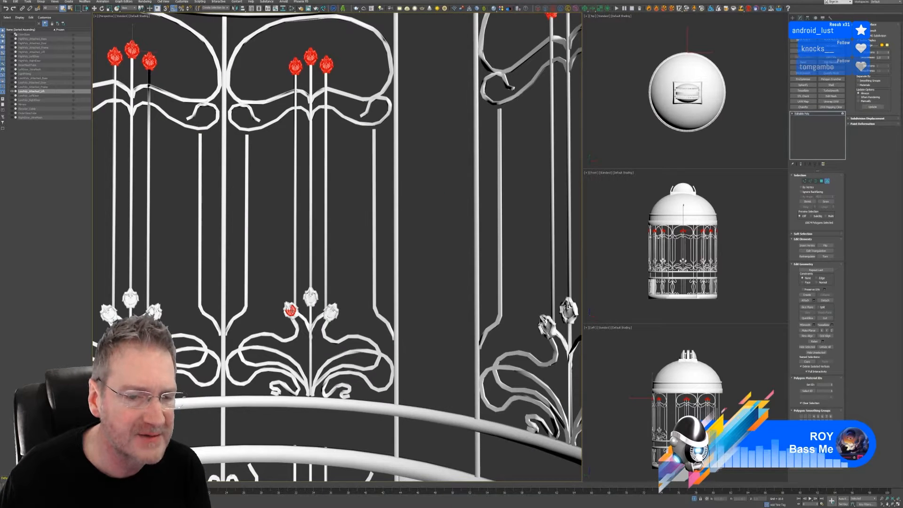
ctrl+click(287, 307)
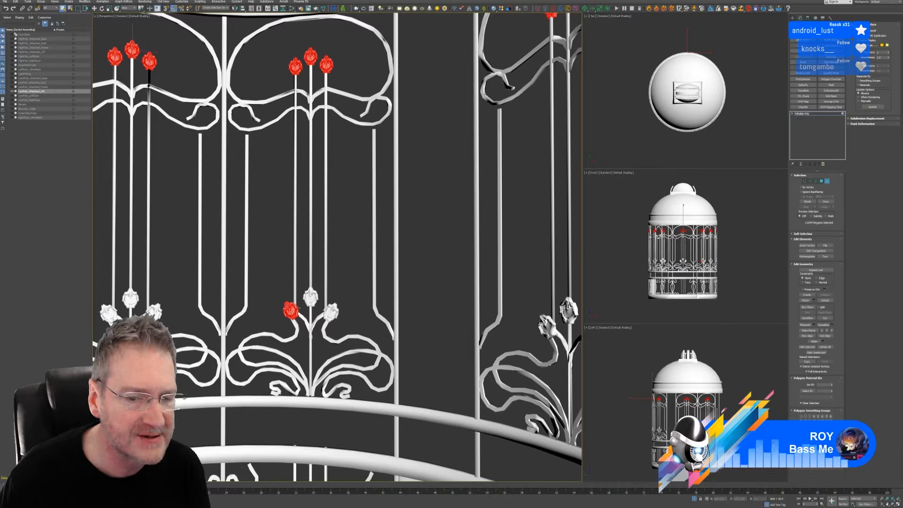
ctrl+click(310, 297)
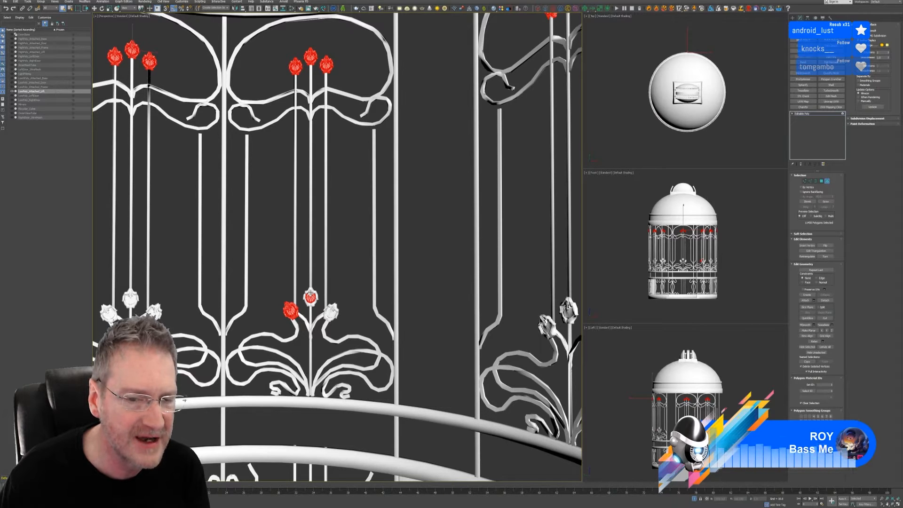
ctrl+click(311, 282)
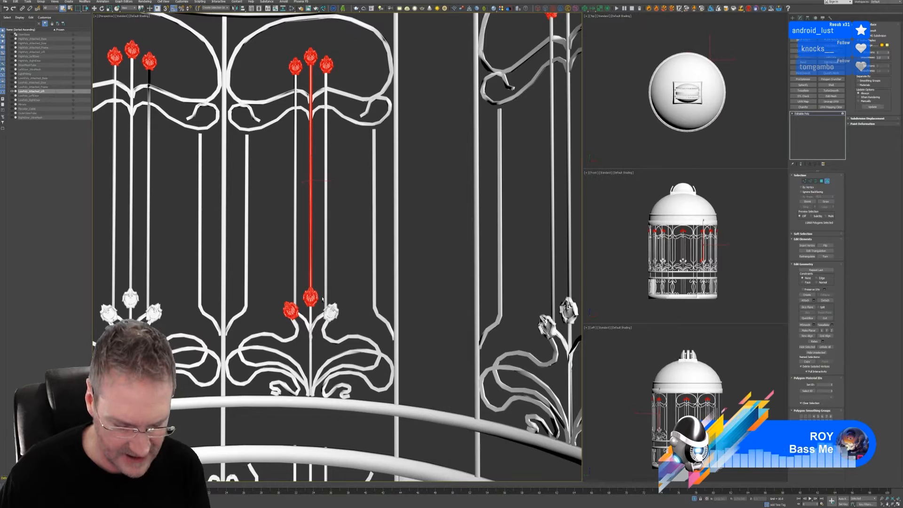
key(ctrl+z)
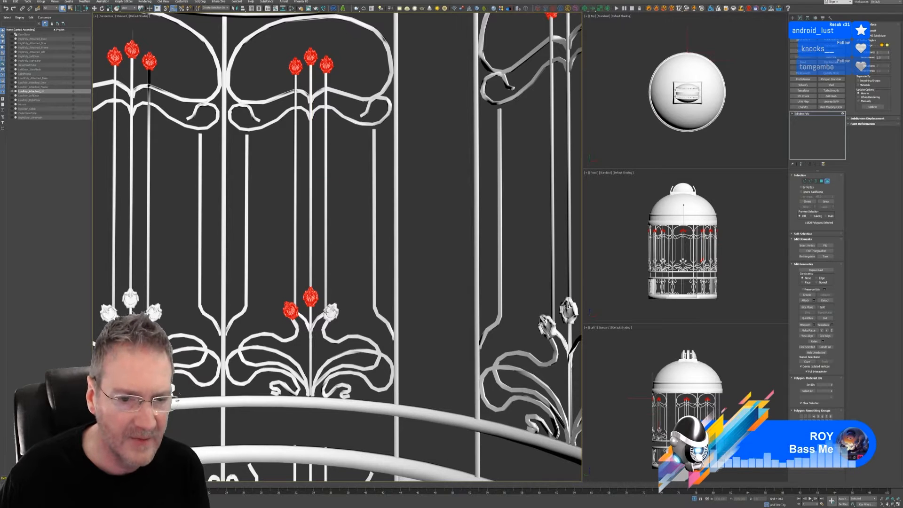
ctrl+click(329, 312)
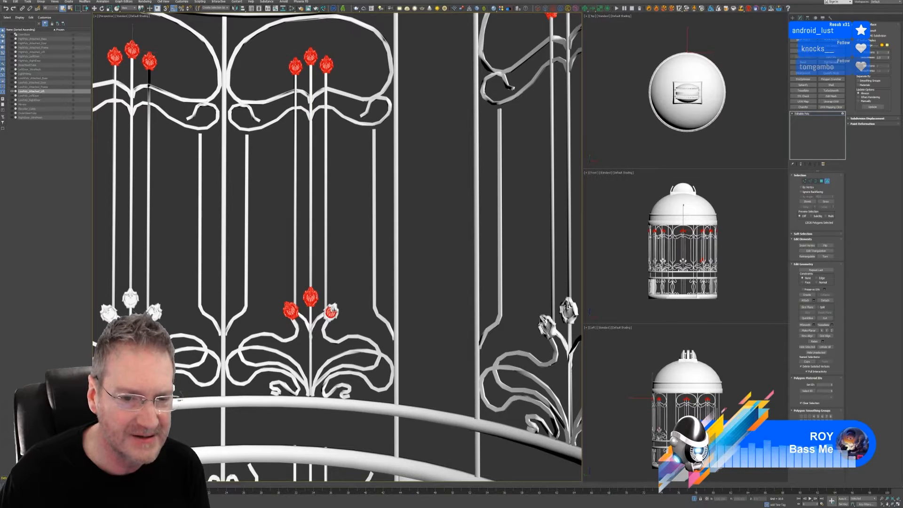
ctrl+click(332, 311)
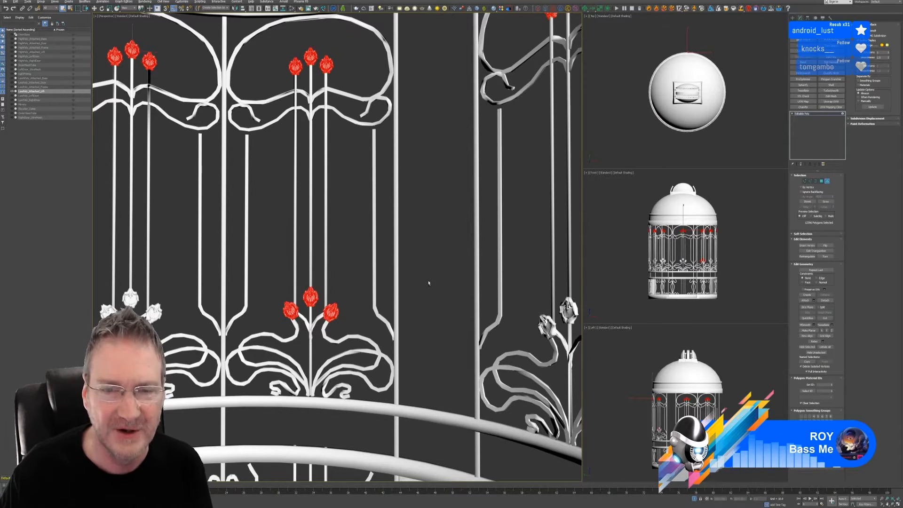
- Across the adjacent opening, add the left and middle lower buds in full and the core of the right bud
alt+middle_drag(429, 282, 429, 262)
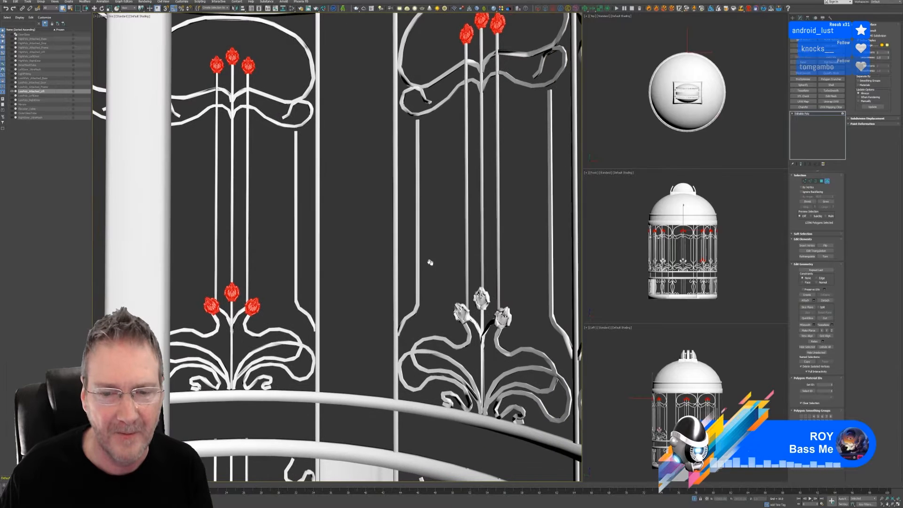
ctrl+click(461, 313)
ctrl+click(462, 314)
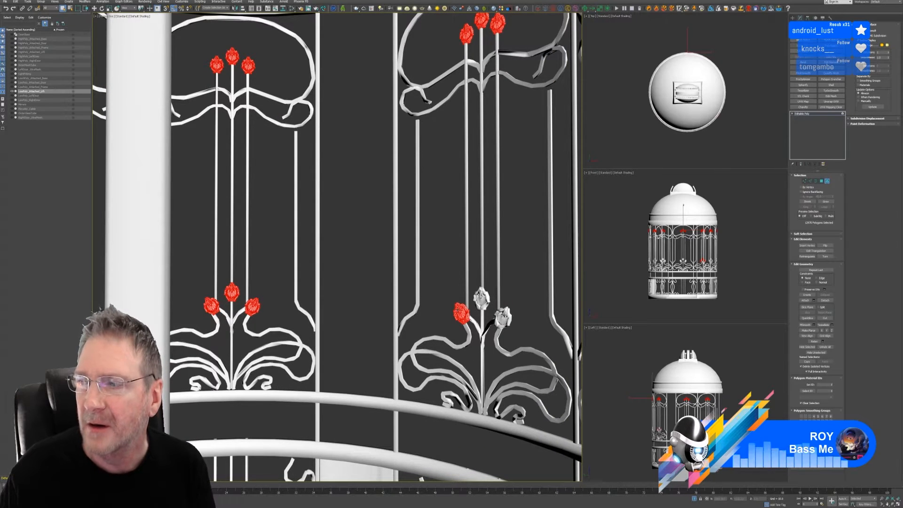
ctrl+click(481, 301)
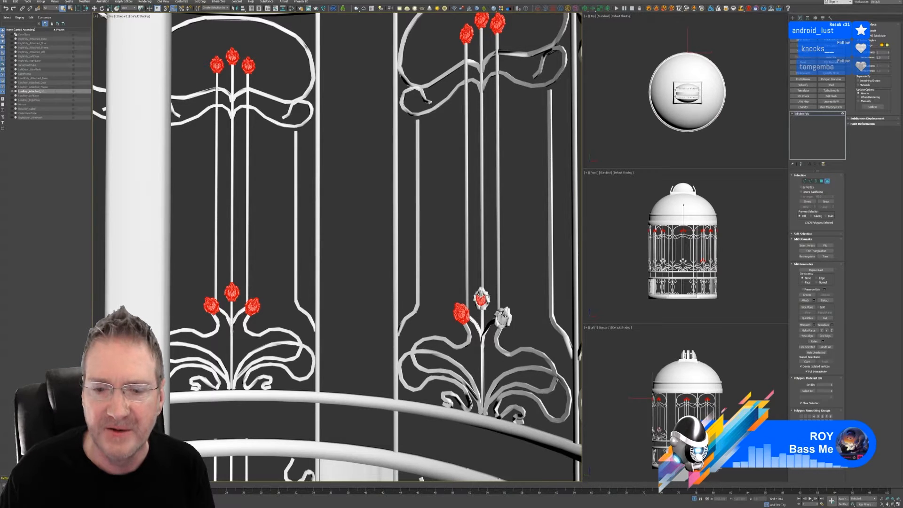
ctrl+click(480, 297)
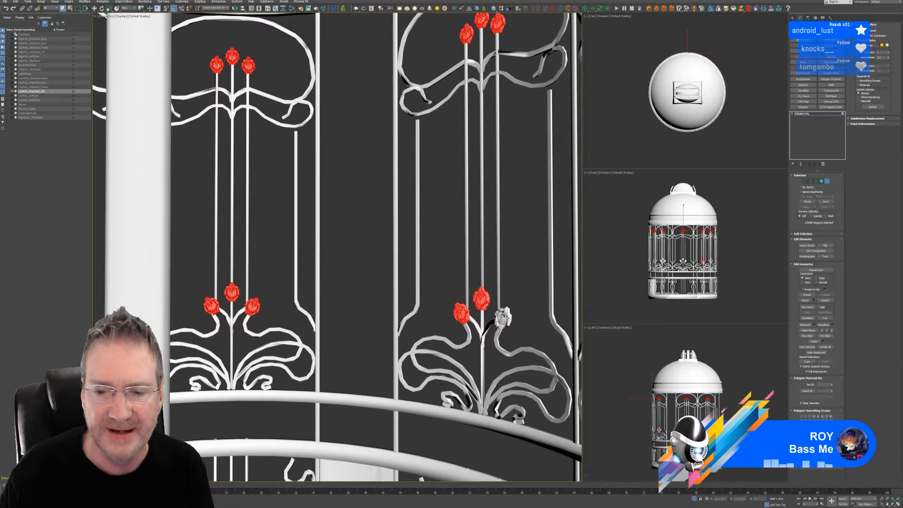
ctrl+click(503, 316)
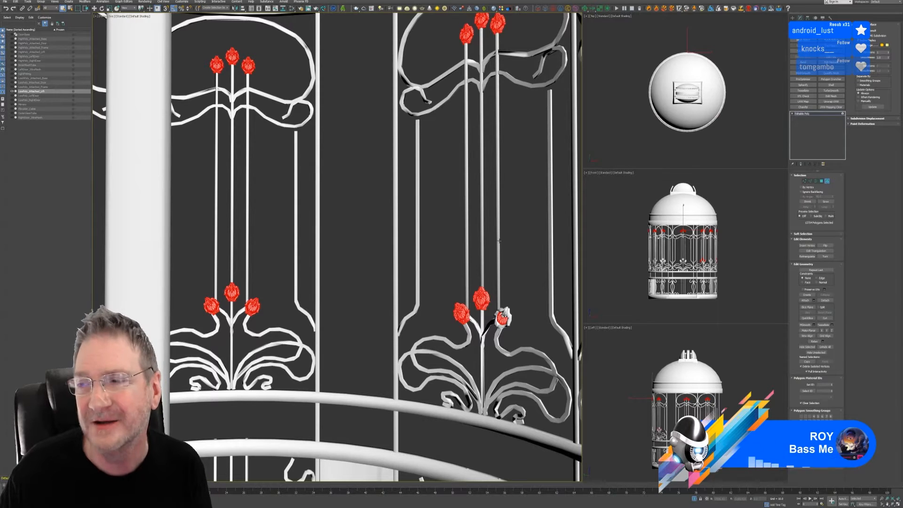
- Extend the selection with the three lower buds of the darker shaded panel adjoining the partly selected one
middle_drag(499, 240, 425, 196)
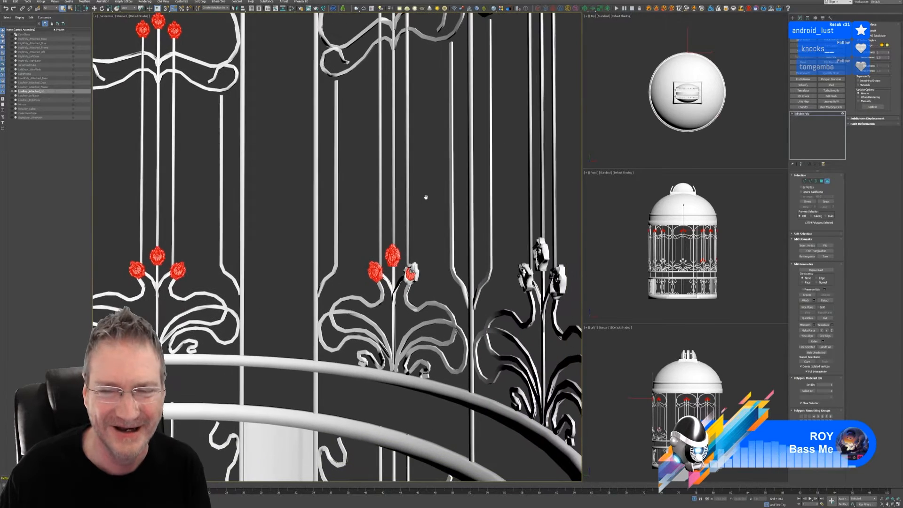
scroll(480, 248, up, 3)
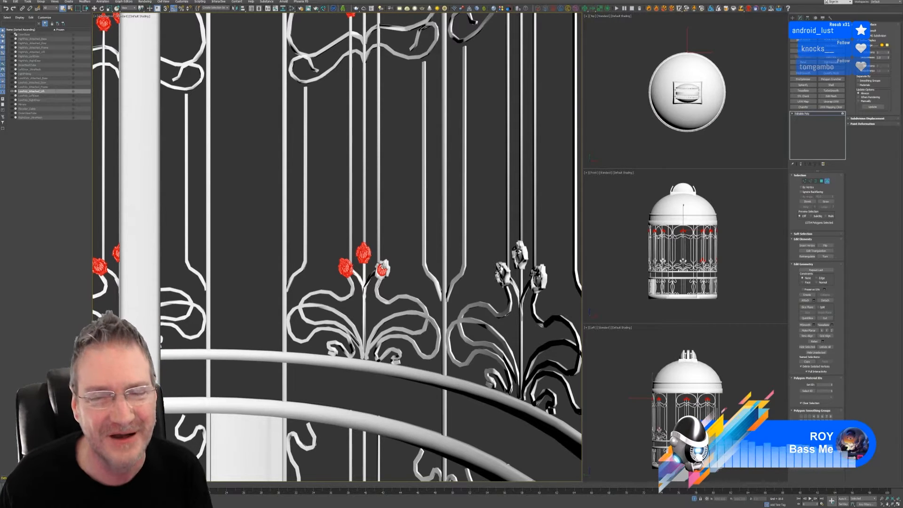
ctrl+click(502, 277)
ctrl+click(504, 269)
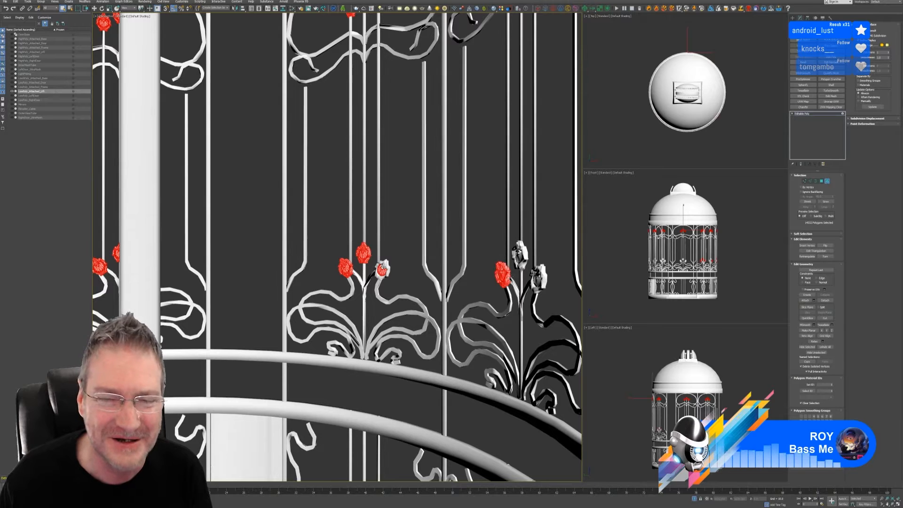
ctrl+click(519, 258)
ctrl+click(520, 254)
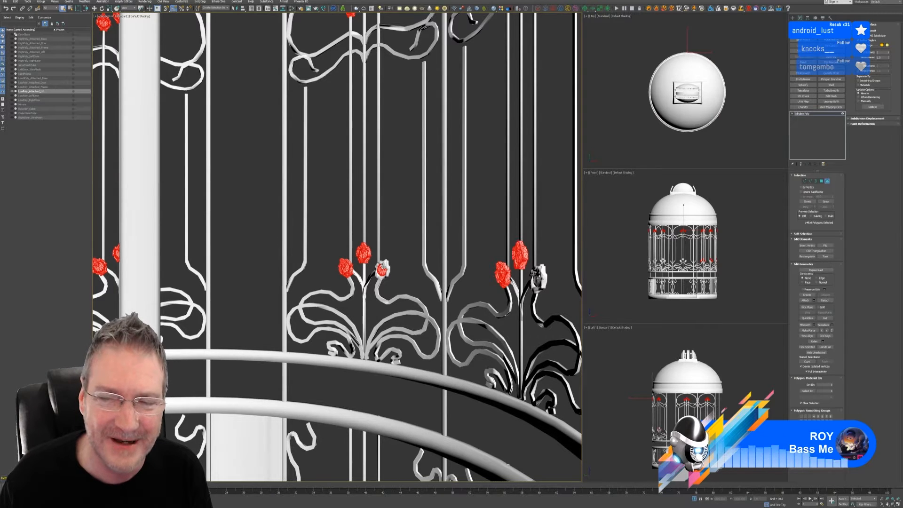
ctrl+click(540, 278)
- Add the missing outer petals of the partly selected right lower bud to the selection
scroll(442, 267, down, 5)
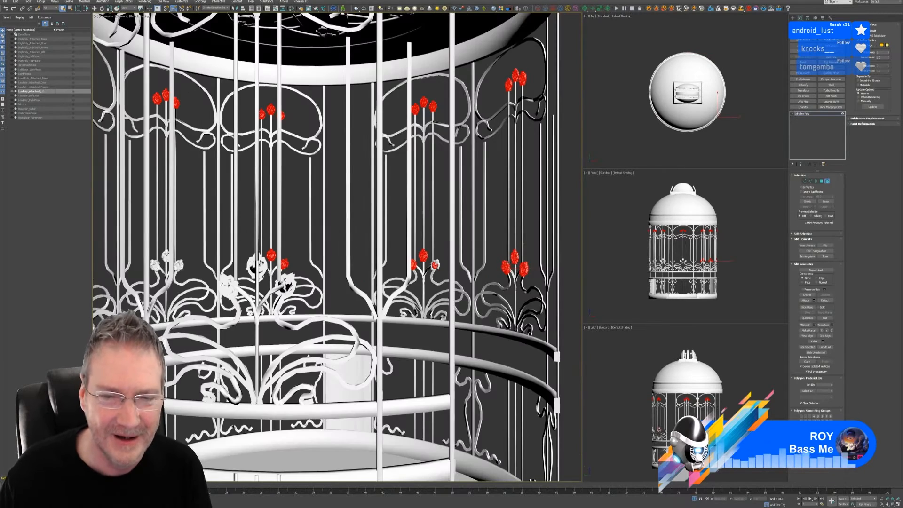
scroll(441, 267, up, 5)
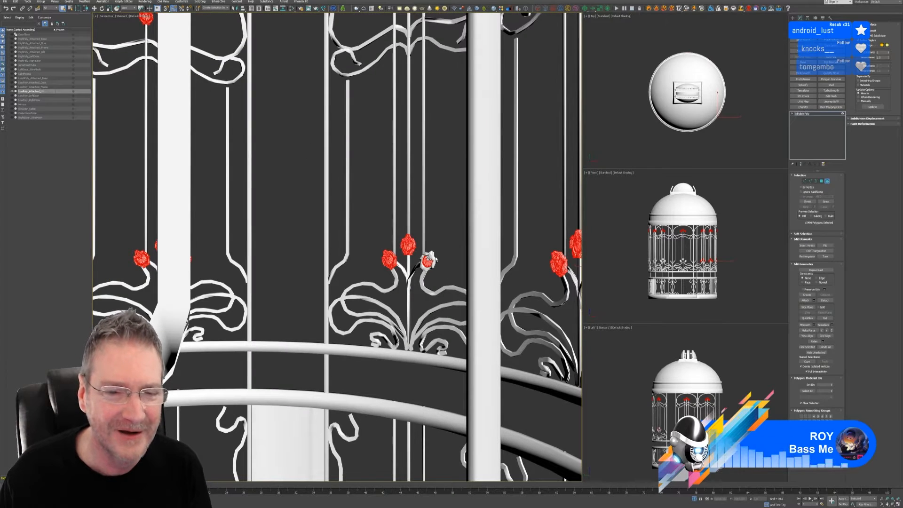
ctrl+click(428, 260)
- Select the cores and petals of the three lower buds on the unselected panel bordering the selected lower buds as well
scroll(428, 259, down, 5)
alt+middle_drag(447, 288, 419, 292)
scroll(343, 261, up, 8)
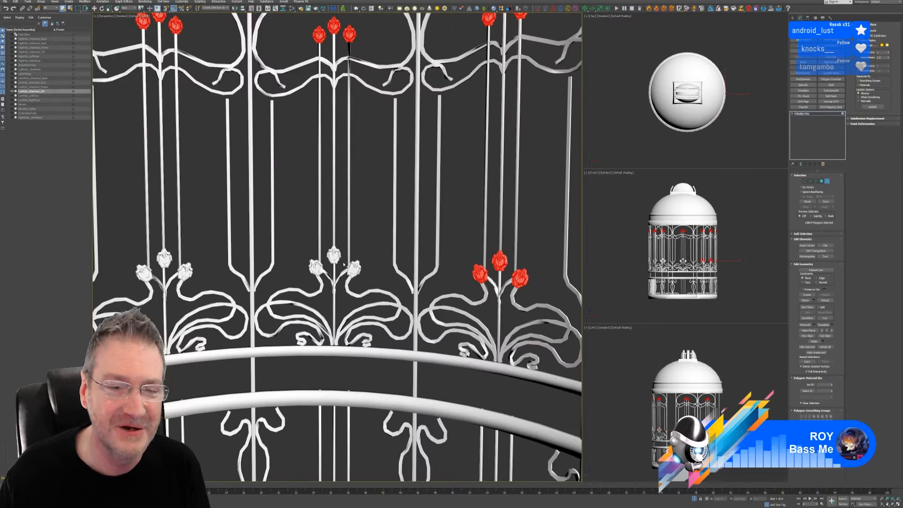
ctrl+click(301, 269)
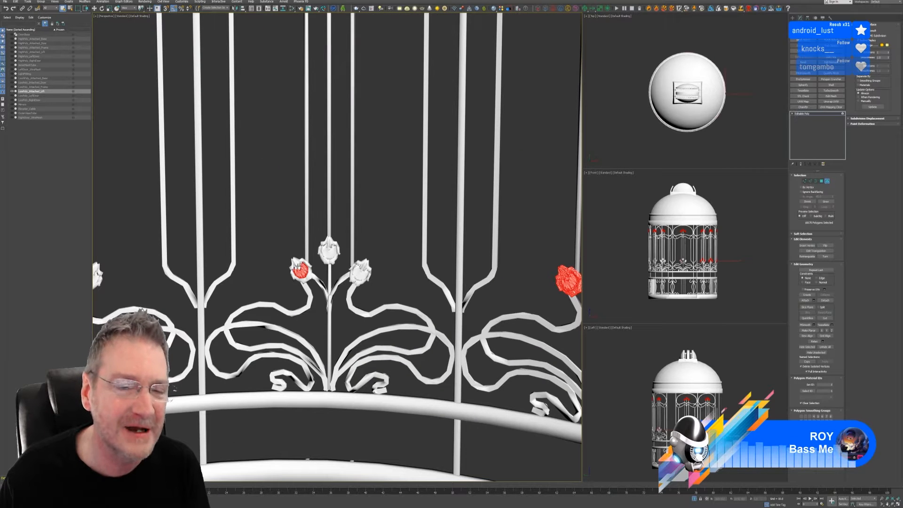
ctrl+click(304, 268)
ctrl+click(327, 255)
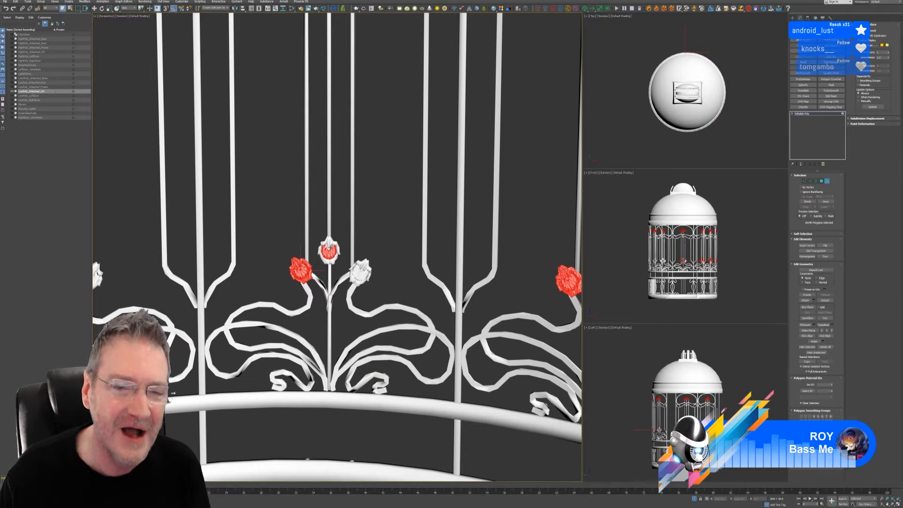
ctrl+click(329, 245)
ctrl+click(362, 272)
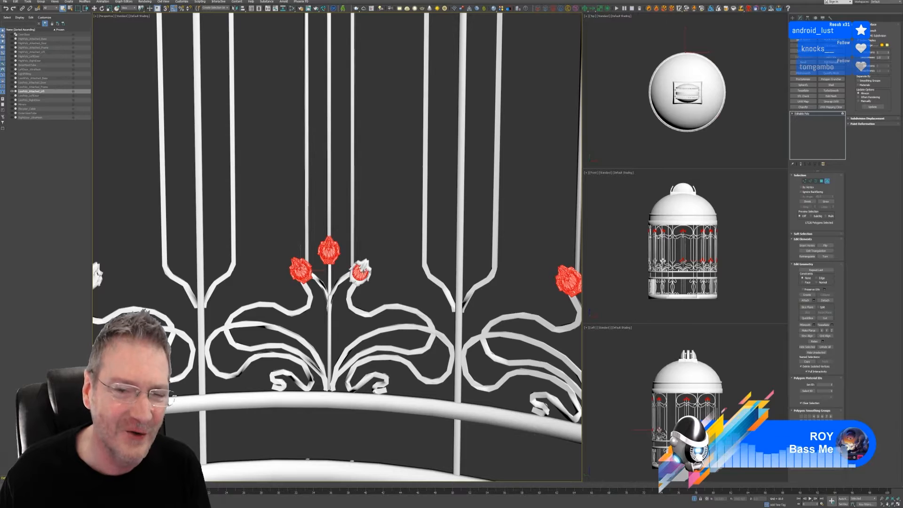
ctrl+click(361, 272)
- Continue around the cage by adding the three lower buds of the next unselected panel to its left
scroll(292, 312, down, 5)
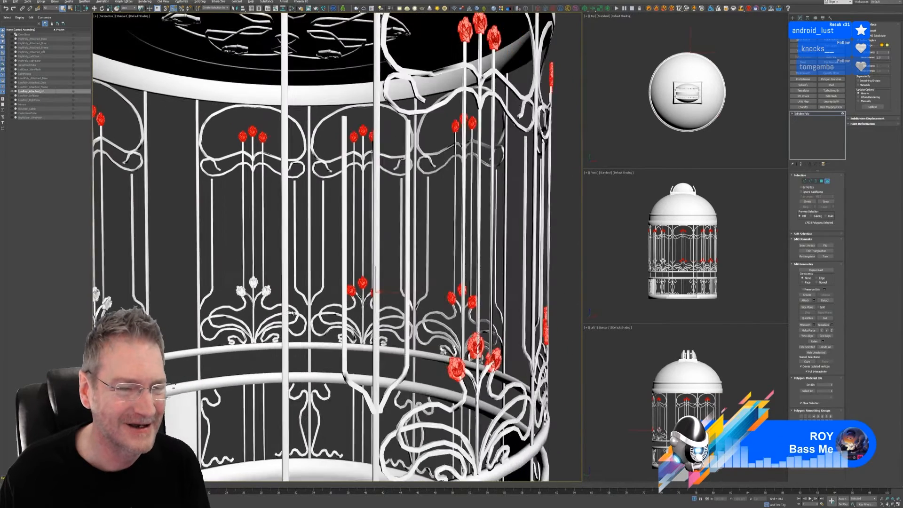
alt+middle_drag(292, 312, 310, 306)
scroll(295, 291, up, 5)
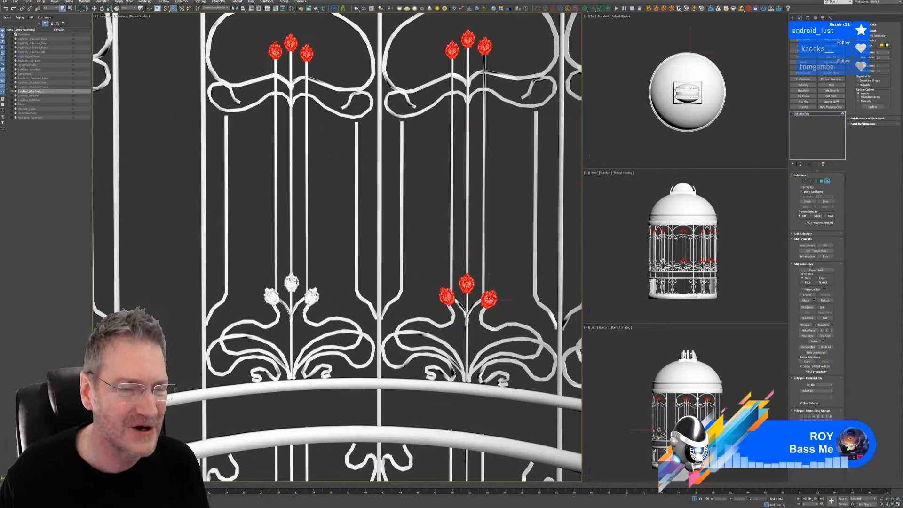
ctrl+click(292, 282)
ctrl+click(272, 296)
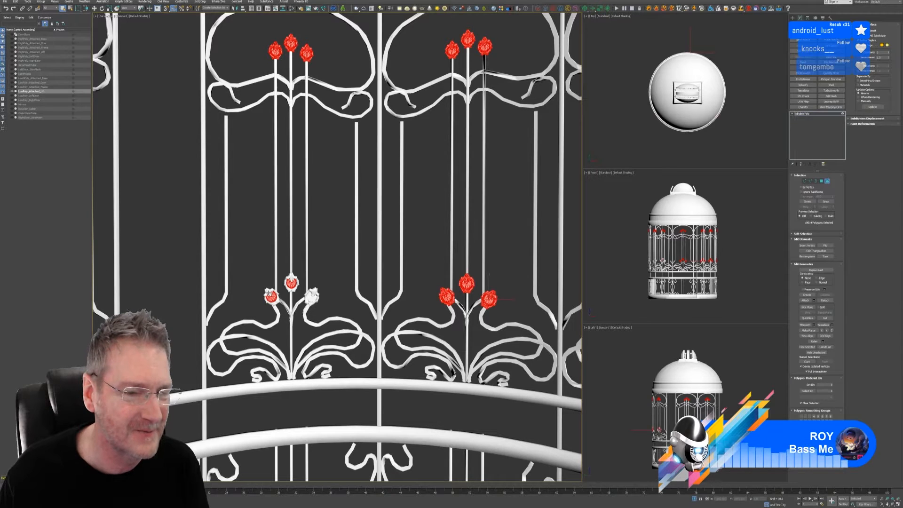
ctrl+click(311, 296)
ctrl+click(312, 299)
- Add both parts of the three lower buds on the panel beyond the next opening to the selection
scroll(312, 299, down, 5)
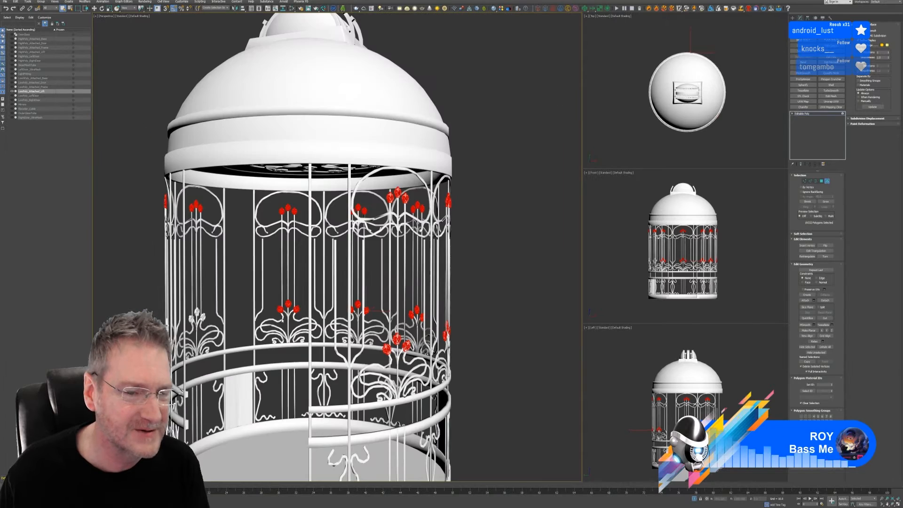
alt+middle_drag(305, 305, 264, 325)
scroll(263, 326, up, 10)
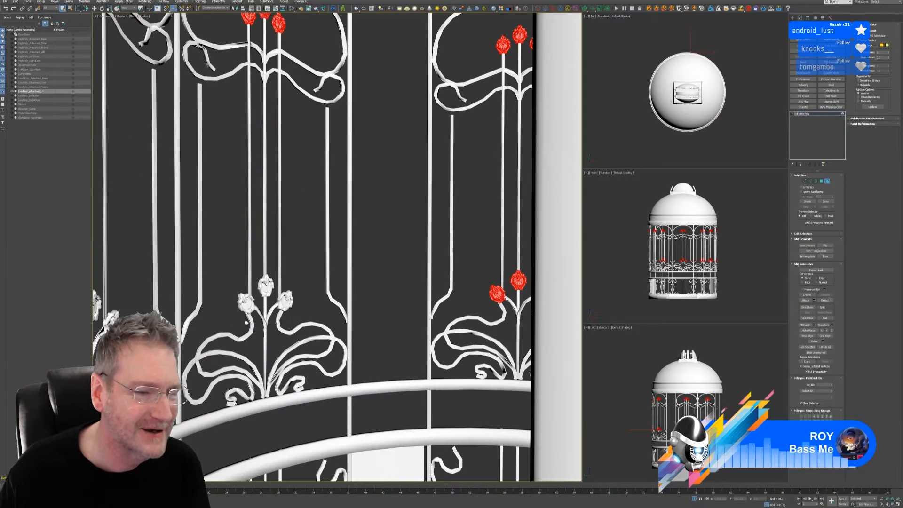
ctrl+click(265, 286)
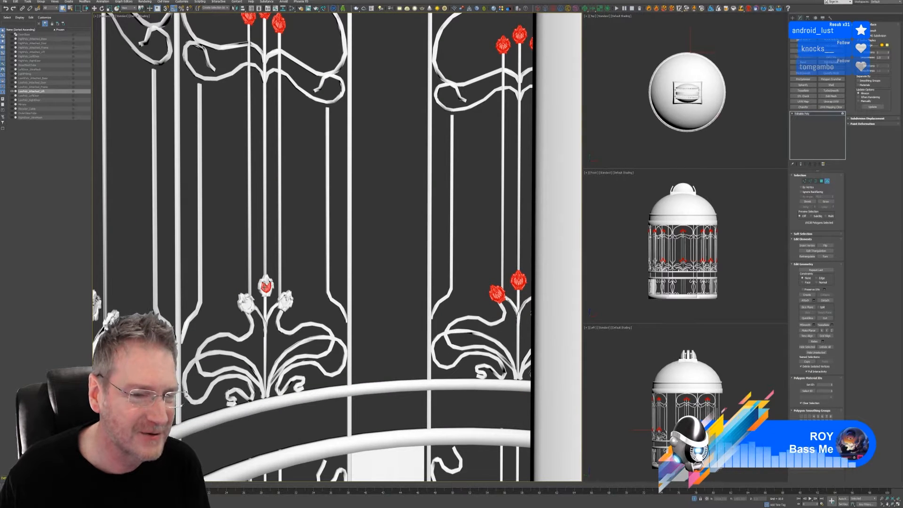
ctrl+click(245, 304)
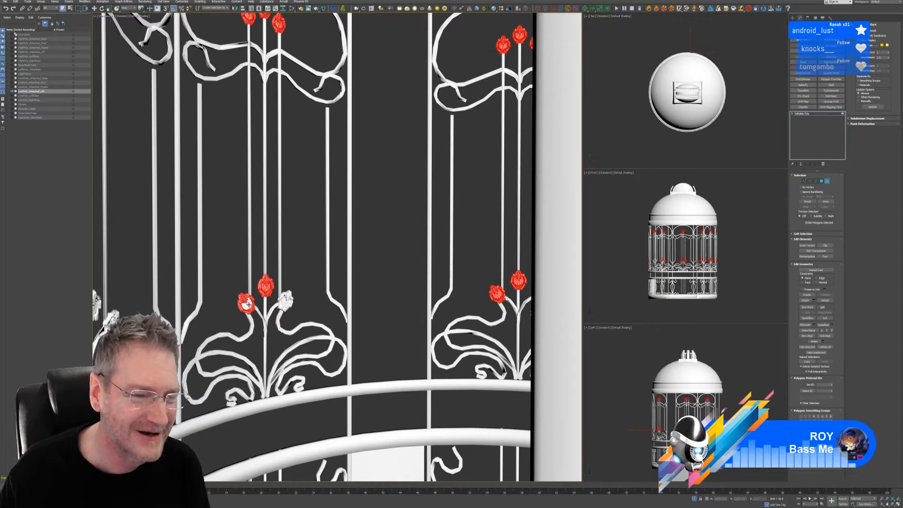
ctrl+click(249, 305)
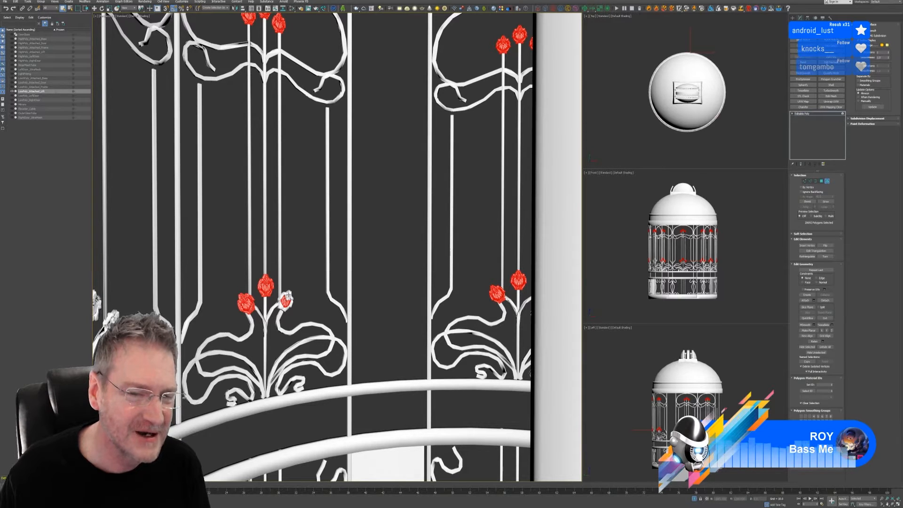
ctrl+click(285, 301)
- Add both parts of the three lower buds on the remaining unselected panel to the selection
scroll(244, 322, down, 3)
mouse_move(243, 322)
alt+middle_down()
mouse_move(218, 328)
mouse_move(233, 326)
alt+middle_up()
scroll(234, 326, up, 3)
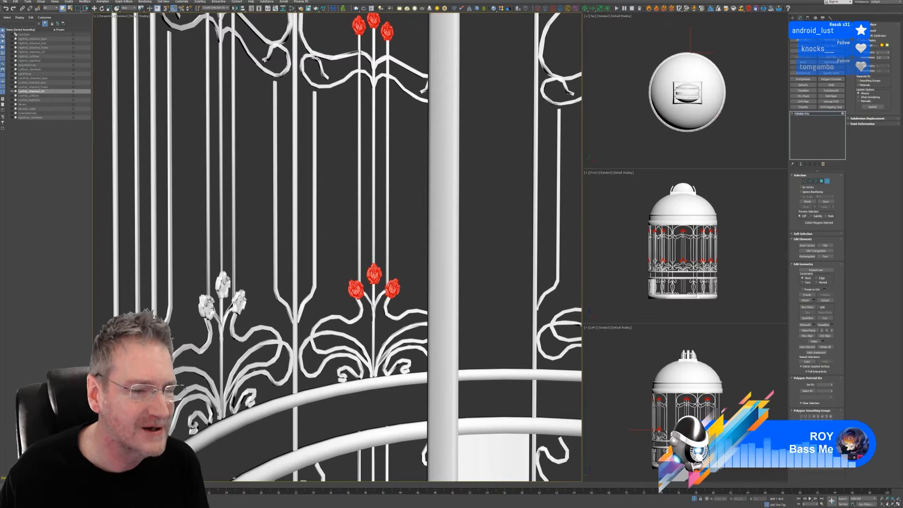
ctrl+click(207, 308)
ctrl+click(212, 301)
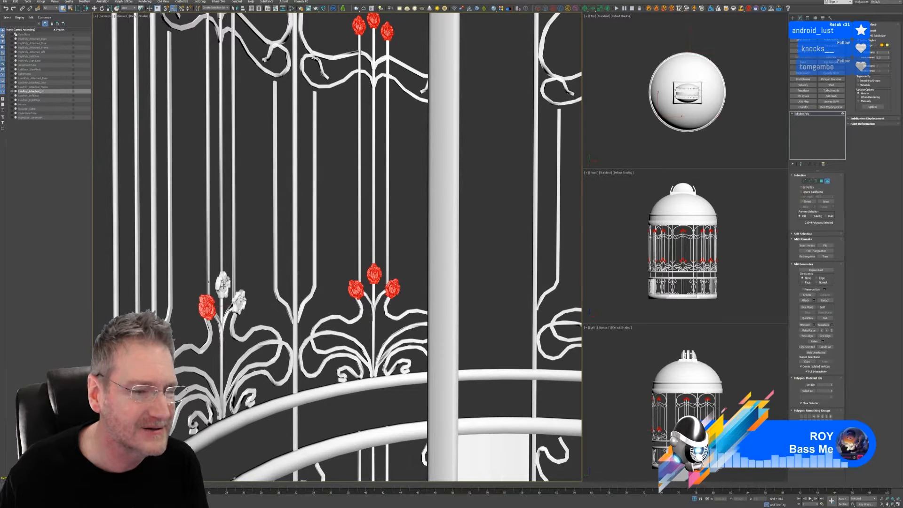
ctrl+click(224, 287)
ctrl+click(228, 287)
ctrl+click(239, 301)
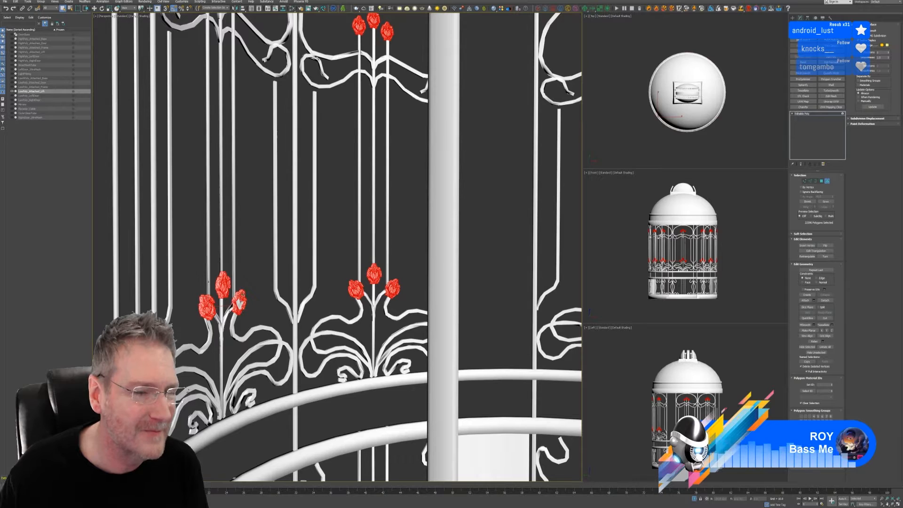
ctrl+click(243, 304)
- Assign a dark red vertex color to all the selected flower buds
scroll(243, 314, down, 5)
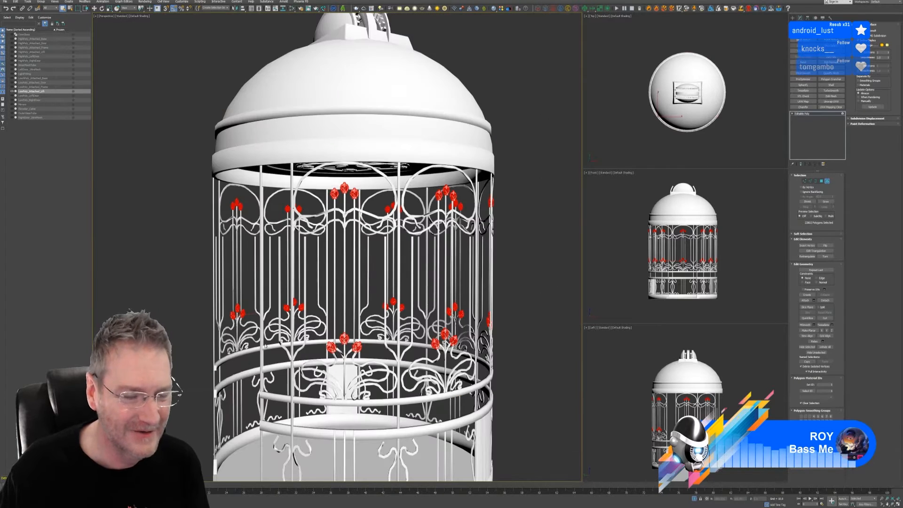
alt+middle_drag(275, 339, 283, 294)
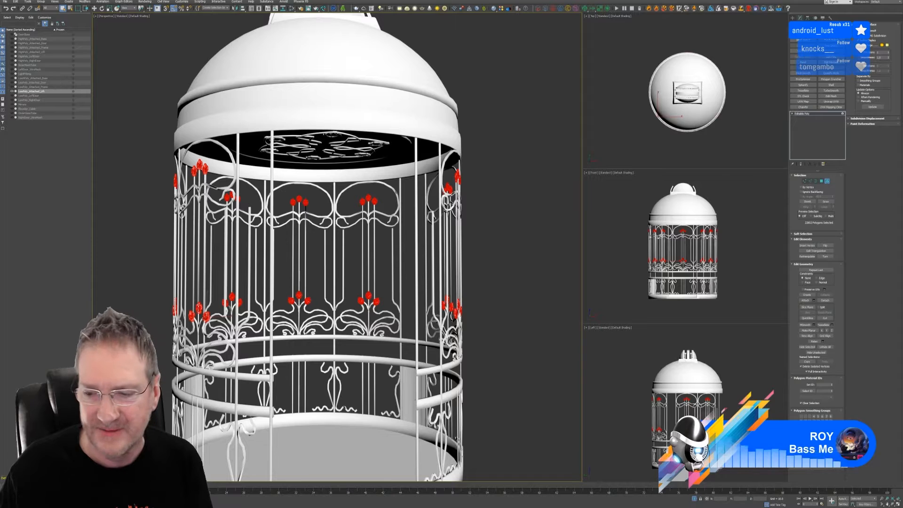
click(822, 455)
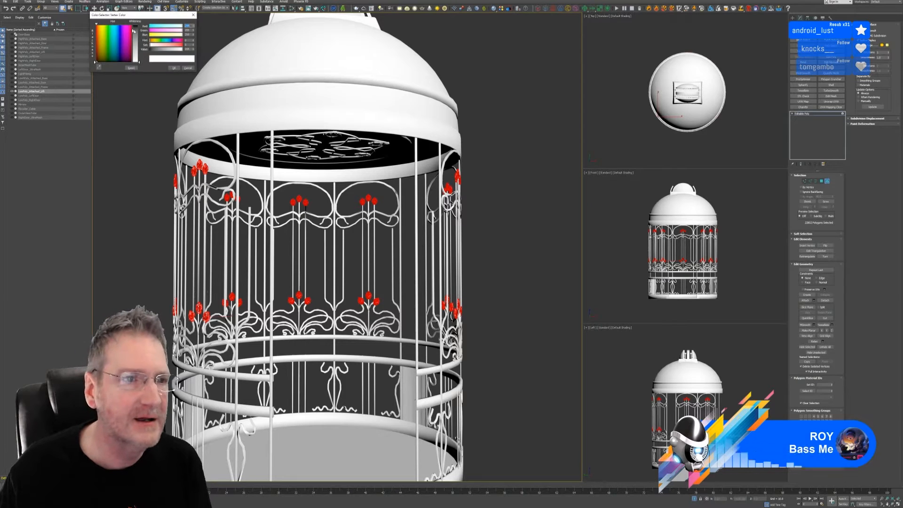
click(129, 59)
drag(135, 60, 136, 25)
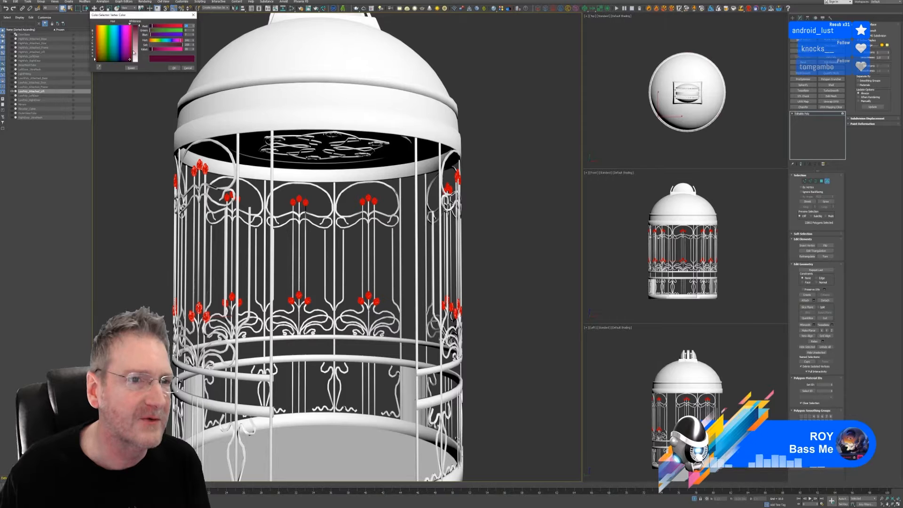
drag(98, 51, 95, 59)
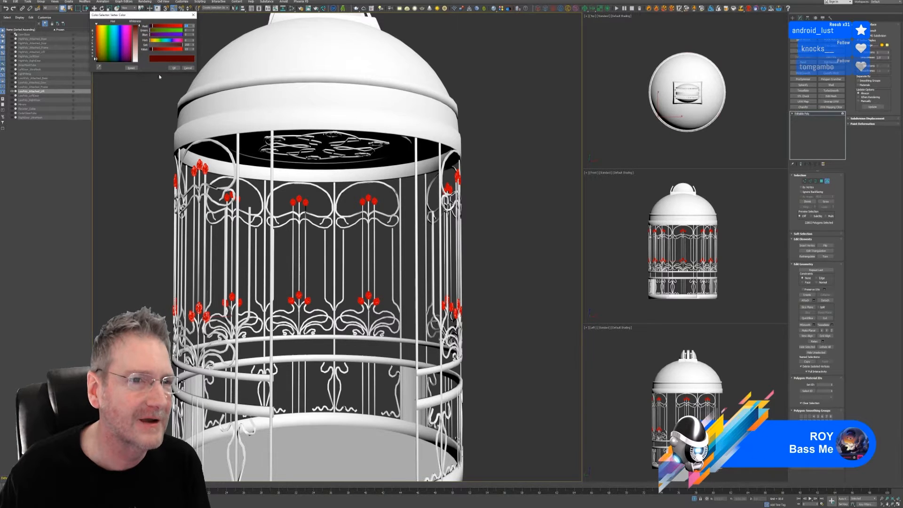
click(172, 70)
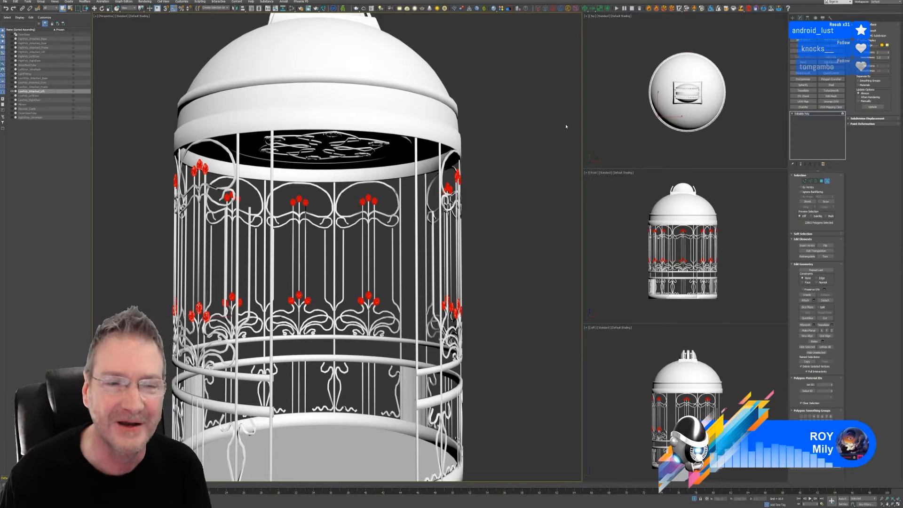
- Examine the cage from several sides to check which buds are selected and which parts still need a color
alt+middle_drag(499, 199, 501, 227)
scroll(472, 195, down, 3)
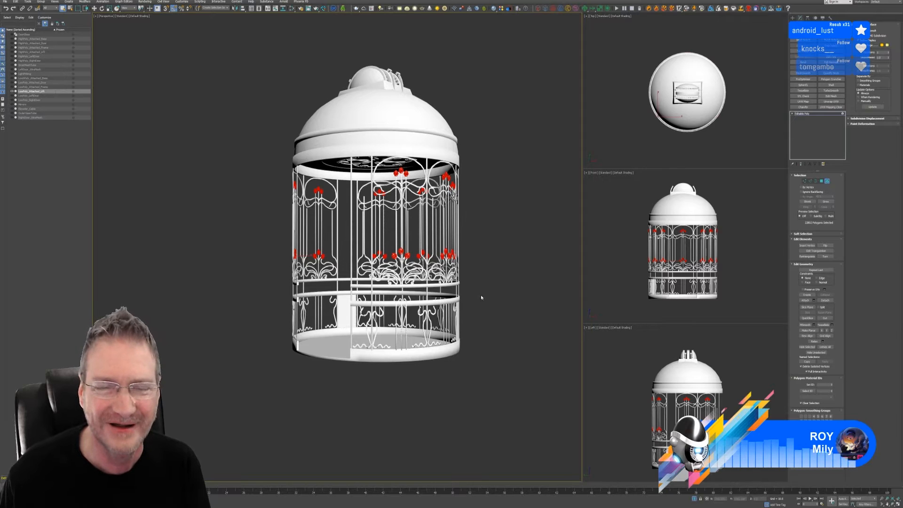
alt+middle_drag(480, 296, 505, 286)
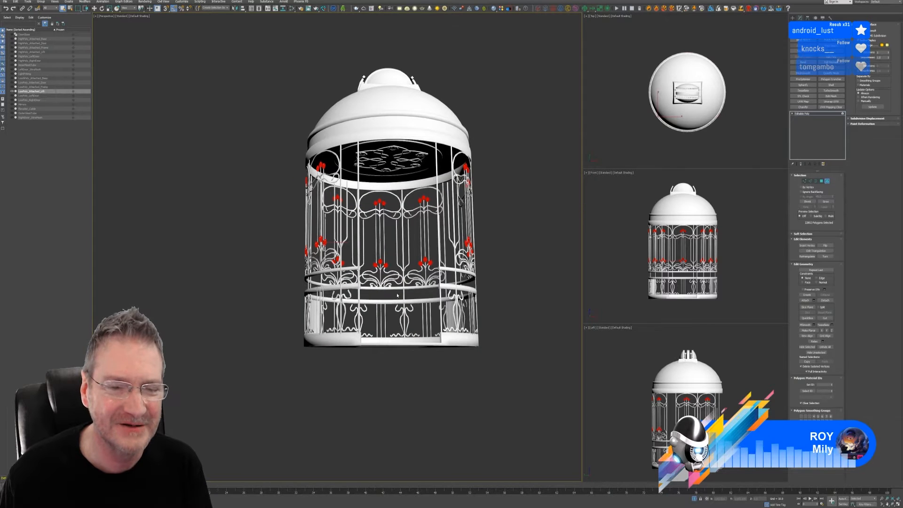
scroll(384, 271, up, 4)
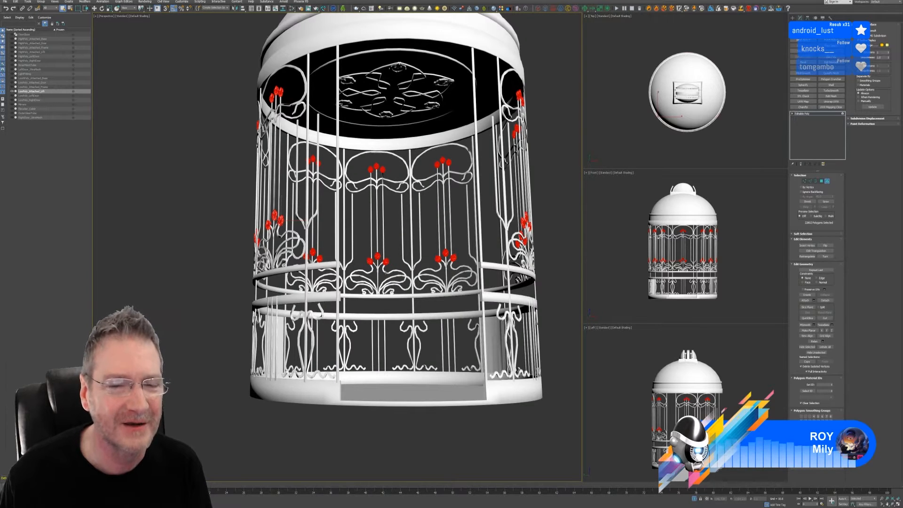
scroll(391, 281, down, 4)
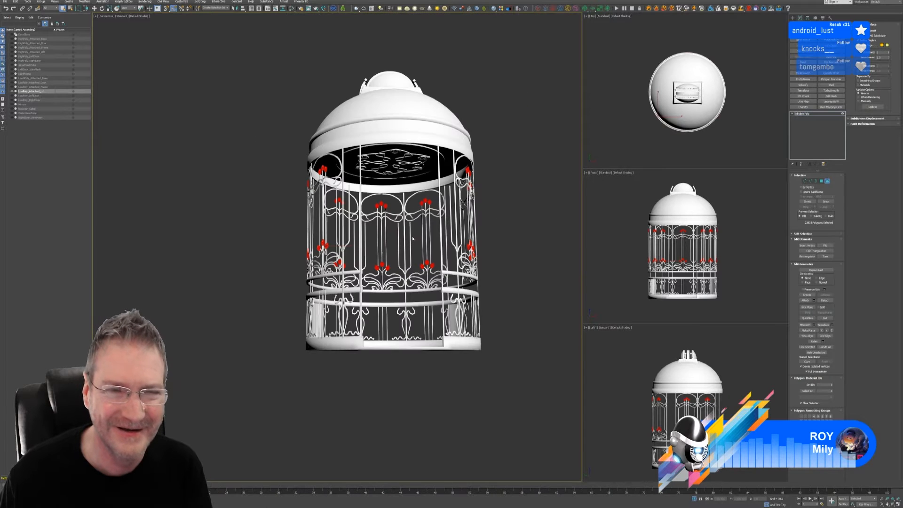
alt+middle_drag(392, 279, 416, 237)
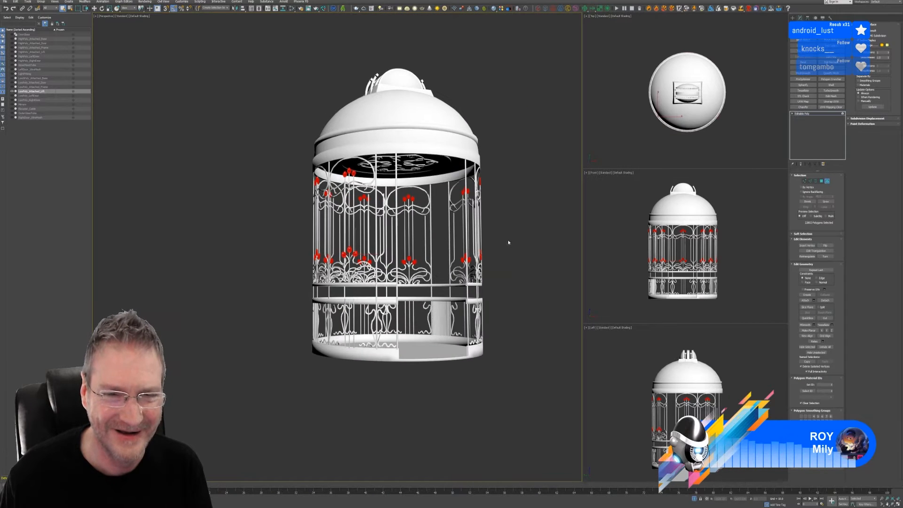
mouse_move(508, 243)
alt+middle_down()
mouse_move(497, 254)
mouse_move(492, 245)
alt+middle_up()
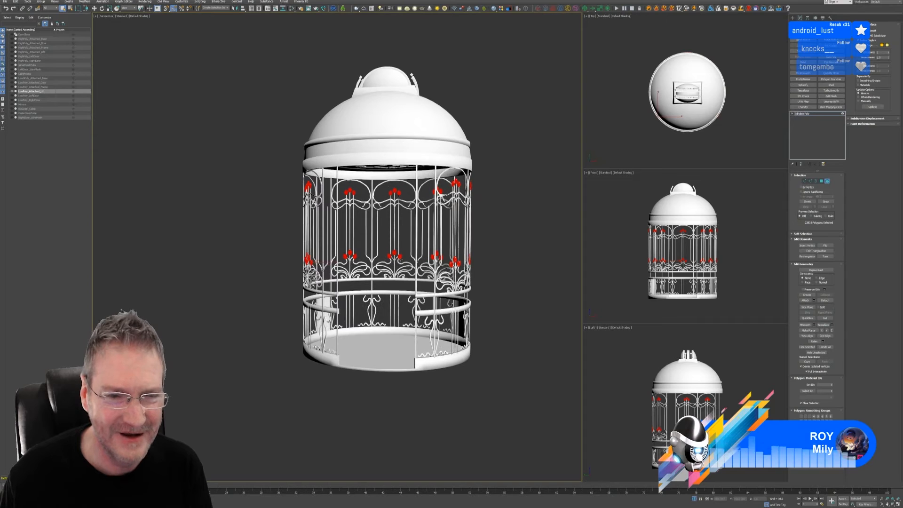
scroll(393, 254, up, 6)
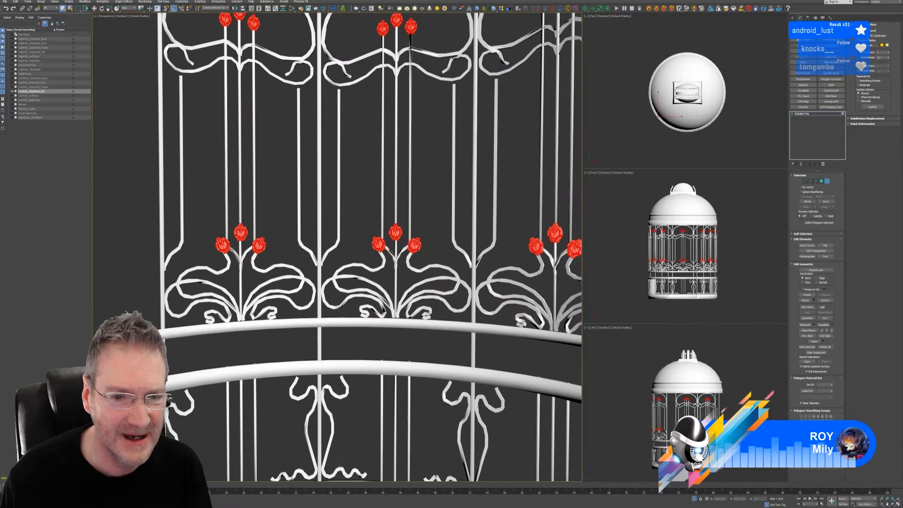
click(391, 256)
ctrl+click(404, 251)
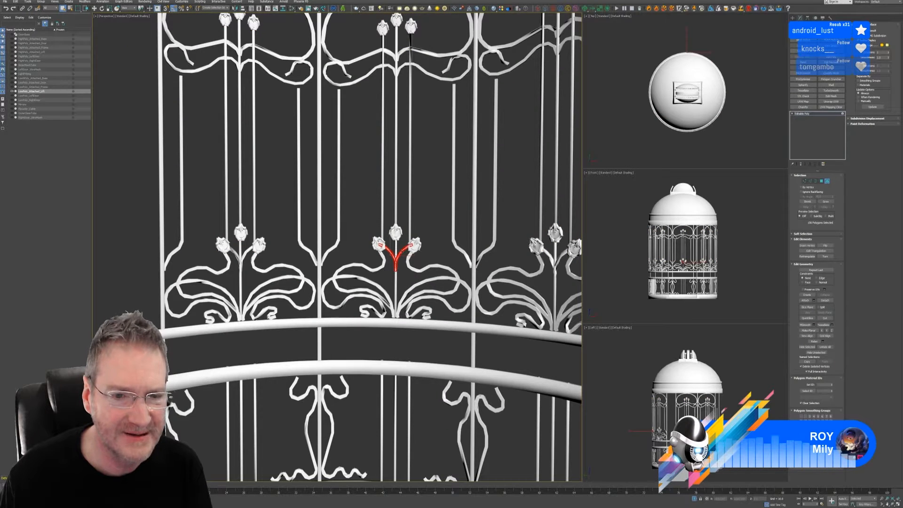
ctrl+click(396, 207)
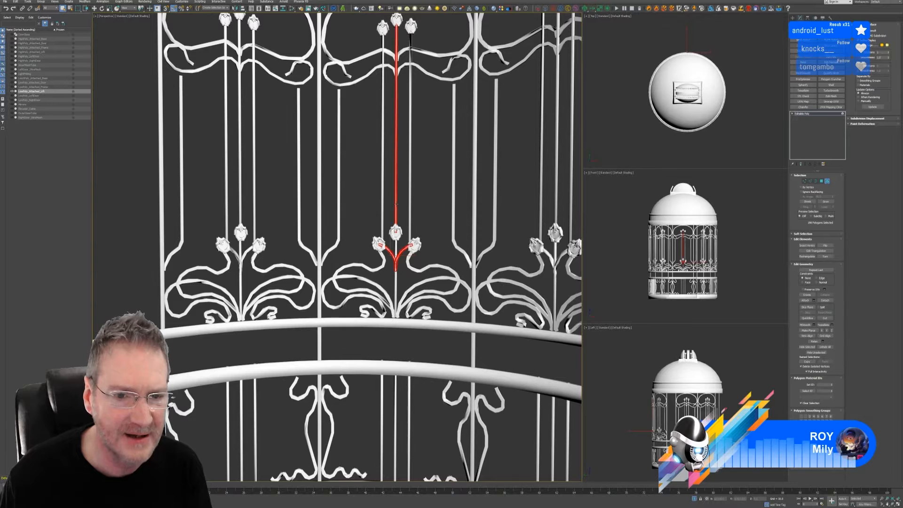
click(430, 229)
key(z)
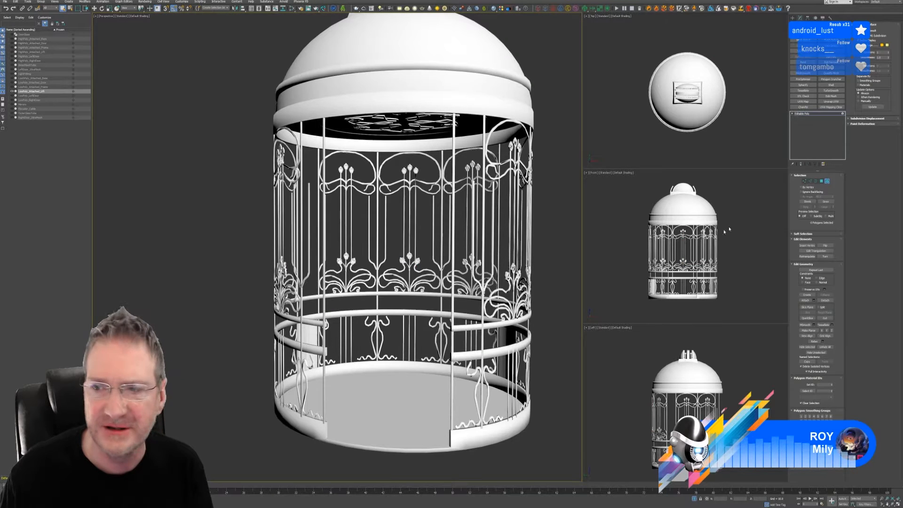
- Leave element mode and turn on shaded vertex color display in the cage's object properties
click(827, 181)
right_click(416, 97)
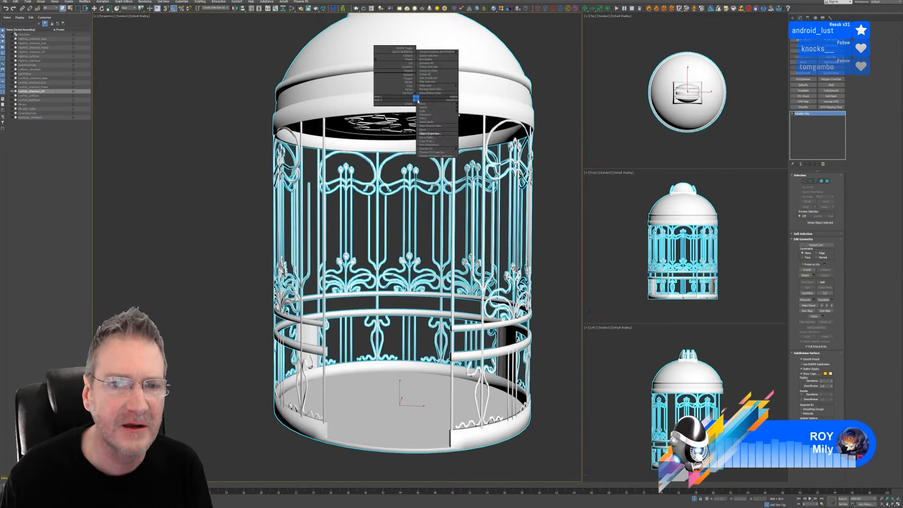
click(432, 134)
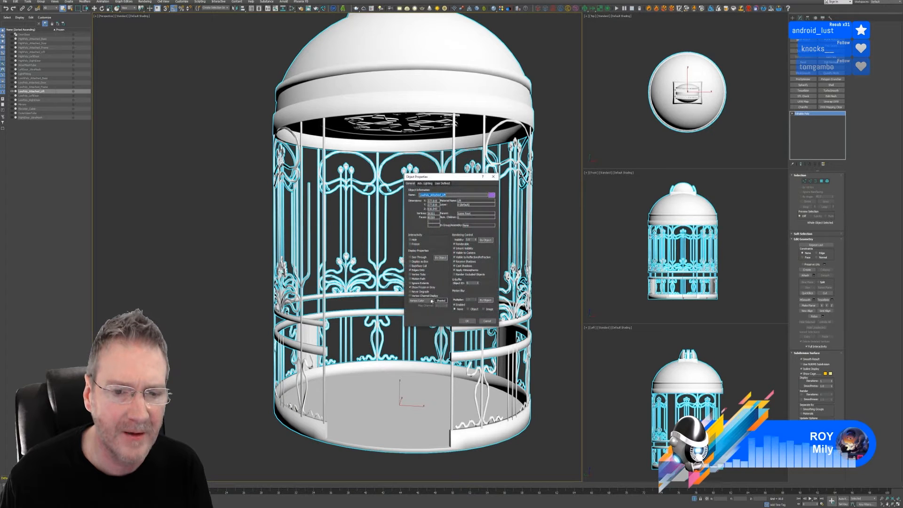
click(466, 320)
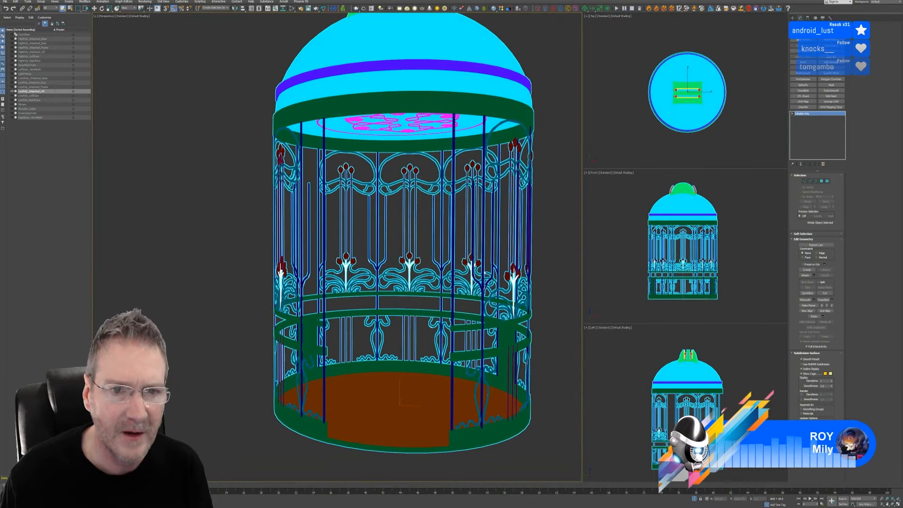
- Examine the vertex colors of the rods, scrollwork, buds and stems all around the cage
scroll(426, 283, up, 4)
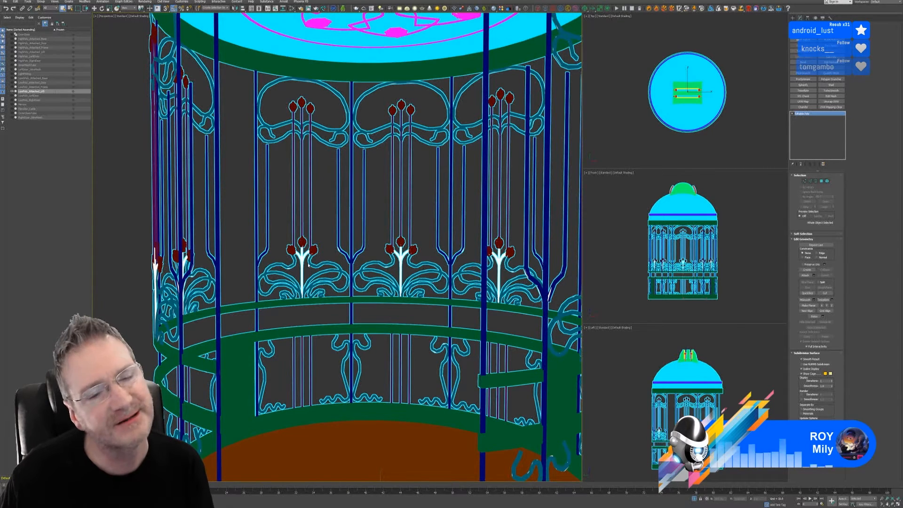
scroll(333, 263, down, 4)
alt+middle_drag(333, 263, 399, 262)
scroll(399, 261, up, 5)
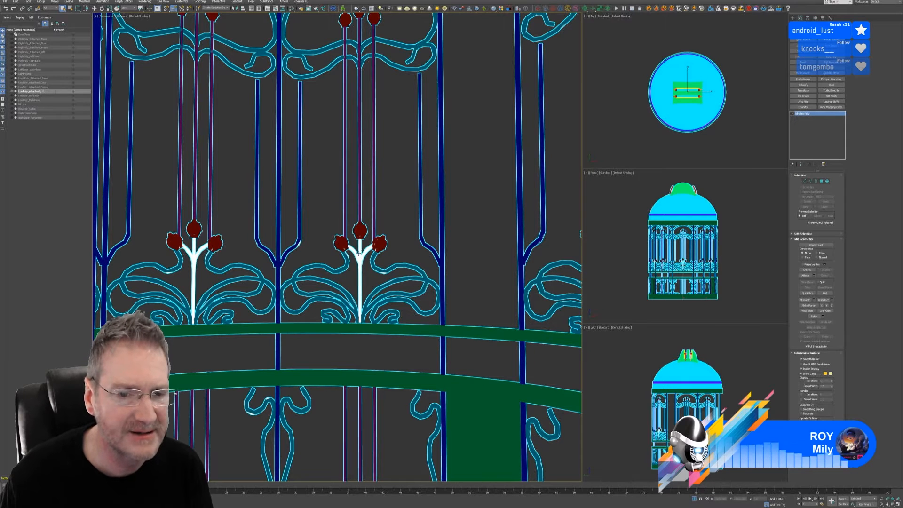
scroll(352, 274, down, 10)
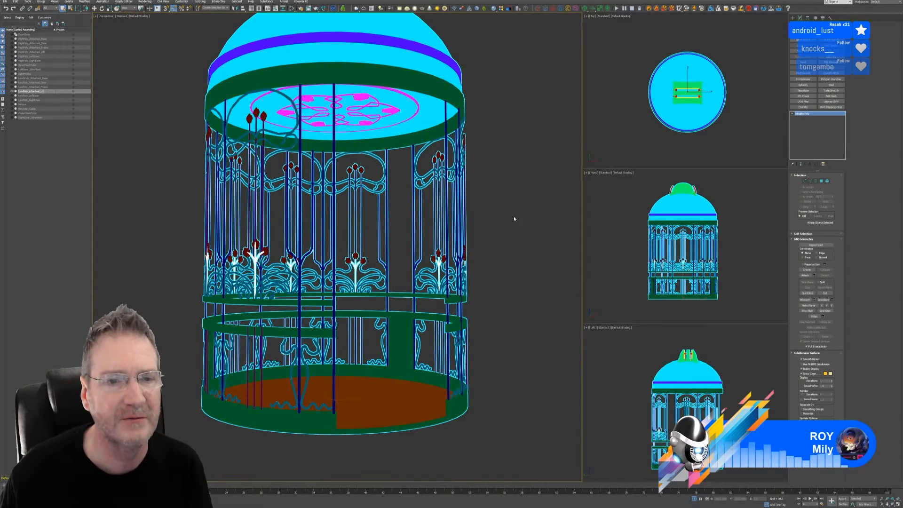
mouse_move(505, 232)
alt+middle_down()
mouse_move(481, 233)
mouse_move(529, 239)
mouse_move(499, 237)
alt+middle_up()
scroll(397, 239, up, 5)
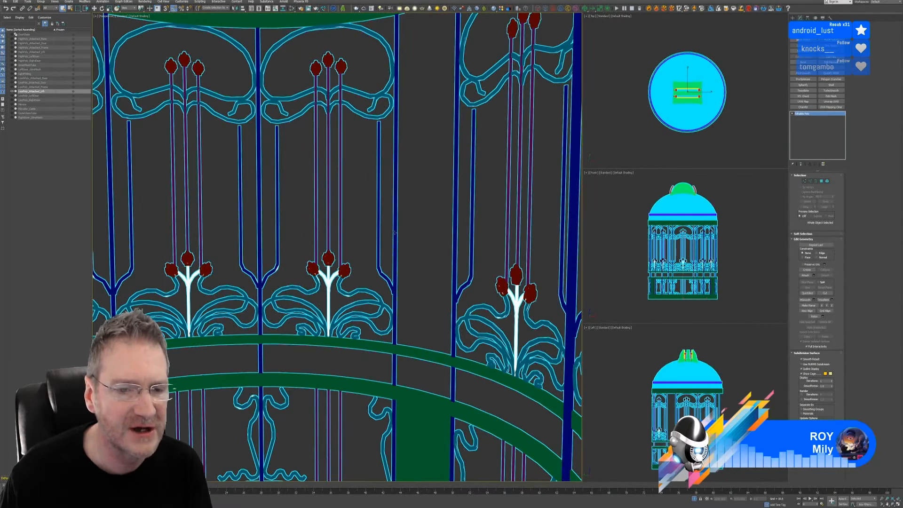
scroll(396, 242, down, 6)
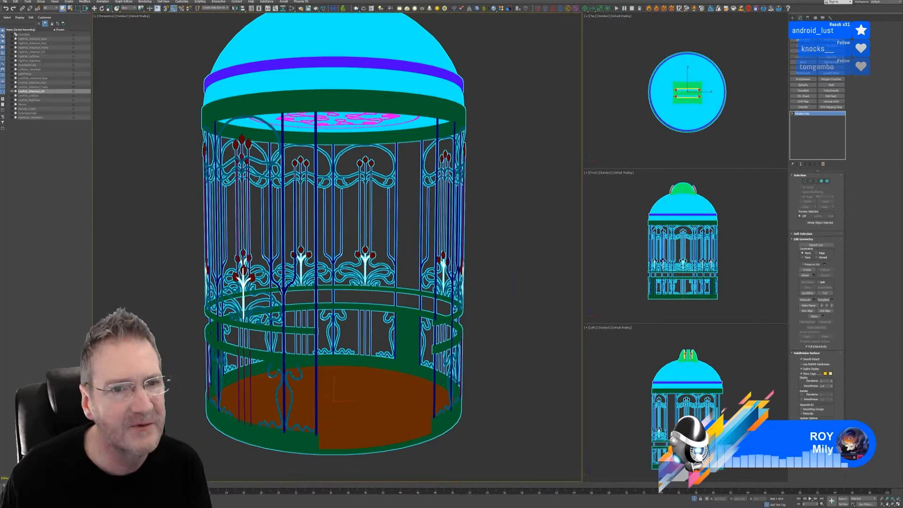
alt+middle_drag(498, 214, 468, 245)
scroll(491, 224, down, 3)
scroll(505, 160, up, 4)
scroll(494, 161, down, 2)
scroll(465, 155, down, 2)
scroll(464, 155, down, 2)
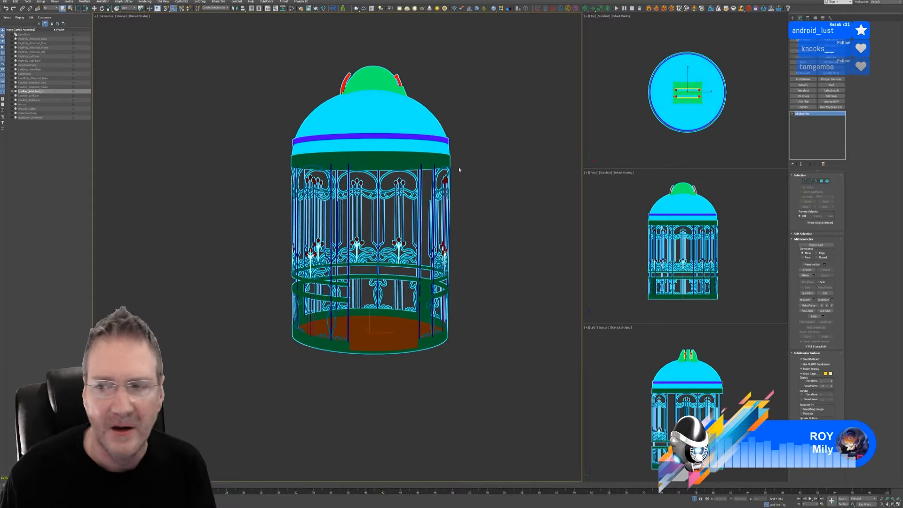
alt+middle_drag(455, 169, 478, 210)
- Turn off the vertex color display in the cage's object properties
right_click(393, 165)
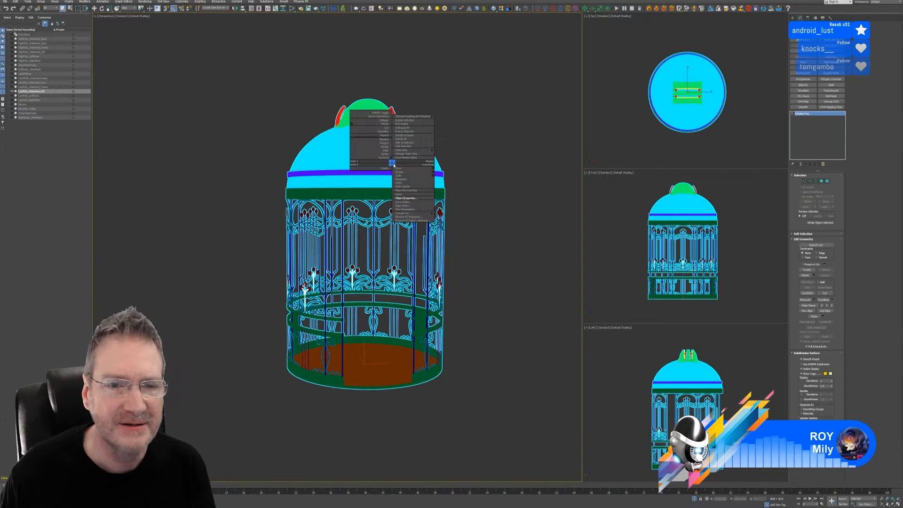
click(413, 199)
click(426, 296)
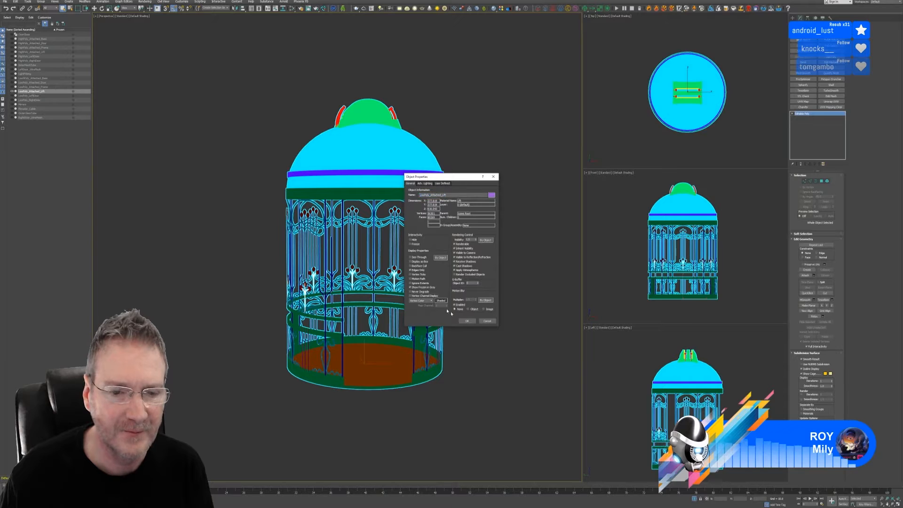
click(466, 320)
- End the cage's isolation, select the ornate front door of the elevator and isolate it
click(693, 499)
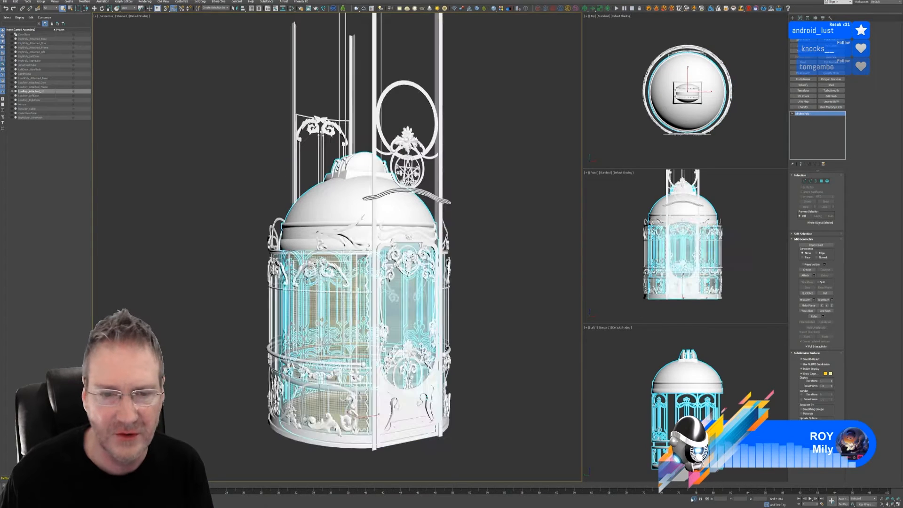
alt+middle_drag(486, 245, 503, 228)
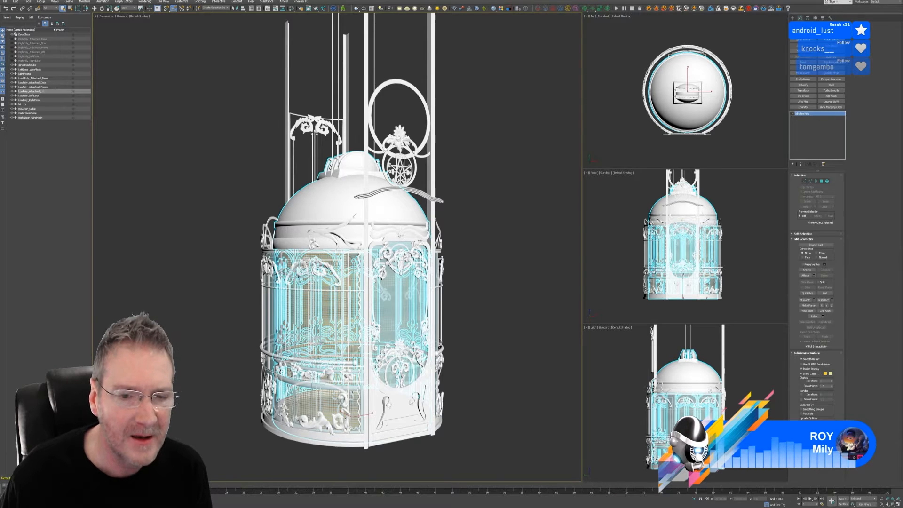
click(420, 246)
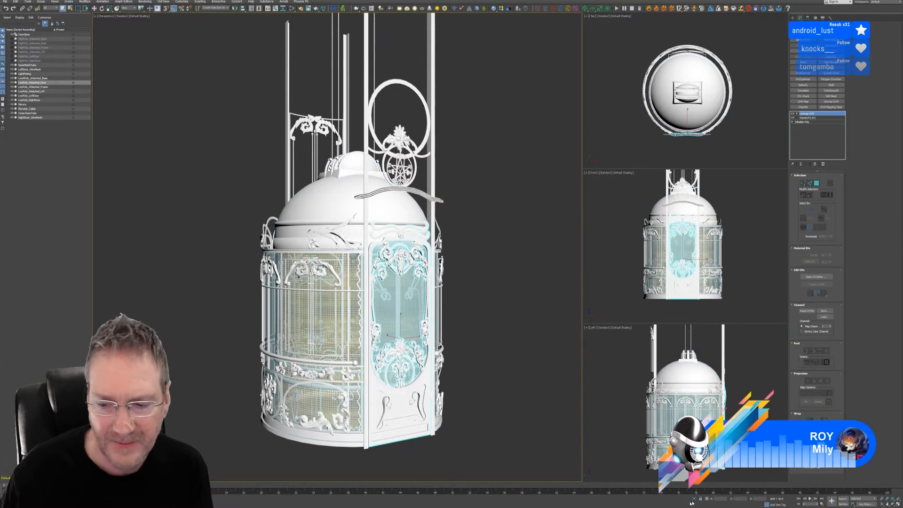
key(alt+q)
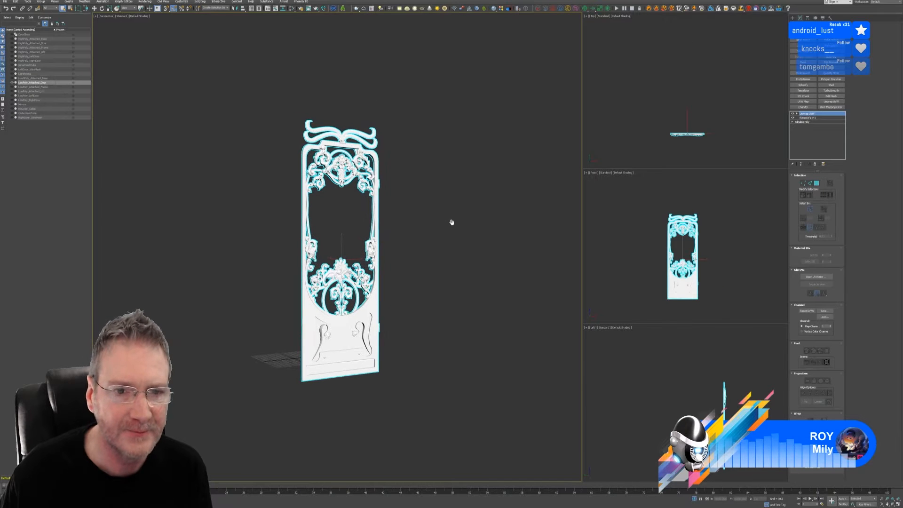
- Collapse the door's entire modifier stack into an editable poly and enter element selection mode
right_click(830, 124)
click(832, 166)
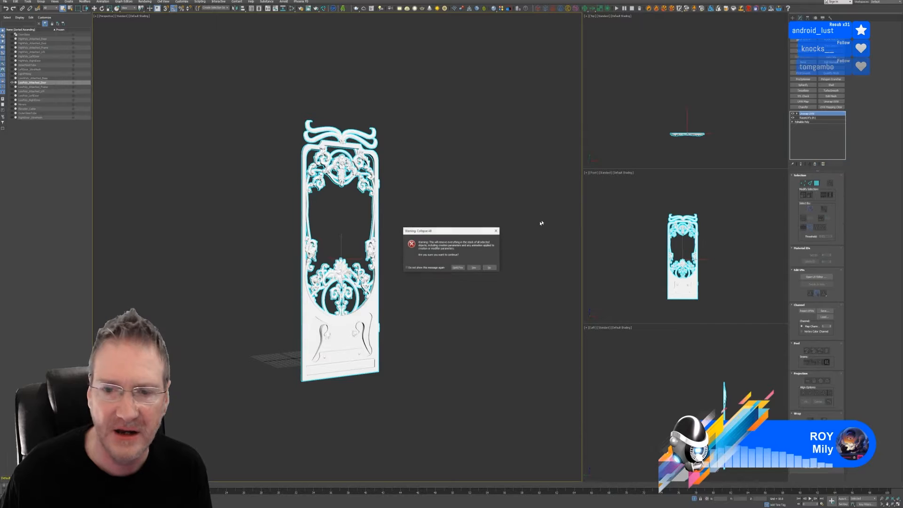
click(473, 267)
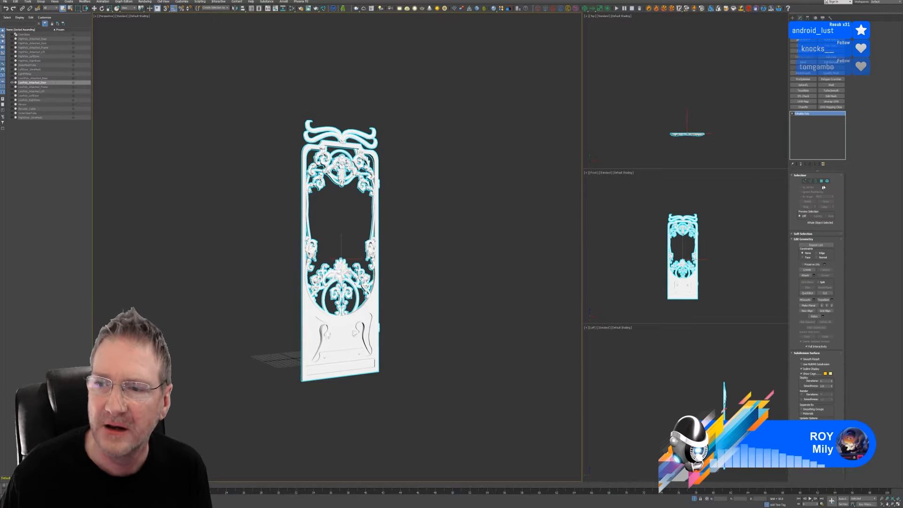
click(827, 181)
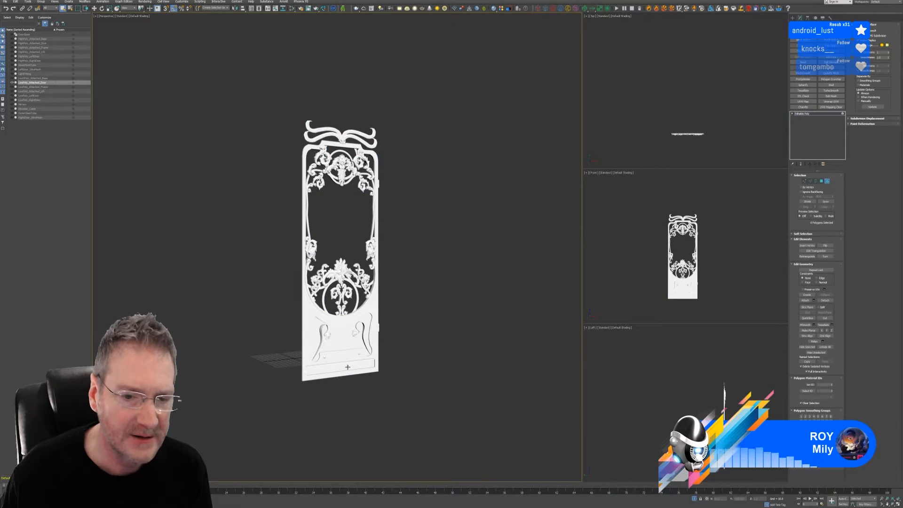
- Select the door's main frame panel and the recessed strip along its base, and set their vertex color to pure red
click(333, 376)
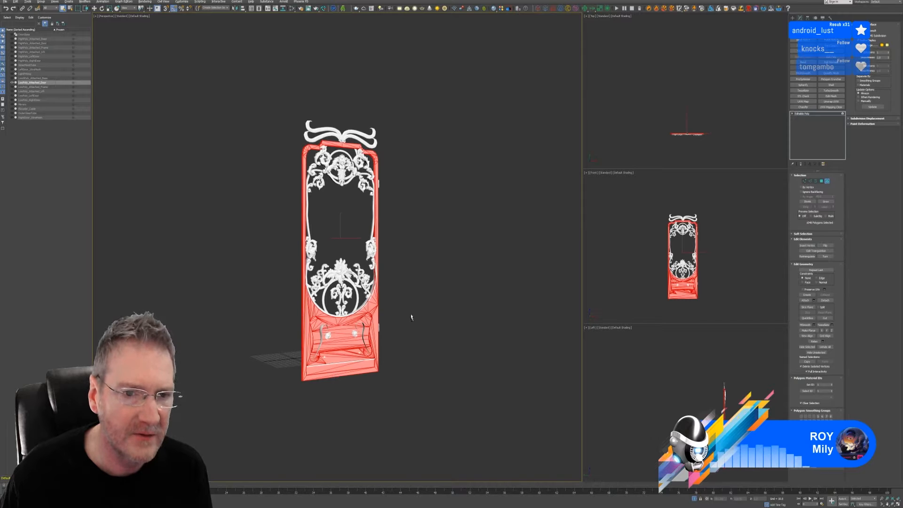
scroll(333, 375, up, 5)
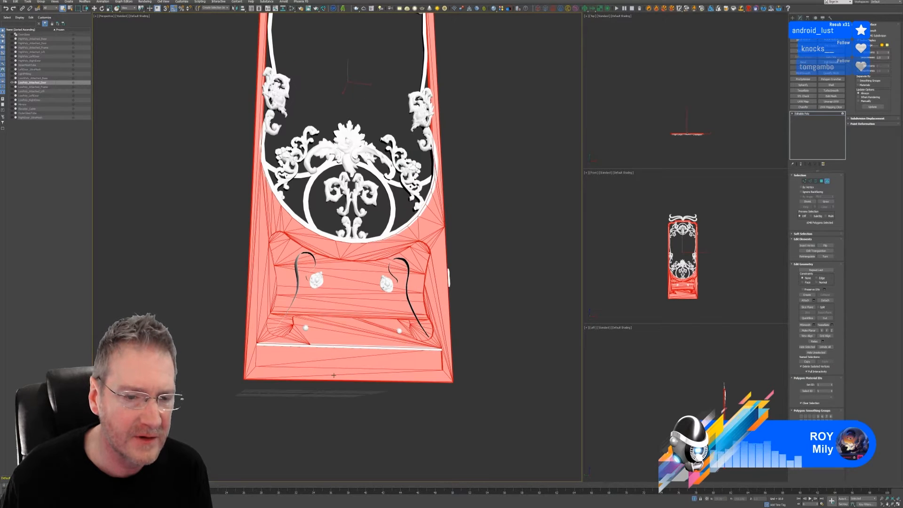
ctrl+click(323, 348)
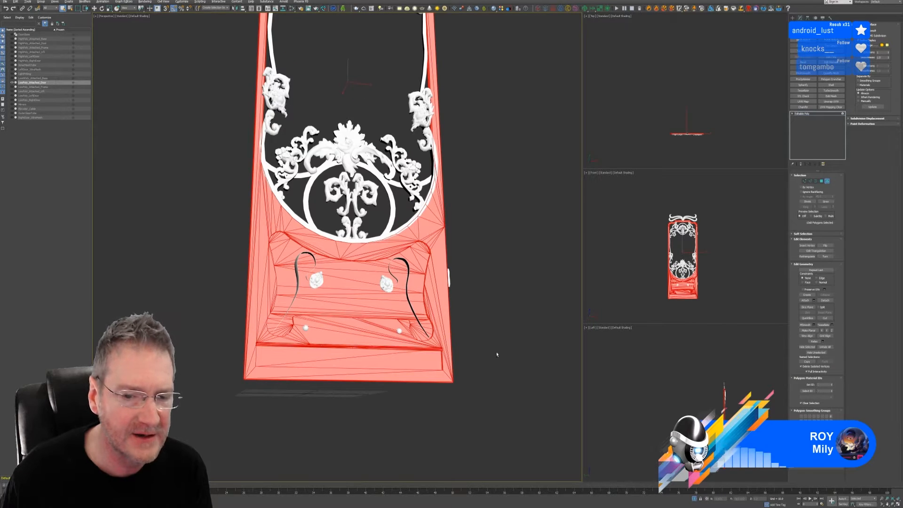
alt+middle_drag(493, 353, 486, 360)
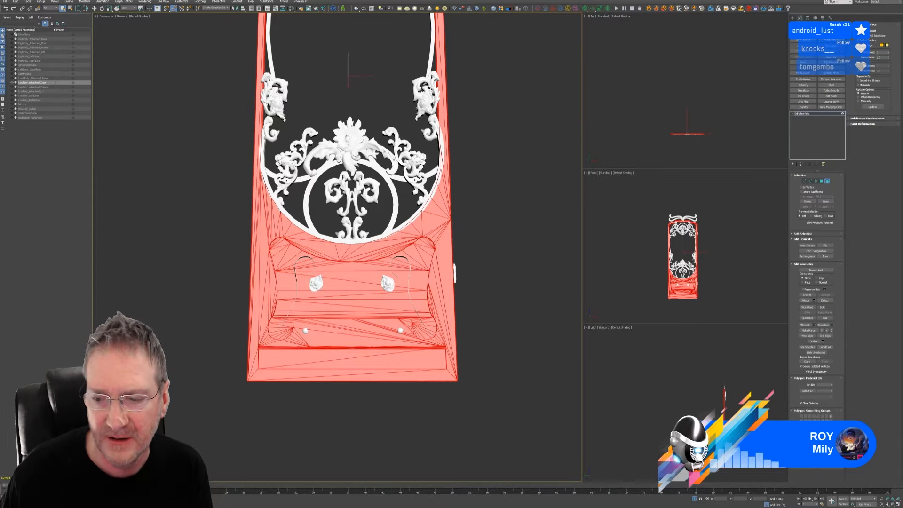
click(826, 455)
click(97, 25)
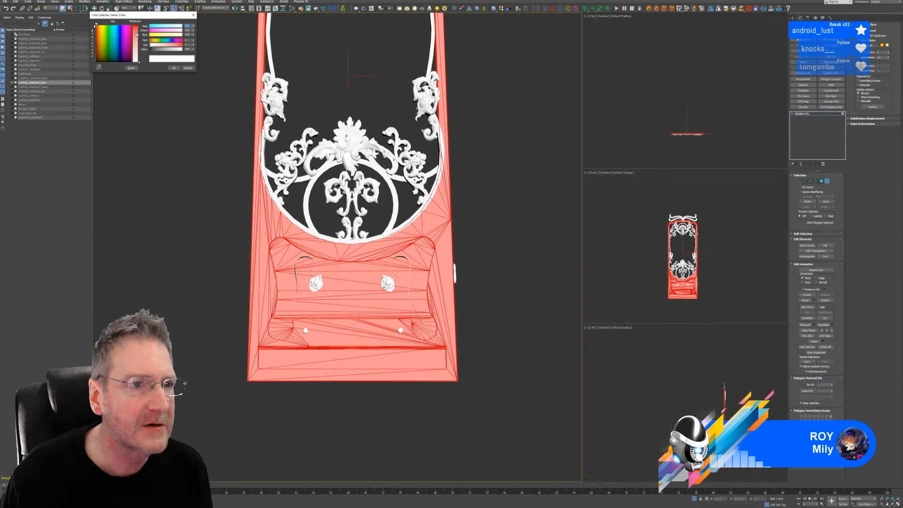
drag(138, 62, 137, 25)
click(174, 68)
- Select the scrolled crest pieces above the door frame and set their vertex color to saturated yellow
scroll(427, 176, down, 3)
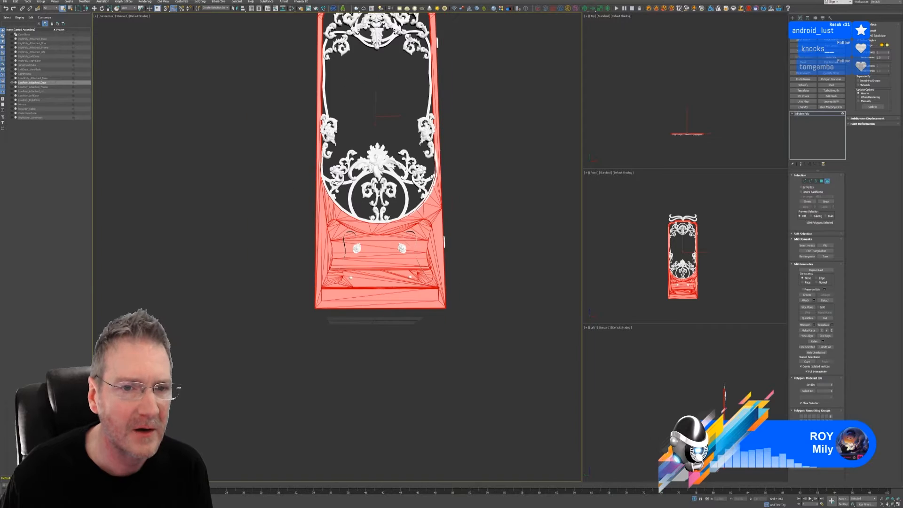
middle_drag(435, 160, 440, 243)
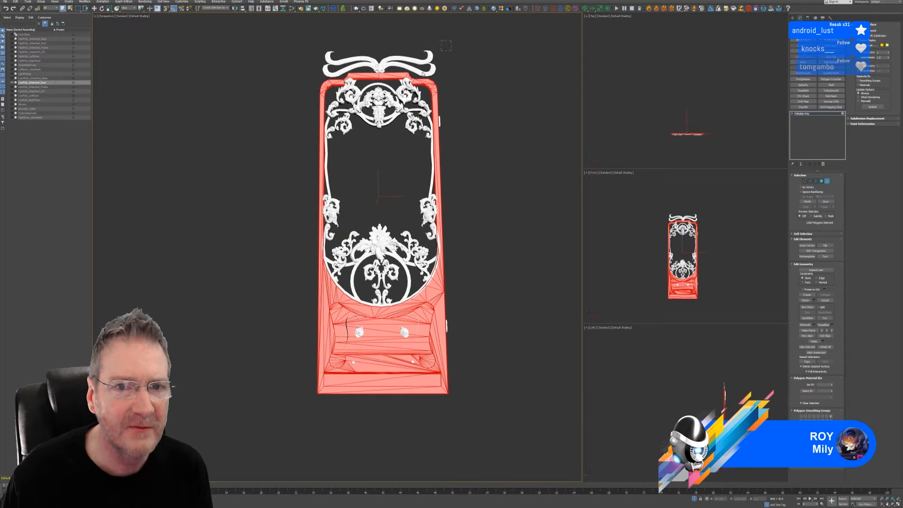
click(378, 59)
ctrl+click(343, 69)
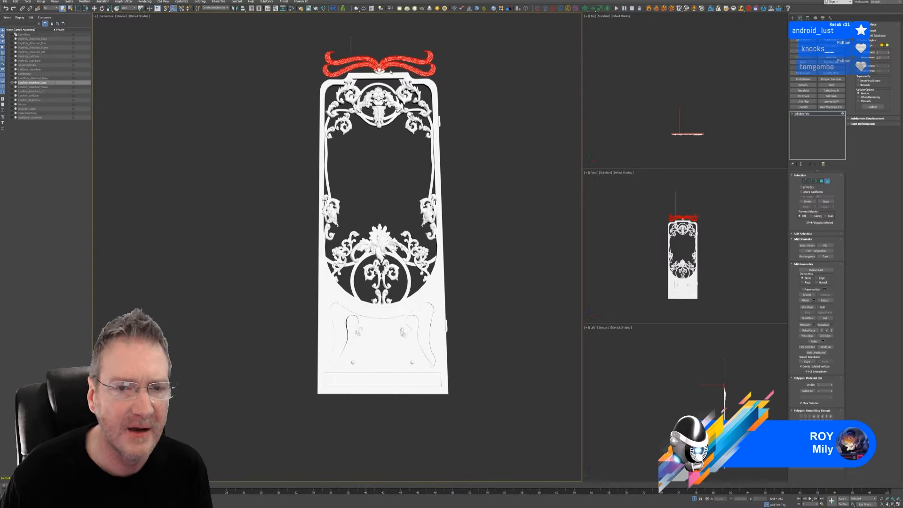
scroll(392, 99, up, 2)
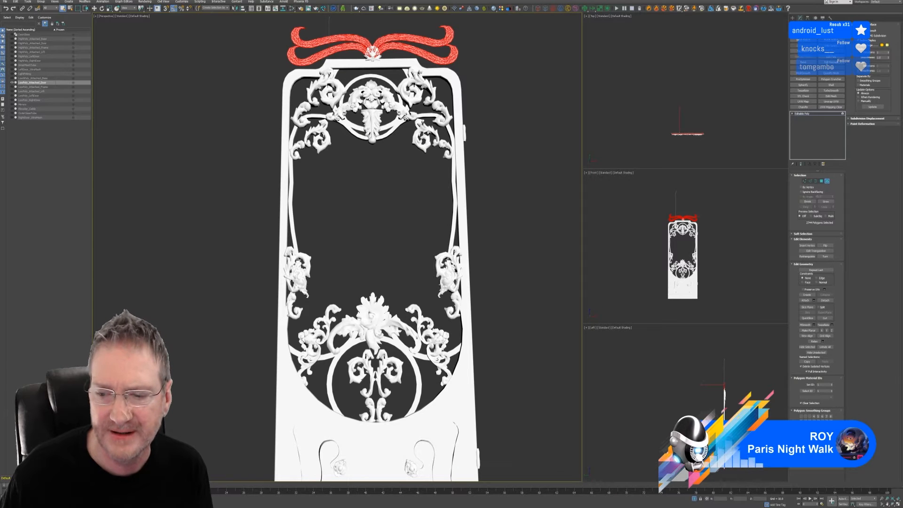
click(821, 454)
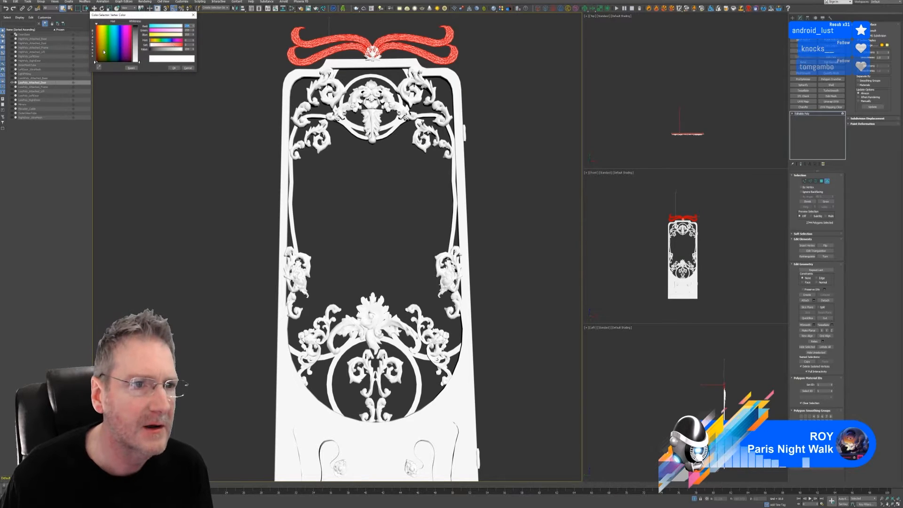
click(102, 33)
drag(152, 44, 182, 44)
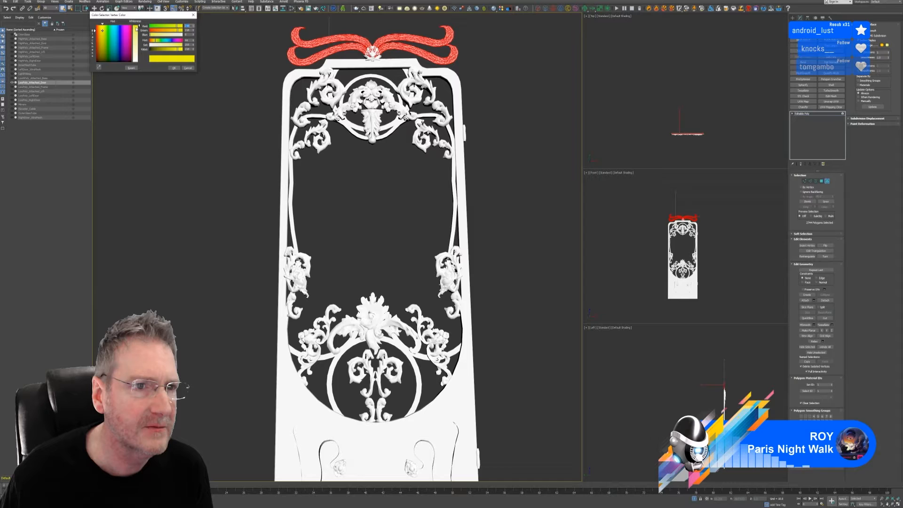
click(174, 68)
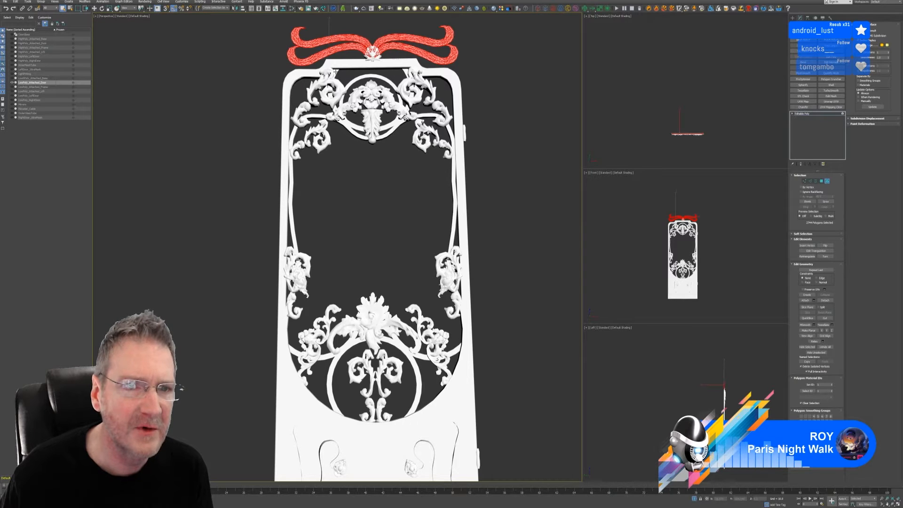
- Select the round rods and rings framing the door opening's upper and lower ornaments, and set their vertex color to saturated green
click(336, 72)
ctrl+click(354, 80)
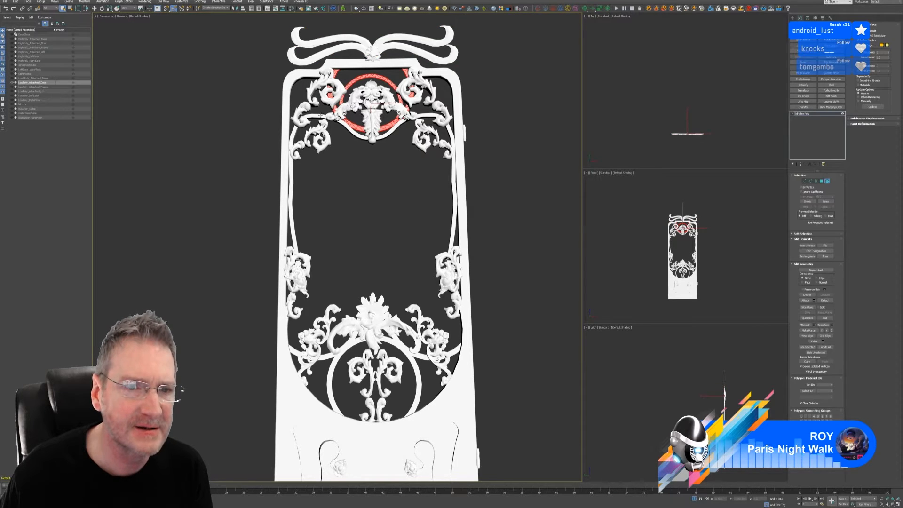
ctrl+click(323, 116)
ctrl+click(392, 130)
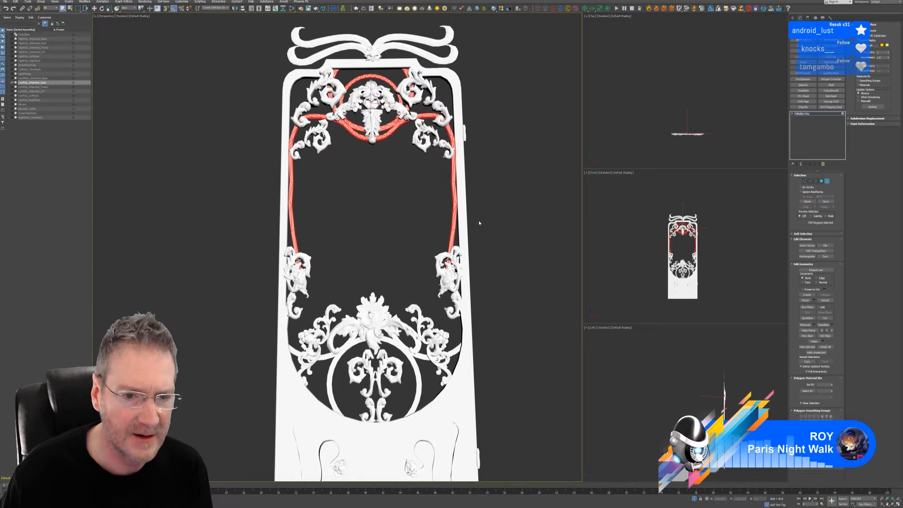
ctrl+click(331, 355)
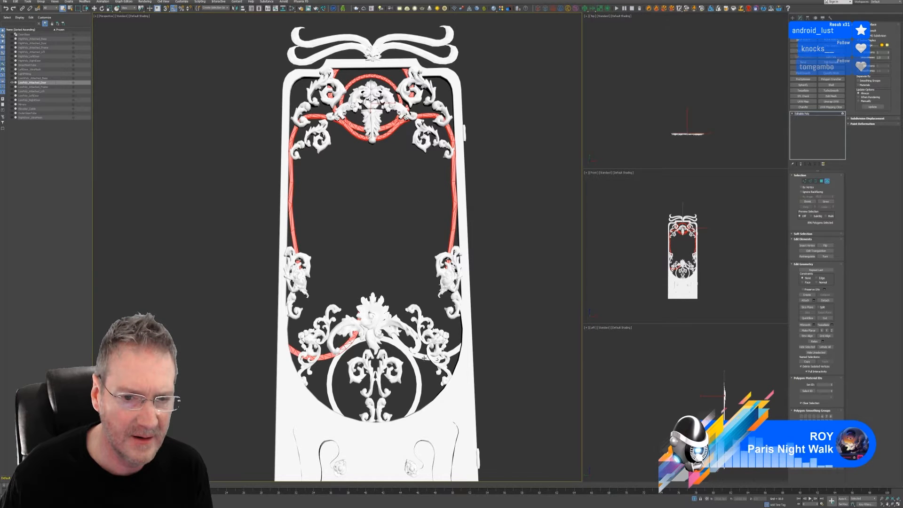
ctrl+click(424, 358)
ctrl+click(414, 361)
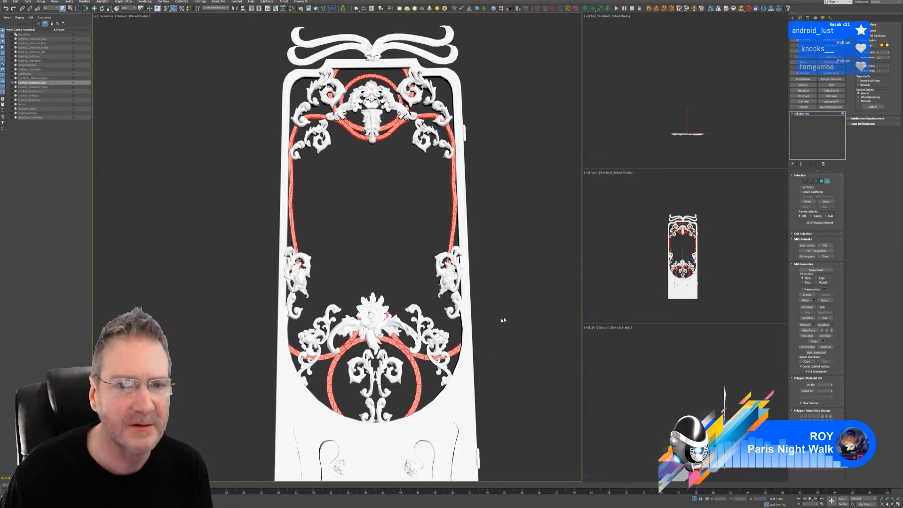
click(825, 455)
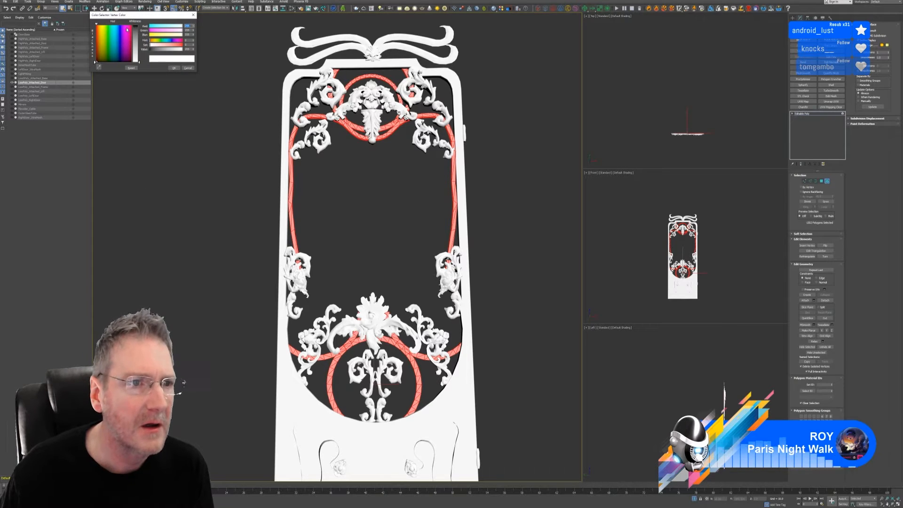
click(110, 31)
drag(138, 61, 136, 26)
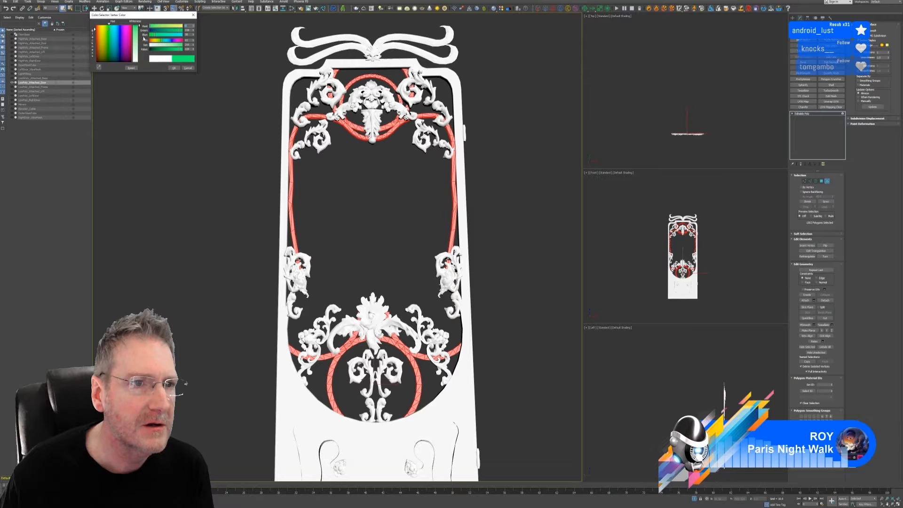
click(174, 68)
- Select the two curved hook-shaped strips on the lower door panel and set their vertex color to saturated cyan
middle_drag(488, 155, 491, 104)
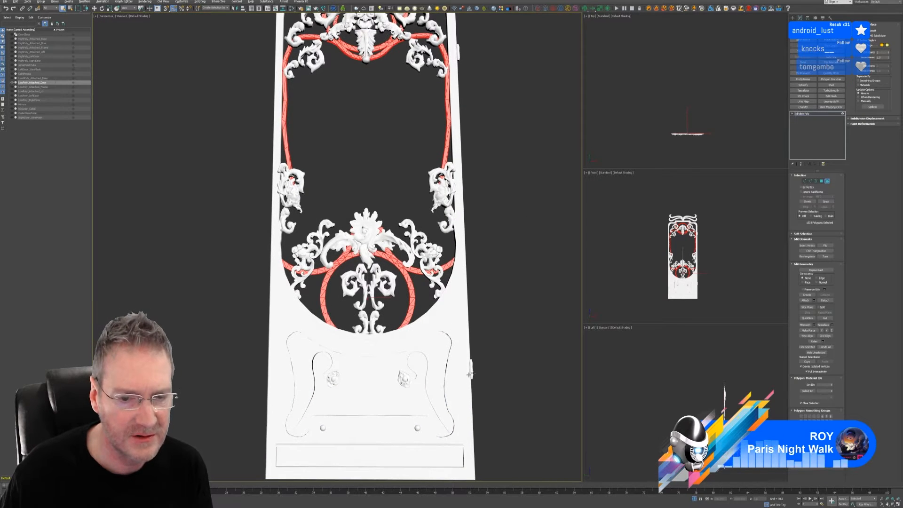
alt+middle_drag(470, 373, 489, 373)
click(441, 393)
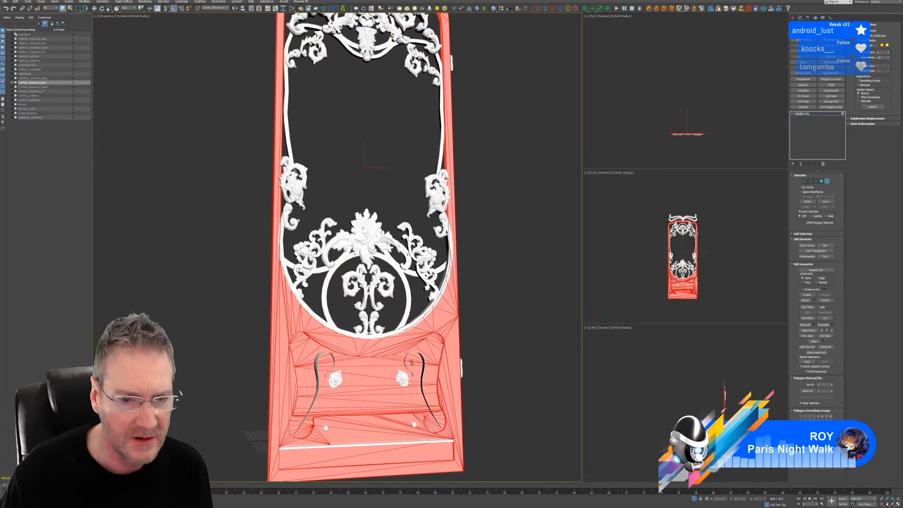
alt+middle_drag(356, 395, 341, 380)
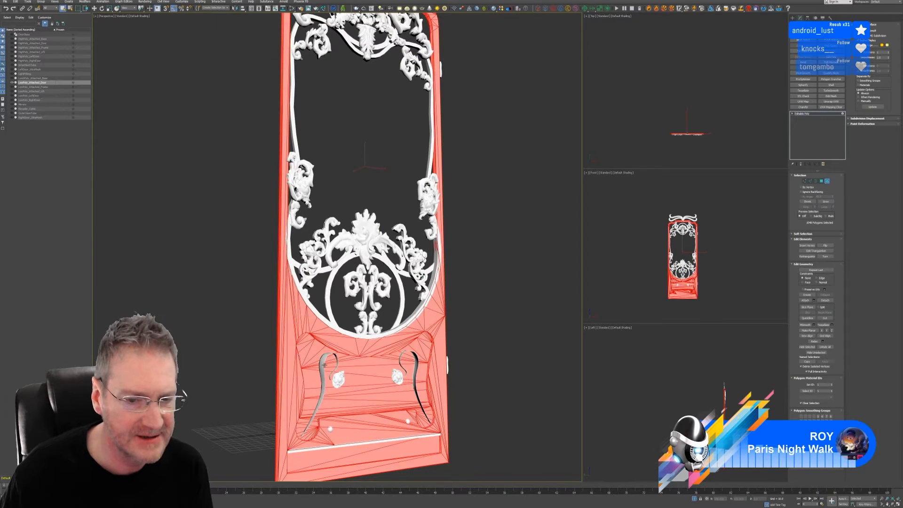
click(331, 366)
ctrl+click(417, 369)
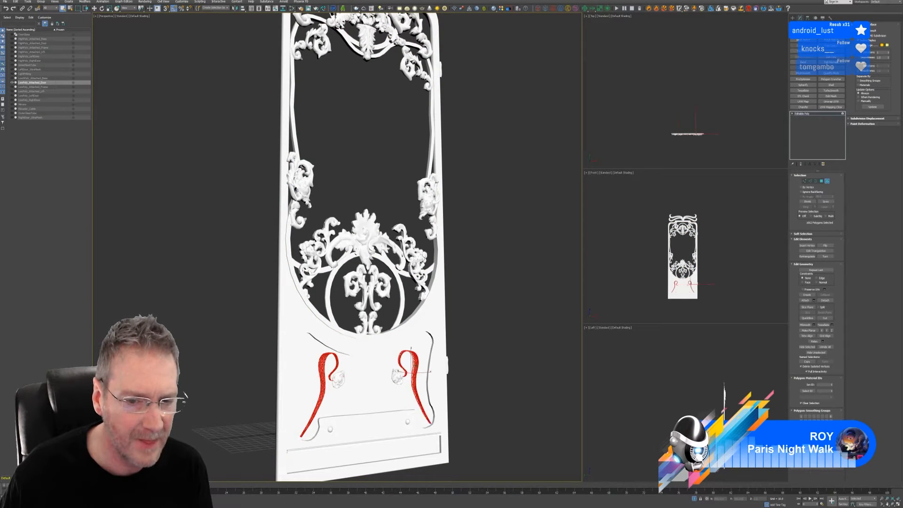
alt+middle_drag(465, 390, 462, 390)
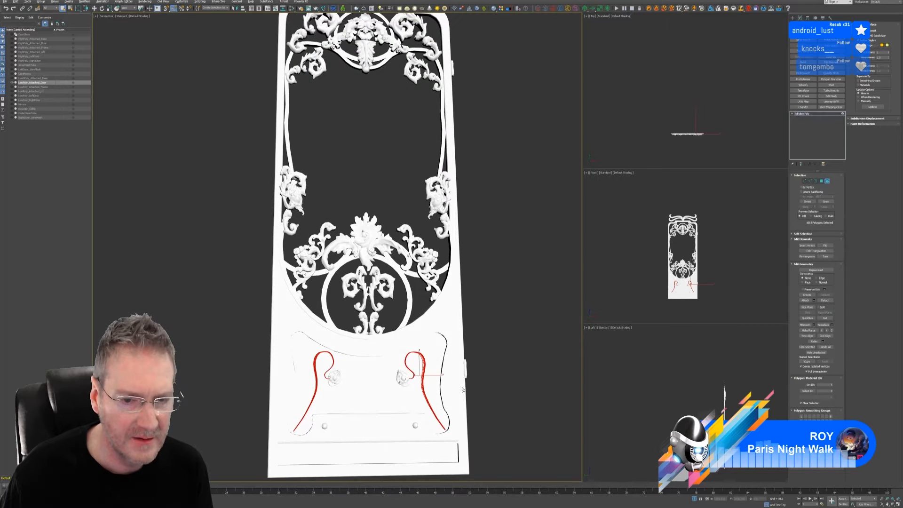
click(825, 455)
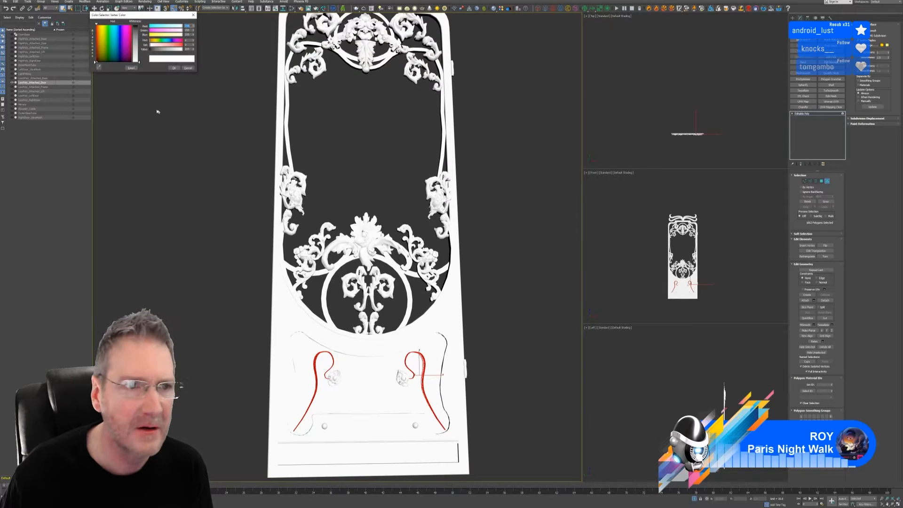
click(114, 29)
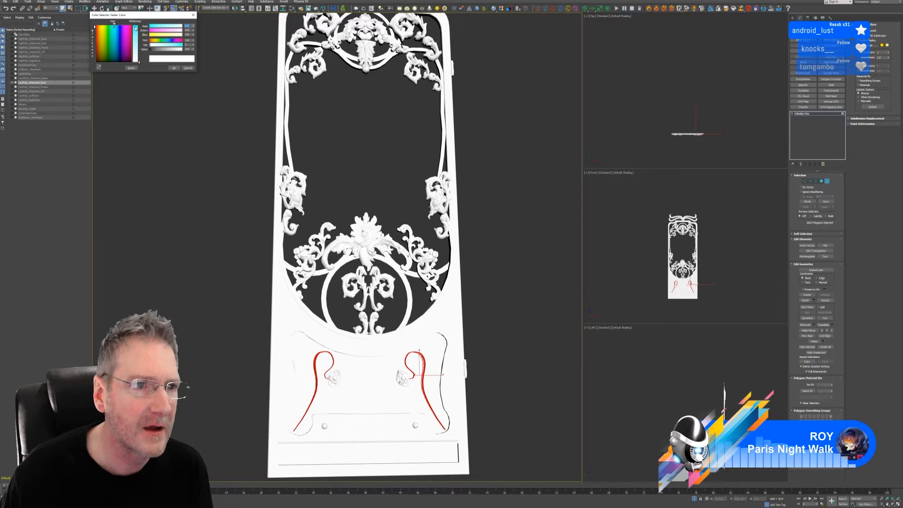
click(138, 28)
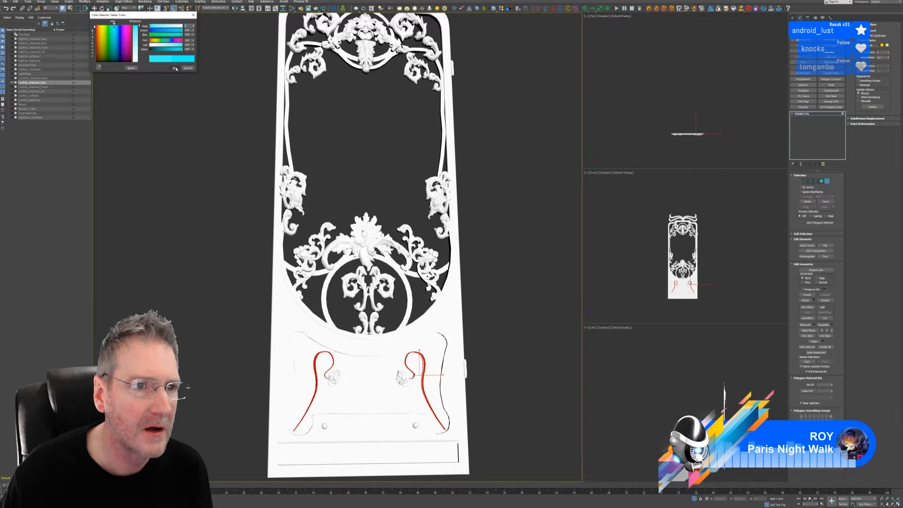
click(174, 68)
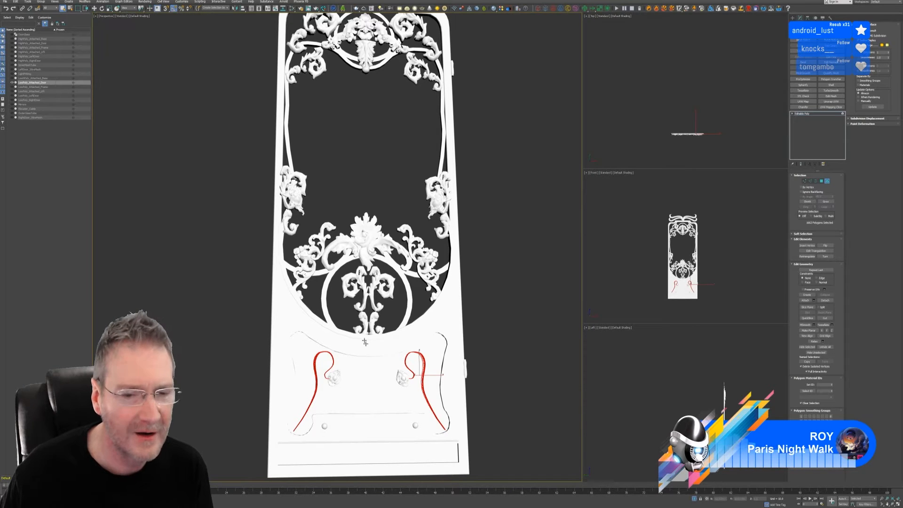
- Select the two small round studs near the bottom of the door panel and set their vertex color to dark green
click(324, 426)
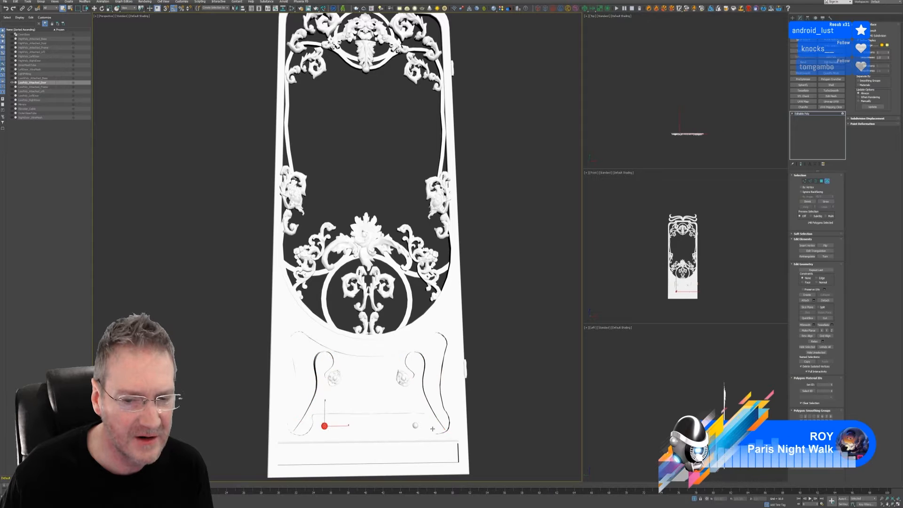
ctrl+click(414, 426)
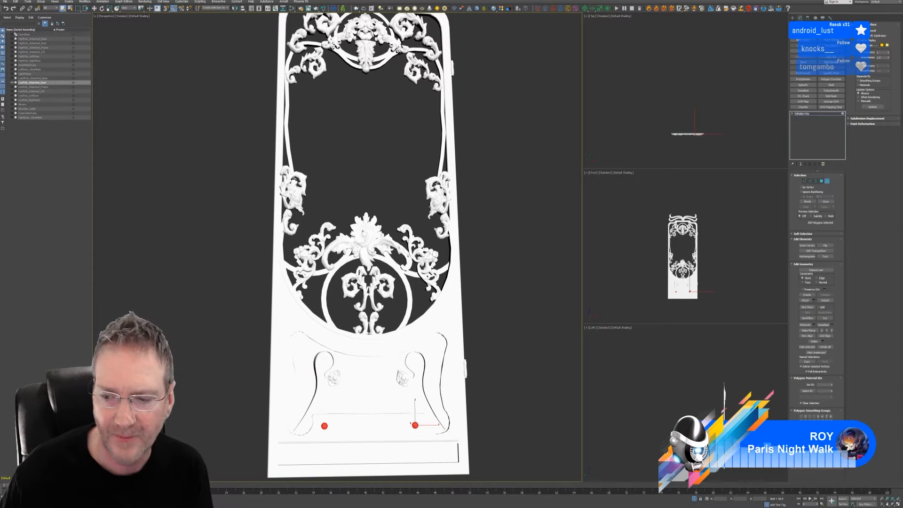
click(825, 455)
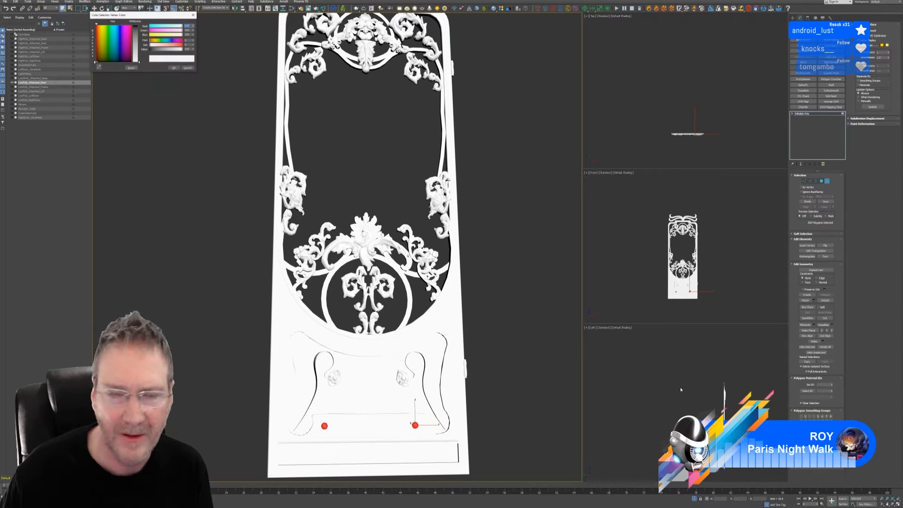
click(111, 61)
drag(139, 61, 140, 24)
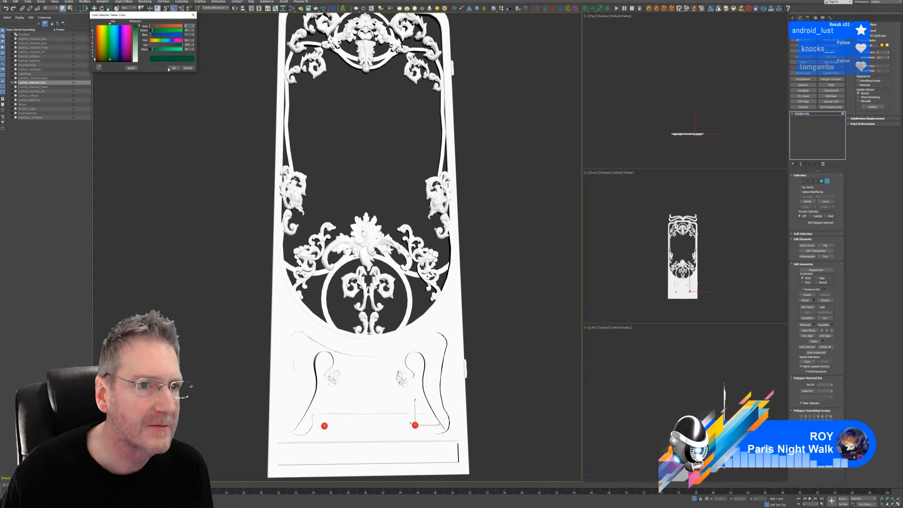
click(174, 68)
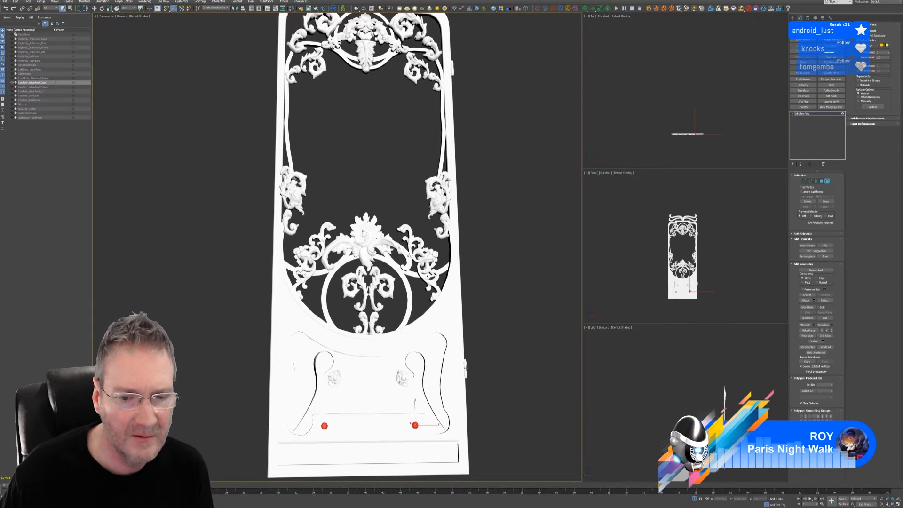
- Select the two small hinges on the door's outer edge and set their vertex color to dark orange
click(465, 368)
middle_drag(497, 212, 495, 251)
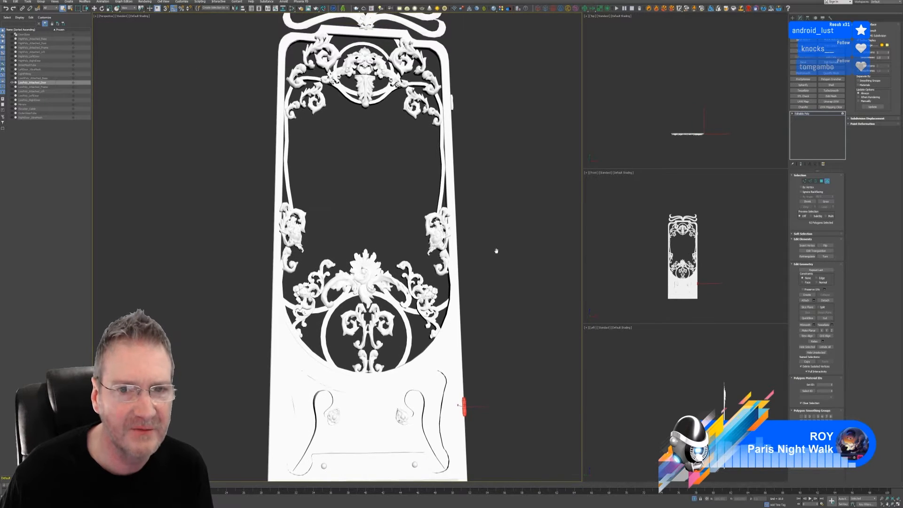
ctrl+click(451, 102)
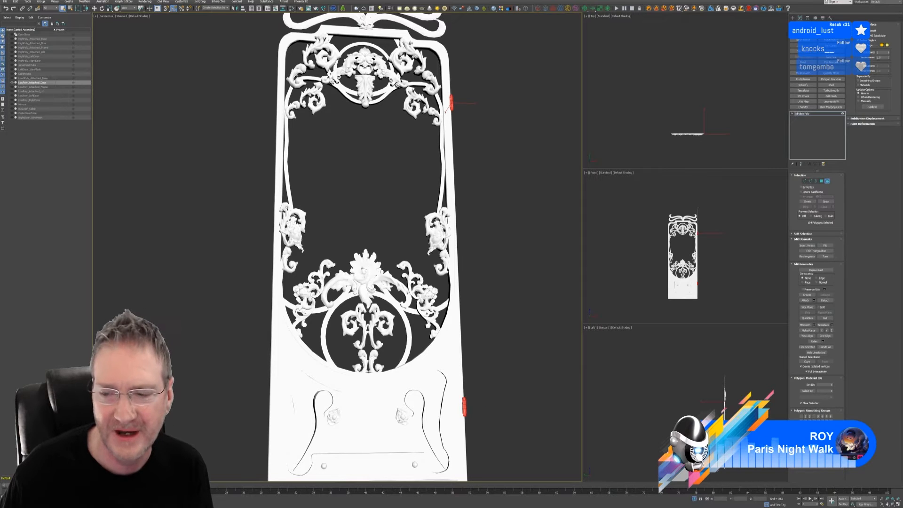
click(825, 456)
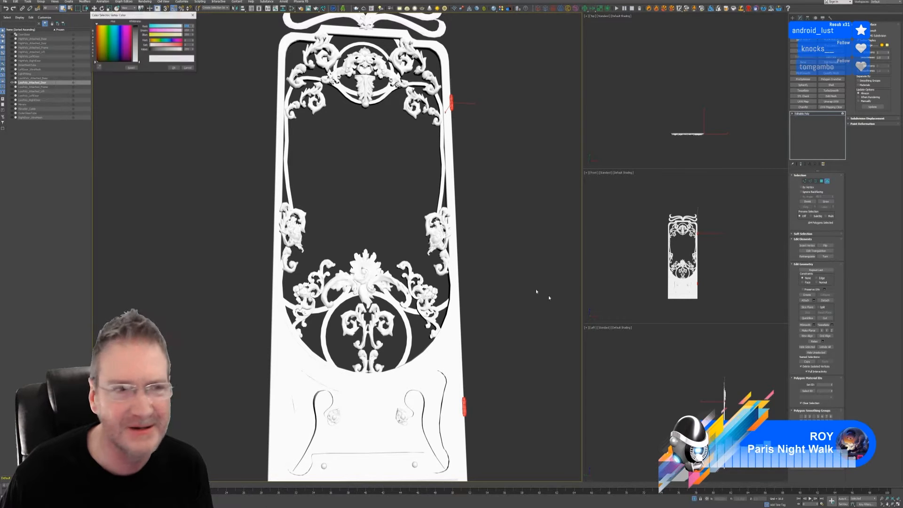
click(100, 56)
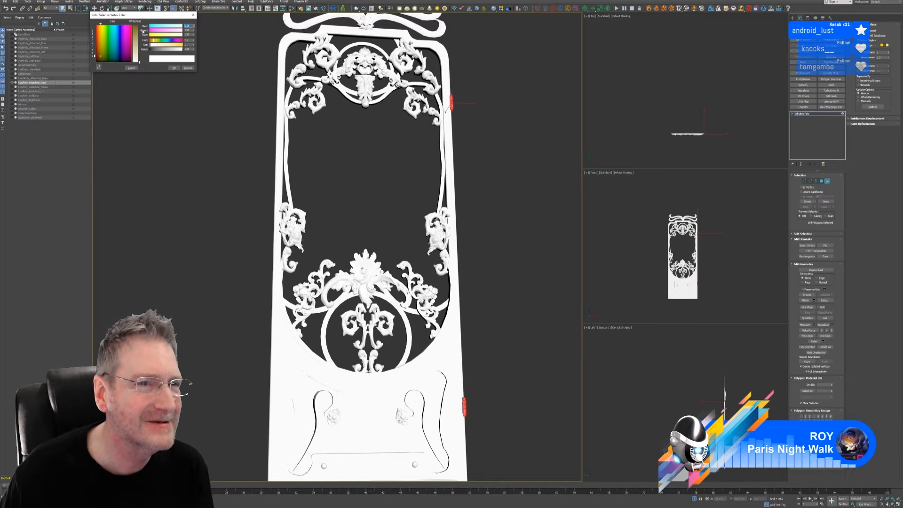
drag(137, 62, 138, 25)
click(174, 68)
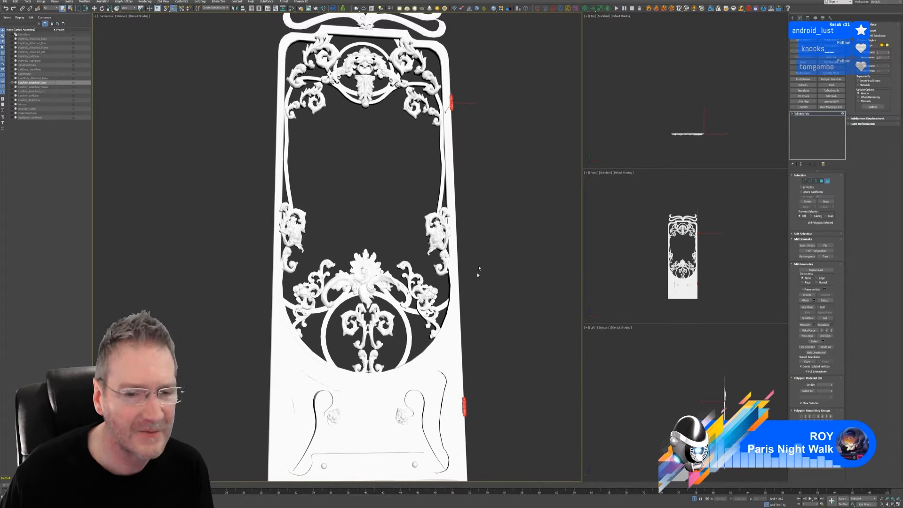
middle_drag(488, 287, 496, 257)
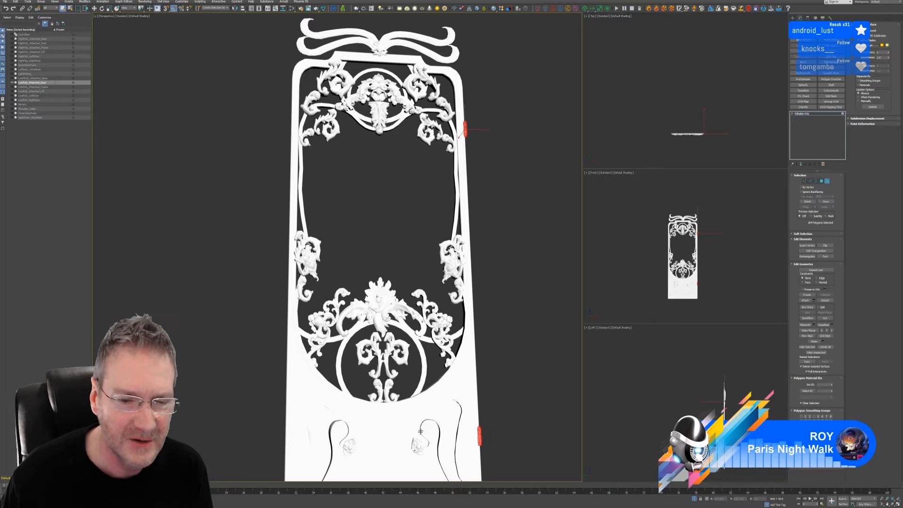
middle_drag(514, 324, 511, 258)
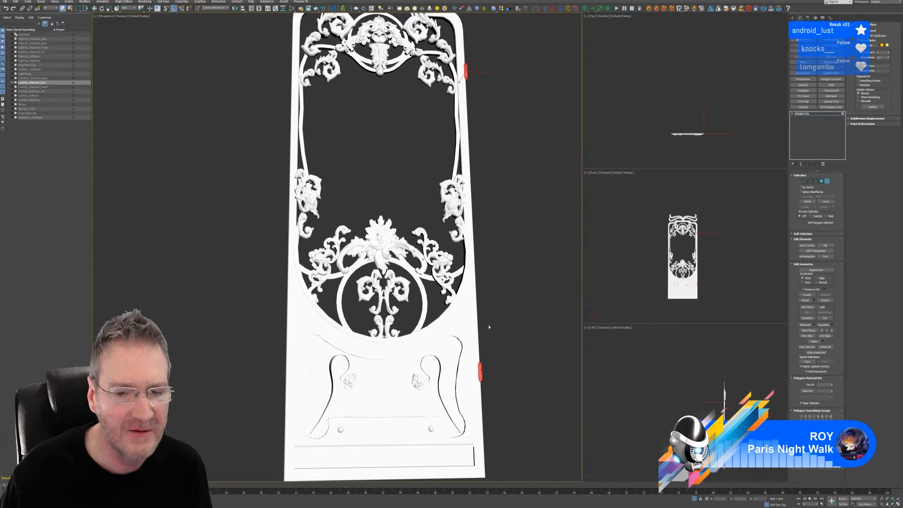
click(462, 326)
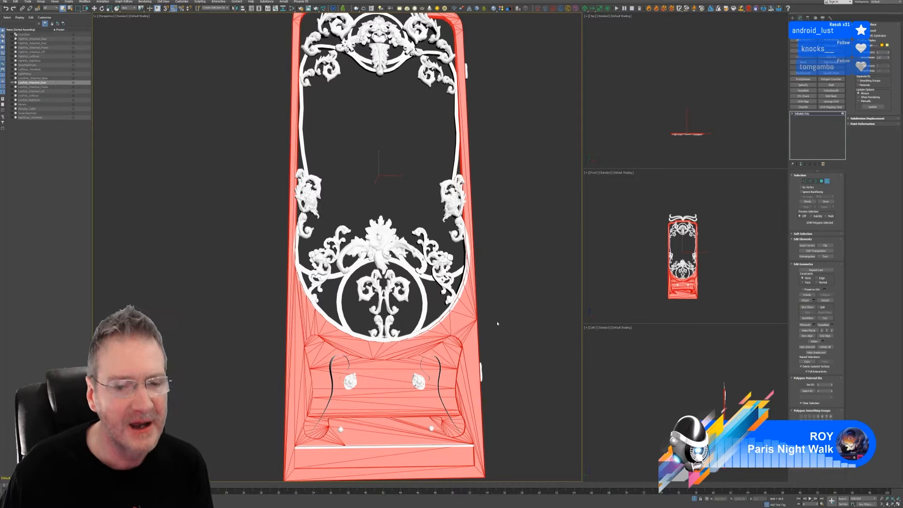
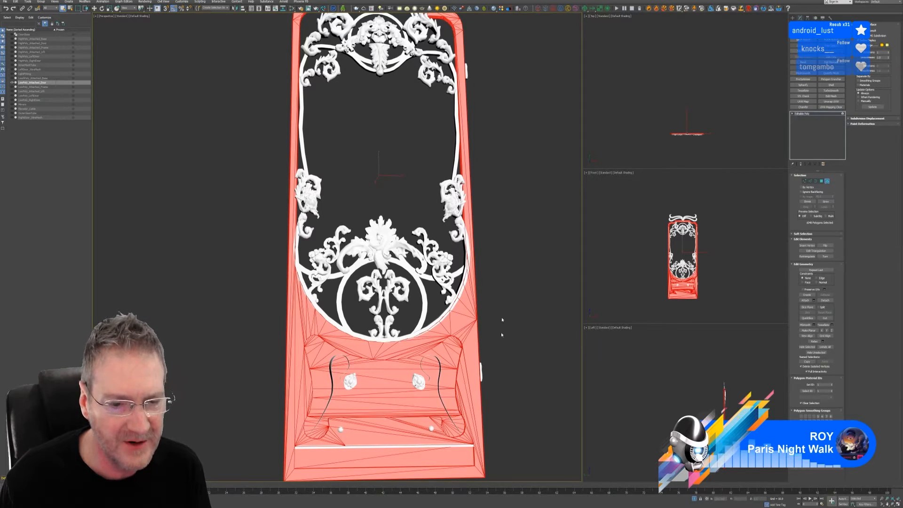
- Select all the leafy scroll ornaments in both upper corners of the door opening, including the small curls beneath them
middle_drag(502, 184, 508, 248)
alt+middle_drag(497, 203, 506, 169)
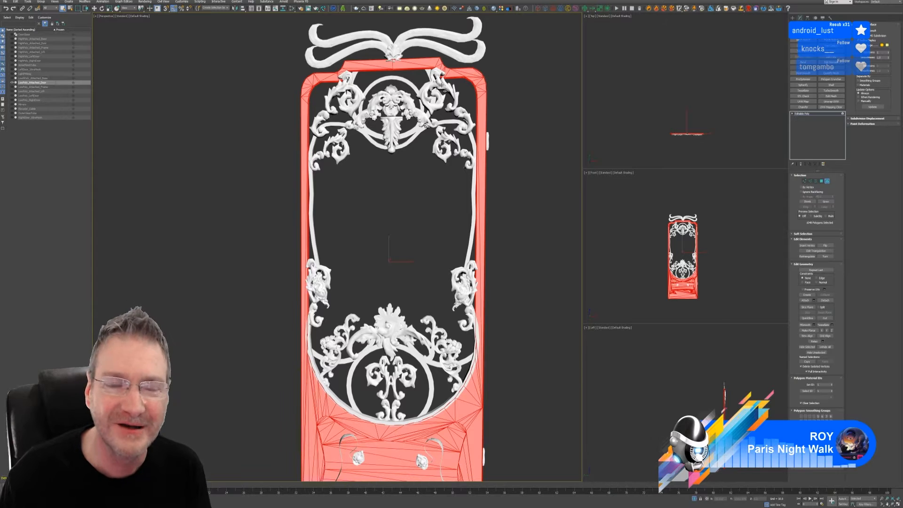
click(437, 74)
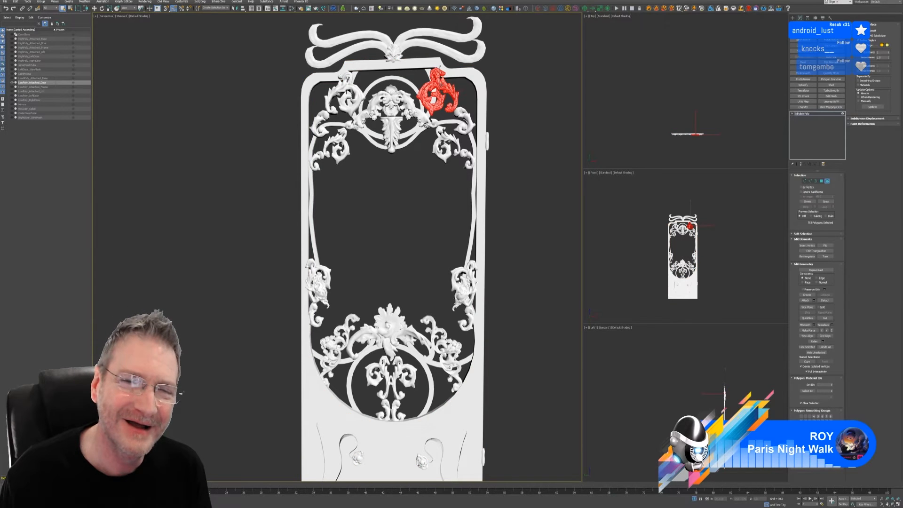
ctrl+click(352, 86)
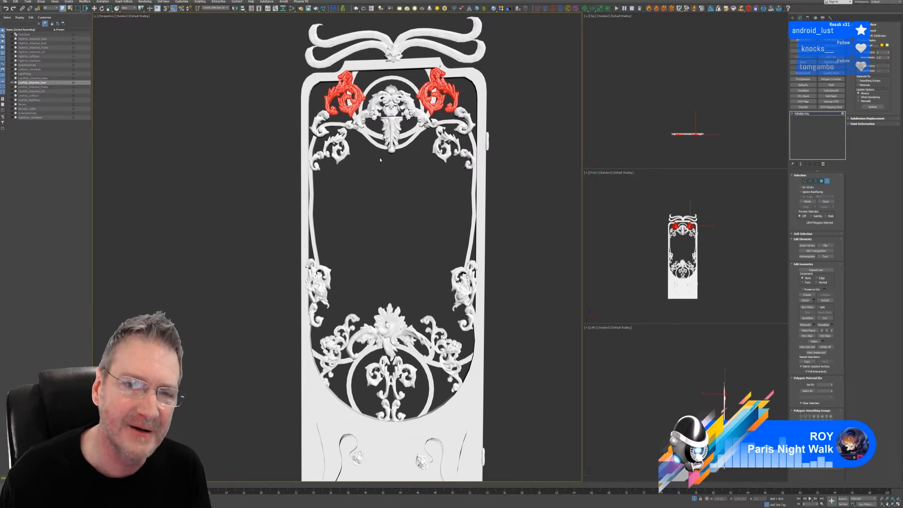
ctrl+click(334, 123)
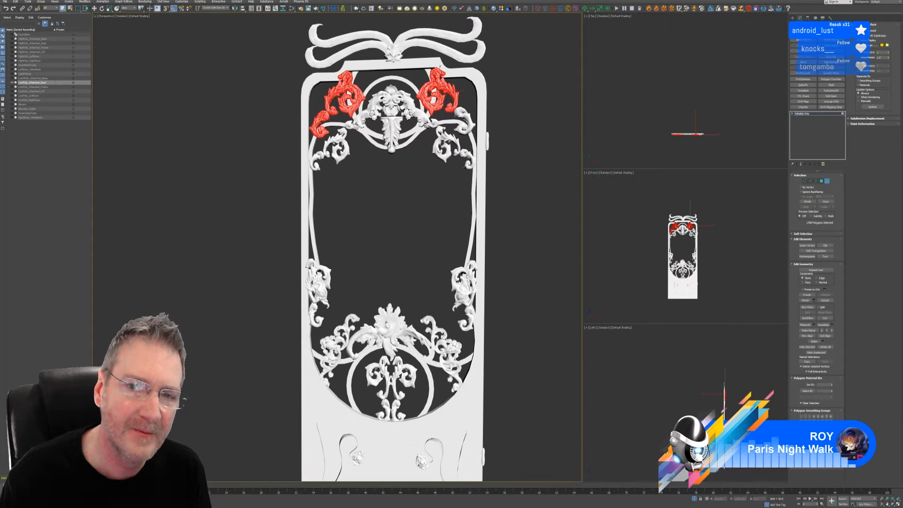
ctrl+click(464, 123)
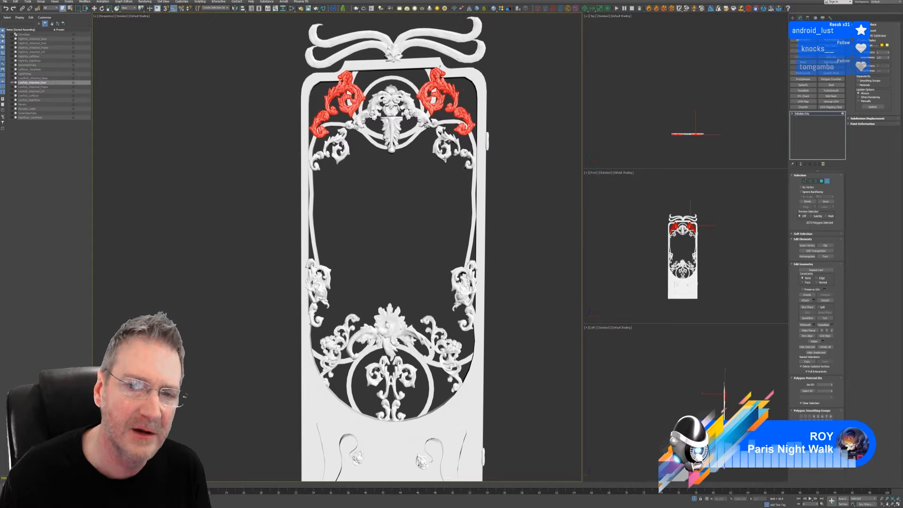
ctrl+click(447, 124)
ctrl+click(342, 147)
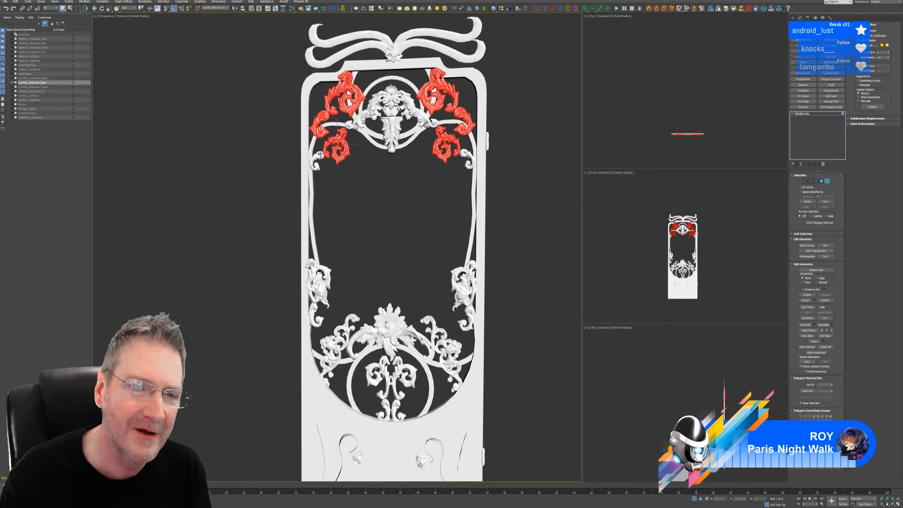
ctrl+click(315, 159)
ctrl+click(468, 159)
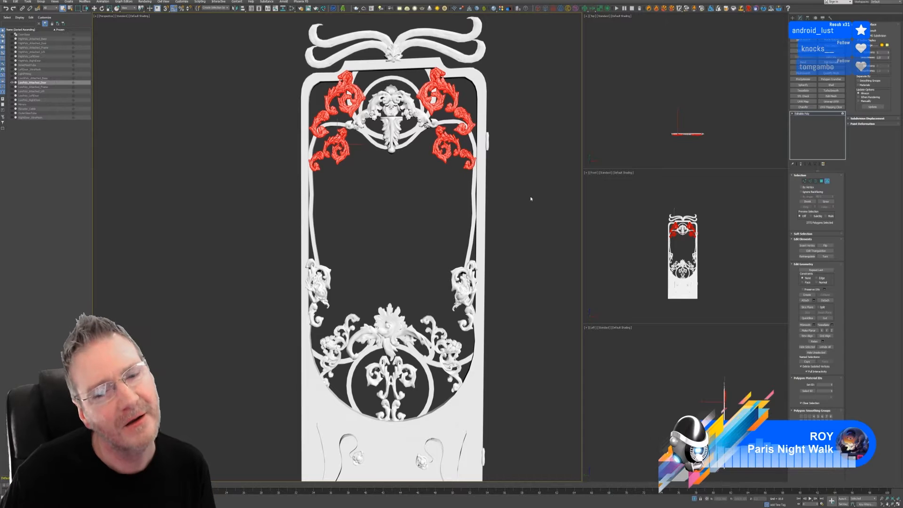
- Add the lower-left side ornament's leafy scrolls and its cluster of small flowers to the selection
middle_drag(530, 197, 527, 156)
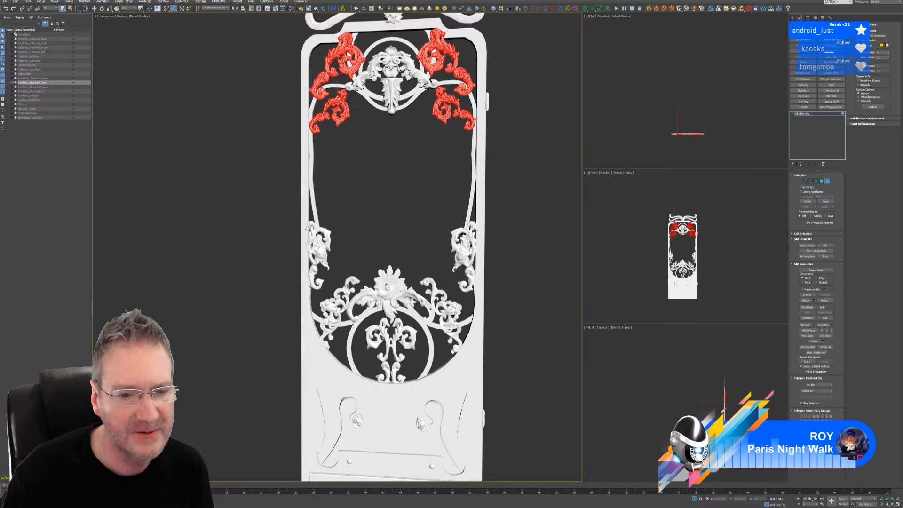
ctrl+click(340, 299)
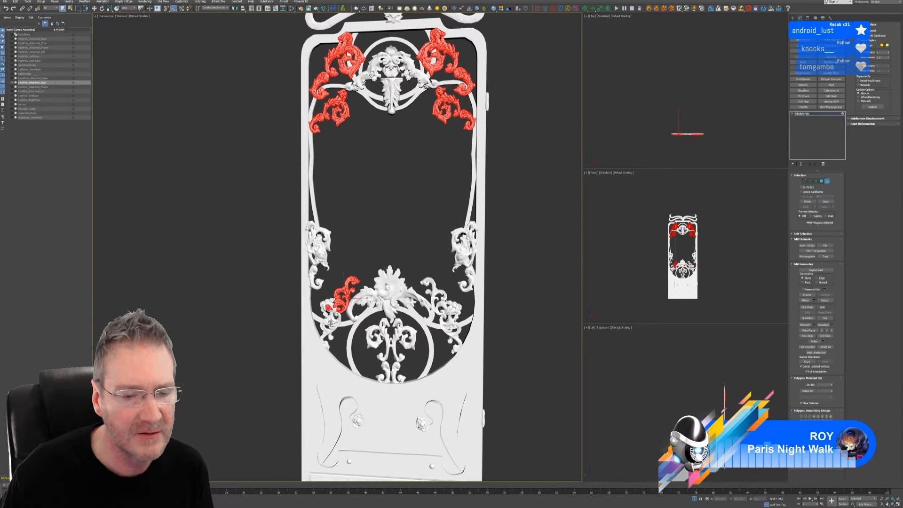
scroll(330, 322, up, 7)
ctrl+click(327, 278)
ctrl+click(325, 253)
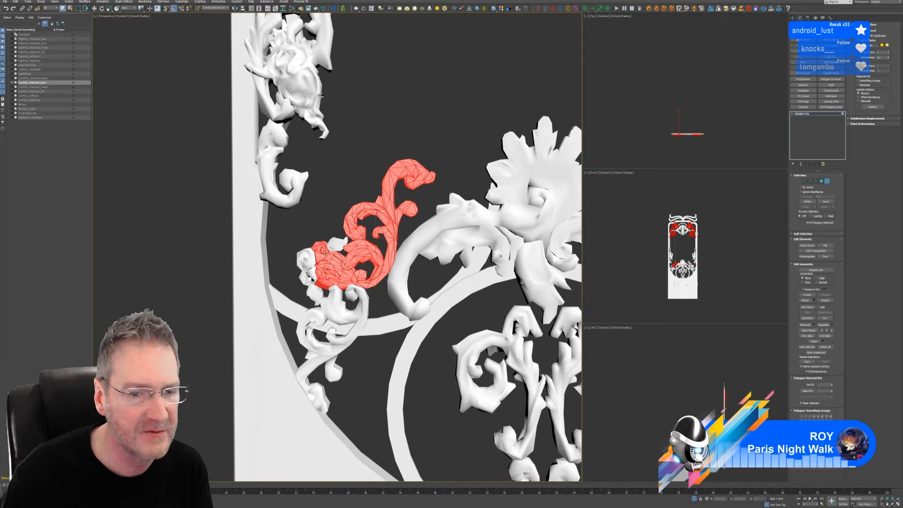
ctrl+click(306, 262)
ctrl+click(307, 277)
ctrl+click(337, 244)
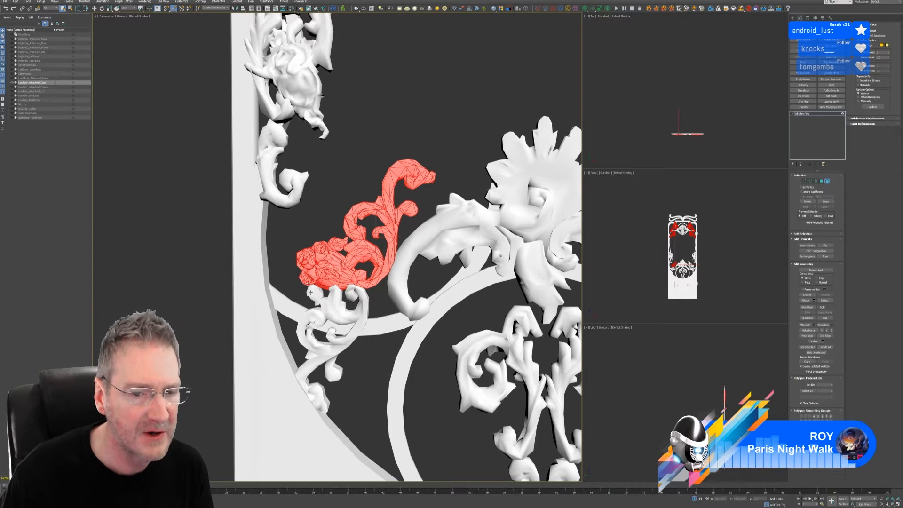
ctrl+click(350, 305)
scroll(368, 281, down, 3)
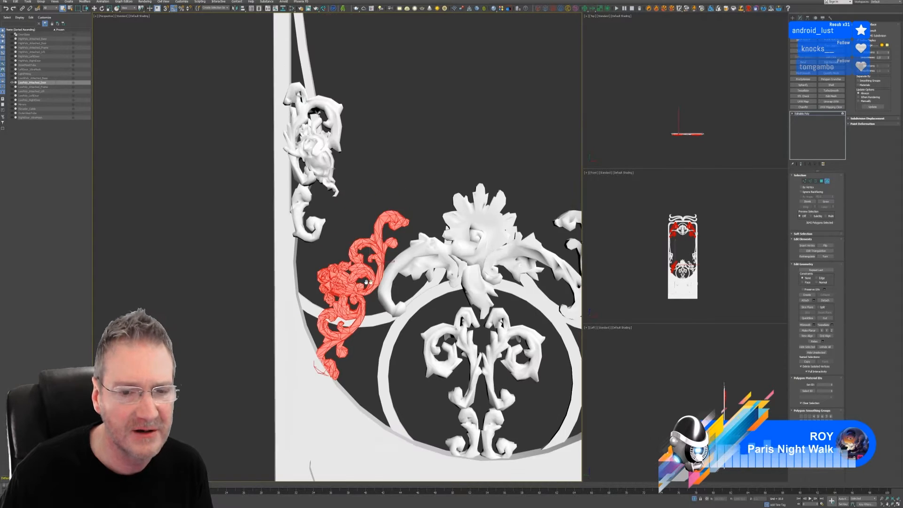
- Add the upper scroll and flower cluster of the matching lower-right side ornament to the selection
middle_drag(368, 281, 353, 281)
ctrl+click(479, 278)
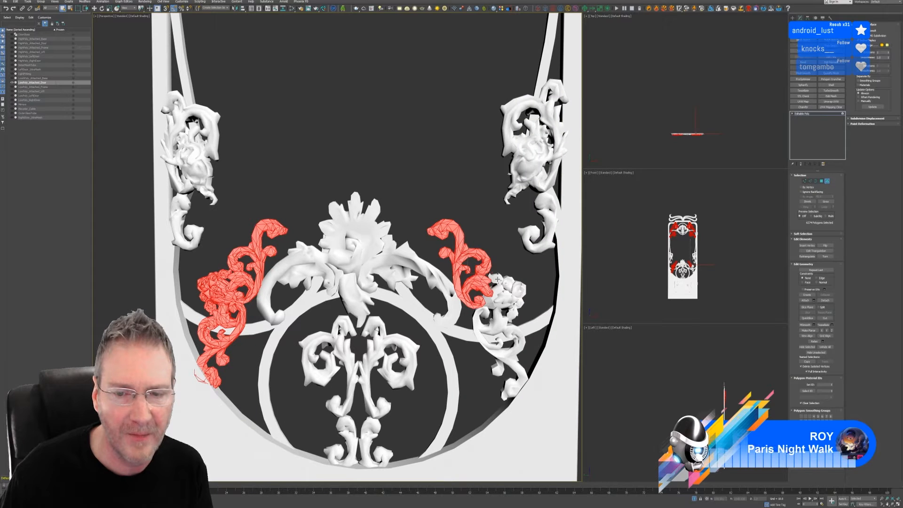
ctrl+click(512, 289)
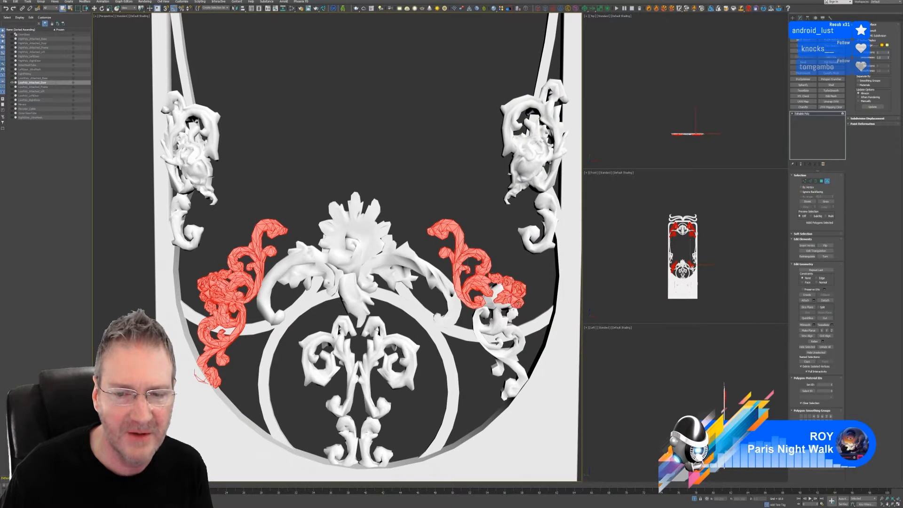
ctrl+click(513, 314)
ctrl+click(493, 295)
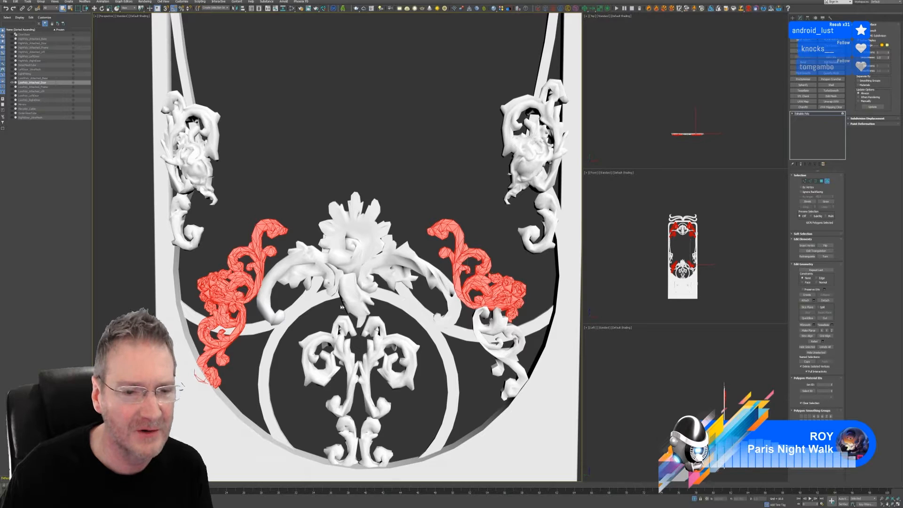
- Remove the small flowers of both lower side ornaments from the selection, keeping their leafy scrolls selected
scroll(563, 289, up, 3)
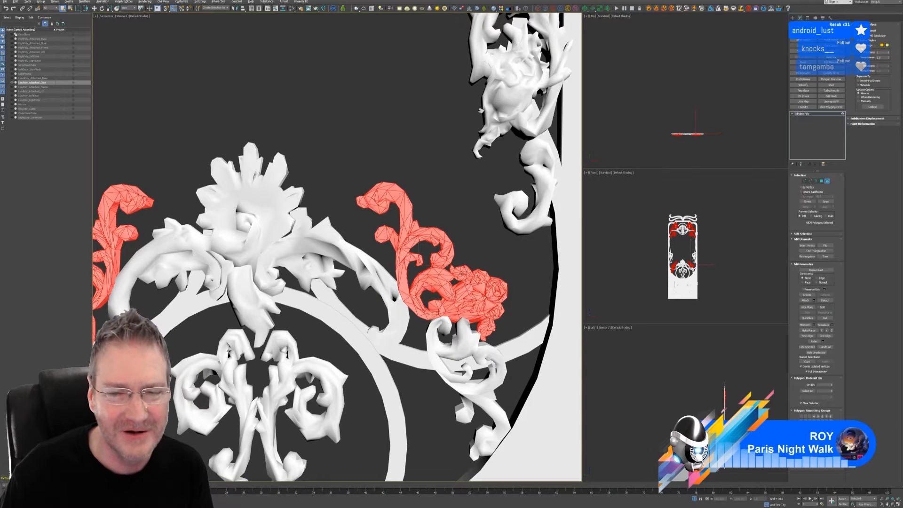
alt+click(461, 273)
alt+click(480, 279)
alt+click(461, 304)
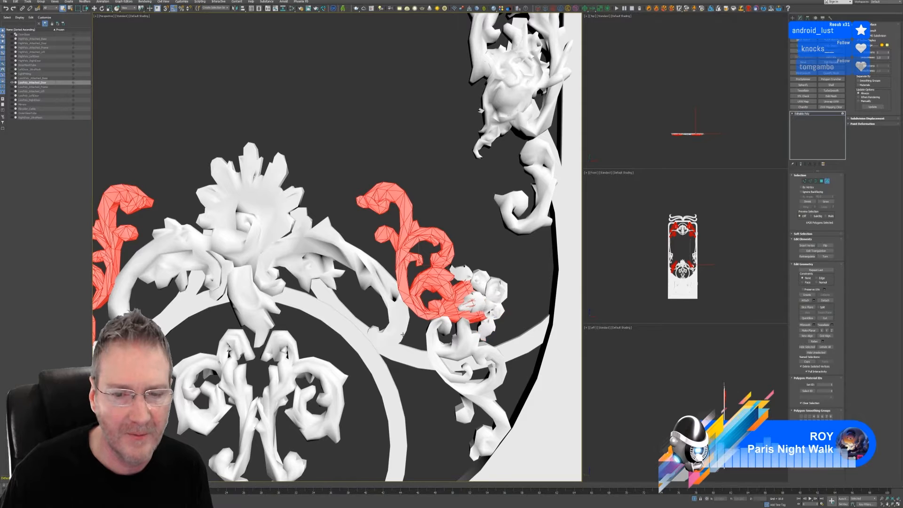
scroll(368, 310, down, 3)
middle_drag(261, 270, 338, 234)
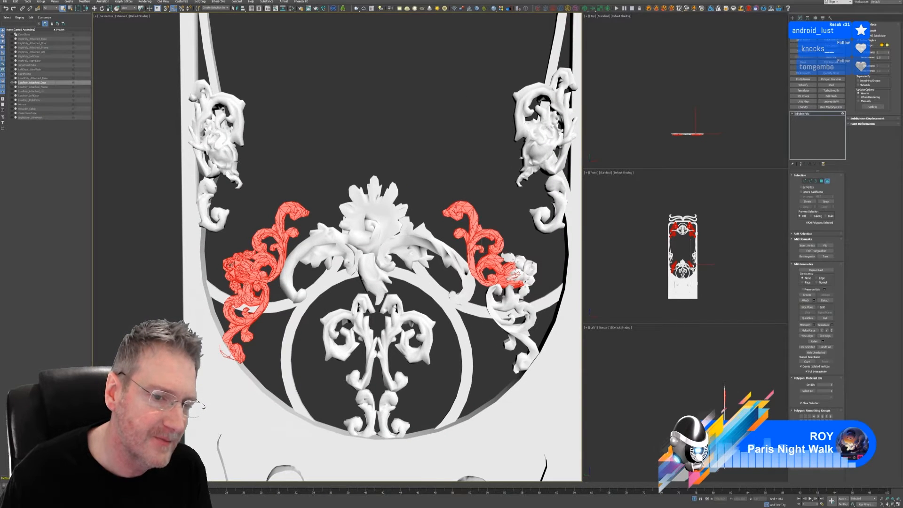
alt+click(228, 265)
alt+click(237, 259)
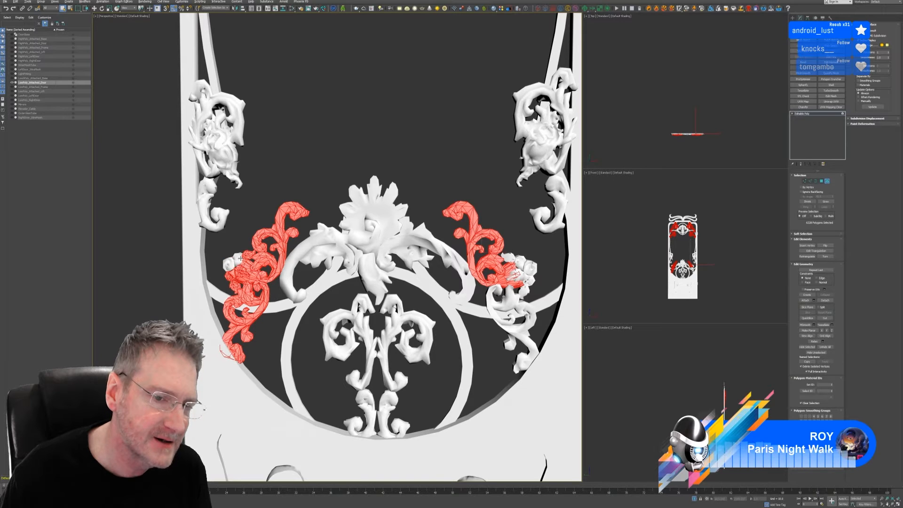
alt+click(248, 255)
alt+click(242, 271)
alt+click(230, 275)
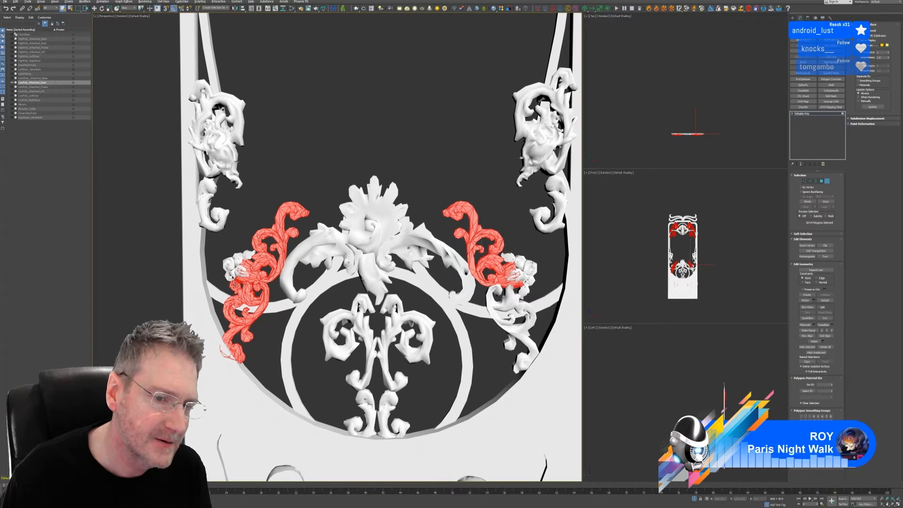
alt+click(235, 286)
- Add all the leafy scroll pieces inside the lower circle of the door opening to the selection
scroll(306, 310, down, 5)
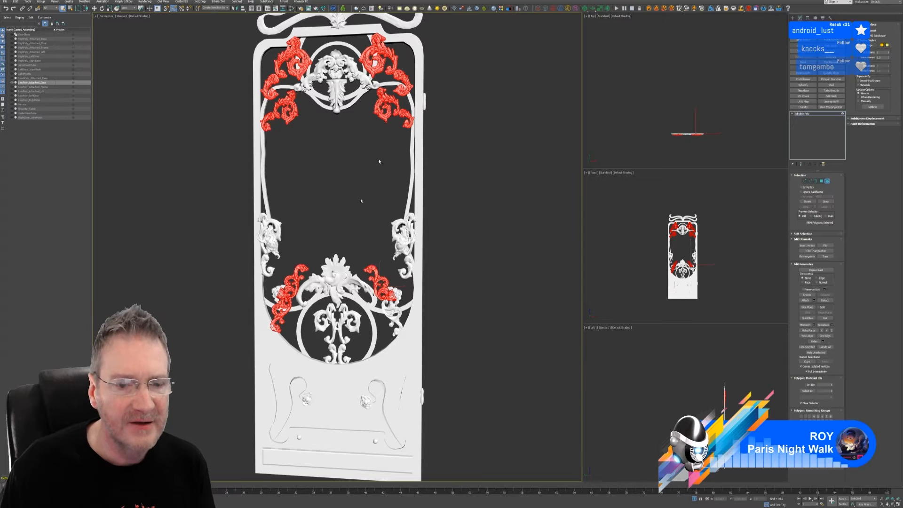
middle_drag(443, 240, 461, 227)
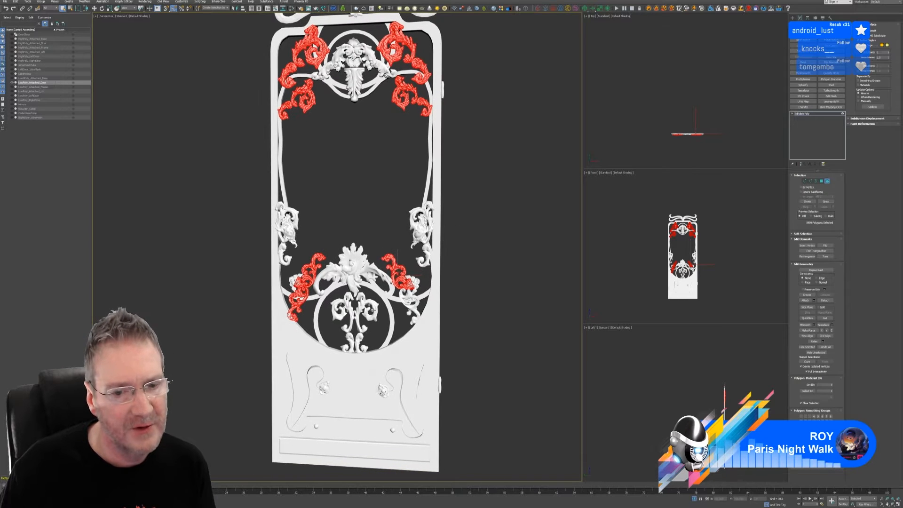
ctrl+click(343, 308)
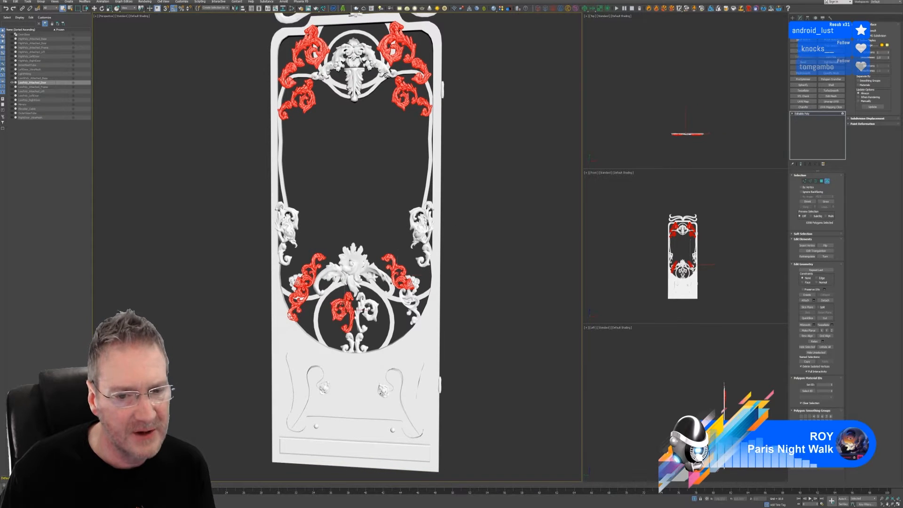
ctrl+click(368, 311)
ctrl+click(349, 335)
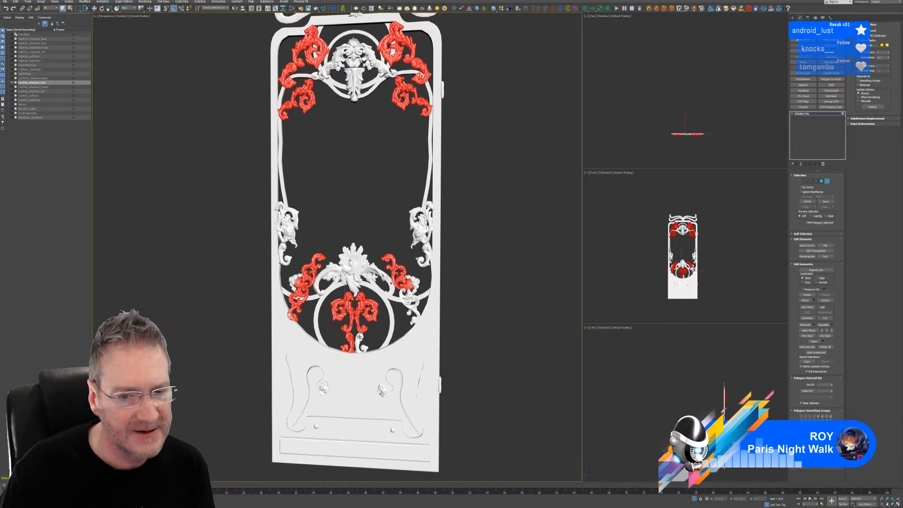
ctrl+click(358, 336)
mouse_move(474, 272)
alt+middle_down()
mouse_move(477, 260)
mouse_move(469, 260)
alt+middle_up()
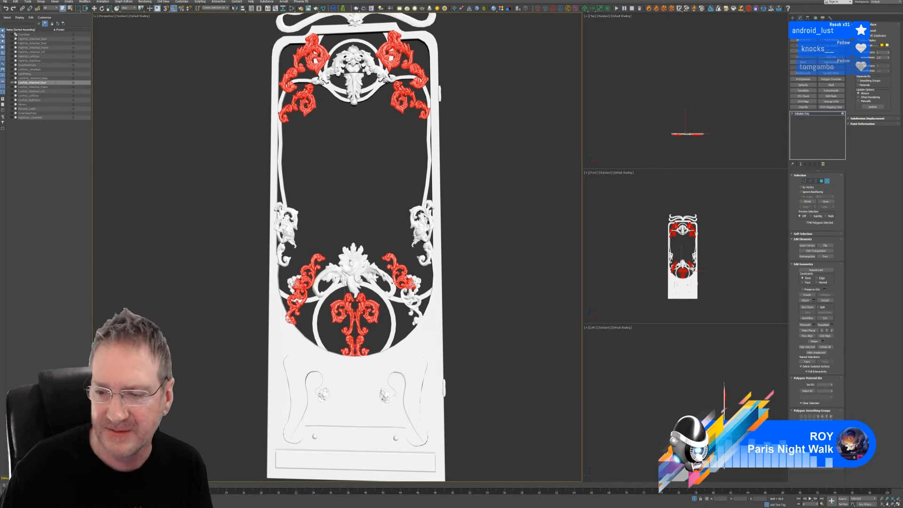
- Assign a violet vertex color to the selected leafy scroll ornaments
click(823, 457)
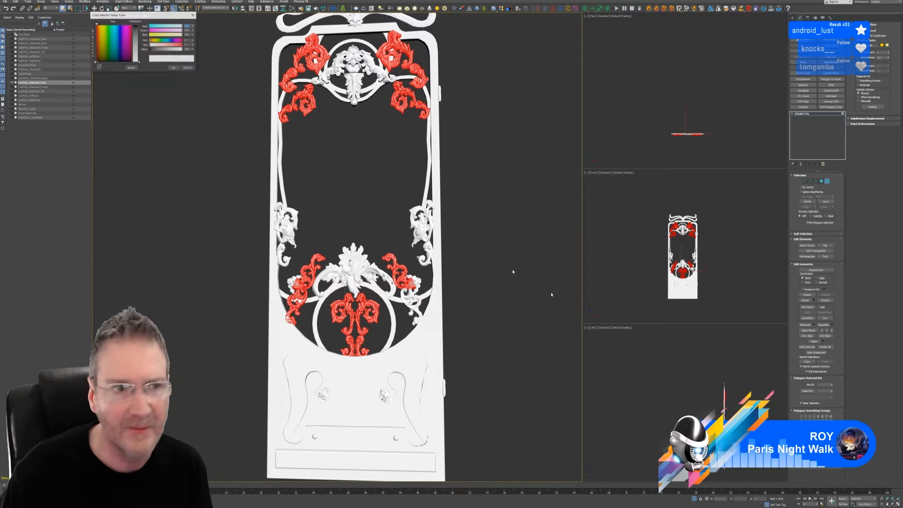
click(120, 30)
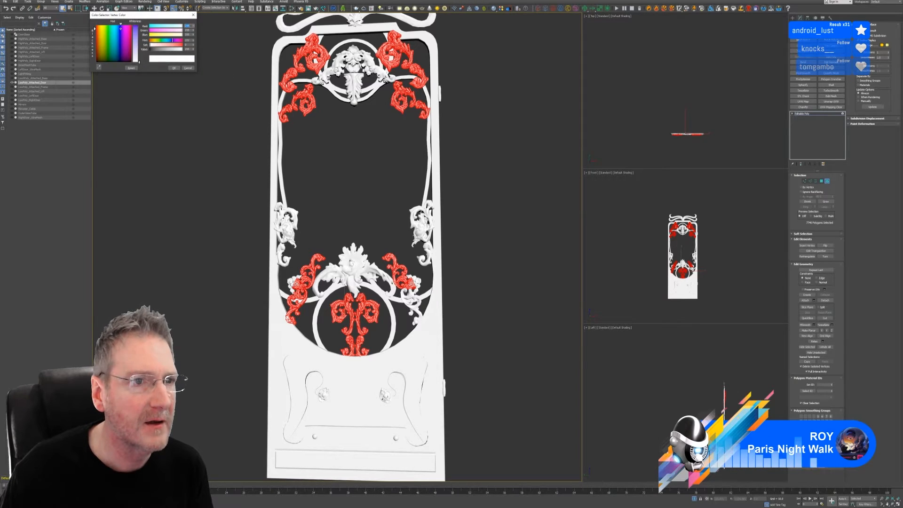
click(176, 68)
middle_drag(454, 133, 465, 136)
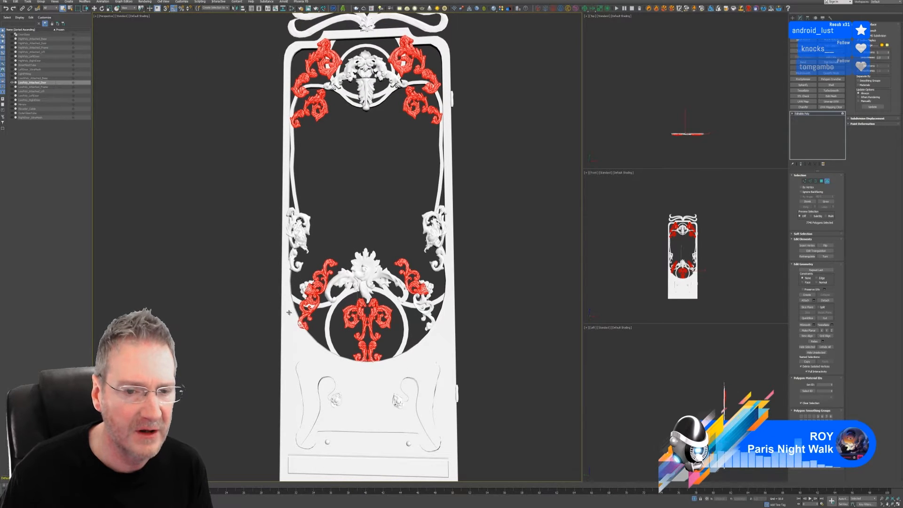
- Select only the cluster of small flowers on the lower-left side ornament
scroll(289, 312, up, 3)
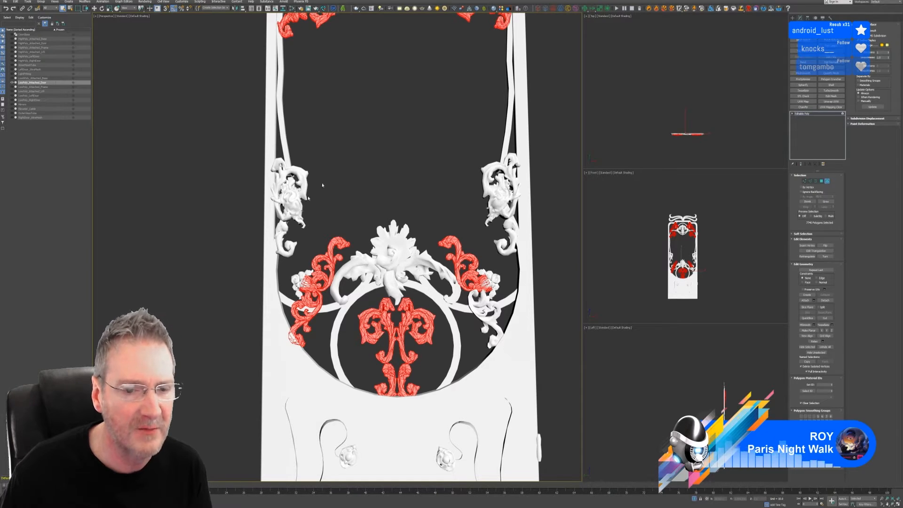
scroll(295, 279, up, 2)
click(308, 286)
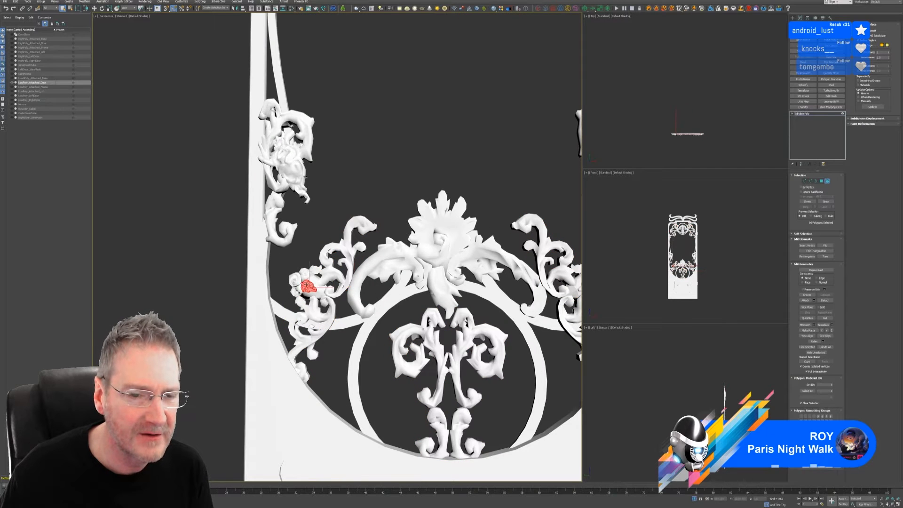
ctrl+click(313, 272)
ctrl+click(304, 274)
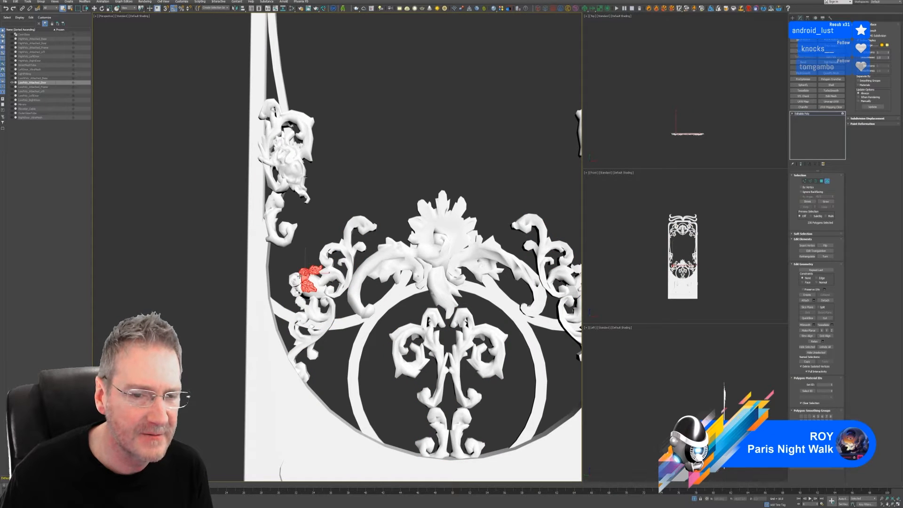
ctrl+click(296, 279)
ctrl+click(296, 290)
ctrl+click(300, 303)
- Add the matching cluster of small flowers on the lower-right side ornament to the selection
middle_drag(548, 302, 412, 290)
ctrl+click(444, 273)
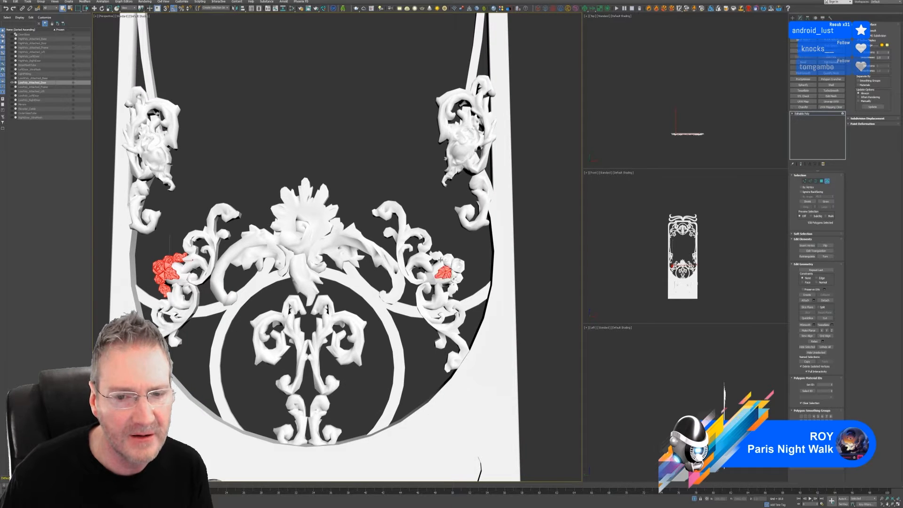
ctrl+click(438, 261)
alt+click(446, 261)
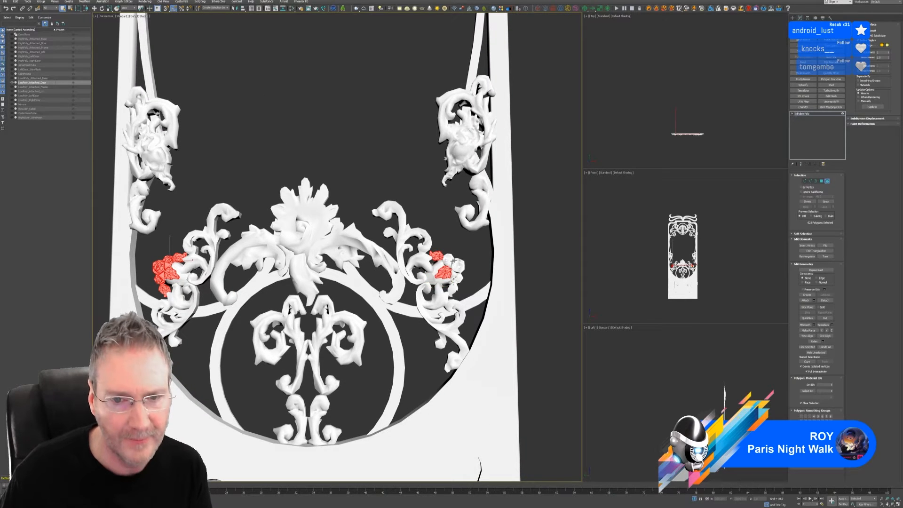
ctrl+click(456, 265)
ctrl+click(457, 278)
ctrl+click(452, 290)
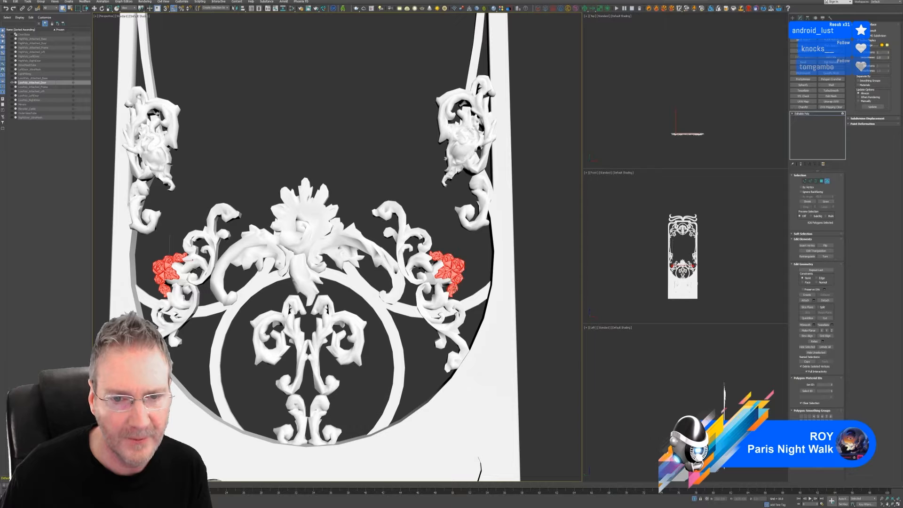
- Assign a dark maroon vertex color to the selected flower clusters
click(825, 453)
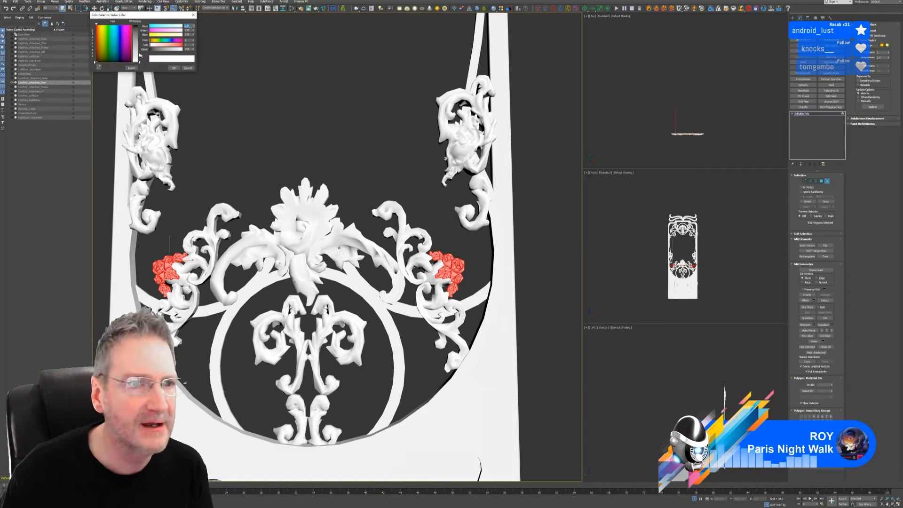
click(127, 57)
drag(135, 61, 136, 25)
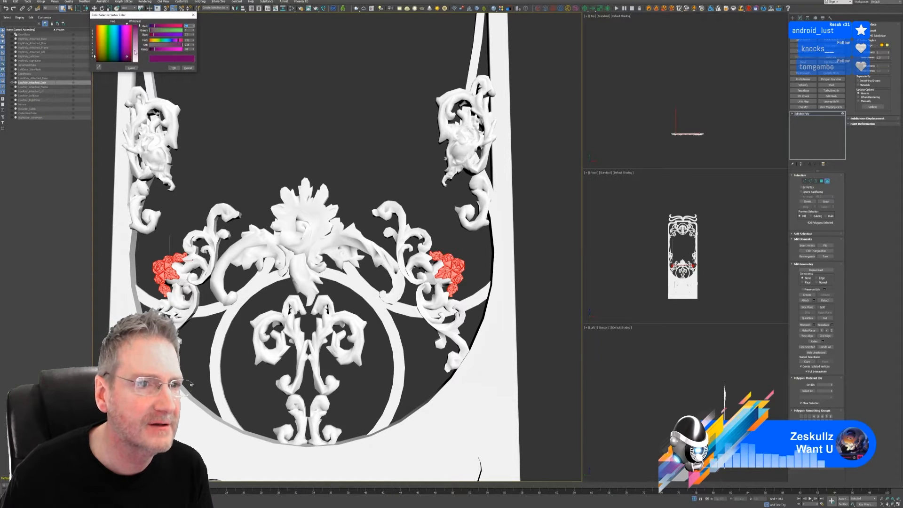
click(129, 60)
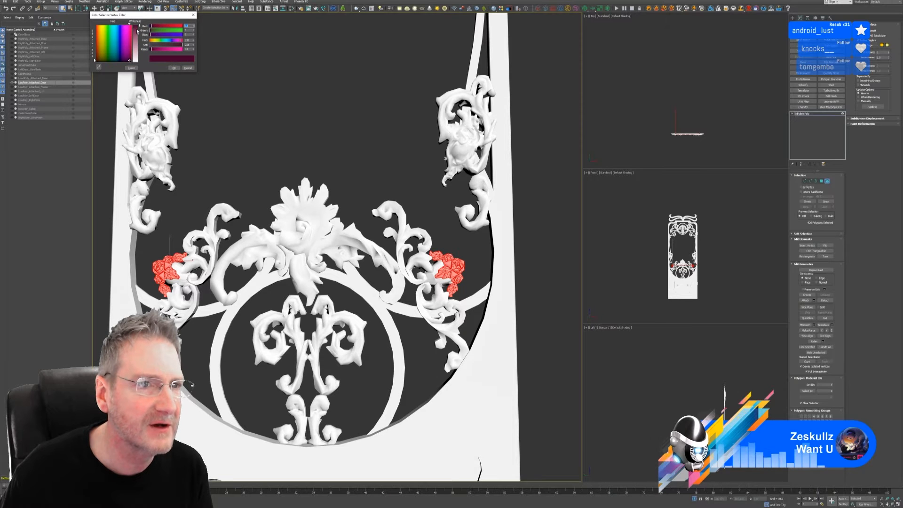
click(174, 68)
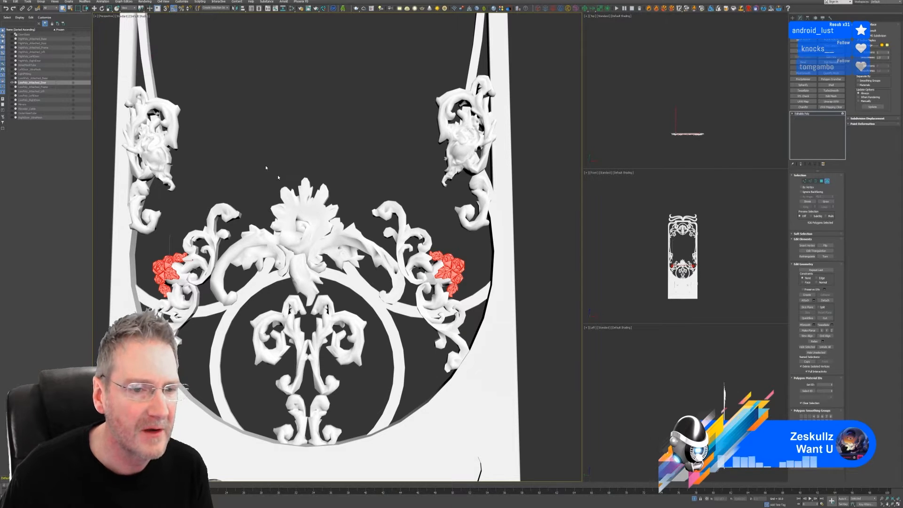
- Select the central ornament in the door's upper circle, including its hanging leaf and the curved leaves on both sides
scroll(265, 165, down, 3)
middle_drag(273, 134, 292, 207)
middle_drag(319, 134, 323, 197)
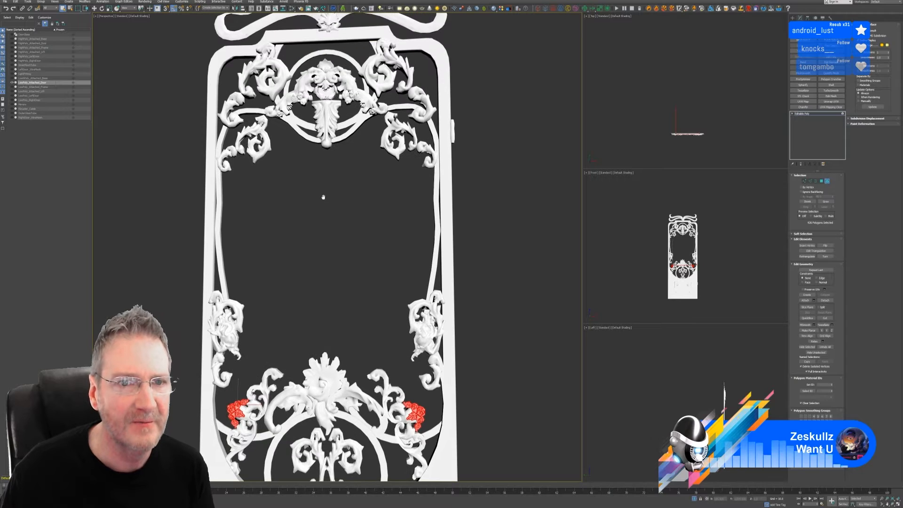
click(323, 125)
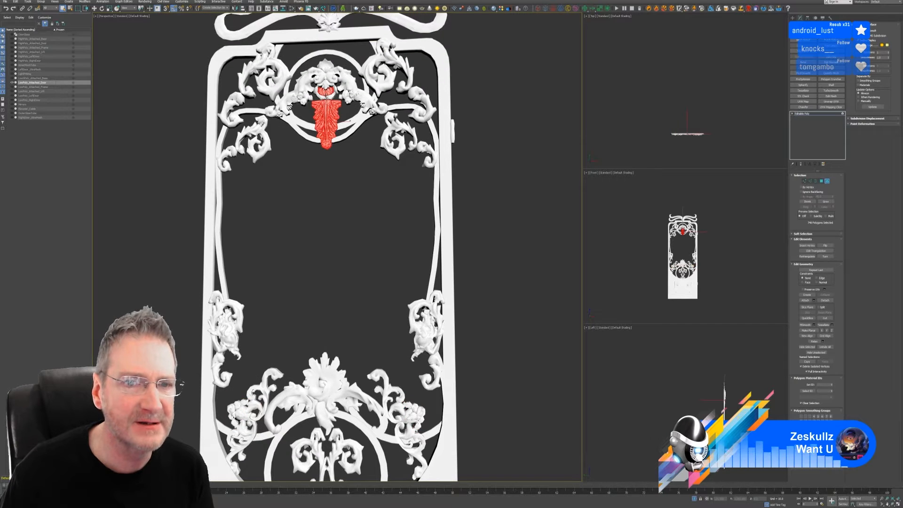
ctrl+click(317, 78)
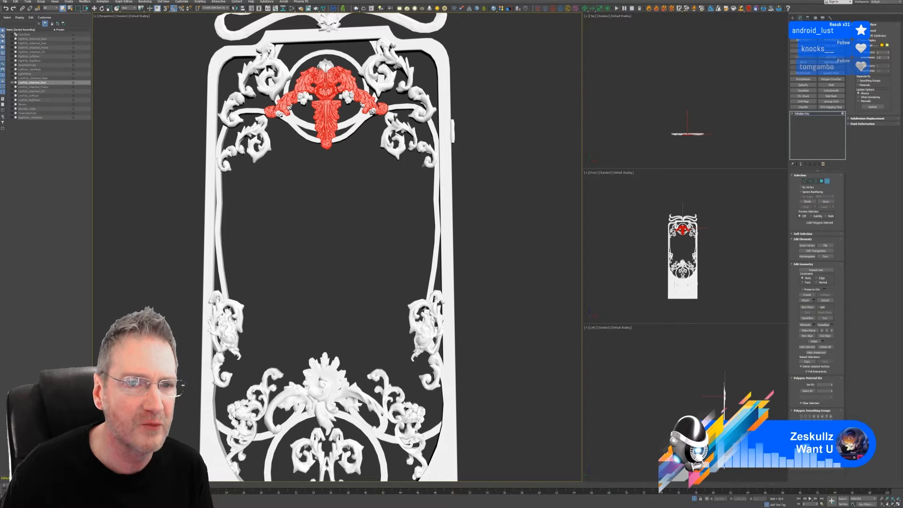
- Add the large leaf ornament above the lower circle to the selection, including its curved side leaves and bottom tip
middle_drag(303, 158, 306, 100)
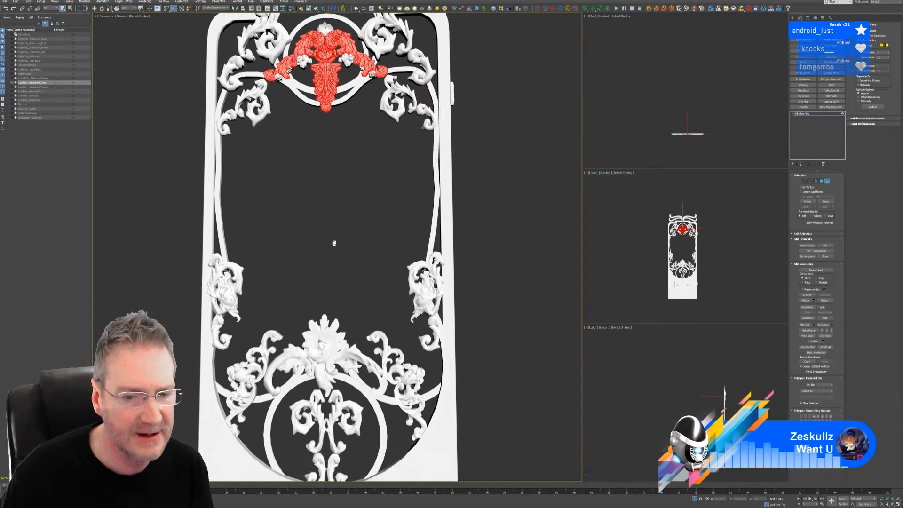
ctrl+click(335, 303)
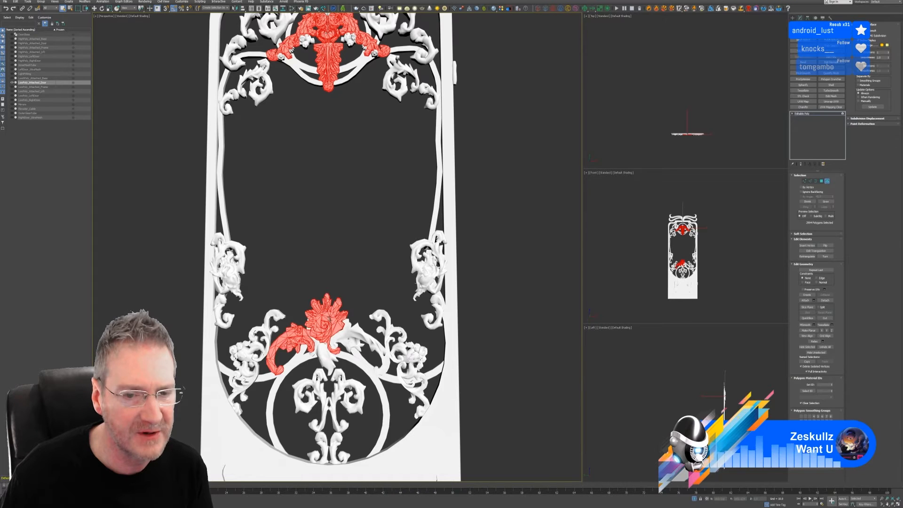
ctrl+click(324, 360)
ctrl+click(349, 355)
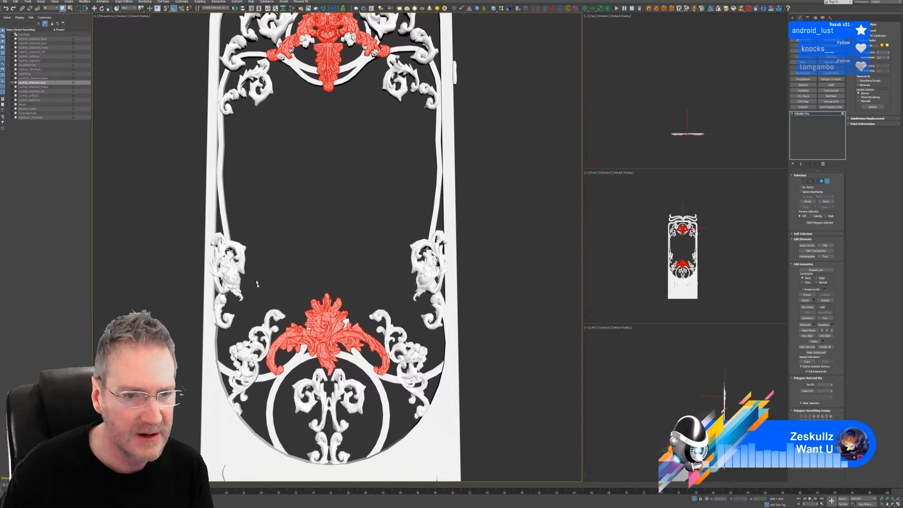
- Add the ornaments halfway down both sides of the opening to the selection, including the small curls beneath them
ctrl+click(221, 279)
ctrl+click(228, 245)
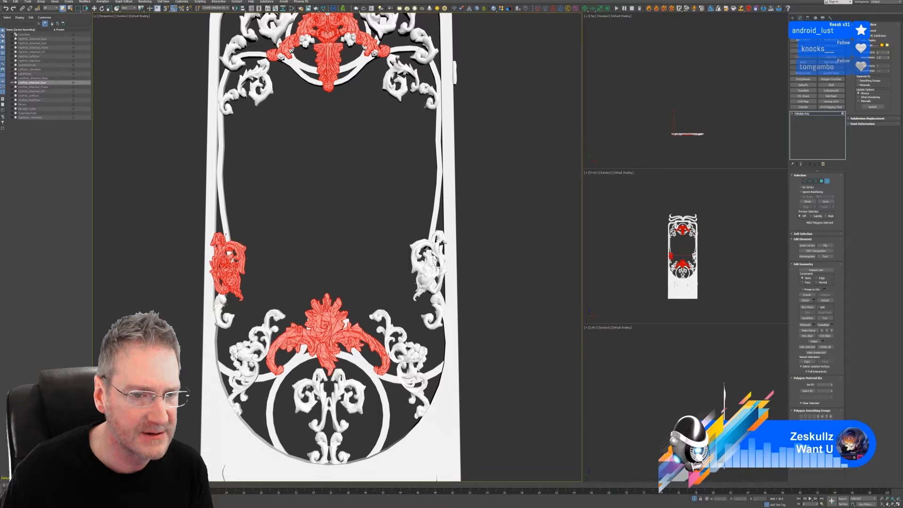
ctrl+click(220, 305)
key(ctrl+z)
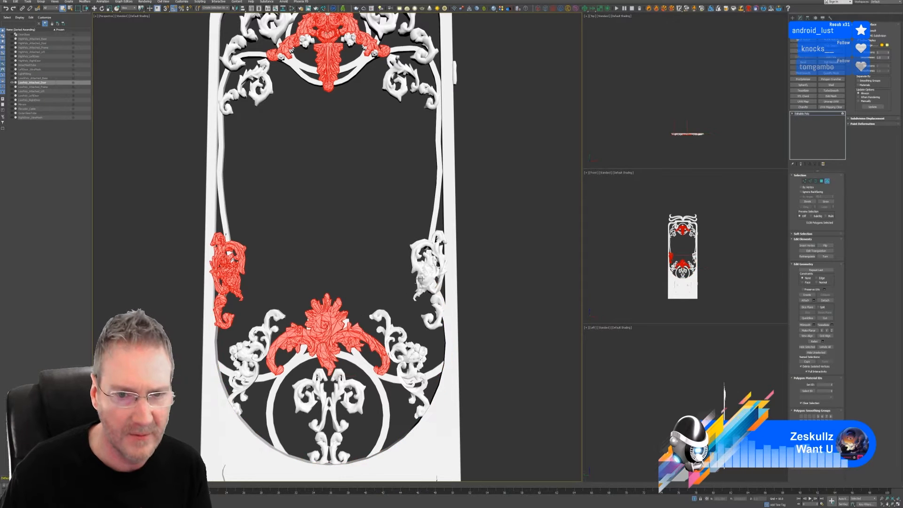
ctrl+click(432, 275)
ctrl+click(423, 252)
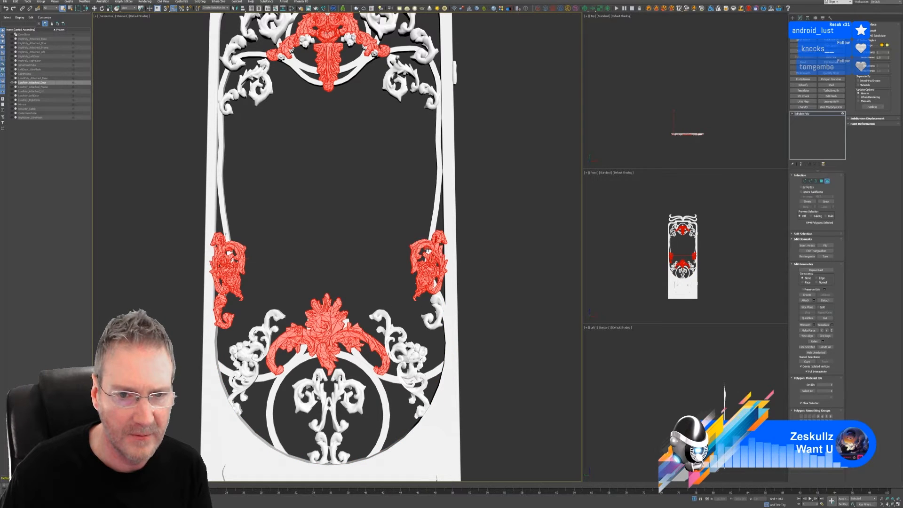
ctrl+click(432, 303)
scroll(433, 310, down, 3)
middle_drag(456, 252, 458, 255)
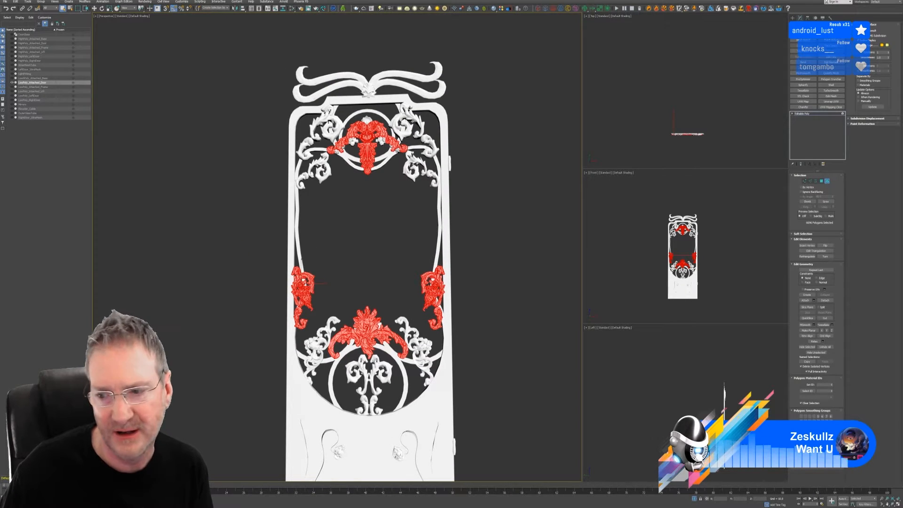
- Assign a dark blue vertex color to the selected central and side ornaments
click(825, 457)
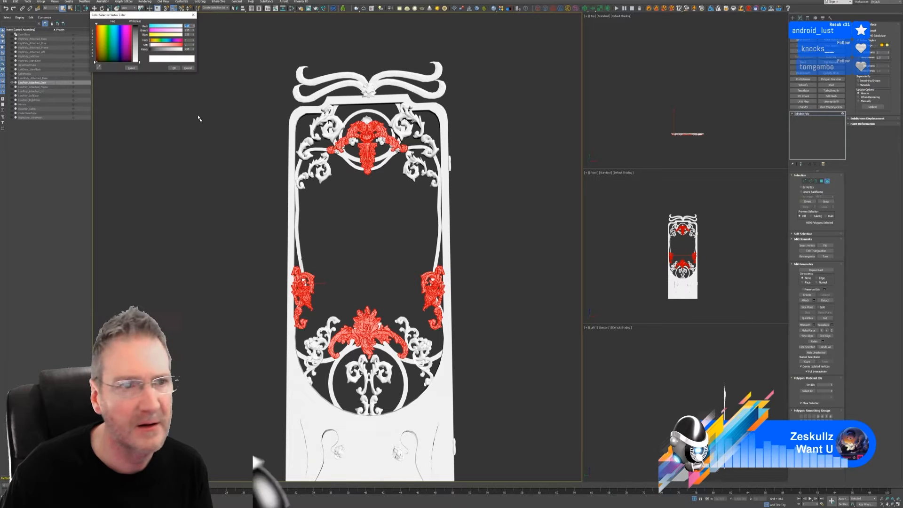
click(118, 53)
drag(138, 62, 137, 25)
click(173, 69)
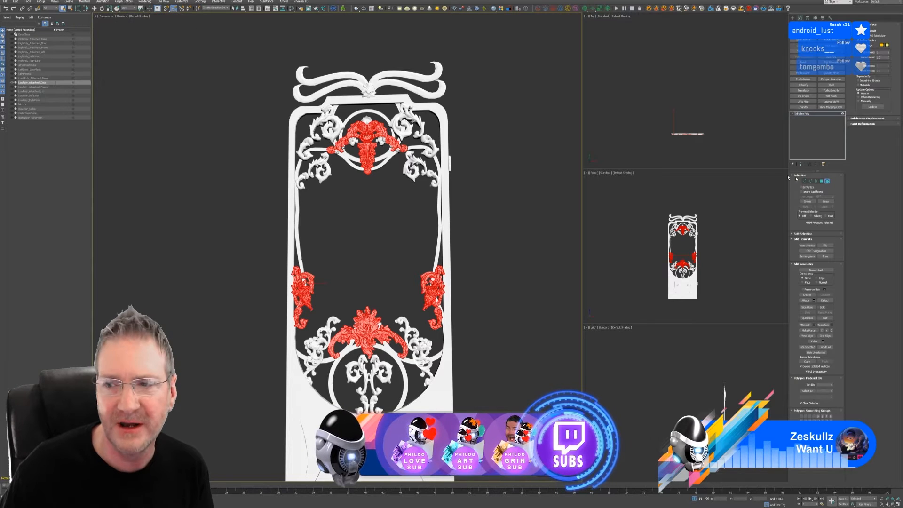
- Leave element editing and turn on the Vertex Channel Display in the door's object properties to show its vertex colors
click(826, 181)
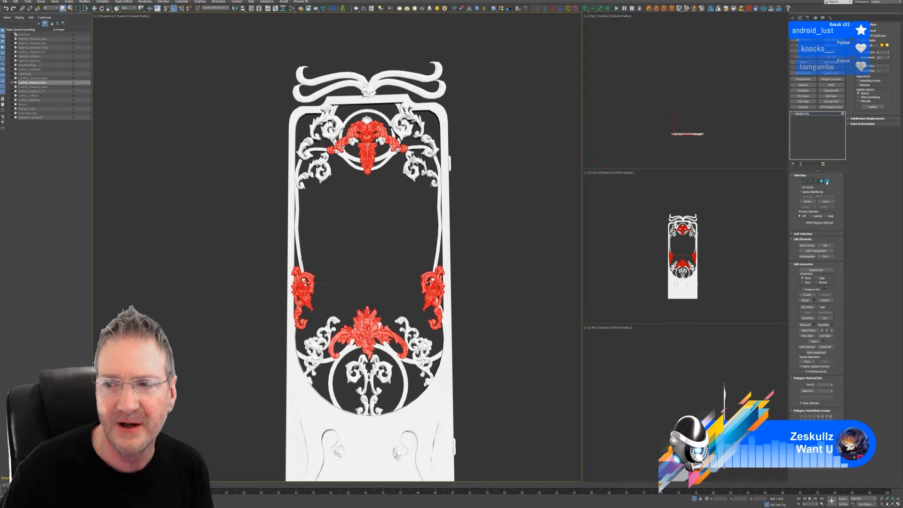
right_click(385, 100)
click(403, 135)
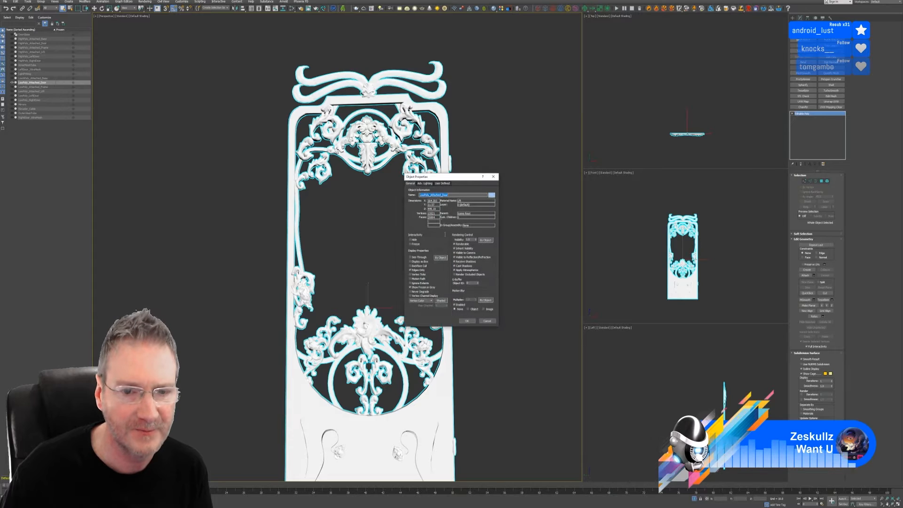
click(420, 296)
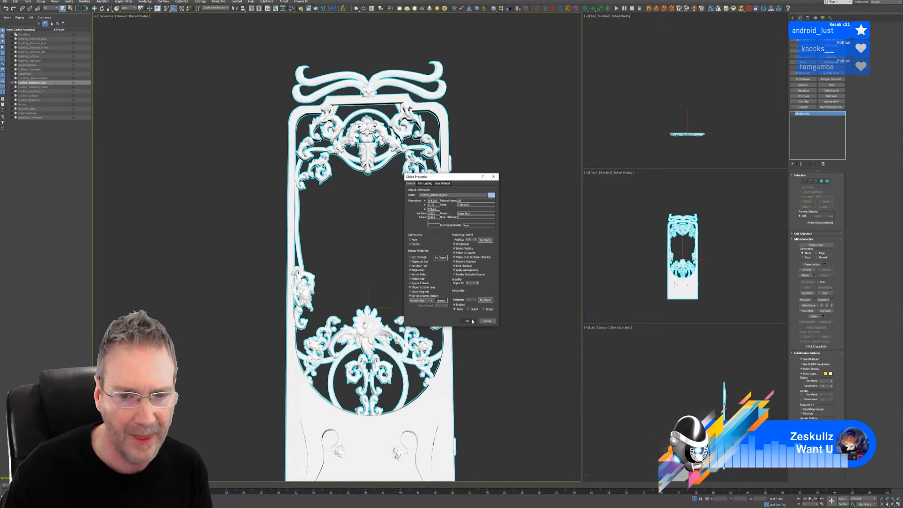
click(467, 321)
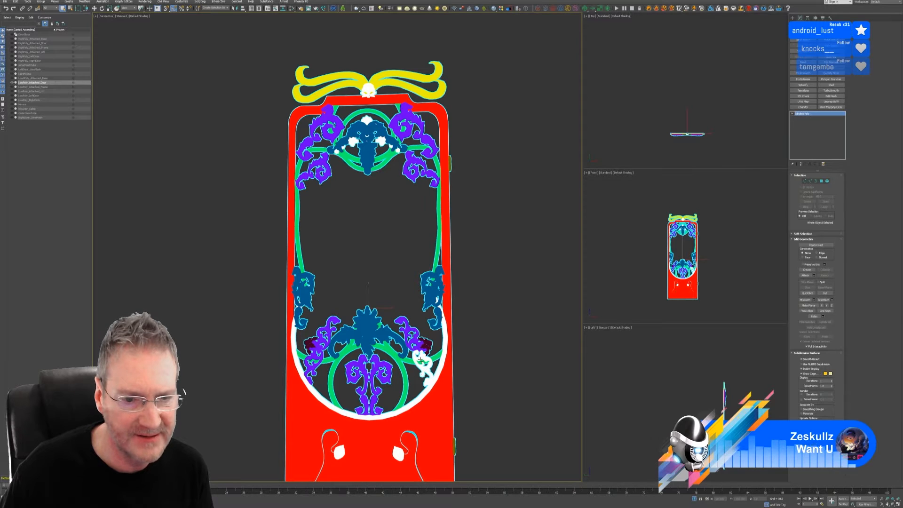
scroll(421, 365, up, 2)
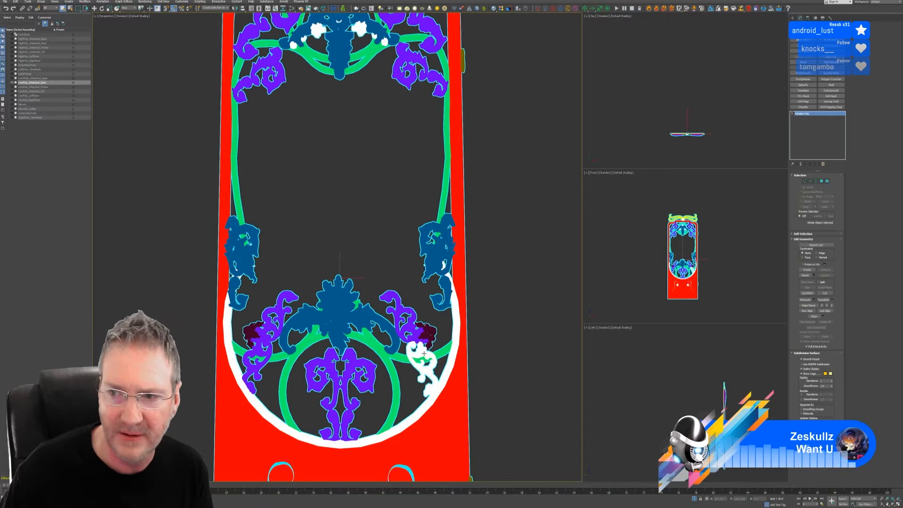
- Return to element editing on the front door mesh and clear the existing selection
click(827, 181)
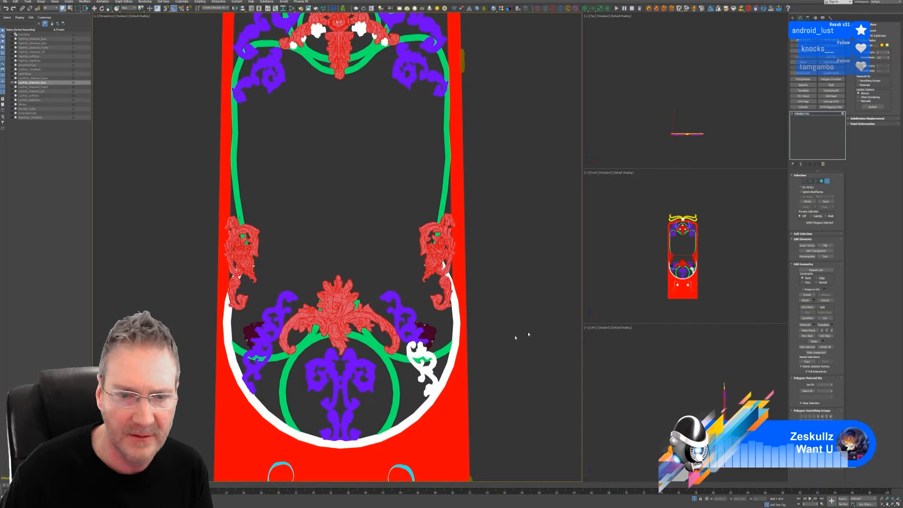
click(493, 335)
- Assign the dark blue vertex color of the large leaf ornament to the white scroll ornament on the lower right side
click(421, 364)
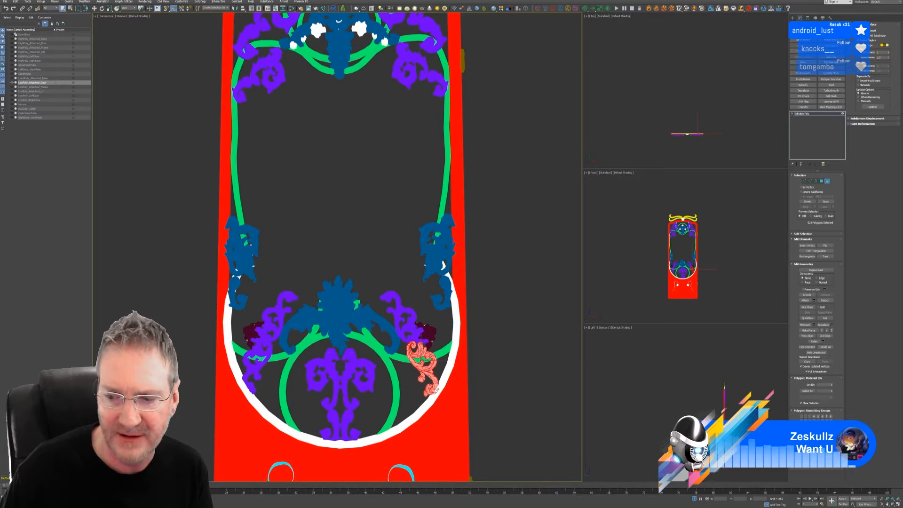
click(825, 455)
click(98, 67)
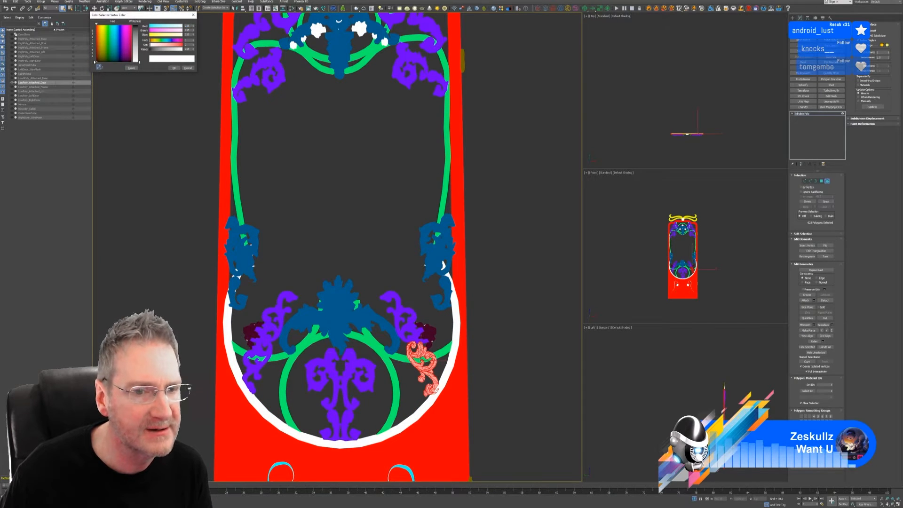
click(339, 295)
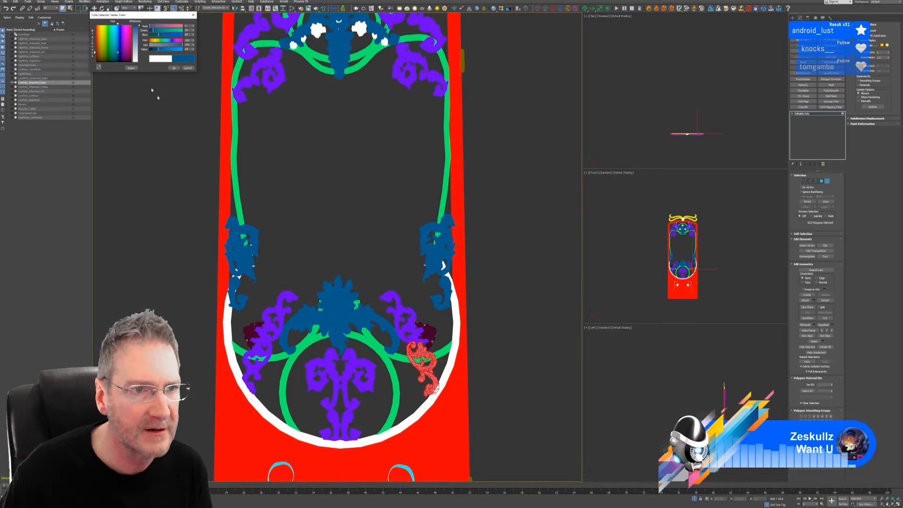
click(174, 68)
click(514, 268)
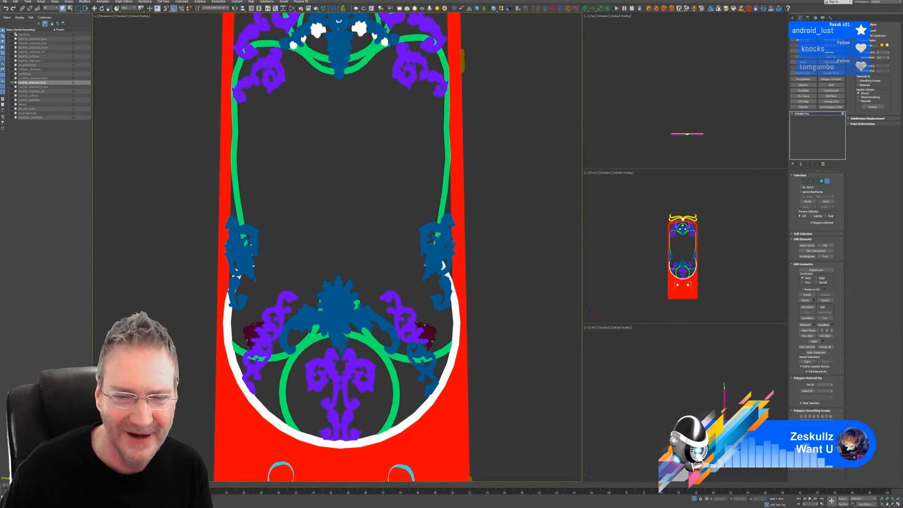
- Assign the purple vertex color sampled from the neighboring scroll to the lower right scroll ornament
click(412, 361)
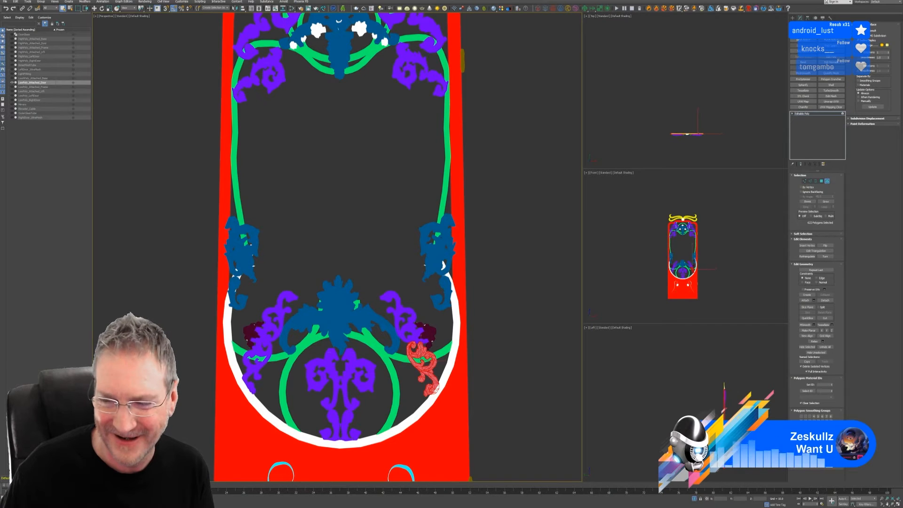
click(826, 454)
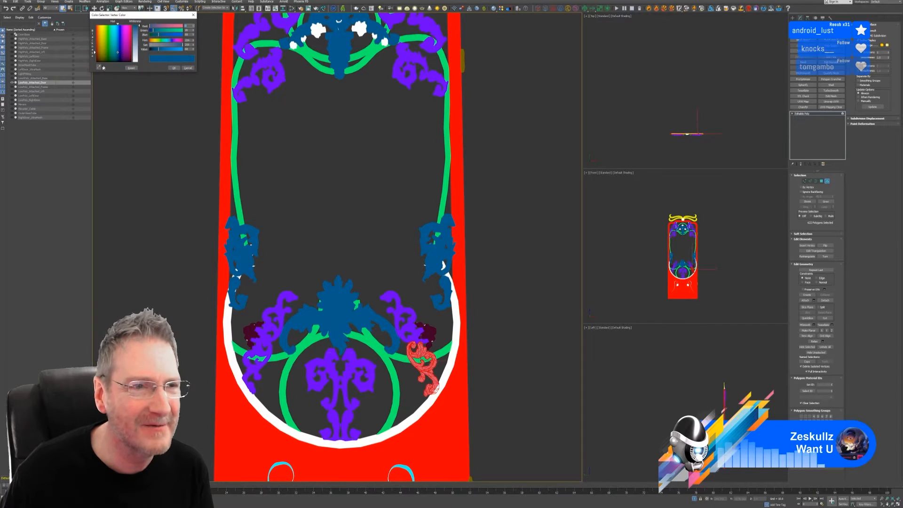
click(99, 67)
click(407, 306)
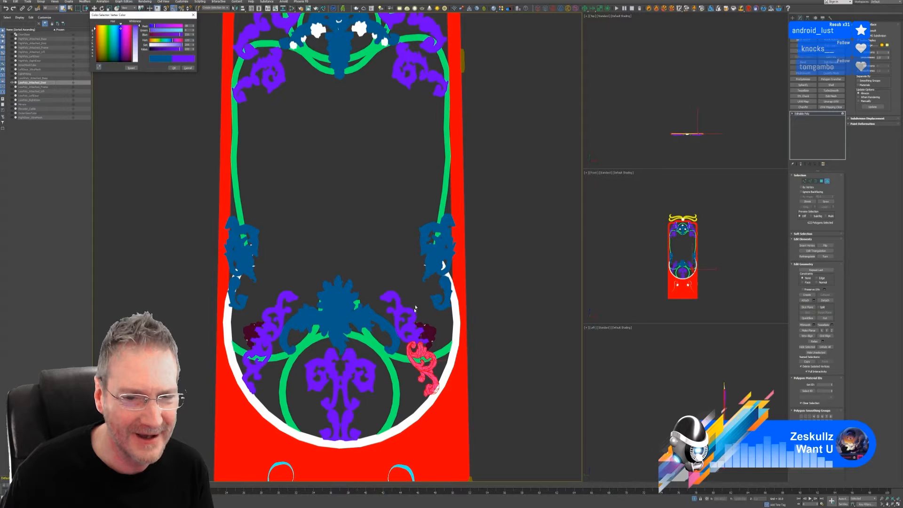
click(174, 68)
click(517, 221)
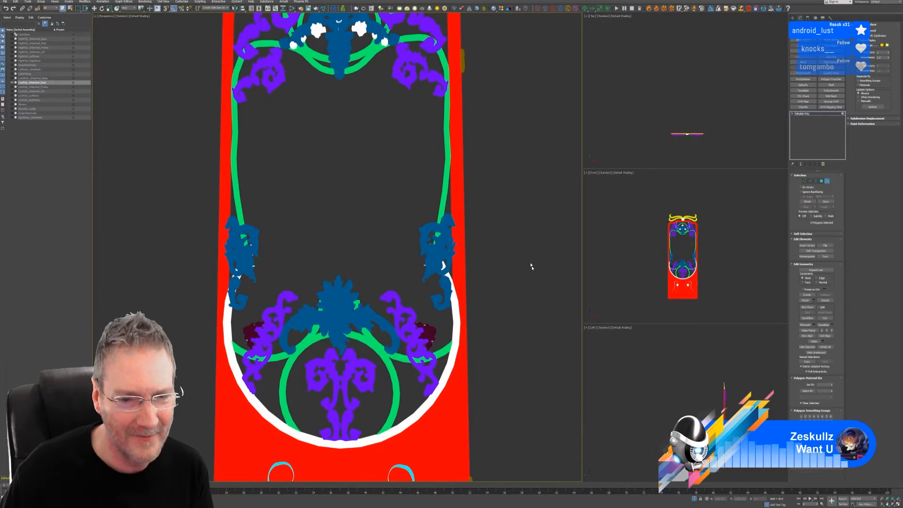
- Assign the green vertex color sampled from the side trim to the white curved band around the bottom of the opening
scroll(502, 250, down, 2)
middle_drag(513, 201, 502, 215)
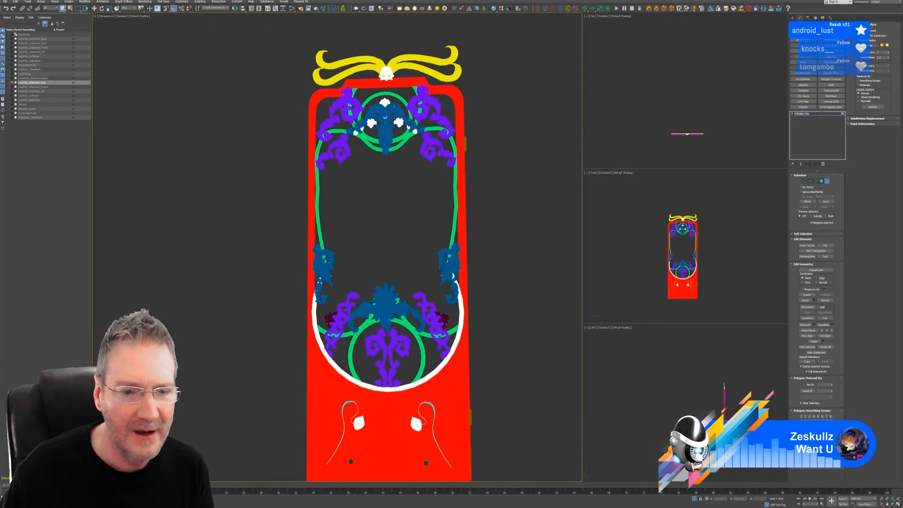
click(464, 324)
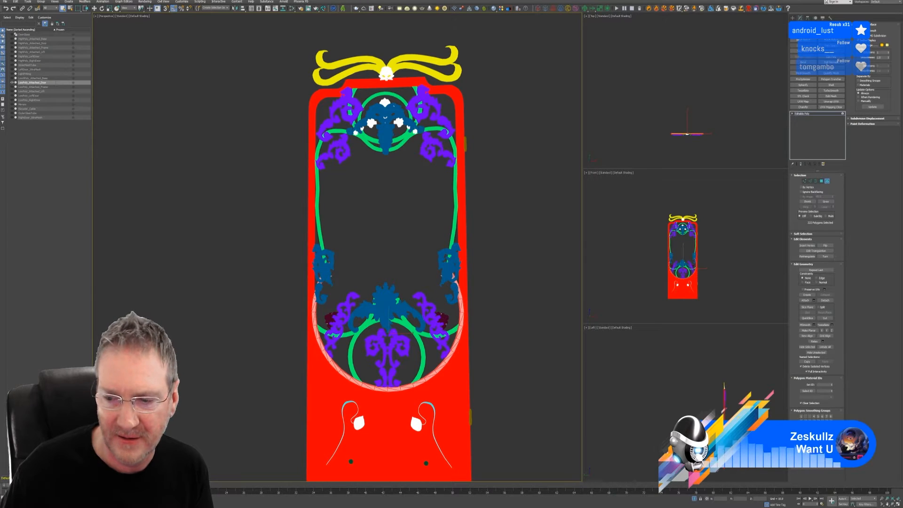
click(824, 451)
click(99, 67)
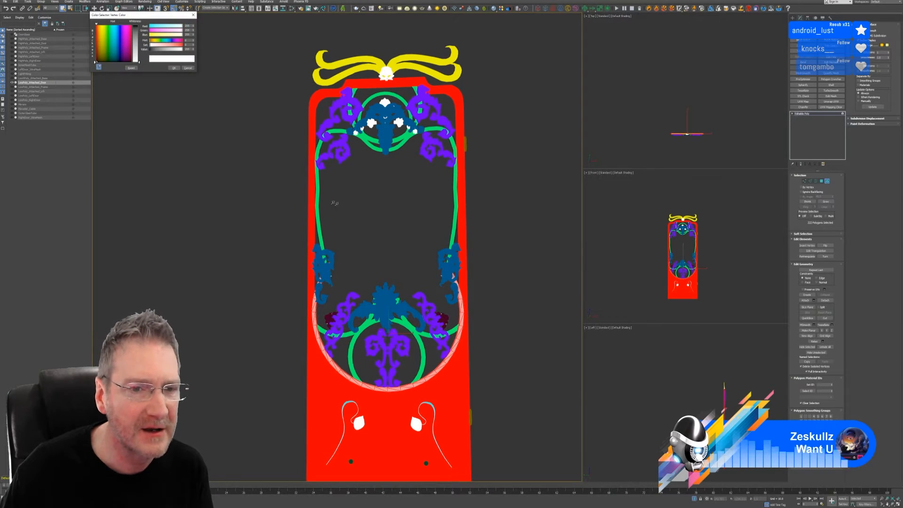
click(320, 195)
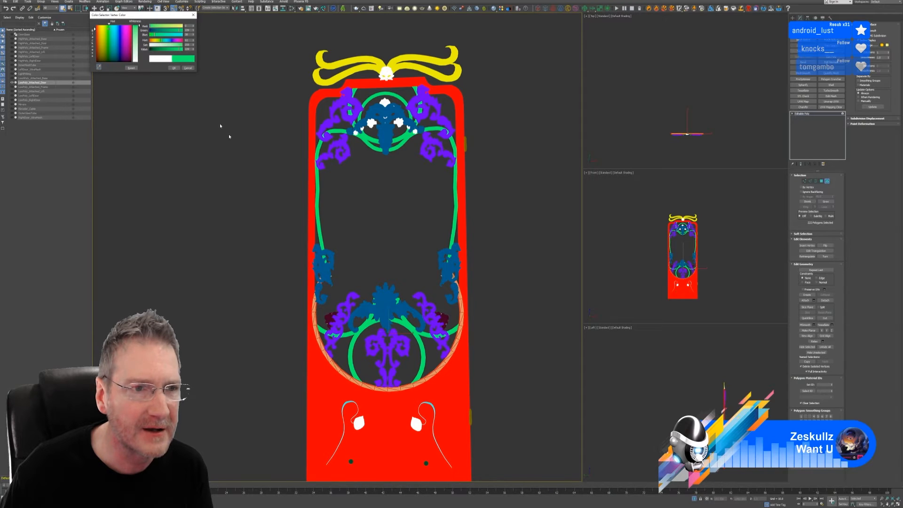
click(174, 68)
click(539, 240)
- Select the white shell ornament at the center of the yellow crest on top of the door
middle_drag(510, 178, 506, 186)
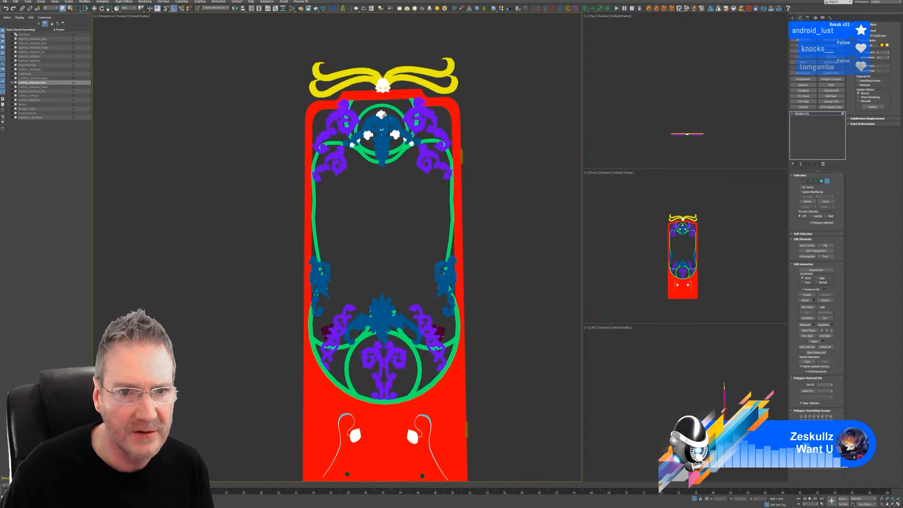
scroll(383, 90, up, 5)
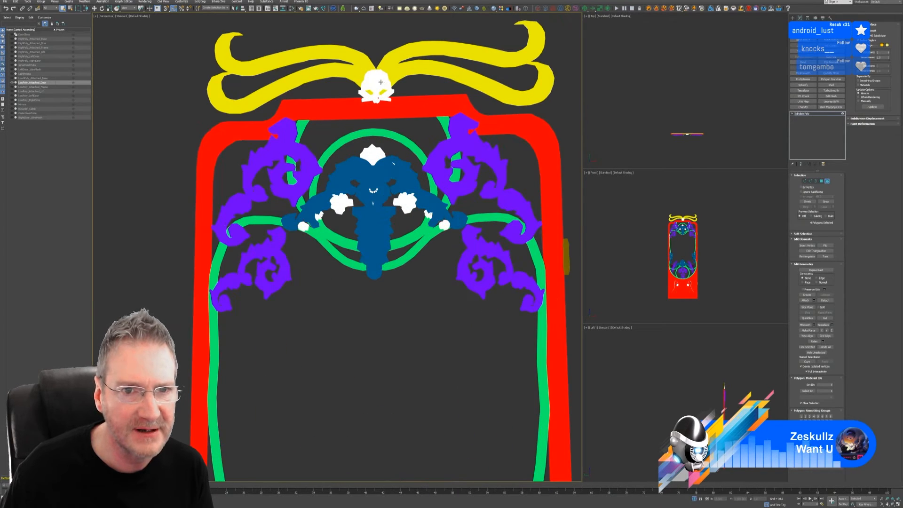
click(380, 85)
scroll(381, 82, up, 2)
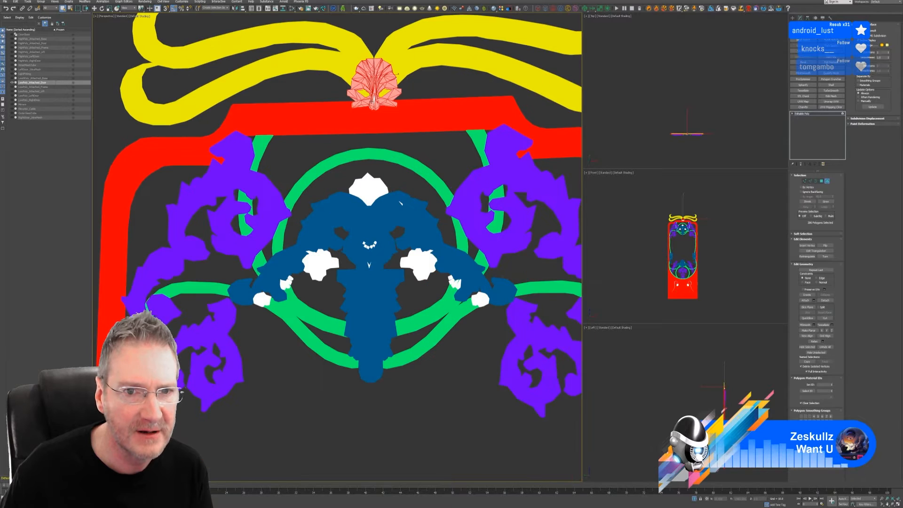
ctrl+click(378, 91)
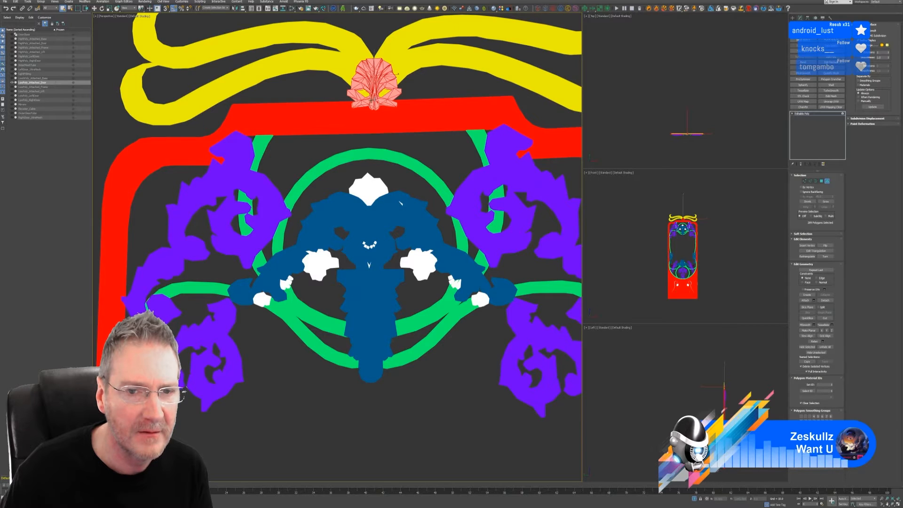
scroll(375, 95, up, 3)
scroll(384, 220, down, 5)
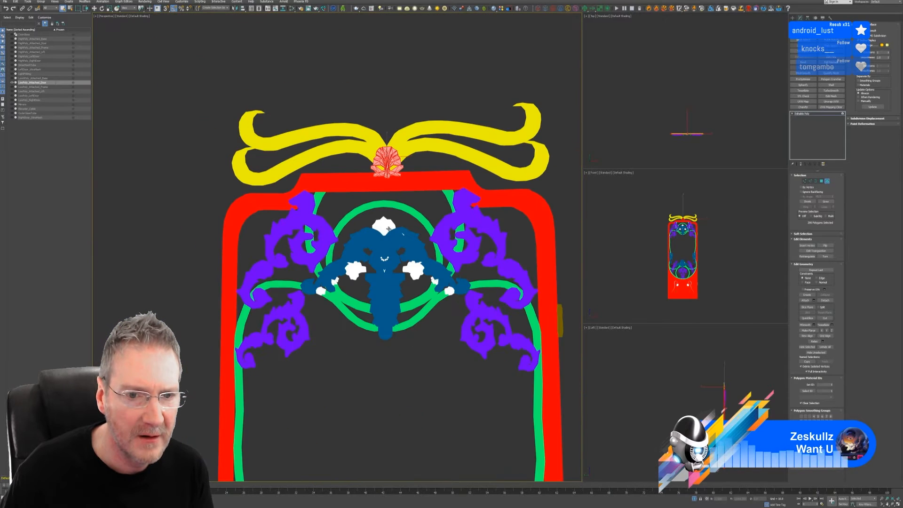
- Add the white shell above the upper blue ornament and the flower clusters on both sides of it to the selection
ctrl+click(388, 229)
ctrl+click(356, 270)
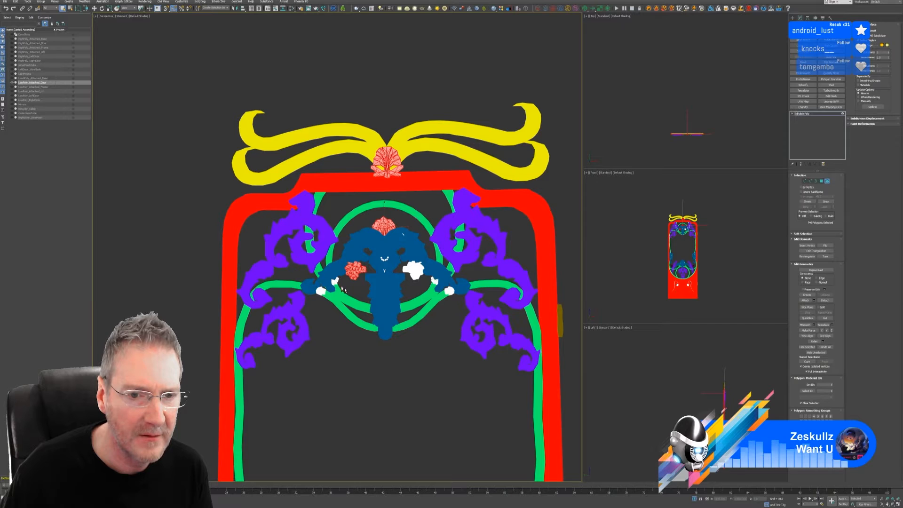
scroll(414, 277, up, 2)
ctrl+click(413, 271)
- Add the white round piece and small petals at the upper blue ornament's left curl to the selection, leaving out the green trim
ctrl+click(274, 300)
ctrl+click(284, 310)
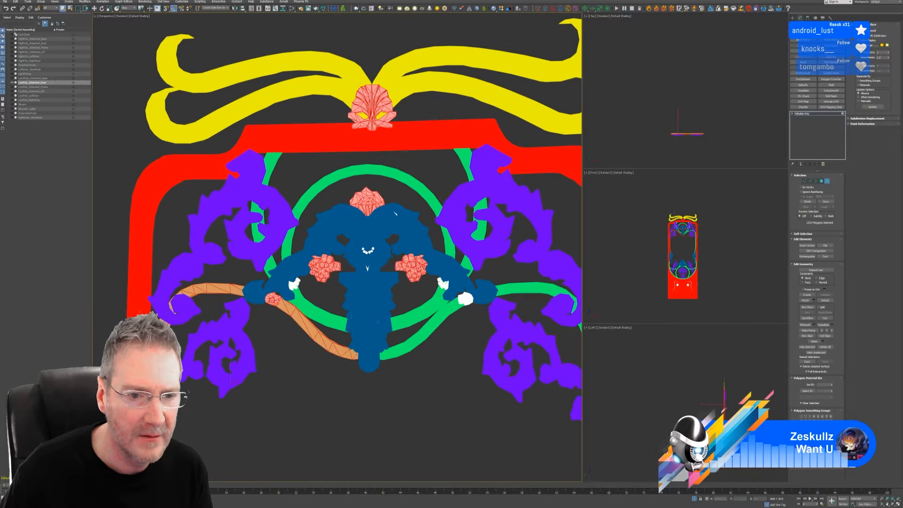
key(ctrl+z)
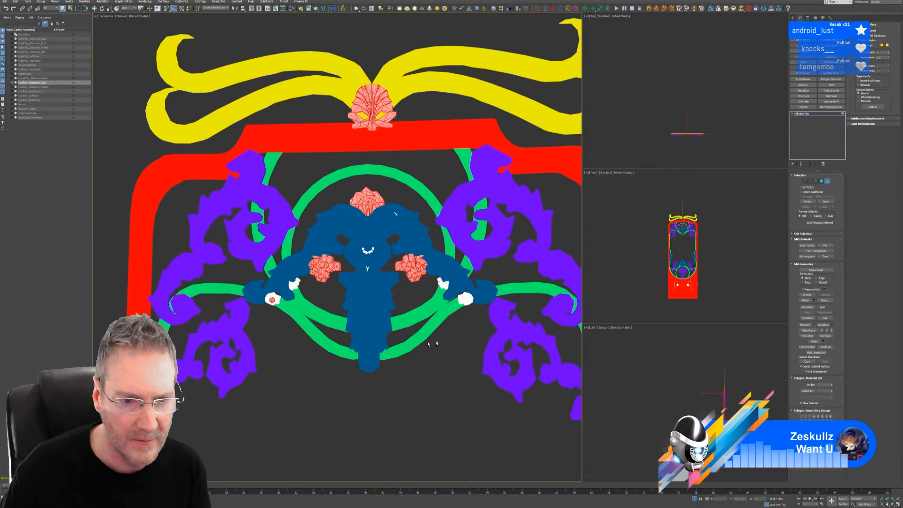
scroll(278, 299, up, 3)
ctrl+click(275, 299)
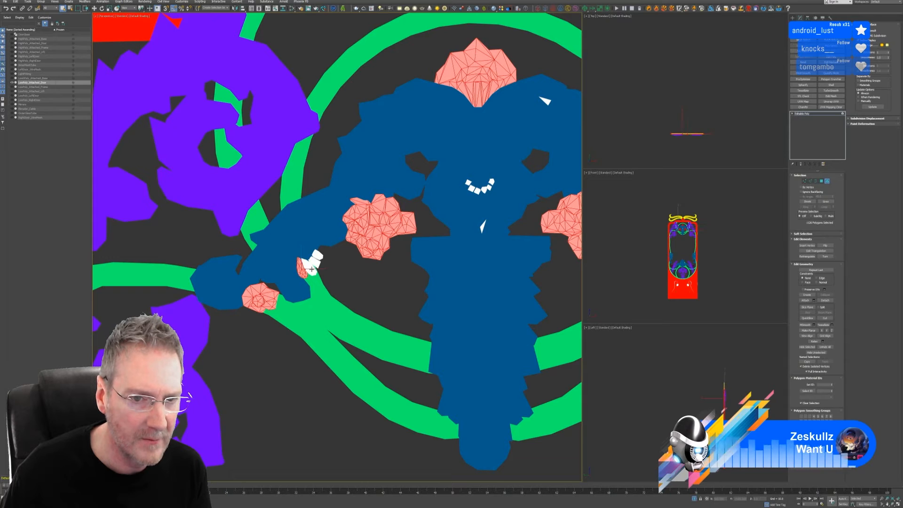
- Add the small white petals and the round piece at the upper blue ornament's right curl to the selection
middle_drag(314, 259, 140, 182)
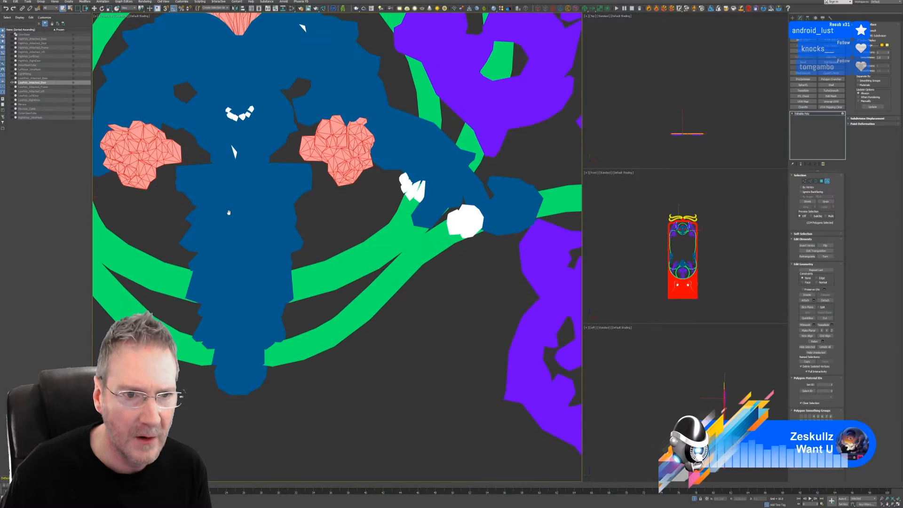
middle_drag(241, 131, 274, 221)
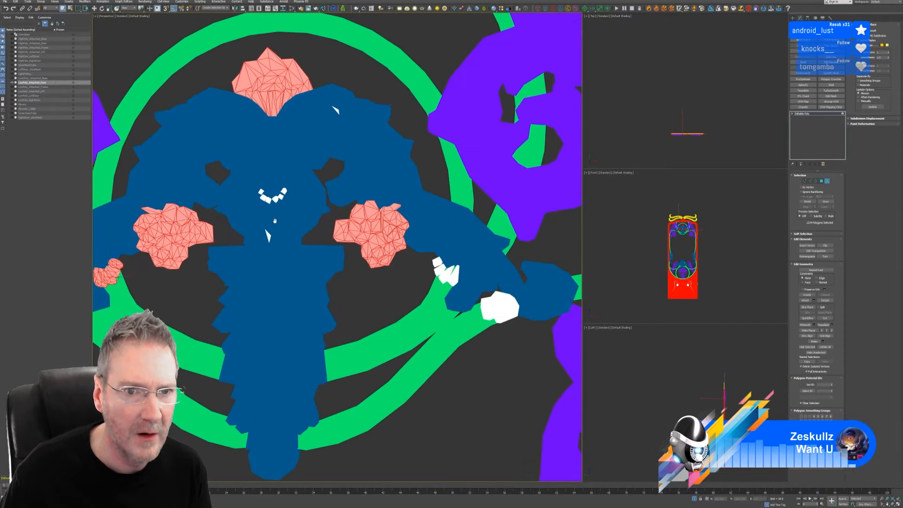
ctrl+click(454, 281)
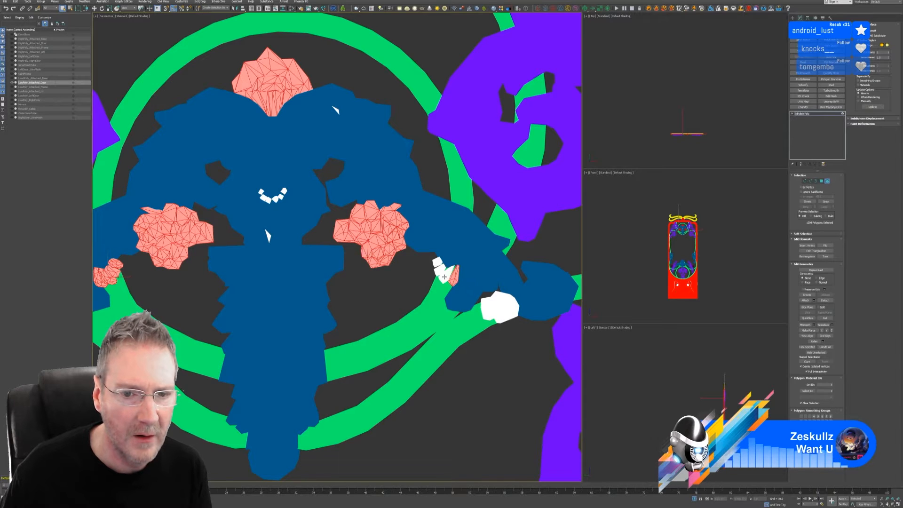
ctrl+click(491, 303)
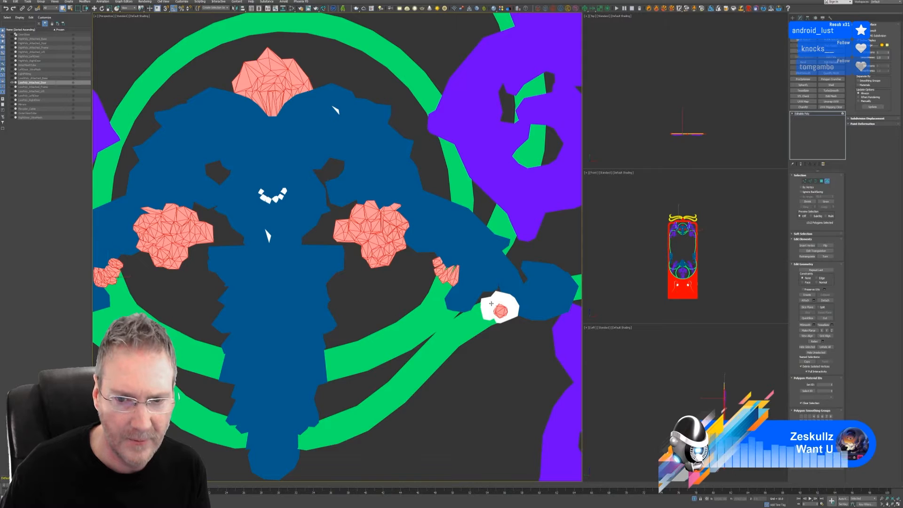
ctrl+click(491, 303)
scroll(273, 244, up, 3)
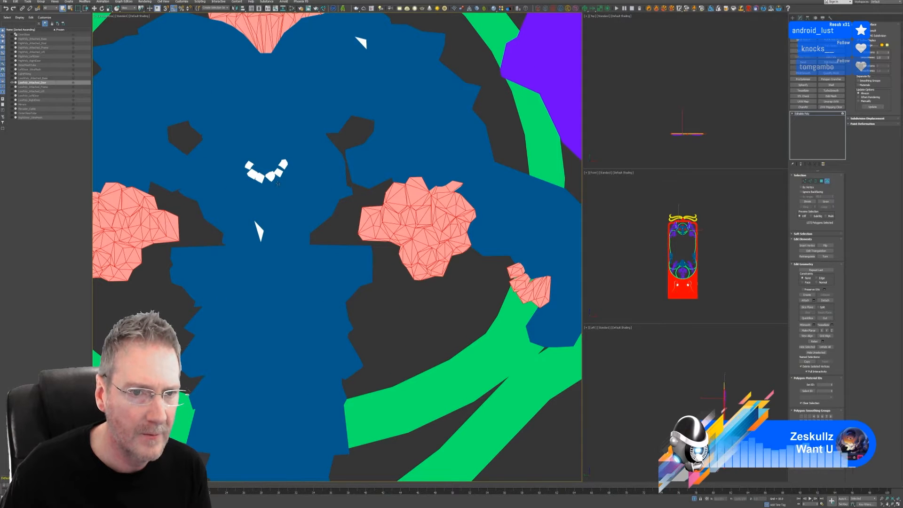
- Add the curved row of small white beads in the middle of the upper blue ornament to the selection
ctrl+click(249, 165)
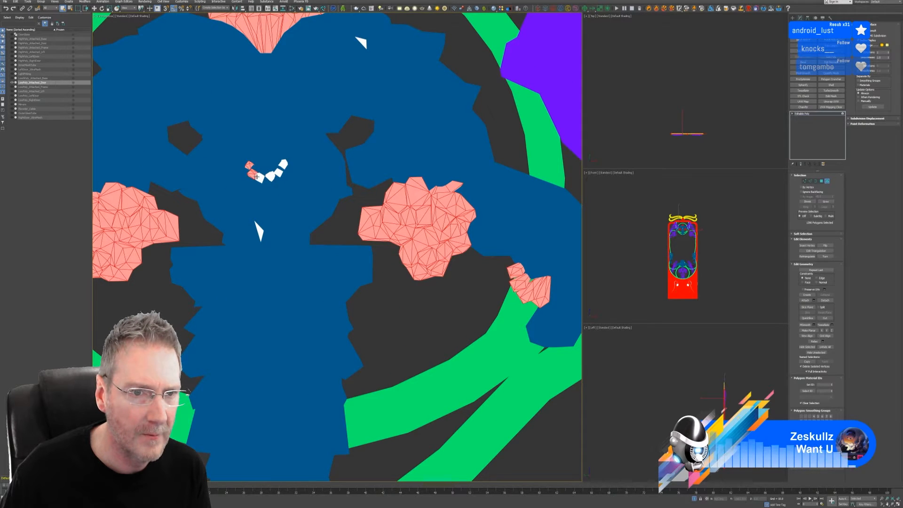
ctrl+click(257, 176)
ctrl+click(271, 176)
ctrl+click(276, 172)
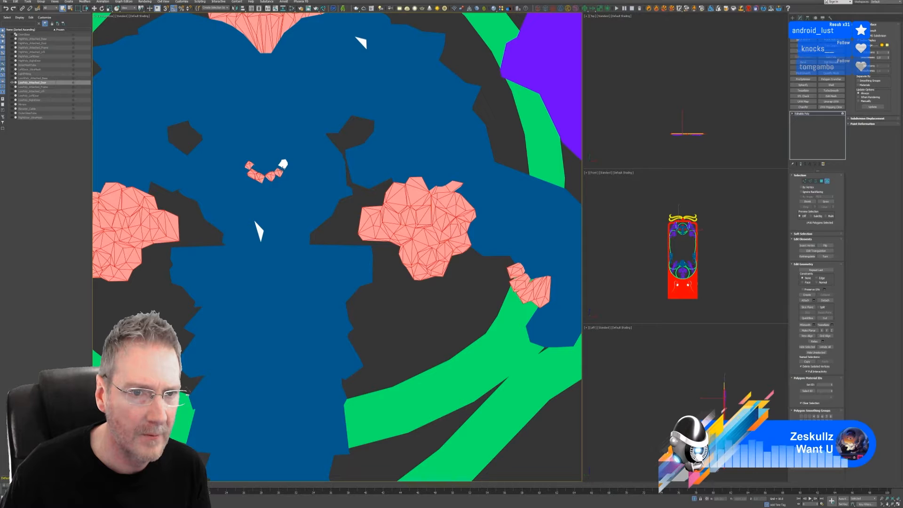
ctrl+click(284, 164)
- Add the two white flower ornaments at the ends of the thin curls on the lower door panel to the selection
scroll(367, 283, down, 6)
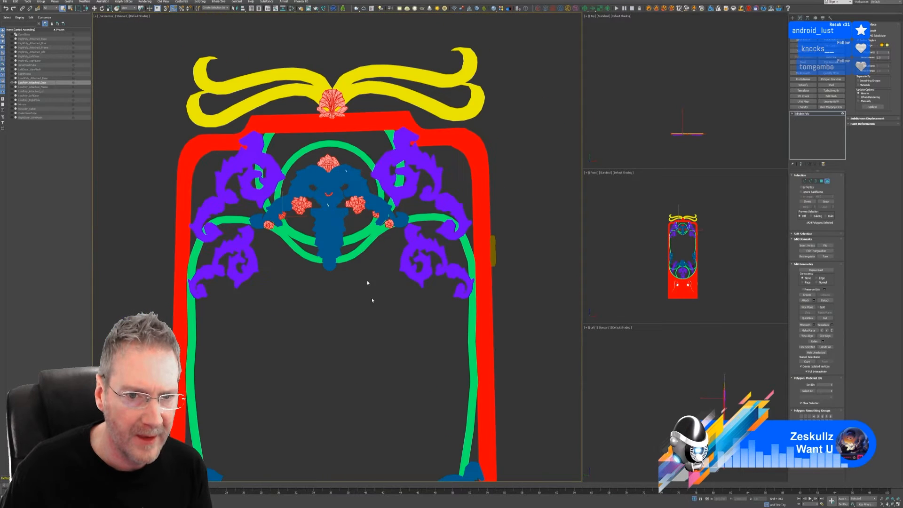
middle_drag(377, 340, 365, 94)
scroll(361, 139, down, 3)
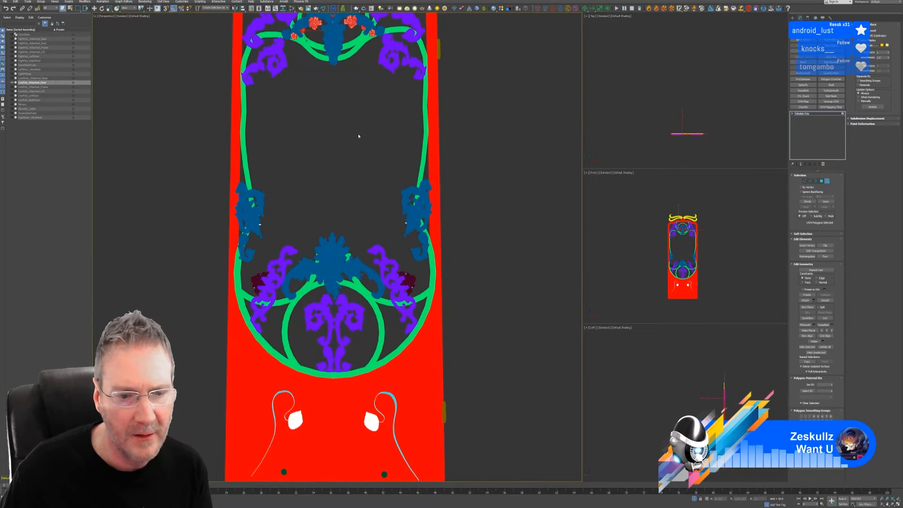
middle_drag(358, 136, 364, 73)
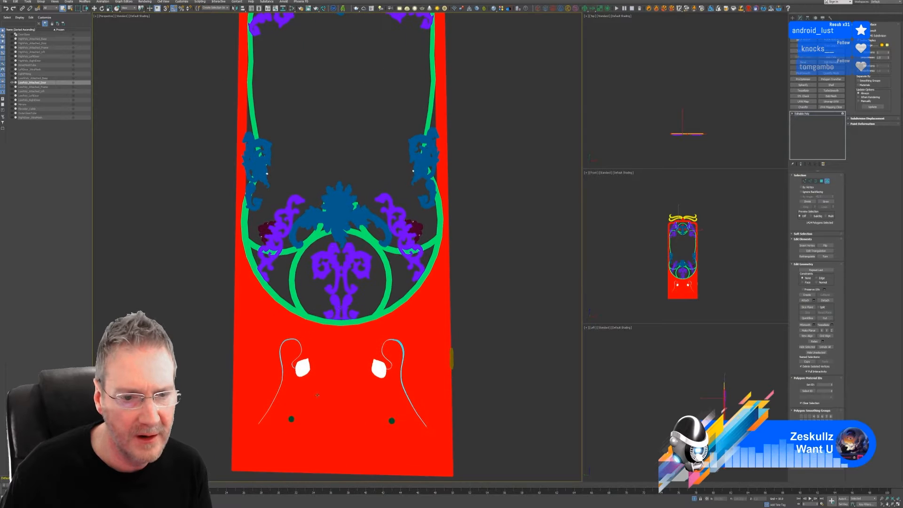
ctrl+click(304, 368)
ctrl+click(381, 368)
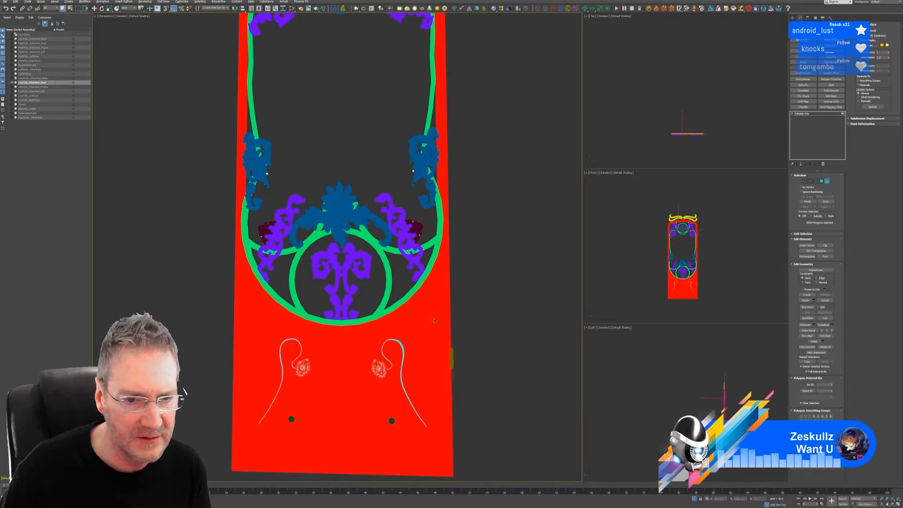
- Set the selected flower and shell ornaments' vertex color to the dark maroon sampled from the left lower ornament, and clear the selection
alt+middle_drag(434, 320, 434, 249)
middle_drag(433, 250, 452, 256)
scroll(459, 292, down, 3)
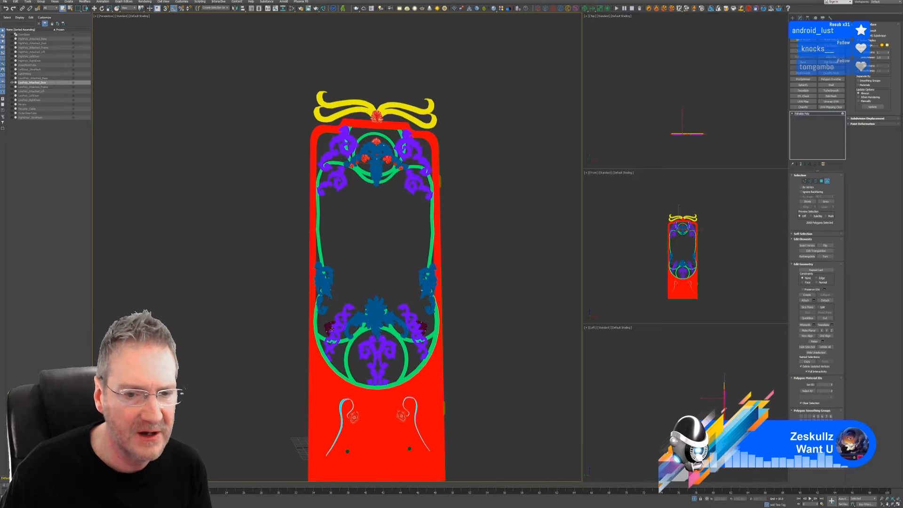
scroll(331, 324, up, 4)
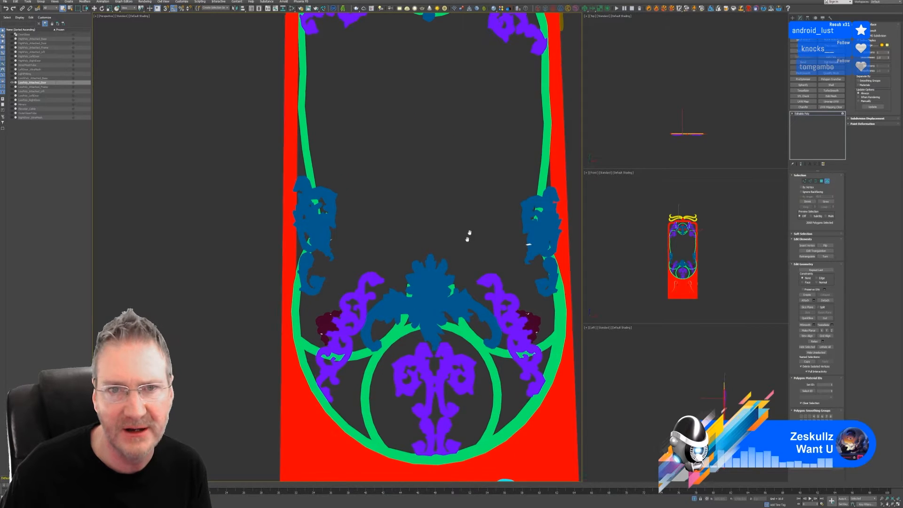
middle_drag(570, 247, 553, 292)
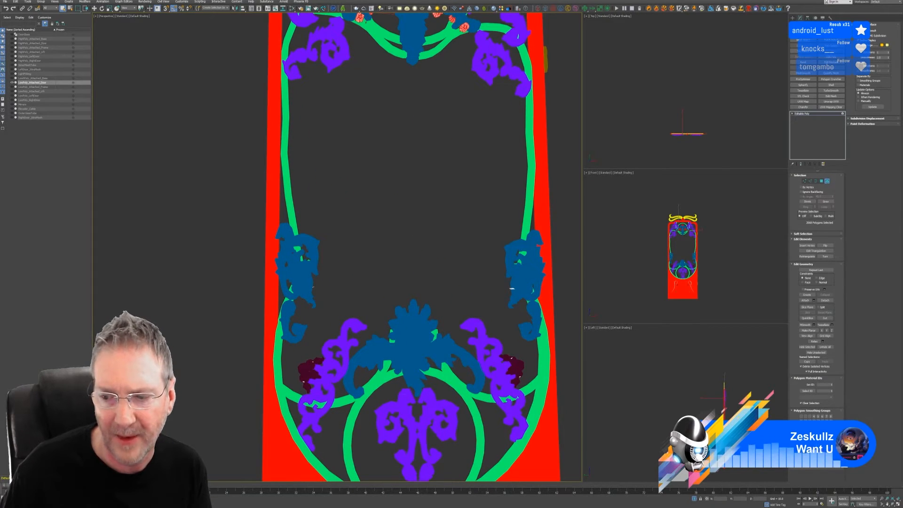
click(824, 452)
click(99, 66)
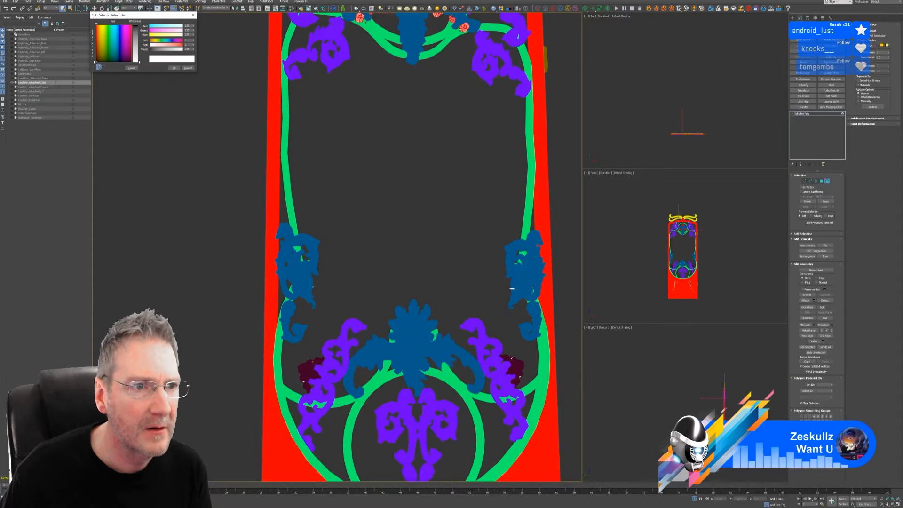
click(306, 369)
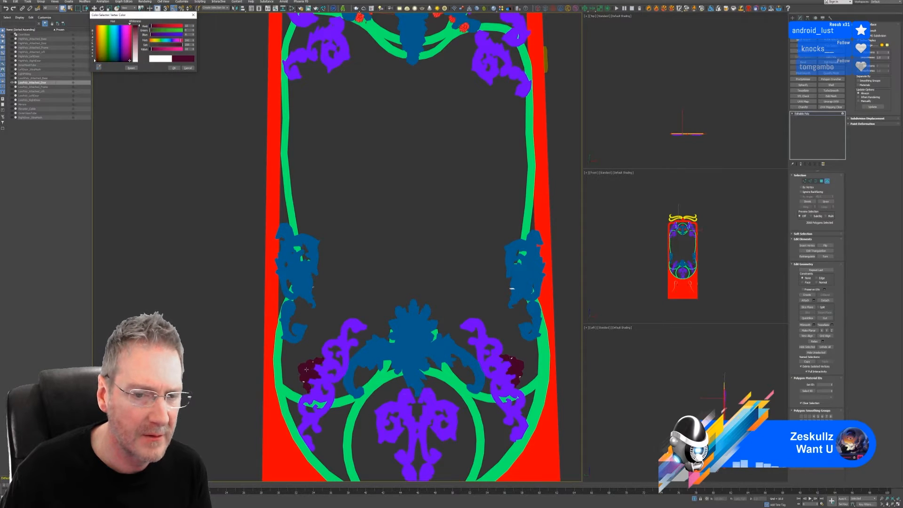
click(174, 68)
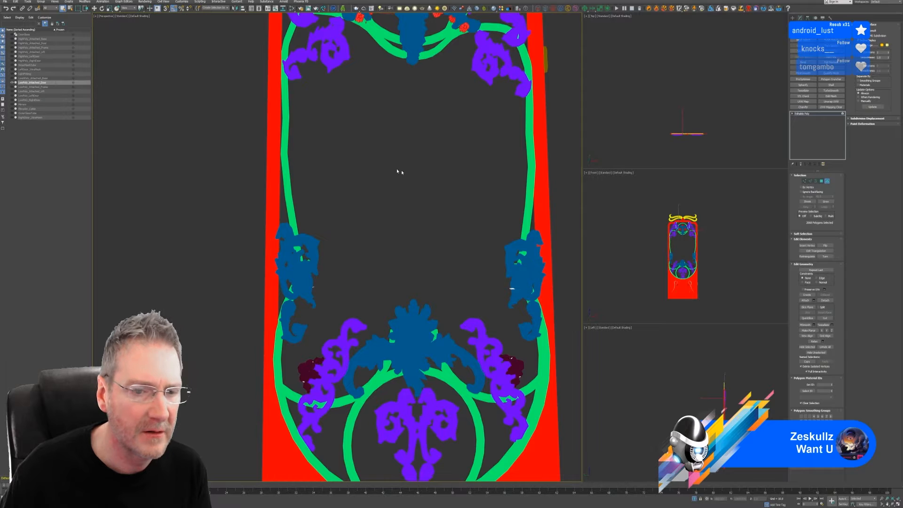
click(440, 200)
- Select the small stray white faces on the maroon ornament beside the lower left purple scroll, leaving out the whole pieces around them
scroll(314, 379, up, 5)
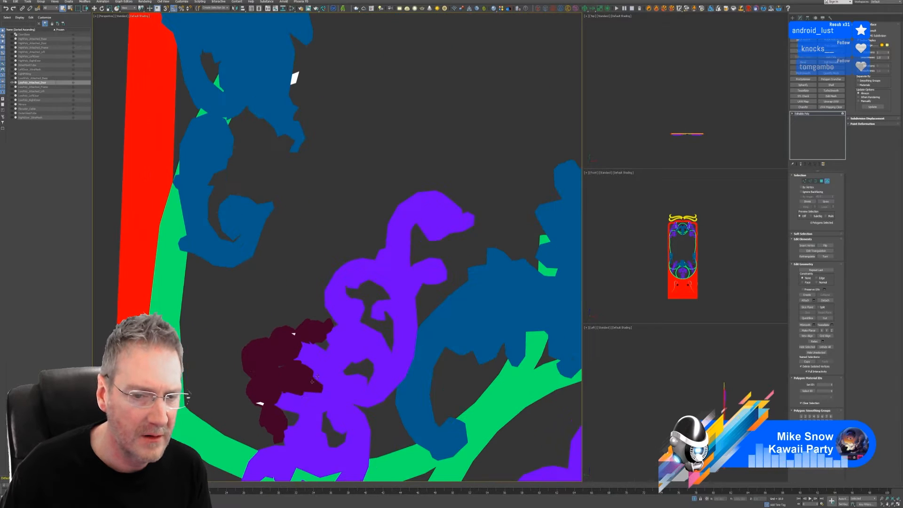
click(259, 402)
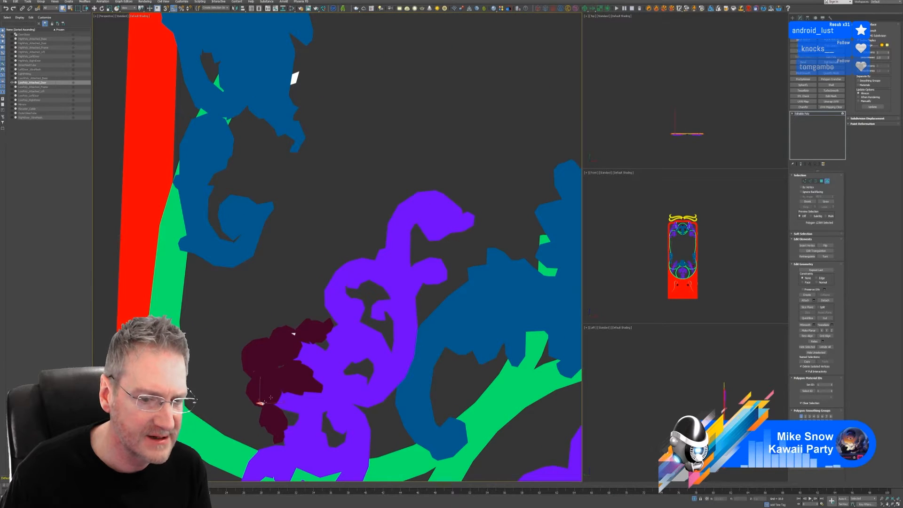
ctrl+click(284, 400)
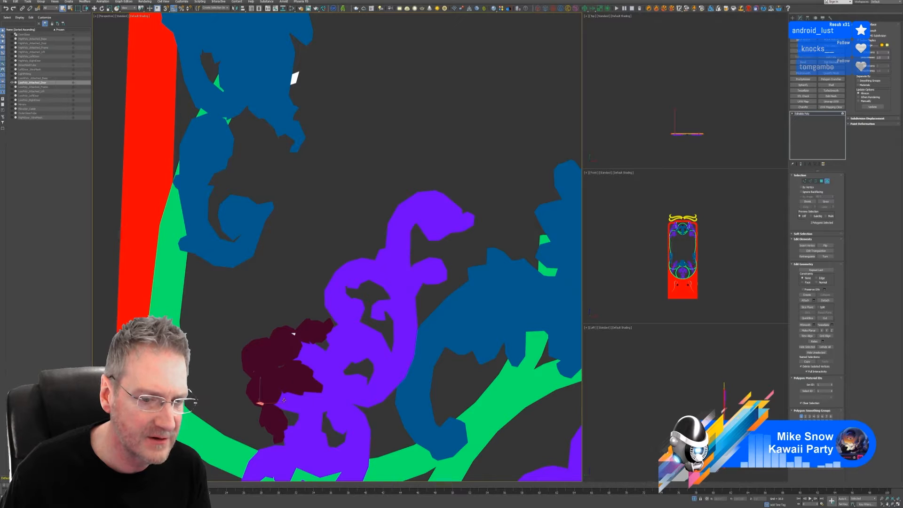
double_click(293, 333)
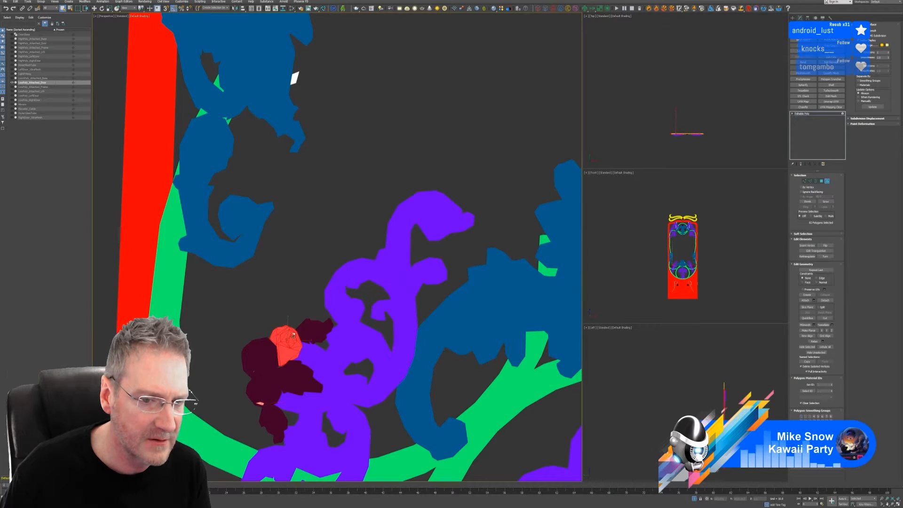
click(290, 342)
scroll(292, 343, up, 3)
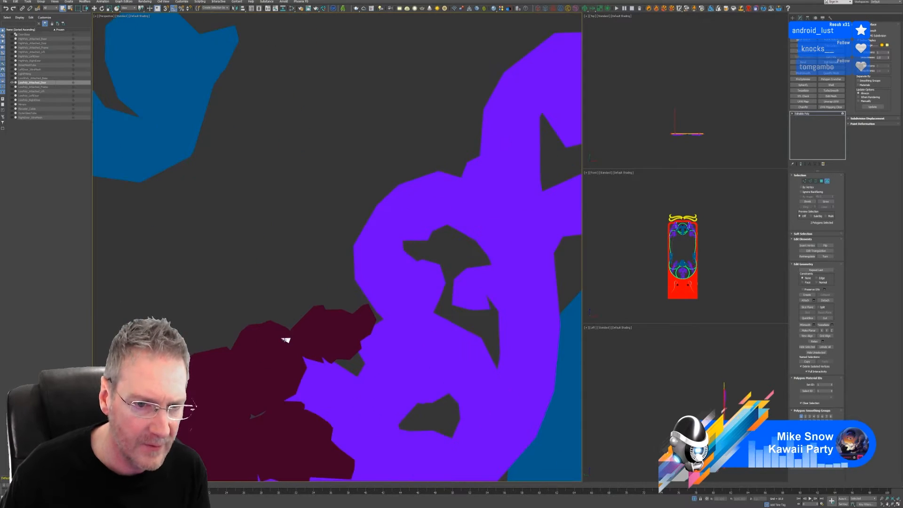
- Add the stray white faces on the maroon ornament beside the lower right purple scroll to the selection, without the surrounding pieces
scroll(292, 343, down, 4)
middle_drag(420, 334, 204, 230)
scroll(359, 292, down, 5)
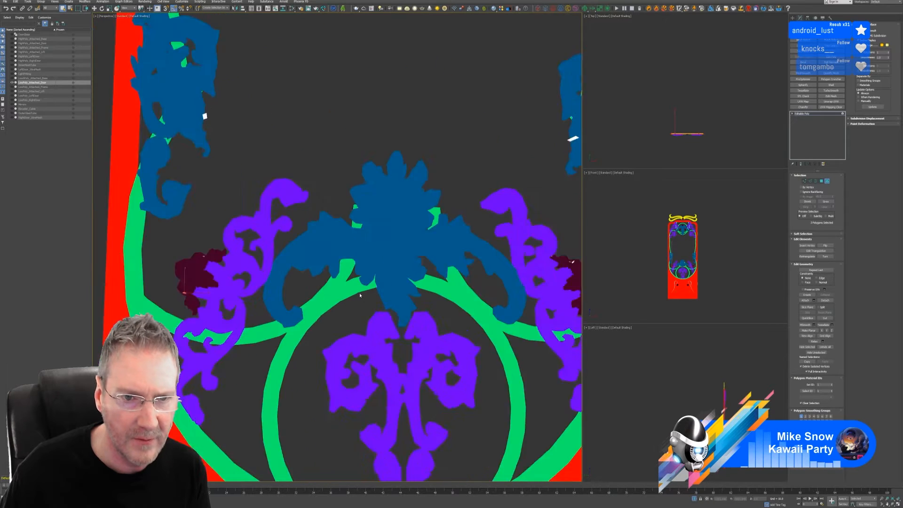
middle_drag(426, 304, 365, 249)
scroll(527, 223, up, 5)
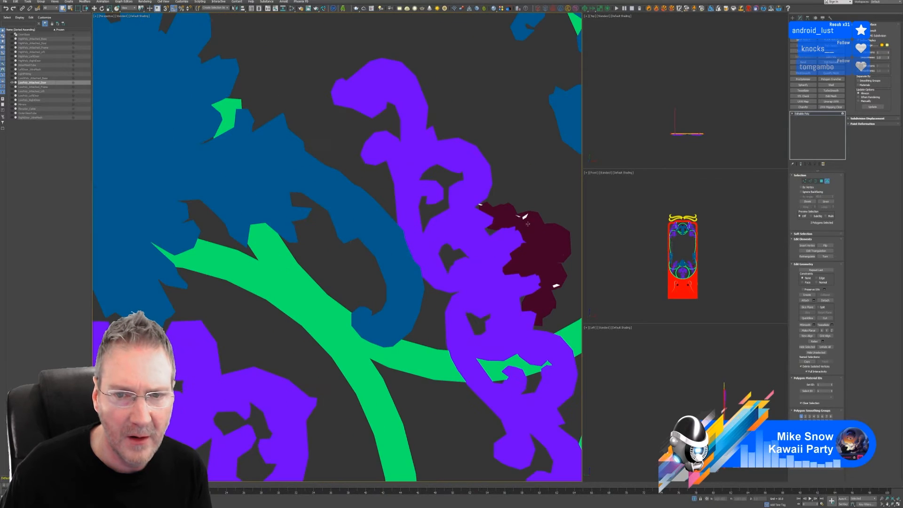
click(481, 206)
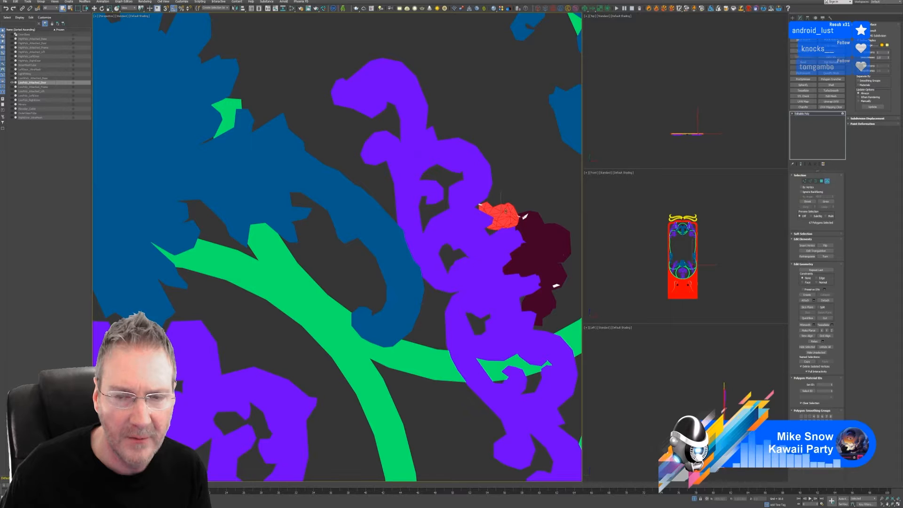
key(ctrl+z)
scroll(506, 211, up, 5)
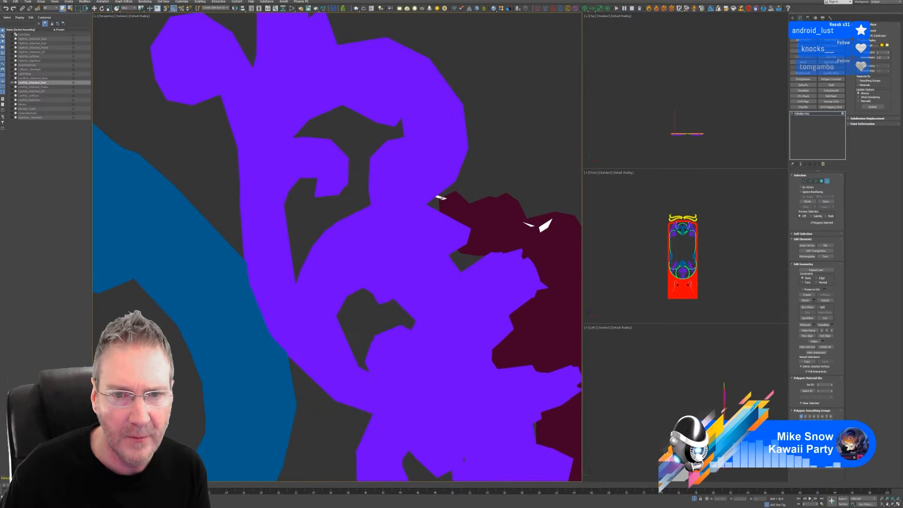
click(543, 228)
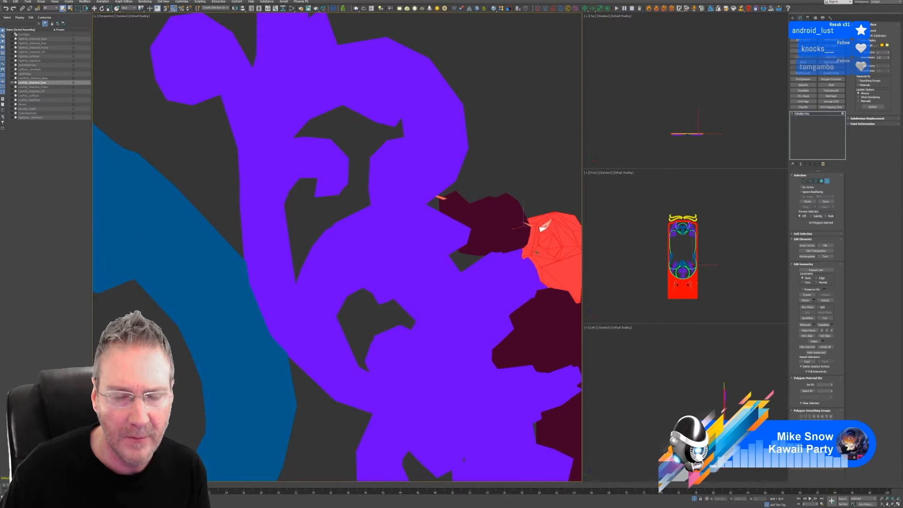
key(ctrl+z)
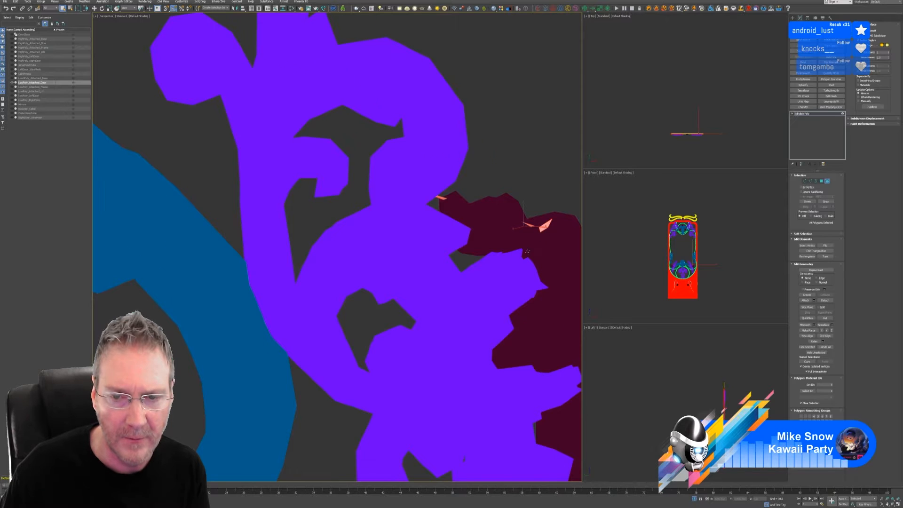
scroll(475, 230, down, 4)
scroll(489, 250, up, 4)
ctrl+click(511, 268)
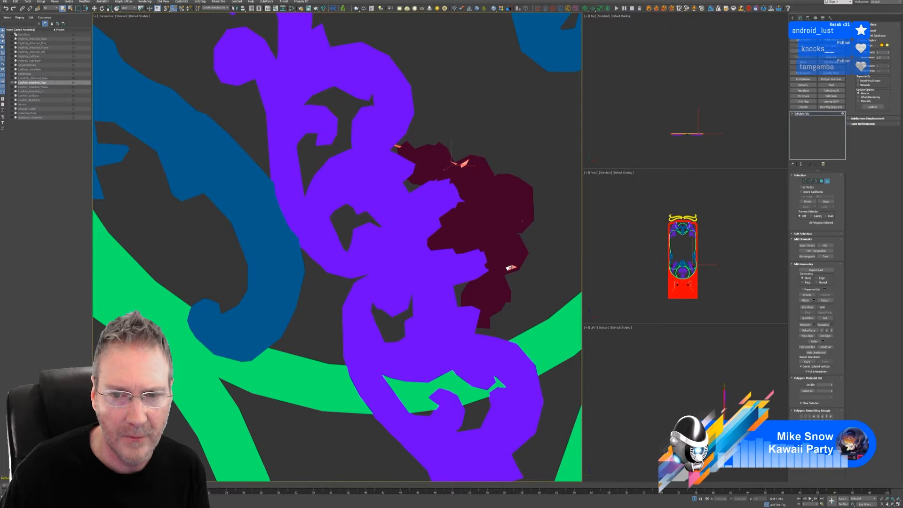
scroll(466, 277, down, 3)
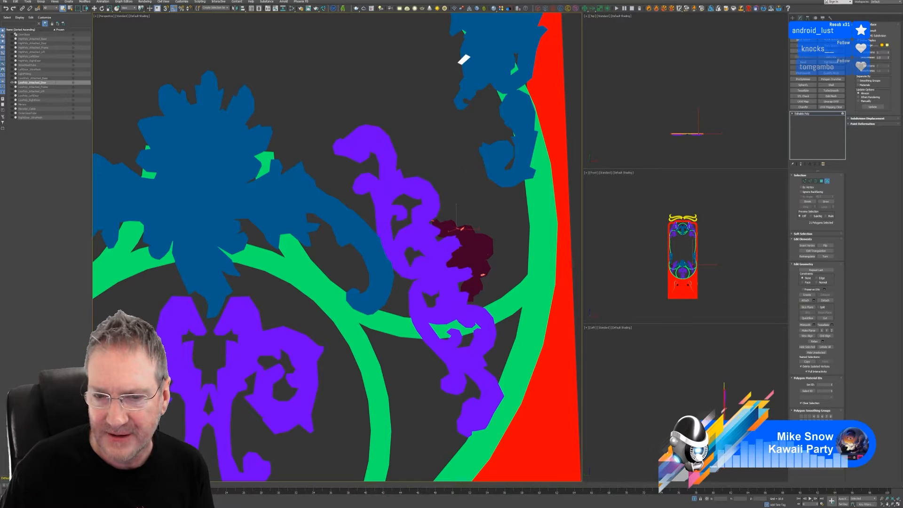
- Give the selected stray faces the dark maroon vertex color sampled from the right lower ornament, and clear the selection
click(825, 454)
click(99, 67)
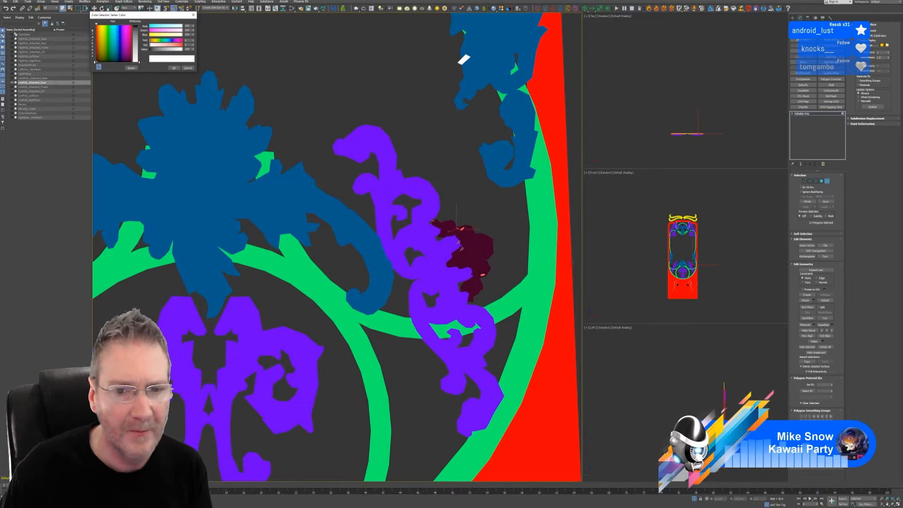
click(476, 244)
click(174, 68)
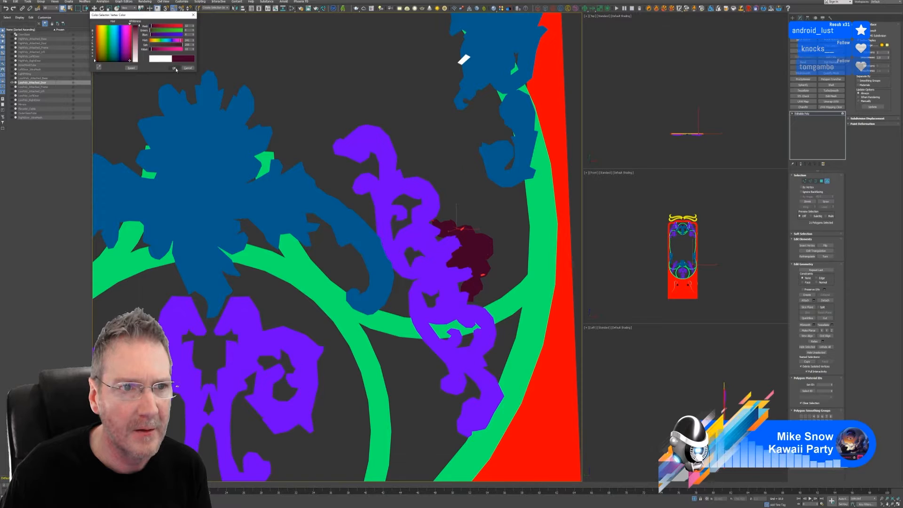
click(291, 89)
- Select the two stray white faces on the upper blue ornament and give them the blue vertex color sampled from that ornament
scroll(198, 193, down, 5)
middle_drag(198, 193, 350, 327)
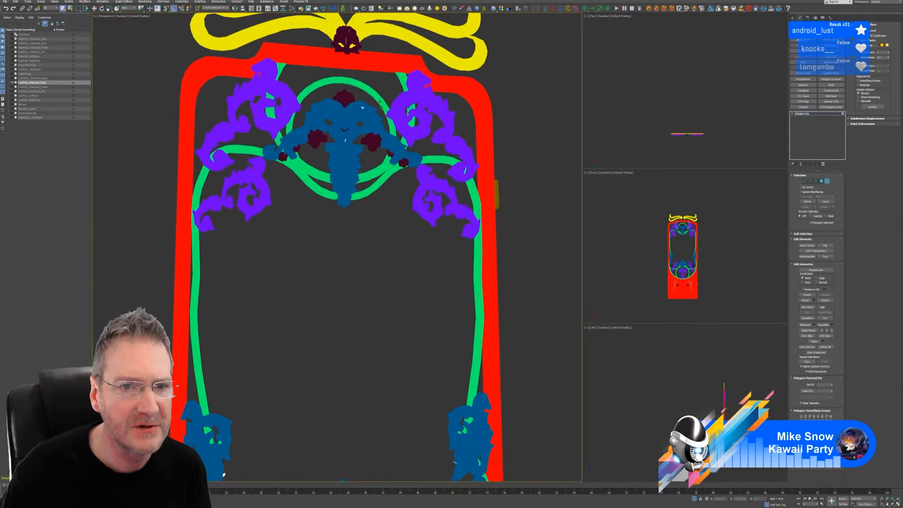
scroll(380, 105, up, 5)
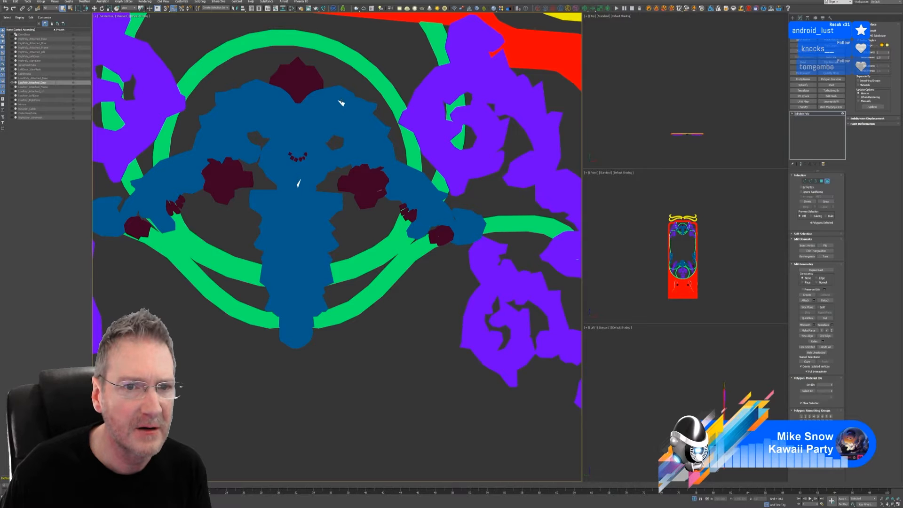
click(341, 103)
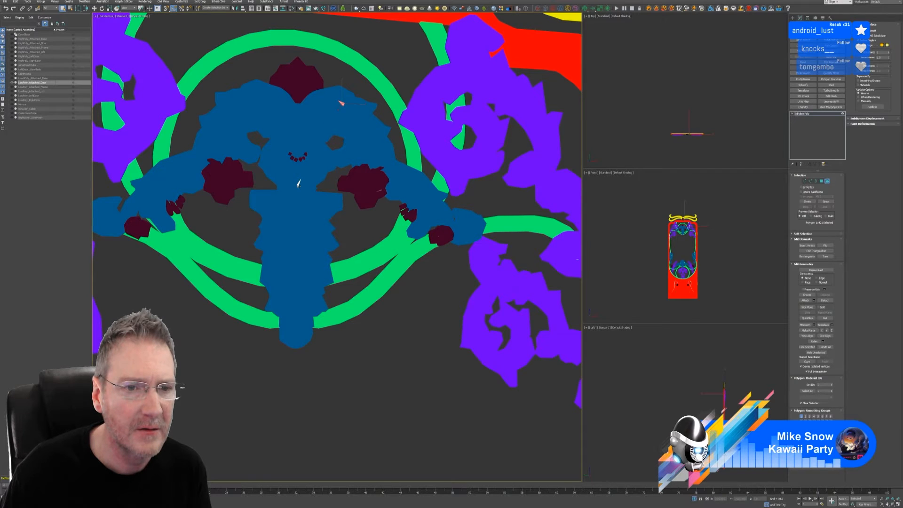
ctrl+click(298, 183)
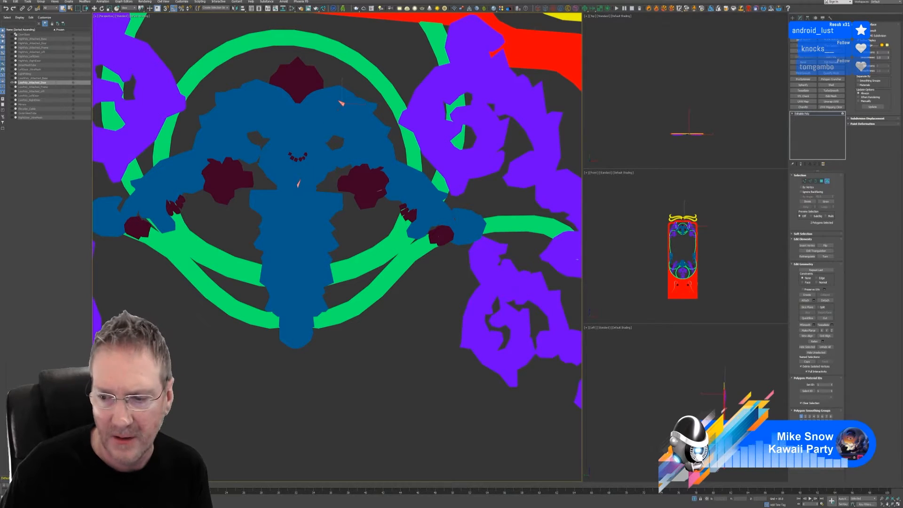
click(826, 454)
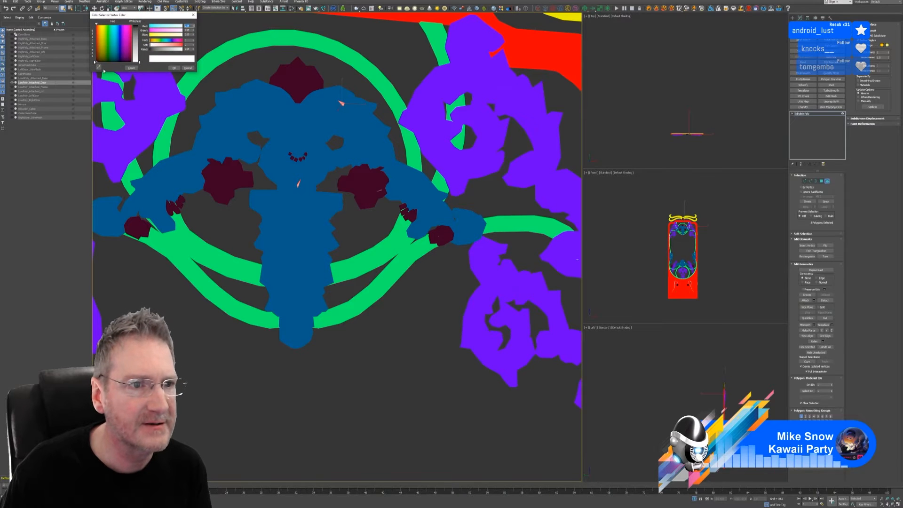
click(100, 68)
click(220, 102)
click(174, 69)
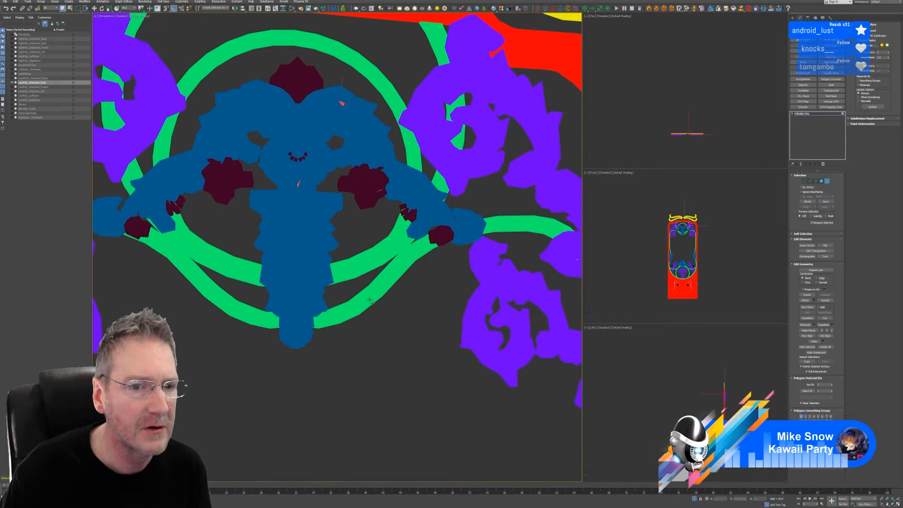
scroll(370, 300, down, 6)
middle_drag(447, 289, 447, 169)
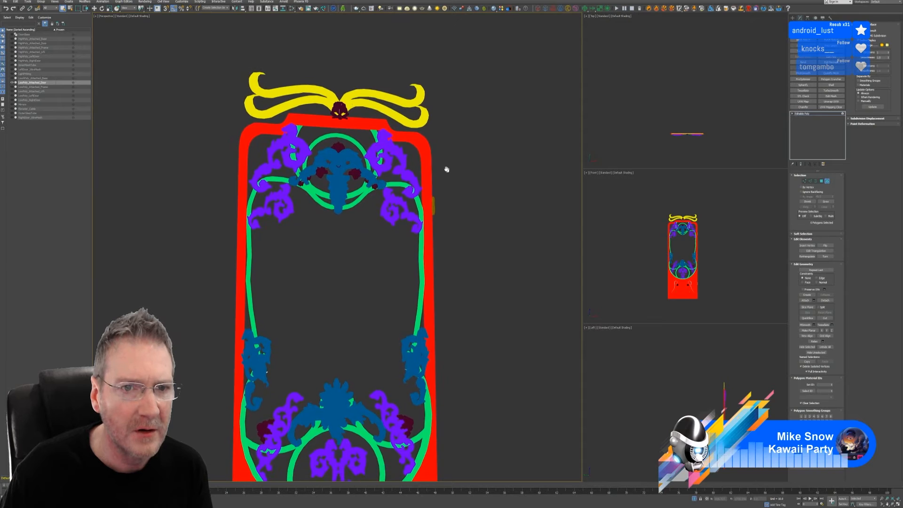
- Try to recolour the white sliver faces on the crown's shell ornament with the dark maroon vertex colour sampled from the shell
scroll(338, 109, up, 6)
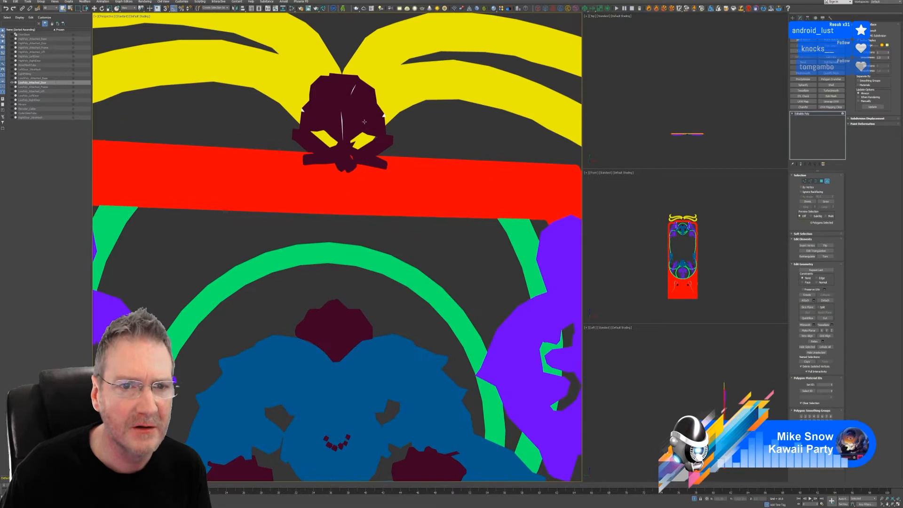
scroll(361, 122, up, 2)
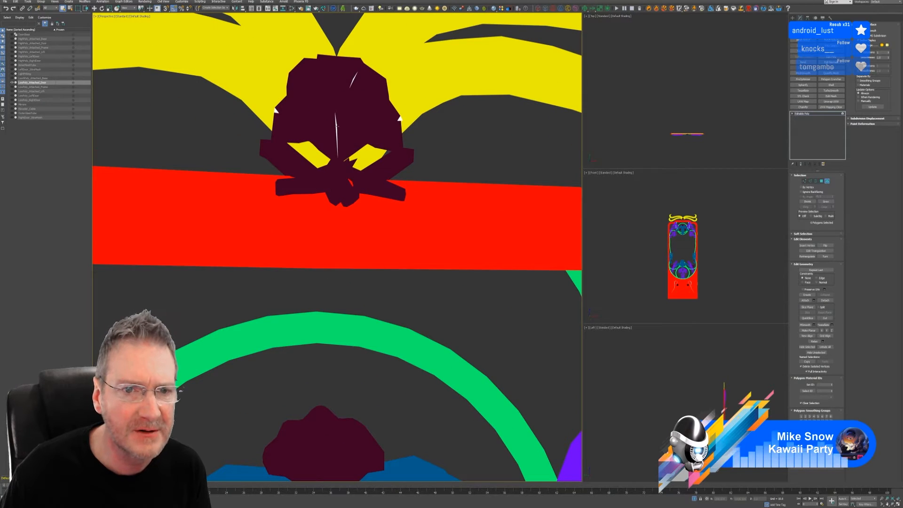
click(336, 126)
click(337, 126)
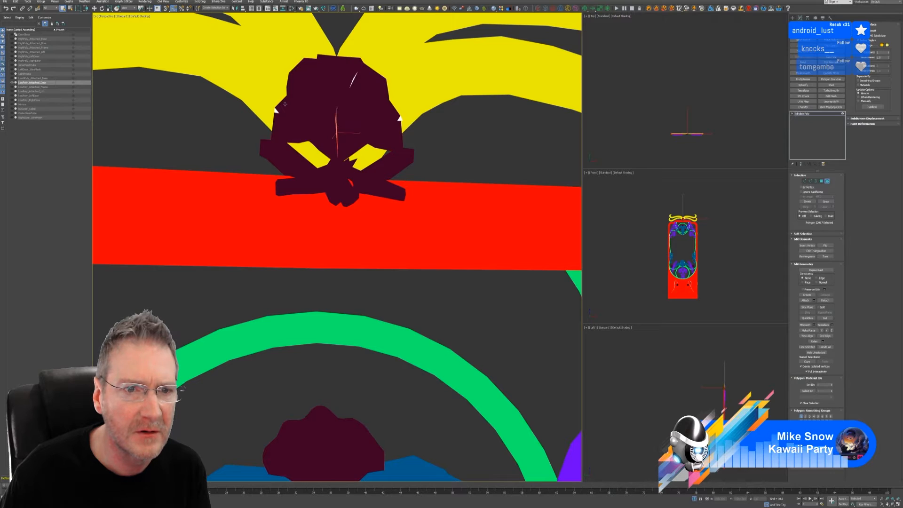
ctrl+click(353, 78)
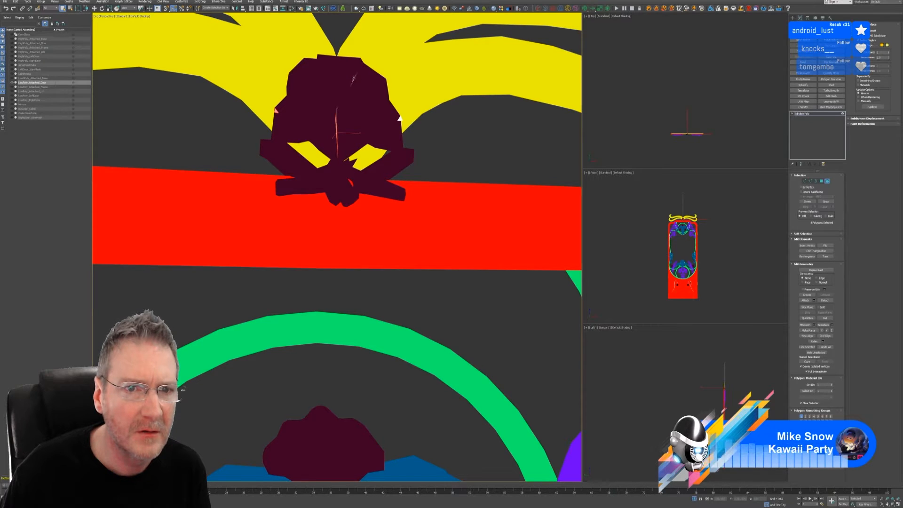
ctrl+click(399, 118)
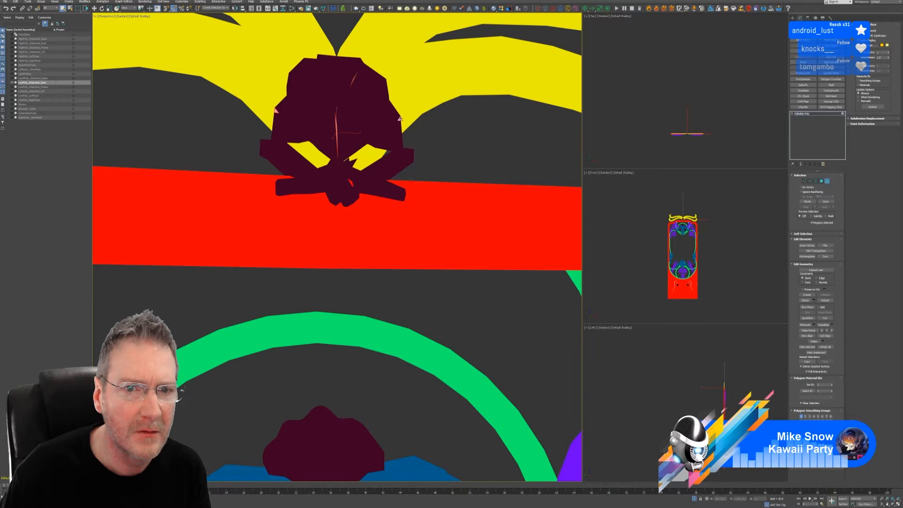
scroll(400, 120, down, 4)
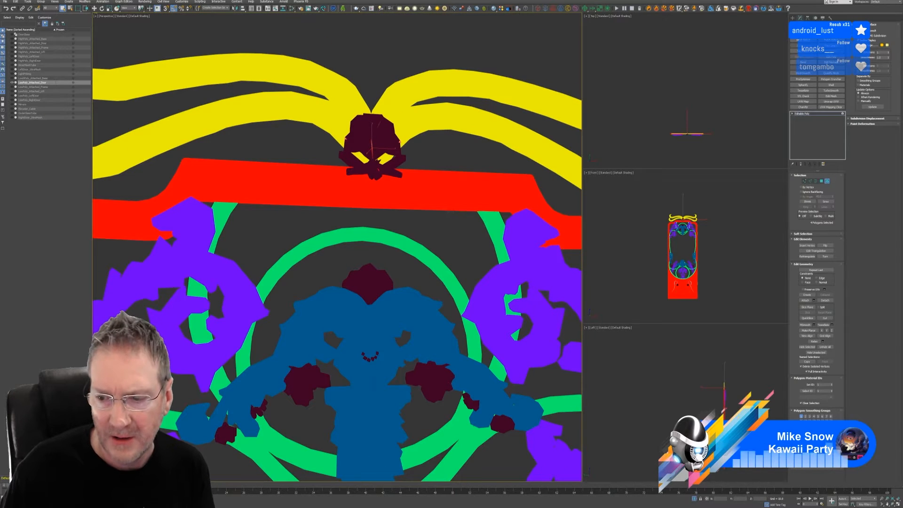
click(826, 455)
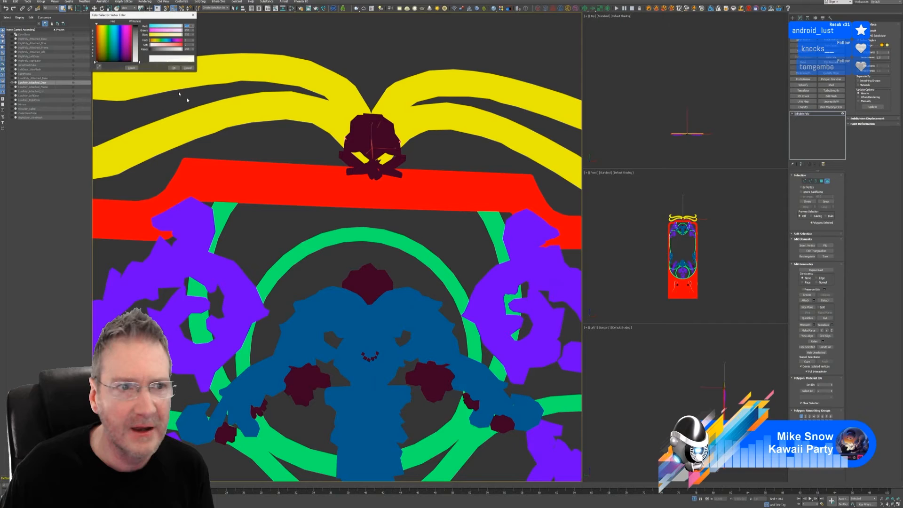
click(99, 67)
click(355, 129)
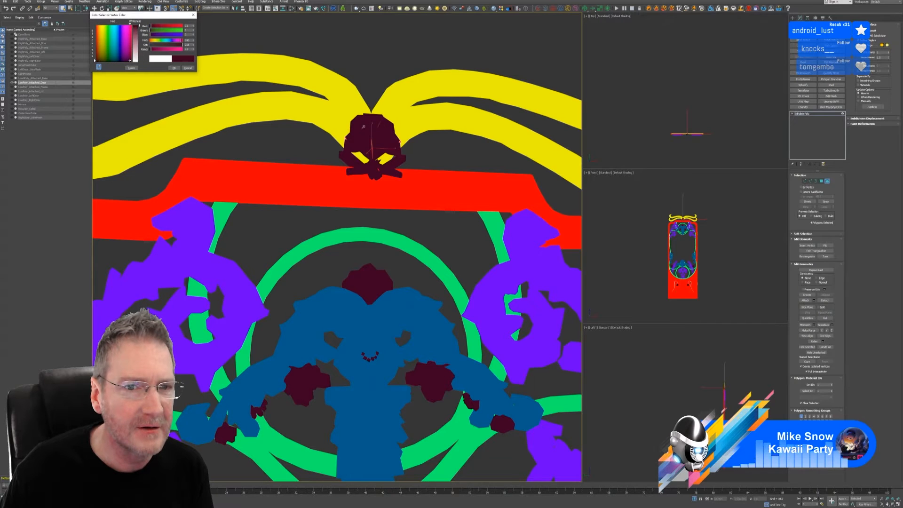
click(174, 69)
click(349, 52)
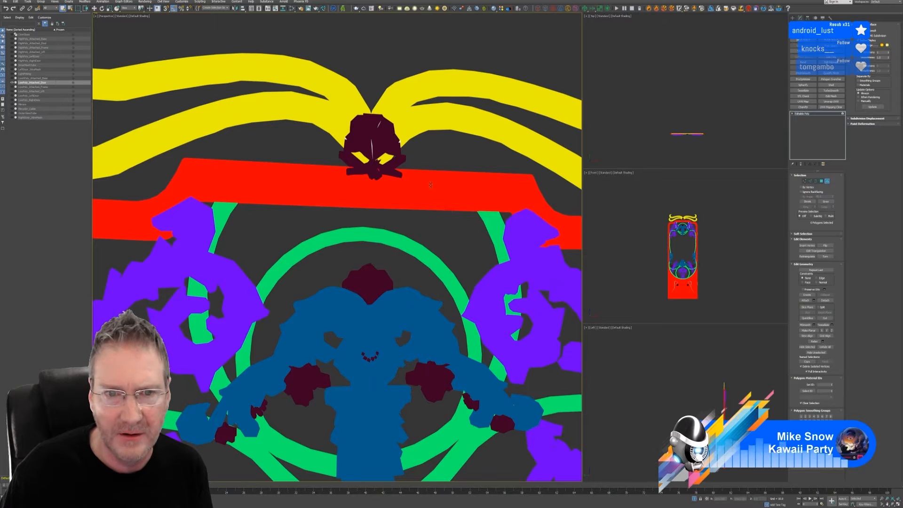
- Examine the sliver faces on the crown's shell ornament up close and from an oblique angle
click(372, 147)
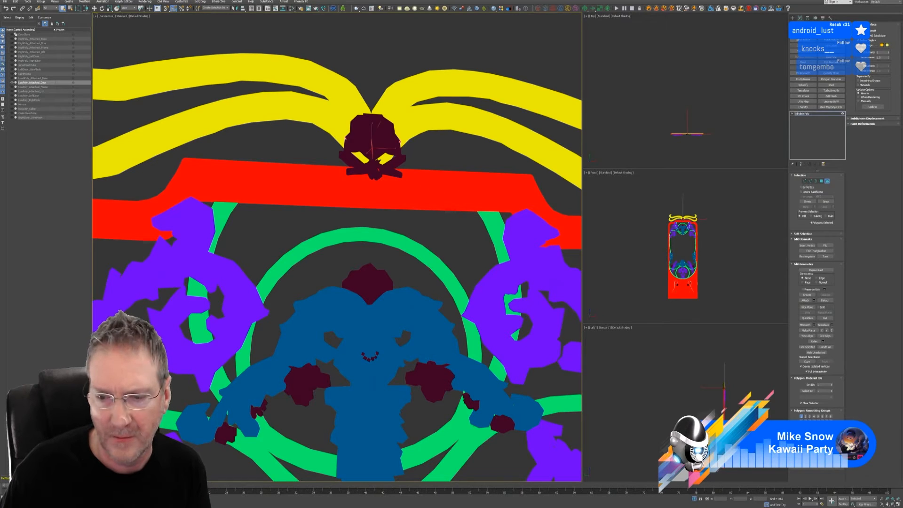
alt+middle_drag(447, 171, 428, 176)
scroll(411, 154, up, 10)
scroll(409, 176, down, 5)
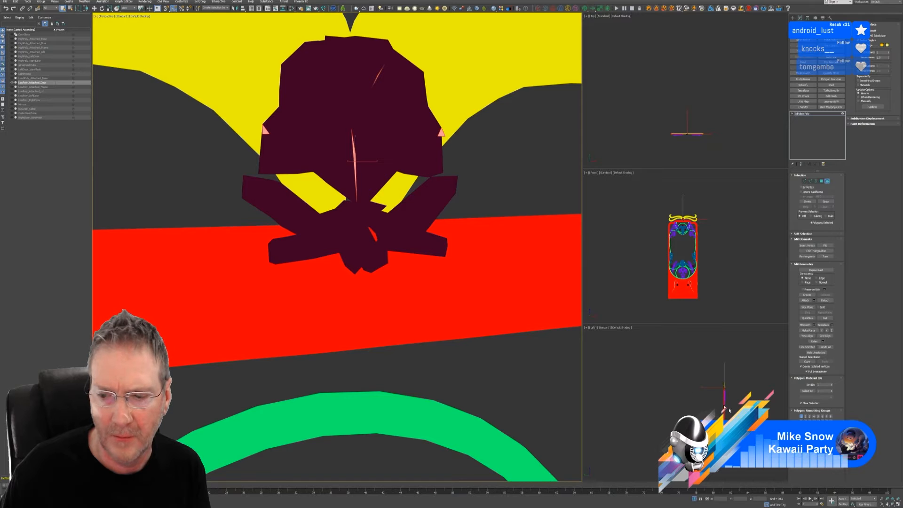
scroll(449, 222, down, 10)
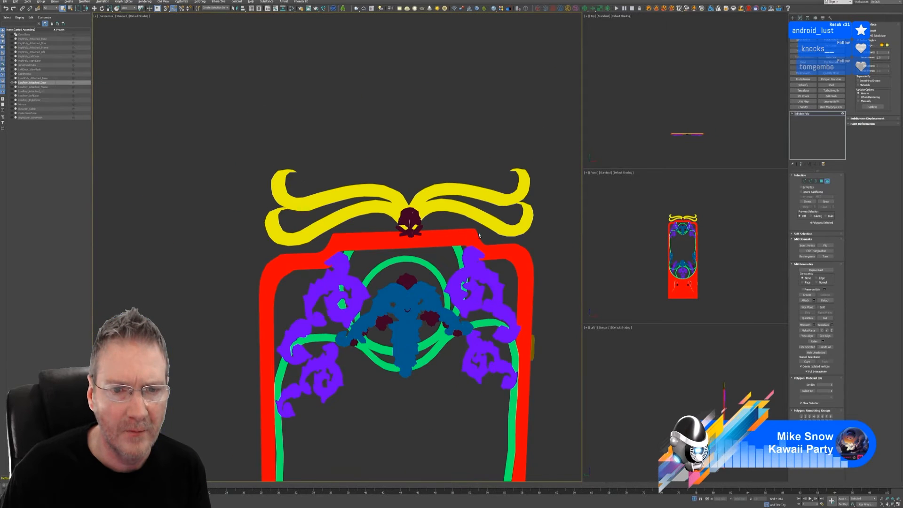
scroll(448, 221, up, 10)
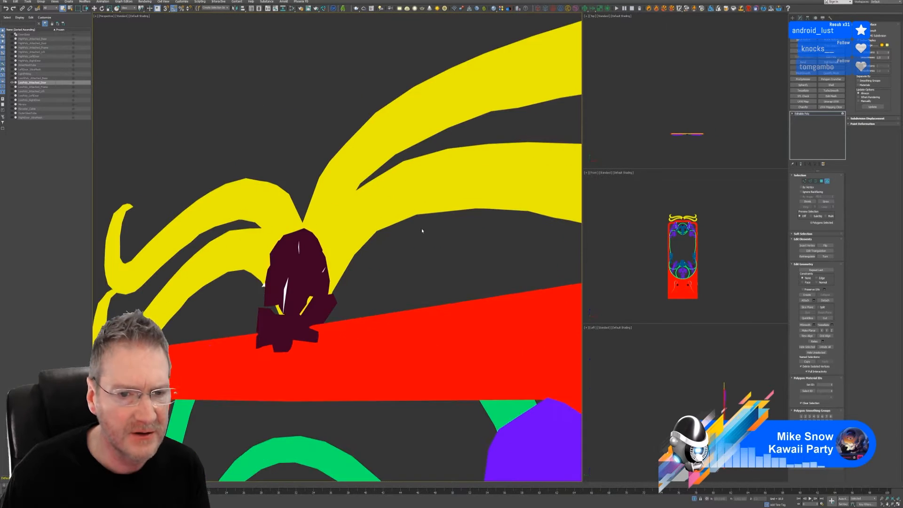
middle_drag(393, 279, 414, 236)
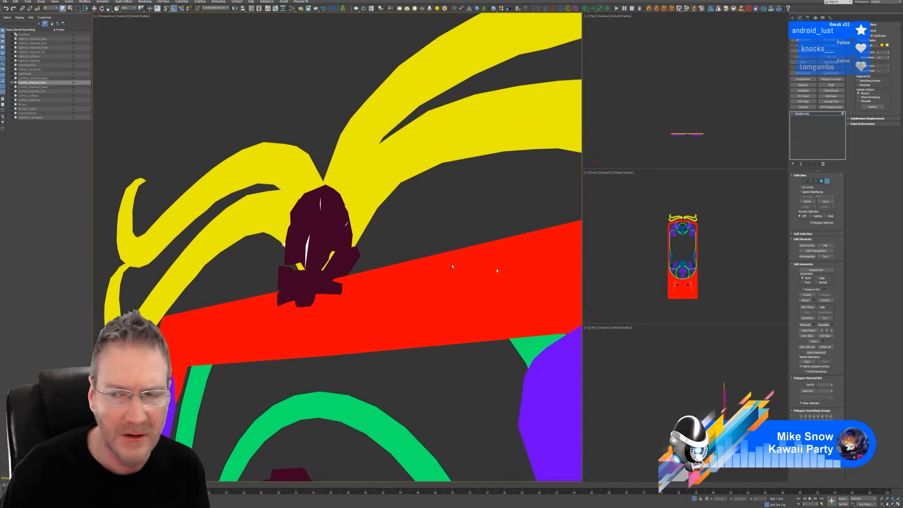
- Select the white sliver polygons on the shell ornament at polygon level, leaving out the surrounding maroon faces
click(822, 181)
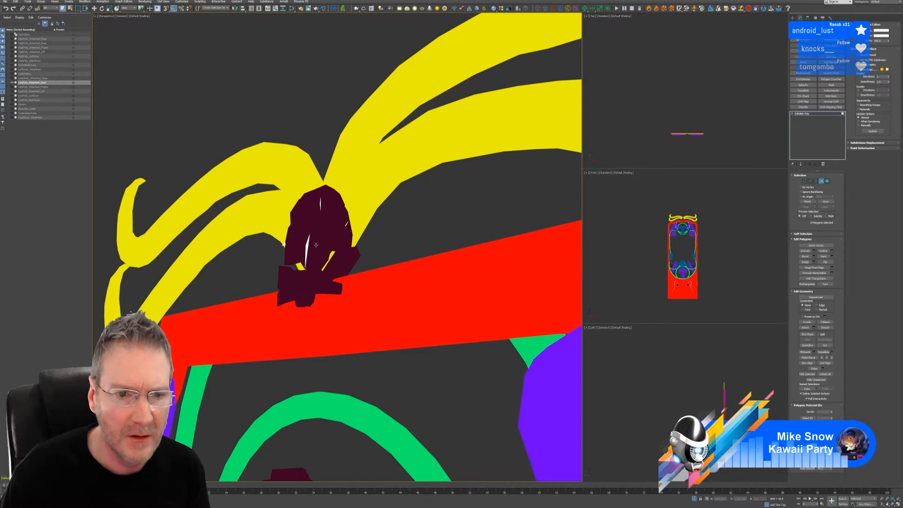
click(306, 245)
scroll(320, 201, up, 3)
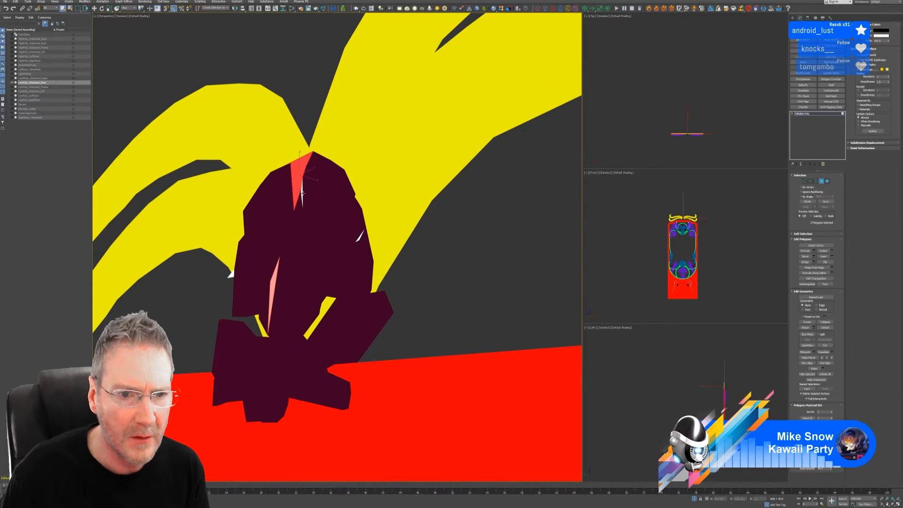
ctrl+click(358, 237)
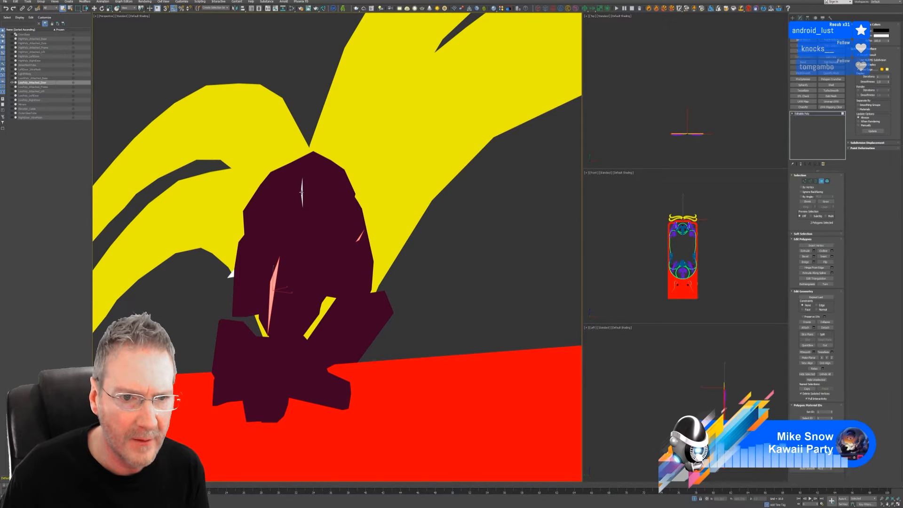
ctrl+click(302, 189)
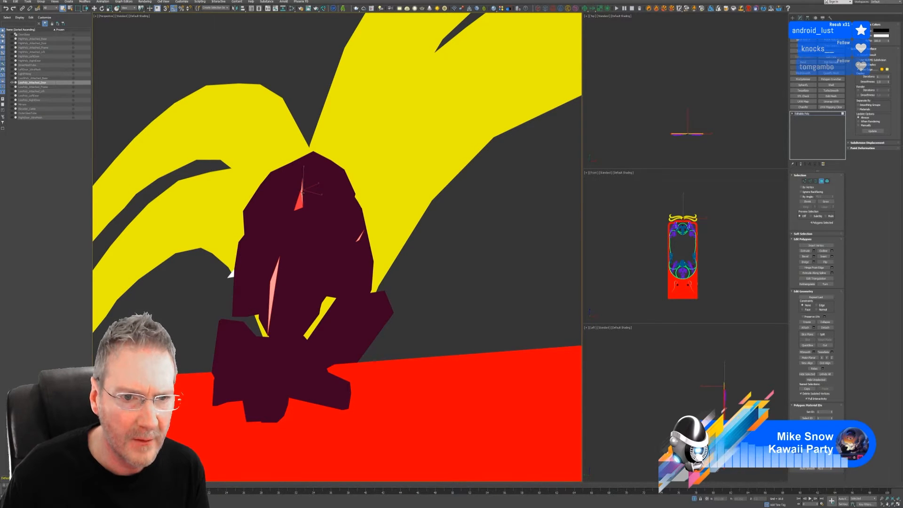
alt+click(297, 202)
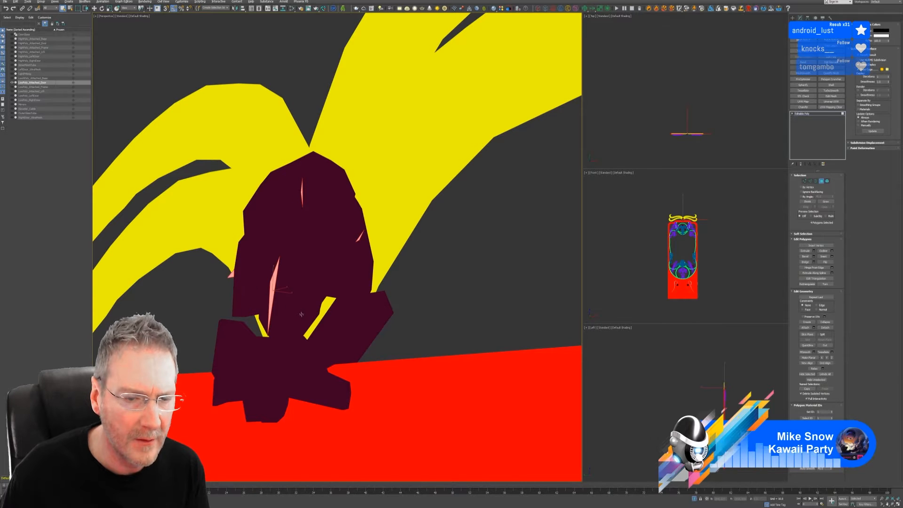
alt+middle_drag(250, 278, 343, 320)
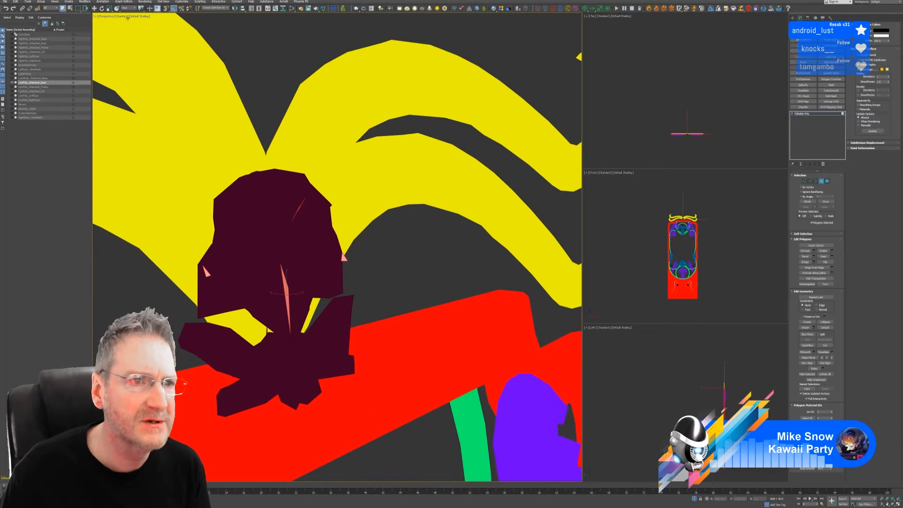
- Turn off Vertex Channel Display in the door's object properties and inspect the selected slivers with plain shading
right_click(357, 98)
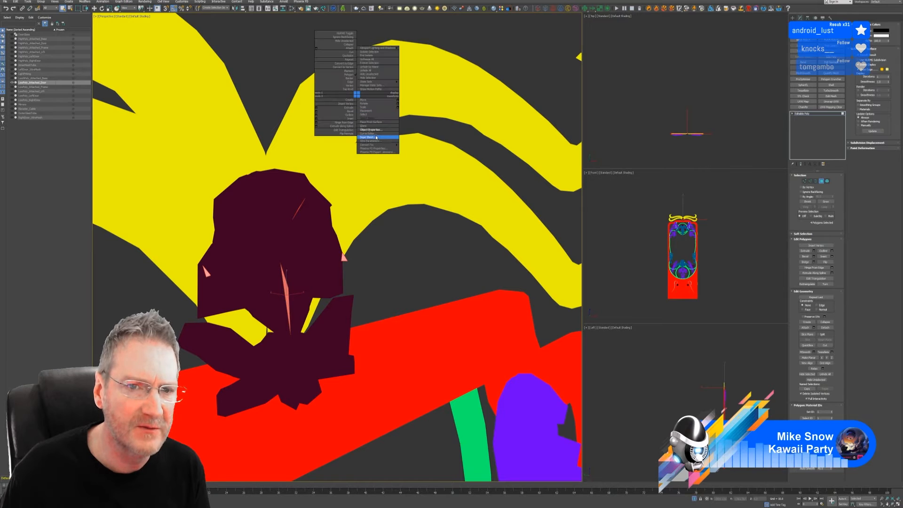
click(385, 137)
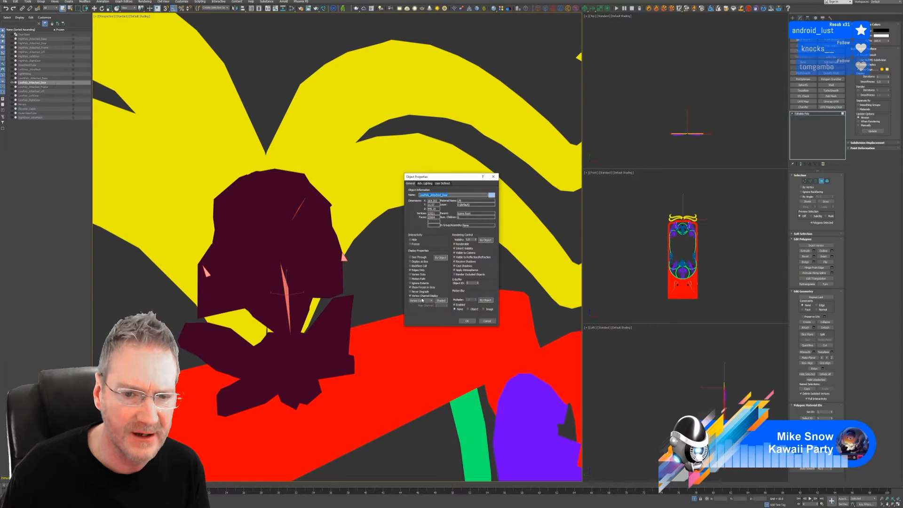
click(467, 321)
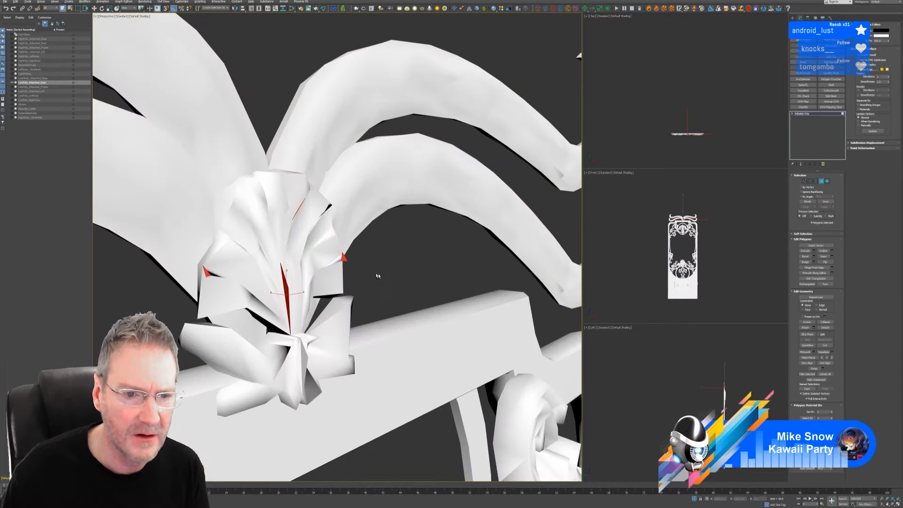
alt+middle_drag(377, 276, 358, 266)
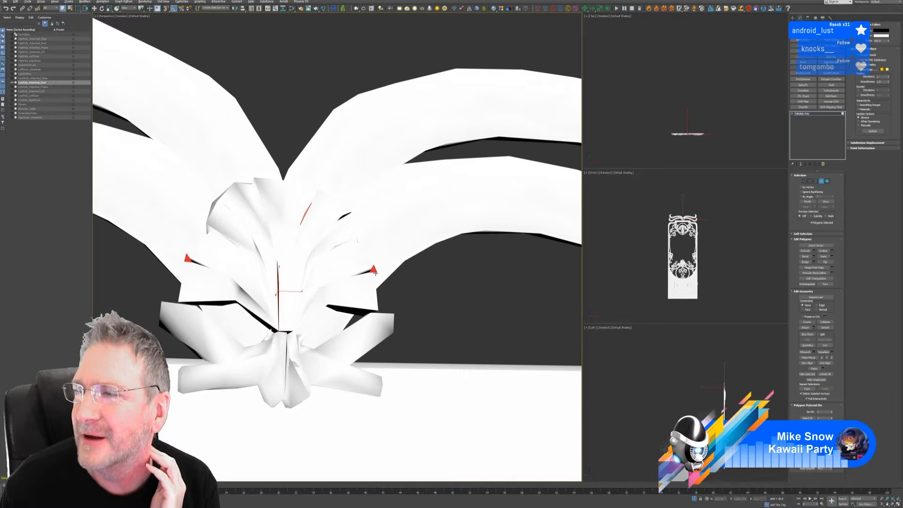
scroll(375, 272, down, 6)
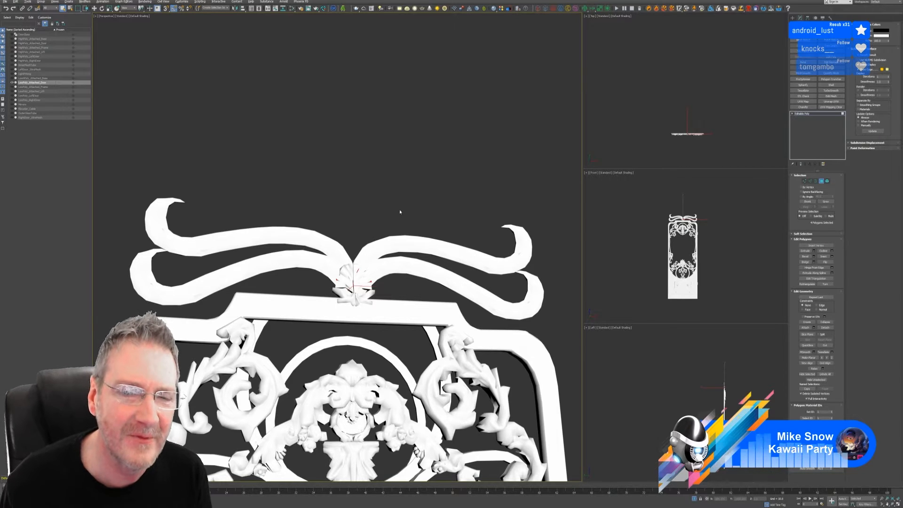
mouse_move(382, 209)
alt+middle_down()
mouse_move(397, 209)
mouse_move(321, 222)
mouse_move(389, 222)
alt+middle_up()
scroll(380, 278, up, 3)
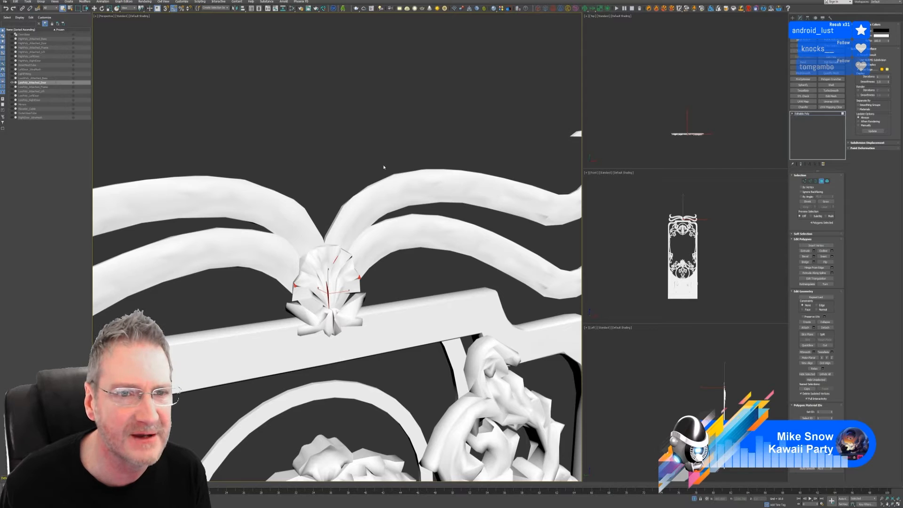
- Save the scene with Save As as a .max file and clear the polygon selection
key(ctrl+shift+s)
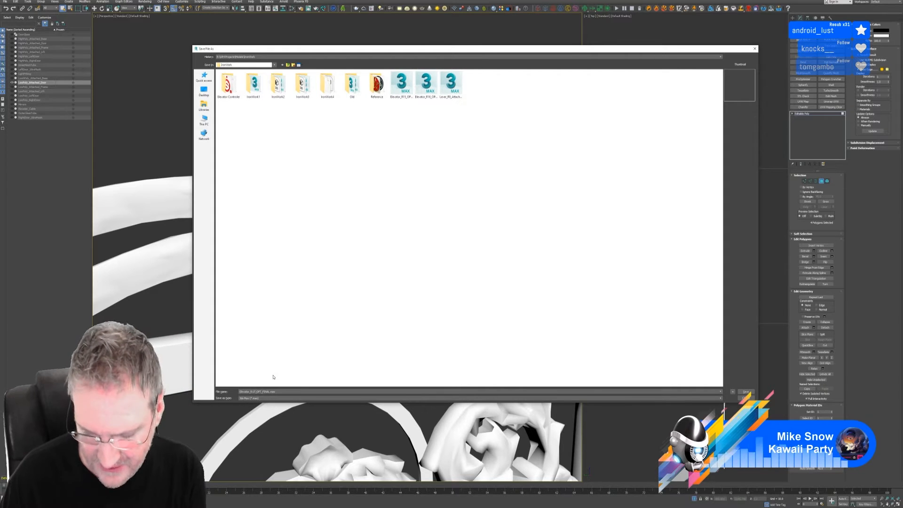
key(Return)
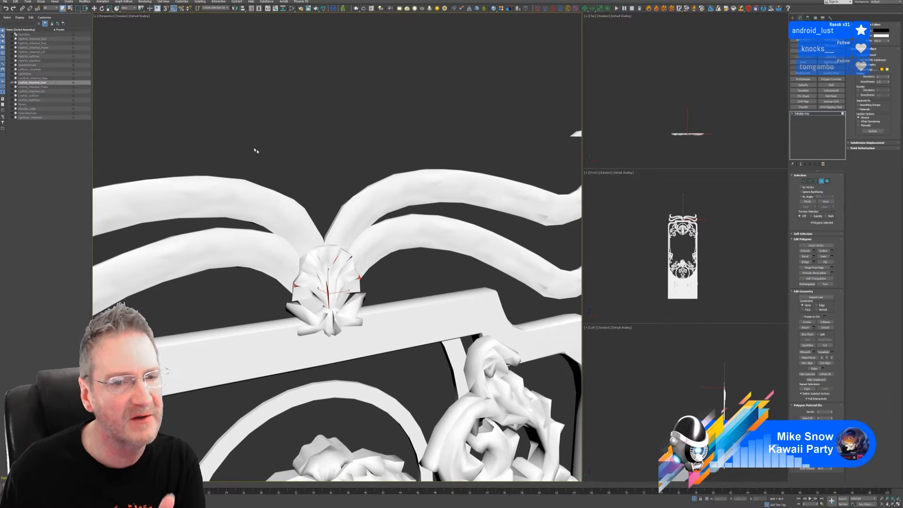
click(299, 123)
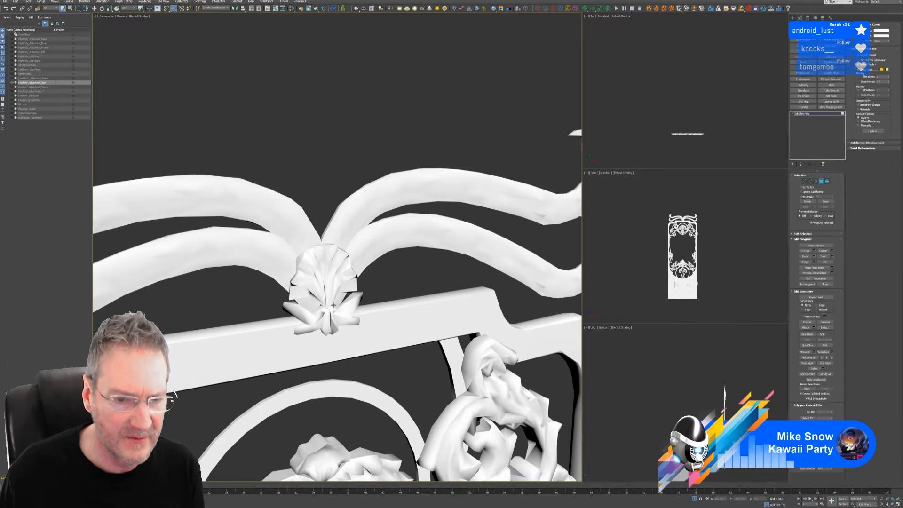
- Examine the shaded door from the crown ornament down to the lower panel
scroll(332, 303, down, 3)
alt+middle_drag(324, 288, 298, 282)
middle_drag(345, 334, 372, 202)
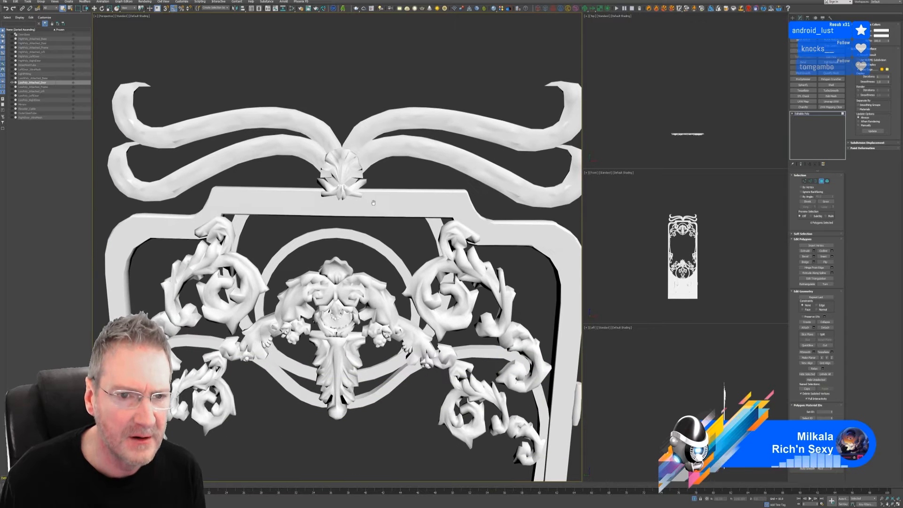
key(ctrl+z)
click(398, 228)
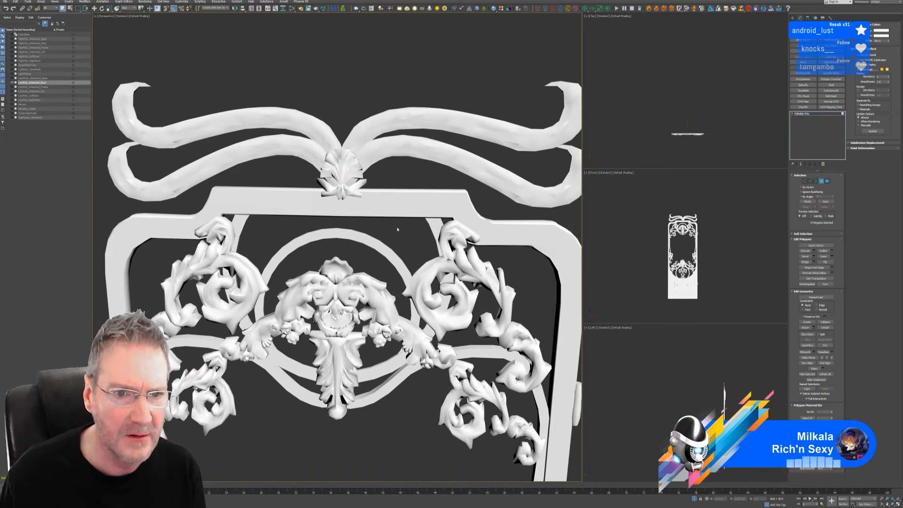
scroll(400, 240, down, 4)
middle_drag(401, 361, 391, 243)
scroll(391, 243, down, 3)
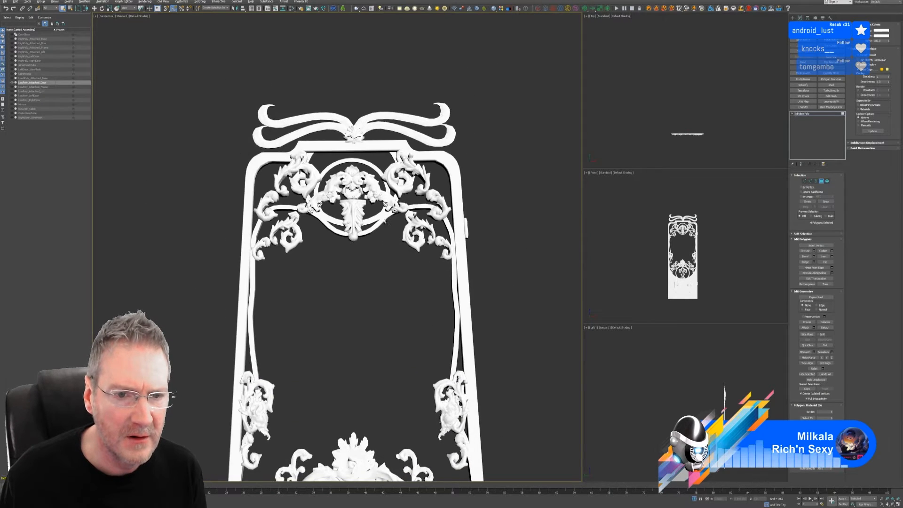
middle_drag(390, 323, 388, 229)
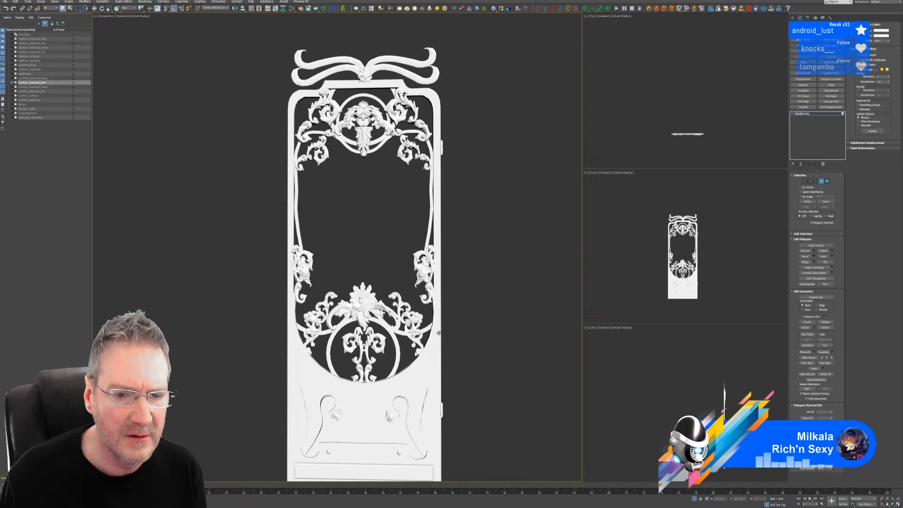
- Turn on Vertex Channel Display in the door's object properties and inspect the vertex colours on the lower panel
click(820, 181)
right_click(432, 355)
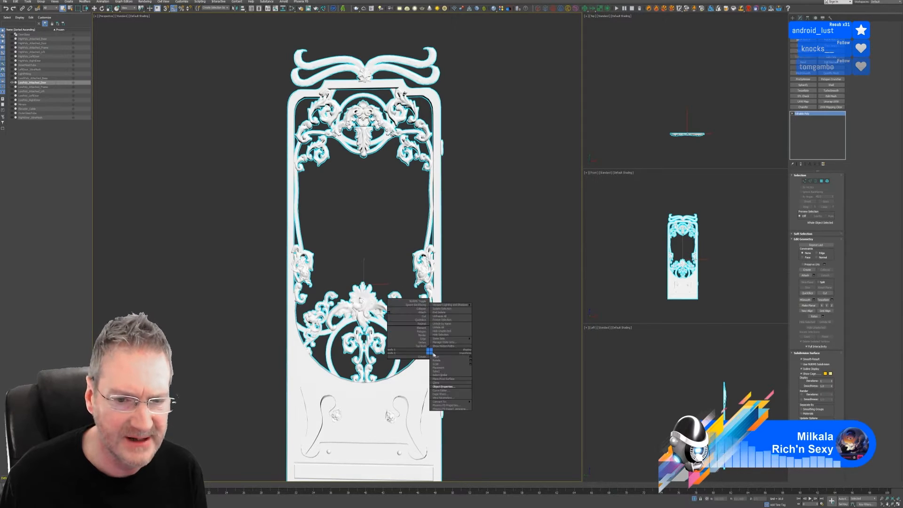
click(448, 386)
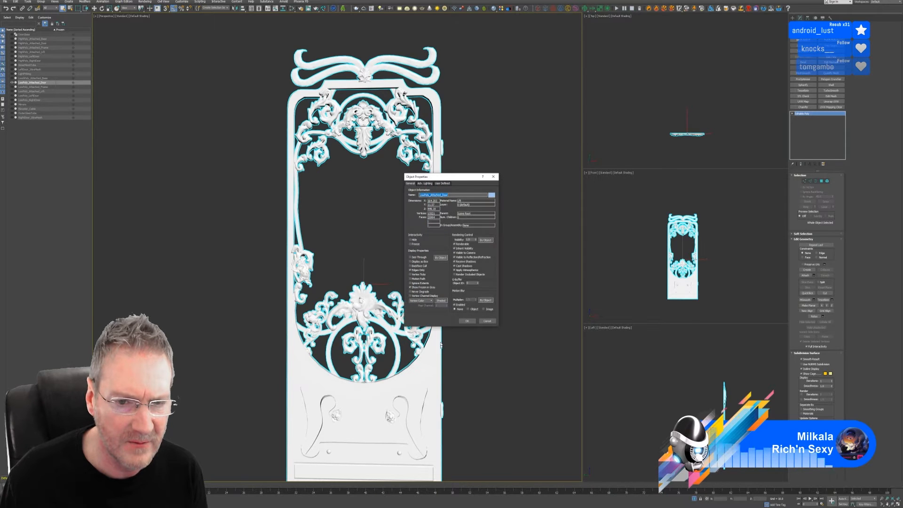
click(424, 296)
click(467, 321)
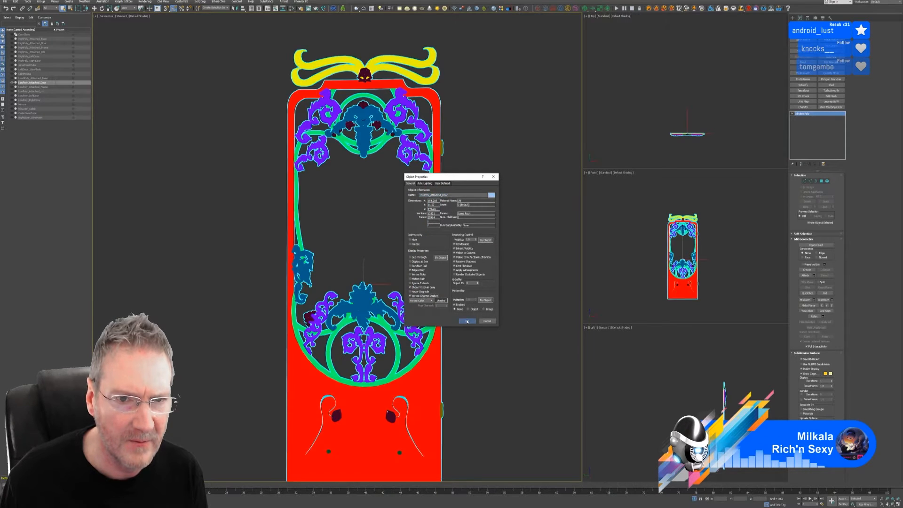
scroll(464, 337, down, 3)
mouse_move(467, 298)
alt+middle_down()
mouse_move(459, 280)
mouse_move(473, 278)
mouse_move(458, 295)
alt+middle_up()
scroll(417, 383, up, 10)
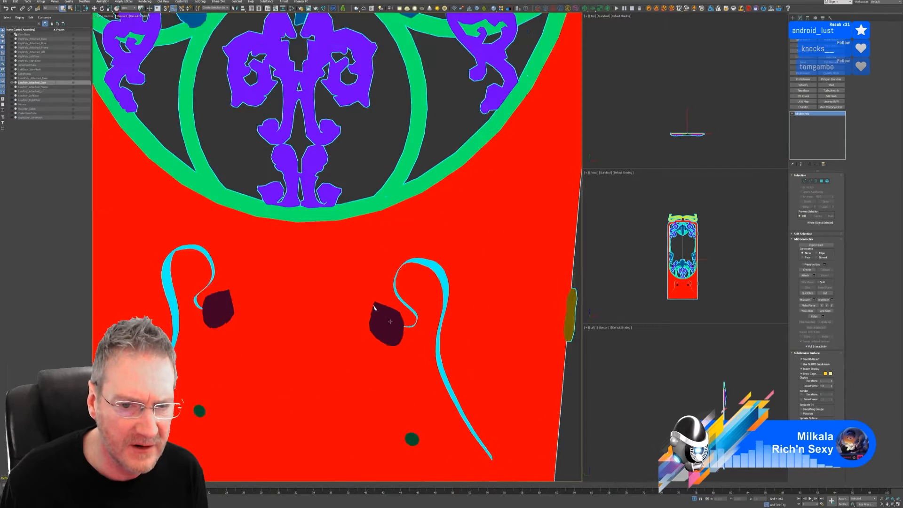
- Set the vertex colour of the white sliver element at the leaf ornament's tip to the maroon sampled from the leaf
click(826, 181)
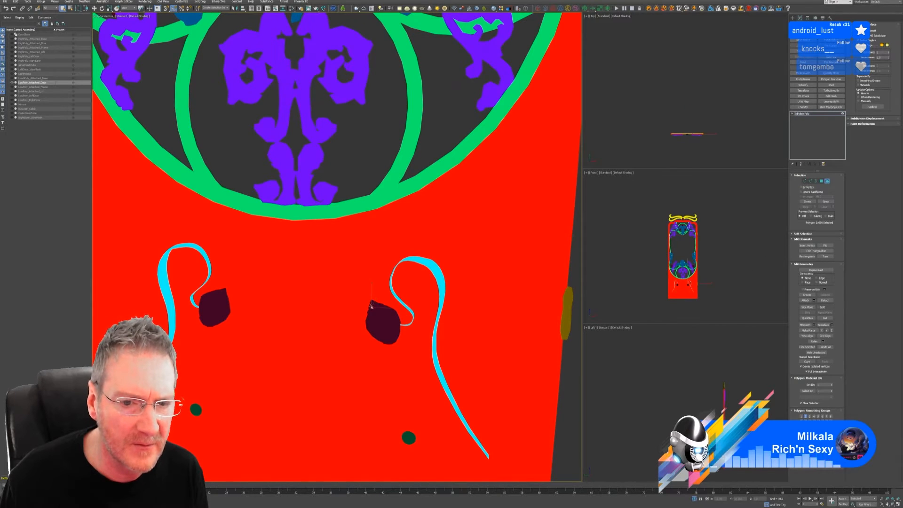
click(826, 454)
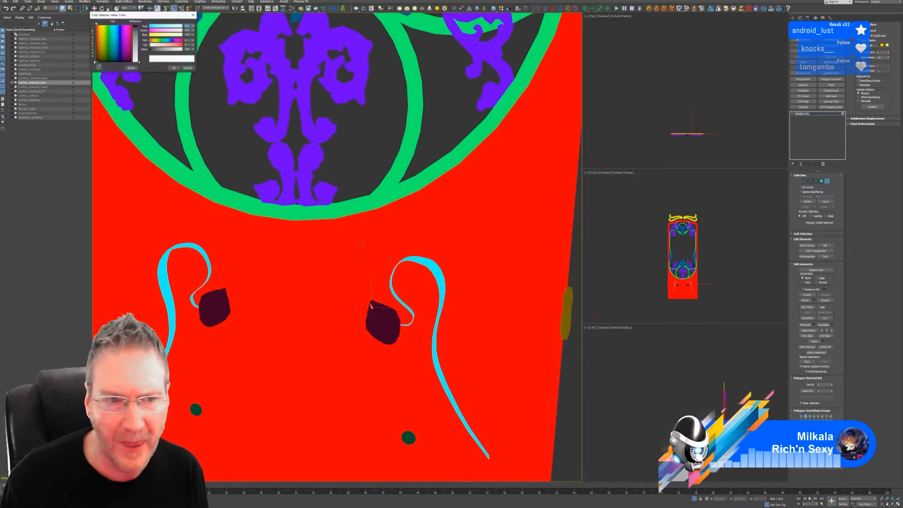
click(379, 323)
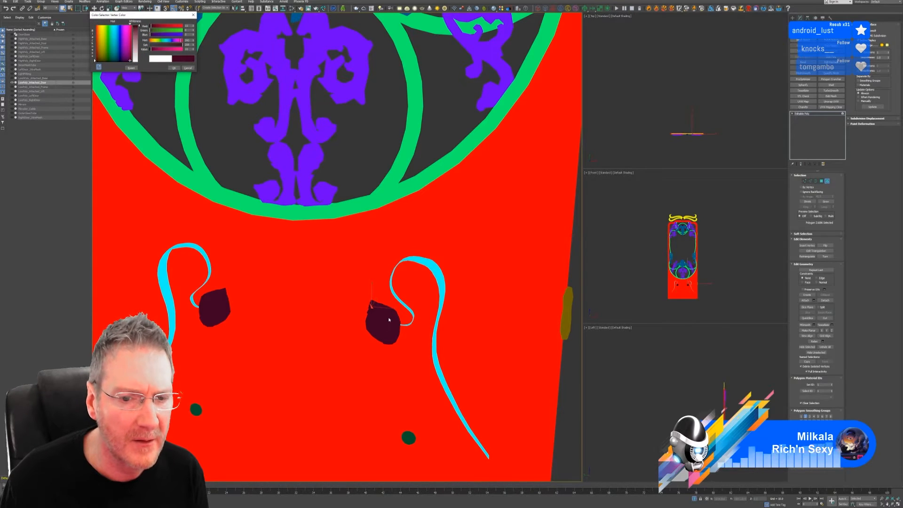
click(175, 68)
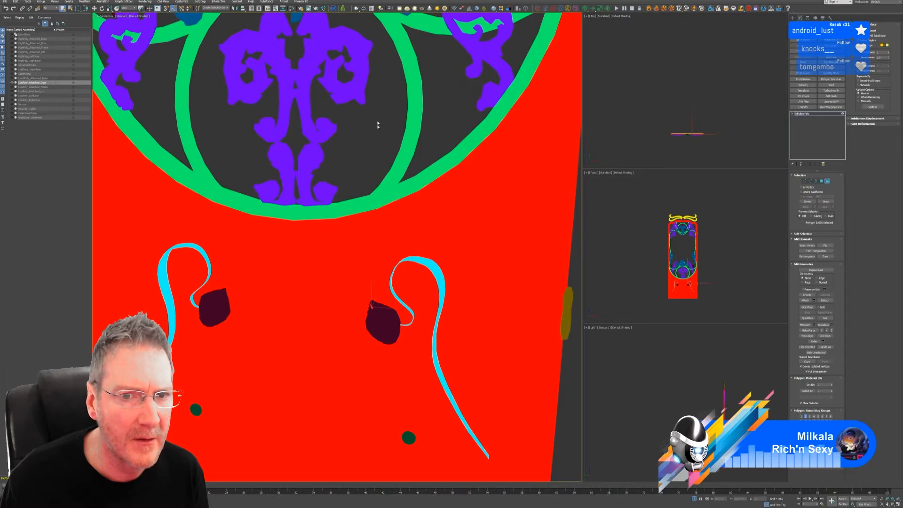
- Leave element level and turn off Vertex Channel Display in the door's object properties
scroll(389, 230, down, 6)
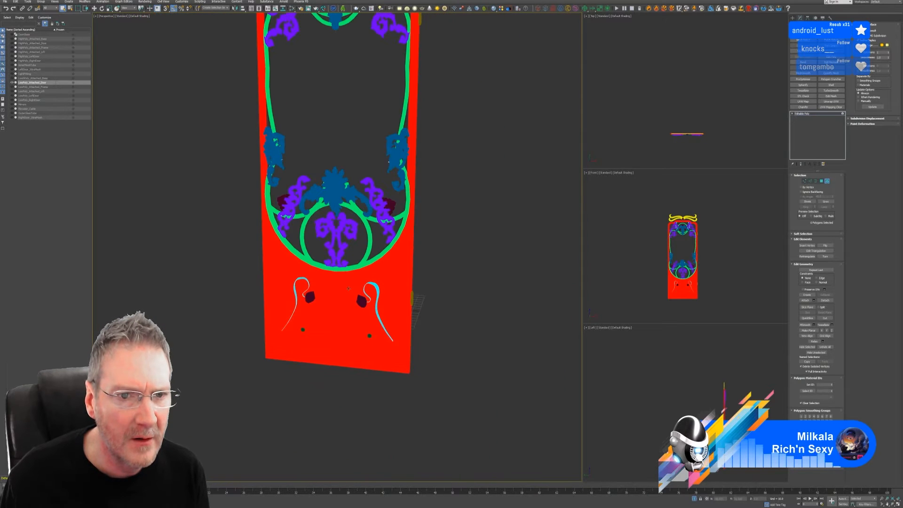
scroll(349, 289, down, 3)
alt+middle_drag(423, 297, 433, 282)
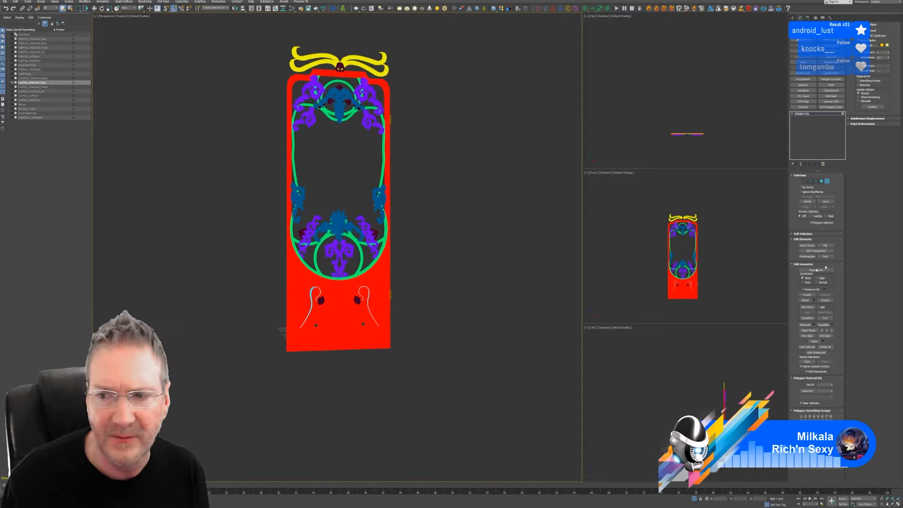
click(826, 182)
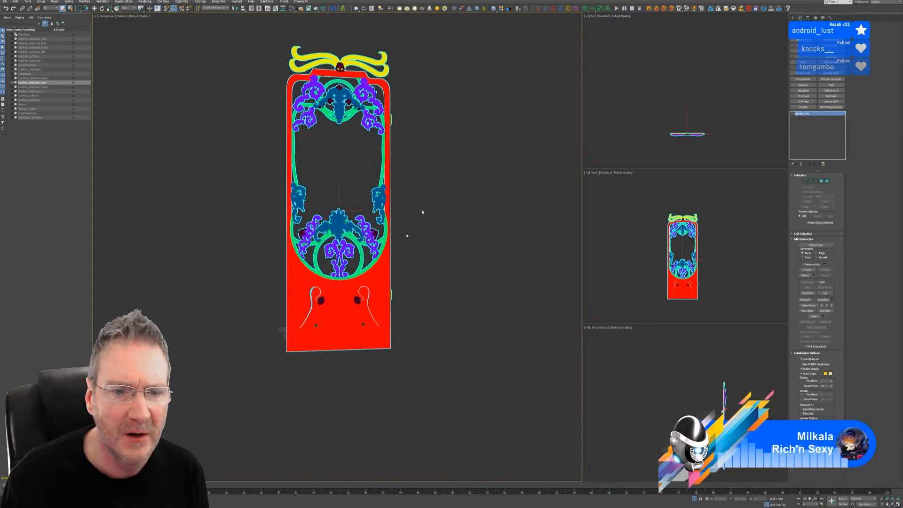
right_click(357, 318)
click(376, 354)
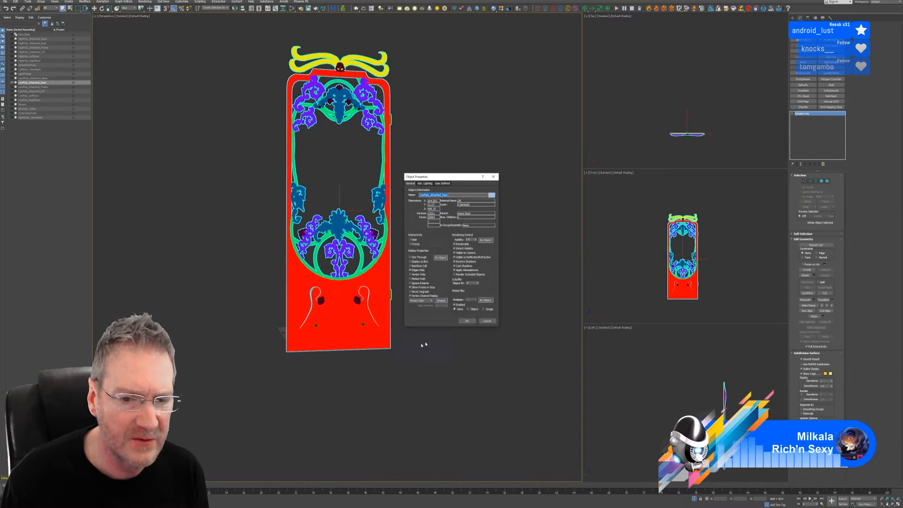
click(418, 297)
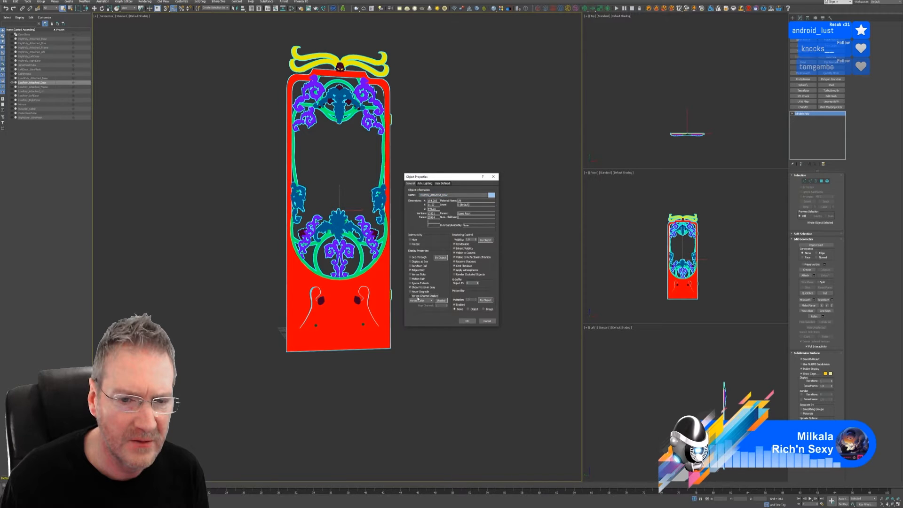
click(467, 320)
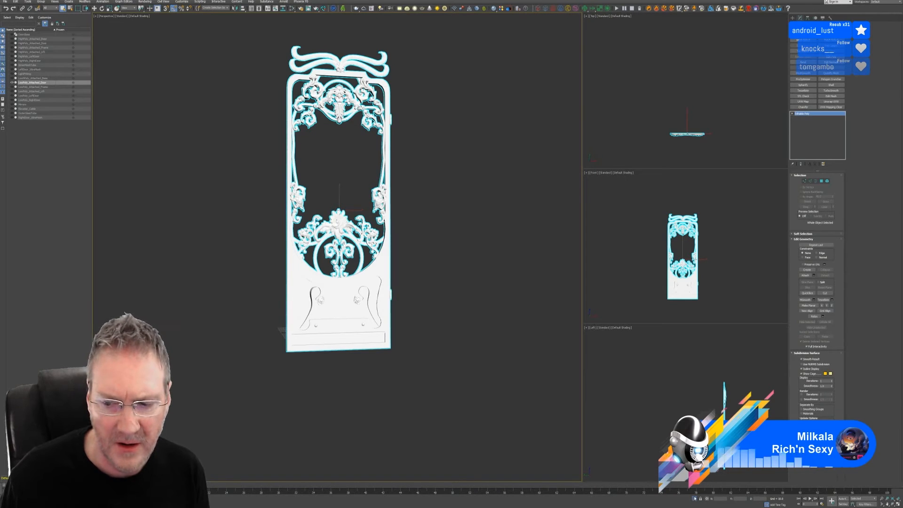
- Exit the door's isolation, then select and isolate the low-poly circular cage of the elevator
click(695, 498)
click(487, 270)
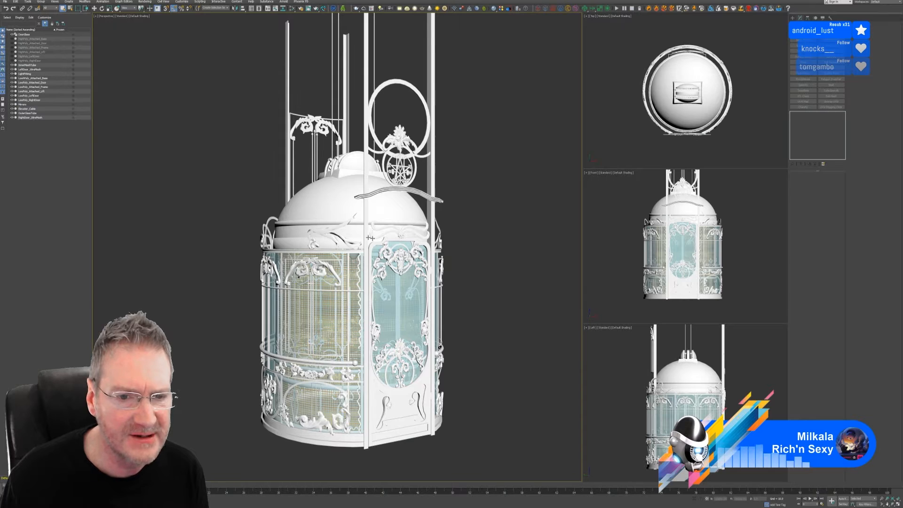
click(326, 231)
click(694, 499)
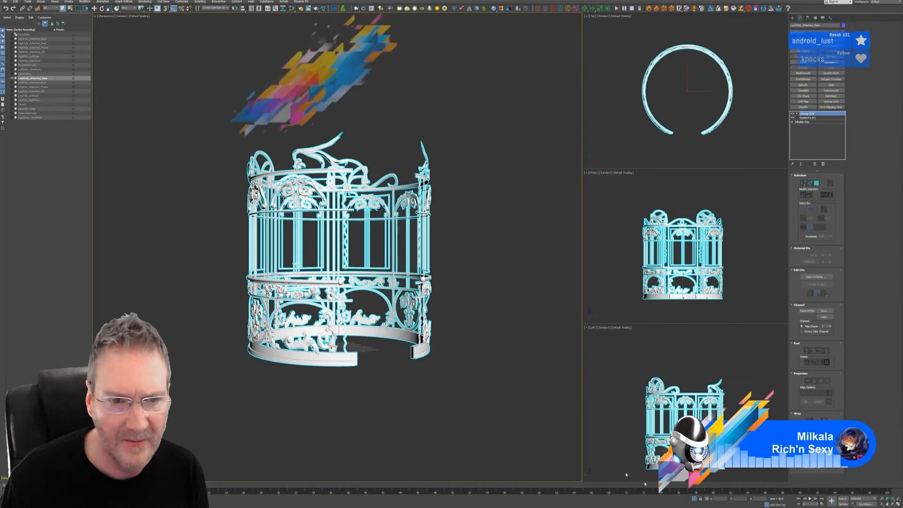
- Collapse the cage's whole modifier stack into an Editable Poly
mouse_move(453, 275)
alt+middle_down()
mouse_move(443, 276)
mouse_move(478, 280)
mouse_move(420, 275)
mouse_move(456, 264)
alt+middle_up()
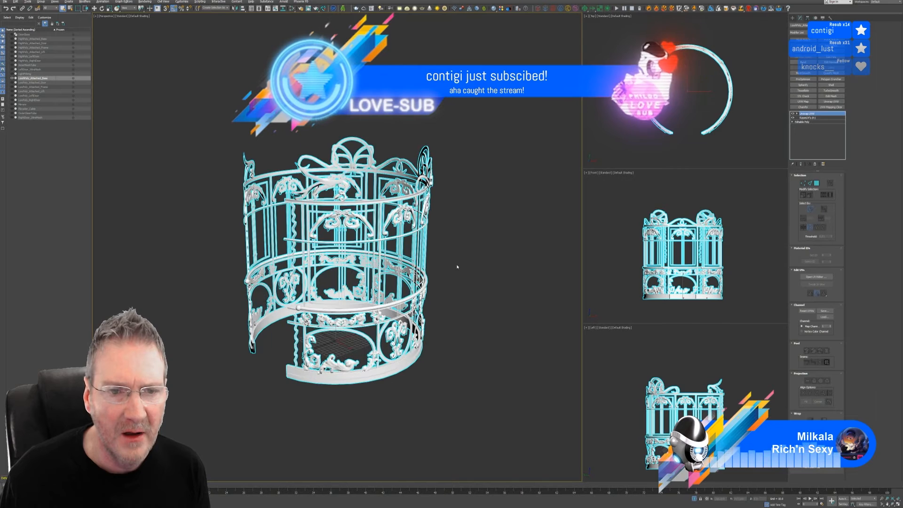
right_click(823, 113)
click(840, 162)
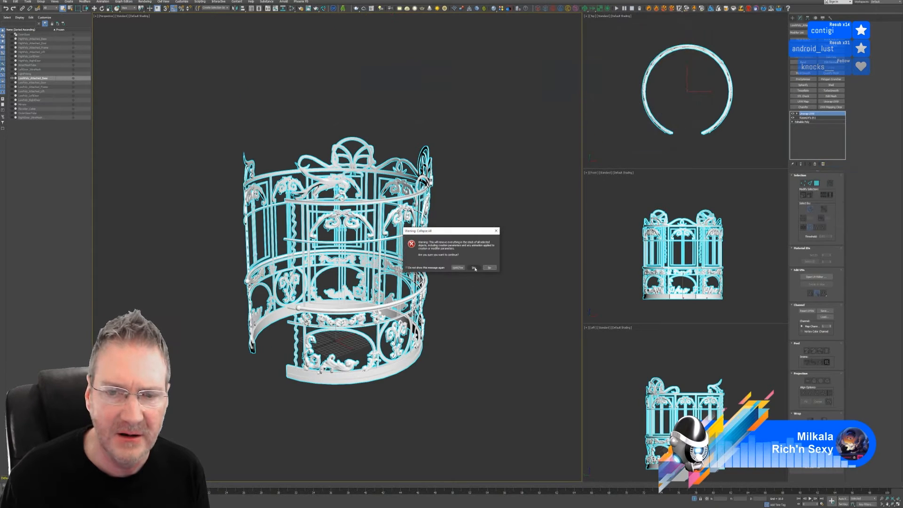
click(474, 268)
- Select all parts of the cage's bottom base ring, including its thin rim, at element level
click(827, 181)
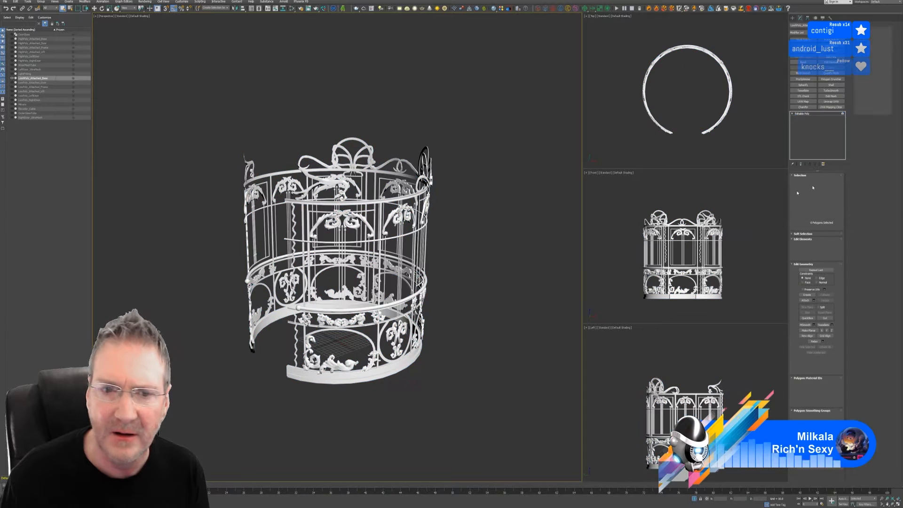
click(350, 377)
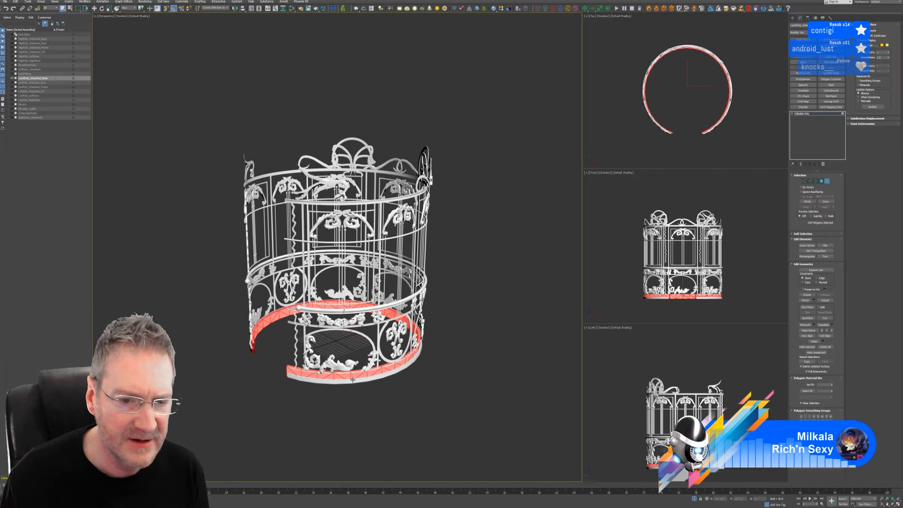
ctrl+click(311, 380)
scroll(345, 378, up, 5)
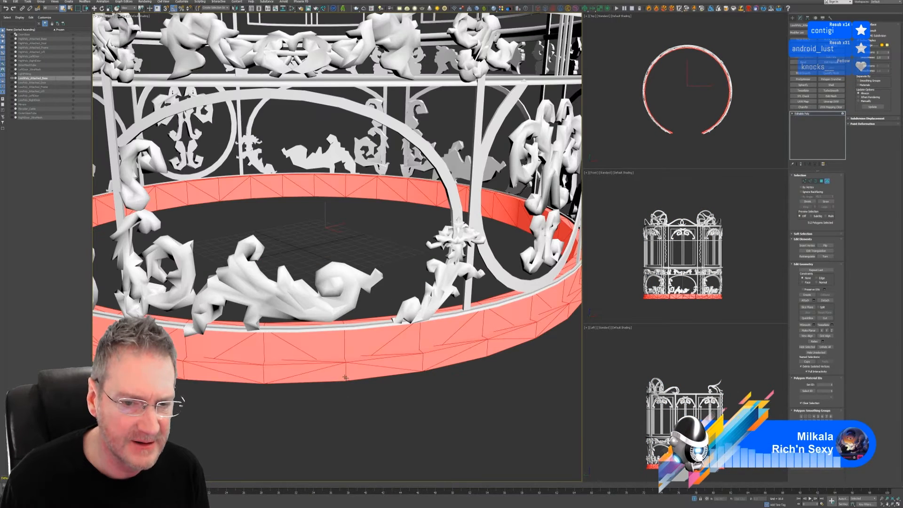
ctrl+click(333, 328)
scroll(338, 337, down, 3)
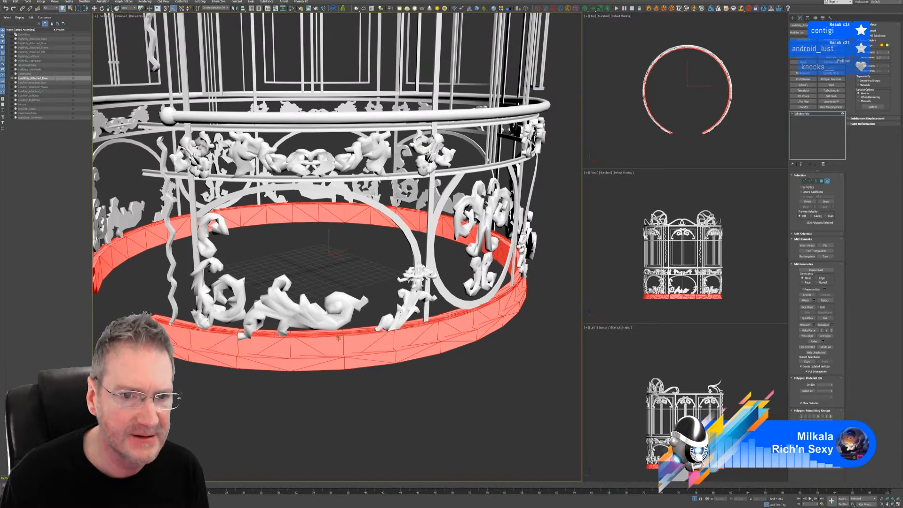
- Add the rails below and above the frieze, the upper middle rail and the top rail to the selection
ctrl+click(338, 180)
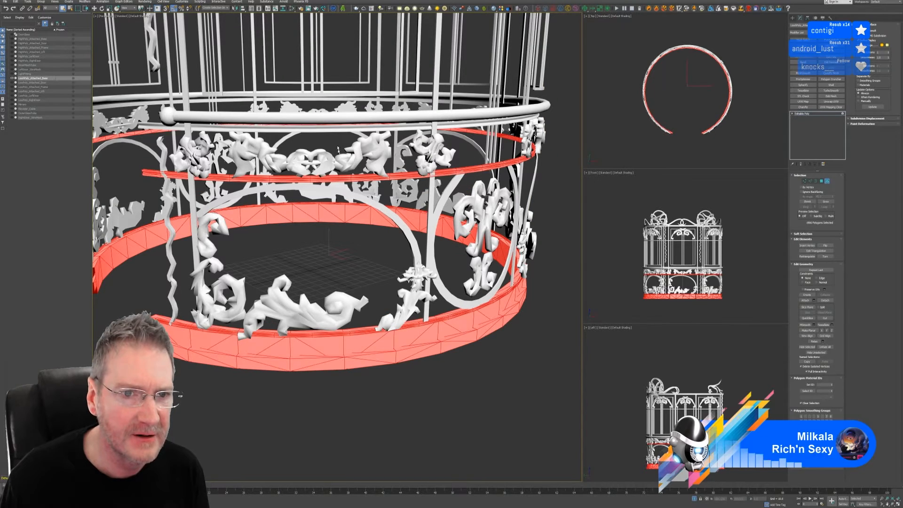
ctrl+click(323, 126)
scroll(366, 176, down, 3)
middle_drag(369, 170, 381, 267)
ctrl+click(303, 124)
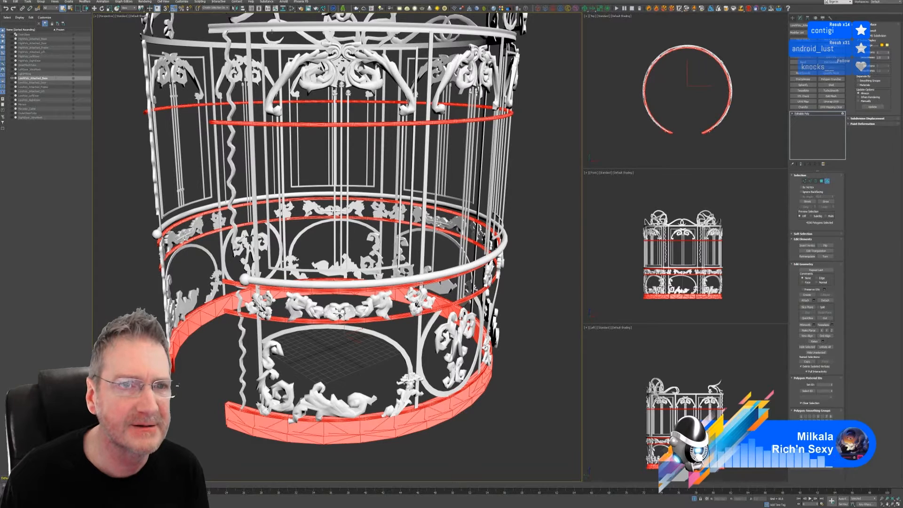
ctrl+click(271, 31)
scroll(341, 156, down, 3)
scroll(398, 210, down, 3)
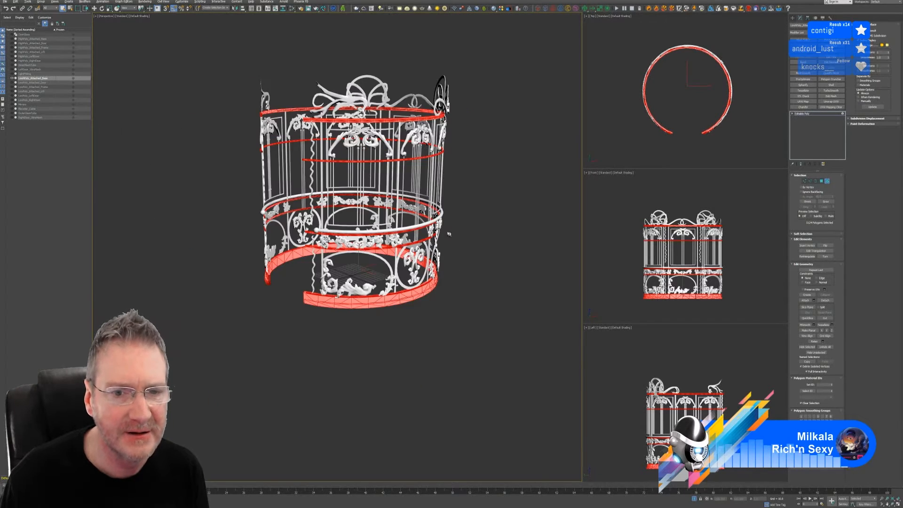
mouse_move(447, 234)
alt+middle_down()
mouse_move(407, 219)
mouse_move(421, 236)
mouse_move(452, 233)
alt+middle_up()
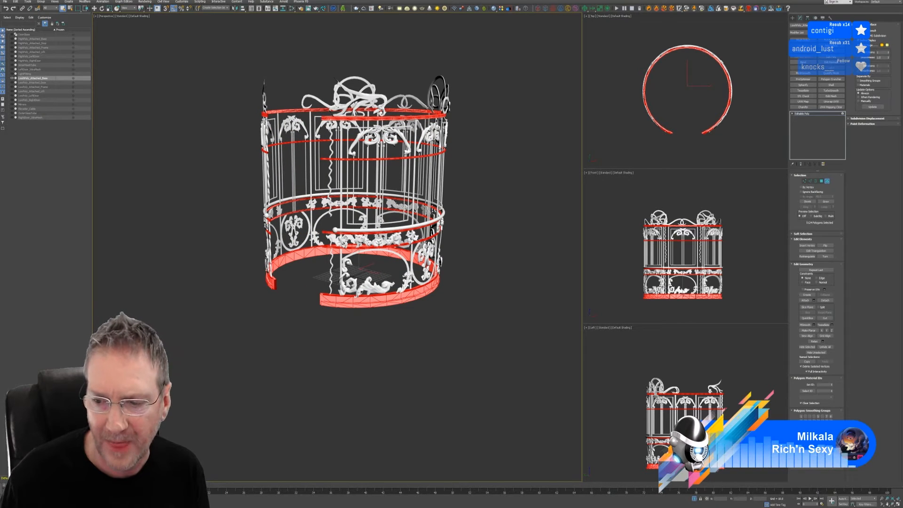
- Set the vertex colour of the selected base ring and horizontal rails to red
click(824, 459)
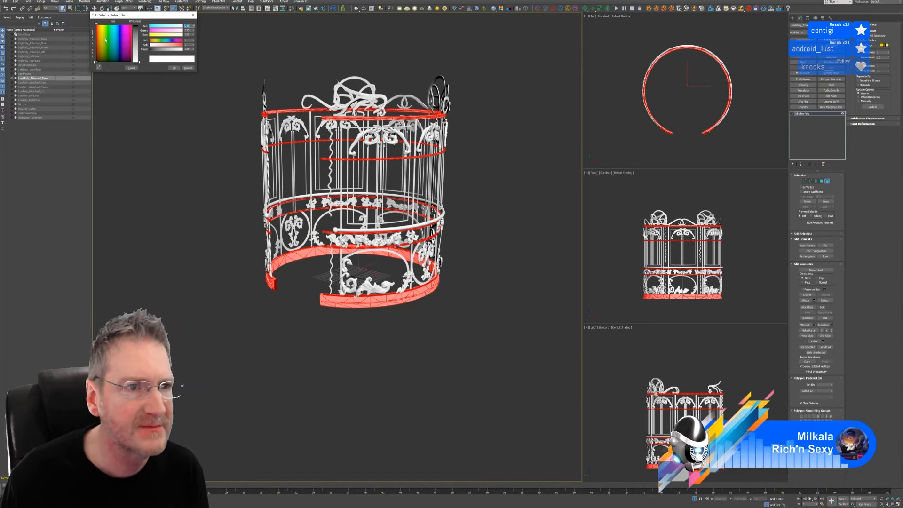
drag(137, 61, 136, 25)
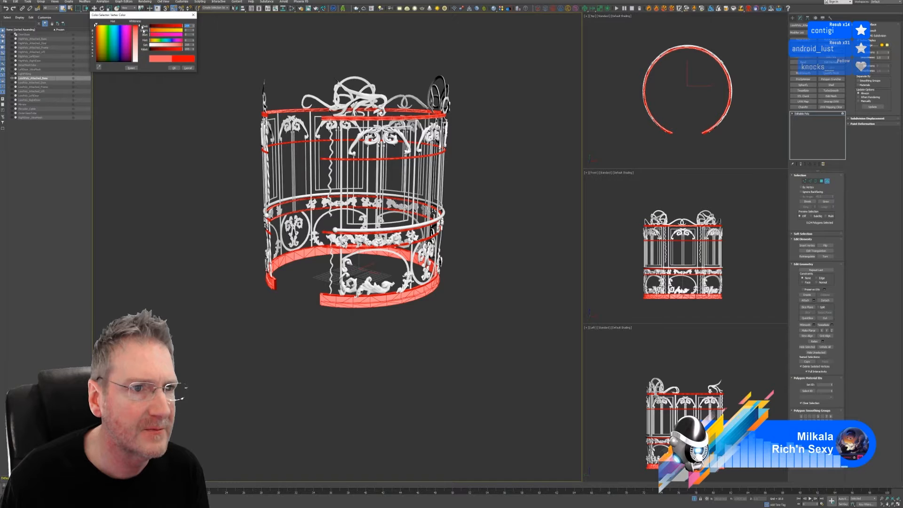
click(174, 68)
- Select the cage's round handrail together with the ball caps at both of its ends
scroll(343, 262, up, 4)
click(333, 215)
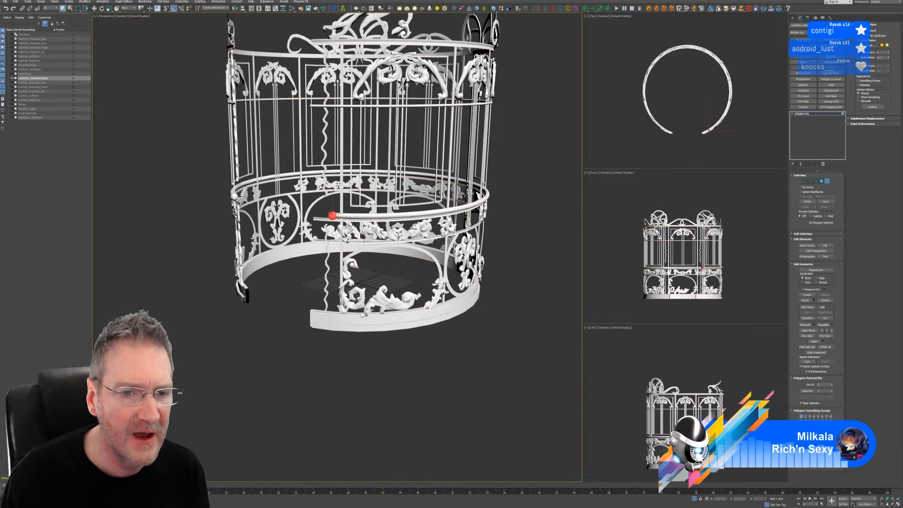
ctrl+click(351, 217)
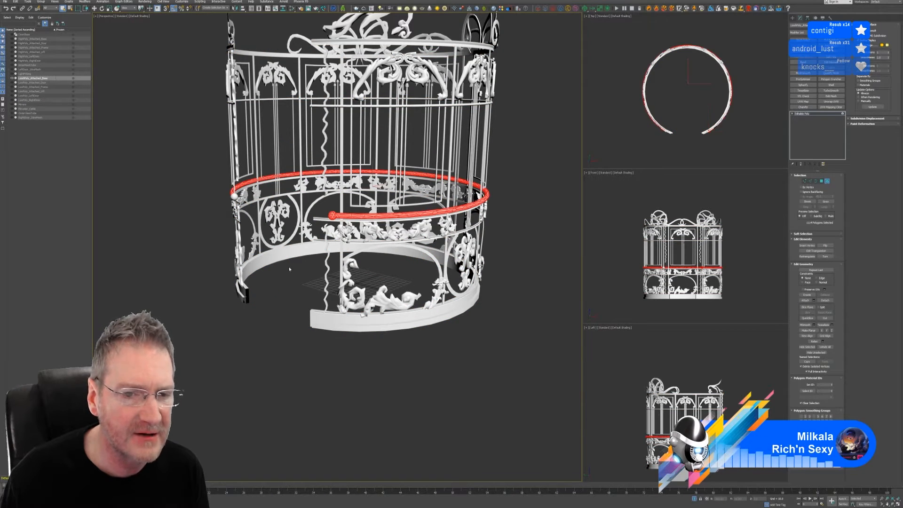
alt+middle_drag(241, 306, 294, 307)
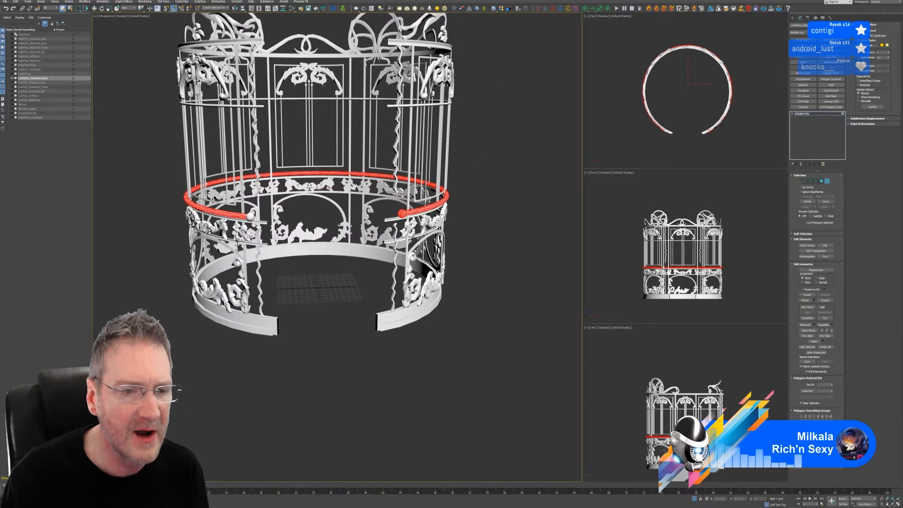
ctrl+click(252, 215)
alt+middle_drag(459, 317, 440, 326)
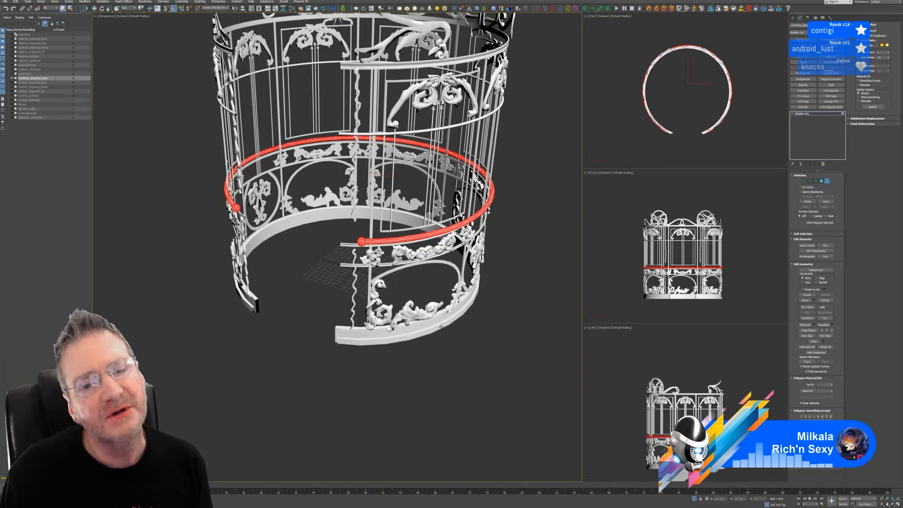
- Set the vertex colour of the selected handrail and ball caps to yellow
click(823, 454)
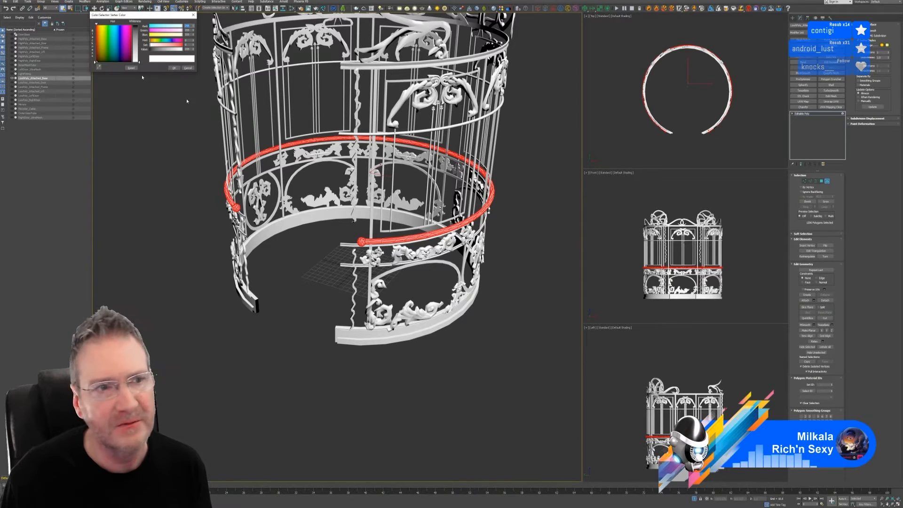
click(103, 27)
drag(138, 61, 138, 24)
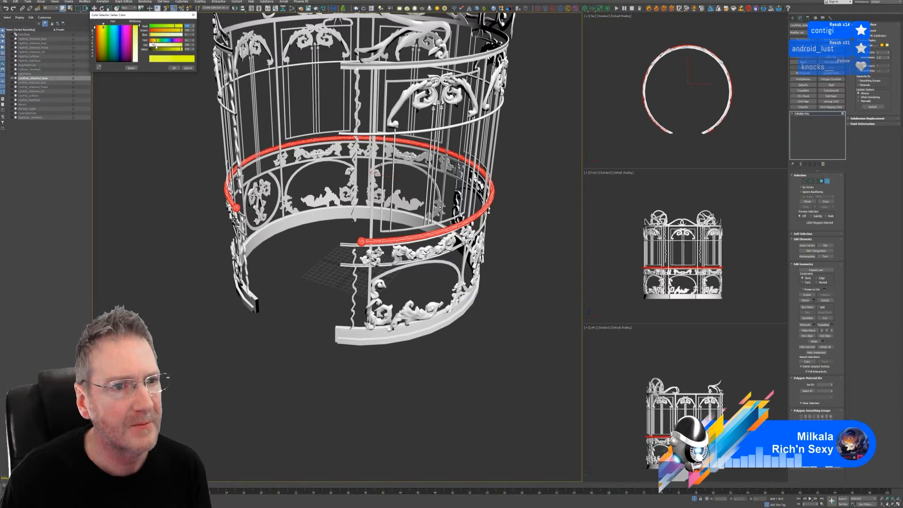
click(174, 68)
- Select the curling crest ornaments on top of the cage at both sides of the opening
middle_drag(443, 335, 499, 336)
click(301, 94)
alt+middle_drag(522, 96, 415, 117)
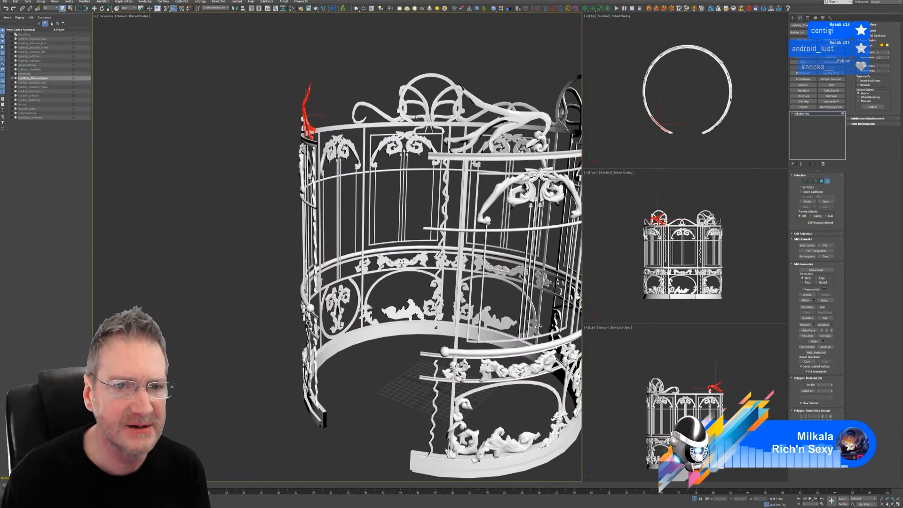
scroll(415, 117, down, 4)
alt+middle_drag(398, 78, 398, 70)
ctrl+click(404, 102)
alt+middle_drag(404, 102, 407, 81)
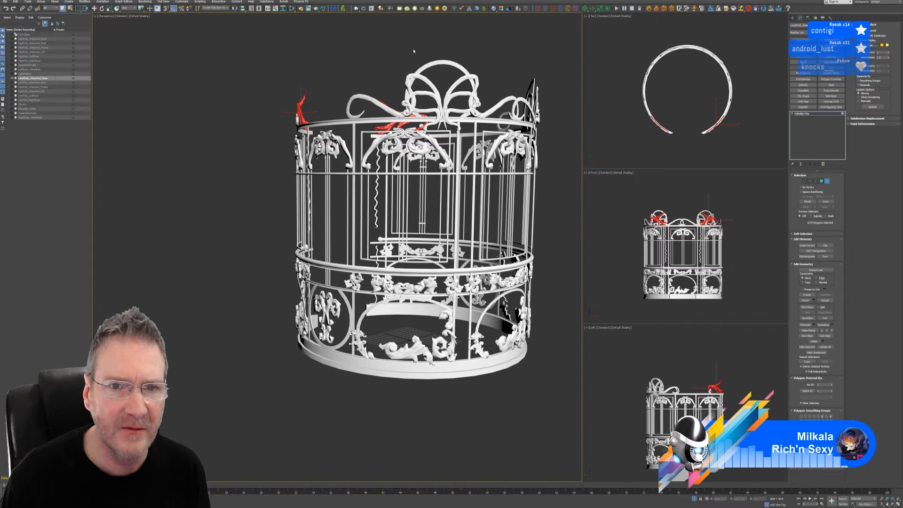
- Add the looped crown scrollwork above one rear side of the cage's top rail to the selection
ctrl+click(469, 73)
alt+middle_drag(469, 73, 470, 78)
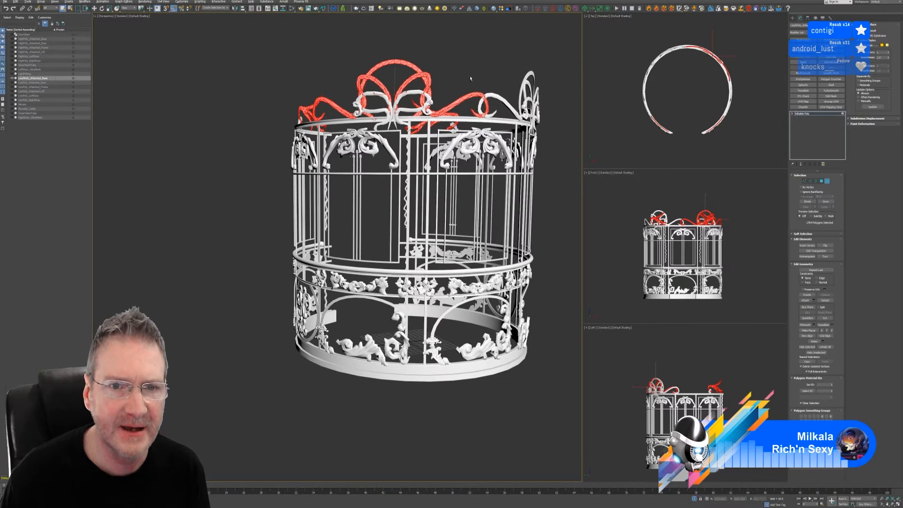
drag(395, 106, 356, 99)
scroll(354, 109, up, 4)
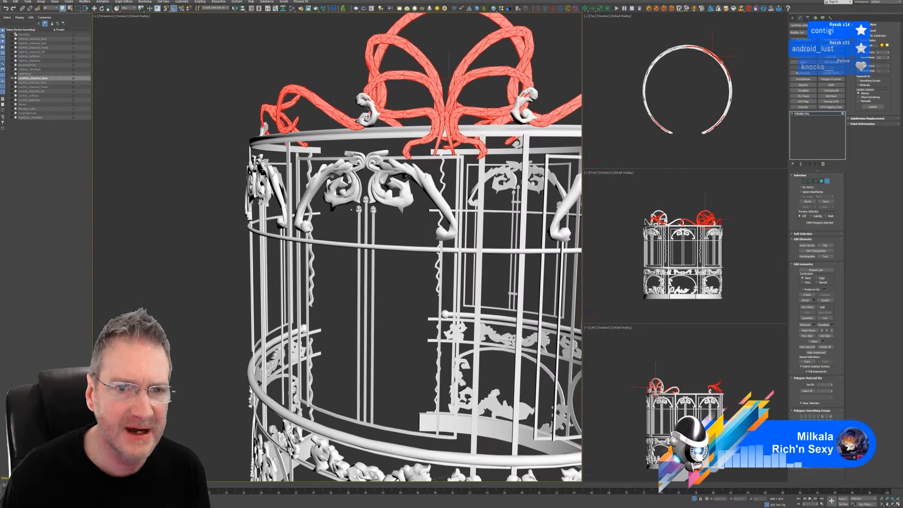
scroll(410, 120, down, 4)
alt+middle_drag(509, 80, 488, 79)
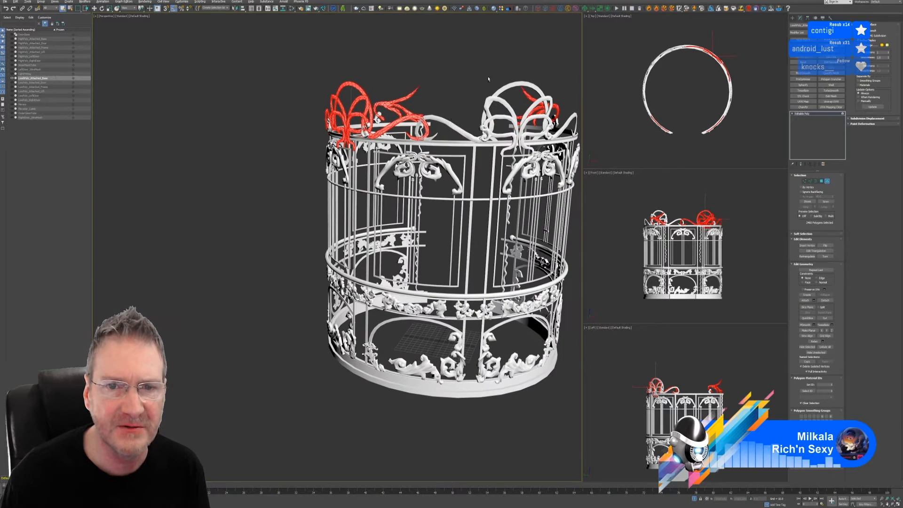
- Add the curved scrolls linking the two crowns and all loops of the other crown to the selection
ctrl+click(452, 125)
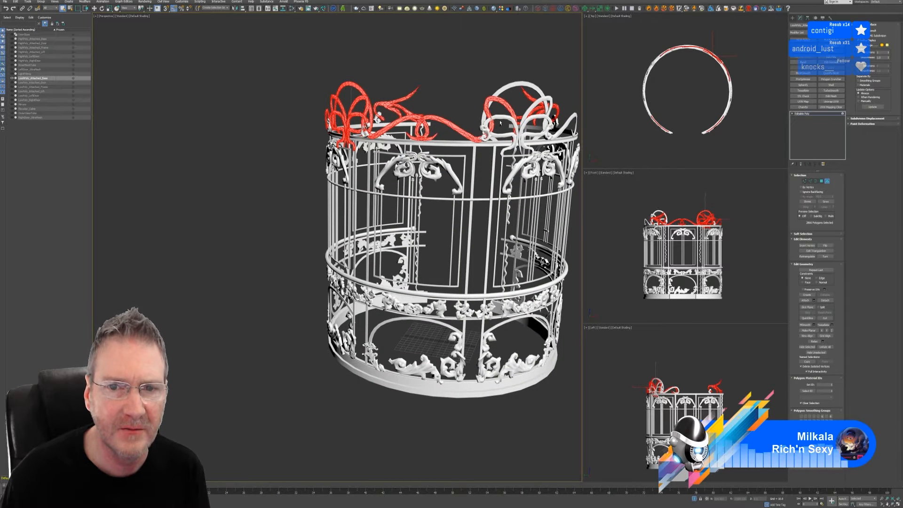
ctrl+click(500, 116)
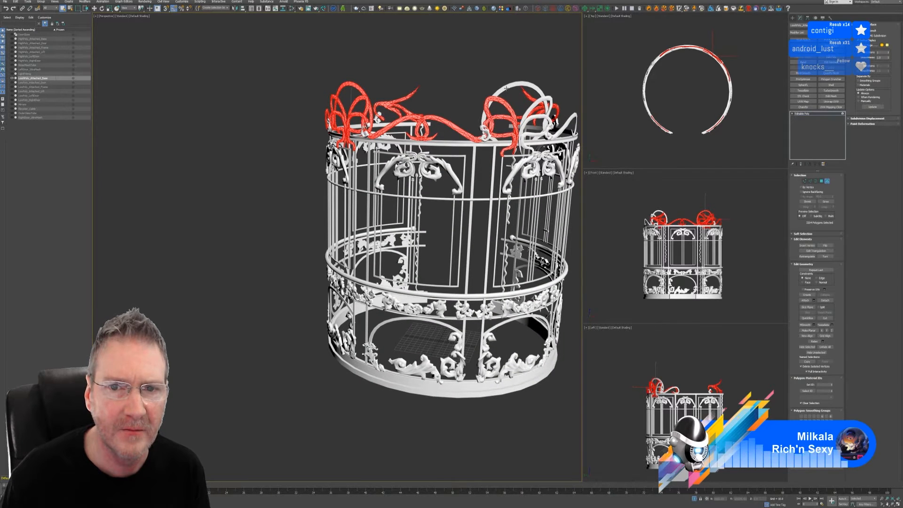
ctrl+click(506, 88)
scroll(449, 79, down, 4)
alt+middle_drag(449, 79, 426, 102)
scroll(427, 103, up, 3)
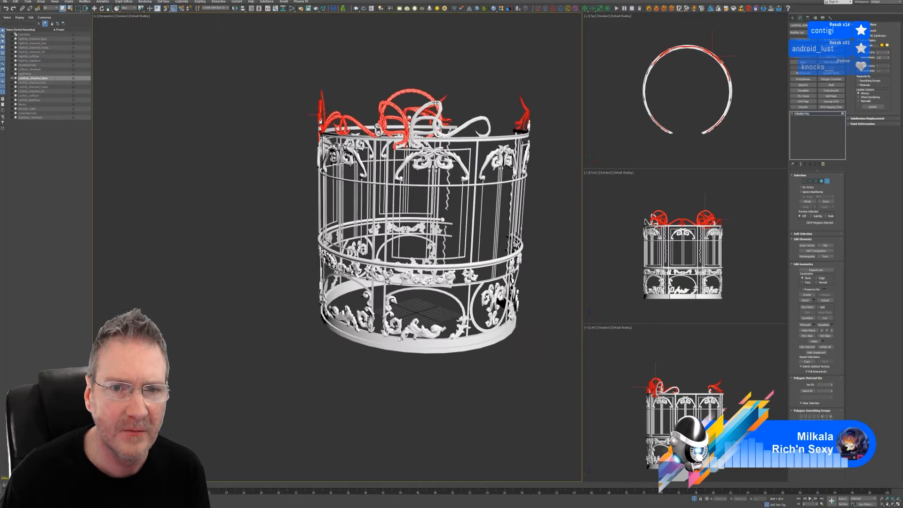
ctrl+click(437, 103)
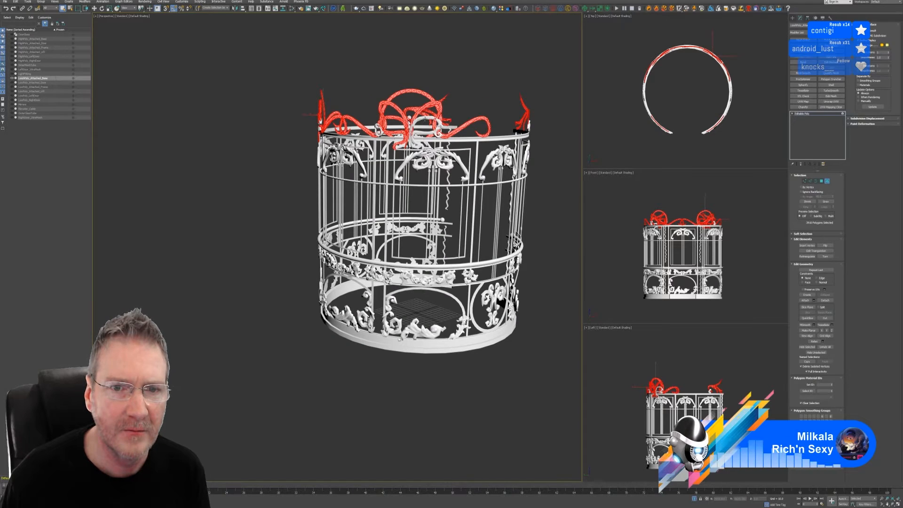
ctrl+click(424, 119)
alt+middle_drag(425, 119, 315, 114)
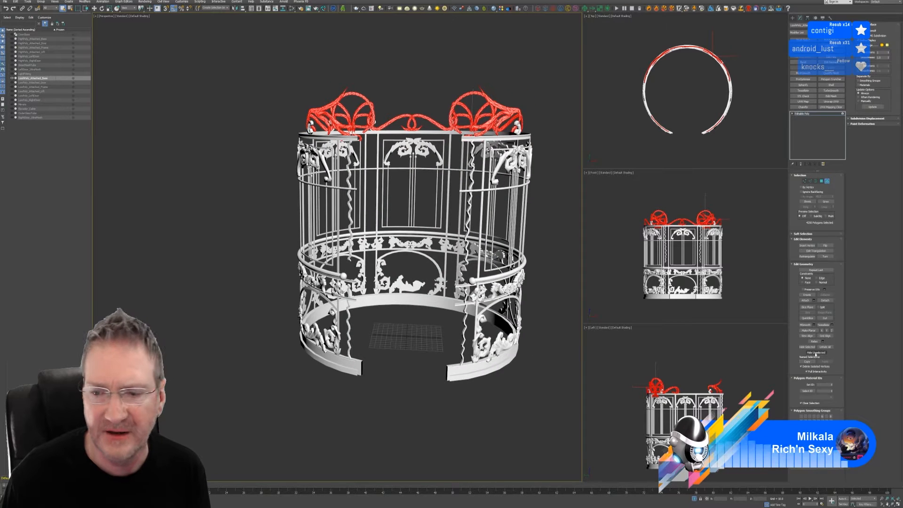
- Set the vertex colour of the selected crest and crown scrollwork to green
click(826, 454)
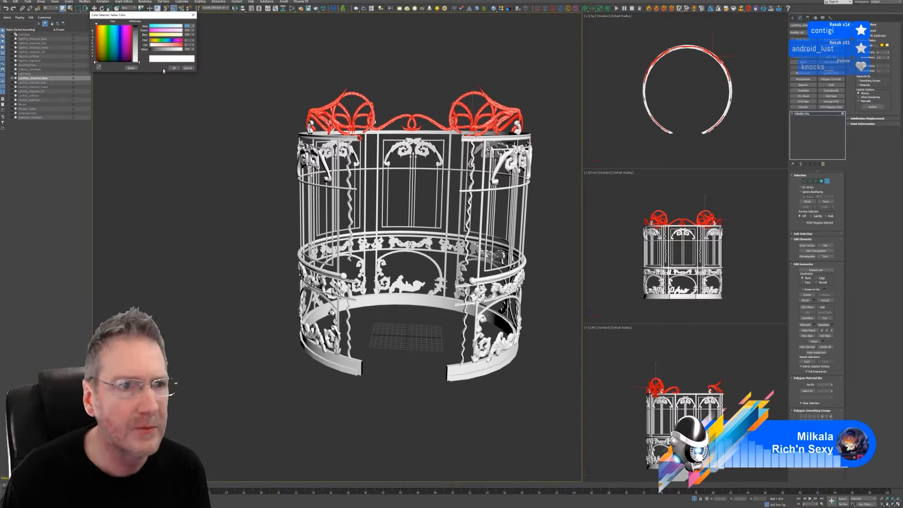
click(109, 36)
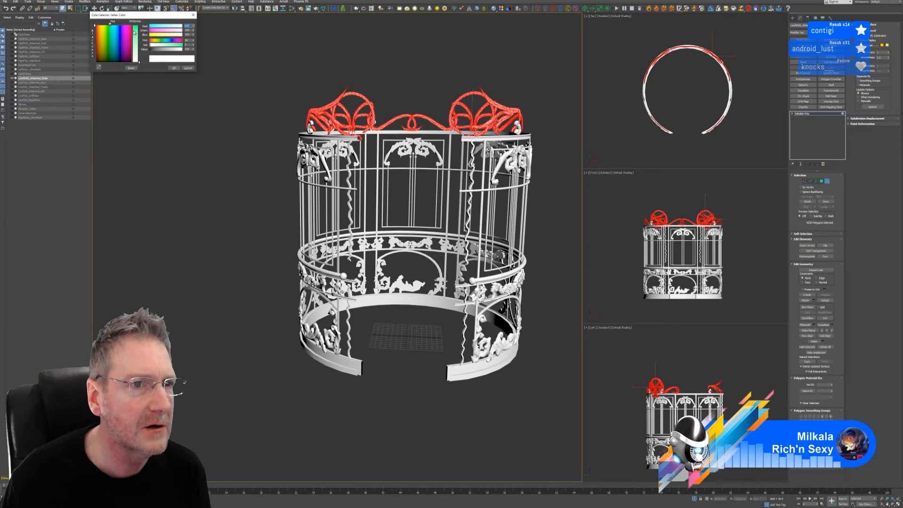
drag(135, 32, 134, 60)
click(174, 68)
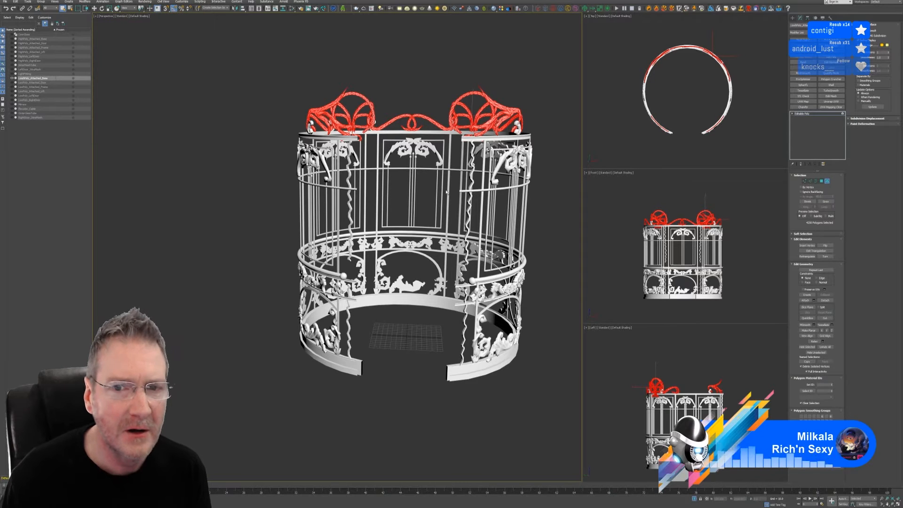
- Select one leaf curl on the crest beside the opening and both leaf curls on the nearest crown
alt+middle_drag(437, 136, 562, 161)
click(448, 114)
middle_drag(562, 161, 423, 166)
scroll(423, 141, up, 5)
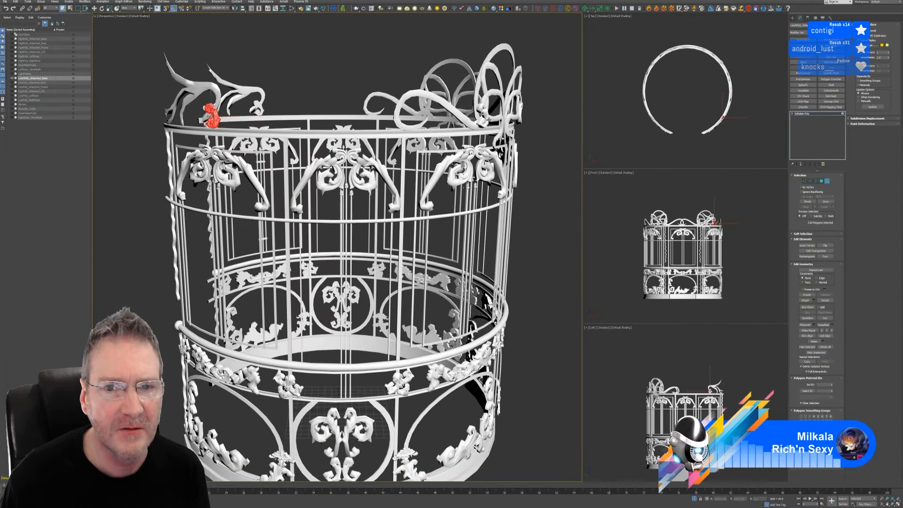
ctrl+click(482, 115)
ctrl+click(519, 113)
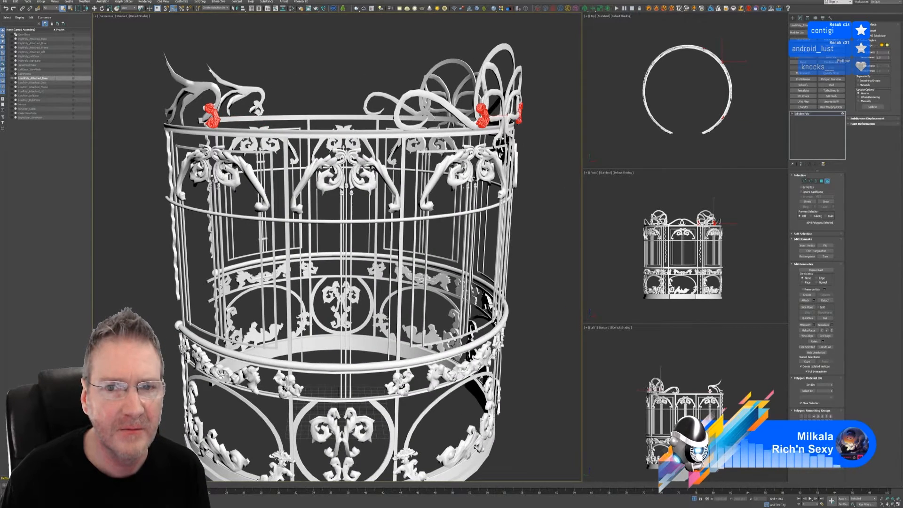
- Add both leaf curls of the other crown to the selection, leaving the top rail out
scroll(516, 131, down, 4)
alt+middle_drag(516, 136, 461, 190)
middle_drag(559, 191, 392, 175)
scroll(388, 108, up, 3)
ctrl+click(383, 117)
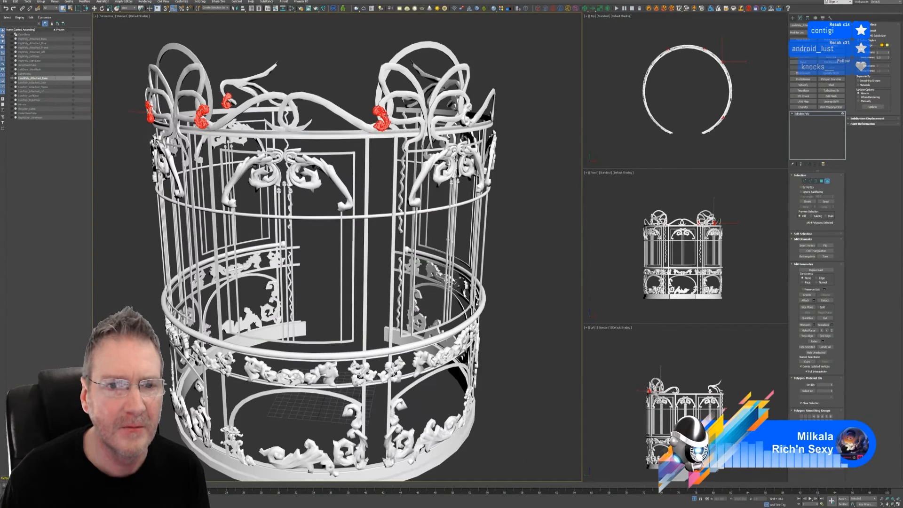
ctrl+click(470, 123)
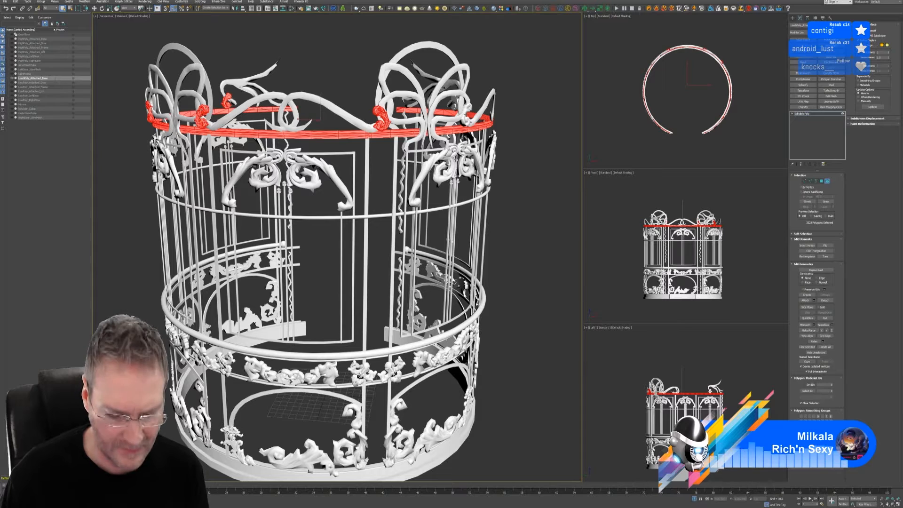
key(ctrl+z)
ctrl+click(467, 116)
- Add the leaf curl of the crest on the other side of the opening to the selection
scroll(469, 121, down, 3)
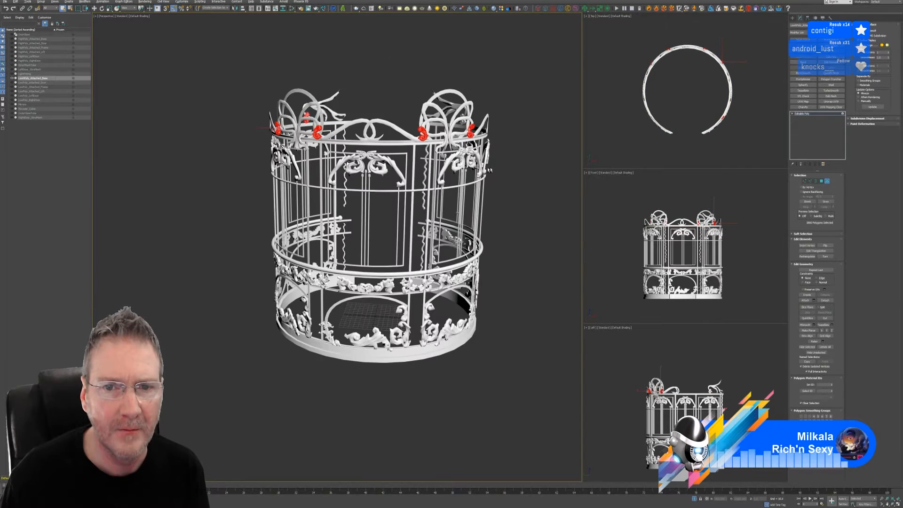
alt+middle_drag(489, 171, 430, 171)
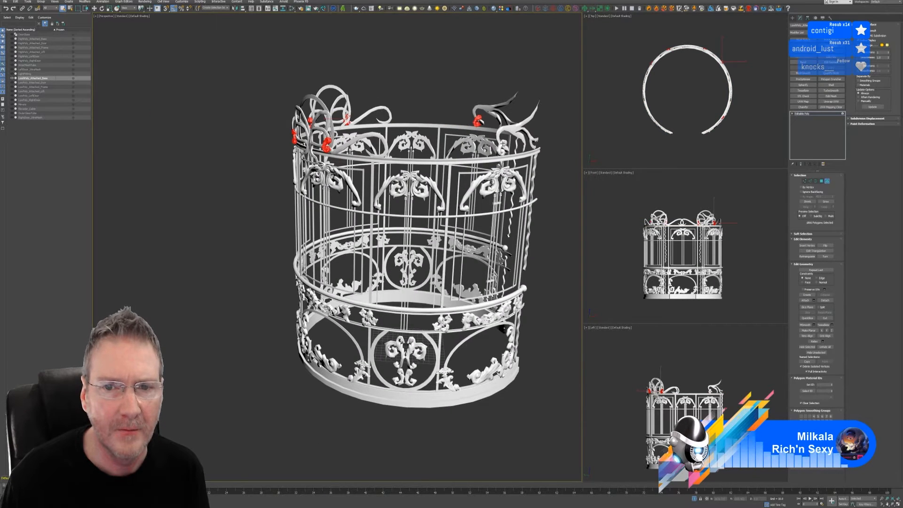
ctrl+click(502, 147)
scroll(501, 153, down, 3)
alt+middle_drag(521, 186, 478, 201)
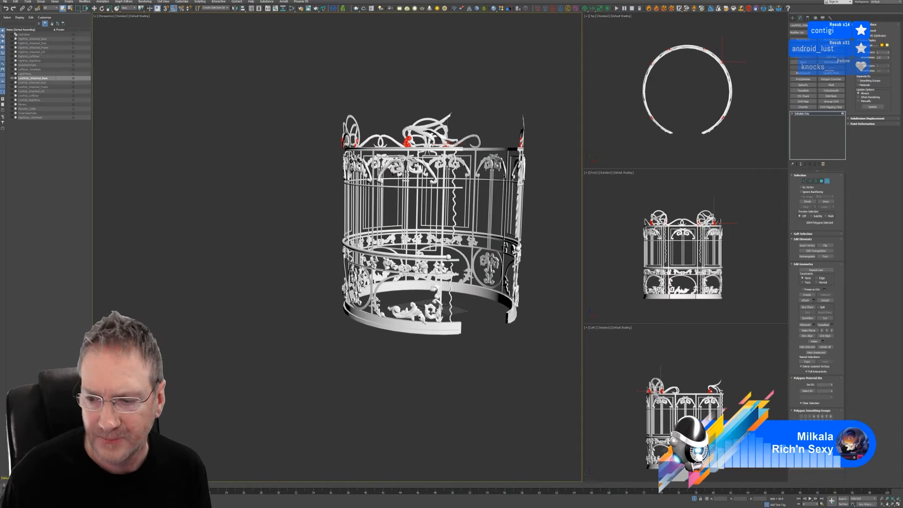
- Set the vertex colour of the selected leaf curls to light blue
click(826, 455)
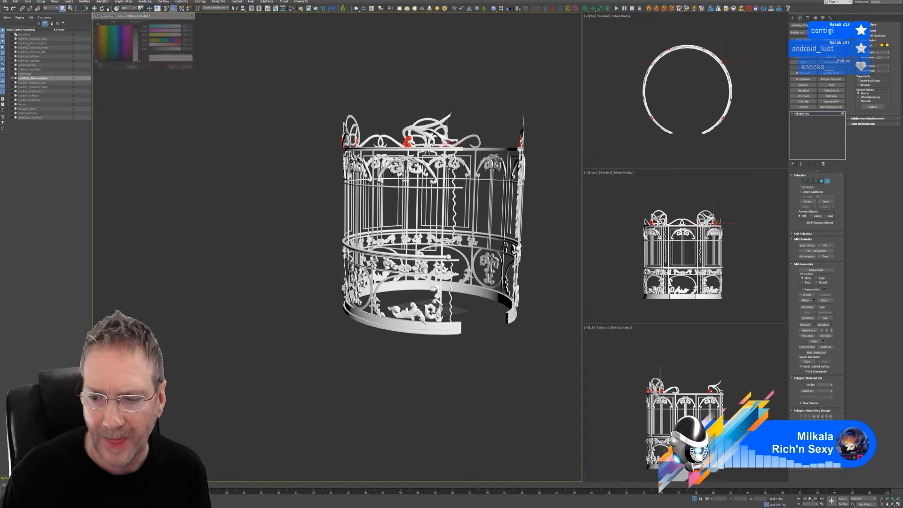
click(115, 30)
drag(137, 62, 137, 25)
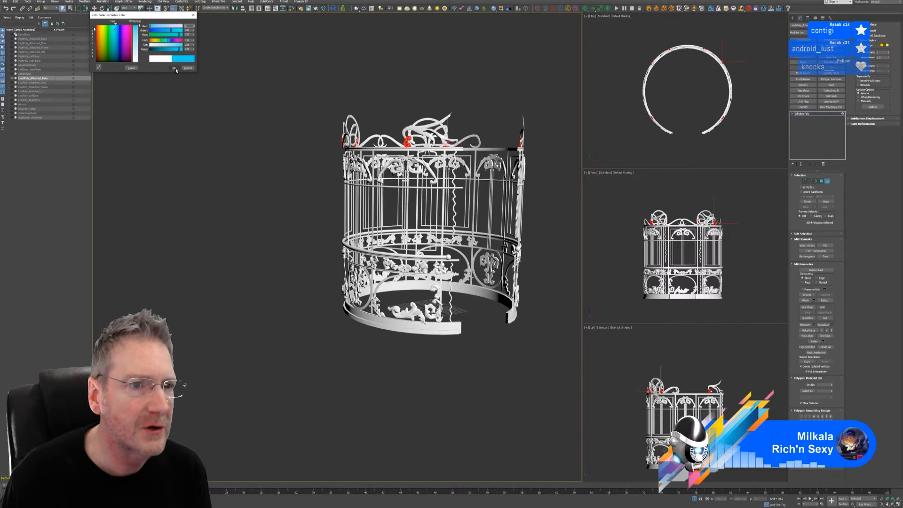
click(174, 68)
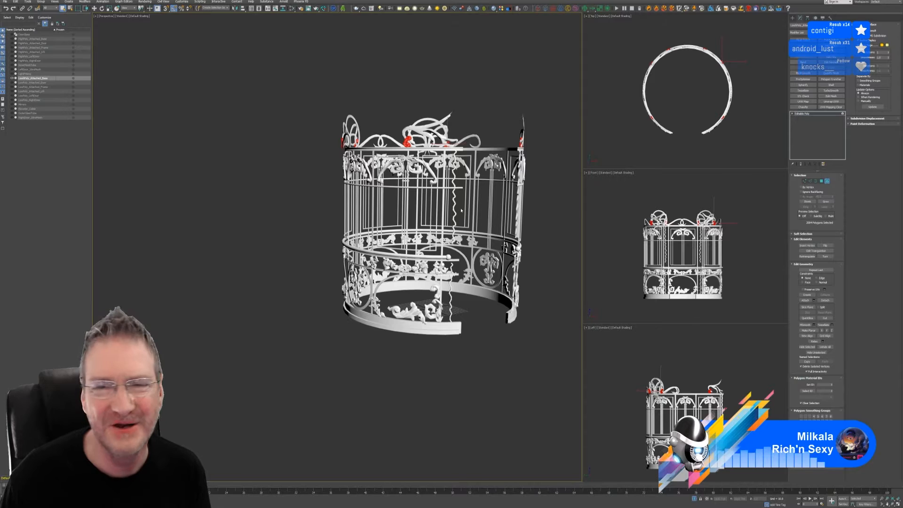
- Select the vertical post beside the opening and the next post around, at the edge of the round lower panel
alt+middle_drag(448, 100, 414, 108)
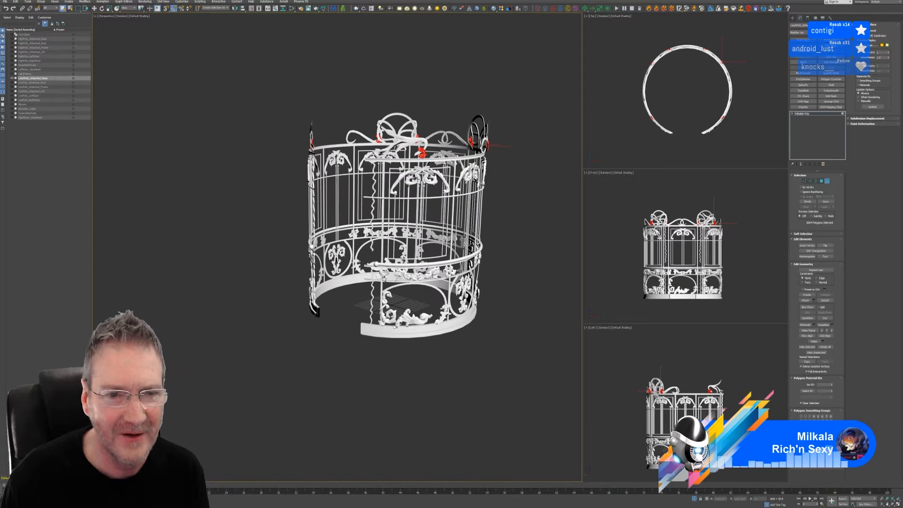
scroll(398, 180, up, 3)
middle_drag(417, 71, 414, 51)
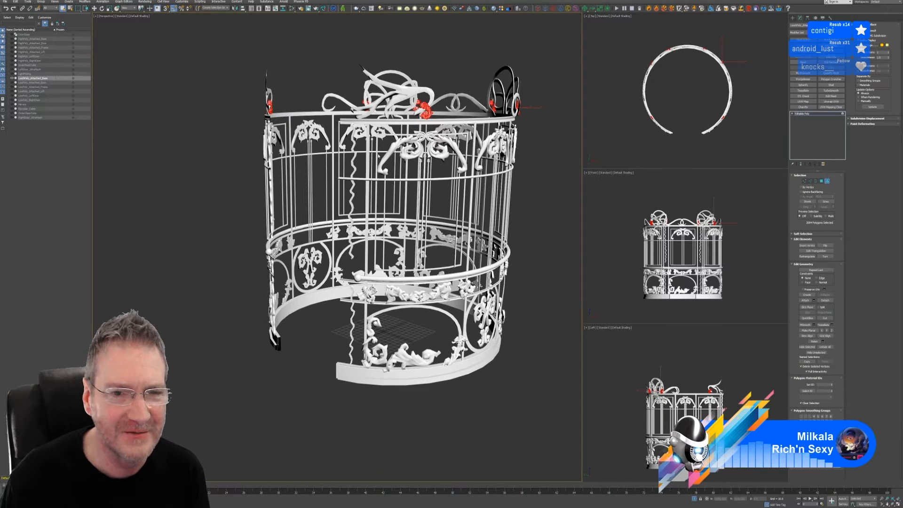
click(368, 162)
alt+middle_drag(512, 228, 419, 210)
ctrl+click(431, 241)
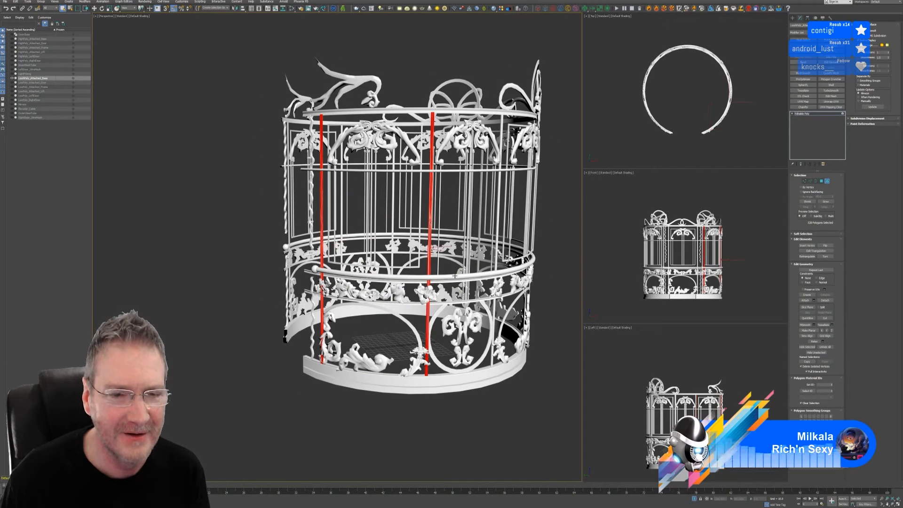
- Add the post on the far side of the round lower panel and the following post towards the rear to the selection
scroll(470, 273, down, 3)
alt+middle_drag(518, 272, 496, 272)
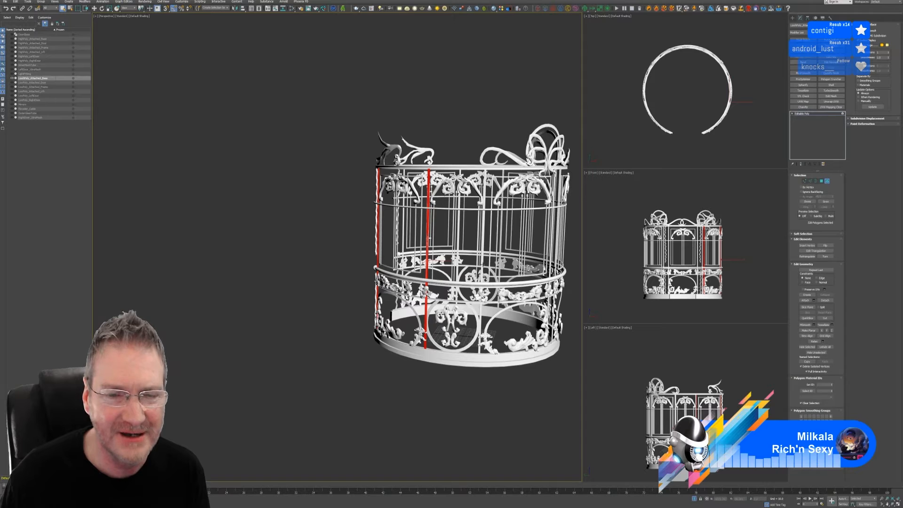
ctrl+click(483, 264)
alt+middle_drag(547, 245, 523, 240)
middle_drag(523, 241, 458, 293)
scroll(458, 293, up, 4)
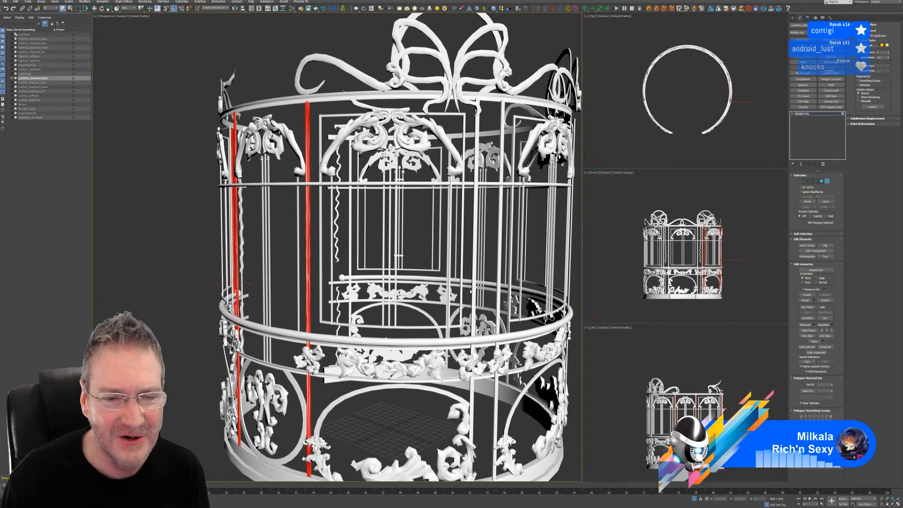
ctrl+click(472, 290)
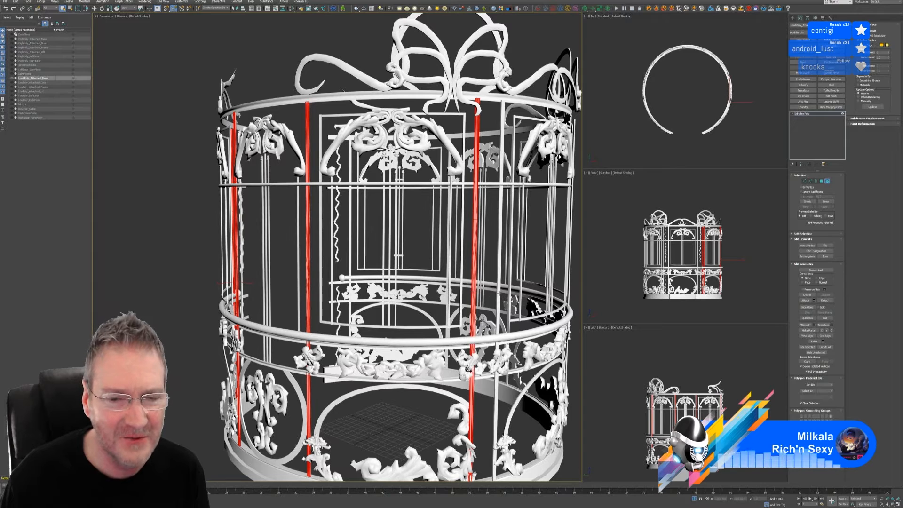
- Add the pair of vertical posts at the far edge of the rear panel to the selection
scroll(498, 292, down, 3)
alt+middle_drag(498, 292, 470, 297)
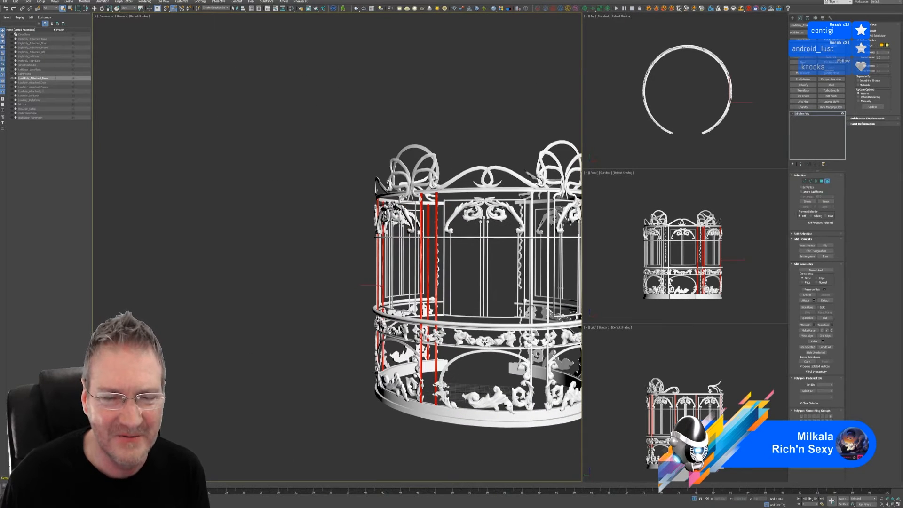
ctrl+click(536, 308)
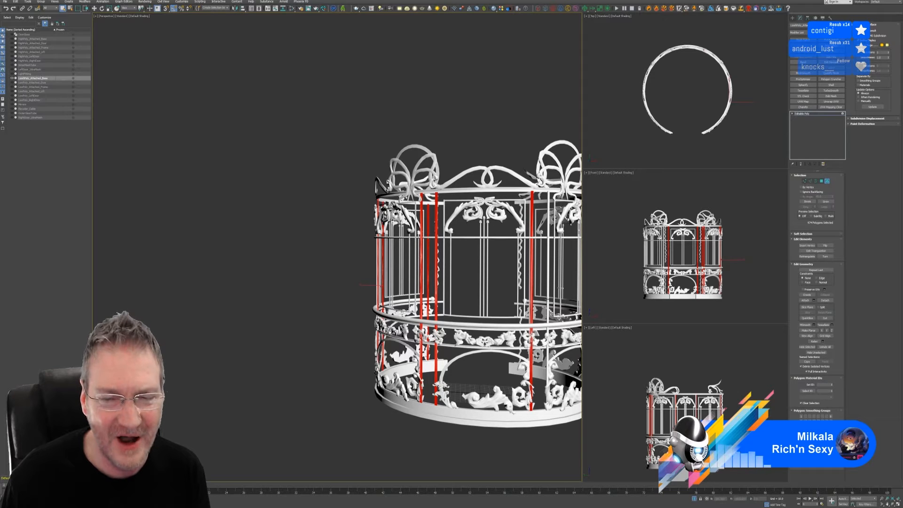
ctrl+click(548, 299)
scroll(548, 299, down, 3)
mouse_move(548, 299)
alt+middle_down()
mouse_move(499, 299)
mouse_move(539, 304)
alt+middle_up()
scroll(538, 304, up, 4)
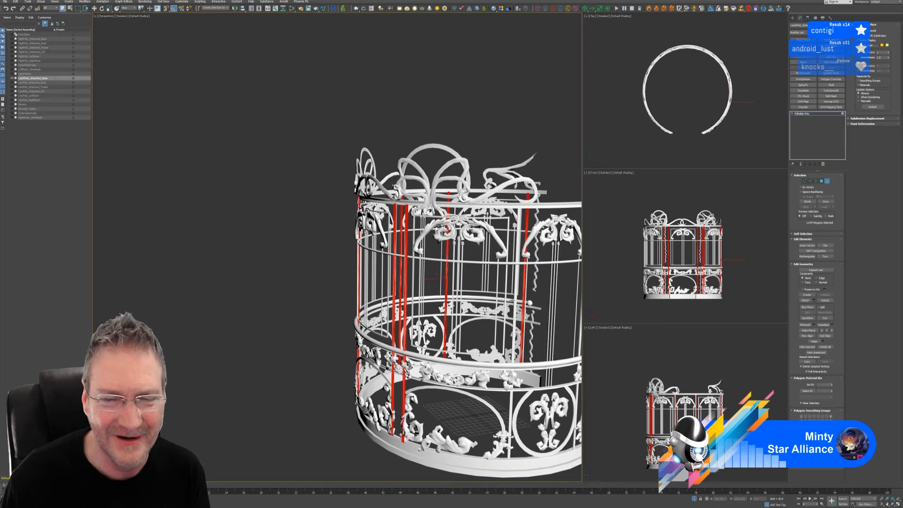
- Add the two vertical posts on either side of the second round lower panel to the selection
ctrl+click(516, 303)
scroll(516, 303, down, 3)
alt+middle_drag(516, 303, 486, 304)
scroll(488, 301, up, 4)
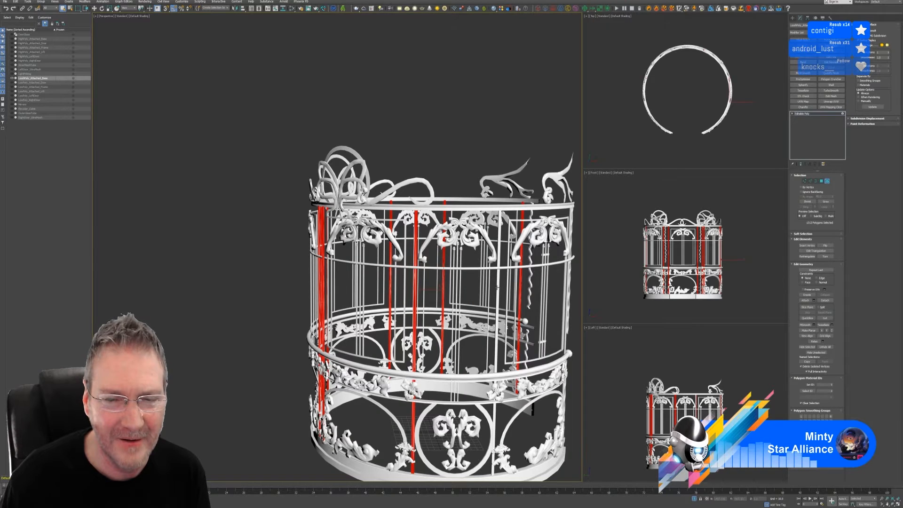
ctrl+click(498, 287)
scroll(524, 304, down, 3)
alt+middle_drag(524, 304, 503, 304)
- Add the last vertical post, beside the other end of the opening, and check the selected posts all around the cage
scroll(503, 304, up, 5)
ctrl+click(491, 311)
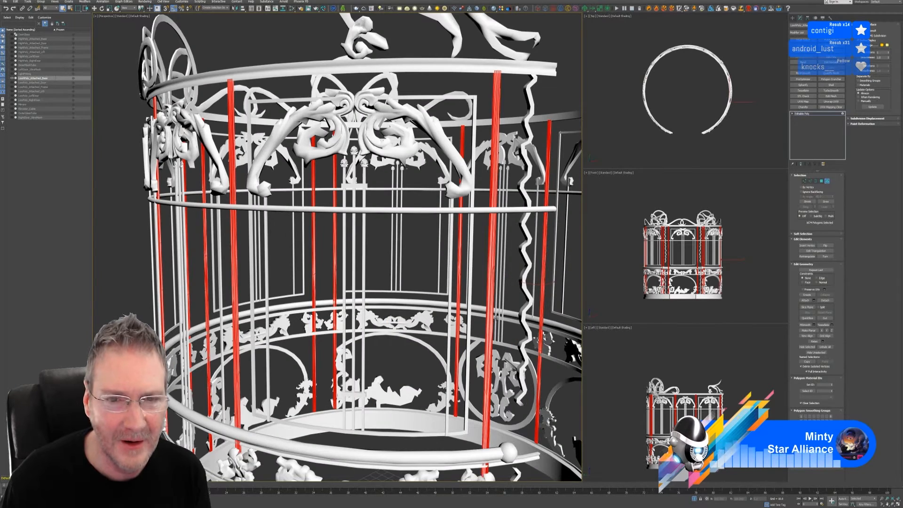
scroll(492, 311, down, 5)
scroll(499, 328, up, 3)
alt+middle_drag(499, 328, 505, 301)
alt+middle_drag(460, 278, 421, 283)
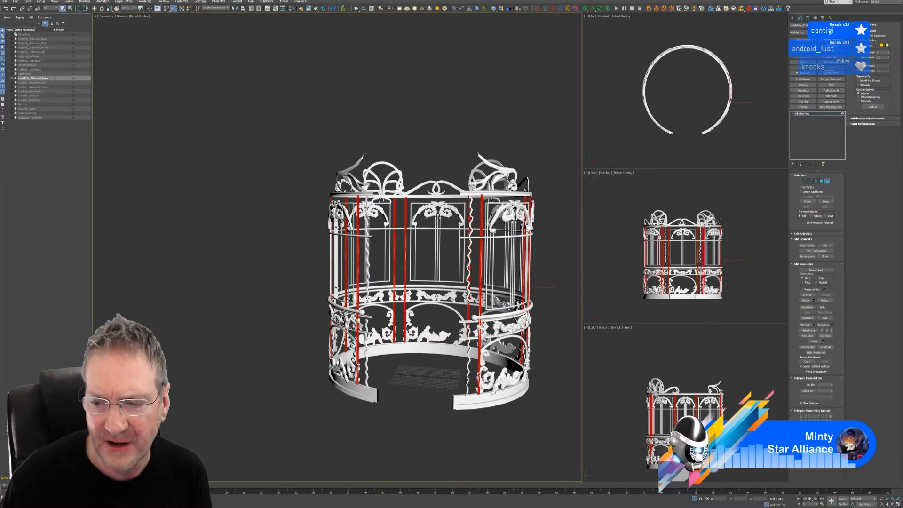
- Assign a violet vertex colour to the selected vertical posts
click(825, 455)
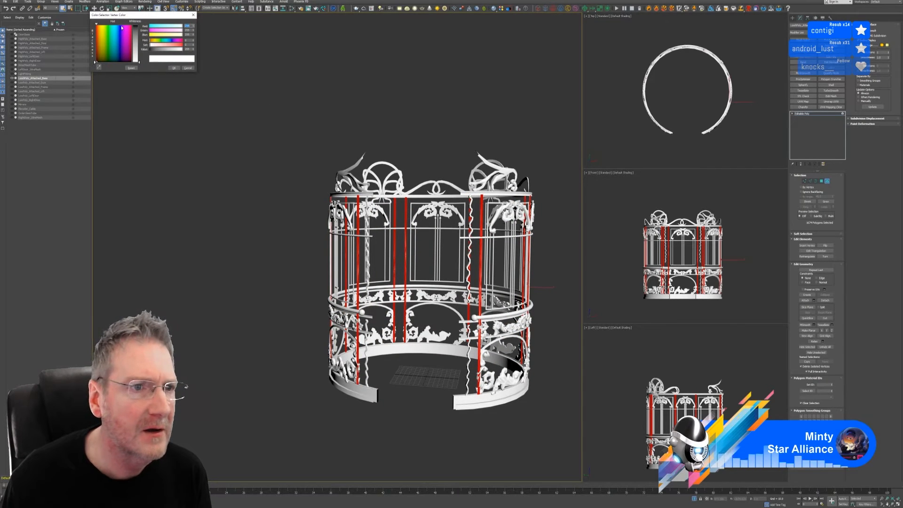
drag(121, 29, 120, 28)
click(174, 68)
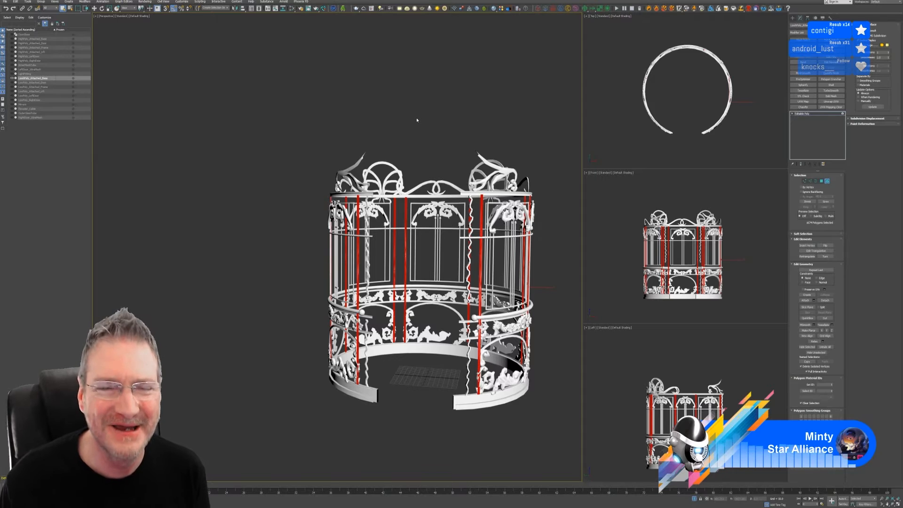
- Select the thin central rods of the upper panel beside the opening and add those of the next two upper panels
alt+middle_drag(497, 144, 475, 201)
scroll(477, 200, up, 5)
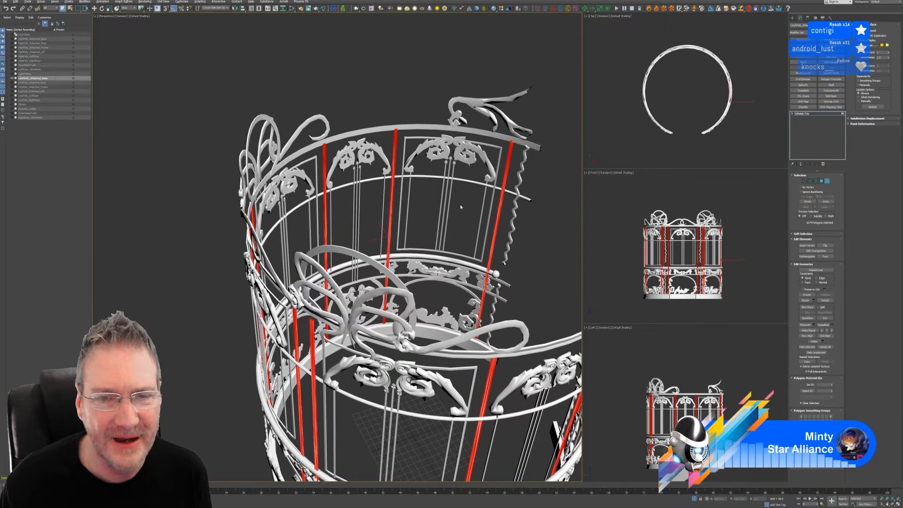
click(437, 203)
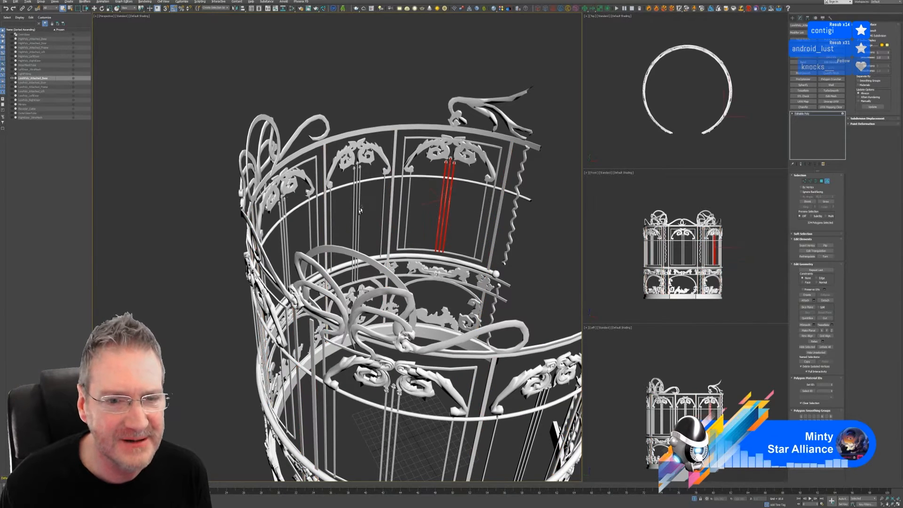
ctrl+click(360, 210)
alt+middle_drag(360, 210, 255, 214)
ctrl+click(268, 201)
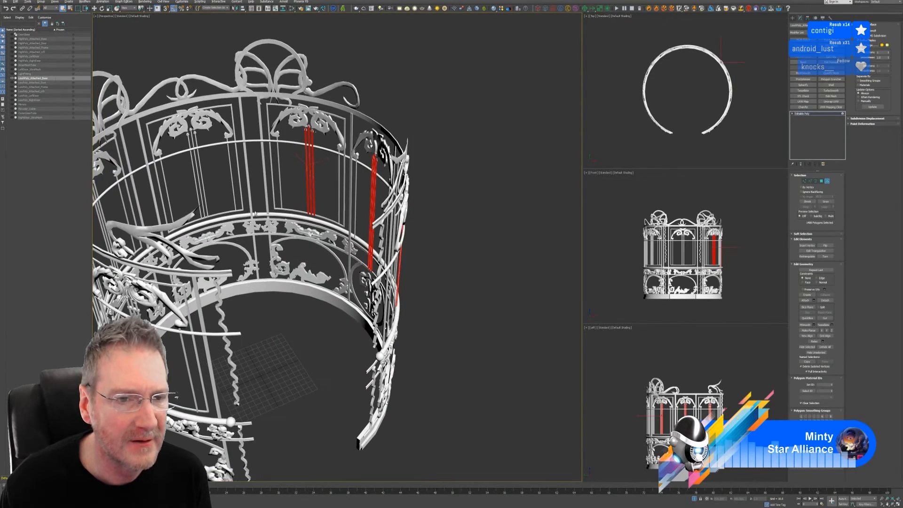
- Add the central rods of the remaining upper panels around the cage to the selection and check it
ctrl+click(209, 162)
alt+middle_drag(209, 162, 260, 204)
ctrl+click(273, 222)
ctrl+click(255, 217)
ctrl+click(250, 199)
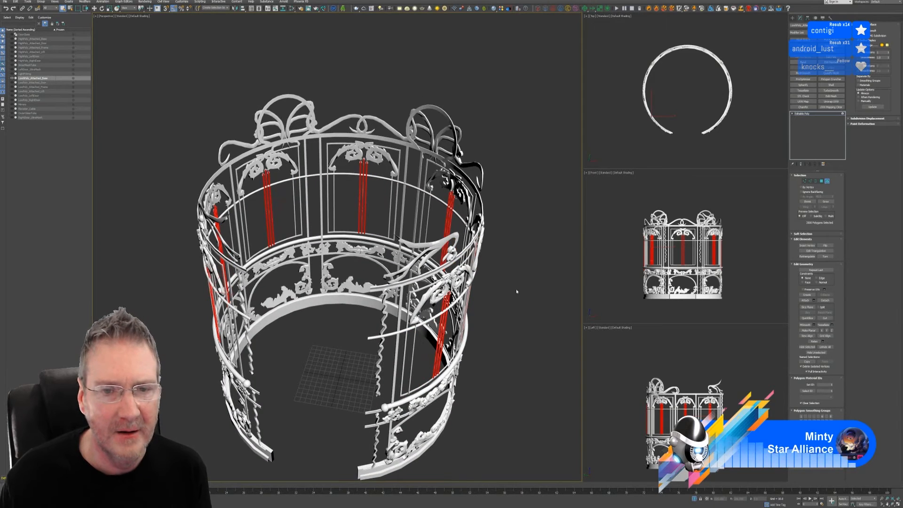
alt+middle_drag(492, 274, 487, 270)
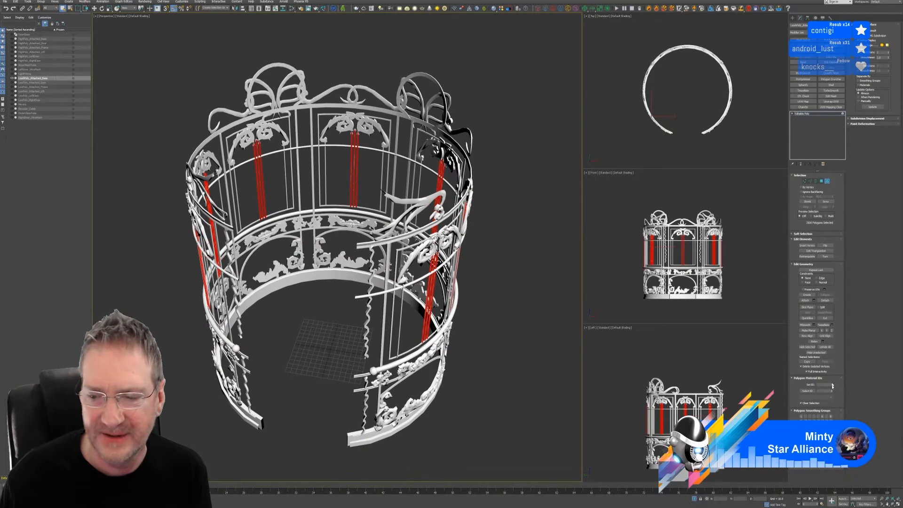
- Assign a bright purple vertex colour to the selected central rods
click(824, 458)
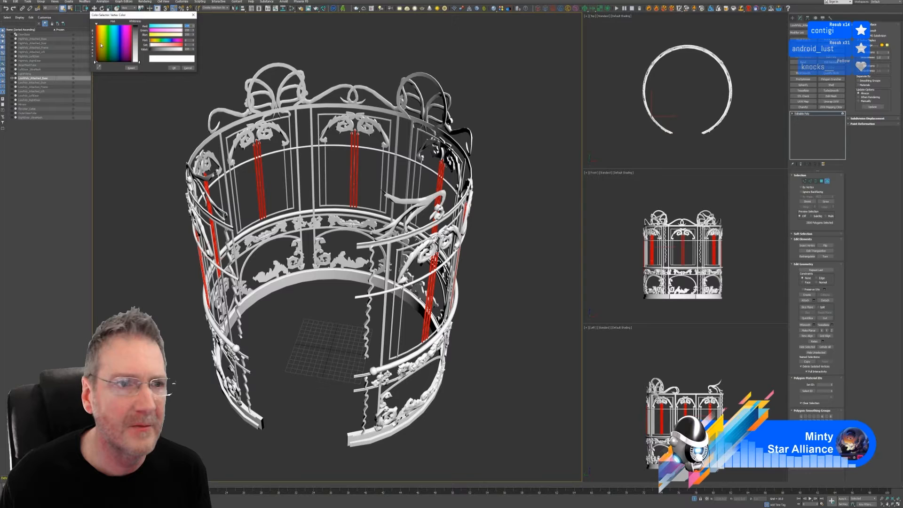
click(124, 28)
drag(139, 61, 139, 24)
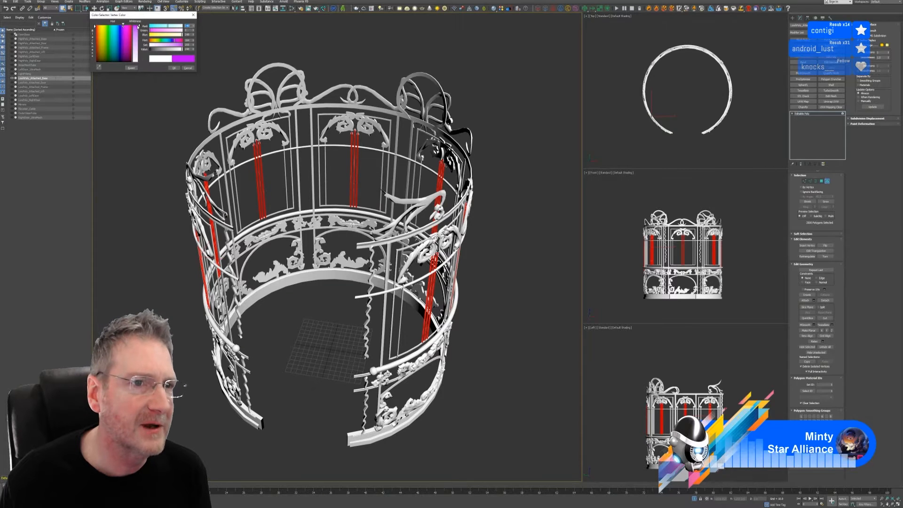
click(172, 68)
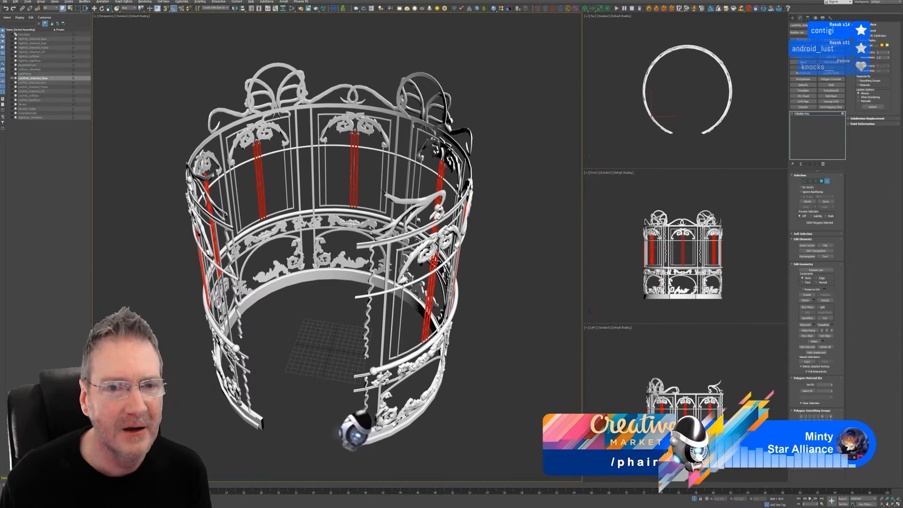
- Select the four bars of the rectangular frame in the upper rear panel
alt+middle_drag(418, 211, 412, 206)
scroll(412, 207, up, 4)
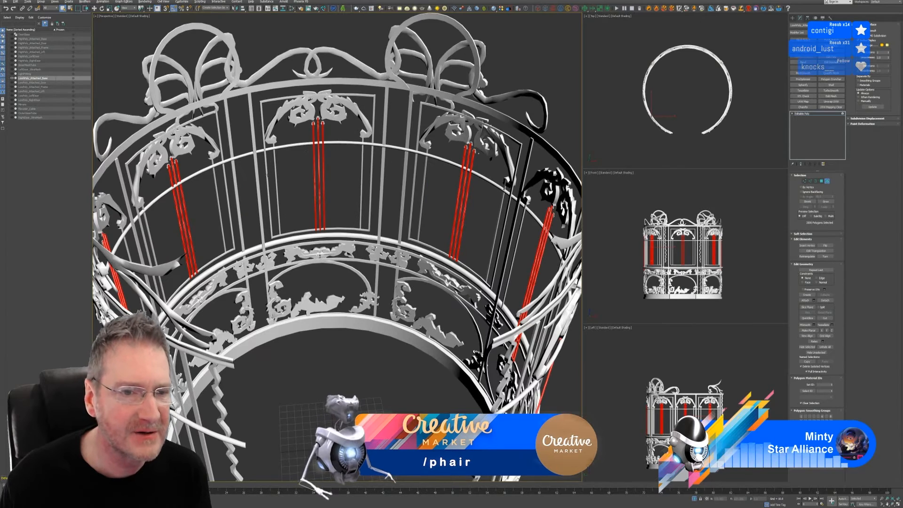
click(267, 175)
ctrl+click(371, 165)
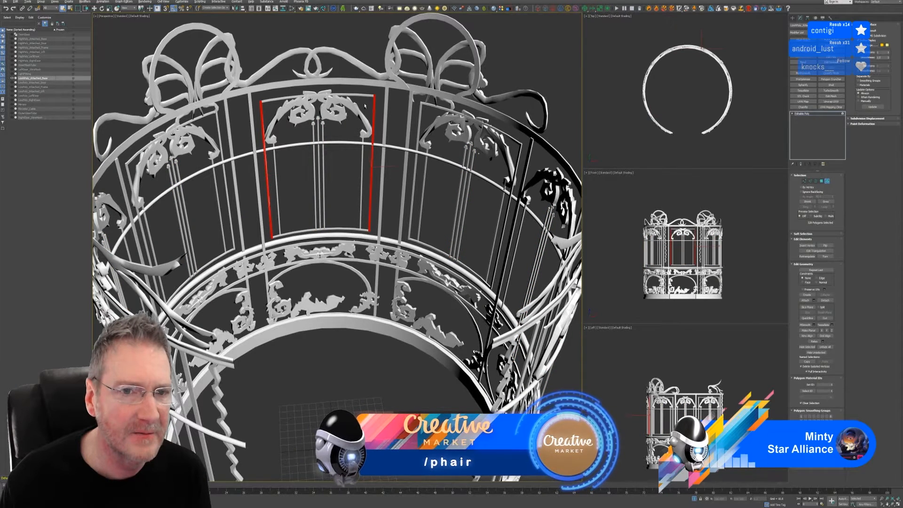
ctrl+click(356, 95)
ctrl+click(350, 232)
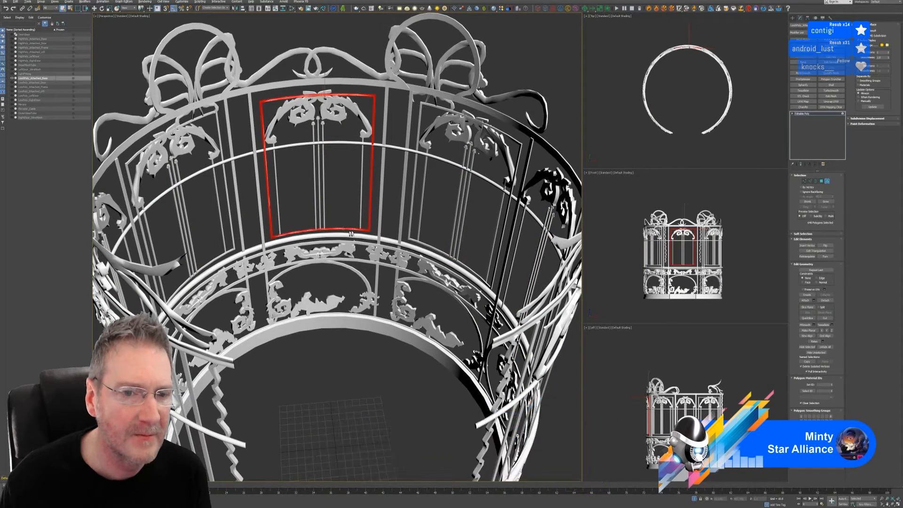
- Add the four bars of the neighbouring framed upper panel, beyond the pair of posts, to the selection
ctrl+click(418, 121)
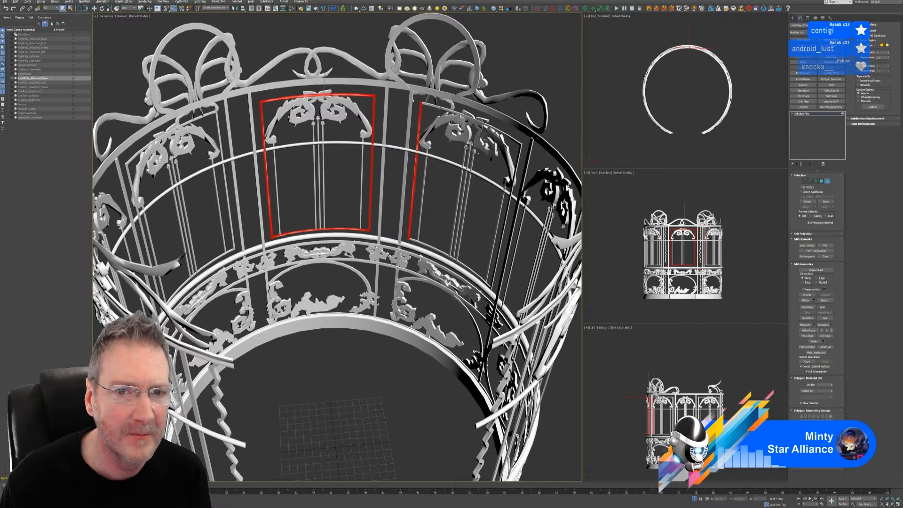
ctrl+click(475, 123)
ctrl+click(504, 221)
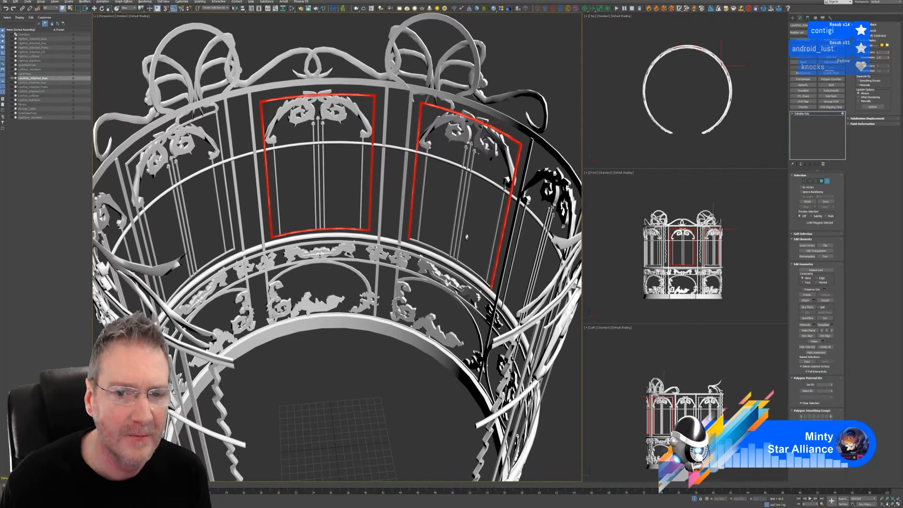
ctrl+click(467, 267)
scroll(465, 265, down, 4)
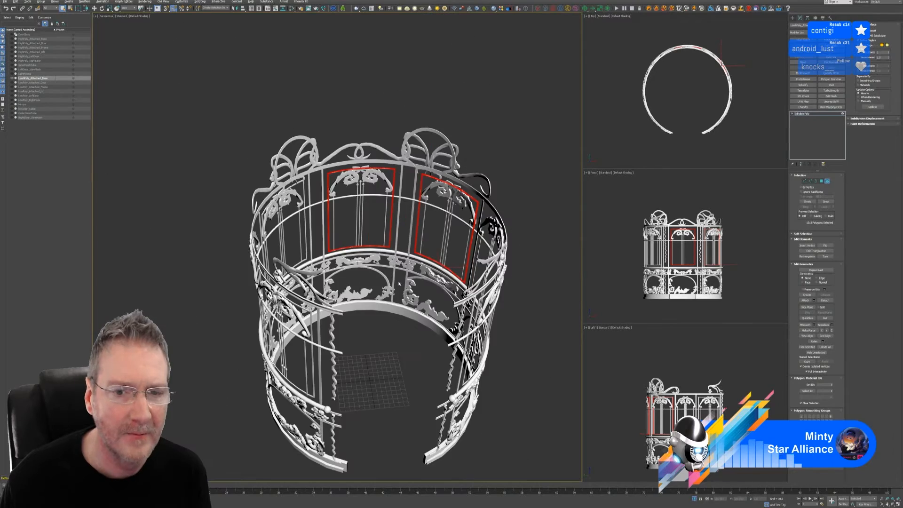
- Add the four frame bars of the upper panel beside the near end of the opening to the selection
mouse_move(423, 249)
alt+middle_down()
mouse_move(469, 230)
mouse_move(420, 243)
alt+middle_up()
scroll(469, 206, up, 4)
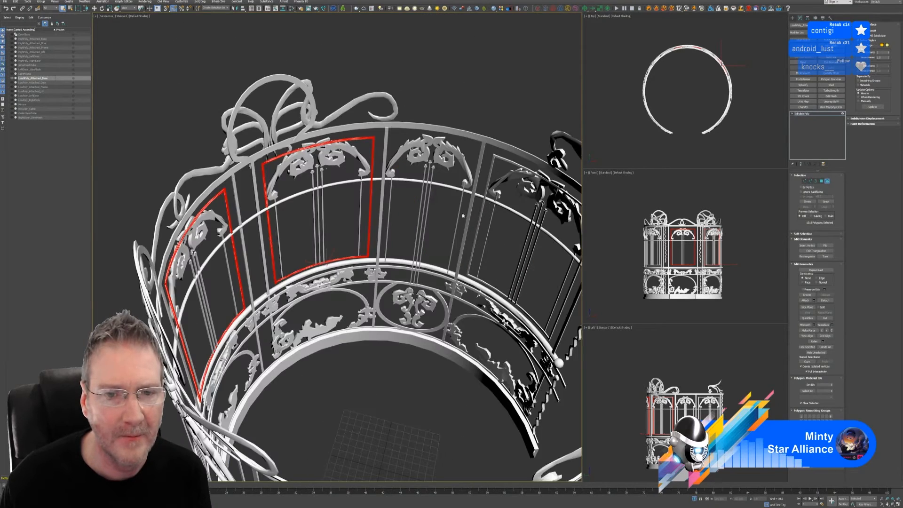
alt+middle_drag(466, 214, 426, 246)
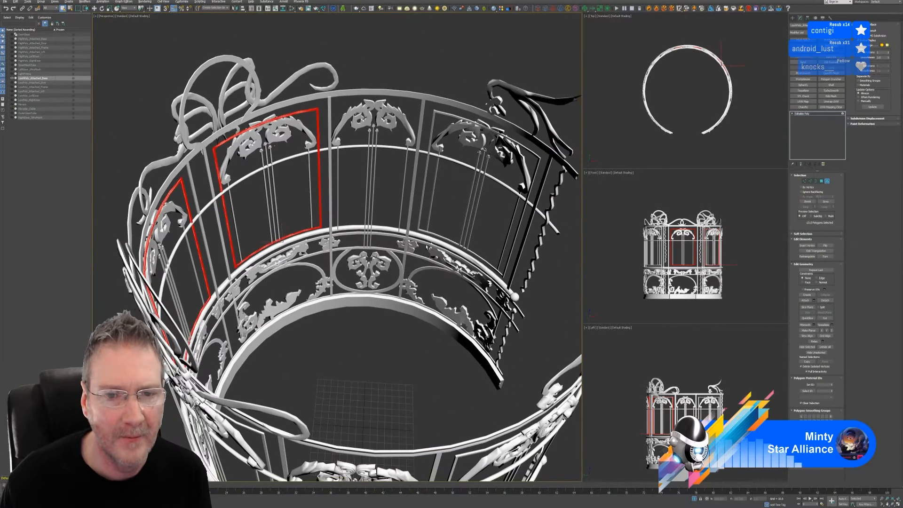
ctrl+click(430, 201)
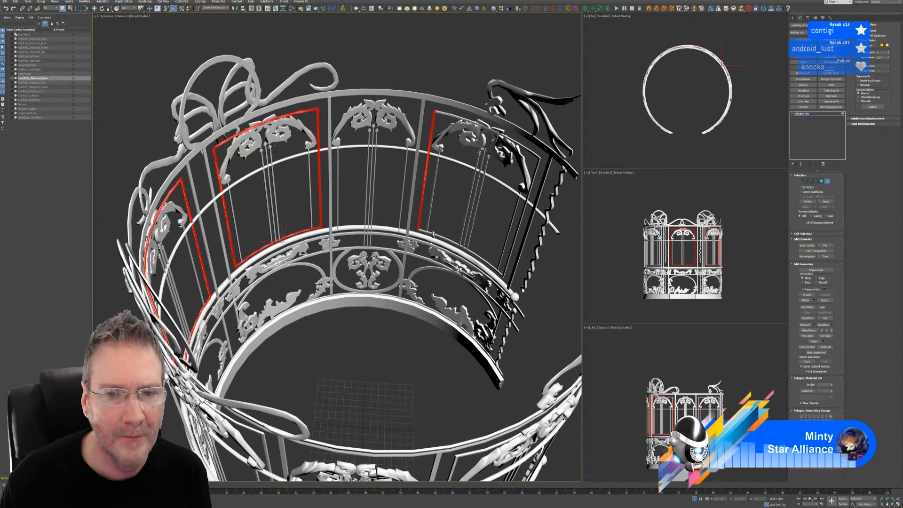
ctrl+click(475, 246)
ctrl+click(518, 233)
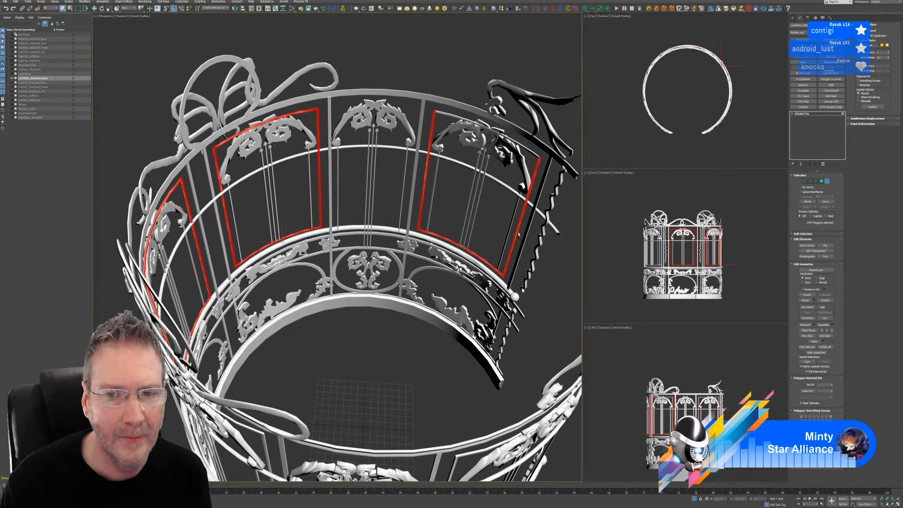
ctrl+click(531, 156)
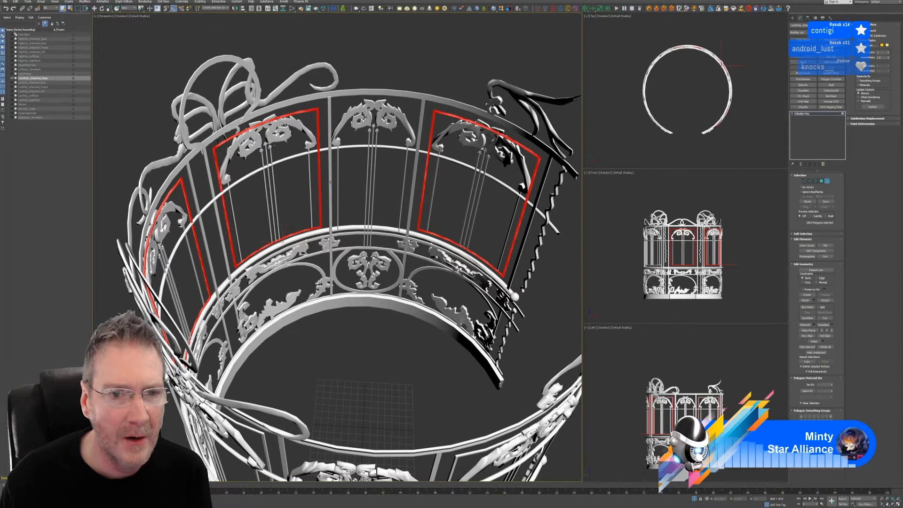
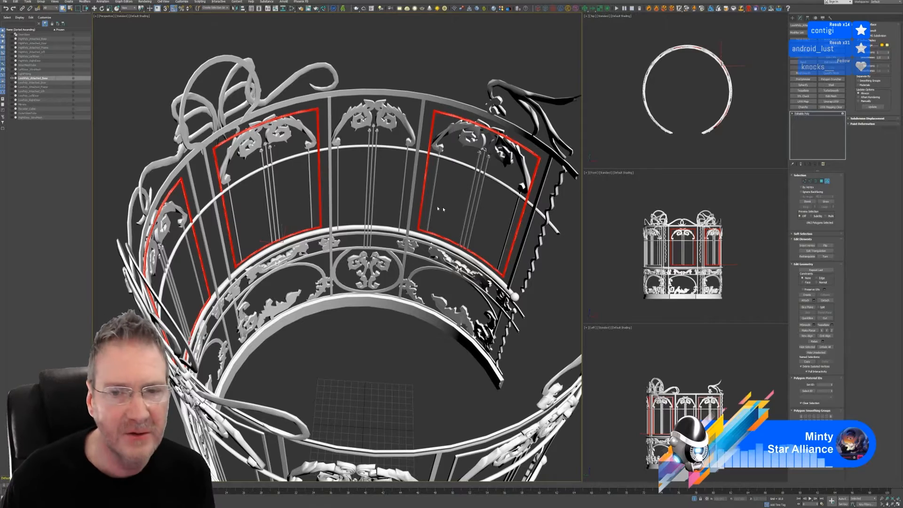
- Add the four frame bars of the upper panel on the other side of the rear frame to the selection
alt+middle_drag(310, 205, 452, 221)
middle_drag(233, 111, 322, 170)
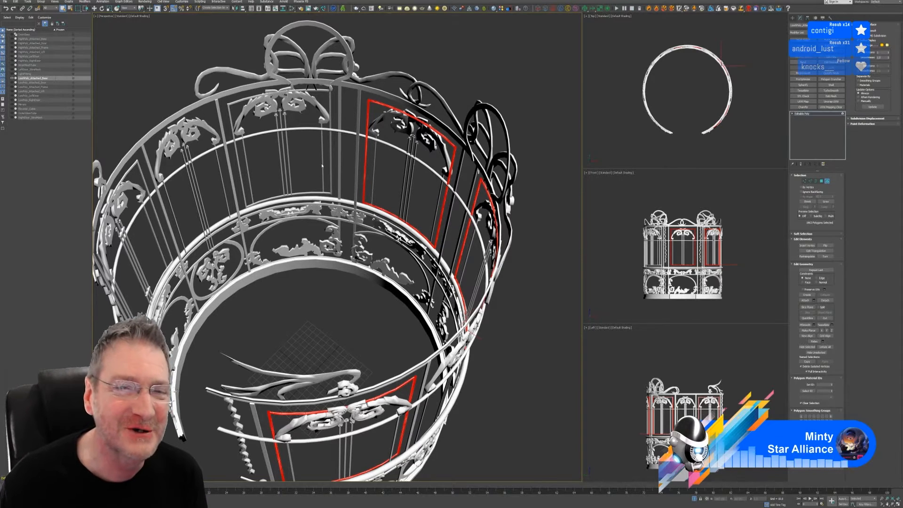
scroll(327, 164, up, 4)
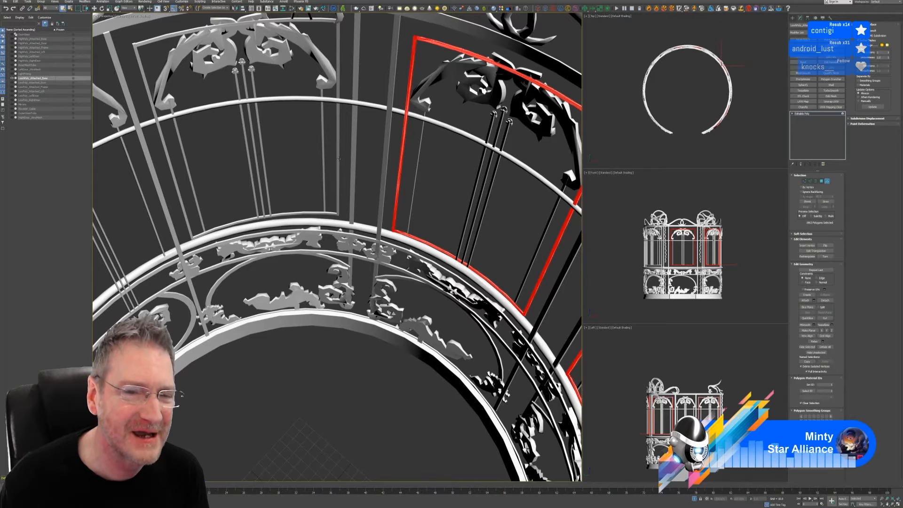
ctrl+click(338, 159)
ctrl+click(237, 223)
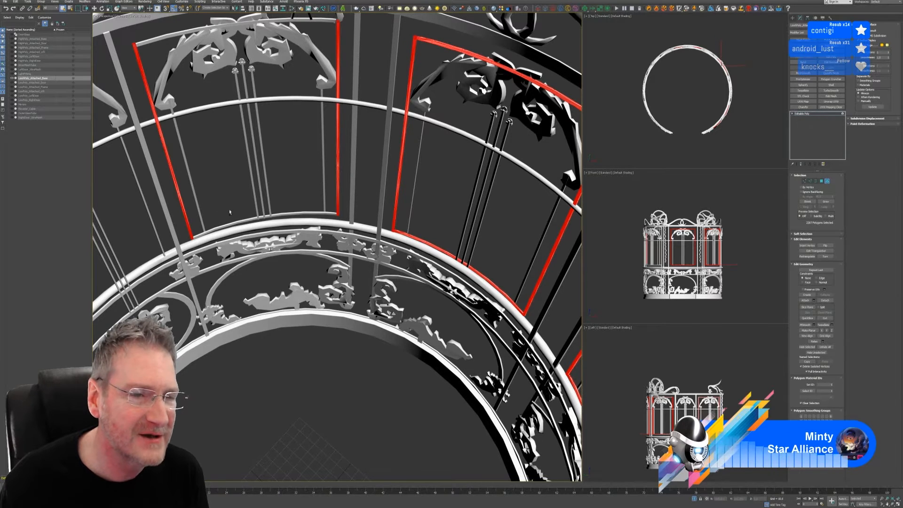
ctrl+click(258, 224)
ctrl+click(167, 42)
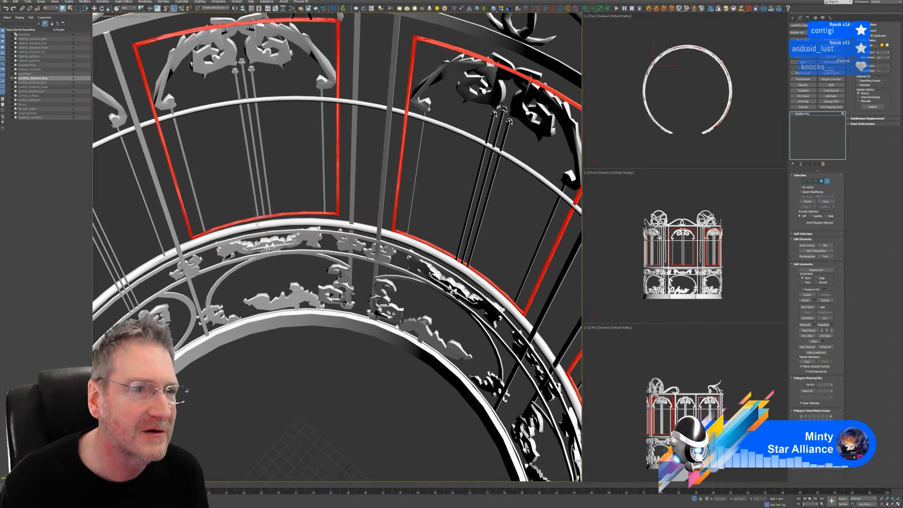
- Add the four frame bars of the last upper panel, beside the other end of the opening, to the selection
scroll(206, 135, down, 5)
alt+middle_drag(197, 151, 310, 126)
scroll(320, 123, up, 5)
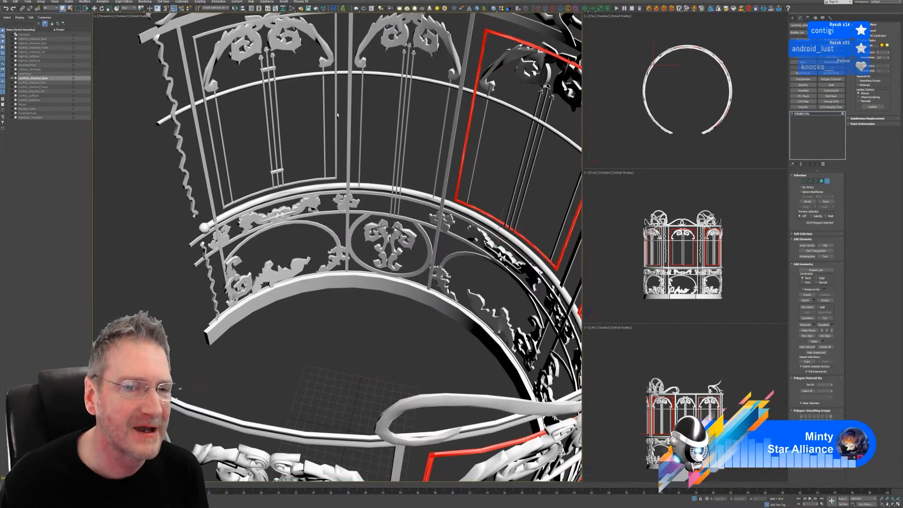
ctrl+click(336, 112)
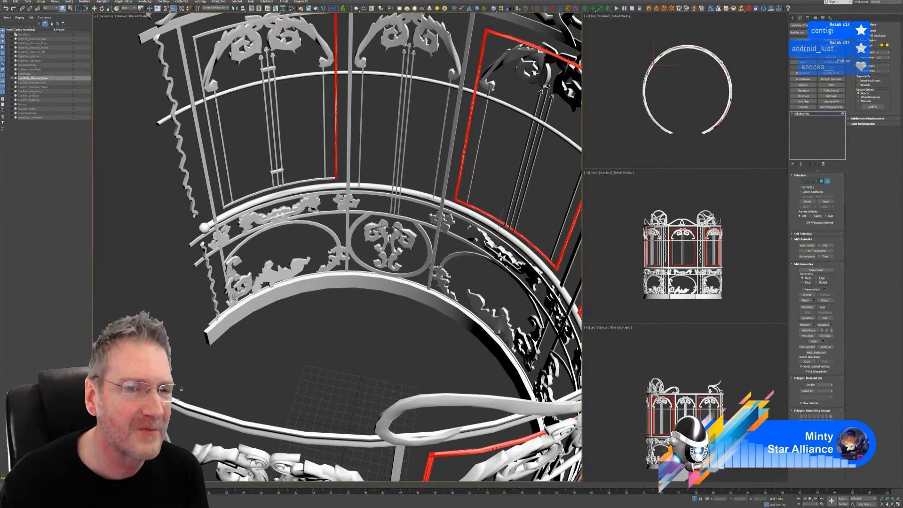
ctrl+click(214, 147)
ctrl+click(258, 193)
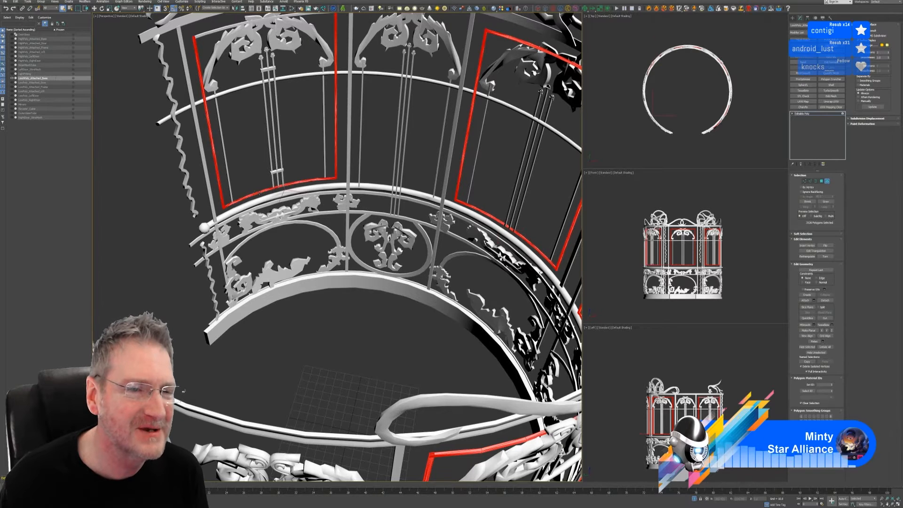
ctrl+click(214, 34)
- Check the selected panel frames all around the cage and assign them a dark purple vertex colour
scroll(273, 119, down, 5)
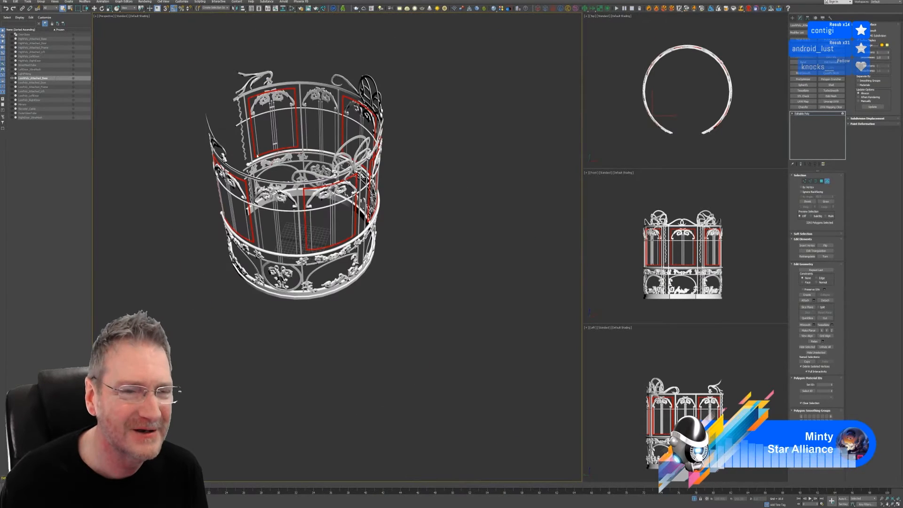
alt+middle_drag(272, 119, 411, 299)
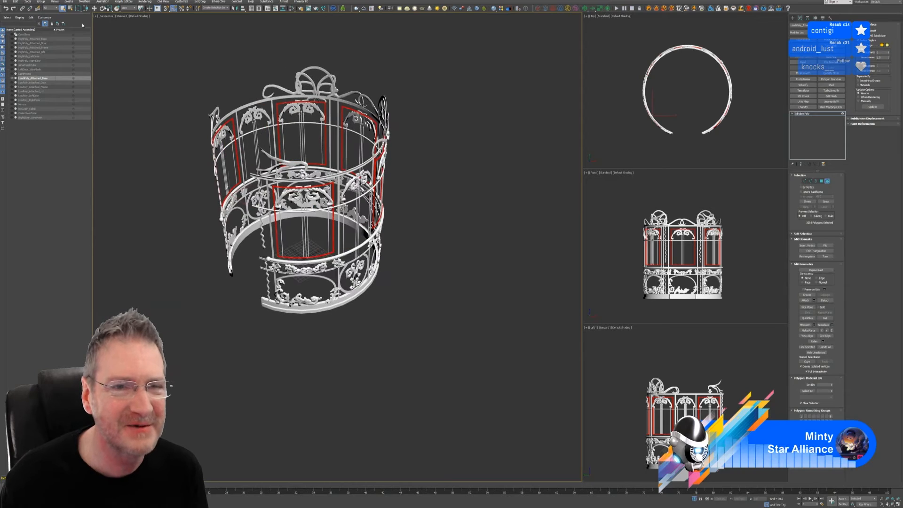
mouse_move(435, 206)
alt+middle_down()
mouse_move(496, 204)
mouse_move(415, 206)
mouse_move(435, 204)
alt+middle_up()
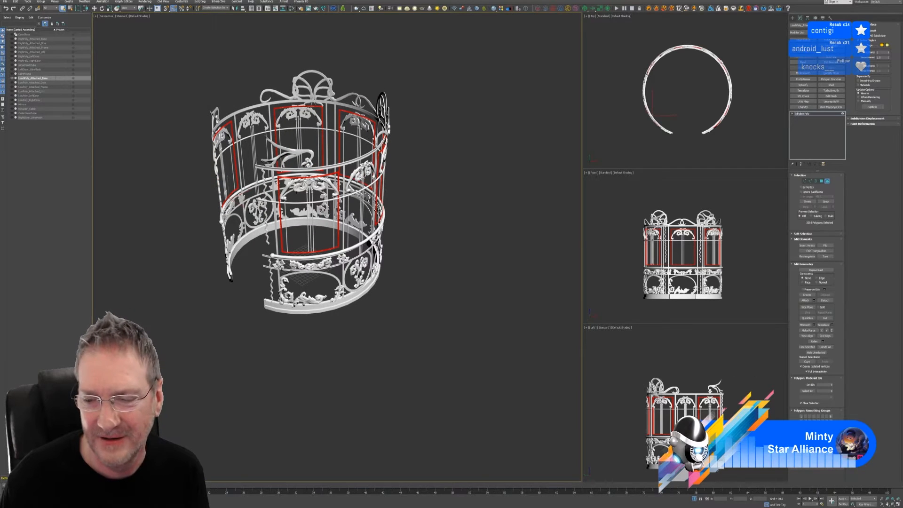
click(825, 455)
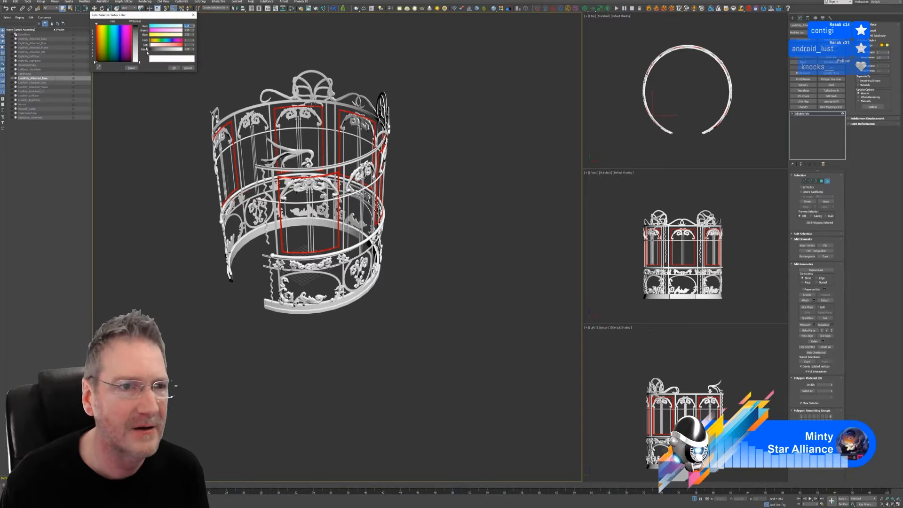
click(124, 60)
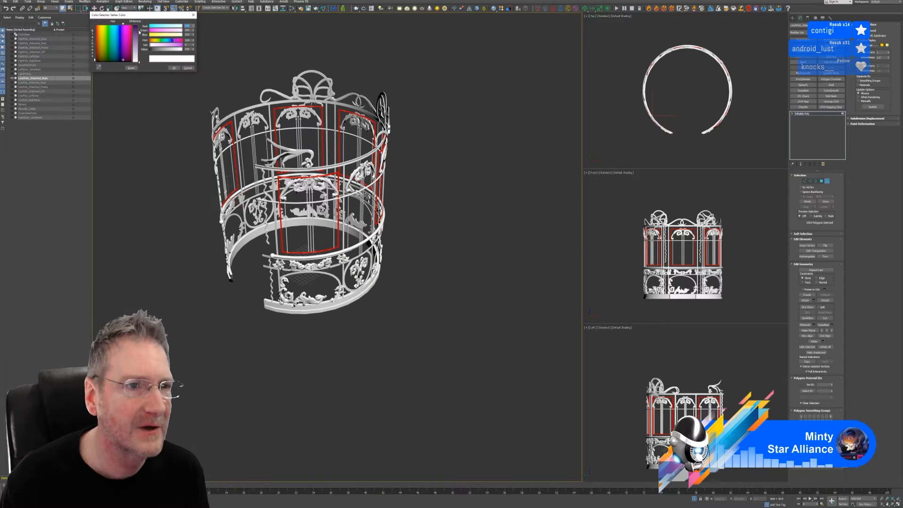
drag(139, 31, 139, 25)
click(173, 68)
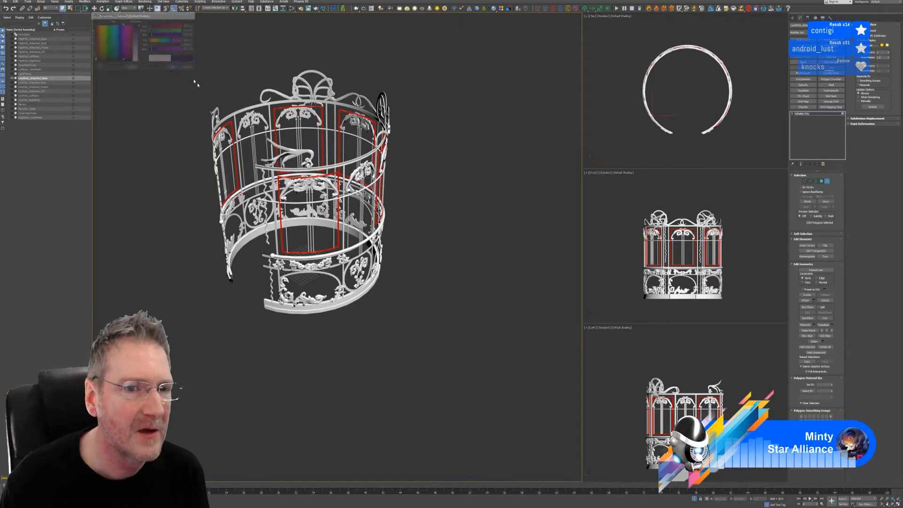
- Select the arched bar of the lower panel beside the opening, the adjoining ring and the arch past it
scroll(303, 133, up, 8)
scroll(242, 138, down, 6)
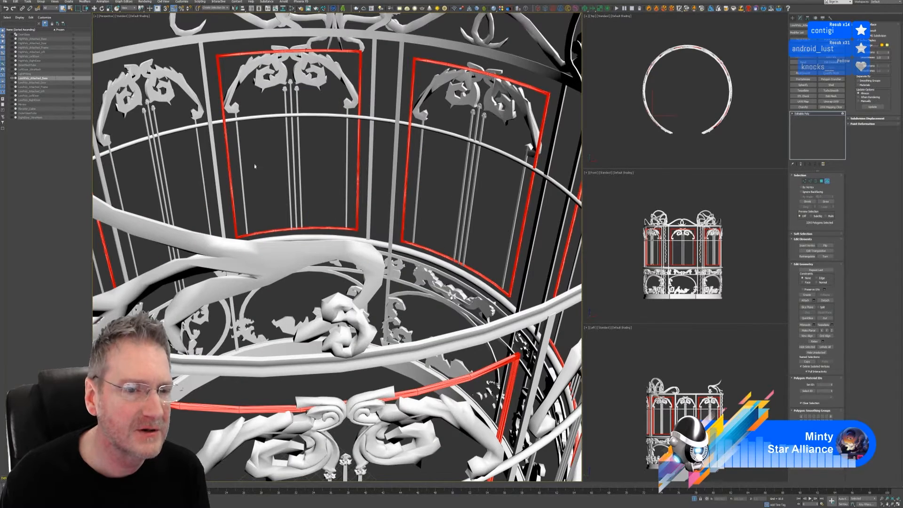
middle_drag(485, 292, 487, 222)
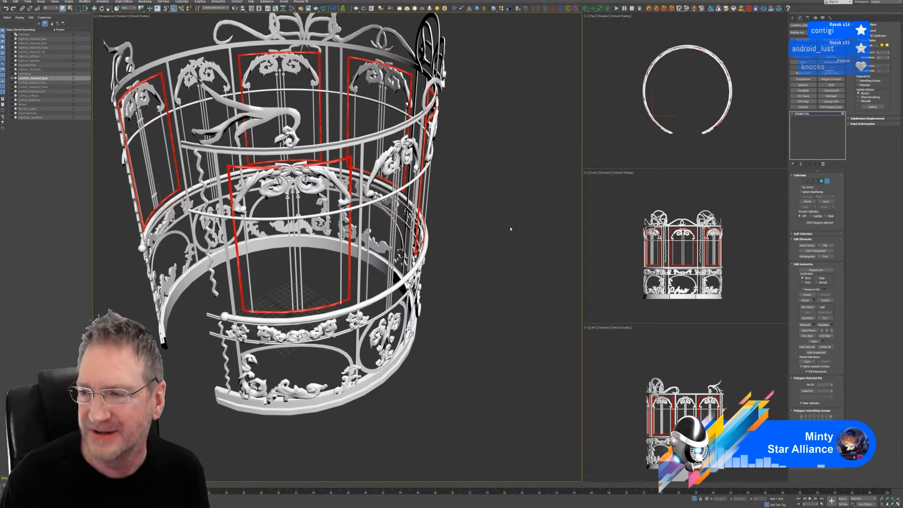
mouse_move(479, 288)
alt+middle_down()
mouse_move(462, 278)
mouse_move(473, 278)
mouse_move(473, 268)
mouse_move(478, 276)
alt+middle_up()
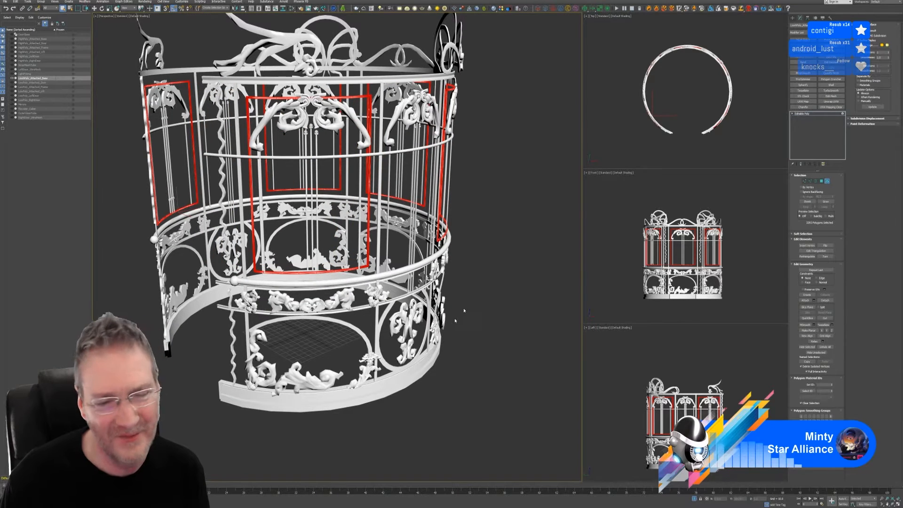
click(338, 325)
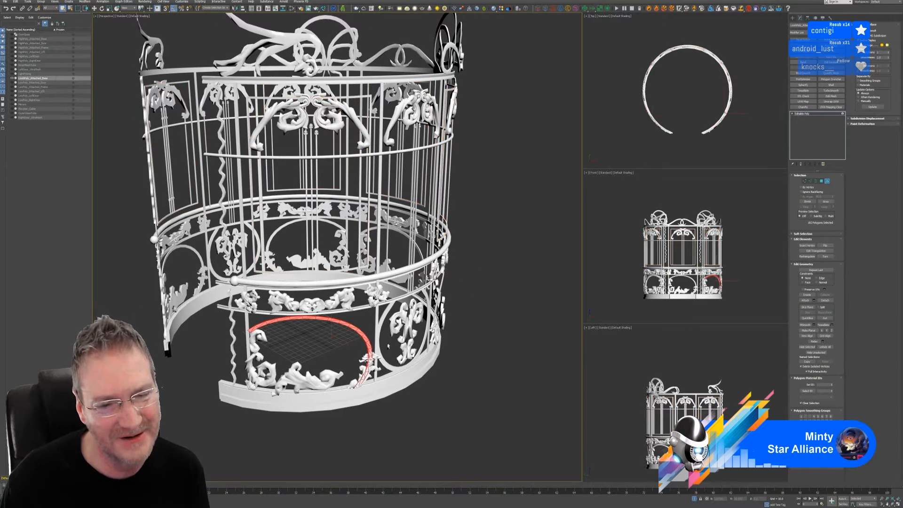
ctrl+click(379, 323)
alt+middle_drag(477, 342, 385, 319)
ctrl+click(364, 319)
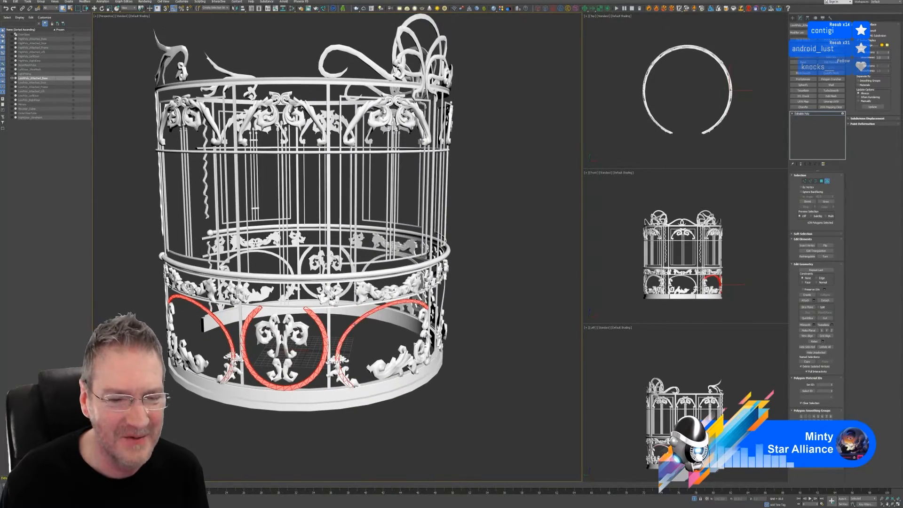
- Add the remaining arched bars and the other ring around the lower part of the cage to the selection
alt+middle_drag(487, 343, 295, 332)
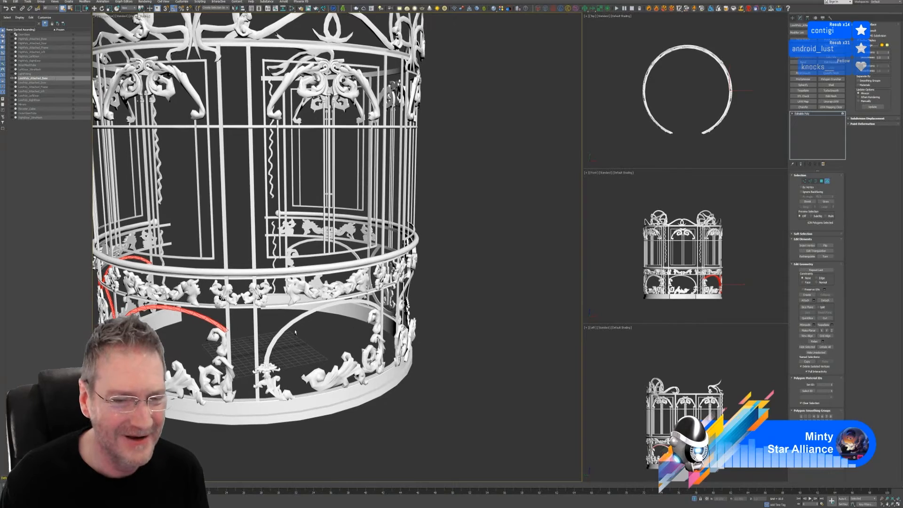
ctrl+click(288, 326)
alt+middle_drag(470, 339, 393, 355)
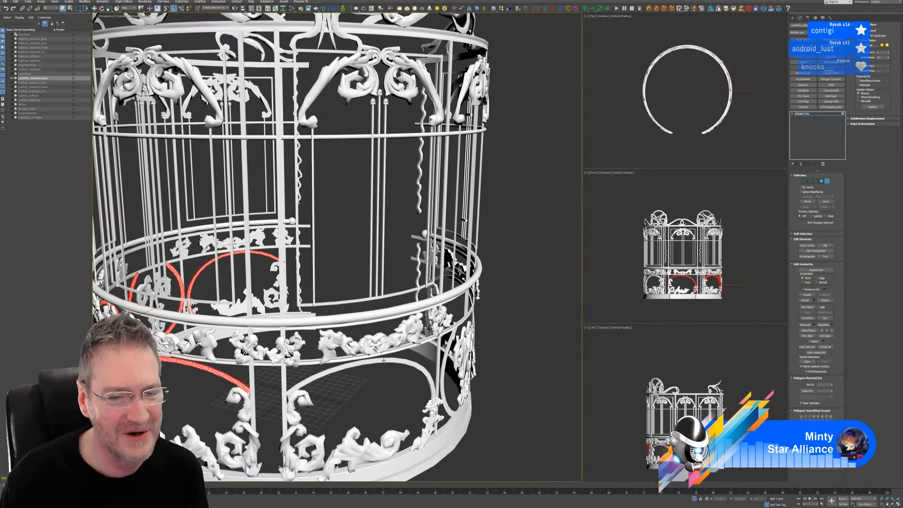
ctrl+click(389, 361)
scroll(389, 361, down, 4)
middle_drag(520, 395, 376, 317)
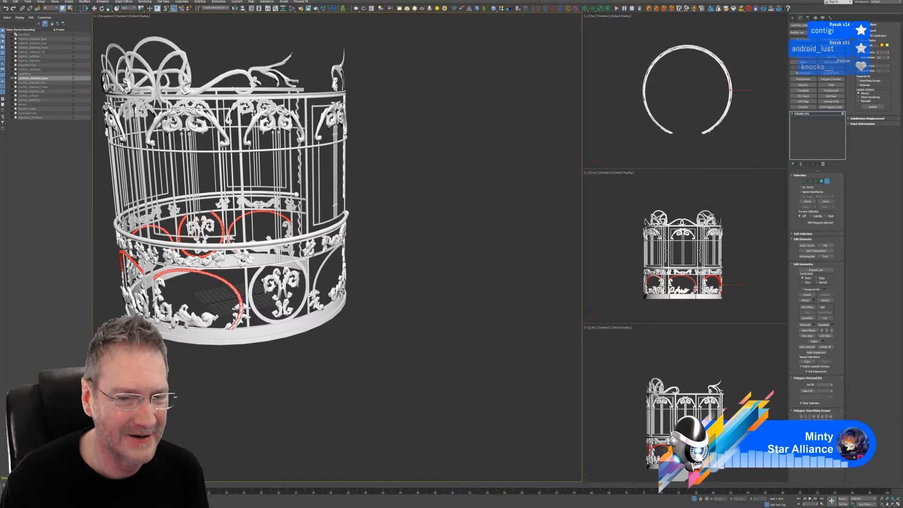
ctrl+click(285, 282)
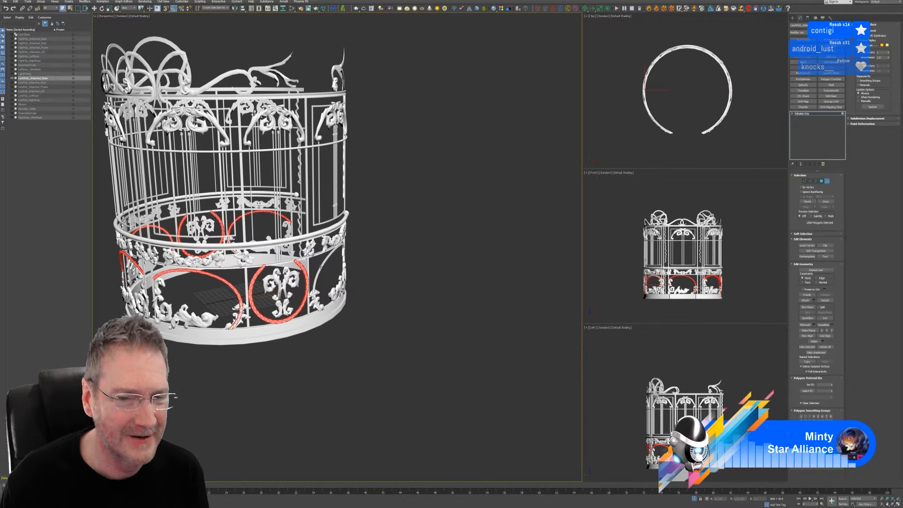
ctrl+click(322, 266)
alt+middle_drag(411, 298, 373, 294)
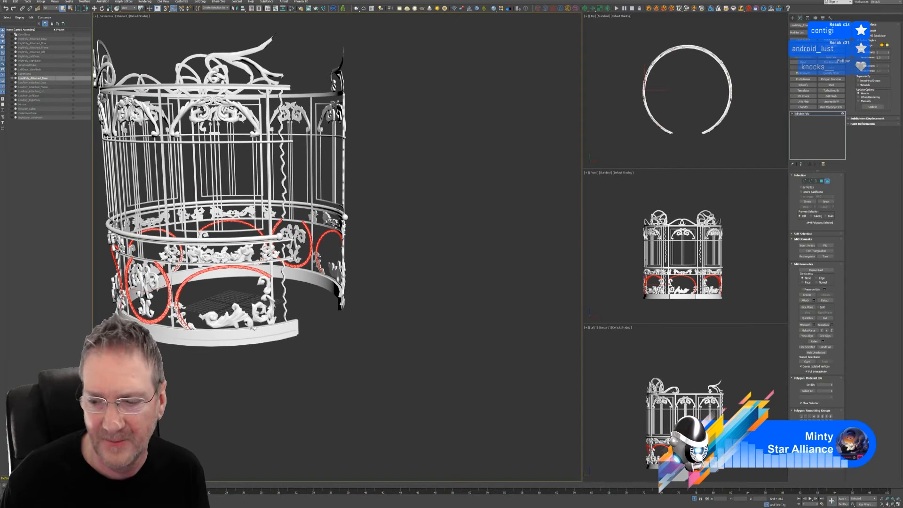
- Assign the selected lower arches and rings a dark green vertex colour
click(824, 455)
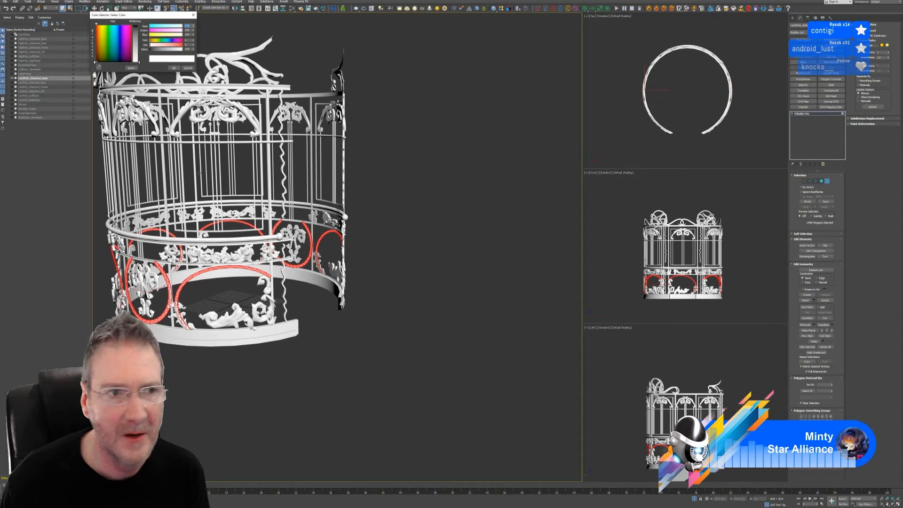
click(109, 58)
drag(136, 61, 135, 26)
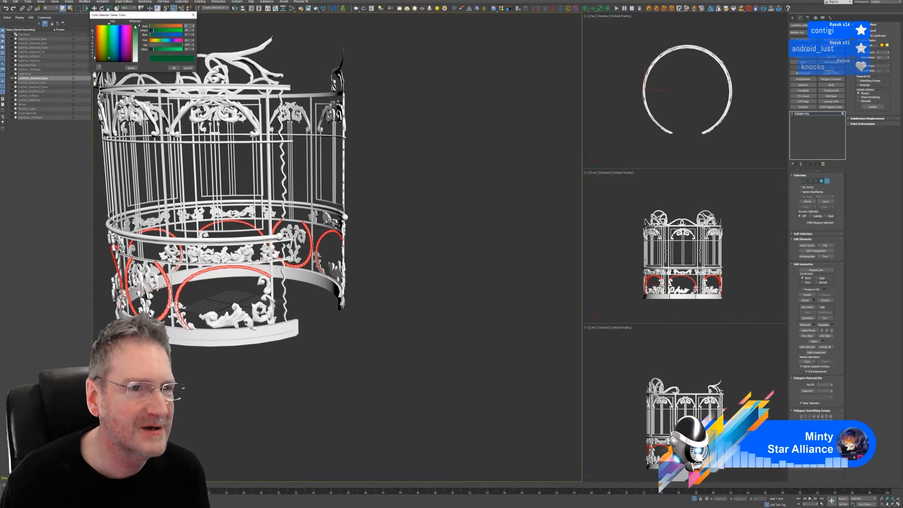
click(173, 69)
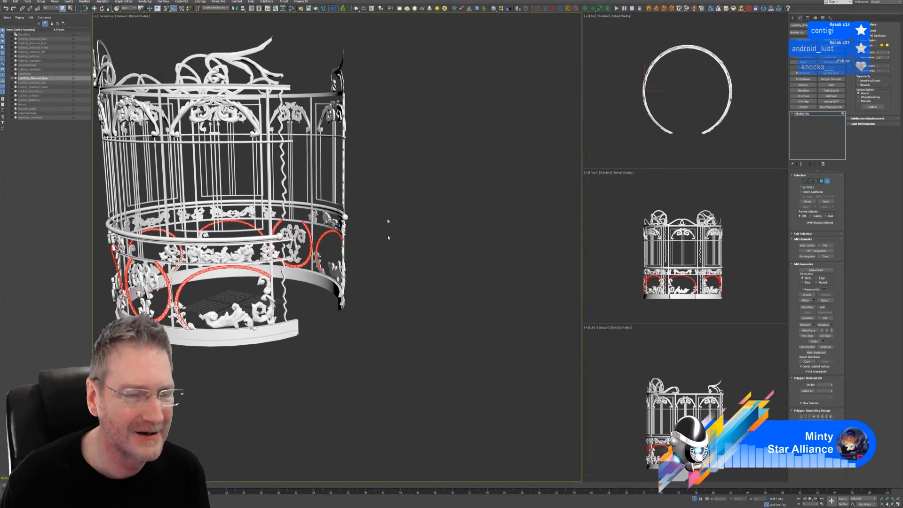
- Examine the cage from all sides, comparing the selected lower arches and rings with the remaining scrollwork
middle_drag(372, 259, 398, 254)
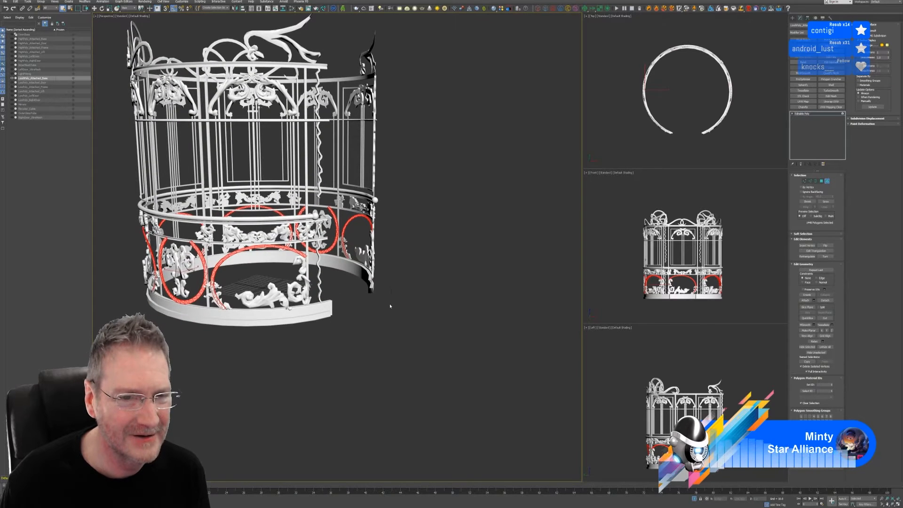
alt+middle_drag(390, 306, 344, 215)
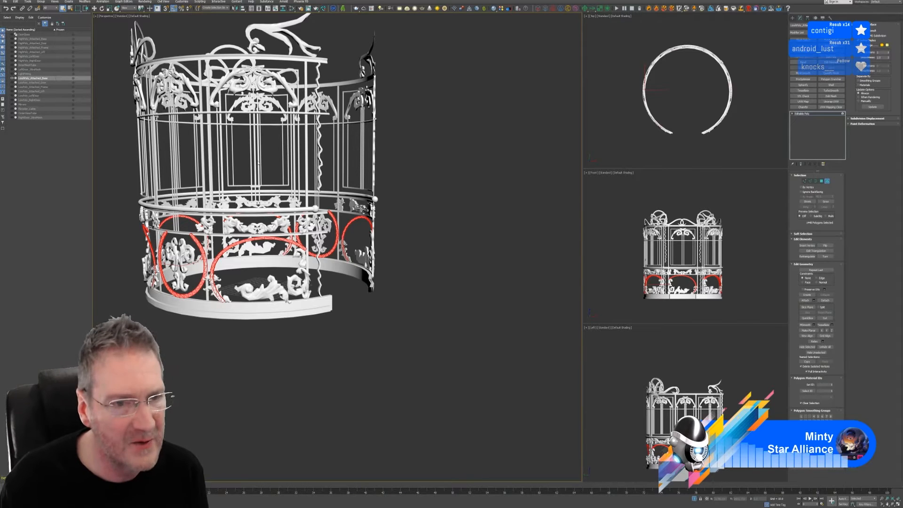
mouse_move(357, 314)
alt+middle_down()
mouse_move(362, 303)
mouse_move(355, 323)
alt+middle_up()
scroll(271, 240, up, 3)
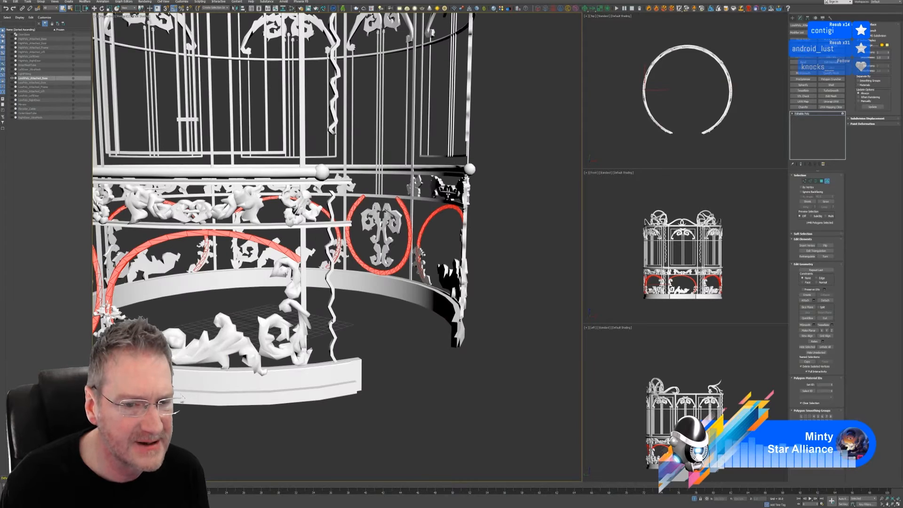
scroll(348, 367, down, 8)
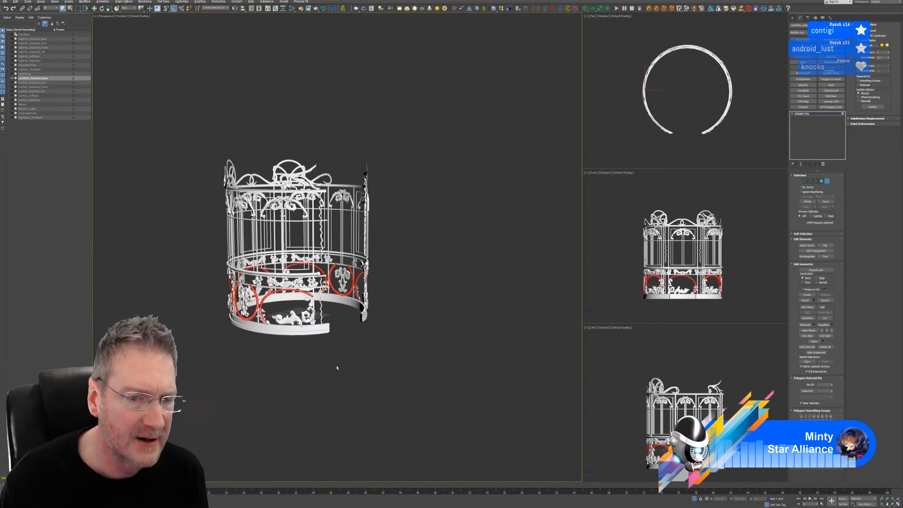
mouse_move(358, 365)
alt+middle_down()
mouse_move(343, 364)
mouse_move(372, 369)
mouse_move(358, 365)
alt+middle_up()
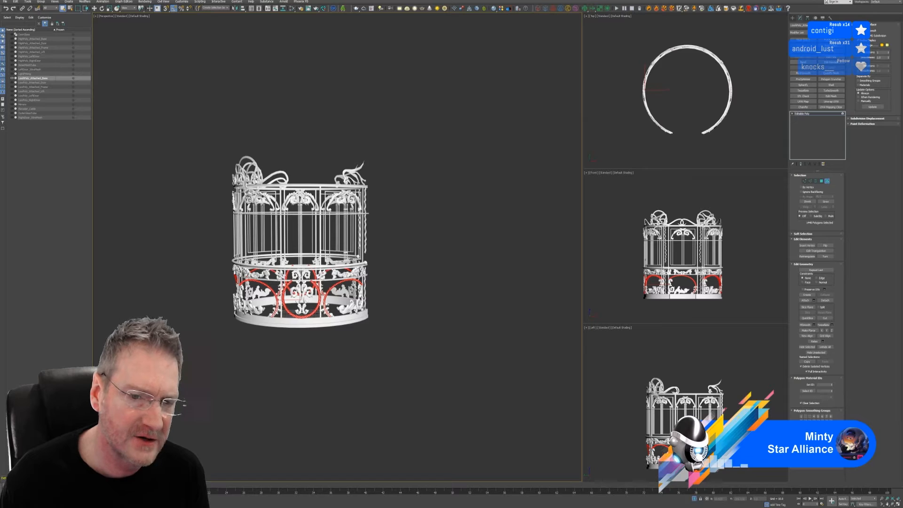
scroll(391, 329, up, 2)
alt+middle_drag(415, 297, 390, 305)
middle_drag(402, 228, 455, 240)
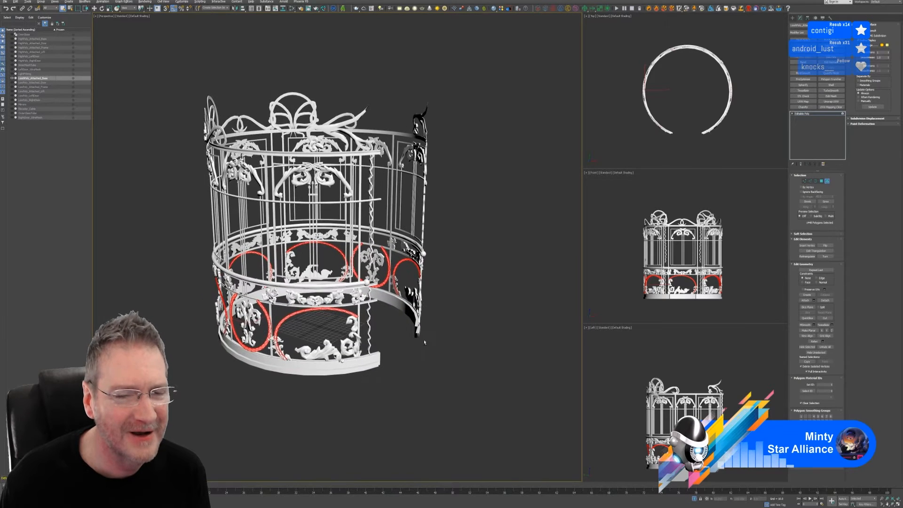
alt+middle_drag(423, 342, 416, 337)
scroll(334, 323, up, 3)
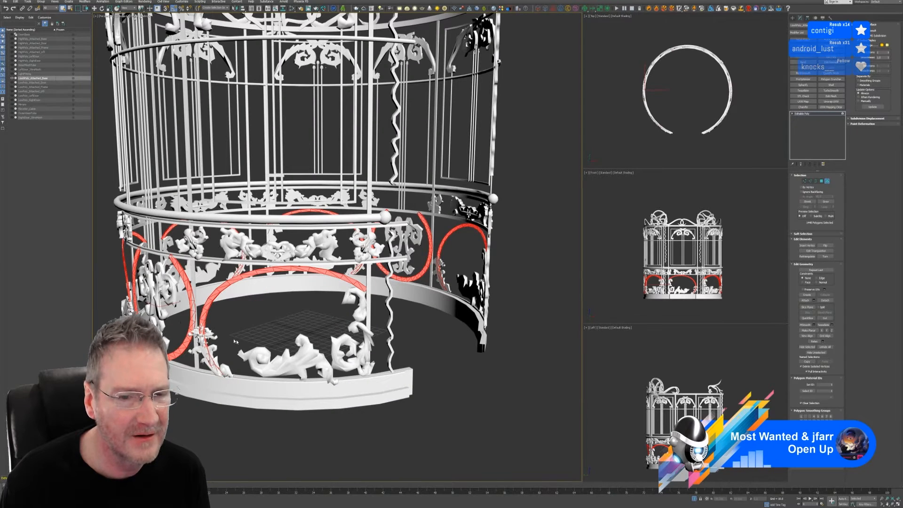
scroll(235, 341, down, 3)
alt+middle_drag(316, 423, 346, 413)
alt+middle_drag(403, 356, 415, 314)
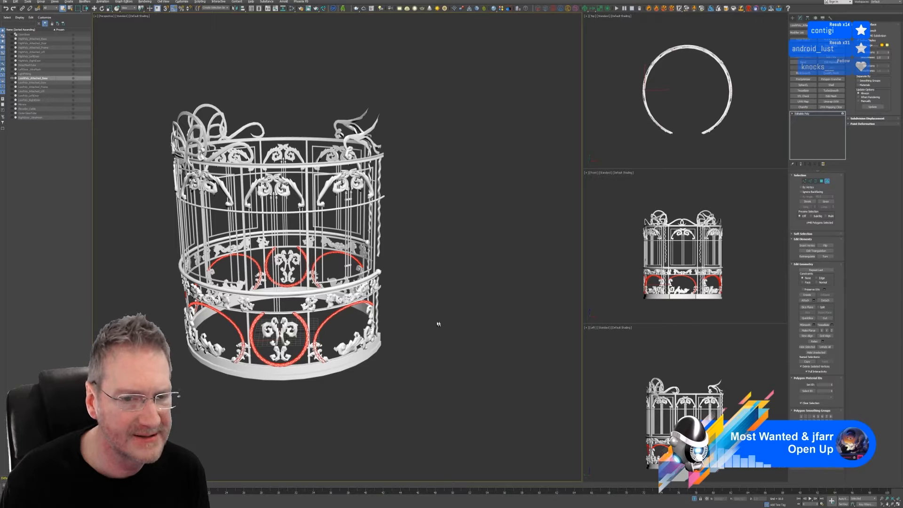
alt+middle_drag(437, 322, 392, 336)
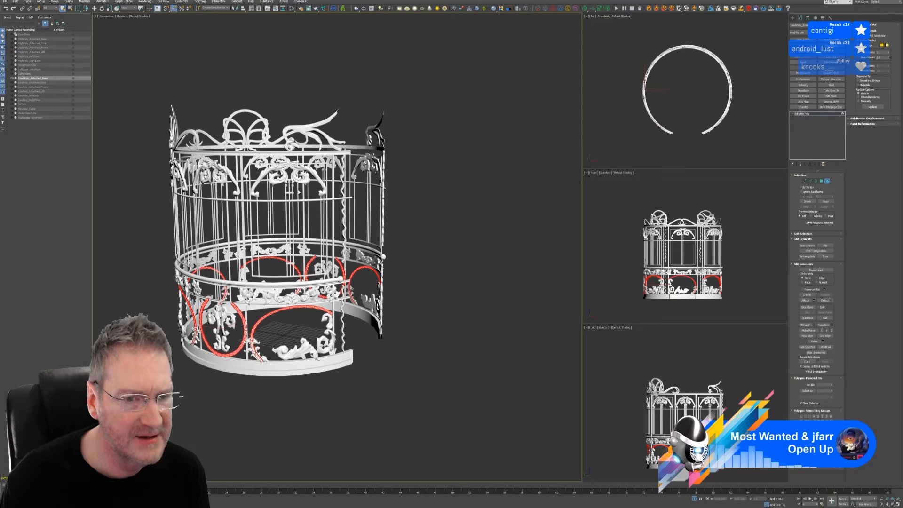
scroll(295, 189, up, 3)
scroll(316, 361, down, 4)
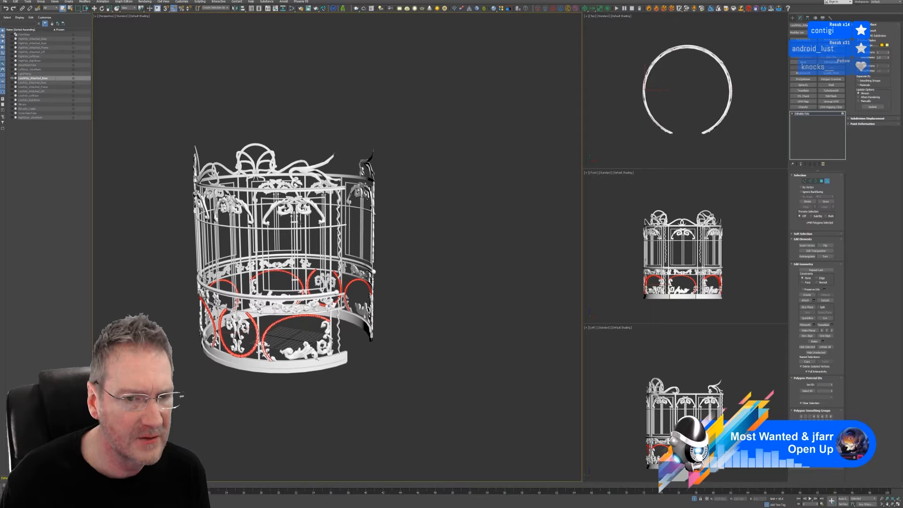
- Select both halves of the upper scrollwork in three neighbouring panels, starting with the panel beside the opening
click(303, 212)
ctrl+click(281, 210)
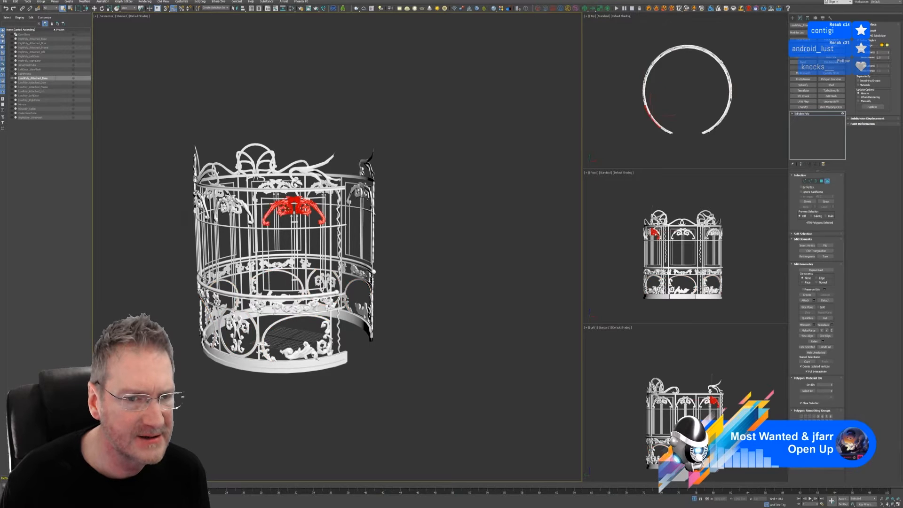
alt+middle_drag(263, 228, 283, 246)
ctrl+click(240, 213)
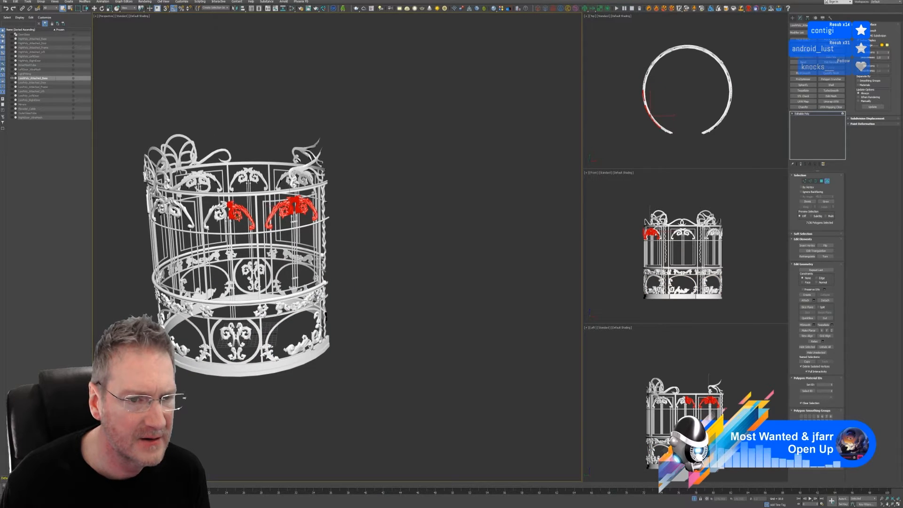
ctrl+click(220, 215)
alt+middle_drag(221, 214, 254, 216)
middle_drag(226, 216, 363, 215)
ctrl+click(362, 212)
ctrl+click(342, 212)
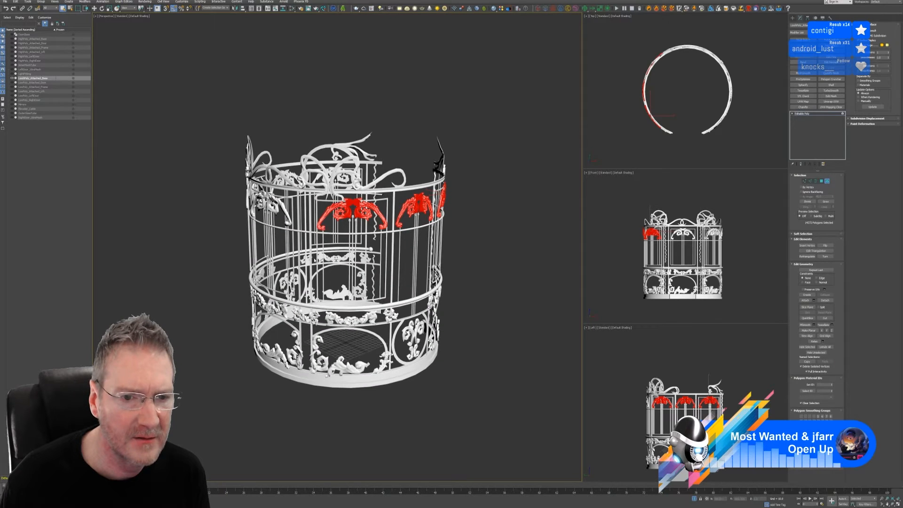
- Add both halves of the upper scrollwork in the next two panels around the rear of the cage to the selection
alt+middle_drag(278, 227, 258, 307)
ctrl+click(303, 231)
ctrl+click(268, 231)
ctrl+click(270, 251)
ctrl+click(231, 250)
- Add one half of the next panel's upper scrollwork and both halves in the last panel beside the opening to the selection
scroll(244, 270, down, 4)
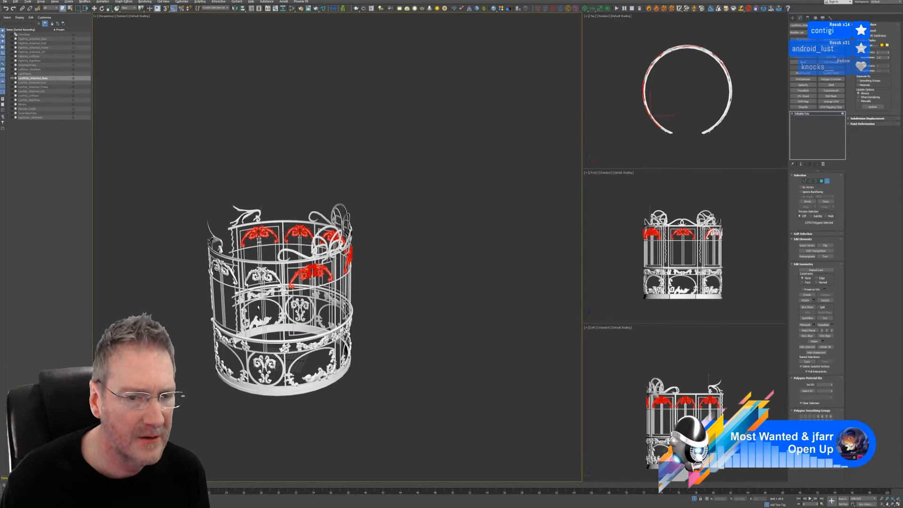
scroll(257, 308, up, 4)
ctrl+click(246, 271)
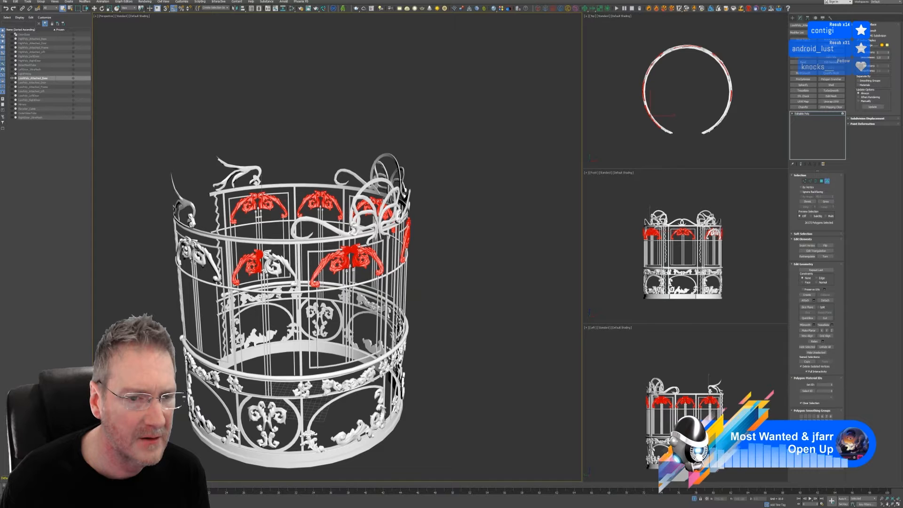
ctrl+click(209, 263)
ctrl+click(184, 249)
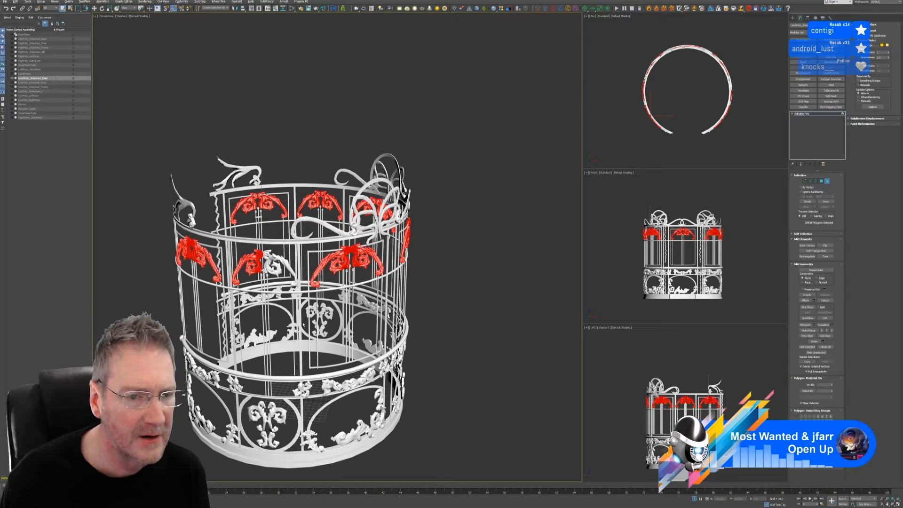
- Add the leaf scrollwork pieces inside the lower arched panel beside the opening to the selection
alt+middle_drag(286, 329, 355, 292)
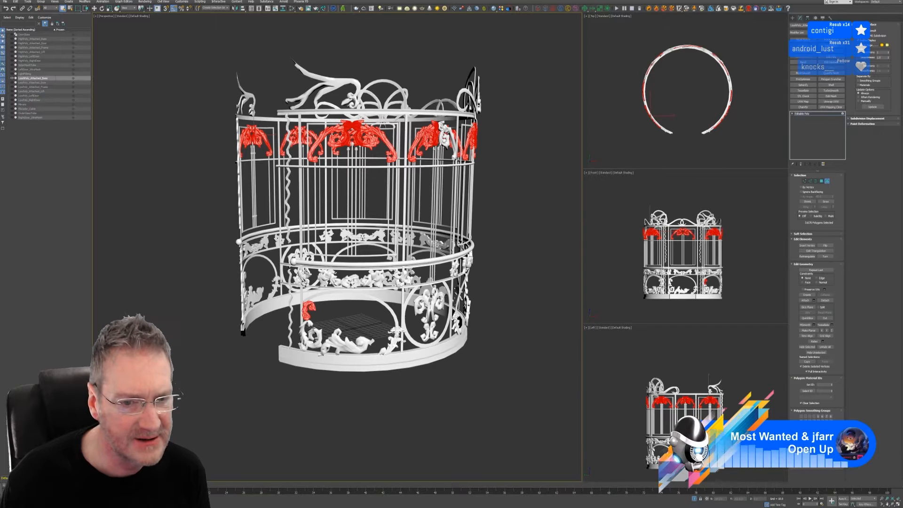
ctrl+click(314, 331)
ctrl+click(337, 338)
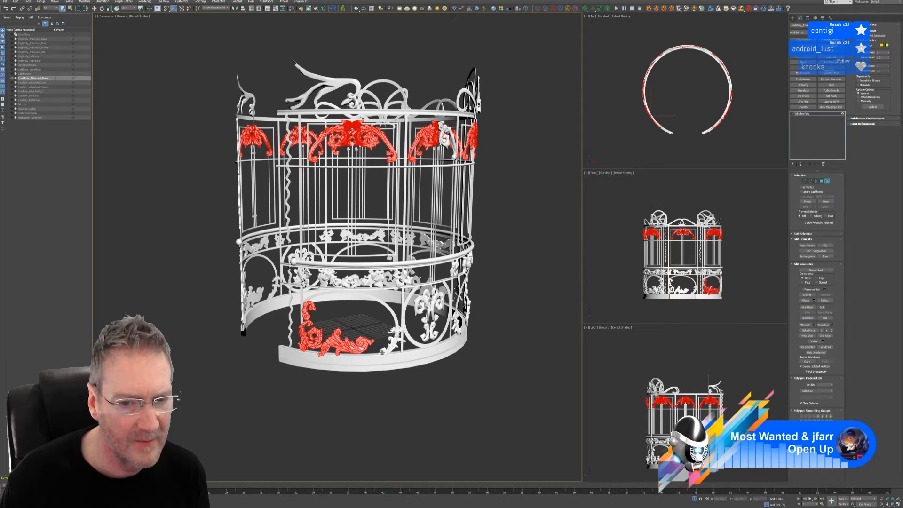
ctrl+click(384, 356)
- Add all the leaf scrollwork pieces inside the second lower arched panel to the selection
alt+middle_drag(386, 358, 382, 366)
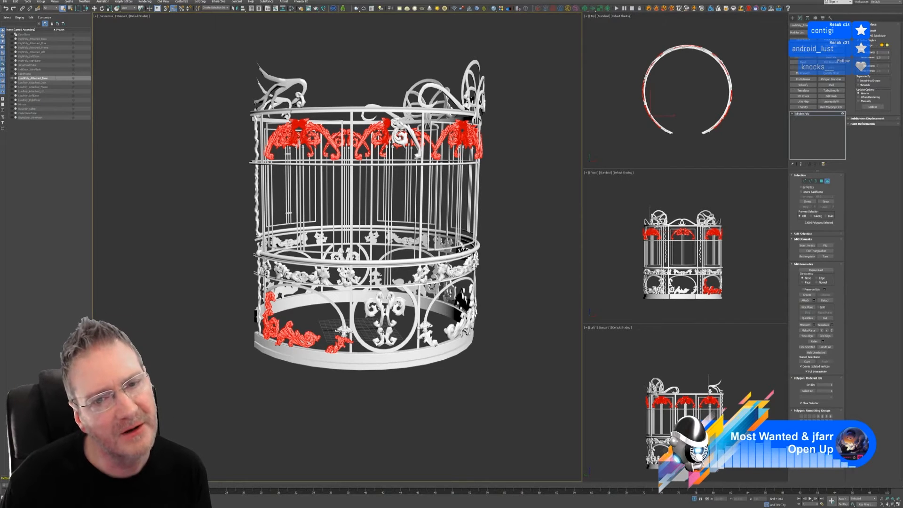
alt+middle_drag(430, 187, 450, 206)
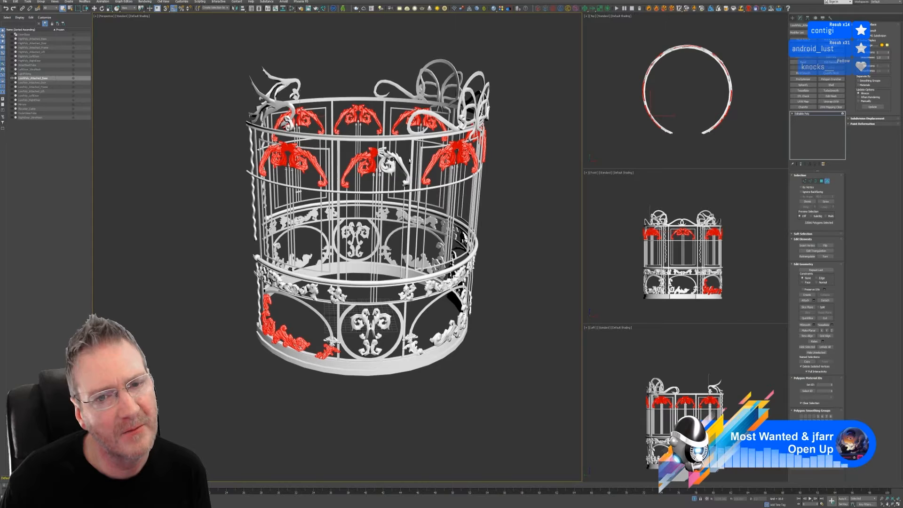
alt+middle_drag(439, 317, 356, 91)
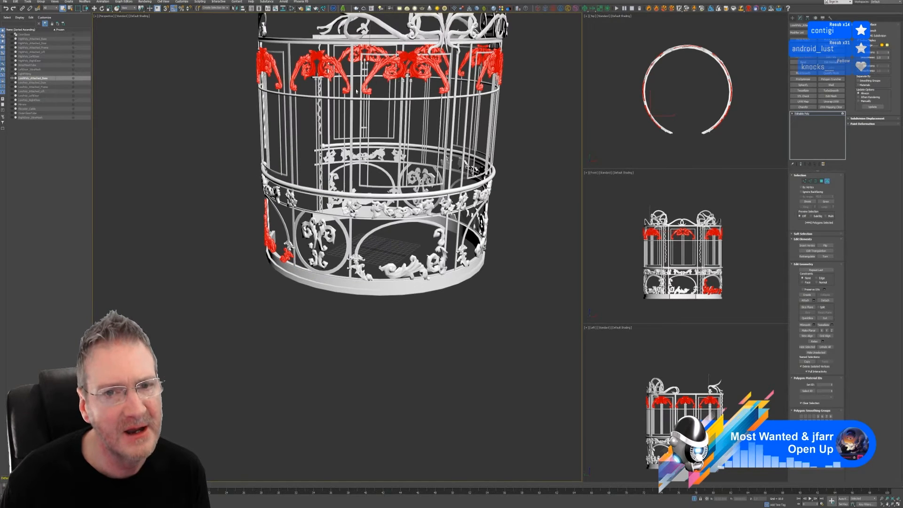
ctrl+click(361, 273)
ctrl+click(400, 271)
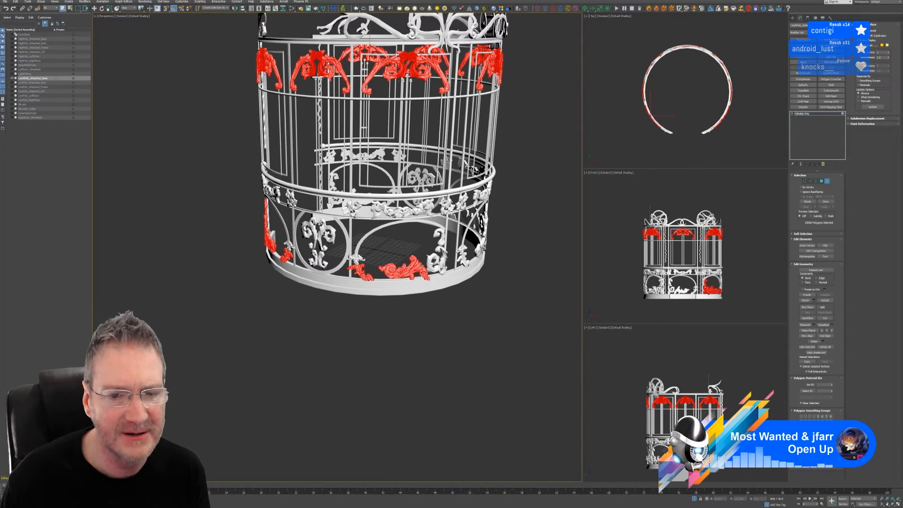
ctrl+click(429, 263)
ctrl+click(440, 242)
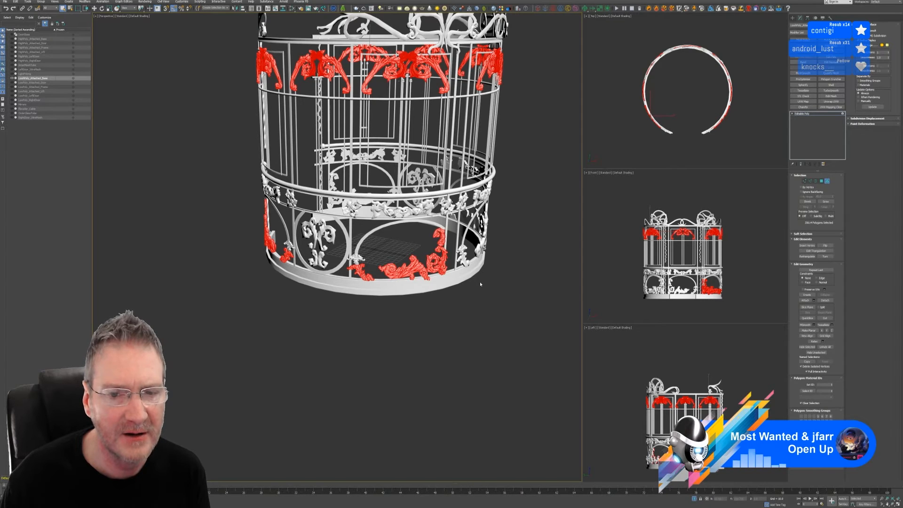
- Add all the leaf scrollwork pieces inside the third lower arched panel around the cage to the selection
alt+middle_drag(478, 283, 412, 274)
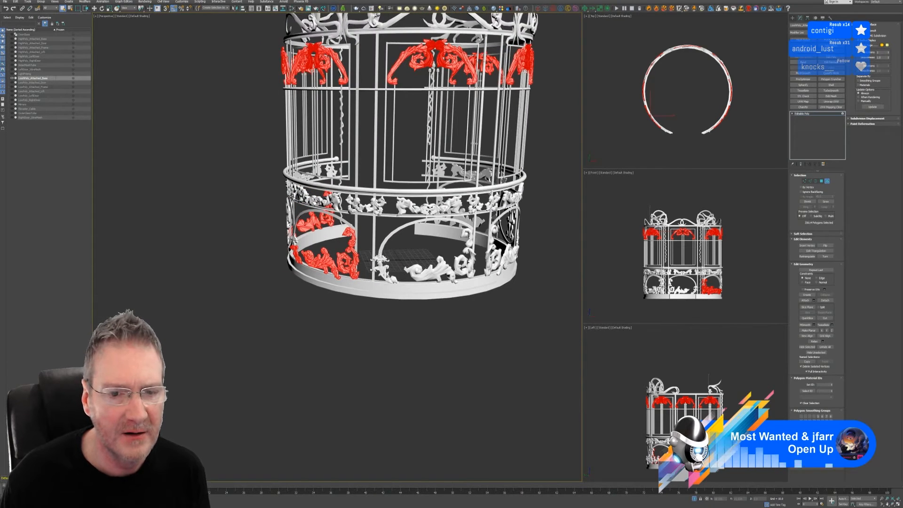
ctrl+click(418, 274)
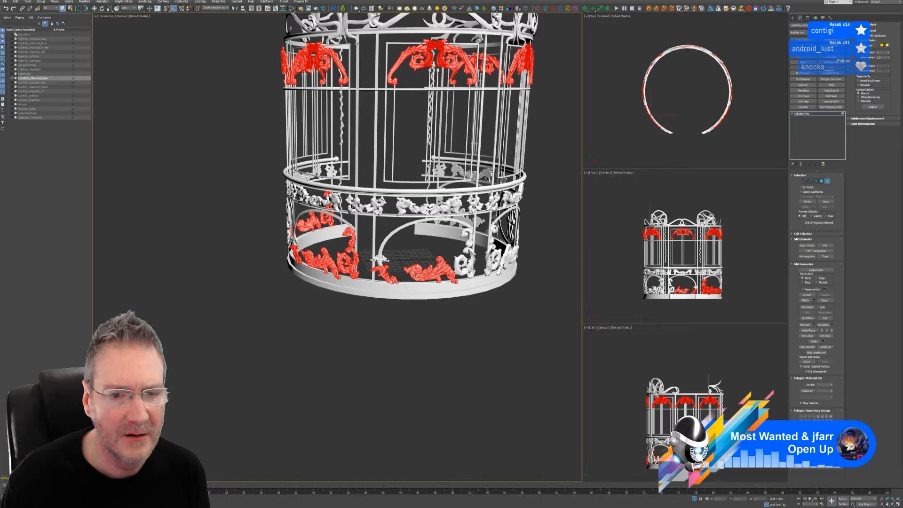
ctrl+click(378, 260)
ctrl+click(464, 261)
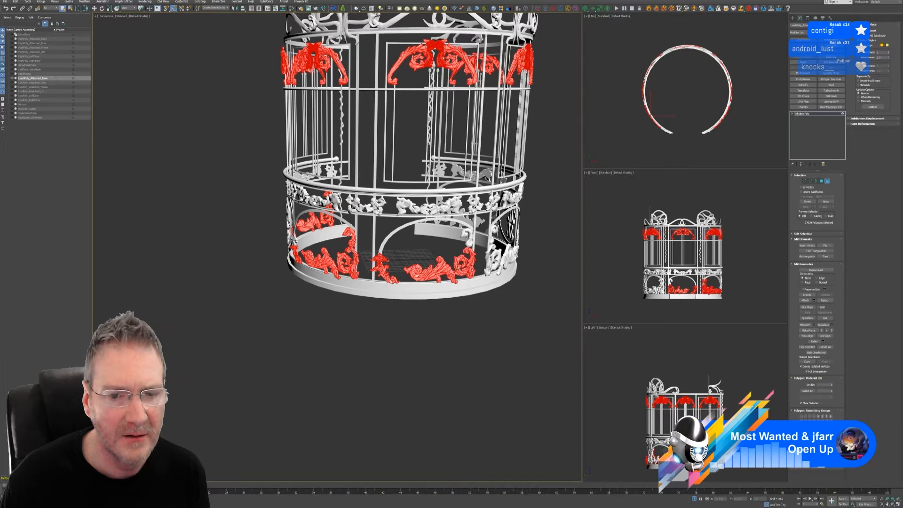
ctrl+click(469, 242)
- Add the leaf scrollwork pieces inside the fourth lower arched panel around the cage to the selection
alt+middle_drag(502, 306, 484, 305)
ctrl+click(432, 277)
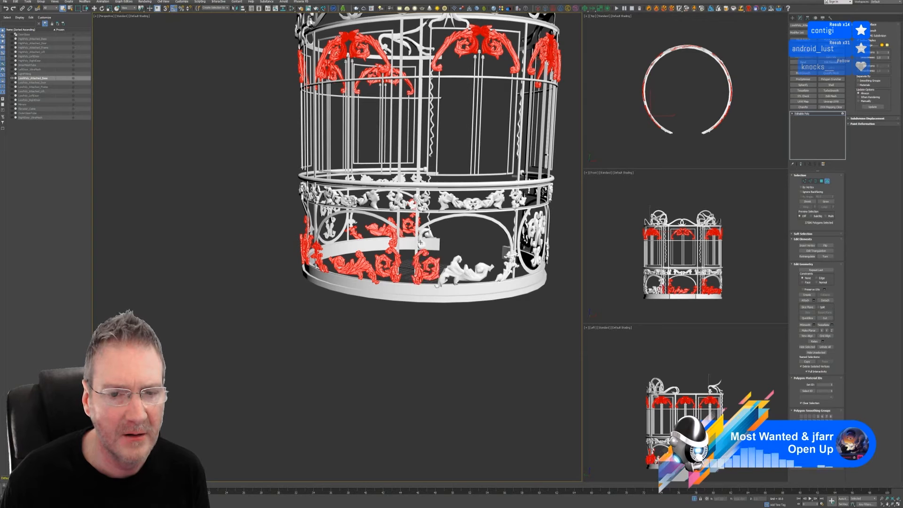
ctrl+click(421, 243)
ctrl+click(463, 274)
ctrl+click(504, 272)
- Add the leaf scrollwork in the last lower arched panel, at the other side of the opening, to the selection
alt+middle_drag(508, 307, 475, 312)
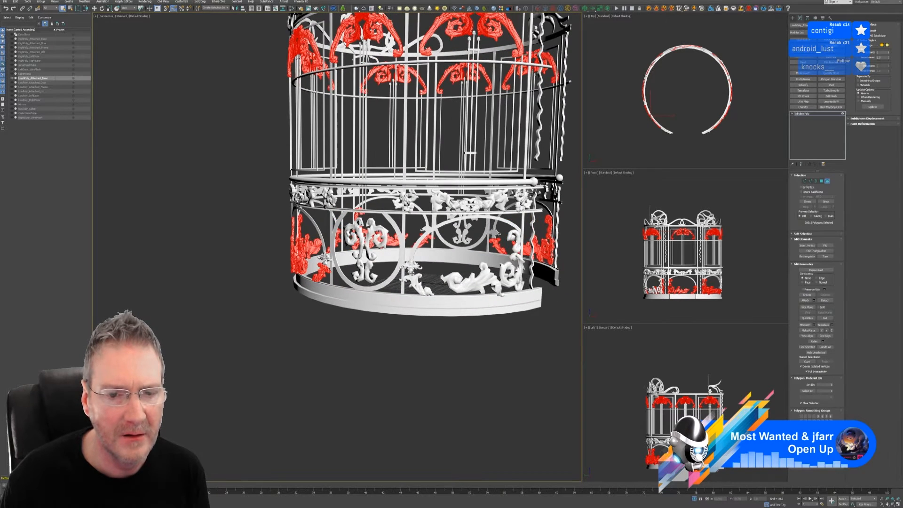
ctrl+click(416, 277)
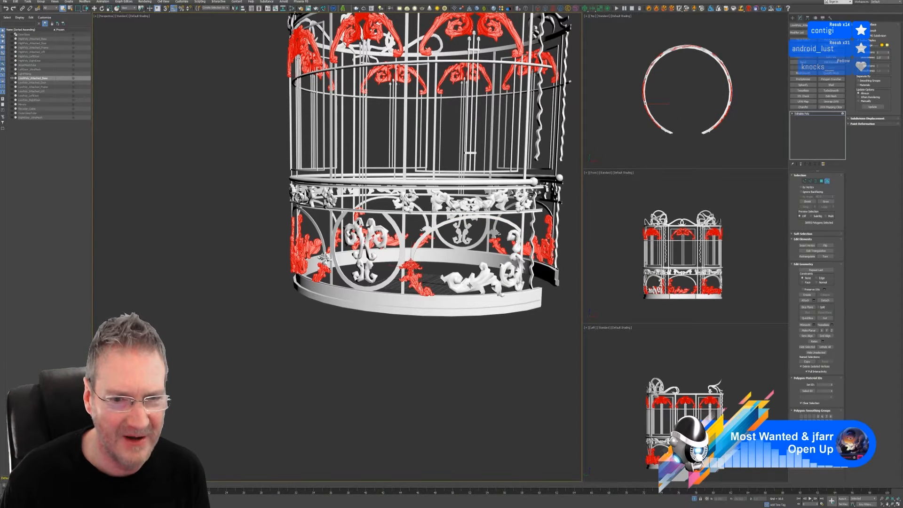
ctrl+click(469, 286)
ctrl+click(511, 272)
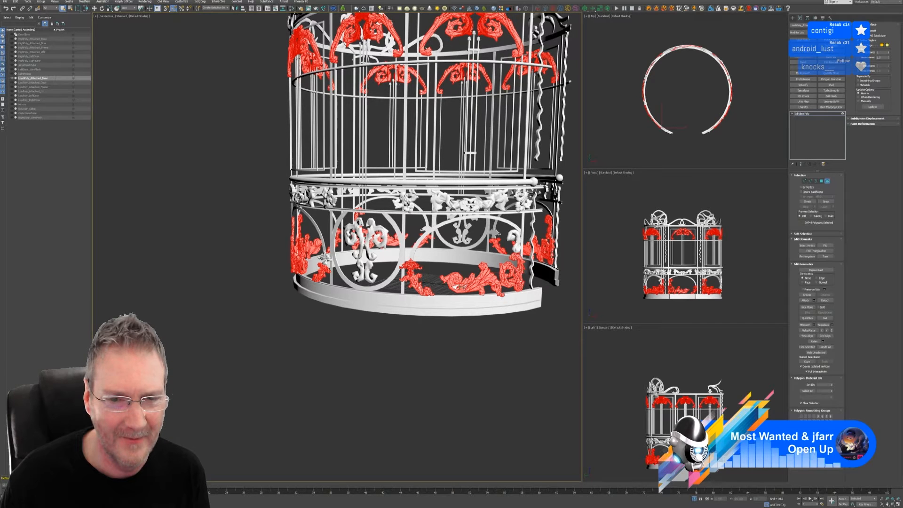
- Examine the upper scrollwork and lower arched panels all around the cage for leaf pieces missing from the selection
scroll(456, 286, up, 2)
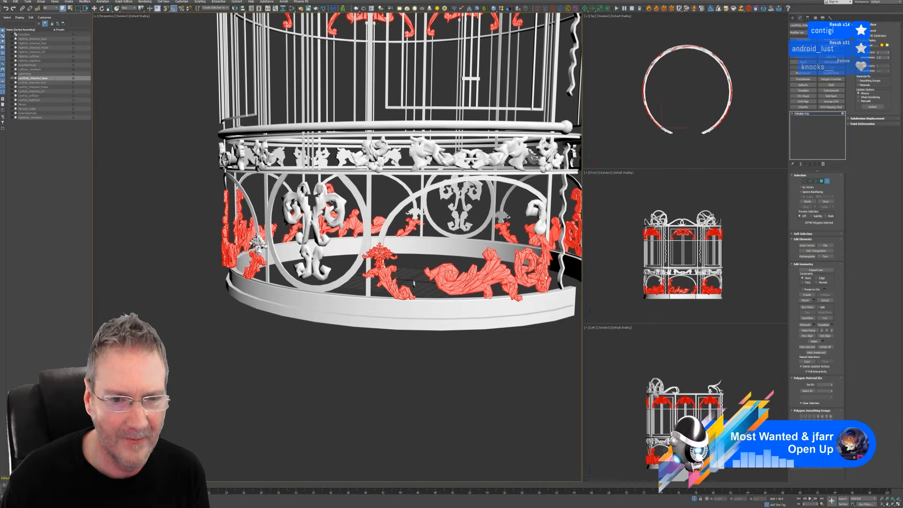
alt+middle_drag(521, 304, 359, 306)
scroll(445, 312, down, 5)
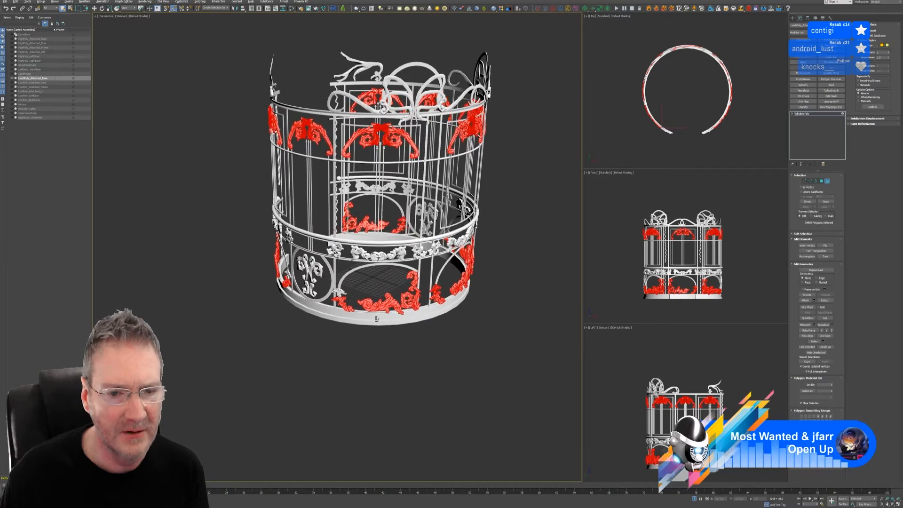
scroll(349, 300, up, 3)
scroll(329, 285, down, 3)
alt+middle_drag(426, 332, 415, 354)
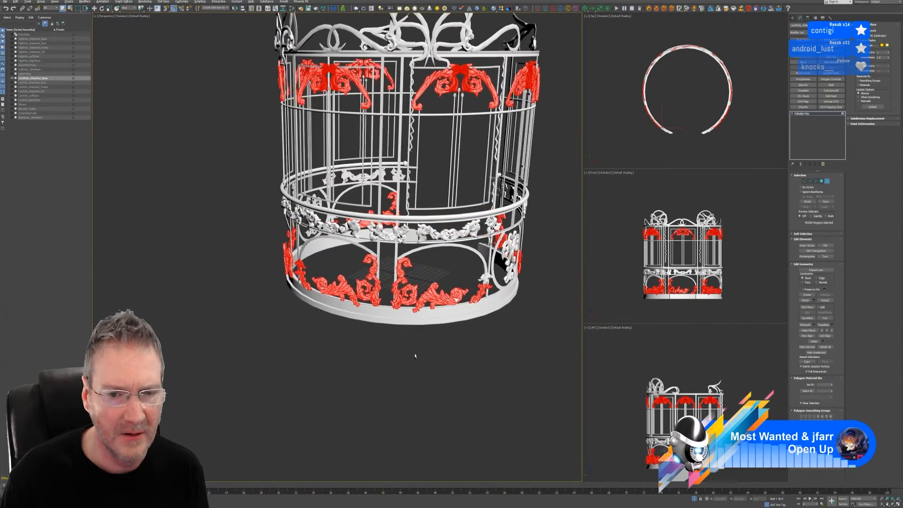
scroll(413, 358, up, 4)
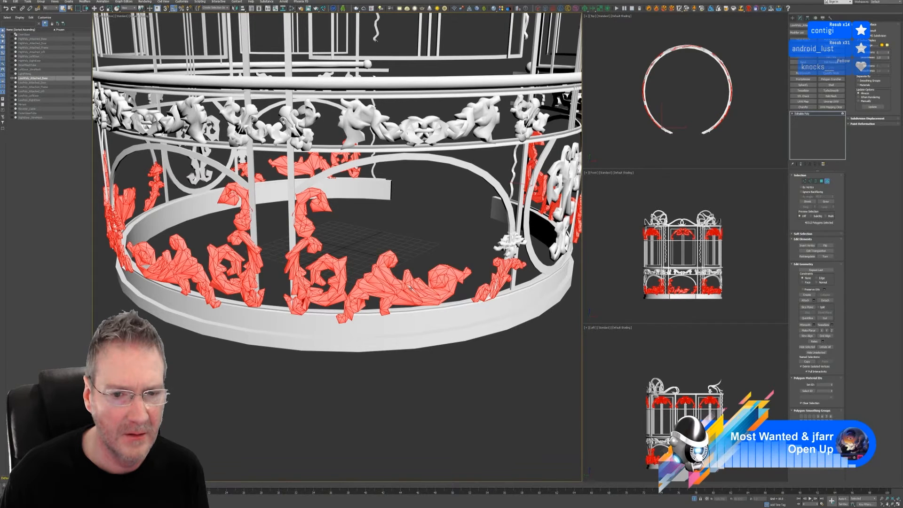
scroll(424, 326, down, 5)
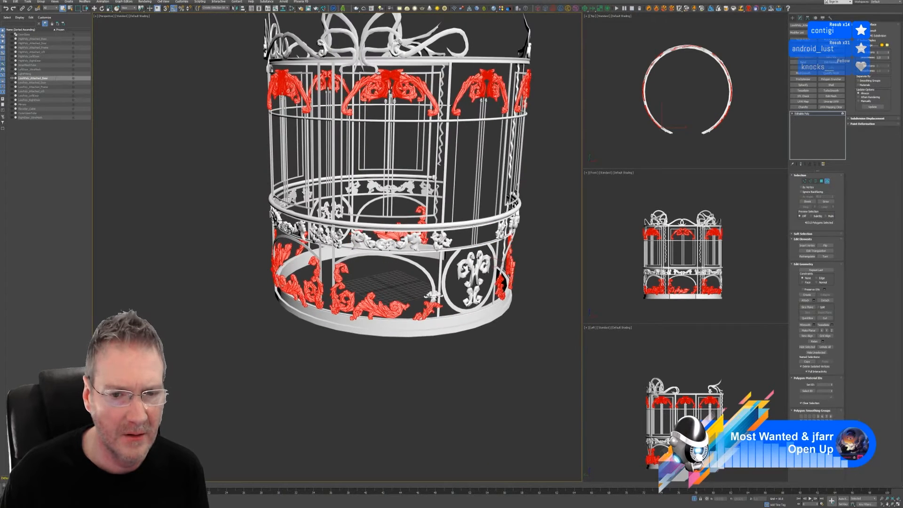
alt+middle_drag(469, 332, 455, 338)
scroll(454, 338, up, 3)
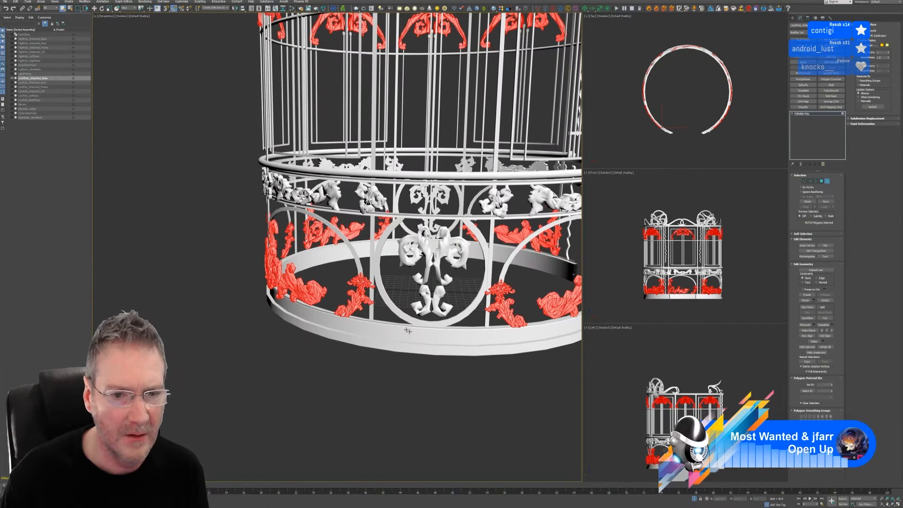
scroll(461, 367, down, 5)
alt+middle_drag(496, 369, 576, 371)
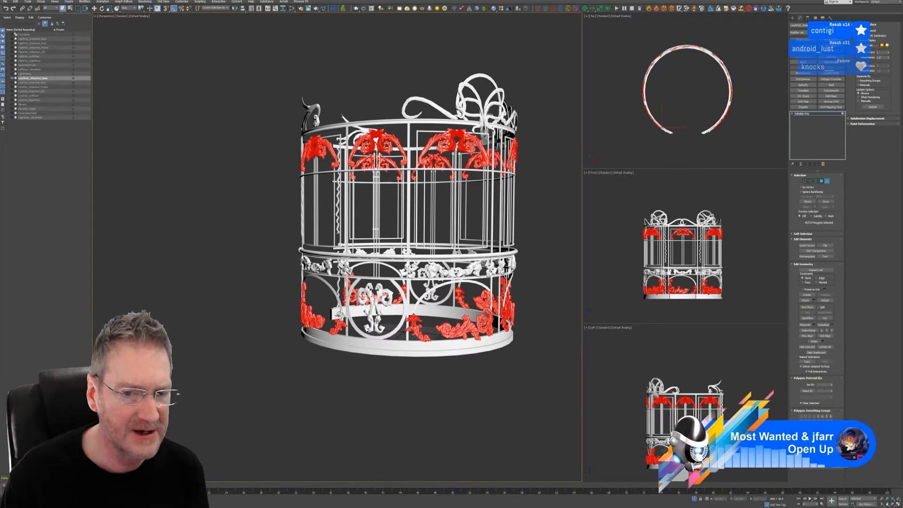
alt+middle_drag(481, 345, 400, 346)
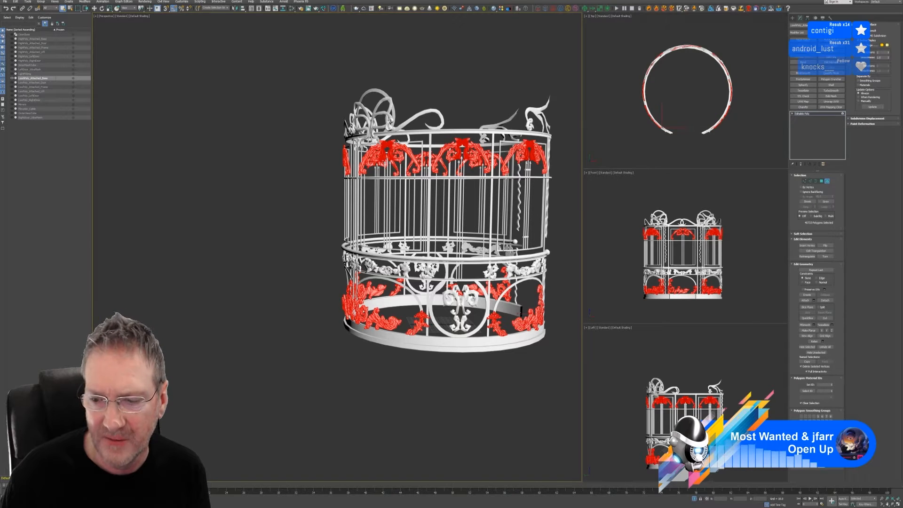
- Assign a magenta vertex colour to the selected upper scrollwork and lower leaf scrollwork
click(825, 454)
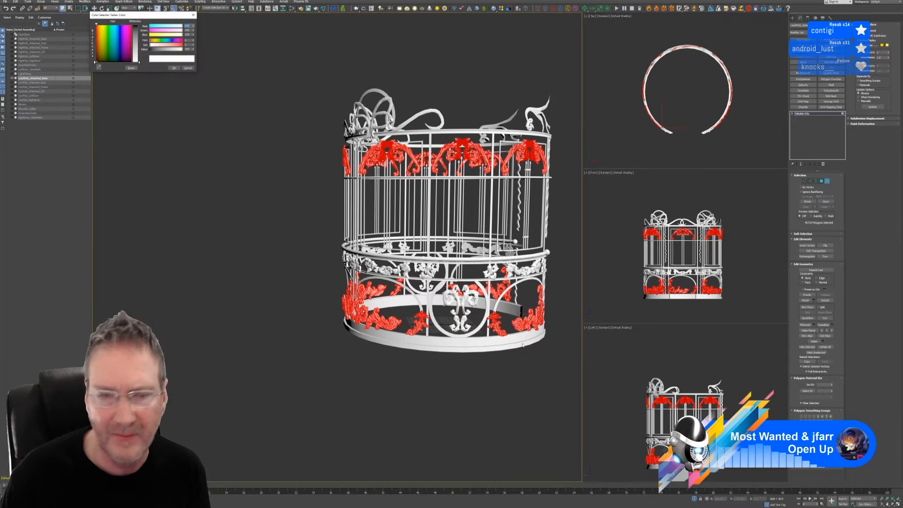
click(128, 60)
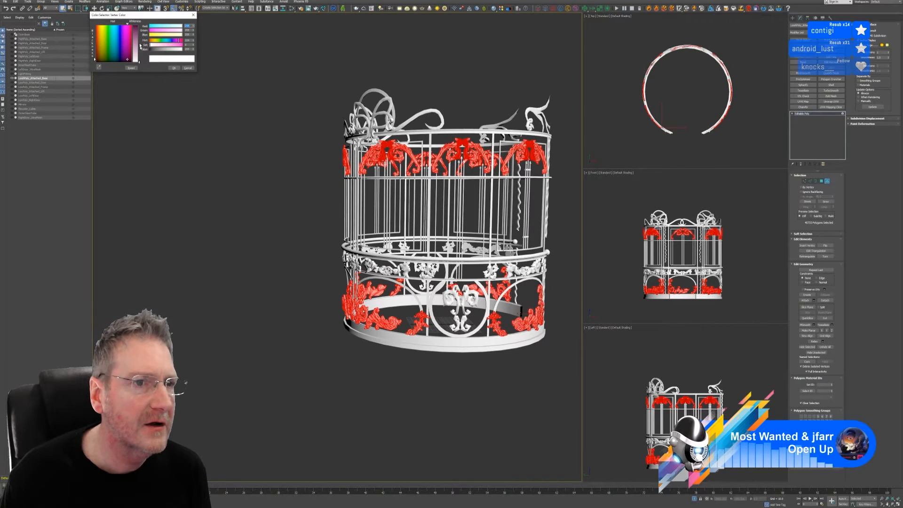
click(173, 68)
- Select the complete scroll ornament inside one of the lower circular frames, including its two bottom leaves and both upper halves
alt+middle_drag(428, 355, 408, 352)
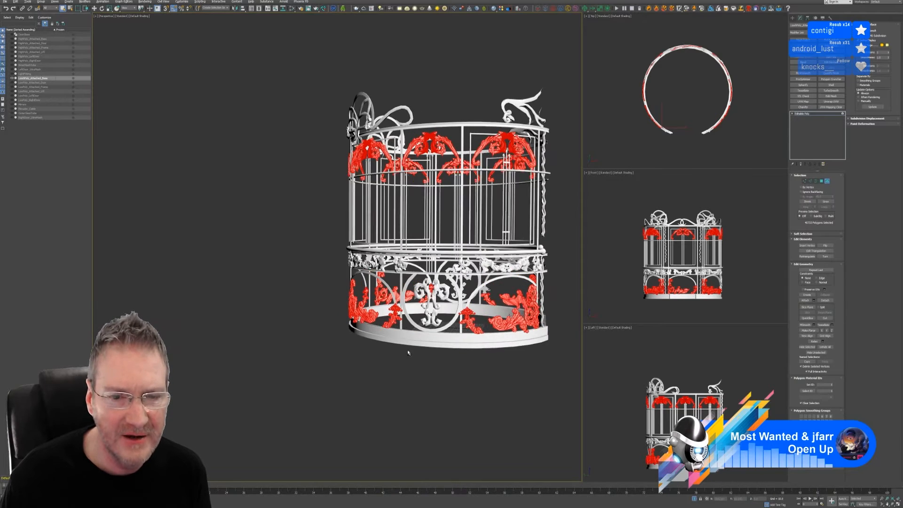
scroll(411, 305, up, 4)
click(427, 318)
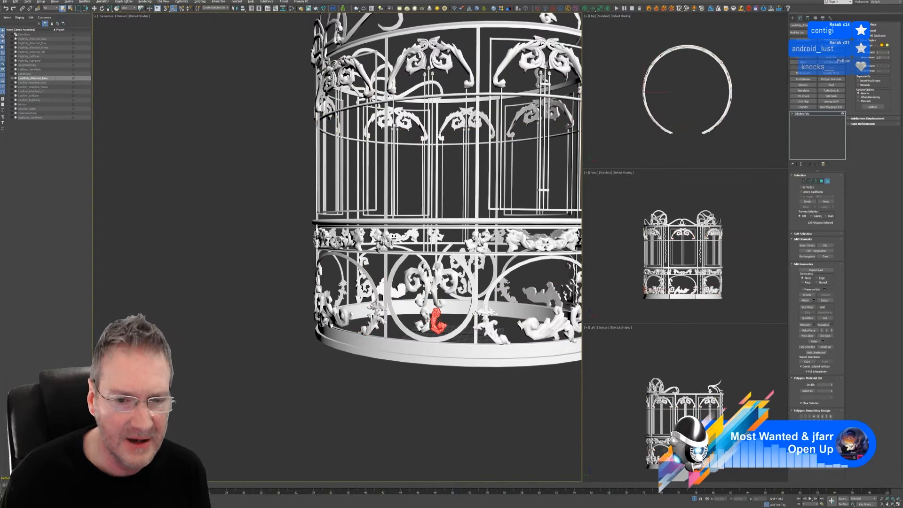
ctrl+click(426, 291)
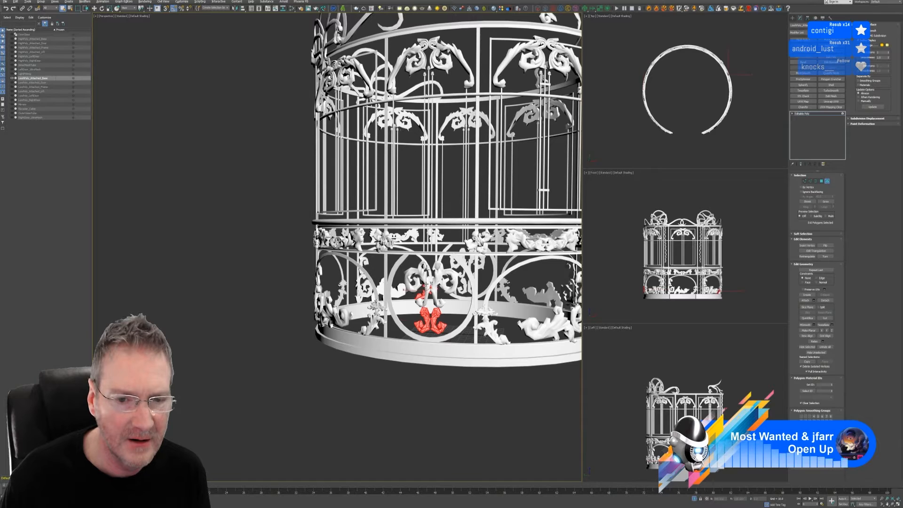
key(ctrl+z)
scroll(422, 307, up, 3)
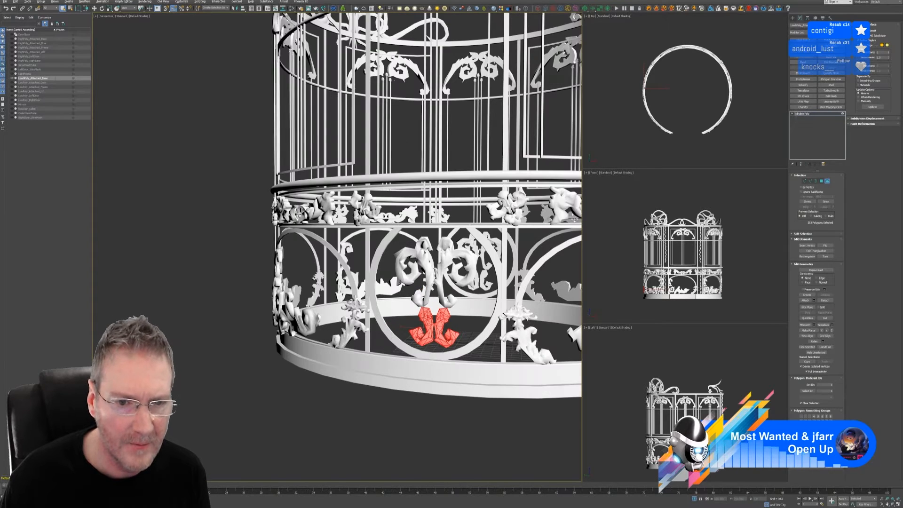
ctrl+click(407, 278)
ctrl+click(459, 278)
scroll(453, 313, down, 5)
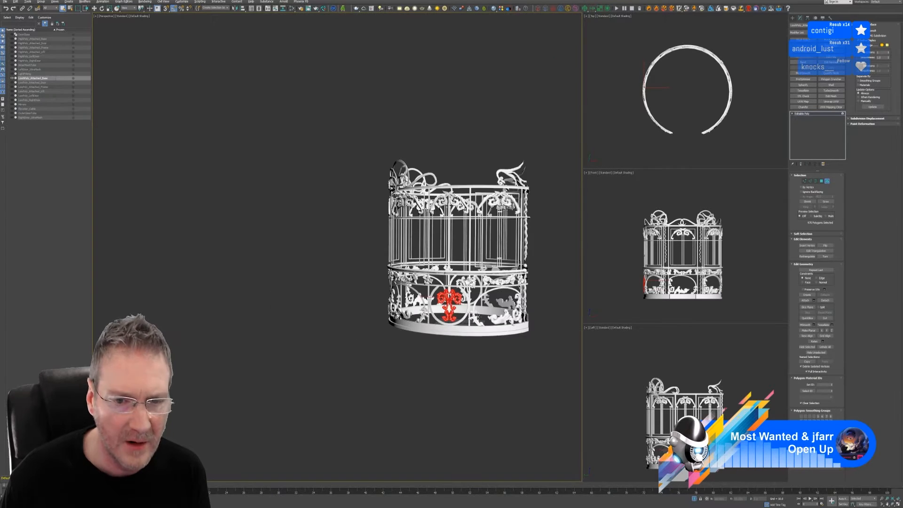
- Add the complete scroll ornament inside the opposite lower circular frame to the selection, leaving the base ring out
alt+middle_drag(453, 312, 364, 310)
middle_drag(555, 313, 487, 305)
scroll(486, 305, up, 3)
ctrl+click(429, 314)
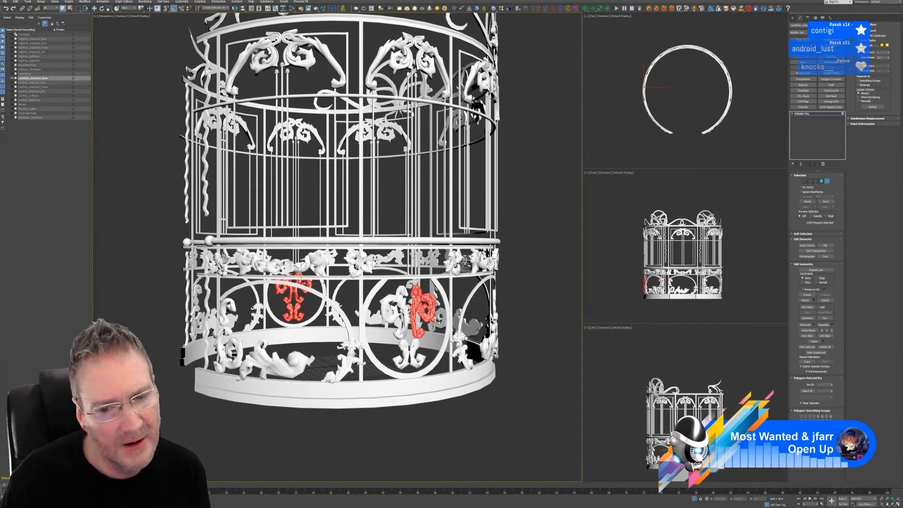
ctrl+click(405, 314)
ctrl+click(408, 356)
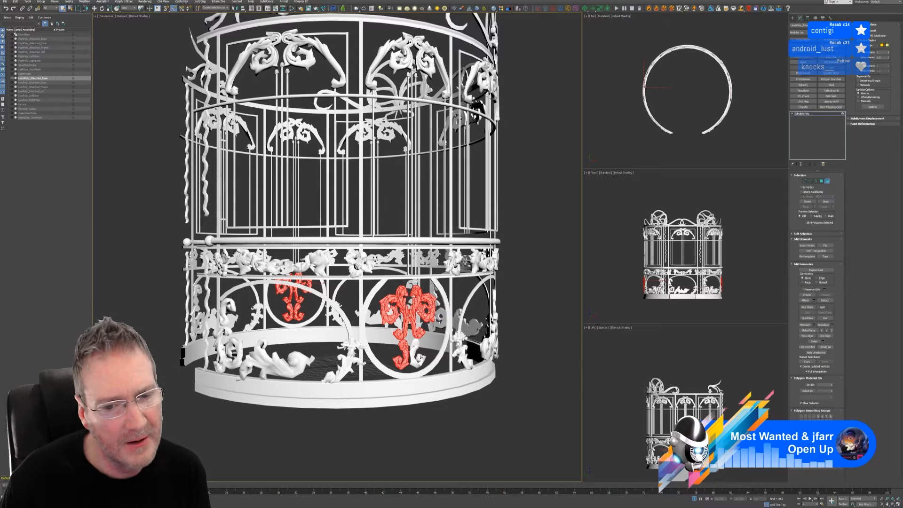
ctrl+click(416, 353)
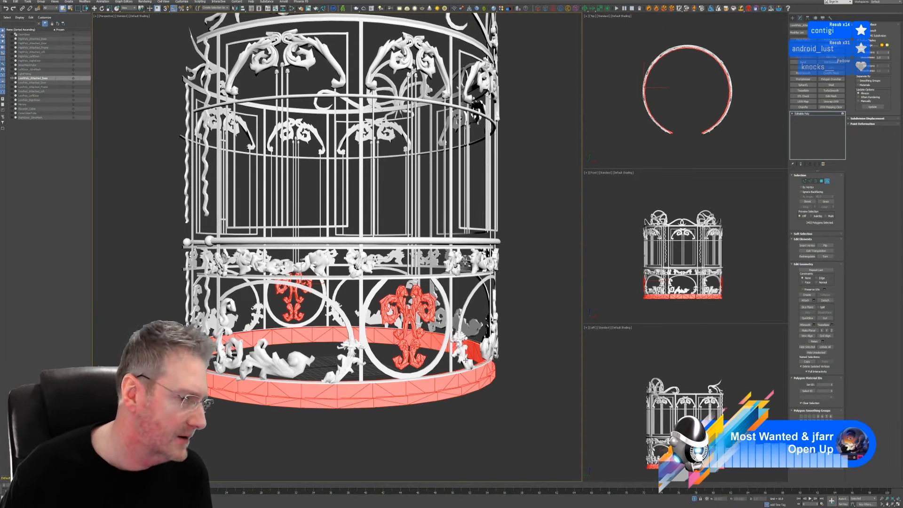
scroll(470, 282, down, 3)
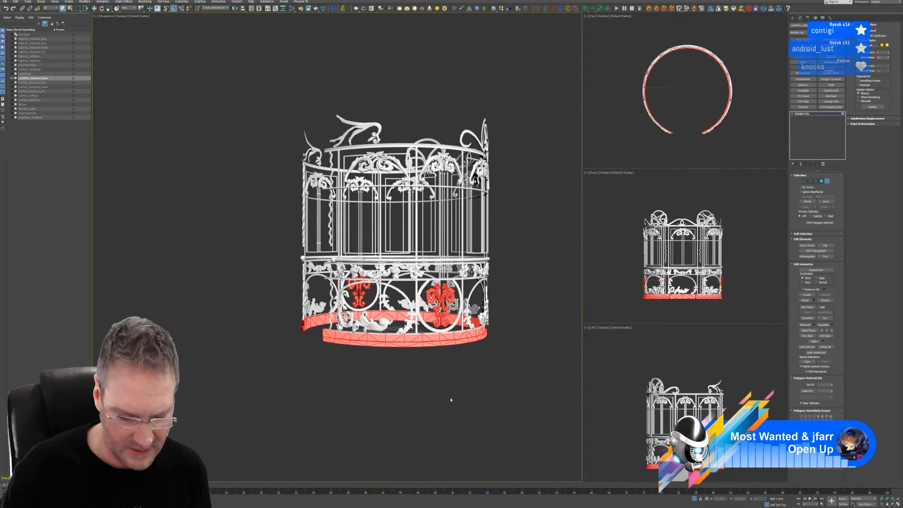
key(ctrl+z)
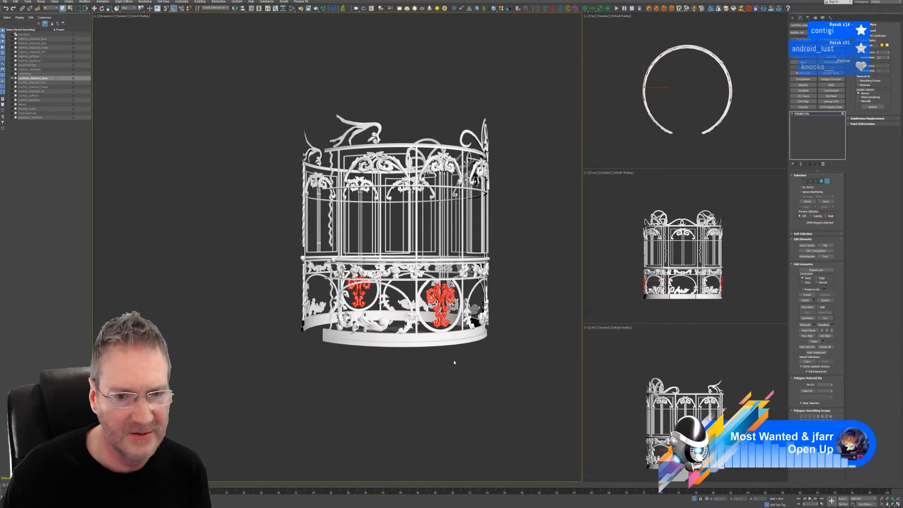
- Add every leaf piece of the small ornament cluster on the end post by the cage opening to the selection, in the band below the handrail
mouse_move(453, 362)
alt+middle_down()
mouse_move(442, 365)
mouse_move(464, 365)
alt+middle_up()
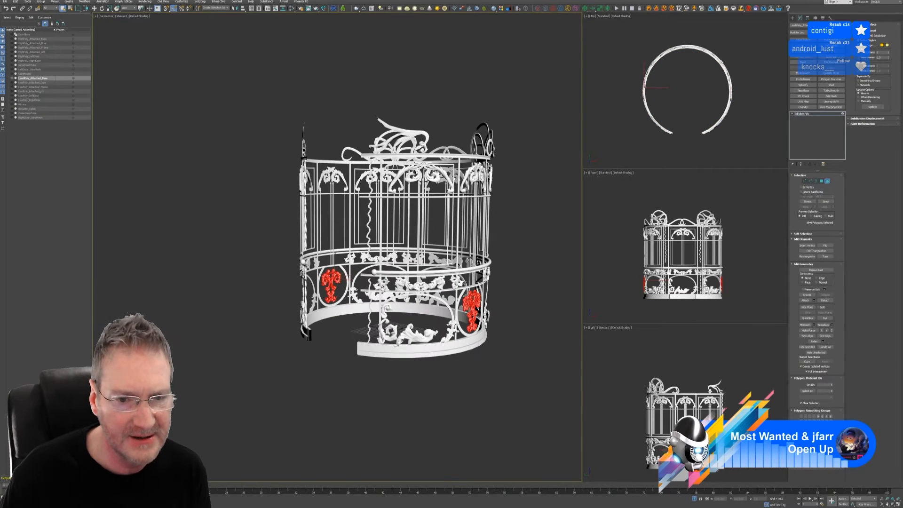
scroll(448, 297, up, 5)
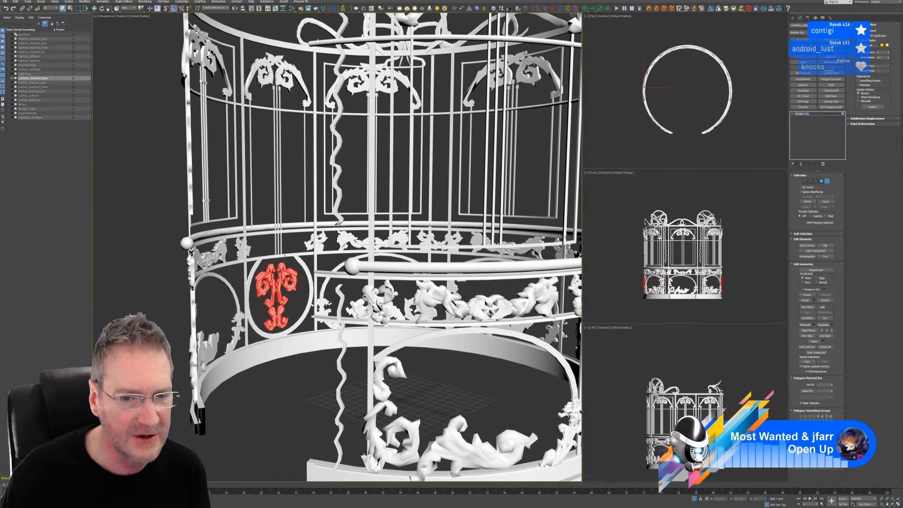
ctrl+click(363, 308)
ctrl+click(378, 303)
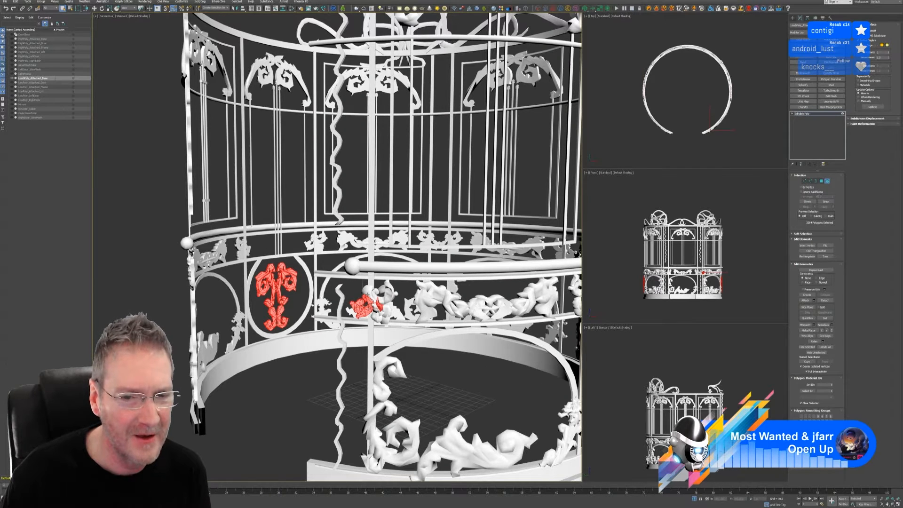
ctrl+click(376, 296)
ctrl+click(385, 292)
ctrl+click(378, 315)
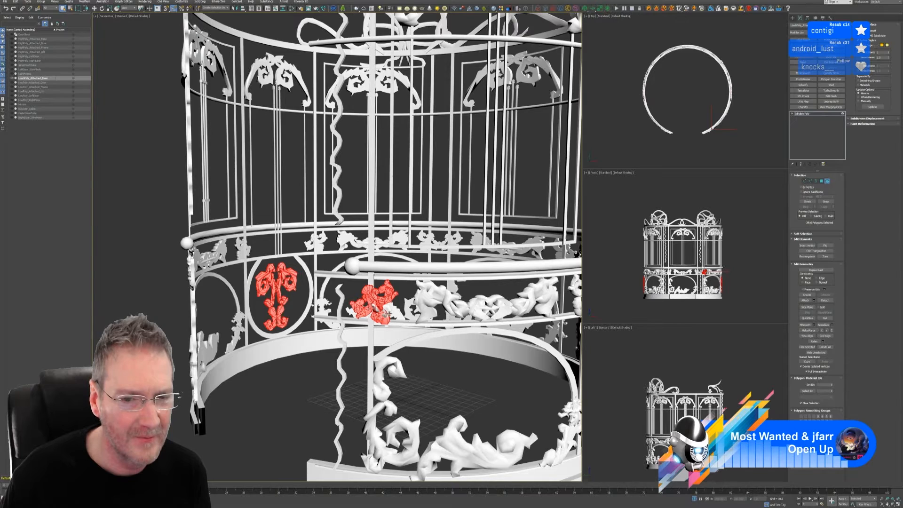
scroll(378, 325, up, 4)
ctrl+click(402, 272)
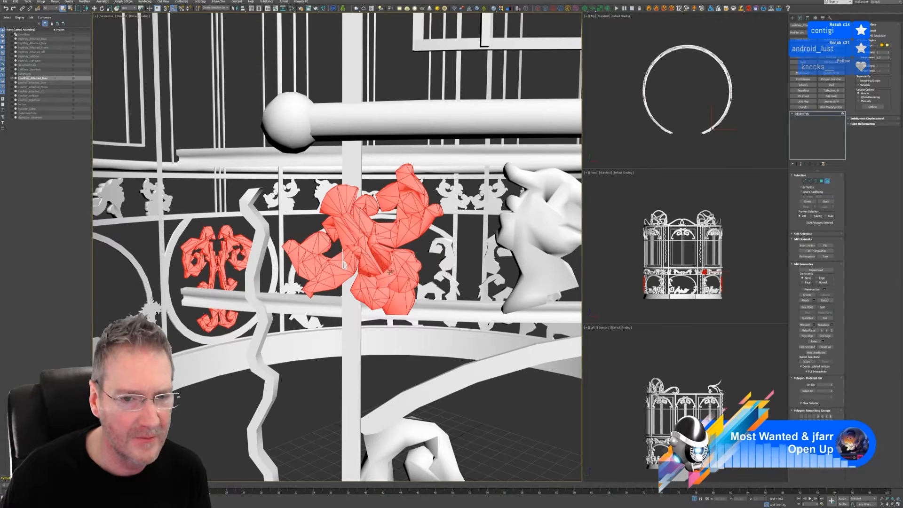
- Add the leaf garland beside the end-post cluster to the selection, including both end leaves, the connecting scrolls and the central ornament
scroll(461, 277, down, 5)
middle_drag(460, 278, 406, 278)
scroll(399, 278, up, 4)
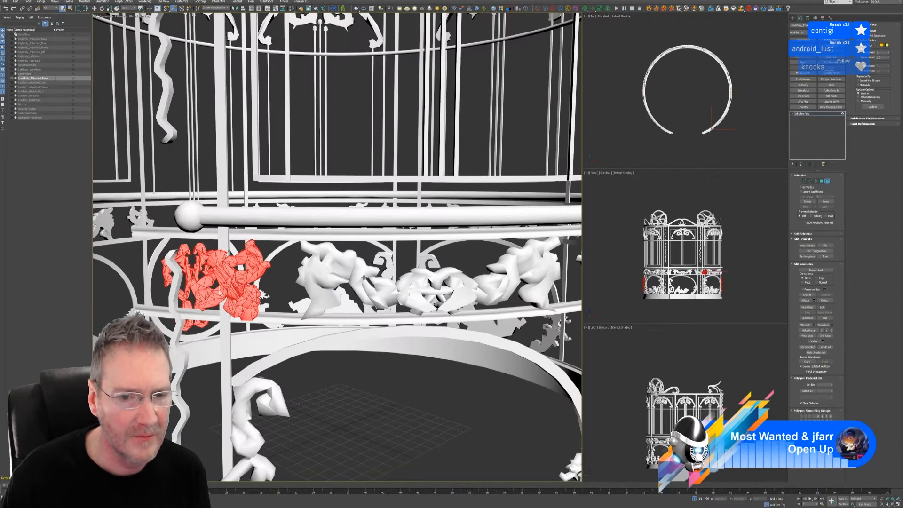
ctrl+click(327, 292)
ctrl+click(378, 292)
ctrl+click(369, 277)
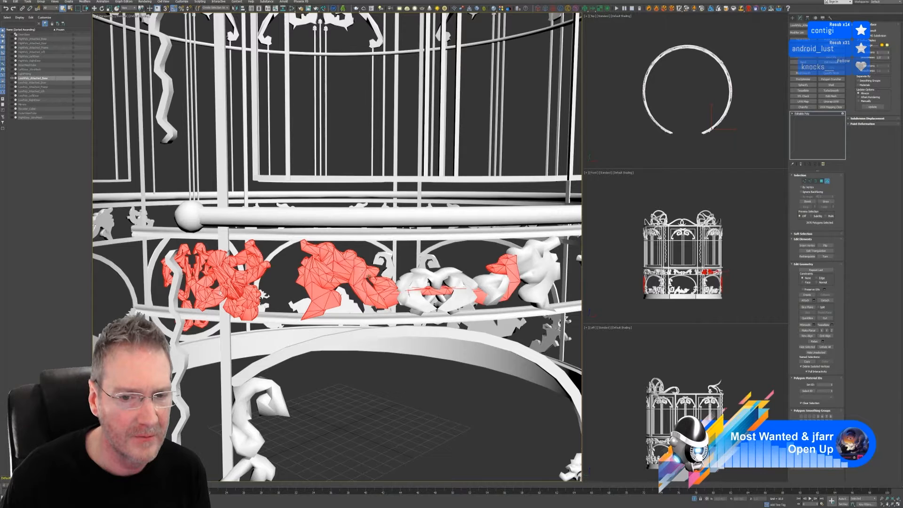
ctrl+click(413, 282)
ctrl+click(533, 270)
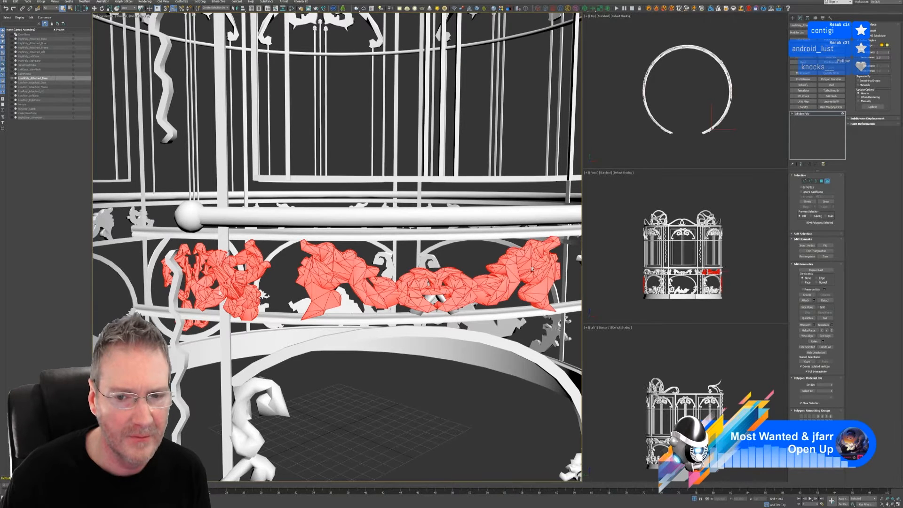
- Add the leaf cluster on the post between the first band garland and the circular frame to the selection
scroll(533, 270, down, 5)
alt+middle_drag(530, 301, 485, 298)
scroll(484, 298, up, 4)
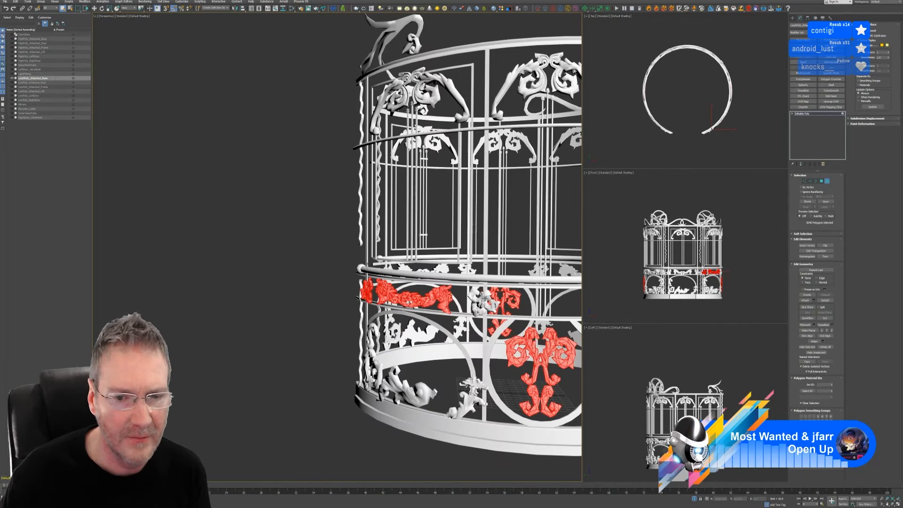
ctrl+click(476, 301)
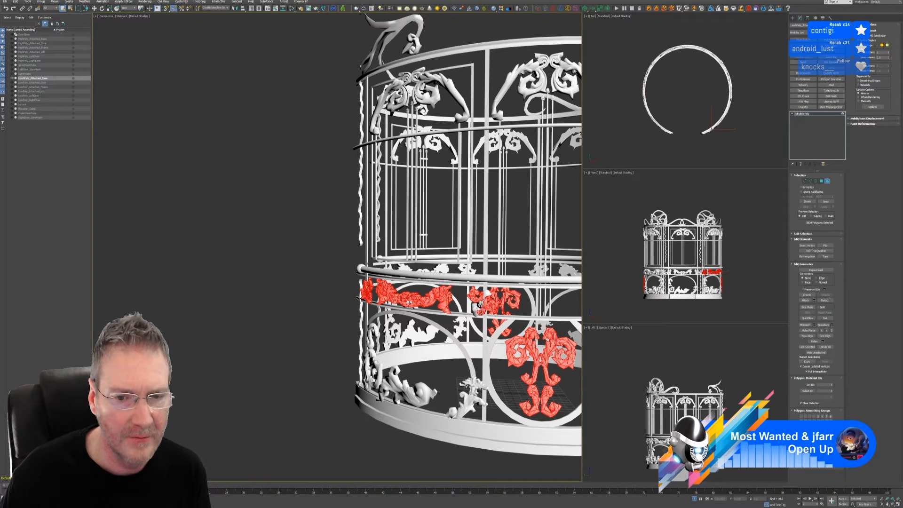
ctrl+click(475, 307)
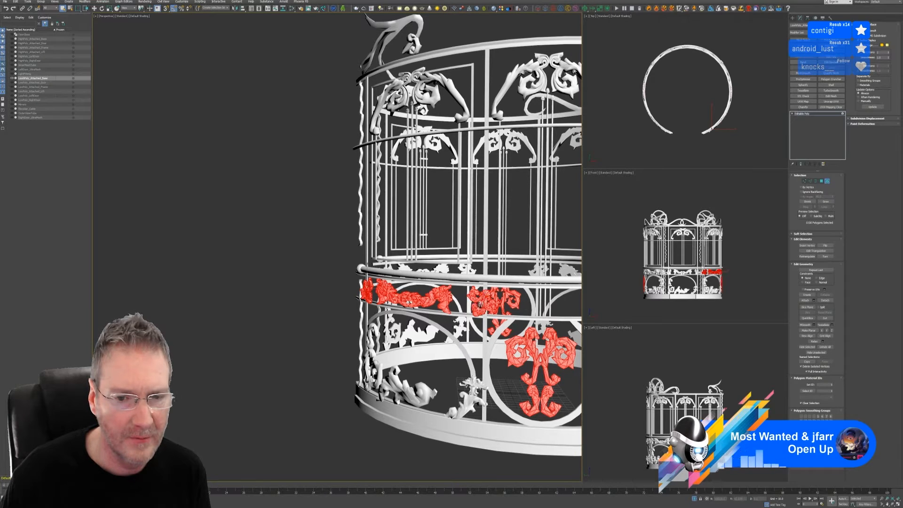
ctrl+click(481, 304)
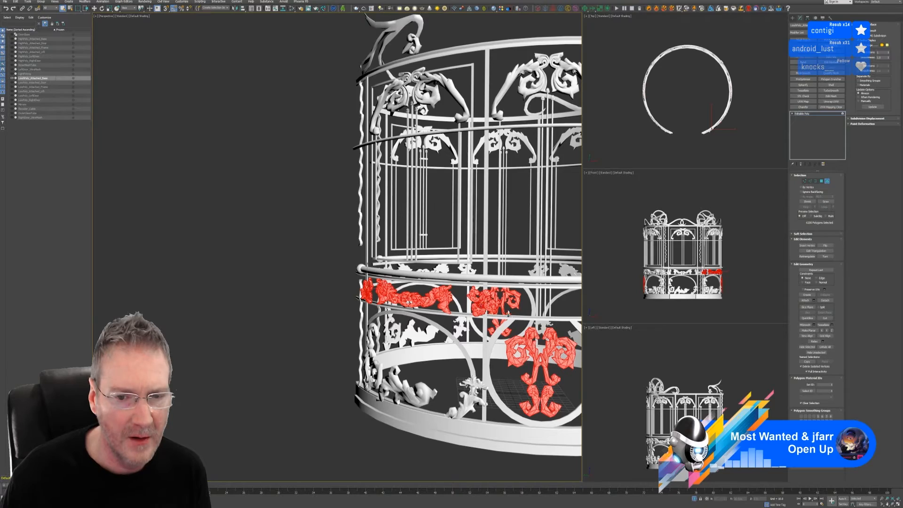
- Add the missed small pieces in the centre of the first band garland to the selection
middle_drag(508, 314, 381, 319)
alt+middle_drag(250, 319, 302, 316)
scroll(302, 316, up, 4)
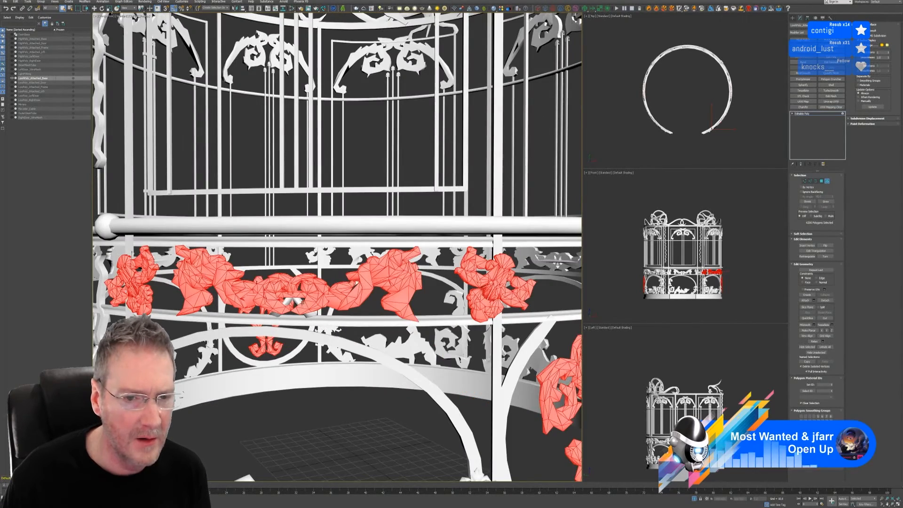
ctrl+click(301, 302)
ctrl+click(289, 301)
scroll(304, 308, down, 5)
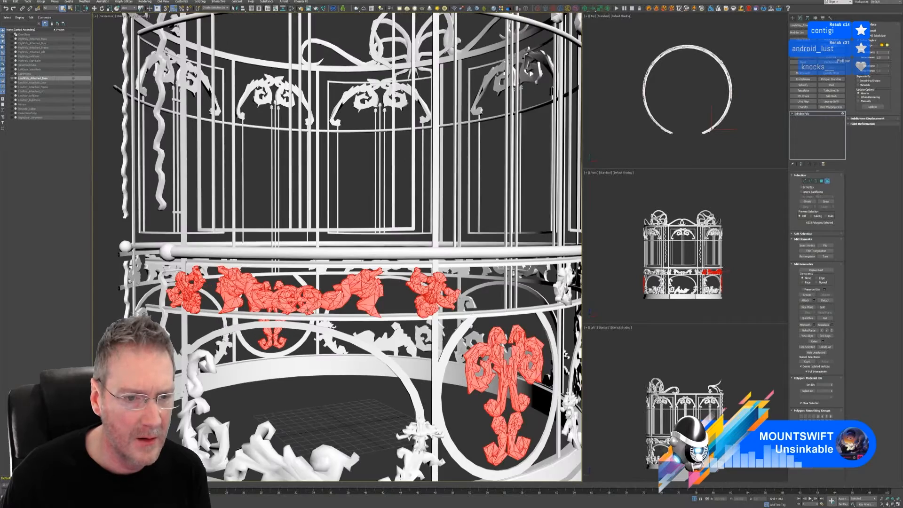
- Add all pieces of the band's leaf cluster on the post at the far side of the circular frame to the selection
alt+middle_drag(447, 318, 340, 316)
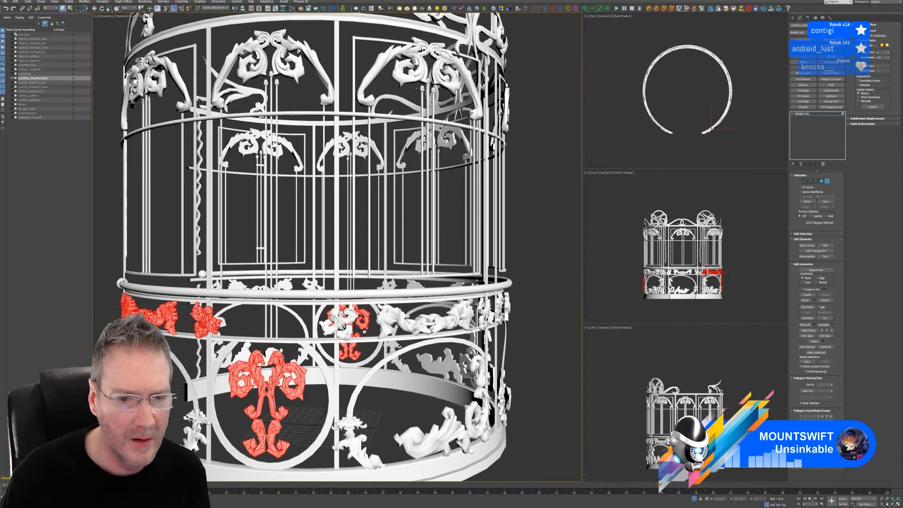
ctrl+click(346, 314)
ctrl+click(336, 328)
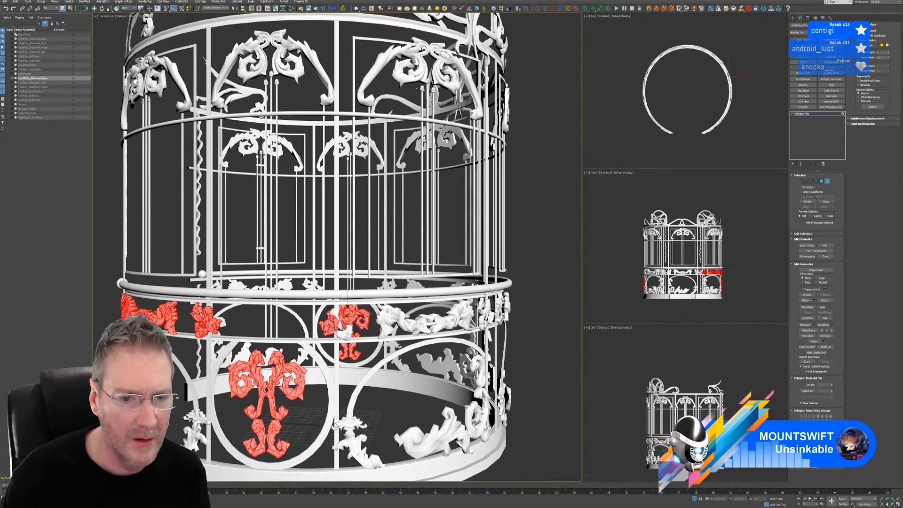
ctrl+click(349, 328)
ctrl+click(342, 326)
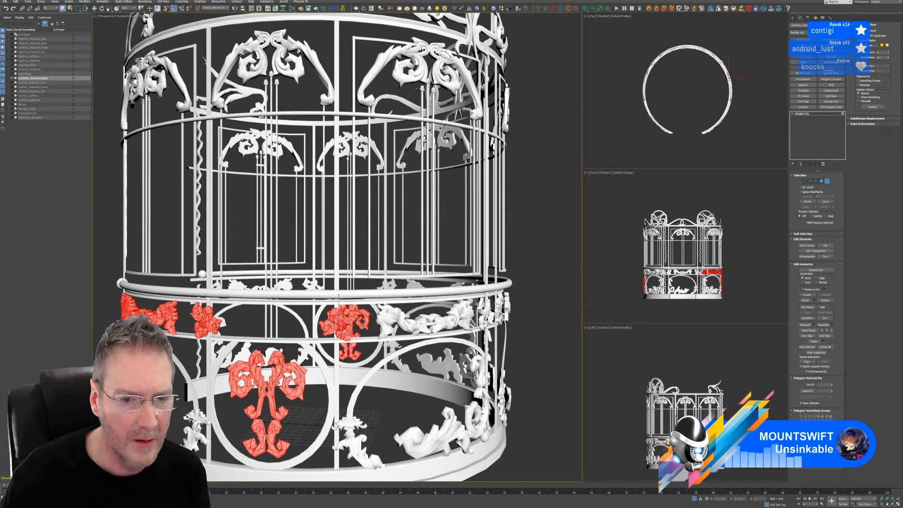
- Add the complete second band garland above the neighbouring lower arch to the selection, from end leaf to end leaf including its centre
alt+middle_drag(401, 332, 412, 310)
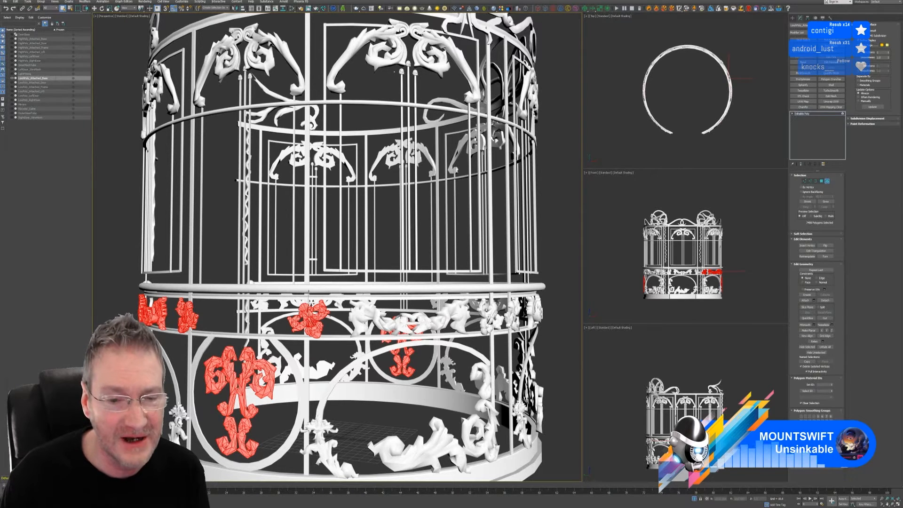
ctrl+click(362, 313)
ctrl+click(378, 319)
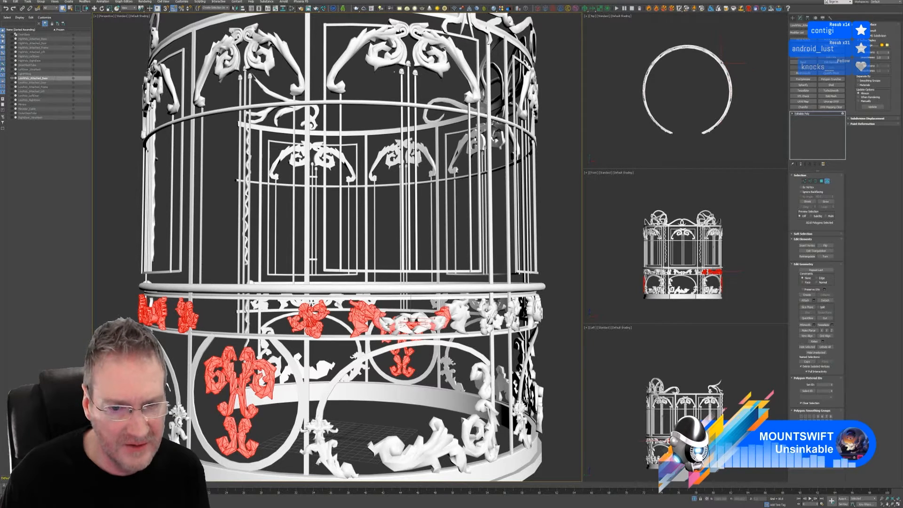
ctrl+click(388, 324)
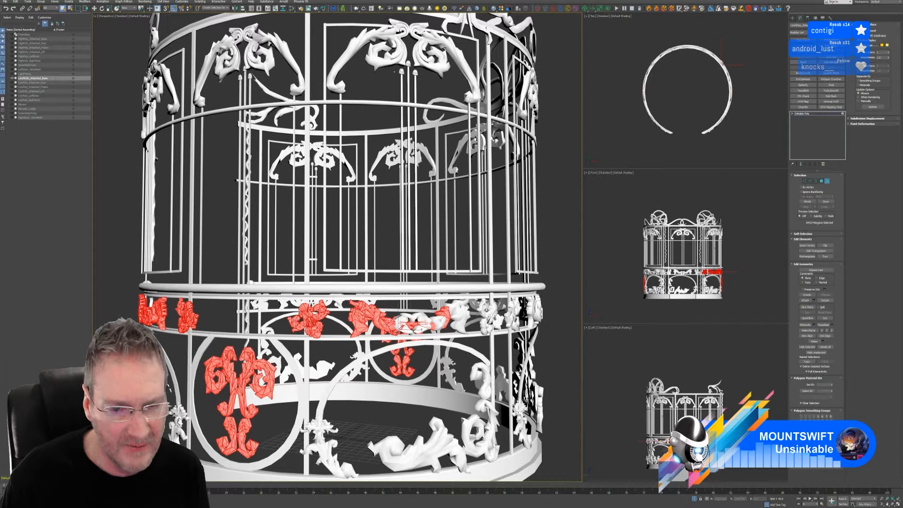
ctrl+click(425, 323)
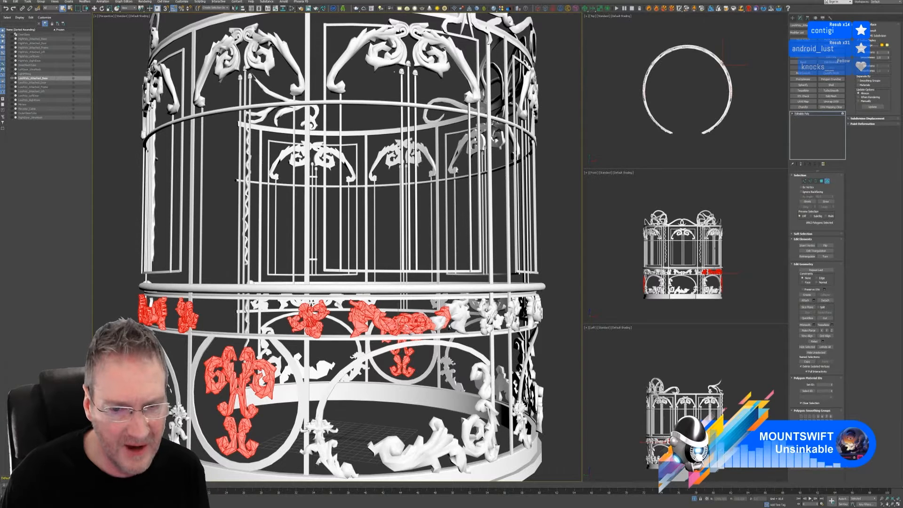
ctrl+click(437, 320)
ctrl+click(458, 316)
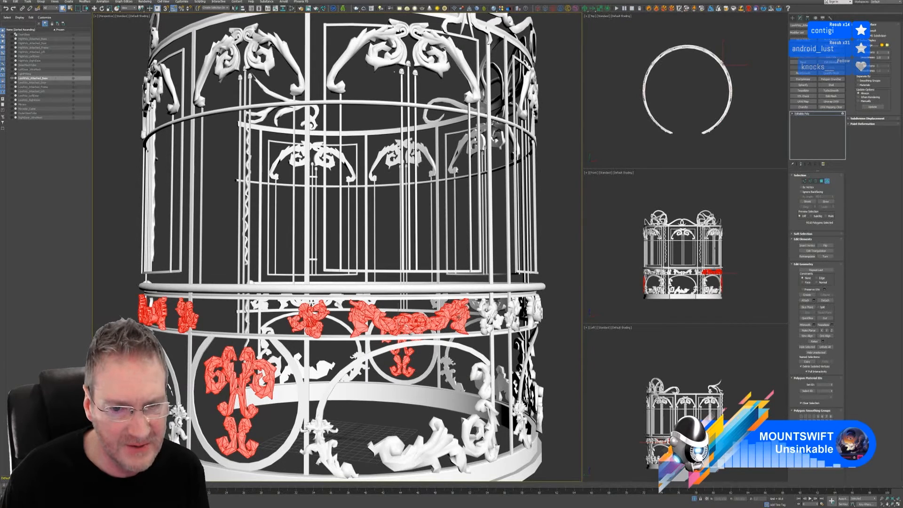
scroll(458, 316, up, 3)
scroll(459, 316, up, 2)
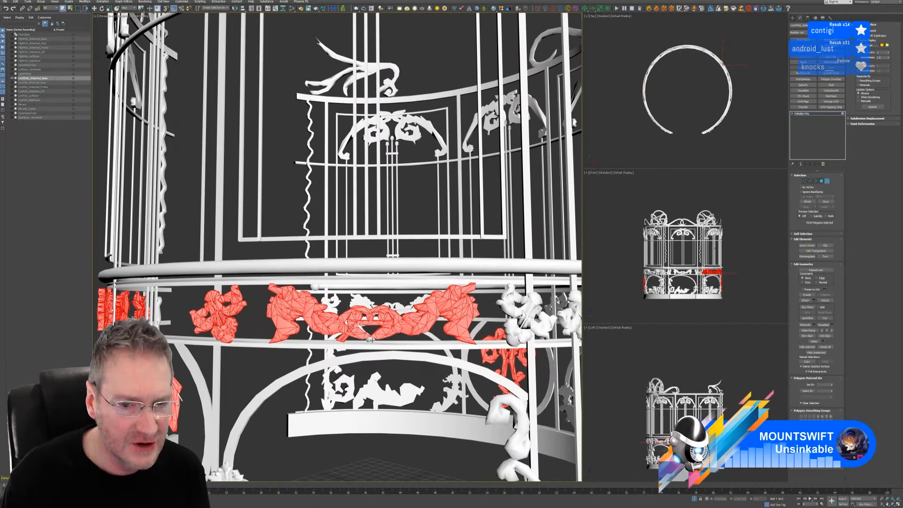
- Add all pieces of the band's leaf cluster on the post just past the second garland to the selection
scroll(369, 338, down, 5)
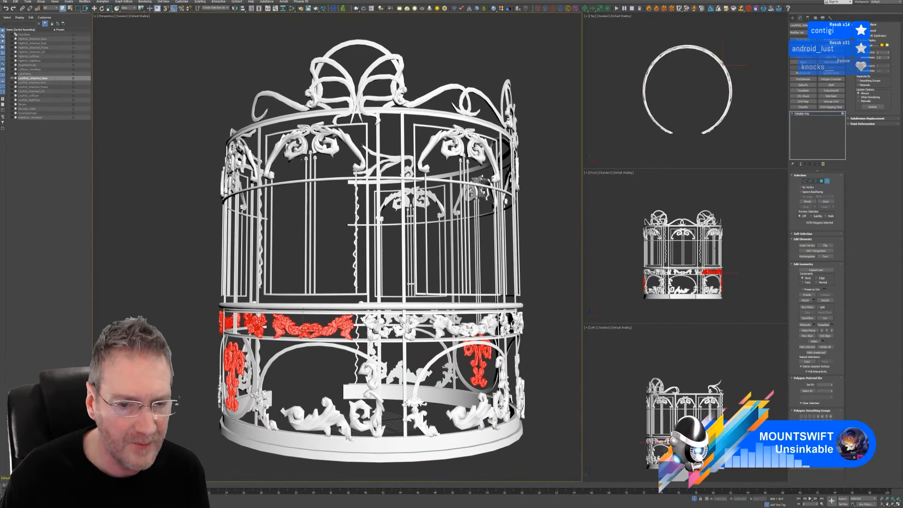
scroll(370, 324, up, 3)
ctrl+click(371, 319)
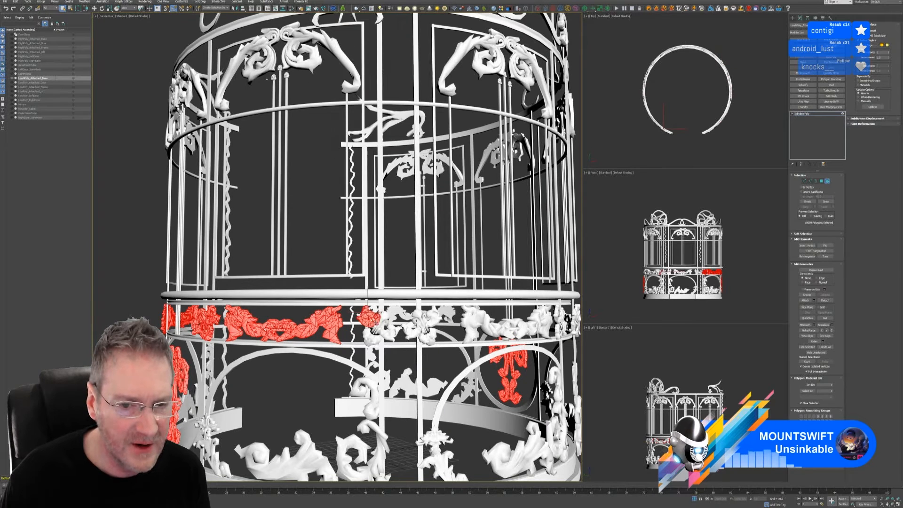
ctrl+click(388, 330)
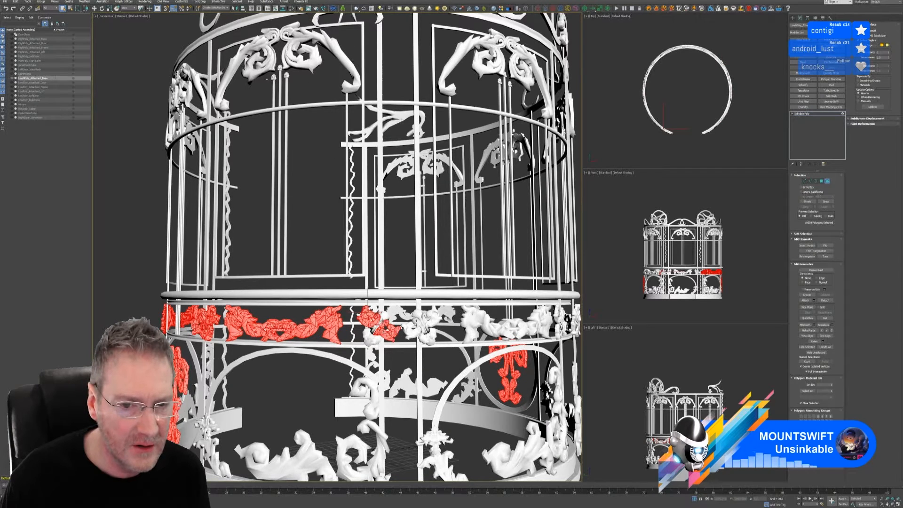
ctrl+click(370, 341)
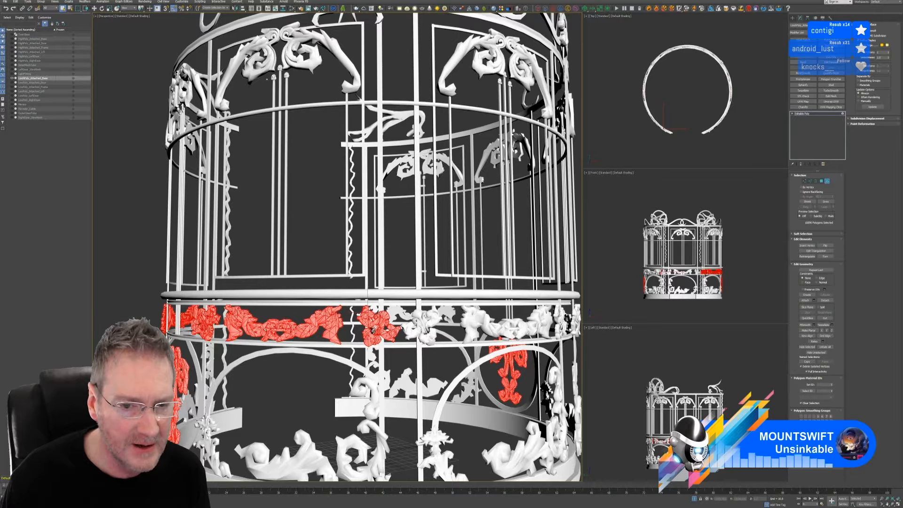
ctrl+click(373, 330)
- Add the matching leaf cluster on the adjacent post, before the third band garland, to the selection
alt+middle_drag(409, 329, 414, 331)
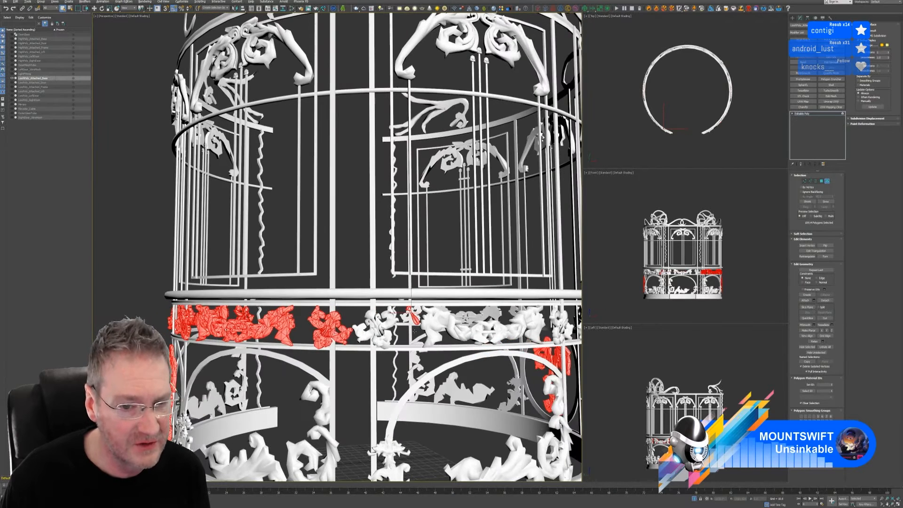
ctrl+click(363, 332)
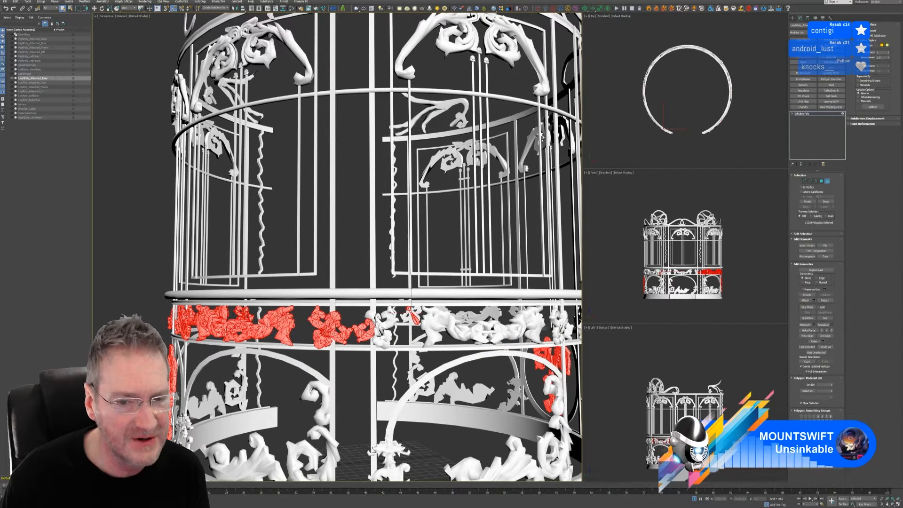
ctrl+click(378, 335)
ctrl+click(377, 331)
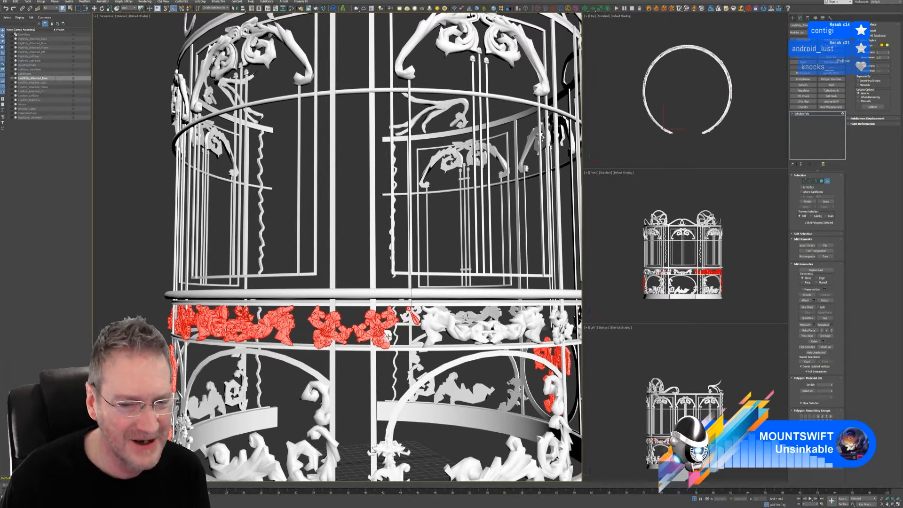
- Add the complete third band garland above the next lower arch to the selection, from end leaf to end leaf including its centre
scroll(410, 333, up, 3)
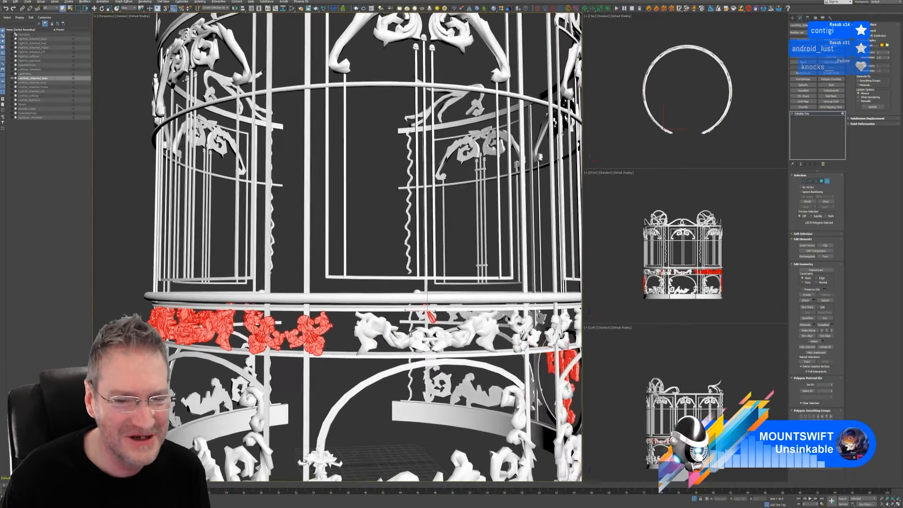
alt+middle_drag(410, 335, 406, 334)
ctrl+click(379, 326)
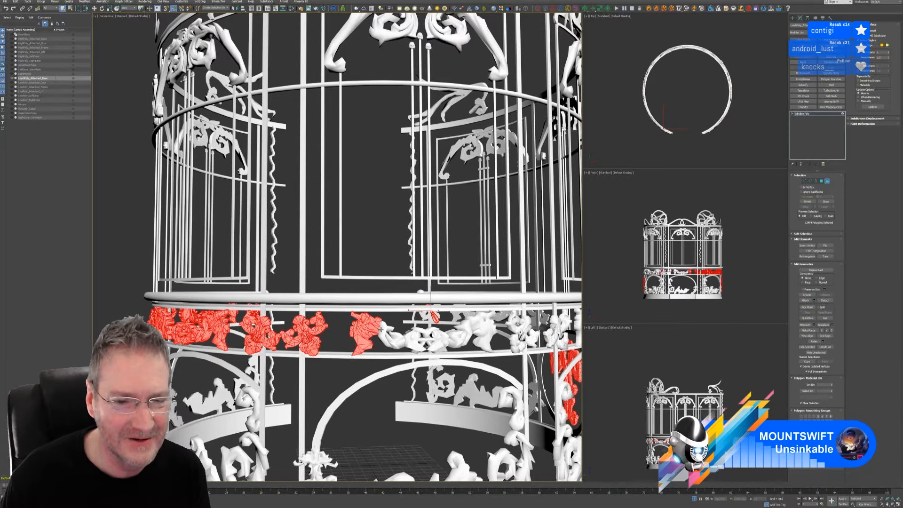
ctrl+click(386, 333)
ctrl+click(394, 334)
ctrl+click(425, 340)
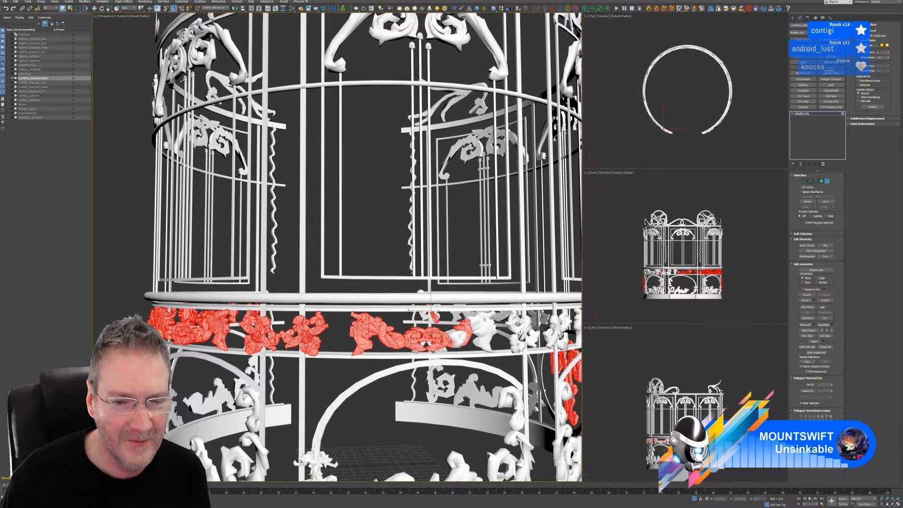
ctrl+click(451, 340)
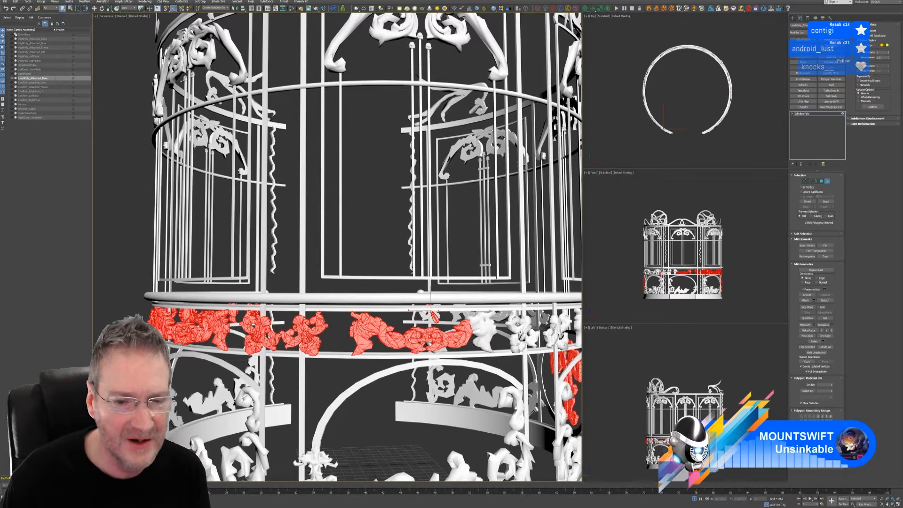
scroll(429, 342, down, 5)
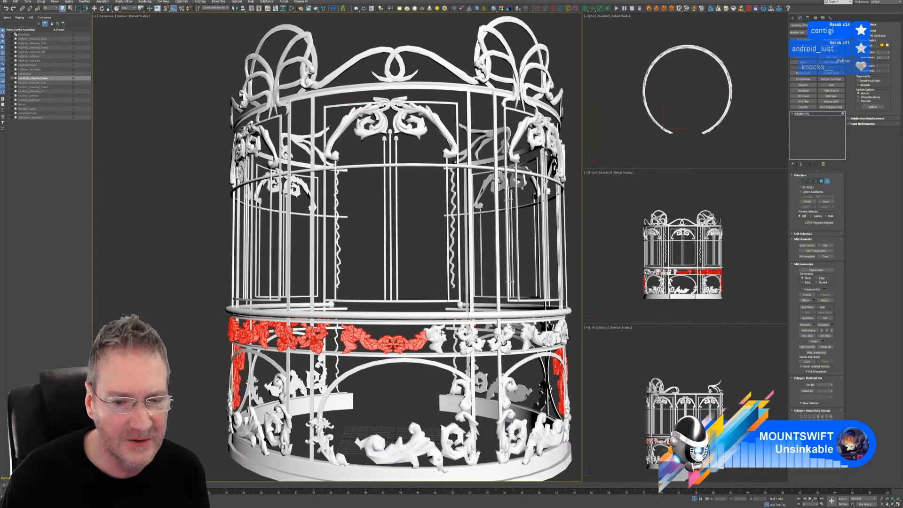
ctrl+click(437, 334)
- Add all pieces of the band's two leaf clusters on the pair of posts just past the third garland to the selection
alt+middle_drag(452, 334, 399, 327)
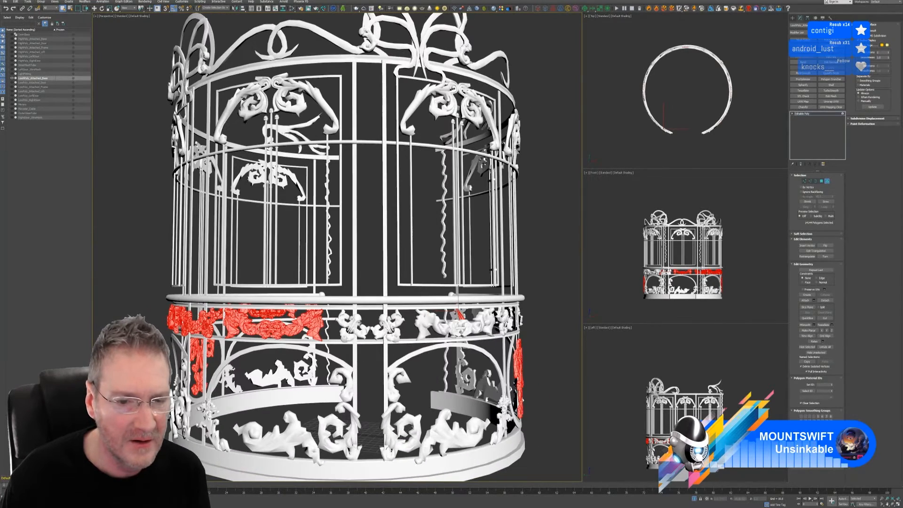
ctrl+click(345, 324)
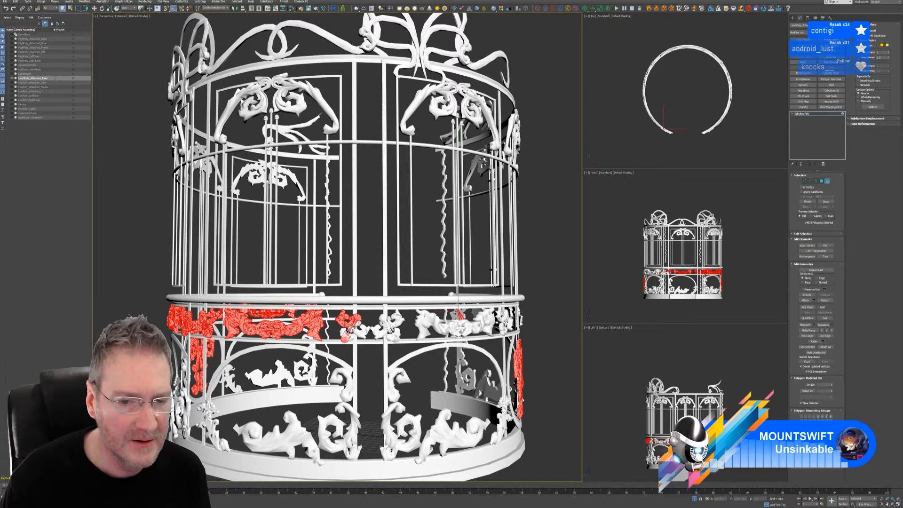
ctrl+click(350, 330)
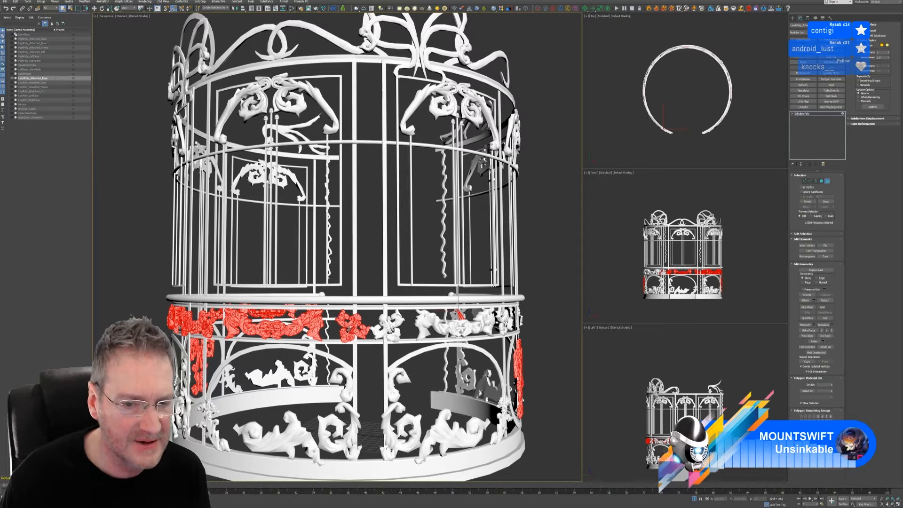
ctrl+click(379, 331)
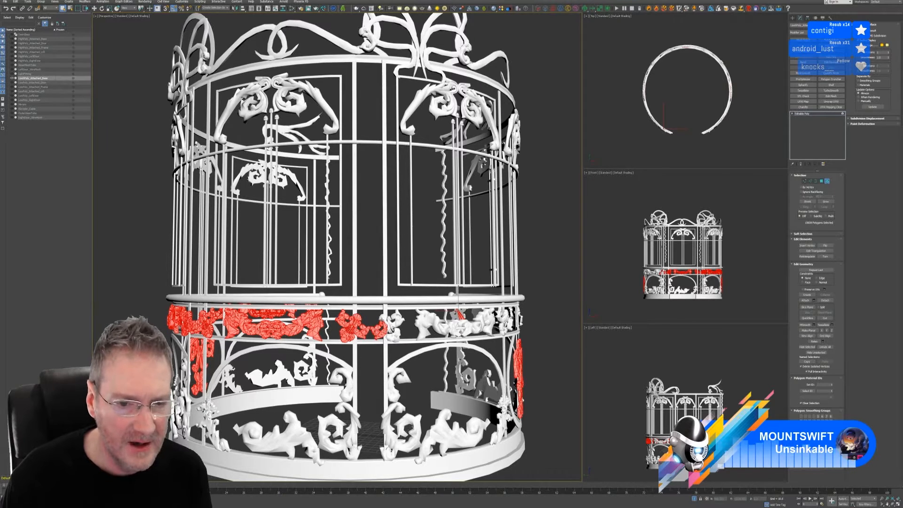
ctrl+click(394, 324)
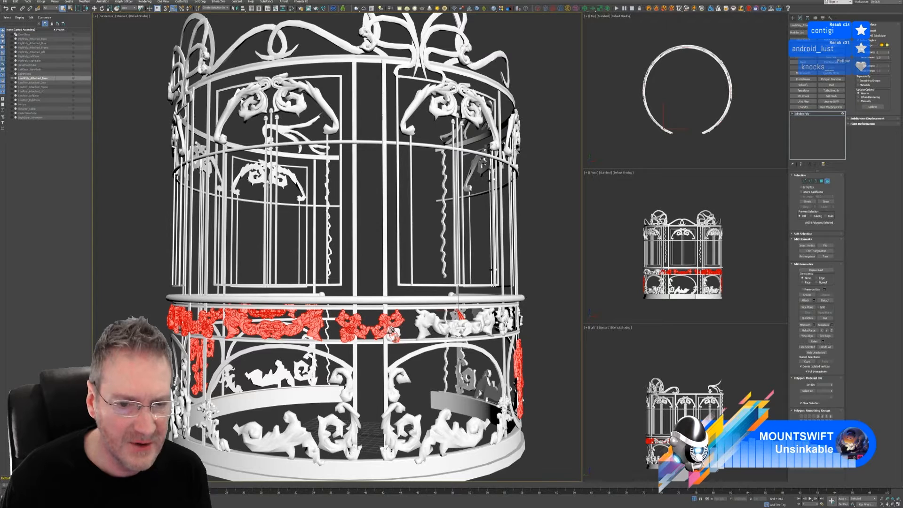
scroll(396, 331, up, 5)
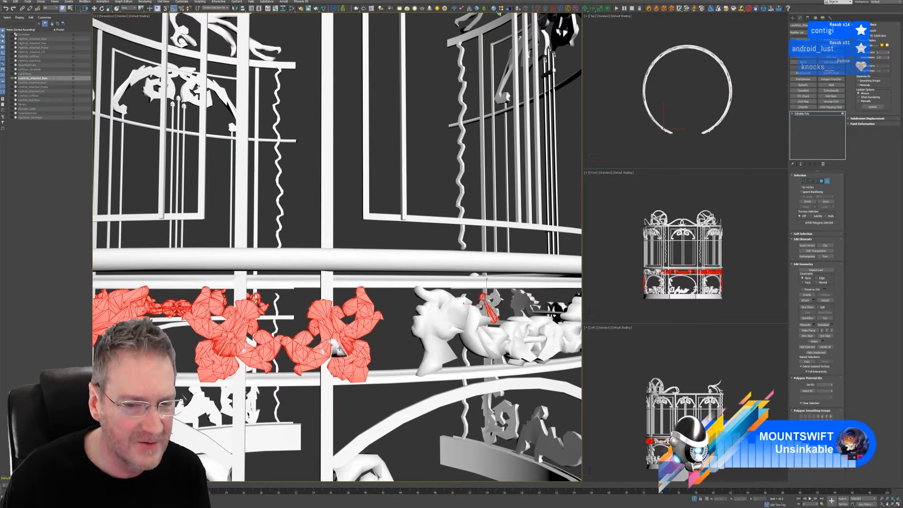
scroll(441, 318, down, 5)
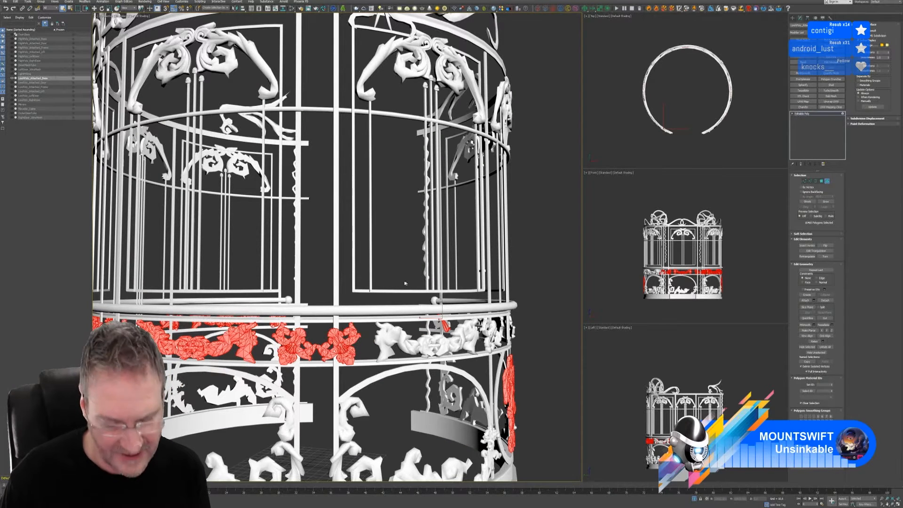
- Add the complete fourth band garland, between the paired posts and the next circular frame, to the selection
alt+middle_drag(404, 282, 390, 280)
middle_drag(377, 316, 421, 256)
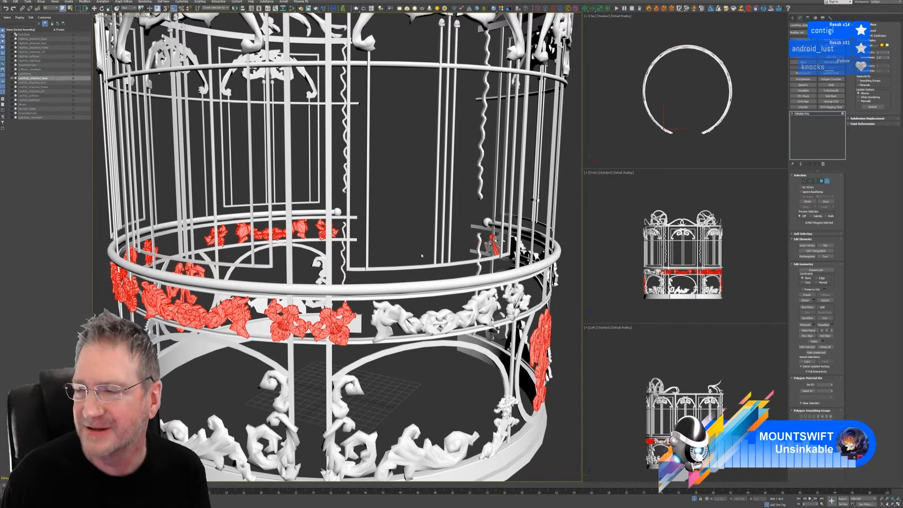
ctrl+click(379, 329)
ctrl+click(403, 322)
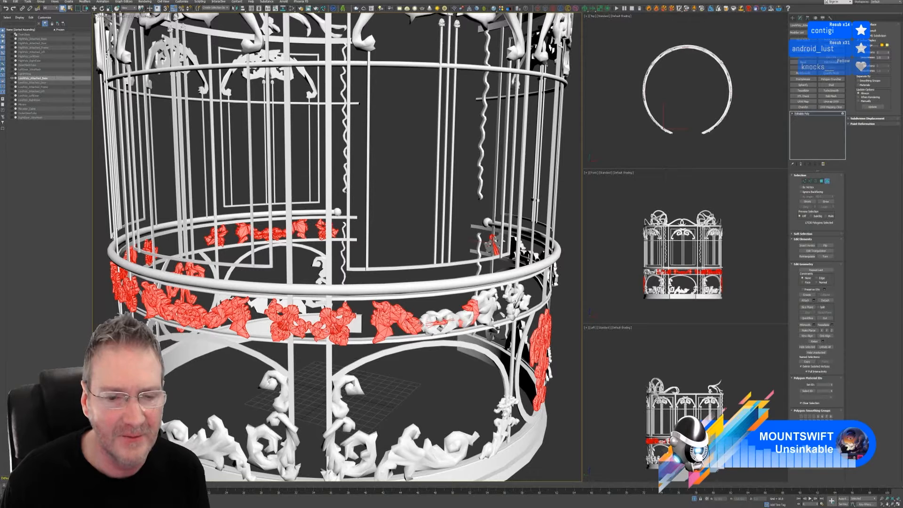
ctrl+click(437, 322)
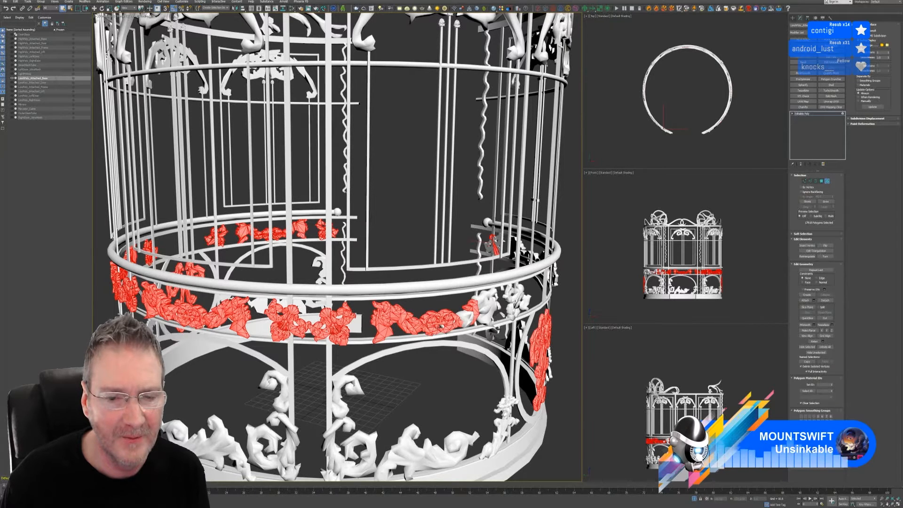
ctrl+click(465, 321)
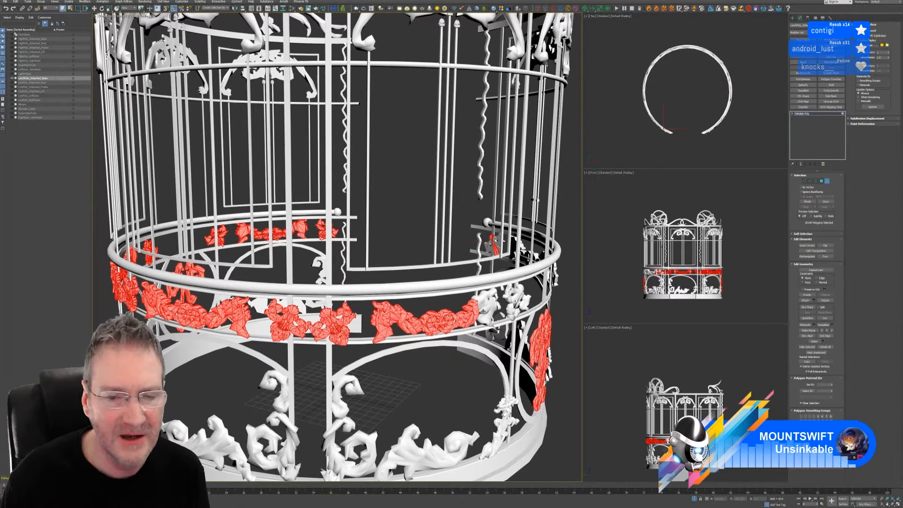
ctrl+click(483, 311)
- Add all pieces of the band's leaf cluster on the post between the fourth garland and the circular frame to the selection
alt+middle_drag(484, 311, 460, 357)
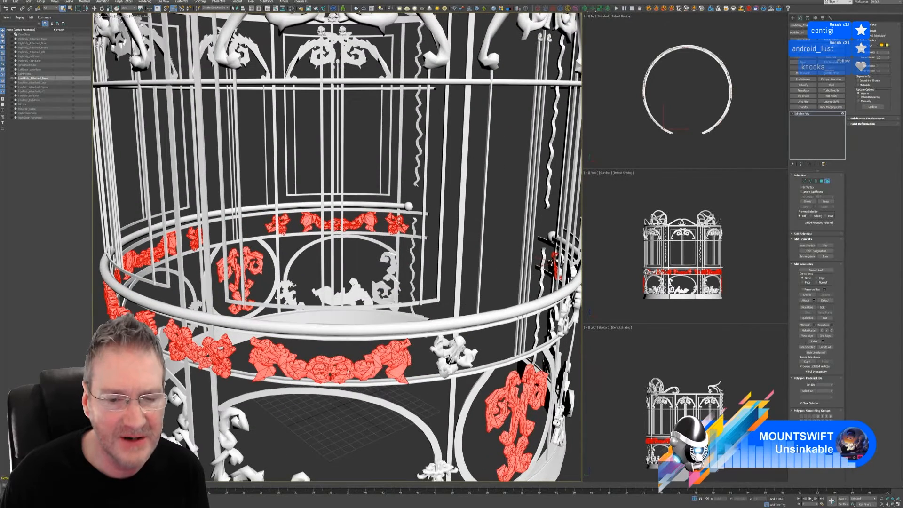
ctrl+click(442, 353)
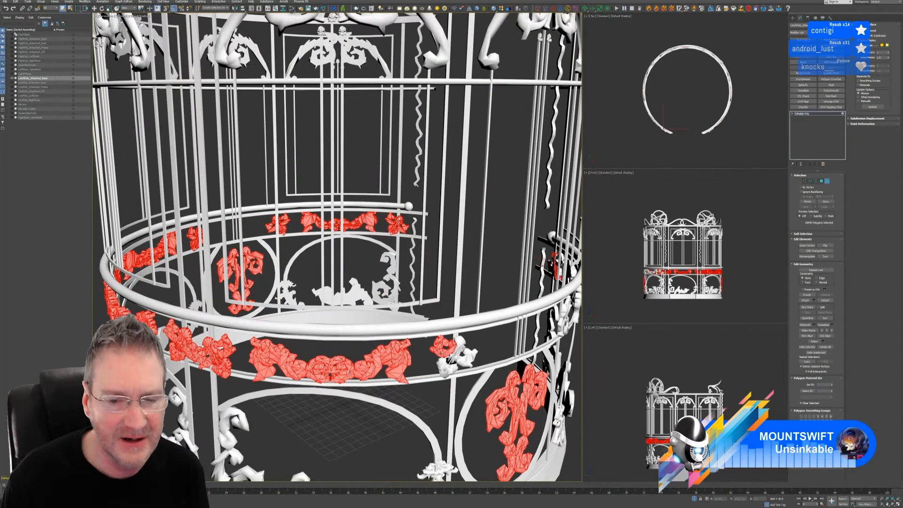
ctrl+click(459, 348)
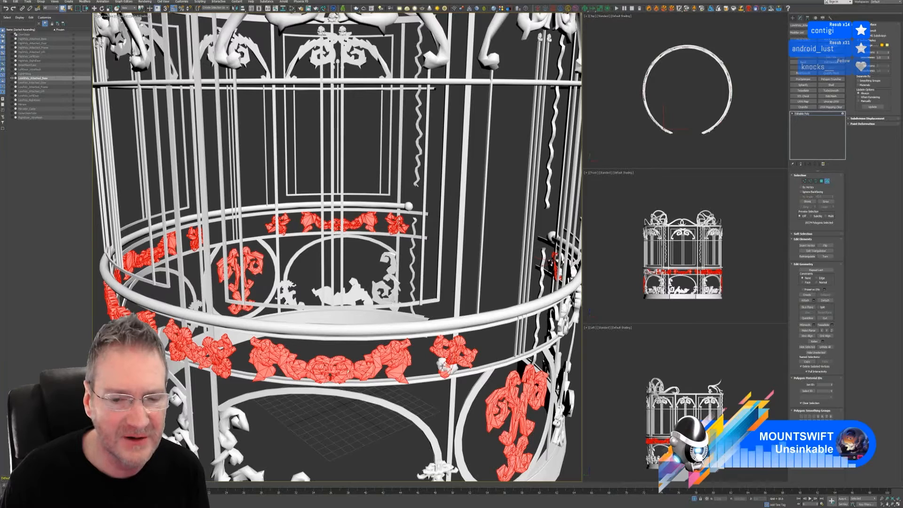
ctrl+click(444, 363)
scroll(447, 359, down, 5)
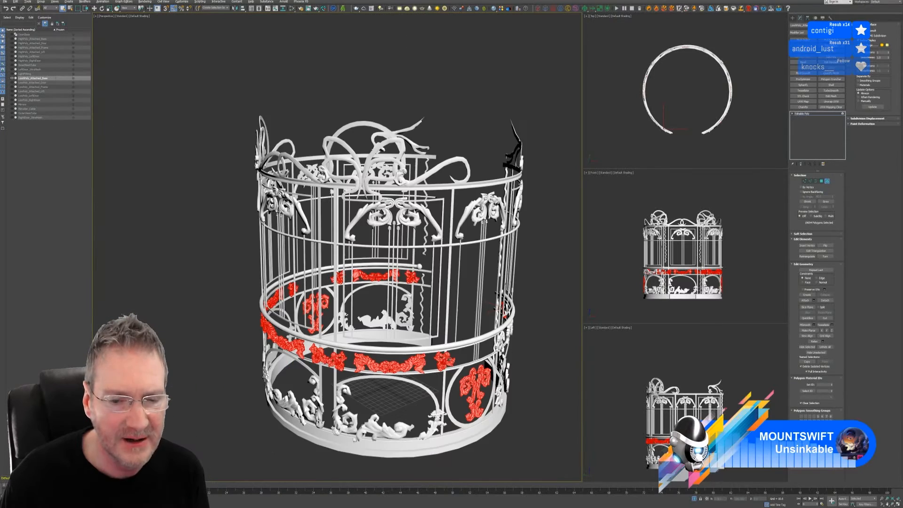
- Add all pieces of the band's leaf cluster on the post at the other side of that circular frame to the selection
alt+middle_drag(450, 360, 417, 369)
scroll(416, 368, up, 3)
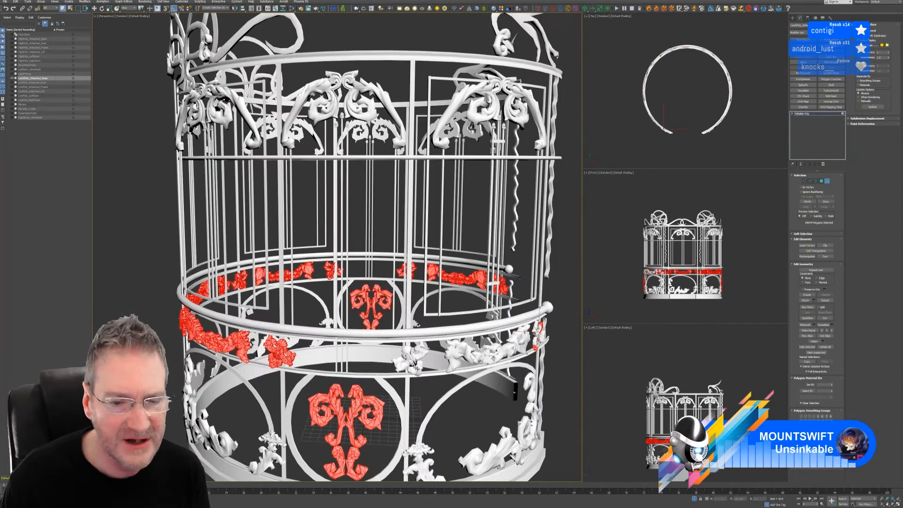
ctrl+click(402, 361)
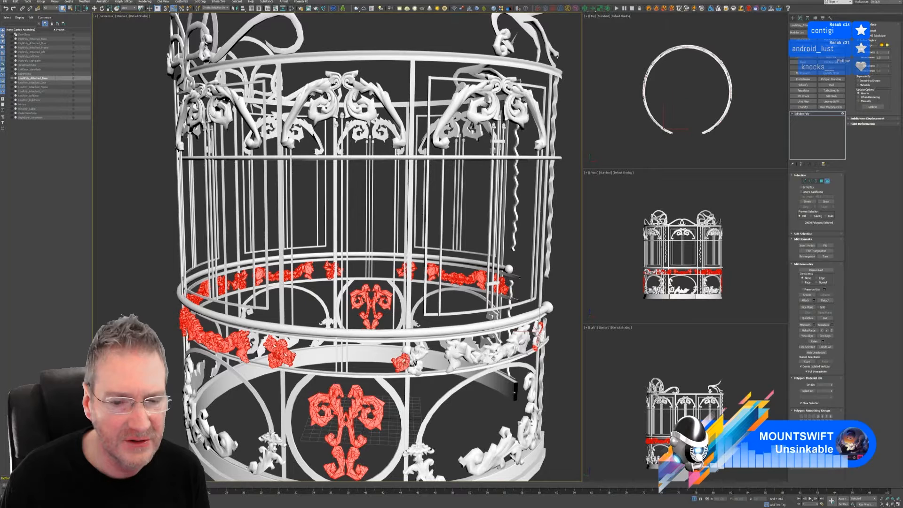
ctrl+click(413, 360)
ctrl+click(415, 368)
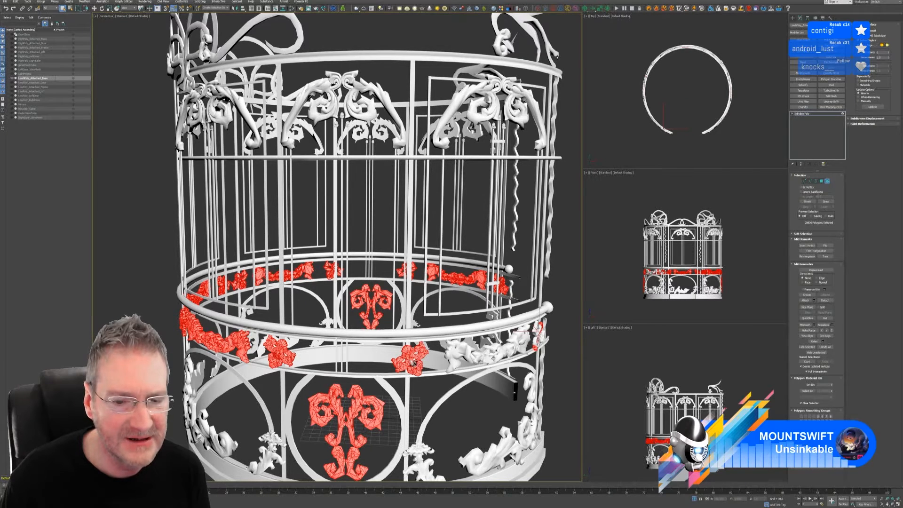
scroll(414, 363, up, 5)
ctrl+click(418, 359)
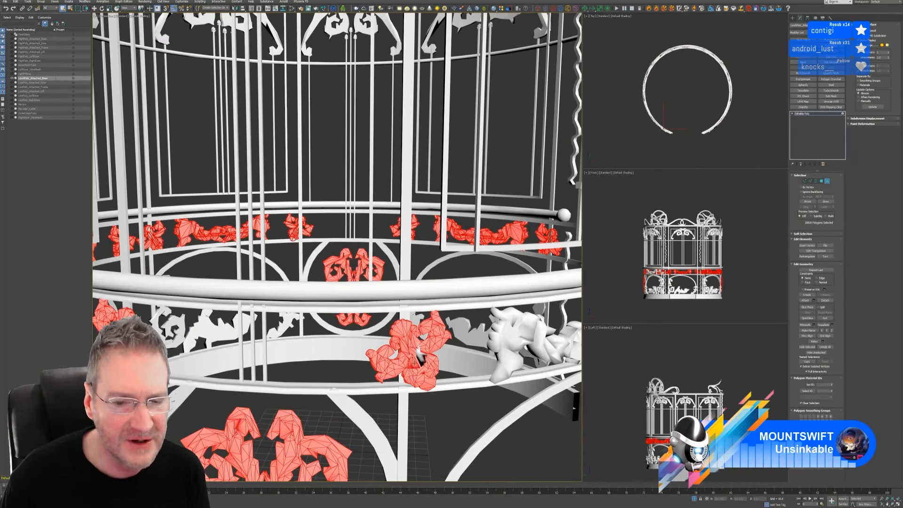
- Add the complete last band garland before the cage opening to the selection, including its centre and both end leaves
alt+middle_drag(420, 359, 343, 346)
ctrl+click(300, 320)
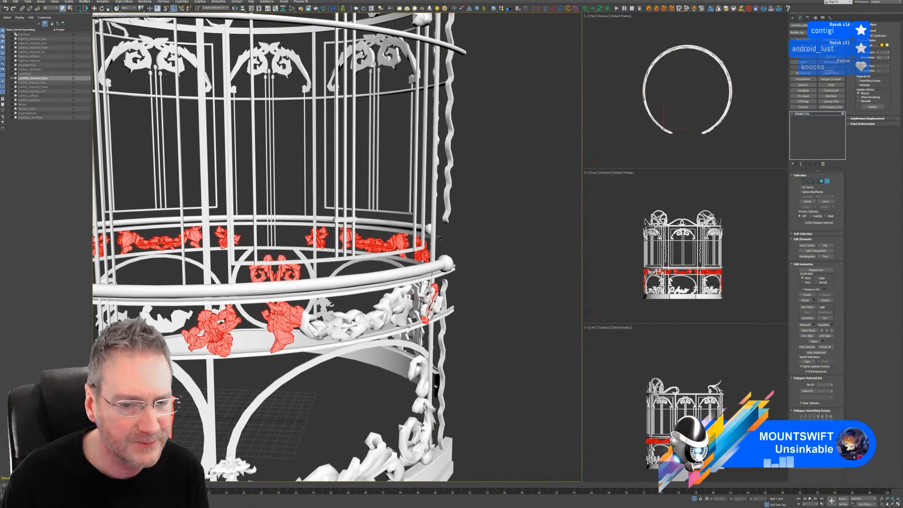
ctrl+click(318, 336)
ctrl+click(345, 330)
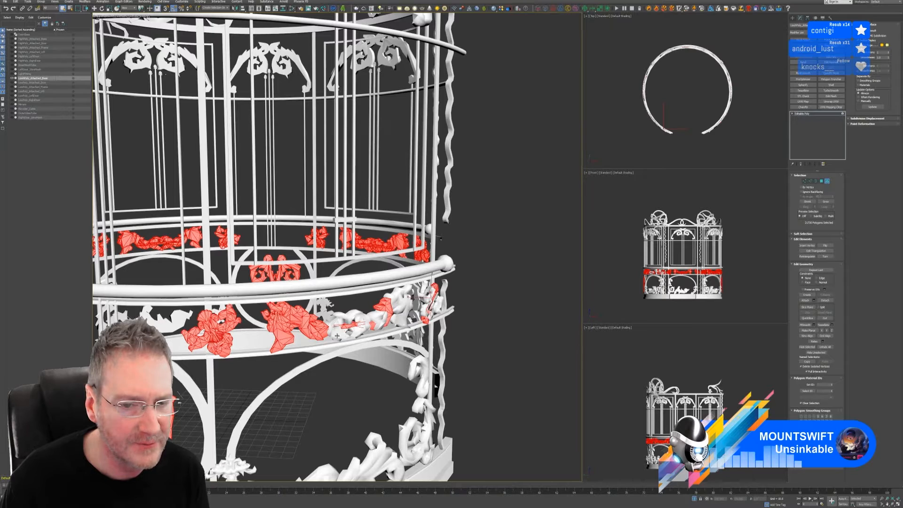
ctrl+click(337, 335)
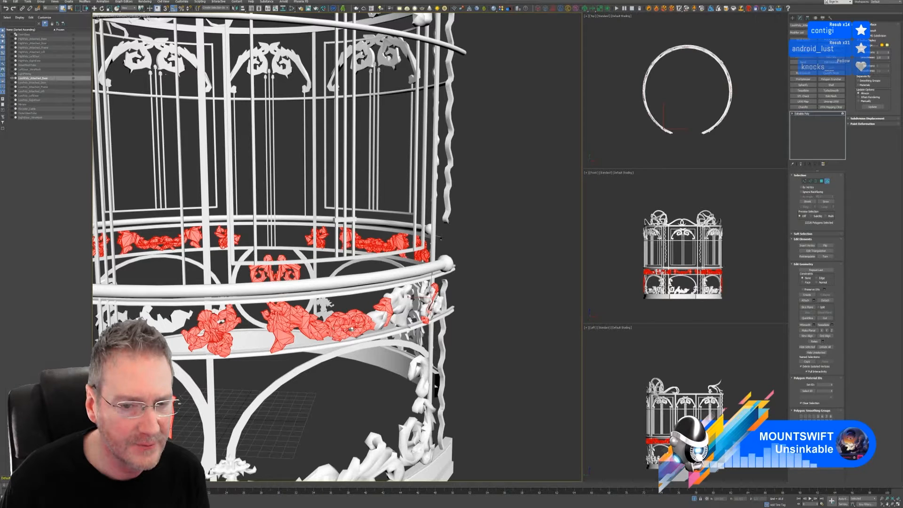
ctrl+click(376, 321)
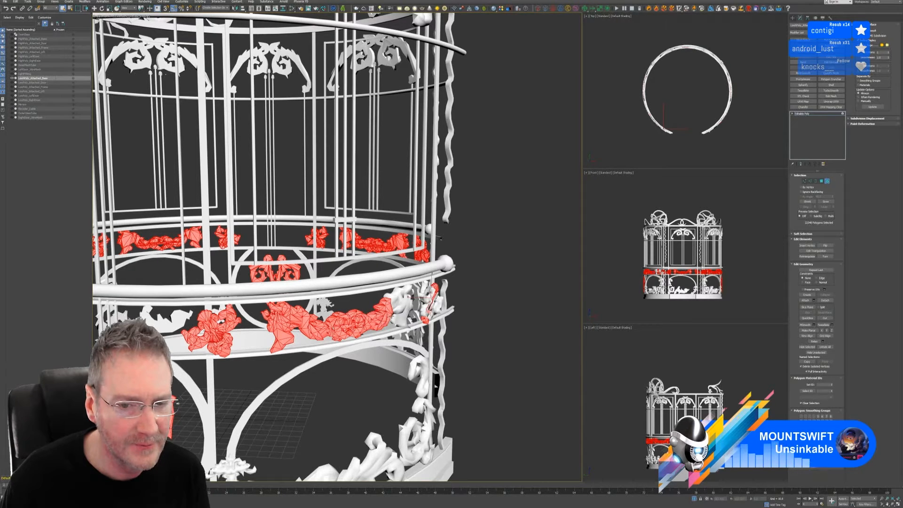
ctrl+click(399, 307)
- Add the remaining pieces of the band's leaf cluster on the end post beside the cage opening to the selection
alt+middle_drag(455, 337, 433, 337)
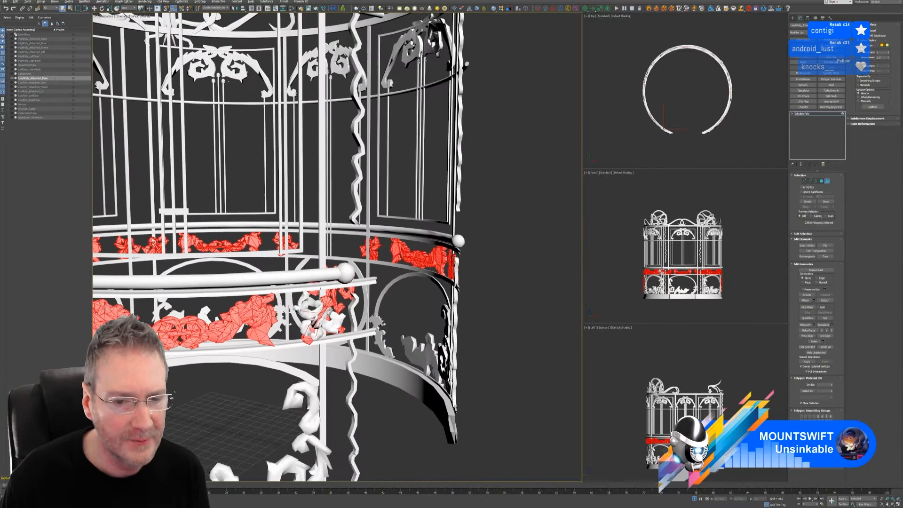
ctrl+click(333, 323)
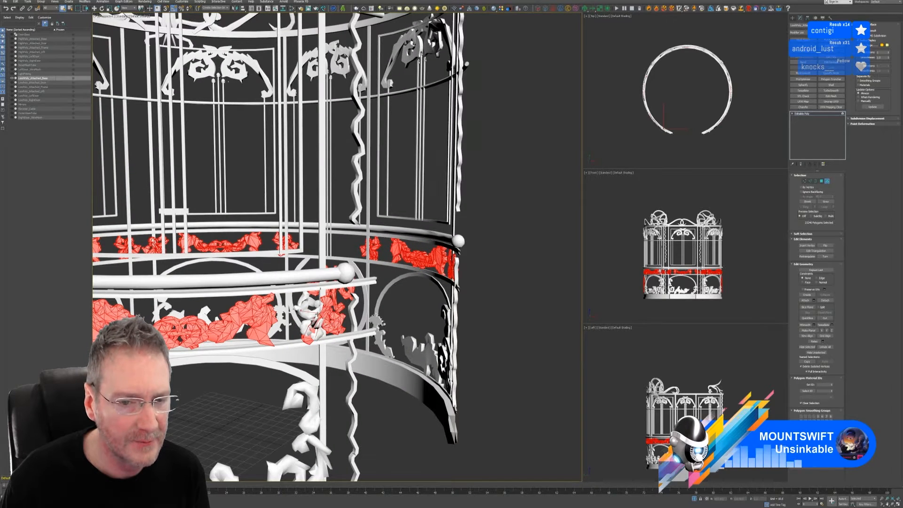
ctrl+click(313, 312)
ctrl+click(318, 332)
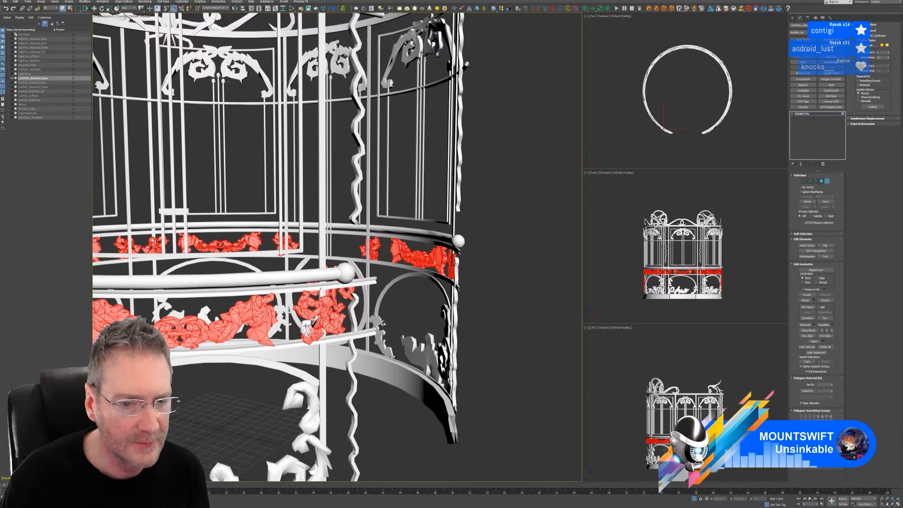
scroll(334, 325, down, 3)
- Set the vertex colour of the selected band garlands, leaf clusters and circular-frame scrolls to dark yellow
alt+middle_drag(369, 358, 342, 345)
scroll(341, 346, down, 5)
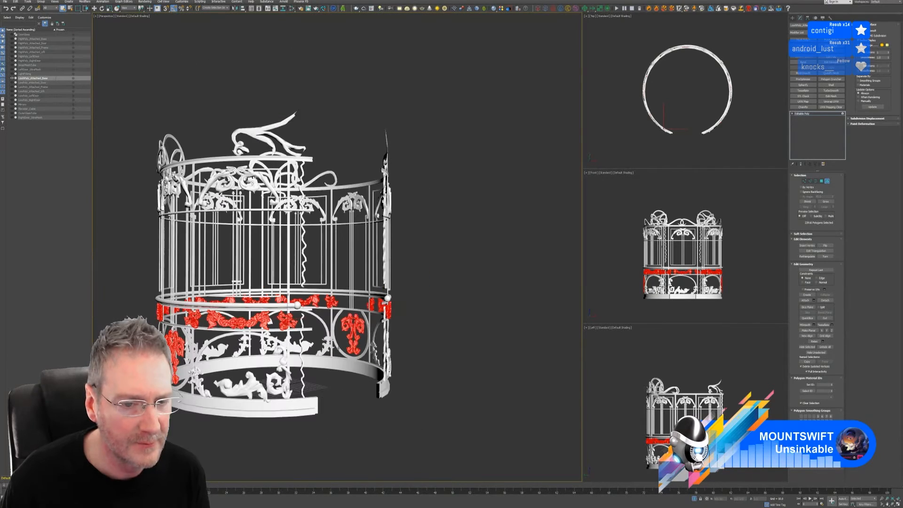
mouse_move(379, 372)
alt+middle_down()
mouse_move(402, 381)
mouse_move(374, 375)
alt+middle_up()
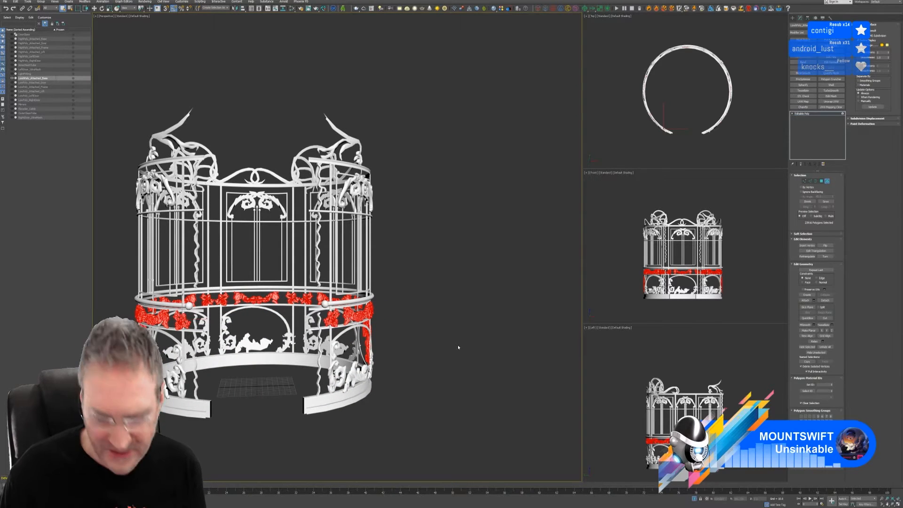
alt+middle_drag(435, 327, 538, 316)
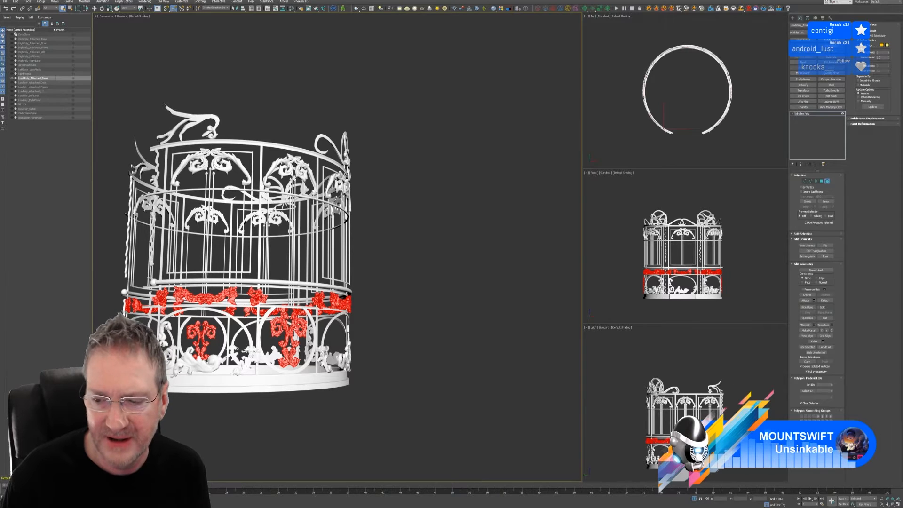
click(823, 451)
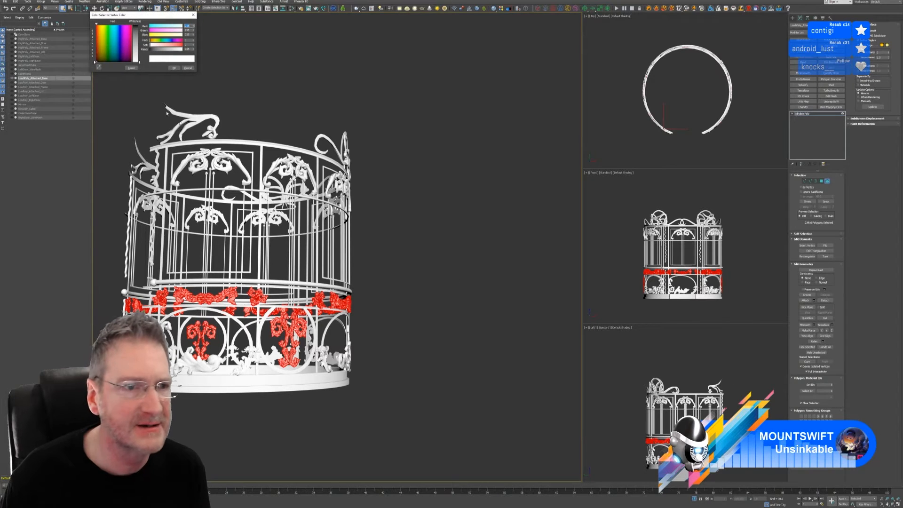
click(103, 57)
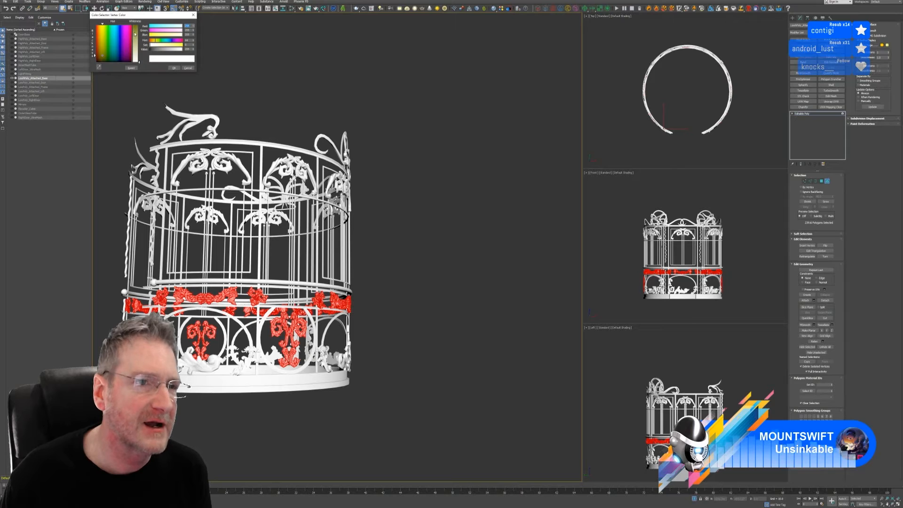
drag(135, 34, 137, 26)
click(103, 44)
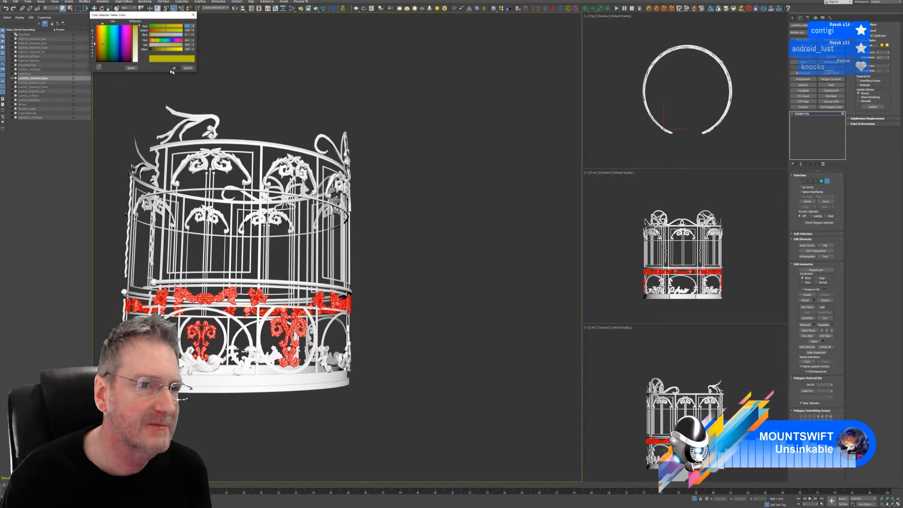
click(173, 69)
- Remove the band's leaf clusters on the two posts flanking the circular frame from the selection
scroll(223, 328, up, 3)
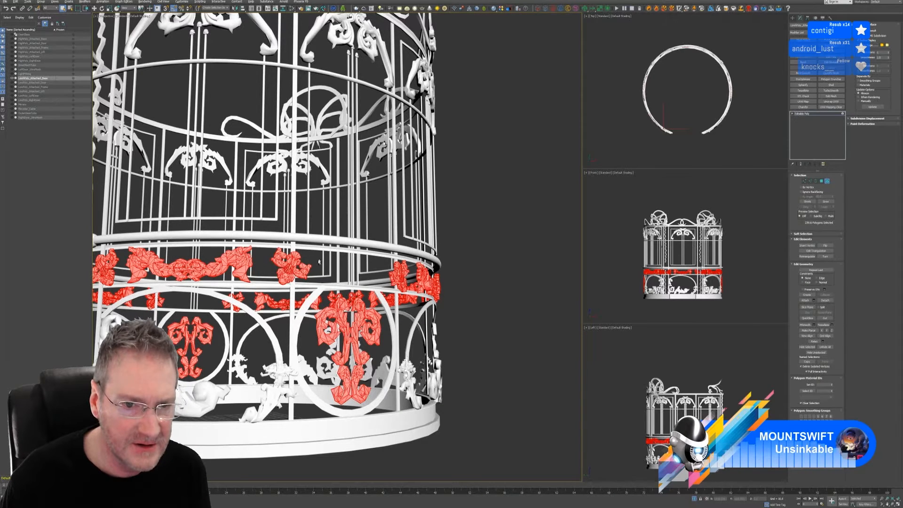
alt+click(278, 278)
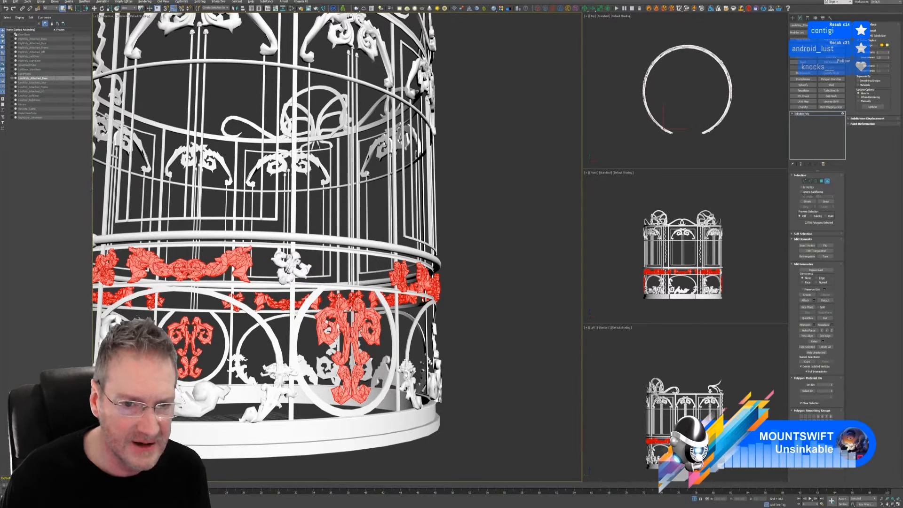
alt+middle_drag(278, 279, 255, 273)
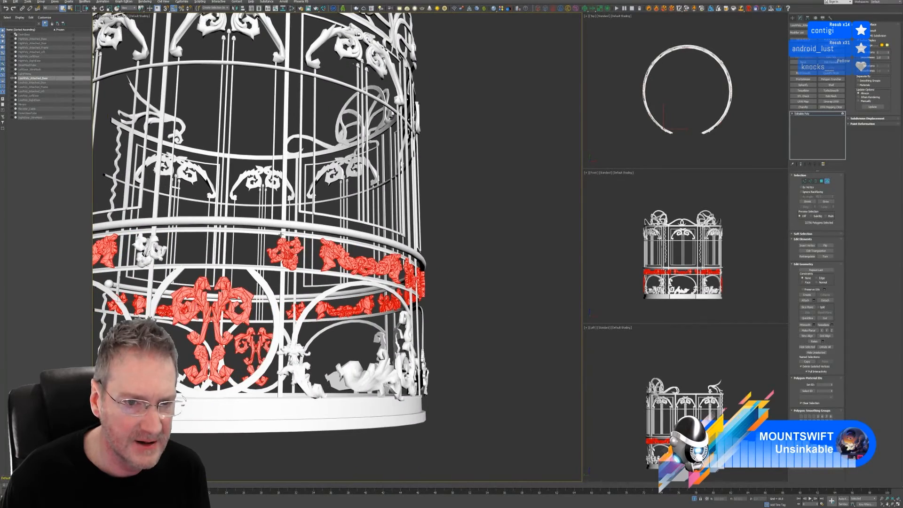
alt+drag(271, 240, 304, 278)
- Remove the leaf clusters on the next pair of neighbouring band posts around the cage from the selection
alt+middle_drag(443, 312, 403, 322)
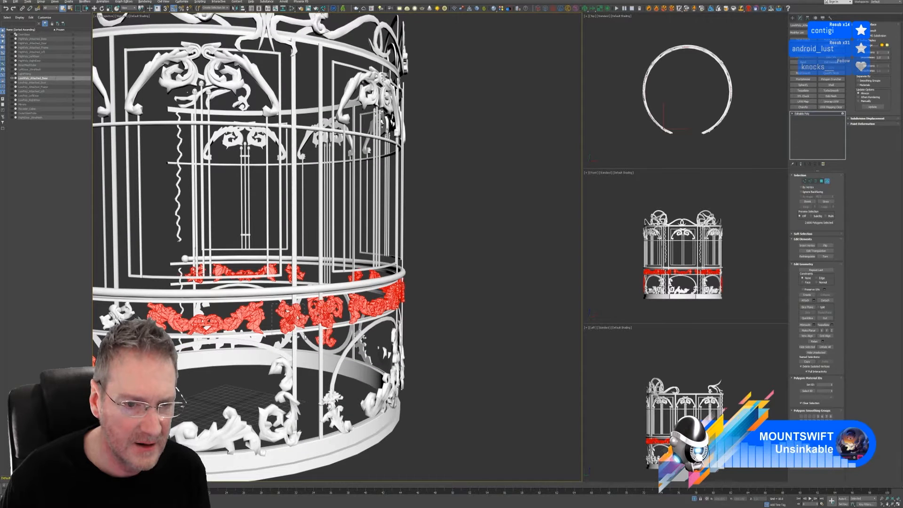
alt+drag(303, 337, 304, 337)
alt+middle_drag(448, 354, 440, 349)
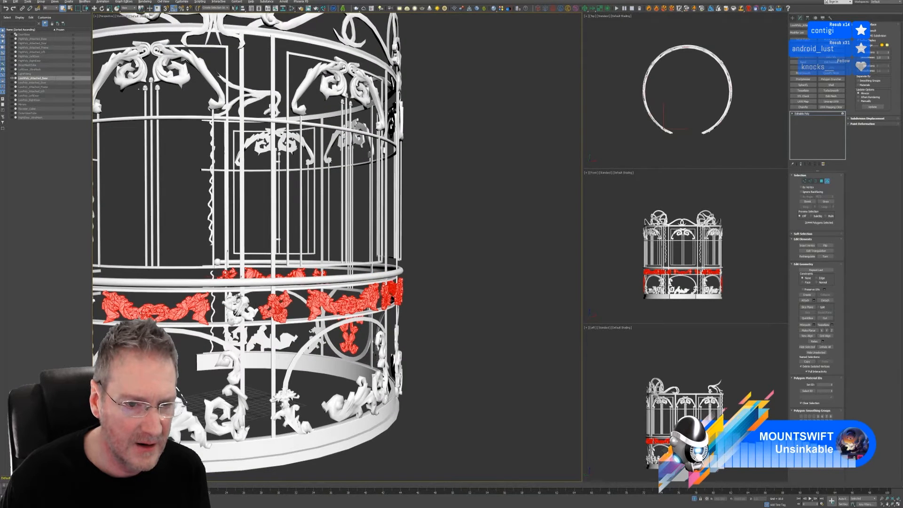
alt+click(289, 328)
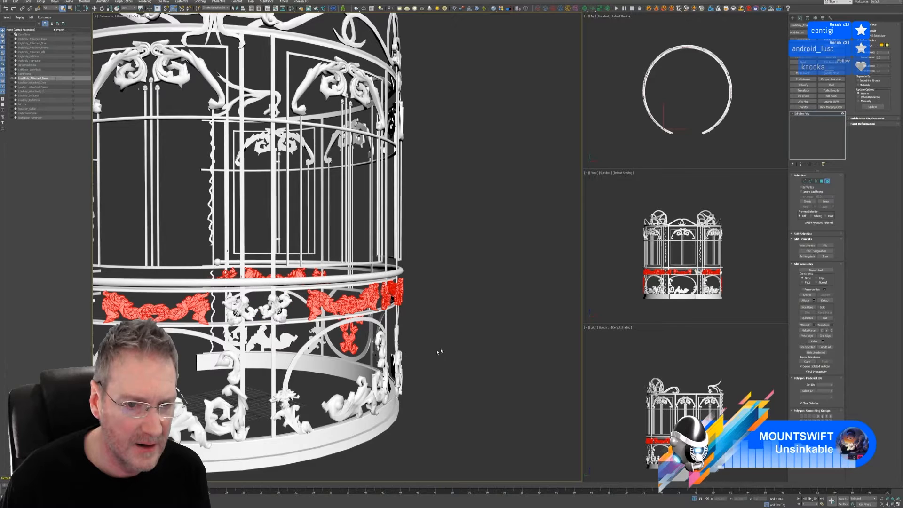
- Remove the band's leaf clusters on the following two pairs of posts, up to the last garland bay, from the selection
alt+middle_drag(440, 348, 425, 333)
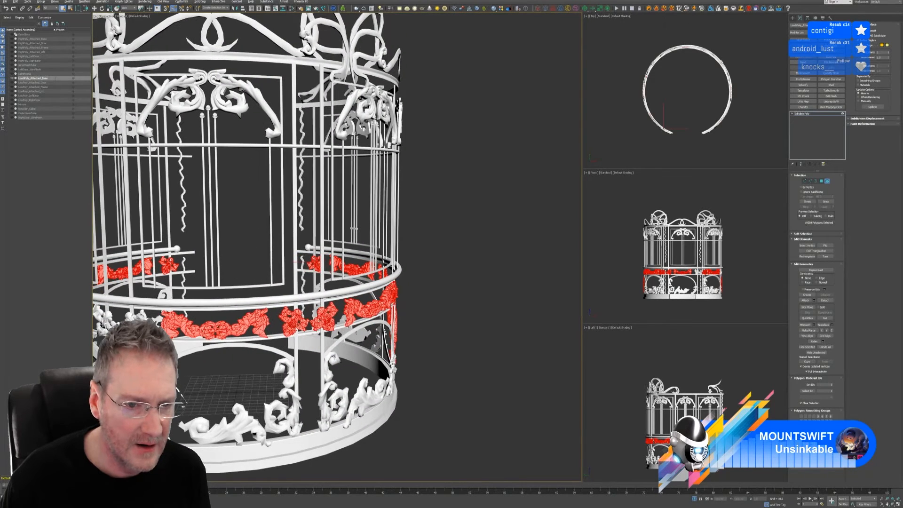
alt+click(294, 324)
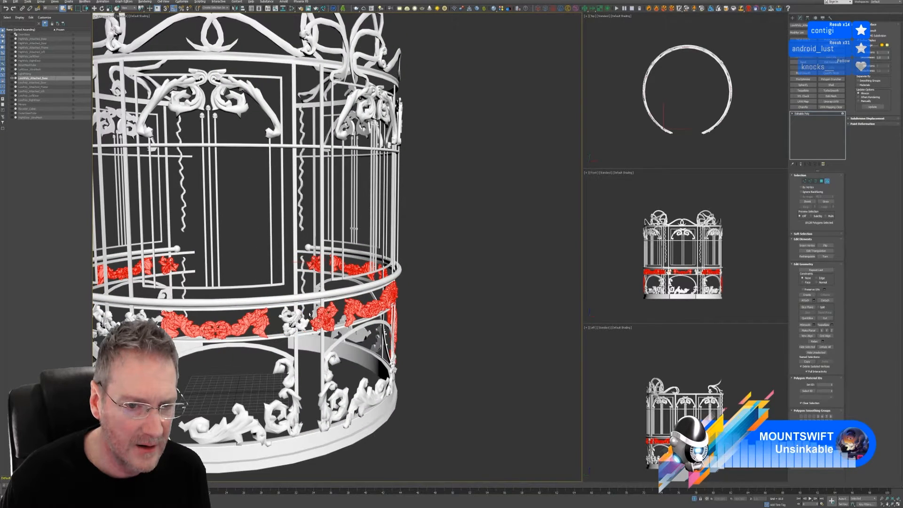
alt+click(337, 336)
mouse_move(431, 355)
alt+middle_down()
mouse_move(402, 355)
mouse_move(438, 350)
alt+middle_up()
alt+click(301, 325)
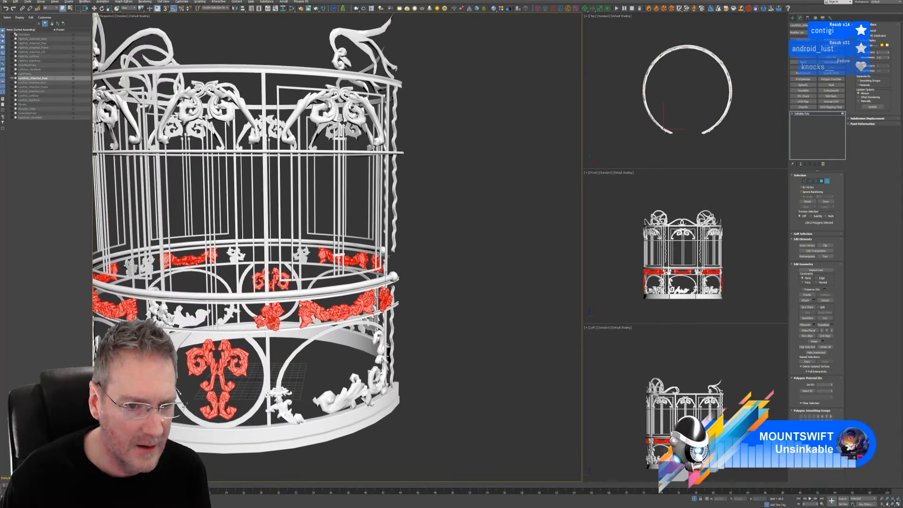
alt+click(278, 328)
- Remove the band's leaf clusters on both end posts beside the cage opening from the selection
alt+middle_drag(377, 361, 384, 343)
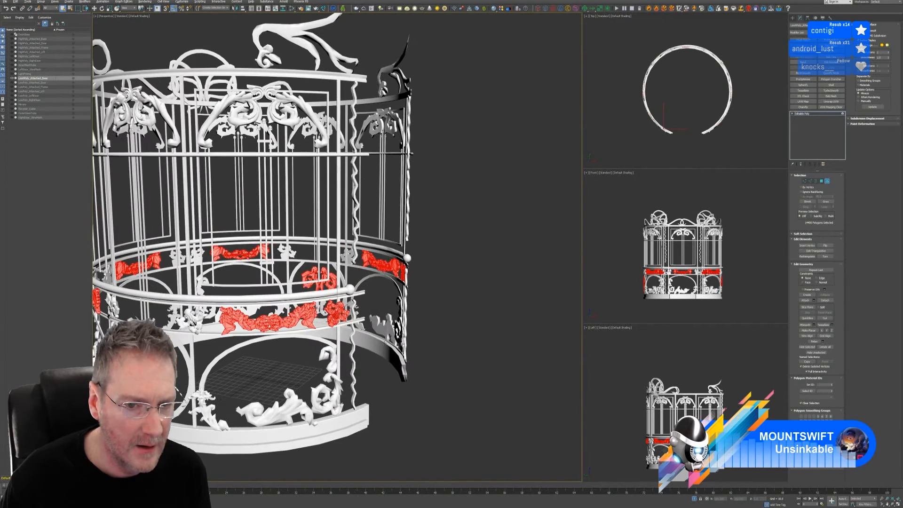
alt+click(330, 322)
scroll(365, 320, down, 4)
alt+middle_drag(405, 345, 518, 335)
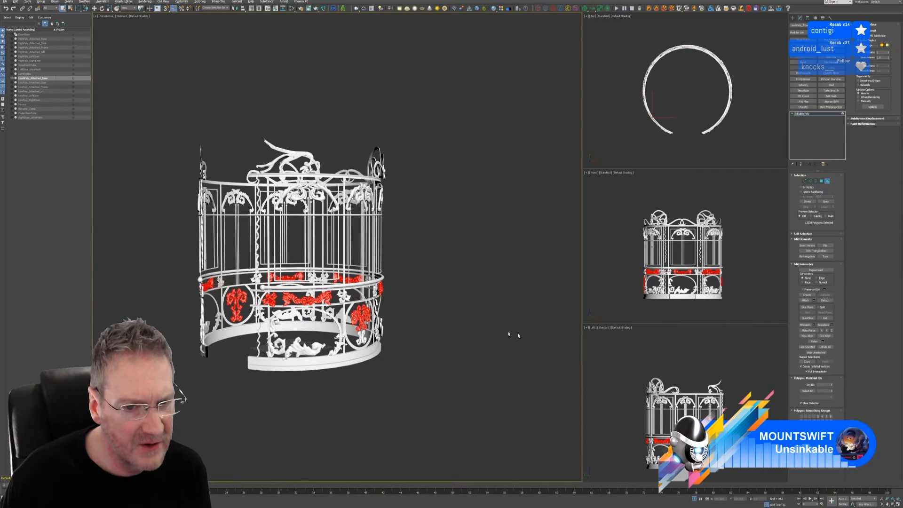
scroll(518, 335, up, 4)
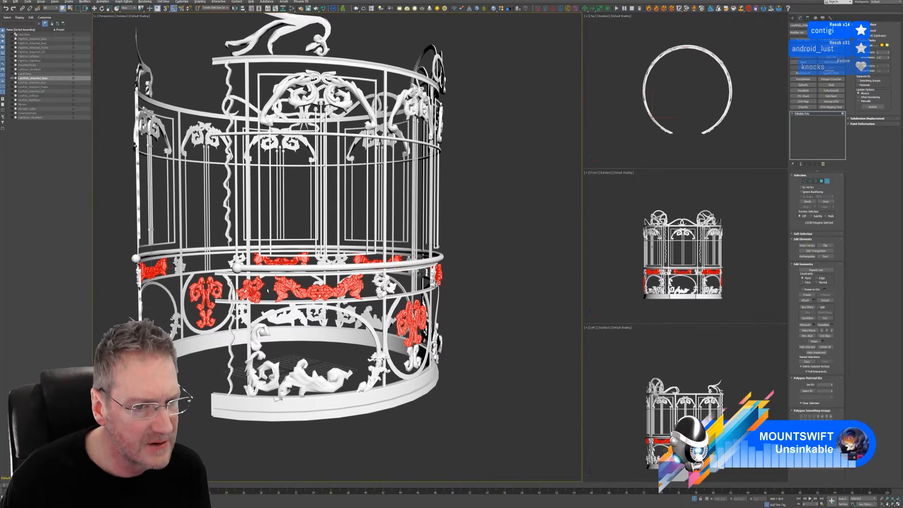
alt+click(241, 301)
scroll(358, 365, down, 4)
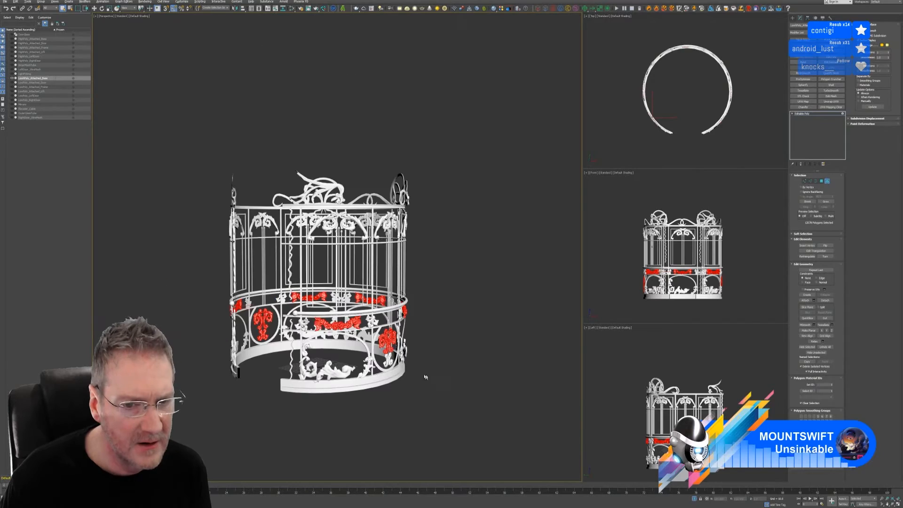
- Set the vertex colour of the selected band garlands and circular-frame scrolls to a very dark crimson, and clear the selection
alt+middle_drag(425, 376, 256, 375)
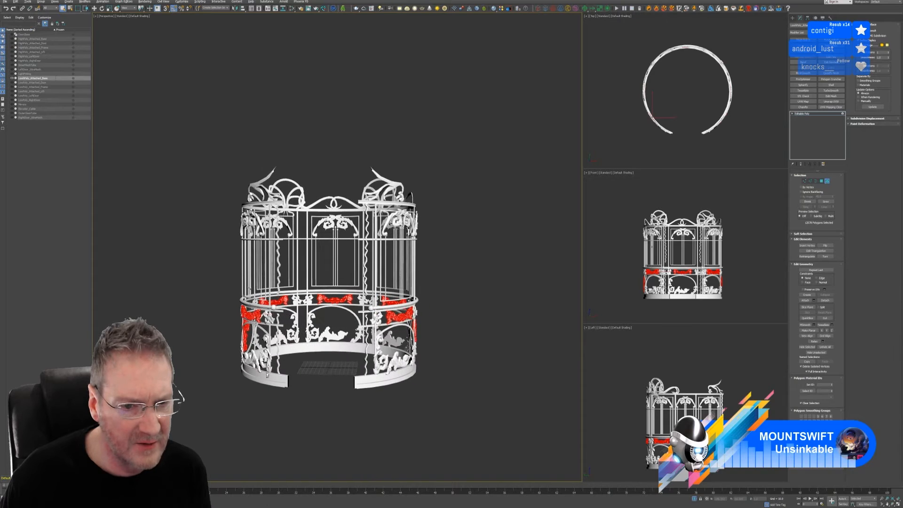
click(824, 454)
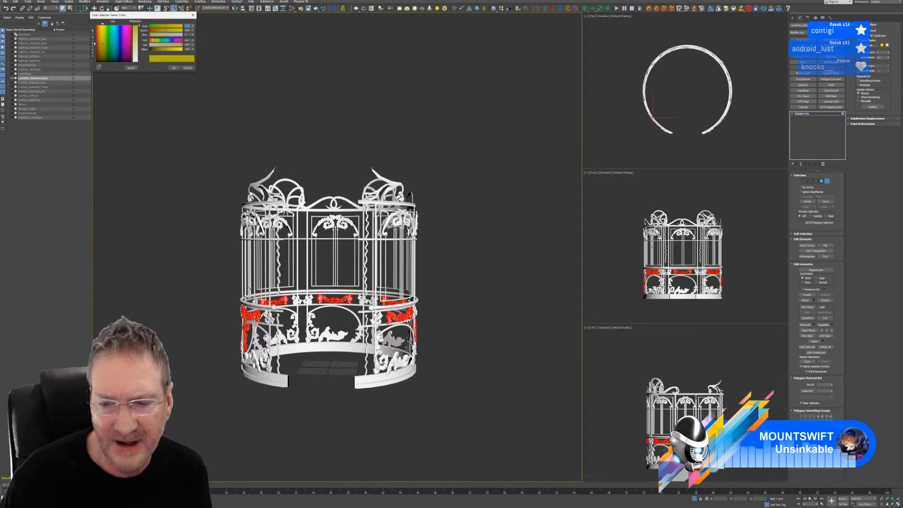
click(131, 59)
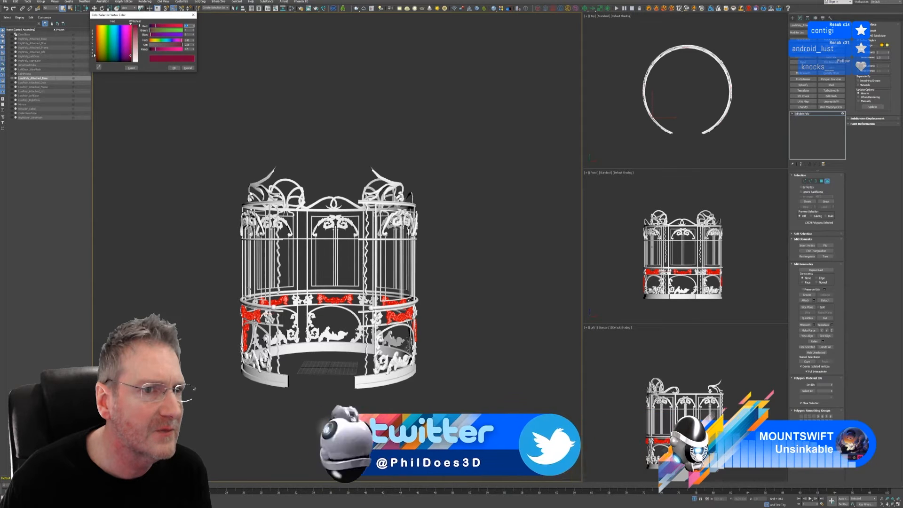
click(824, 454)
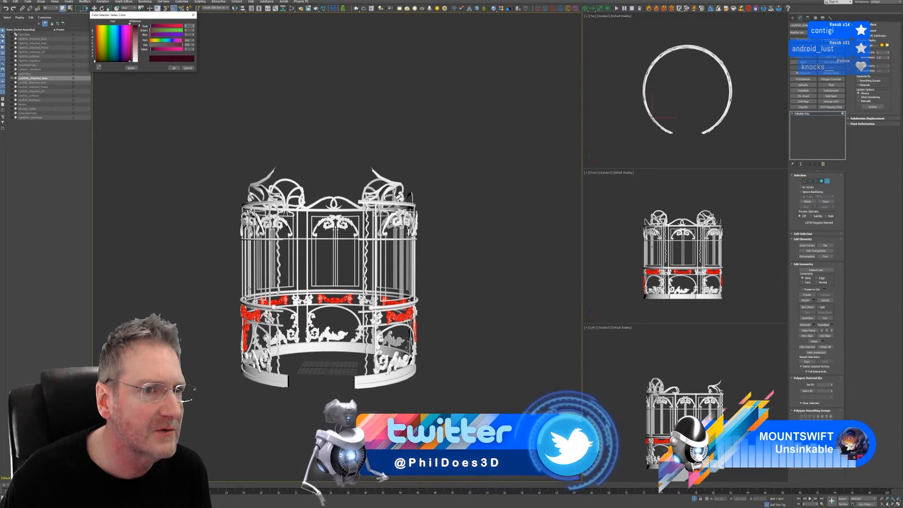
click(173, 68)
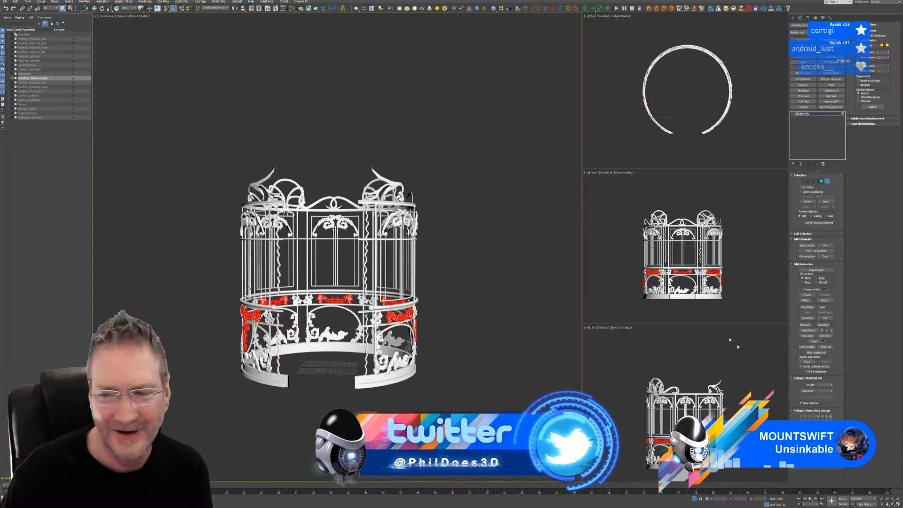
click(459, 257)
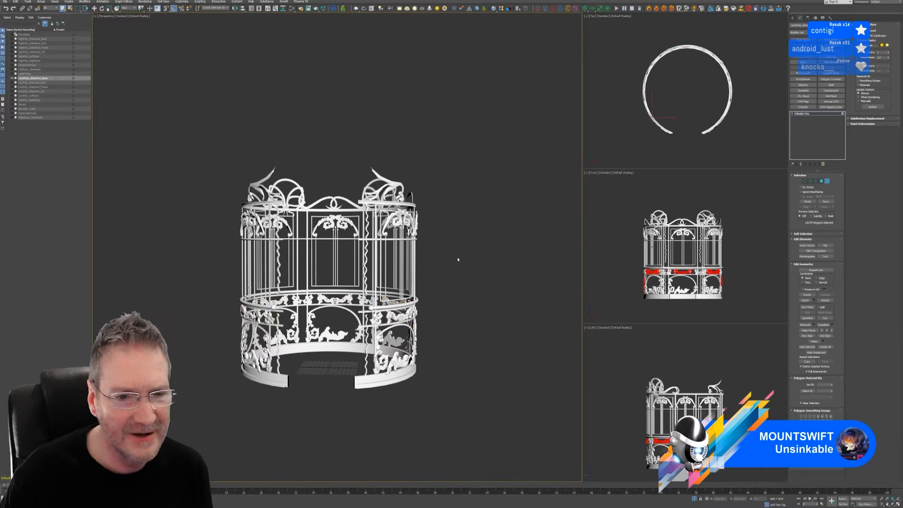
- Select all four segments of the twisted vertical bar on one side of the cage opening
scroll(458, 256, up, 3)
click(366, 249)
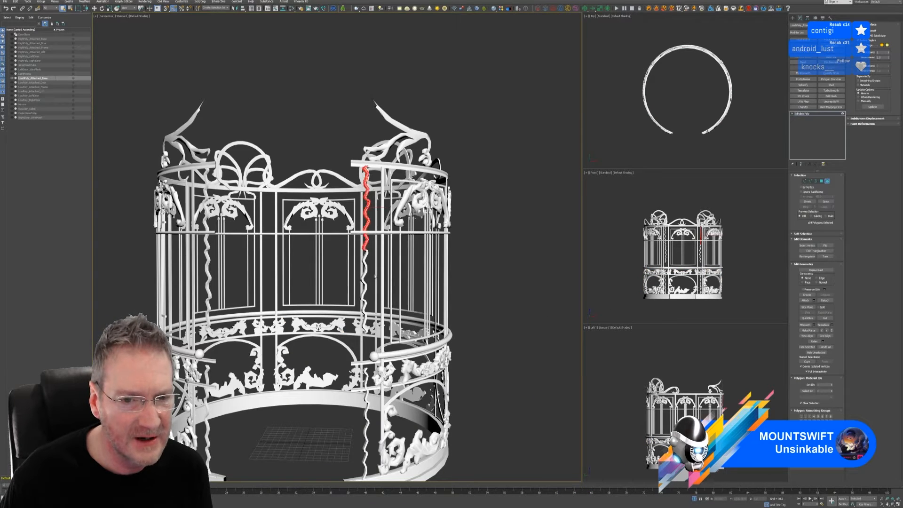
ctrl+click(365, 282)
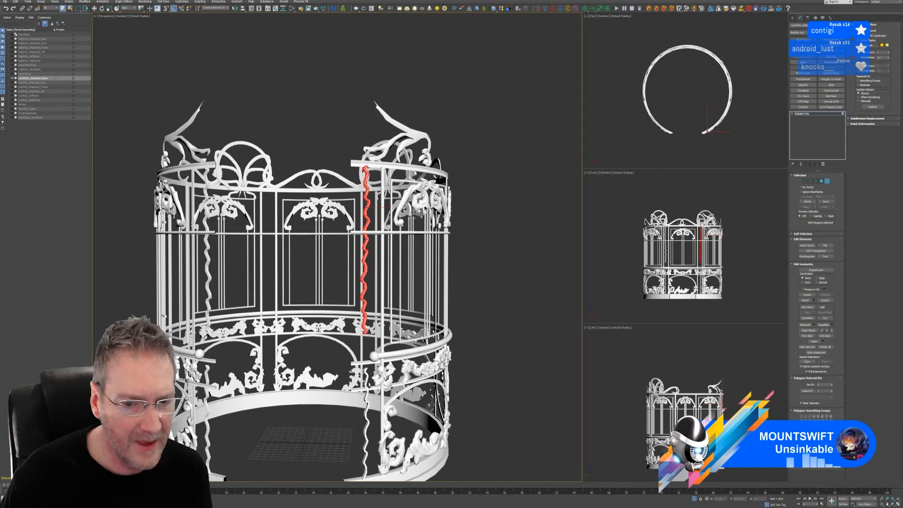
ctrl+click(367, 456)
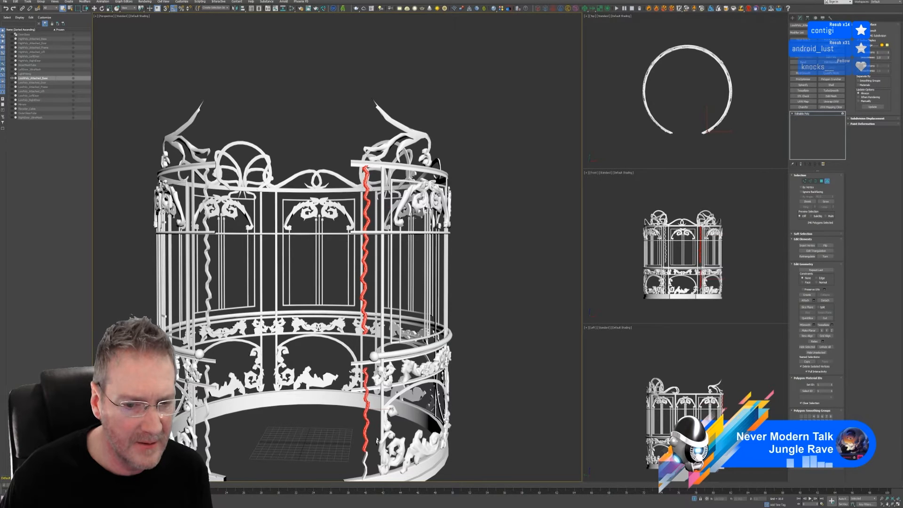
ctrl+click(365, 467)
- Add all four segments of the twisted bar on the other side of the cage opening to the selection
ctrl+click(208, 293)
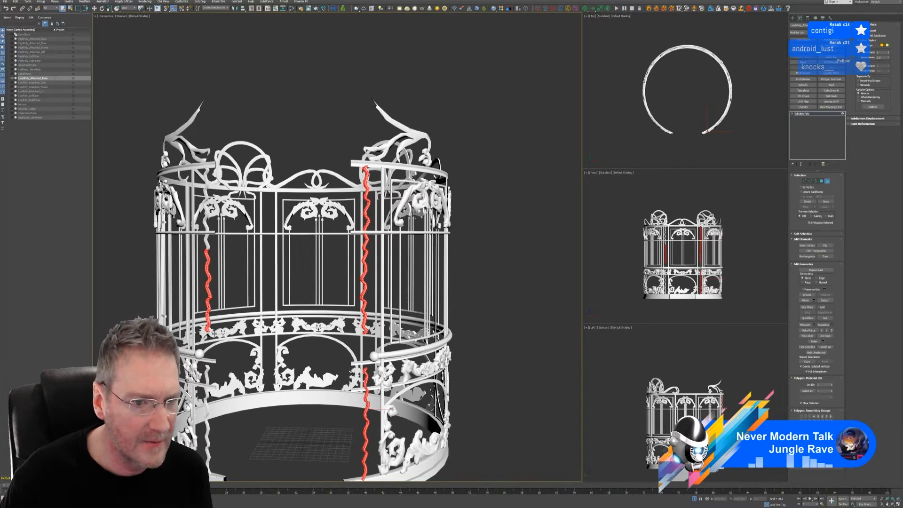
ctrl+click(206, 240)
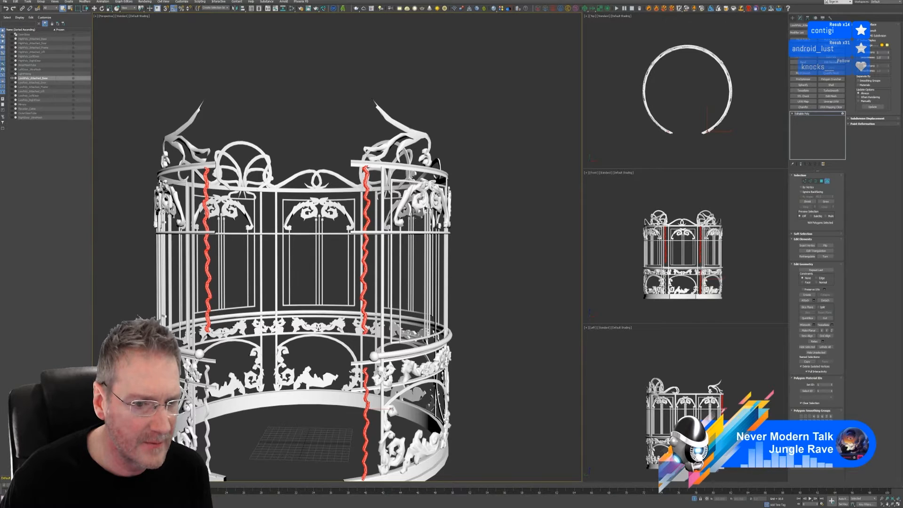
ctrl+click(207, 436)
ctrl+click(207, 463)
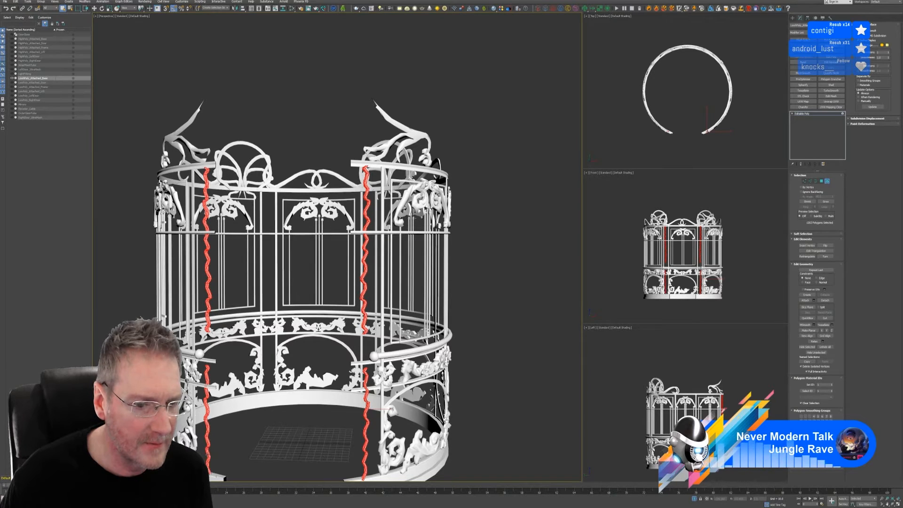
- Set the vertex colour of both selected twisted bars to green
scroll(239, 445, down, 3)
alt+middle_drag(239, 444, 418, 235)
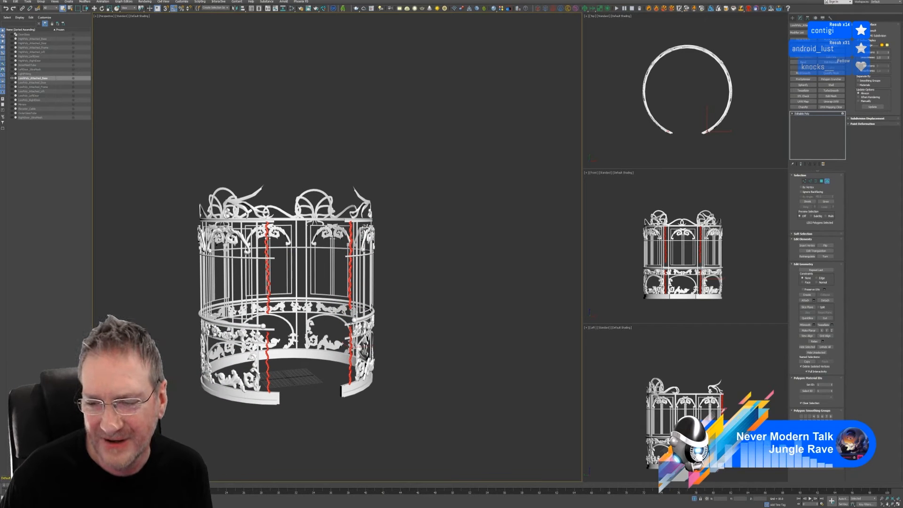
click(825, 457)
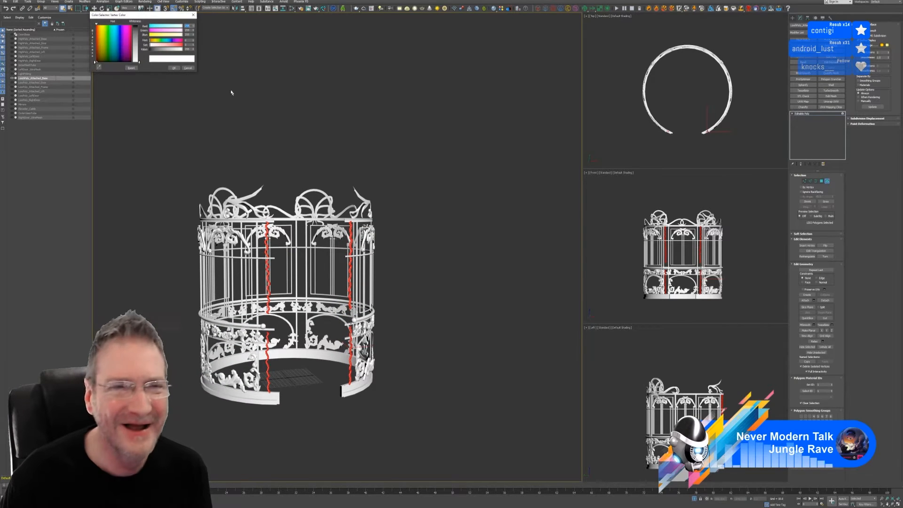
click(109, 52)
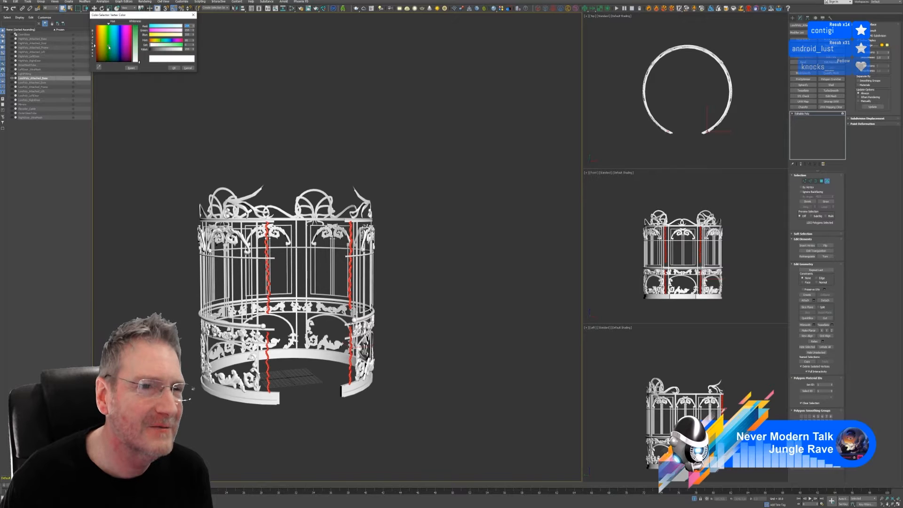
drag(136, 60, 135, 26)
click(173, 68)
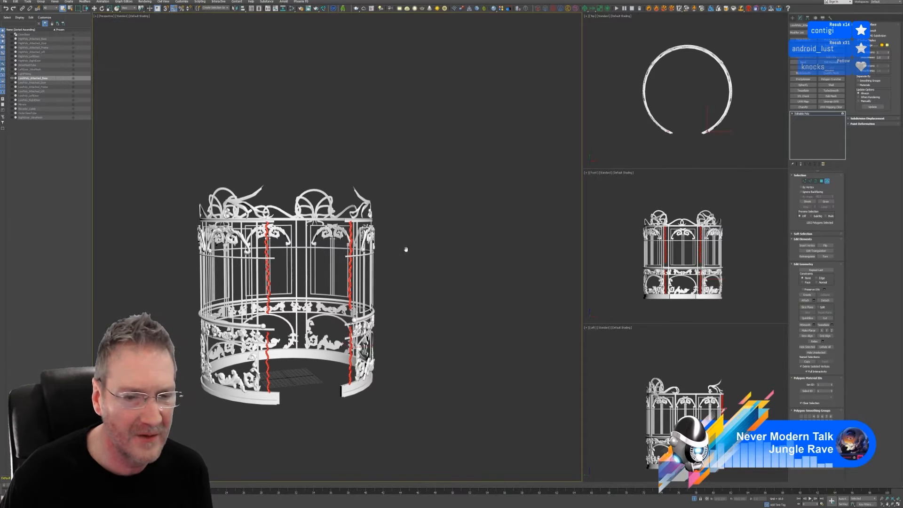
middle_drag(405, 249, 443, 254)
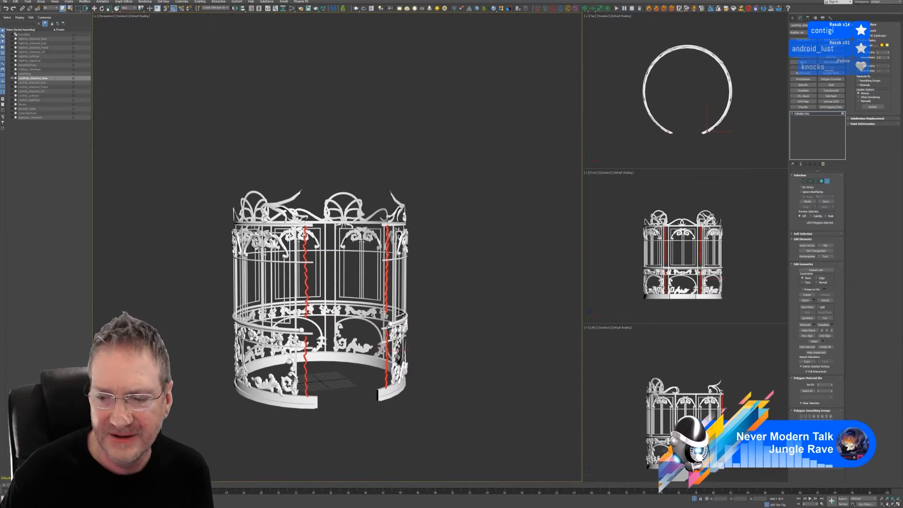
click(825, 457)
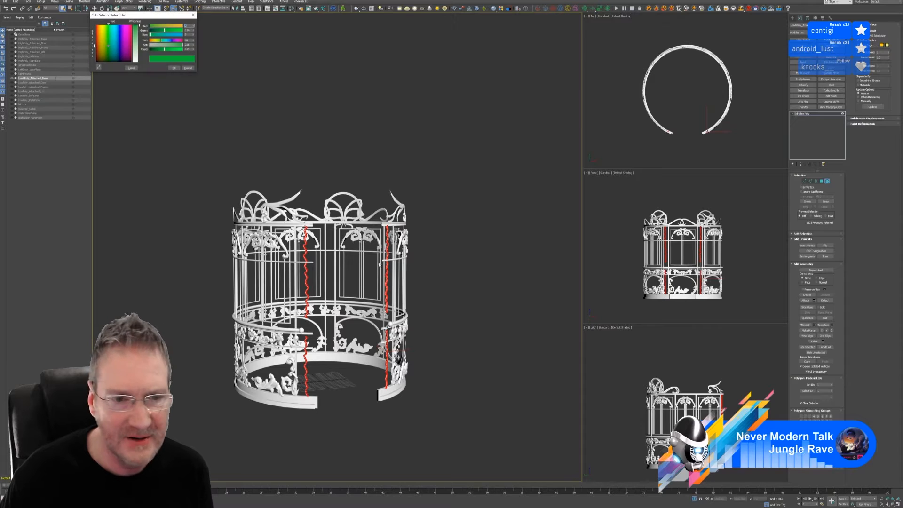
click(187, 68)
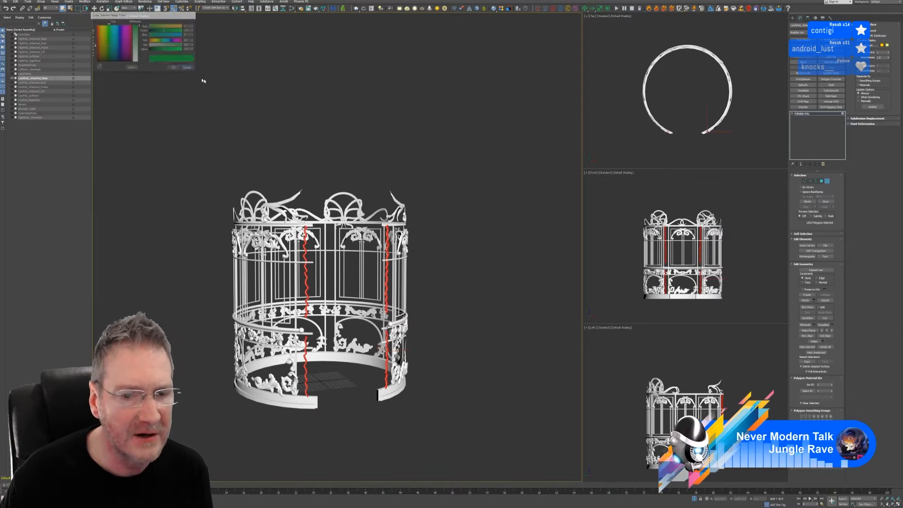
- Leave element editing and turn on vertex colour display for the cage object in its properties
click(826, 181)
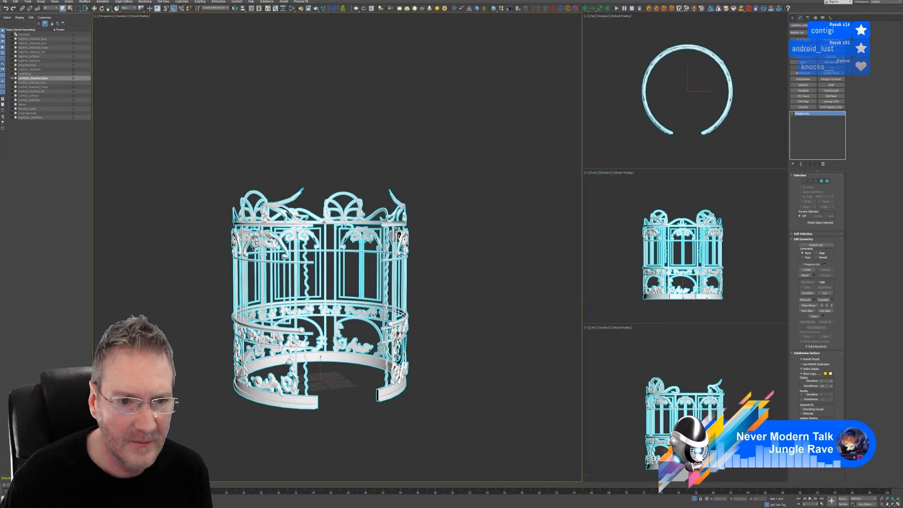
right_click(324, 222)
click(348, 256)
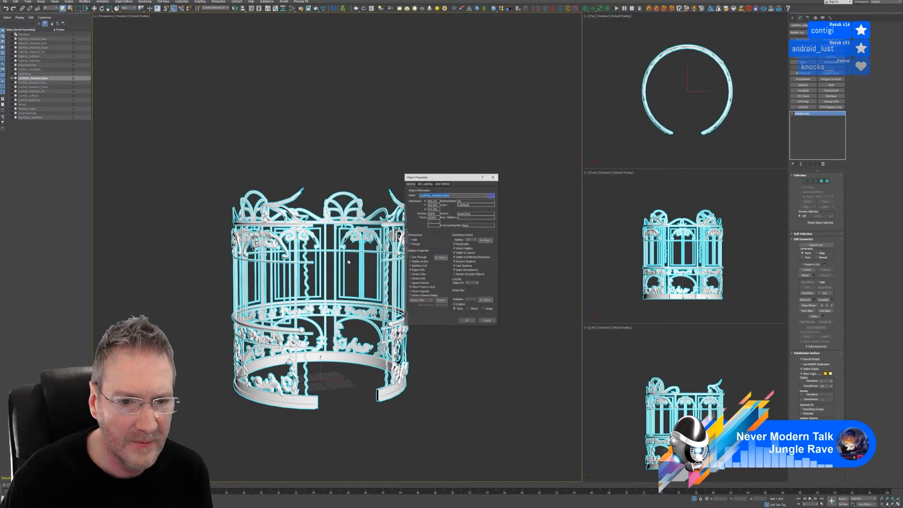
click(465, 321)
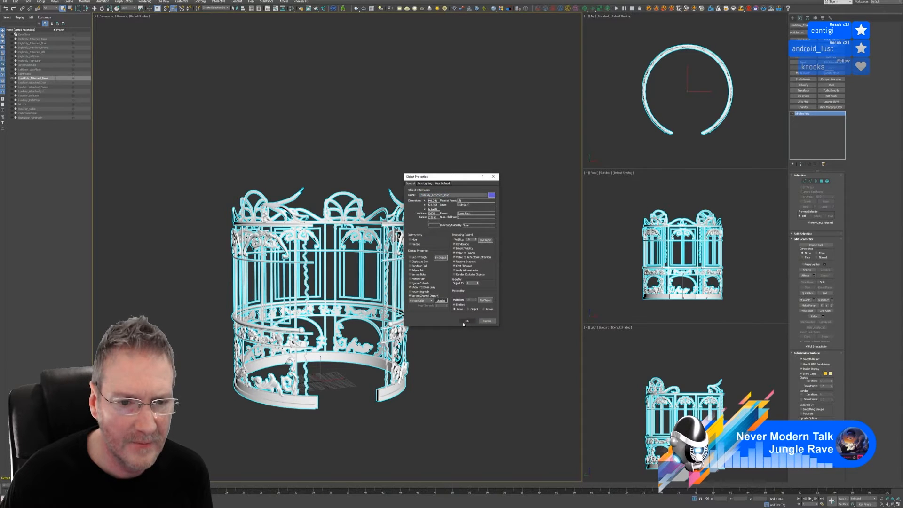
- Select the white thin vertical side bars flanking the central triple bars in the cage's back panels
alt+middle_drag(426, 270, 425, 270)
scroll(372, 270, up, 5)
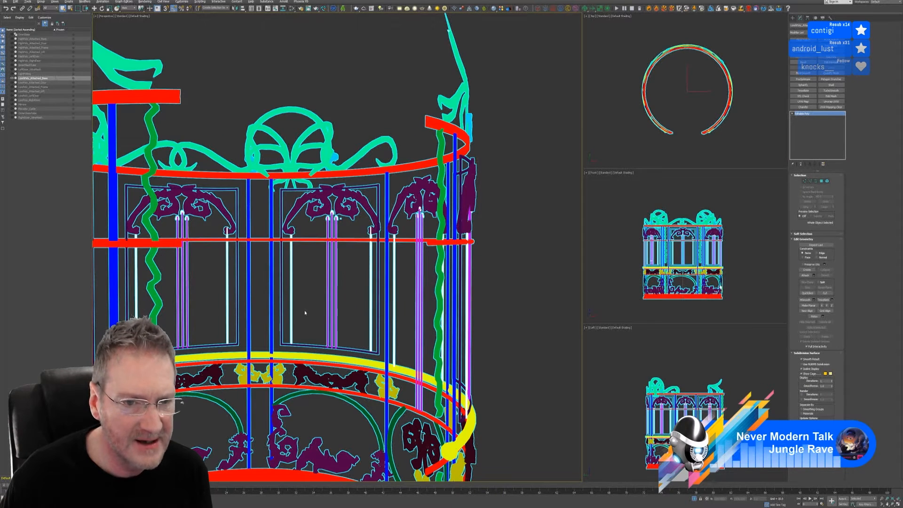
scroll(323, 270, up, 2)
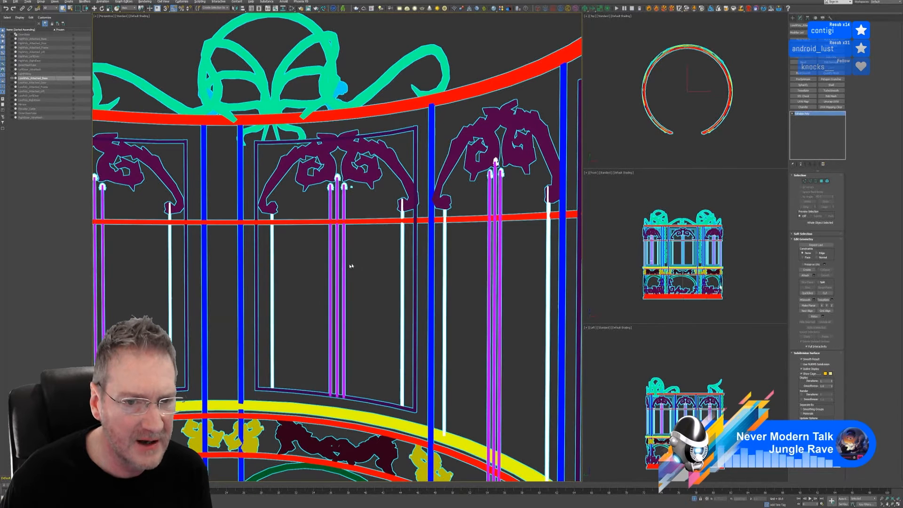
click(826, 181)
click(407, 262)
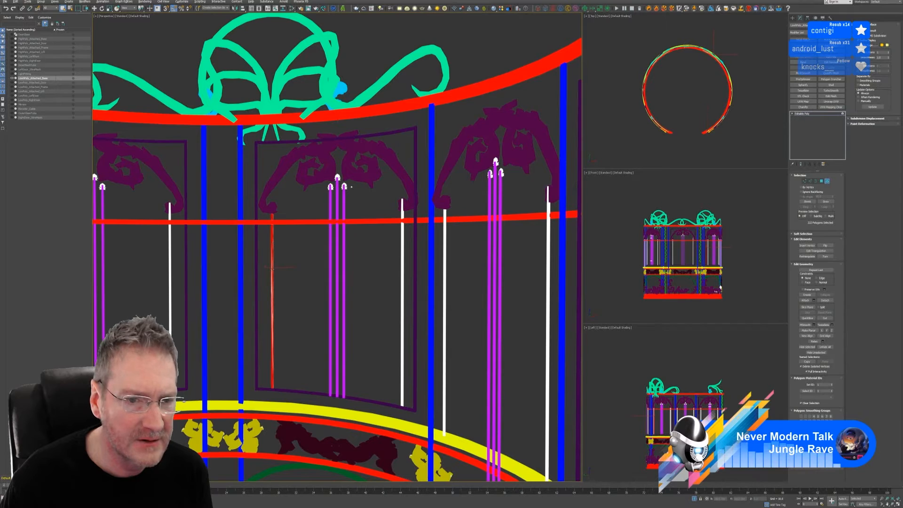
ctrl+click(402, 262)
ctrl+click(445, 265)
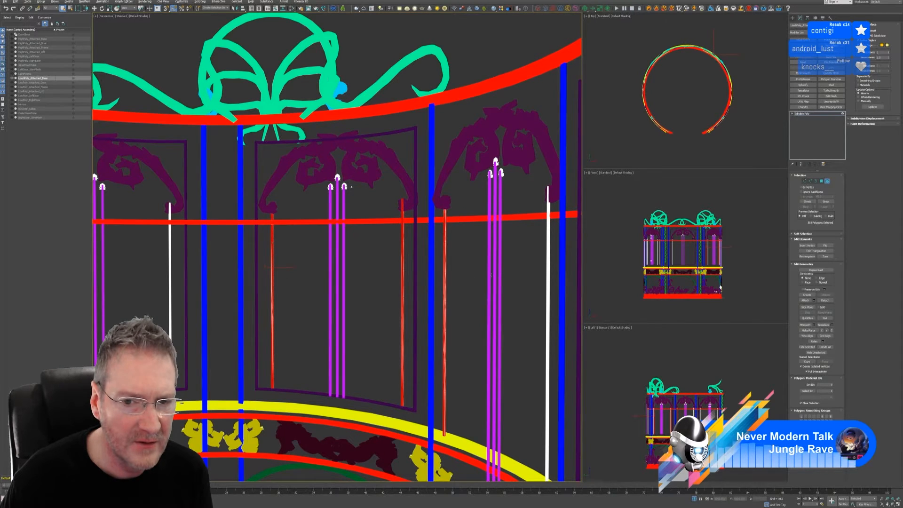
ctrl+click(548, 260)
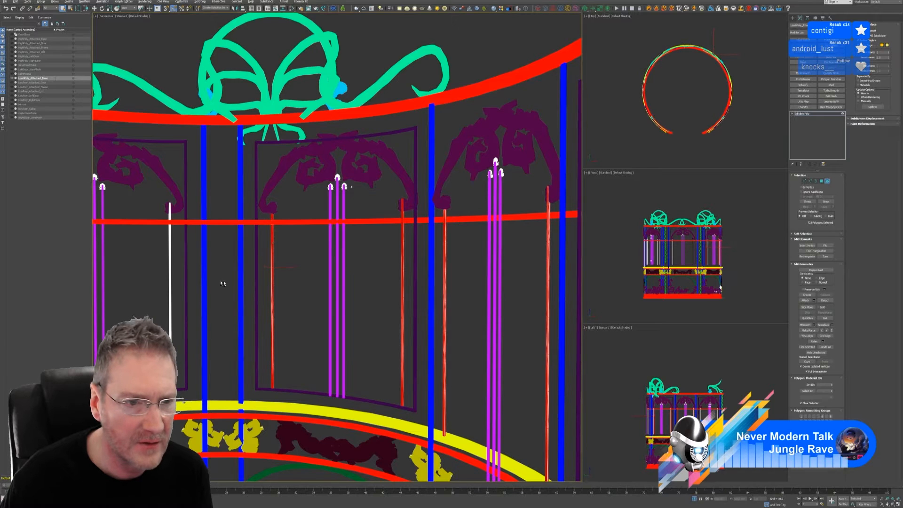
ctrl+click(170, 277)
alt+middle_drag(219, 278, 291, 261)
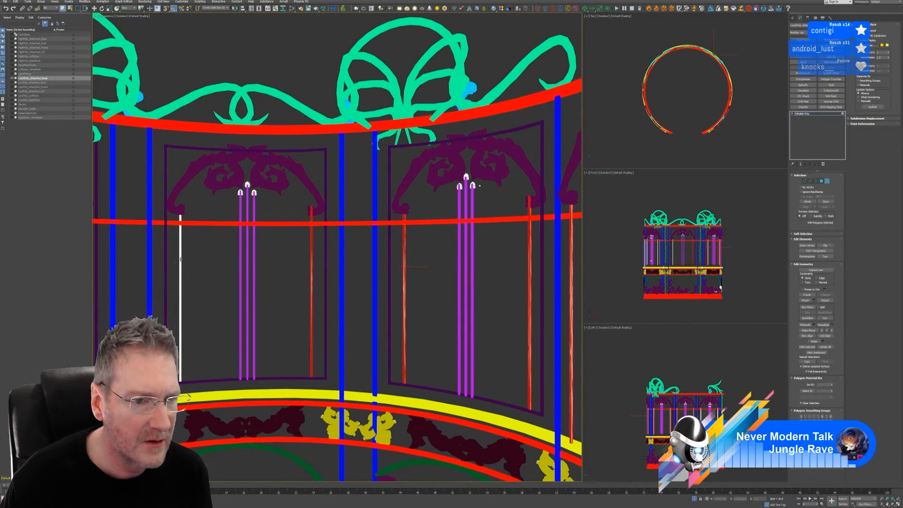
ctrl+click(180, 282)
- Add the white thin vertical side bars of the neighbouring panels around the cage to the selection
alt+middle_drag(210, 284, 98, 285)
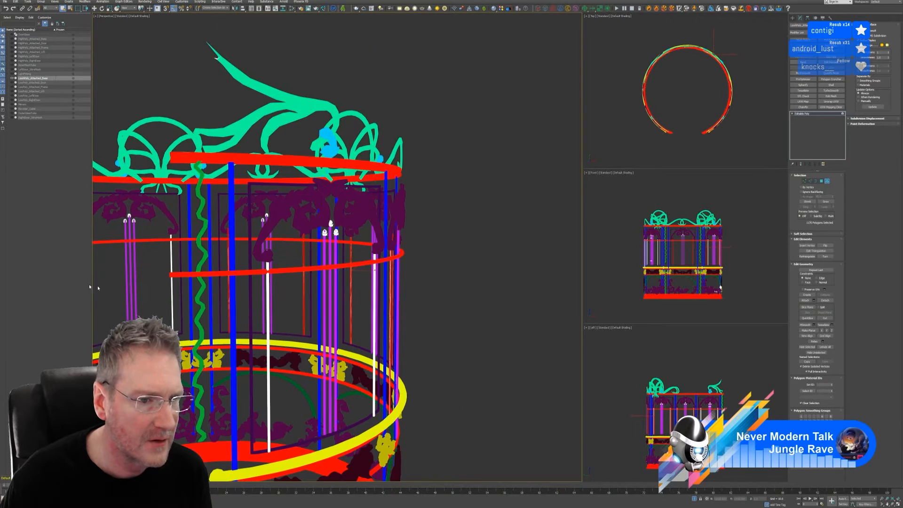
scroll(97, 286, up, 3)
middle_drag(143, 269, 232, 249)
ctrl+click(265, 263)
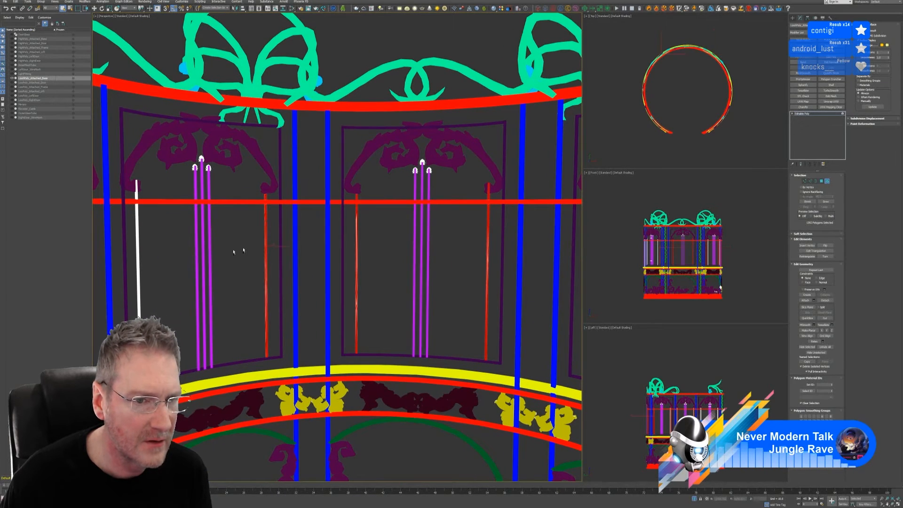
ctrl+click(137, 275)
scroll(167, 281, down, 5)
alt+middle_drag(167, 281, 168, 271)
scroll(168, 270, up, 5)
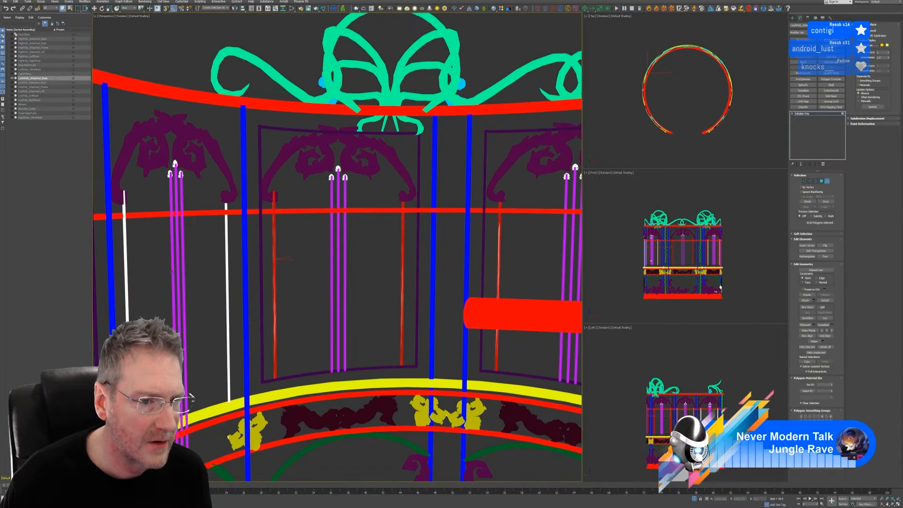
ctrl+click(227, 262)
ctrl+click(125, 275)
- Add the end panel's two white side bars and the small upper and lower crosspieces on its triple bars to the selection
scroll(151, 299, down, 5)
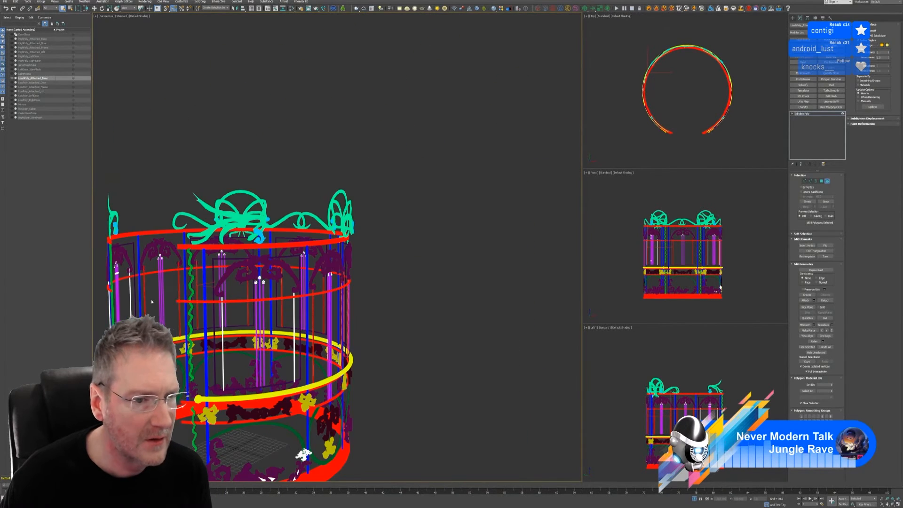
alt+middle_drag(150, 298, 207, 258)
scroll(207, 258, up, 3)
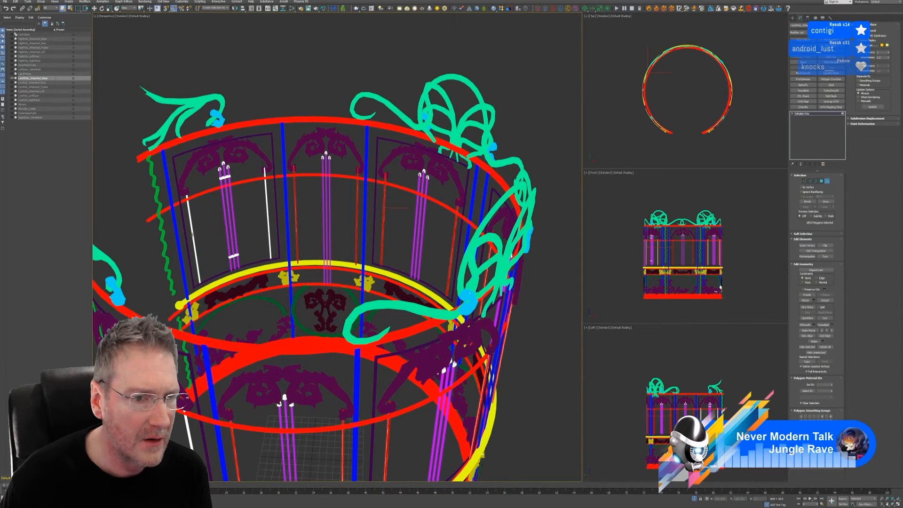
ctrl+click(192, 233)
ctrl+click(268, 220)
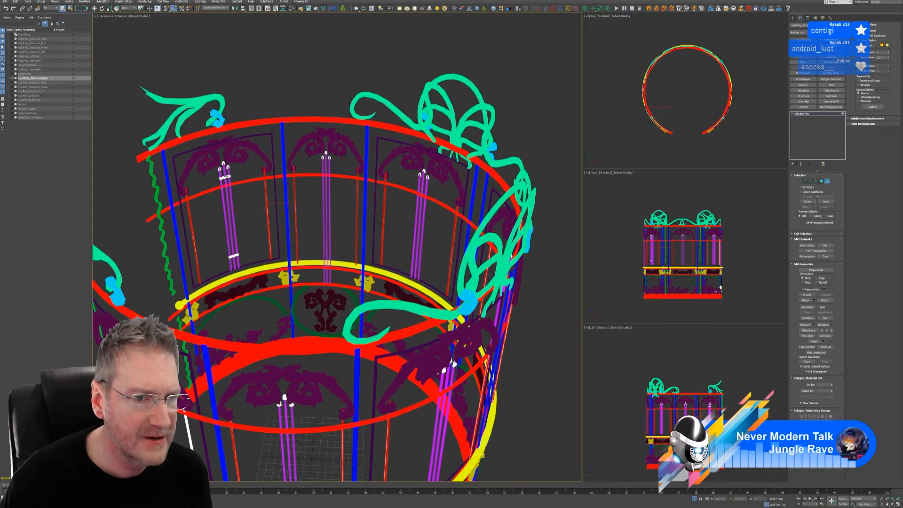
ctrl+click(231, 178)
ctrl+click(234, 256)
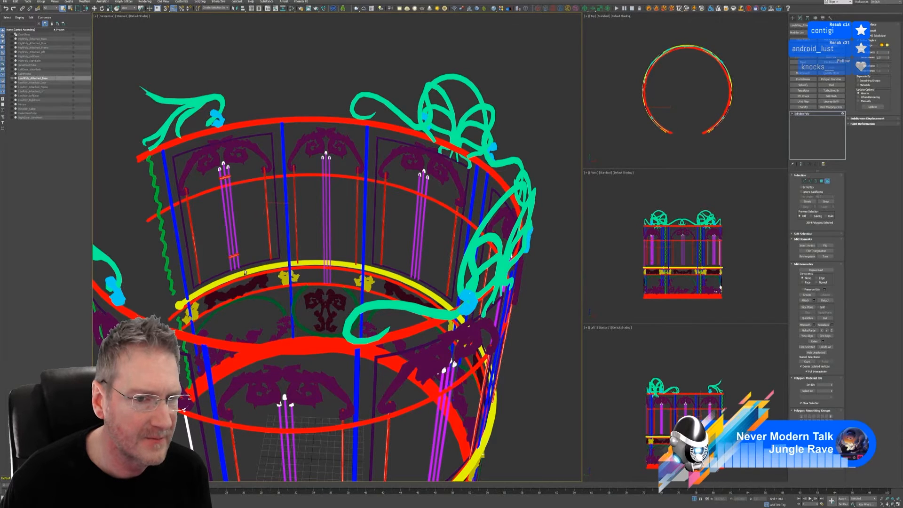
- Add the two white thin side bars of the end panel on the other side of the opening to the selection
scroll(234, 257, down, 5)
mouse_move(234, 257)
alt+middle_down()
mouse_move(216, 285)
mouse_move(218, 265)
alt+middle_up()
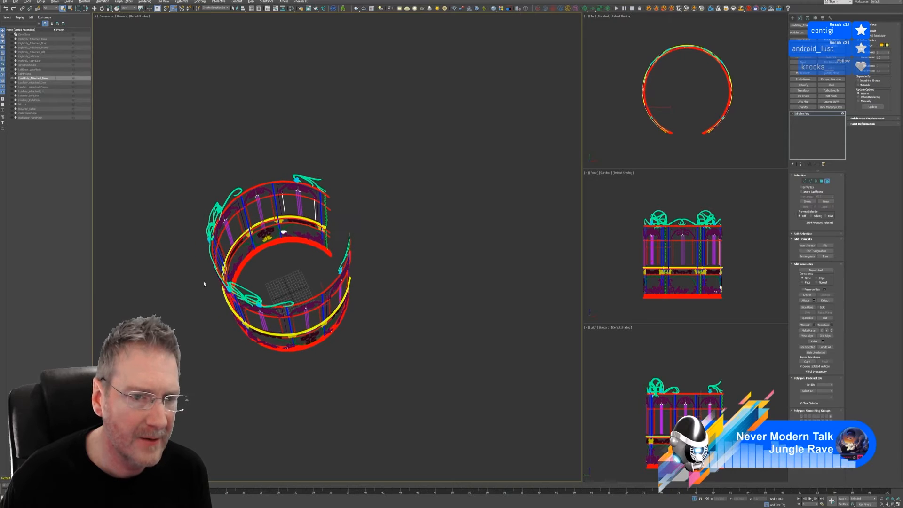
scroll(271, 203, up, 5)
ctrl+click(271, 197)
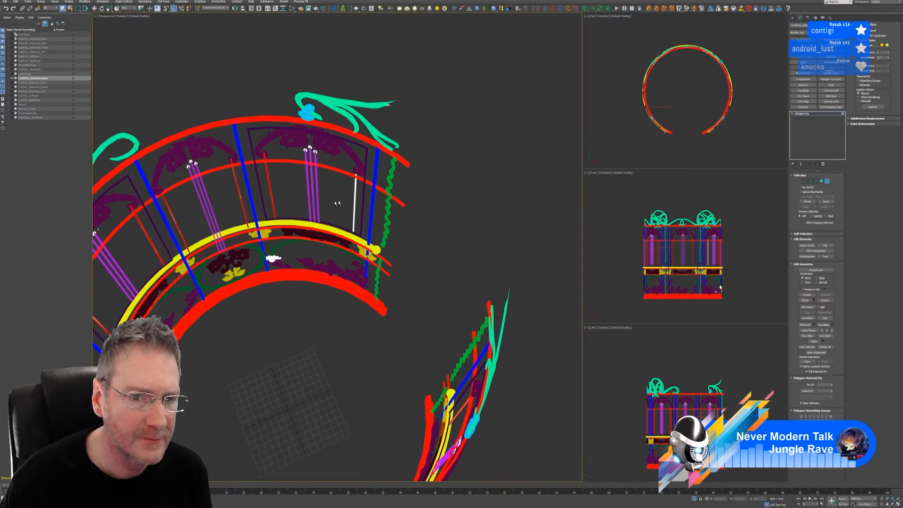
ctrl+click(354, 199)
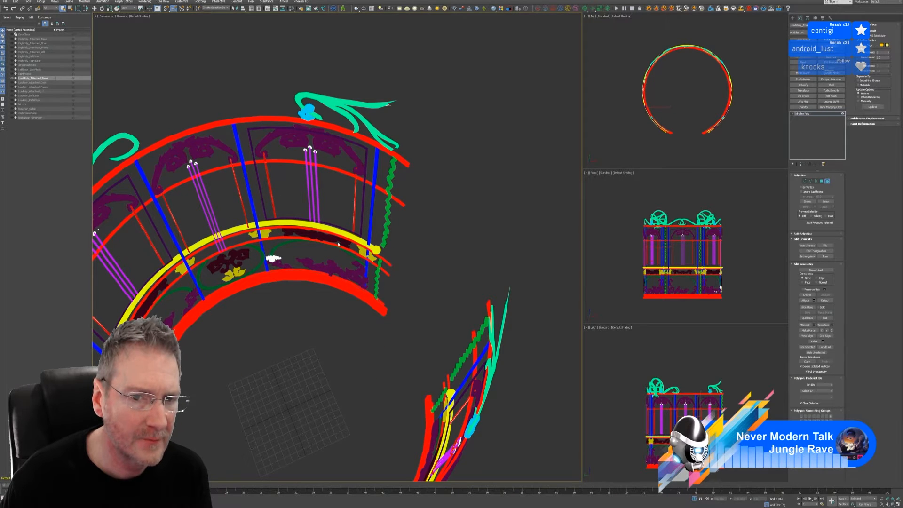
- Sample the purple of the central triple bars as the vertex colour for the selected thin side bars and crosspieces
scroll(320, 253, down, 3)
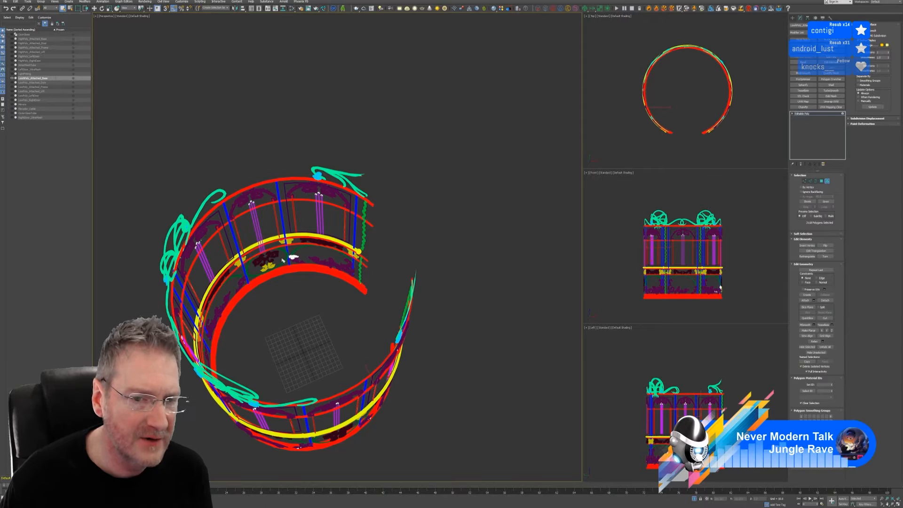
alt+middle_drag(353, 296, 304, 295)
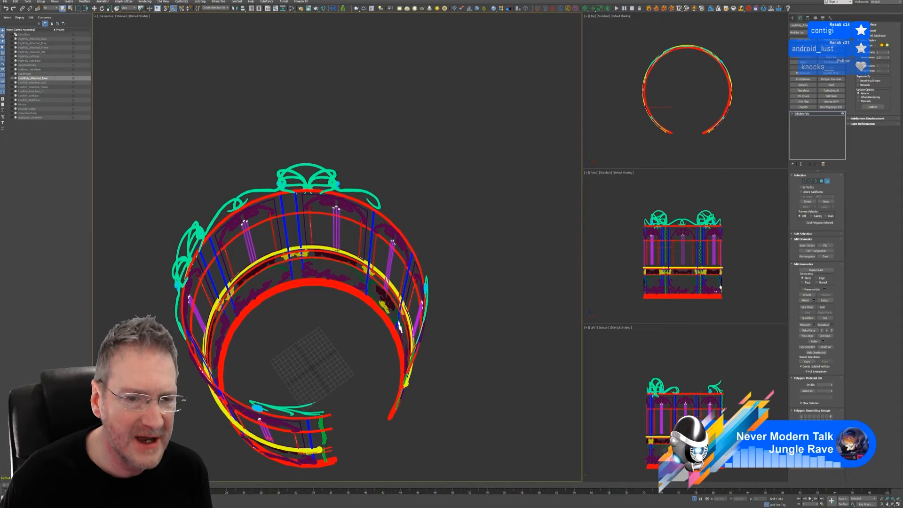
scroll(341, 244, up, 5)
scroll(325, 263, down, 3)
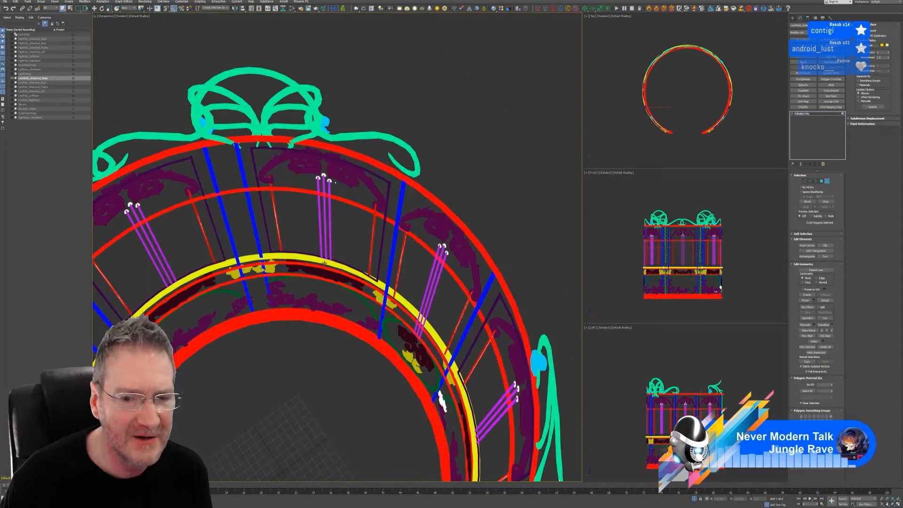
scroll(310, 222, up, 3)
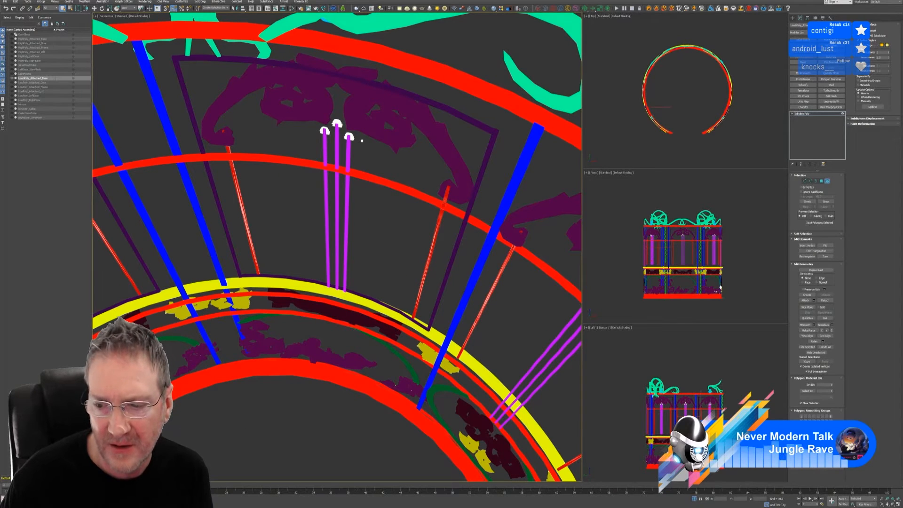
click(825, 455)
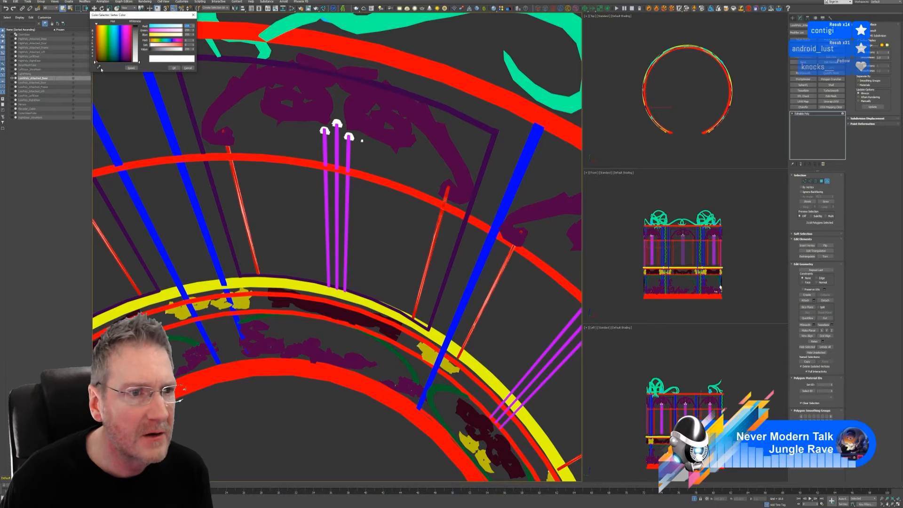
click(349, 193)
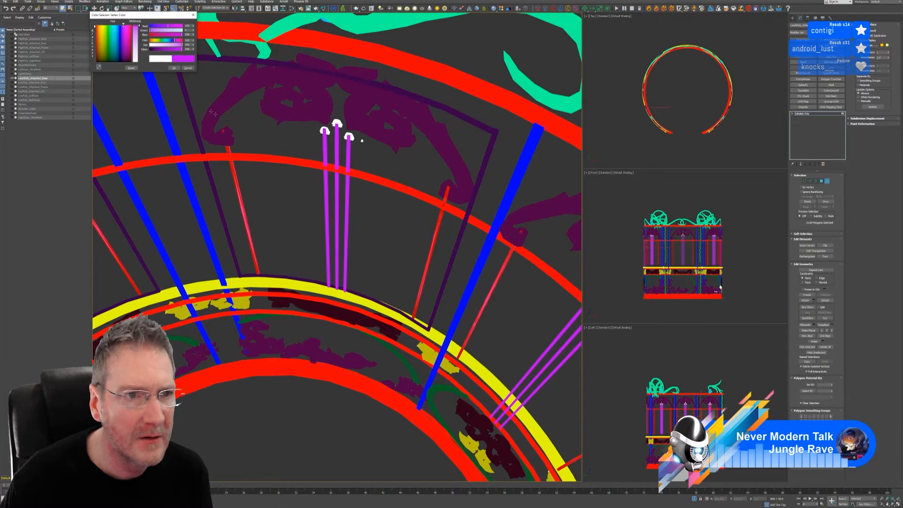
- Apply the purple vertex color to the selected thin vertical bars of the upper window panels and clear the selection
click(174, 68)
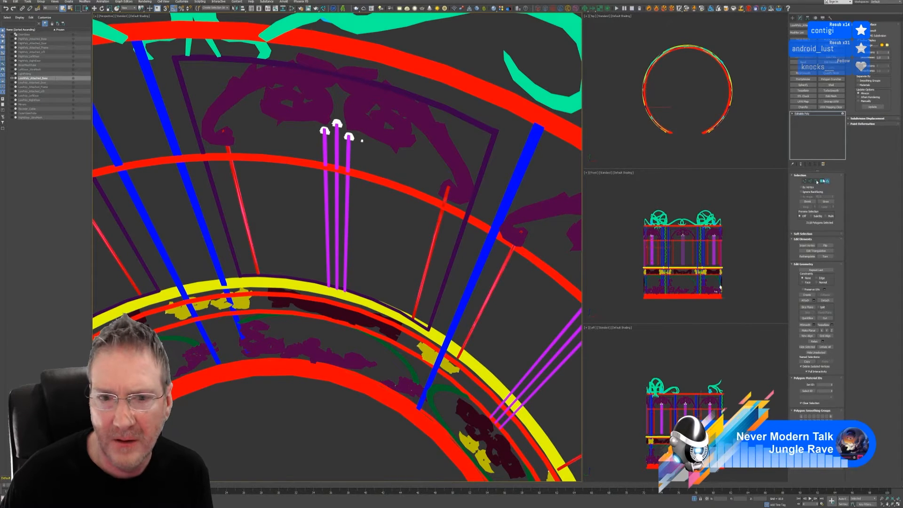
click(402, 241)
scroll(383, 269, down, 4)
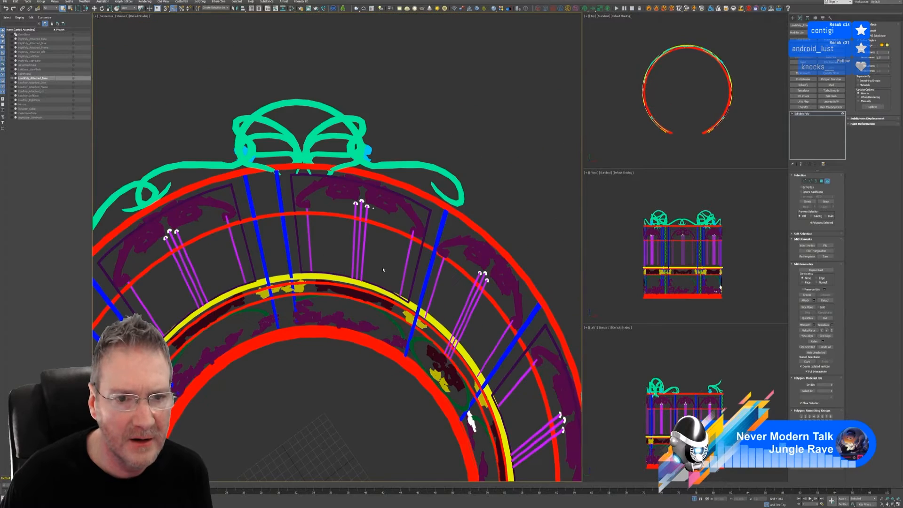
scroll(383, 269, down, 3)
alt+middle_drag(383, 270, 416, 283)
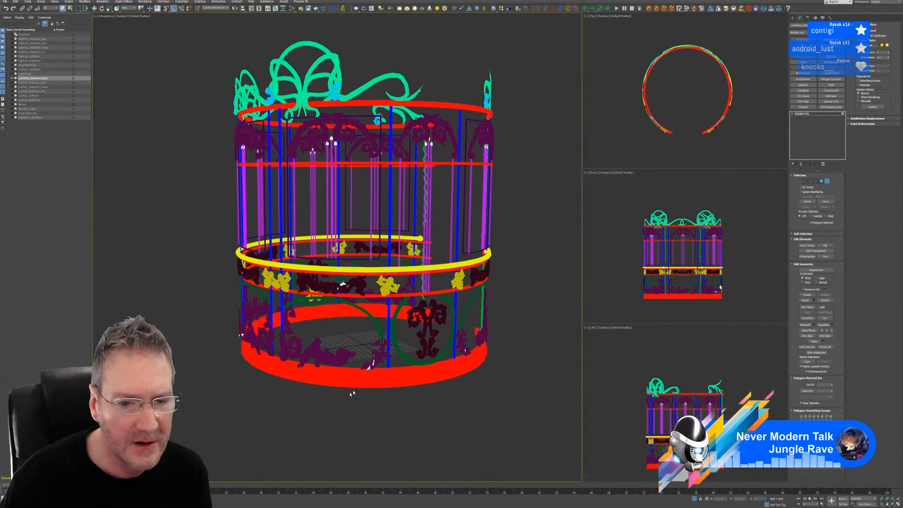
- Select only the white uncolored polygons on the small purple leaf ornament beside the blue post above the red base ring
scroll(351, 393, up, 5)
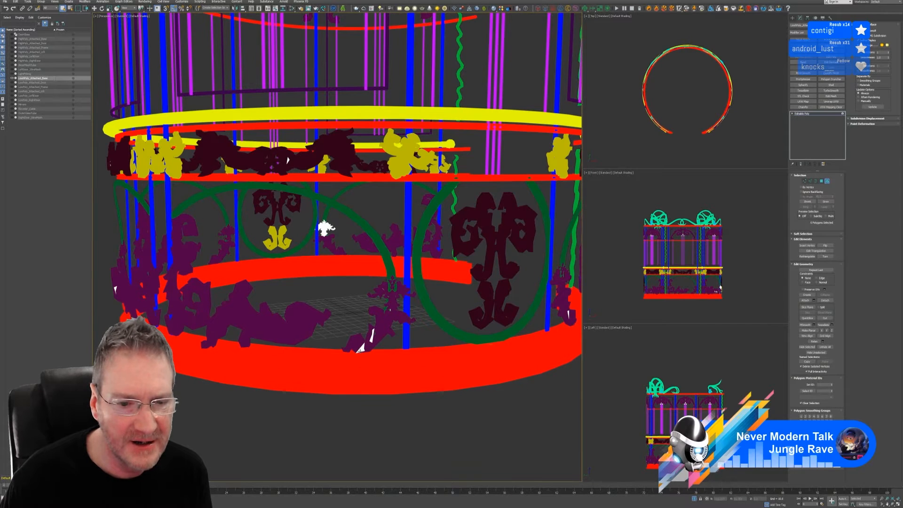
click(360, 350)
double_click(360, 348)
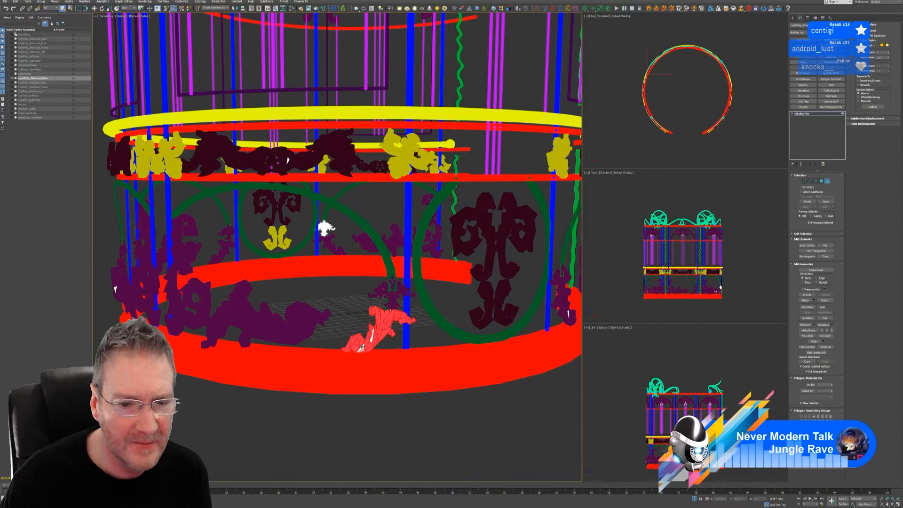
click(361, 351)
scroll(365, 357, up, 2)
ctrl+click(360, 346)
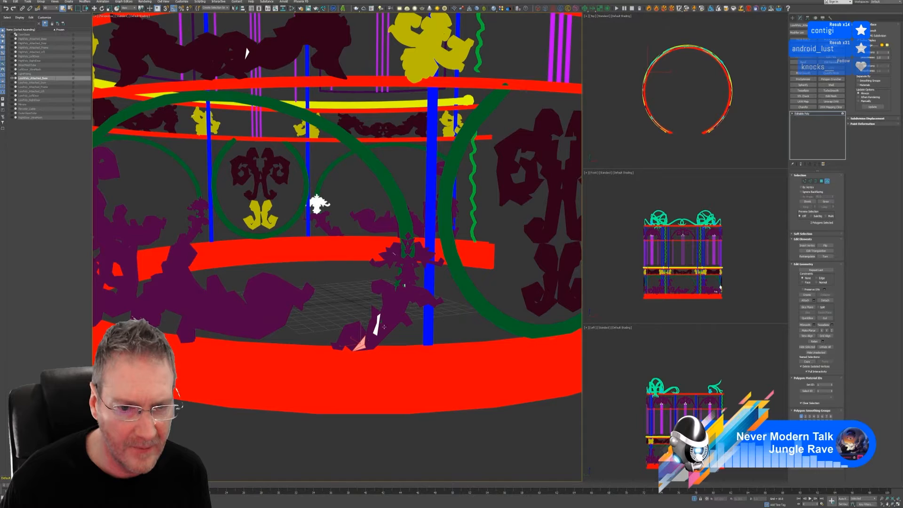
ctrl+click(376, 324)
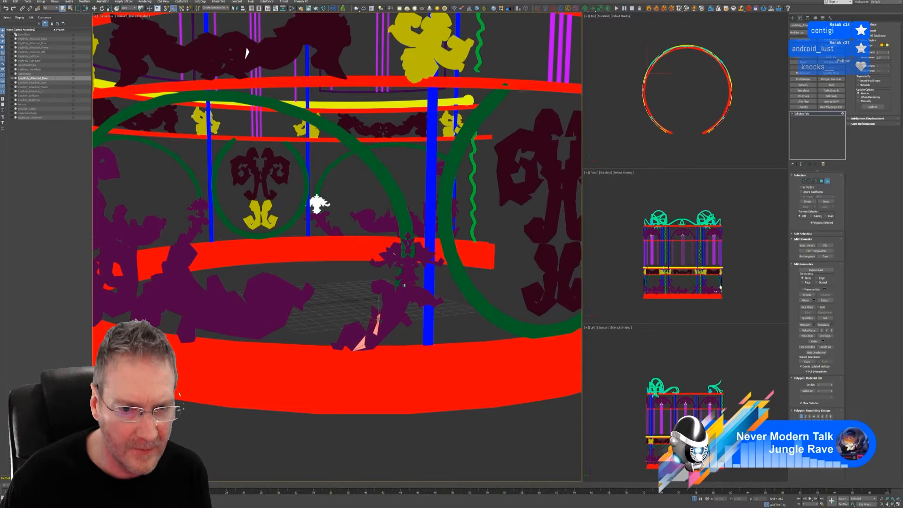
scroll(387, 320, down, 4)
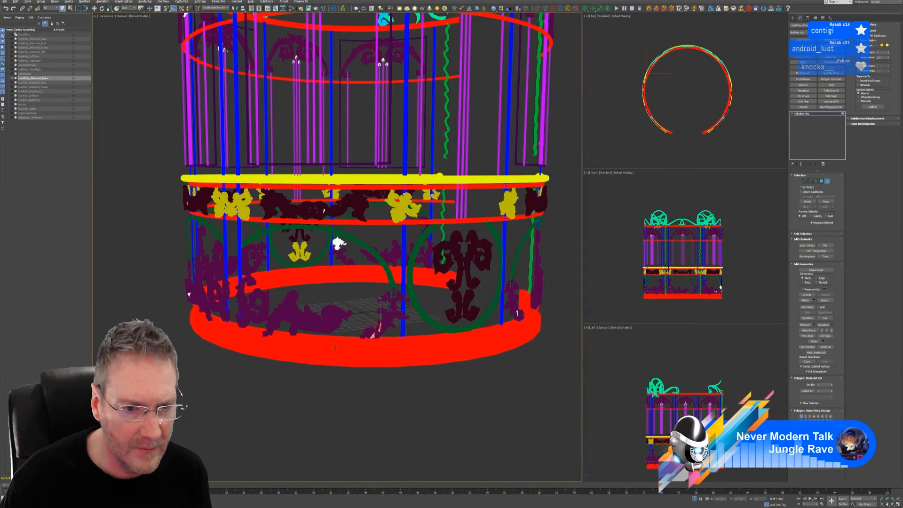
- Add the white triangular polygon on the neighboring large purple scroll ornament to the selection
alt+middle_drag(334, 347, 382, 345)
middle_drag(226, 339, 324, 335)
scroll(231, 330, up, 5)
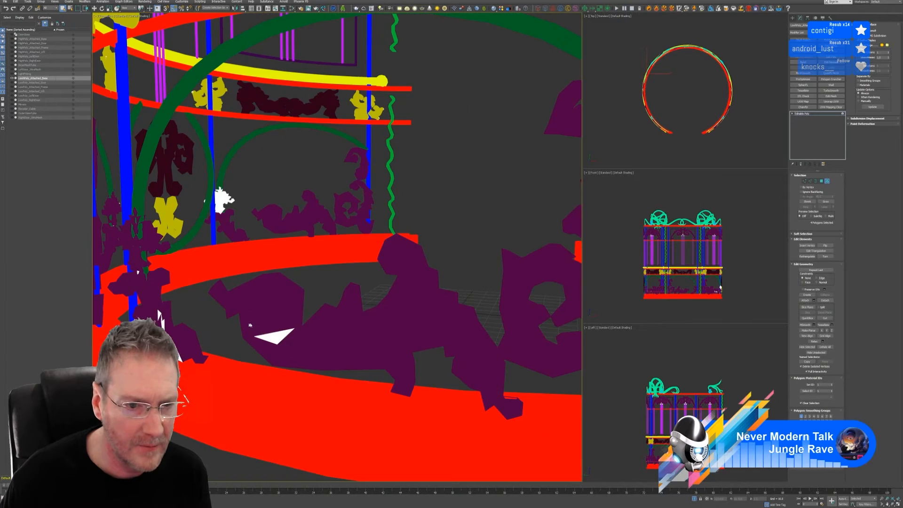
ctrl+click(272, 334)
scroll(232, 362, down, 4)
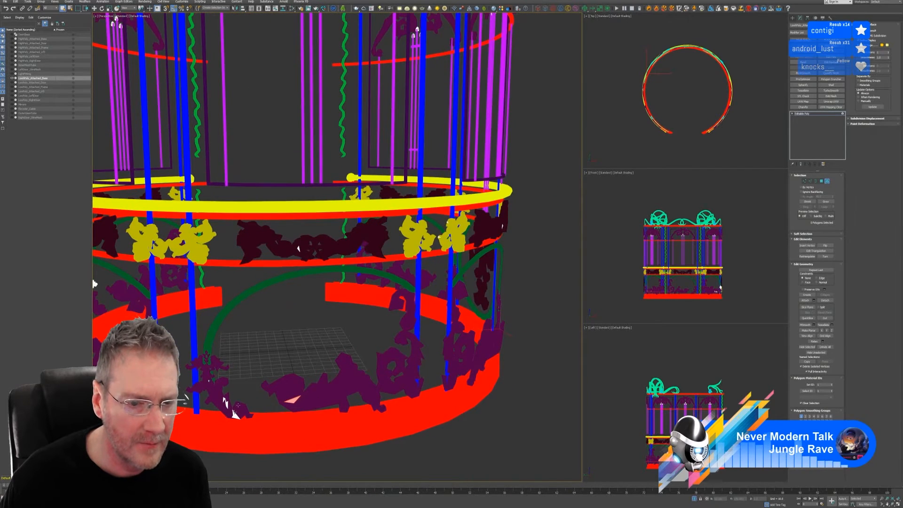
- Add the white facets on the adjacent small leaf ornament, including the narrow sliver between them, to the polygon selection
middle_drag(237, 404, 288, 359)
scroll(289, 359, up, 3)
ctrl+click(290, 350)
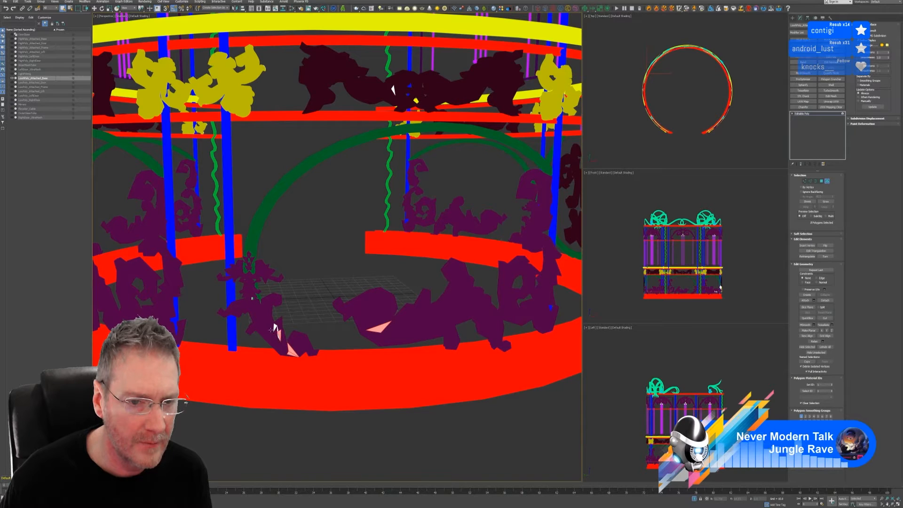
scroll(279, 343, up, 5)
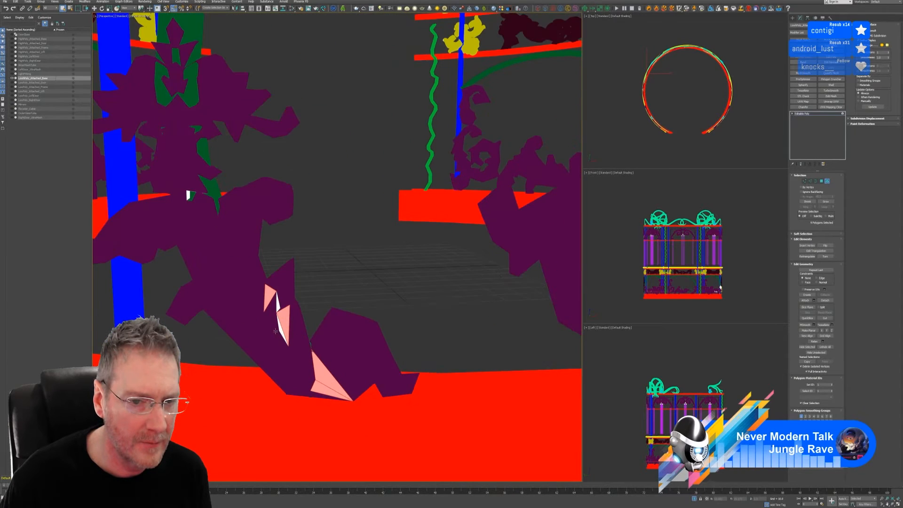
ctrl+click(282, 328)
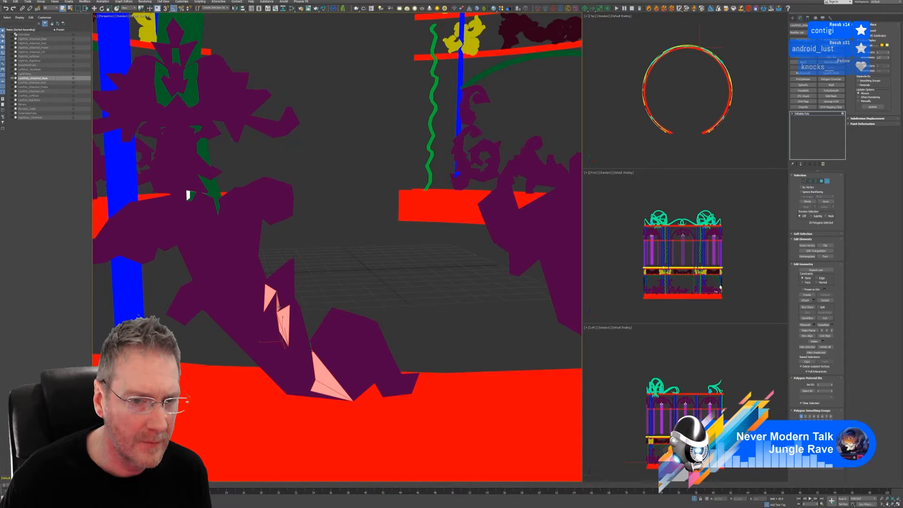
scroll(218, 273, down, 2)
scroll(218, 273, down, 2)
scroll(218, 273, up, 2)
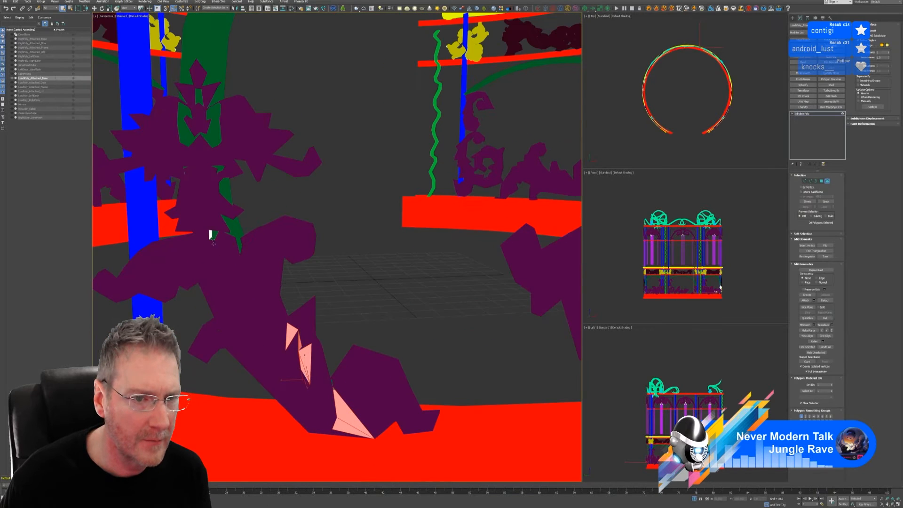
scroll(221, 266, down, 8)
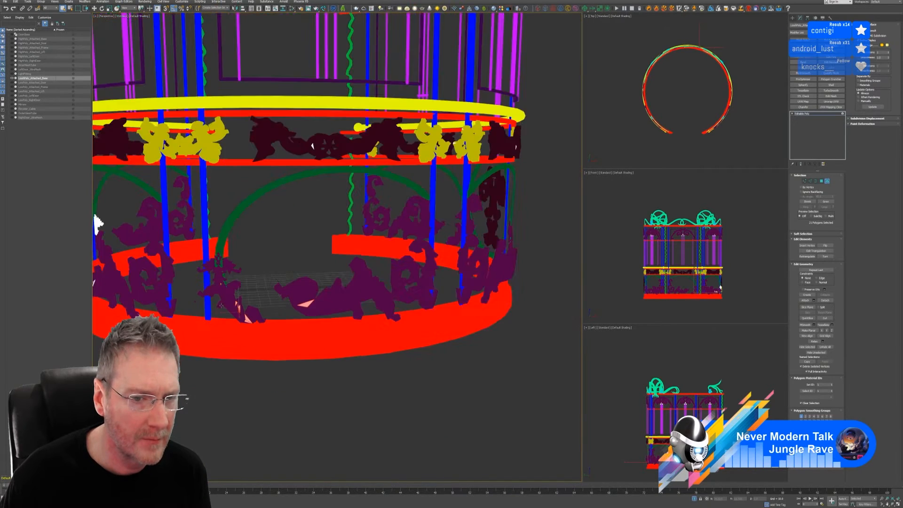
- Add the white polygons at the tip and middle of the next bay's small leaf ornament, keeping the existing selection
alt+middle_drag(145, 315, 200, 335)
scroll(264, 295, up, 6)
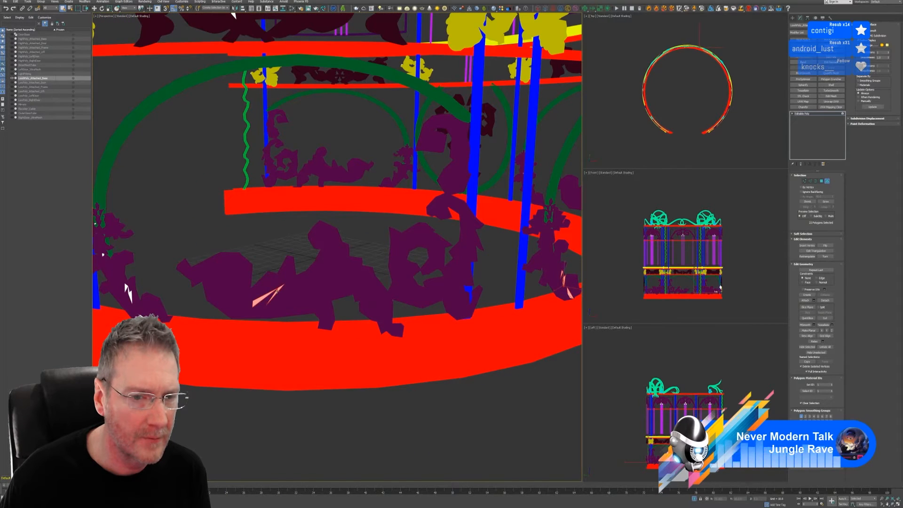
scroll(186, 315, down, 5)
middle_drag(185, 315, 289, 292)
scroll(289, 292, up, 3)
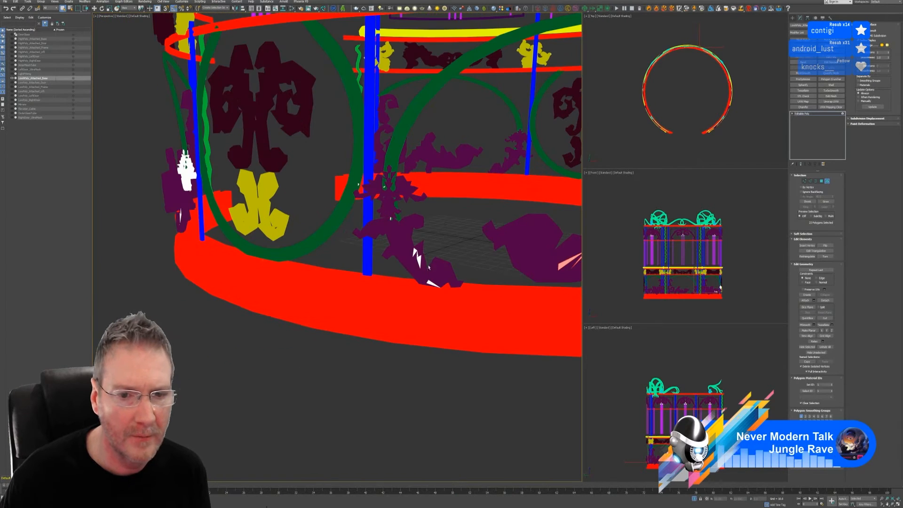
click(424, 268)
key(ctrl+z)
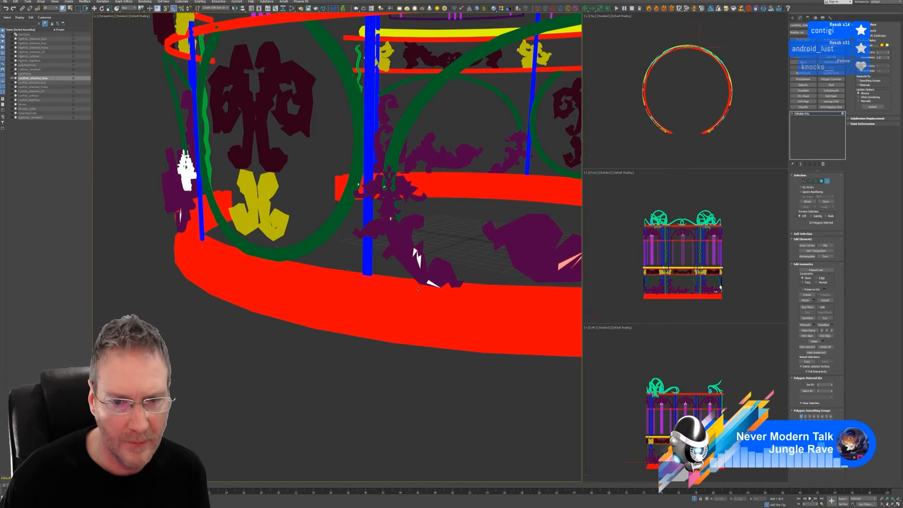
scroll(426, 280, up, 3)
ctrl+click(442, 283)
ctrl+click(413, 229)
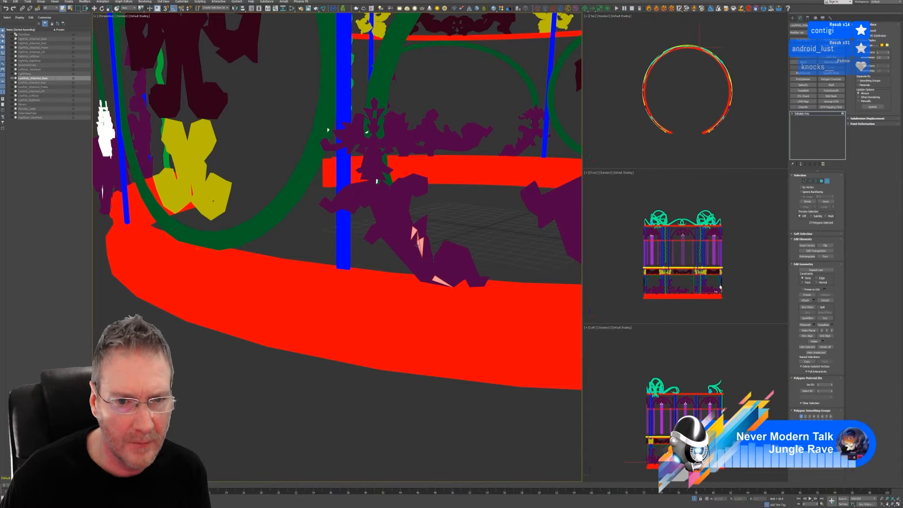
- Include the thin remaining sliver between that leaf's selected facets without selecting the whole leaf
scroll(417, 243, up, 3)
ctrl+click(420, 247)
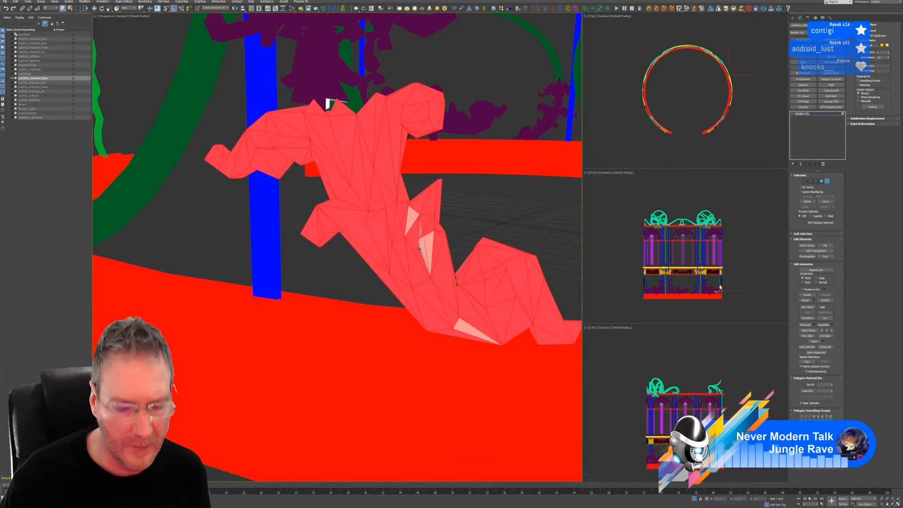
key(ctrl+z)
scroll(421, 253, up, 4)
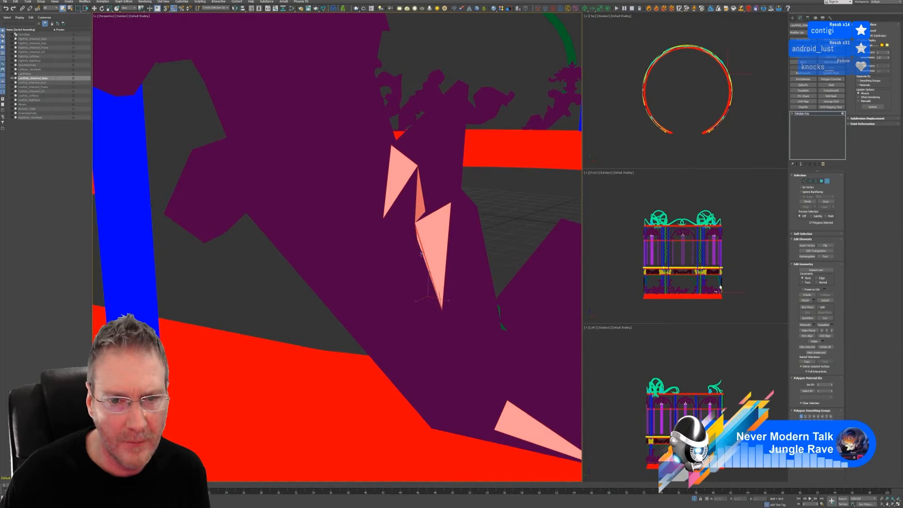
- Add all white facets on the small leaf ornament below the white crown-shaped ornament to the polygon selection
scroll(427, 252, down, 8)
mouse_move(368, 318)
alt+middle_down()
mouse_move(383, 316)
mouse_move(362, 310)
alt+middle_up()
scroll(357, 298, up, 7)
scroll(368, 316, down, 6)
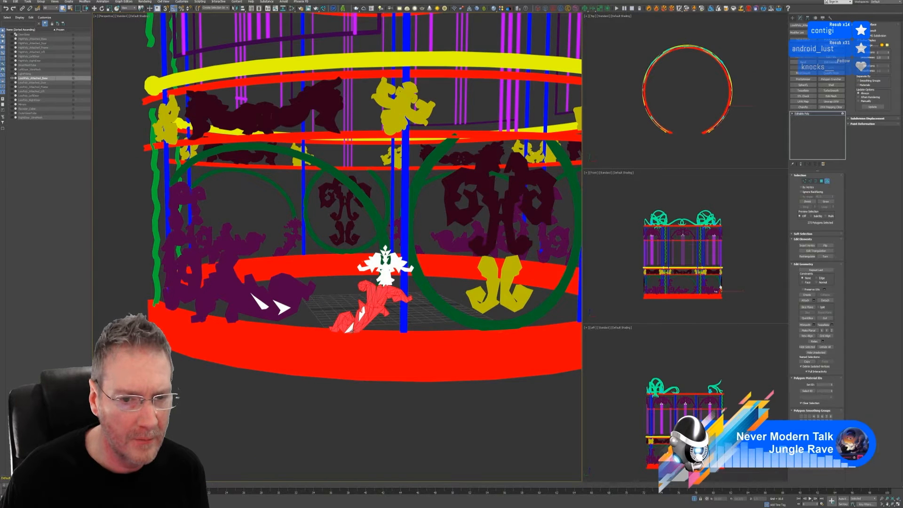
scroll(352, 330, up, 2)
ctrl+click(354, 330)
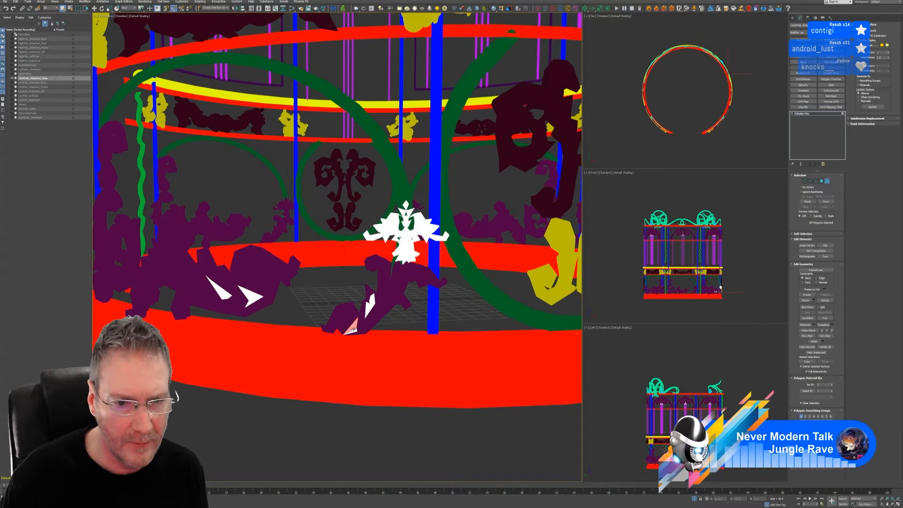
ctrl+click(369, 308)
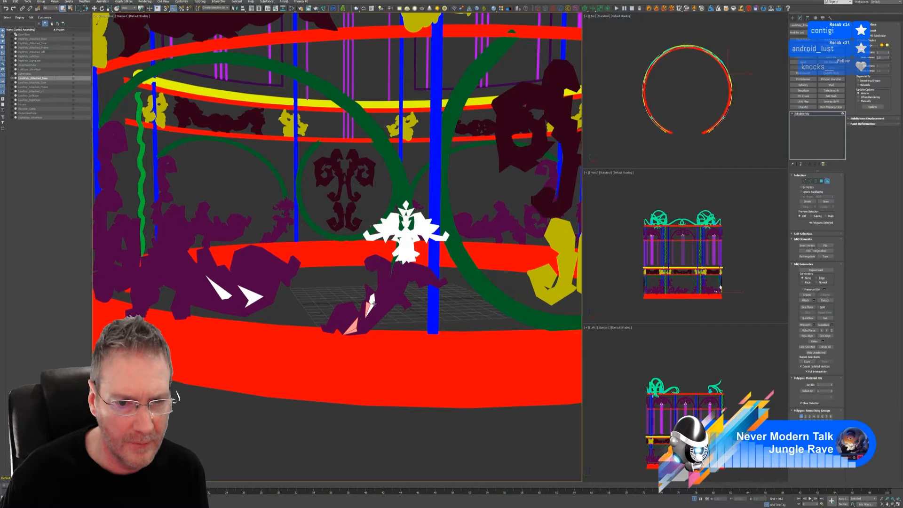
ctrl+click(372, 301)
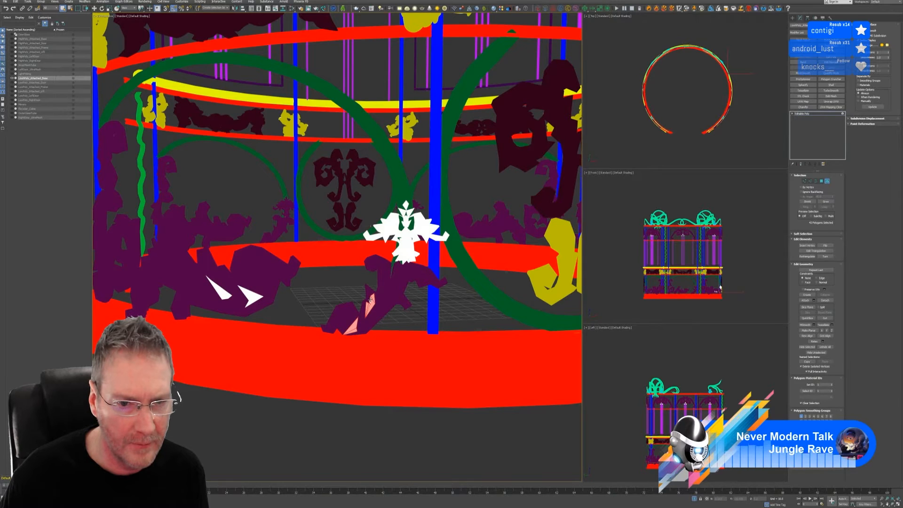
scroll(412, 298, up, 5)
ctrl+click(361, 305)
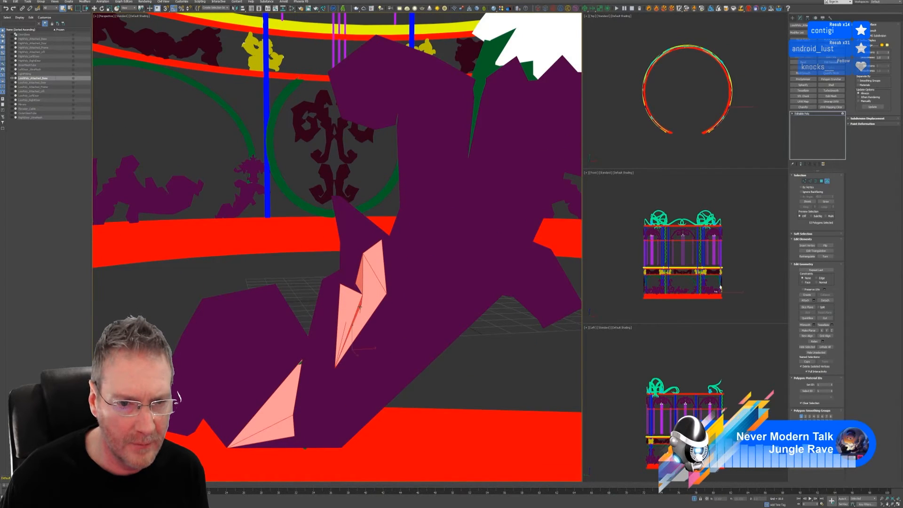
- Add the two white triangular facets on the large purple scroll ornament beside that leaf to the selection
scroll(361, 306, down, 6)
middle_drag(301, 305, 346, 300)
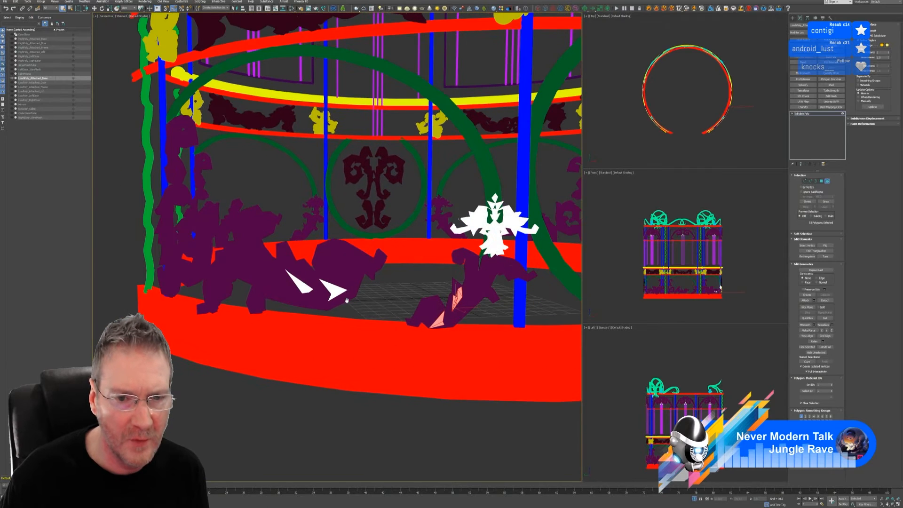
ctrl+click(302, 290)
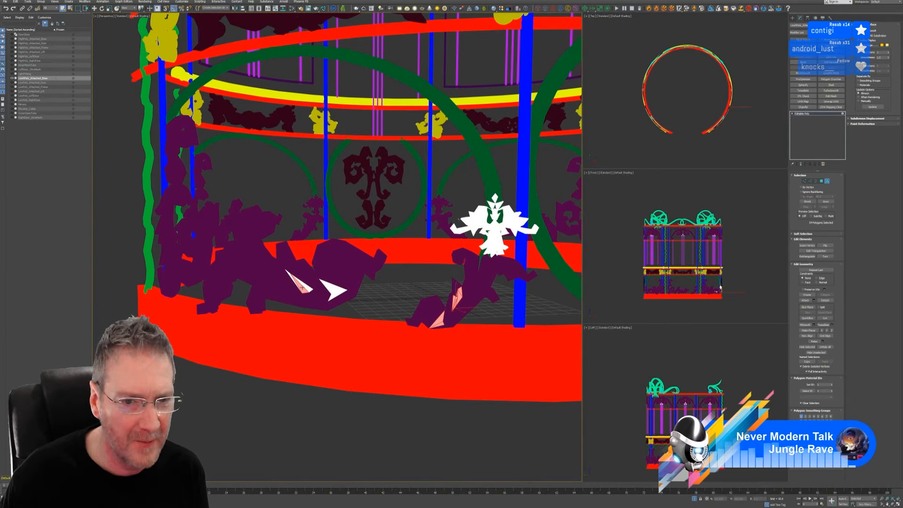
ctrl+click(338, 289)
- Add the white facets at the tip and middle of the small leaf ornament in the bay near the ring's opening
scroll(339, 289, down, 6)
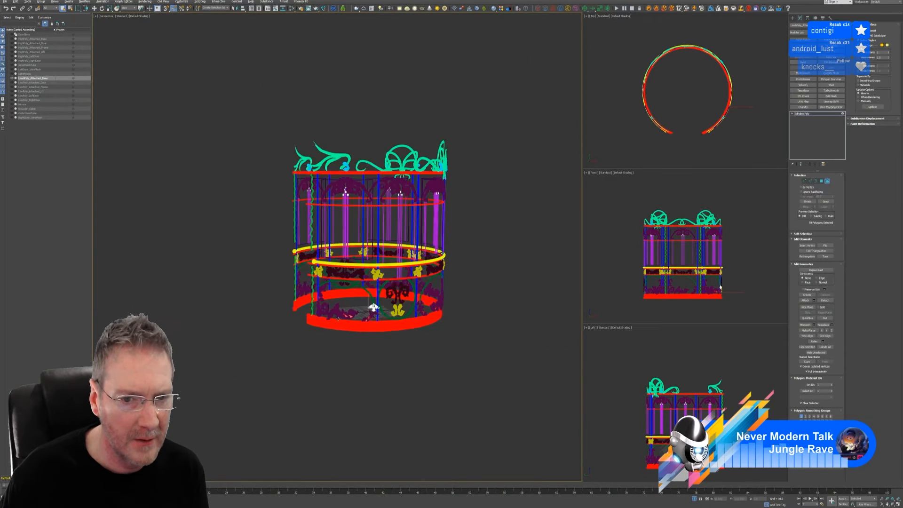
alt+middle_drag(338, 318, 426, 324)
scroll(352, 328, up, 6)
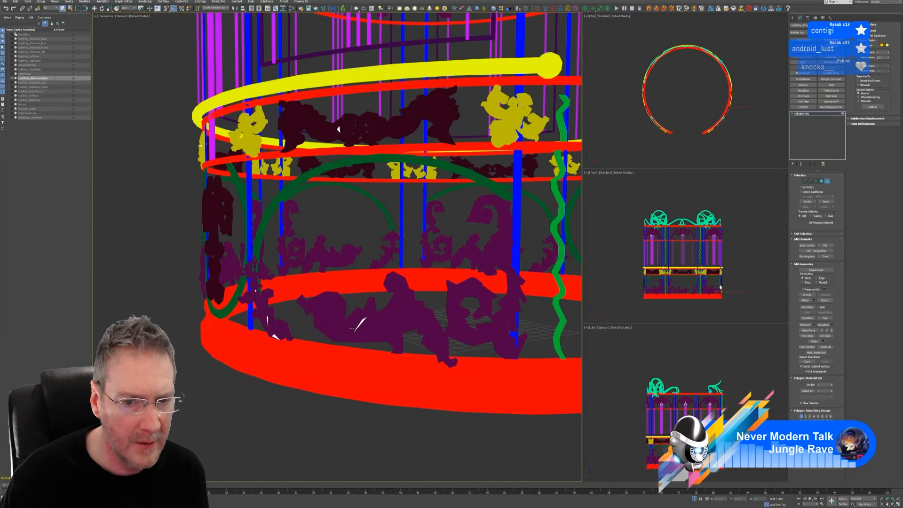
scroll(362, 323, down, 5)
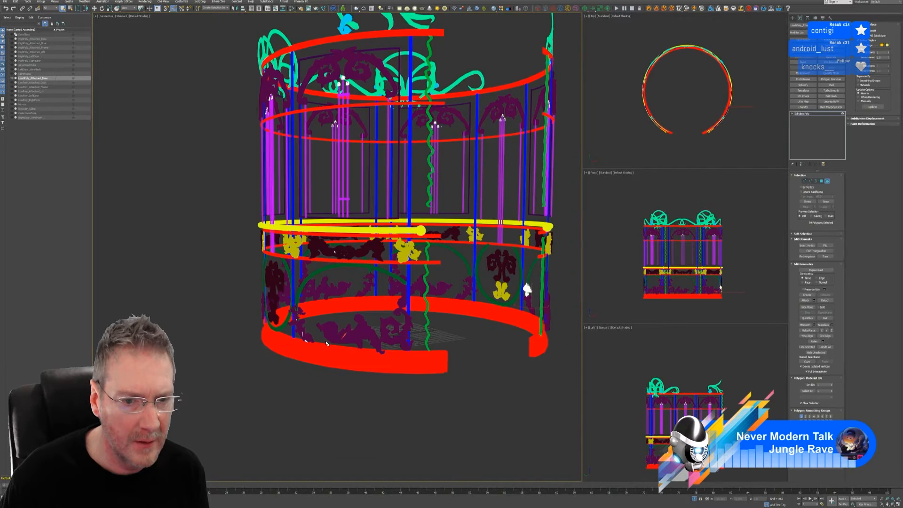
scroll(304, 332, up, 8)
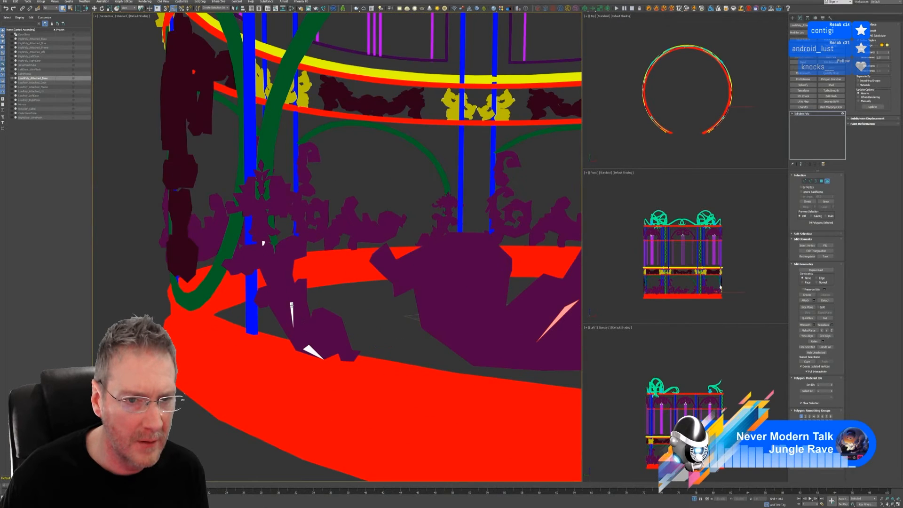
ctrl+click(308, 349)
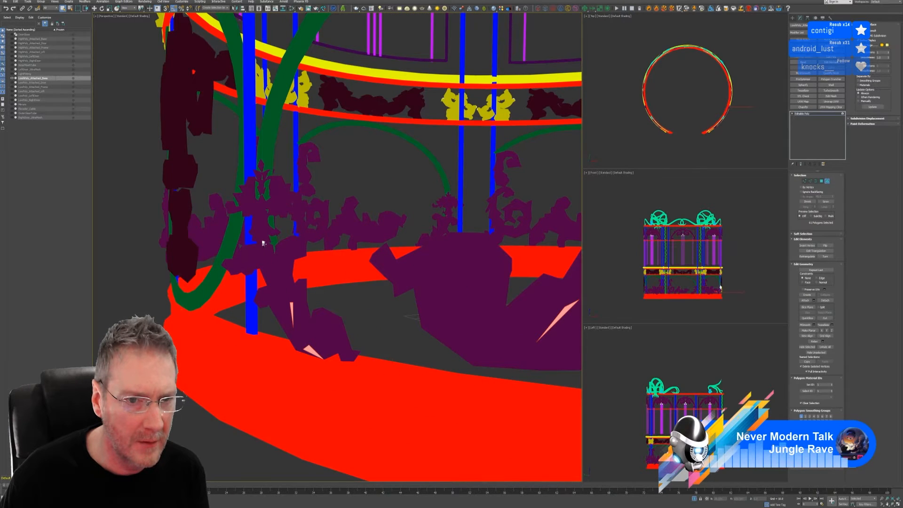
scroll(263, 243, down, 6)
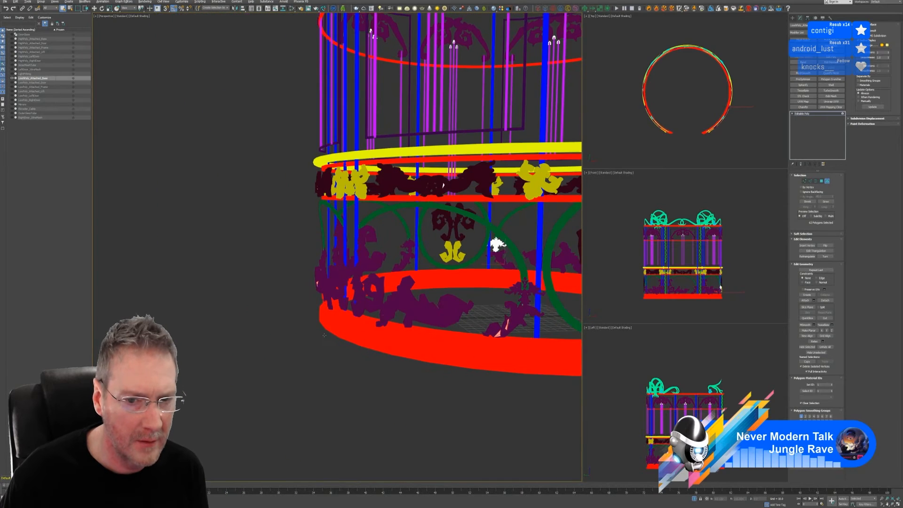
alt+middle_drag(324, 334, 318, 331)
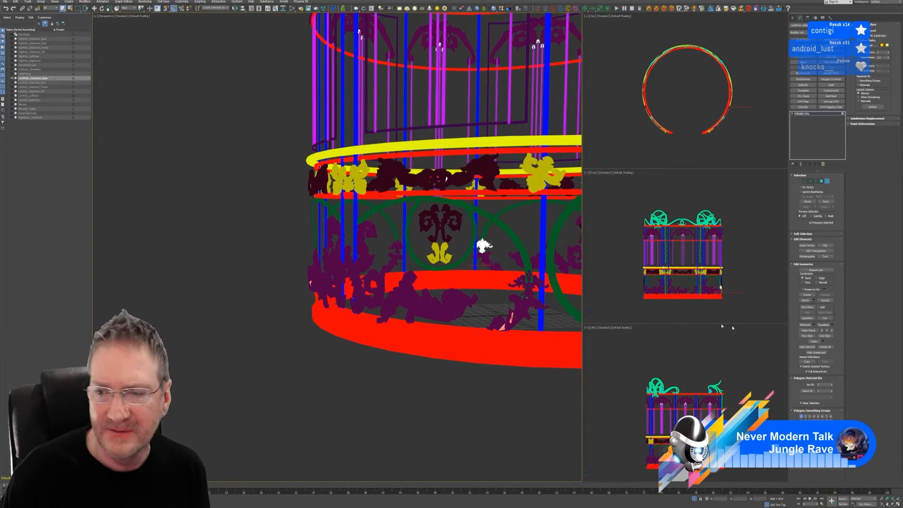
- Set the vertex color of the selected white facets to the dark purple sampled from the neighboring base ornament
key(alt+c)
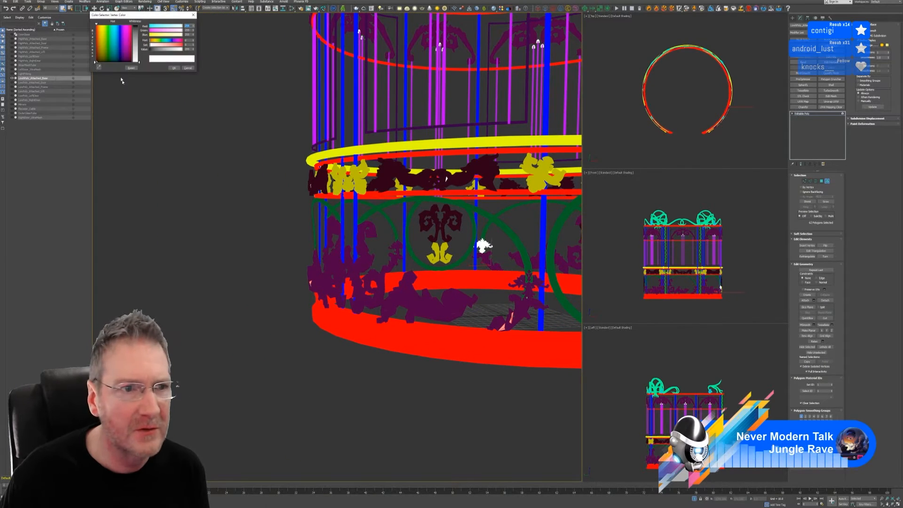
click(426, 306)
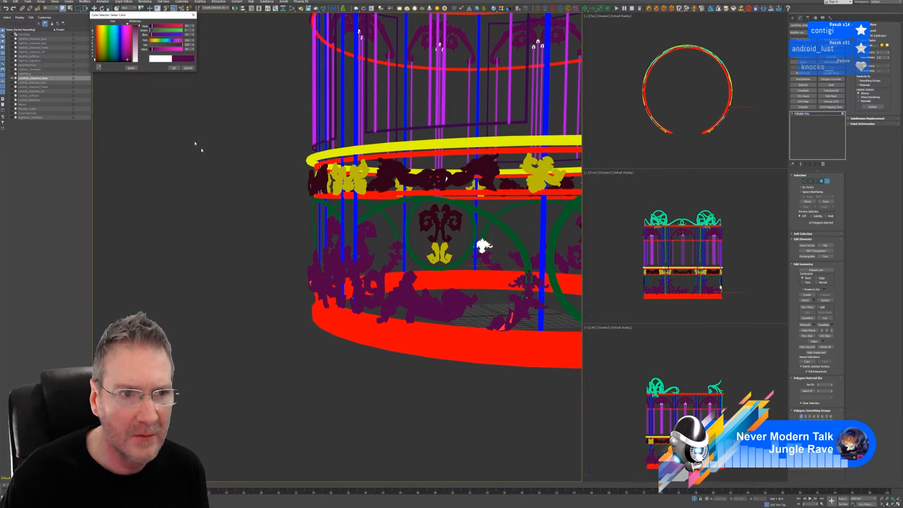
click(174, 68)
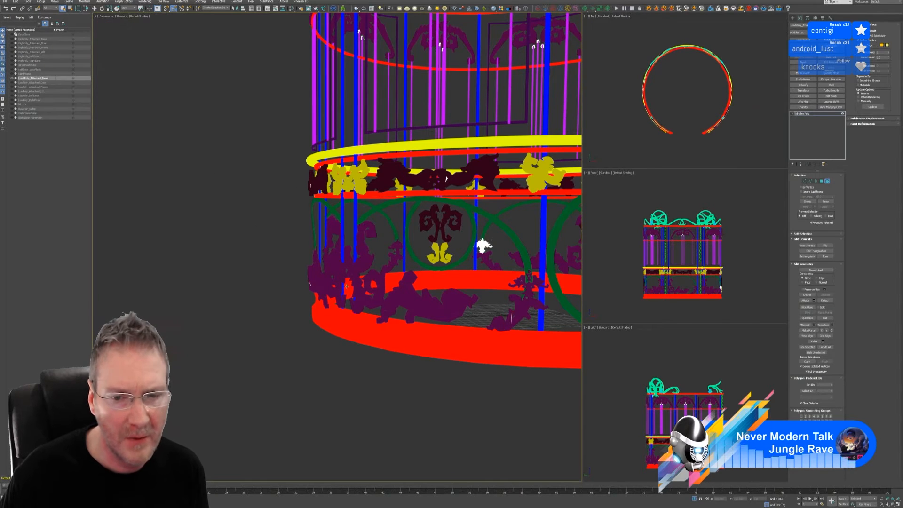
- Recolor the white crown-shaped ornament near the cage's base with the dark purple sampled from the leaf ornament below it
scroll(350, 292, down, 5)
mouse_move(351, 292)
middle_down()
mouse_move(324, 294)
mouse_move(371, 295)
mouse_move(350, 281)
middle_up()
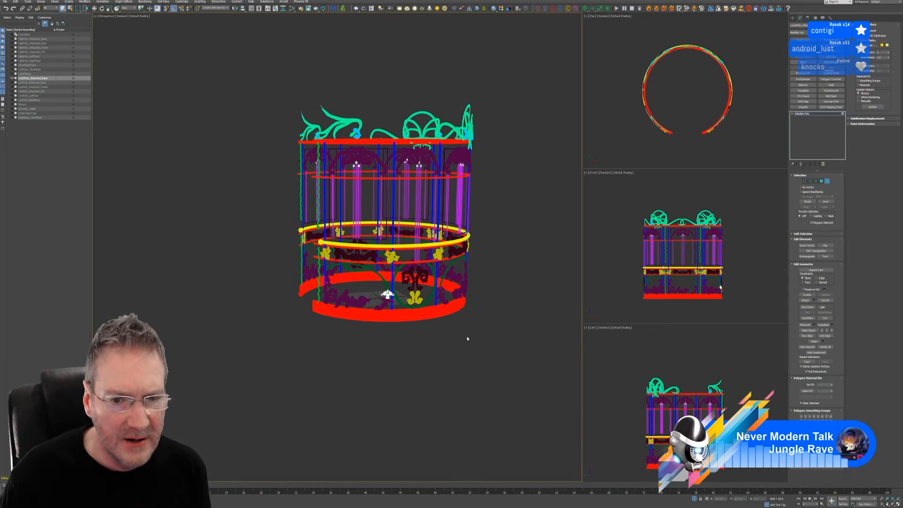
alt+middle_drag(467, 338, 448, 335)
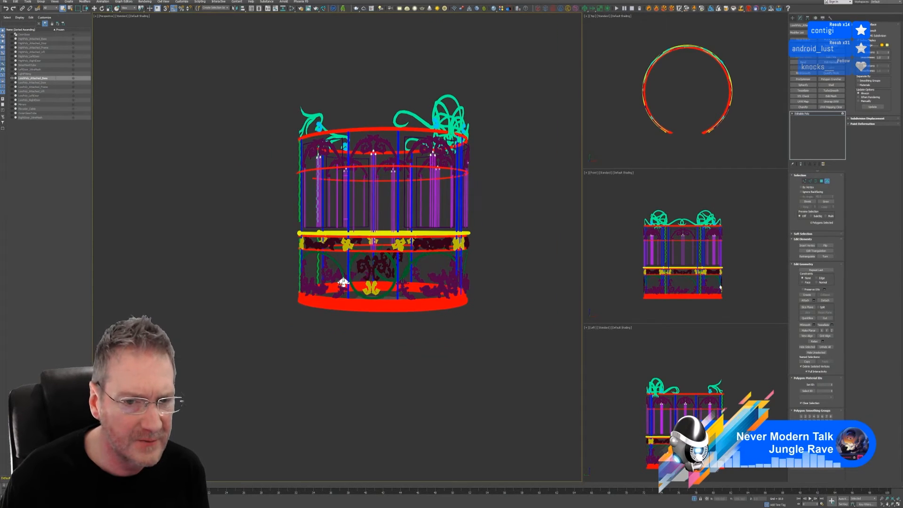
scroll(358, 288, up, 5)
click(338, 283)
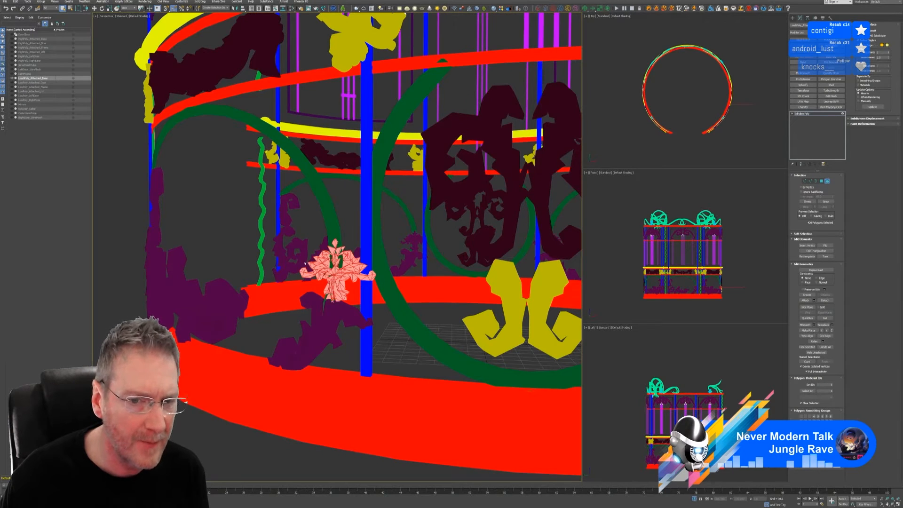
click(825, 456)
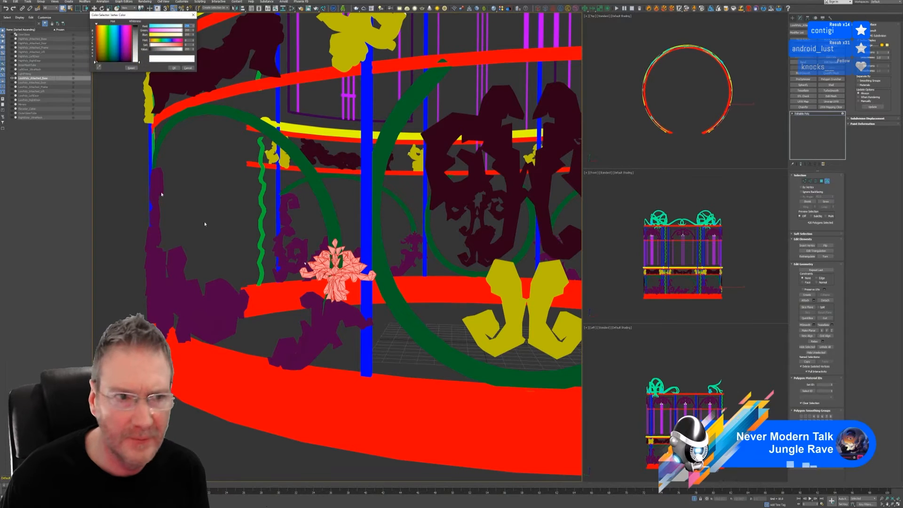
click(99, 67)
click(320, 331)
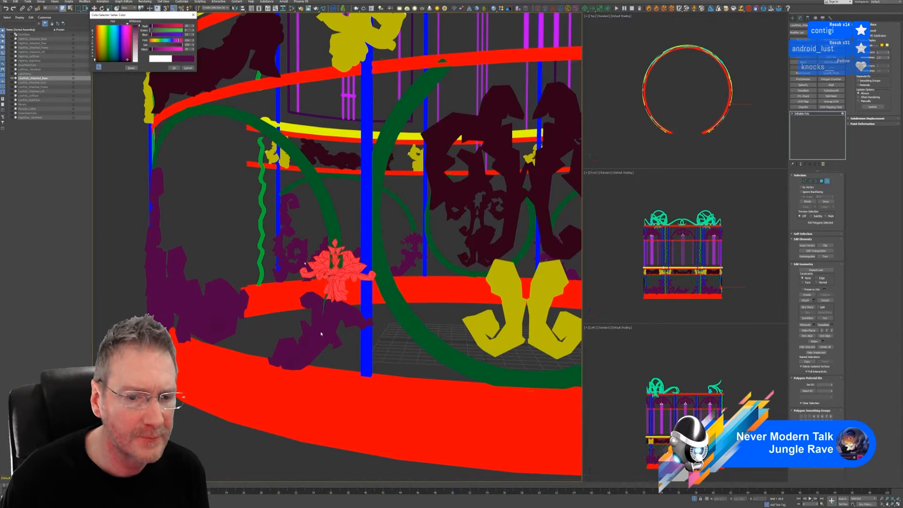
click(174, 68)
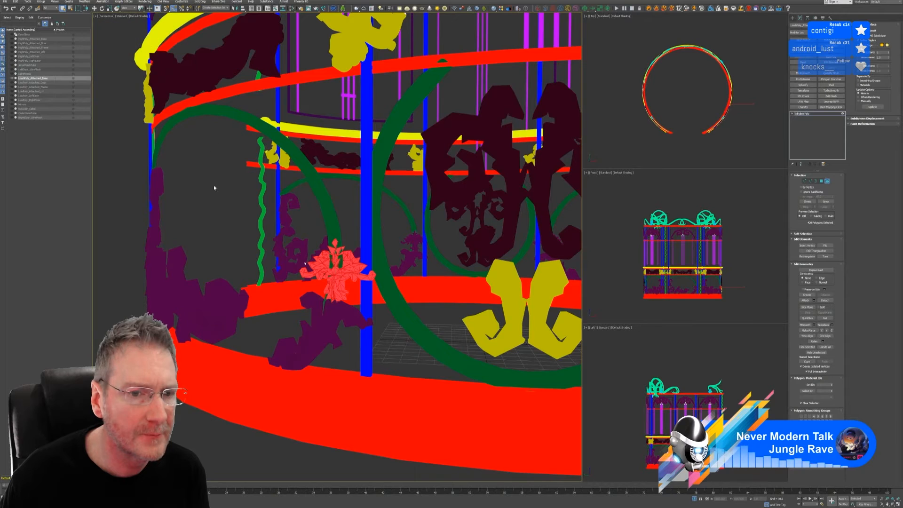
click(216, 188)
- Inspect the cage from several sides, including the flower-shaped tips of the purple bars, for parts that still need coloring
scroll(284, 277, down, 8)
alt+middle_drag(284, 278, 333, 263)
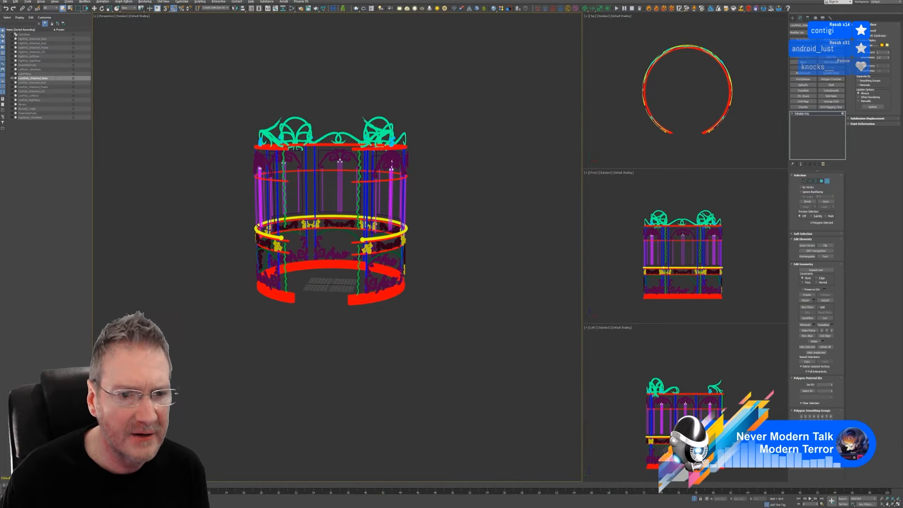
alt+middle_drag(300, 233, 332, 157)
scroll(332, 157, up, 6)
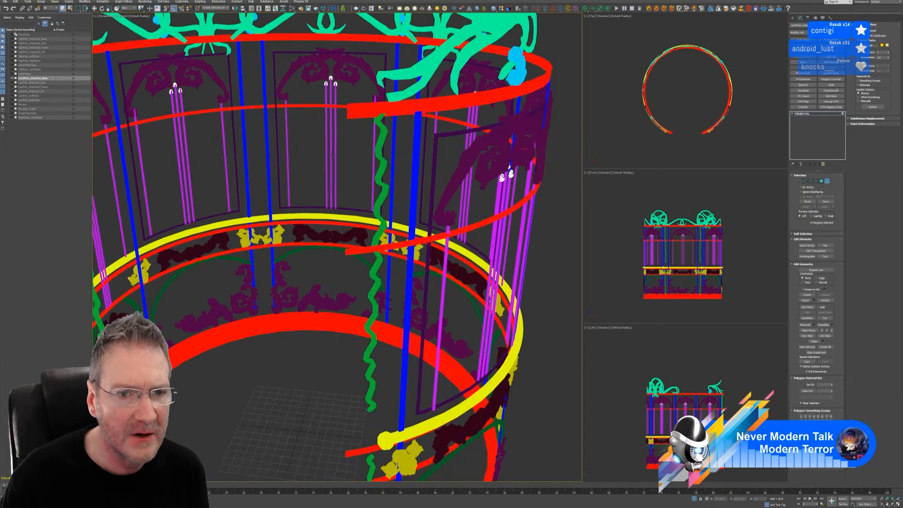
scroll(332, 156, up, 3)
scroll(376, 132, down, 10)
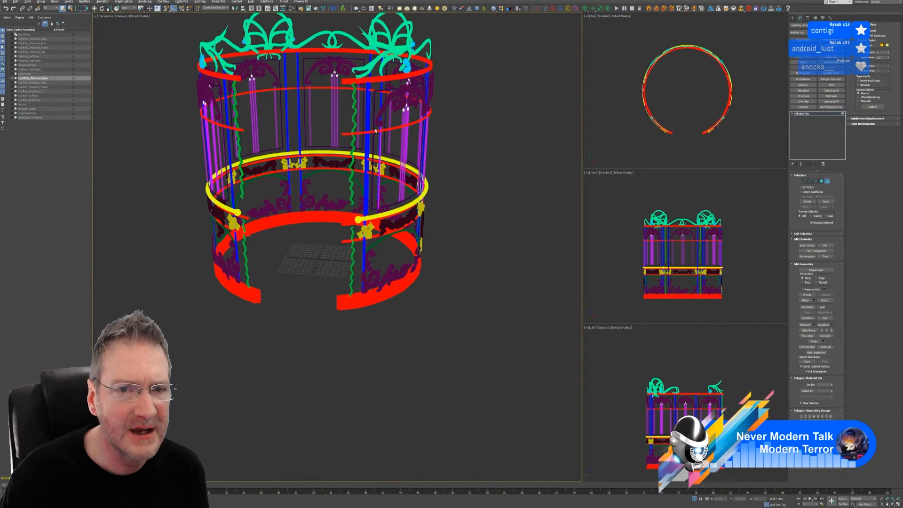
scroll(371, 130, up, 8)
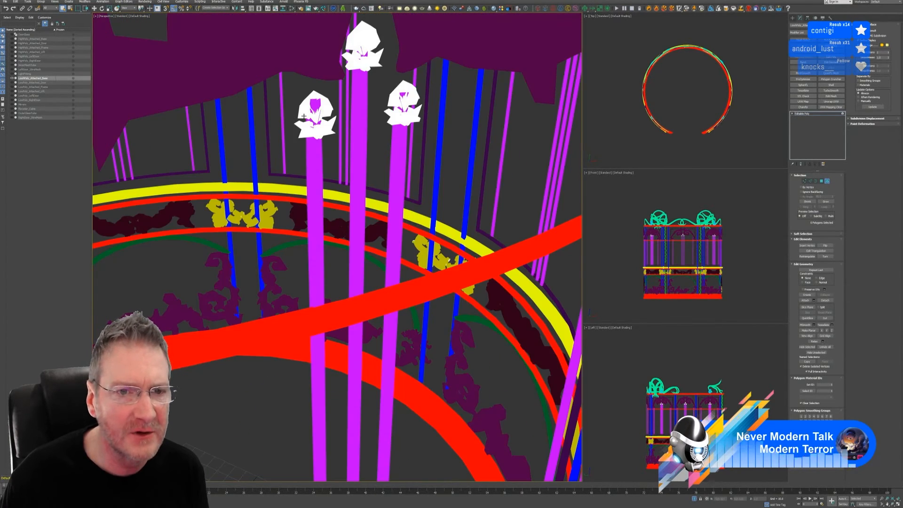
scroll(376, 153, down, 10)
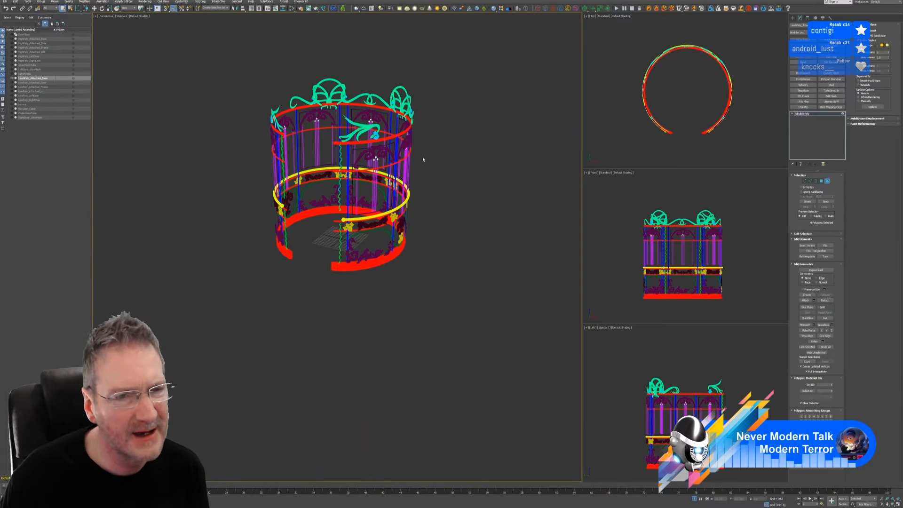
alt+middle_drag(422, 157, 450, 211)
mouse_move(455, 210)
alt+middle_down()
mouse_move(433, 211)
mouse_move(450, 211)
alt+middle_up()
scroll(371, 149, up, 5)
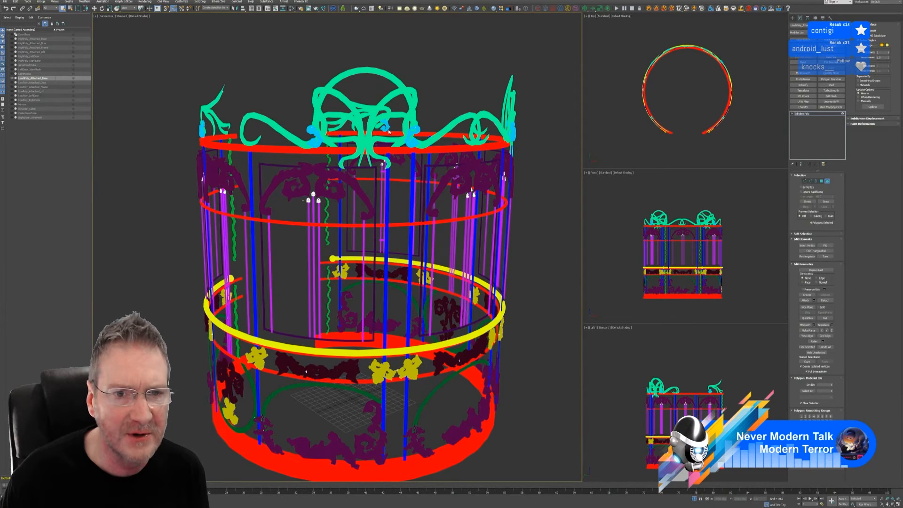
- Select the pair of curled scroll elements at the foot of both large rounded crests on the cage's top ring
click(357, 111)
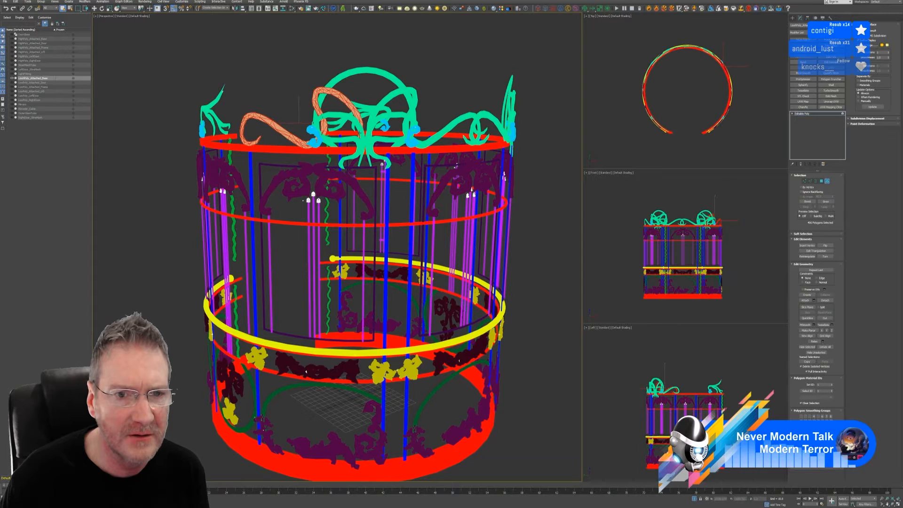
click(371, 125)
ctrl+click(378, 117)
scroll(395, 146, down, 4)
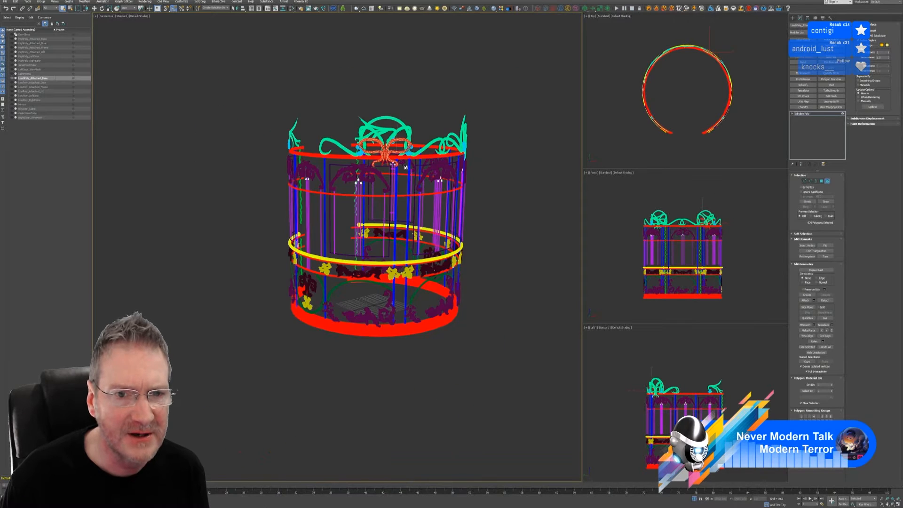
alt+middle_drag(395, 148, 329, 158)
middle_drag(458, 170, 342, 175)
scroll(365, 151, up, 2)
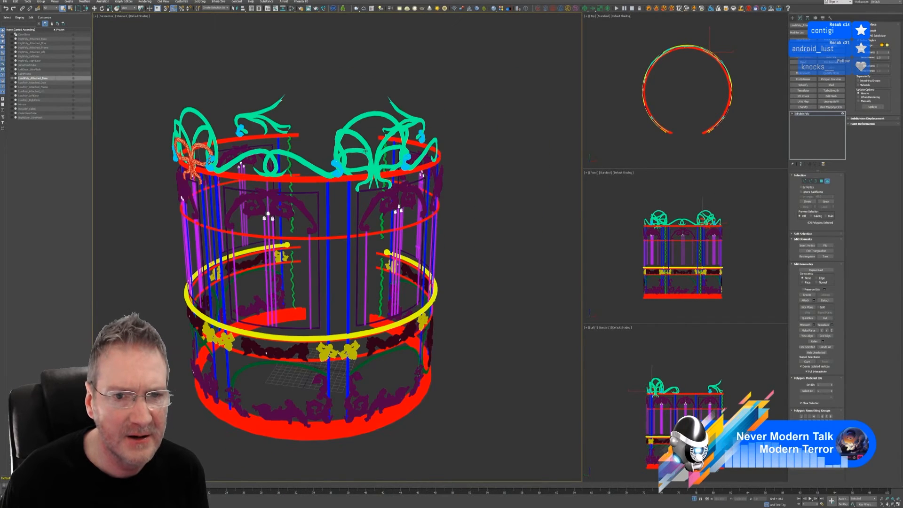
ctrl+click(363, 150)
ctrl+click(387, 181)
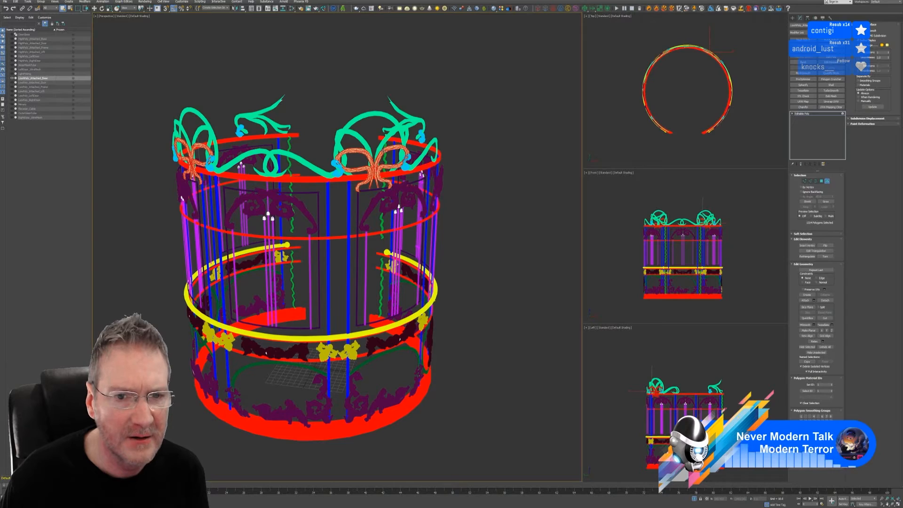
- Set the selected crest scrolls' vertex color to the light blue sampled from the small ornaments beside them
scroll(396, 180, down, 3)
alt+middle_drag(452, 183, 322, 194)
scroll(378, 168, up, 3)
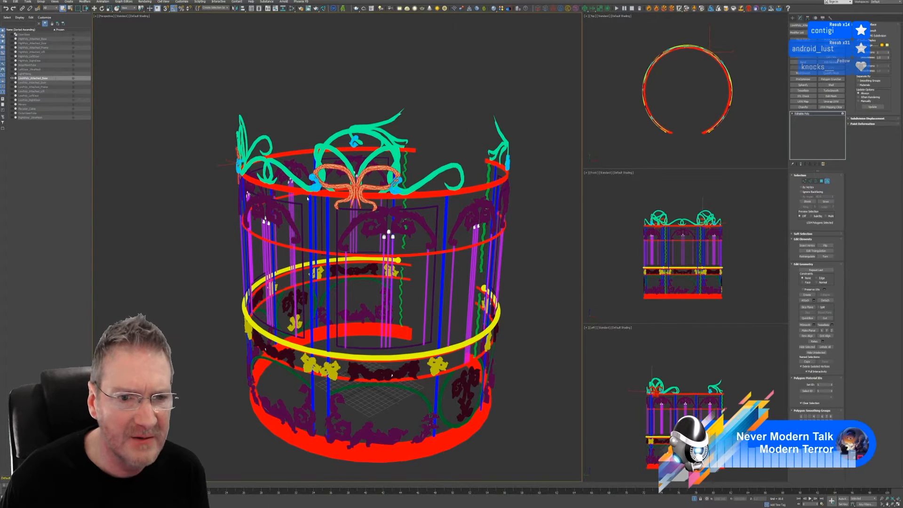
scroll(307, 198, up, 3)
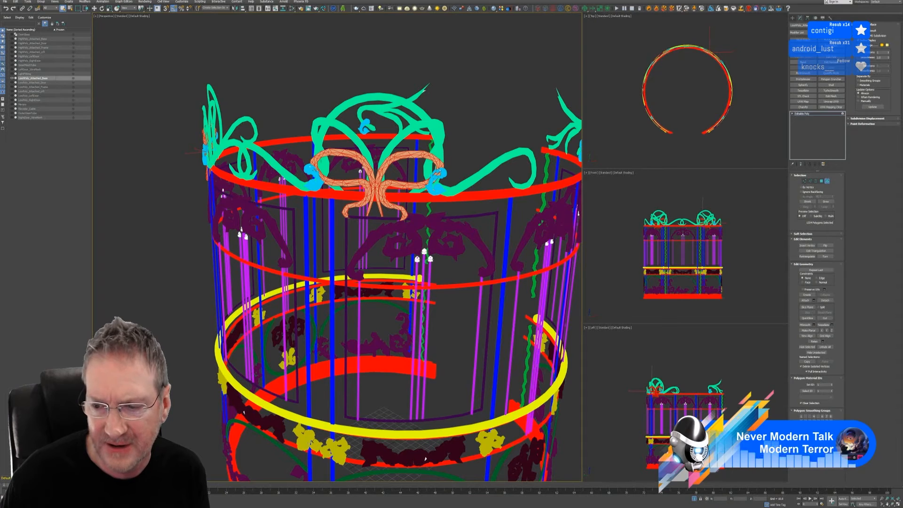
click(825, 458)
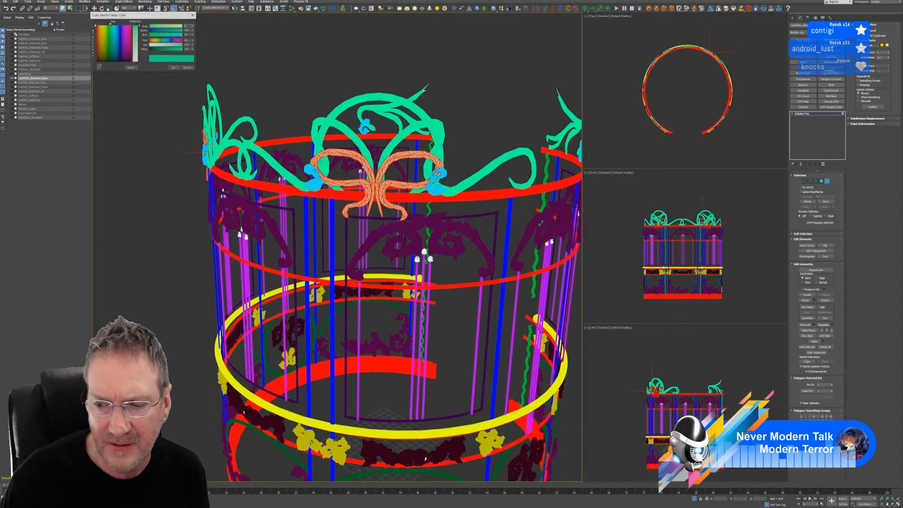
click(100, 67)
click(308, 163)
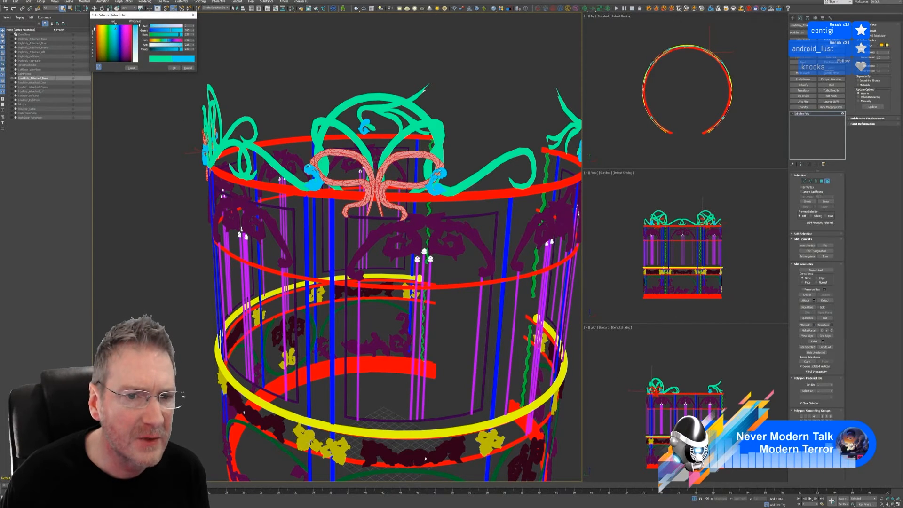
click(174, 68)
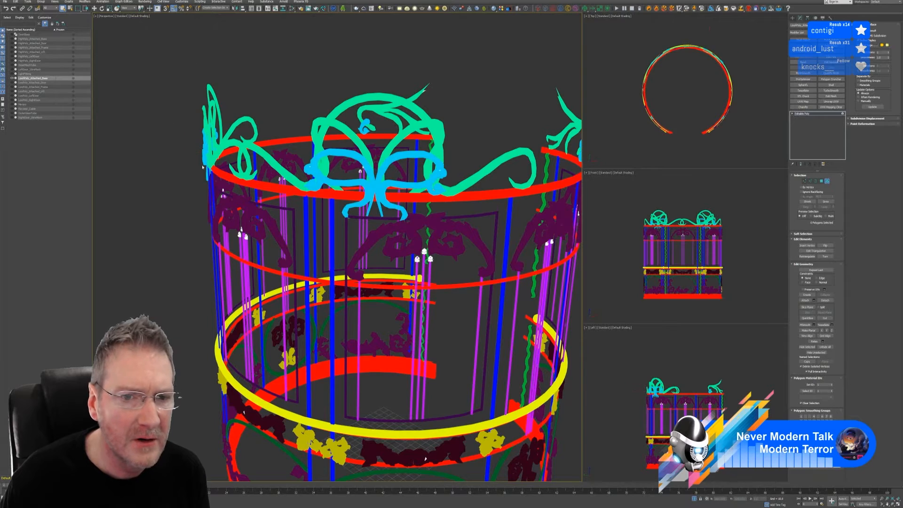
- Check the vertex colors around the whole cage, from the top crests down to the base
scroll(379, 194, down, 8)
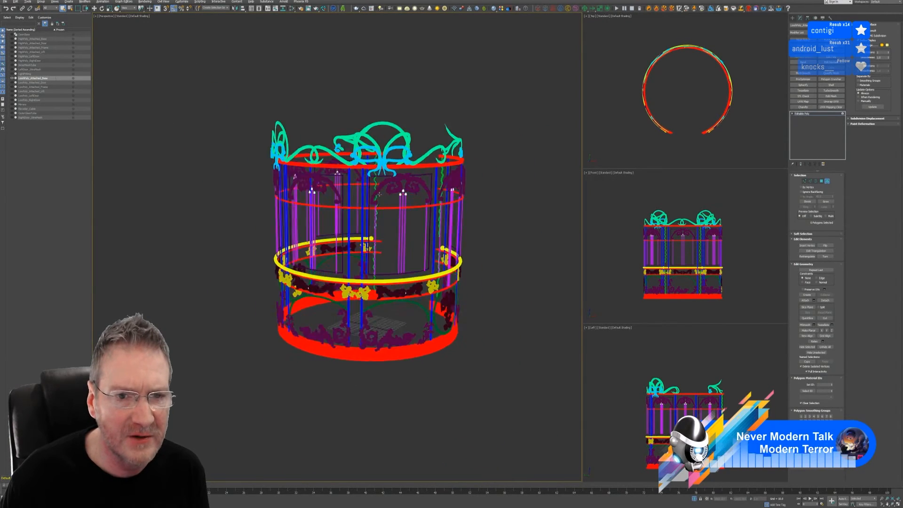
alt+middle_drag(379, 194, 259, 136)
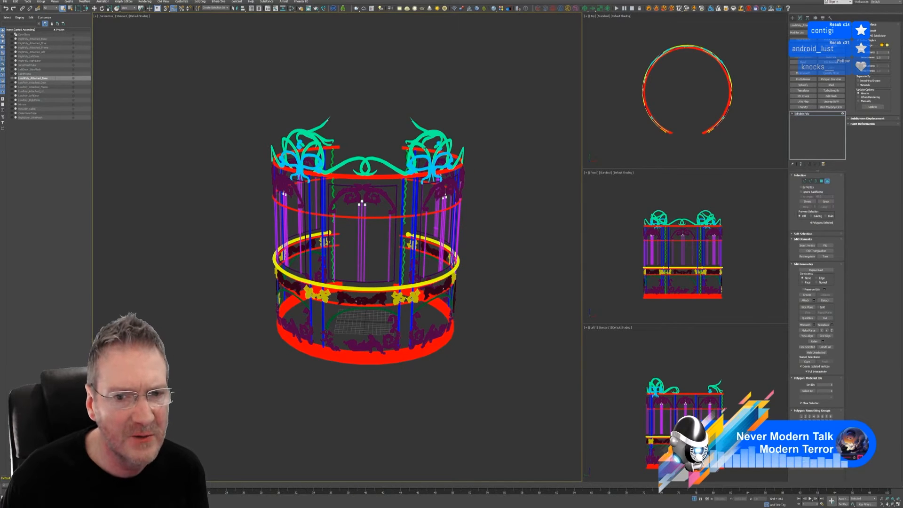
mouse_move(508, 204)
alt+middle_down()
mouse_move(499, 199)
mouse_move(510, 195)
alt+middle_up()
scroll(339, 159, up, 5)
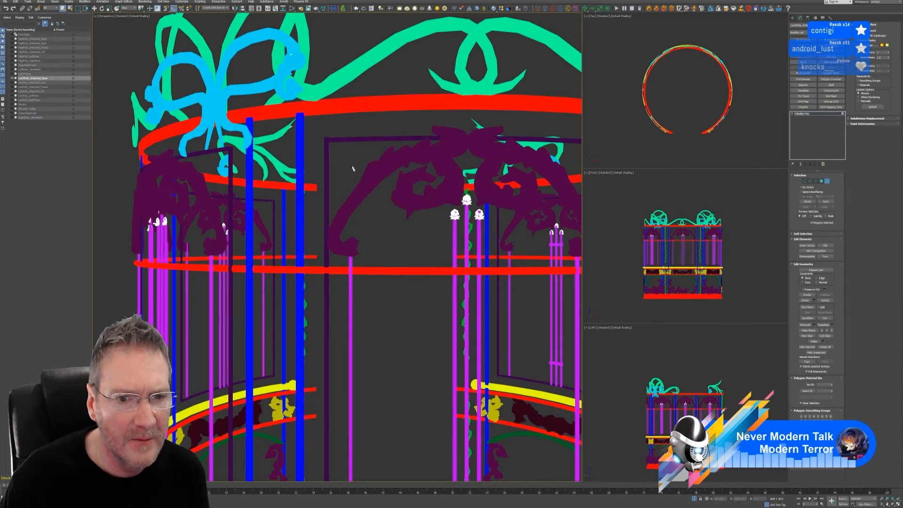
scroll(403, 282, down, 8)
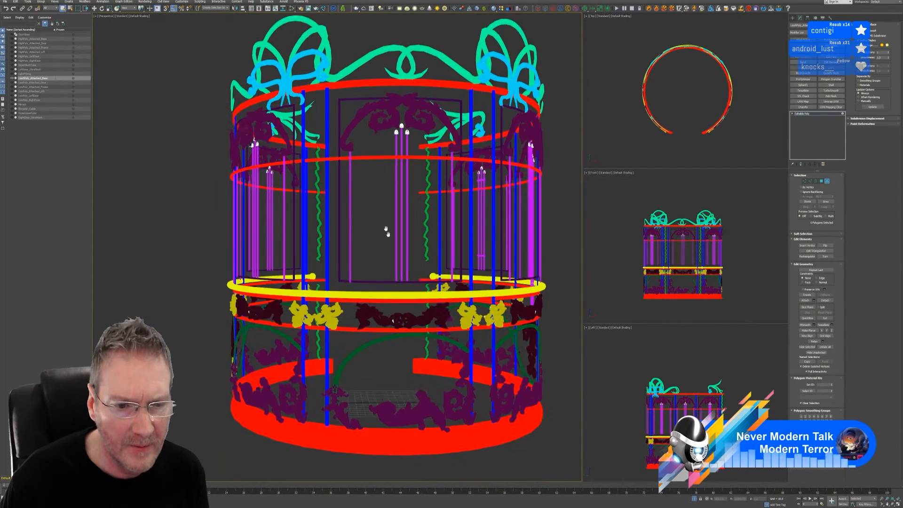
alt+middle_drag(380, 232, 389, 244)
alt+middle_drag(454, 323, 357, 325)
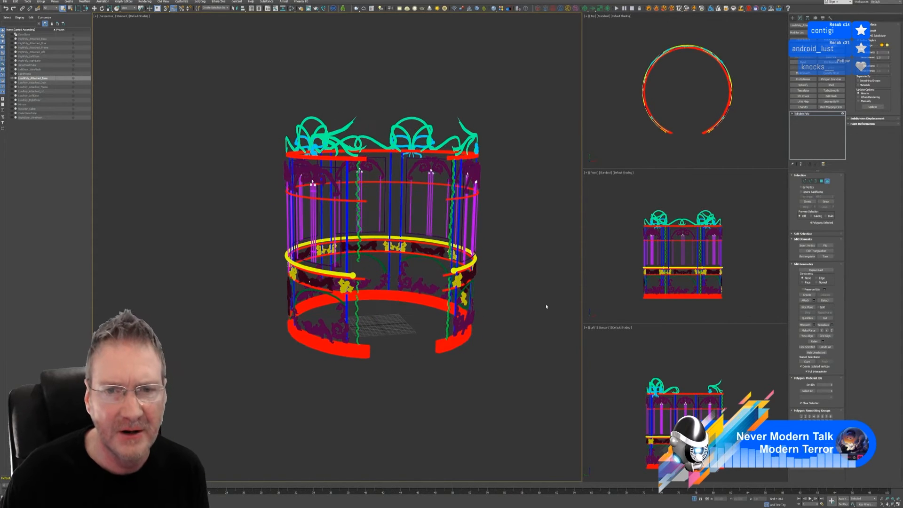
- Turn off Vertex Channel Display in the cage's object properties and exit isolation to show the complete elevator
right_click(355, 349)
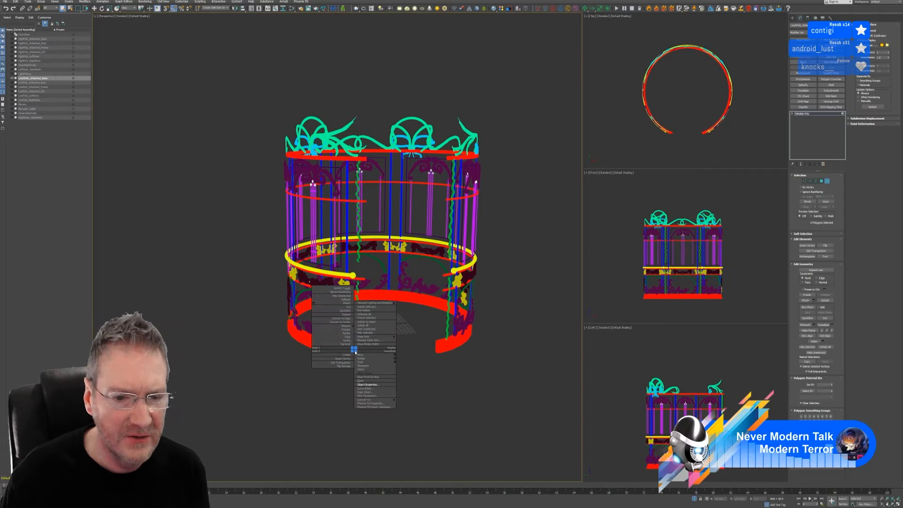
click(369, 385)
click(417, 297)
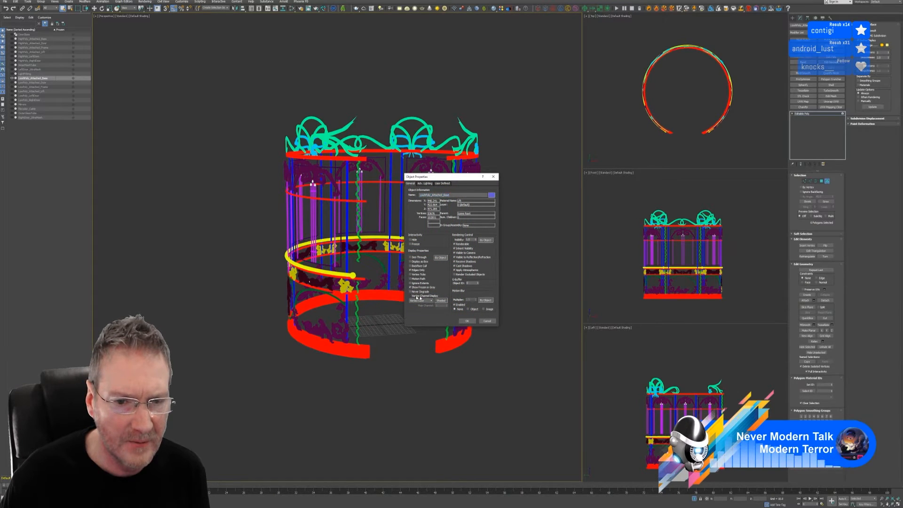
click(467, 321)
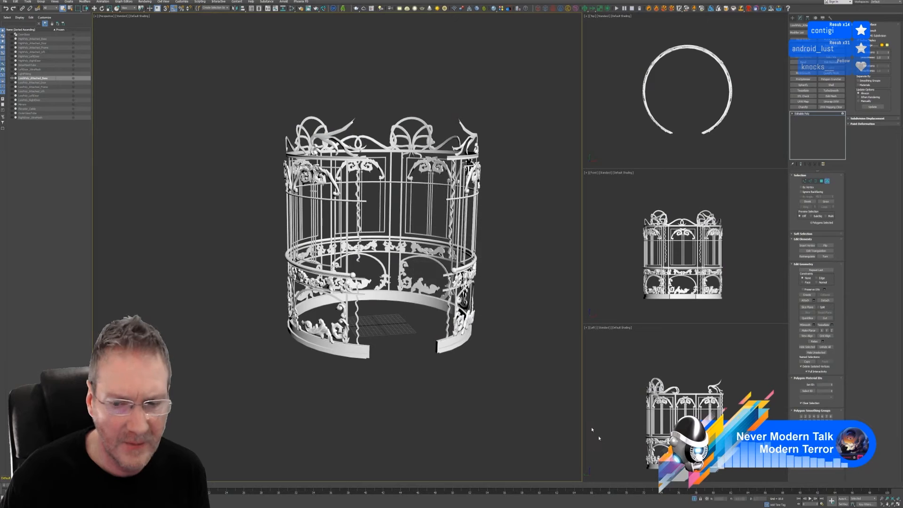
click(694, 499)
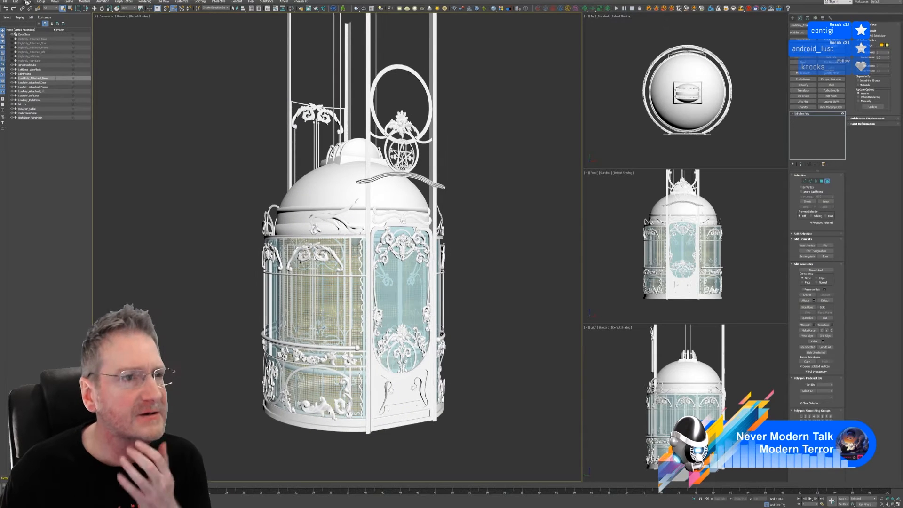
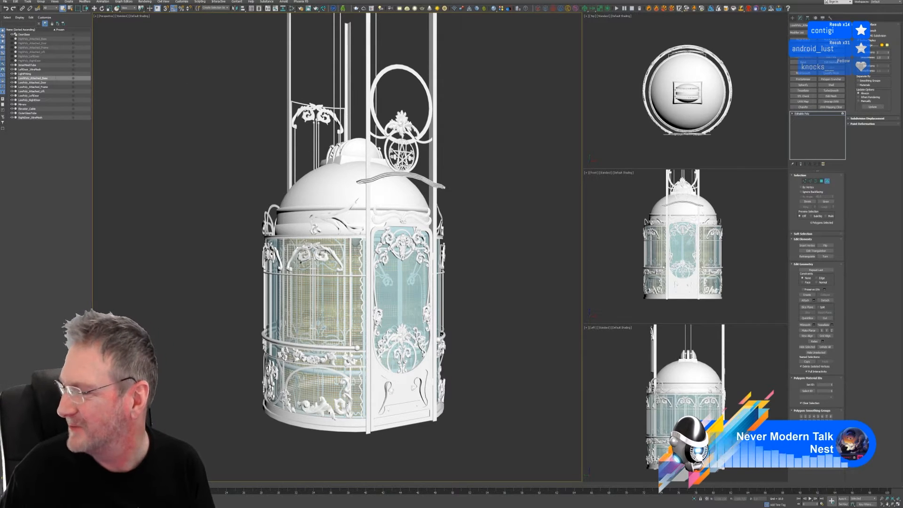
middle_drag(490, 205, 494, 210)
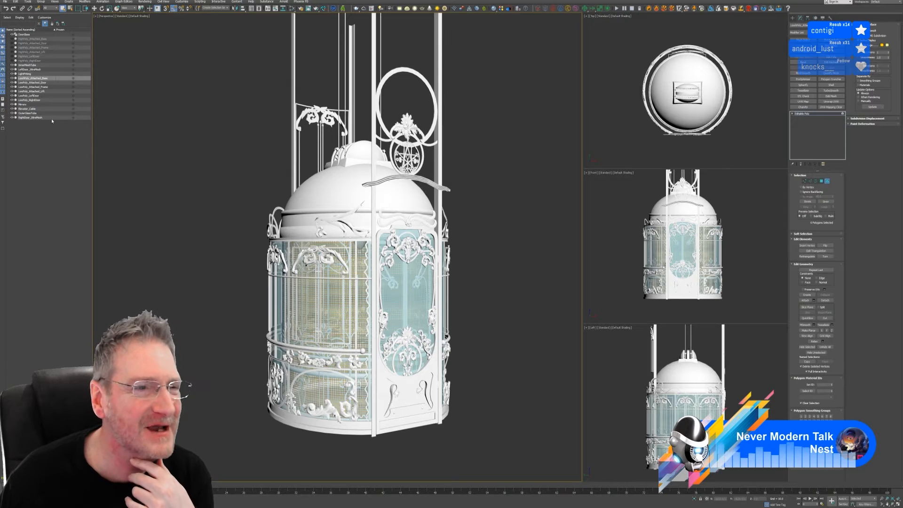
- Isolate the low-poly left and right door objects from the rest of the elevator and clear the selection
click(39, 96)
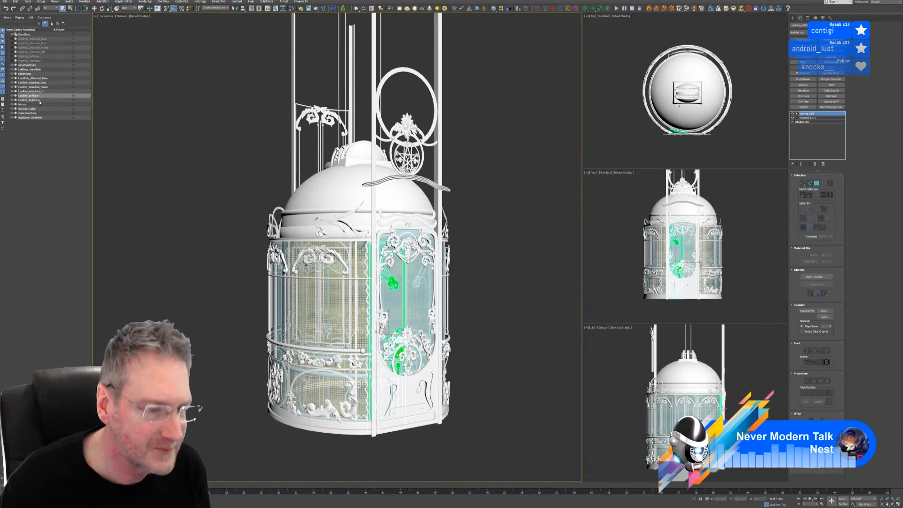
ctrl+click(39, 101)
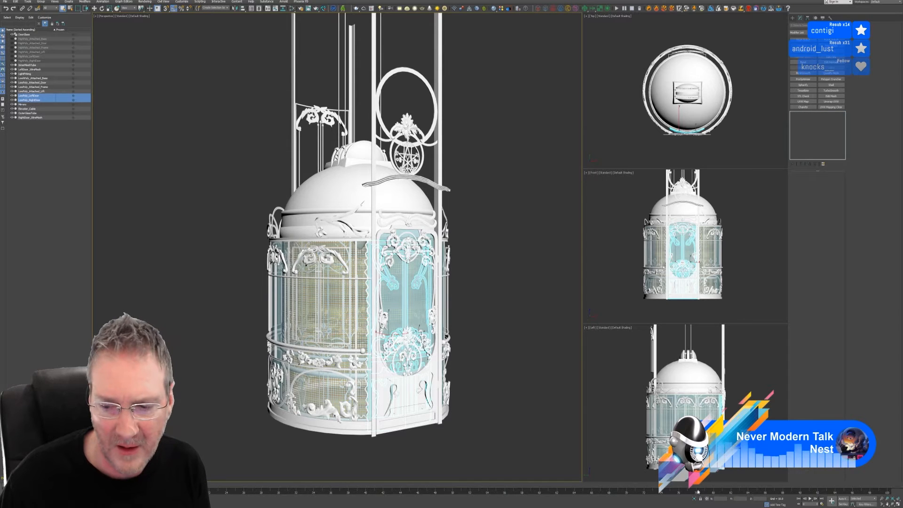
key(alt+q)
click(417, 225)
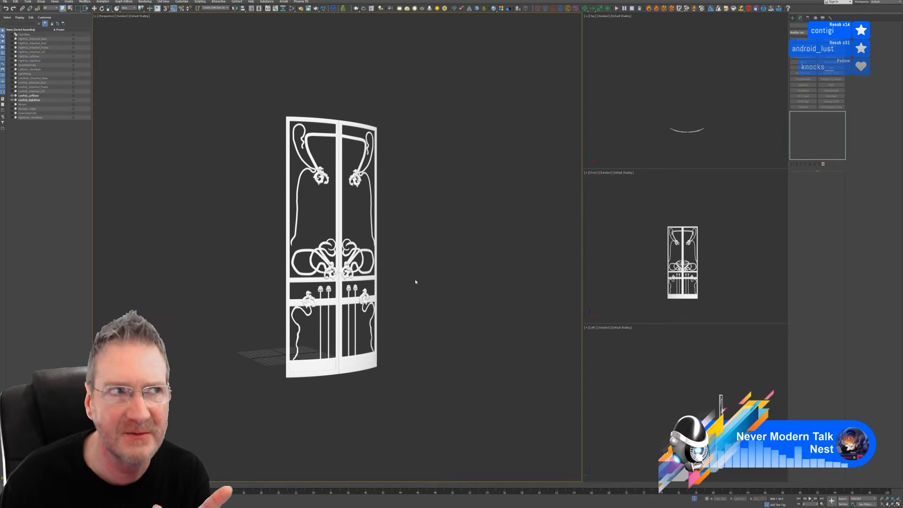
- Collapse the left door's whole modifier stack down to its editable poly base
click(323, 241)
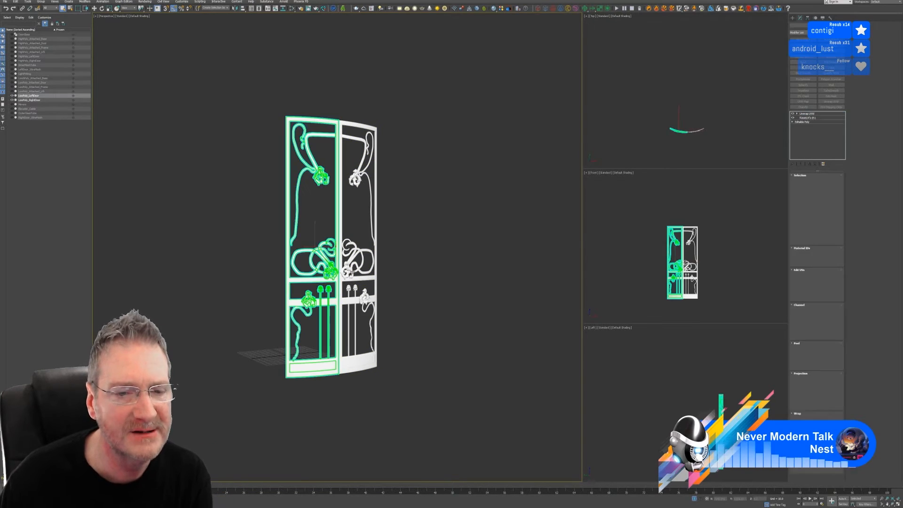
right_click(811, 114)
click(818, 162)
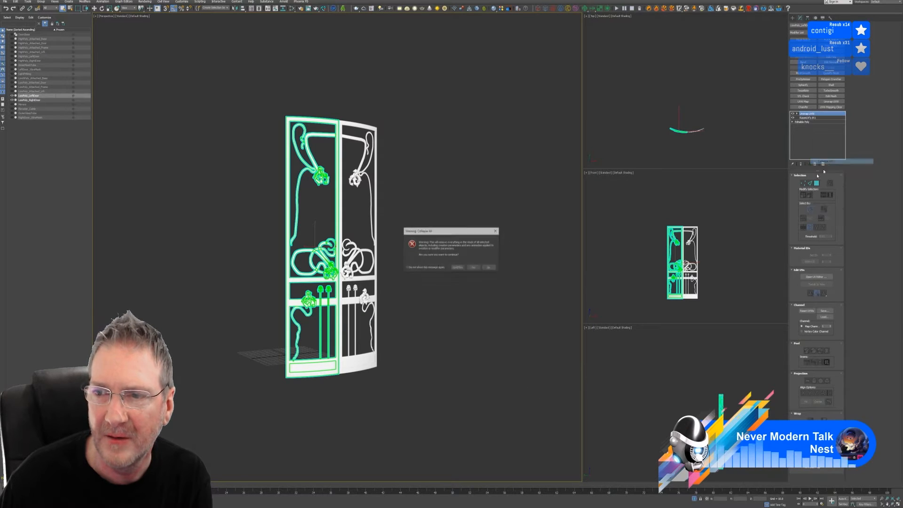
click(477, 267)
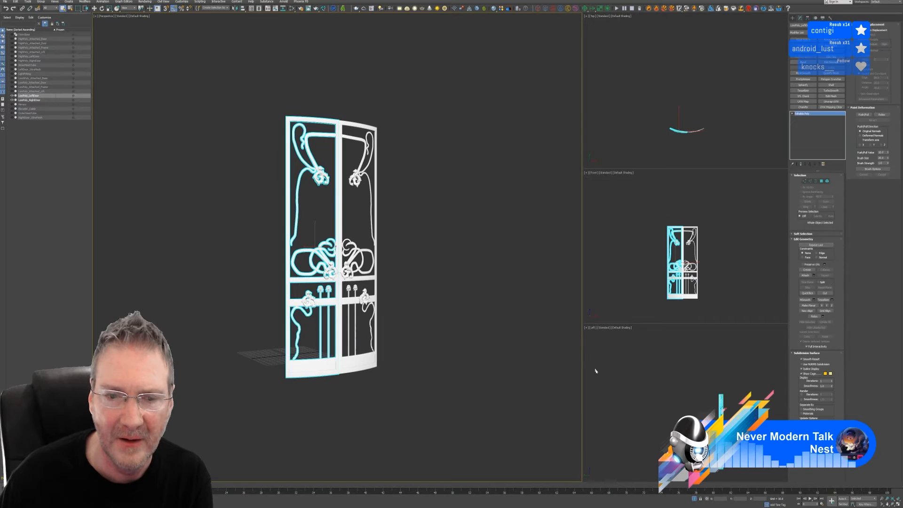
- Select the left door's outer frame and crossbar element and set its vertex color to red
click(827, 180)
scroll(337, 137, up, 3)
click(319, 114)
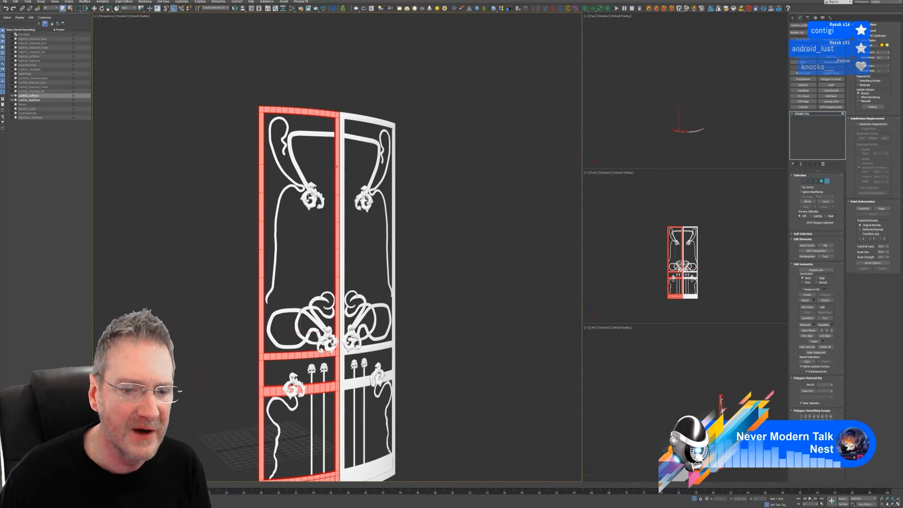
middle_drag(419, 250, 410, 189)
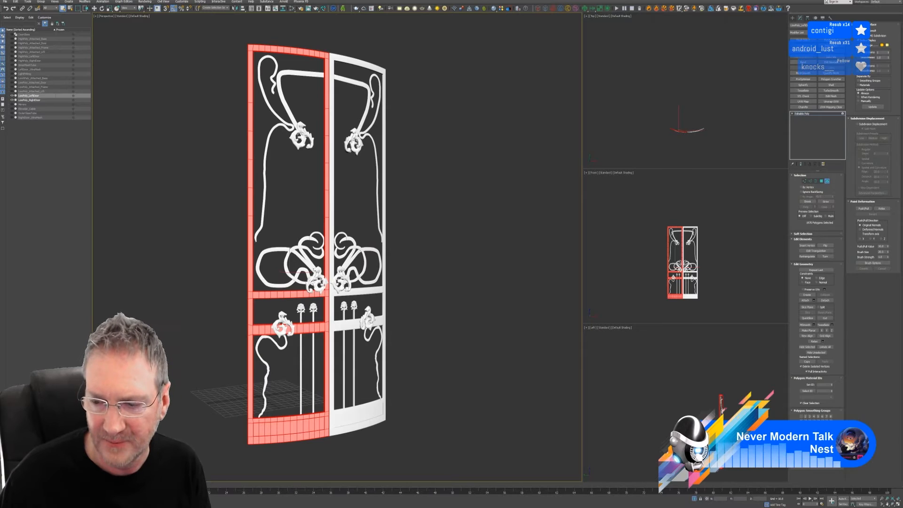
click(825, 455)
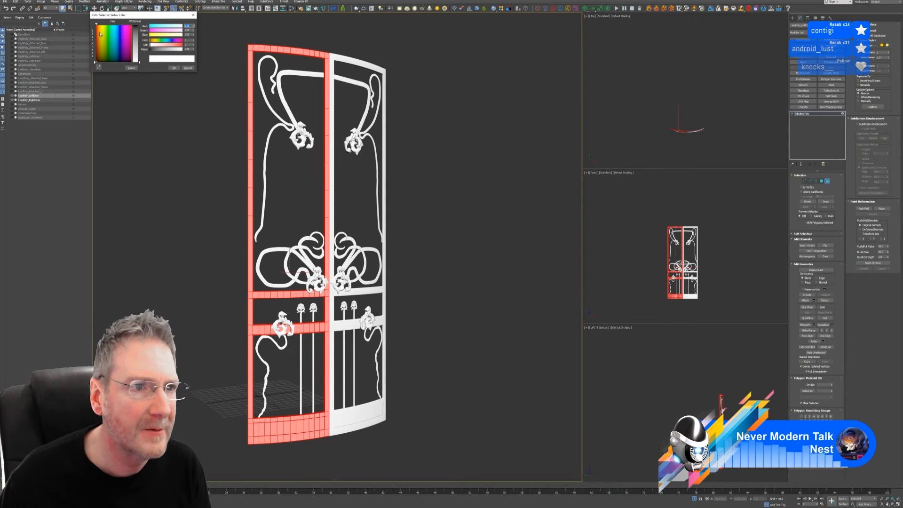
click(127, 31)
click(137, 33)
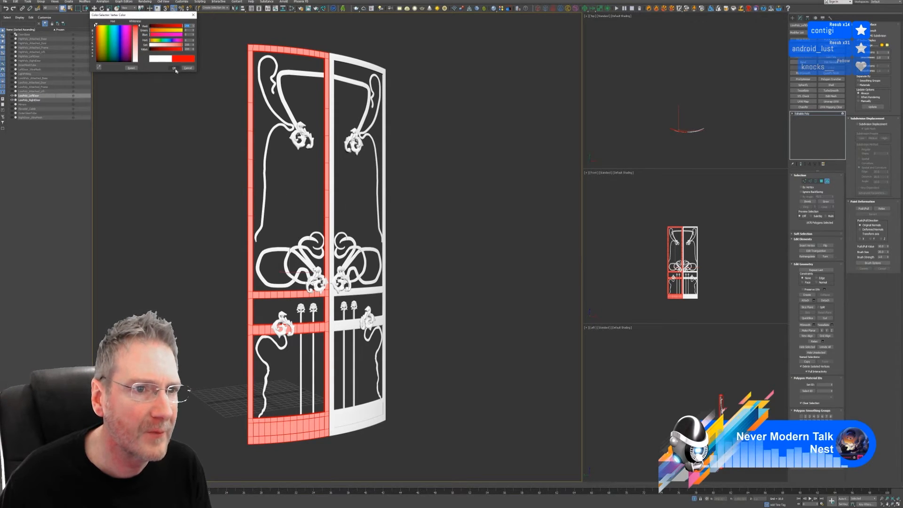
click(173, 68)
- Select the left door's upper curves, lower wavy scroll and large middle loop elements and set their vertex color to yellow-orange
click(299, 73)
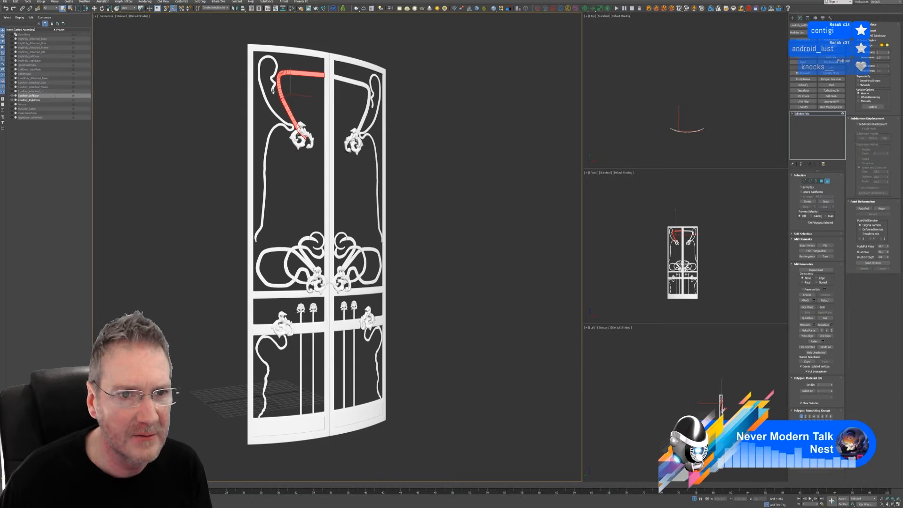
ctrl+click(279, 125)
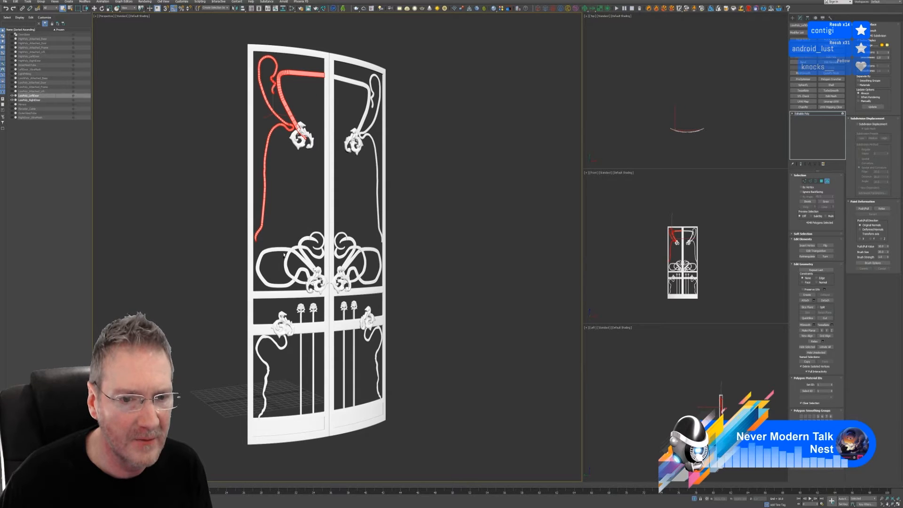
ctrl+click(281, 348)
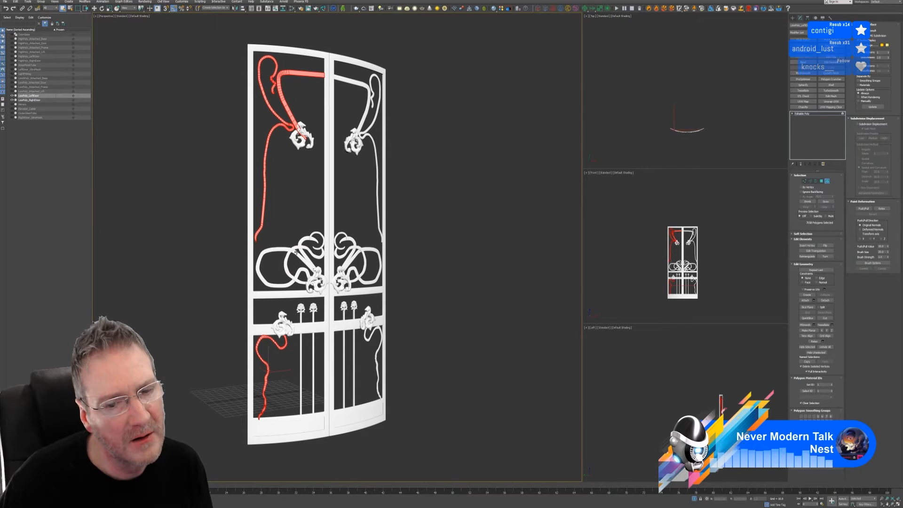
ctrl+click(304, 239)
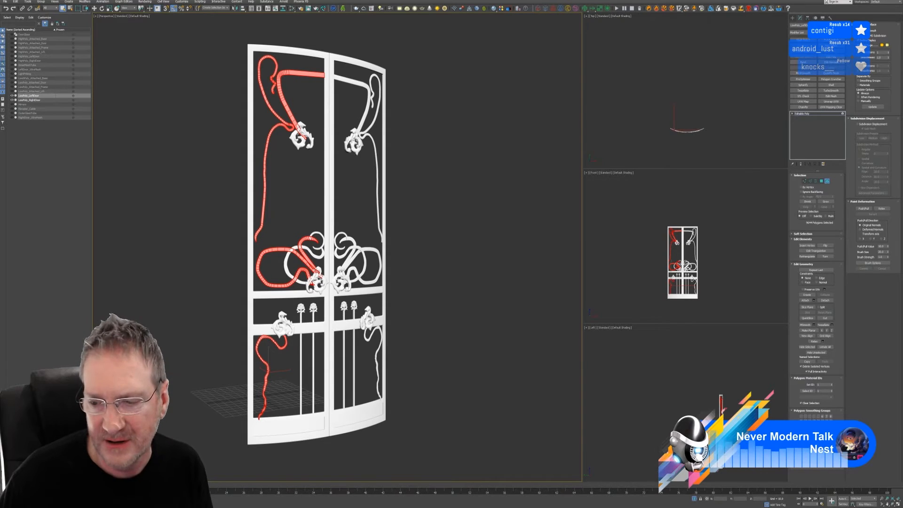
click(825, 454)
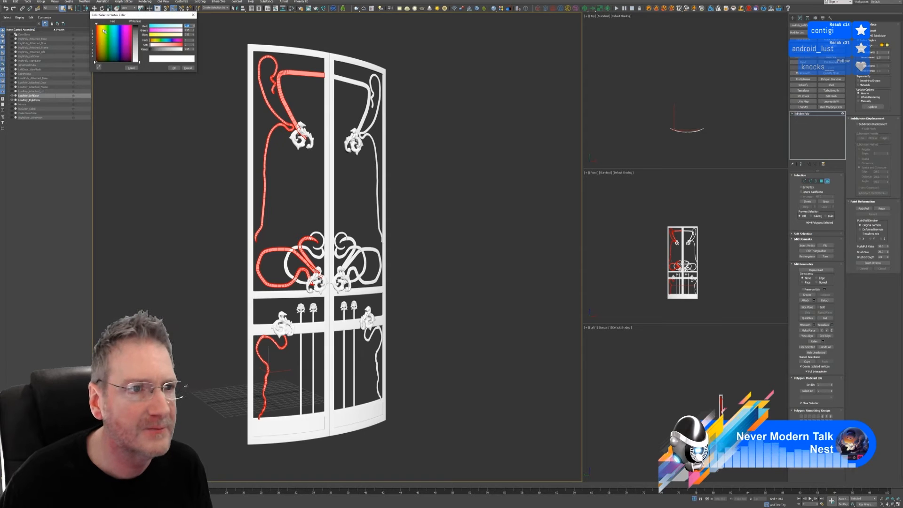
click(101, 29)
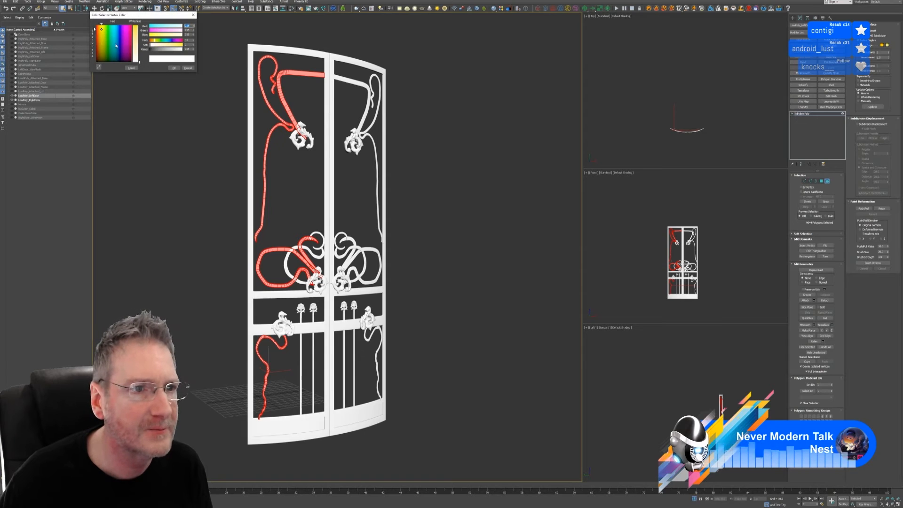
click(174, 67)
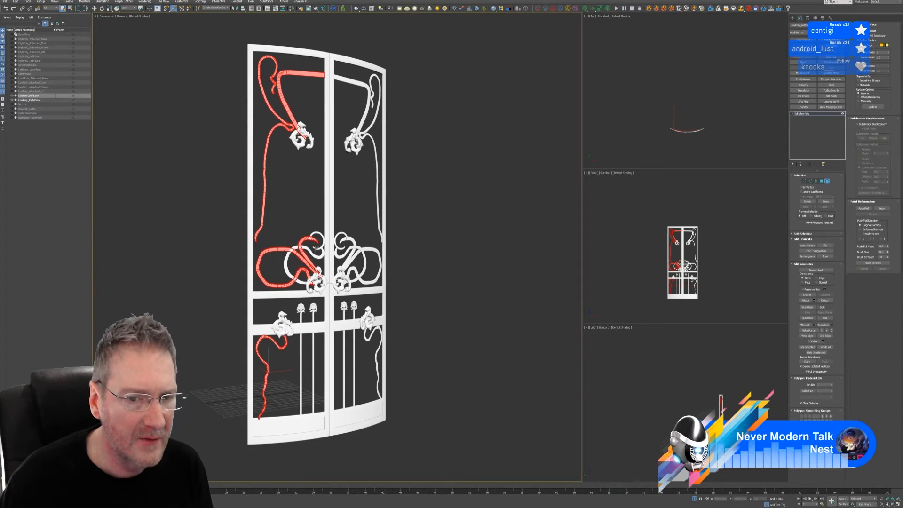
- Select the left door's remaining inner loop and curl elements above the middle crossbar and set their vertex color to green
click(317, 257)
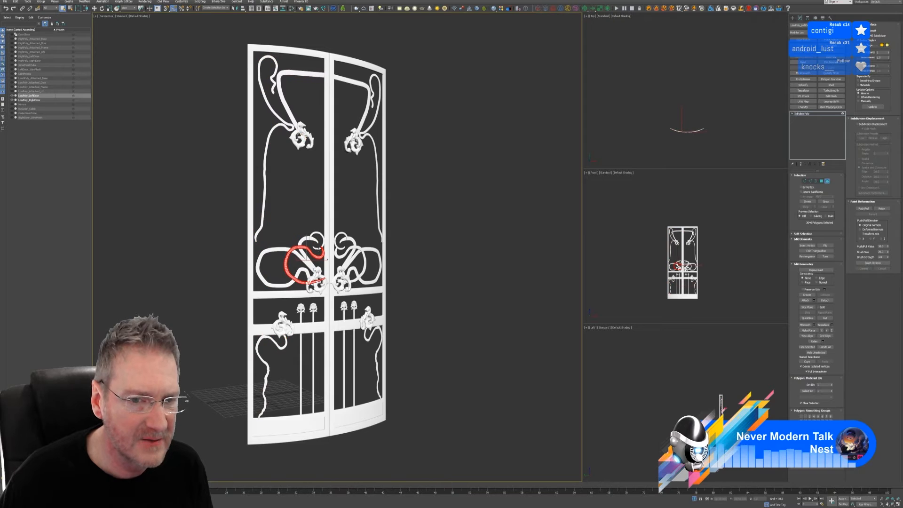
ctrl+click(319, 249)
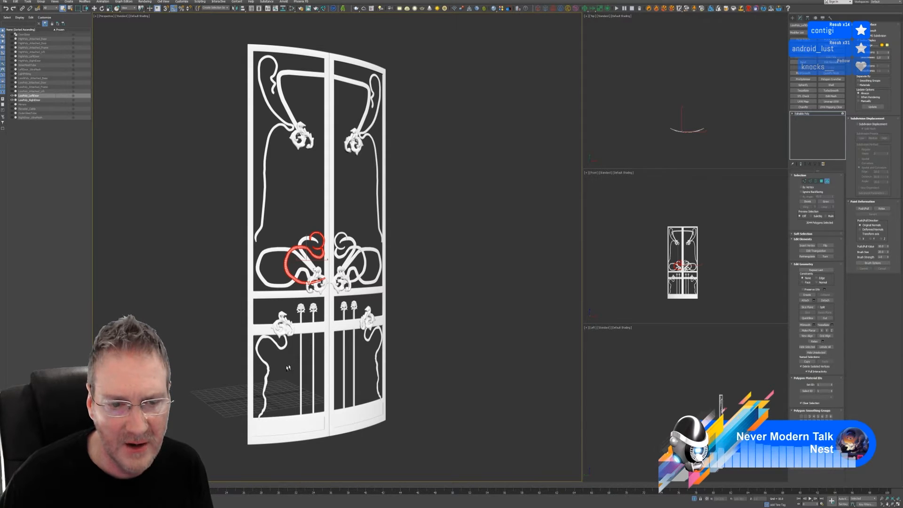
ctrl+click(313, 363)
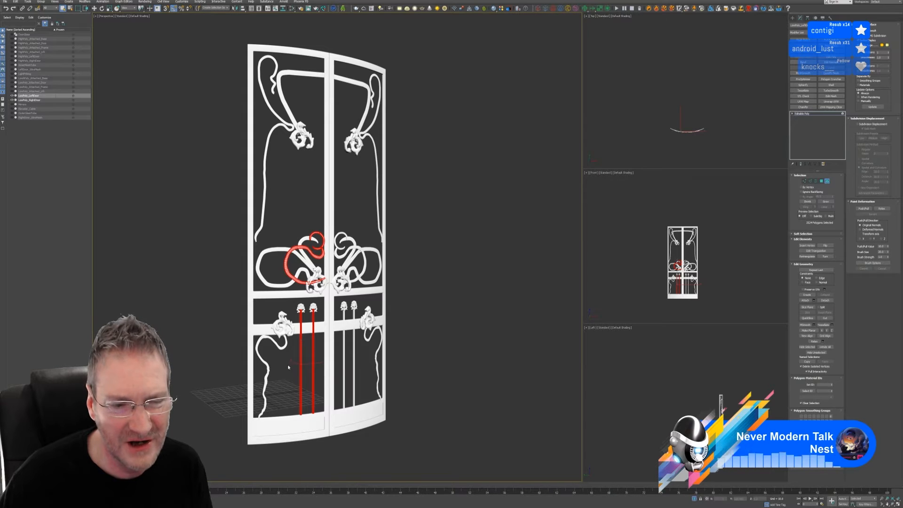
alt+click(314, 370)
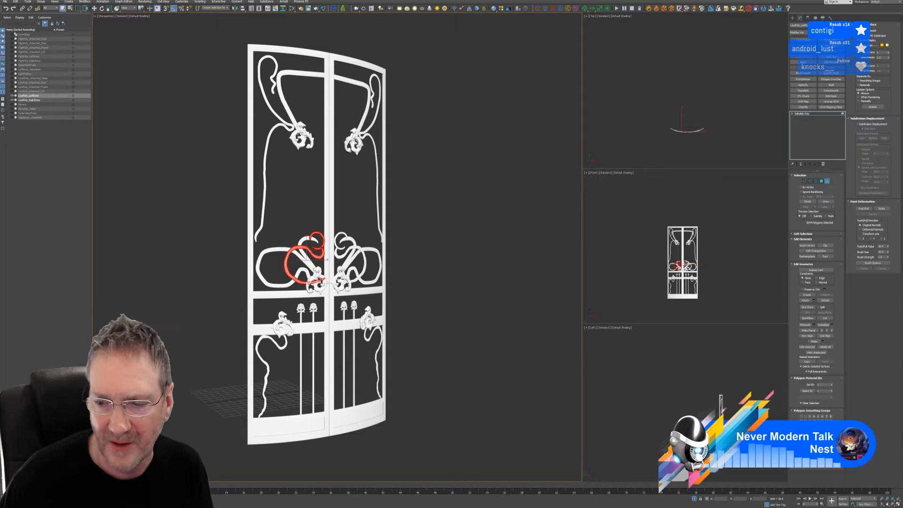
click(824, 454)
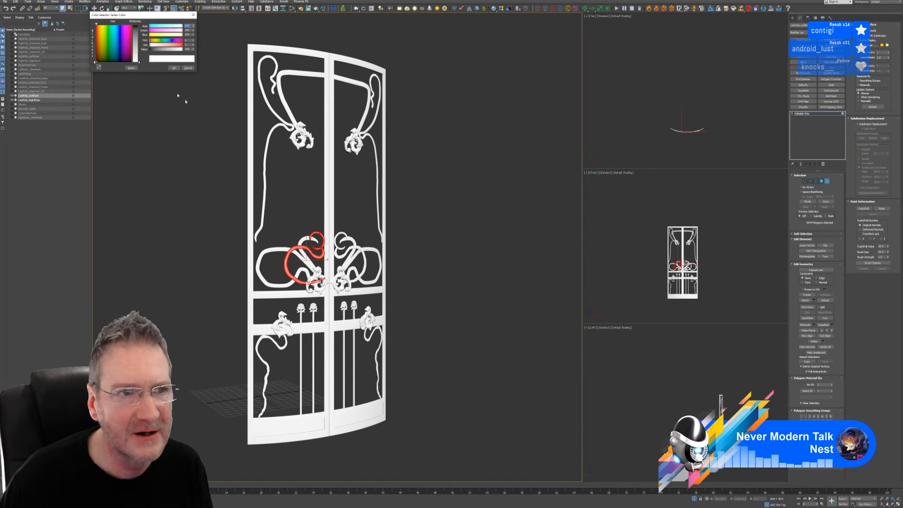
click(110, 36)
drag(139, 62, 142, 25)
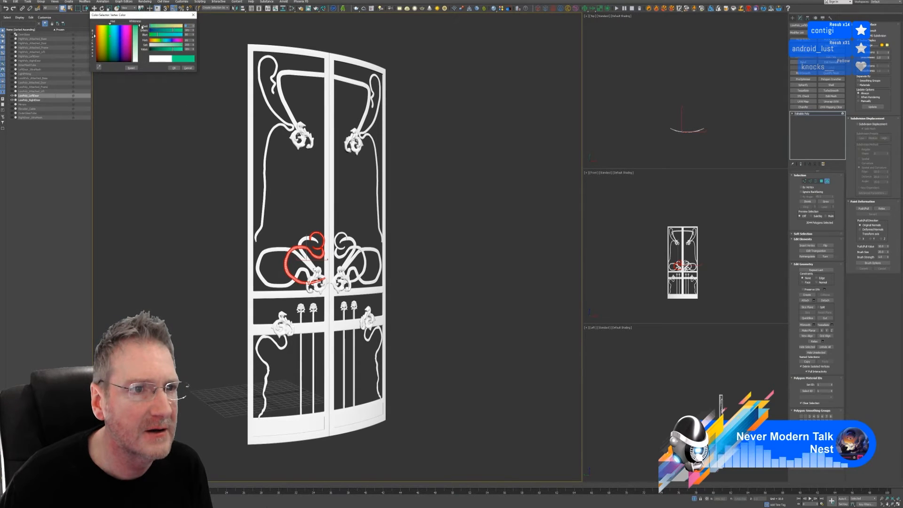
click(174, 68)
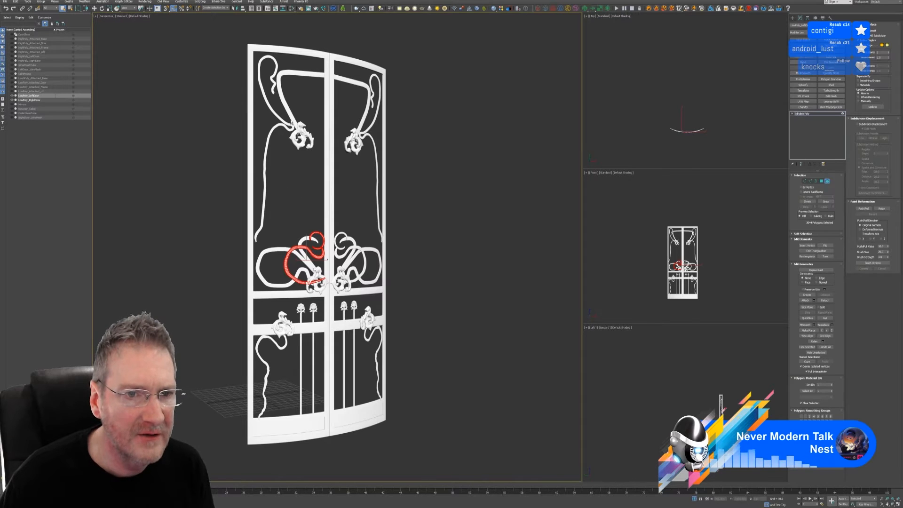
- Select the left door's three leafy ornaments and set their vertex color to blue
click(300, 135)
ctrl+click(315, 280)
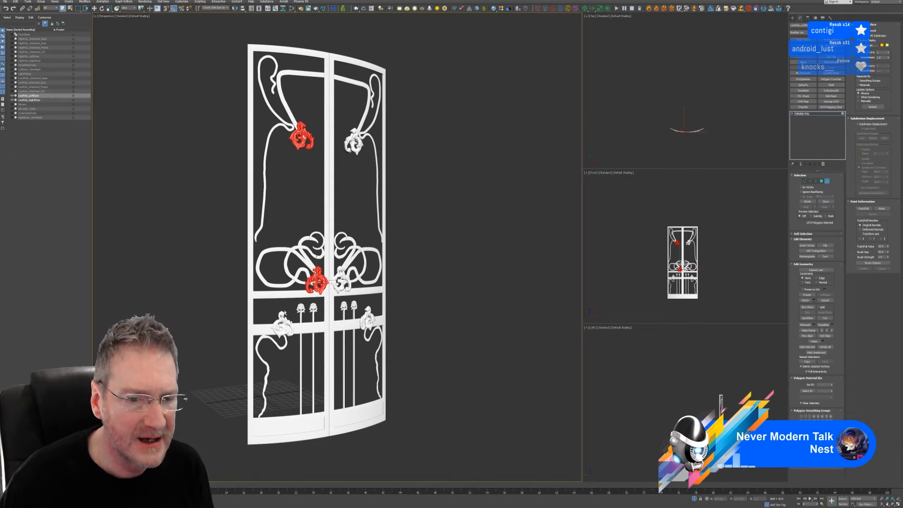
ctrl+click(284, 314)
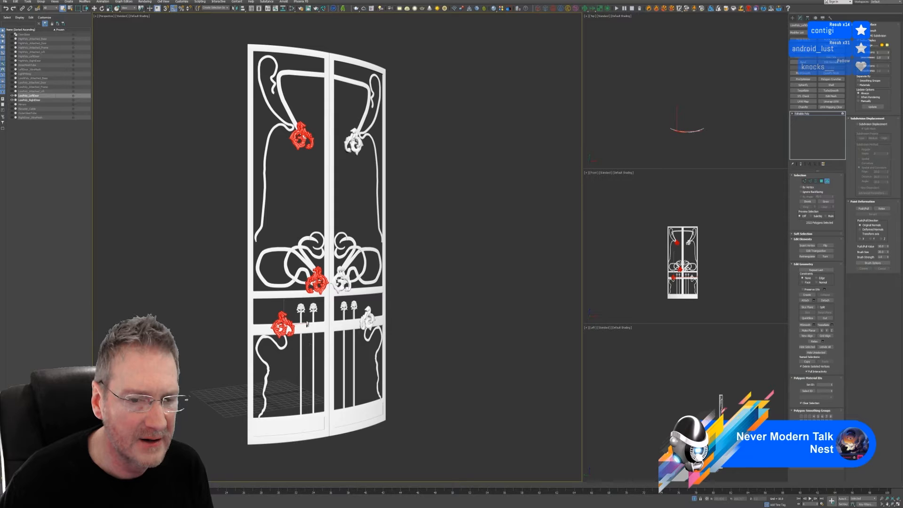
scroll(306, 323, up, 4)
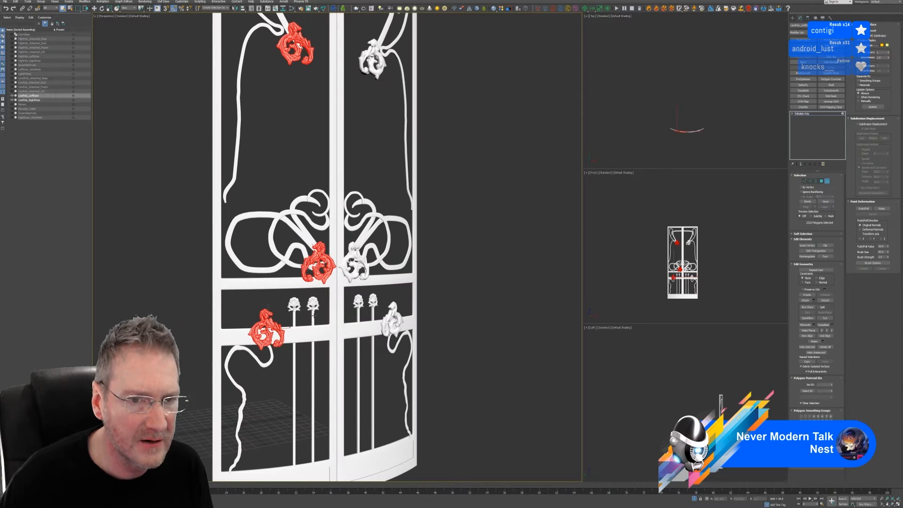
scroll(313, 313, down, 4)
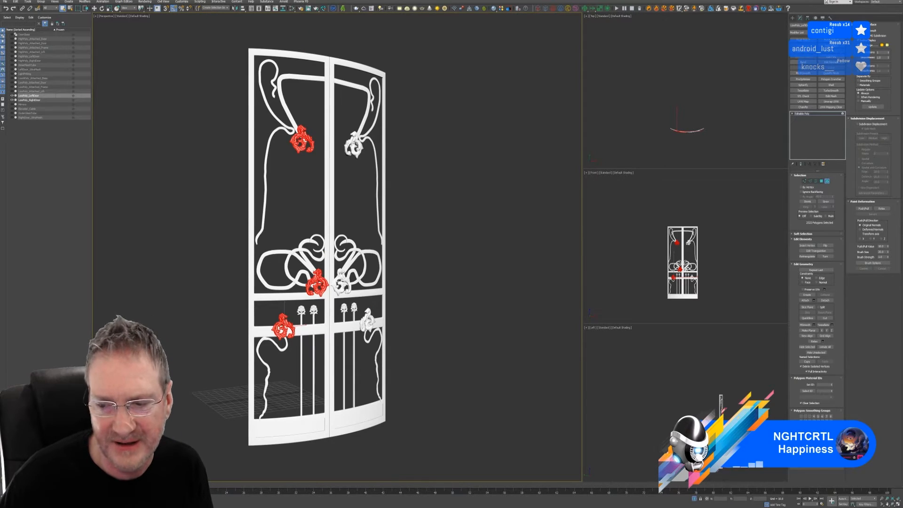
click(825, 455)
click(116, 39)
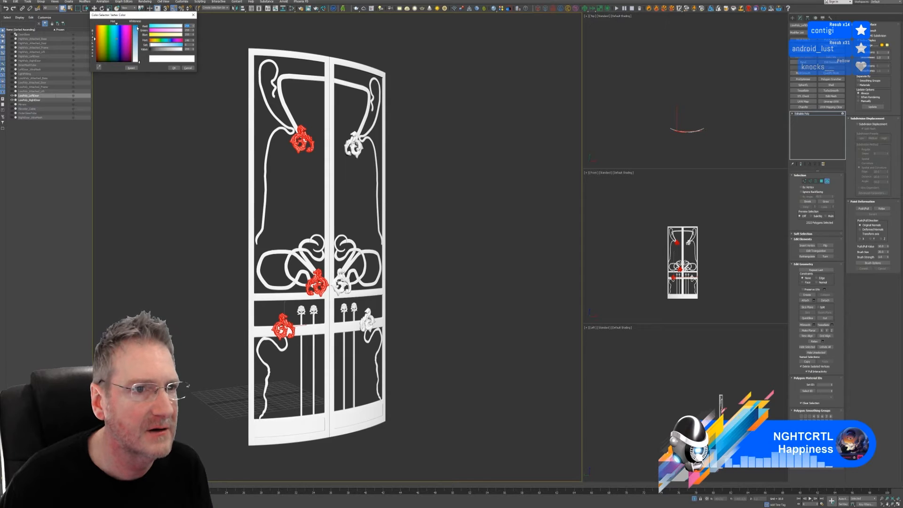
drag(139, 62, 139, 25)
click(175, 67)
- Select both shell-shaped finials on top of the left door's vertical rods, including their bases, and set their vertex color to purple
scroll(312, 308, up, 4)
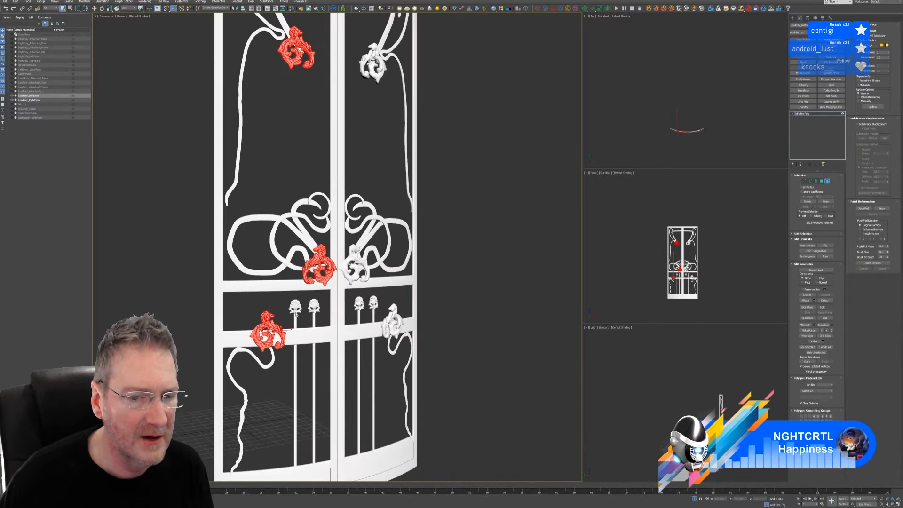
click(294, 306)
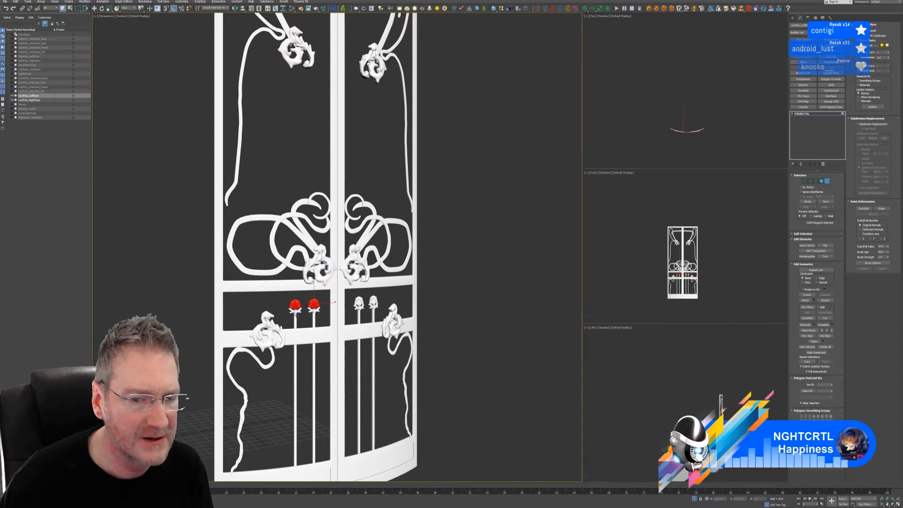
scroll(294, 311, up, 2)
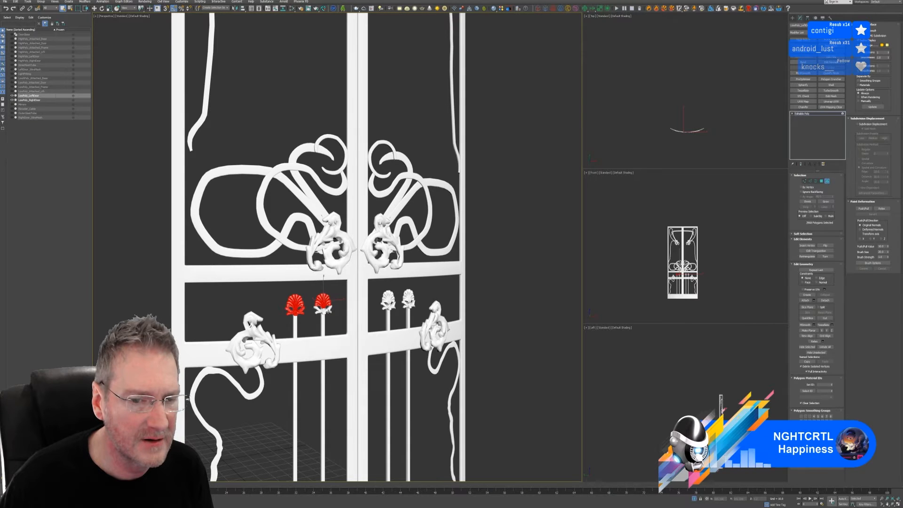
ctrl+click(328, 311)
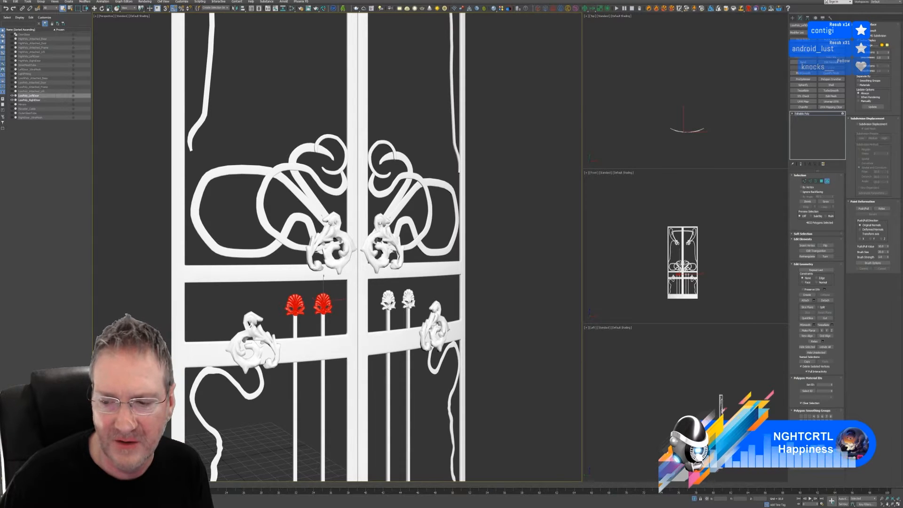
click(824, 454)
drag(122, 39, 135, 24)
click(174, 68)
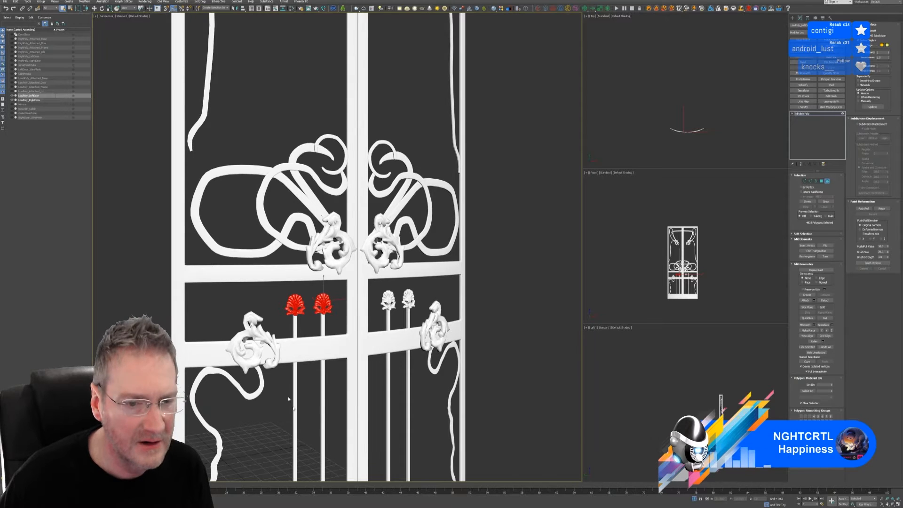
- Select the left door's two vertical rods and set their vertex color to magenta
middle_drag(289, 405, 265, 323)
drag(257, 331, 308, 343)
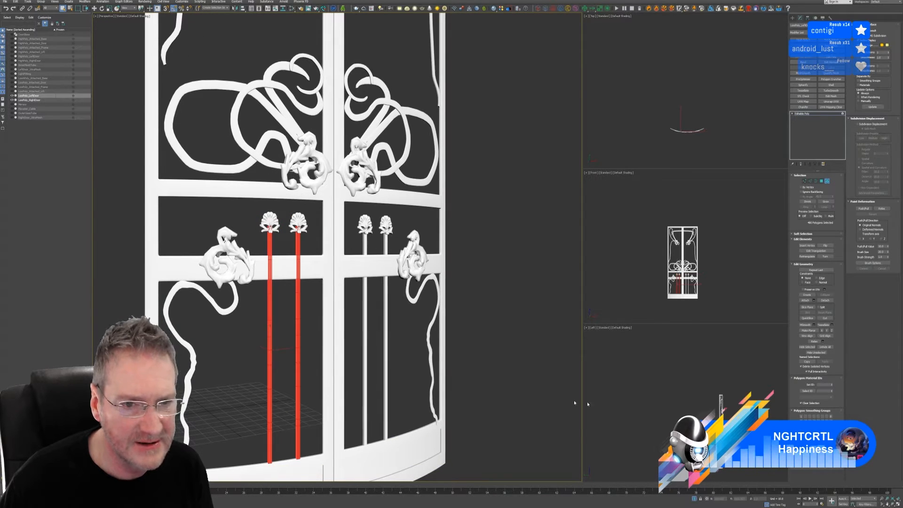
click(825, 454)
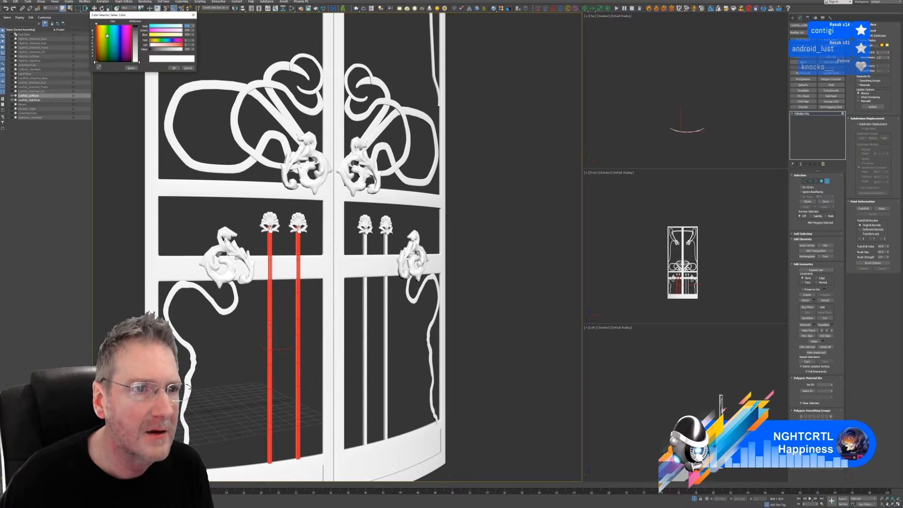
click(125, 38)
drag(135, 39, 136, 25)
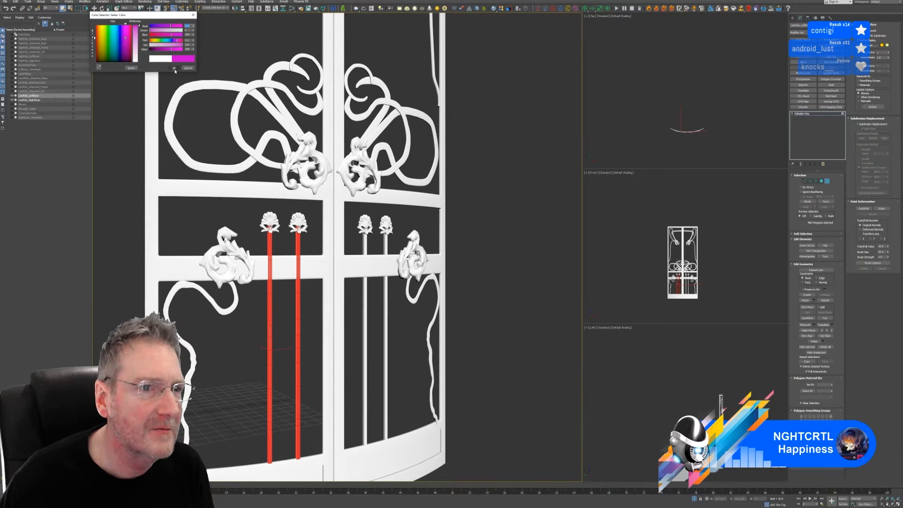
click(174, 68)
- Leave element editing on the left door and turn on its Vertex Channel Display with Vertex Color in the object properties
scroll(233, 211, down, 4)
middle_drag(233, 211, 255, 279)
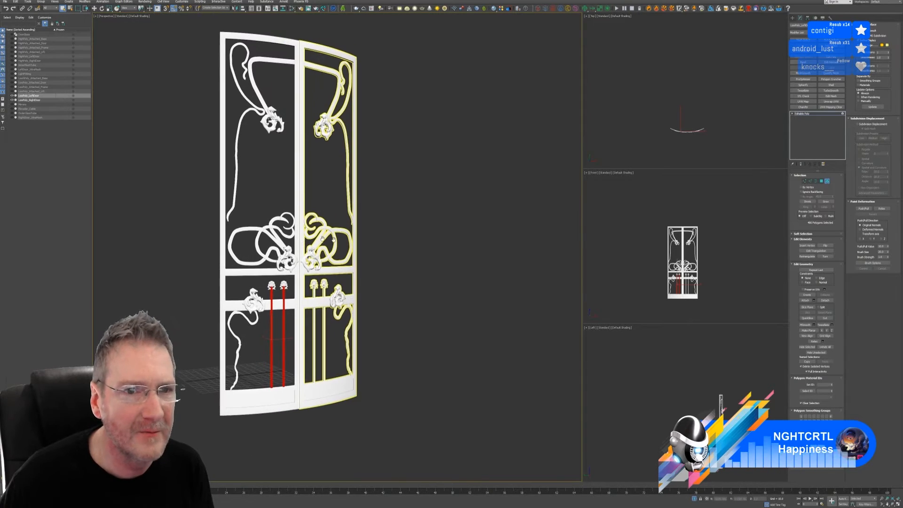
click(827, 181)
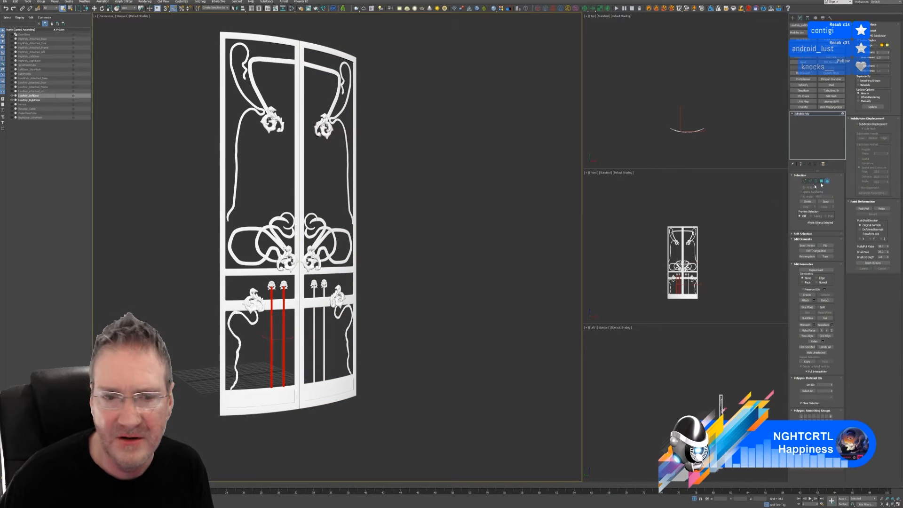
right_click(266, 398)
click(279, 433)
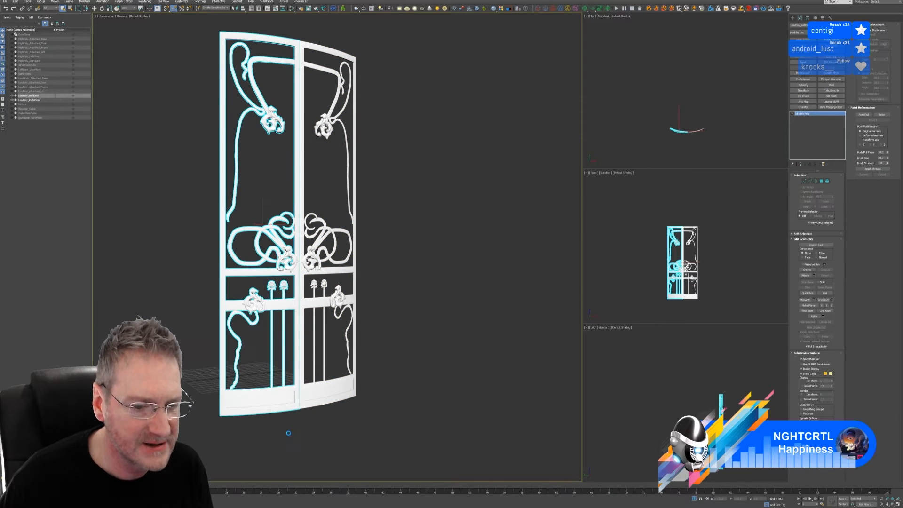
click(426, 294)
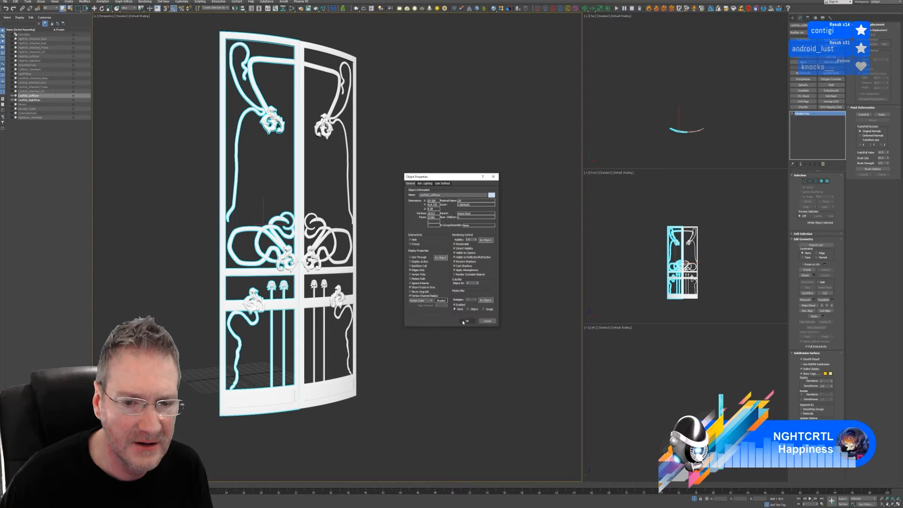
click(467, 320)
click(451, 319)
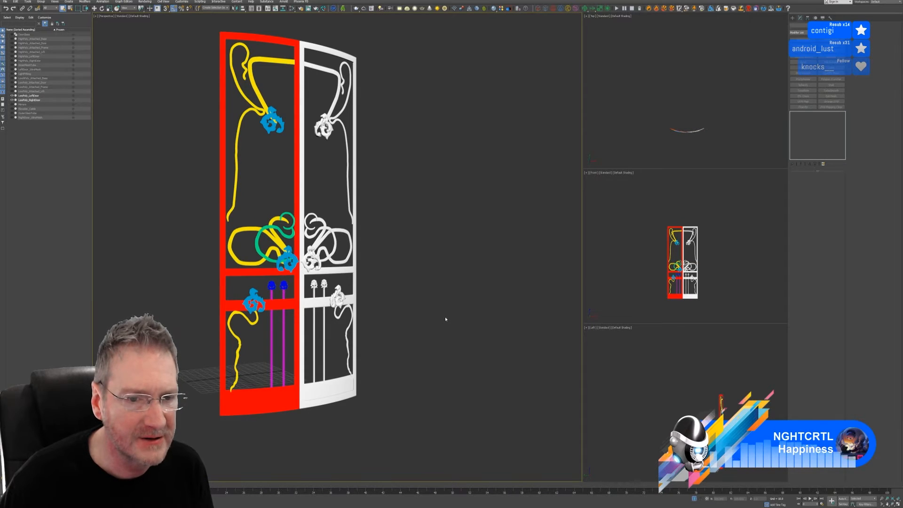
- Recolor the left door's large middle loop with the green vertex color sampled from the neighbouring loop
alt+middle_drag(443, 228, 433, 234)
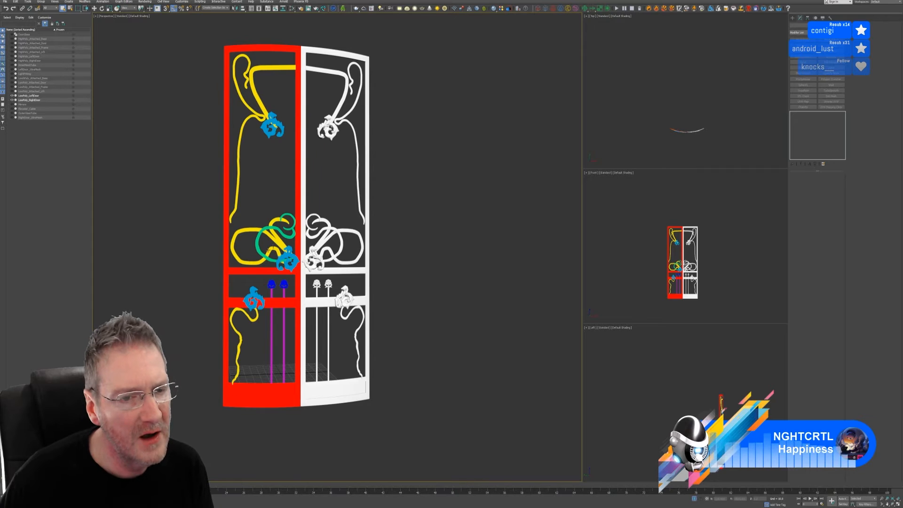
click(256, 229)
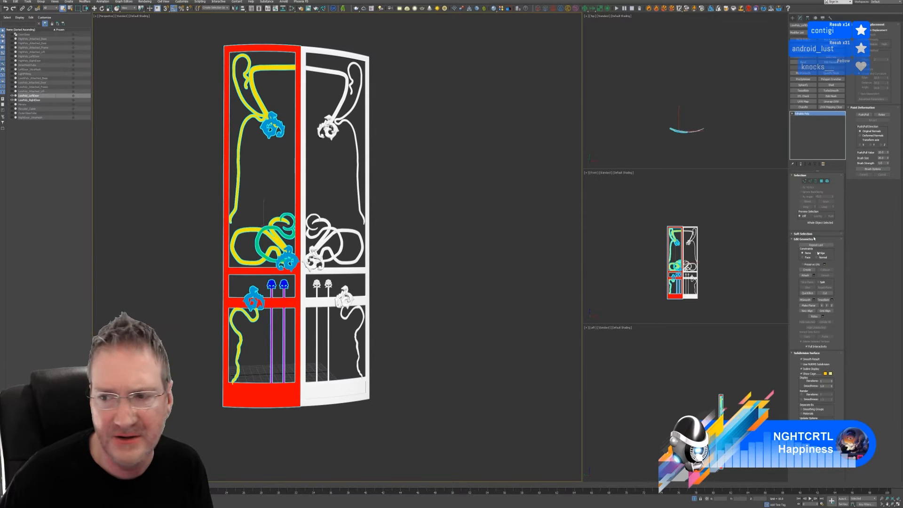
click(827, 182)
click(257, 231)
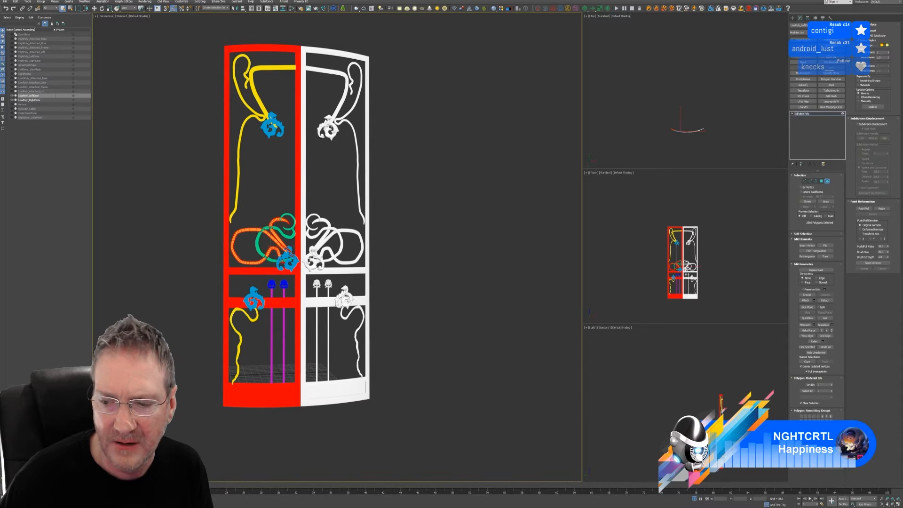
click(826, 454)
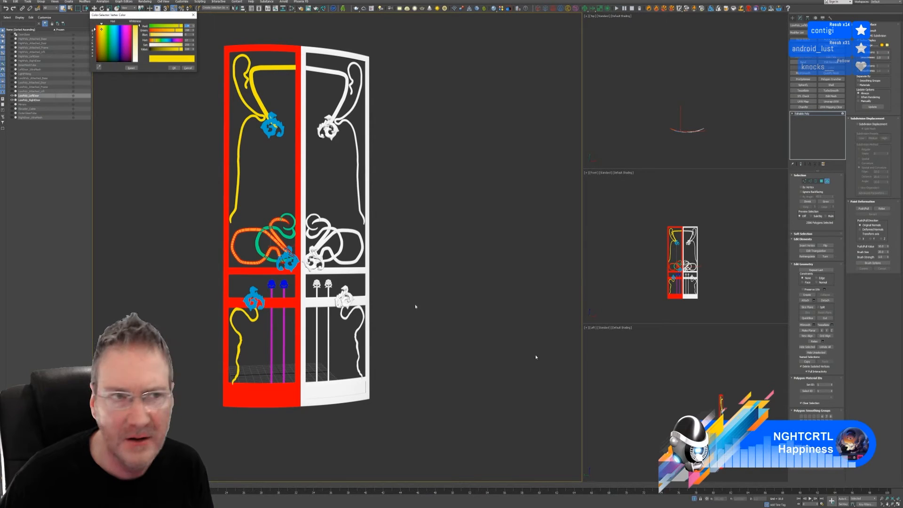
click(99, 67)
click(288, 237)
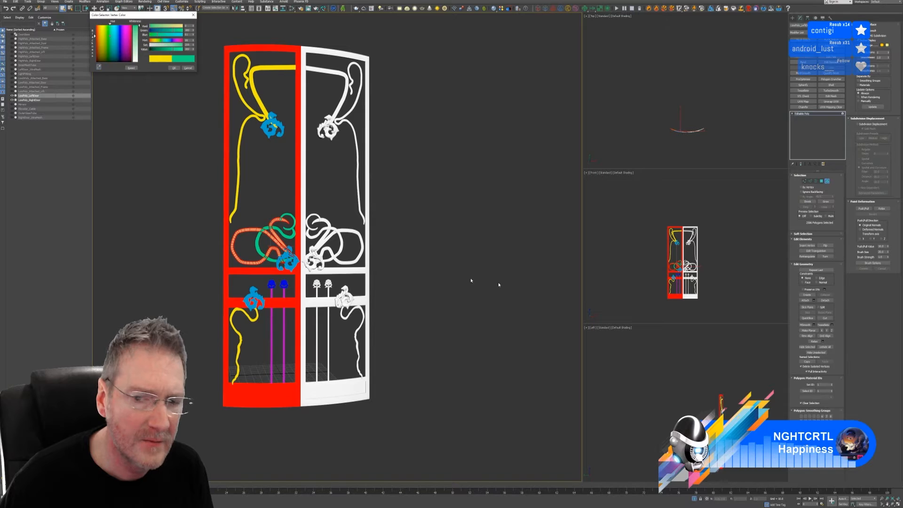
click(174, 68)
click(464, 235)
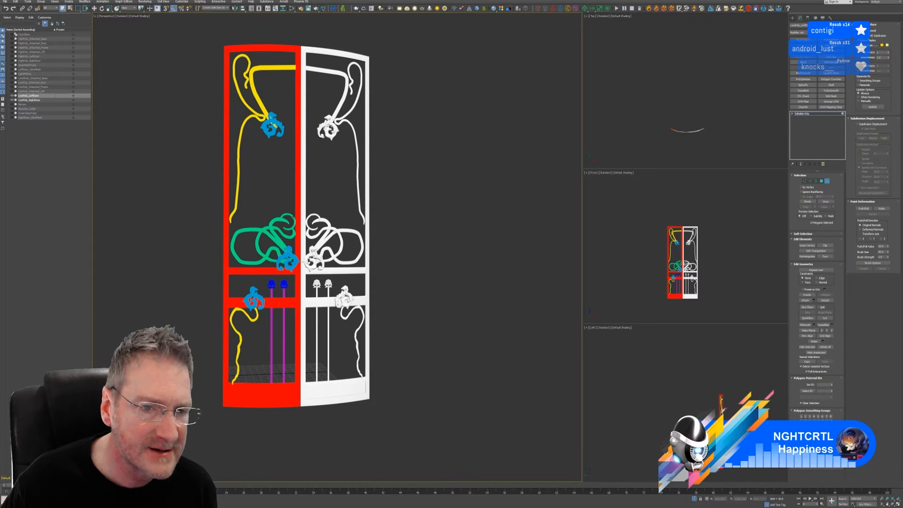
- Recolor the small curl above the left door's middle loops with the blue vertex color sampled from the upper leafy ornament
click(292, 217)
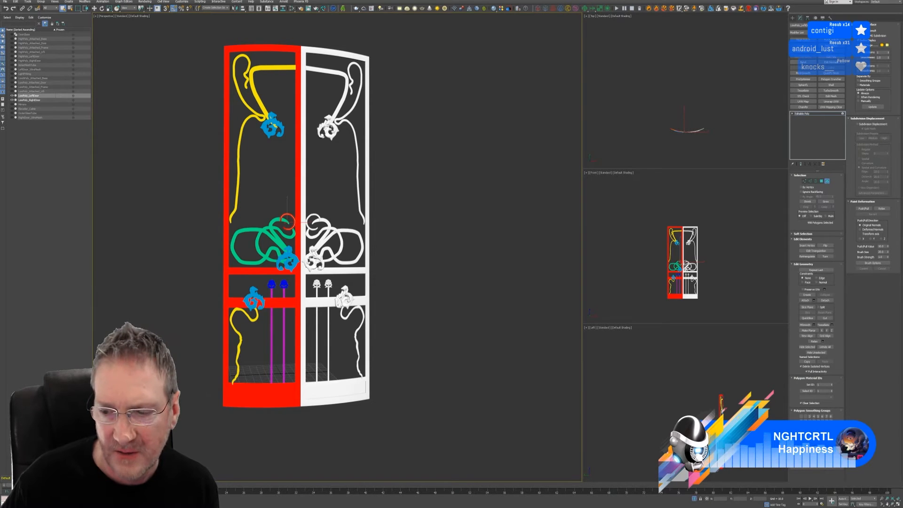
click(825, 455)
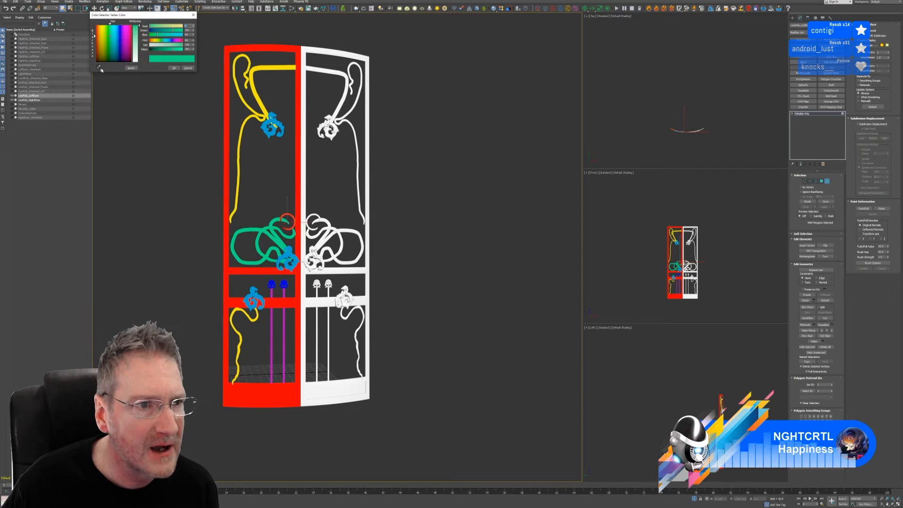
click(100, 69)
click(276, 119)
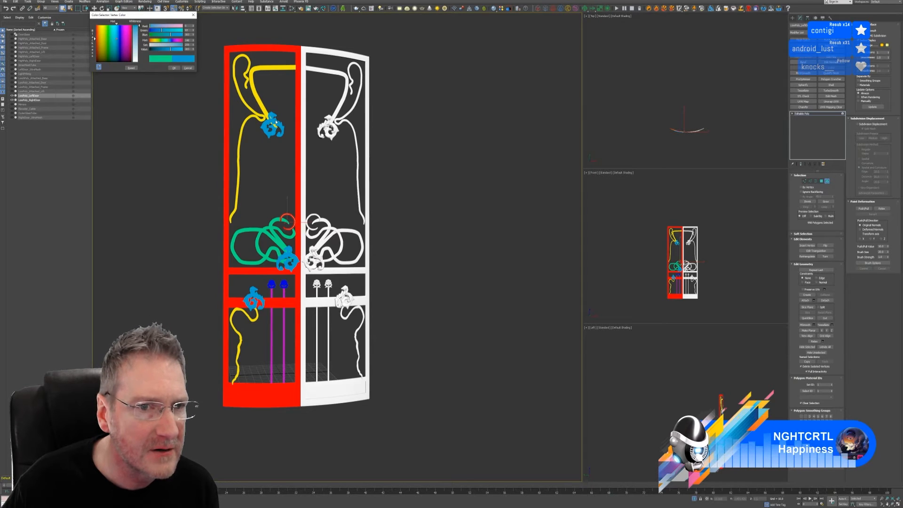
click(175, 68)
click(494, 227)
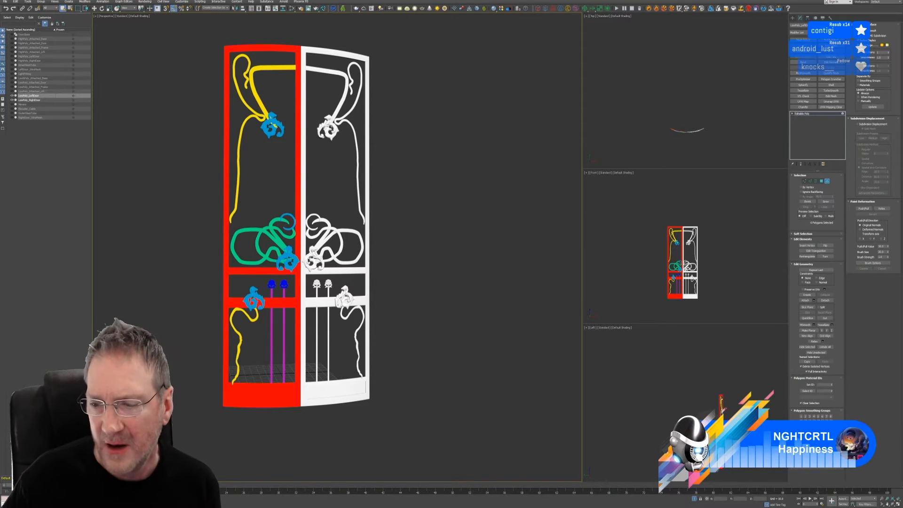
- Leave element editing, review the left door's object properties, and exit isolation to bring back the whole elevator
click(827, 181)
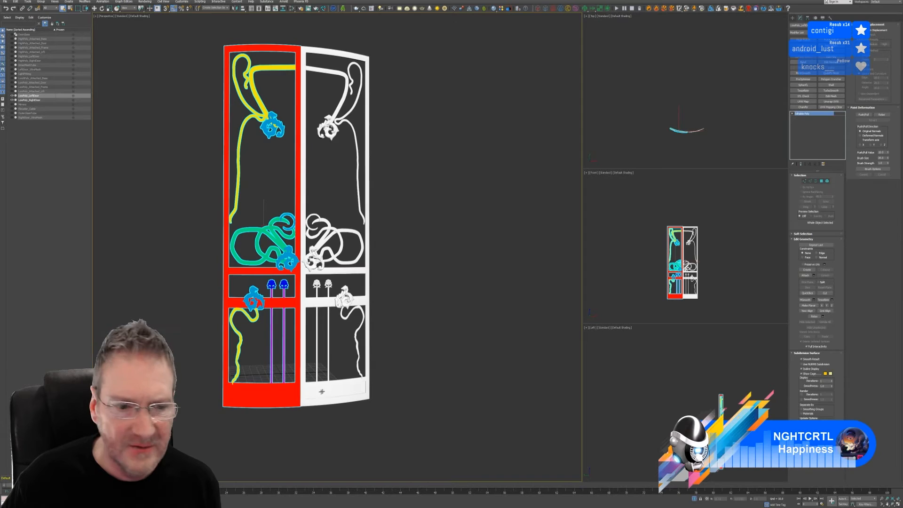
right_click(286, 393)
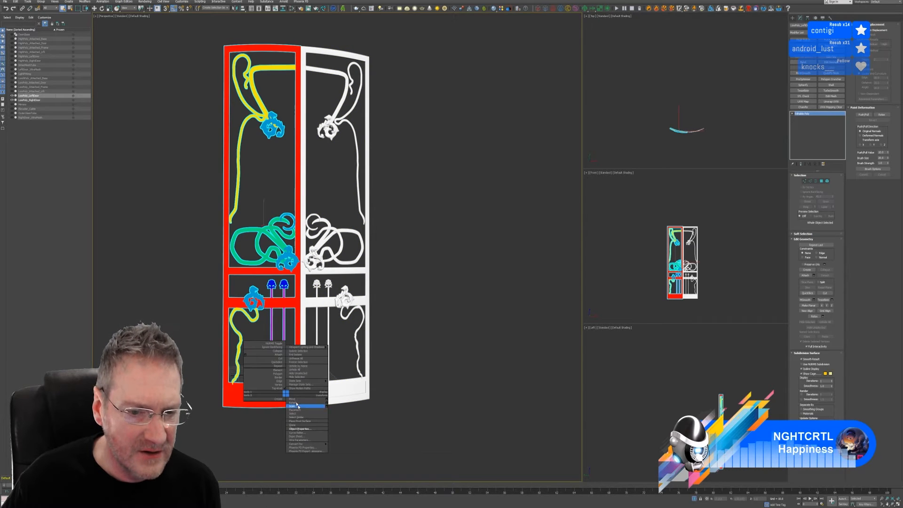
click(302, 428)
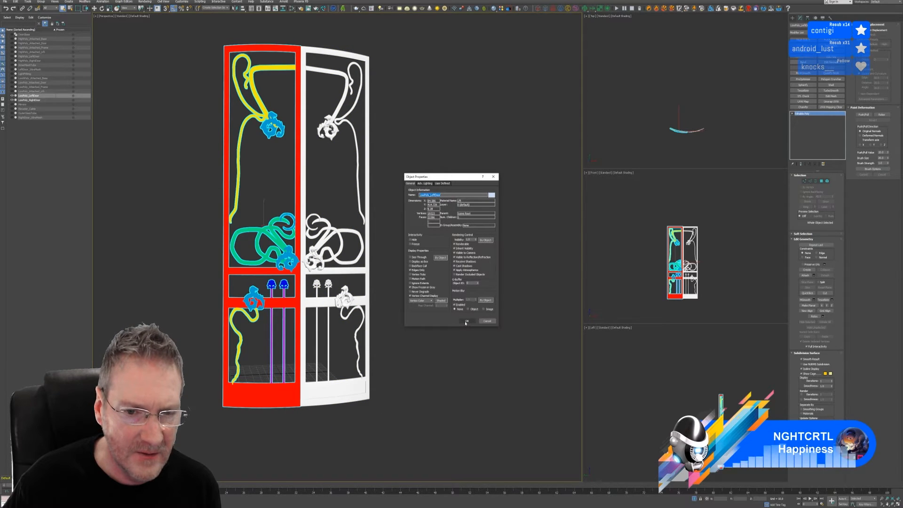
click(465, 321)
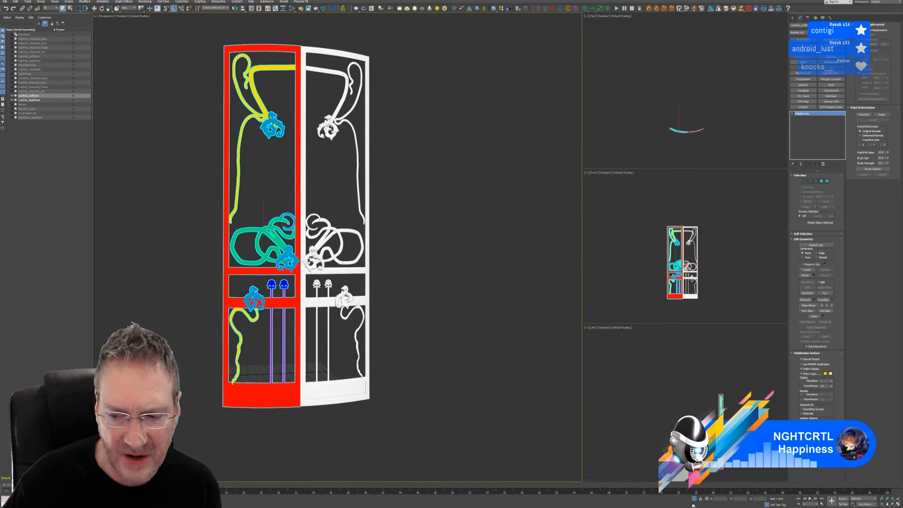
click(693, 499)
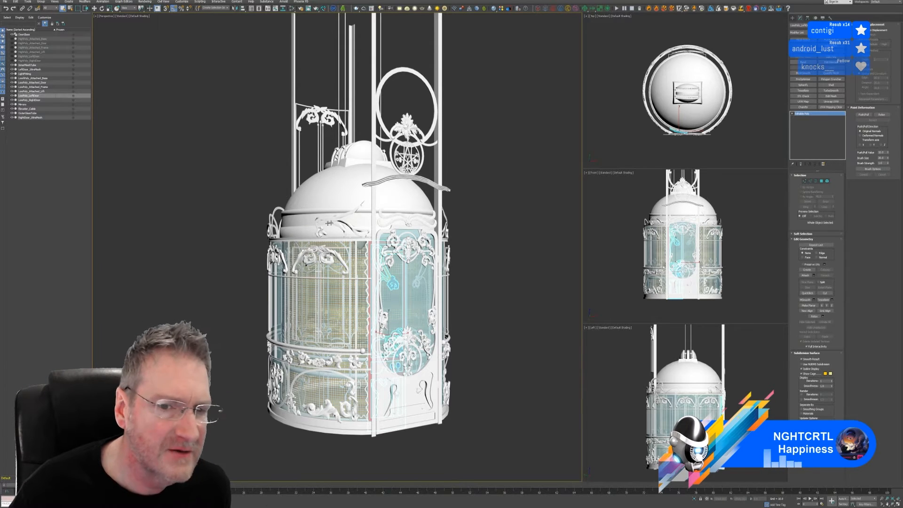
- Isolate the low-poly cage base, turn on its Vertex Channel Display in the object properties, and exit isolation
click(33, 78)
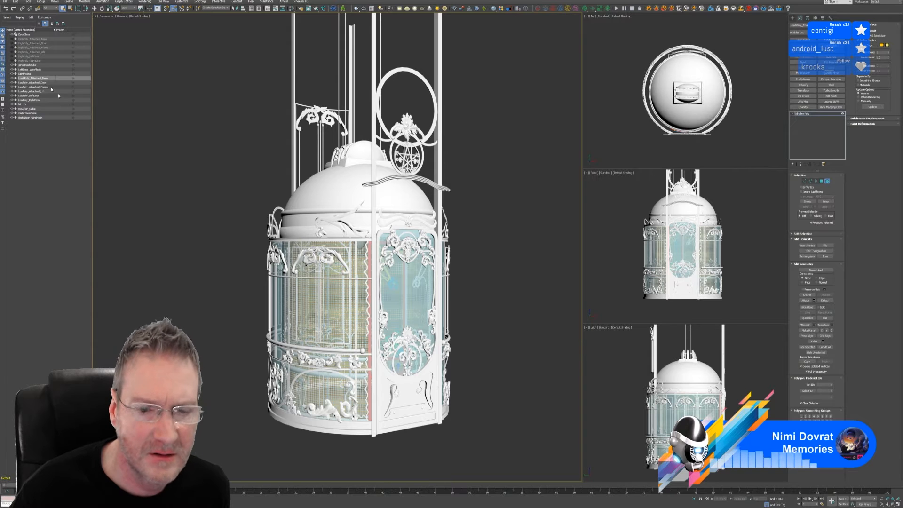
click(827, 180)
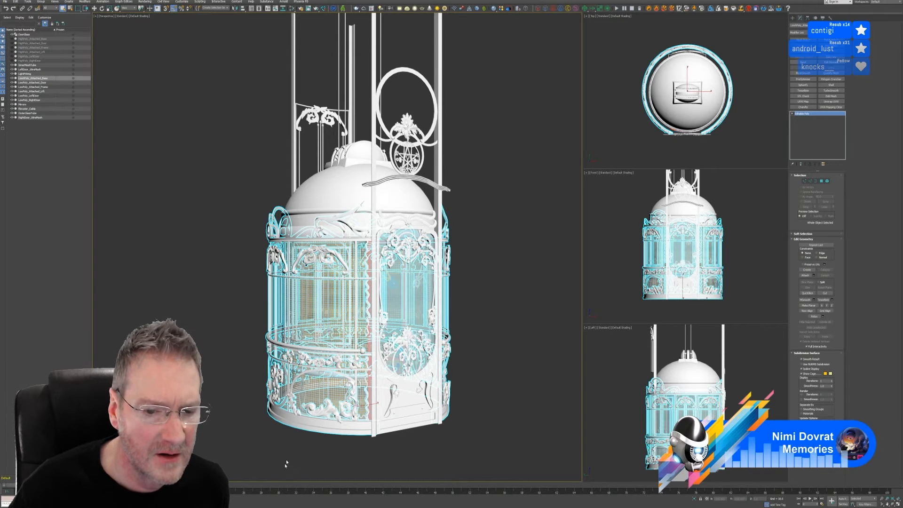
click(694, 499)
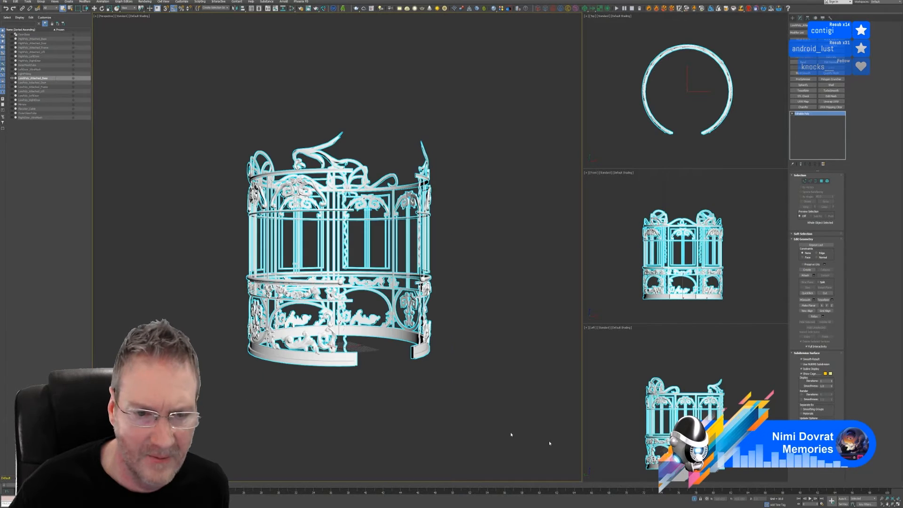
right_click(338, 358)
click(353, 394)
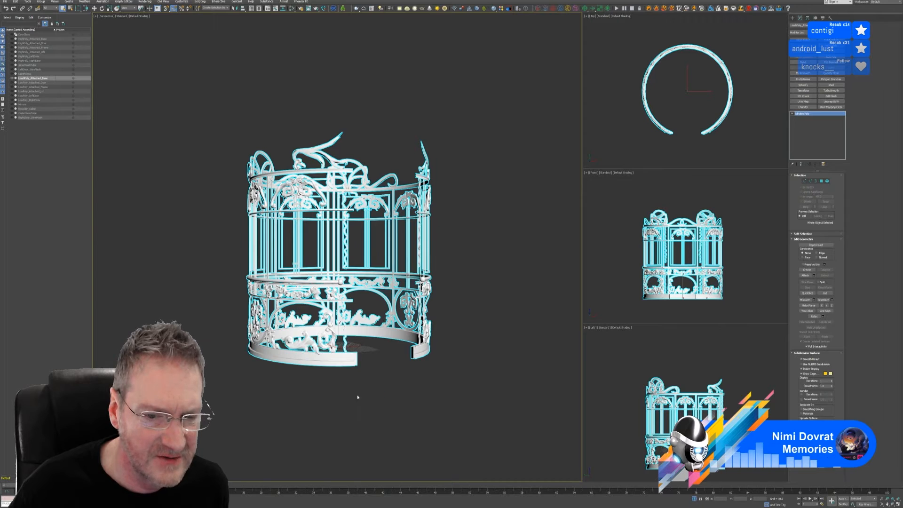
click(467, 321)
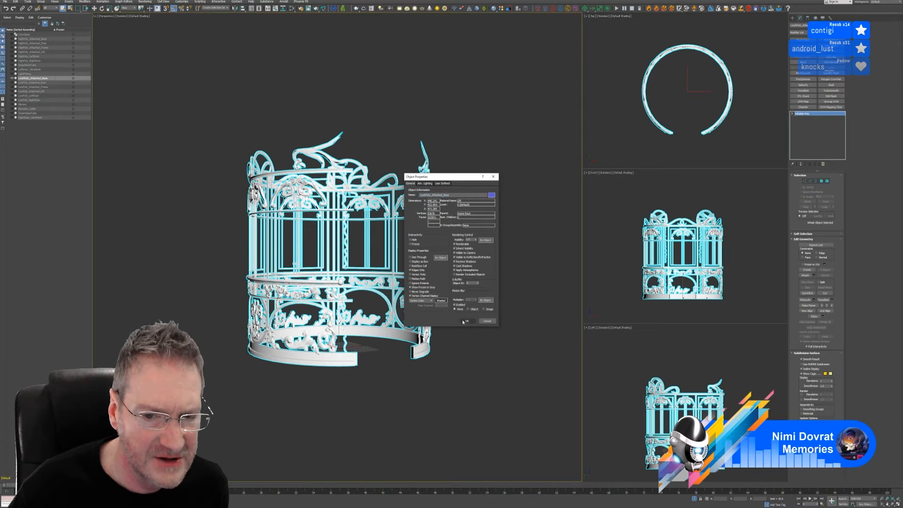
click(694, 499)
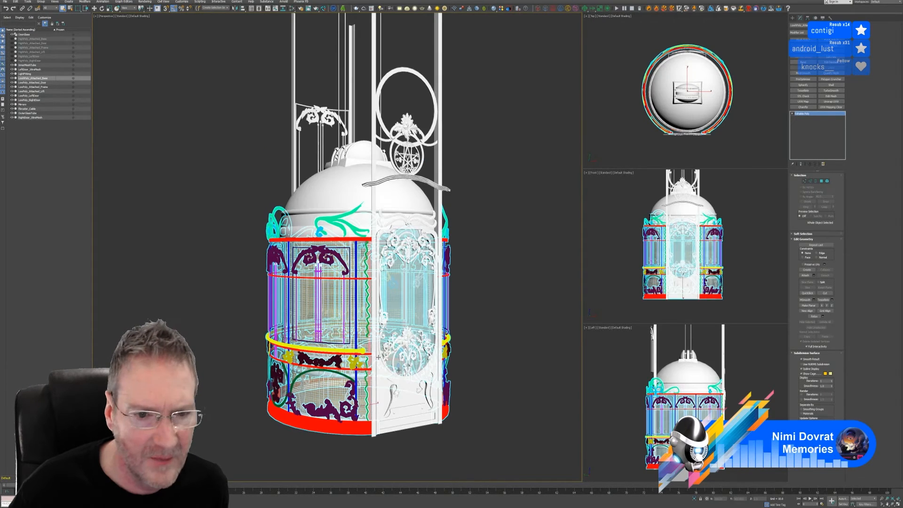
- Isolate the low-poly attached outer door, turn on its Vertex Channel Display, and exit isolation
click(34, 82)
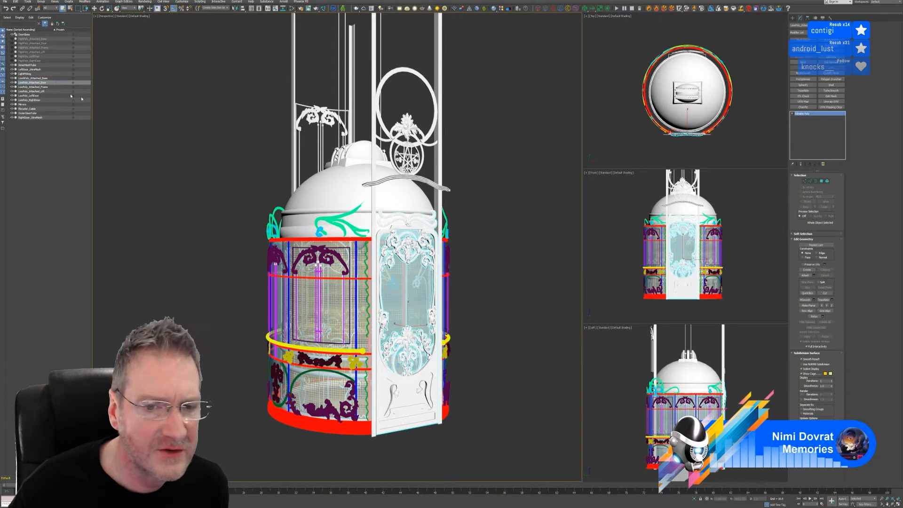
click(694, 499)
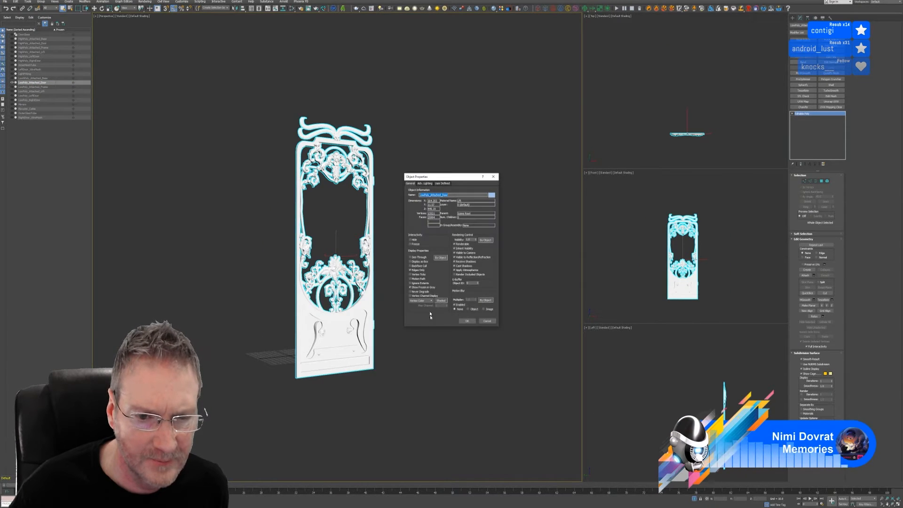
click(418, 295)
click(467, 321)
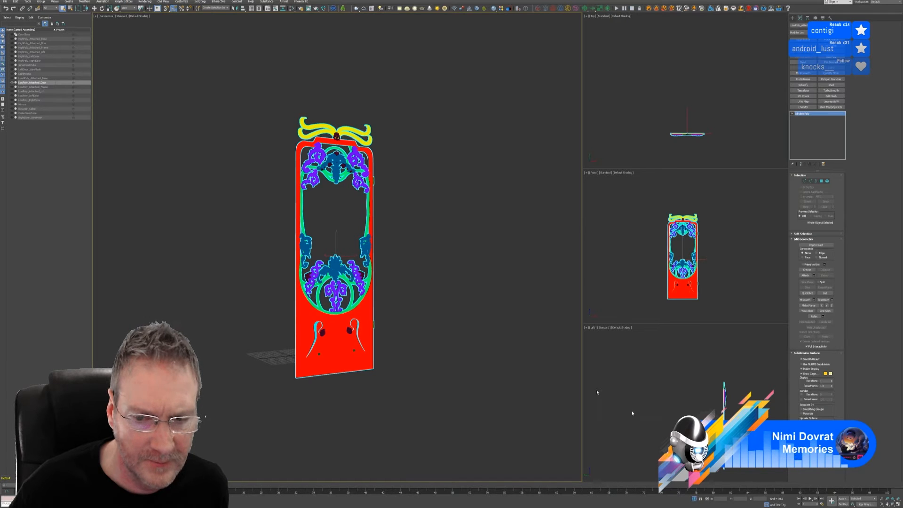
click(694, 498)
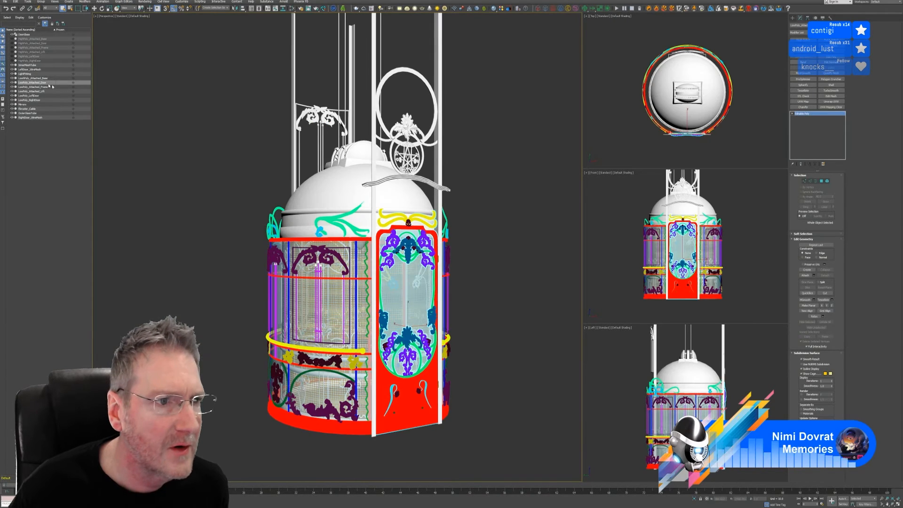
- Turn on Vertex Channel Display in the object properties of the low-poly attached frame
click(33, 87)
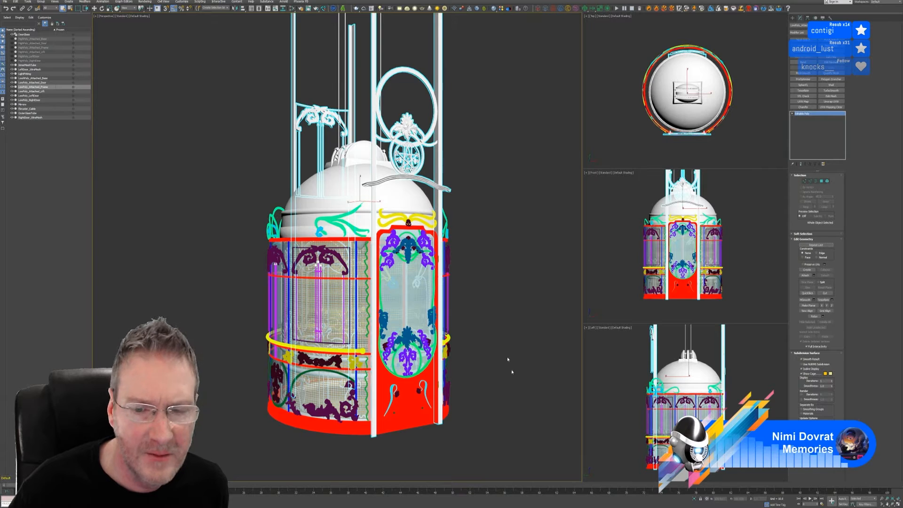
right_click(441, 102)
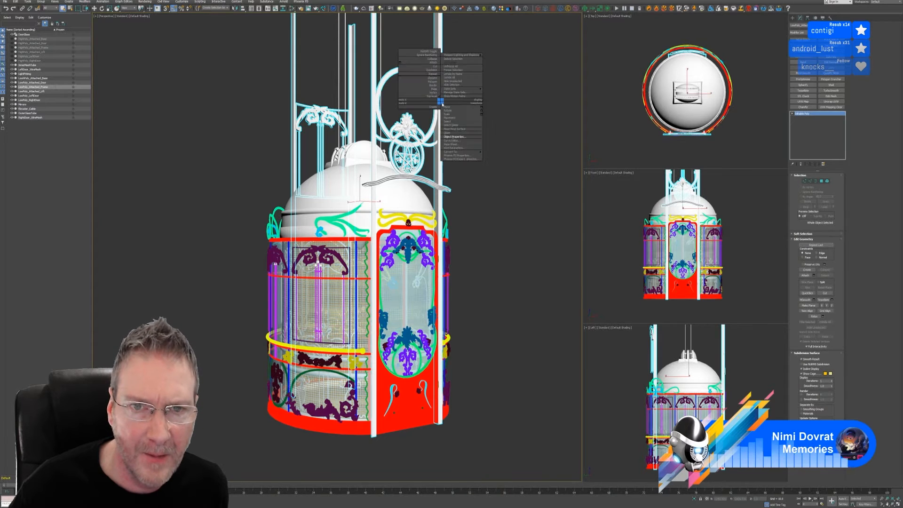
click(458, 136)
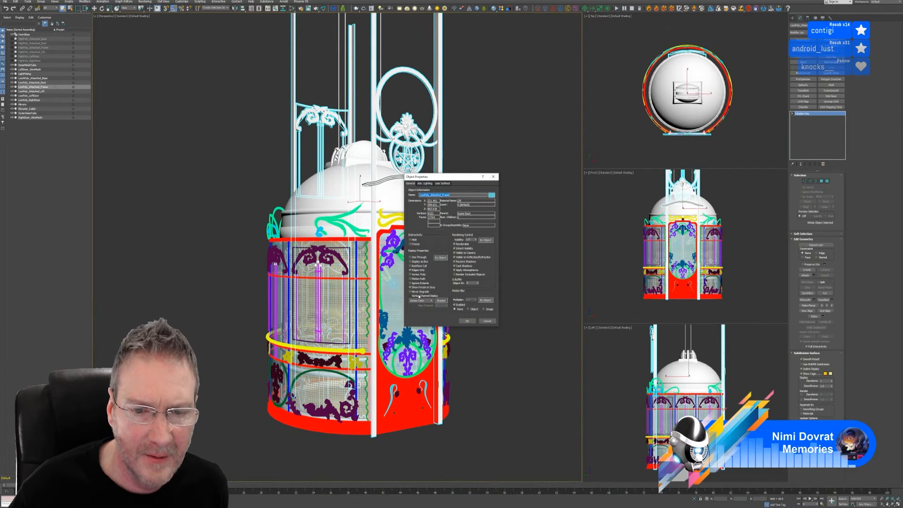
click(418, 295)
click(466, 320)
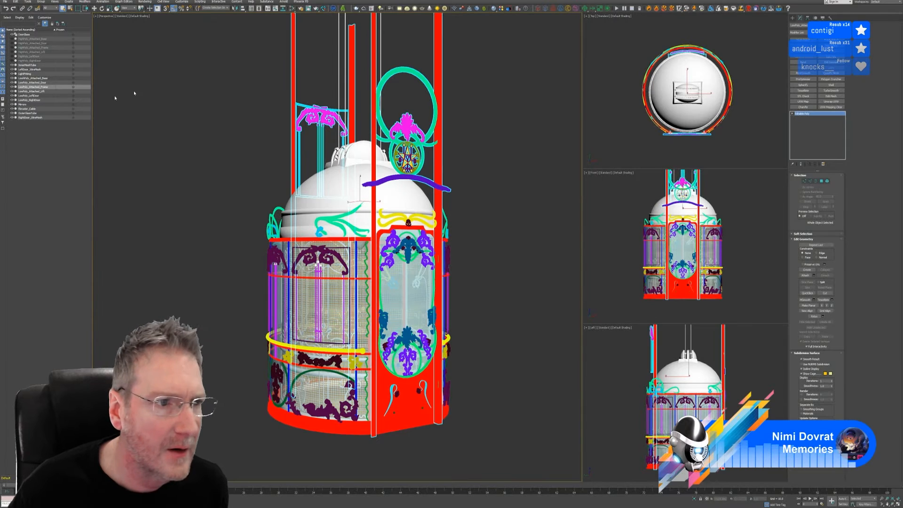
- Turn on Vertex Channel Display in the object properties of the low-poly attached lift
click(44, 92)
right_click(323, 183)
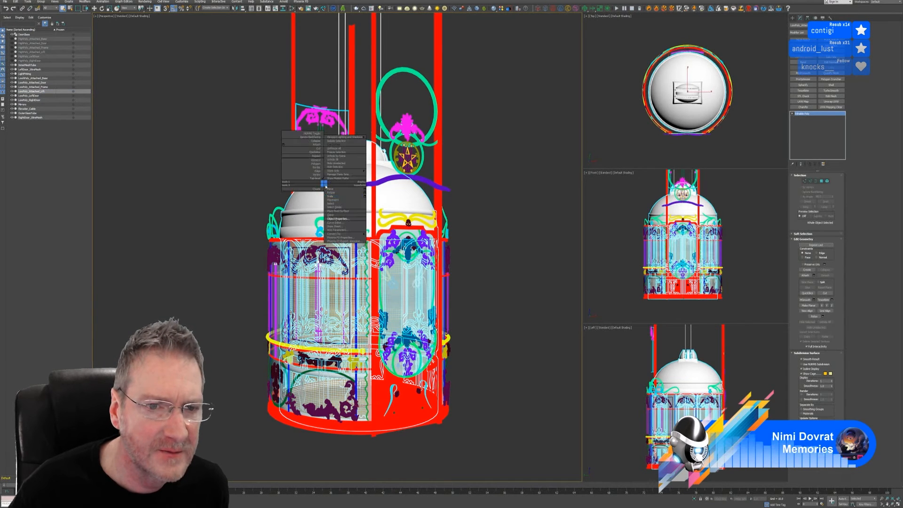
click(336, 219)
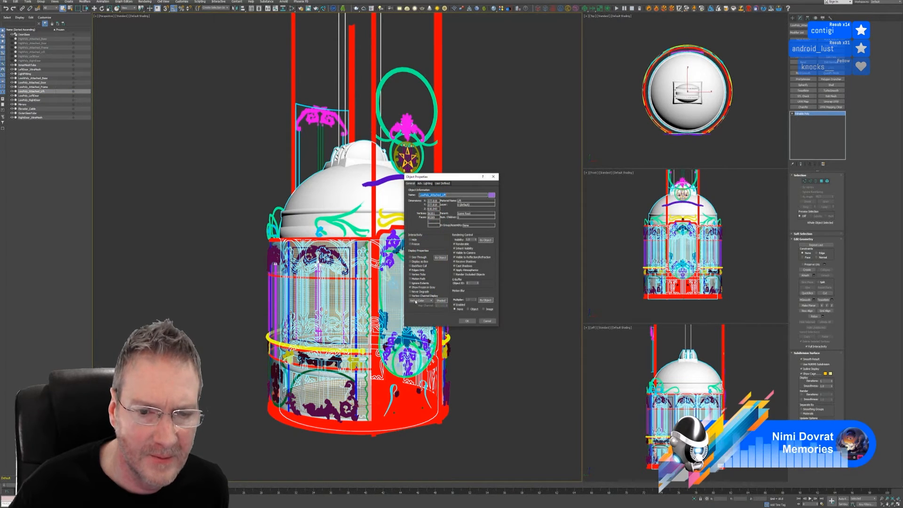
click(414, 297)
click(467, 320)
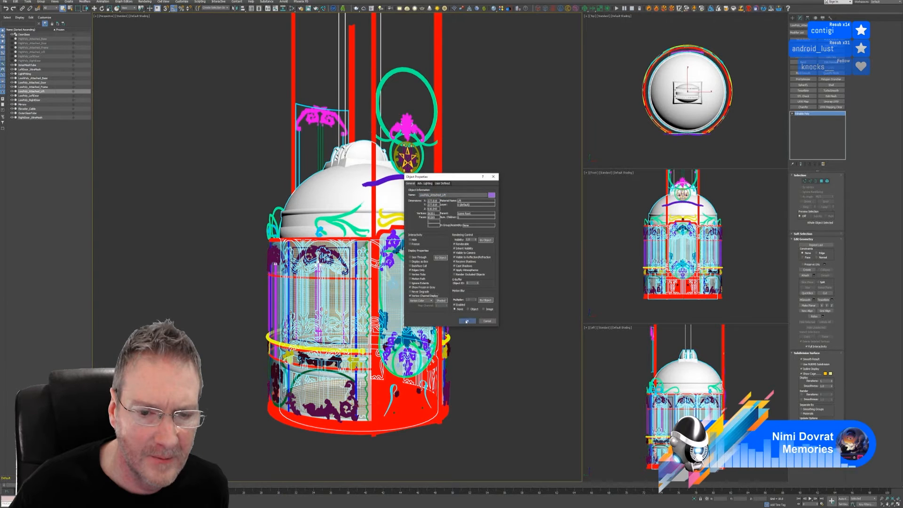
- Select the left door, elevator cable and right door glass mesh in turn, clear the selection, and examine the color-coded cage and door up close
click(33, 96)
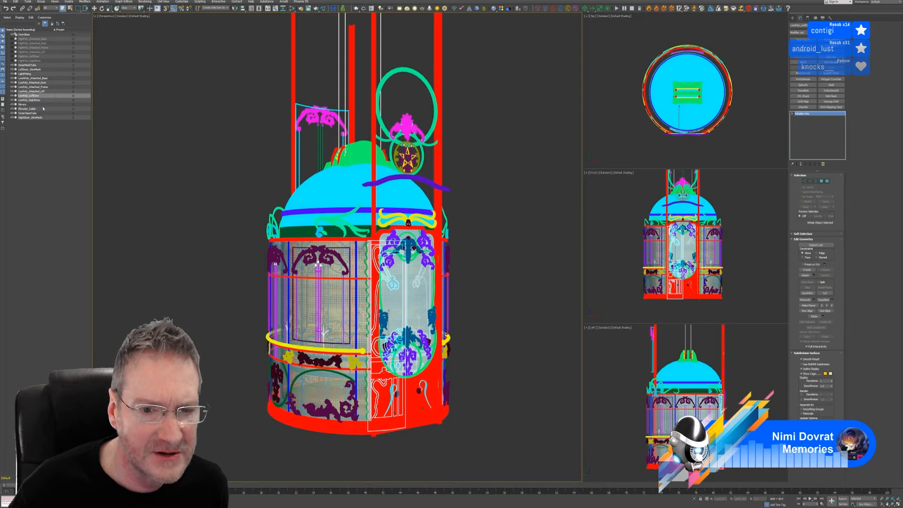
scroll(399, 278, up, 5)
scroll(399, 277, down, 5)
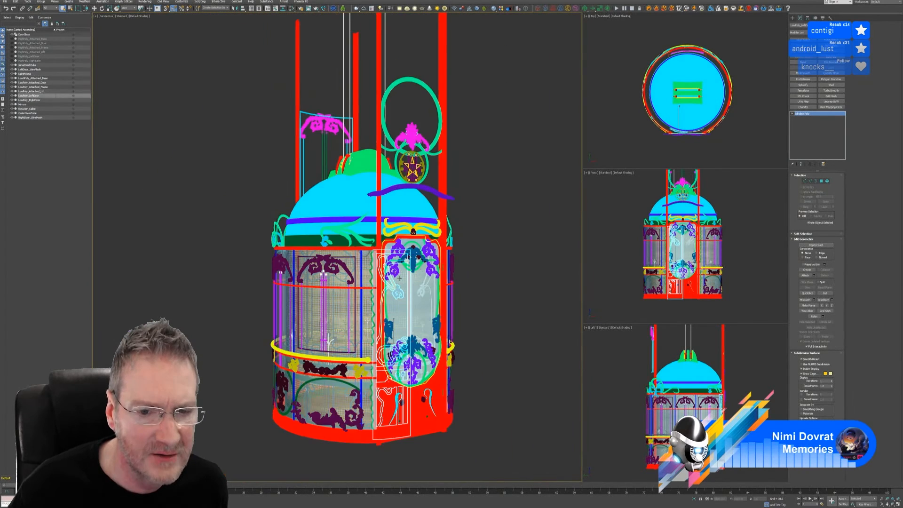
click(33, 110)
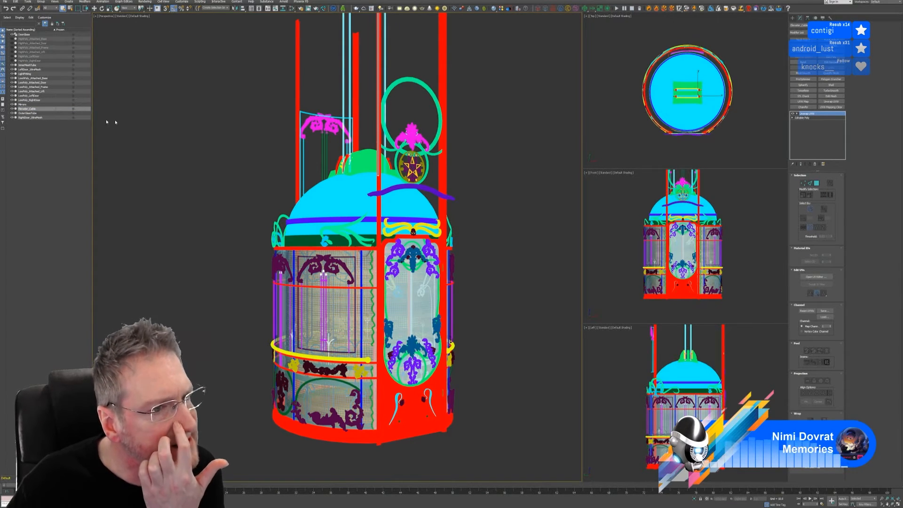
click(38, 118)
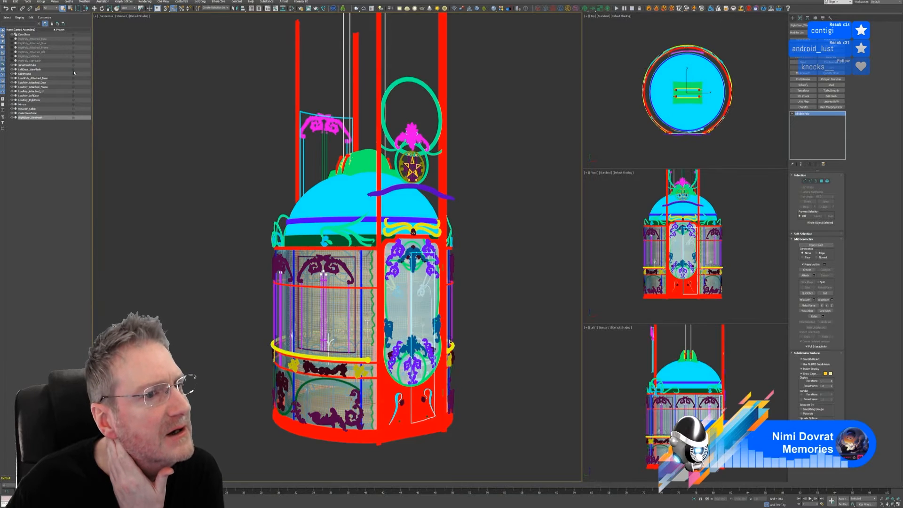
click(37, 69)
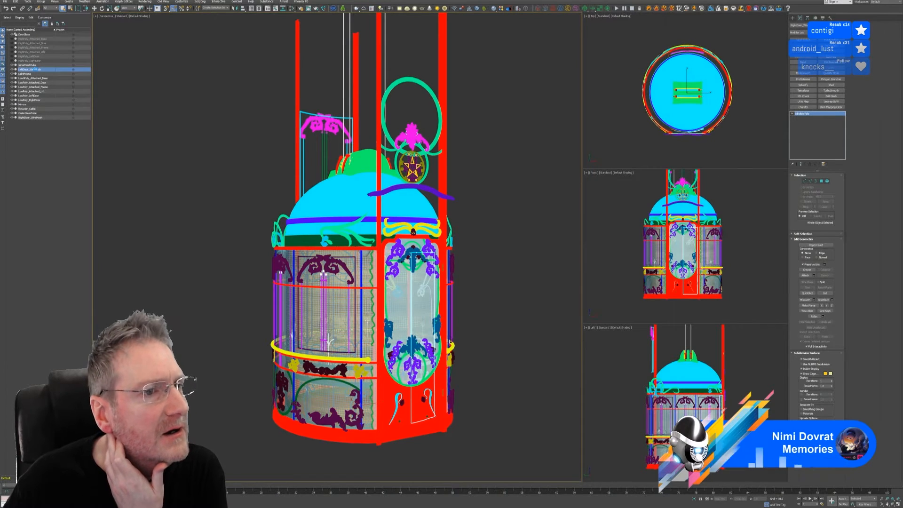
click(155, 112)
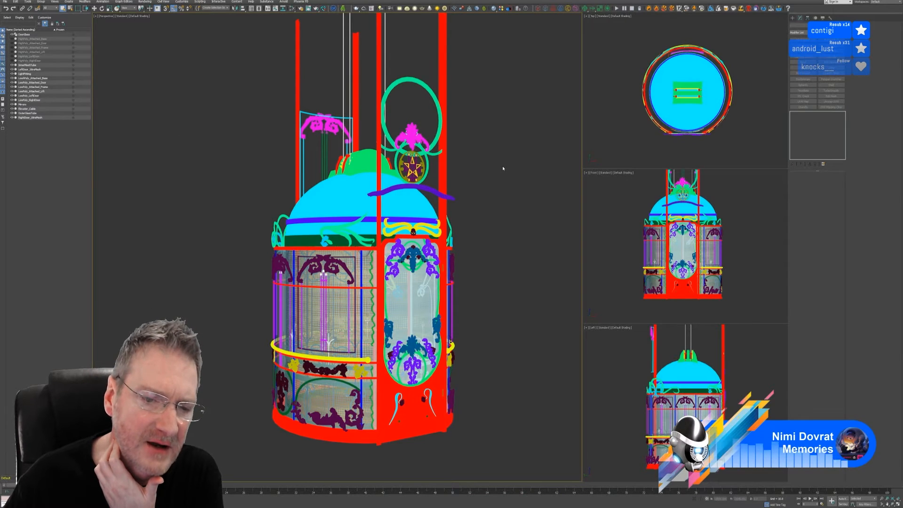
scroll(329, 350, up, 5)
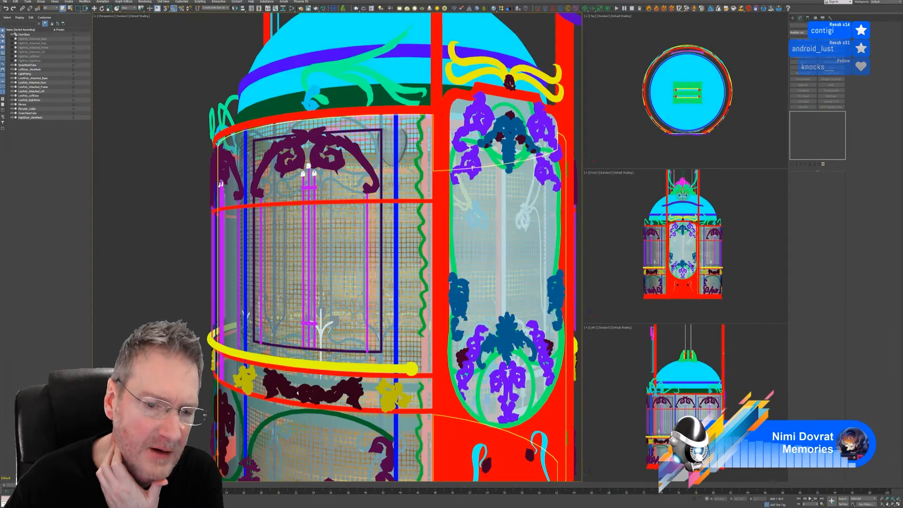
scroll(323, 335, up, 5)
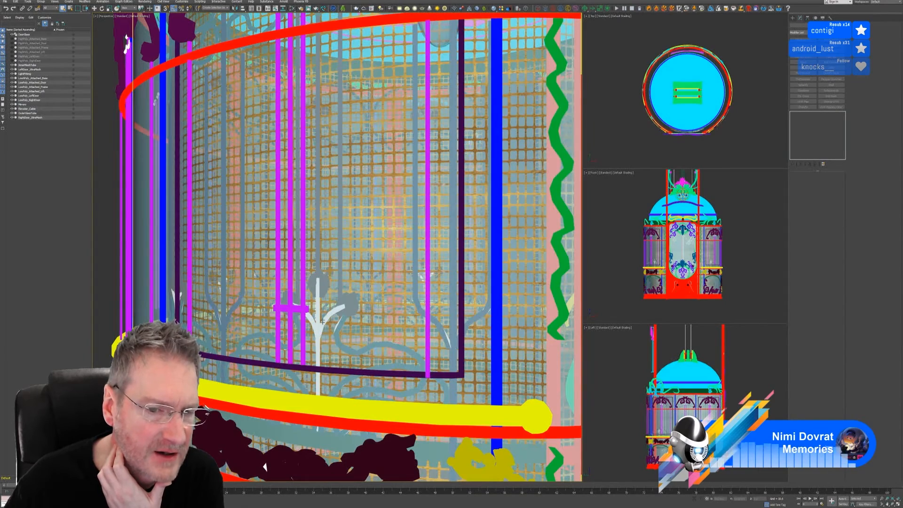
scroll(322, 328, down, 8)
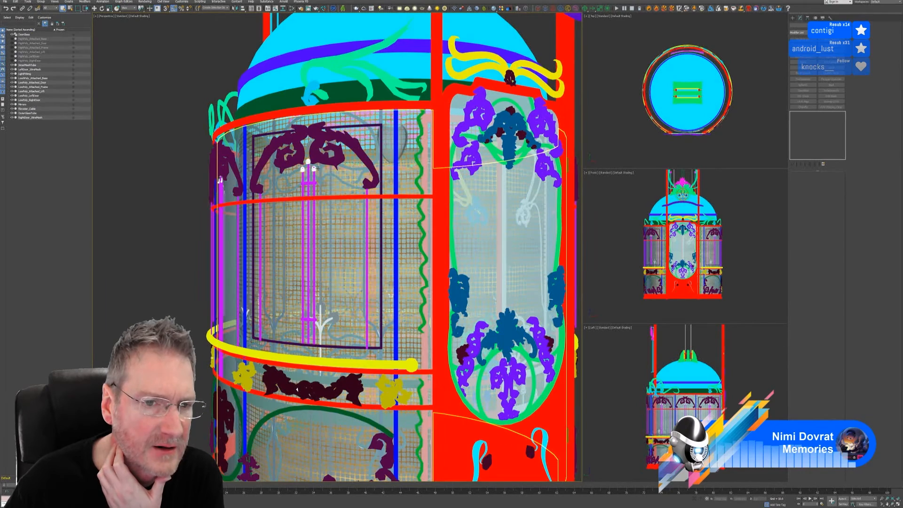
scroll(338, 311, down, 4)
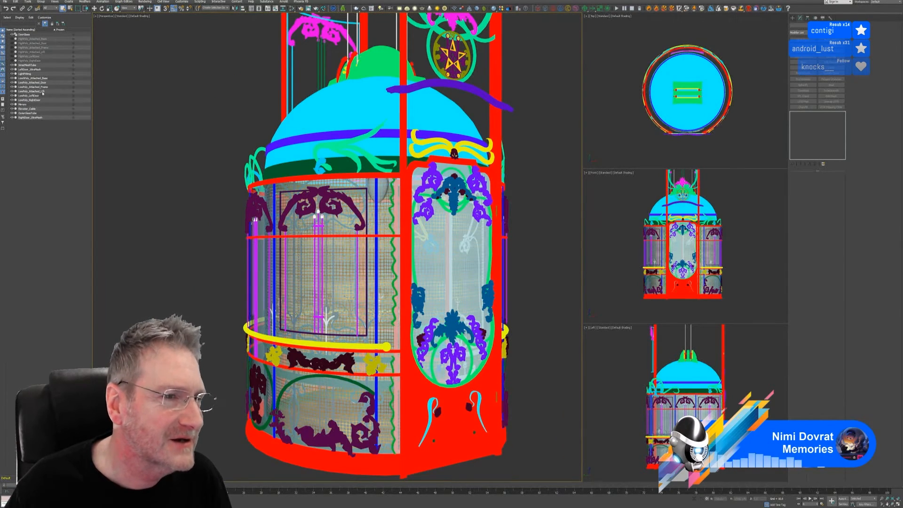
- Isolate the low-poly attached lift, inspect its vertex colors around the ironwork and ceiling, and exit isolation with nothing selected
click(42, 92)
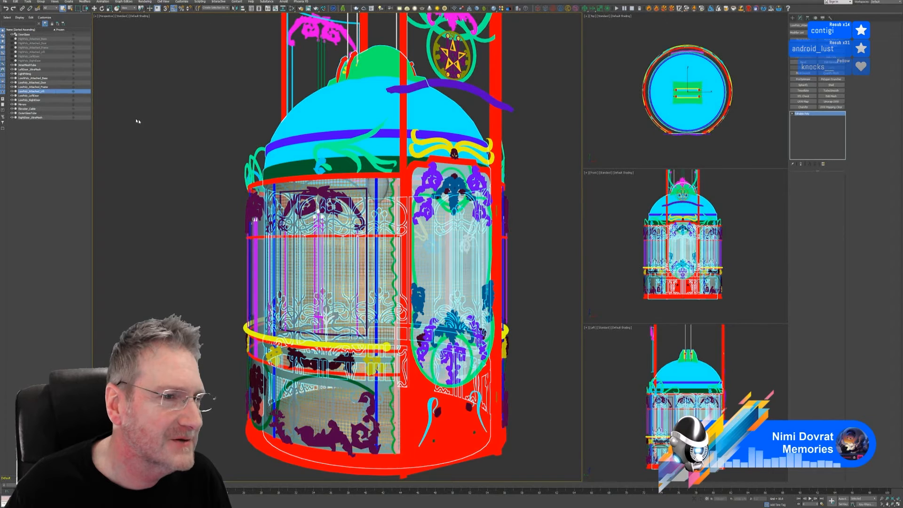
click(694, 499)
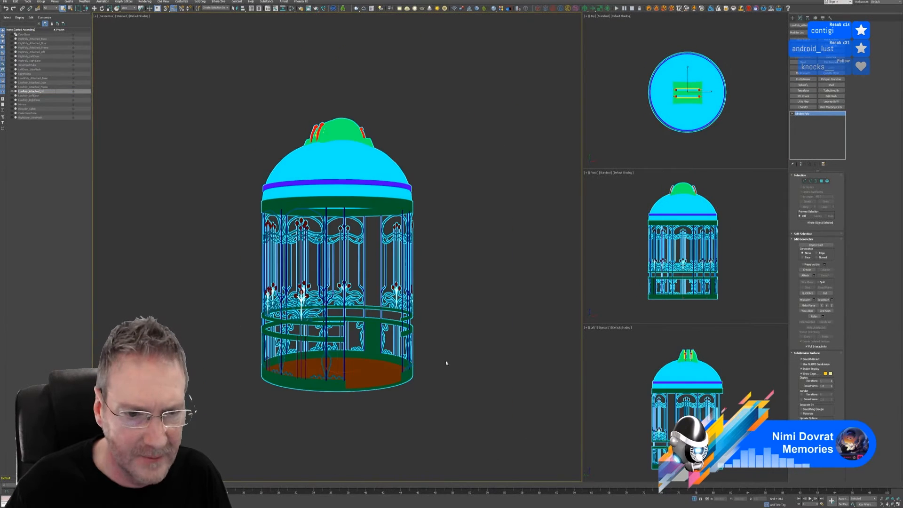
alt+middle_drag(446, 363, 315, 336)
scroll(315, 336, up, 6)
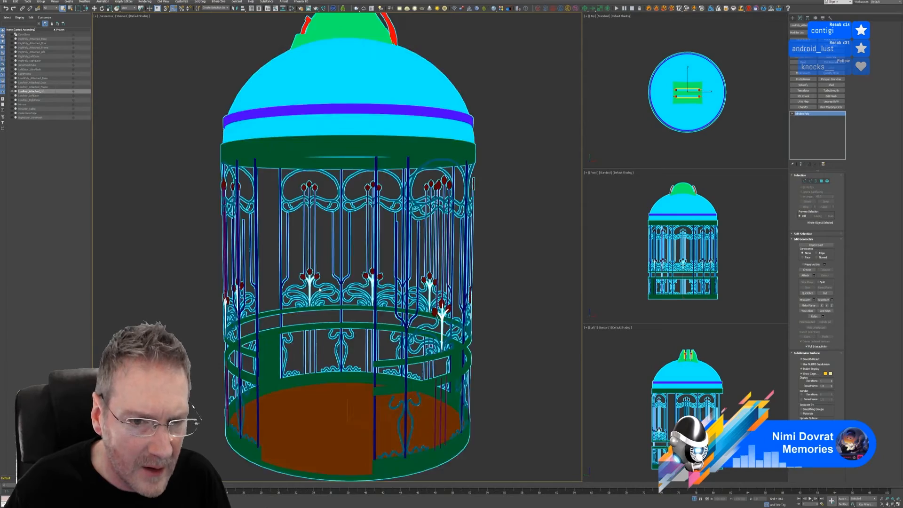
alt+middle_drag(306, 297, 322, 282)
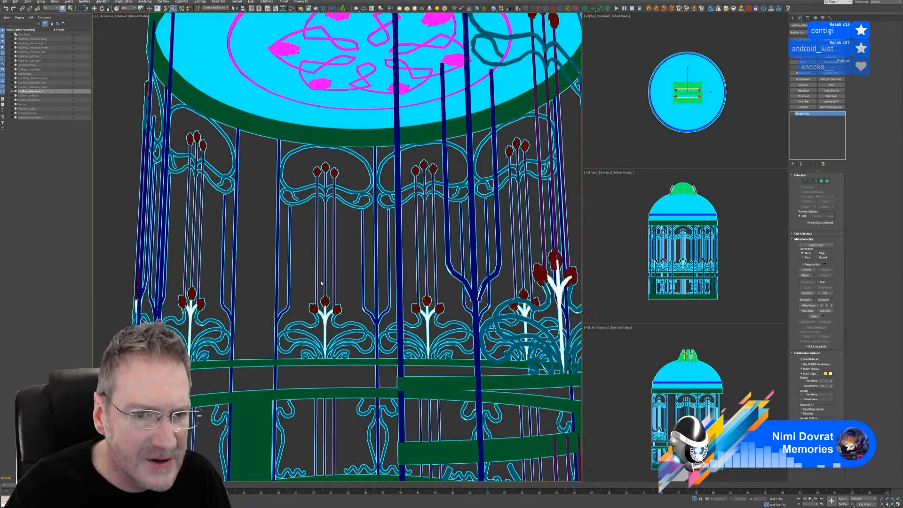
scroll(321, 282, down, 8)
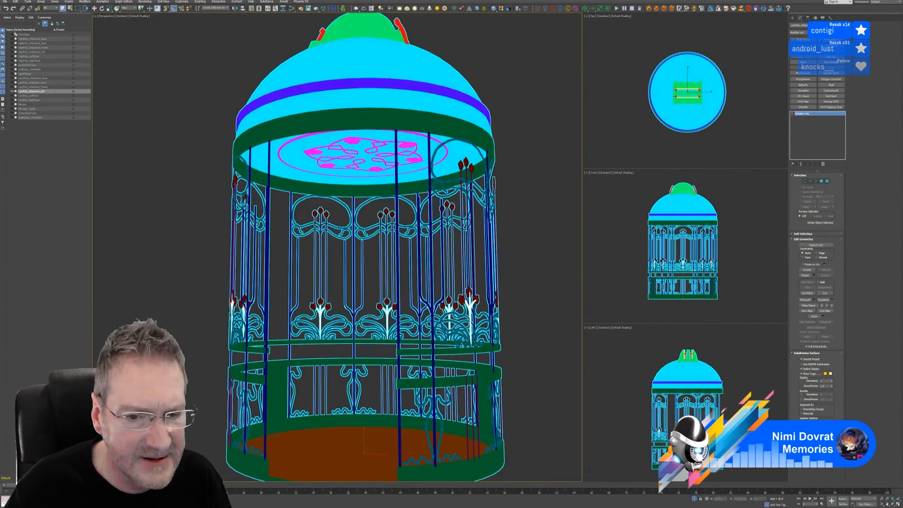
alt+middle_drag(339, 296, 369, 308)
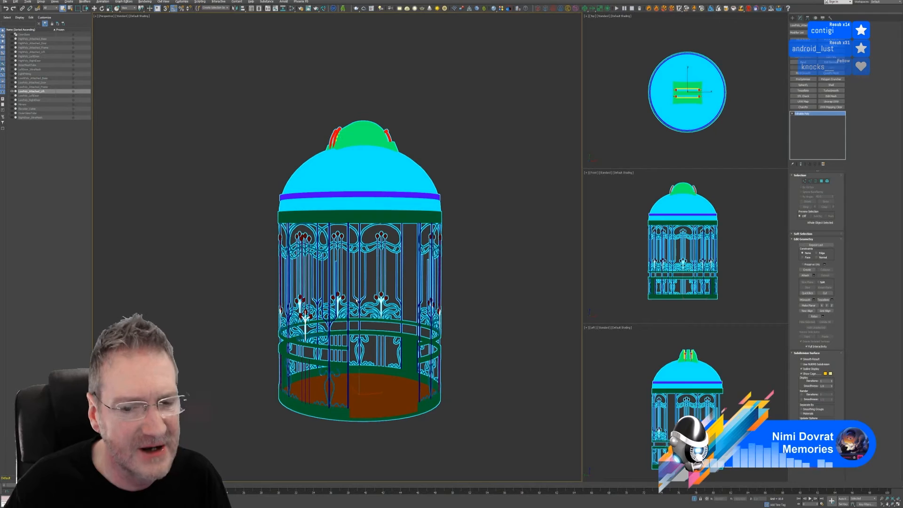
click(694, 498)
scroll(504, 208, down, 3)
middle_drag(504, 207, 463, 177)
click(489, 140)
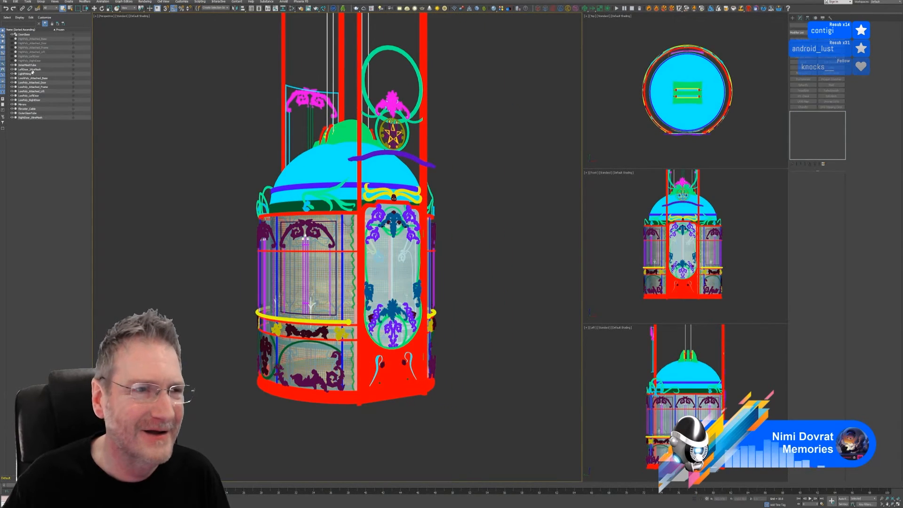
- Turn off Vertex Channel Display in the object properties of the low-poly attached frame
click(286, 55)
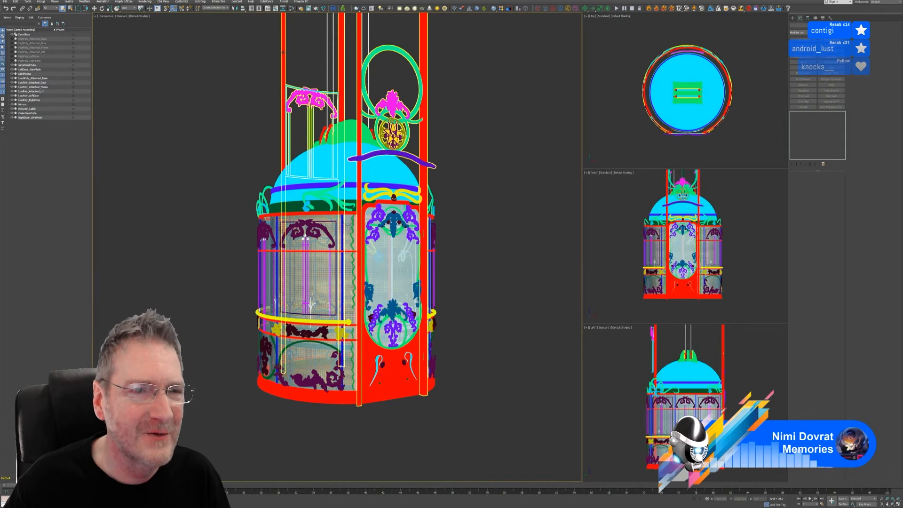
right_click(285, 55)
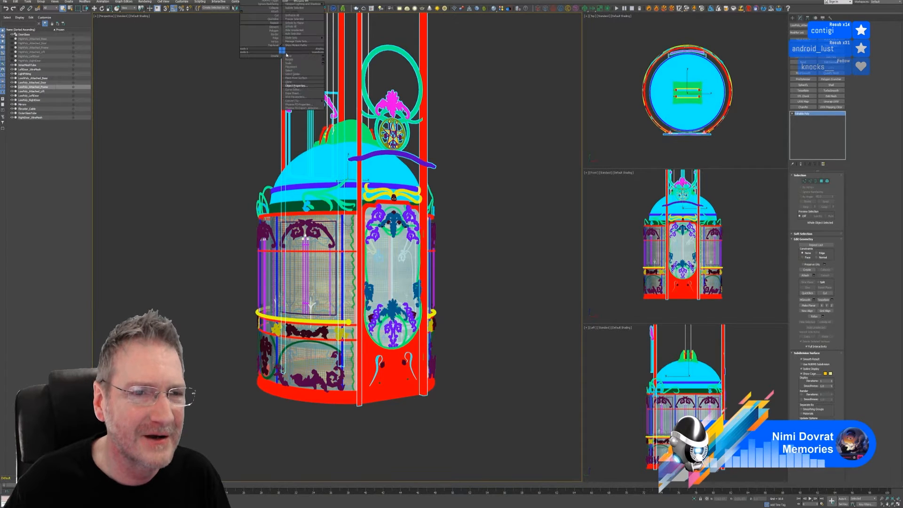
click(295, 85)
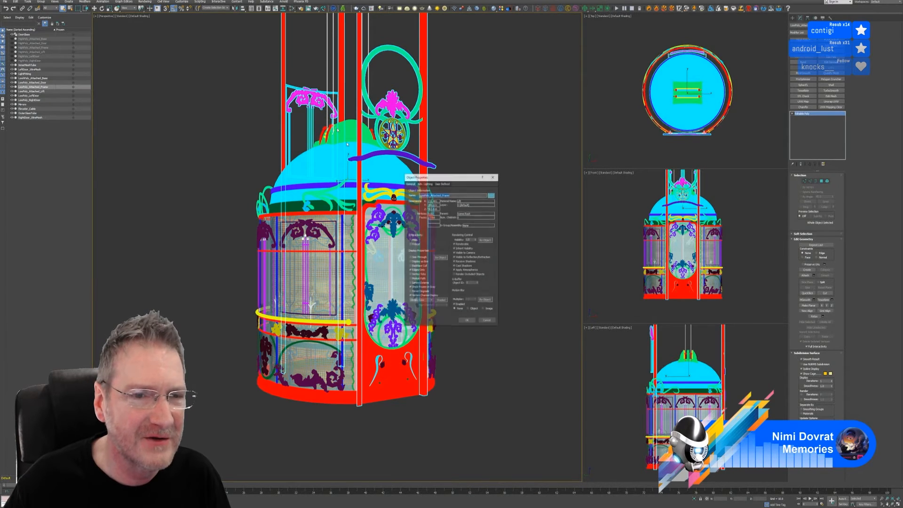
click(466, 321)
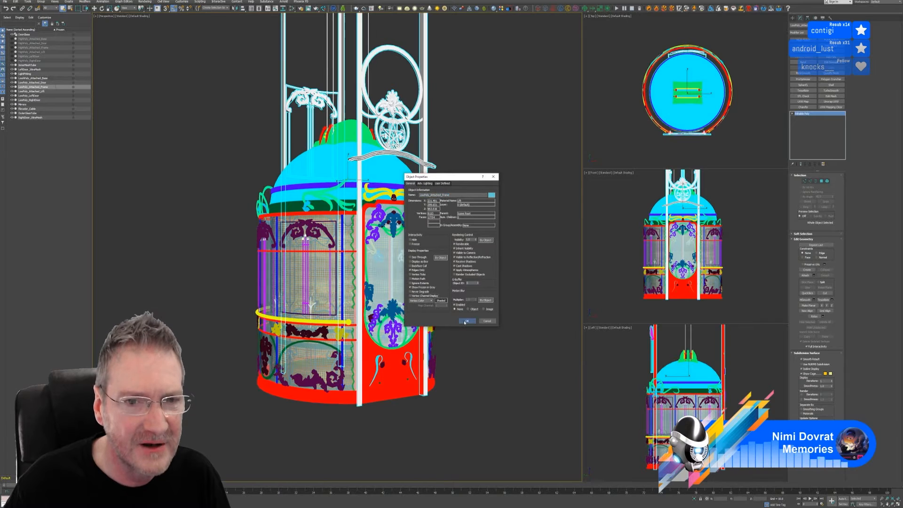
- Turn off Vertex Channel Display in the object properties of the low-poly attached lift
click(329, 165)
right_click(329, 165)
click(341, 198)
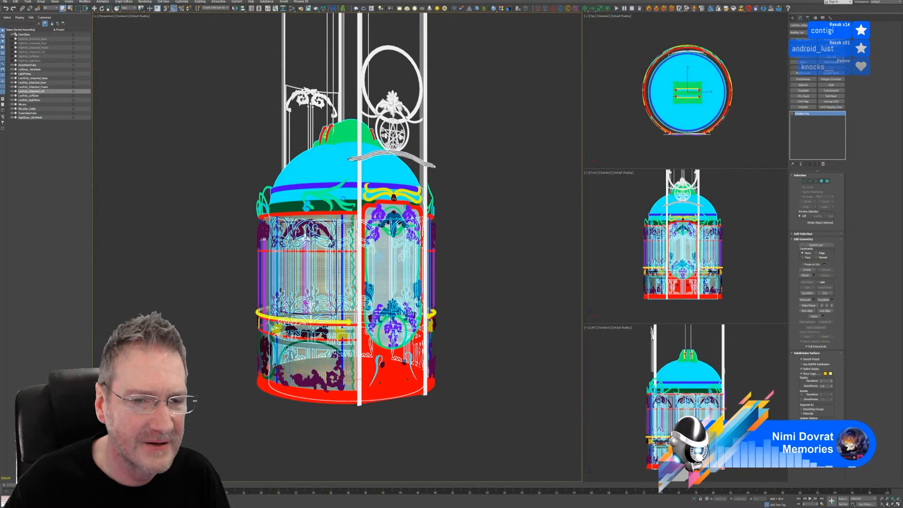
click(467, 321)
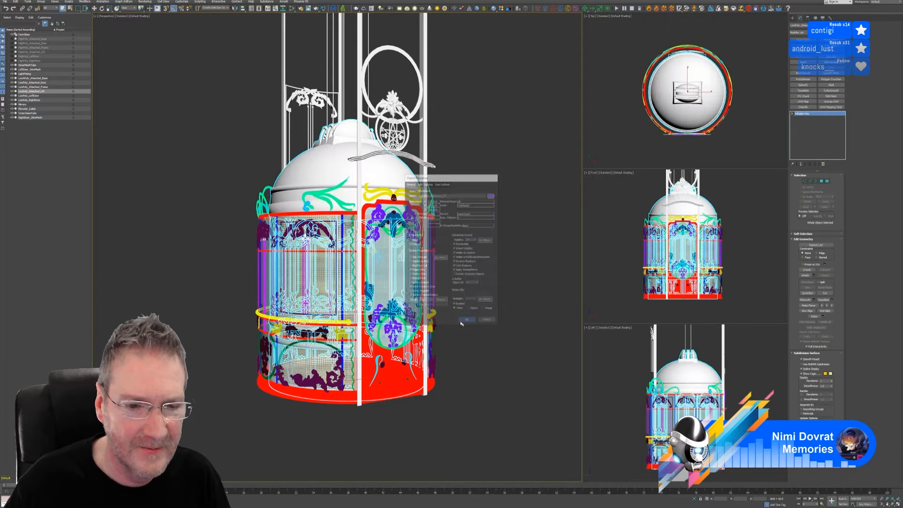
- Turn off Vertex Channel Display in the object properties of the low-poly attached cage base
click(277, 388)
right_click(277, 388)
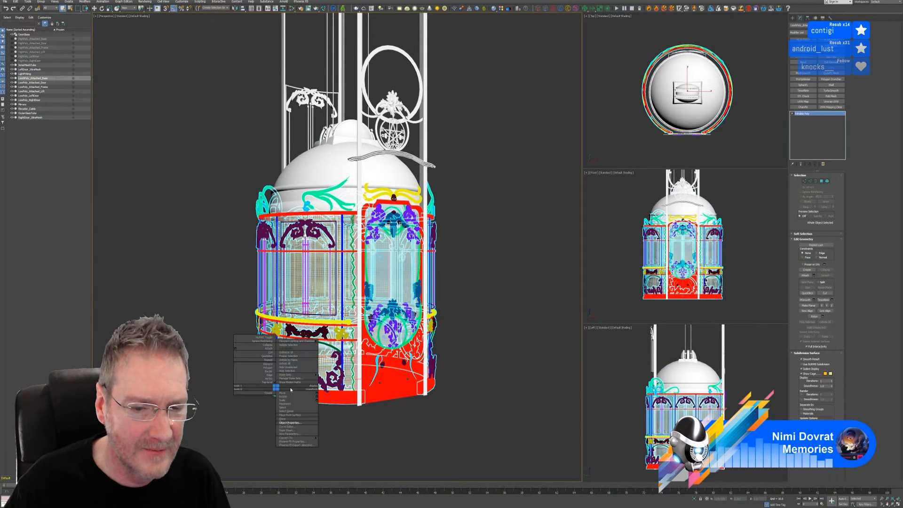
click(296, 425)
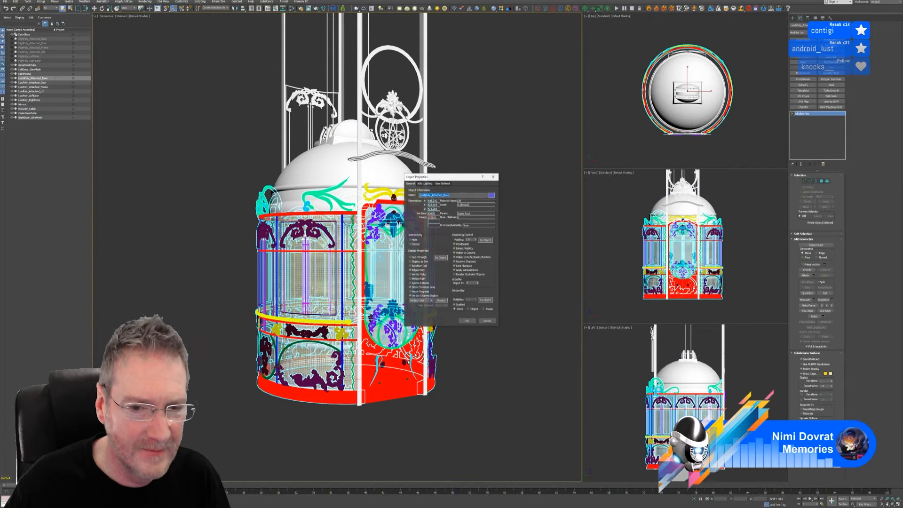
click(410, 295)
click(467, 320)
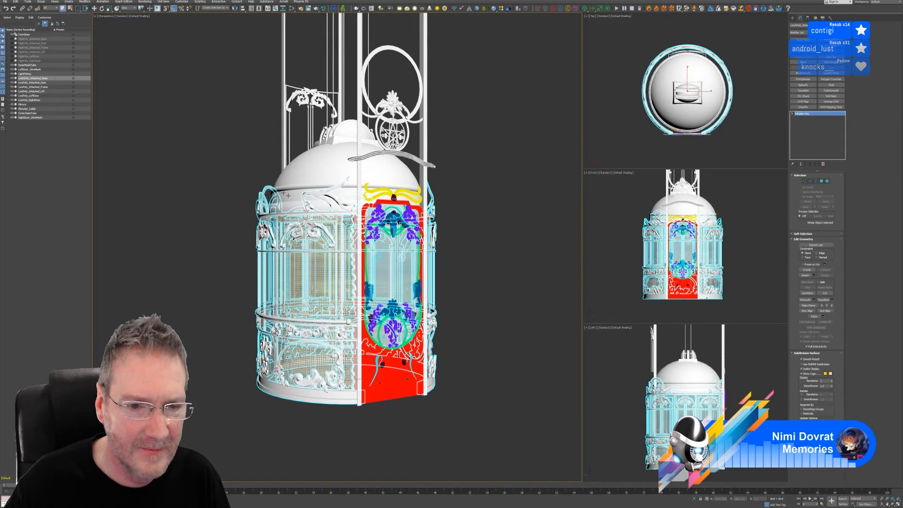
- Turn off Vertex Channel Display in the object properties of the low-poly attached door, leaving nothing selected
click(47, 83)
right_click(397, 384)
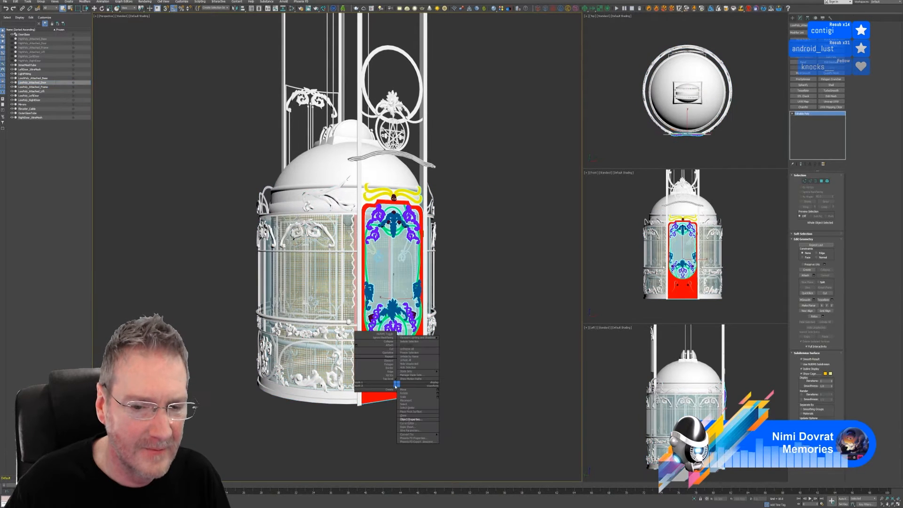
click(409, 419)
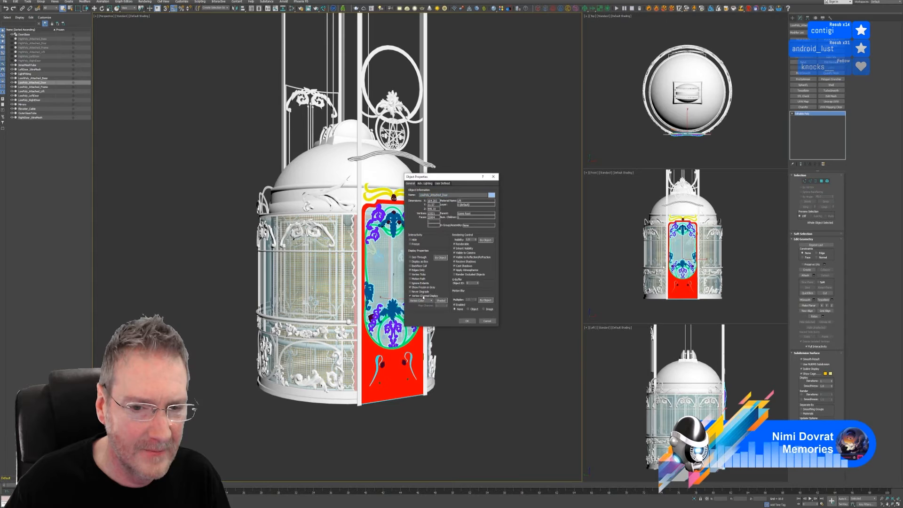
click(467, 321)
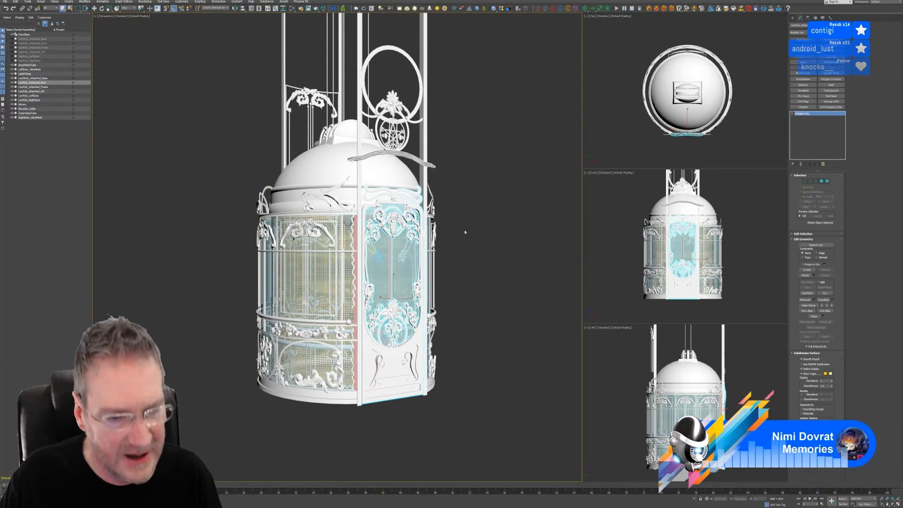
click(486, 140)
middle_drag(486, 138, 483, 149)
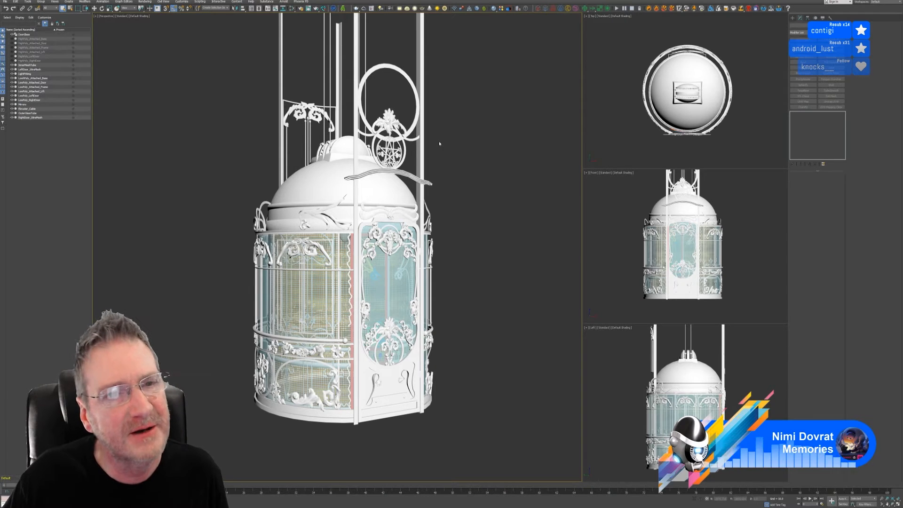
- Start an Export Selected of the low-poly attached frame and go to the Elevator Controls project folder as its destination
click(421, 66)
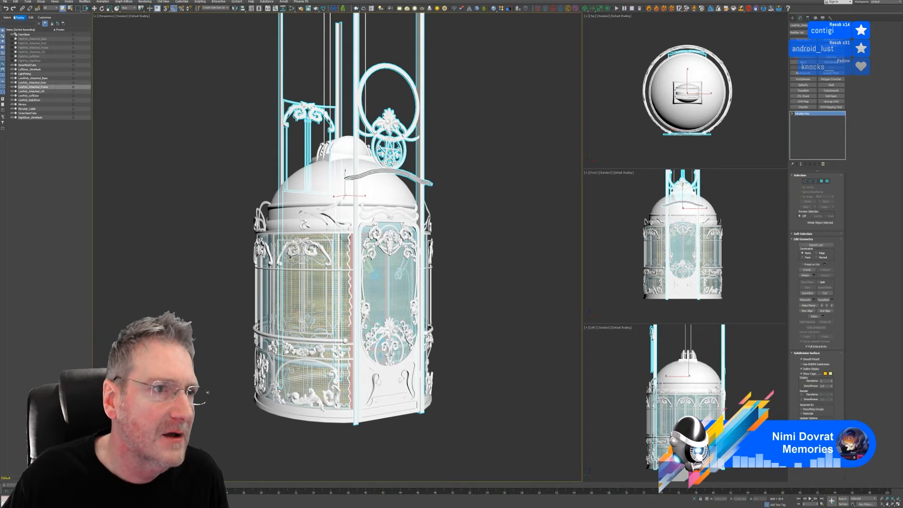
click(5, 1)
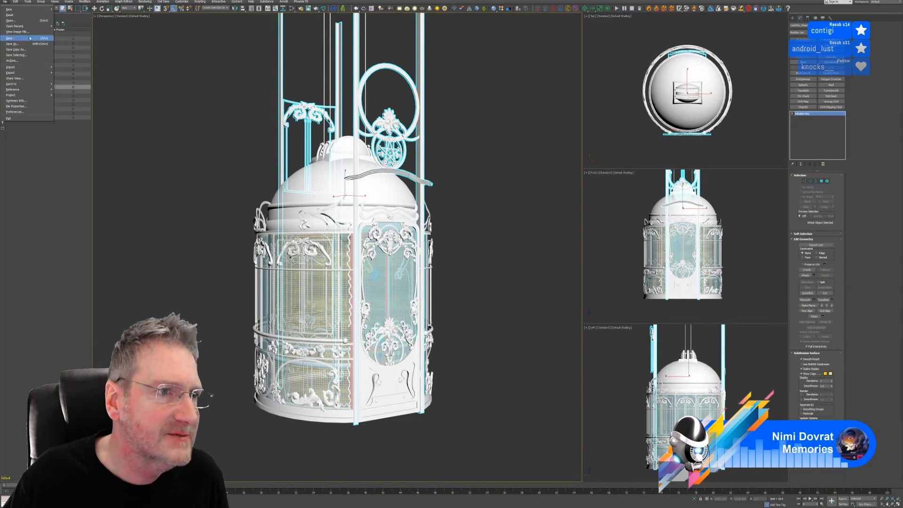
mouse_move(28, 72)
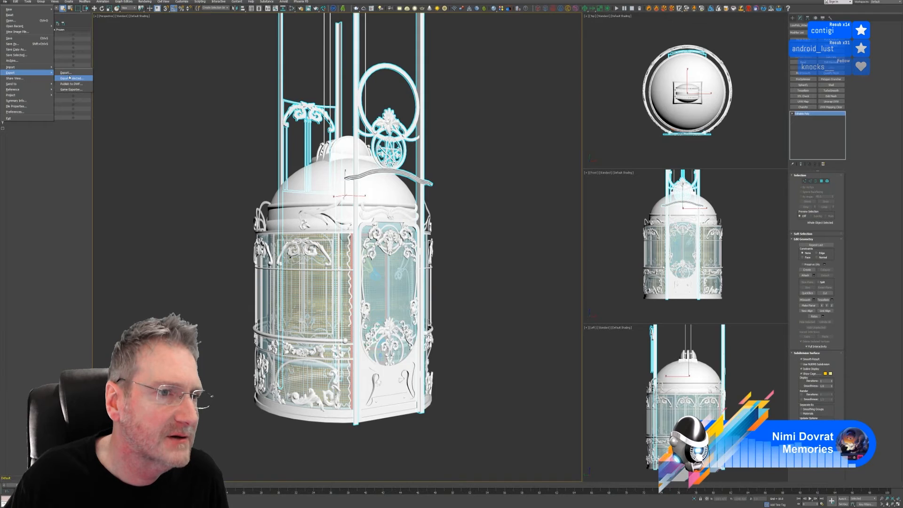
click(67, 78)
drag(281, 51, 265, 45)
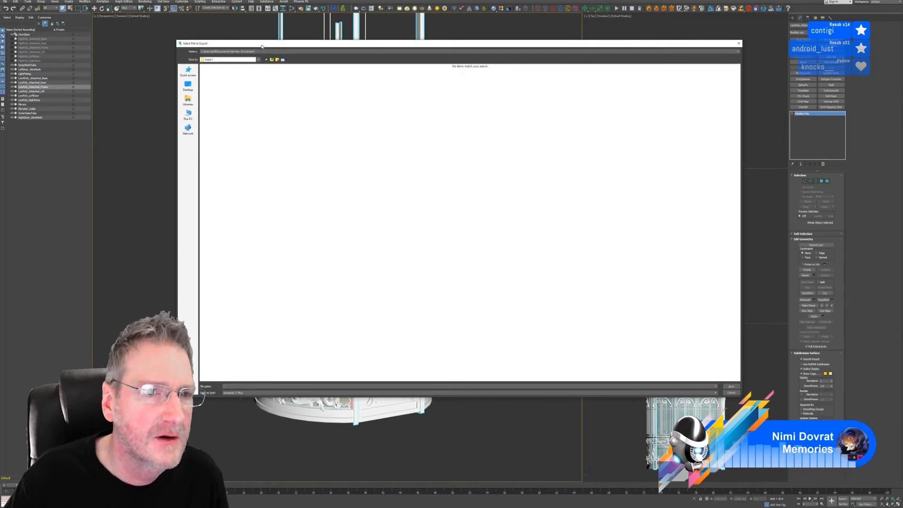
click(254, 52)
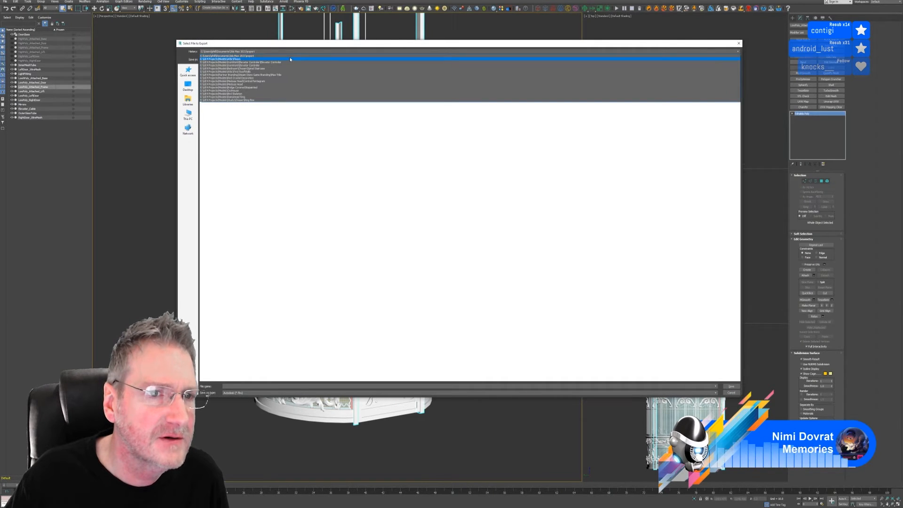
click(292, 63)
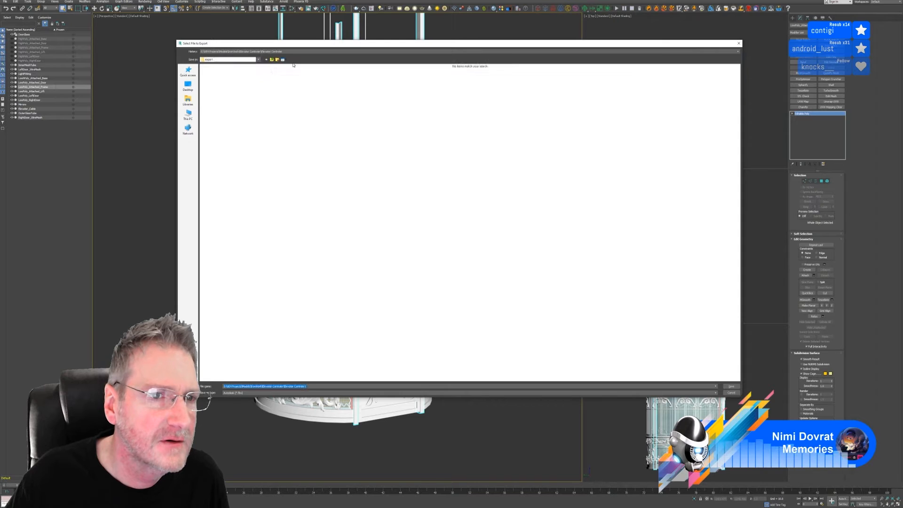
click(272, 60)
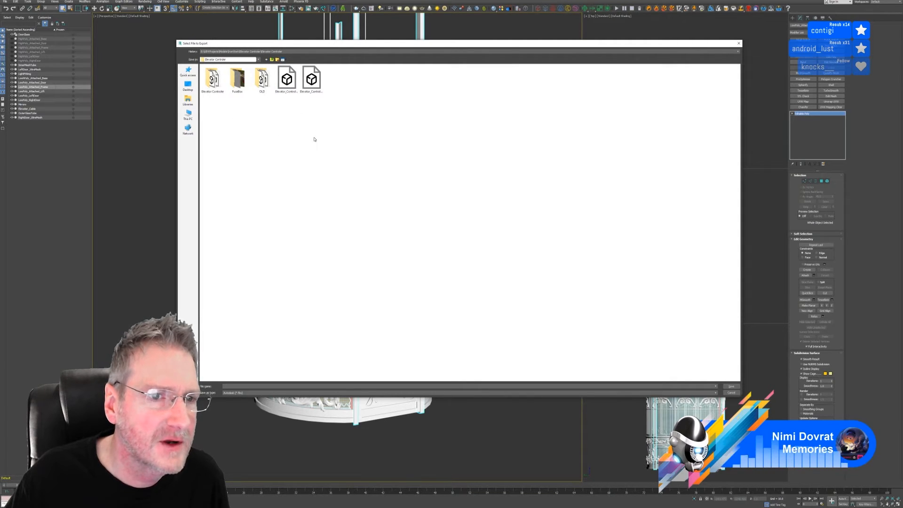
- Create a folder named Elevator in the Elevator Controls export folder and open it
right_click(315, 139)
mouse_move(286, 189)
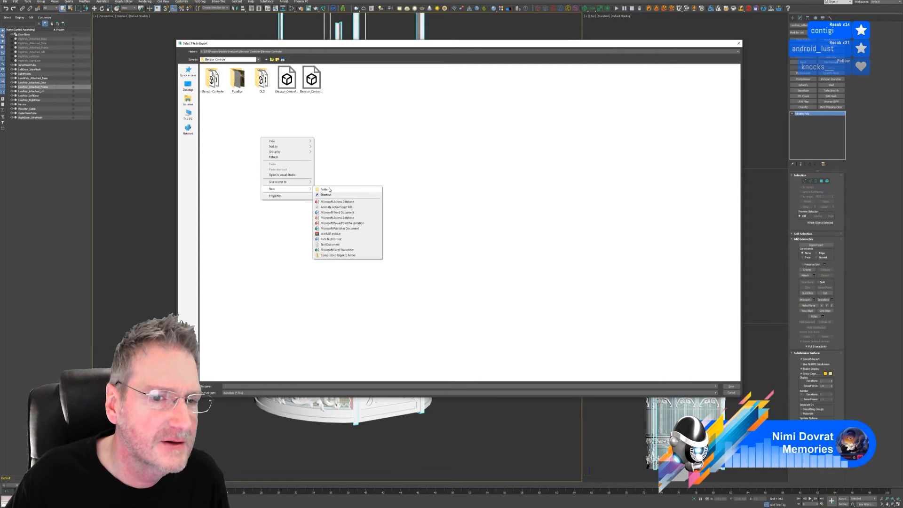
click(329, 189)
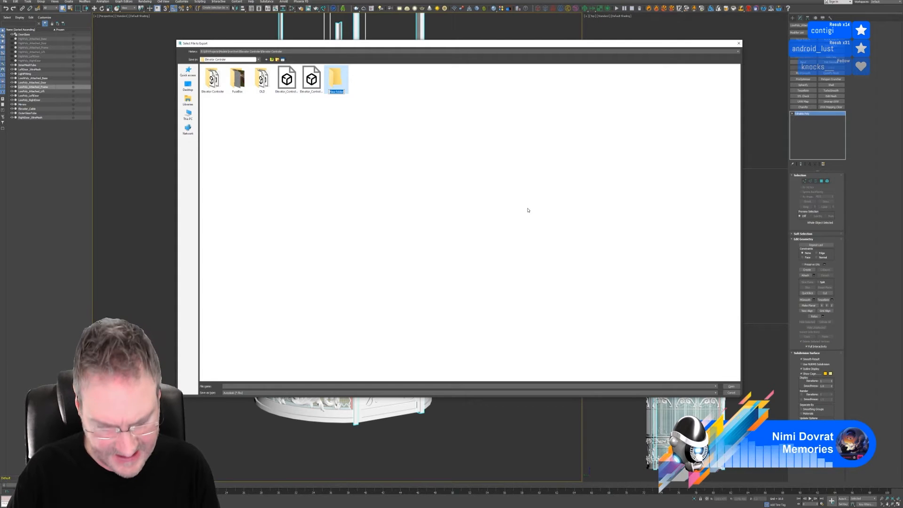
text(Elevator)
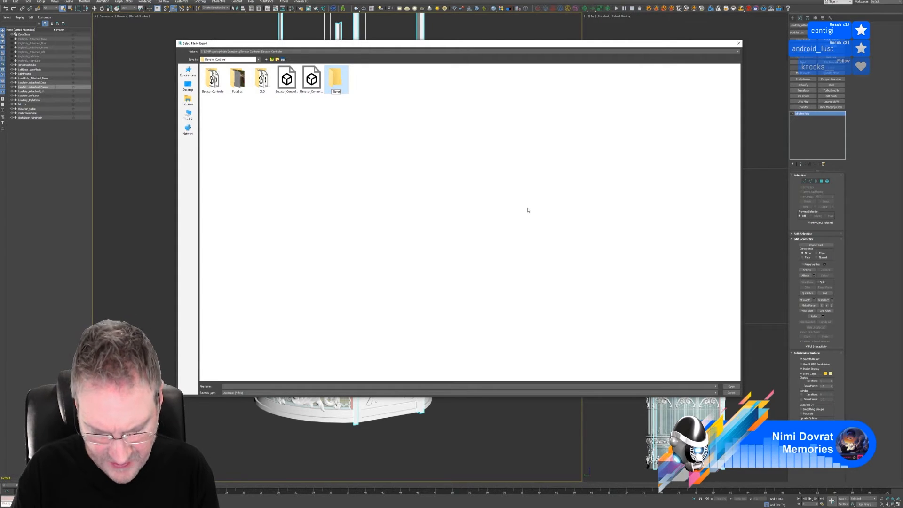
key(Return)
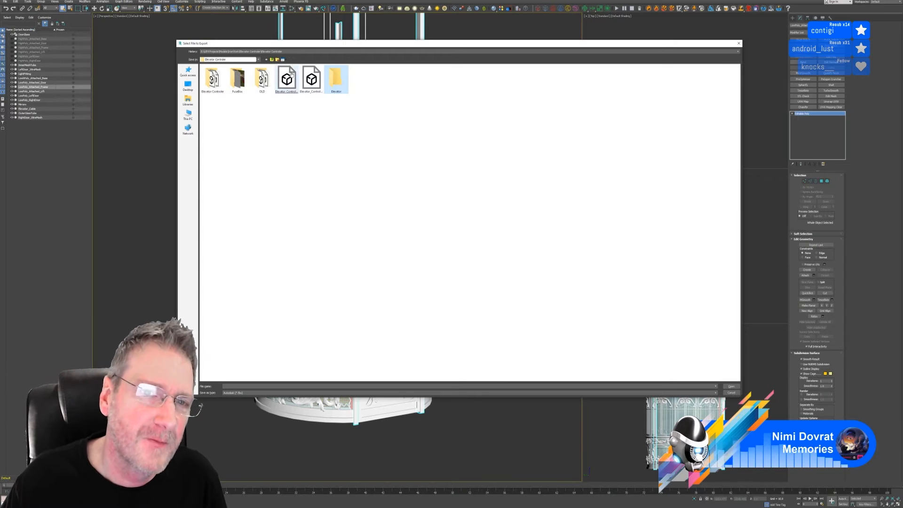
key(Return)
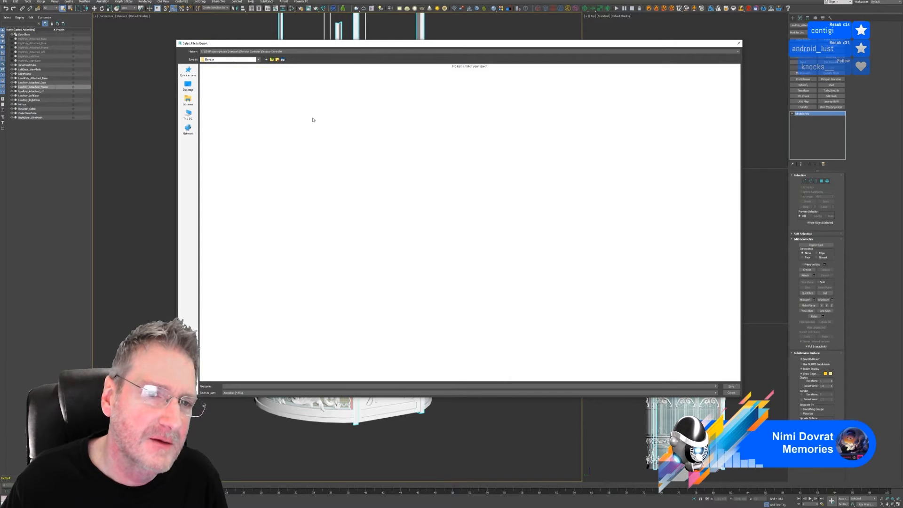
- Create a subfolder named Elevator_Frame inside the Elevator folder and open it
right_click(256, 115)
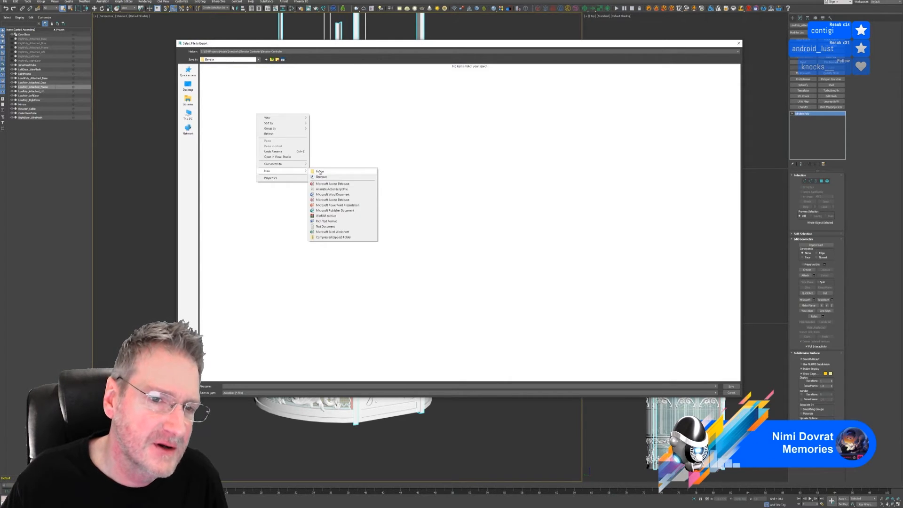
click(318, 172)
text(Elevator)
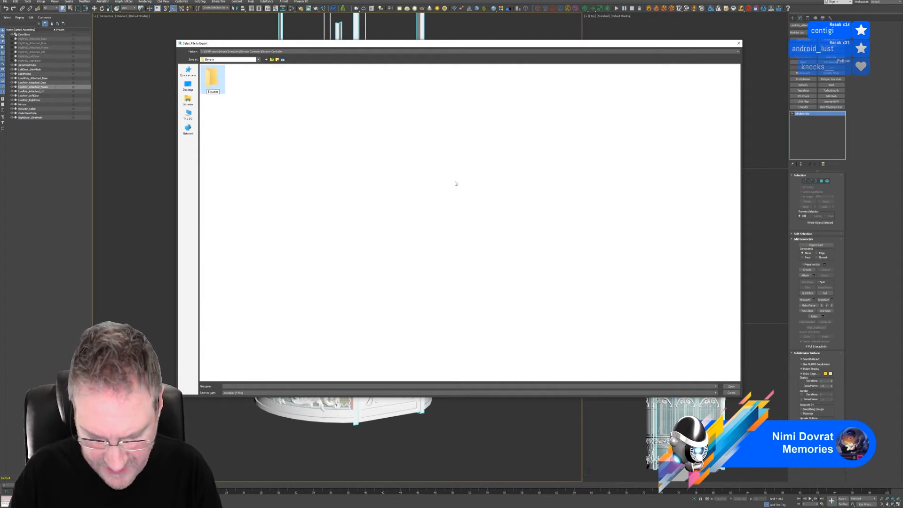
text(_Frame)
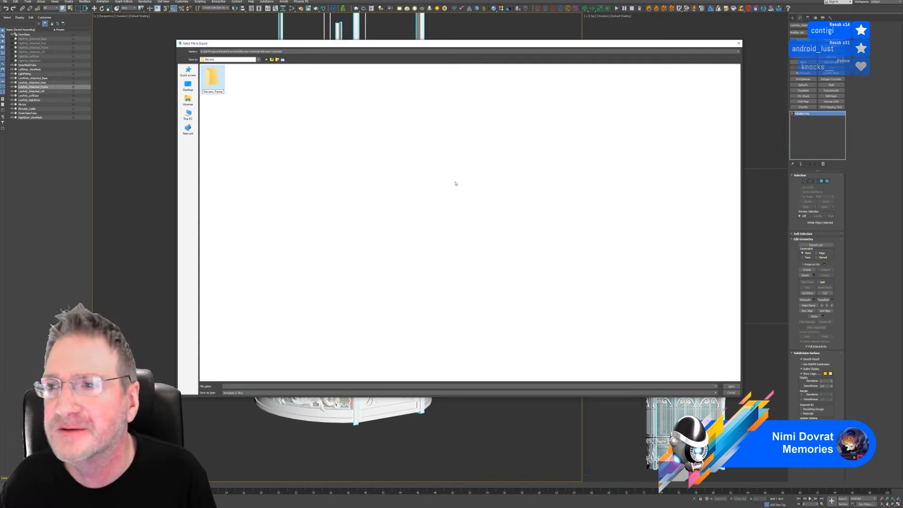
key(Return)
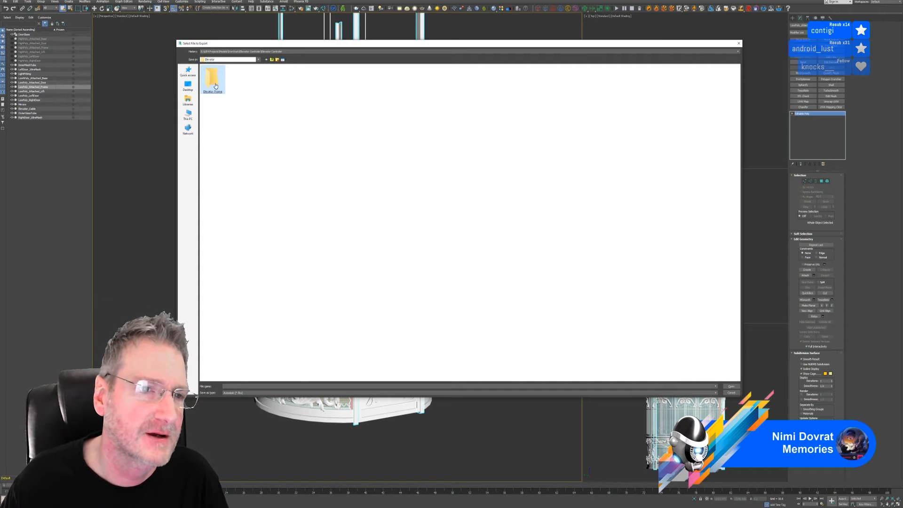
key(Return)
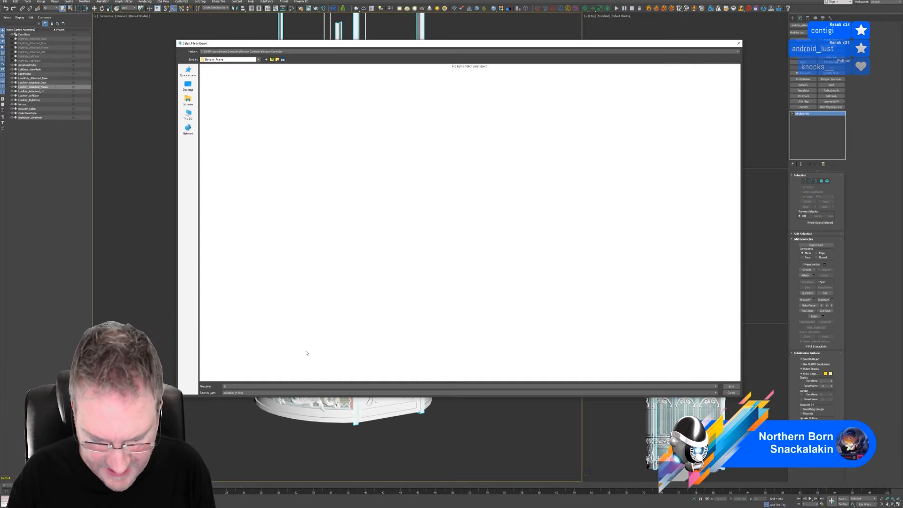
- Export the low-poly frame as an FBX file named ElevatorFrame_LP, keeping the current export options
text(Elevator)
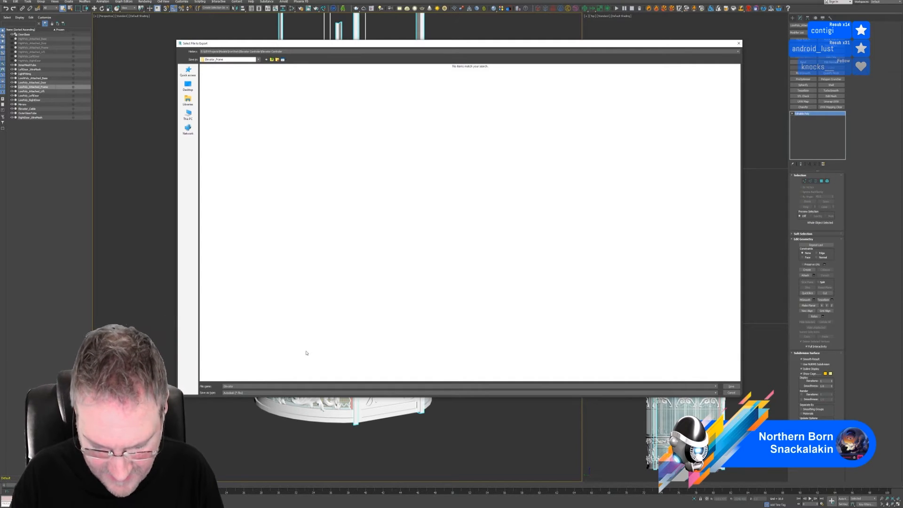
text(Frame_L)
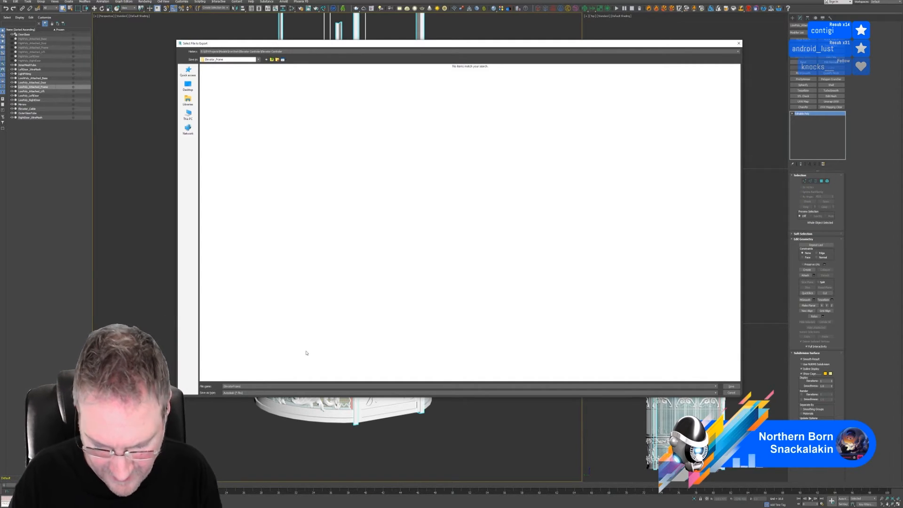
text(P)
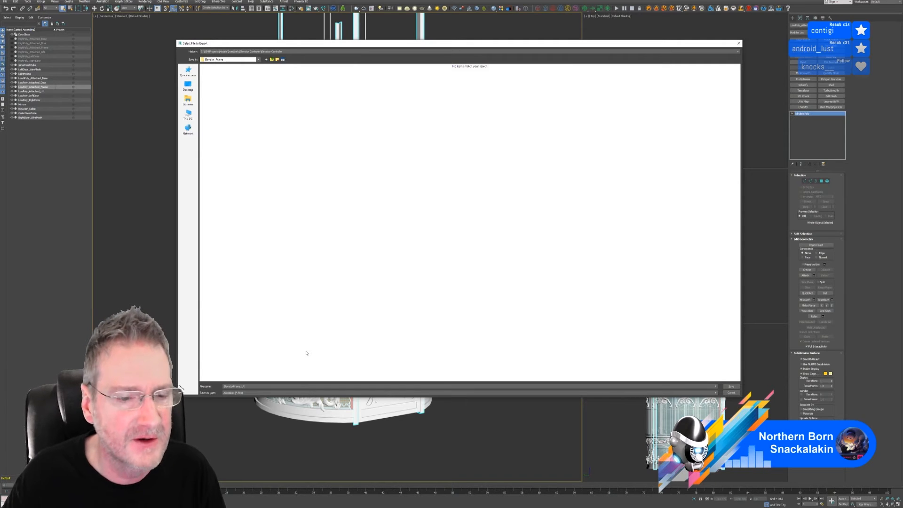
click(731, 386)
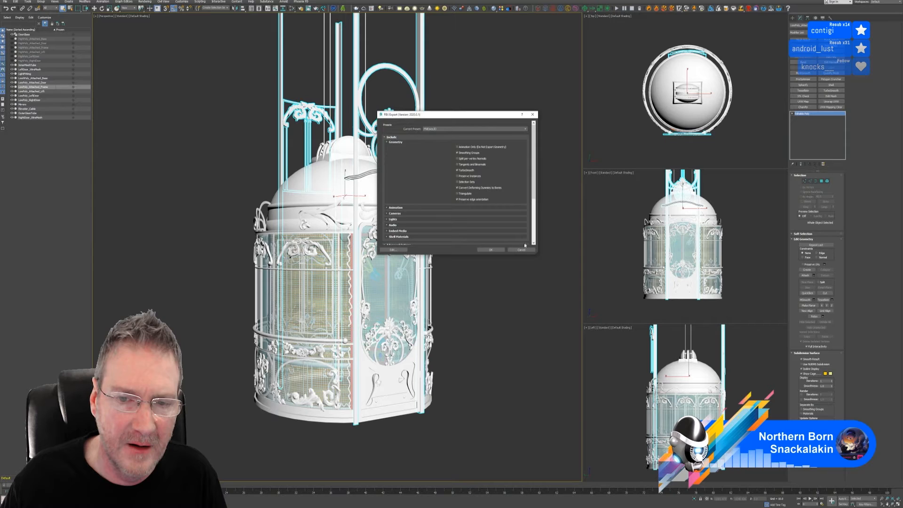
click(490, 250)
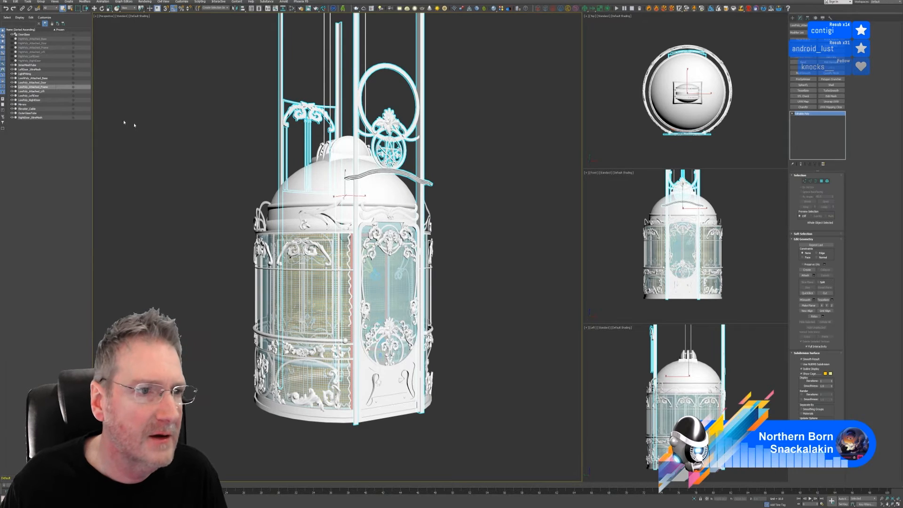
- Hide the low-poly attached frame, show the high-poly attached frame and select it in the viewport
click(12, 87)
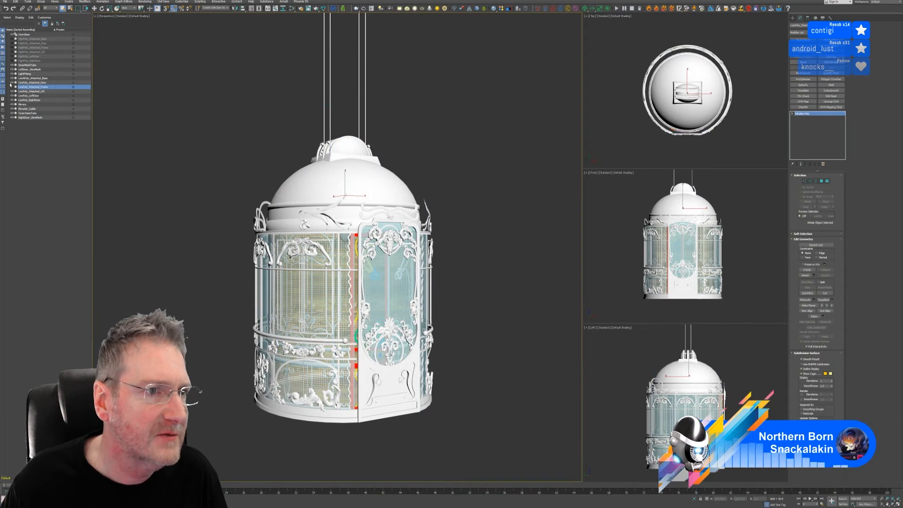
click(11, 47)
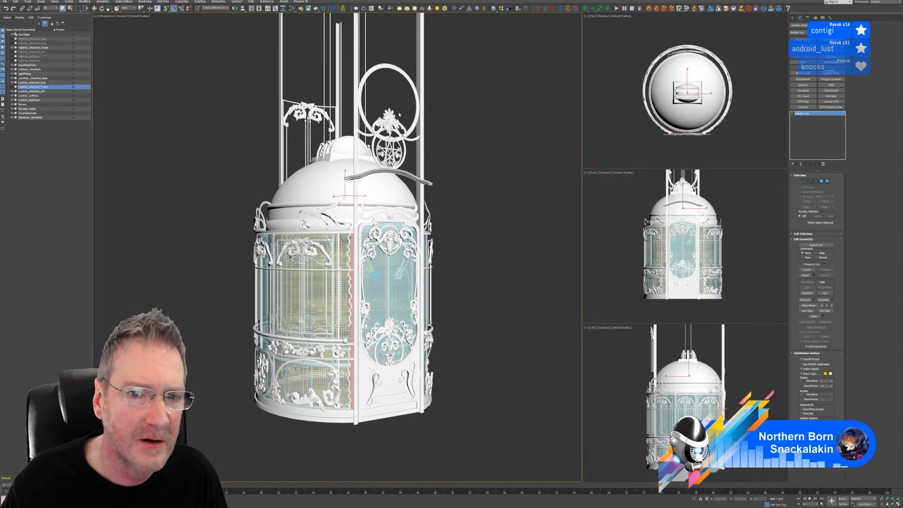
click(418, 112)
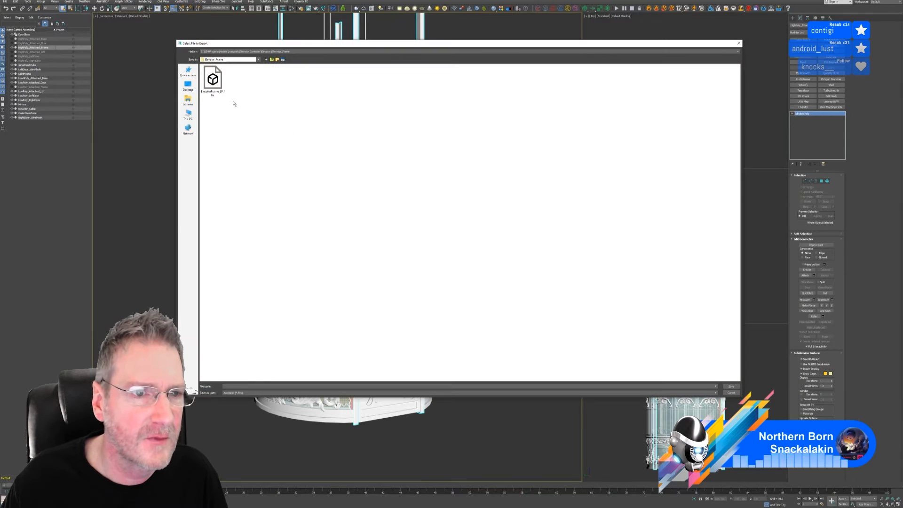
- Export the high-poly frame as FBX into the Elevator_Frame folder, basing its file name on the existing ElevatorFrame_LP file
click(212, 80)
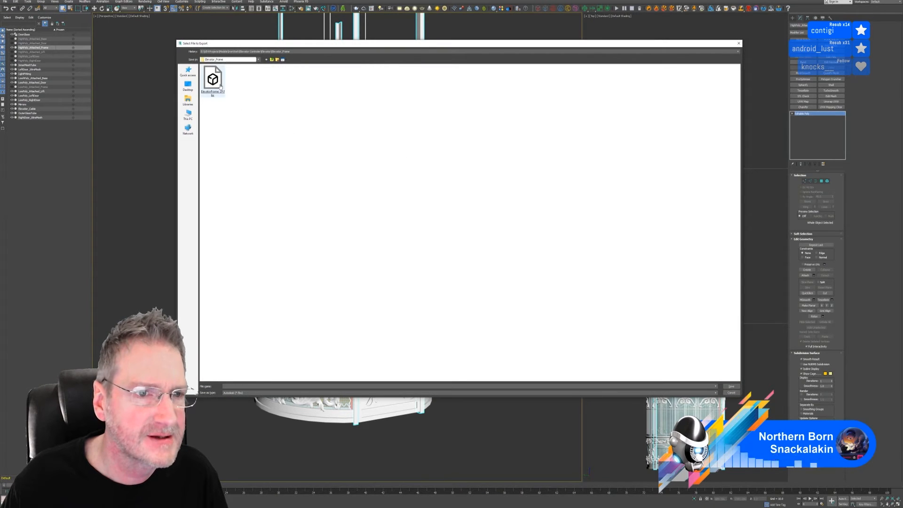
click(251, 386)
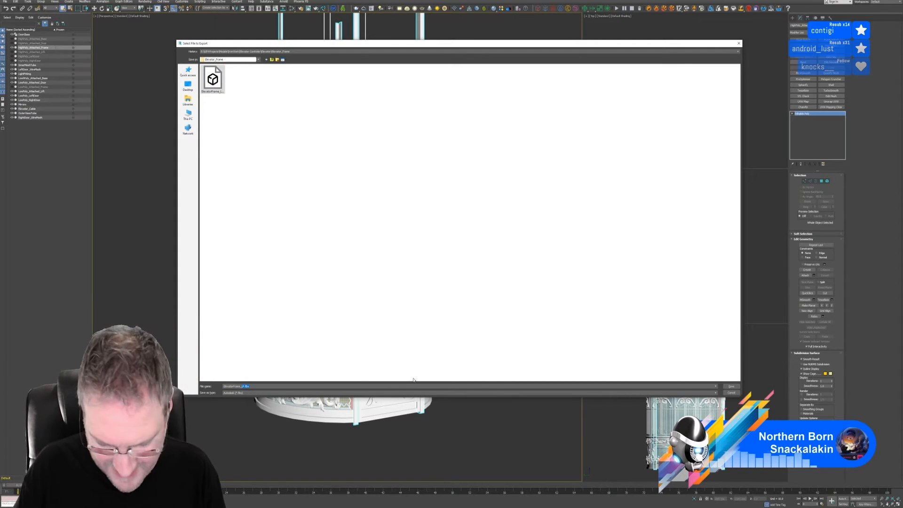
key(Return)
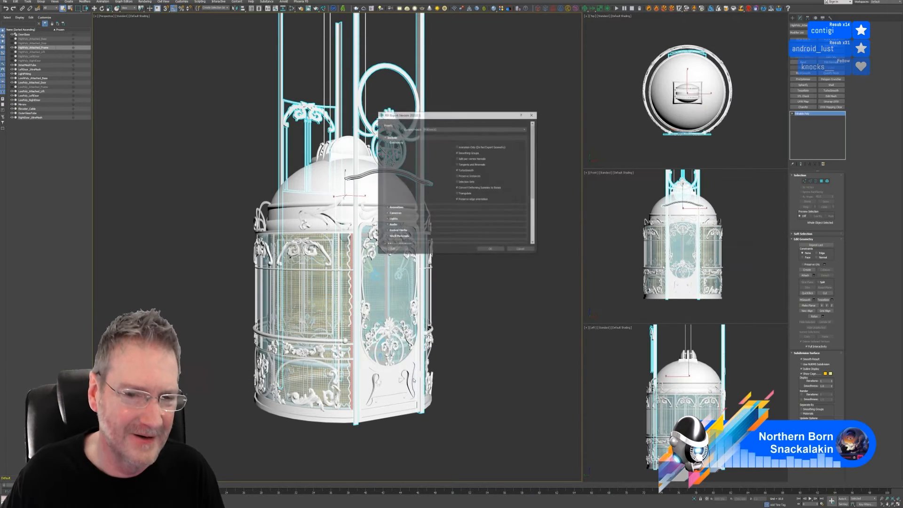
click(489, 250)
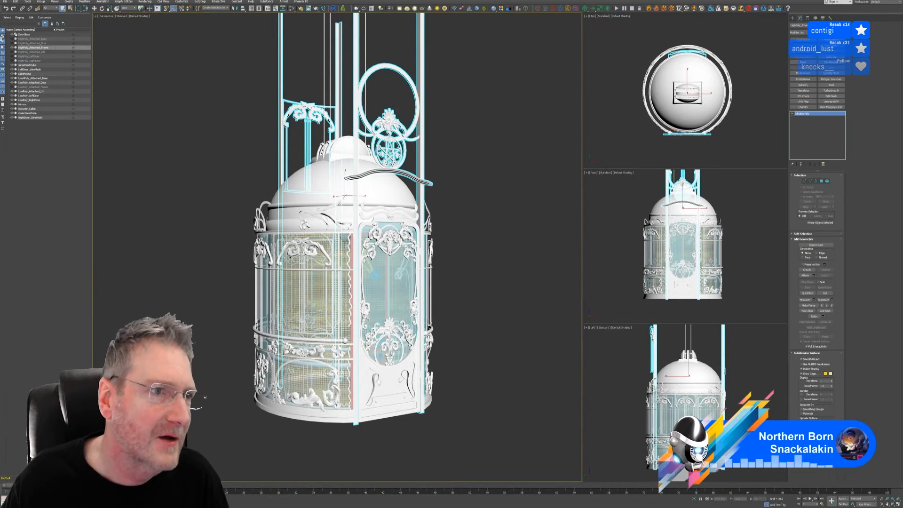
- Show the low-poly attached frame again and hide the high-poly attached frame
click(12, 86)
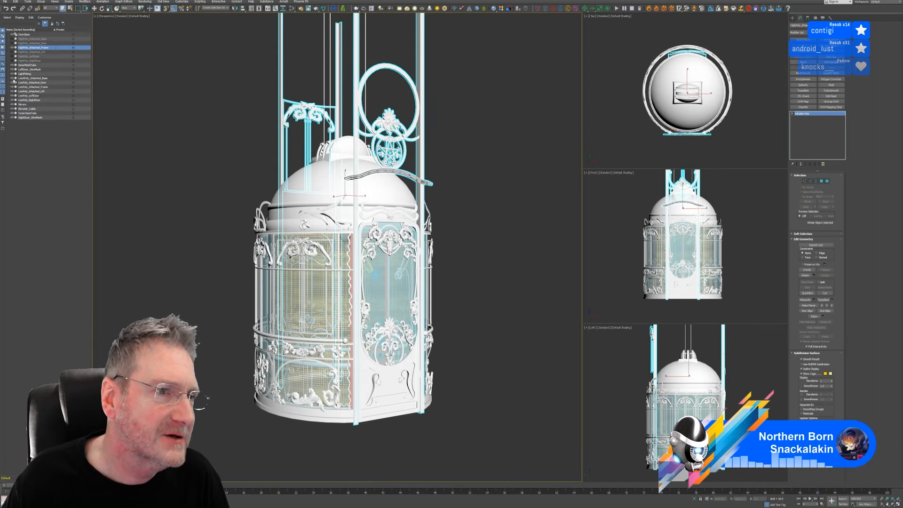
click(13, 48)
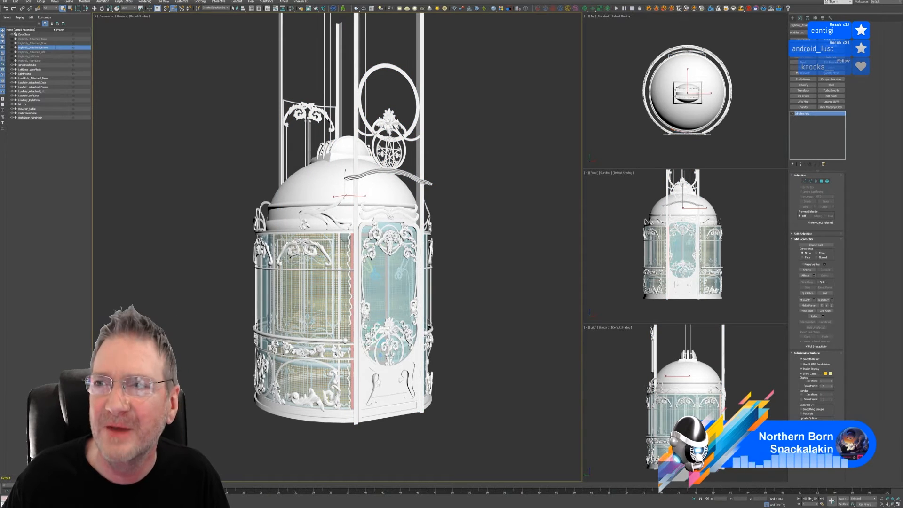
- Switch to Substance Painter and start a new project with a document resolution of 2048
click(876, 0)
click(301, 507)
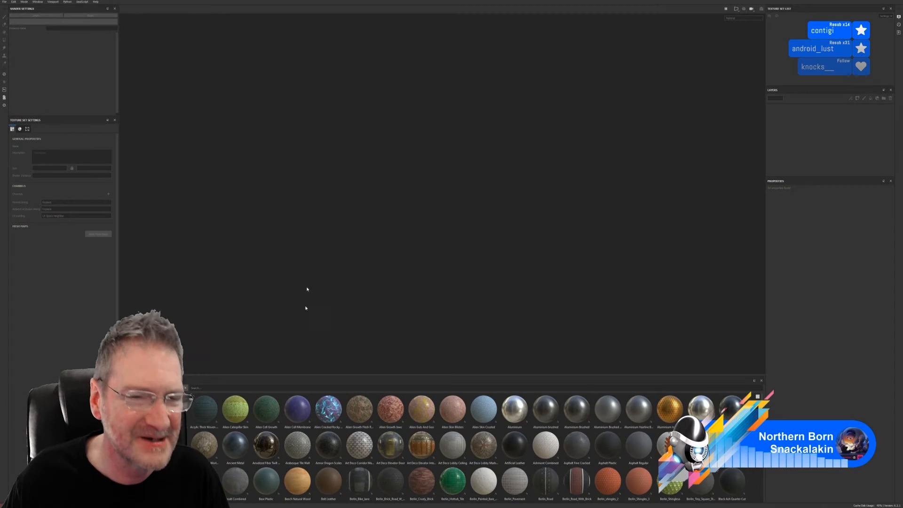
click(5, 3)
click(14, 9)
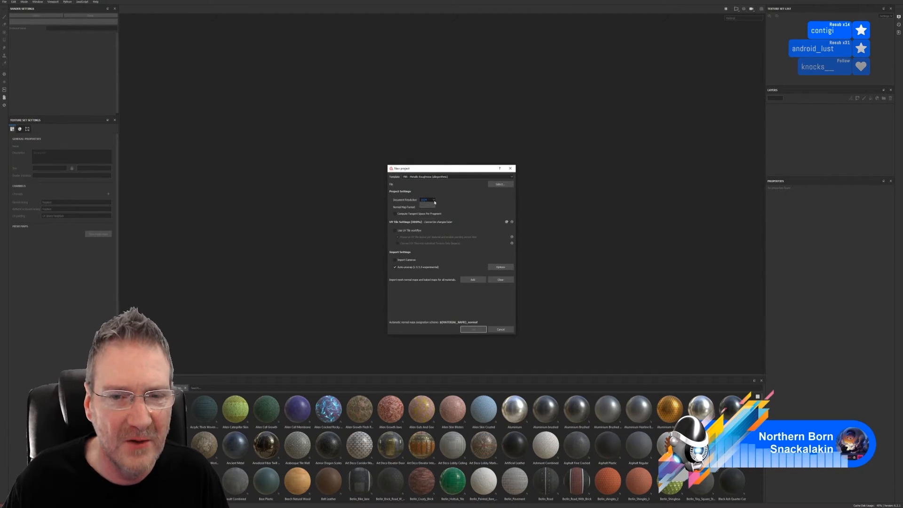
click(433, 200)
click(428, 217)
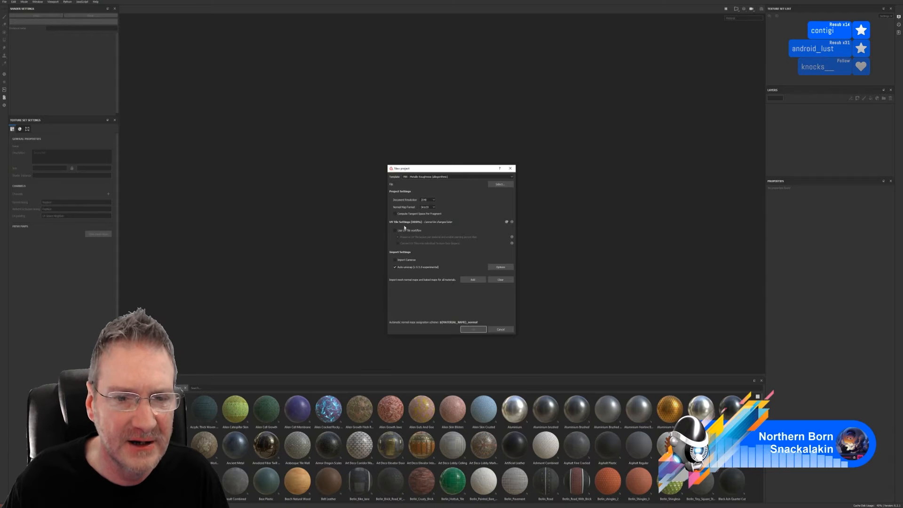
- Load ElevatorFrame_LP.fbx from the Elevator_Frame folder, enable Compute Tangent Space Per Fragment and create the project
click(507, 187)
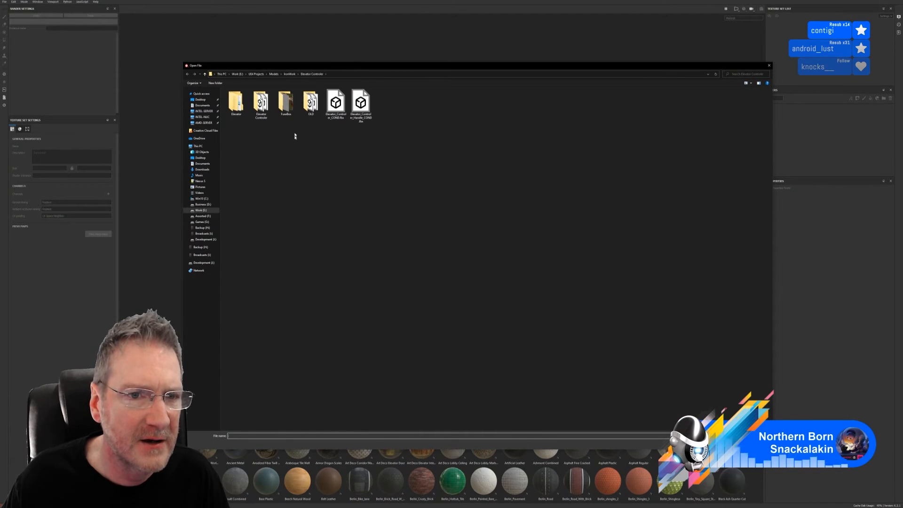
double_click(240, 106)
double_click(242, 111)
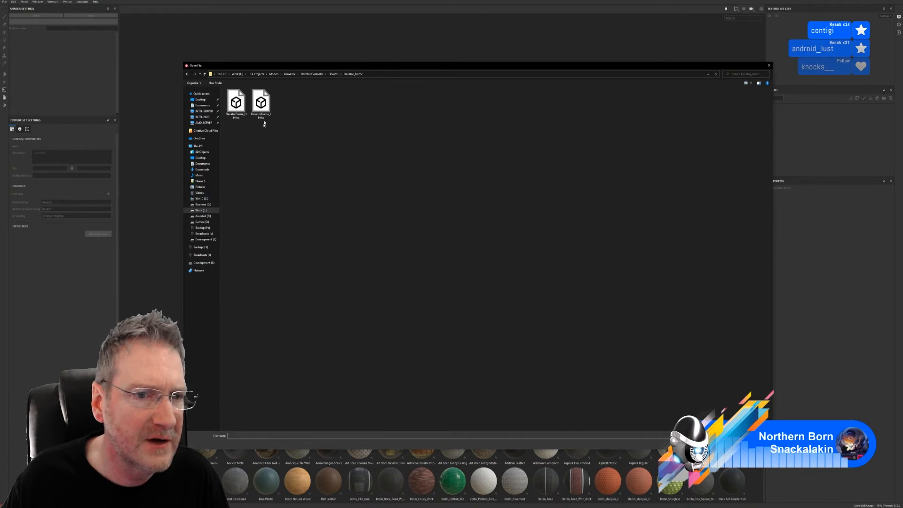
double_click(263, 117)
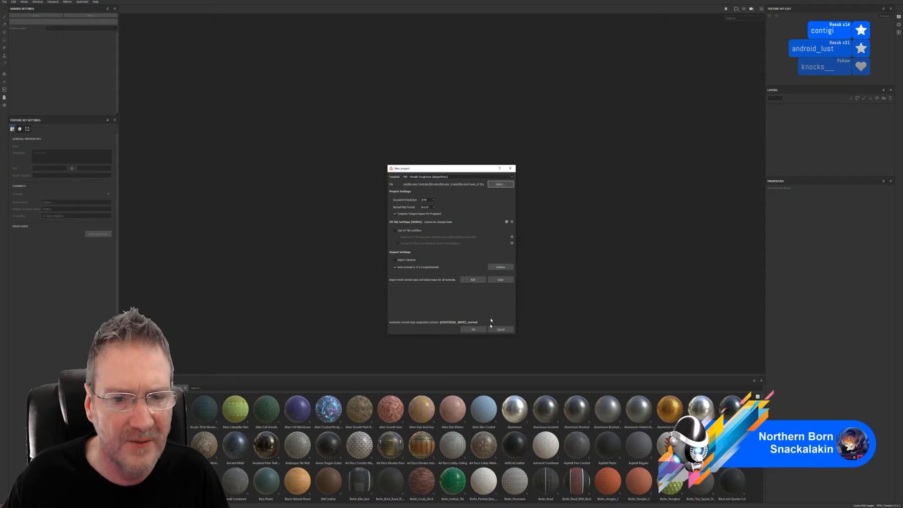
click(472, 329)
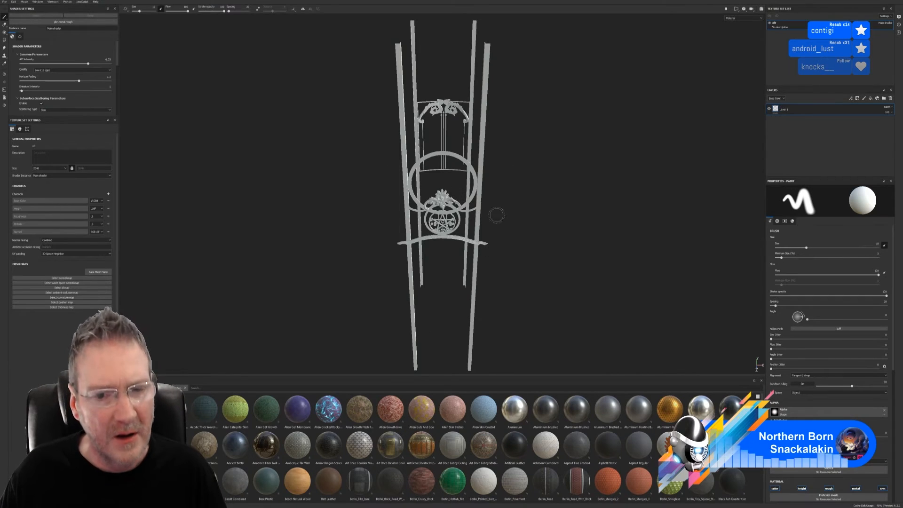
- Configure the mesh map bake at 2048 with the low-poly mesh as high-poly mesh, leaving only Normal and ID selected
alt+drag(498, 240, 567, 184)
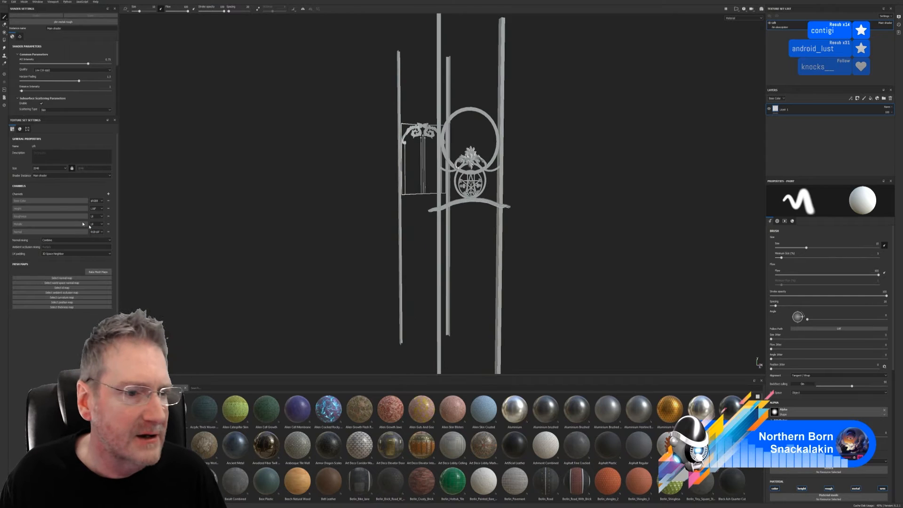
click(98, 272)
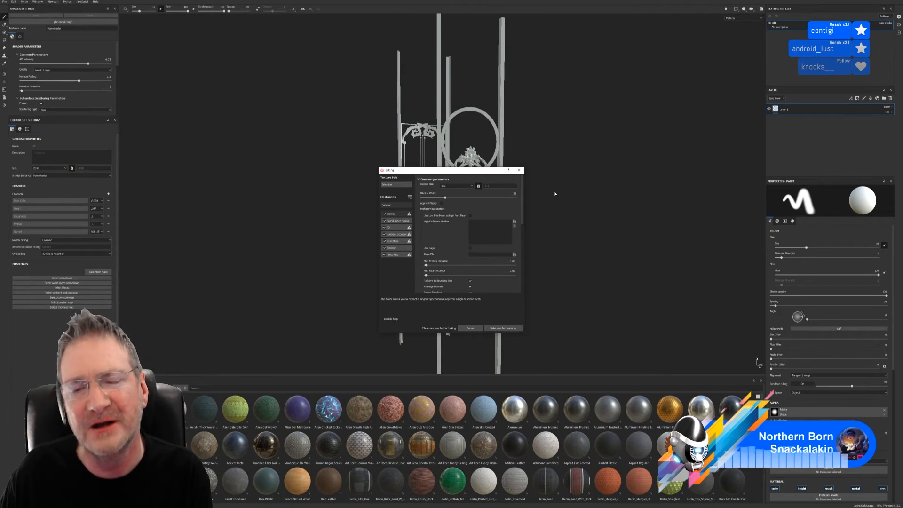
click(471, 188)
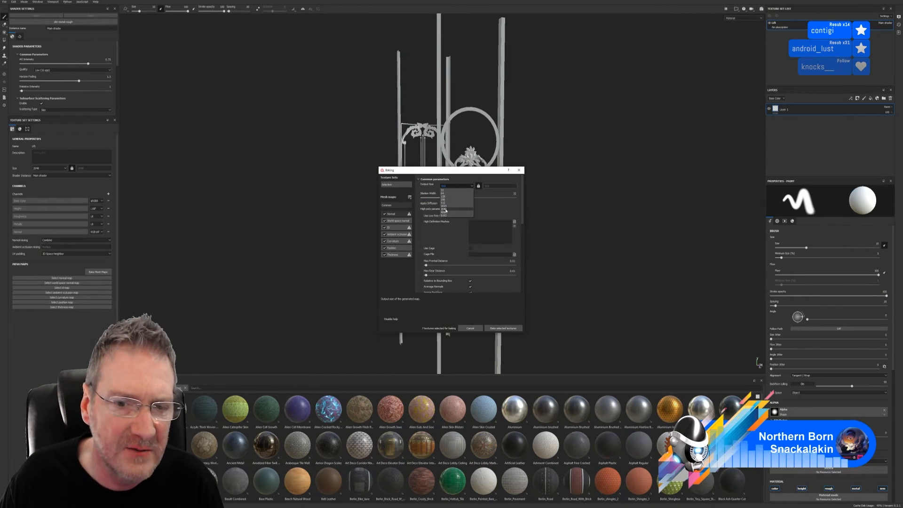
click(470, 211)
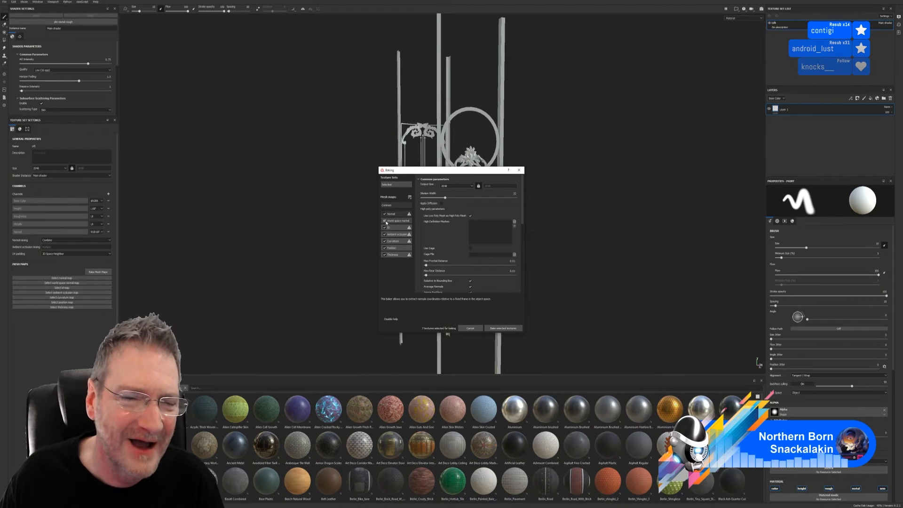
click(384, 235)
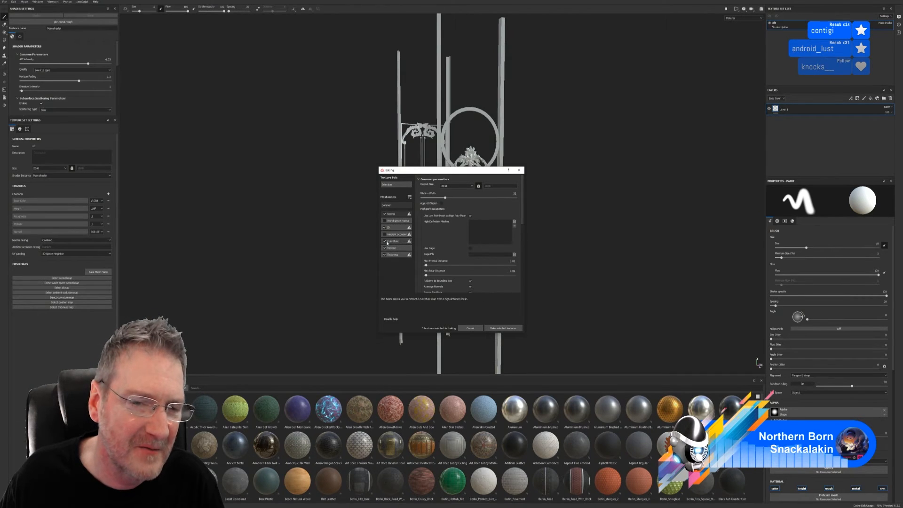
click(384, 248)
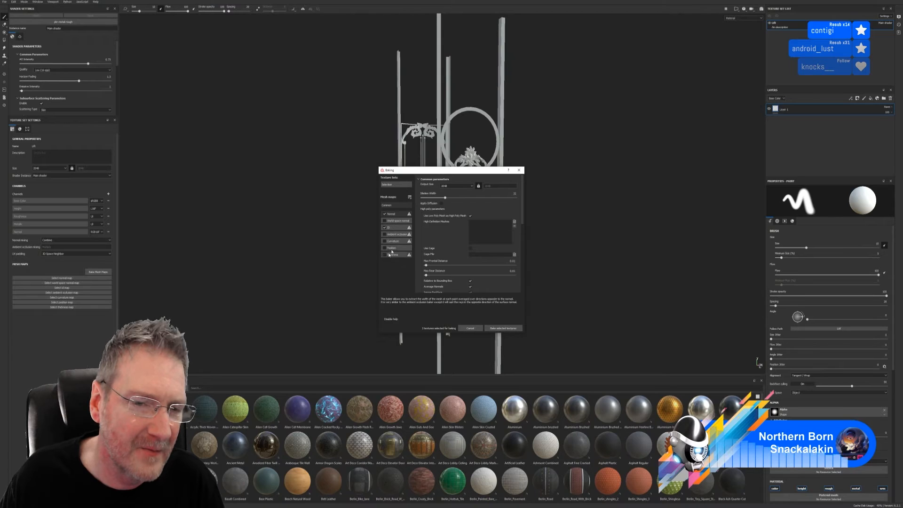
- Set the ID map's color source to Vertex Color and bake the Normal and ID maps
click(392, 227)
click(457, 186)
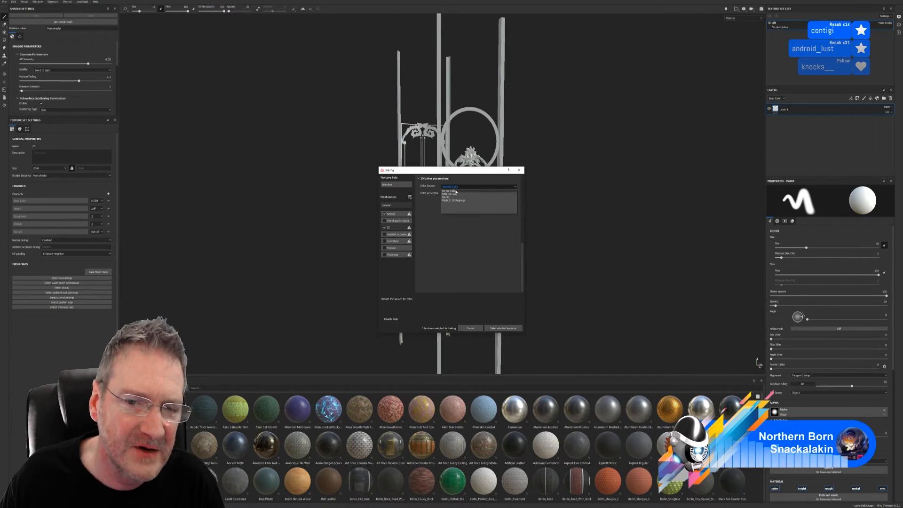
click(449, 191)
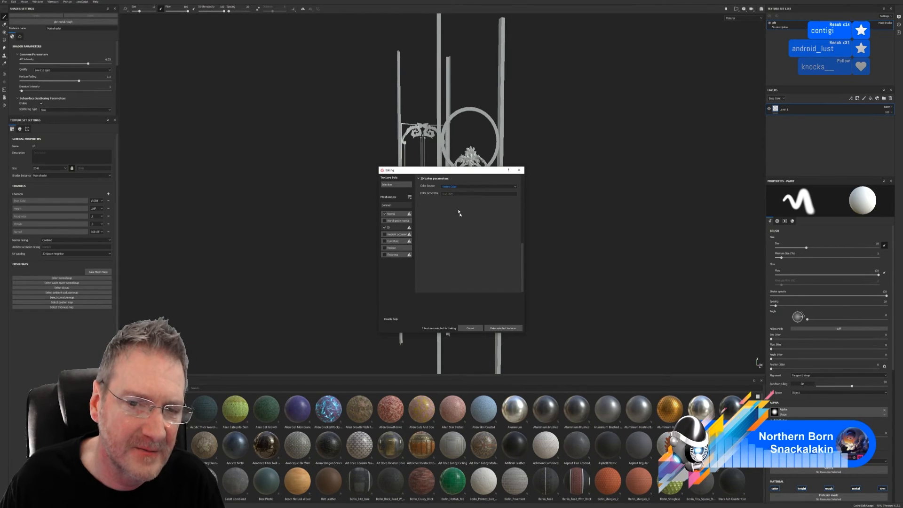
click(506, 329)
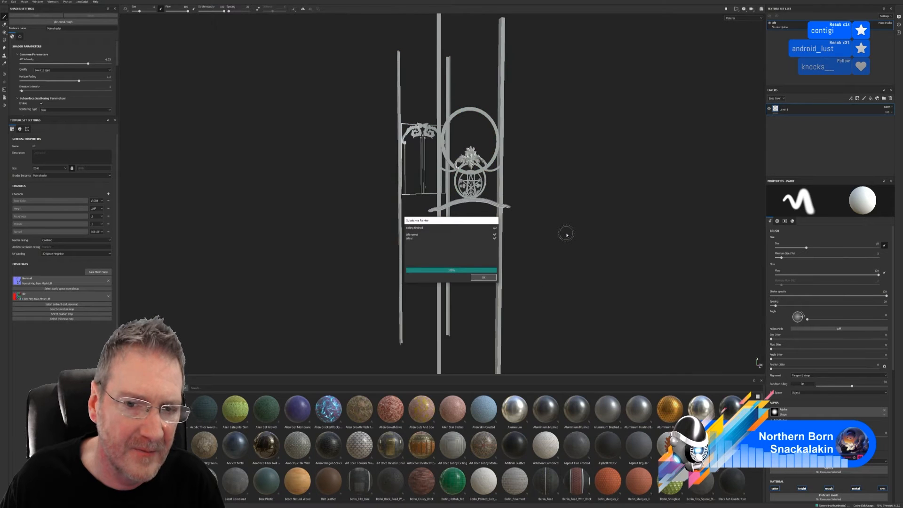
click(484, 278)
- Reopen the baking settings and select every mesh map except ID: normal, world space normal, ambient occlusion, curvature, position and thickness
click(98, 271)
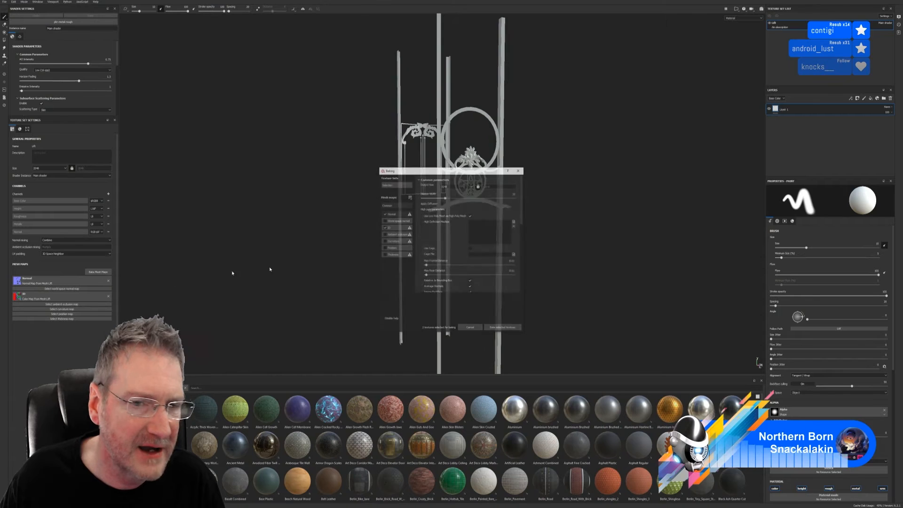
click(384, 221)
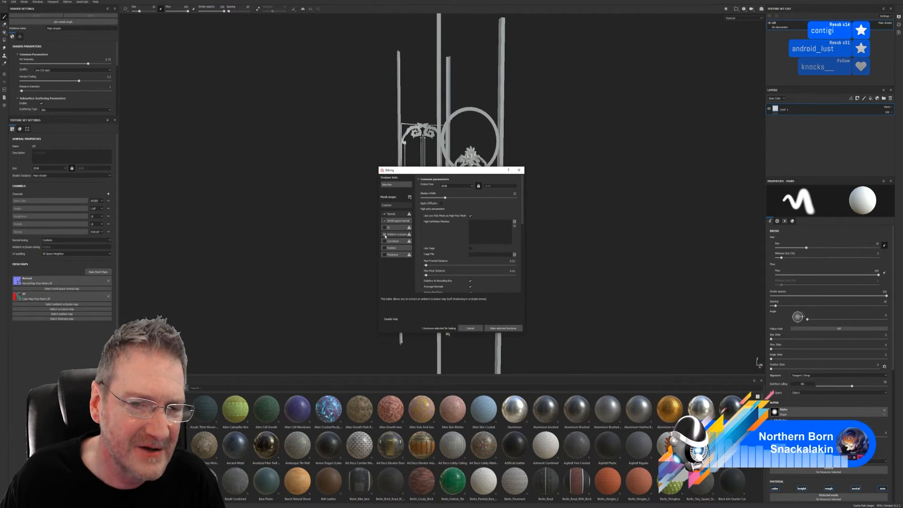
click(384, 234)
click(384, 241)
click(384, 247)
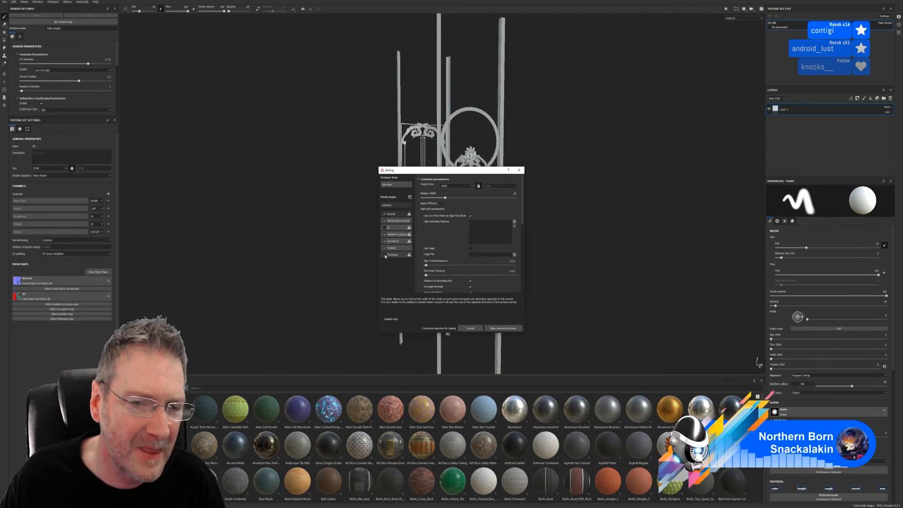
click(384, 254)
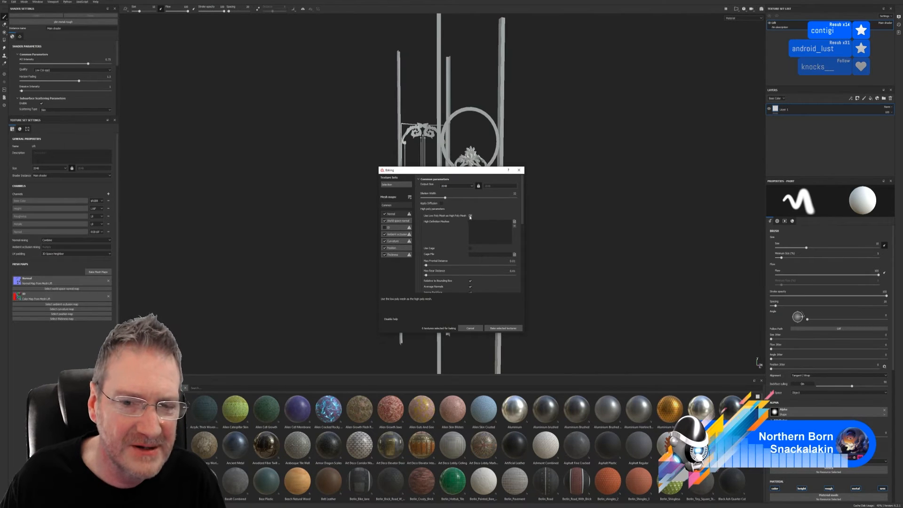
- Replace the low-poly source with ElevatorFrame_HP.fbx as the high definition mesh and bake the selected maps
click(515, 222)
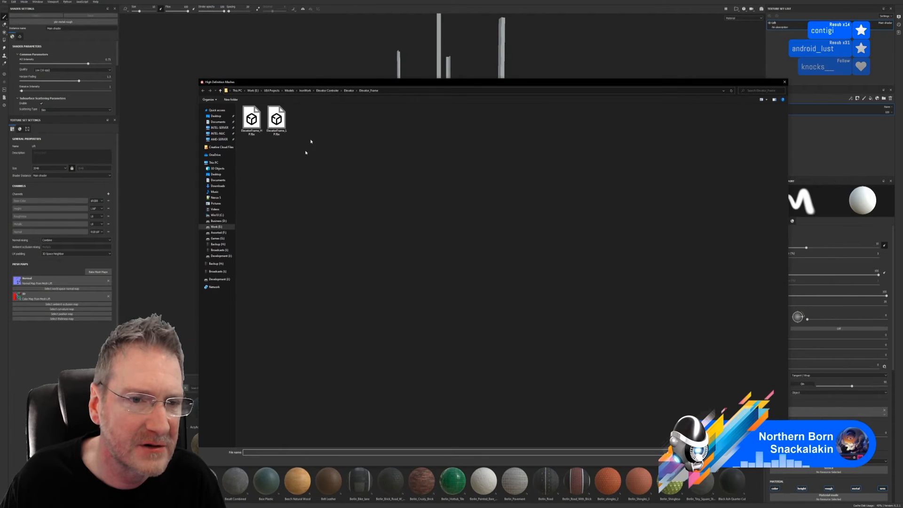
double_click(251, 120)
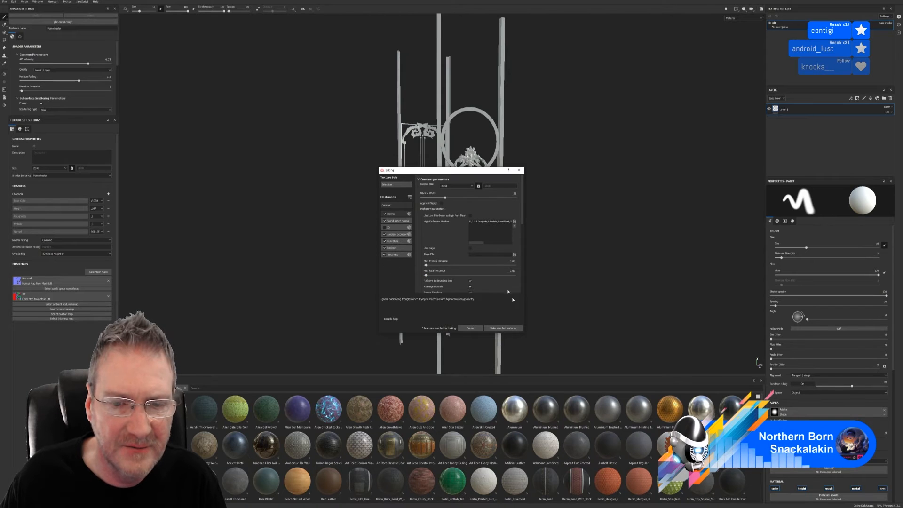
click(503, 328)
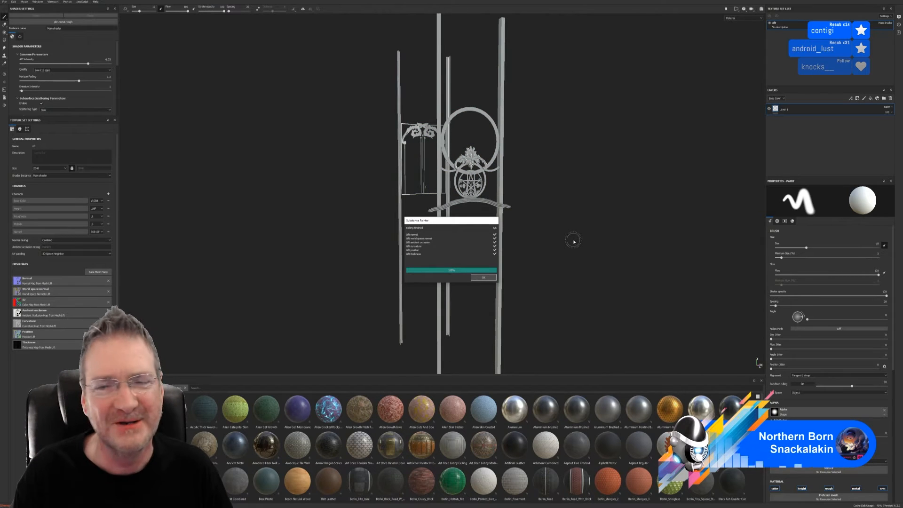
click(483, 277)
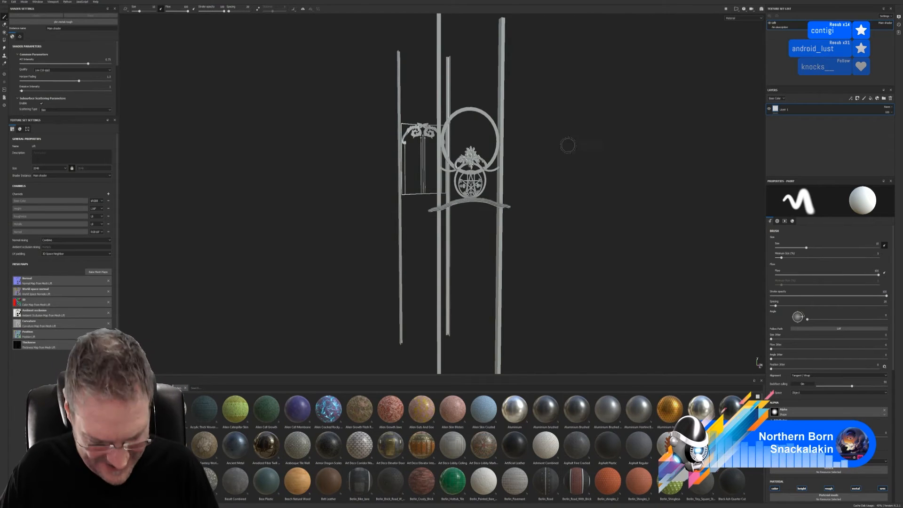
- Examine the baked detail on the frame's ornament, pentagram ring and rails from several angles
alt+drag(556, 157, 507, 159)
scroll(503, 157, up, 2)
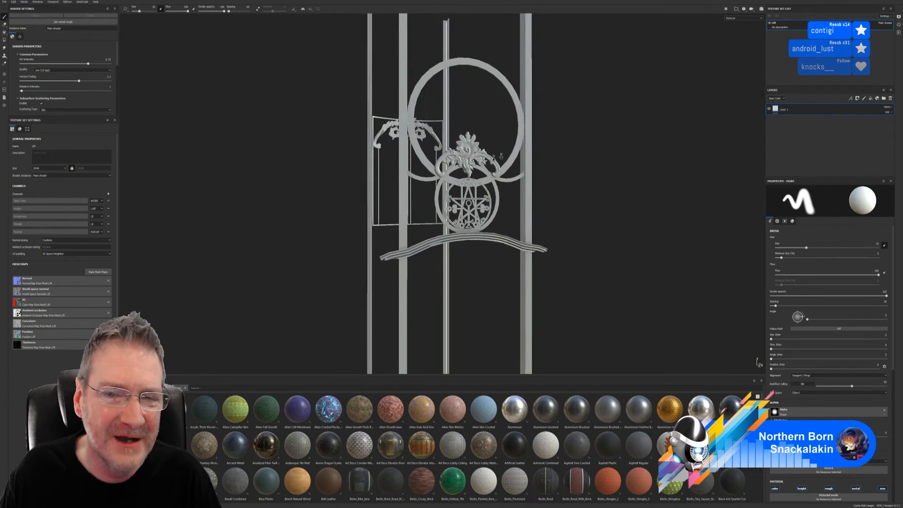
scroll(501, 156, up, 2)
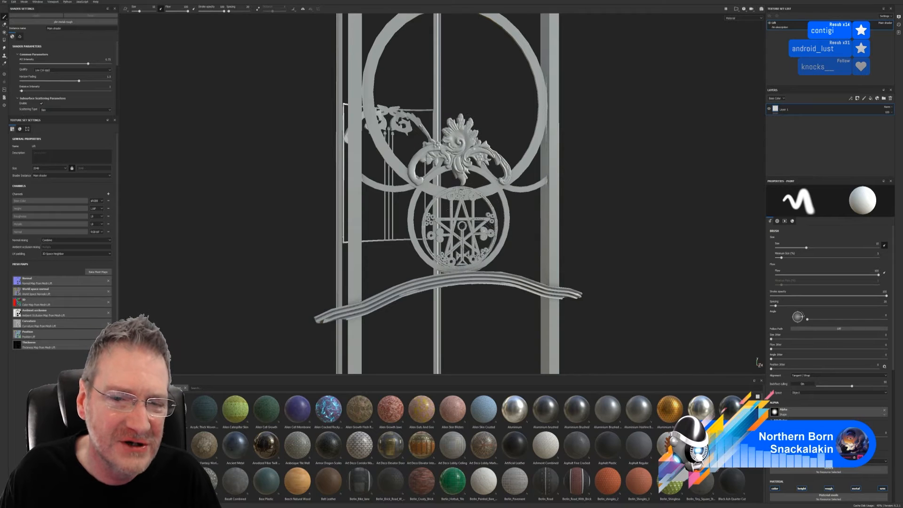
scroll(470, 178, up, 3)
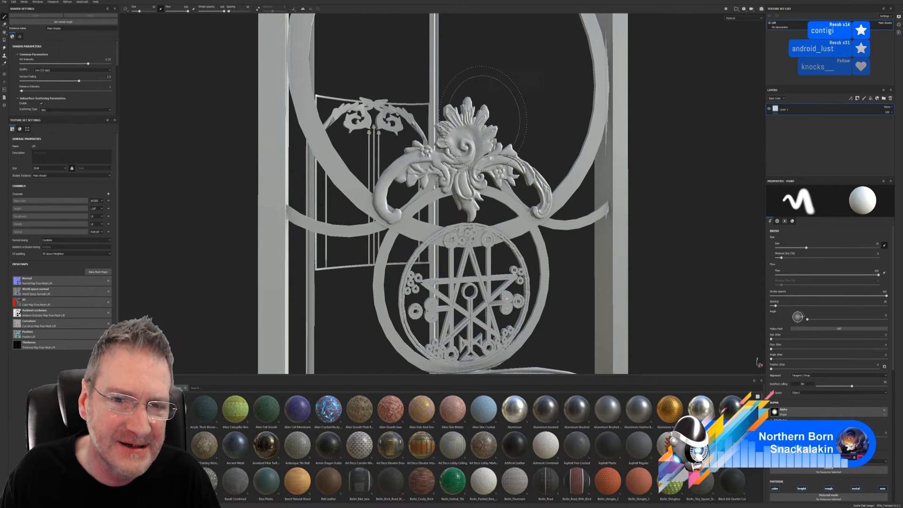
scroll(470, 155, down, 4)
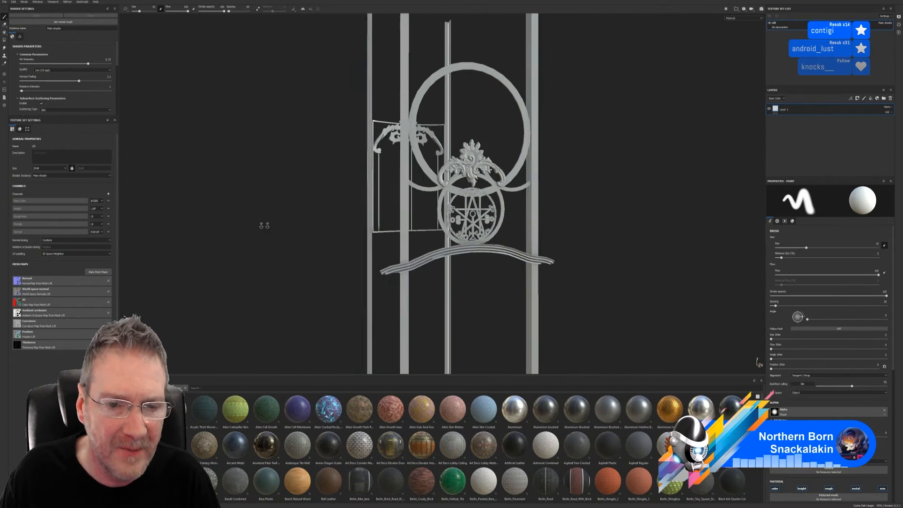
alt+drag(261, 225, 375, 229)
alt+middle_drag(463, 207, 402, 184)
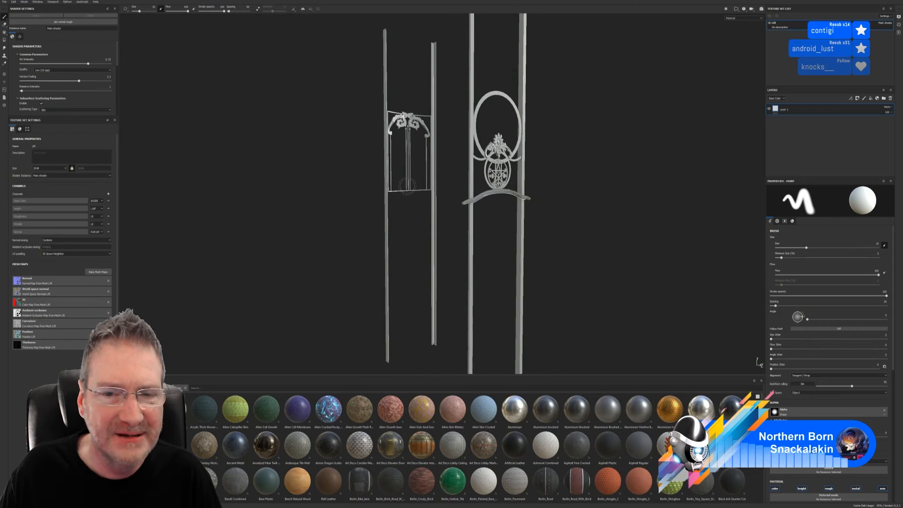
- Save the project as Elevator_Frame in the Elevator_Frame folder inside the Elevator folder
click(4, 2)
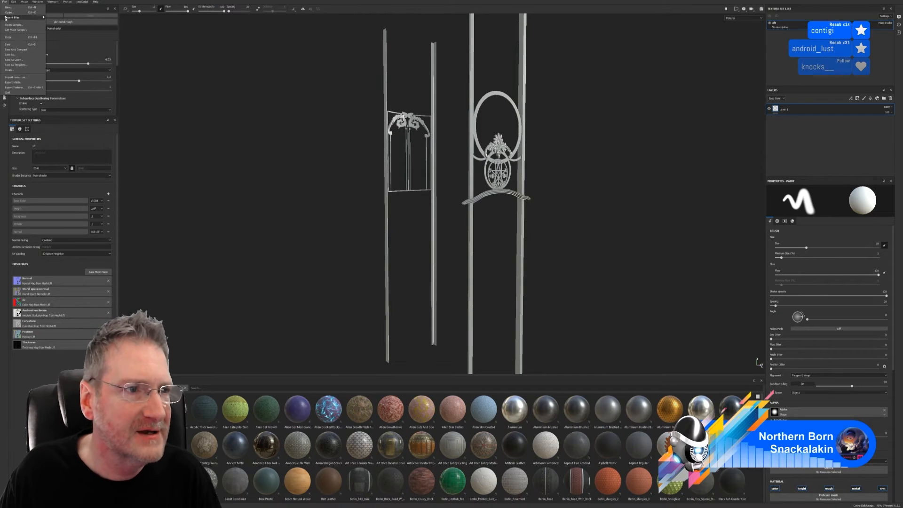
click(10, 55)
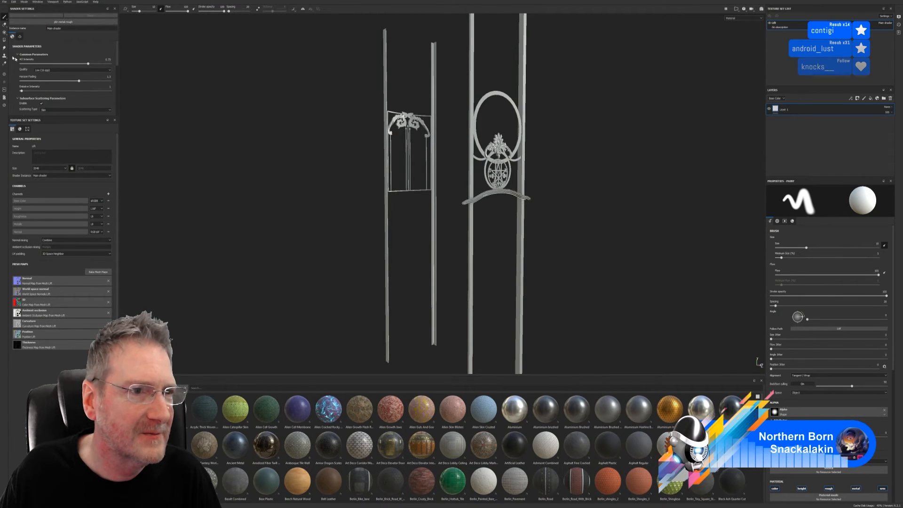
drag(183, 8, 371, 52)
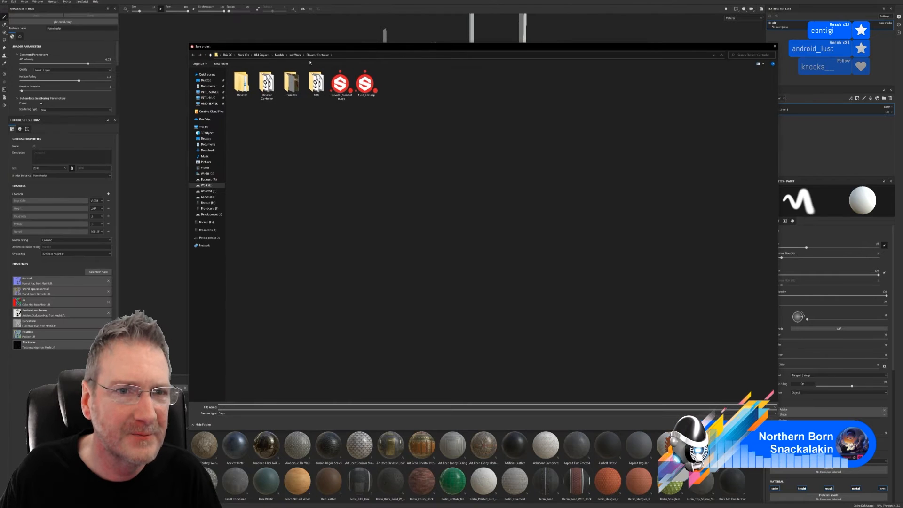
double_click(242, 87)
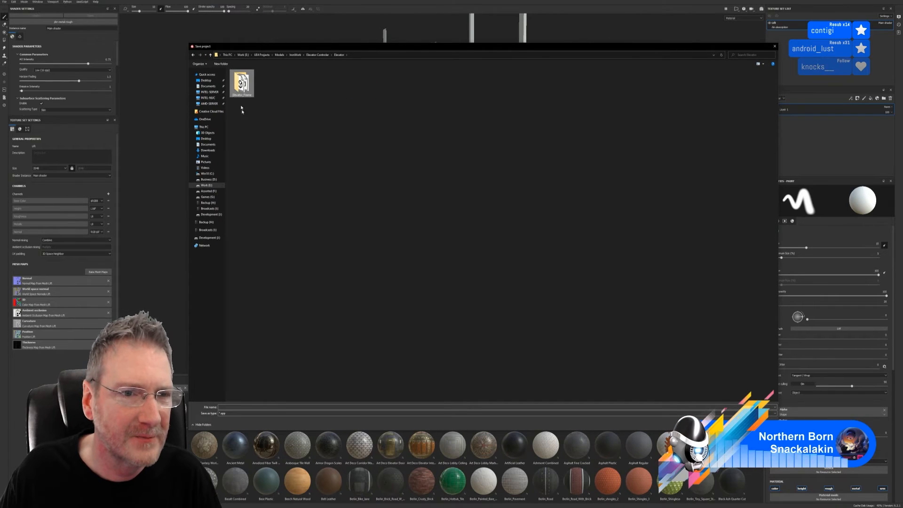
double_click(240, 84)
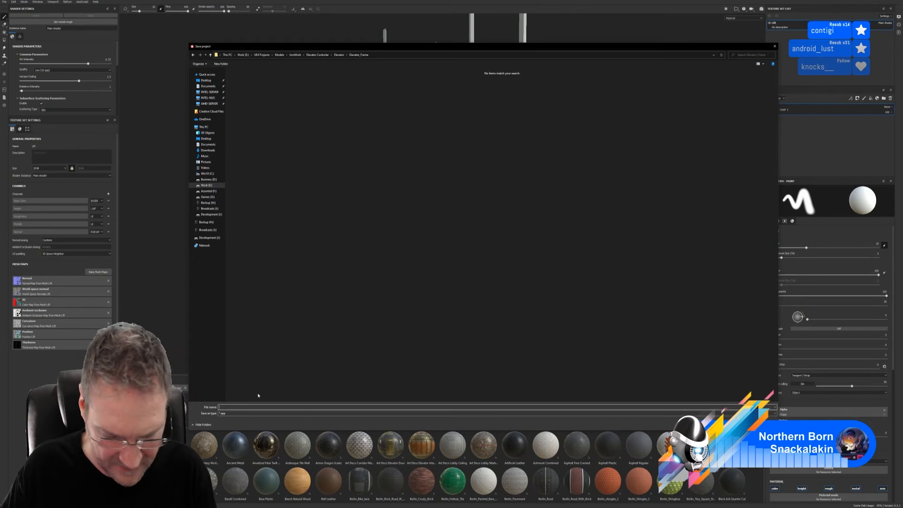
text(Elevator)
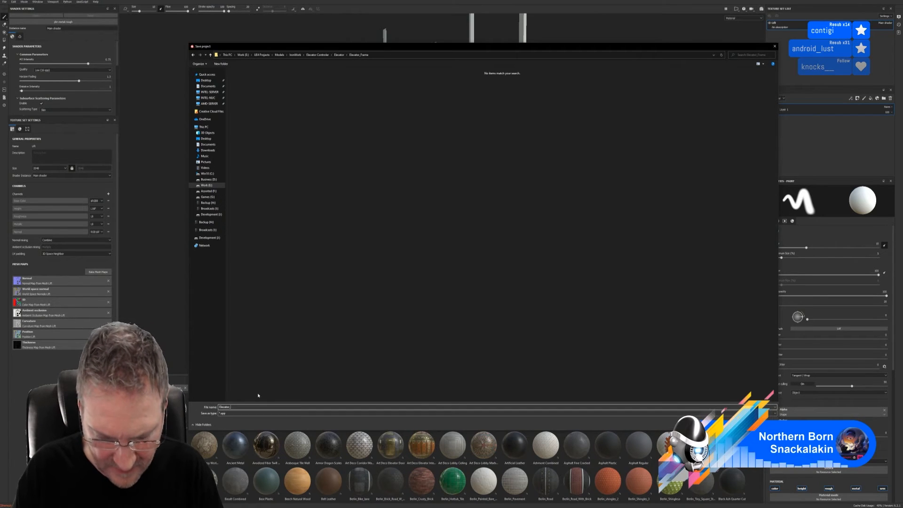
text(_Frame)
key(Return)
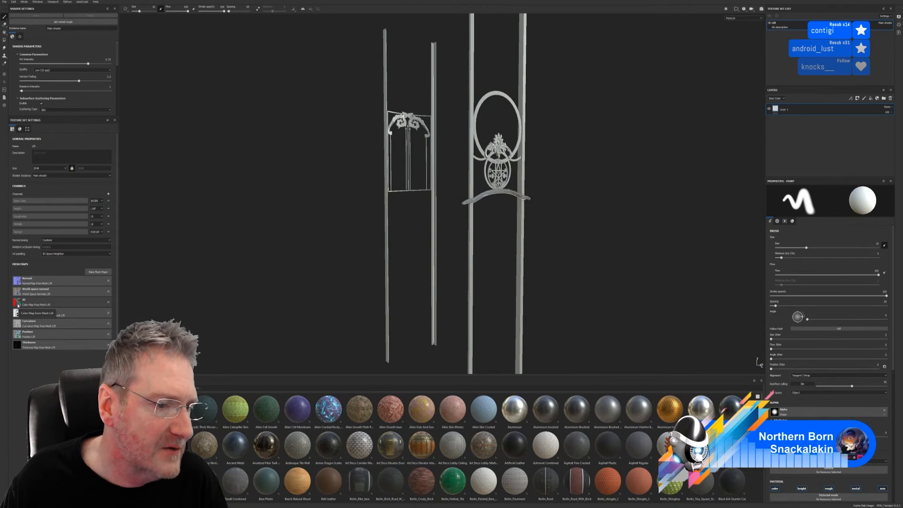
click(55, 303)
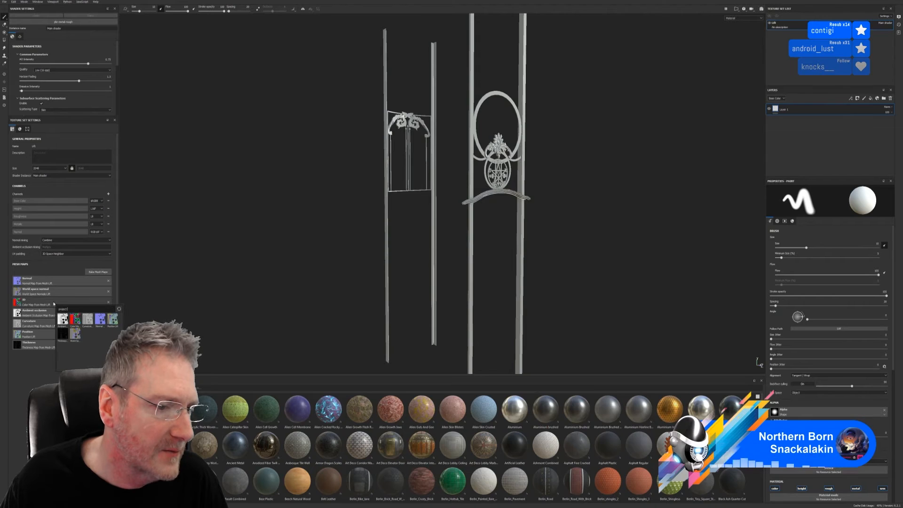
click(551, 192)
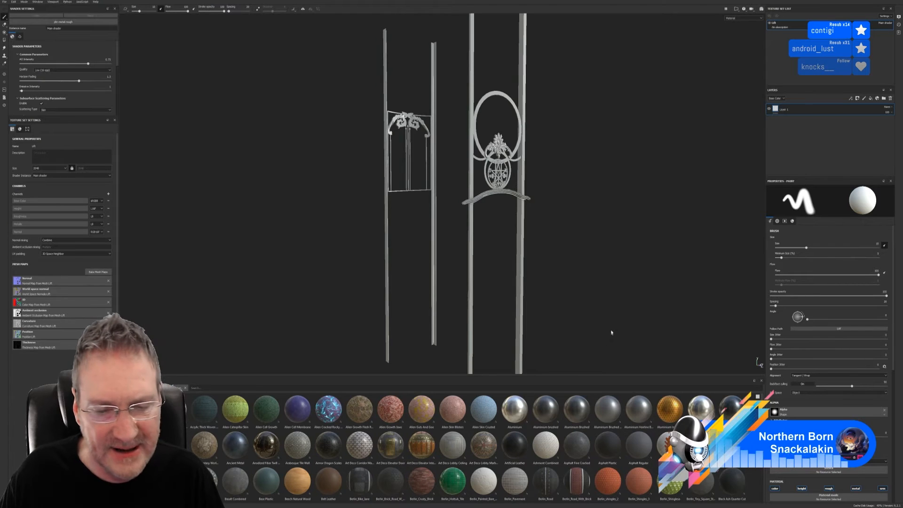
- Search the smart materials for "elev", apply the elevator controller material to the frame, and delete the empty Layer 1
click(173, 387)
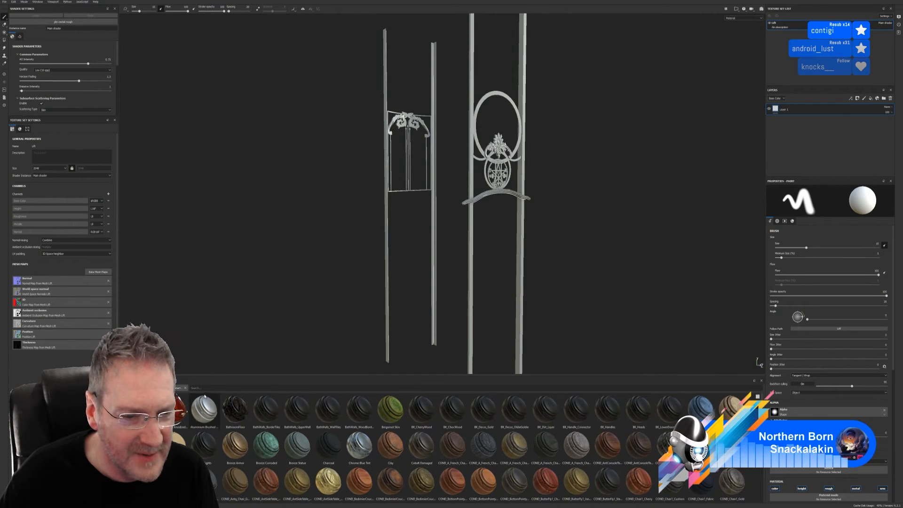
click(197, 388)
text(al)
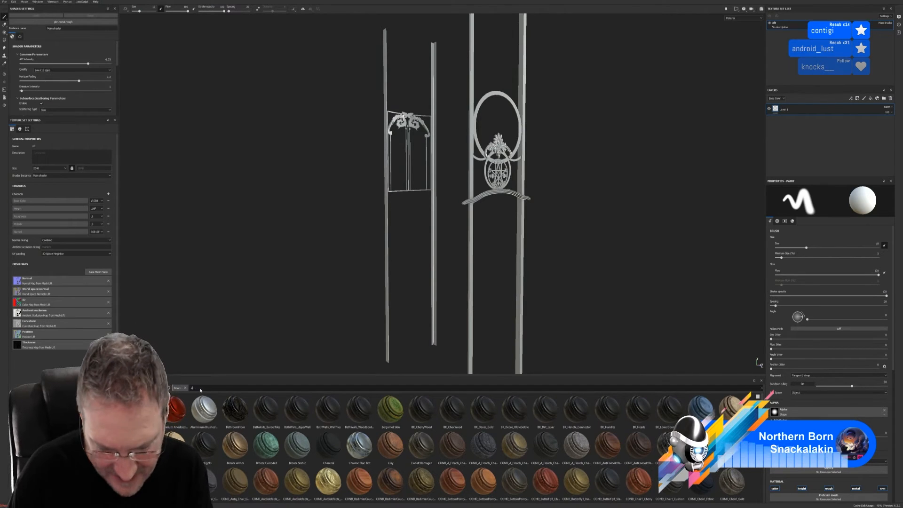
text(ev)
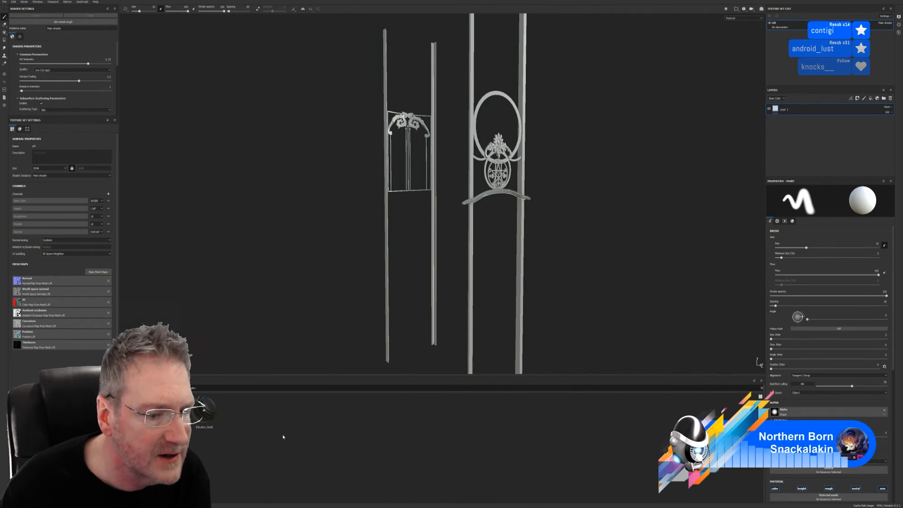
drag(203, 410, 520, 230)
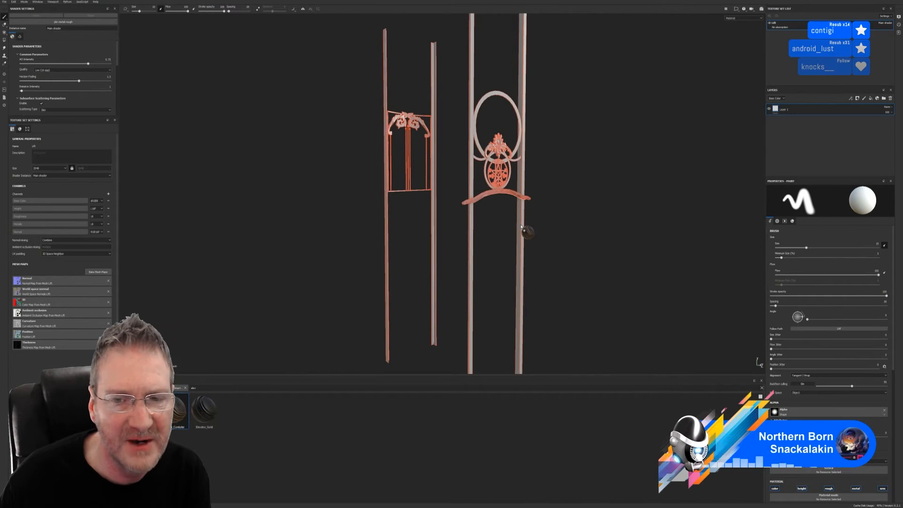
drag(521, 227, 750, 141)
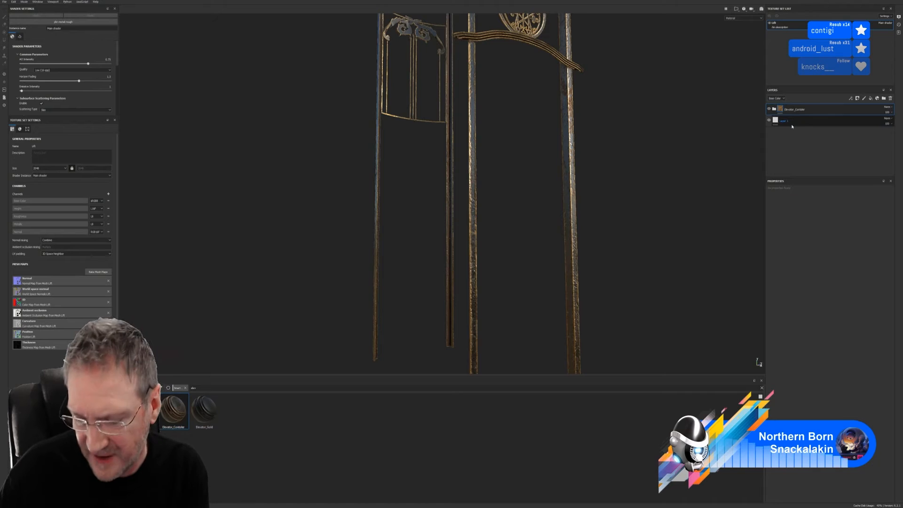
key(Delete)
- Expand the elevator controller material and add the rails' red ID color to the color selection mask of its brass borders folder
click(774, 109)
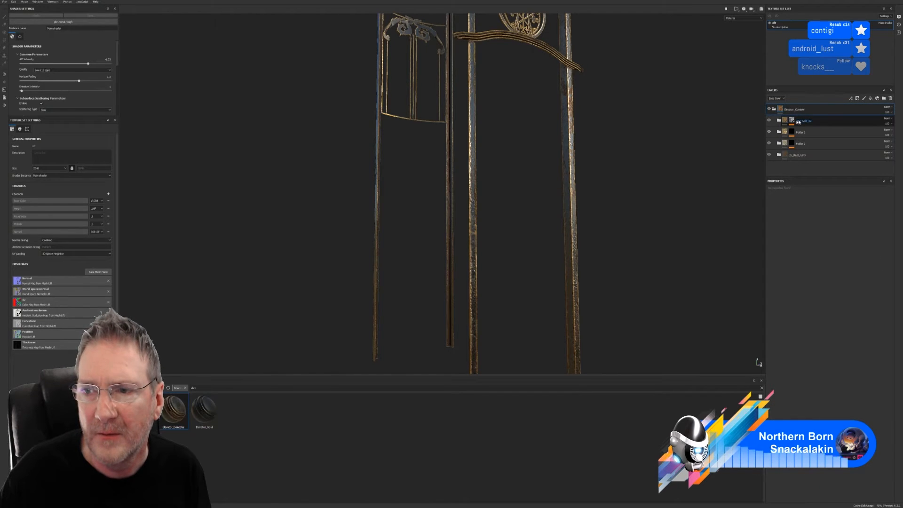
click(793, 121)
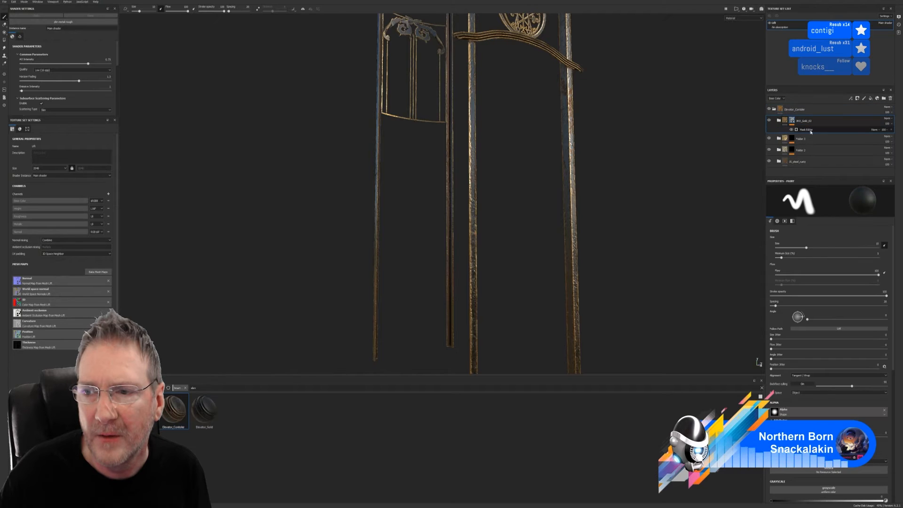
click(793, 138)
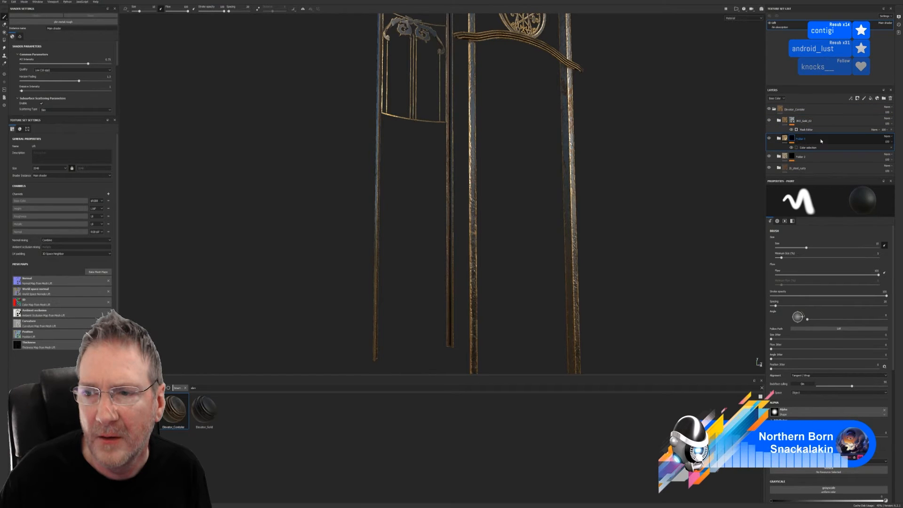
click(807, 147)
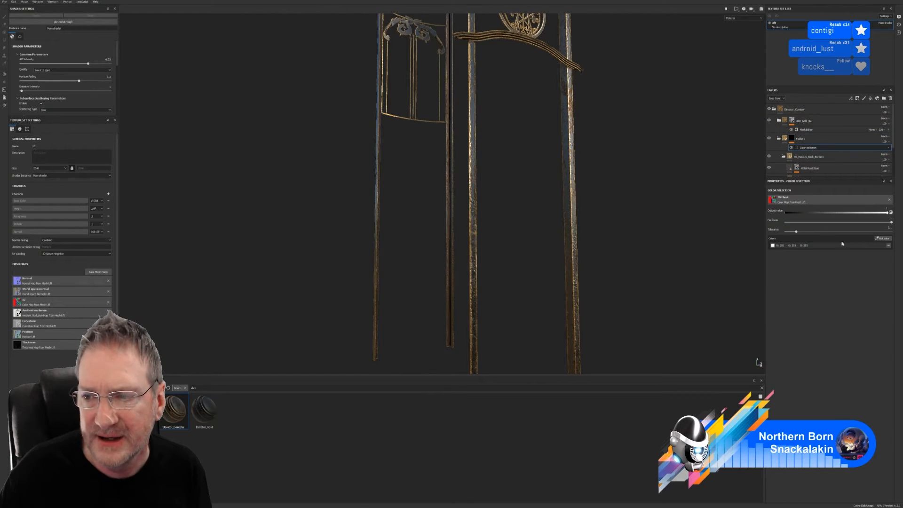
click(882, 239)
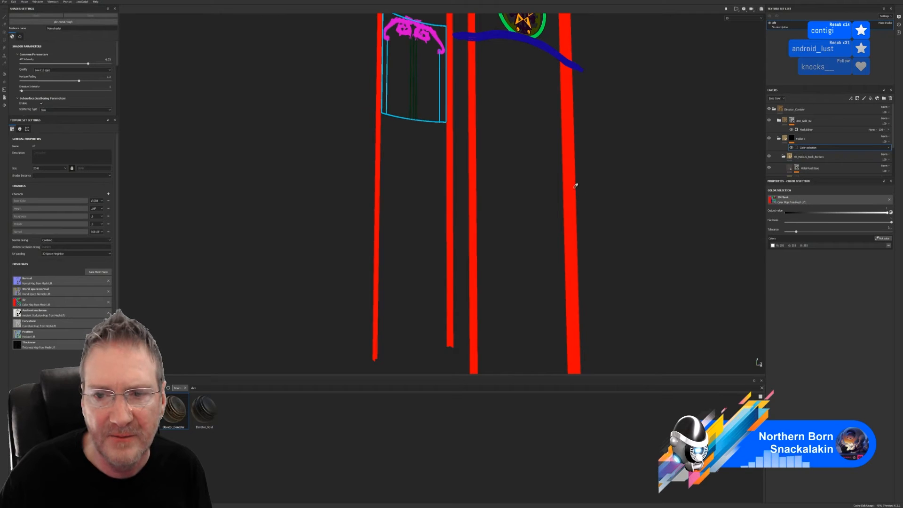
click(574, 186)
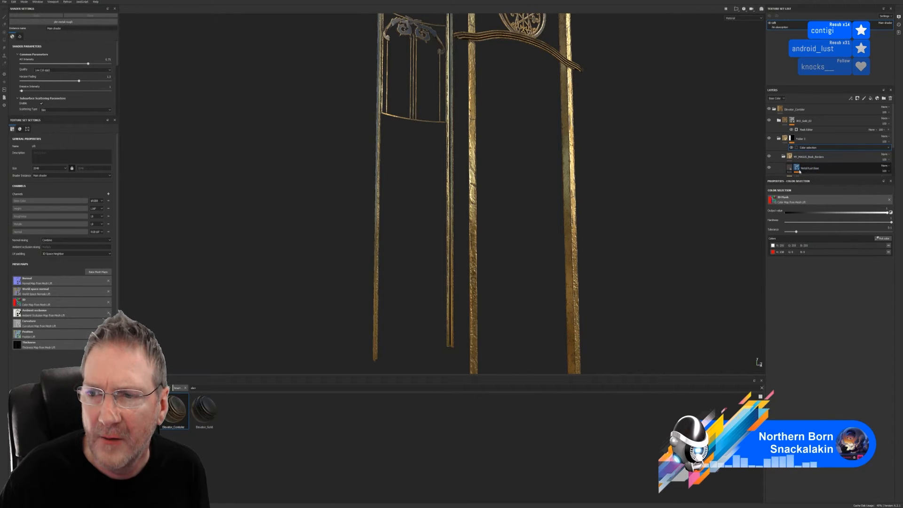
- Add the rails' red ID color to the color selection mask of the folder directly below the brass borders folder
scroll(799, 143, down, 2)
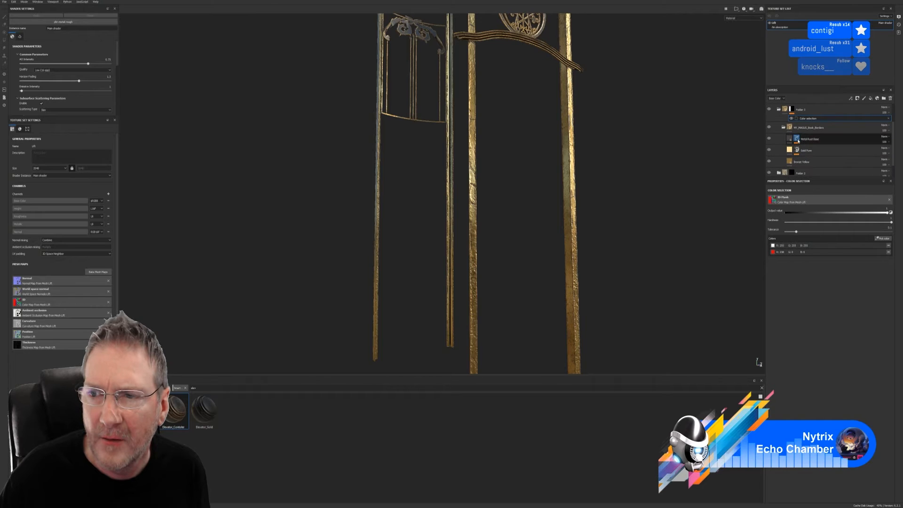
click(797, 140)
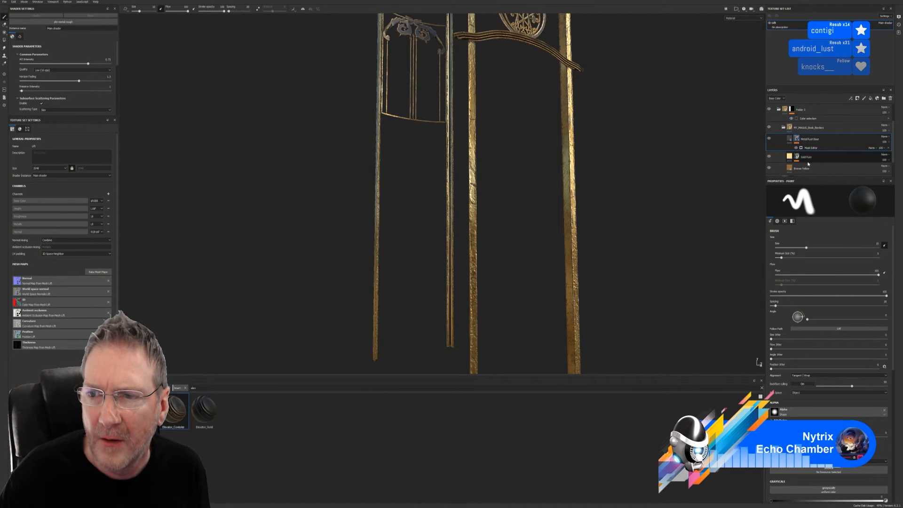
click(812, 158)
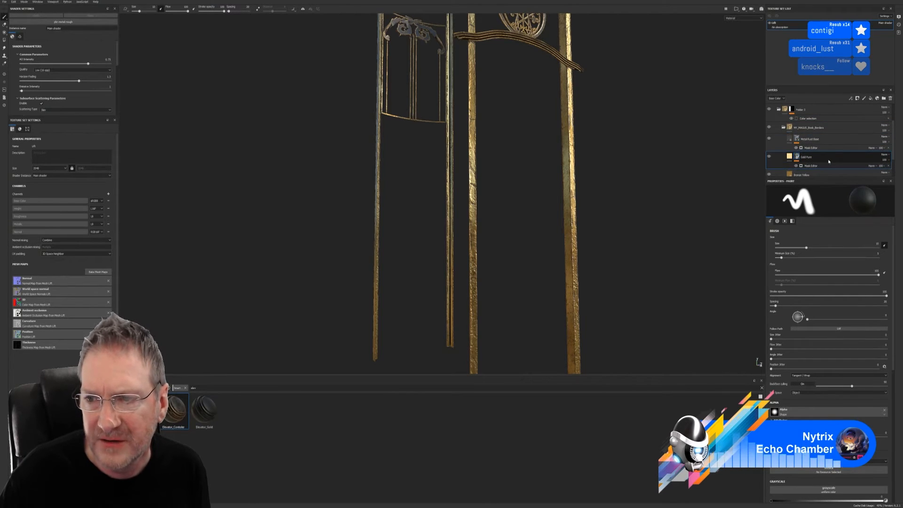
scroll(812, 158, down, 2)
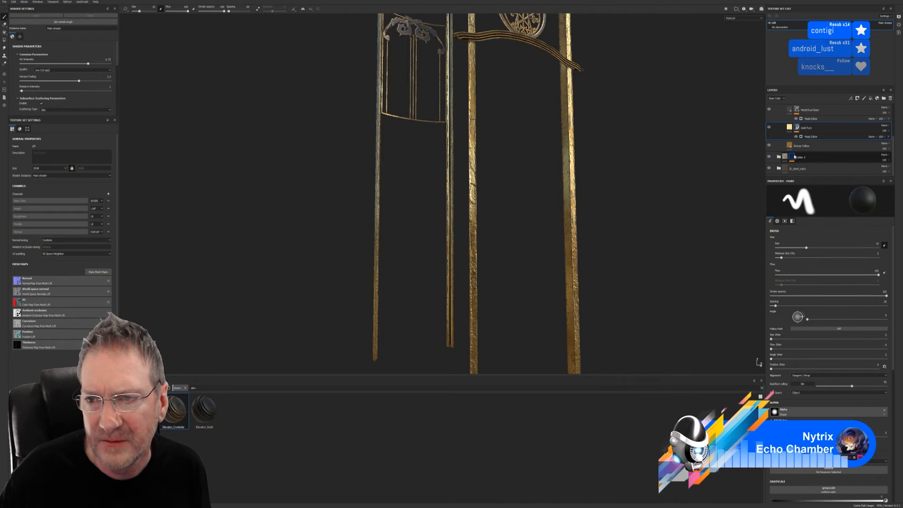
click(818, 159)
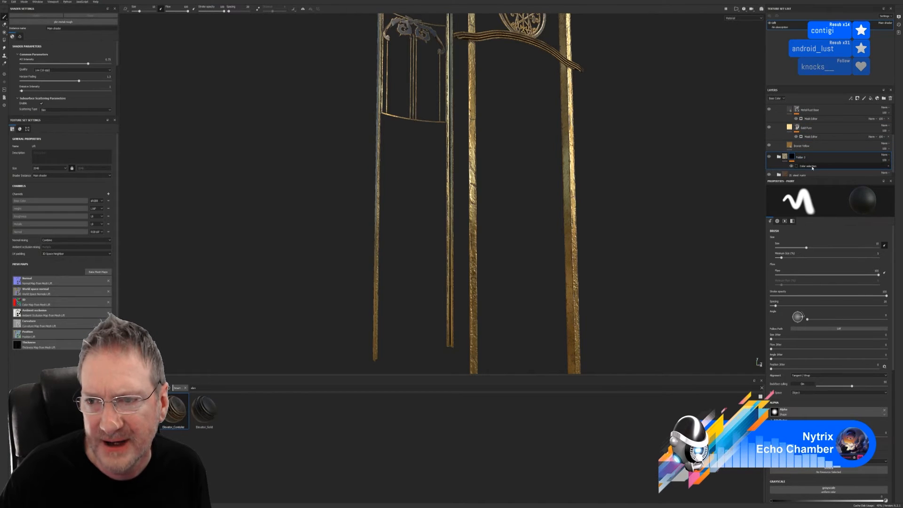
click(816, 165)
click(882, 238)
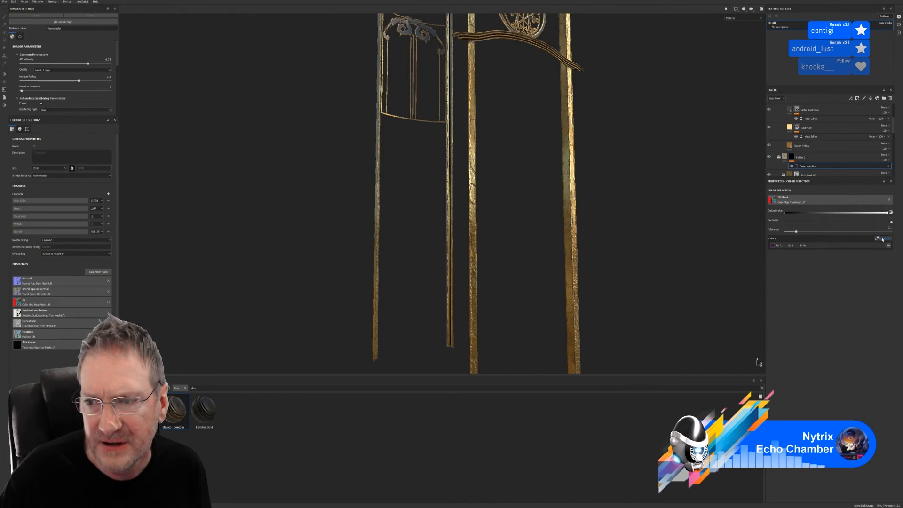
click(574, 207)
- Examine the masks of the nested layers in that folder, from the gold material and highlight grunge down to the dirt grunge
scroll(817, 171, down, 2)
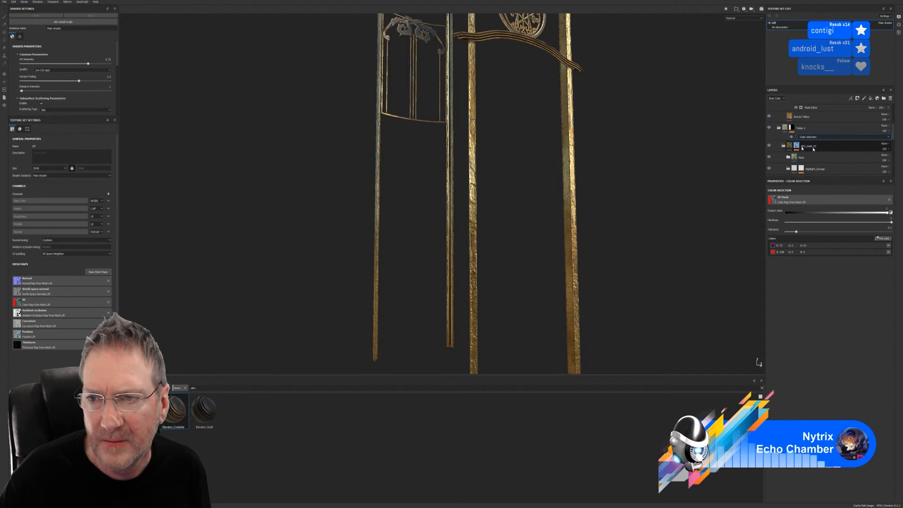
click(812, 149)
scroll(804, 141, down, 2)
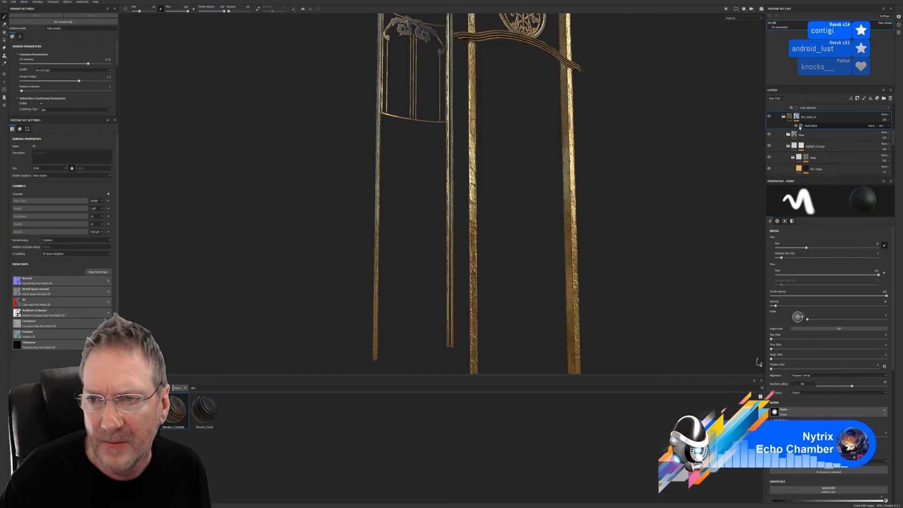
click(827, 160)
scroll(827, 155, down, 3)
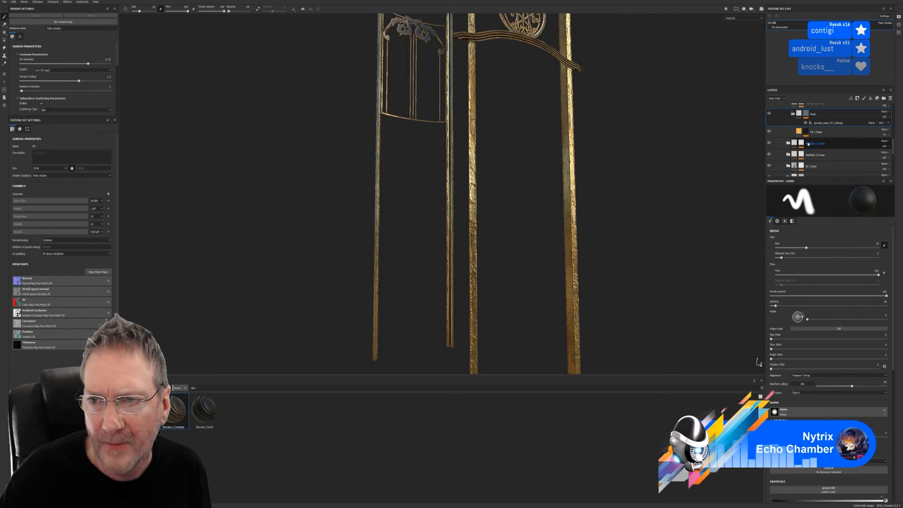
scroll(825, 148, down, 4)
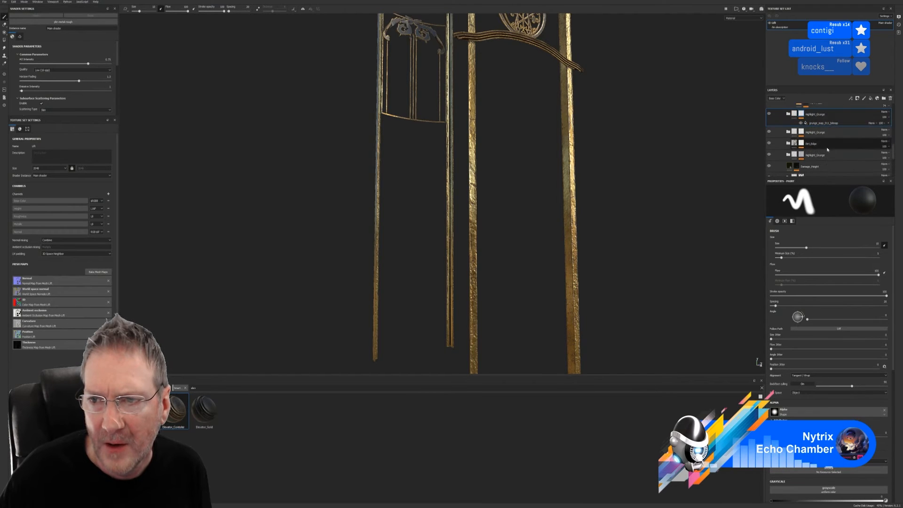
click(795, 152)
click(797, 152)
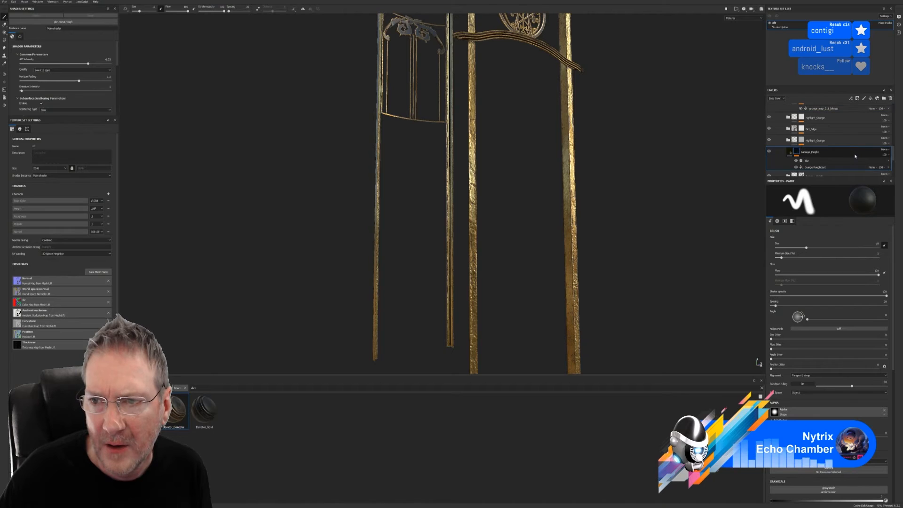
scroll(845, 156, down, 4)
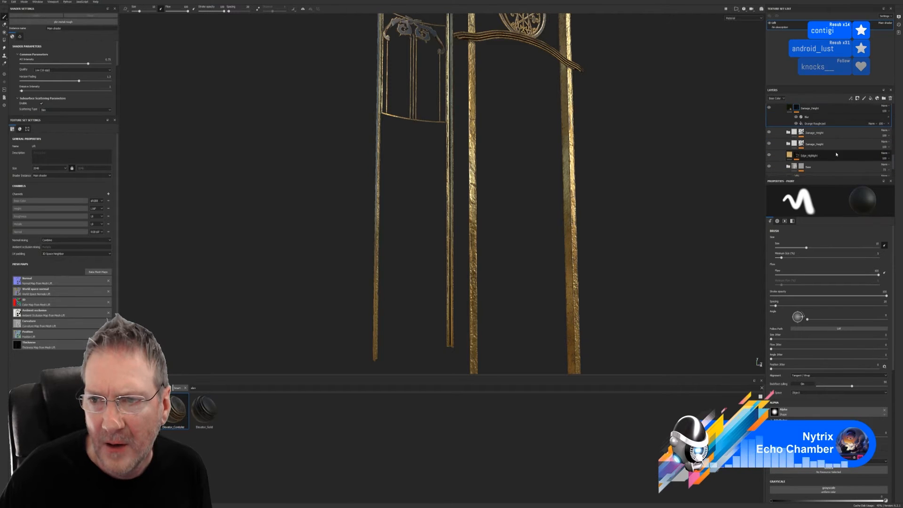
scroll(801, 131, down, 2)
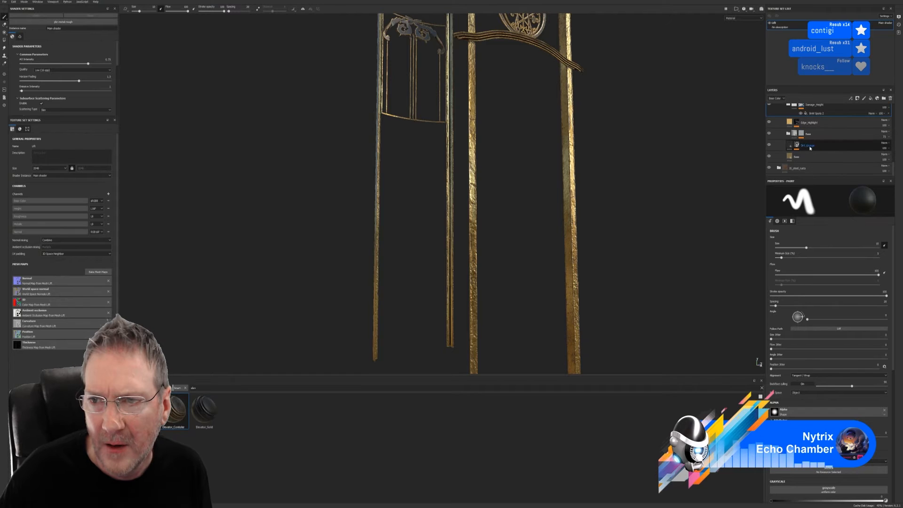
click(797, 147)
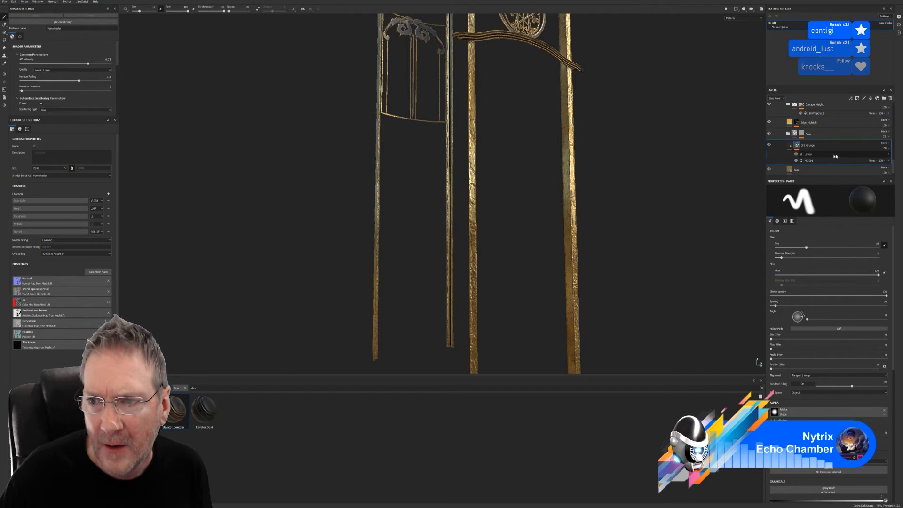
scroll(817, 142, down, 1)
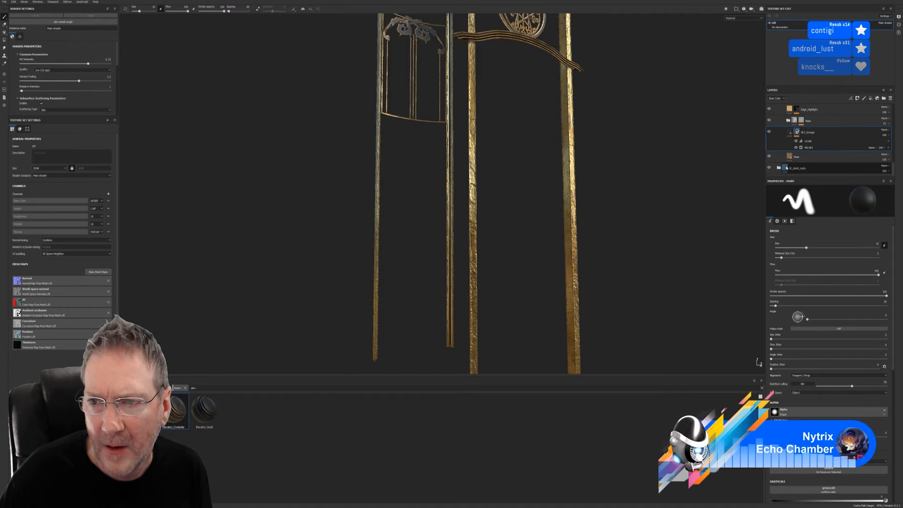
- Examine the gold material on the frame's long posts, the ring ornament and the side panel from several angles
scroll(815, 151, up, 5)
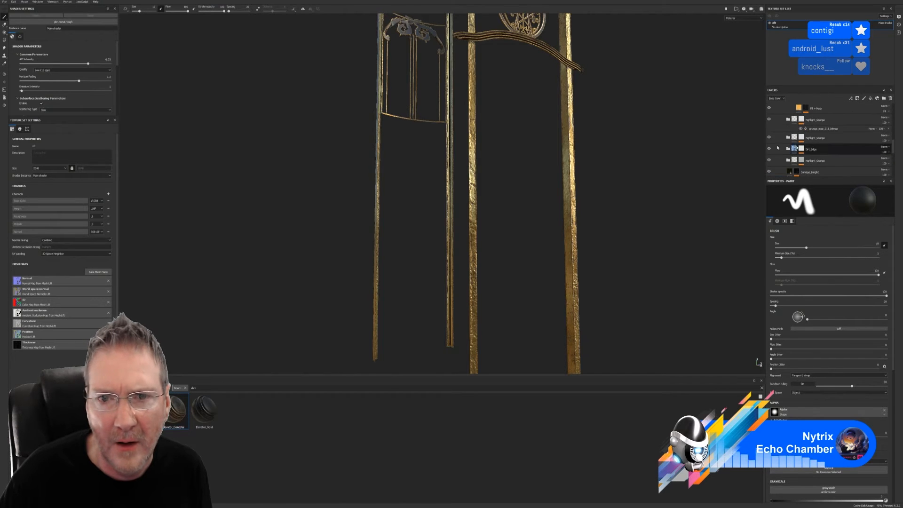
alt+drag(622, 160, 609, 185)
alt+right_drag(609, 186, 517, 202)
alt+middle_drag(560, 121, 538, 212)
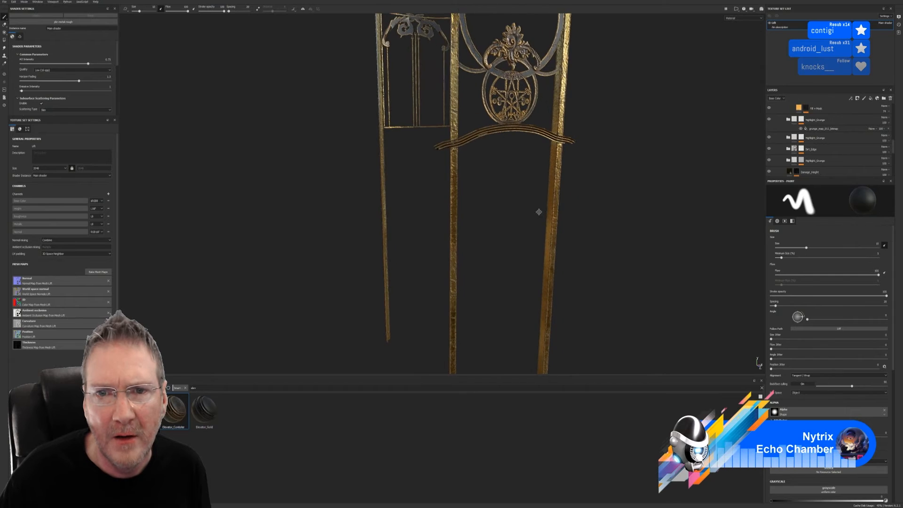
alt+drag(535, 169, 471, 112)
alt+middle_drag(472, 112, 470, 163)
alt+right_drag(470, 163, 226, 257)
alt+middle_drag(498, 136, 472, 234)
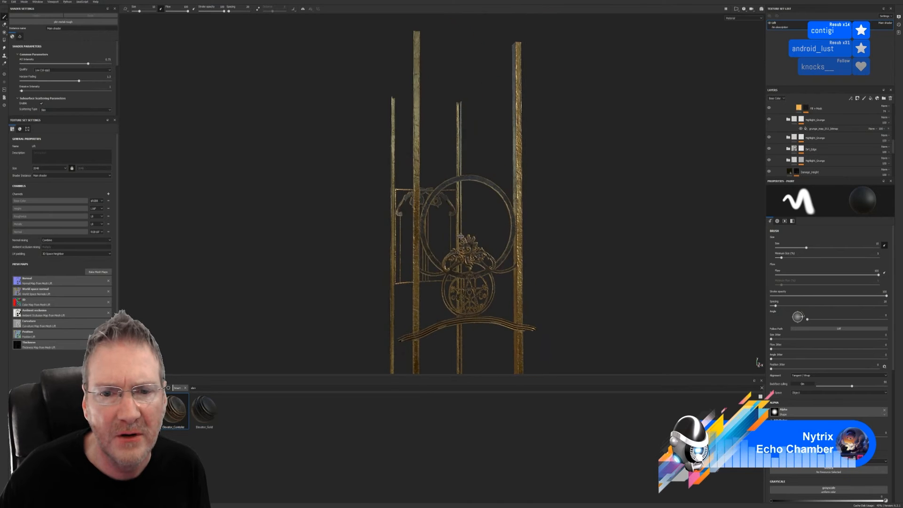
alt+right_drag(472, 233, 566, 224)
alt+middle_drag(568, 224, 580, 155)
alt+right_drag(580, 155, 609, 175)
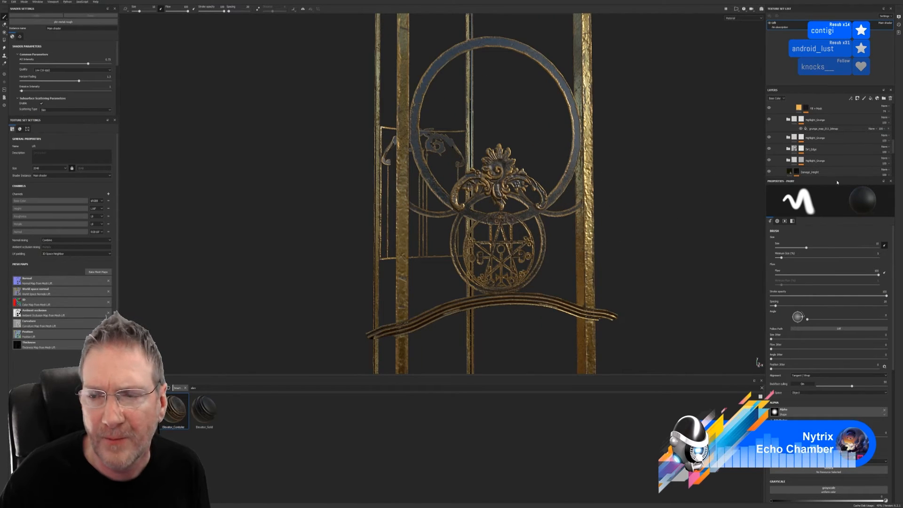
- Remove the dark purple color from the color selection mask of the folder directly below the brass borders folder, leaving only the red
scroll(809, 140, up, 8)
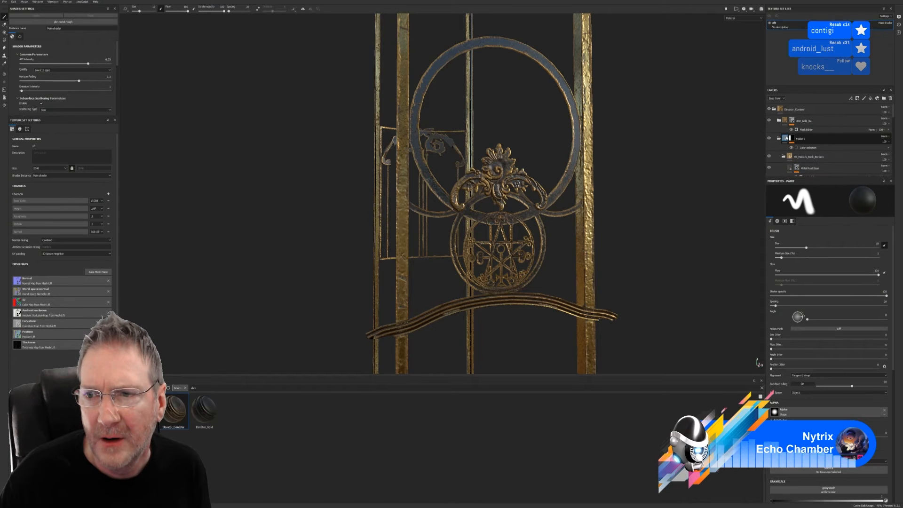
click(780, 109)
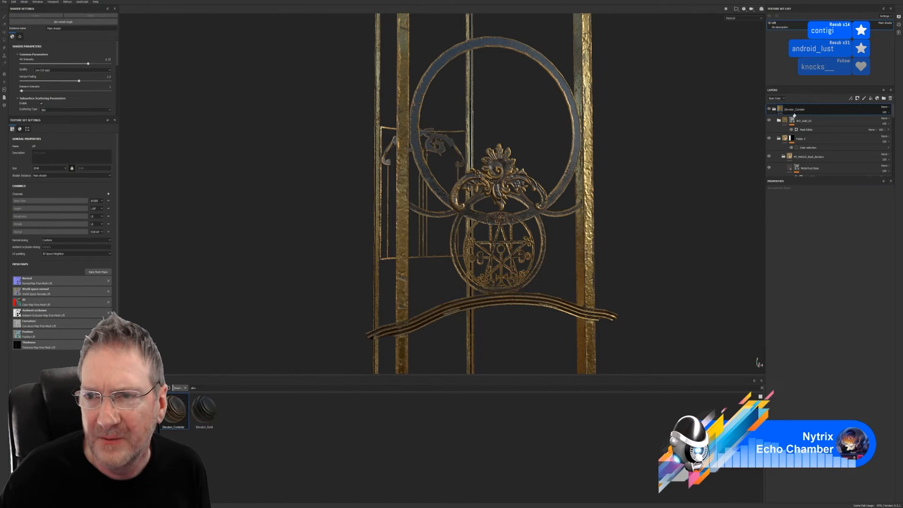
click(794, 121)
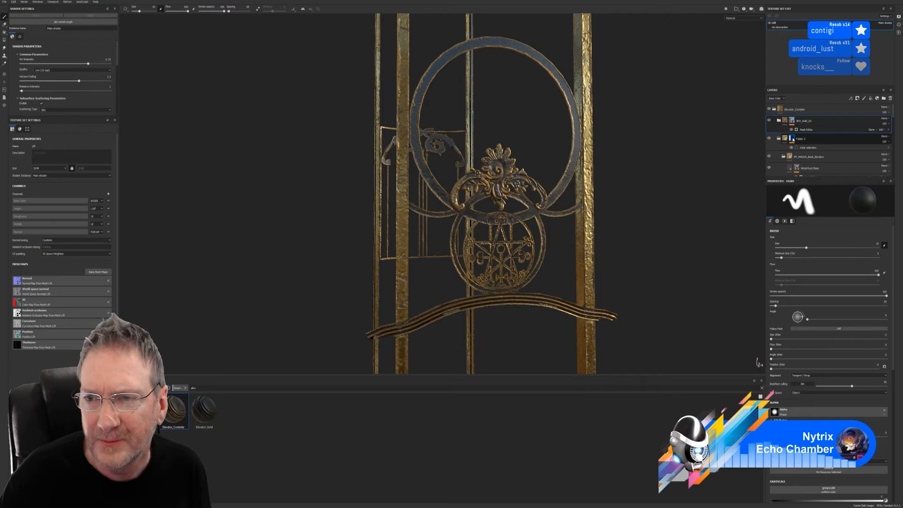
click(808, 147)
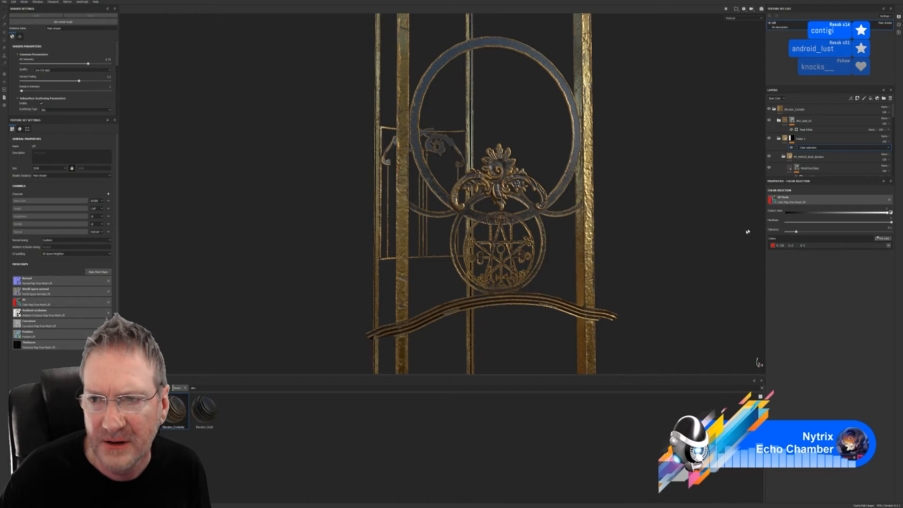
scroll(809, 156, down, 1)
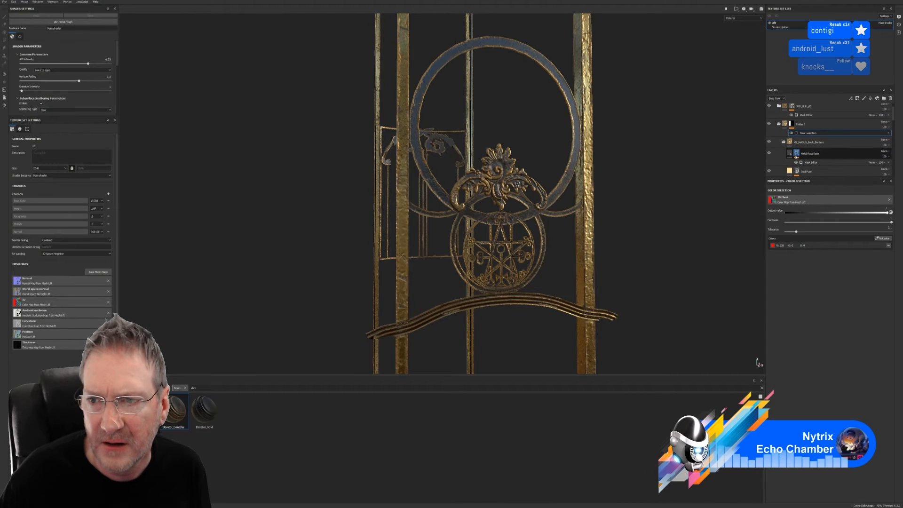
scroll(796, 157, down, 3)
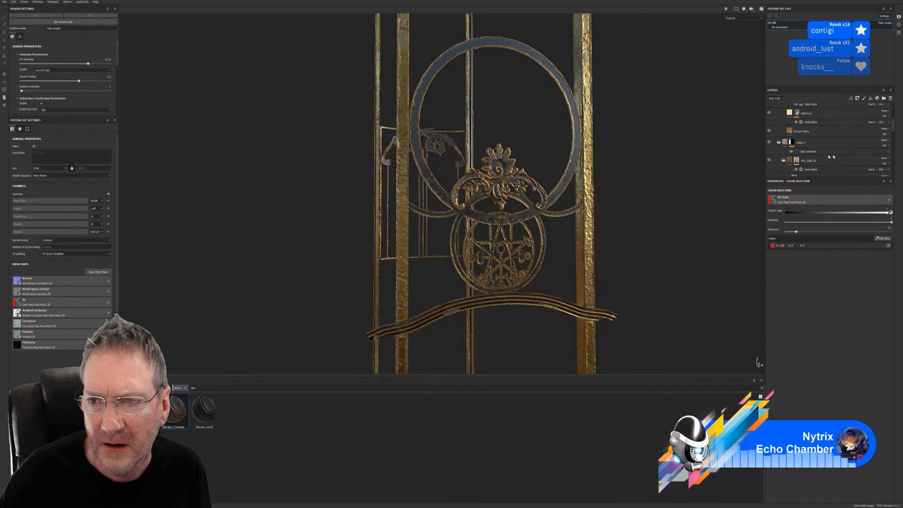
click(820, 151)
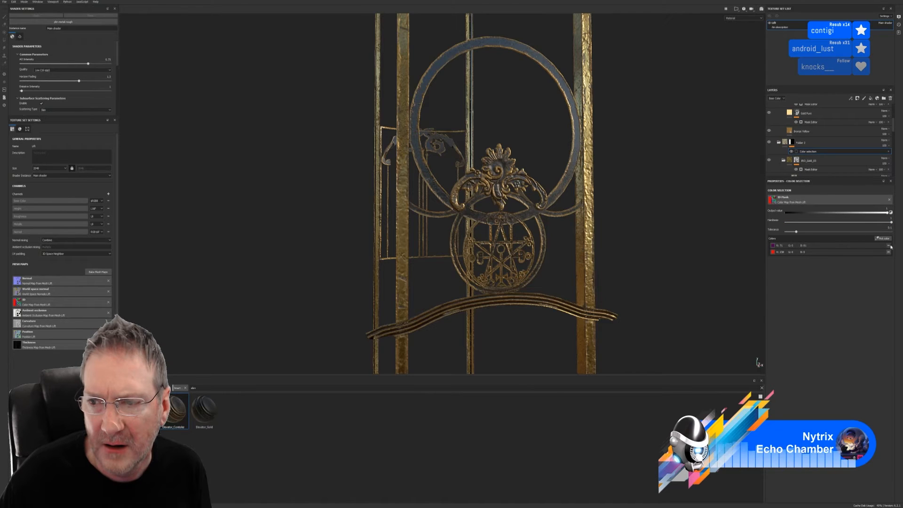
click(888, 246)
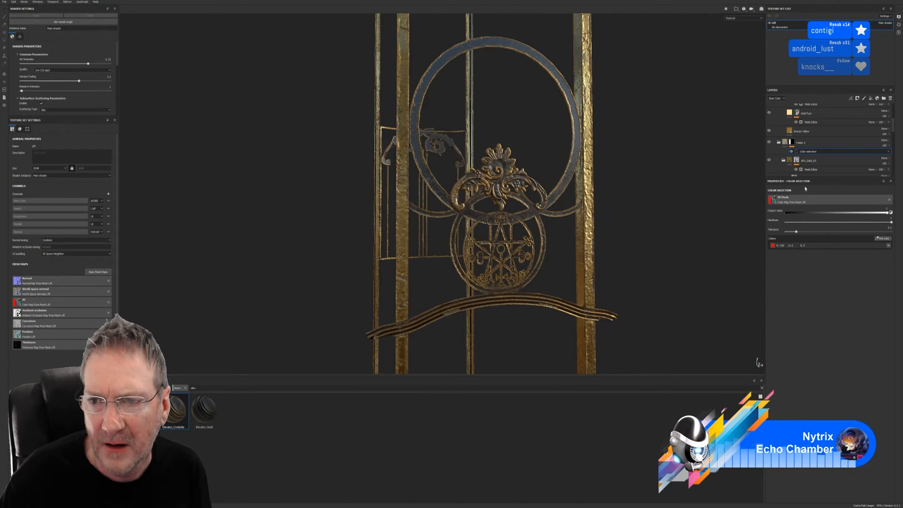
- Examine the masks of the nested layers in that folder, from the highlight grunge layers down to the dirt edge
scroll(811, 159, down, 1)
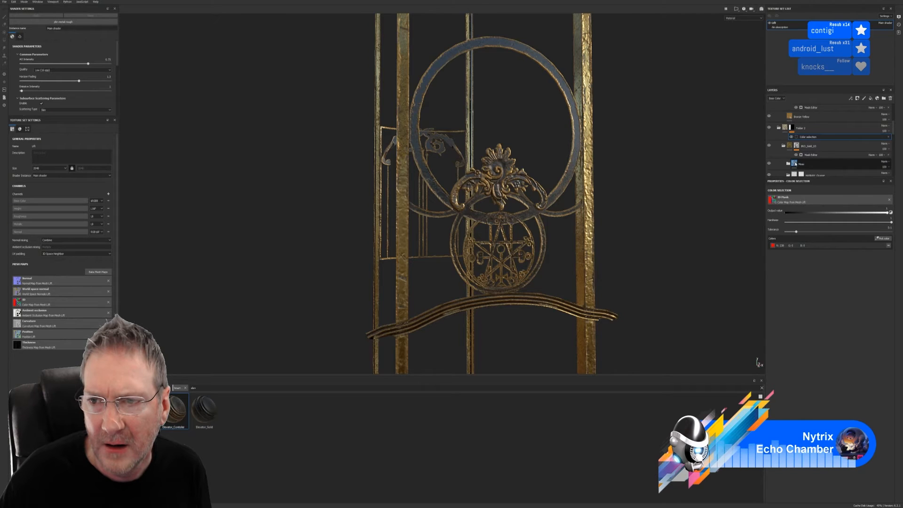
click(795, 164)
scroll(826, 167, down, 2)
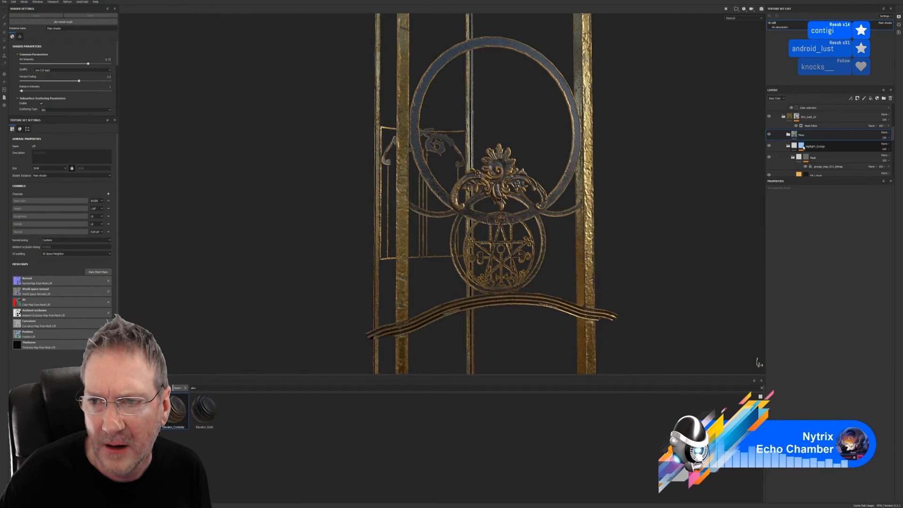
click(802, 146)
scroll(810, 144, down, 2)
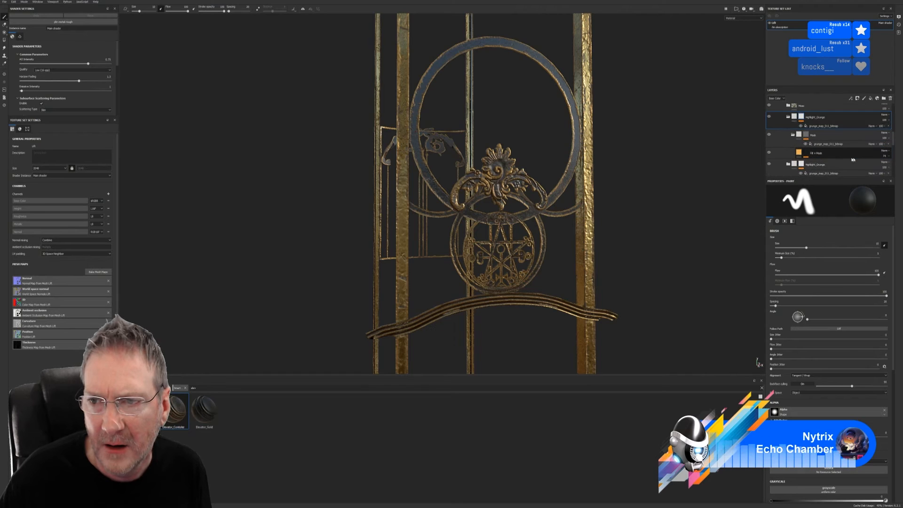
scroll(810, 144, down, 1)
click(823, 152)
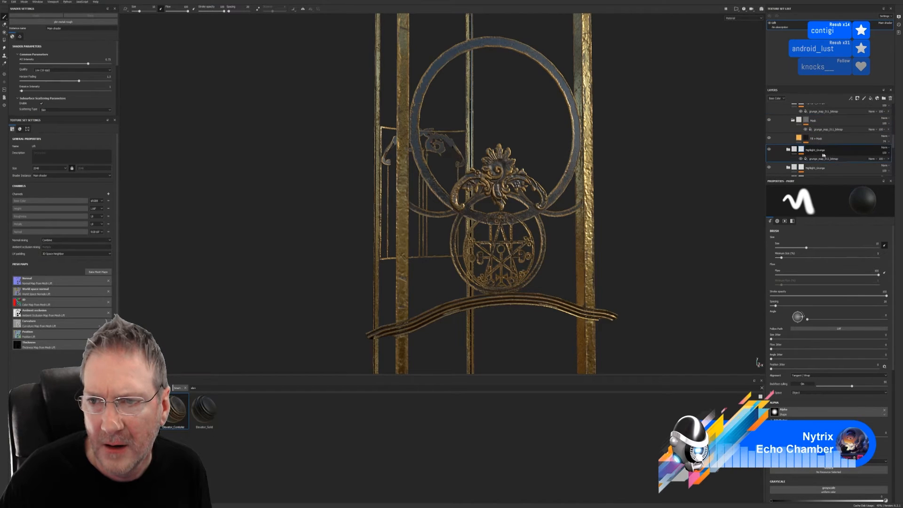
scroll(809, 143, down, 2)
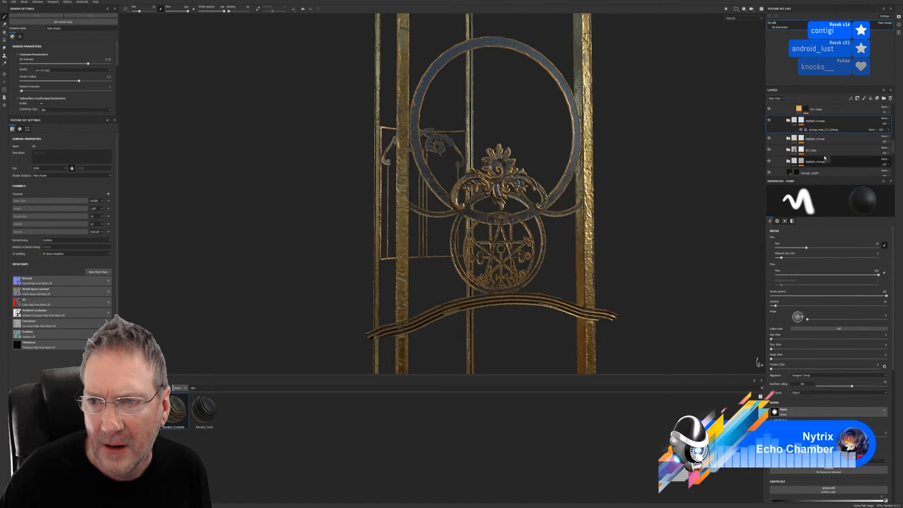
click(801, 138)
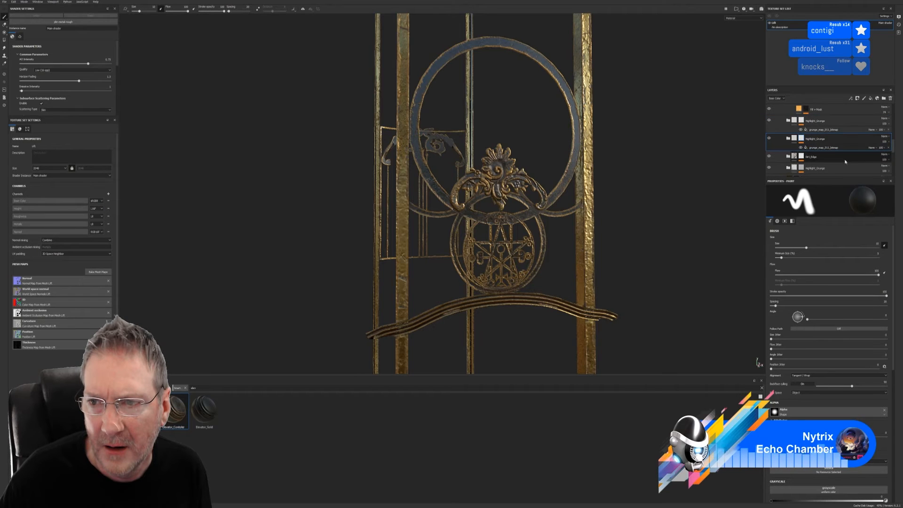
scroll(815, 149, down, 1)
click(823, 144)
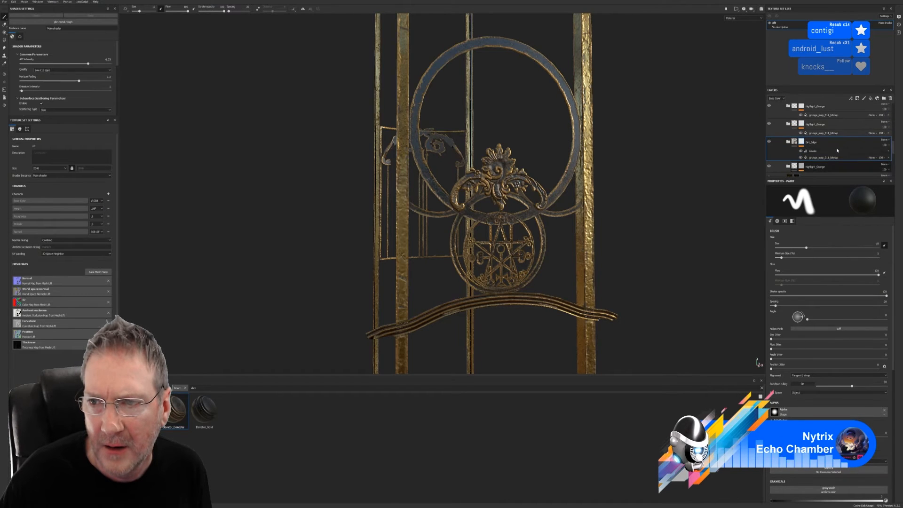
- Examine the masks of the remaining layers, from the lowest highlight grunge through damage height and edge highlight, down to the bottom steel folder
scroll(809, 141, down, 2)
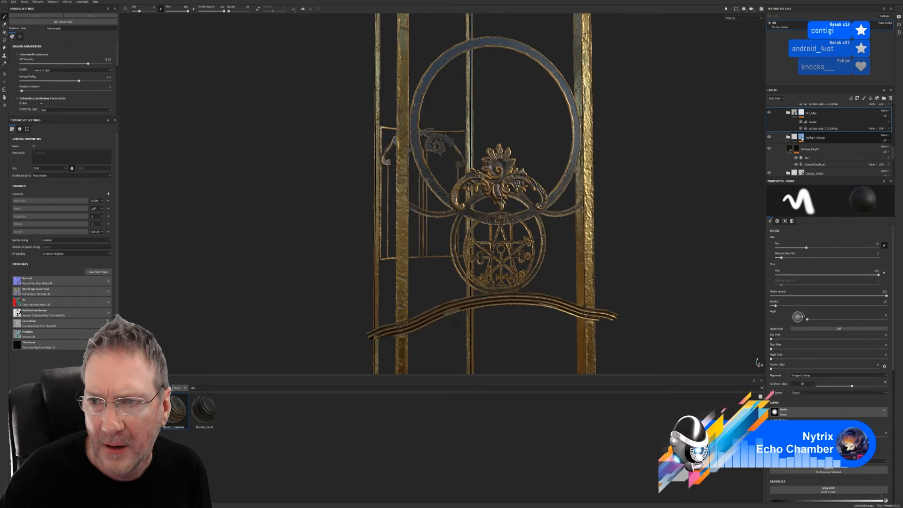
click(805, 139)
scroll(828, 156, down, 2)
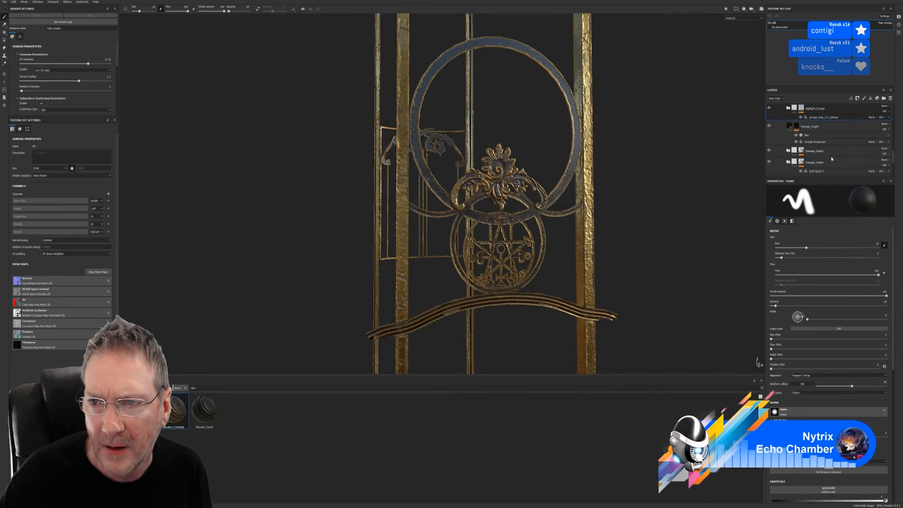
scroll(819, 151, down, 1)
click(803, 137)
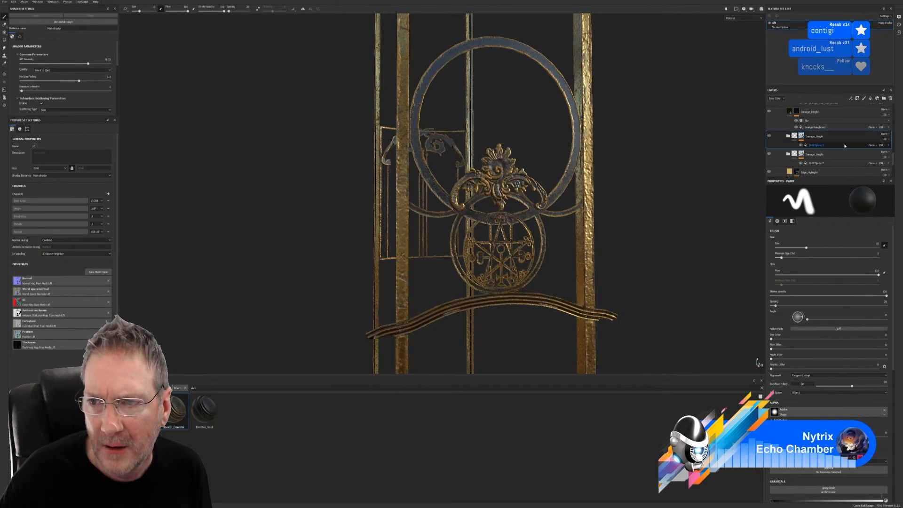
scroll(810, 140, down, 1)
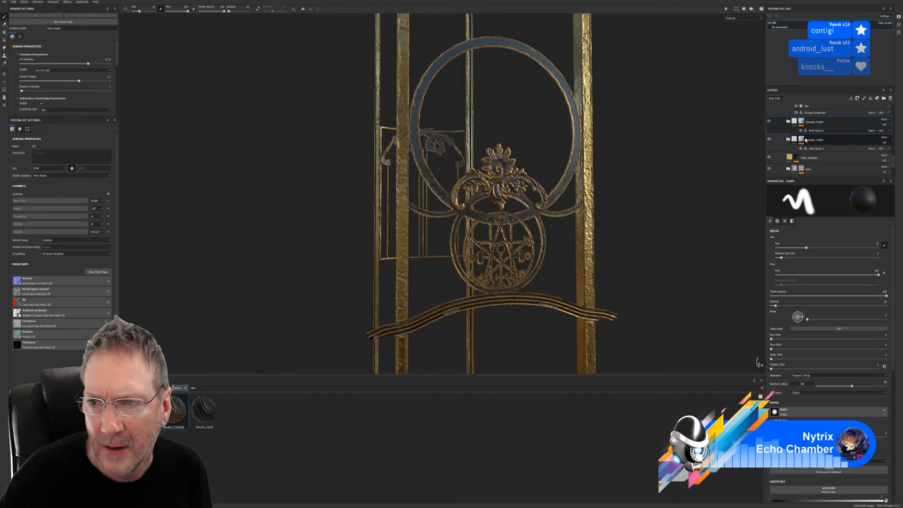
scroll(802, 143, down, 1)
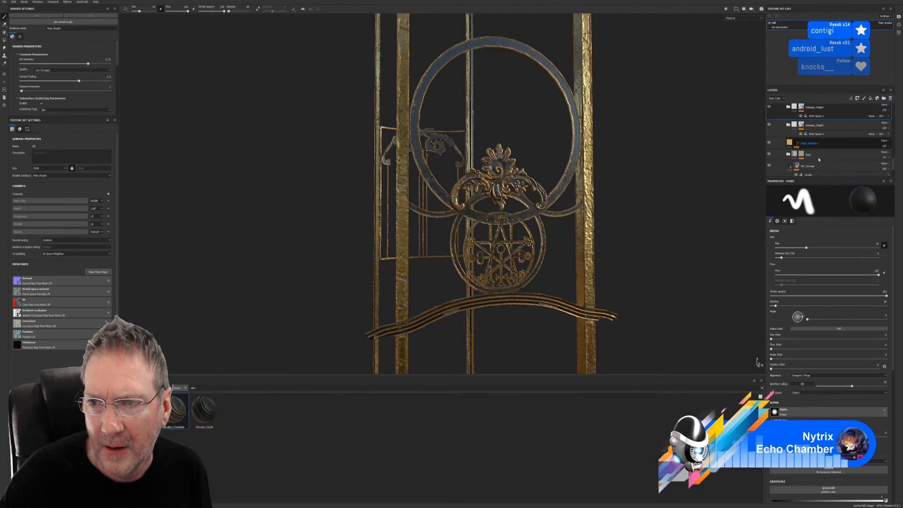
click(795, 143)
scroll(823, 147, down, 2)
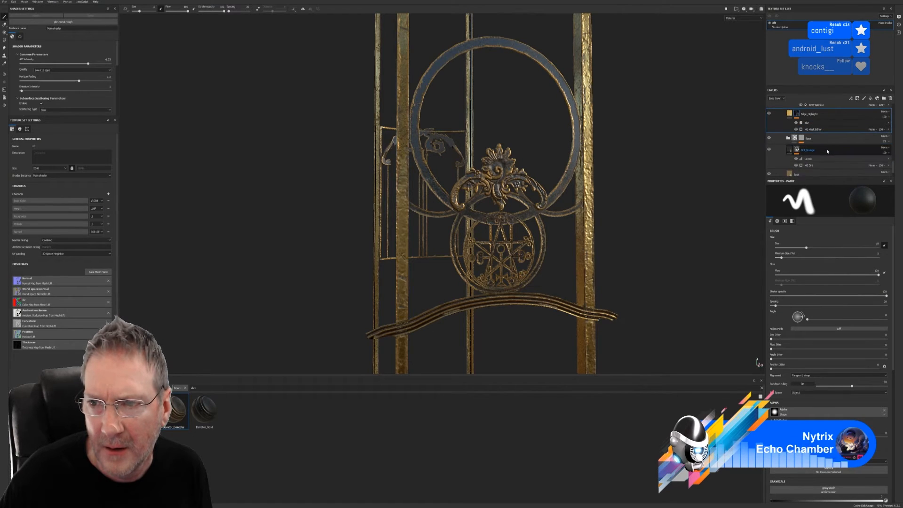
click(803, 139)
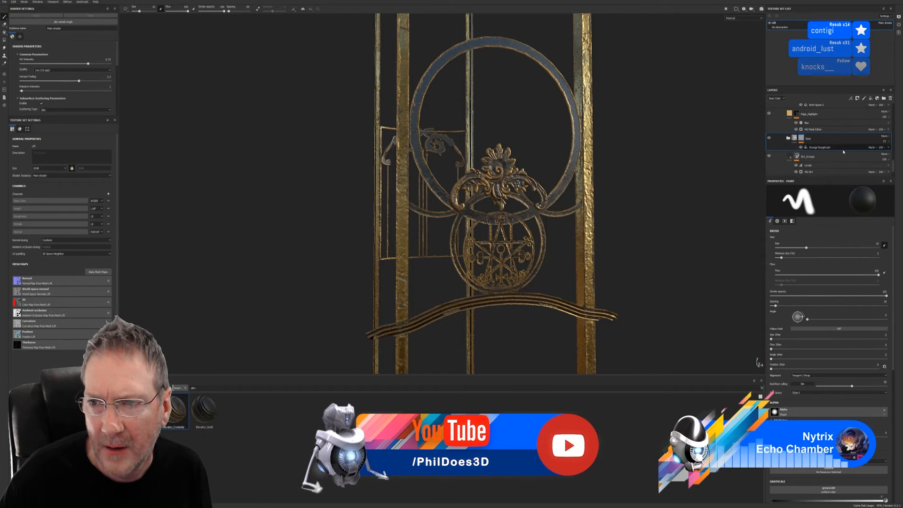
scroll(836, 157, down, 1)
scroll(836, 157, down, 1)
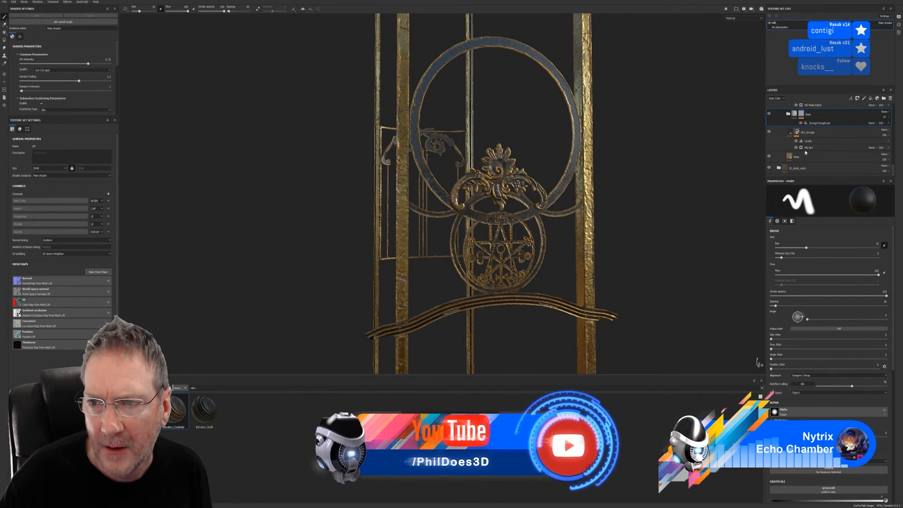
click(768, 168)
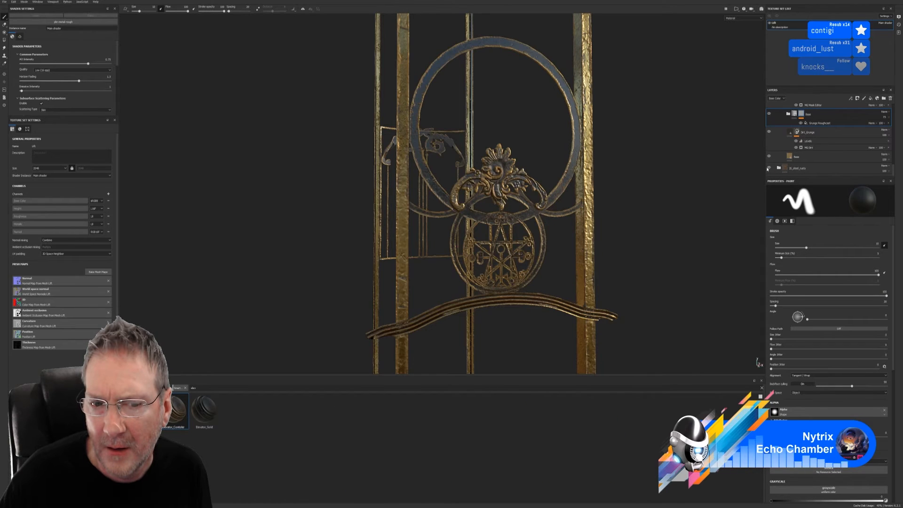
double_click(791, 168)
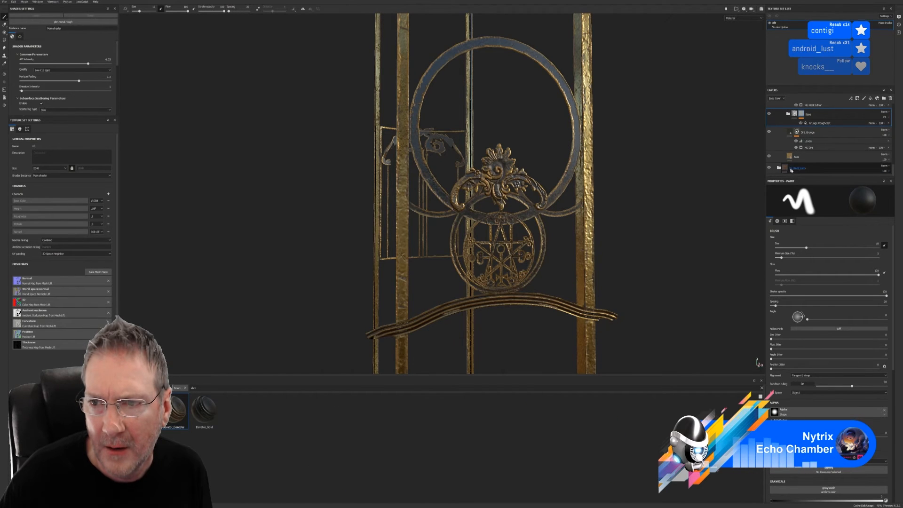
click(820, 172)
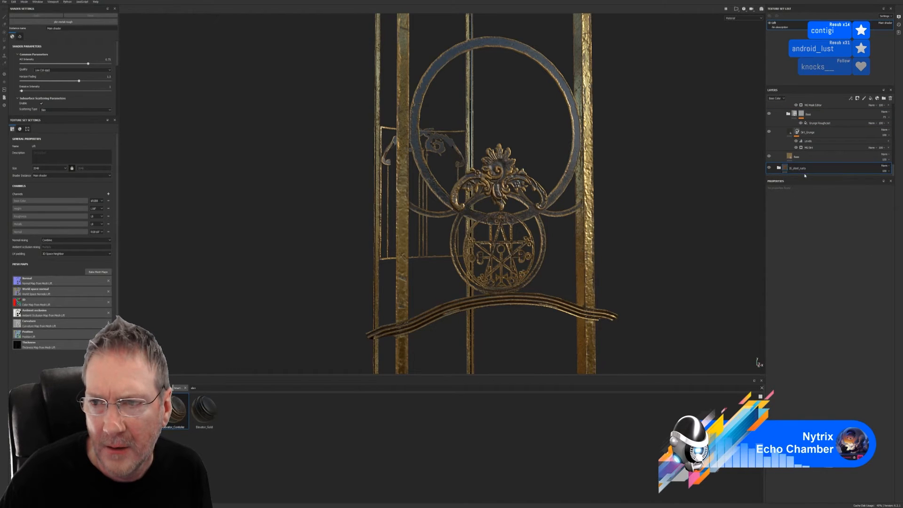
- Select the elevator controller material at the head of the layer stack and collapse the folder containing the brass borders
scroll(817, 145, up, 8)
scroll(821, 146, up, 6)
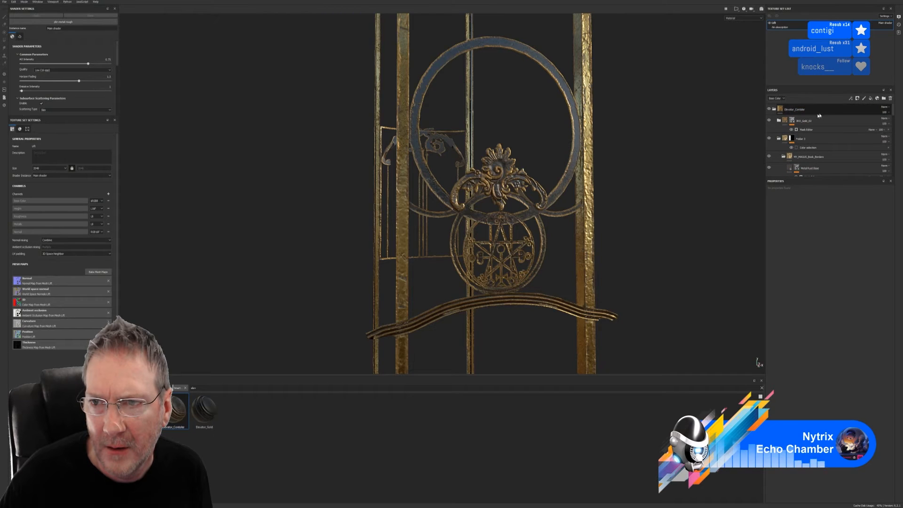
click(819, 114)
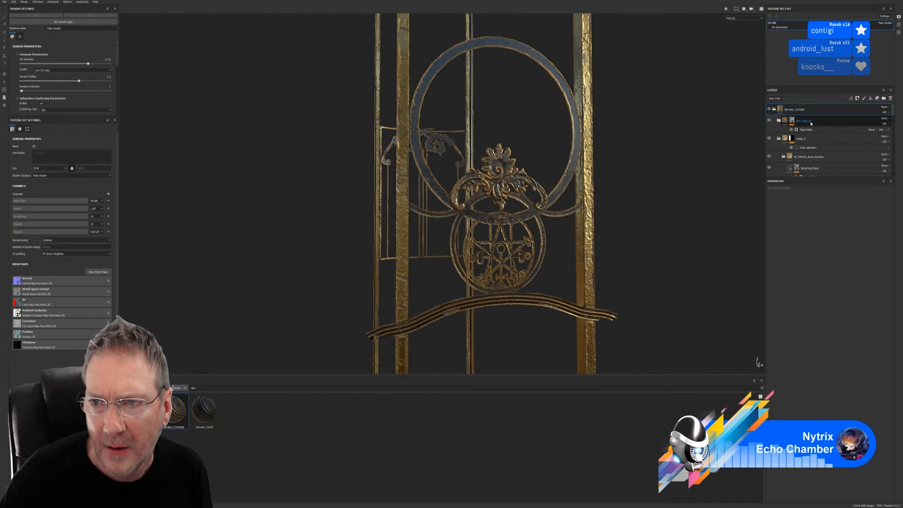
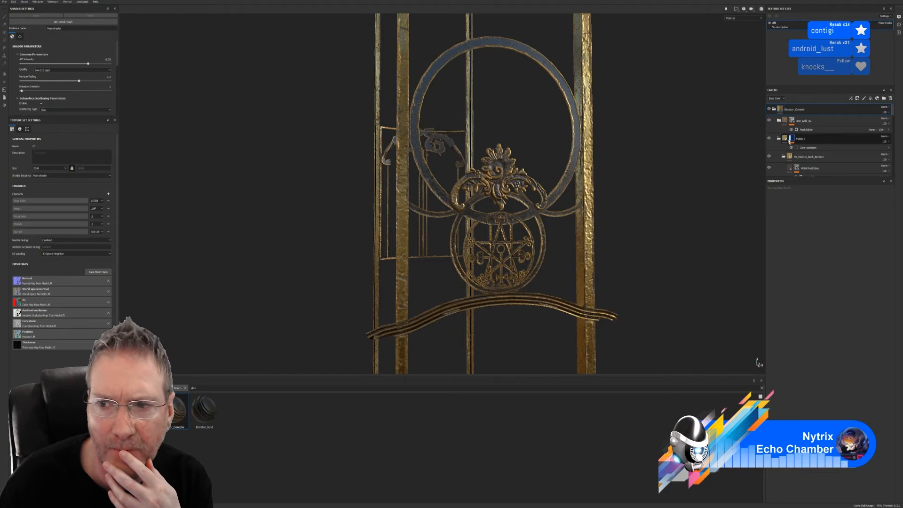
click(774, 110)
click(774, 110)
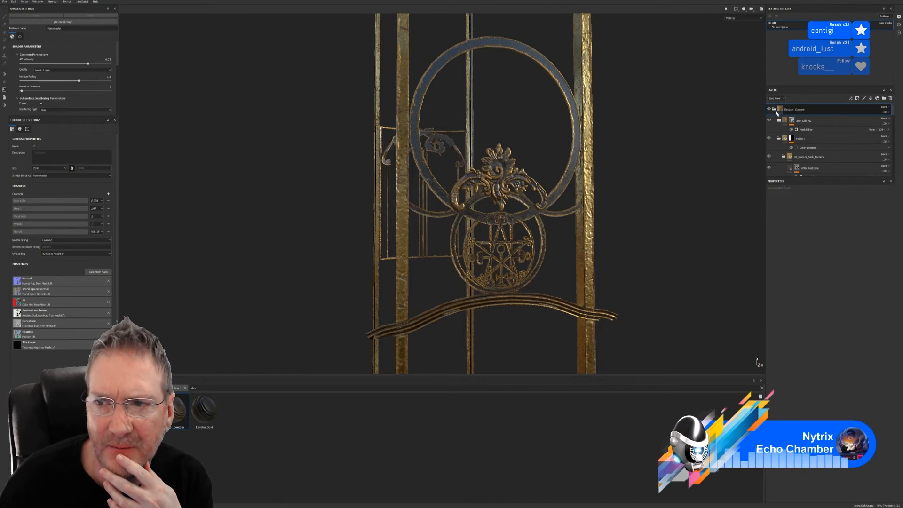
click(778, 138)
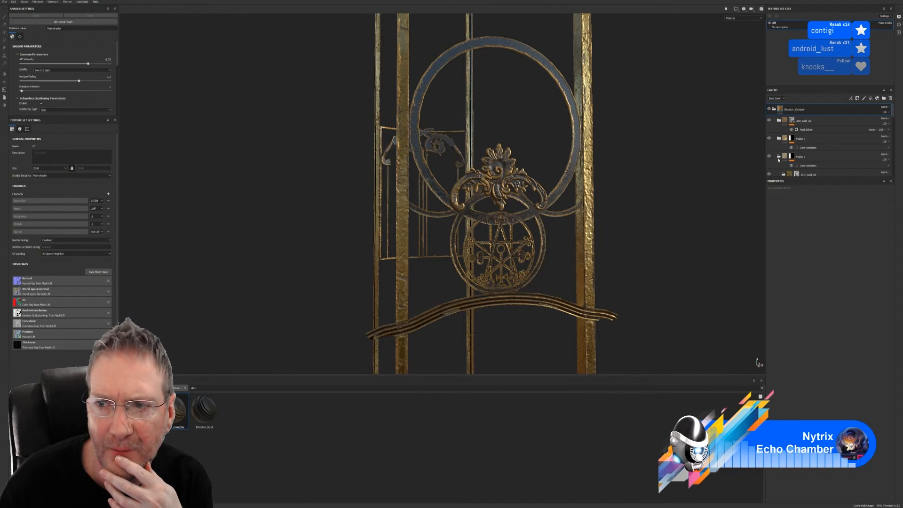
- Collapse the lower color-selection folder and compare the frame with the topmost gold folder hidden and shown
click(779, 156)
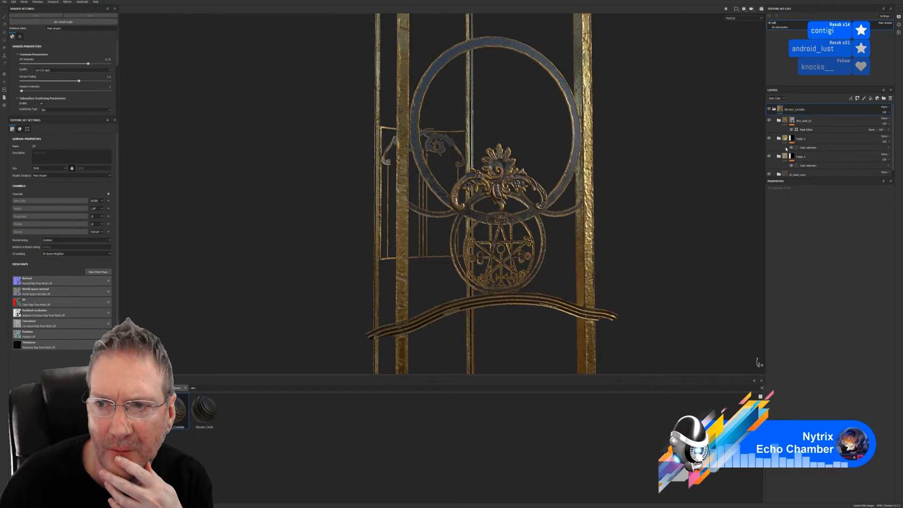
click(769, 120)
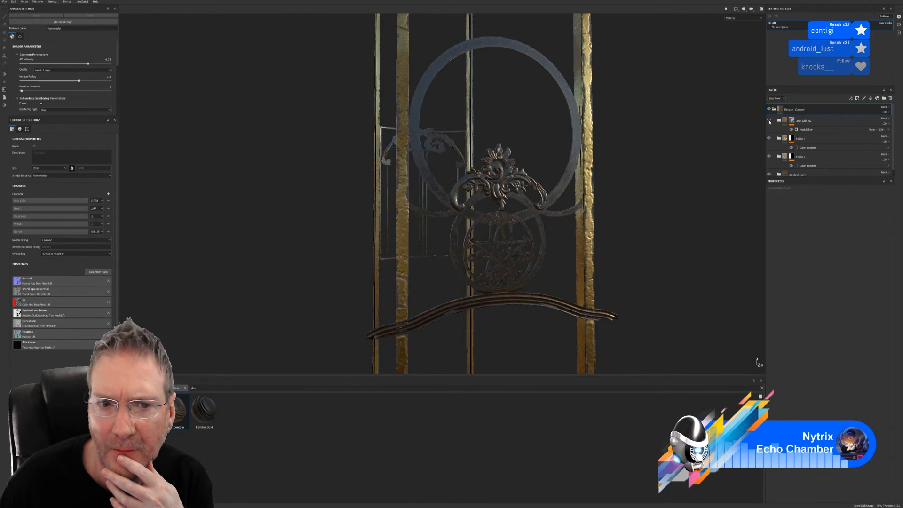
click(769, 121)
click(769, 121)
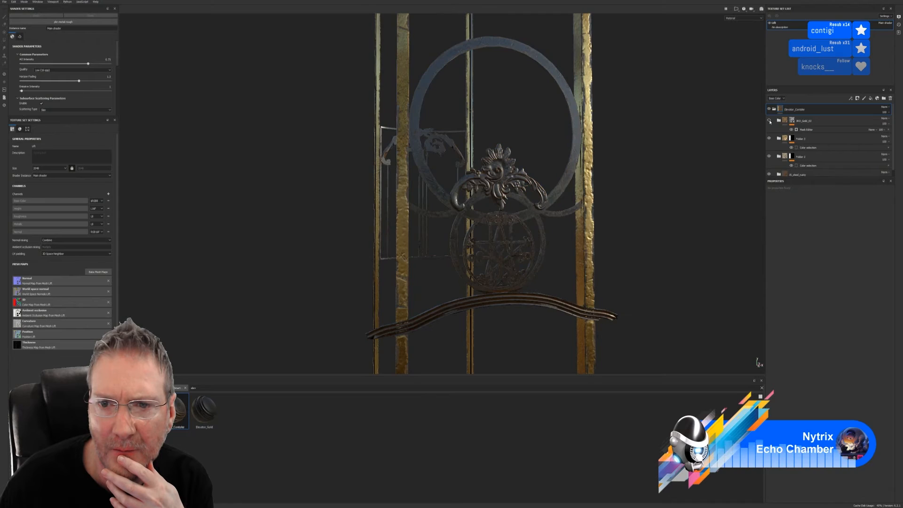
click(769, 121)
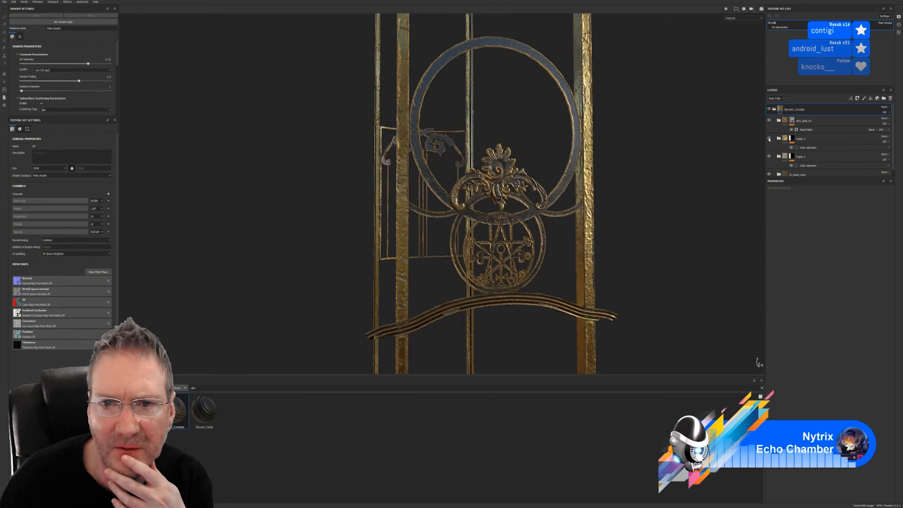
- Compare the frame posts with the upper of the two color-selection folders hidden and shown
click(769, 139)
click(769, 139)
click(769, 139)
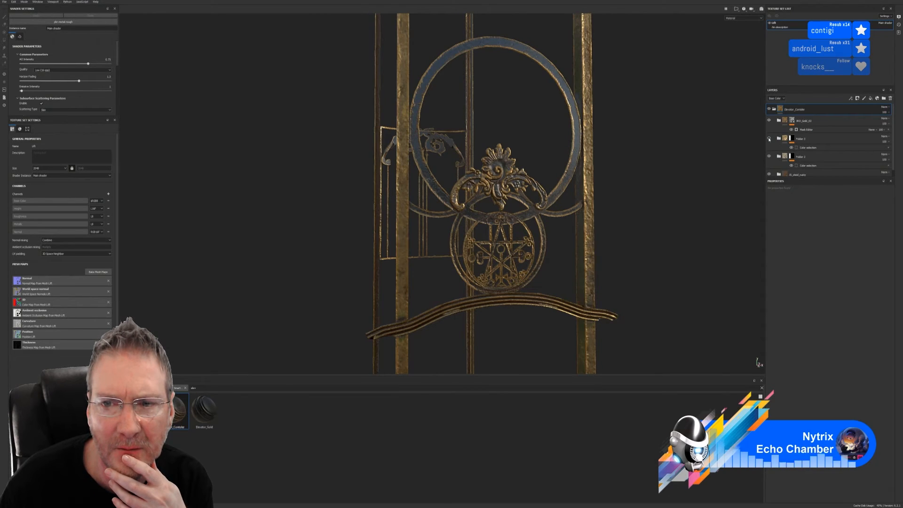
click(769, 139)
click(770, 140)
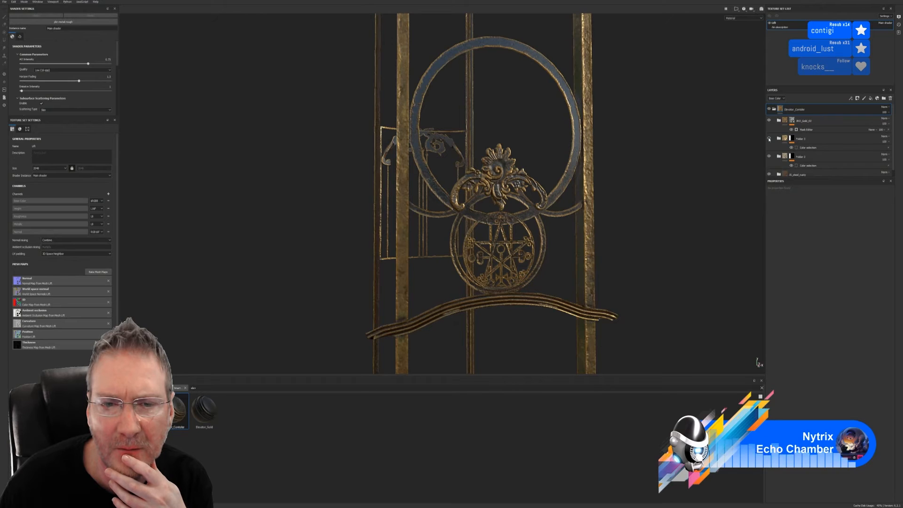
click(770, 139)
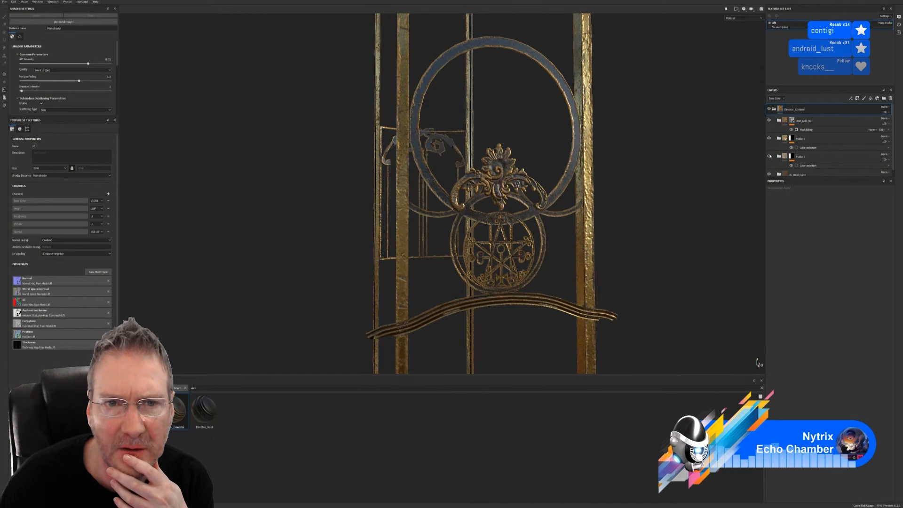
- Check what the bottom steel folder contributes to the frame, and recheck the upper color-selection folder, by switching their visibility
scroll(774, 162, down, 1)
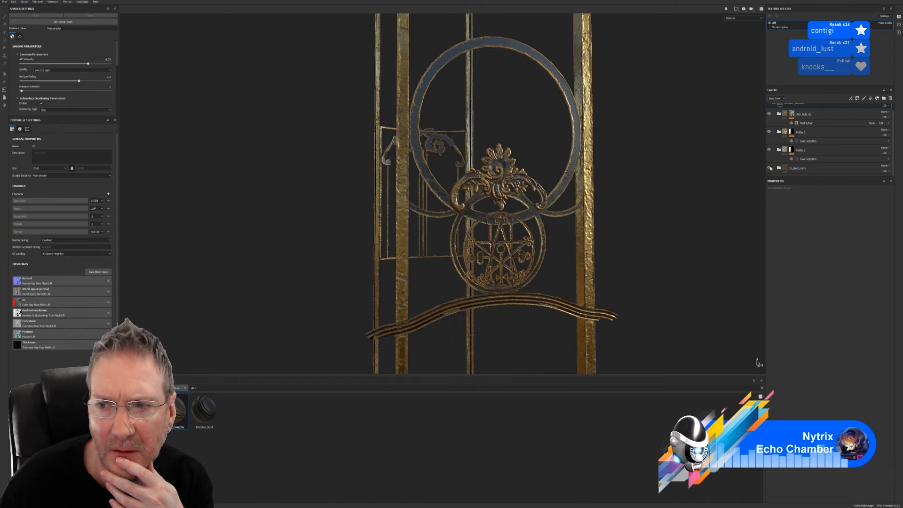
click(769, 167)
click(769, 168)
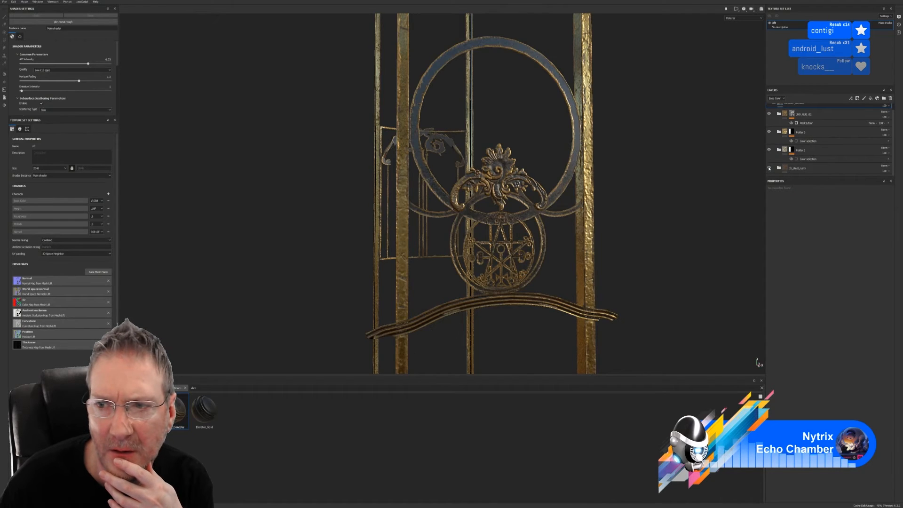
click(769, 132)
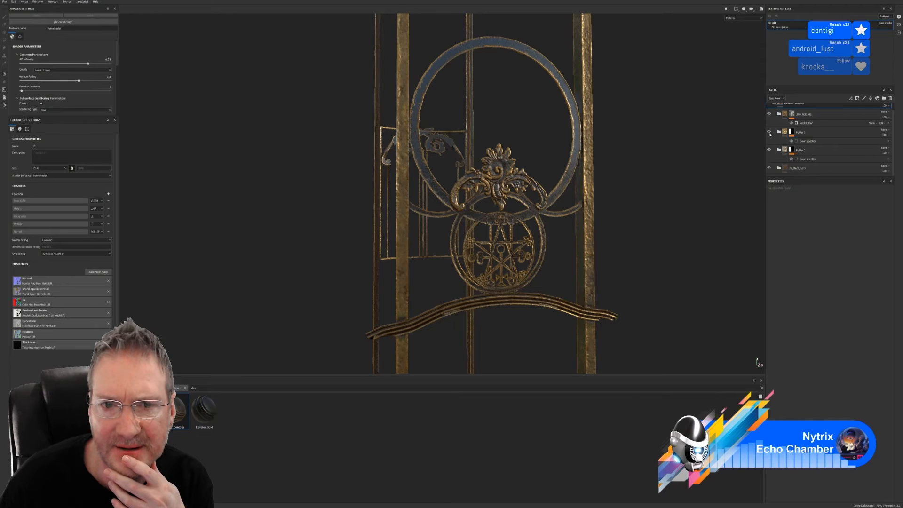
click(769, 132)
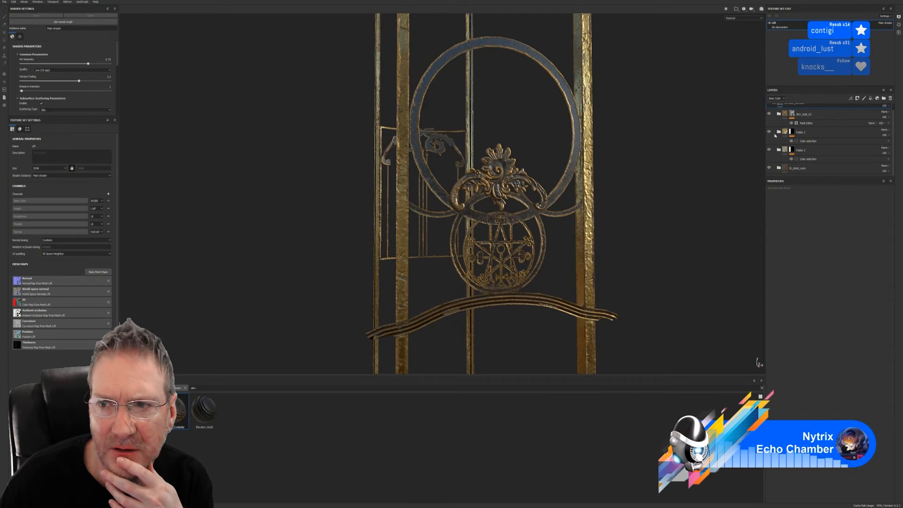
- Hide the topmost gold folder, compare the posts with and without the upper color-selection folder, and leave that folder hidden
scroll(775, 135, up, 1)
click(770, 120)
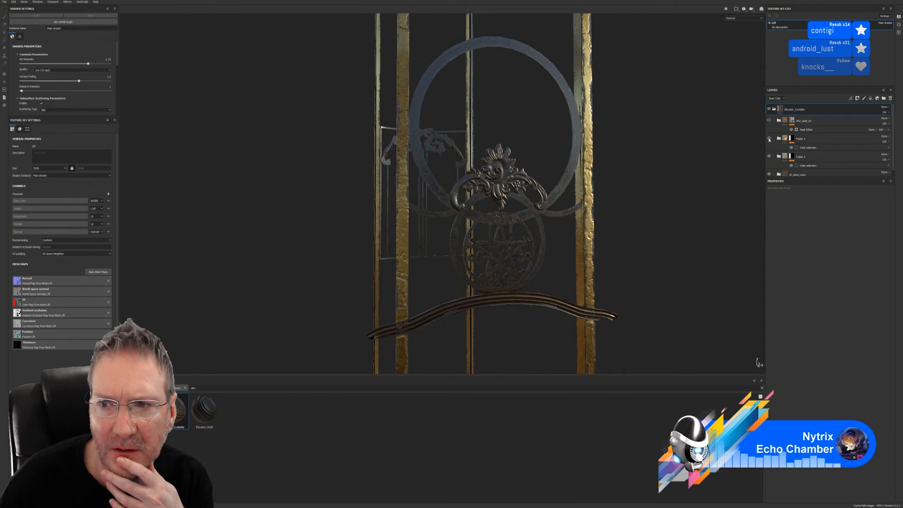
click(768, 139)
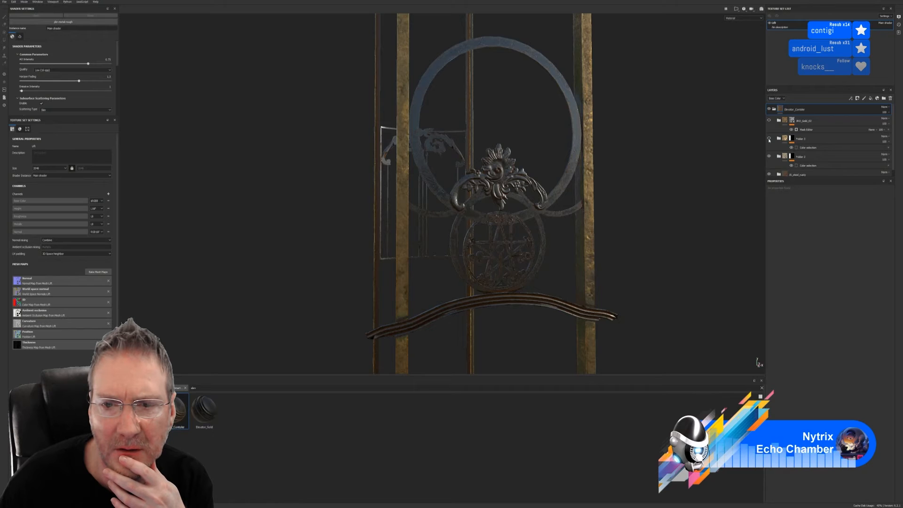
click(768, 138)
click(768, 139)
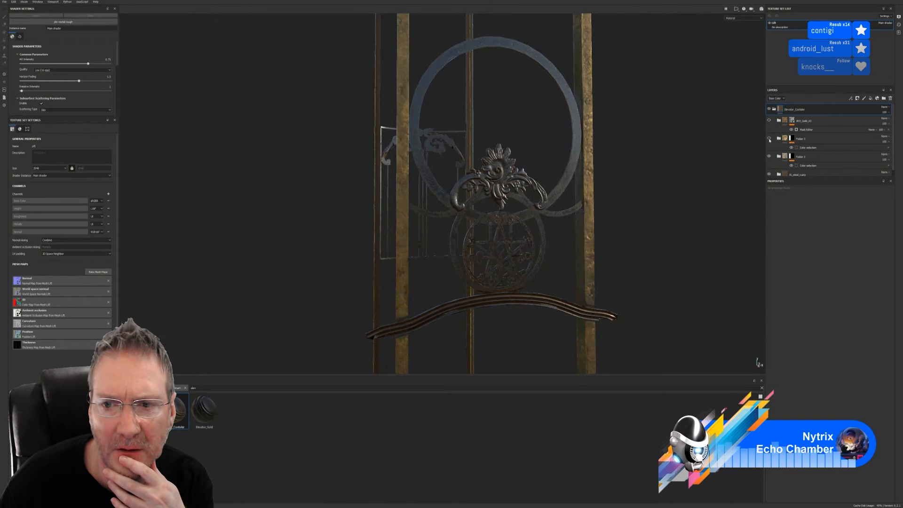
click(769, 138)
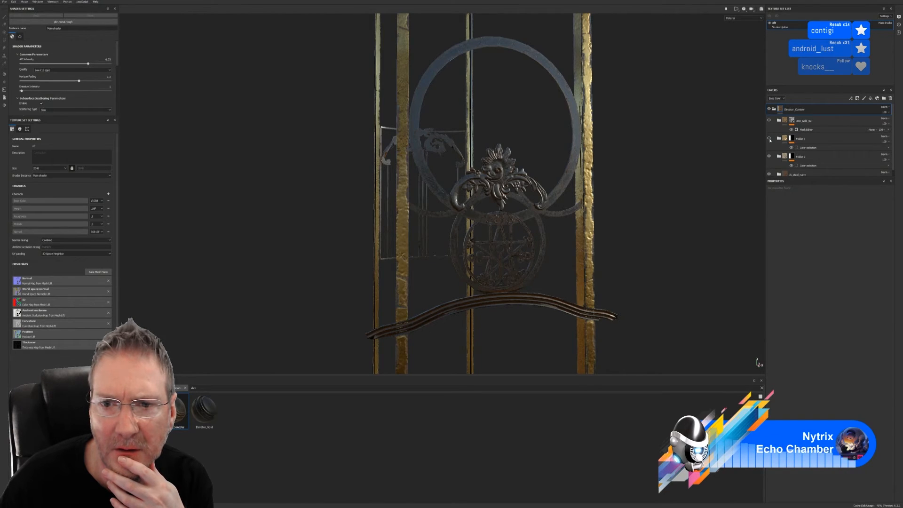
click(768, 139)
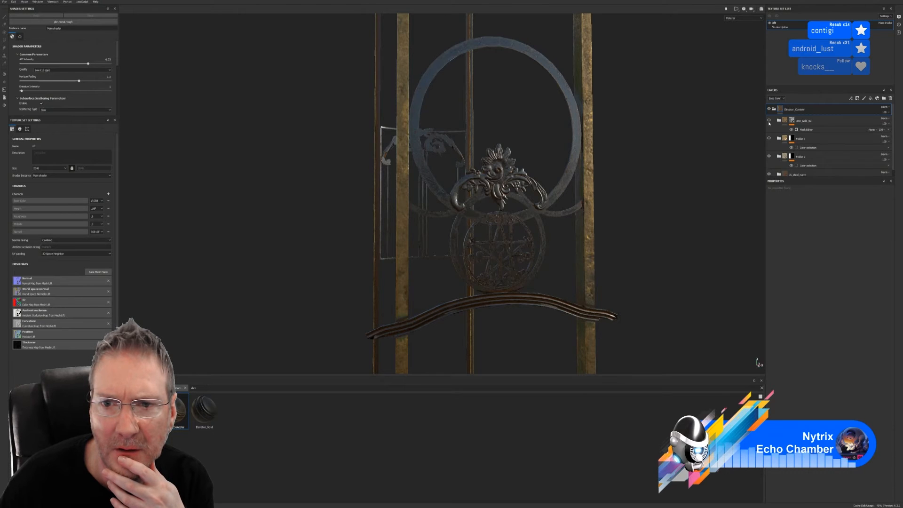
- Compare the frame with and without the topmost gold folder, leave it shown and select its mask
click(769, 122)
click(769, 122)
click(769, 121)
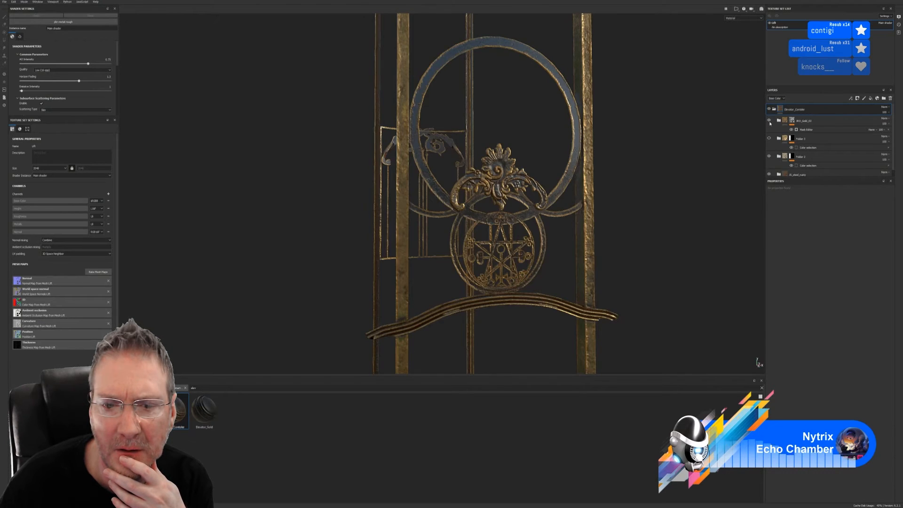
click(769, 121)
click(769, 121)
click(769, 121)
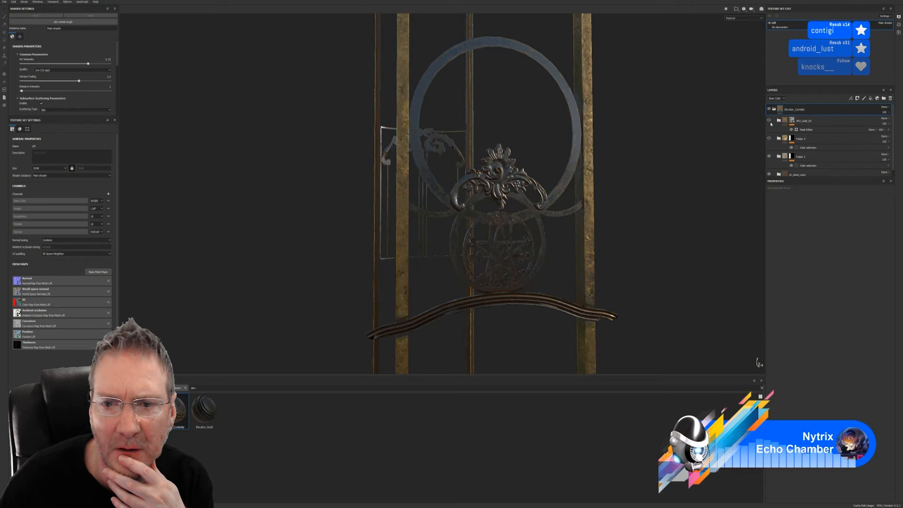
click(769, 121)
click(789, 121)
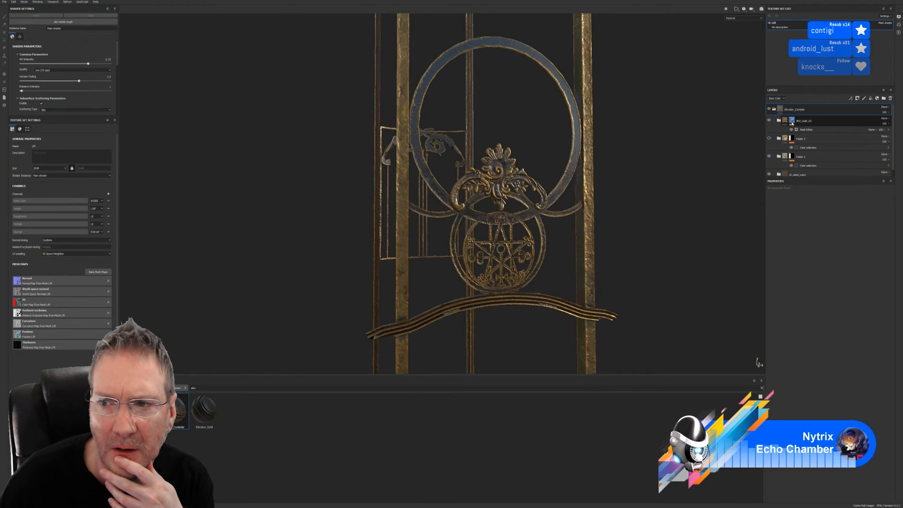
- Compare the gate with the gold folder and the top-level elevator group each hidden and shown
click(806, 121)
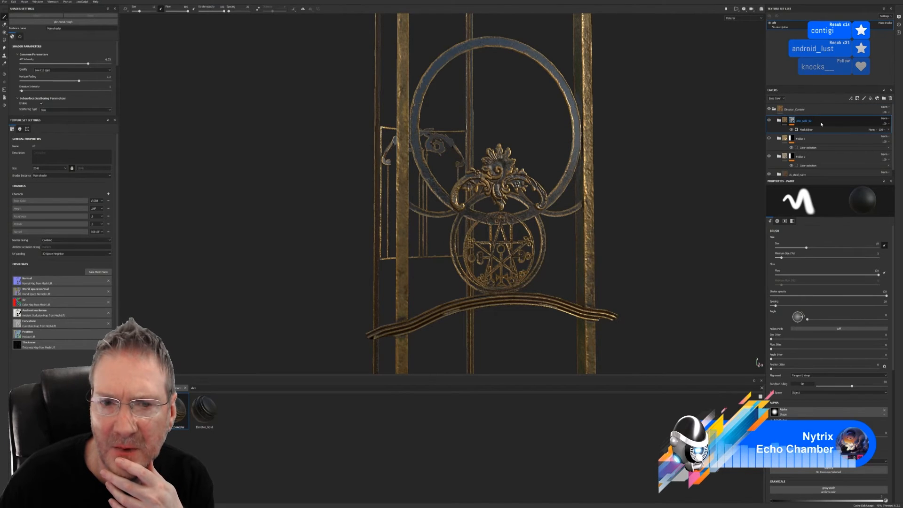
click(769, 121)
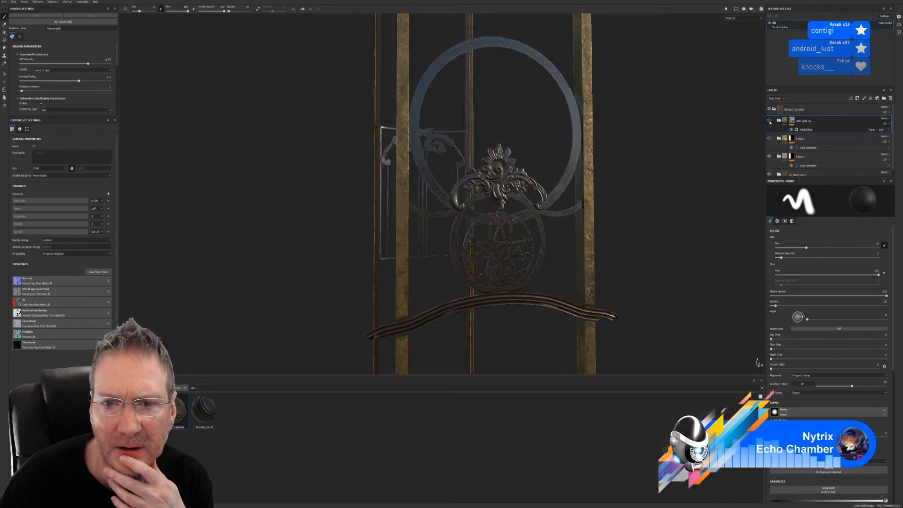
click(769, 122)
click(769, 122)
click(769, 121)
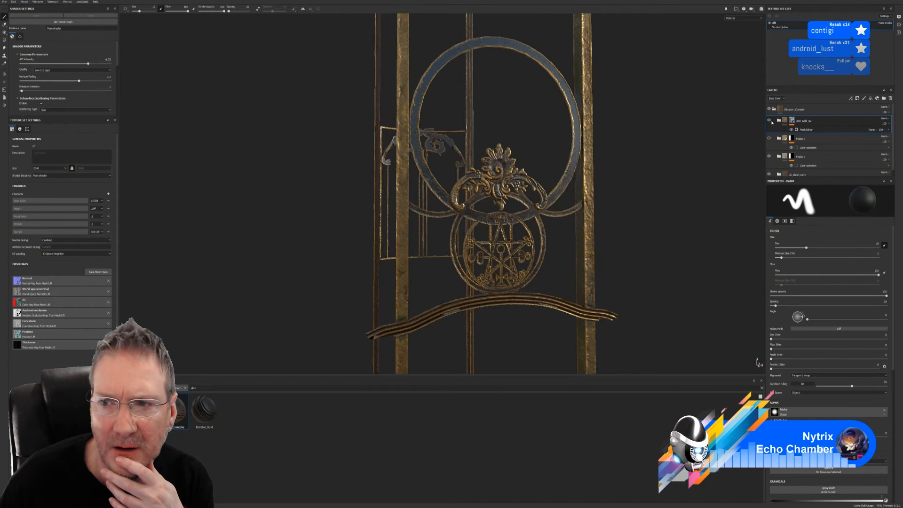
click(812, 112)
click(769, 110)
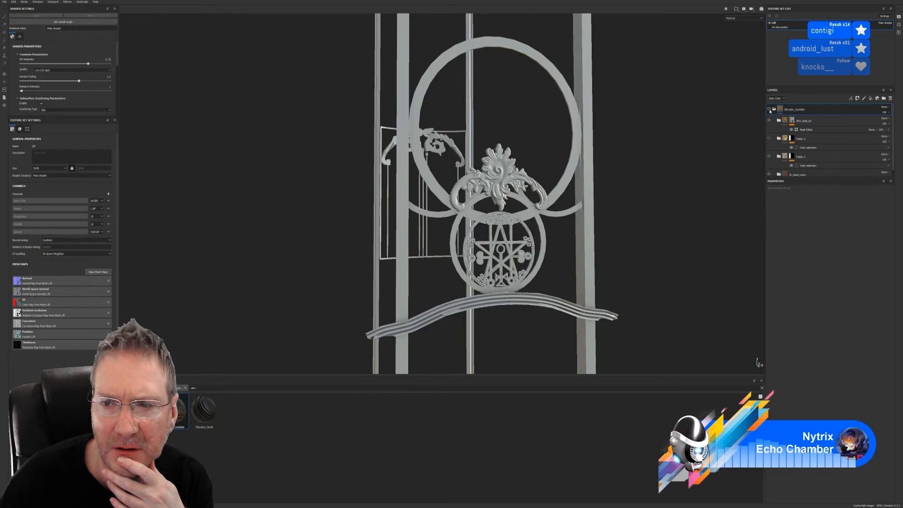
click(769, 109)
- Group the gold folder into a new parent folder and add a color selection mask to that folder
click(821, 123)
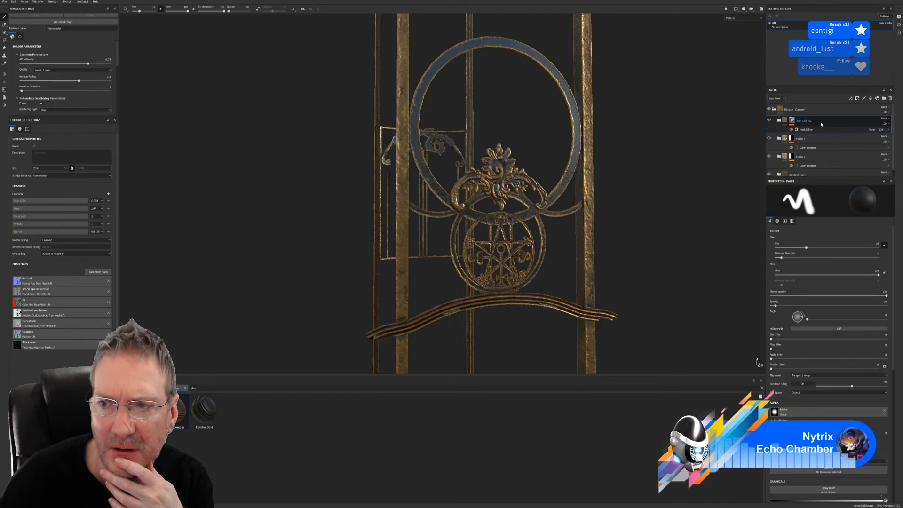
right_click(817, 123)
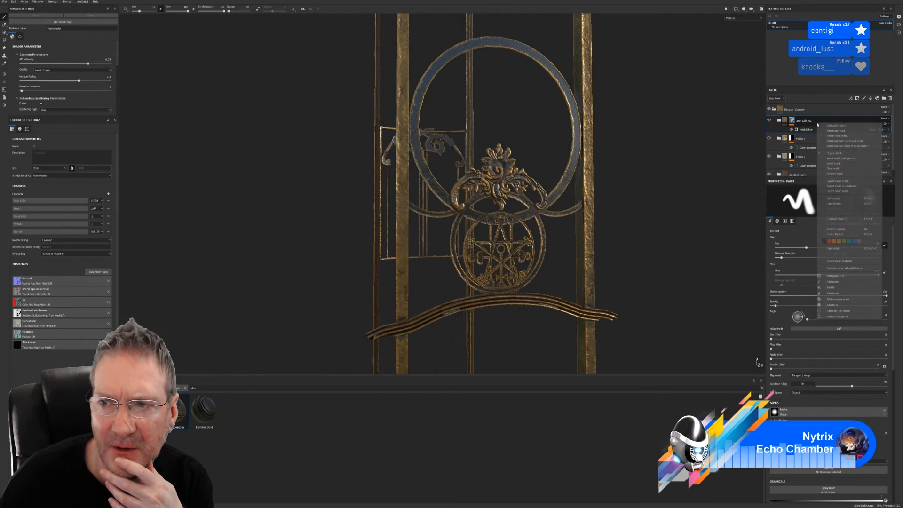
click(834, 233)
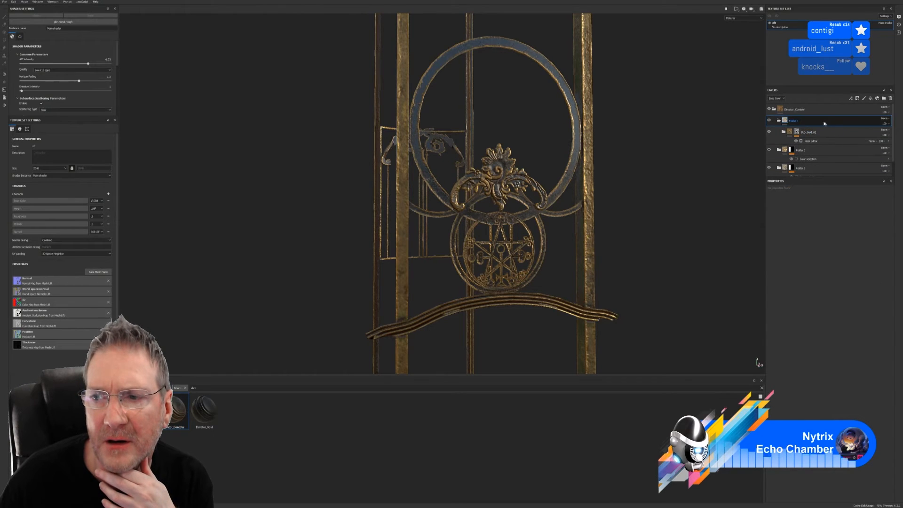
right_click(827, 124)
click(846, 140)
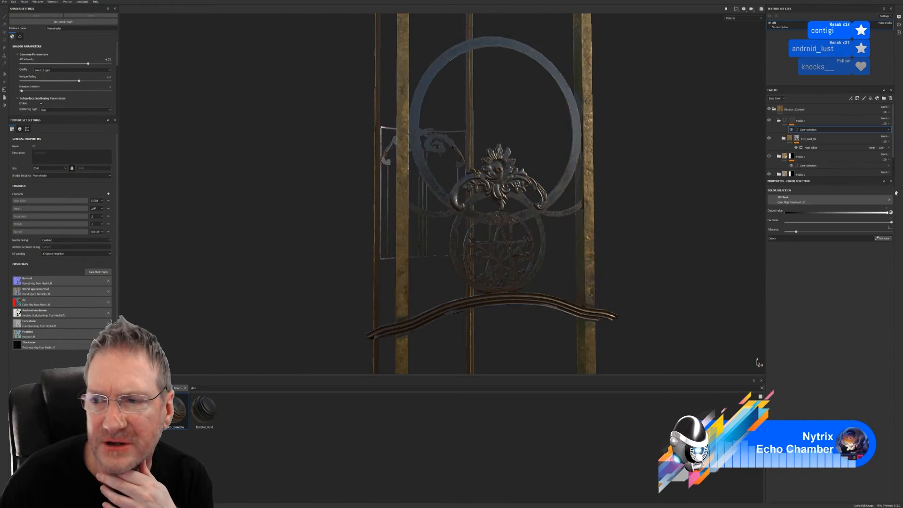
- Pick the green of the rings and the magenta of the floral ornament for the new folder's color selection
click(883, 238)
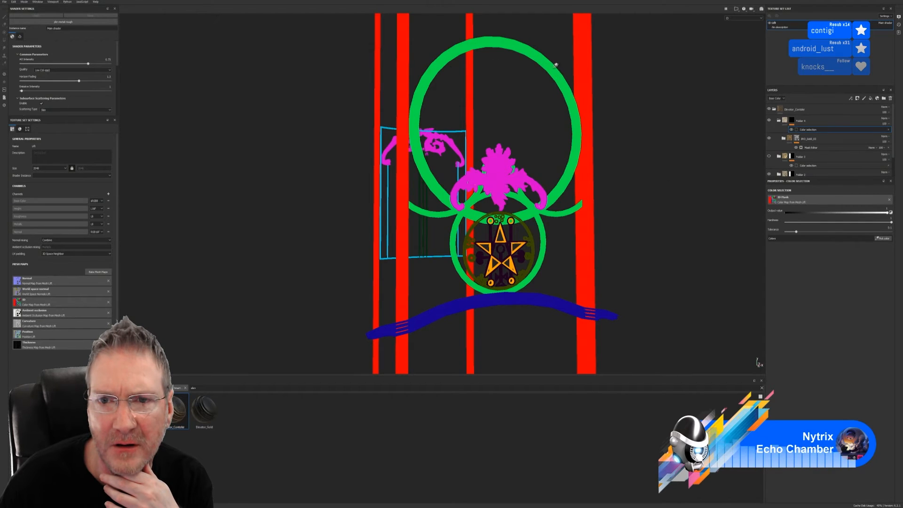
click(555, 84)
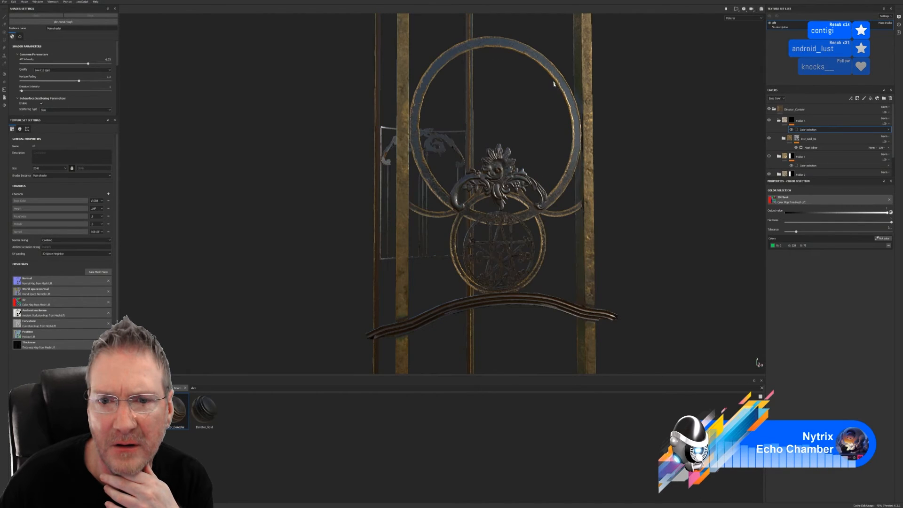
click(884, 238)
click(503, 162)
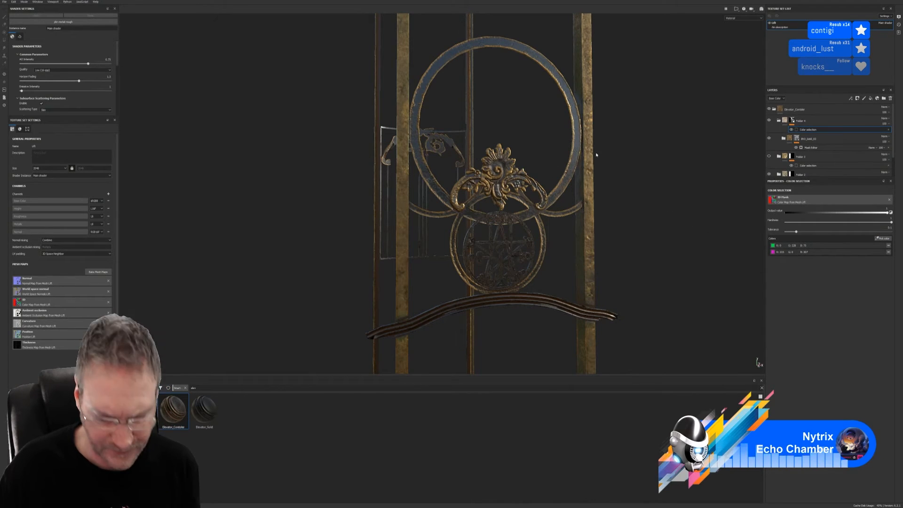
- Inspect the gate from other angles, comparing it with the new folder, the gold folder and the hidden folder below toggled
mouse_move(656, 164)
alt+mouse_down()
mouse_move(623, 165)
mouse_move(658, 155)
alt+mouse_up()
alt+right_drag(484, 176, 346, 213)
alt+drag(346, 213, 437, 226)
alt+right_drag(437, 226, 729, 183)
alt+drag(550, 188, 498, 186)
alt+middle_drag(498, 186, 508, 210)
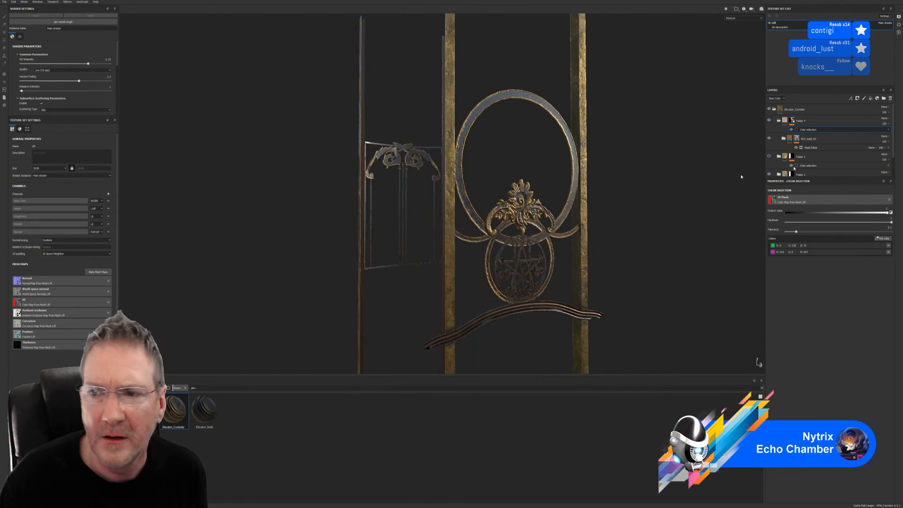
click(769, 120)
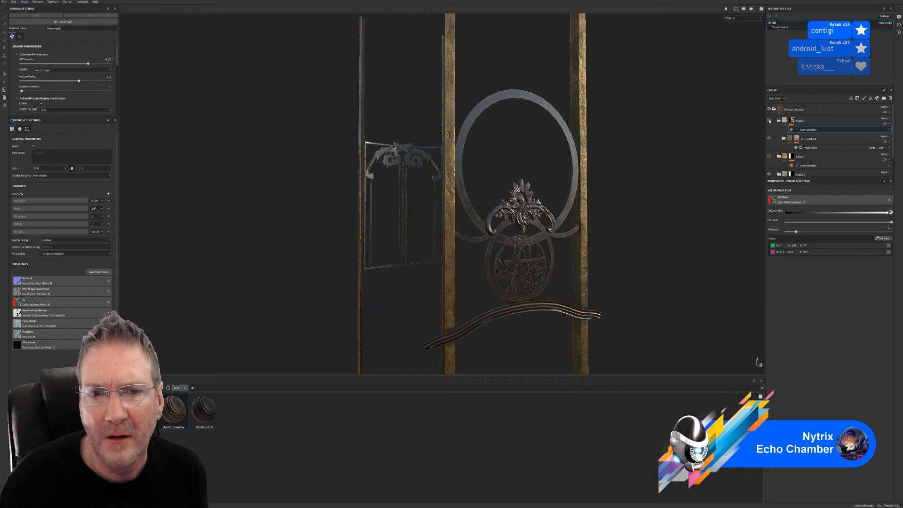
click(769, 121)
click(769, 137)
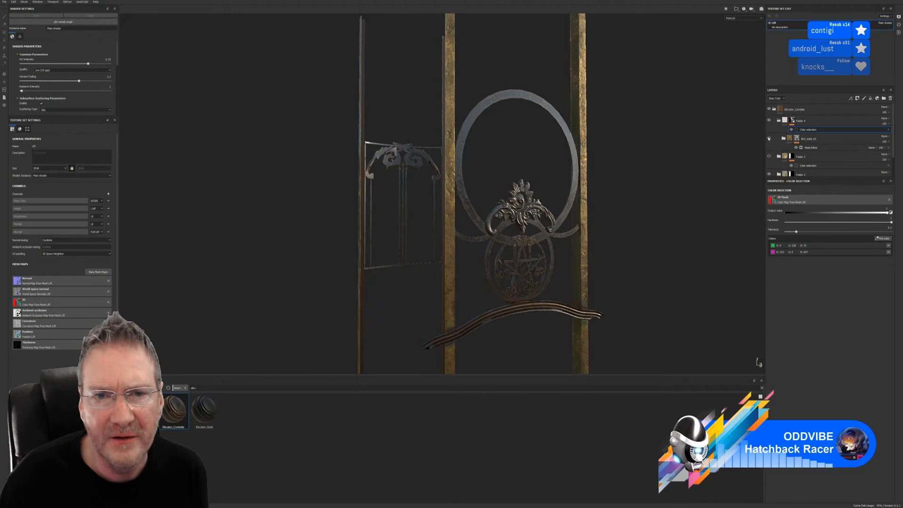
click(769, 137)
click(769, 157)
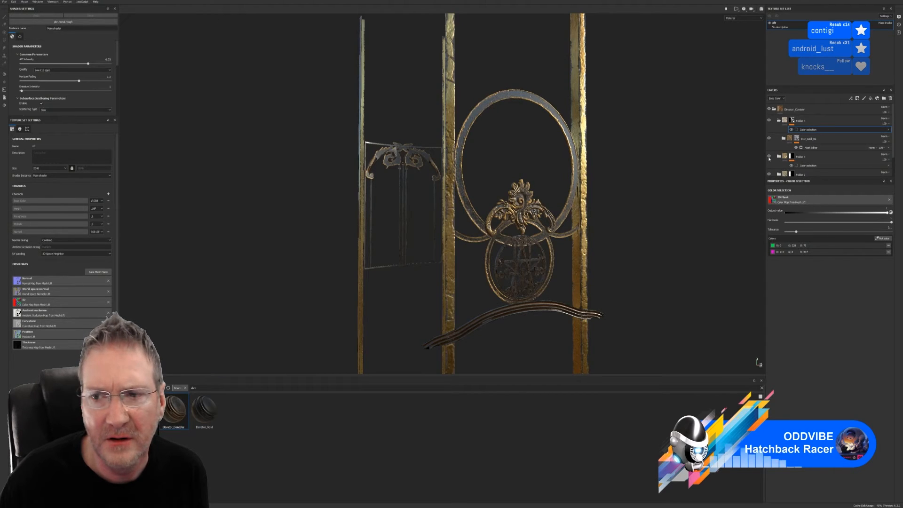
click(769, 157)
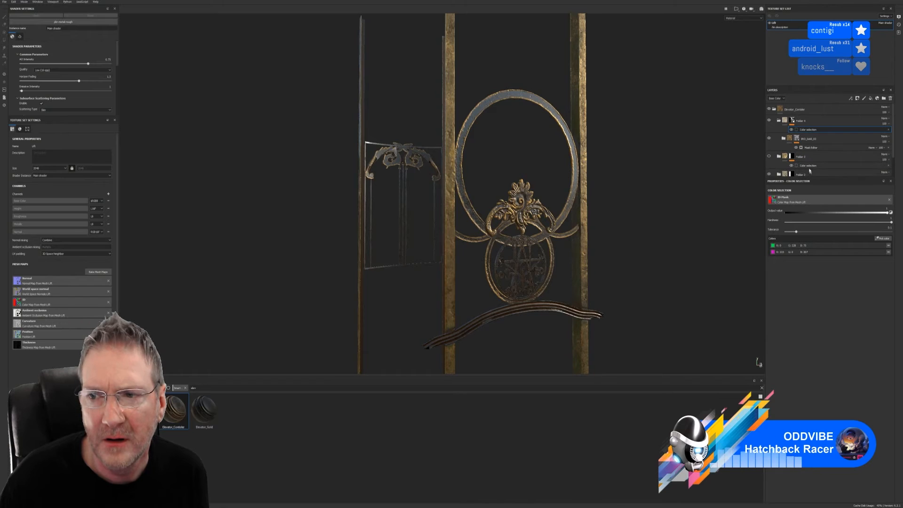
- Replace red with the pentagram's orange in the color selection of the hidden folder below the gold folder
click(808, 166)
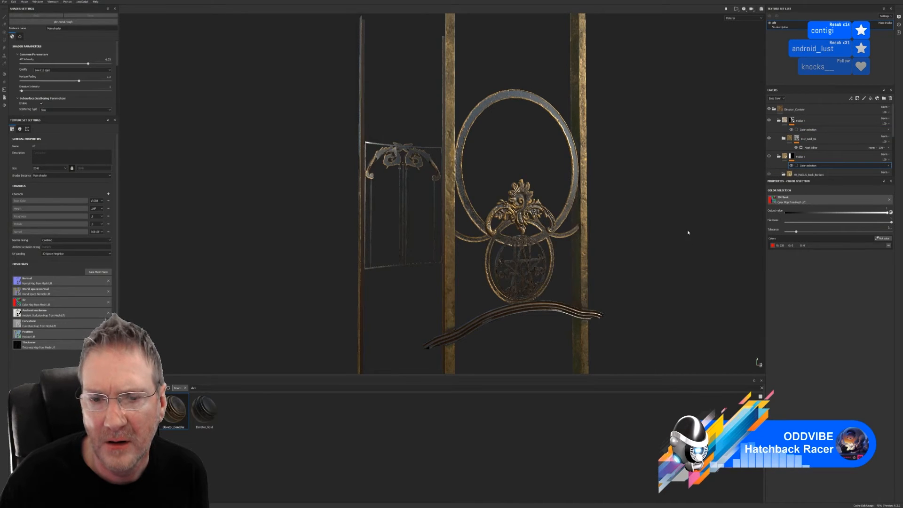
click(888, 246)
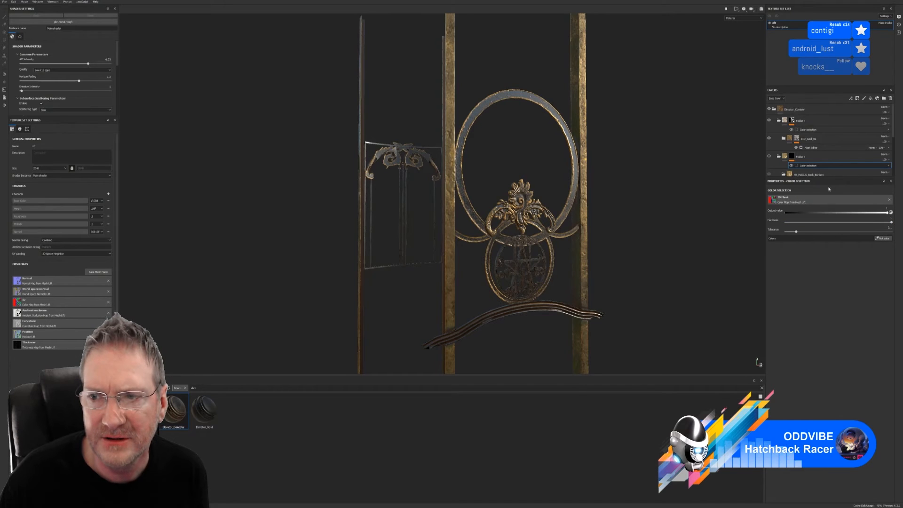
click(883, 239)
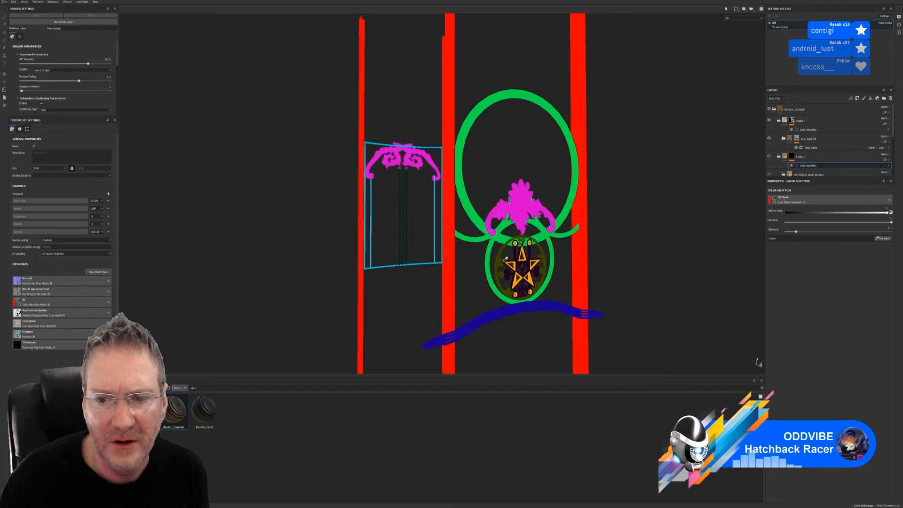
scroll(526, 278, up, 2)
scroll(529, 277, up, 3)
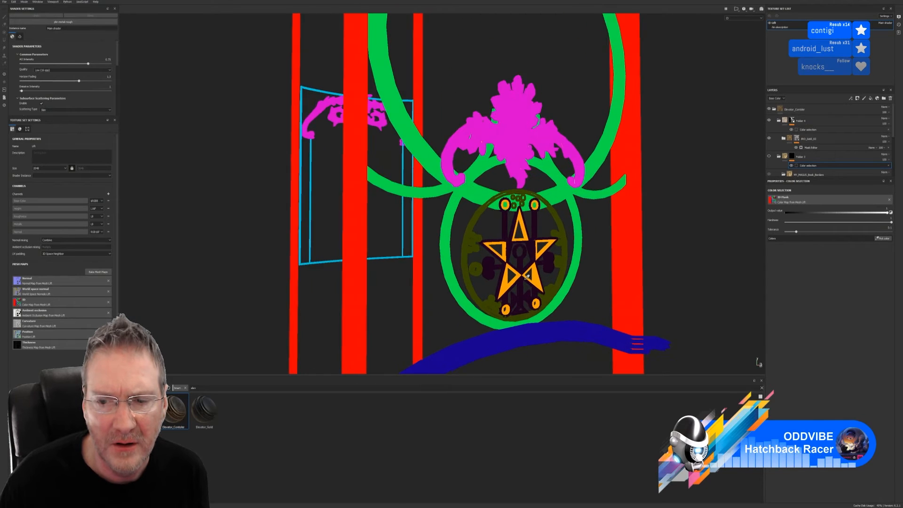
click(542, 278)
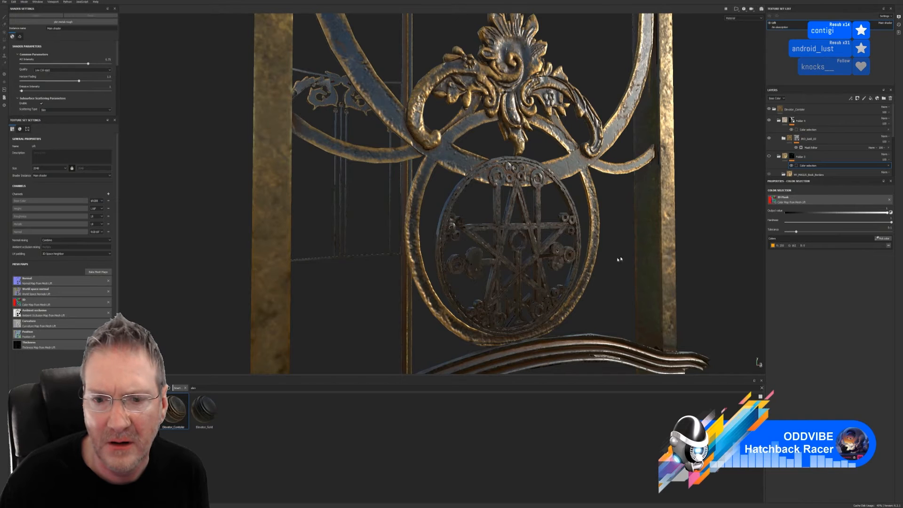
- Remove and re-pick the pentagram's orange in the folder's color selection, and make the folder visible
alt+drag(606, 258, 628, 239)
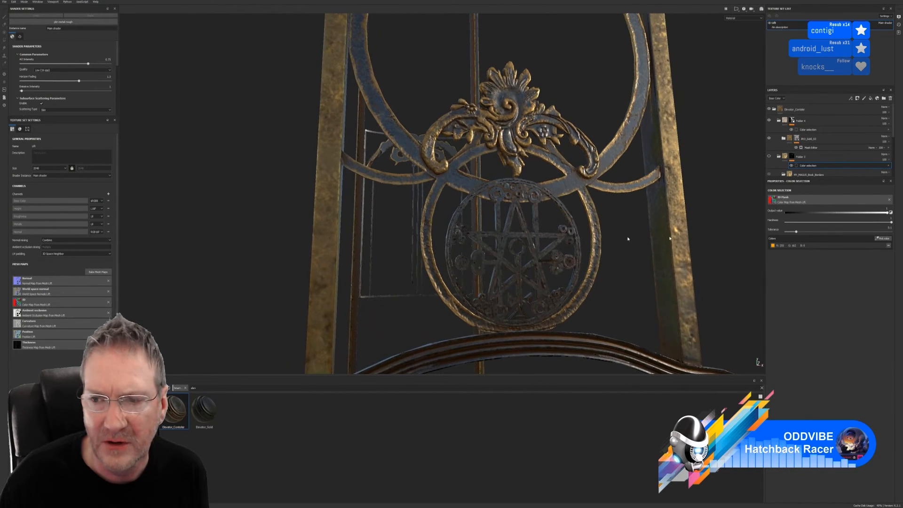
click(888, 246)
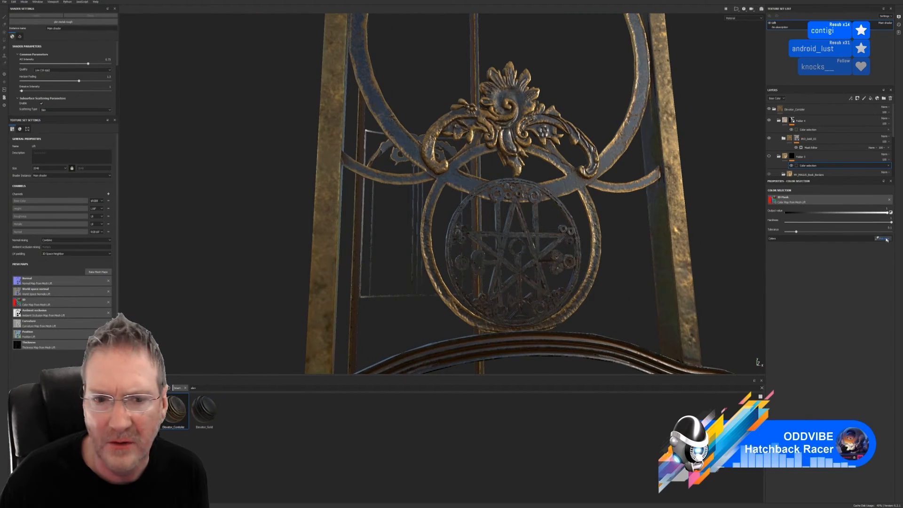
click(882, 238)
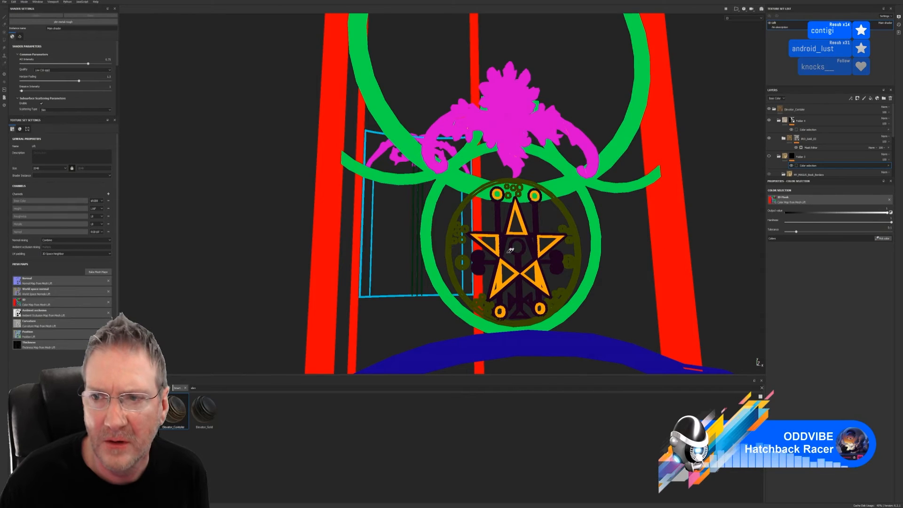
click(541, 274)
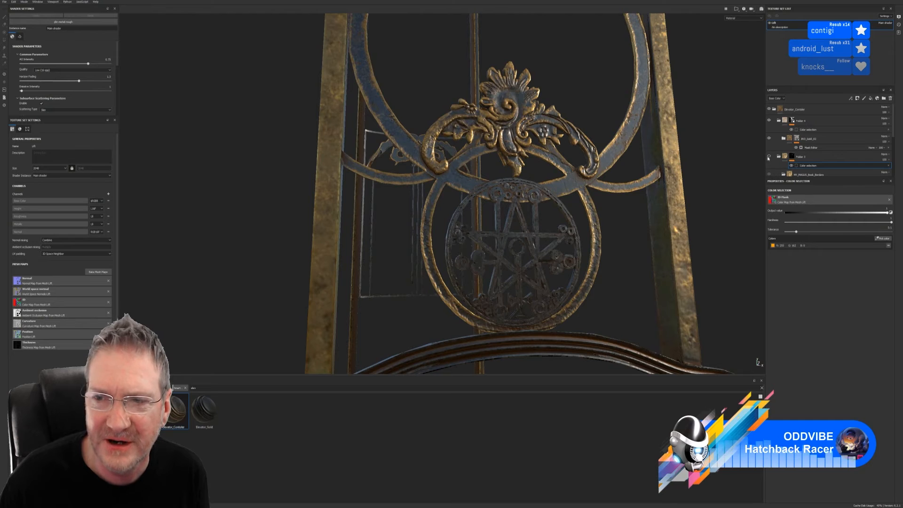
click(768, 158)
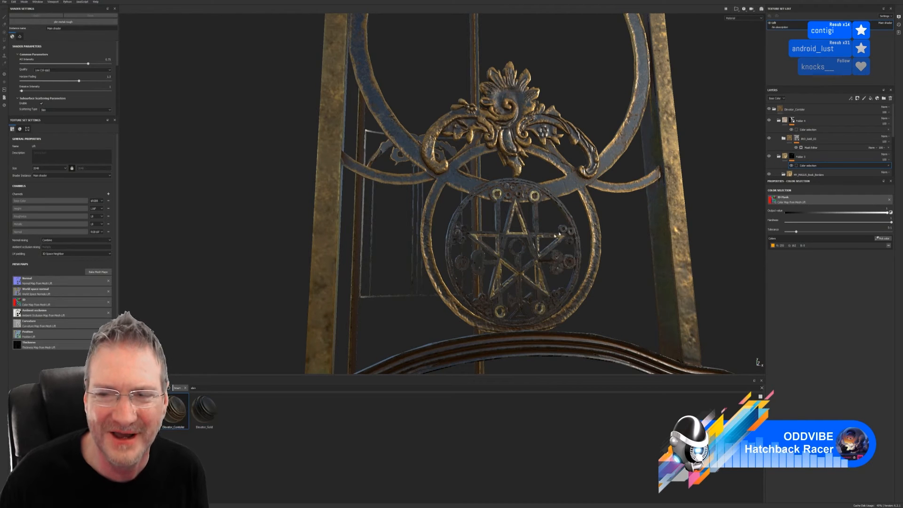
alt+drag(548, 252, 485, 267)
alt+middle_drag(485, 267, 483, 245)
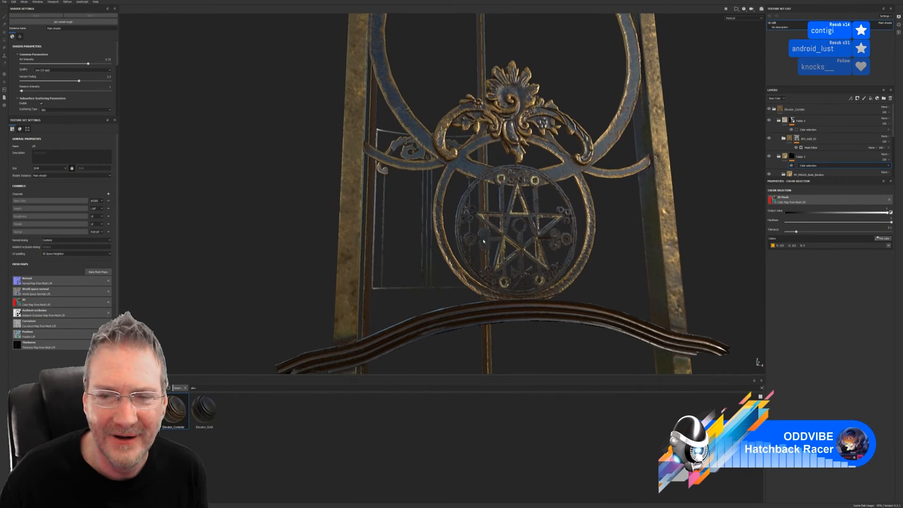
- Expand the orange-masked folder and compare the pentagram with the folder and its nested material group hidden and shown
click(778, 157)
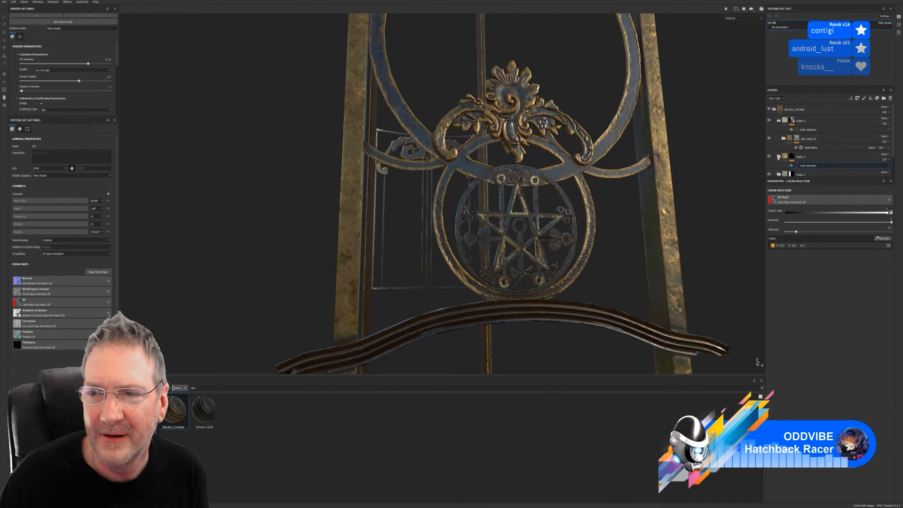
click(778, 157)
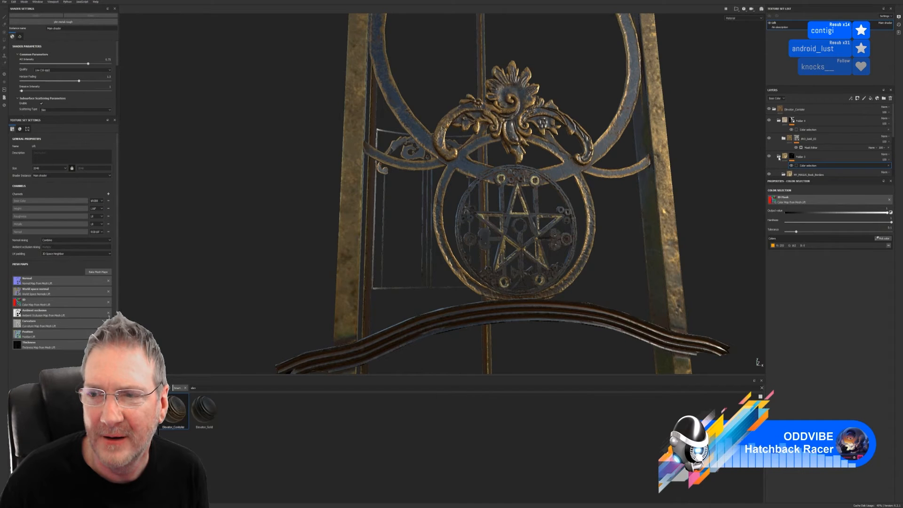
click(778, 157)
click(778, 157)
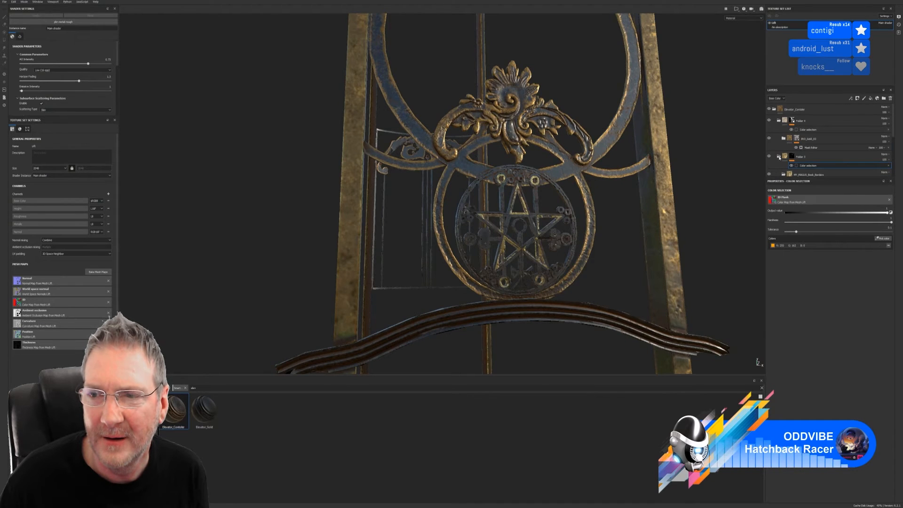
scroll(818, 175, down, 1)
scroll(818, 175, down, 1)
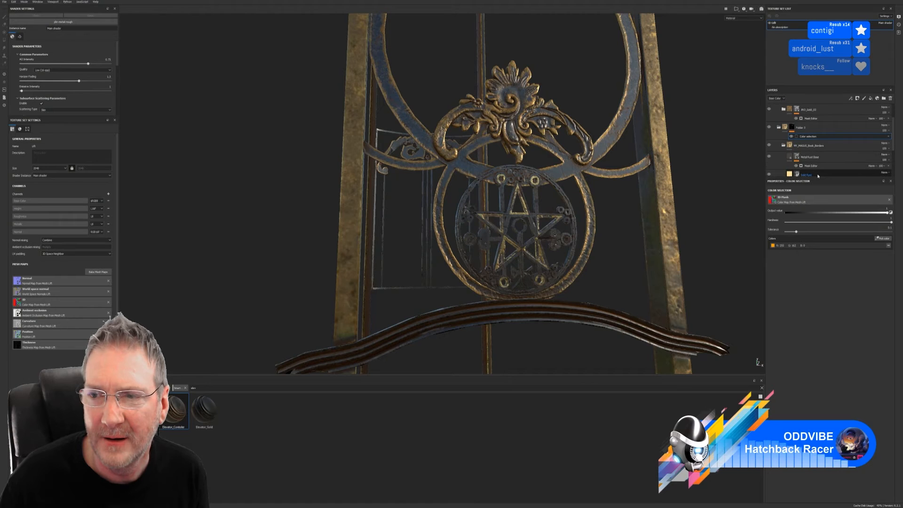
click(769, 127)
click(769, 128)
click(768, 146)
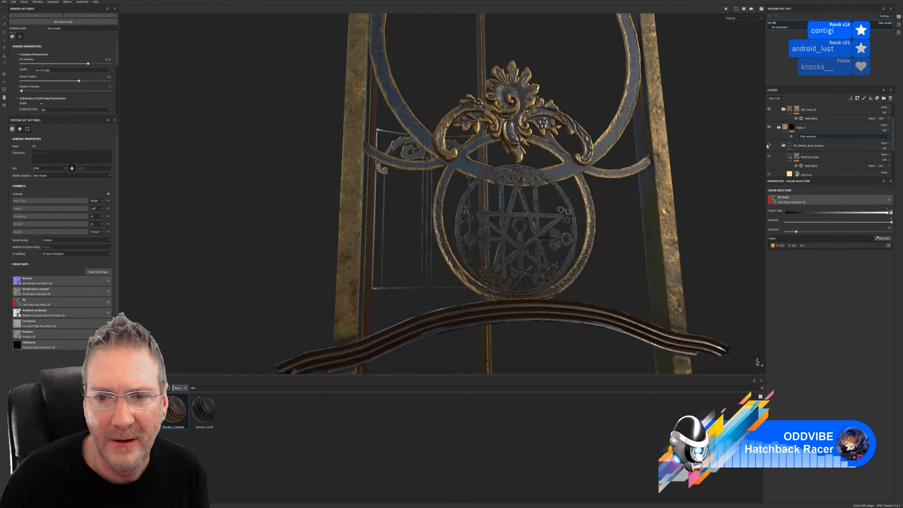
click(768, 145)
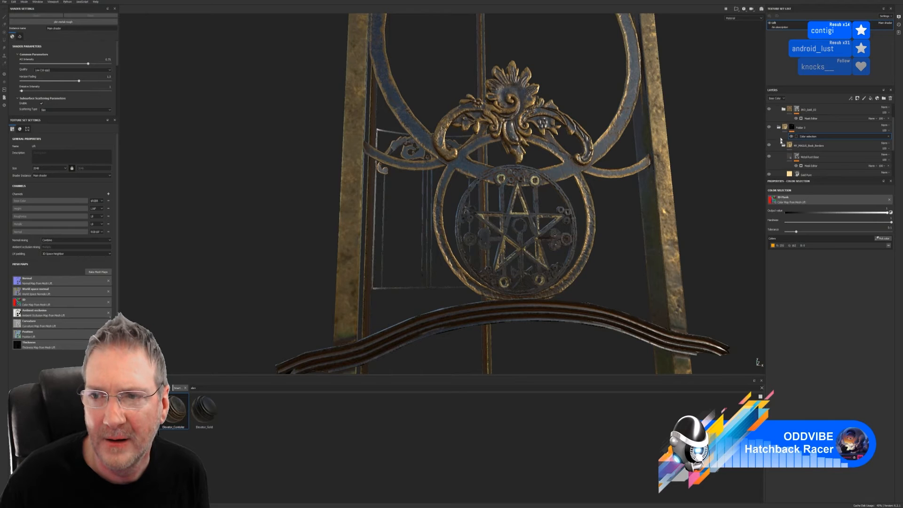
- Collapse the orange-masked folder and compare the gate with it and the folder below hidden and shown
click(778, 128)
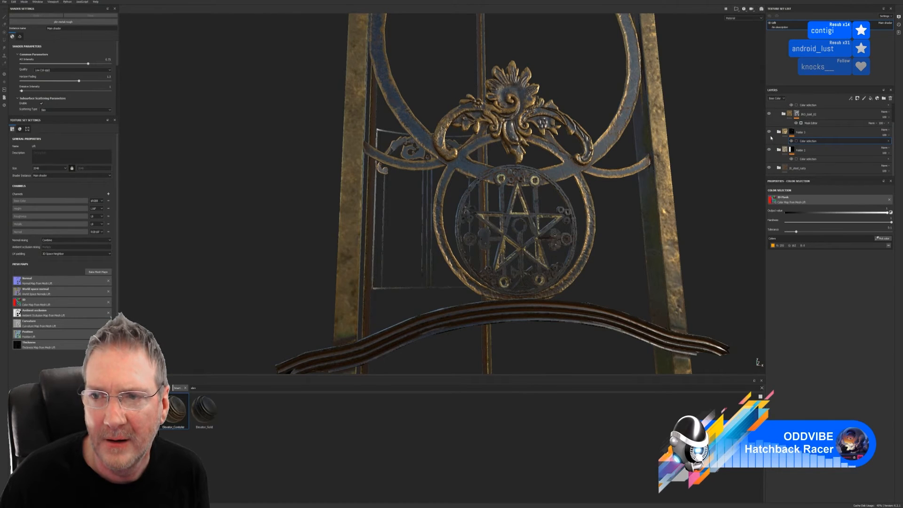
click(769, 132)
click(769, 132)
click(768, 150)
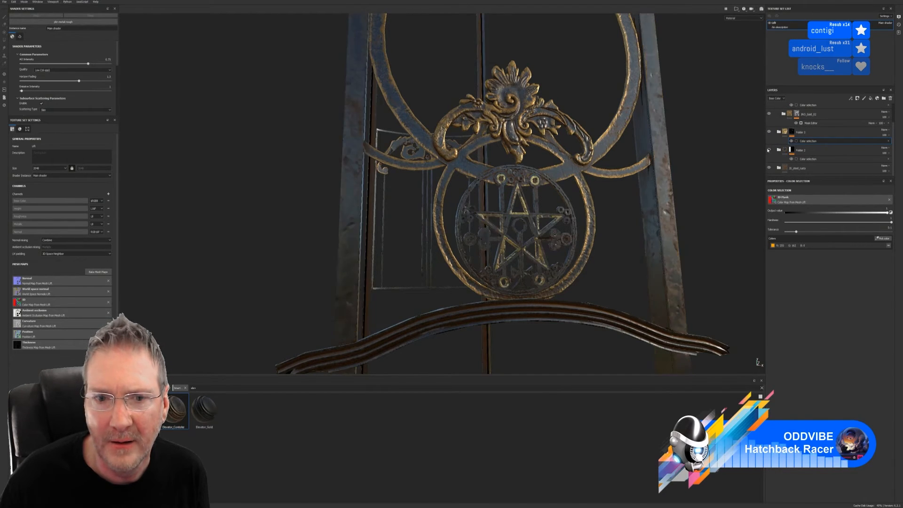
click(769, 150)
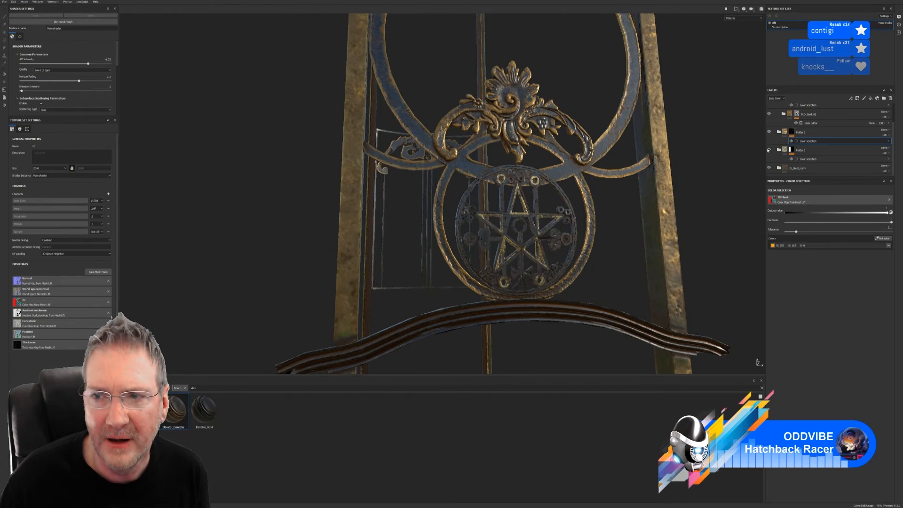
click(768, 150)
click(768, 150)
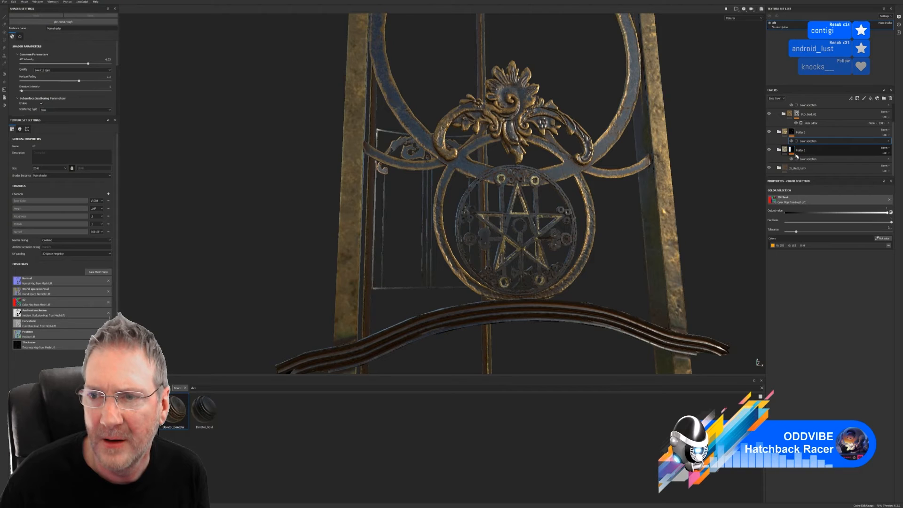
- Expand the red-masked folder, open its color selection, and compare the gate posts with the folder hidden and shown
click(778, 149)
click(814, 158)
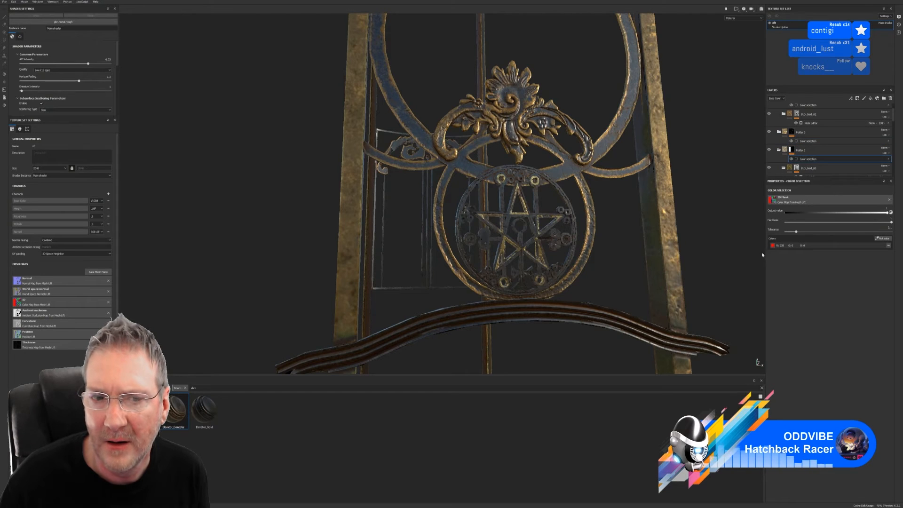
click(768, 150)
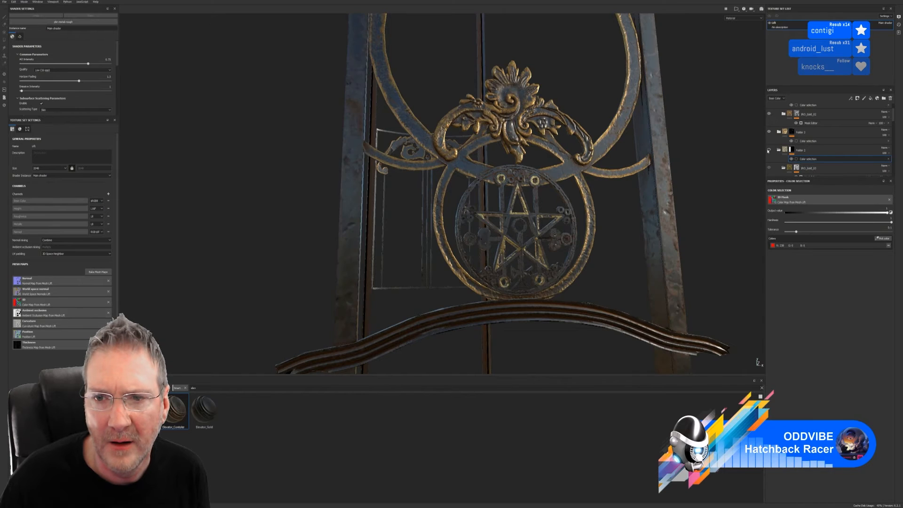
click(768, 150)
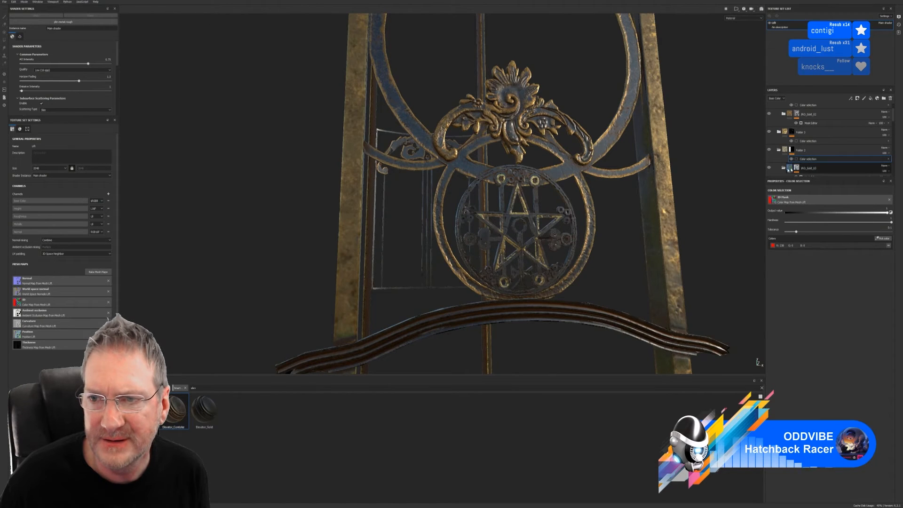
- In the mask editor of the red-masked folder's nested gold material, set Global Balance to 0.5 and Global Contrast to about 0.15
scroll(804, 168, down, 1)
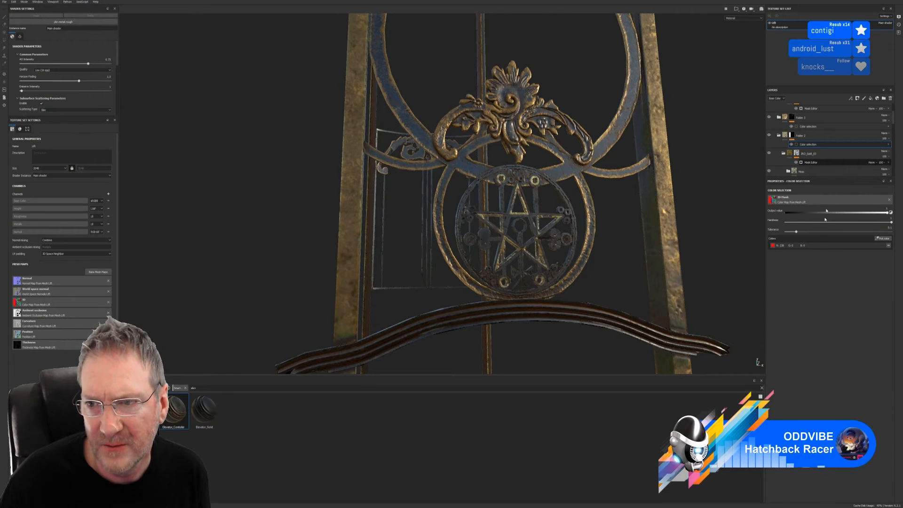
click(810, 163)
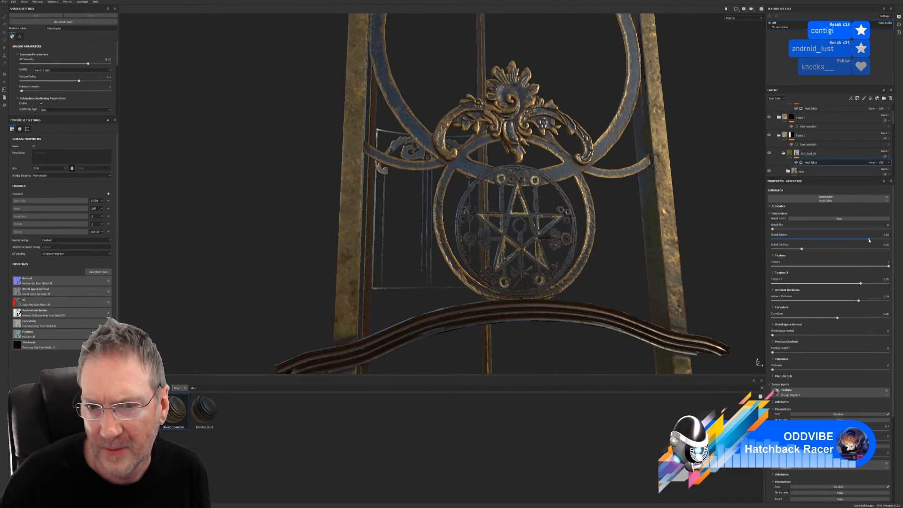
drag(869, 240, 830, 250)
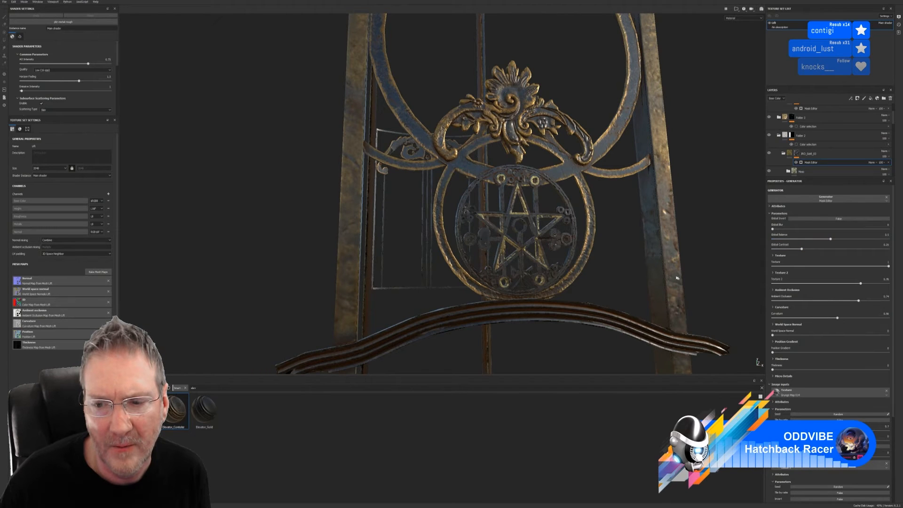
alt+right_drag(679, 275, 408, 293)
alt+drag(408, 293, 536, 202)
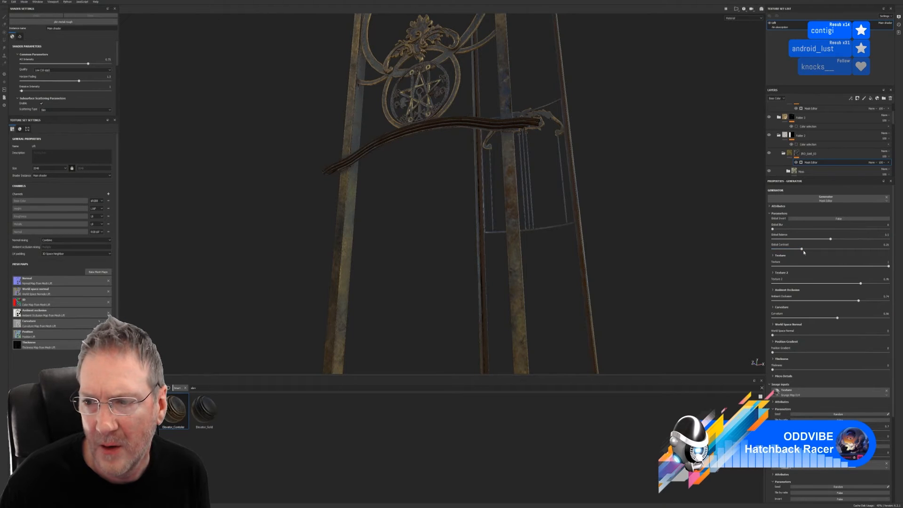
drag(802, 249, 788, 282)
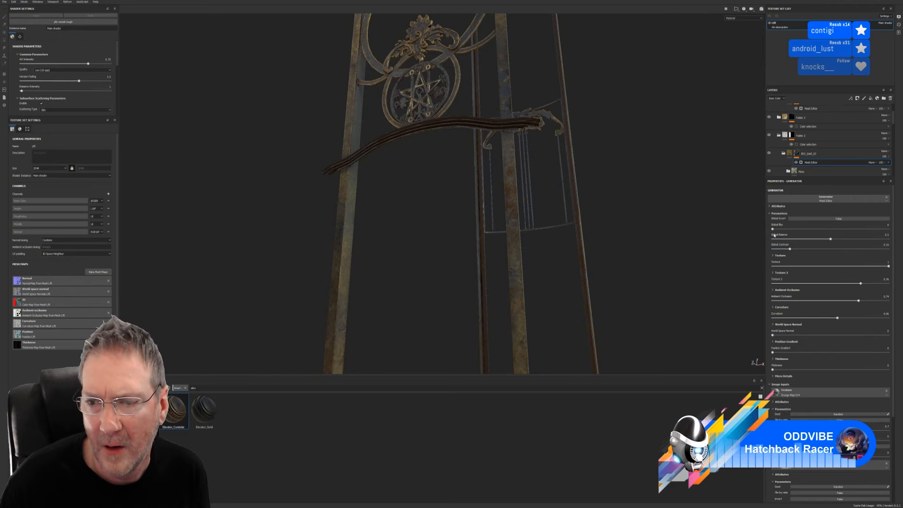
- Set the gold mask's Texture 2 to about 0.83, Ambient Occlusion to 0.67, Curvature to 0.66 and World Space Normal to about 0.15
click(778, 267)
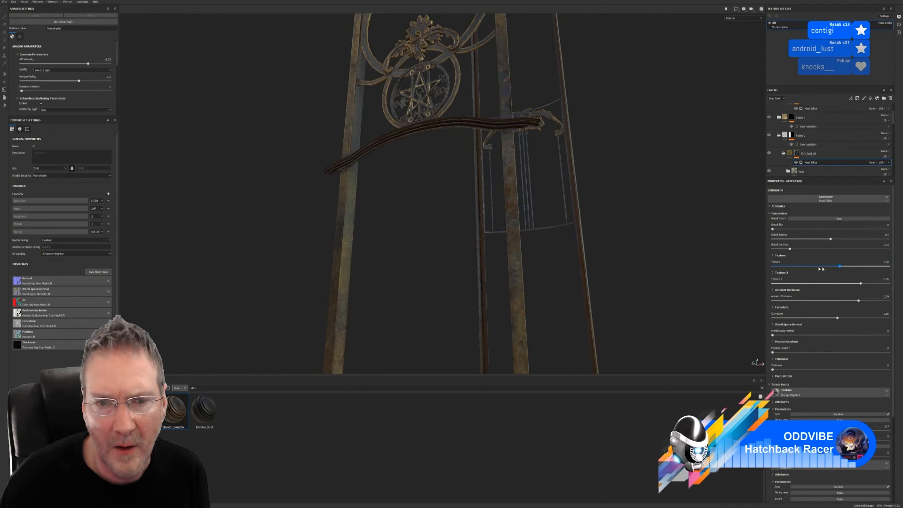
drag(778, 267, 791, 271)
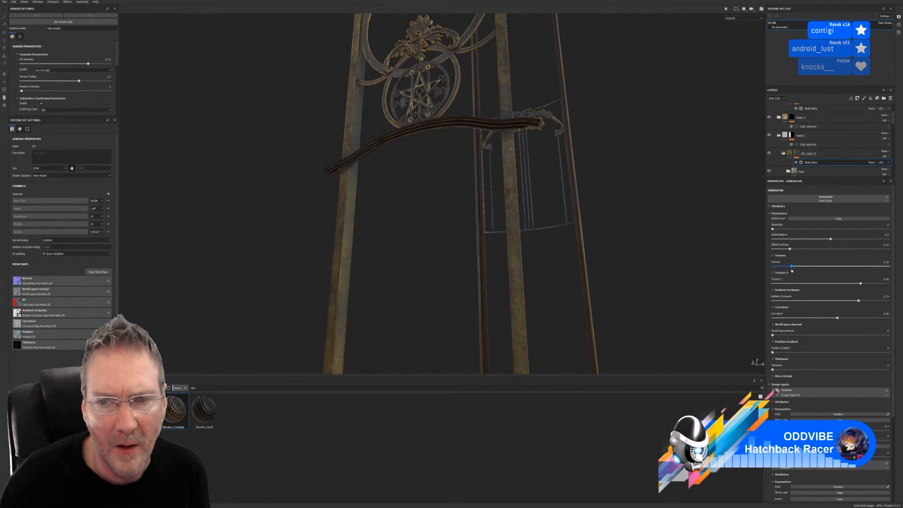
drag(873, 273, 767, 290)
mouse_move(874, 284)
mouse_down()
mouse_move(889, 284)
mouse_move(788, 292)
mouse_move(880, 292)
mouse_move(773, 301)
mouse_move(864, 301)
mouse_move(813, 301)
mouse_up()
drag(796, 301, 848, 318)
mouse_move(773, 335)
mouse_down()
mouse_move(884, 329)
mouse_move(777, 334)
mouse_move(800, 332)
mouse_move(790, 333)
mouse_up()
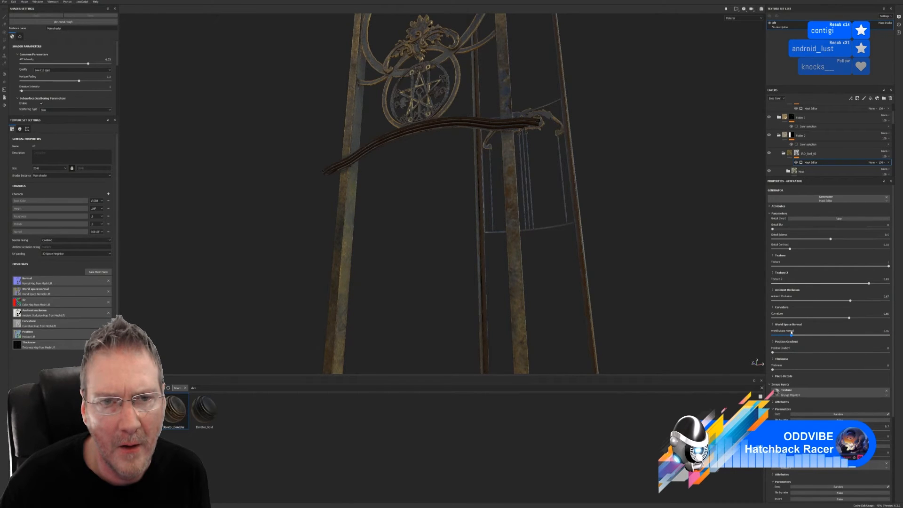
- Inspect the gold wear on the gate's posts and ornaments from several angles
alt+right_drag(295, 256, 315, 244)
alt+drag(315, 244, 472, 274)
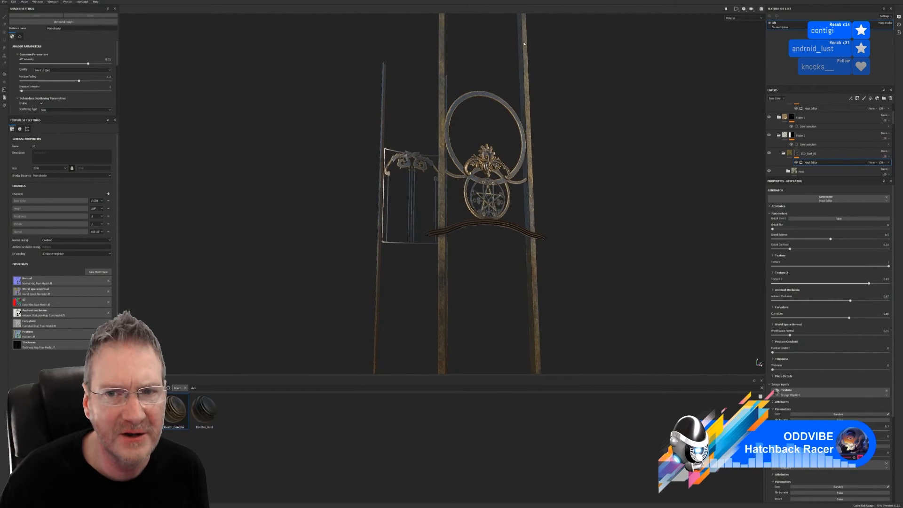
alt+drag(524, 43, 503, 167)
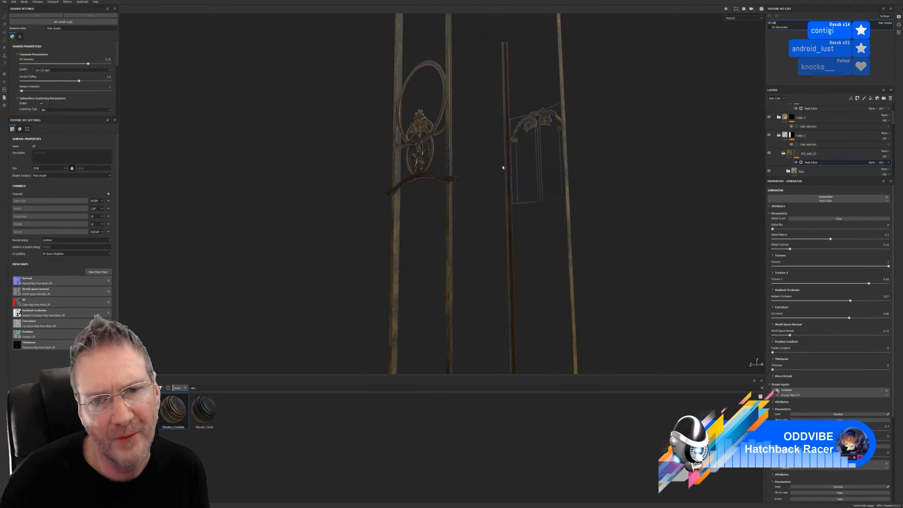
alt+drag(495, 205, 336, 200)
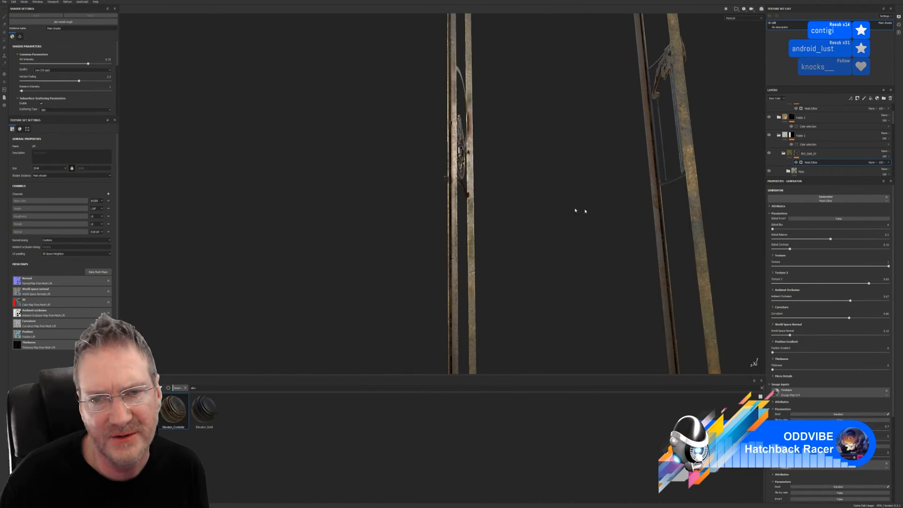
alt+drag(574, 209, 548, 198)
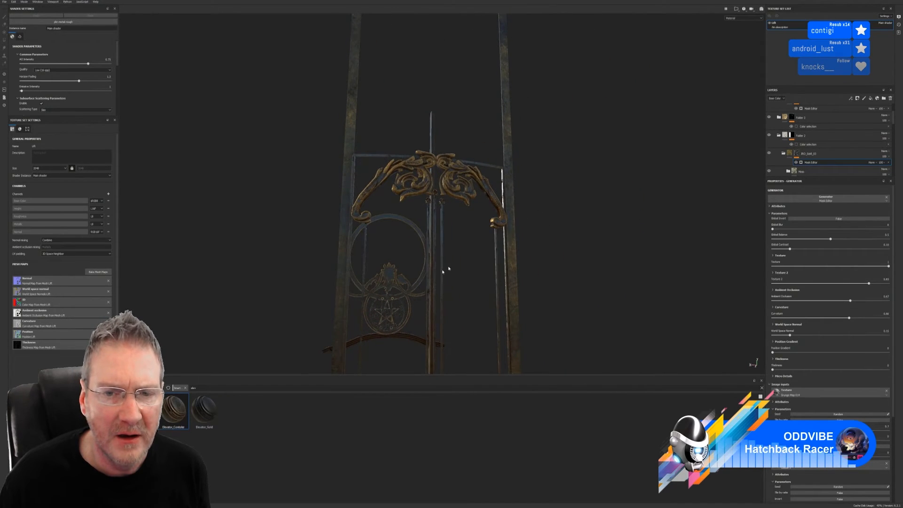
alt+drag(443, 272, 529, 225)
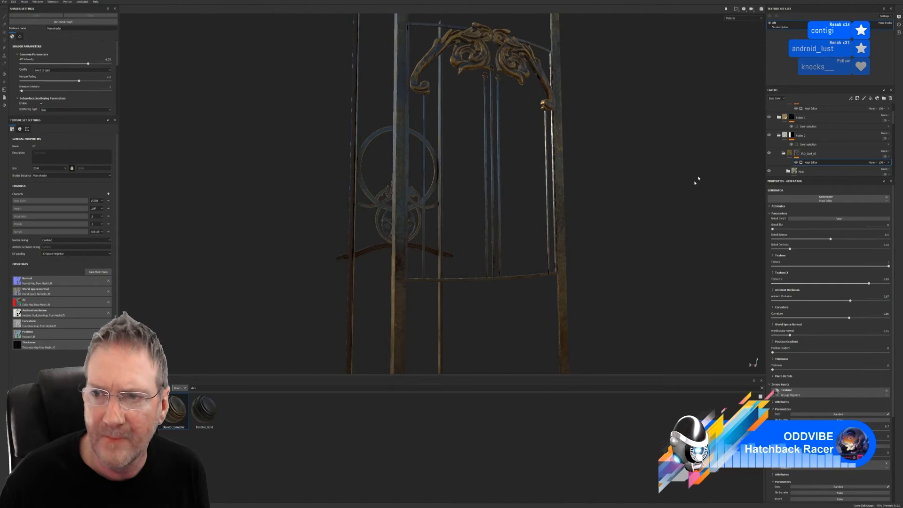
- Collapse the top-level gate material folder, open its name for editing, and leave the name as it is
scroll(775, 112, up, 5)
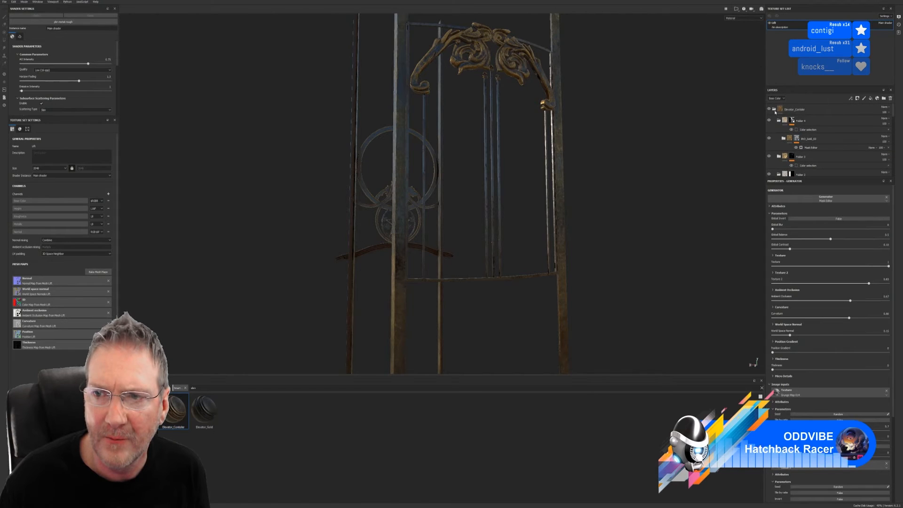
click(774, 111)
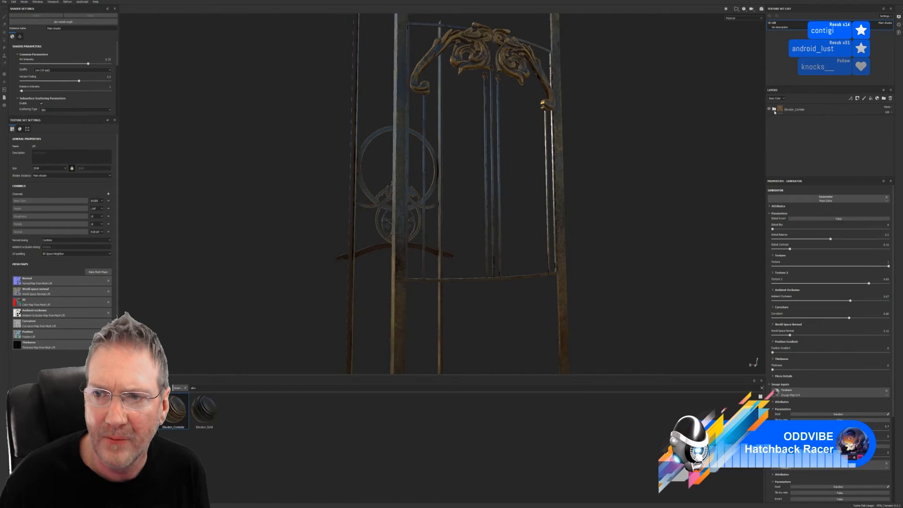
click(806, 112)
double_click(802, 110)
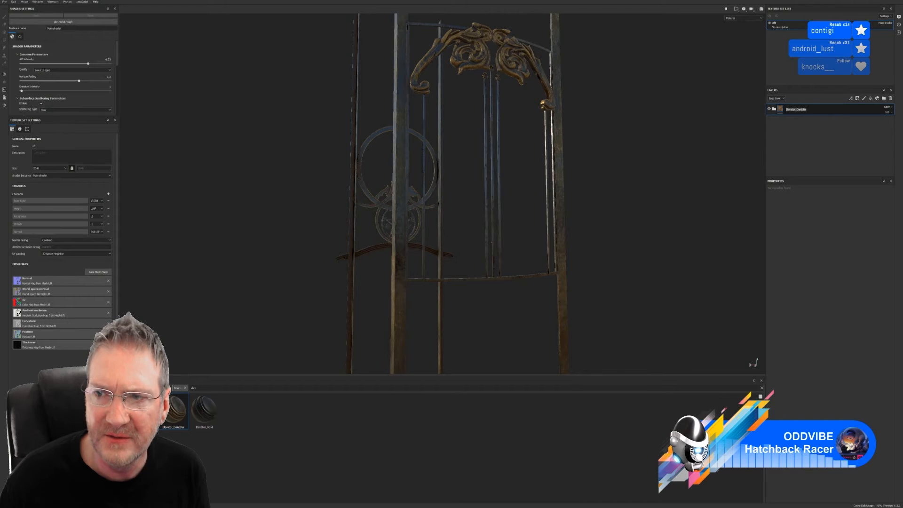
click(799, 126)
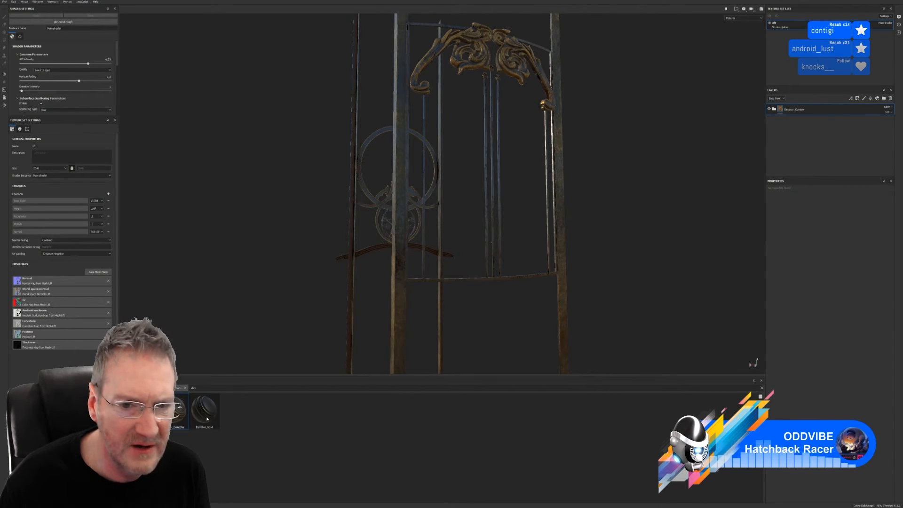
- Apply the Elevator_Gold smart material to the gate's inner vertical bars and inspect them up close
mouse_move(207, 418)
drag(207, 418, 501, 238)
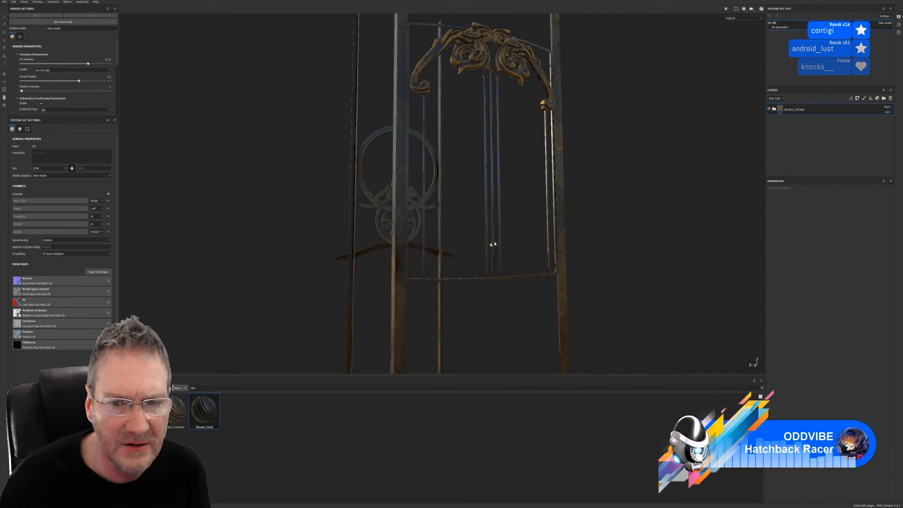
drag(207, 413, 497, 183)
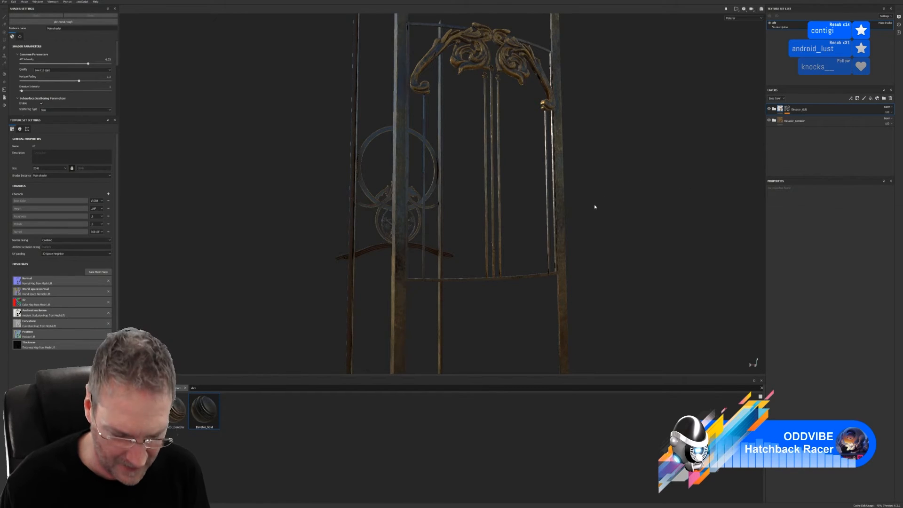
alt+drag(594, 207, 616, 213)
alt+right_drag(500, 193, 705, 186)
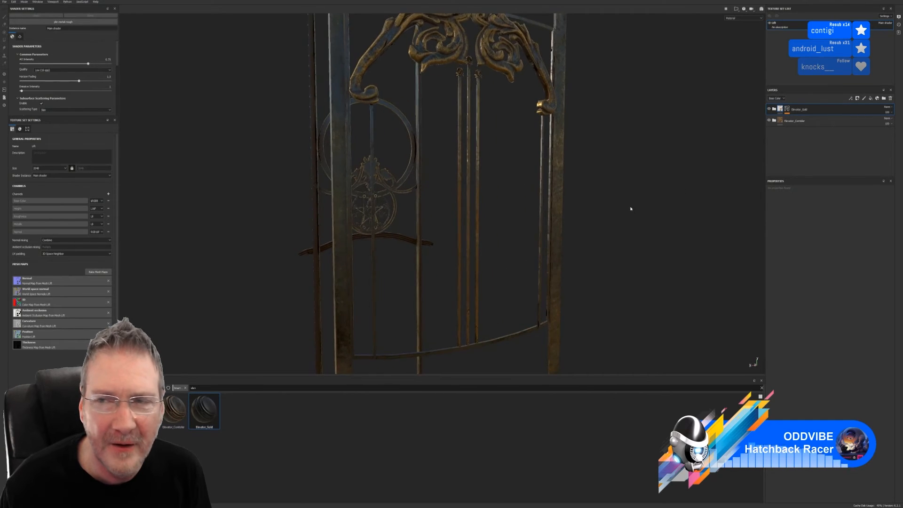
alt+middle_drag(631, 209, 638, 159)
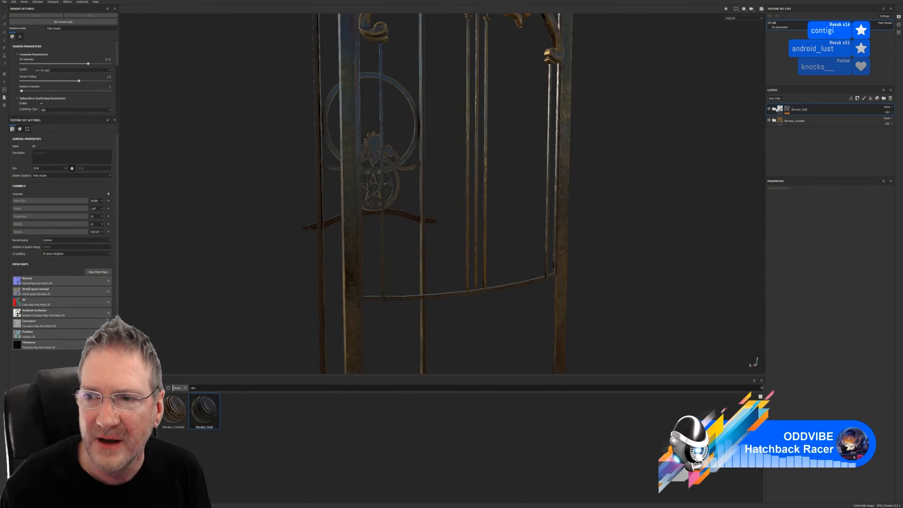
- In the color selection of Elevator_Gold's nested folder, add the dark green ID color of the inner vertical bars and remove the second listed color
click(788, 109)
click(786, 109)
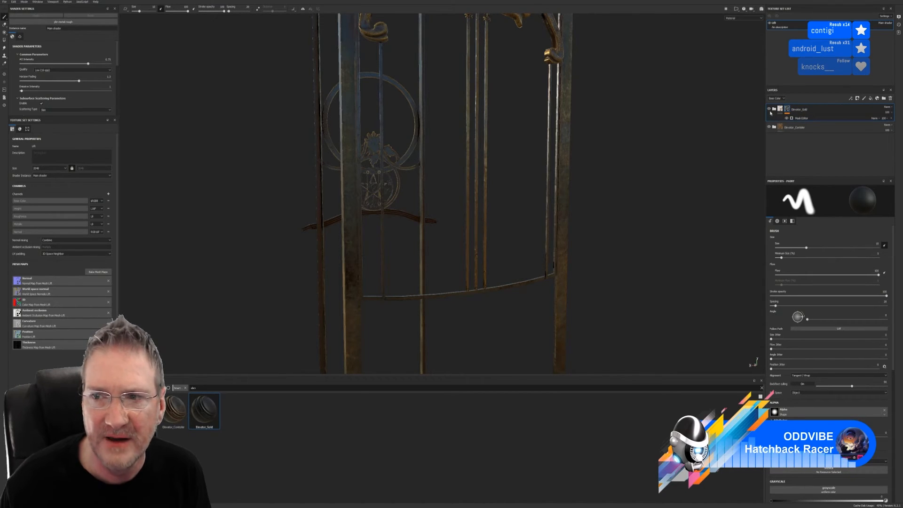
click(774, 110)
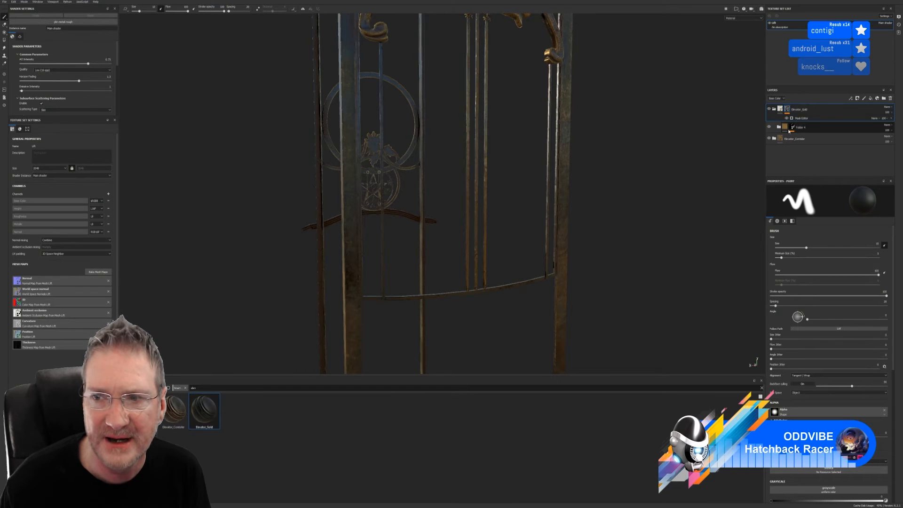
click(793, 128)
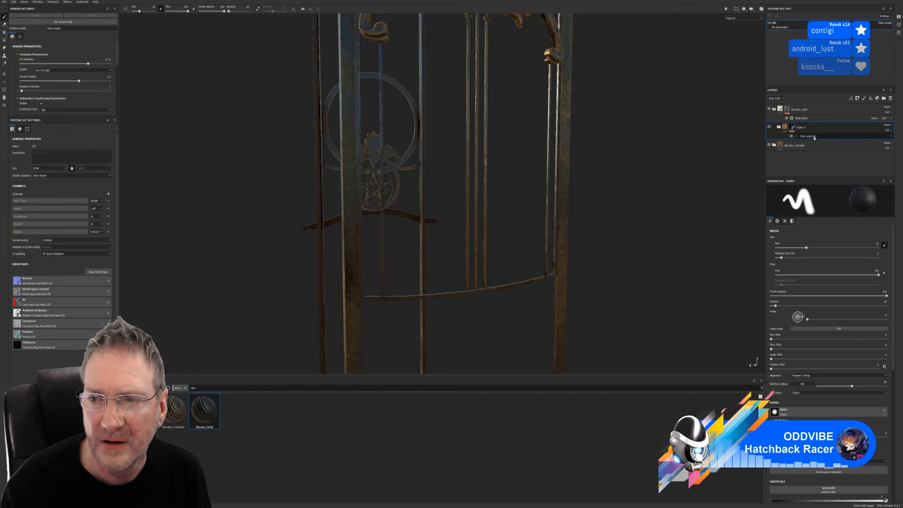
click(778, 128)
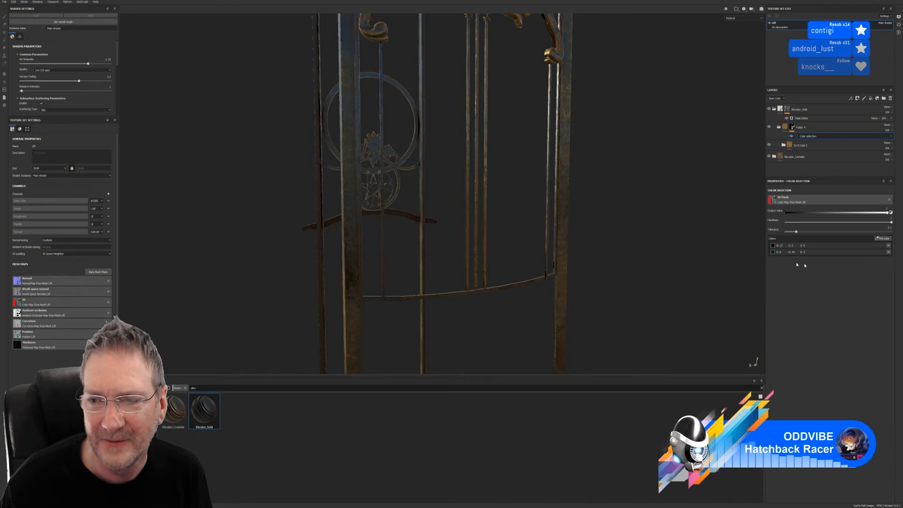
click(883, 238)
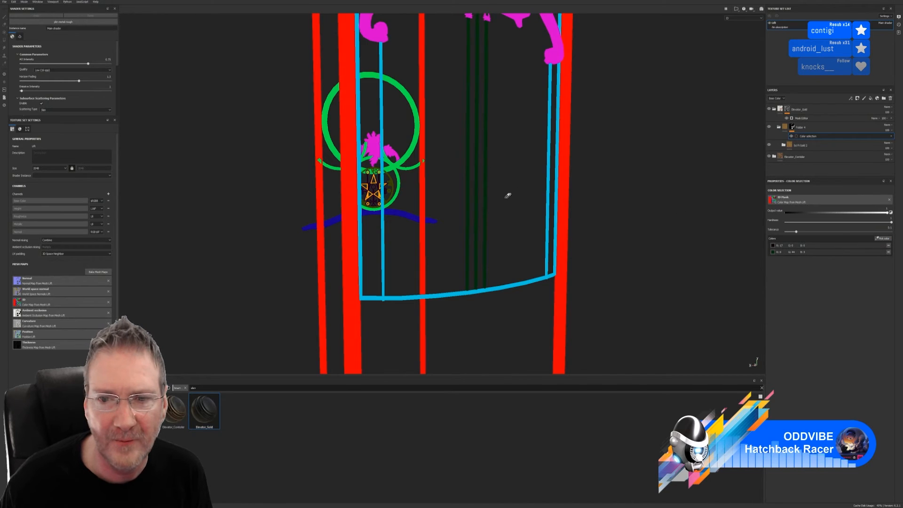
click(486, 189)
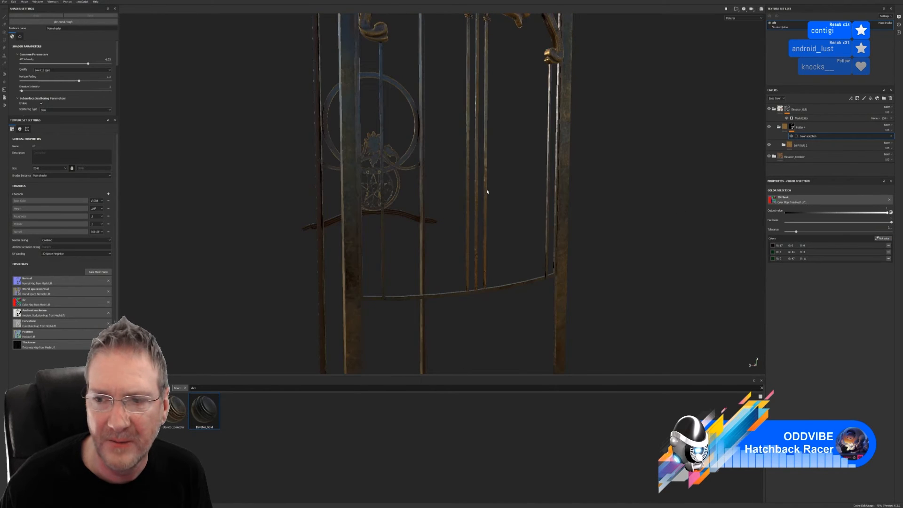
click(888, 252)
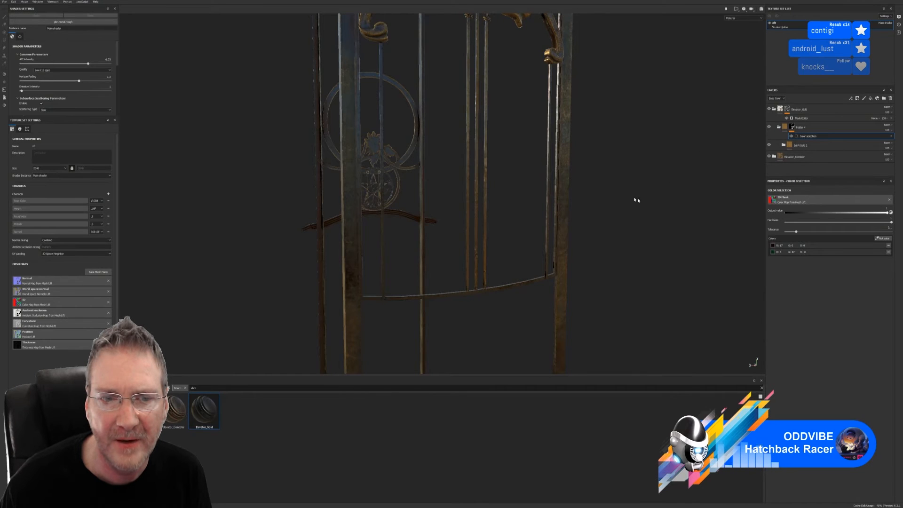
- In the Mask Editor generator on the Elevator_Gold folder, set Global Balance to 1 and Global Contrast to about 0.43
alt+drag(628, 216, 527, 165)
alt+right_drag(499, 233, 703, 232)
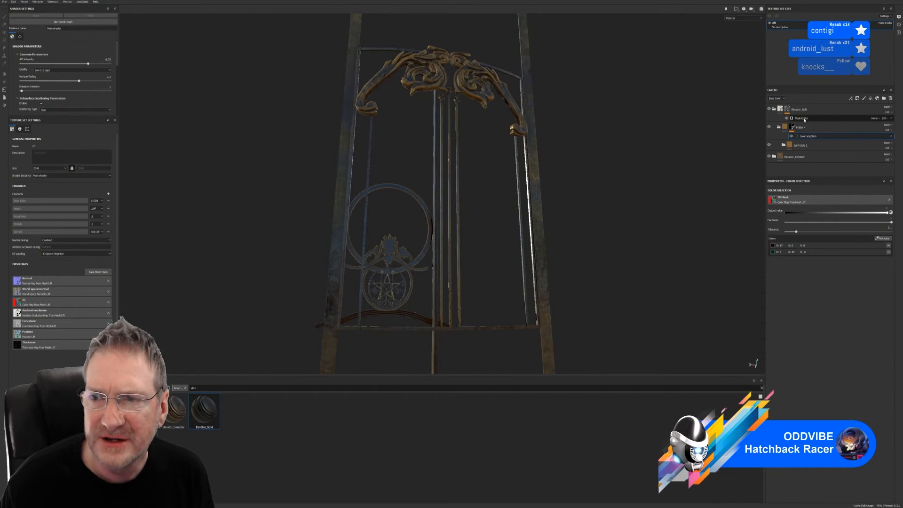
click(835, 118)
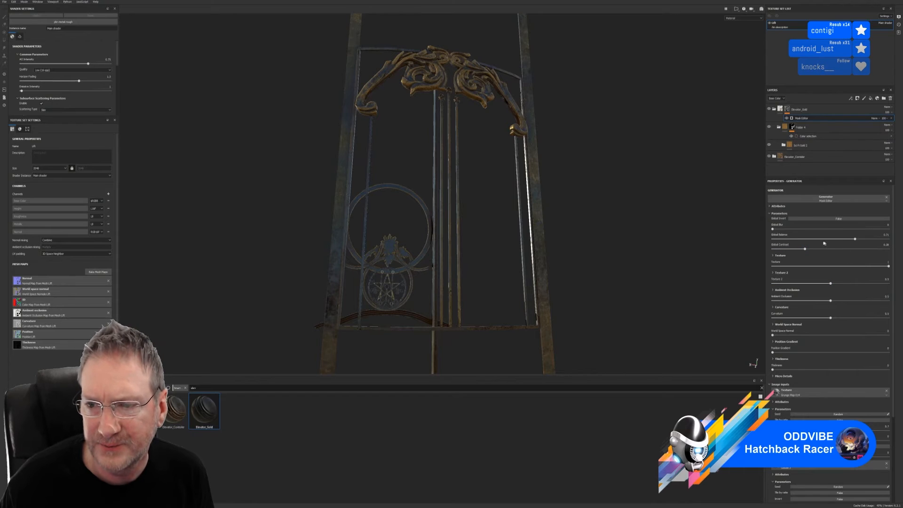
drag(855, 239, 899, 243)
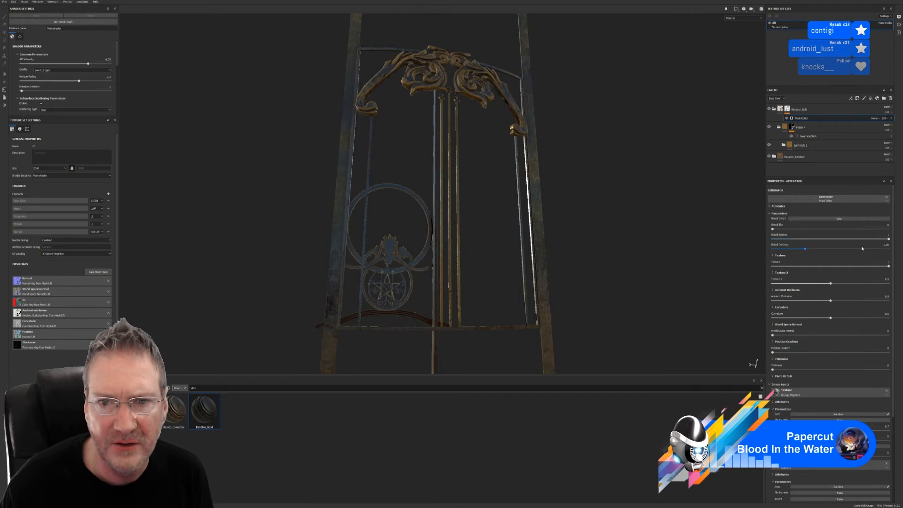
alt+drag(440, 137, 506, 205)
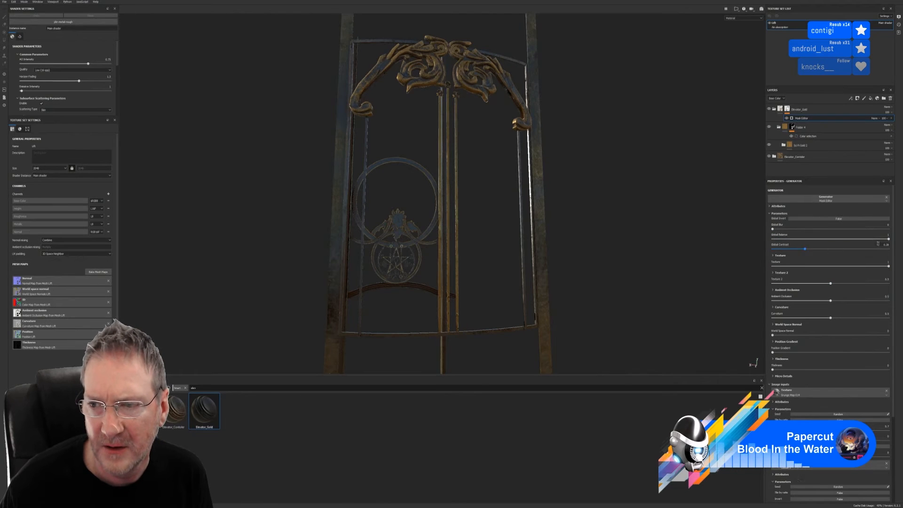
drag(805, 248, 894, 251)
drag(834, 249, 822, 249)
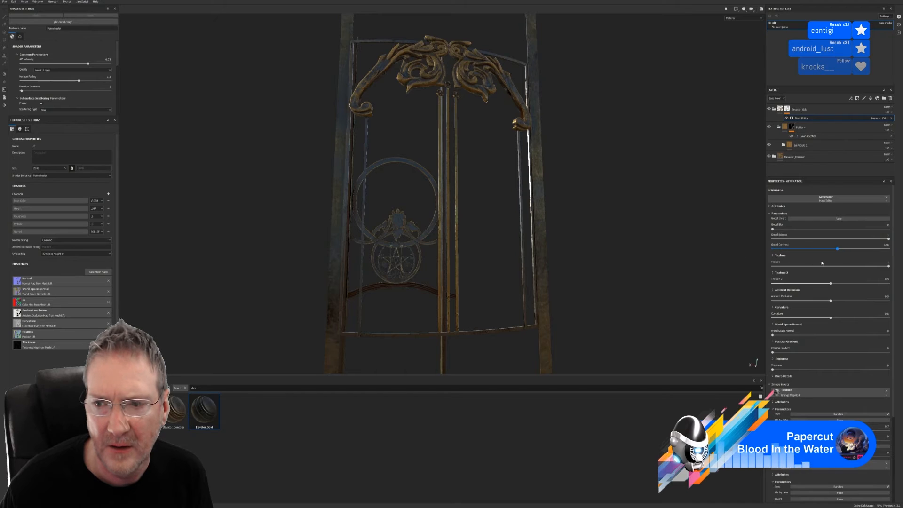
- Set the Mask Editor's Texture 2 amount to about 0.32 and its Texture amount to about 0.92
drag(830, 283, 900, 284)
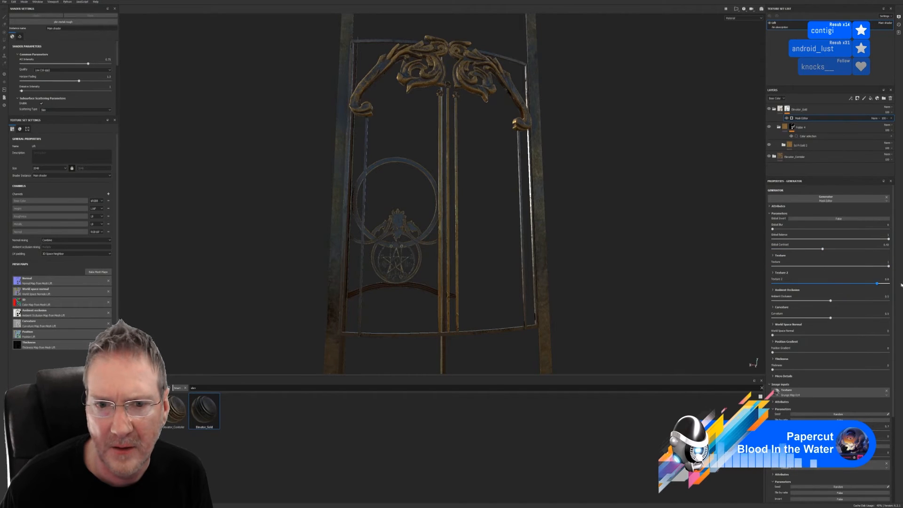
drag(815, 284, 809, 283)
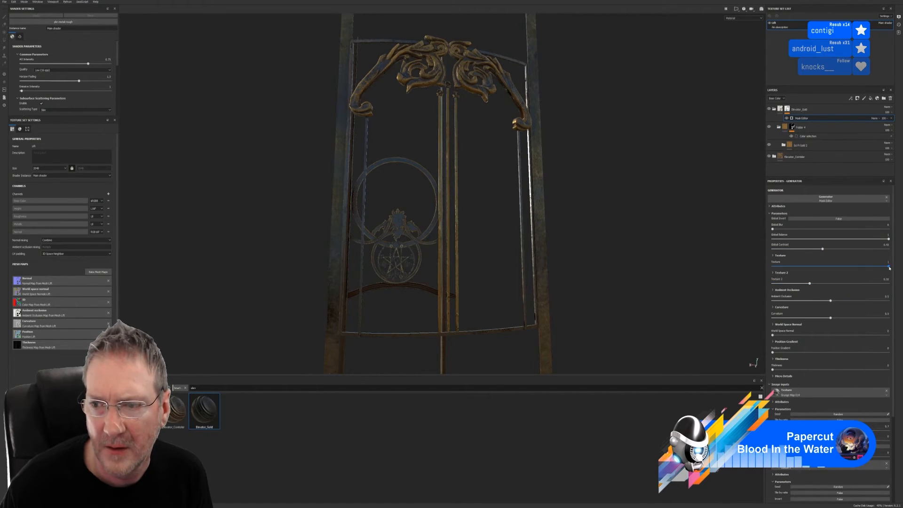
drag(888, 269, 857, 270)
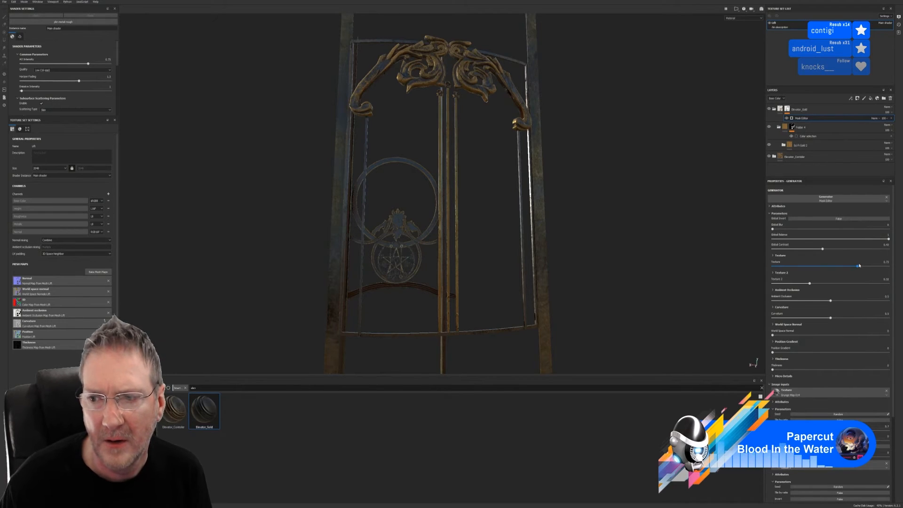
drag(856, 267, 880, 267)
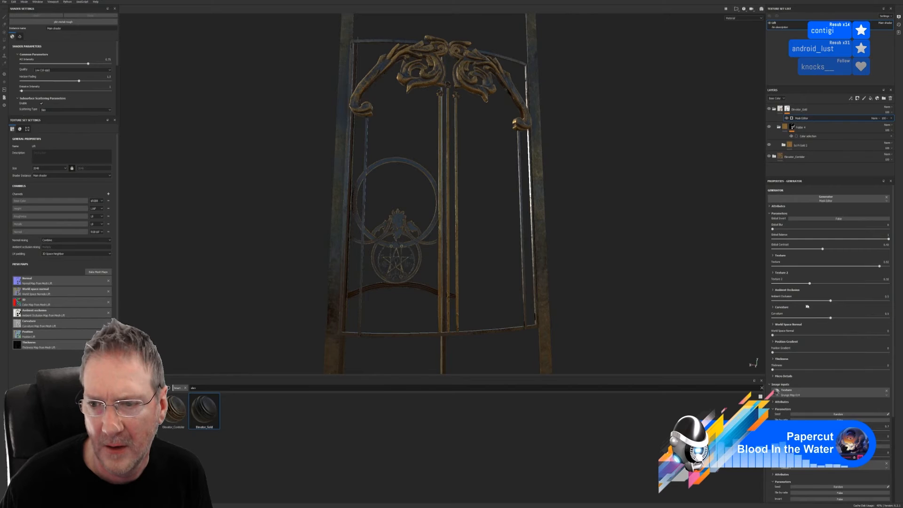
- Set the Mask Editor's Ambient Occlusion to about 0.83, Curvature to 0.65 and Position Gradient to 0.02, keeping World Space Normal at 0
mouse_move(832, 301)
mouse_down()
mouse_move(897, 302)
mouse_move(762, 311)
mouse_move(868, 301)
mouse_move(888, 320)
mouse_move(768, 320)
mouse_move(848, 320)
mouse_up()
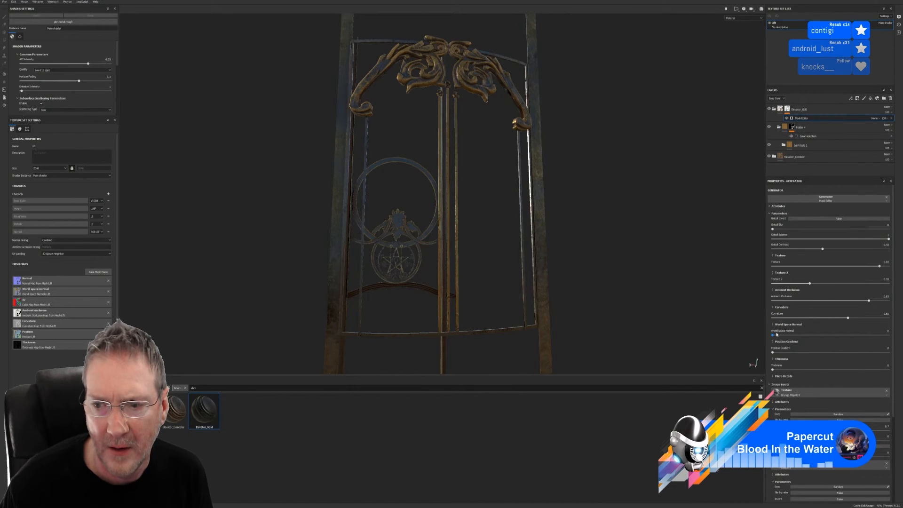
mouse_move(774, 335)
mouse_down()
mouse_move(887, 335)
mouse_move(772, 335)
mouse_up()
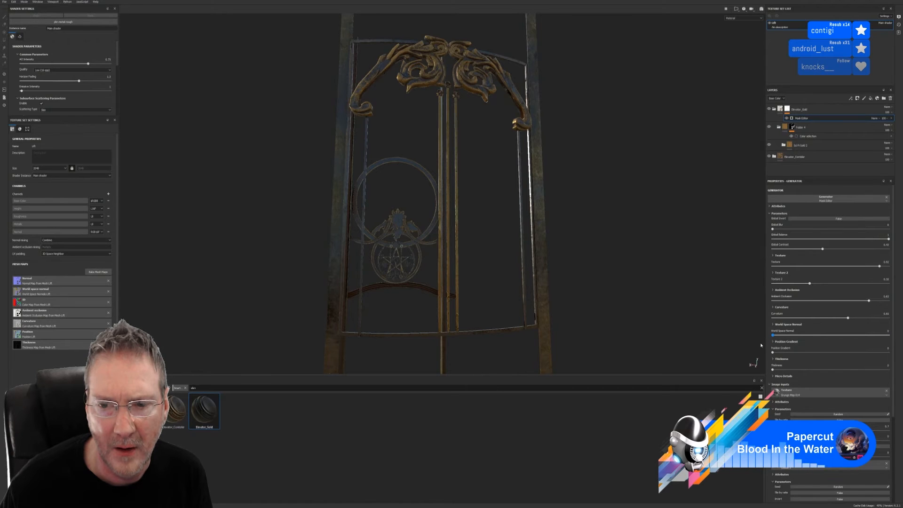
mouse_move(771, 352)
mouse_down()
mouse_move(884, 352)
mouse_move(773, 352)
mouse_up()
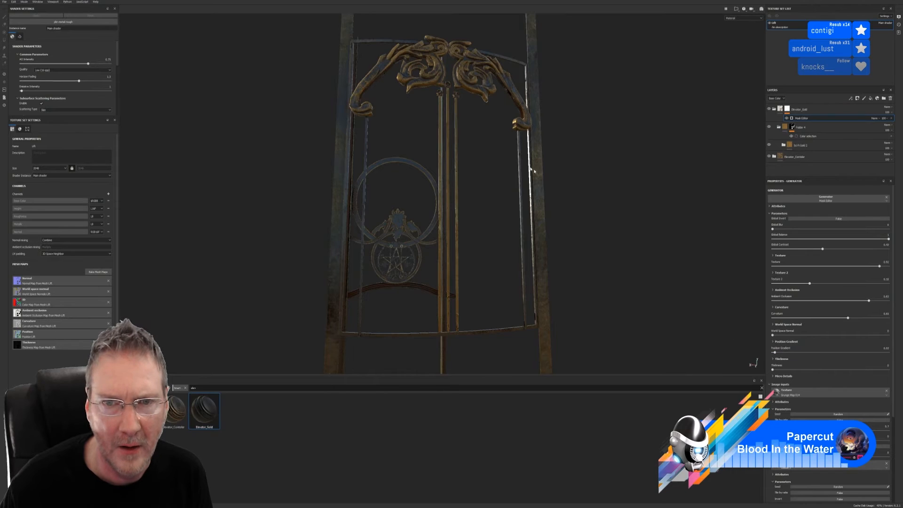
alt+drag(533, 170, 540, 246)
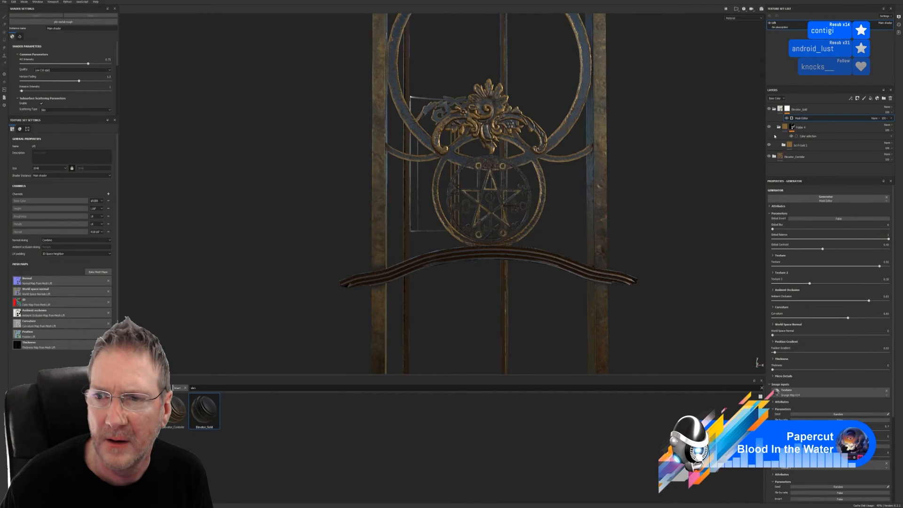
- Collapse the Elevator_Gold folder and its nested folder, and save the project
click(779, 127)
click(774, 110)
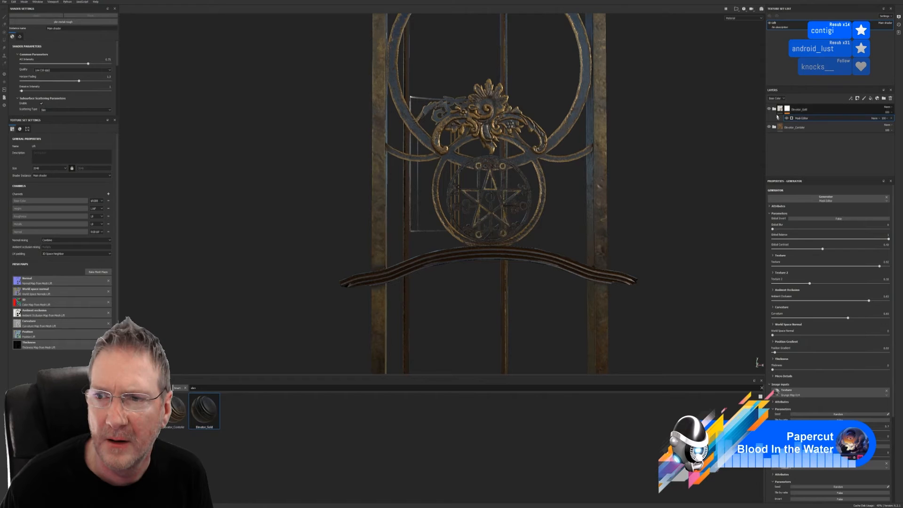
click(5, 2)
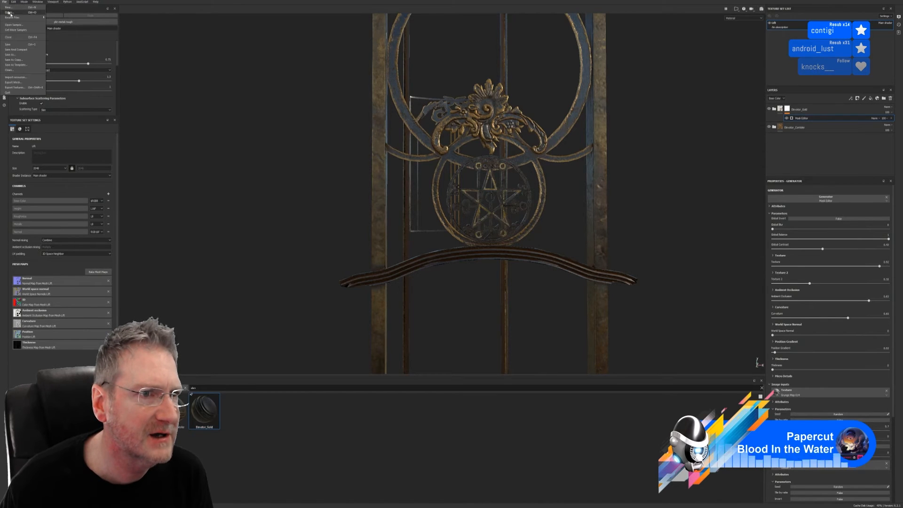
click(8, 44)
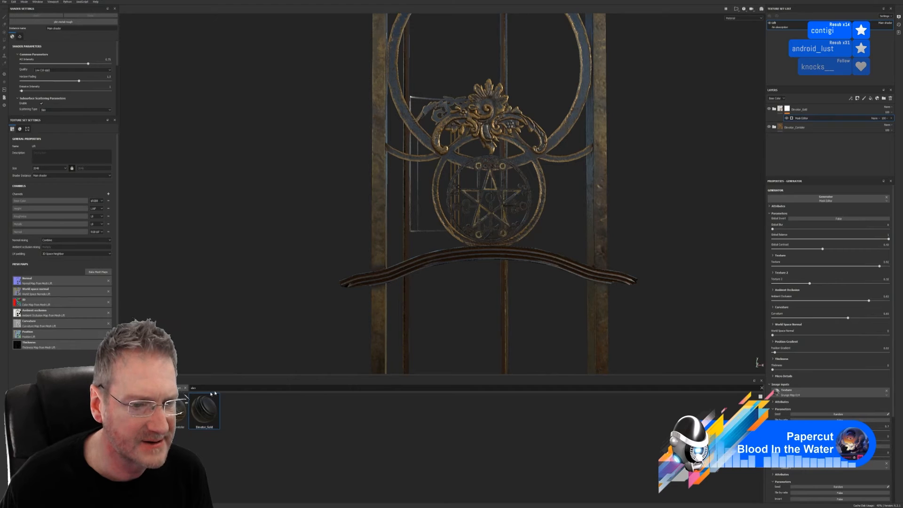
- Clear the smart material search and apply the Gold_03 smart material to the gate above the Elevator_Gold folder
double_click(193, 387)
key(BackSpace)
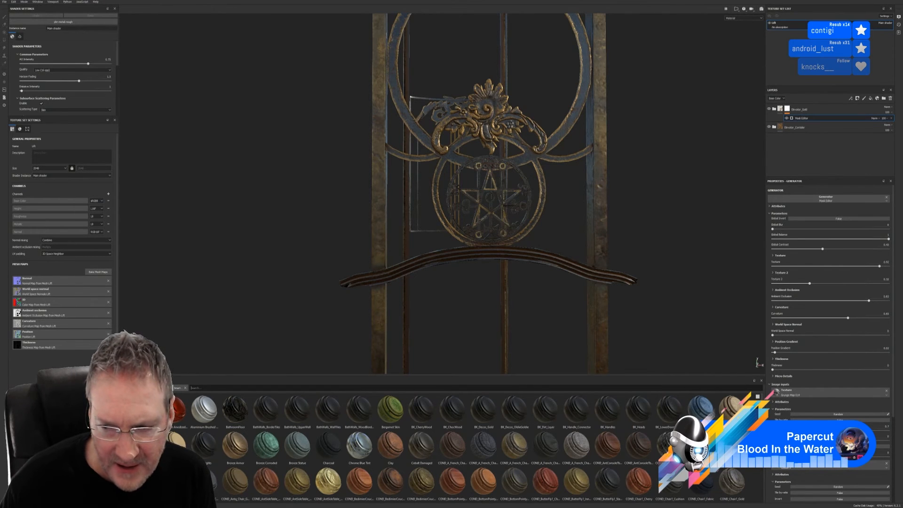
scroll(474, 447, down, 8)
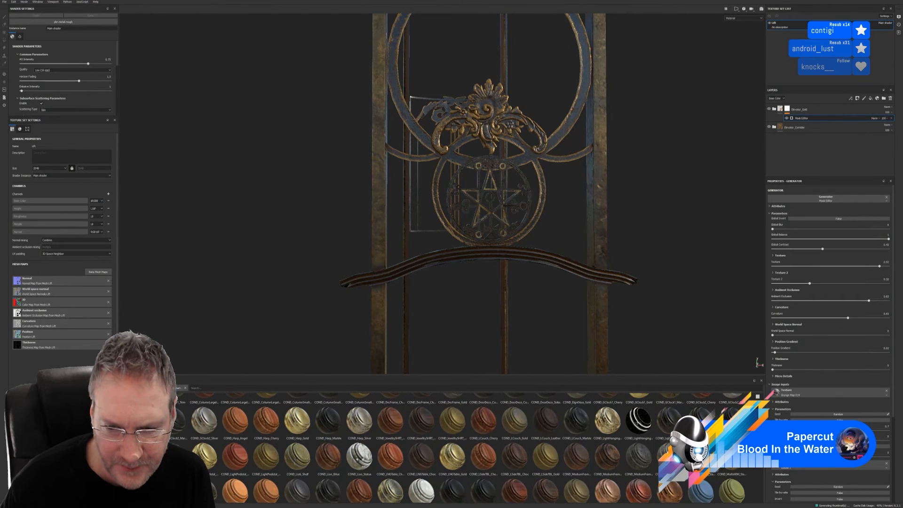
scroll(474, 448, down, 3)
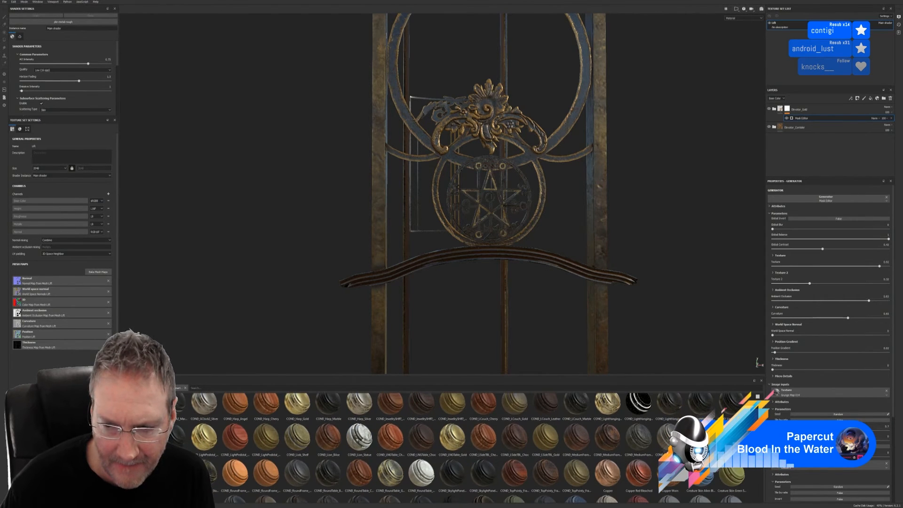
scroll(668, 424, down, 3)
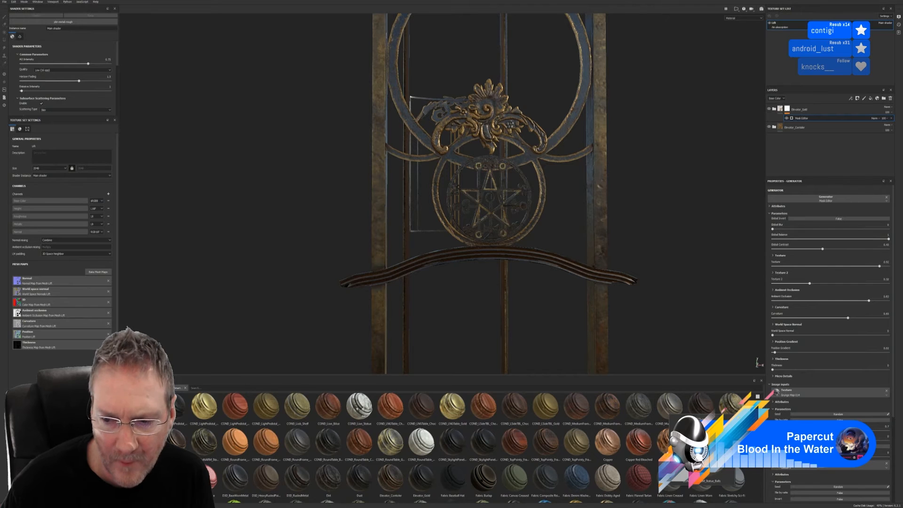
scroll(668, 413, up, 1)
scroll(474, 448, down, 3)
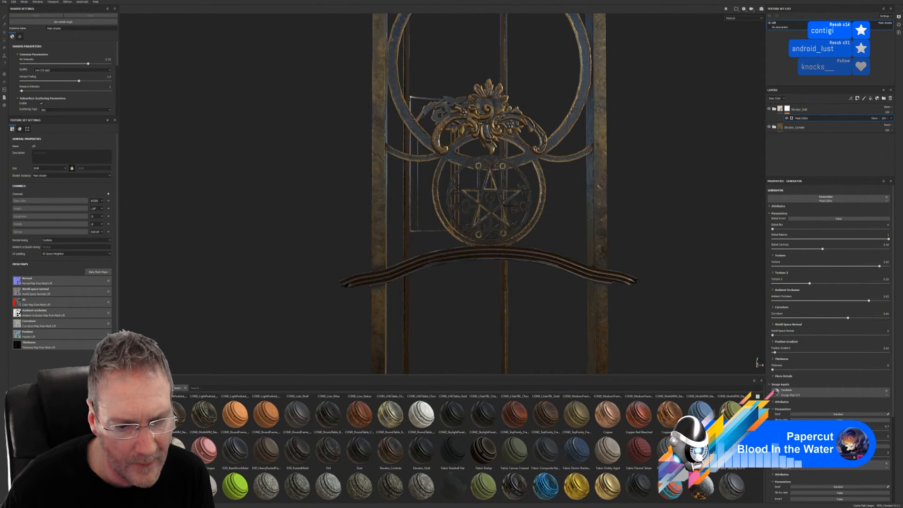
scroll(474, 448, down, 2)
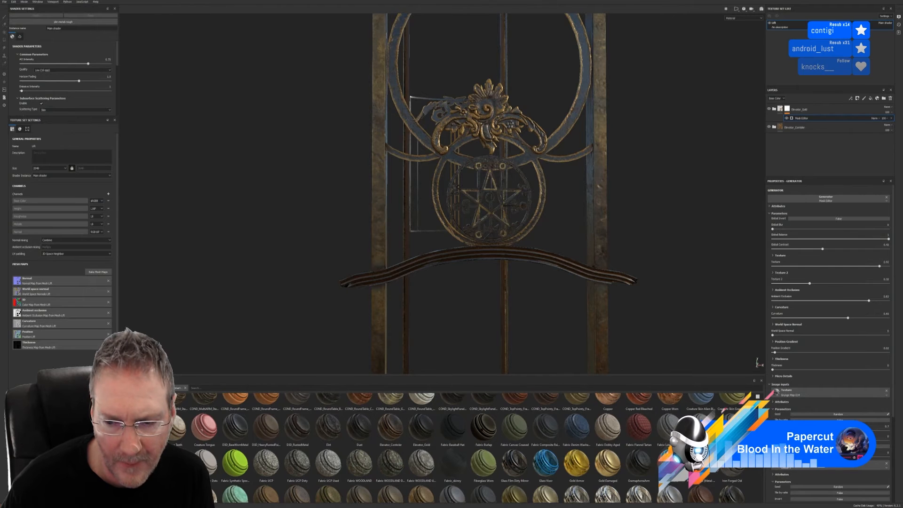
scroll(474, 447, down, 1)
scroll(474, 448, down, 3)
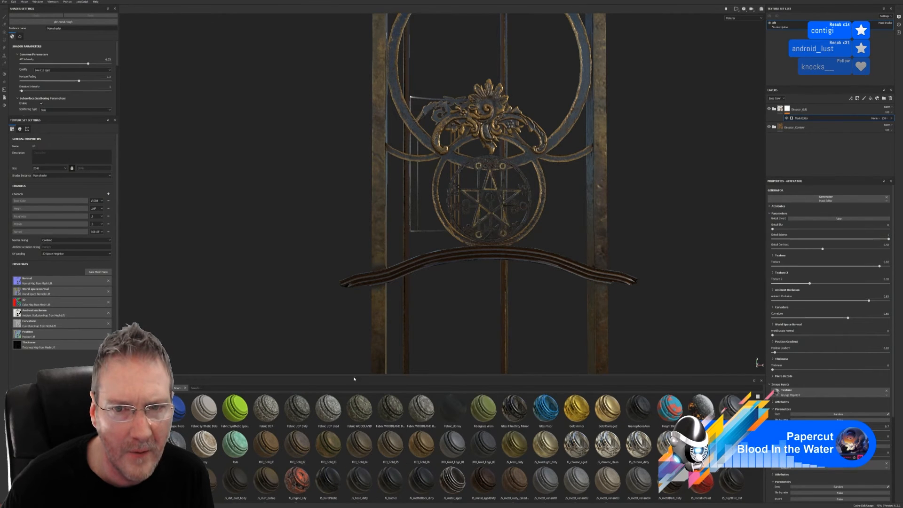
drag(328, 448, 522, 207)
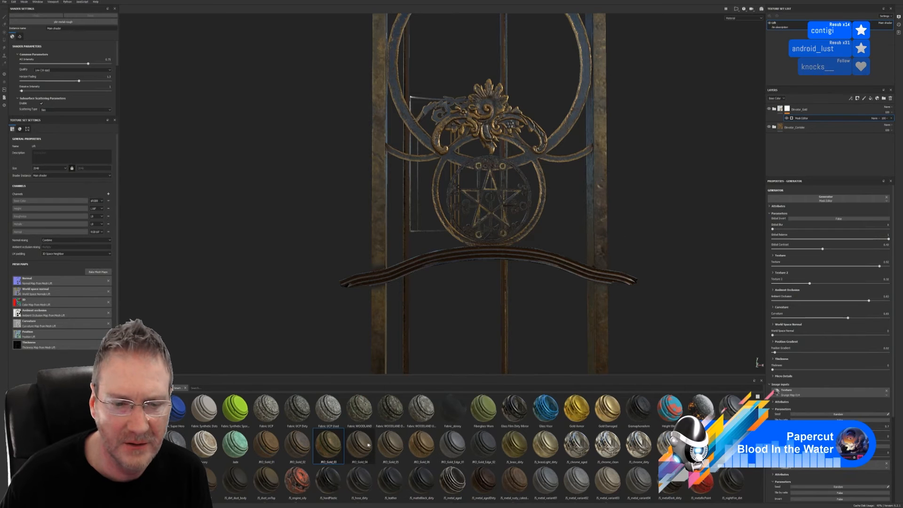
click(799, 112)
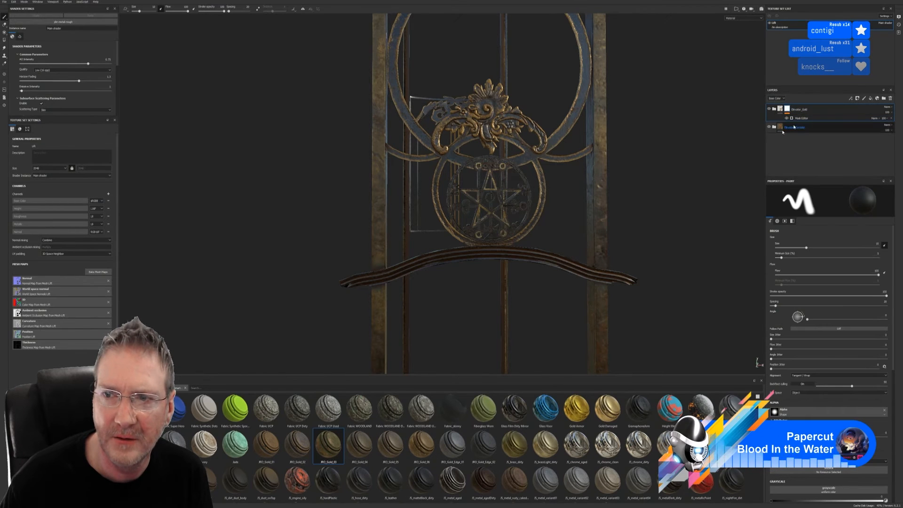
drag(344, 443, 483, 244)
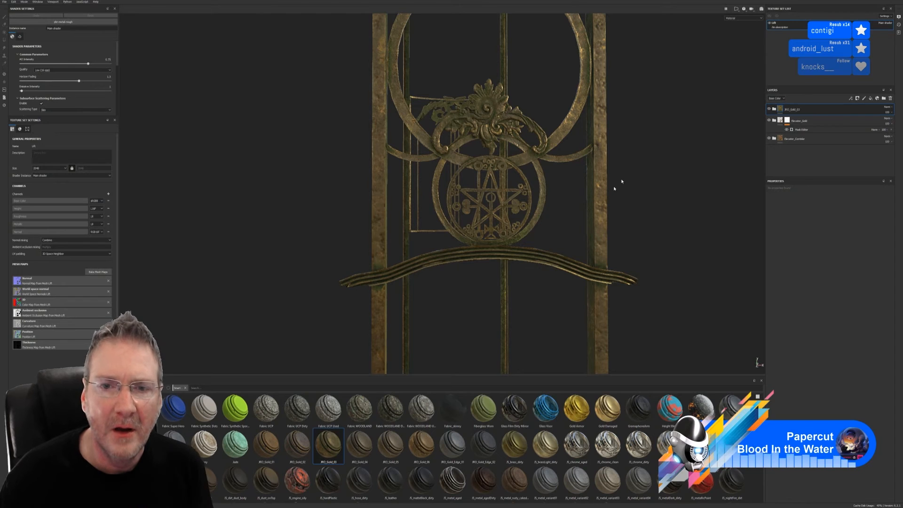
- Add a color selection mask to the Gold_03 folder, picking the green of the rings and the dark olive of the pentagram disc's ornaments
right_click(813, 110)
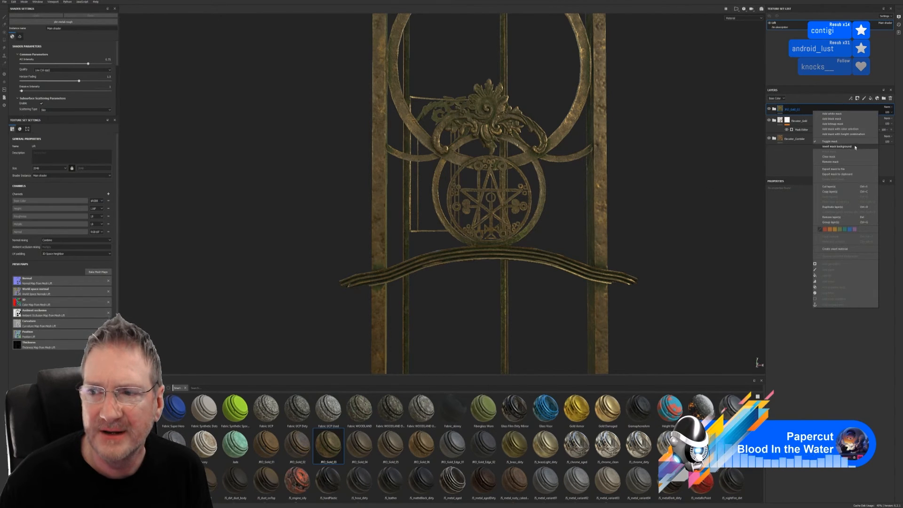
click(850, 130)
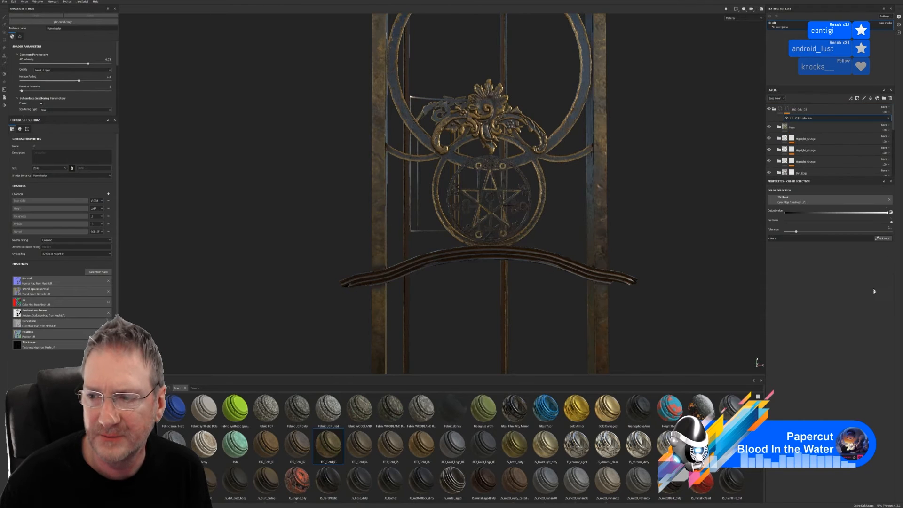
click(882, 238)
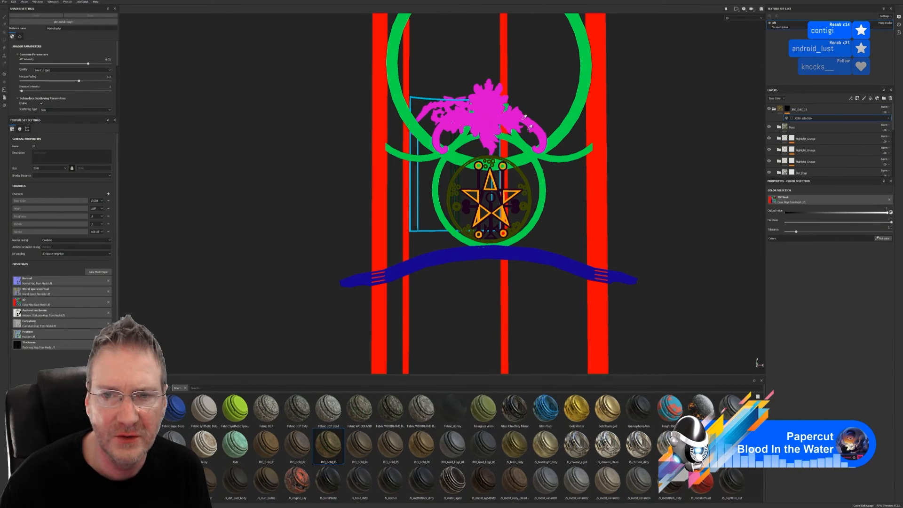
click(524, 162)
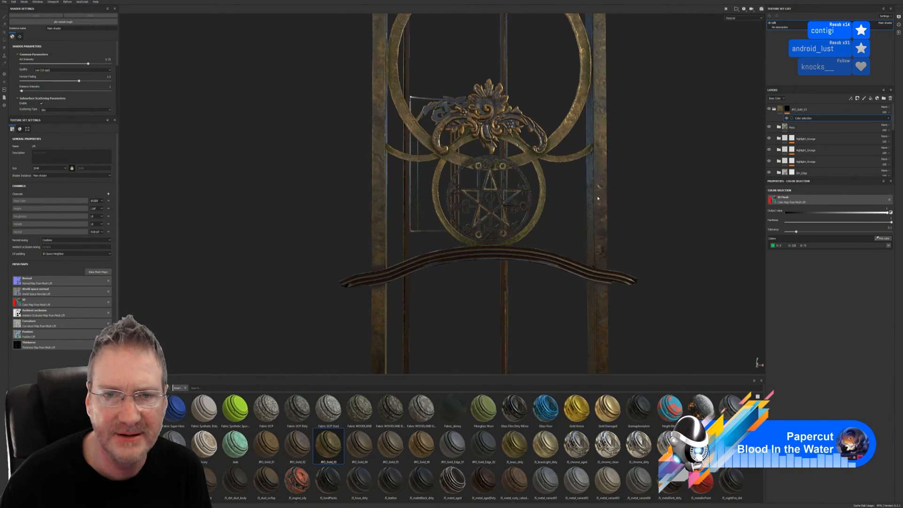
click(882, 238)
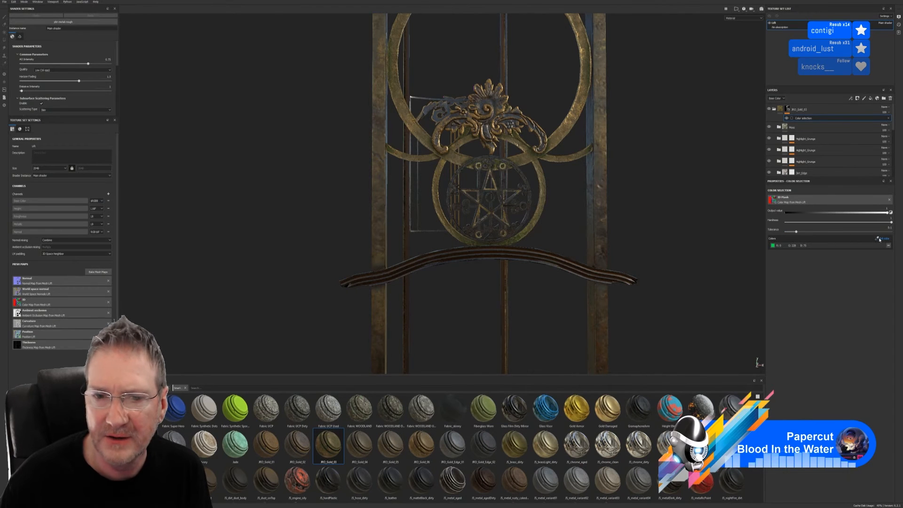
click(523, 222)
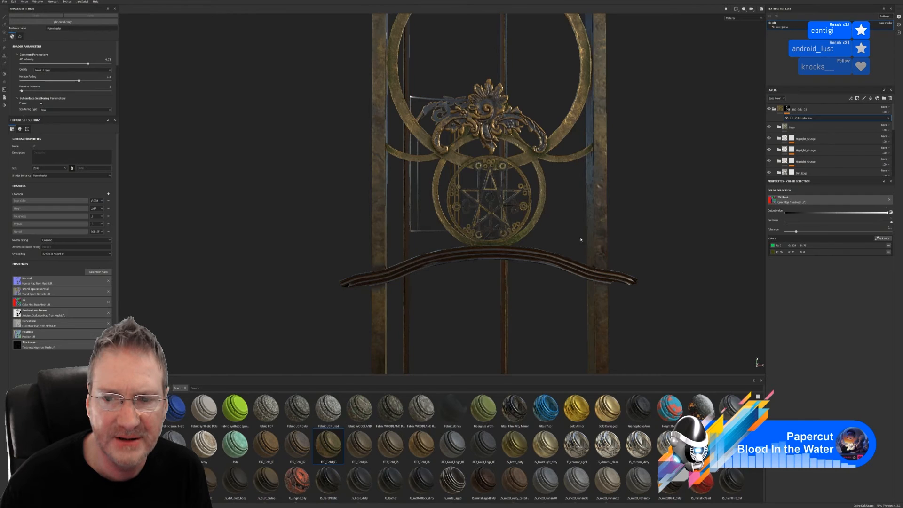
- Collapse the Gold_03 folder and compare the rings and pentagram disc with the material hidden and shown
alt+drag(600, 239, 642, 221)
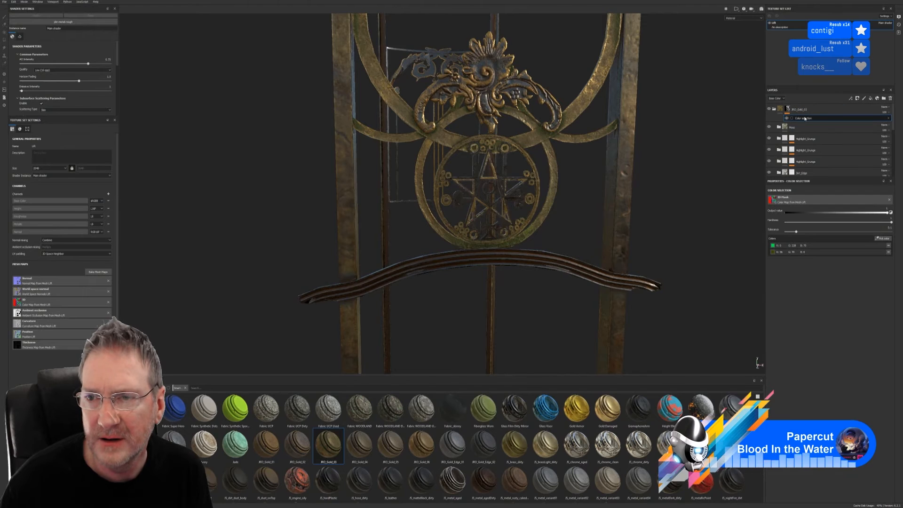
click(774, 110)
click(769, 109)
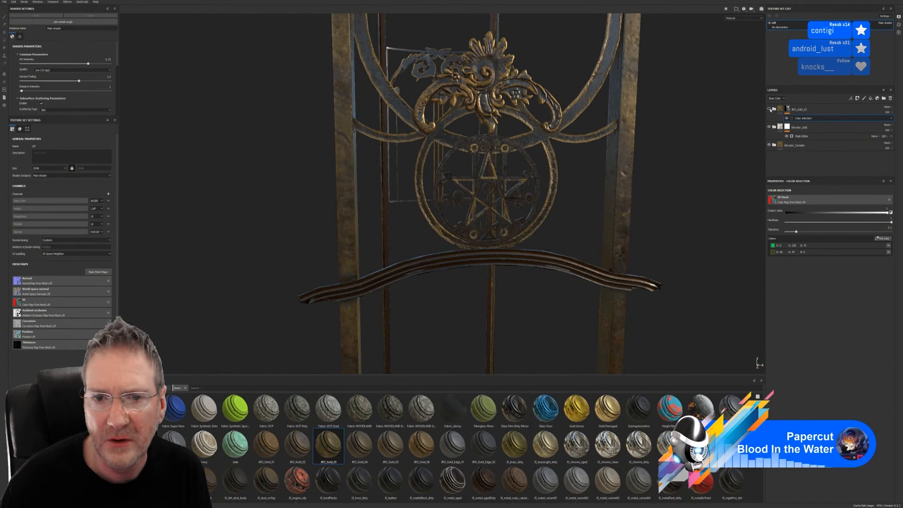
click(770, 109)
click(770, 109)
click(770, 109)
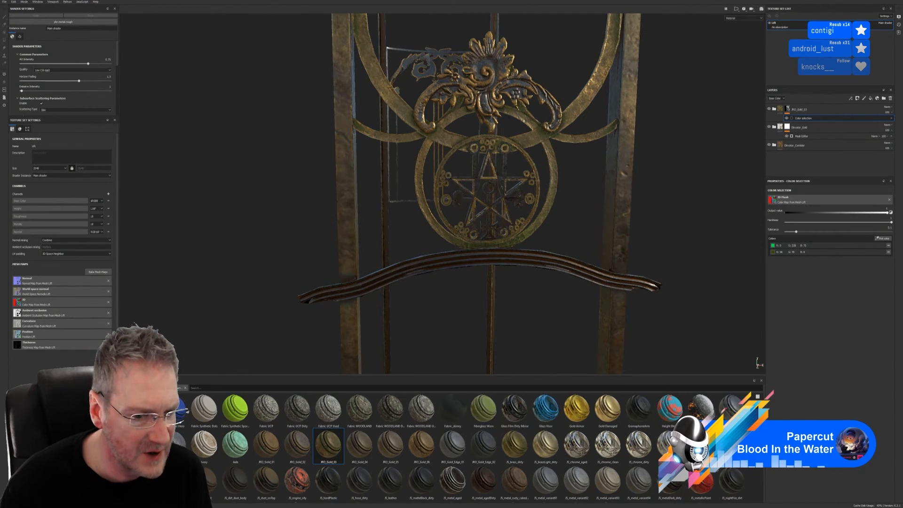
- Browse the smart masks, hide the Gold_03 folder, and compare the gate with the bottom Elevator_Corroded folder hidden and shown
click(136, 471)
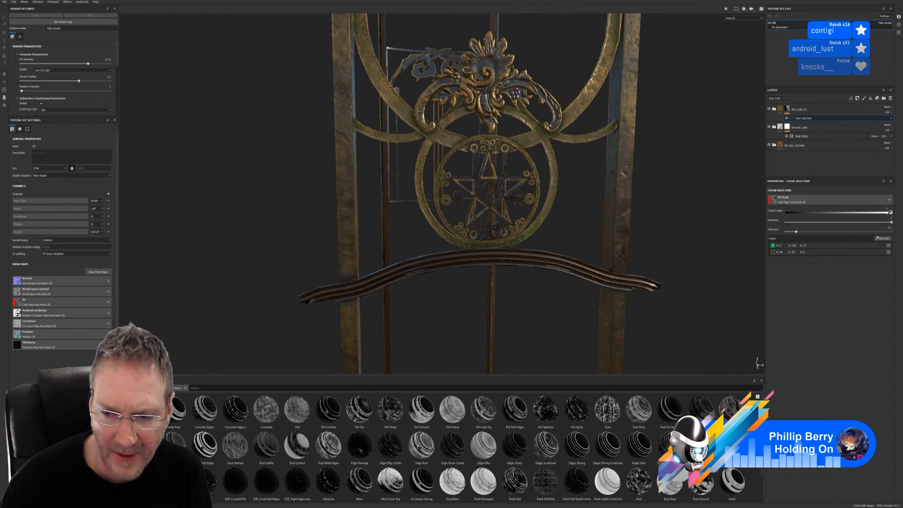
scroll(770, 494, down, 1)
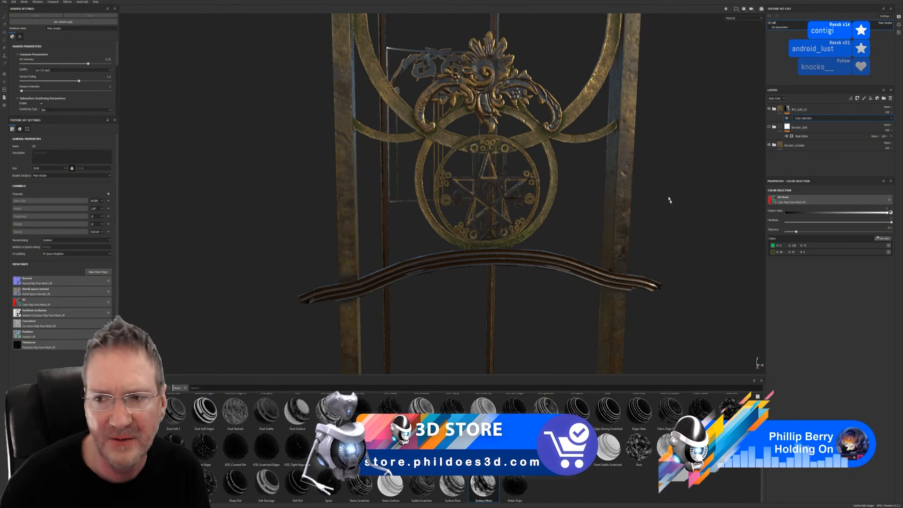
click(769, 109)
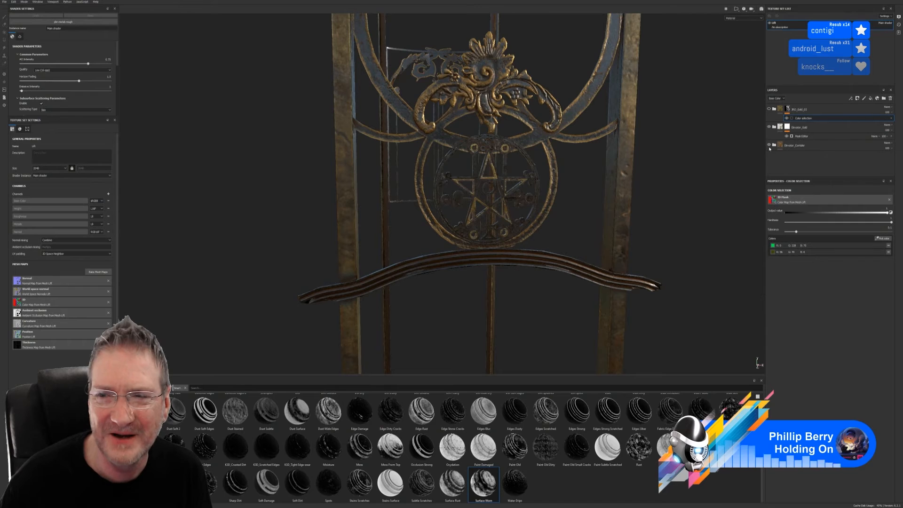
click(814, 111)
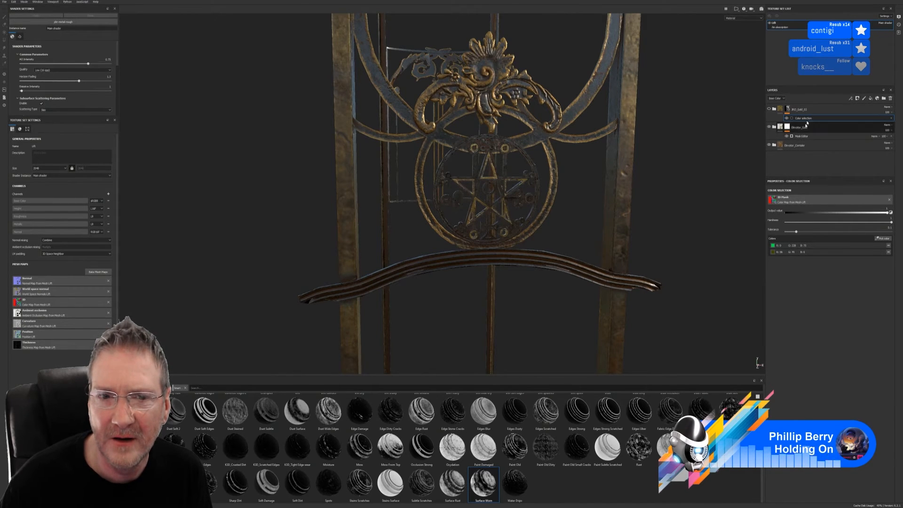
click(769, 146)
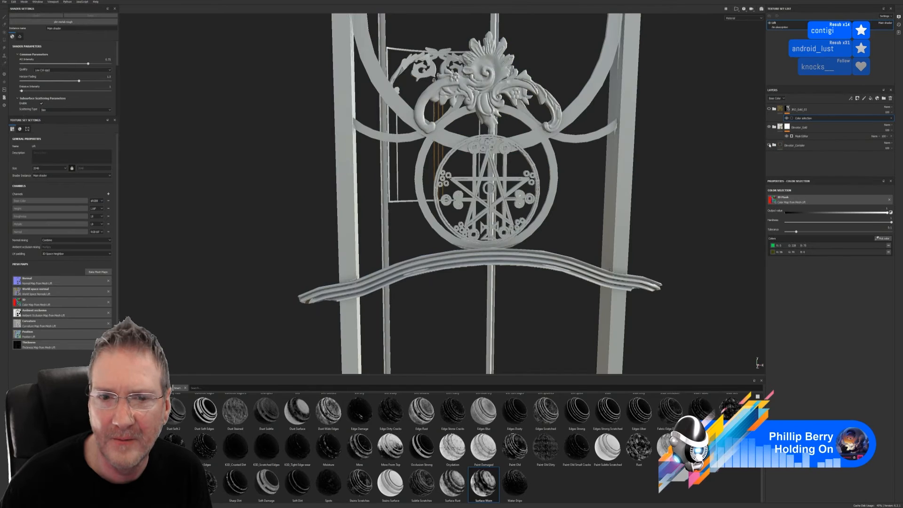
click(769, 146)
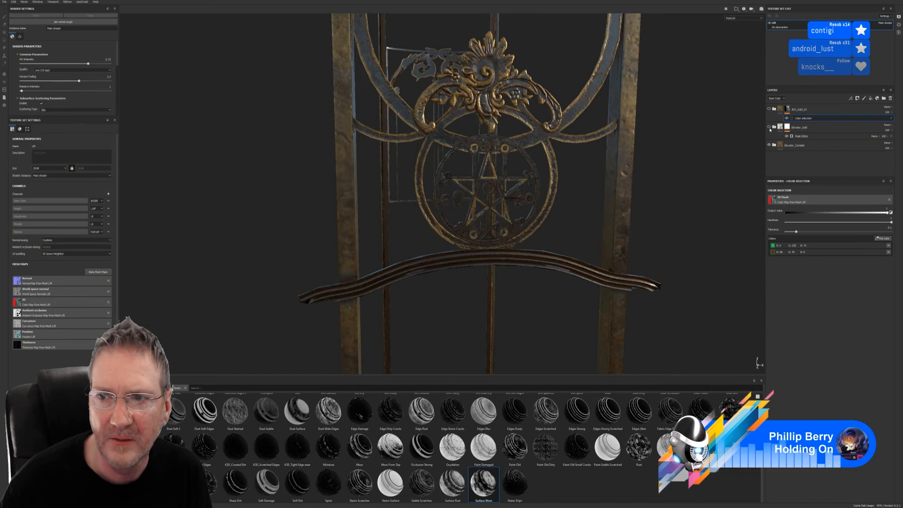
- Group the Gold_03 and Elevator_Corroded folders together beneath the Elevator_Gold folder, and save the project
click(813, 111)
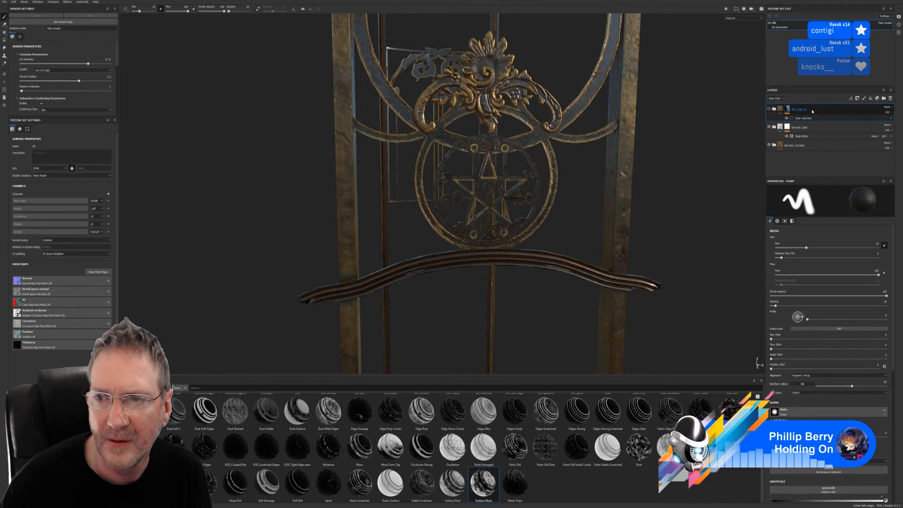
drag(812, 112, 806, 139)
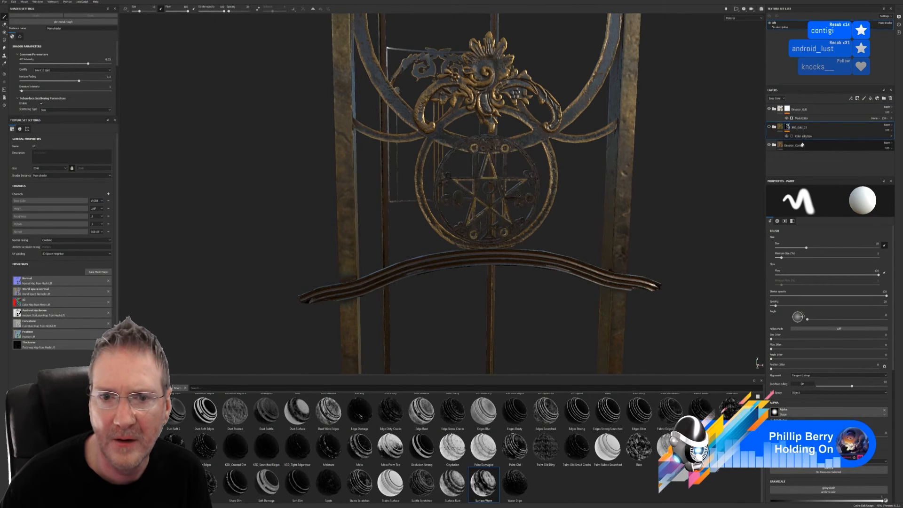
double_click(807, 127)
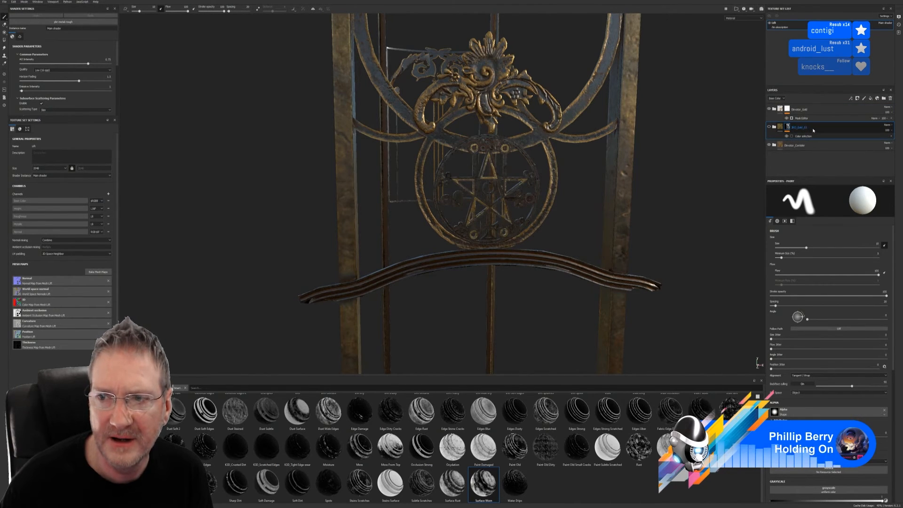
double_click(799, 146)
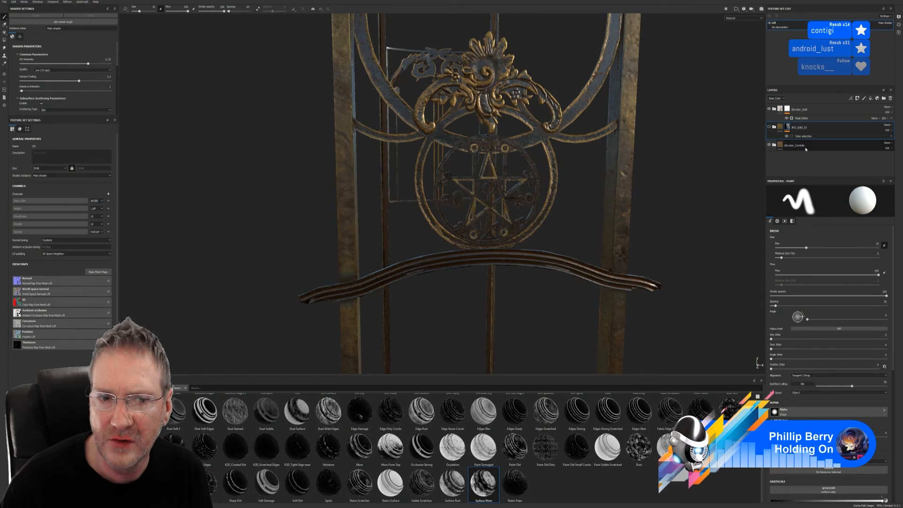
right_click(805, 149)
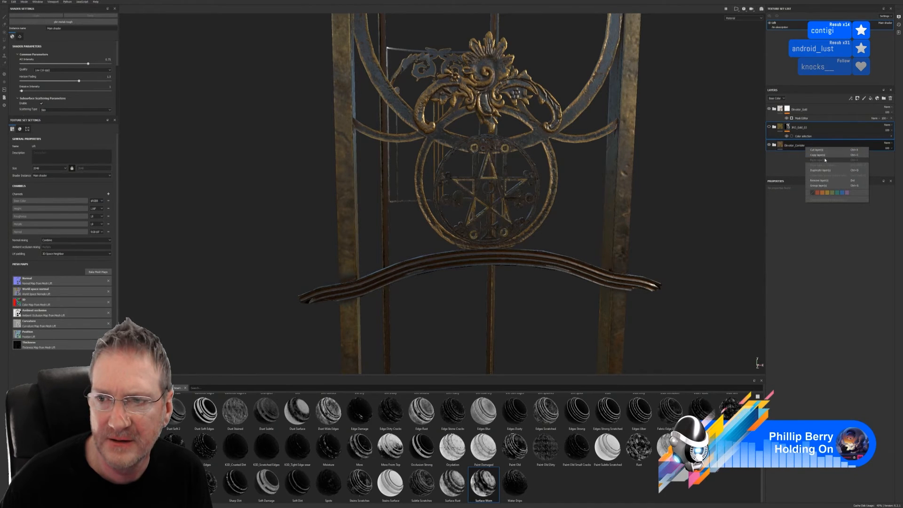
click(817, 186)
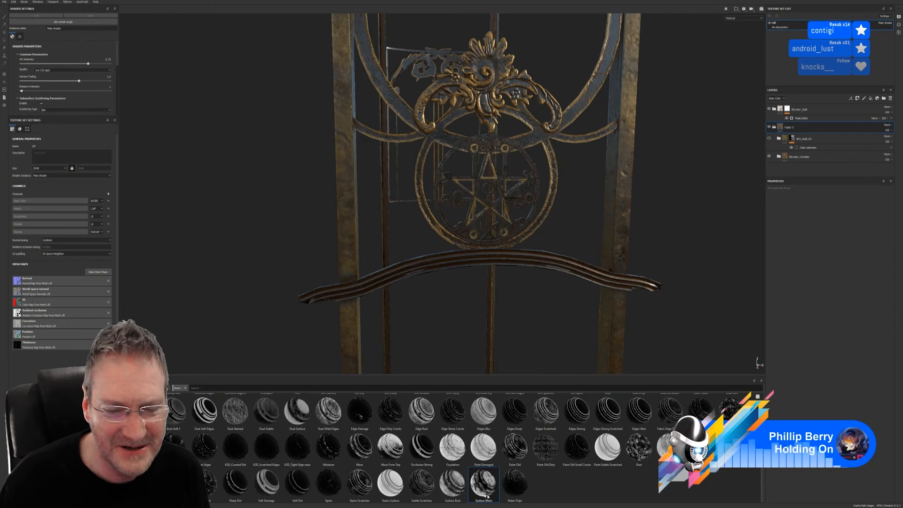
click(4, 3)
click(14, 45)
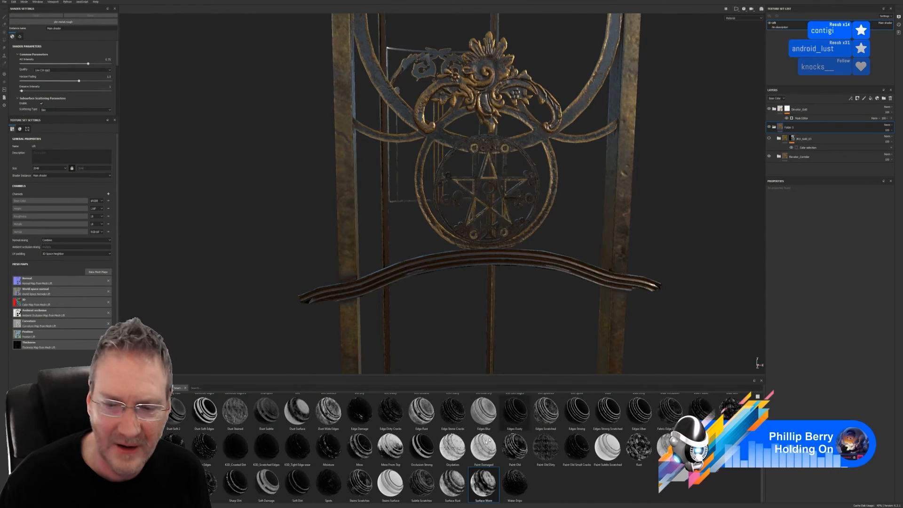
- Try the Surface Worn smart mask on the new group folder, remove it, and inspect the colors in Gold_03's color selection
drag(482, 483, 808, 124)
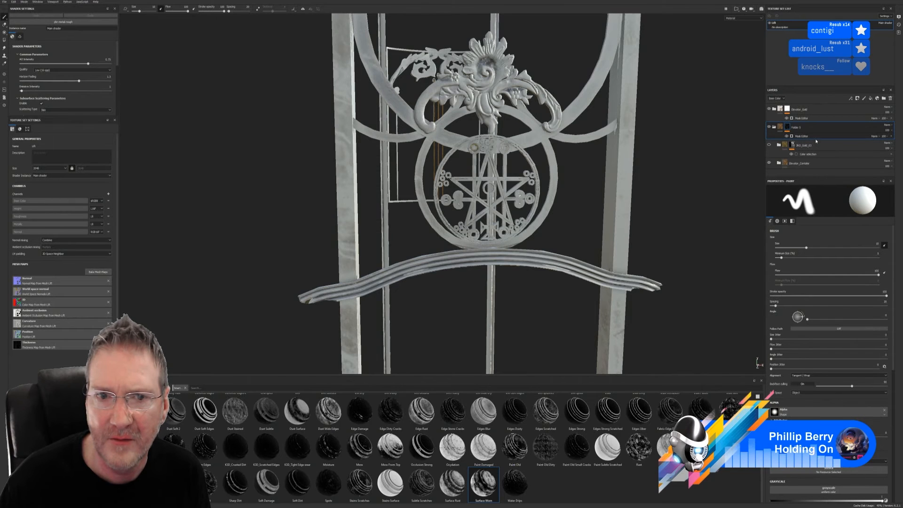
key(Delete)
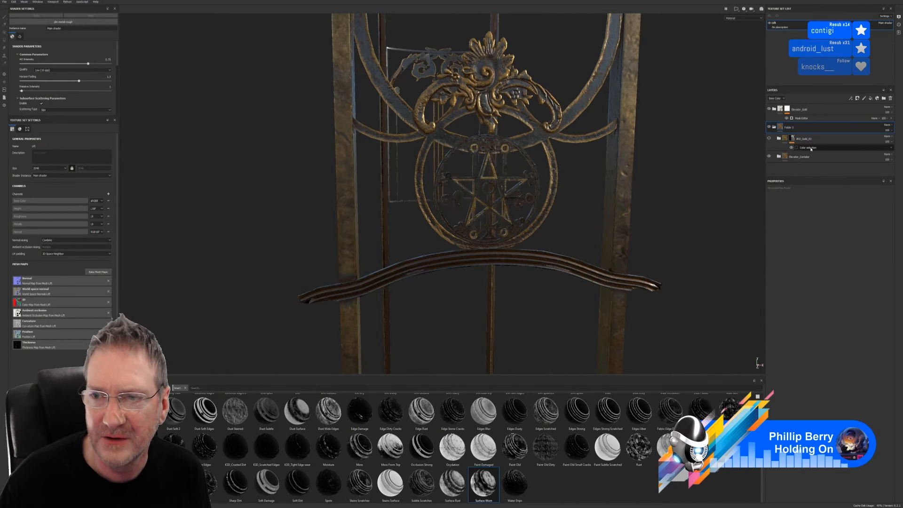
click(810, 149)
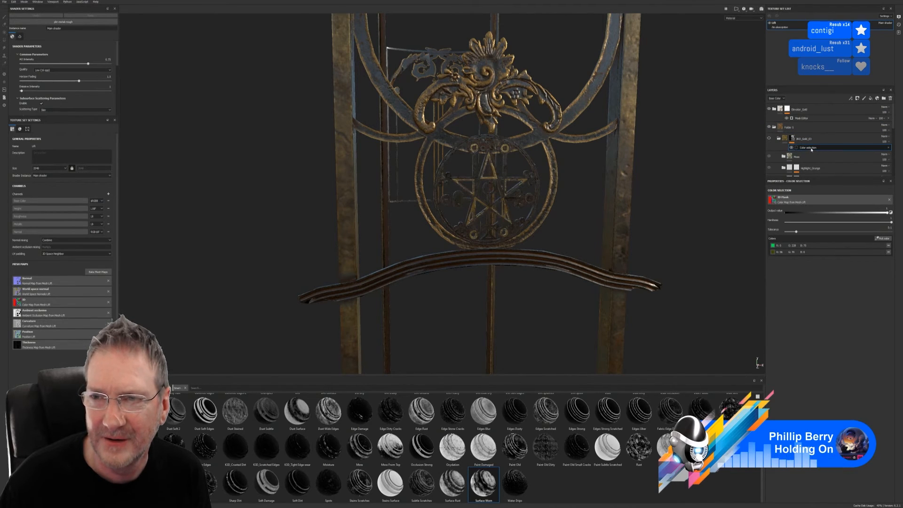
drag(810, 149, 784, 127)
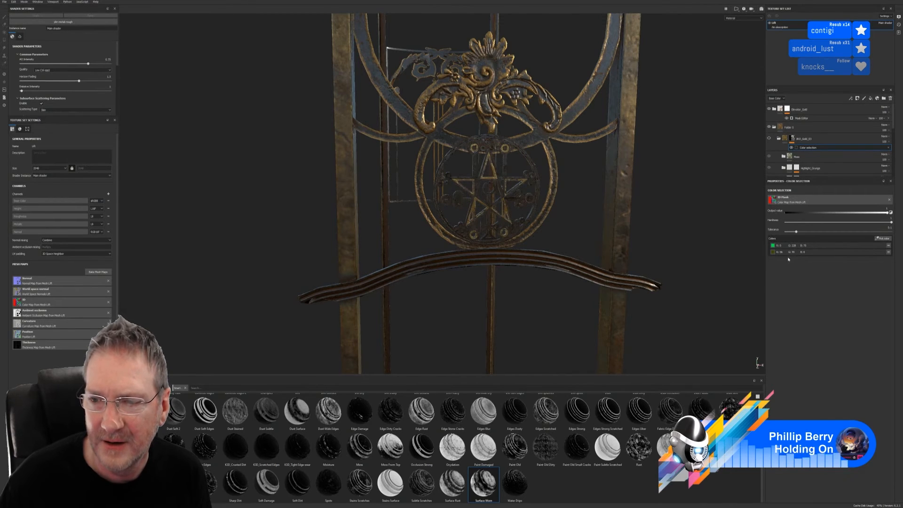
- Add a color selection mask to the new group folder, picking the green of the rings and the dark olive of the pentagram disc
click(804, 130)
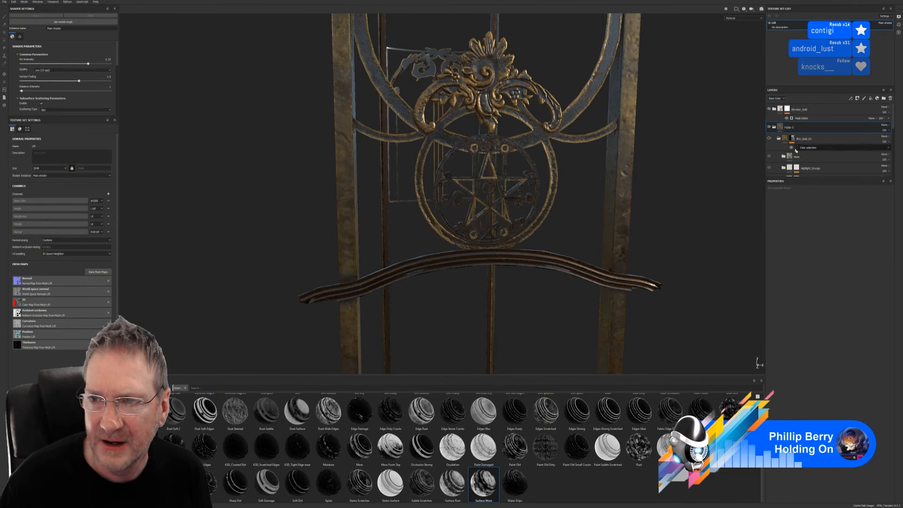
right_click(810, 131)
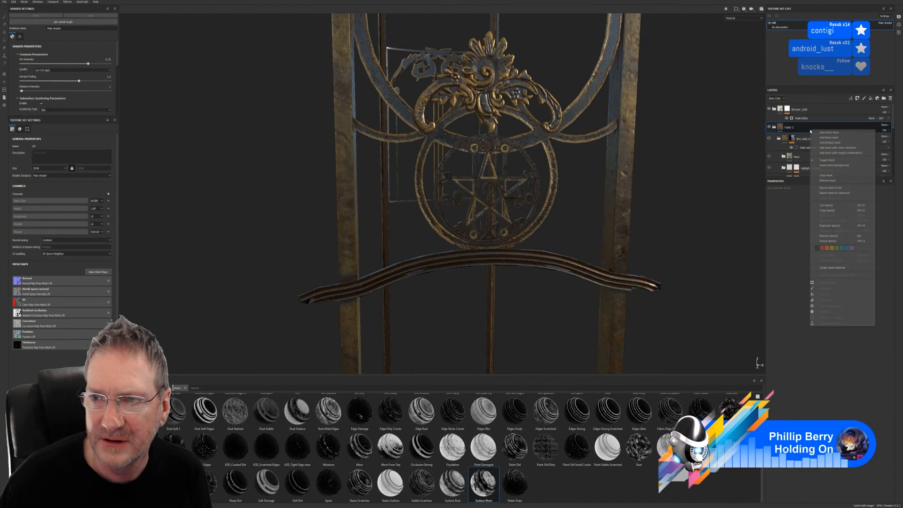
click(852, 149)
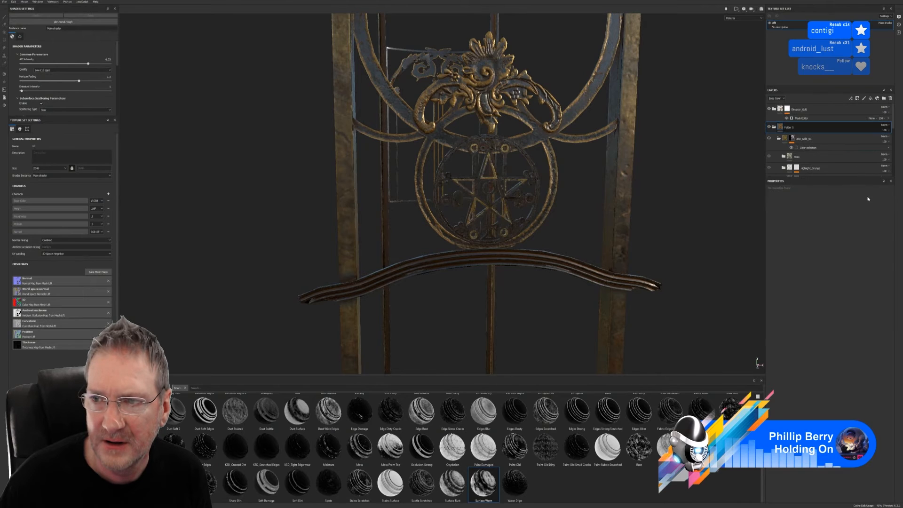
click(883, 238)
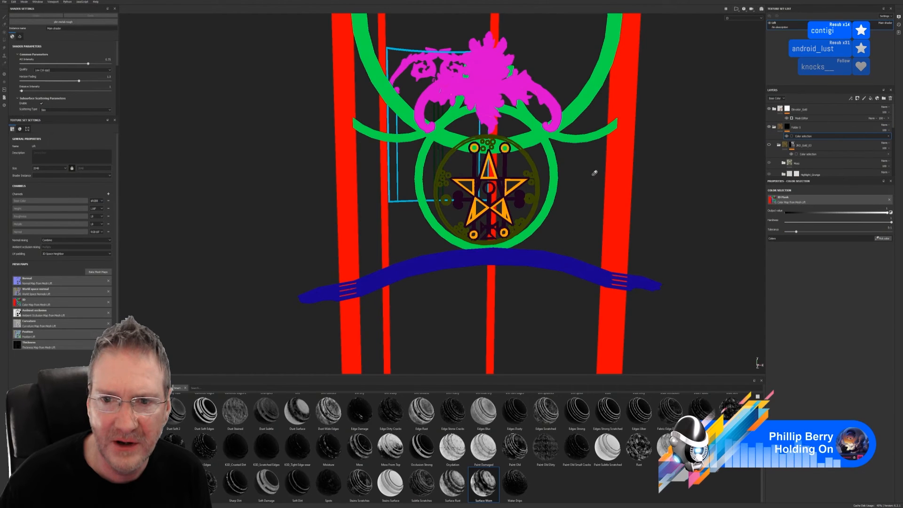
click(553, 161)
click(883, 238)
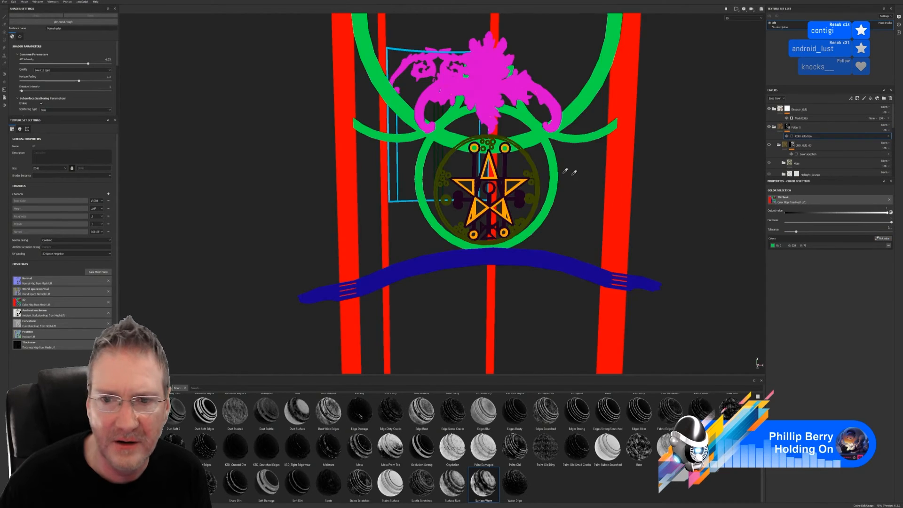
click(533, 167)
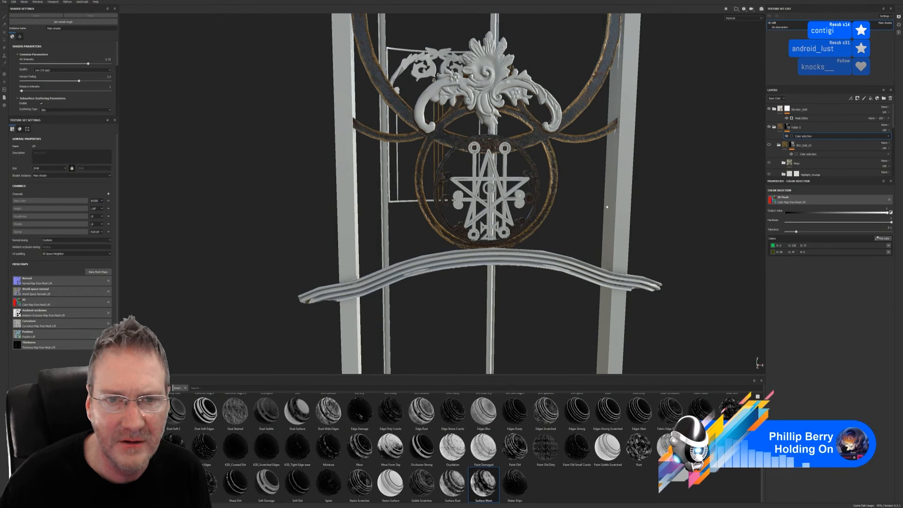
- Add the red of the vertical posts and the magenta of the leaf ornament to the group folder's color selection
scroll(505, 237, down, 4)
alt+drag(498, 237, 489, 184)
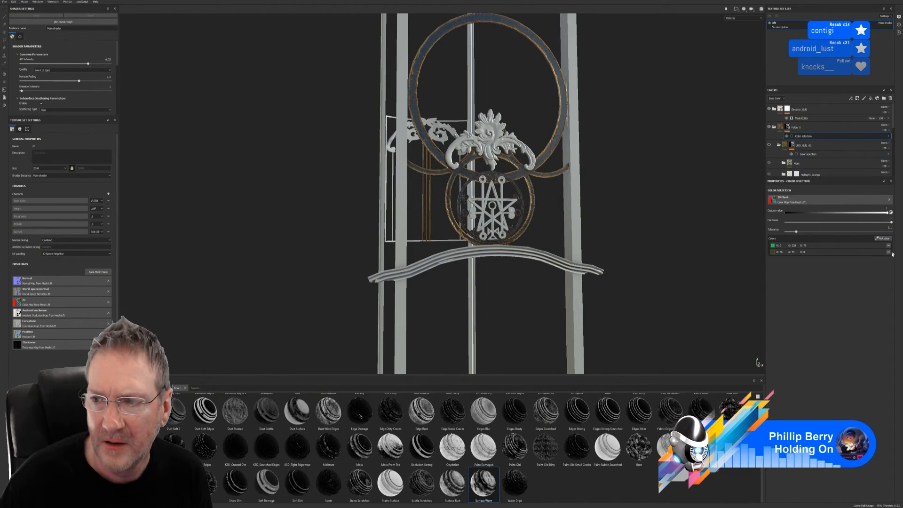
click(882, 239)
click(572, 213)
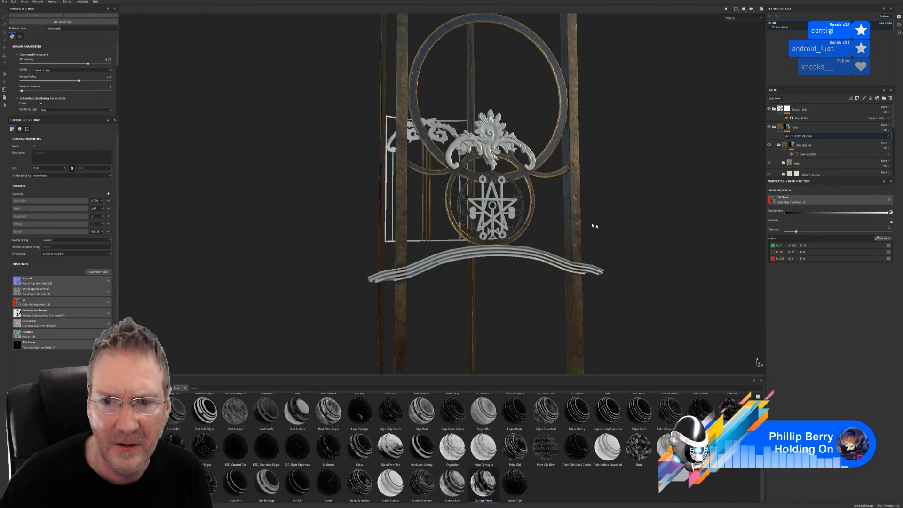
alt+drag(629, 211, 545, 229)
click(882, 239)
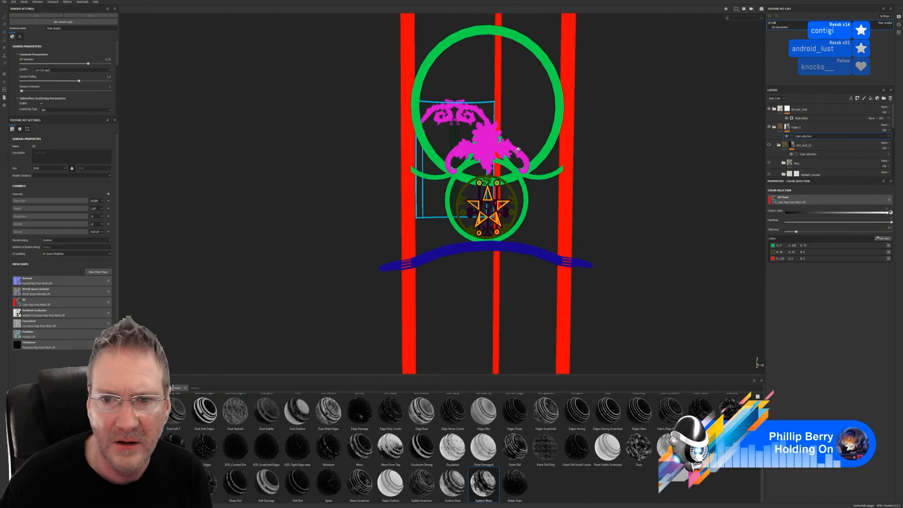
click(486, 139)
- Add the near-black of the disc's inner symbols and the orange of the star to the group folder's color selection
alt+drag(595, 207, 589, 188)
alt+right_drag(590, 188, 705, 205)
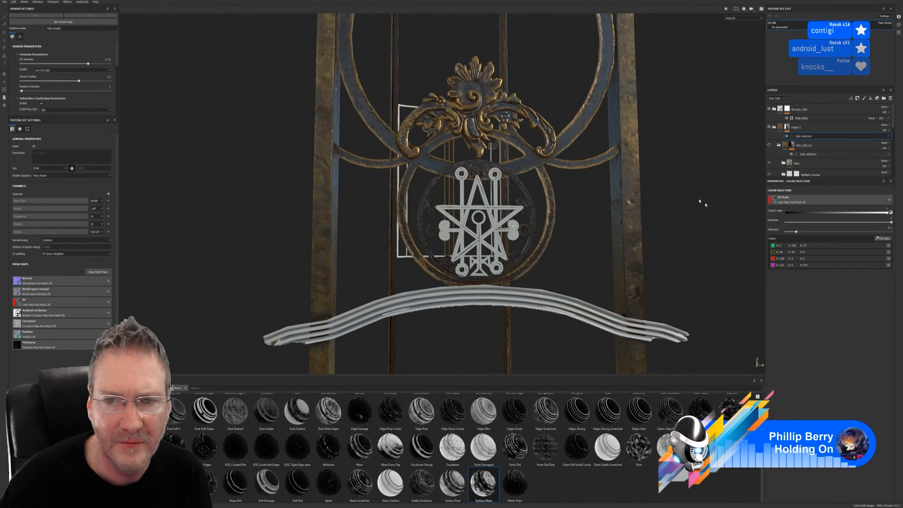
click(885, 239)
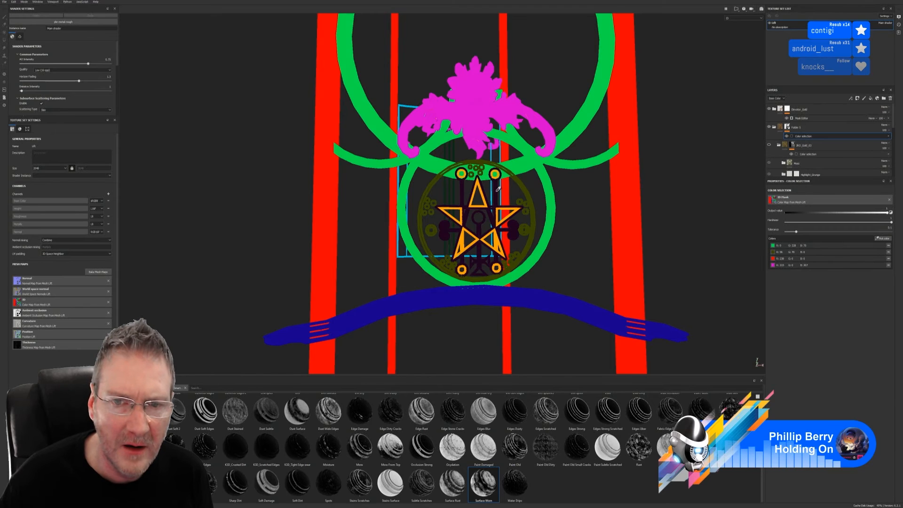
click(464, 192)
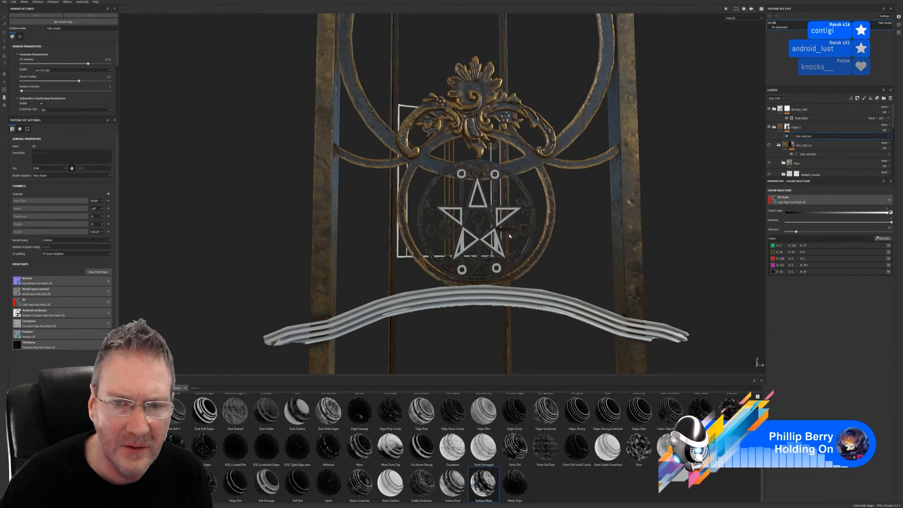
alt+right_drag(509, 236, 535, 232)
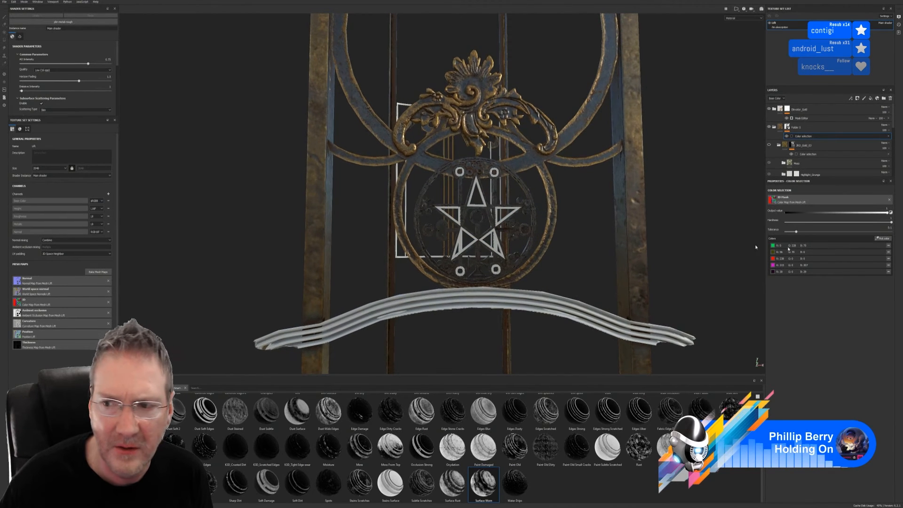
click(887, 238)
click(478, 185)
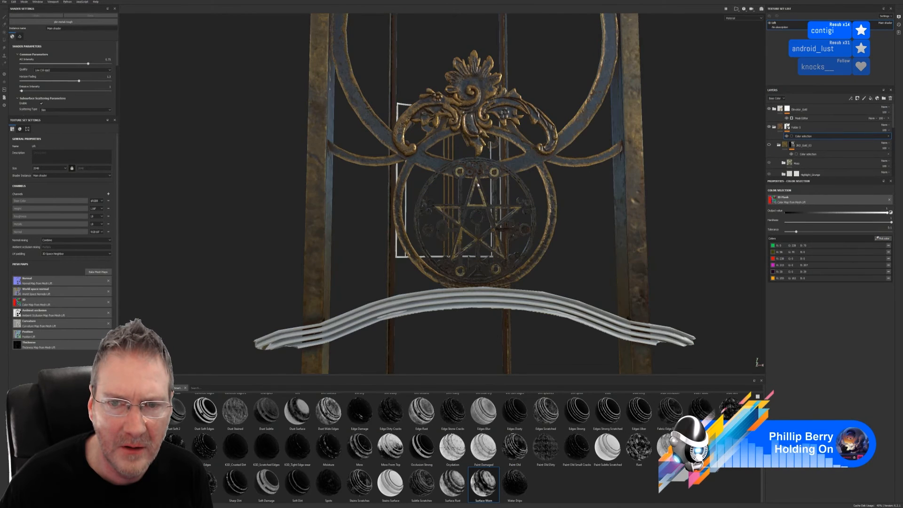
alt+drag(516, 219, 482, 240)
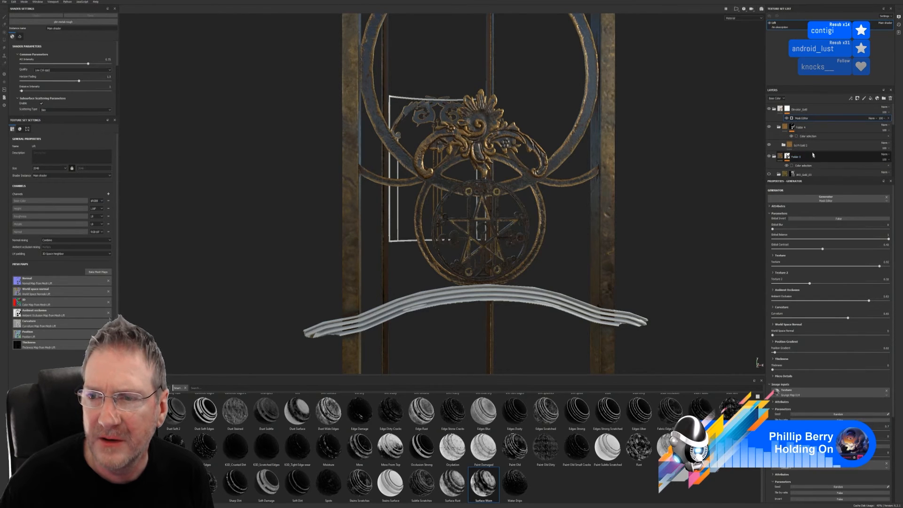
- Remove the color selection from the Gold_03 folder's mask and apply the Surface Worn smart mask to it instead
scroll(813, 153, down, 1)
click(817, 155)
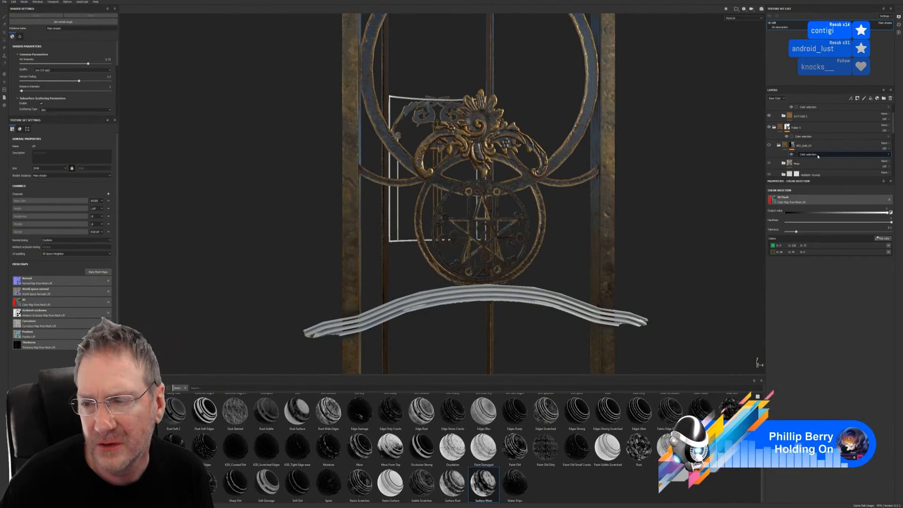
click(888, 155)
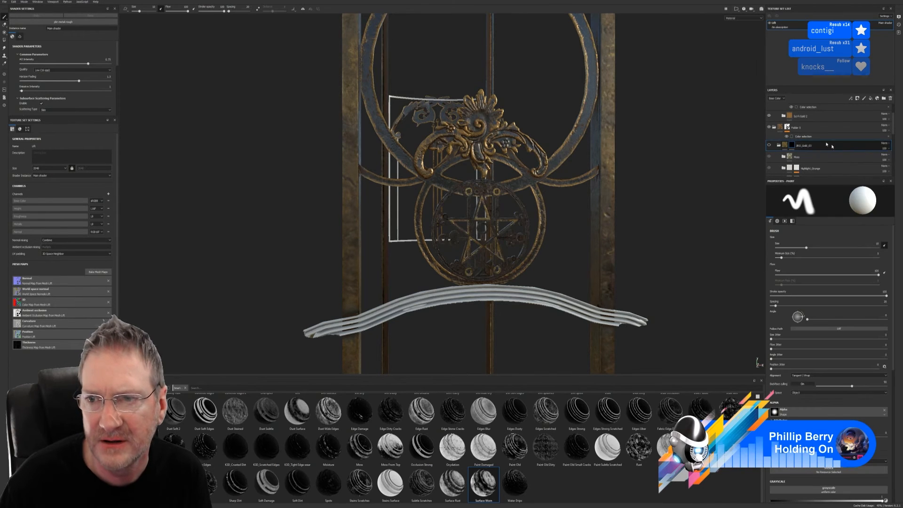
drag(481, 483, 810, 151)
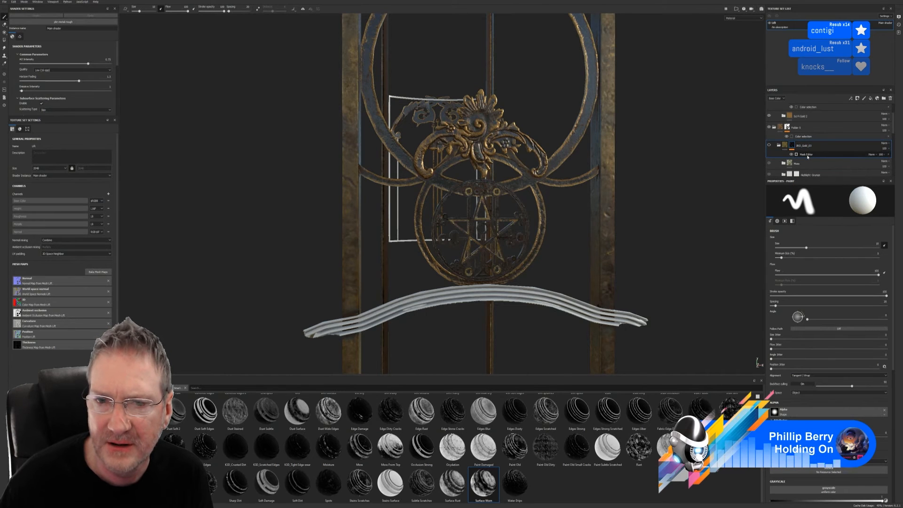
click(816, 155)
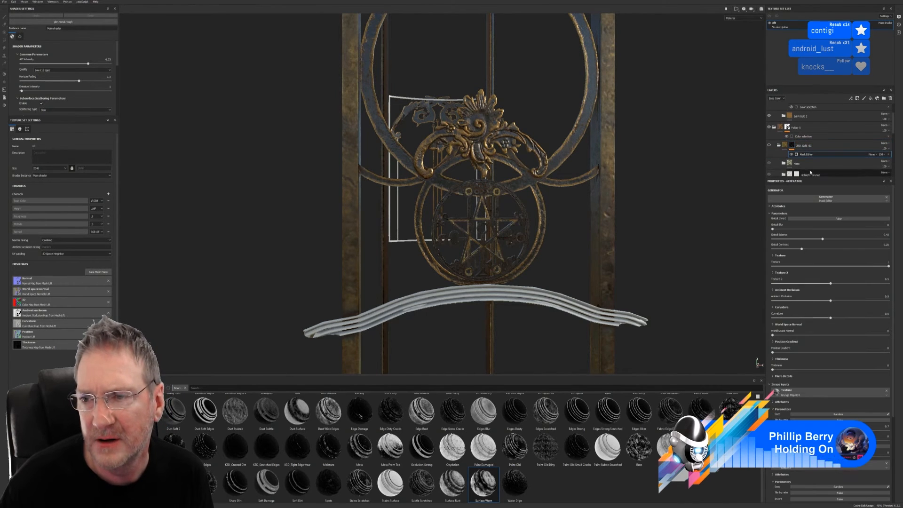
drag(821, 242, 846, 285)
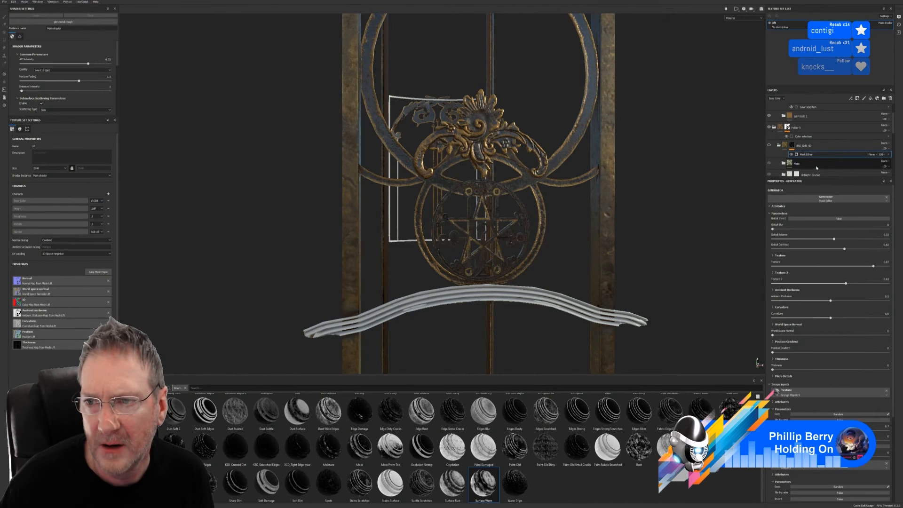
click(888, 156)
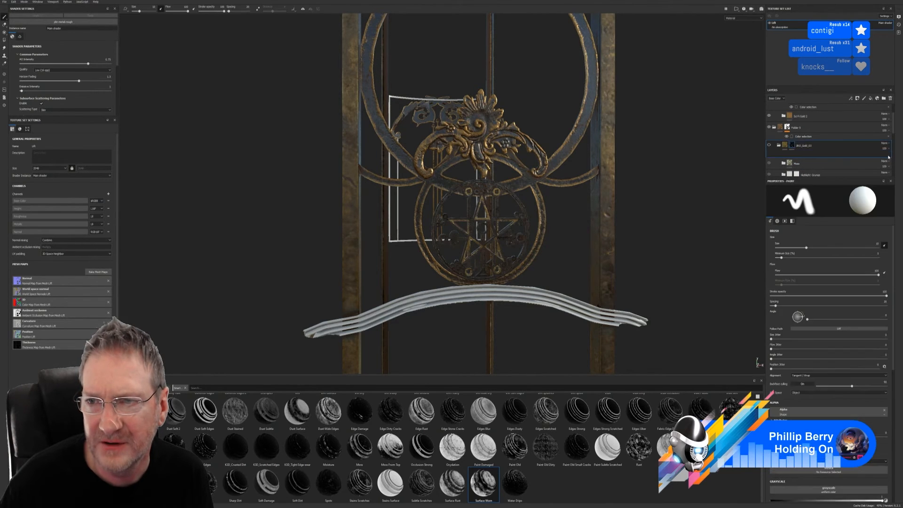
- Remove the mask from the Gold_03 folder, make the folder visible and apply the Surface Worn smart mask to it afresh
click(778, 146)
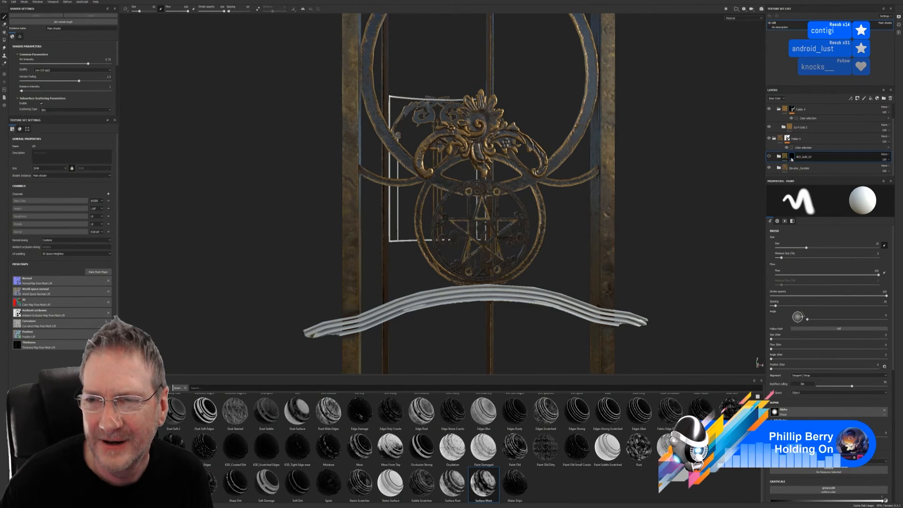
right_click(791, 159)
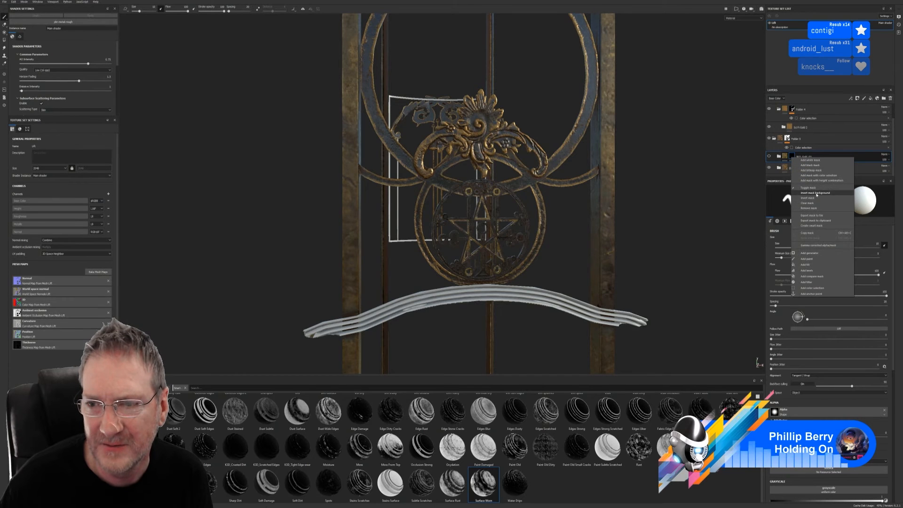
click(813, 208)
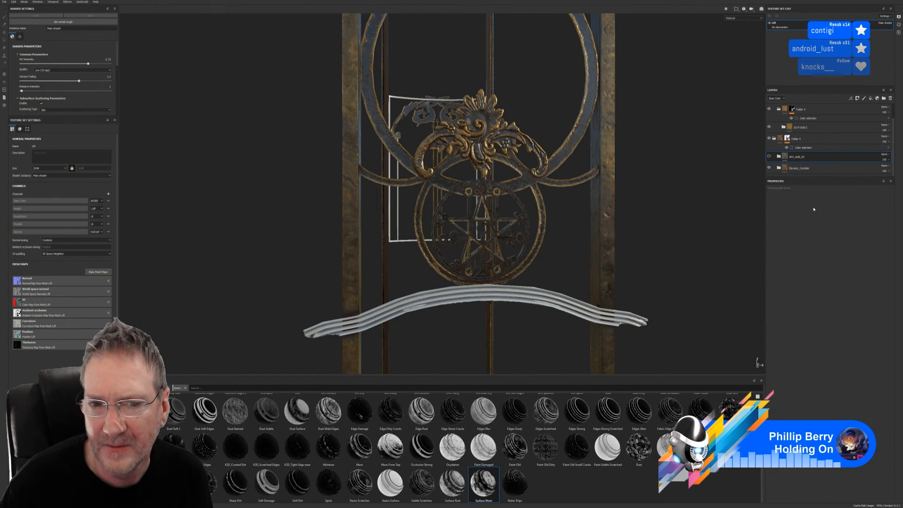
click(769, 157)
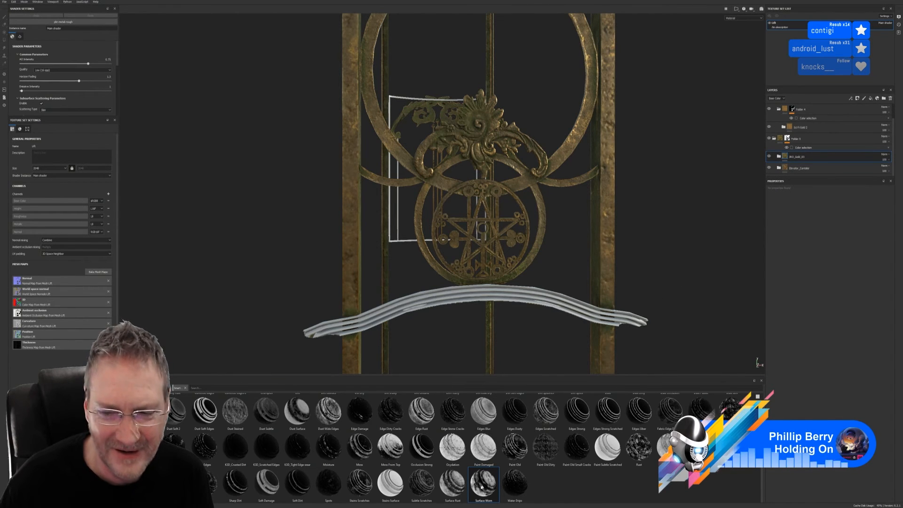
mouse_move(483, 482)
mouse_down()
mouse_move(798, 207)
mouse_move(812, 157)
mouse_up()
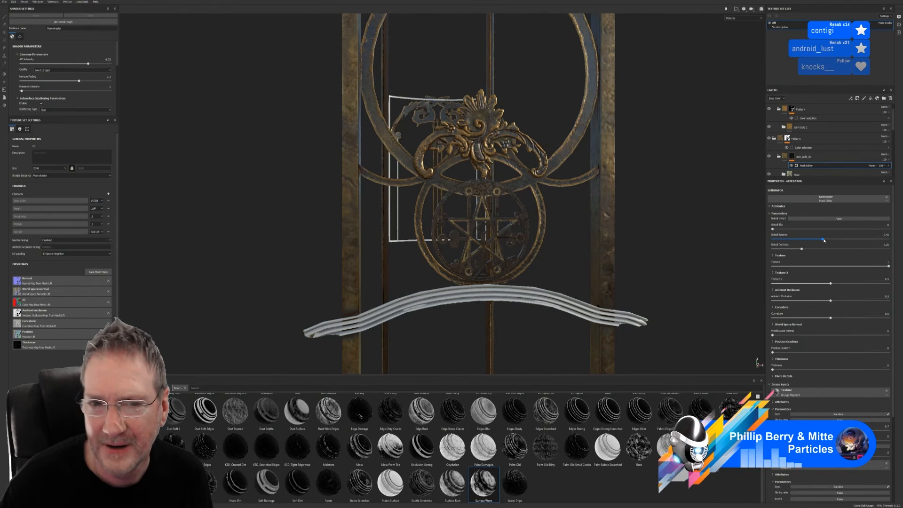
- In the Gold_03 mask's generator, set Global Balance to 0.61, Global Contrast to 0.48 and Texture 2 to about 0.61
drag(822, 239, 844, 241)
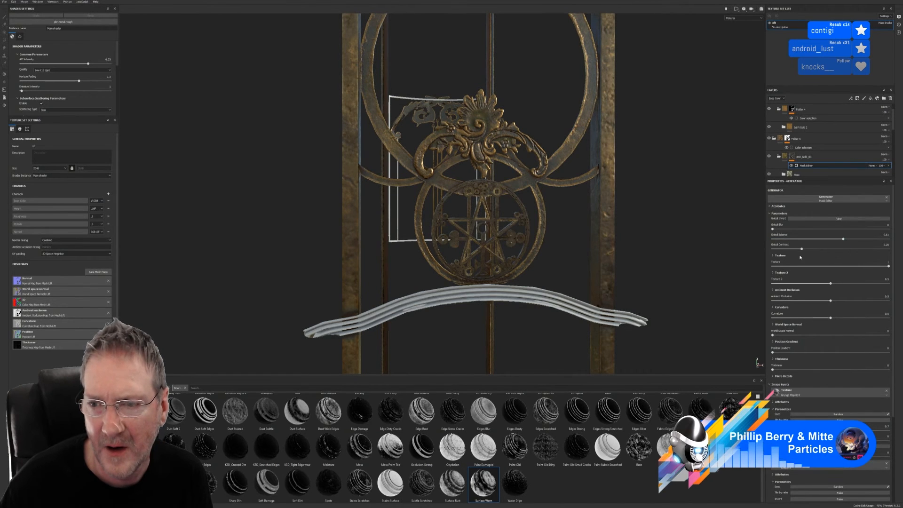
drag(802, 249, 833, 255)
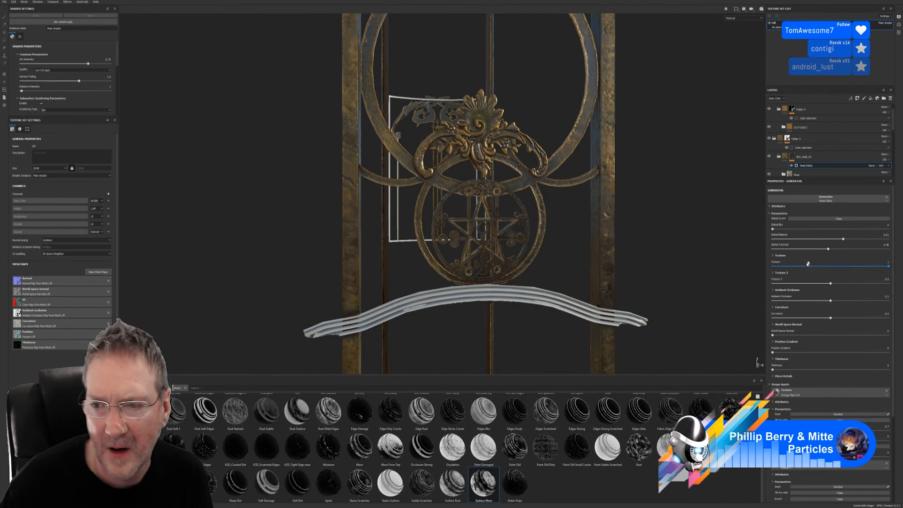
drag(830, 285, 772, 284)
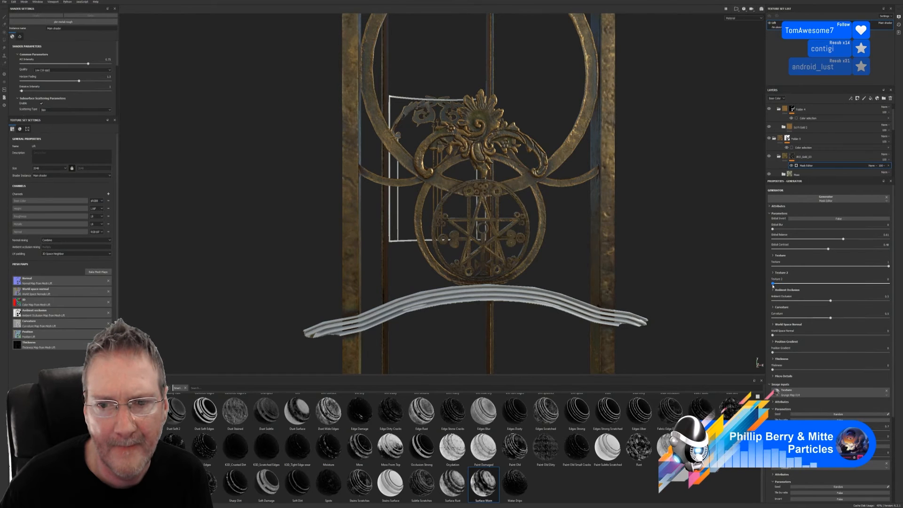
mouse_move(841, 288)
mouse_down()
mouse_move(852, 288)
mouse_move(826, 301)
mouse_move(773, 301)
mouse_move(893, 299)
mouse_move(833, 303)
mouse_up()
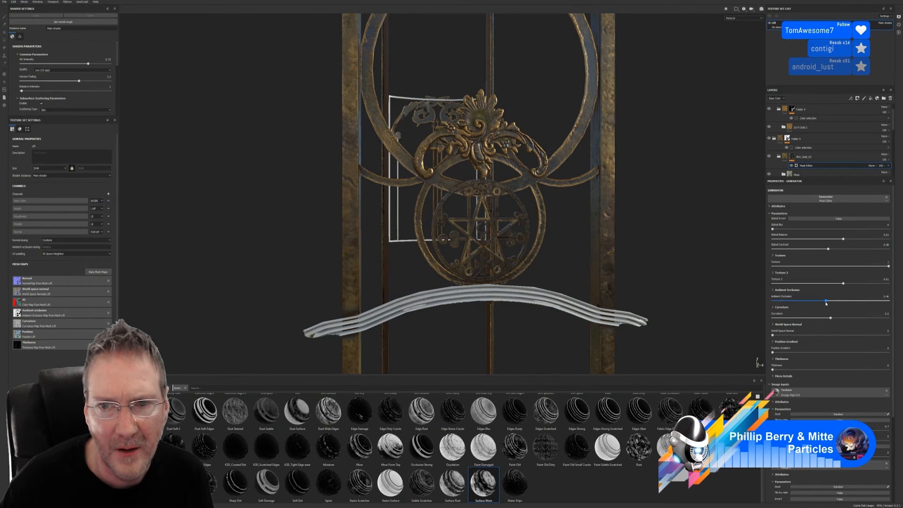
- Set the mask's Ambient Occlusion to 0.42, Curvature to 1, World Space Normal to 0.12, Position Gradient to 0.03 and Thickness to 0.28
drag(825, 303, 793, 323)
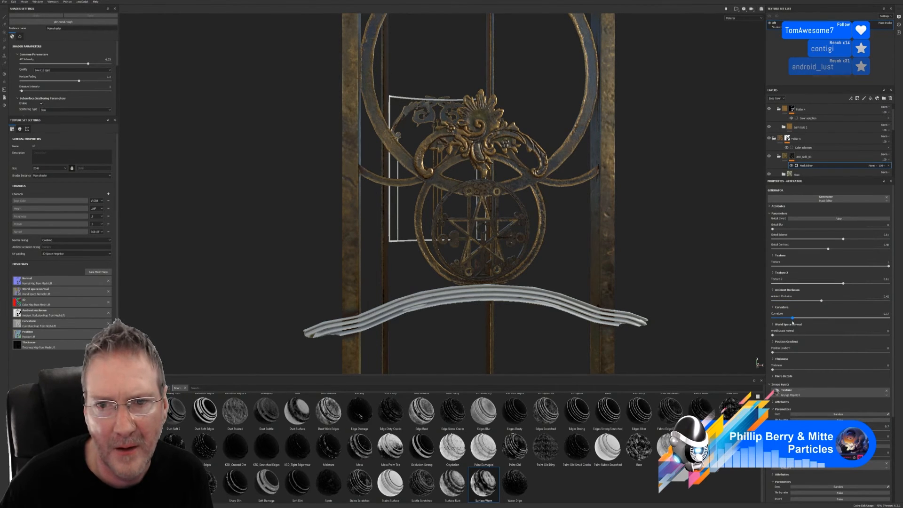
click(869, 320)
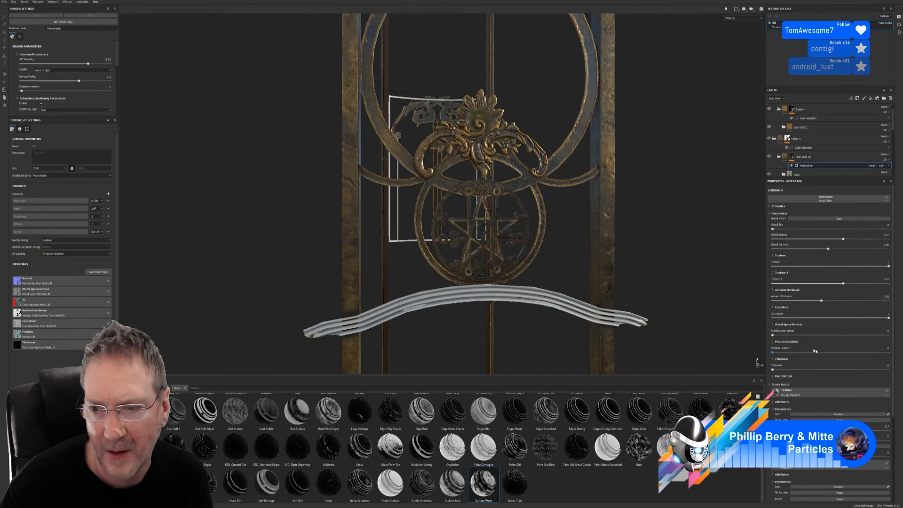
mouse_move(773, 335)
mouse_down()
mouse_move(818, 336)
mouse_move(784, 338)
mouse_up()
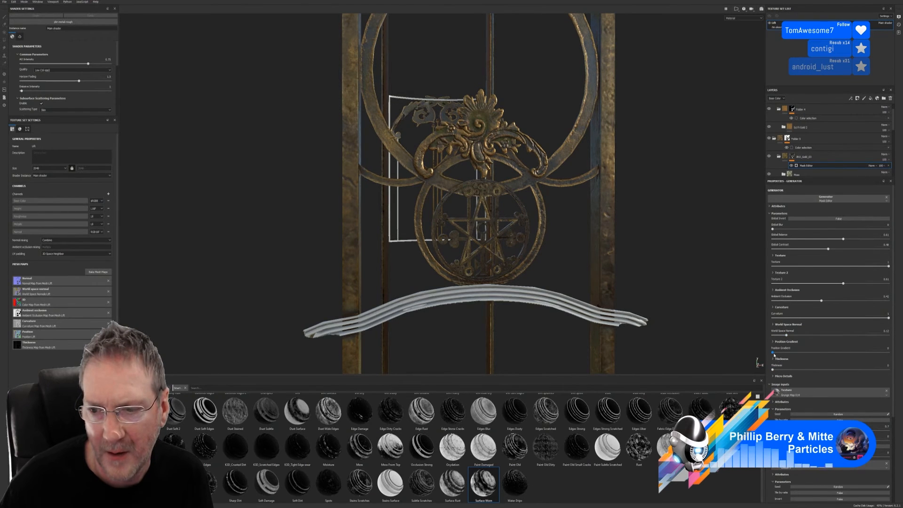
drag(773, 354, 823, 370)
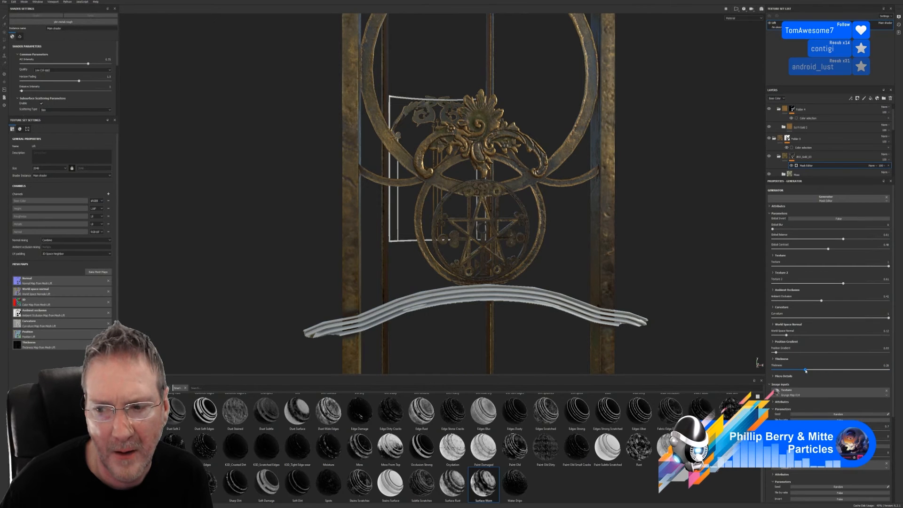
- Examine the blend of gold and dark metal on the gate's rings, posts and pentagram disc from several angles
alt+right_drag(640, 223, 405, 272)
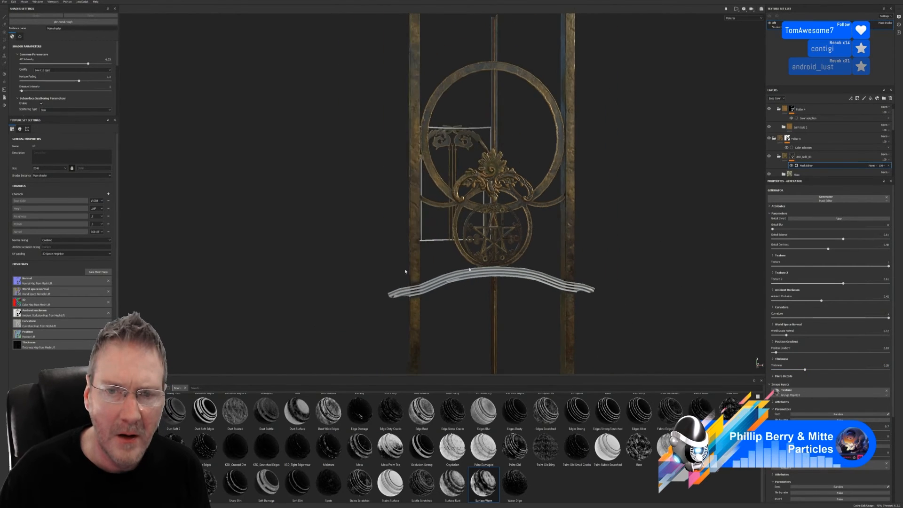
alt+drag(405, 272, 197, 302)
alt+right_drag(625, 261, 628, 237)
alt+drag(627, 238, 537, 275)
alt+middle_drag(538, 274, 546, 200)
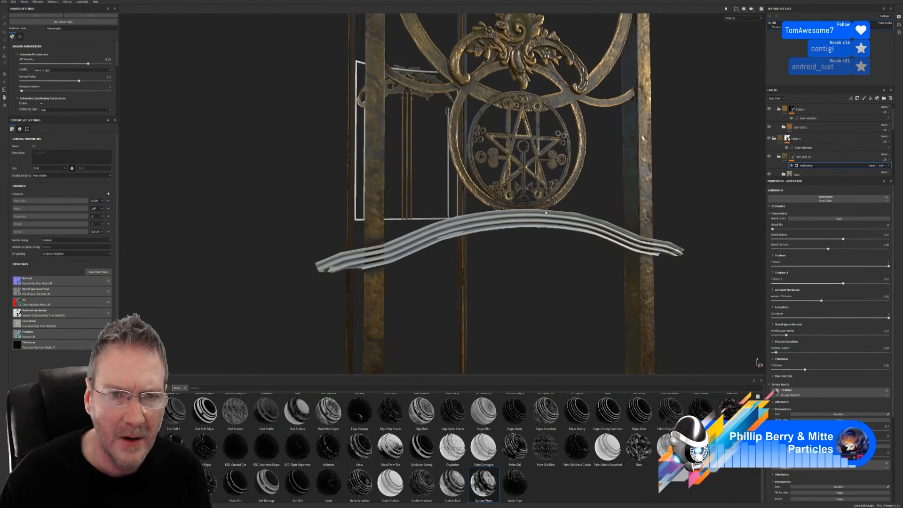
alt+drag(546, 213, 381, 248)
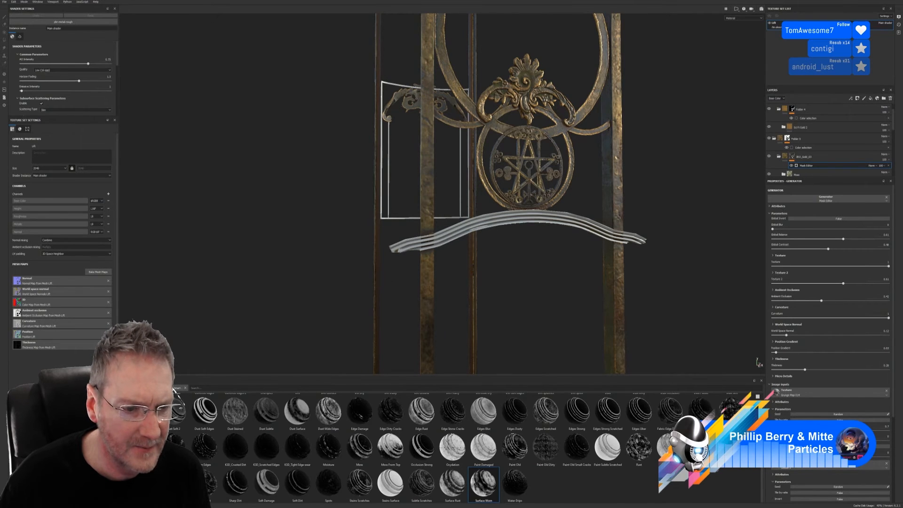
- Browse the smart materials down to the metal finishes and save the project
click(134, 476)
alt+drag(616, 218, 647, 188)
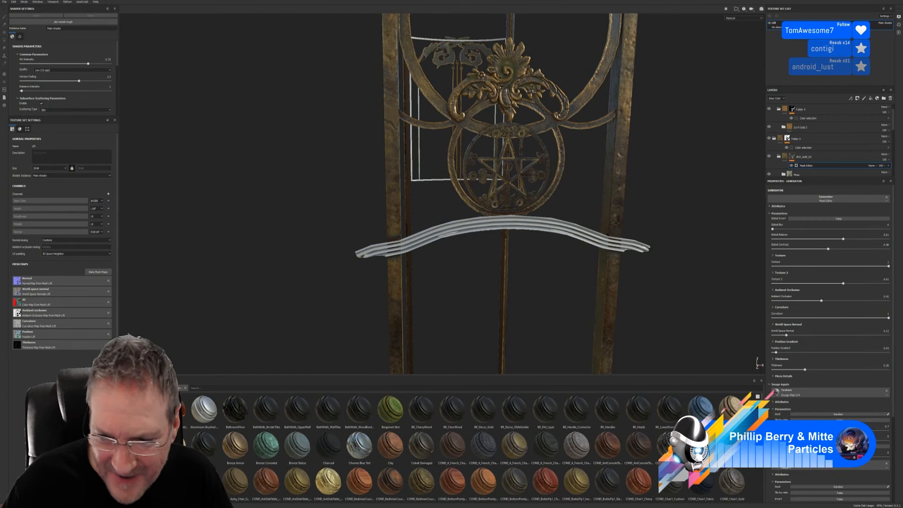
scroll(470, 447, down, 3)
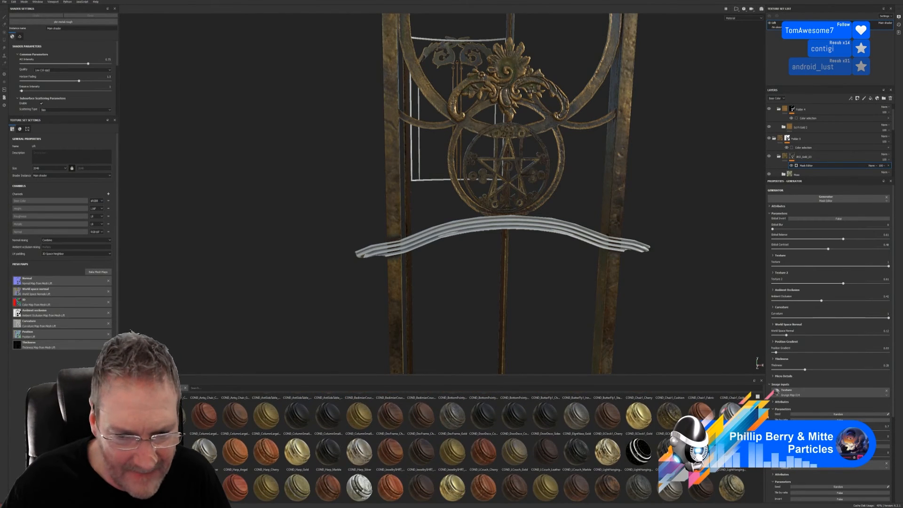
scroll(470, 447, down, 1)
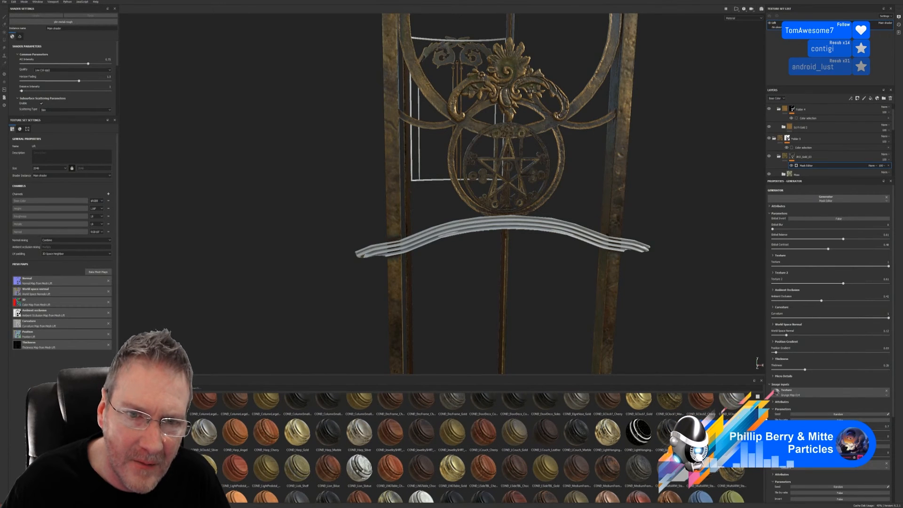
scroll(470, 447, down, 2)
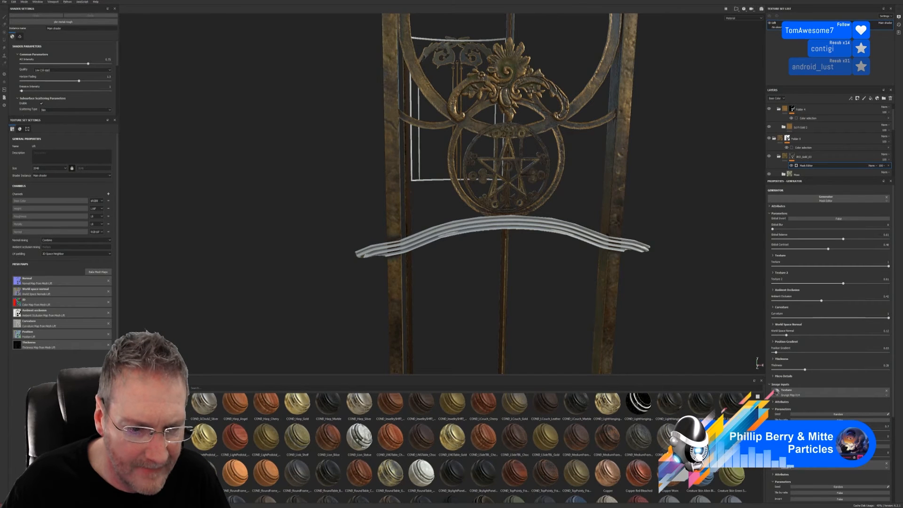
scroll(483, 448, down, 1)
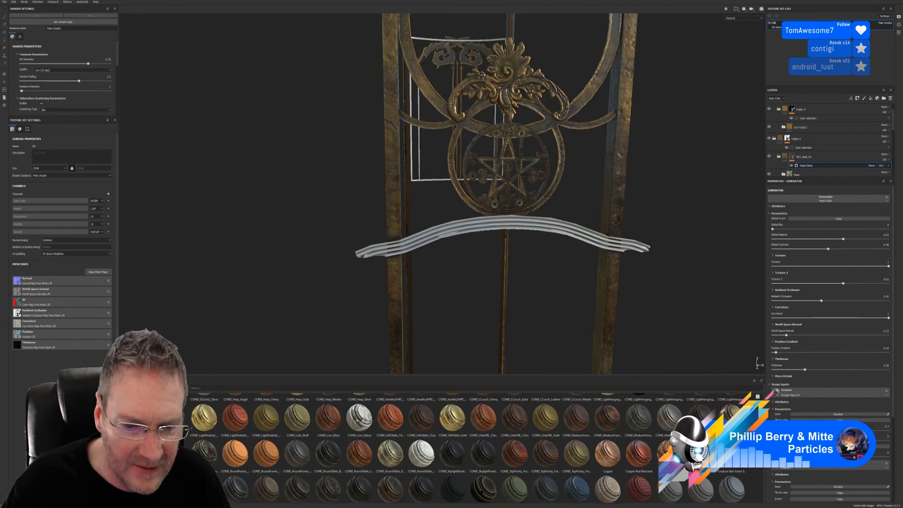
scroll(484, 447, down, 1)
scroll(483, 447, down, 2)
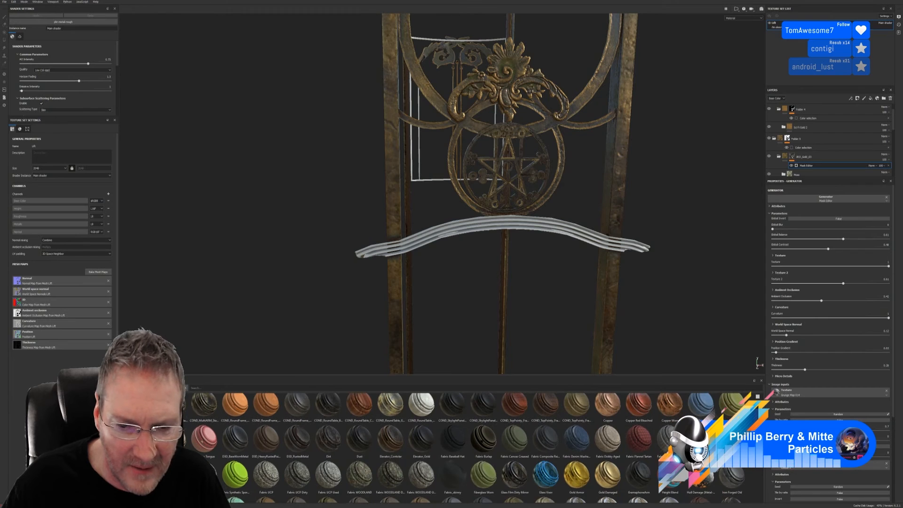
scroll(483, 448, down, 6)
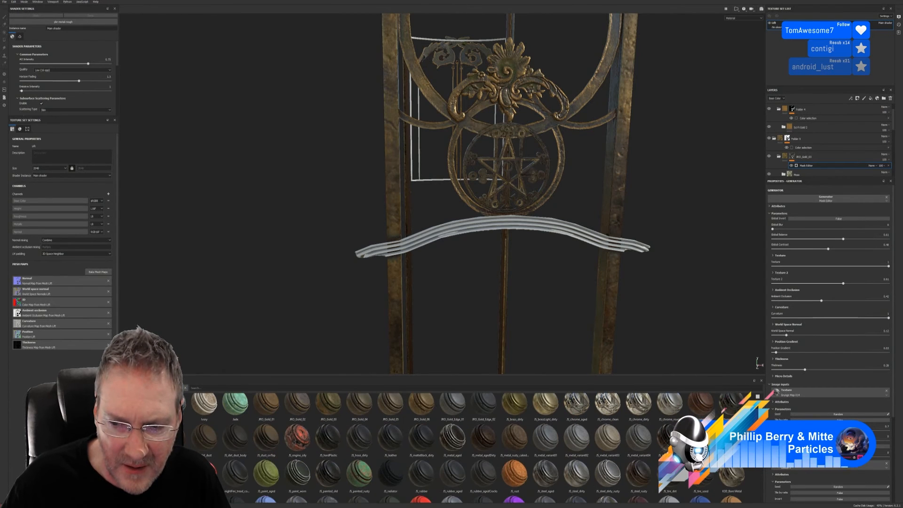
click(7, 2)
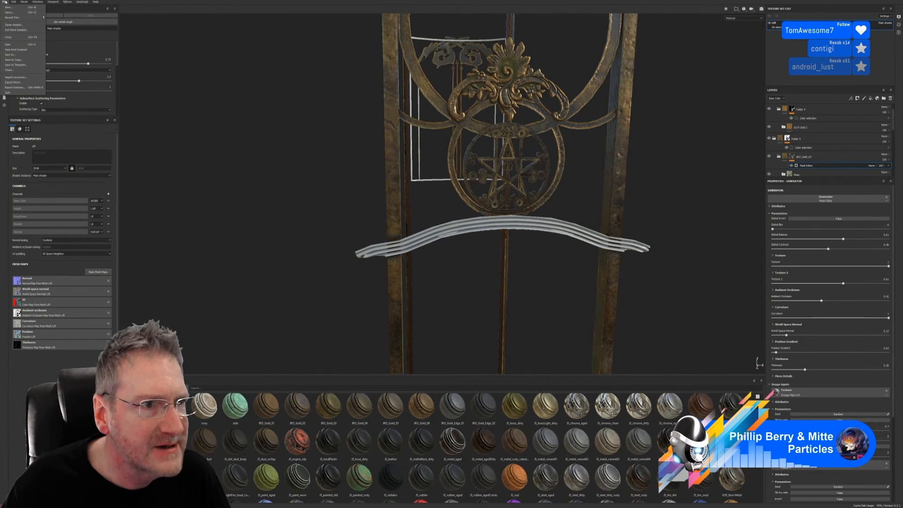
click(16, 44)
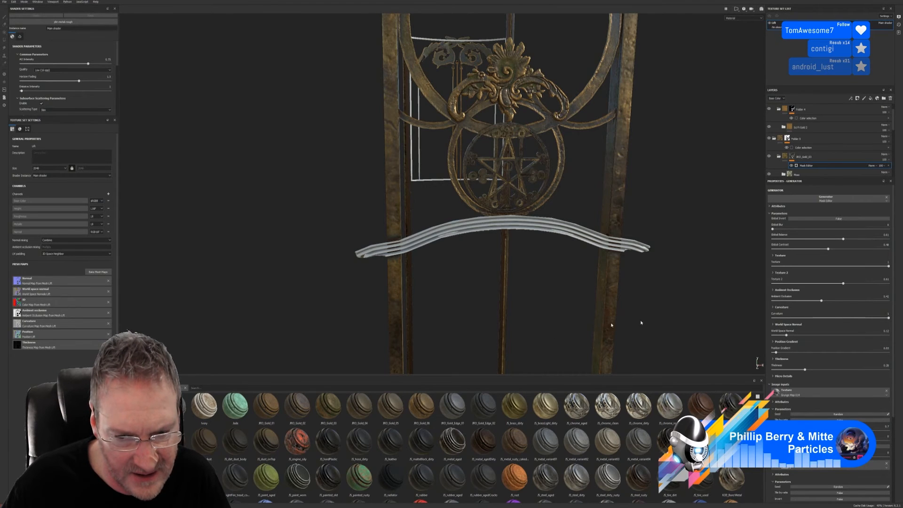
- Collapse the existing folders and add the metal_aged smart material as a collapsed folder at the top of the layer stack
mouse_move(448, 451)
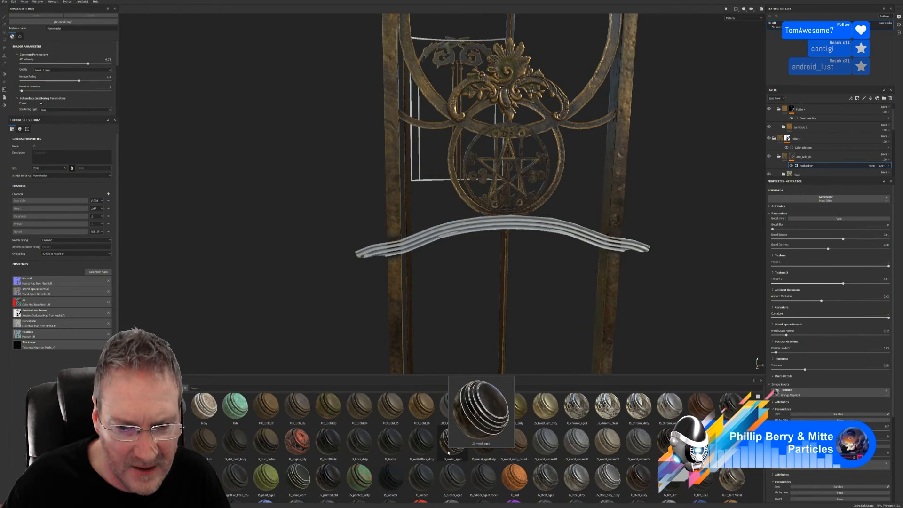
drag(448, 451, 499, 355)
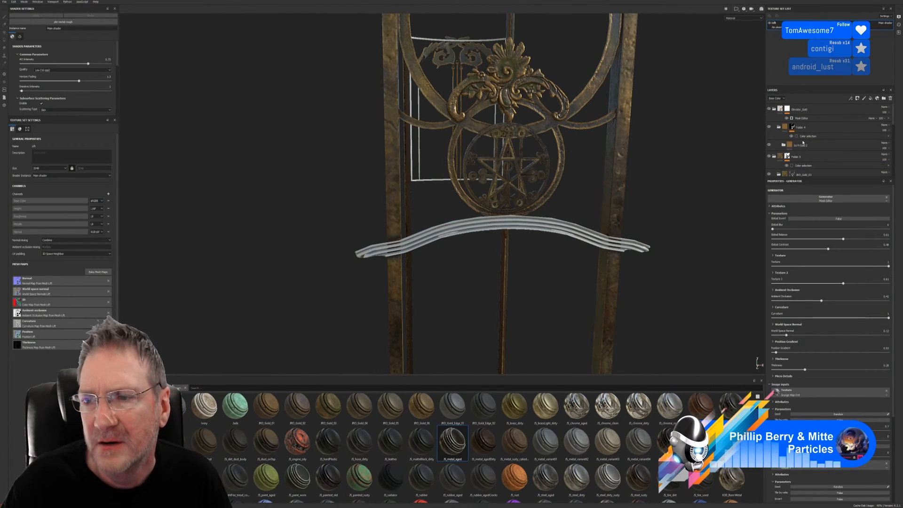
click(774, 109)
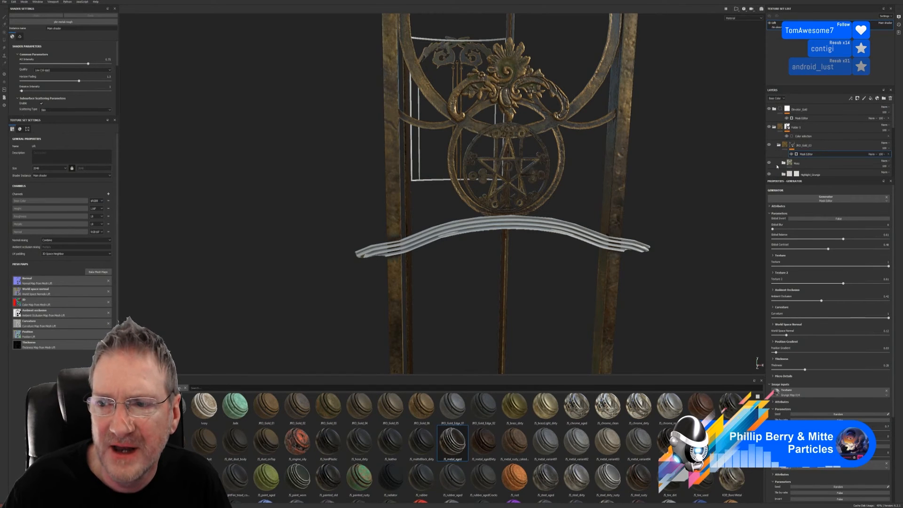
click(774, 127)
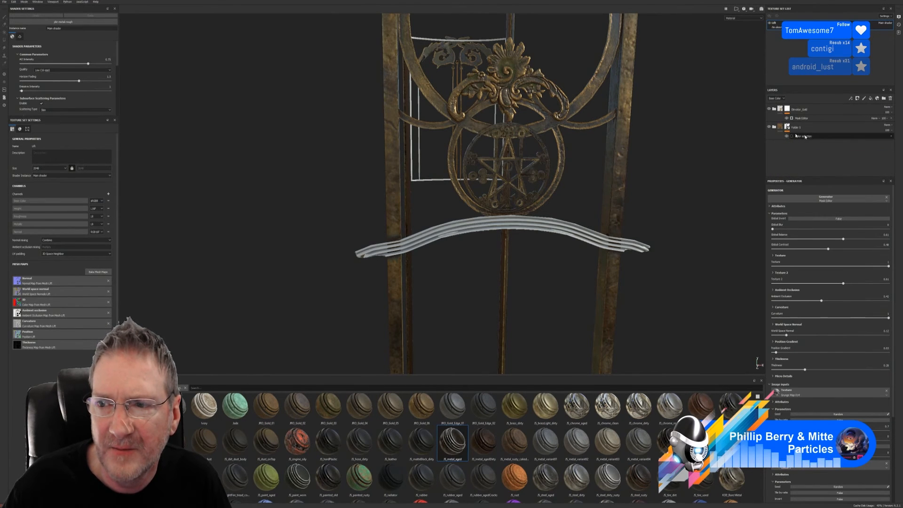
click(824, 113)
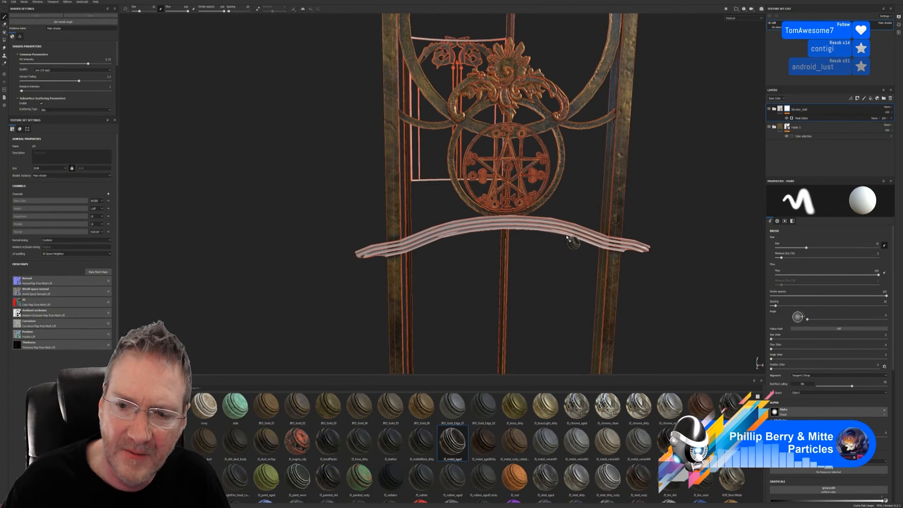
drag(566, 237, 569, 227)
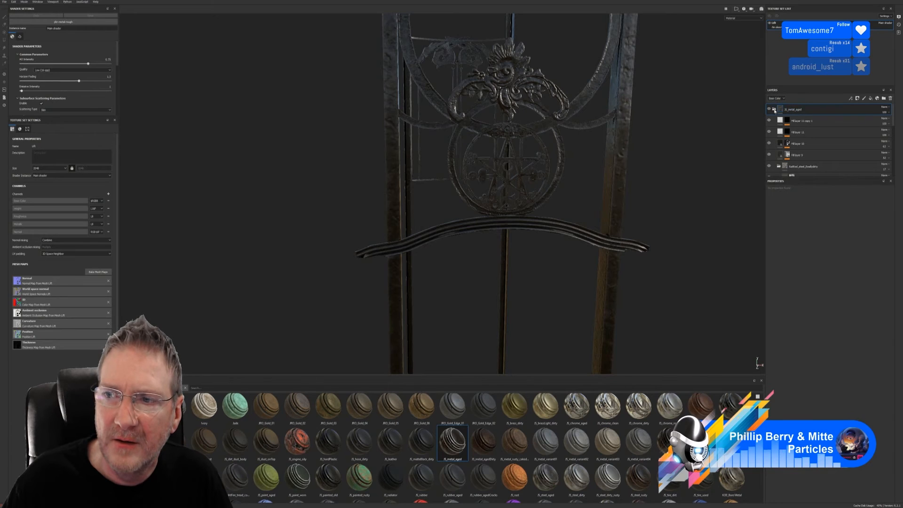
click(774, 108)
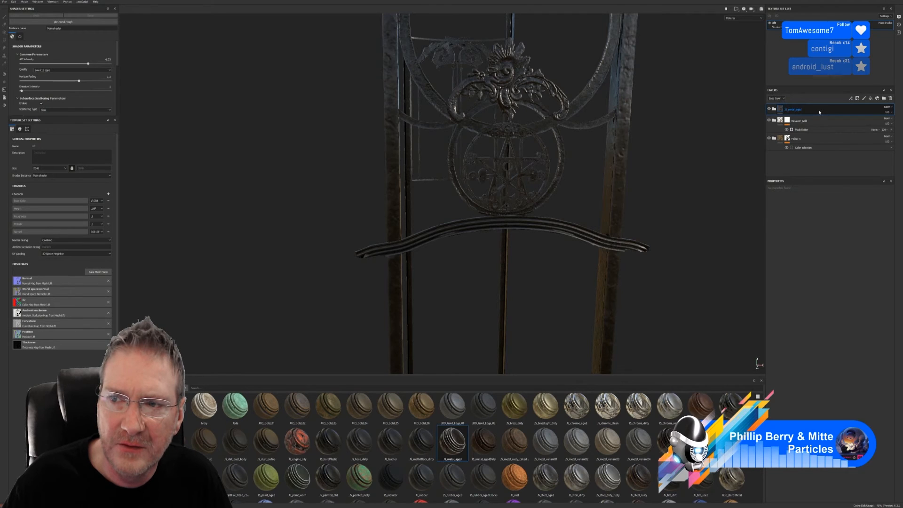
- Add a color-selection mask to the metal_aged folder and pick the dark blue ID color of the curved rail below the disc
right_click(819, 112)
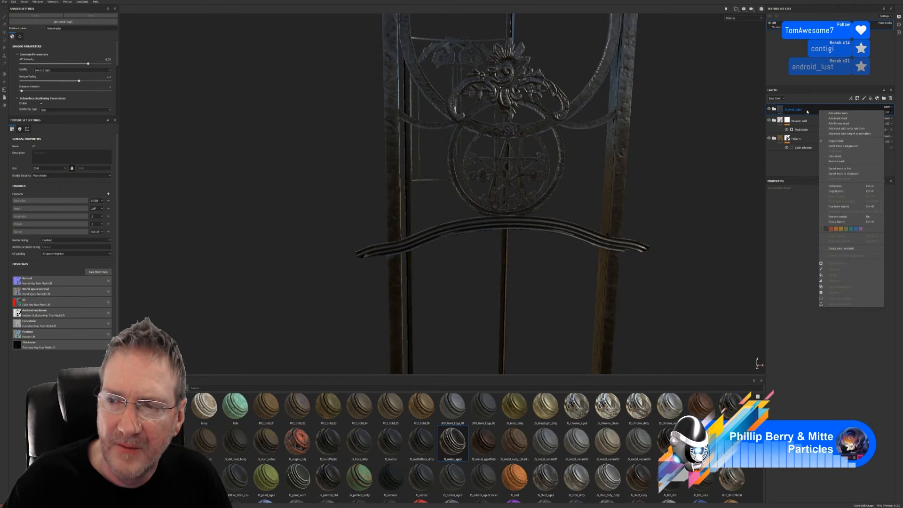
click(846, 128)
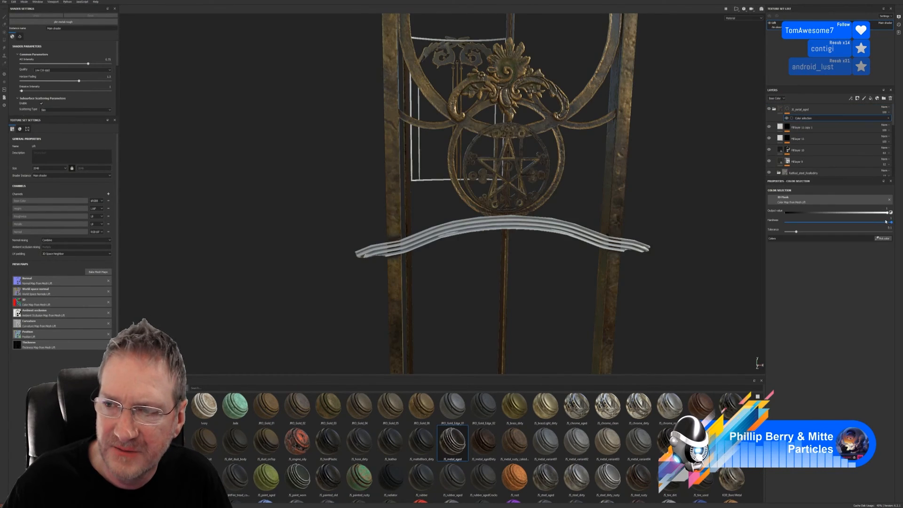
click(883, 238)
click(577, 231)
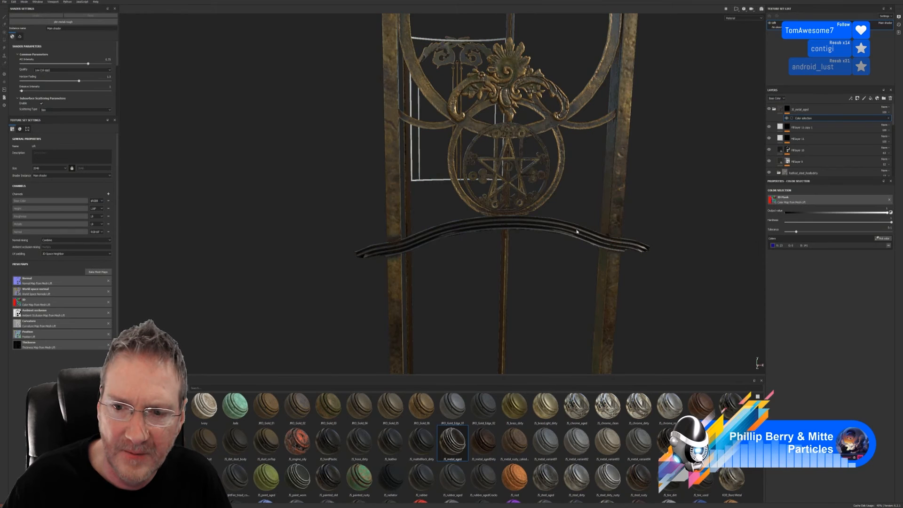
alt+drag(657, 226, 635, 202)
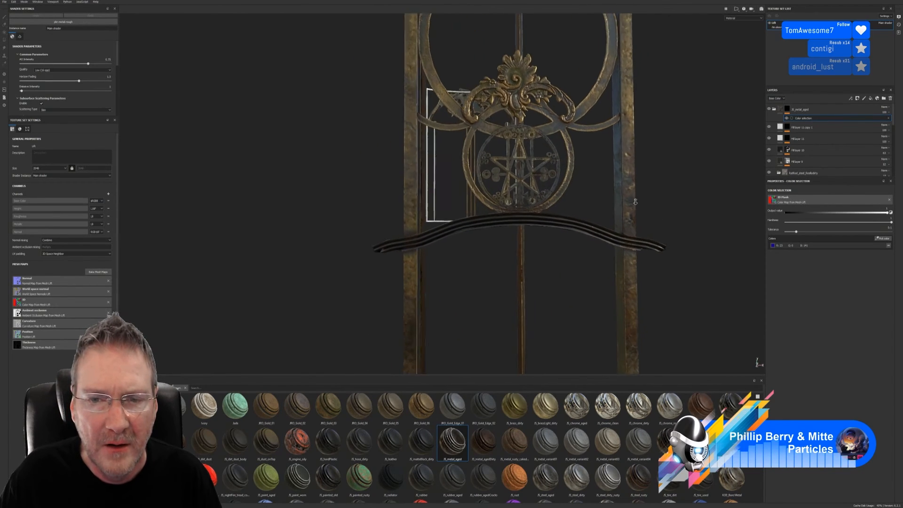
alt+right_drag(635, 202, 776, 198)
mouse_move(577, 198)
alt+mouse_down()
mouse_move(585, 216)
mouse_move(602, 192)
mouse_move(589, 194)
alt+mouse_up()
alt+right_drag(589, 194, 619, 187)
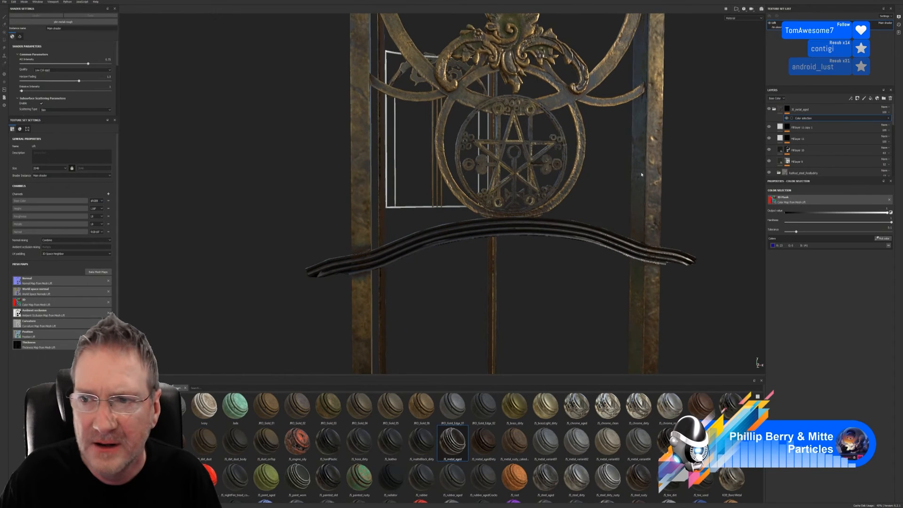
- Add the dark purple ID color of the pentagram disc's background to the metal_aged color selection
click(883, 238)
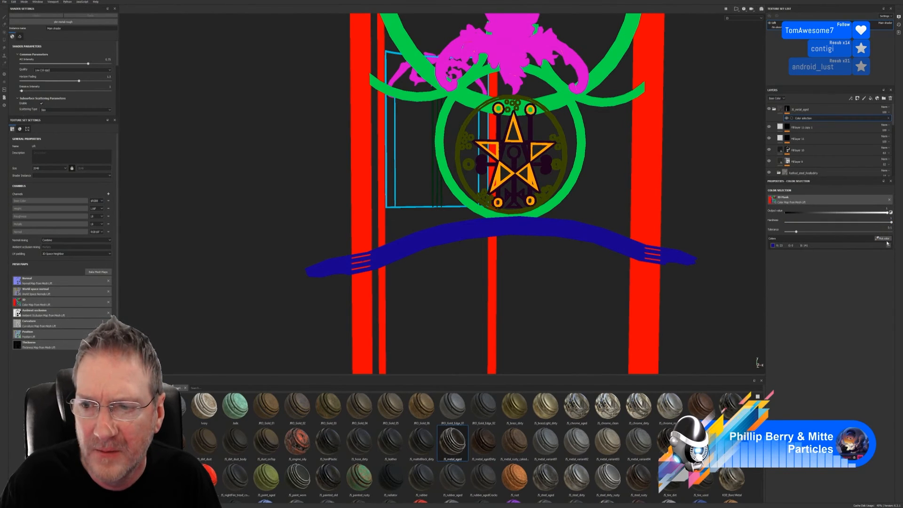
click(614, 232)
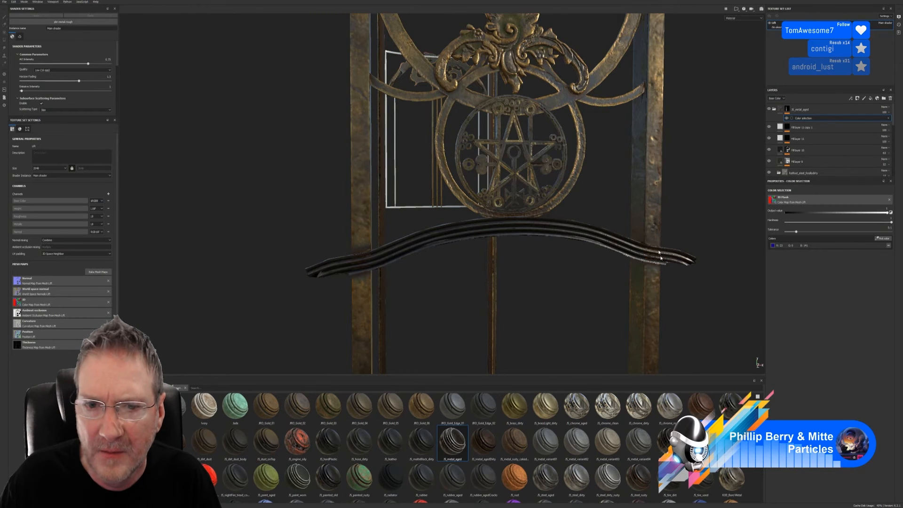
alt+drag(637, 190, 677, 195)
click(882, 239)
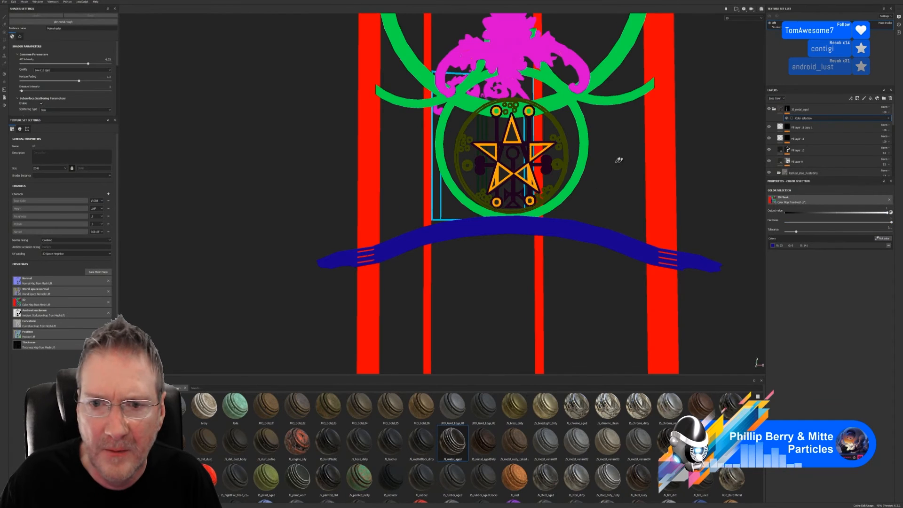
click(498, 131)
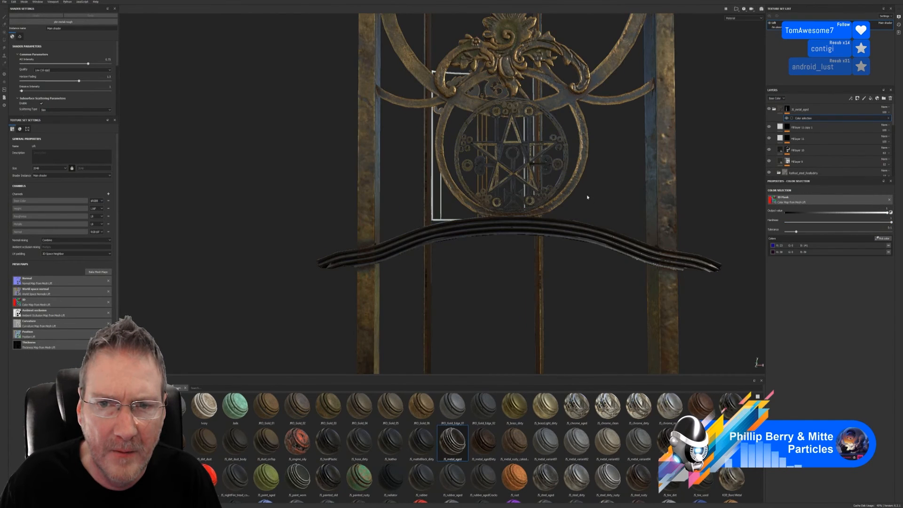
alt+drag(568, 194, 545, 184)
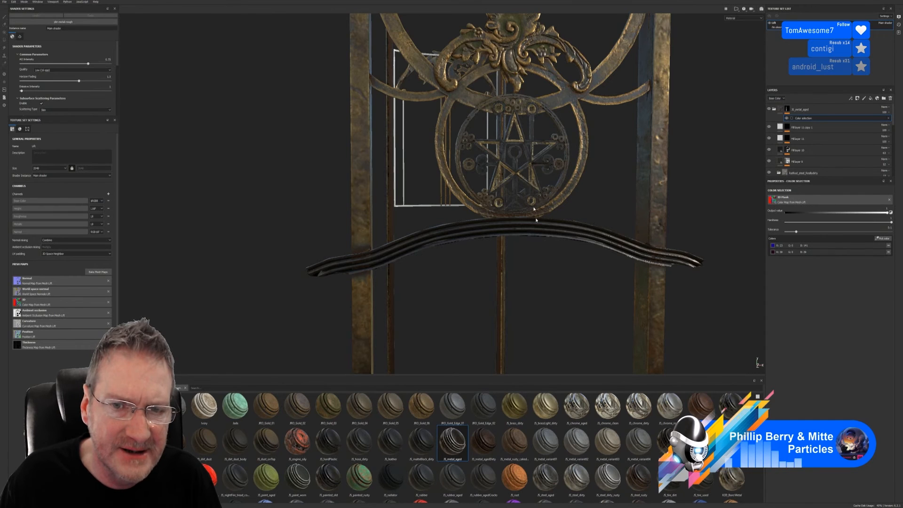
alt+drag(535, 219, 519, 215)
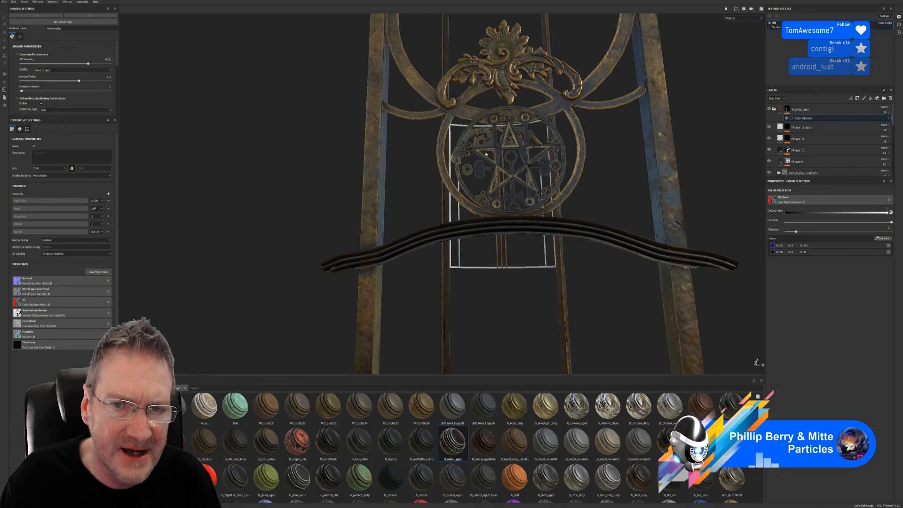
- Add the cyan ID color of the rear panel's rectangular frame to the metal_aged color selection
alt+drag(532, 186, 527, 136)
alt+drag(602, 197, 828, 222)
alt+right_drag(463, 219, 411, 219)
alt+drag(411, 219, 472, 202)
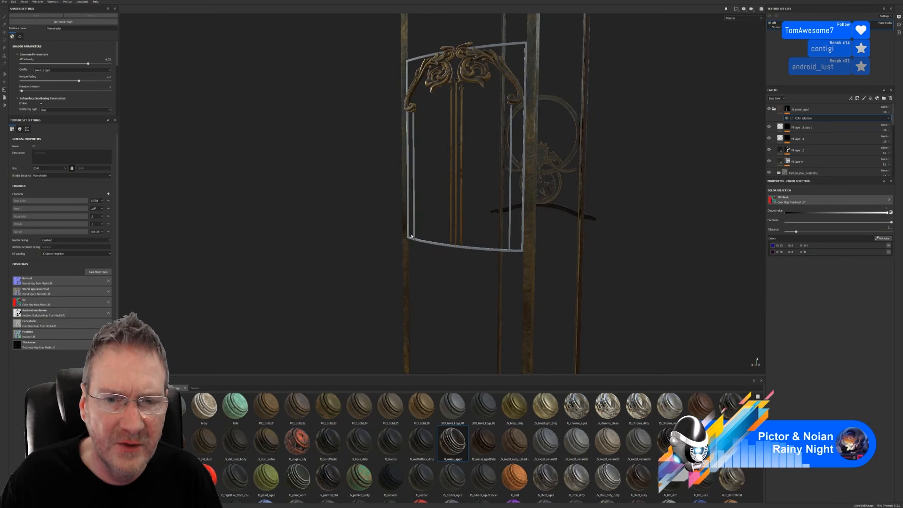
click(882, 238)
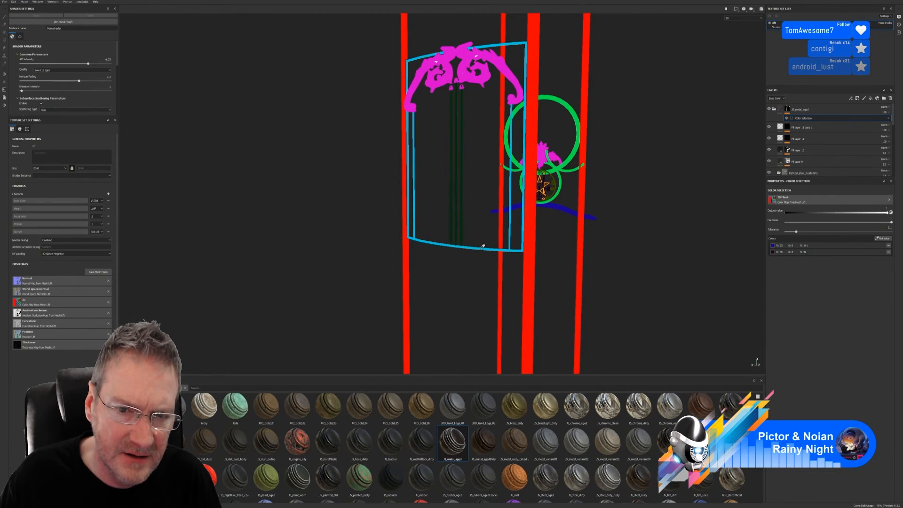
click(480, 247)
alt+drag(480, 249, 506, 272)
- Try the rings' green ID color in the metal_aged selection, and remove it from the picked colors
alt+drag(491, 272, 446, 257)
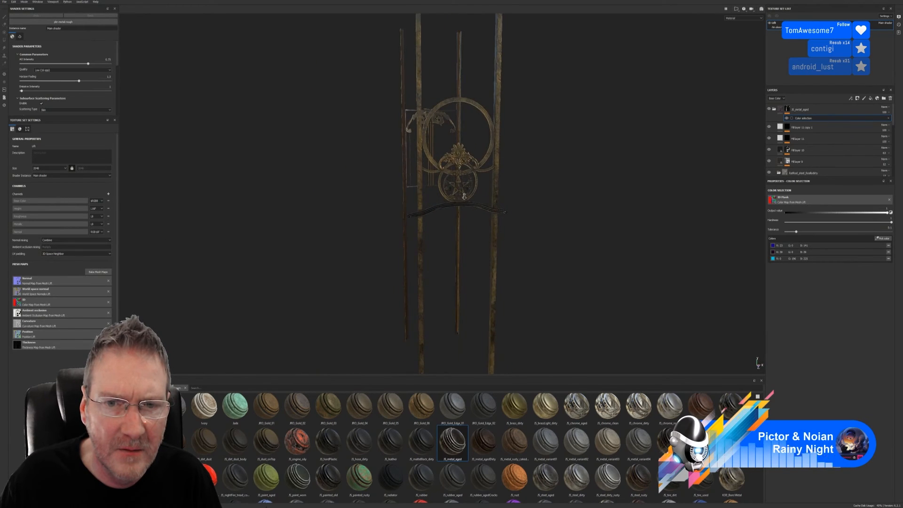
alt+right_drag(446, 258, 544, 223)
alt+drag(544, 223, 318, 216)
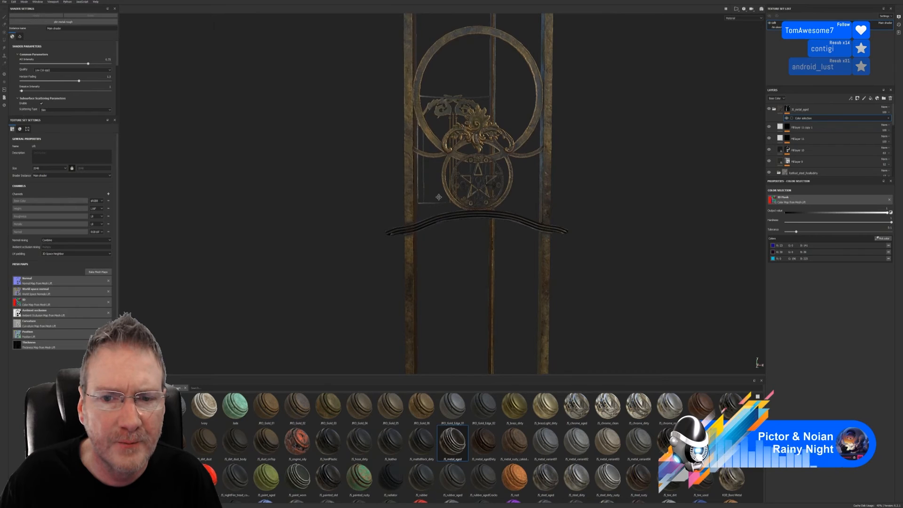
alt+middle_drag(438, 197, 444, 226)
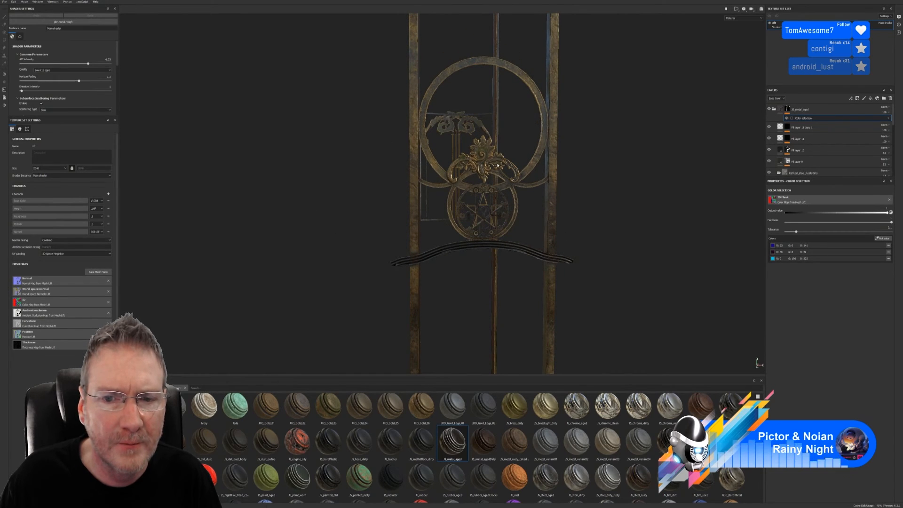
click(882, 238)
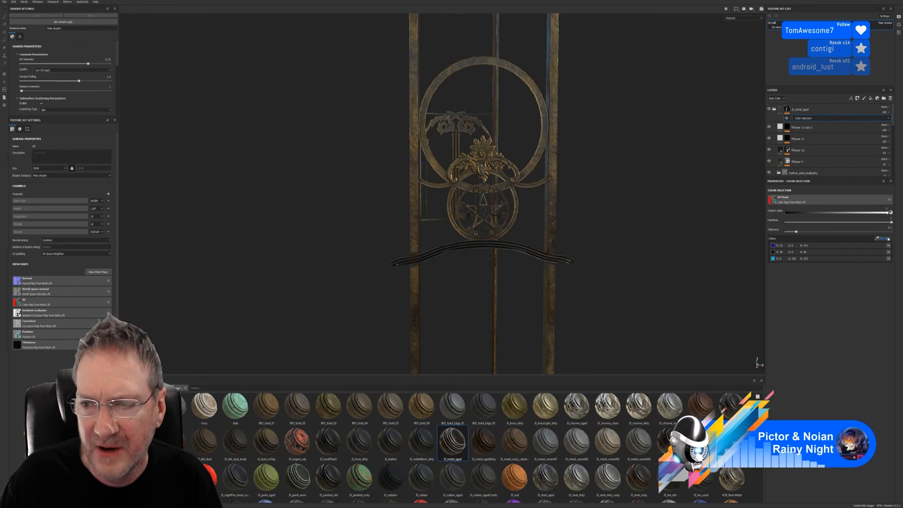
click(538, 88)
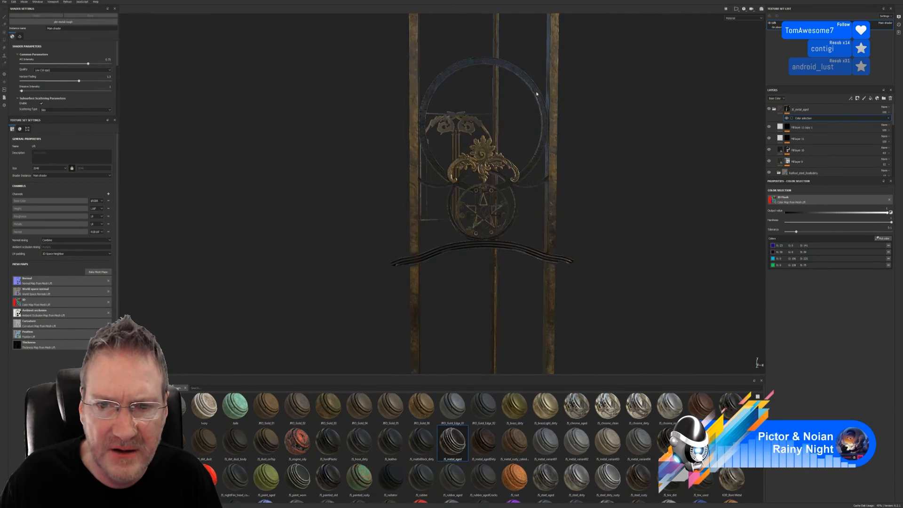
alt+drag(588, 210, 606, 200)
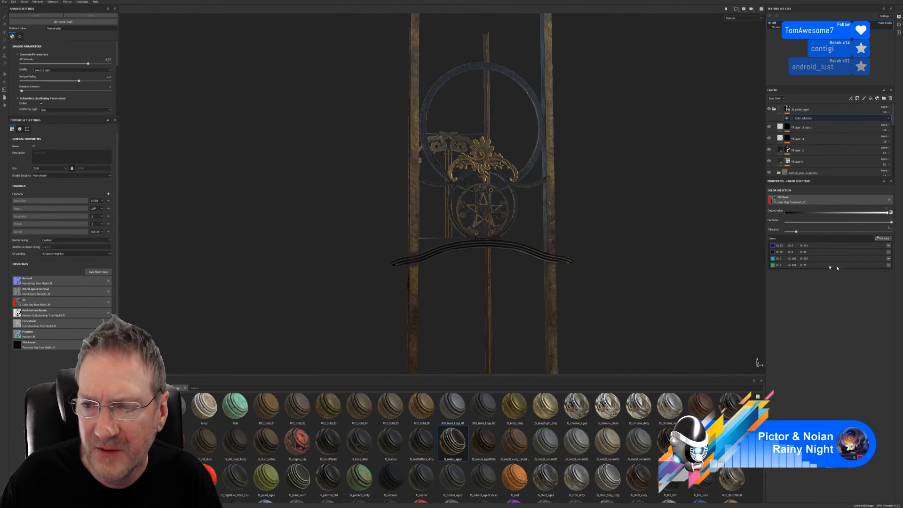
click(888, 266)
alt+drag(604, 188, 541, 201)
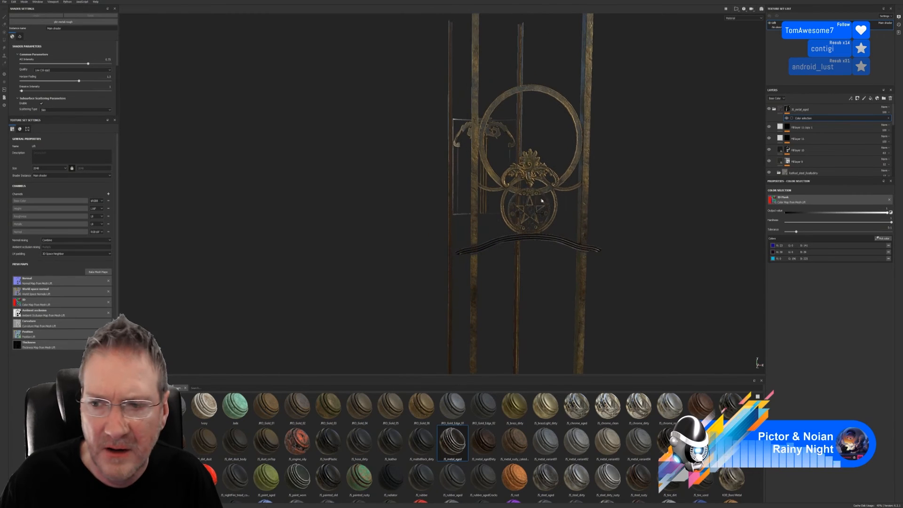
- Try the red ID color of the vertical posts in the metal_aged selection, judge it from several angles, and remove it
click(883, 239)
click(585, 220)
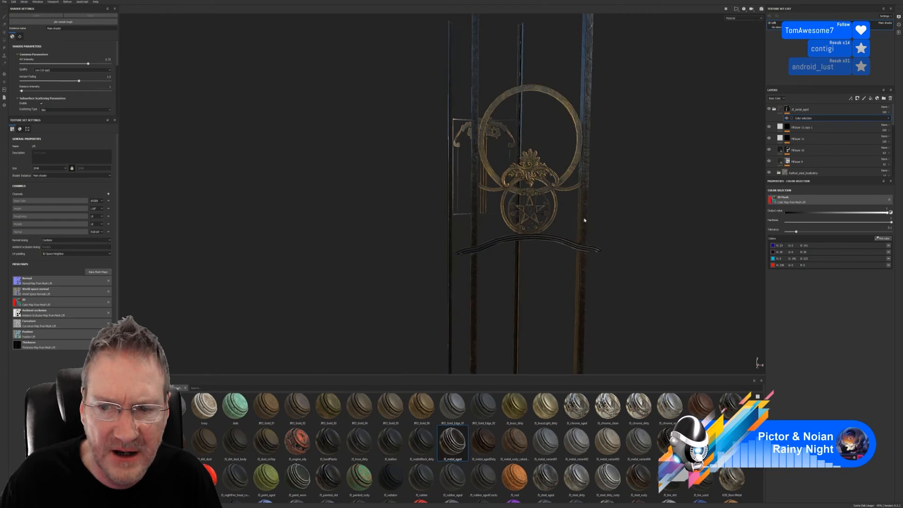
alt+drag(633, 247, 674, 241)
alt+right_drag(674, 241, 758, 268)
alt+drag(757, 268, 504, 271)
alt+right_drag(484, 276, 560, 241)
alt+middle_drag(559, 242, 496, 252)
alt+right_drag(496, 252, 447, 242)
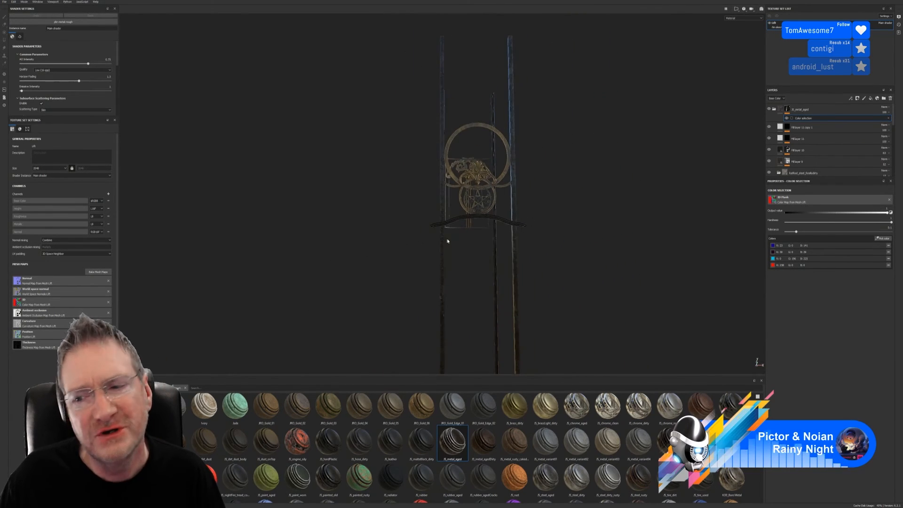
alt+drag(447, 241, 494, 206)
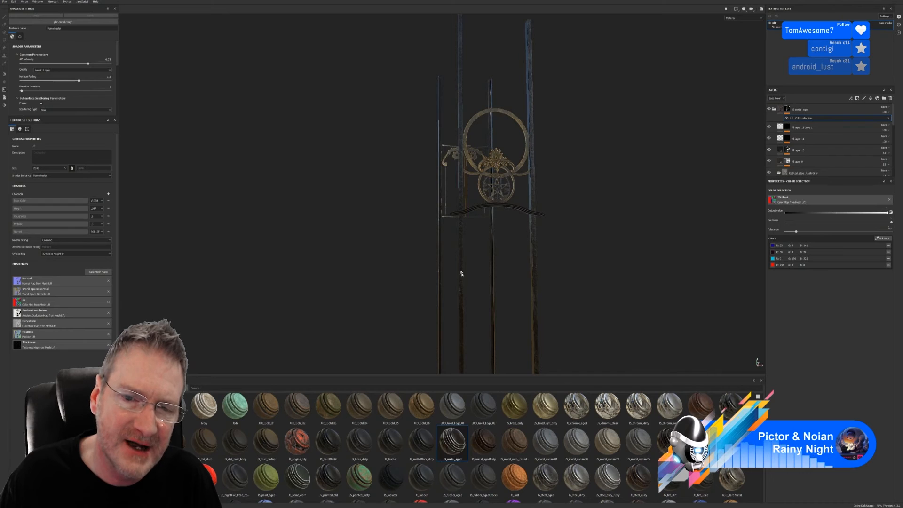
click(888, 266)
- Pick the posts' red ID color once more to compare dark posts against gold ones, and take it out again
alt+drag(572, 215, 721, 198)
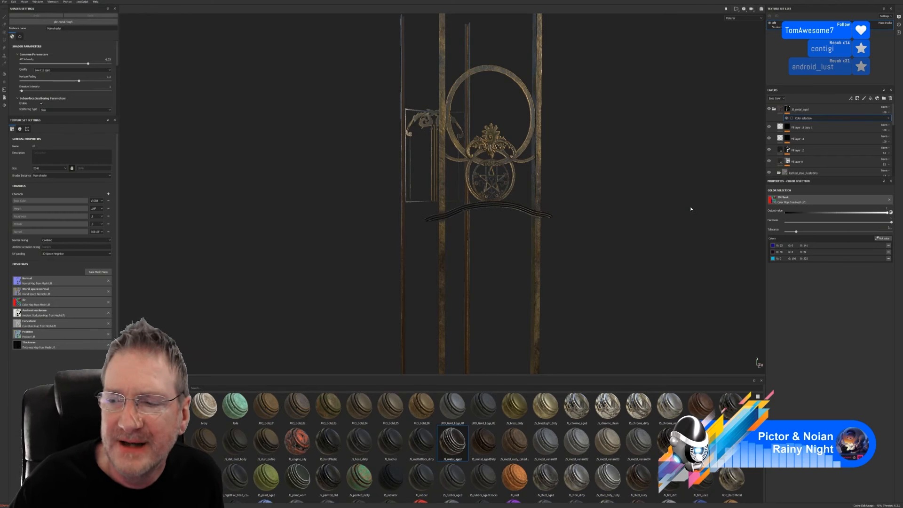
click(883, 240)
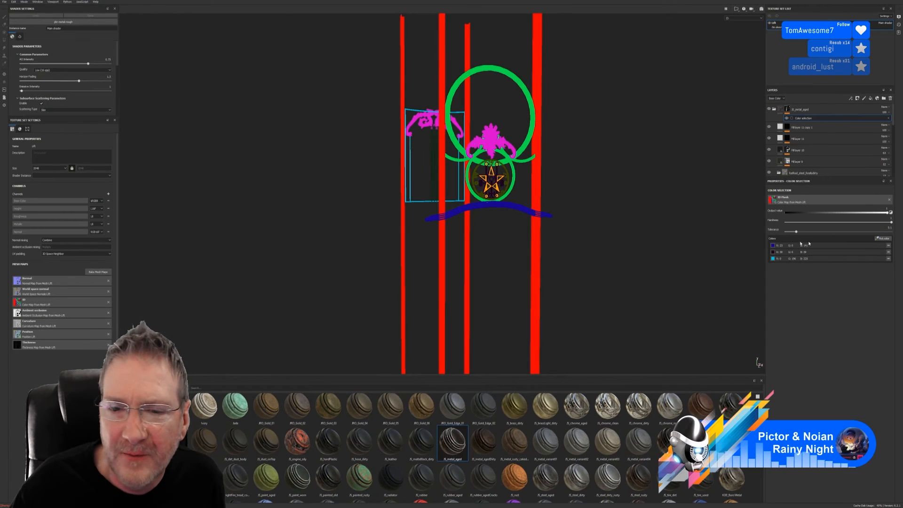
click(538, 245)
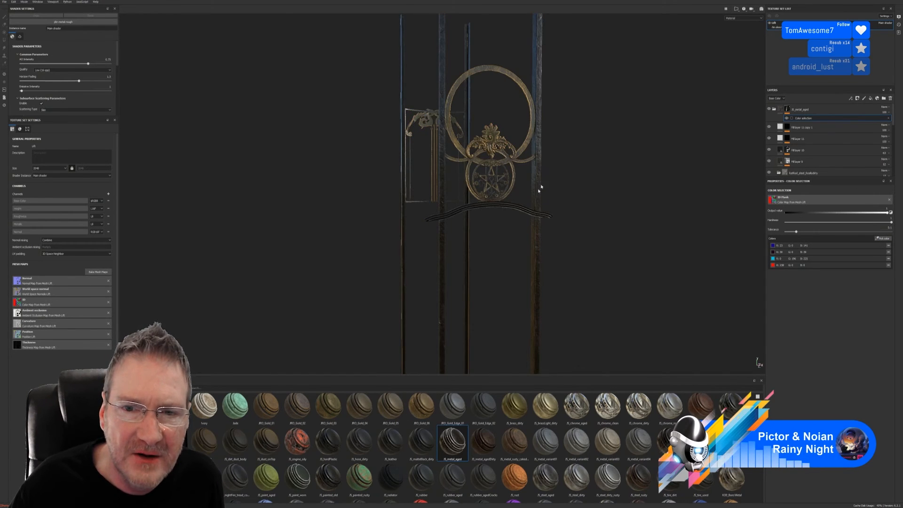
alt+drag(591, 195, 733, 211)
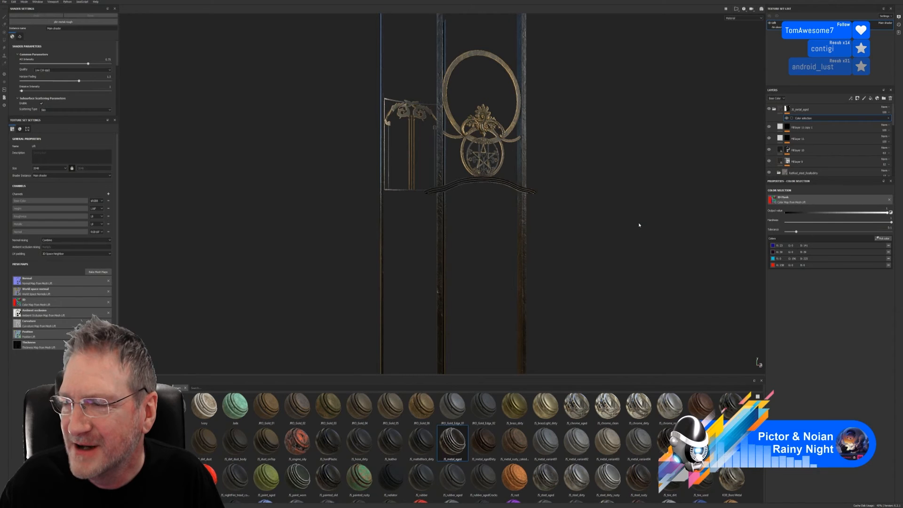
alt+drag(599, 237, 544, 228)
alt+right_drag(544, 229, 578, 242)
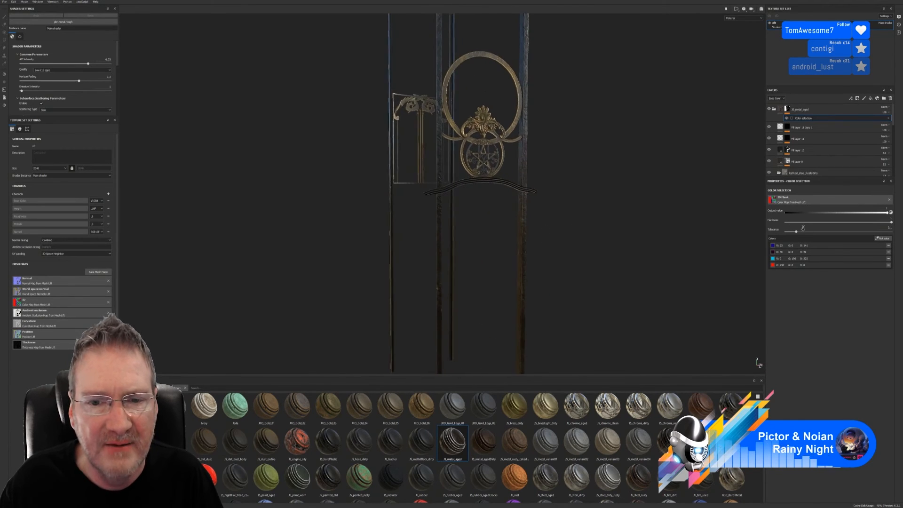
alt+drag(579, 242, 544, 226)
click(890, 266)
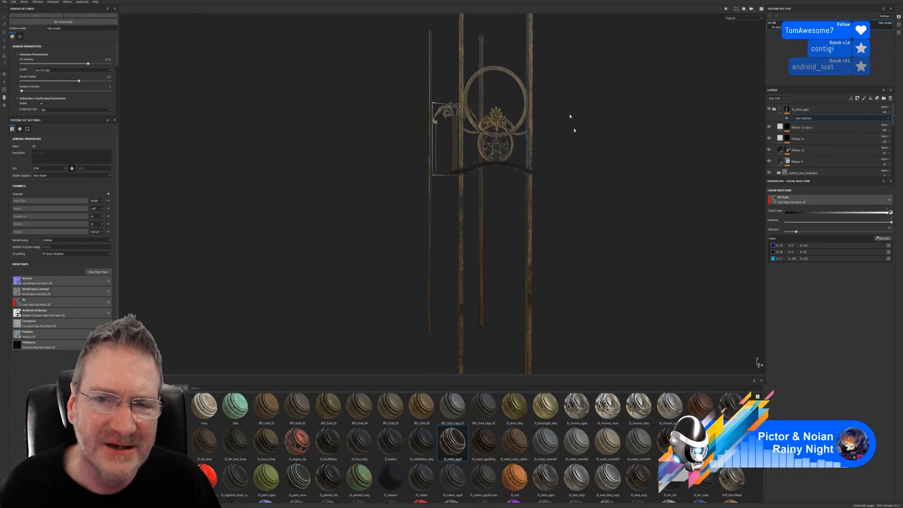
- Add the vertical posts' red ID color to the metal_aged color selection
mouse_move(562, 246)
alt+mouse_down()
mouse_move(606, 249)
mouse_move(554, 254)
alt+mouse_up()
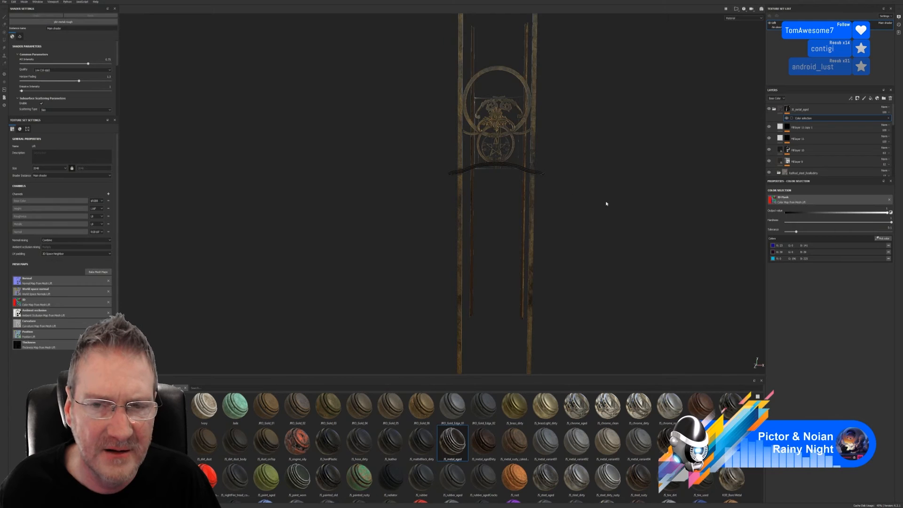
alt+drag(606, 203, 546, 217)
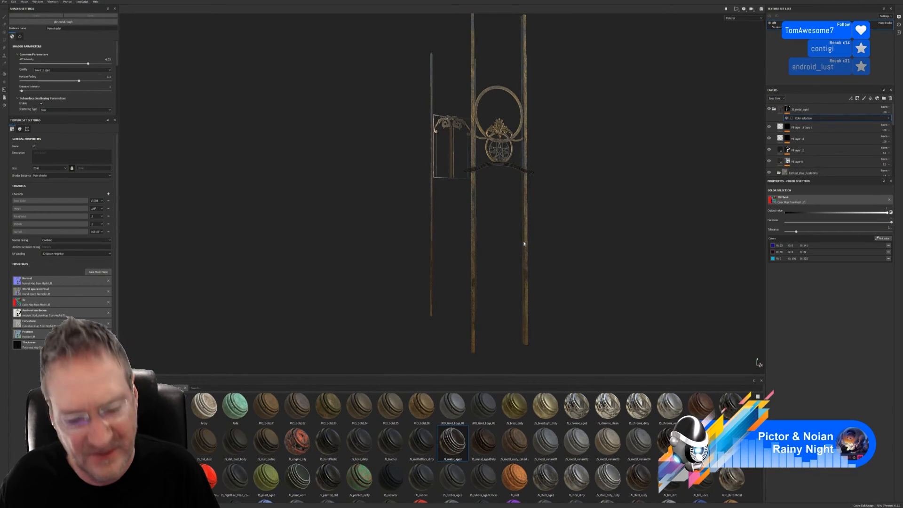
mouse_move(590, 224)
alt+mouse_down()
mouse_move(437, 232)
mouse_move(584, 232)
alt+mouse_up()
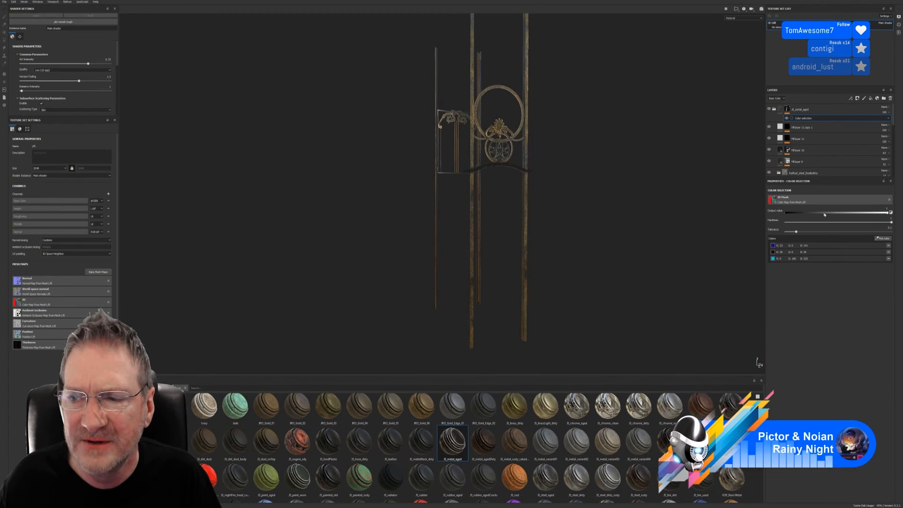
click(878, 239)
click(527, 211)
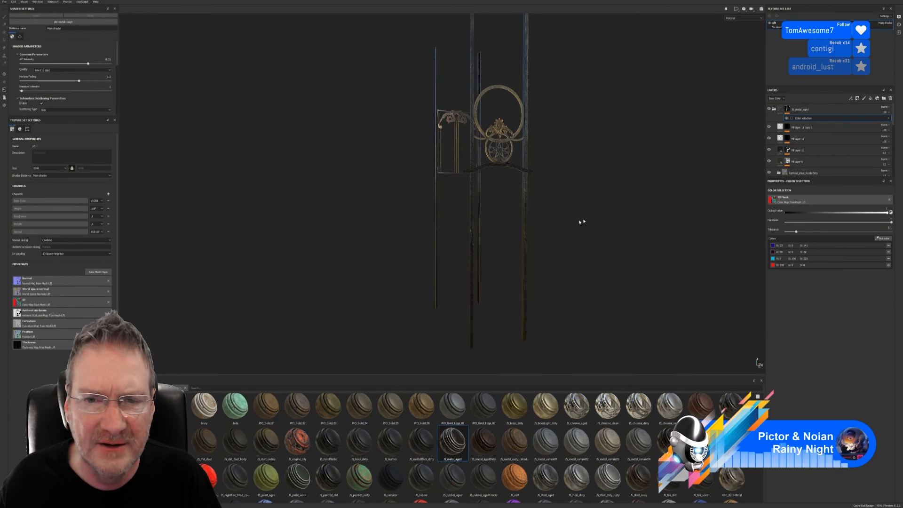
- Examine the dark aged-metal posts against the gold rings and ornament, from the whole gate down to the pentagram disc
alt+drag(580, 222, 473, 208)
alt+right_drag(490, 207, 526, 223)
alt+drag(526, 223, 647, 230)
alt+right_drag(647, 230, 189, 297)
alt+drag(189, 298, 461, 179)
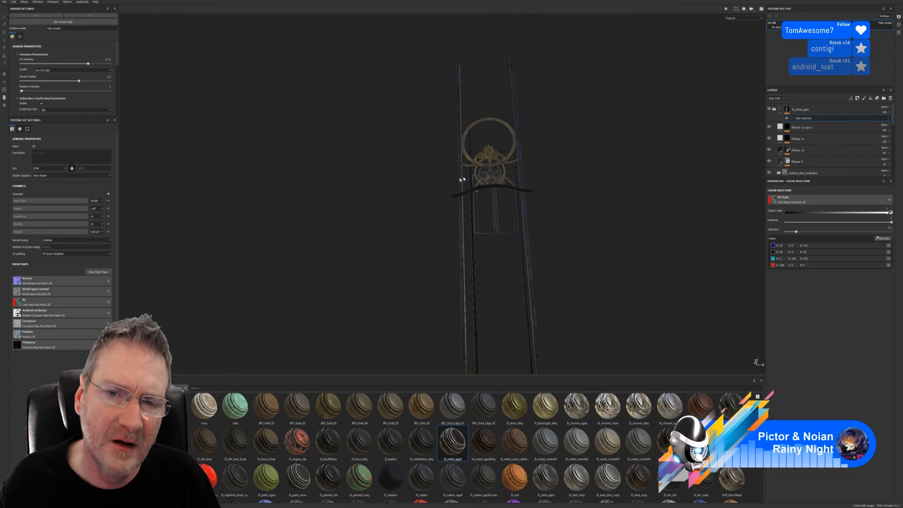
alt+right_drag(461, 179, 719, 154)
alt+drag(536, 145, 553, 194)
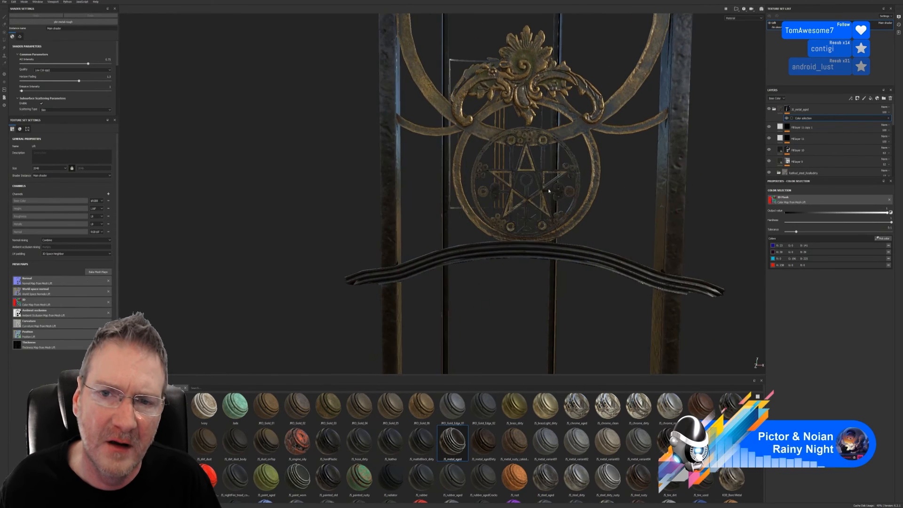
- Examine the dark vertical posts against the gold rings and pentagram disc, both close up and from farther away
alt+middle_drag(553, 194, 506, 221)
alt+drag(506, 221, 564, 204)
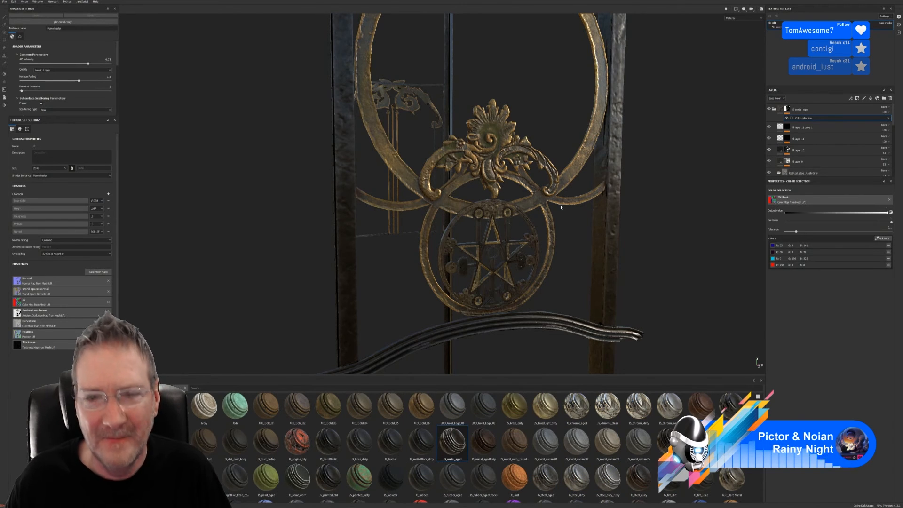
alt+drag(592, 196, 555, 217)
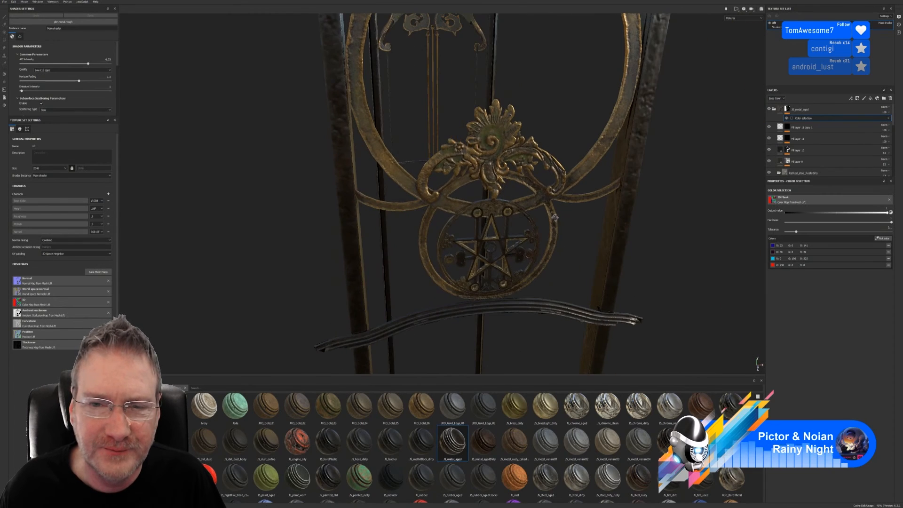
alt+right_drag(555, 217, 212, 254)
alt+drag(399, 258, 584, 218)
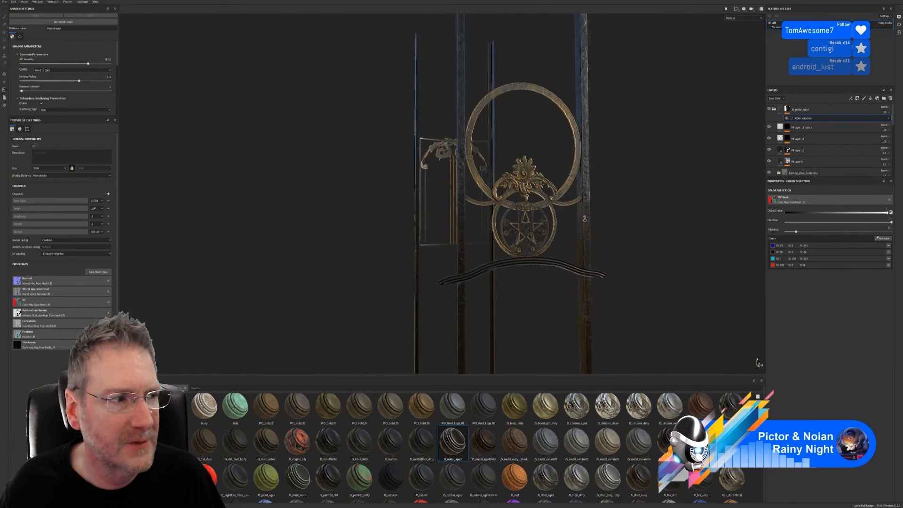
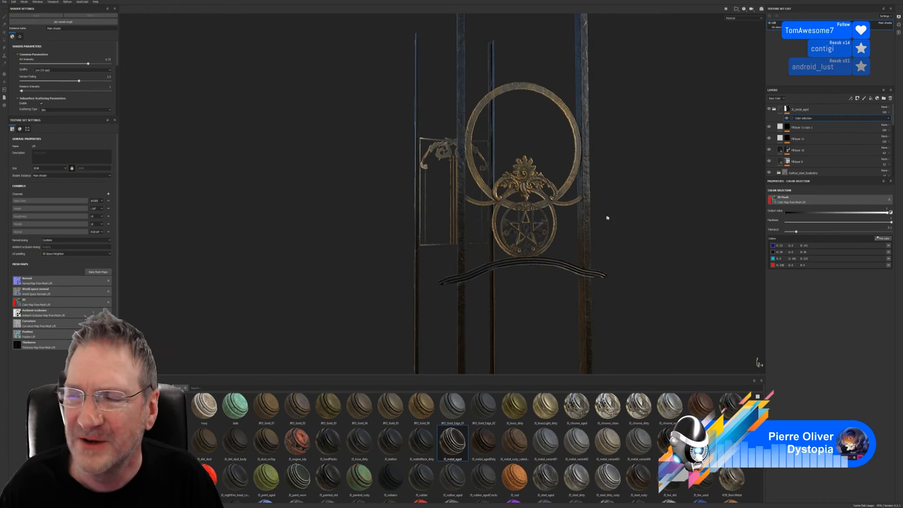
alt+drag(607, 217, 565, 184)
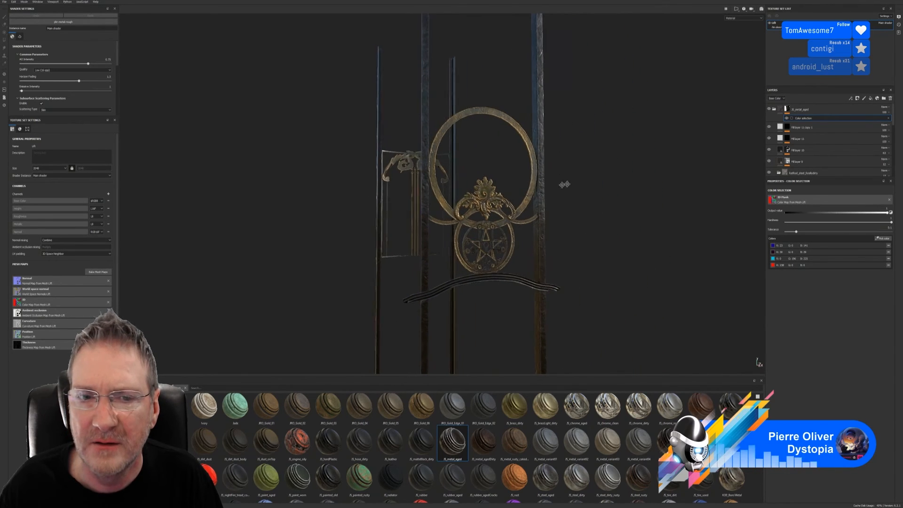
alt+middle_drag(564, 184, 595, 179)
alt+right_drag(595, 179, 356, 234)
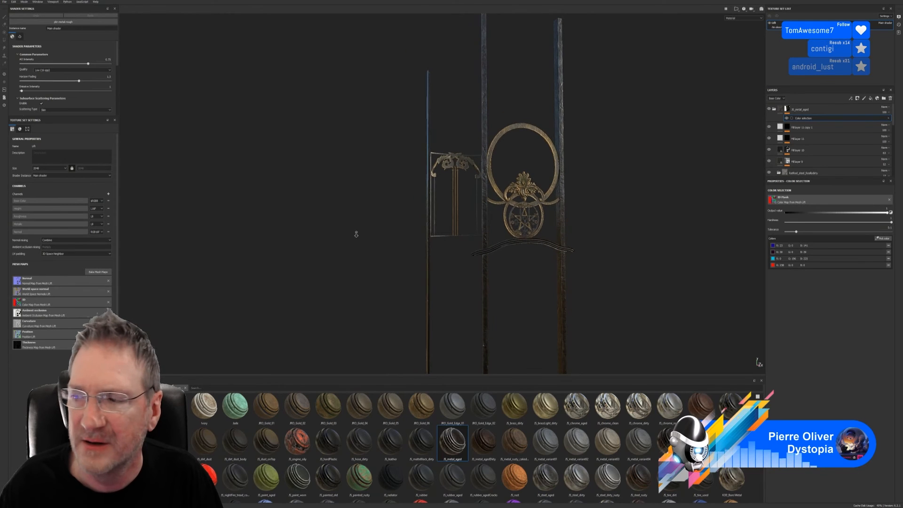
alt+drag(527, 201, 586, 210)
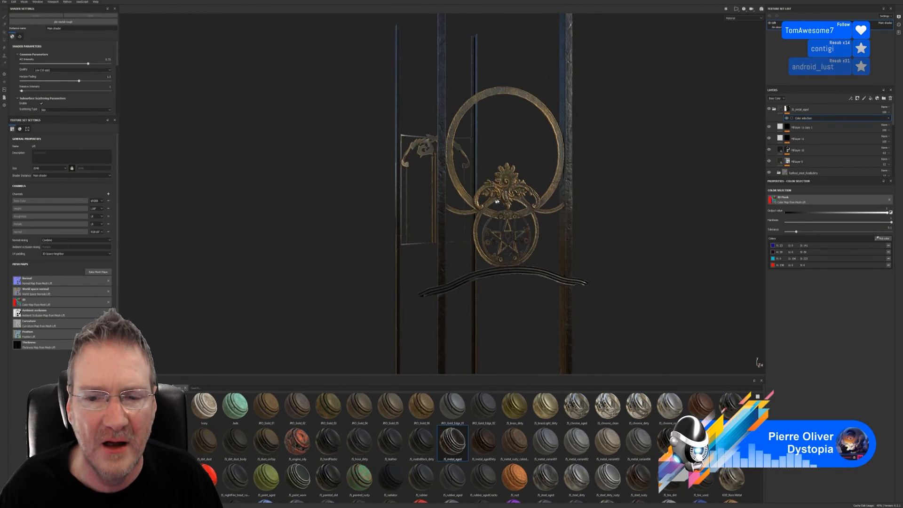
- Check the full height of the gate from the front to judge how the dark posts frame the gold ornament
alt+right_drag(597, 217, 198, 245)
alt+right_drag(571, 206, 392, 211)
alt+middle_drag(533, 215, 475, 178)
alt+drag(476, 179, 436, 180)
alt+middle_drag(472, 212, 474, 188)
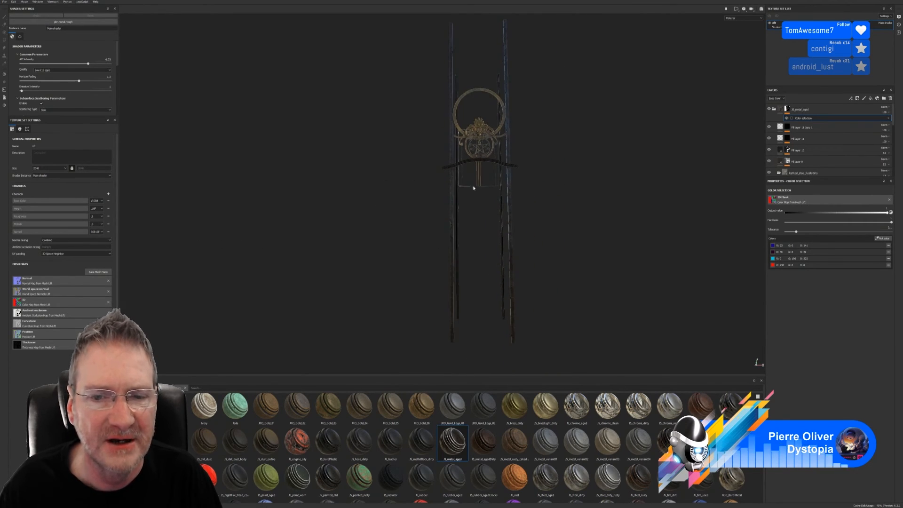
alt+right_drag(473, 188, 586, 185)
alt+middle_drag(558, 189, 557, 221)
alt+drag(556, 221, 554, 229)
alt+middle_drag(555, 226, 555, 204)
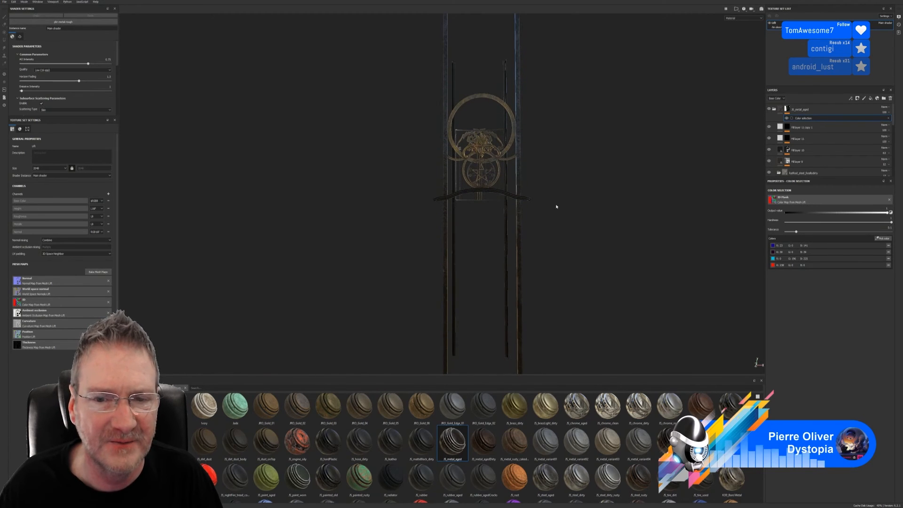
- Inspect the scrollwork panel and surrounding dark posts from the other side and from oblique angles
mouse_move(557, 206)
alt+mouse_down()
mouse_move(552, 216)
mouse_move(591, 220)
mouse_move(515, 221)
mouse_move(569, 217)
alt+mouse_up()
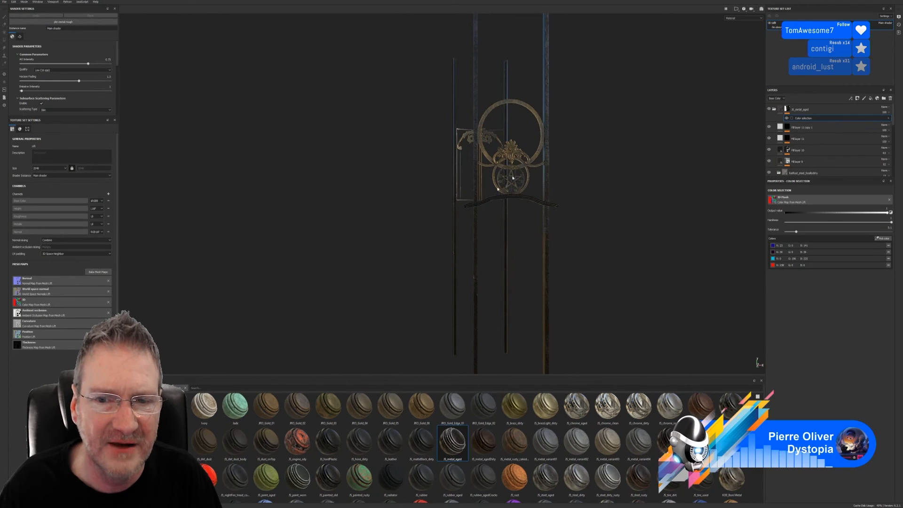
alt+drag(515, 122, 490, 206)
alt+right_drag(490, 205, 884, 192)
alt+drag(485, 225, 555, 197)
alt+right_drag(554, 198, 264, 247)
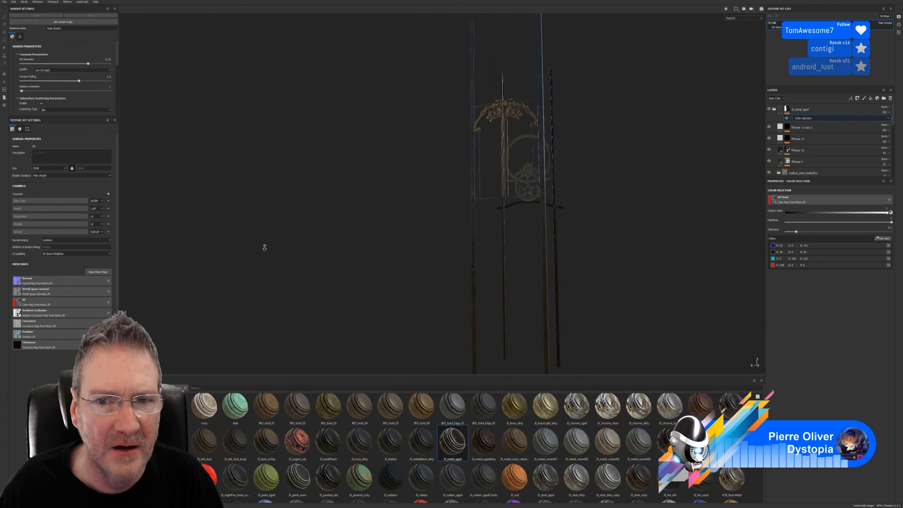
mouse_move(493, 241)
alt+mouse_down()
mouse_move(518, 240)
mouse_move(457, 240)
mouse_move(480, 241)
alt+mouse_up()
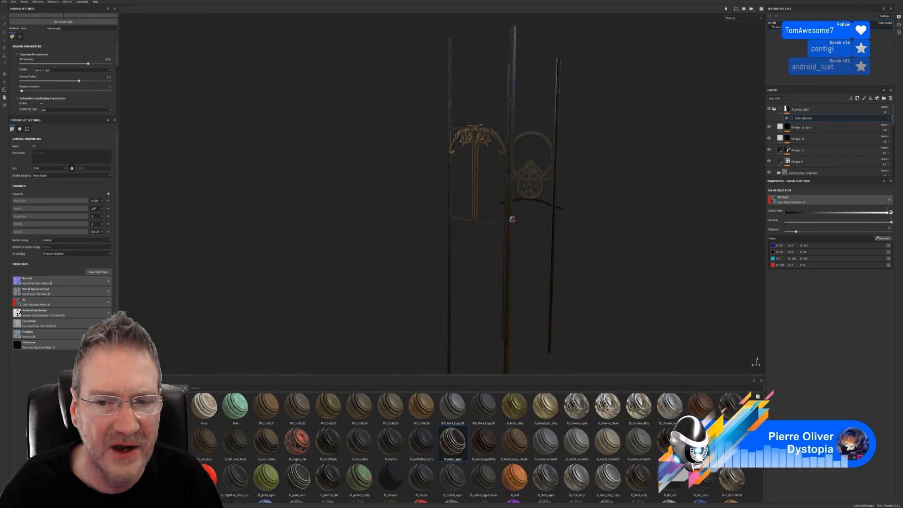
alt+right_drag(511, 219, 583, 198)
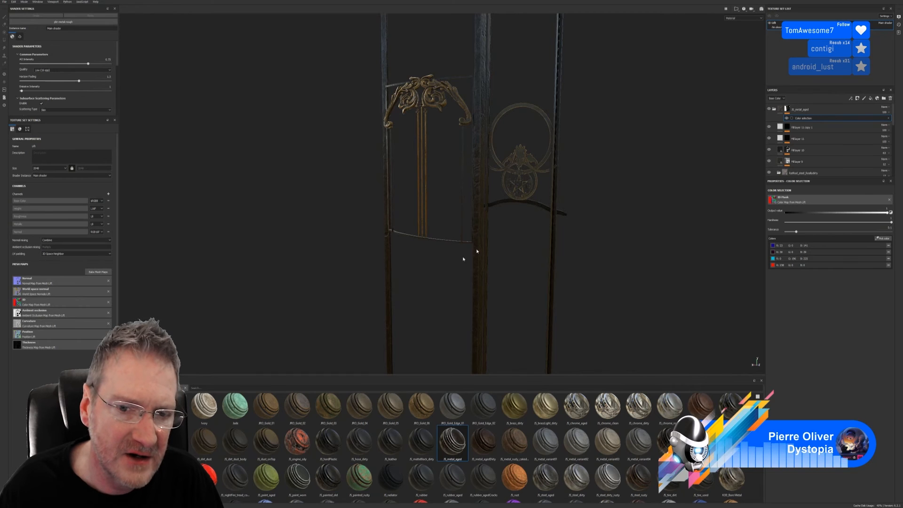
alt+right_drag(479, 258, 442, 273)
alt+drag(566, 275, 221, 265)
alt+right_drag(410, 231, 501, 212)
alt+middle_drag(502, 211, 528, 200)
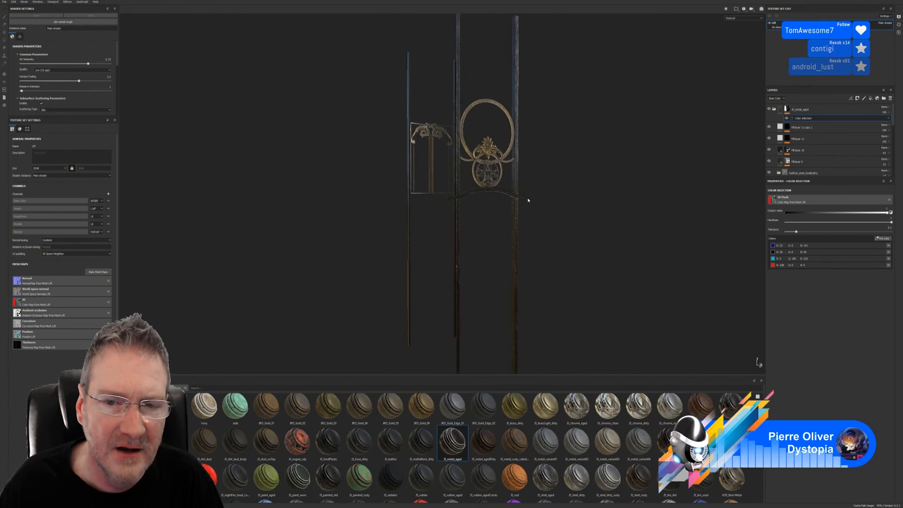
- Take the posts' red ID color out of the metal_aged color selection to judge gold posts, and pick it again
click(889, 265)
alt+drag(536, 202, 611, 221)
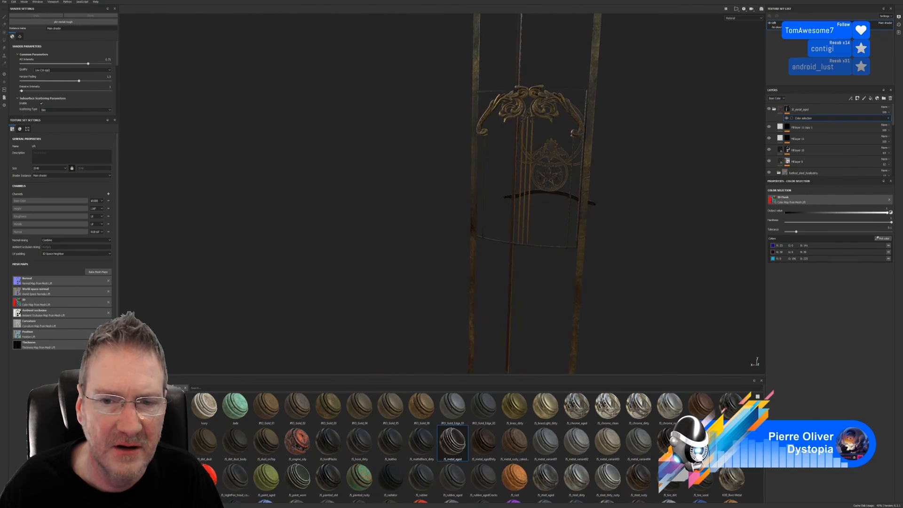
alt+drag(536, 248, 405, 219)
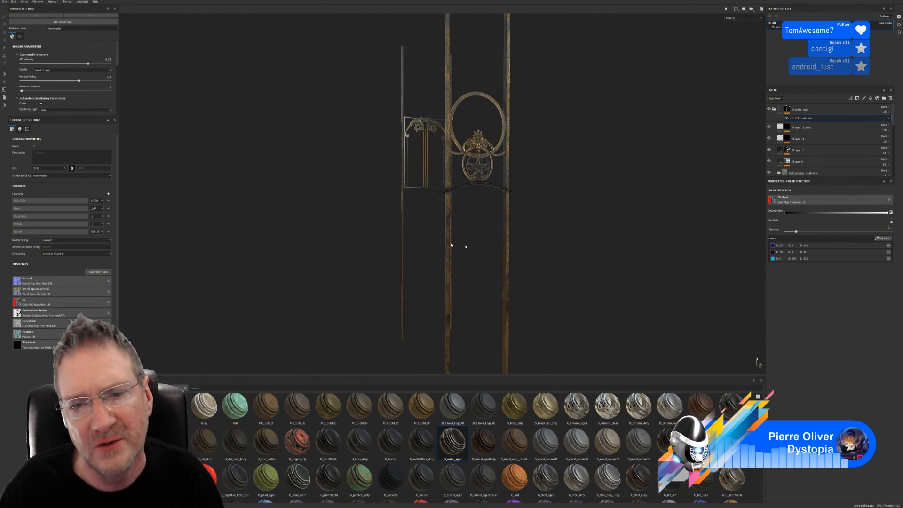
click(882, 239)
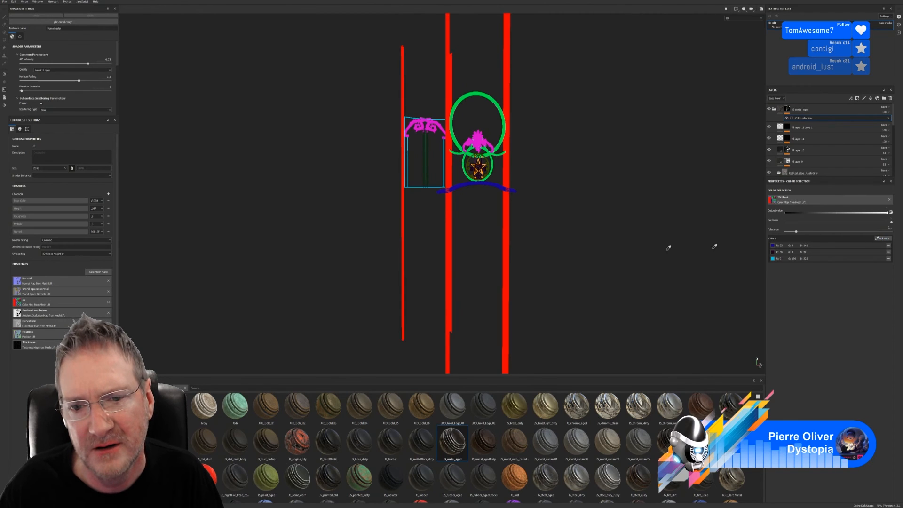
click(507, 222)
- Review the dark posts against the gold rings, scrollwork and curved lower rail from several angles and distances
alt+drag(553, 244, 526, 237)
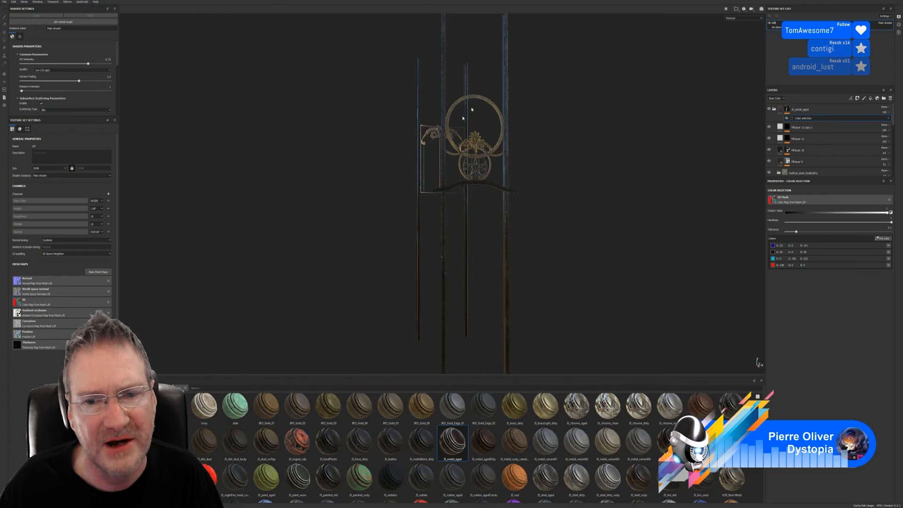
mouse_move(556, 190)
alt+mouse_down()
mouse_move(507, 196)
mouse_move(456, 185)
mouse_move(555, 179)
alt+mouse_up()
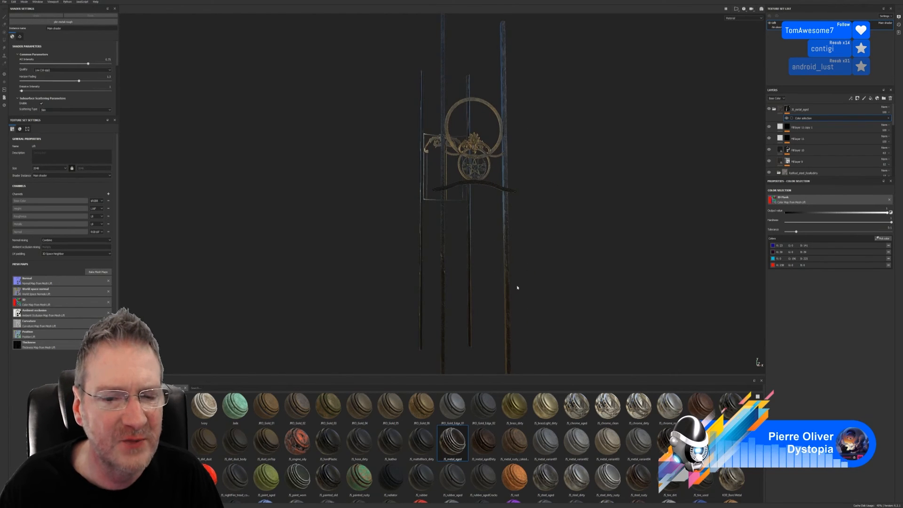
mouse_move(515, 287)
alt+mouse_down()
mouse_move(584, 278)
mouse_move(468, 265)
mouse_move(331, 280)
mouse_move(350, 309)
mouse_move(458, 282)
mouse_move(574, 289)
mouse_move(515, 289)
alt+mouse_up()
alt+drag(523, 250, 496, 253)
alt+right_drag(496, 253, 541, 256)
alt+drag(513, 202, 438, 205)
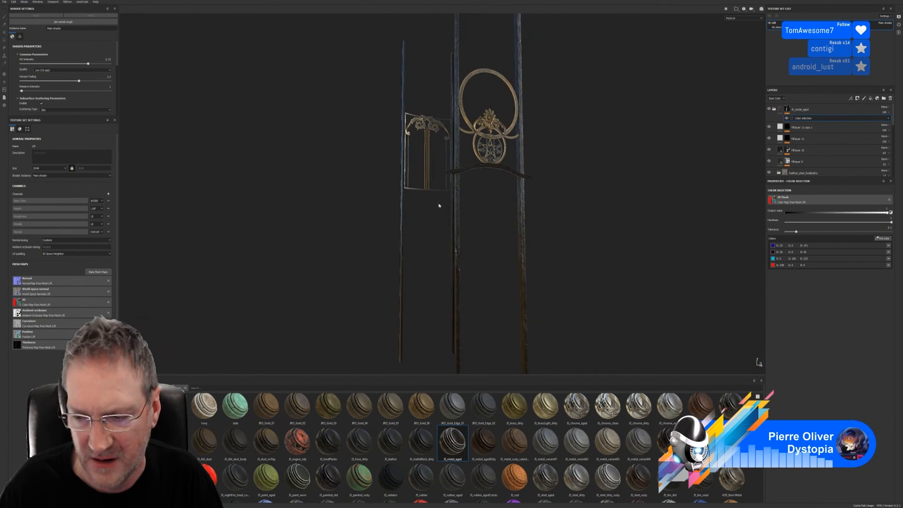
mouse_move(450, 240)
alt+mouse_down()
mouse_move(433, 239)
mouse_move(467, 246)
mouse_move(448, 245)
alt+mouse_up()
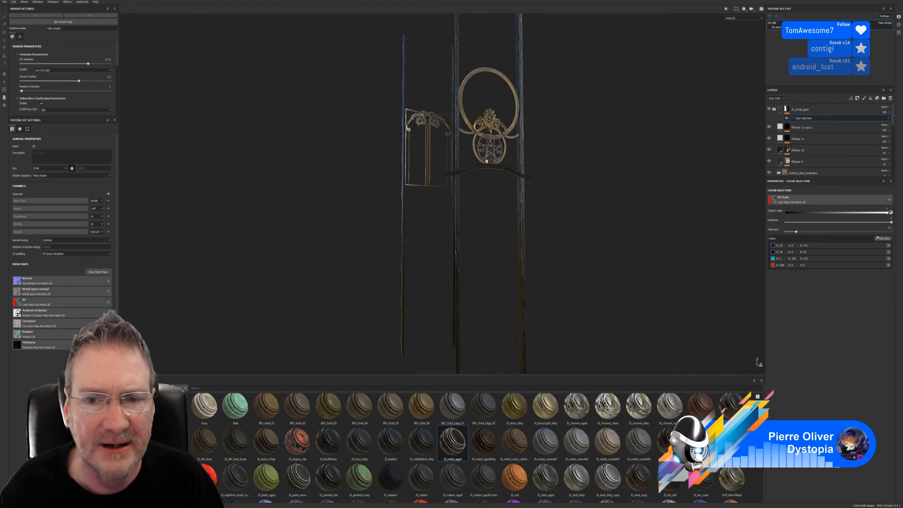
alt+drag(487, 161, 452, 159)
alt+right_drag(484, 157, 708, 156)
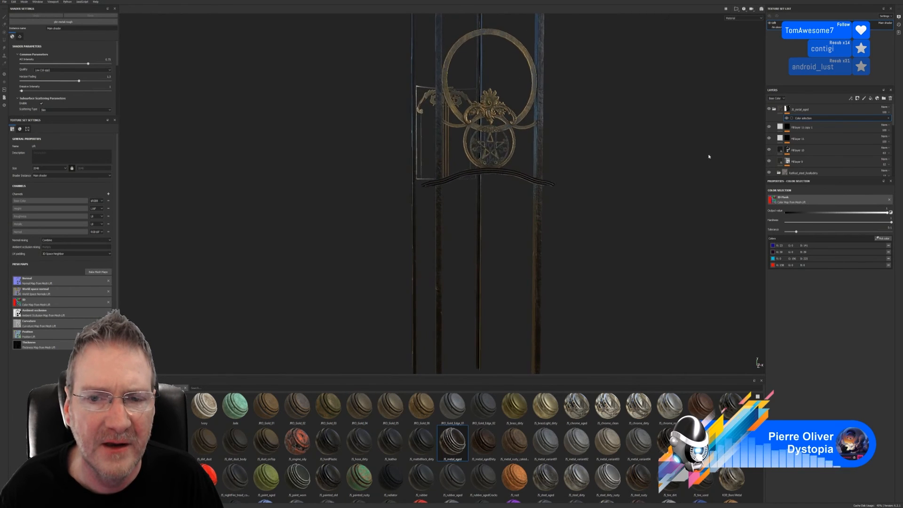
alt+drag(709, 157, 595, 167)
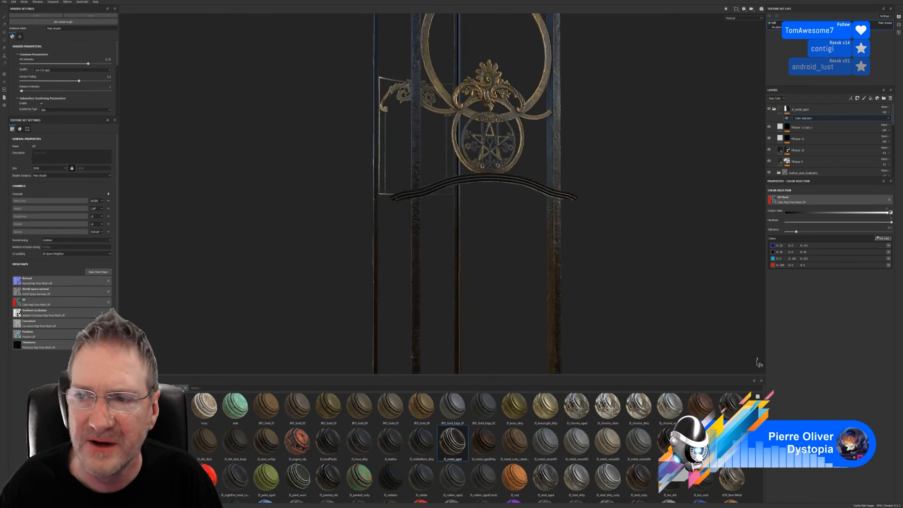
- Collapse the metal_aged folder and toggle the visibility of the base gold folder and the metal_aged folder to compare their coverage
click(774, 109)
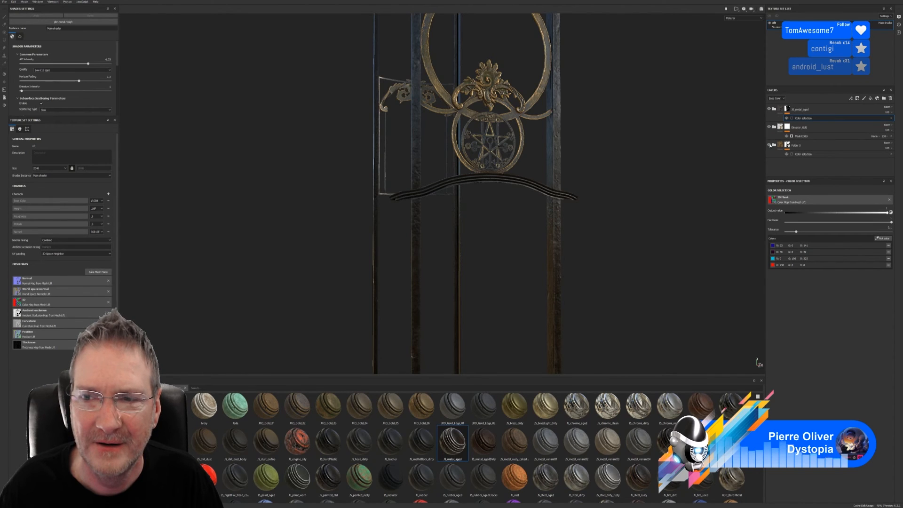
click(769, 146)
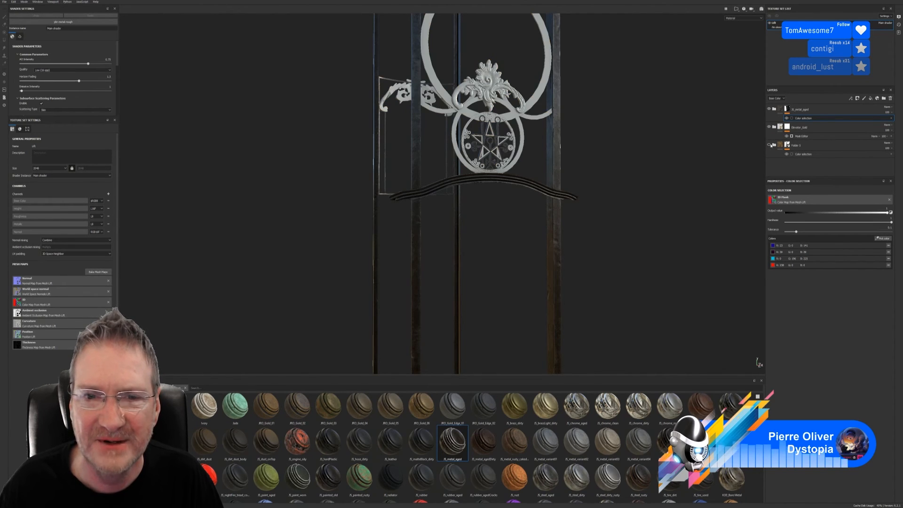
click(769, 146)
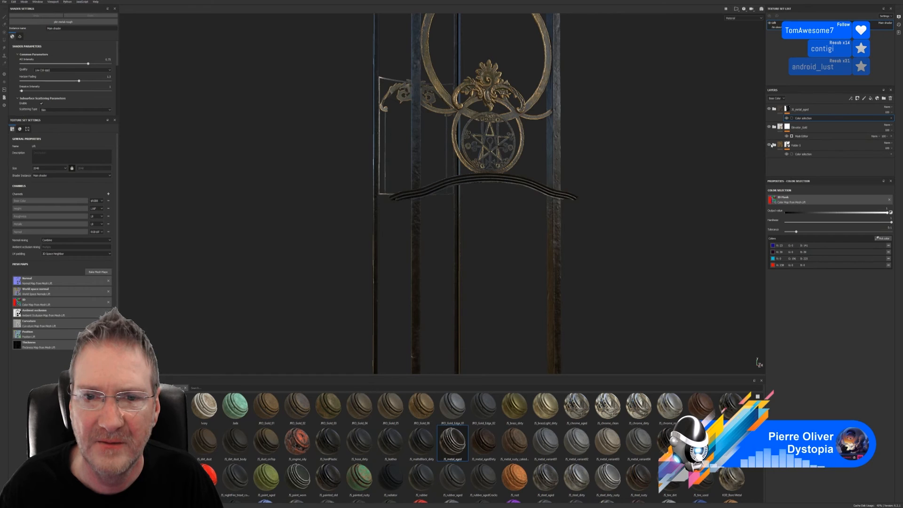
click(769, 145)
click(770, 145)
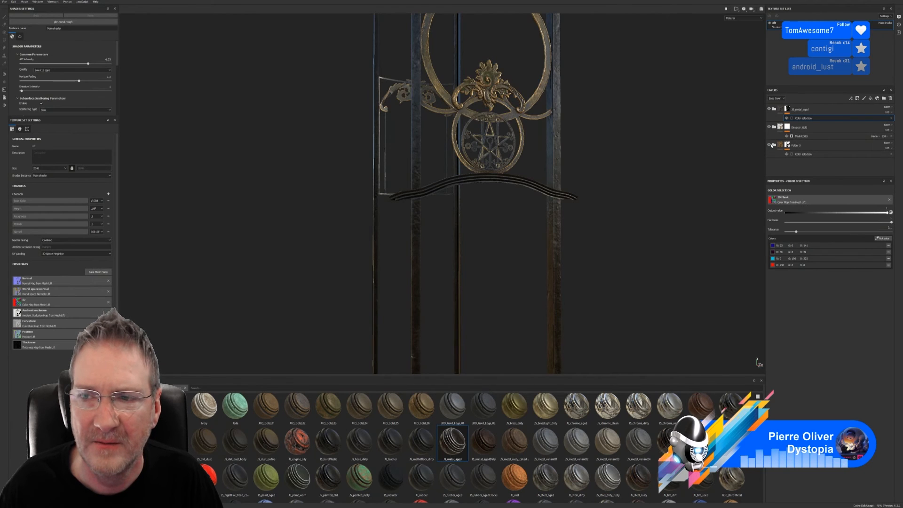
click(770, 109)
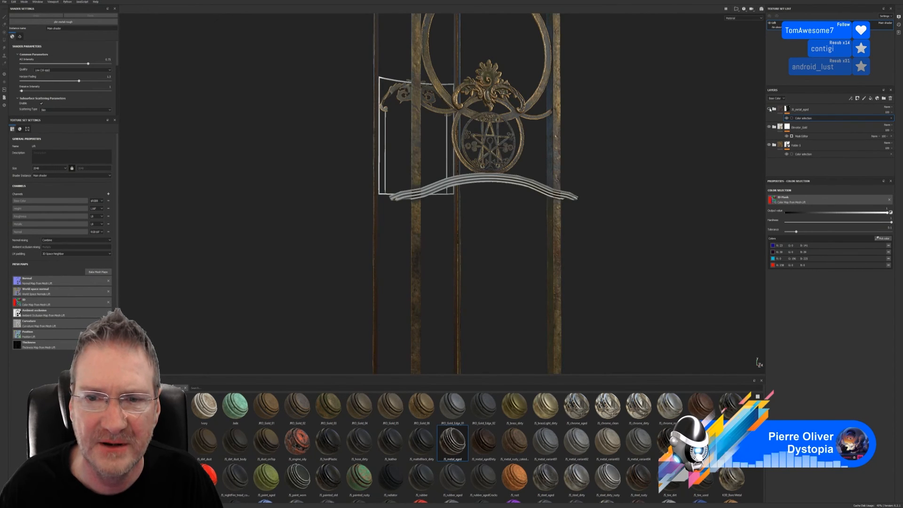
click(769, 109)
click(770, 109)
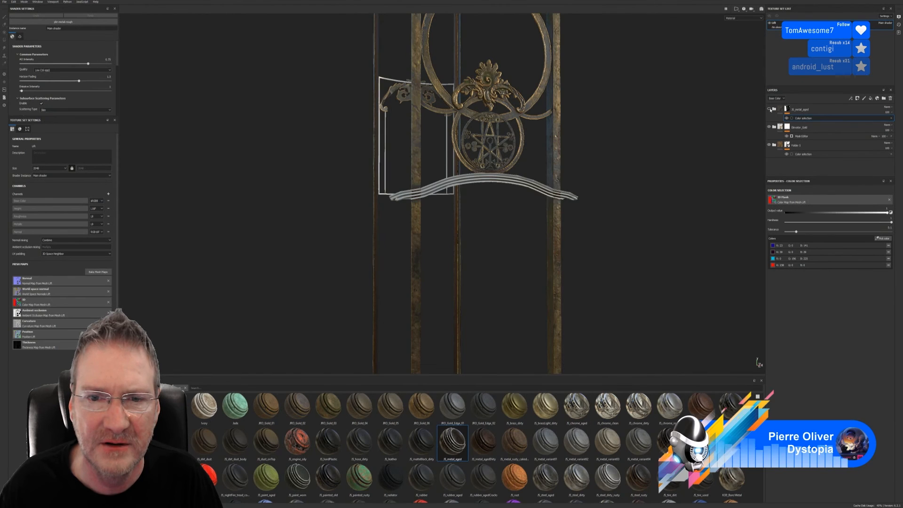
click(769, 110)
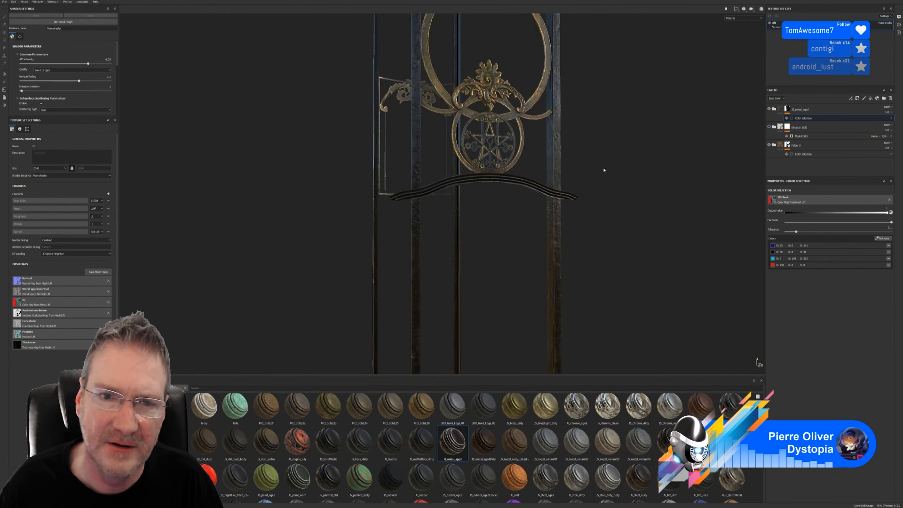
- Zoom in on the emblem and curved rail, and toggle the metal_aged folder's visibility repeatedly to compare dark and gold posts
alt+drag(604, 170, 633, 171)
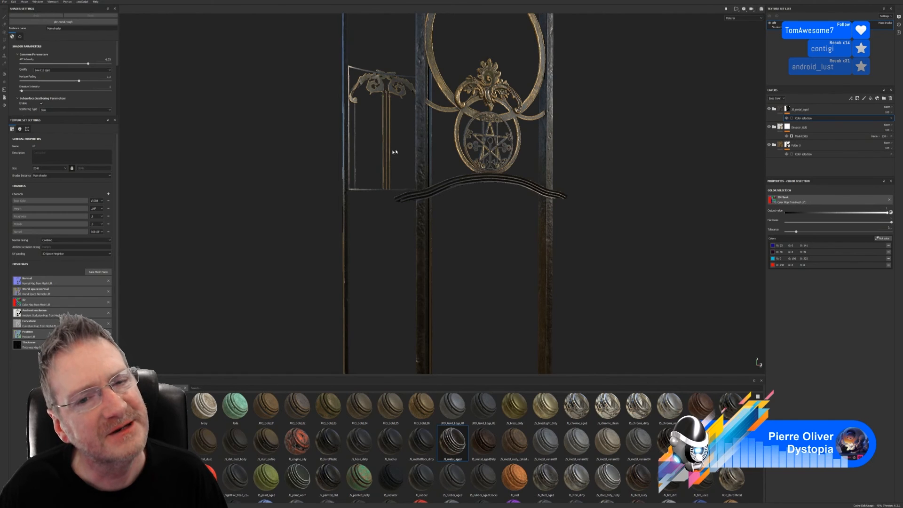
alt+drag(592, 200, 487, 147)
alt+right_drag(487, 146, 526, 154)
alt+drag(526, 154, 507, 122)
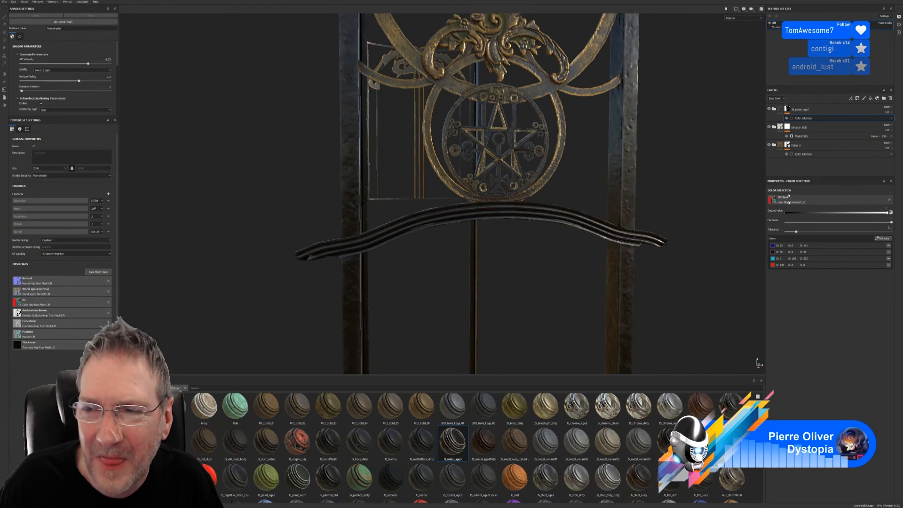
click(769, 109)
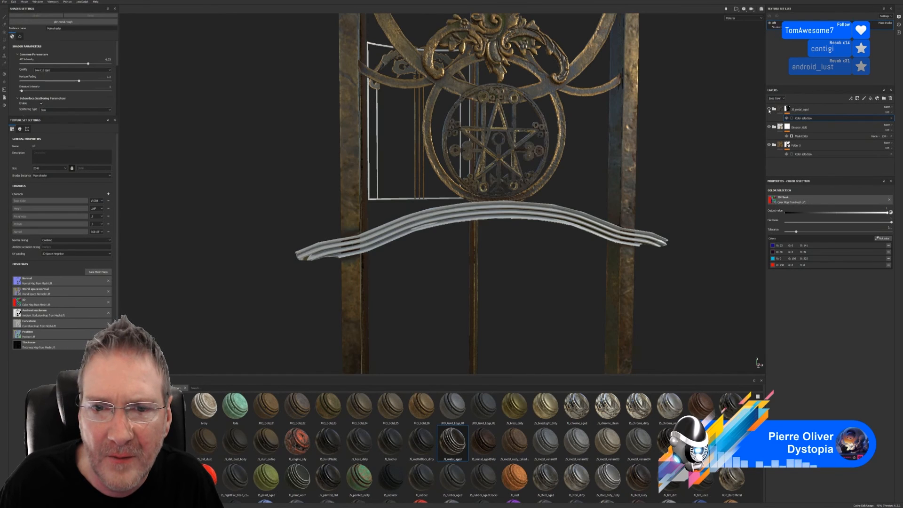
click(769, 109)
click(769, 110)
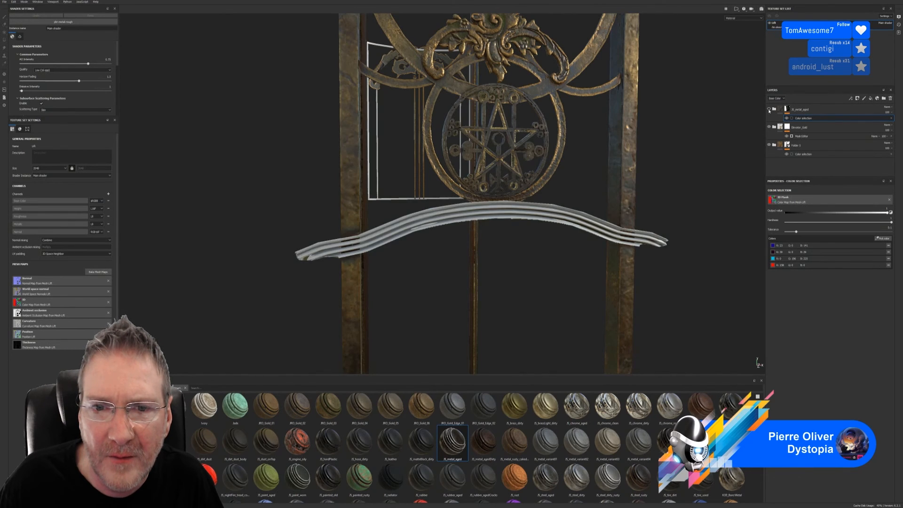
click(769, 109)
click(770, 110)
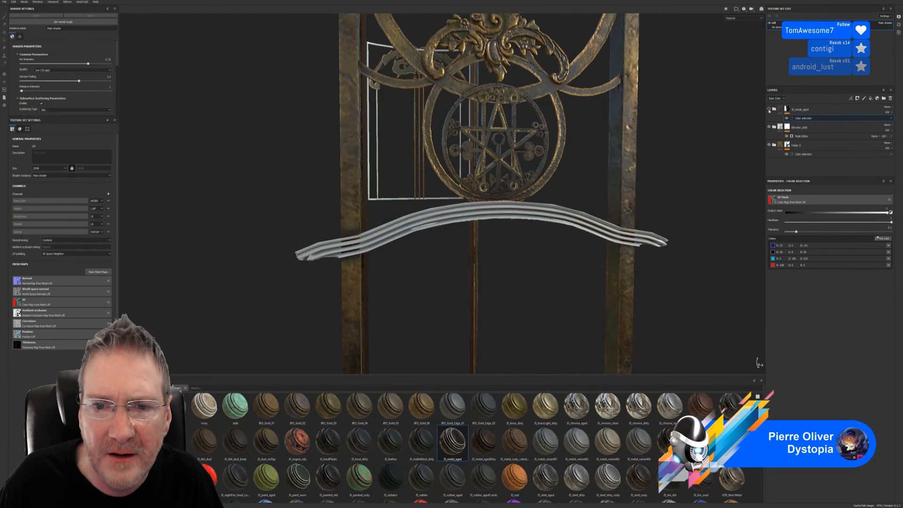
click(769, 109)
click(769, 109)
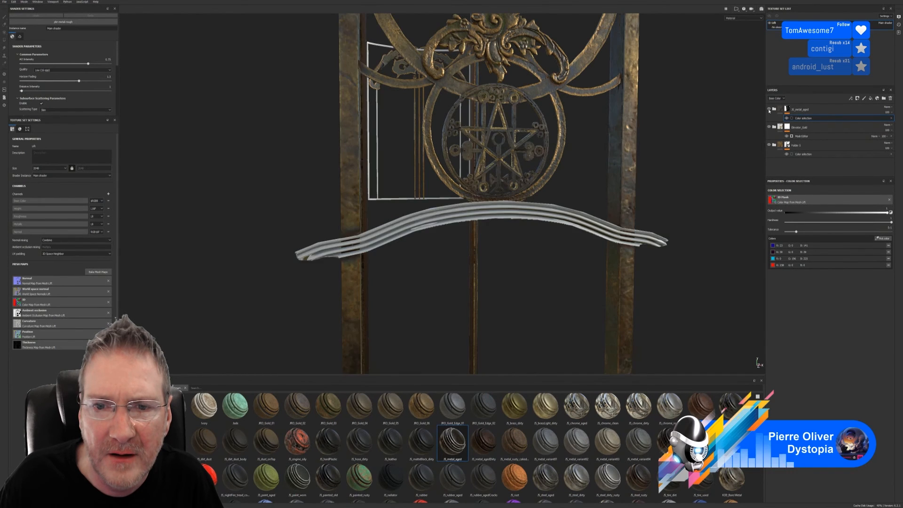
click(769, 109)
click(769, 110)
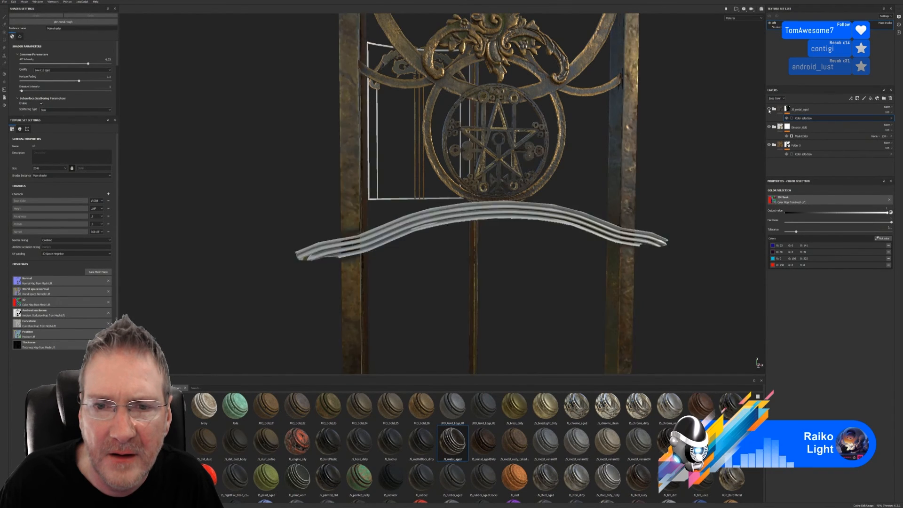
click(769, 110)
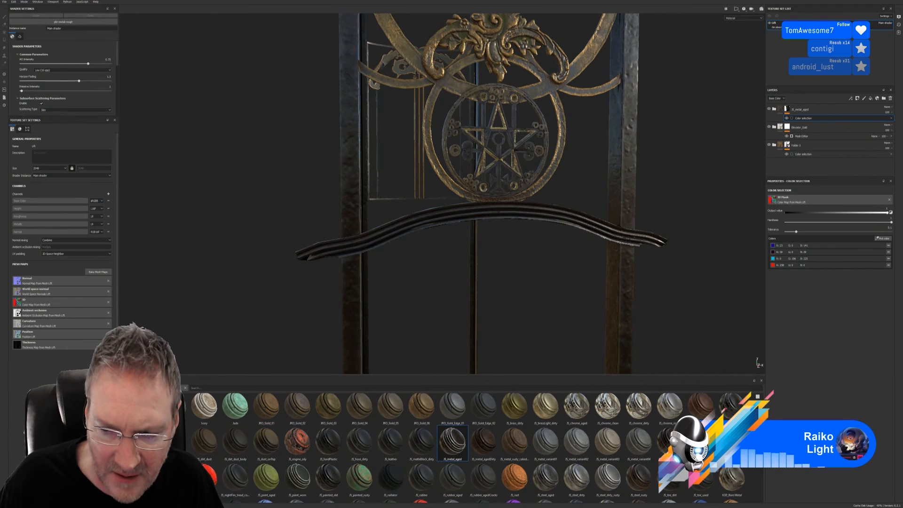
- Browse the smart material library for a brighter gold suited to the pentagram emblem
scroll(474, 448, down, 2)
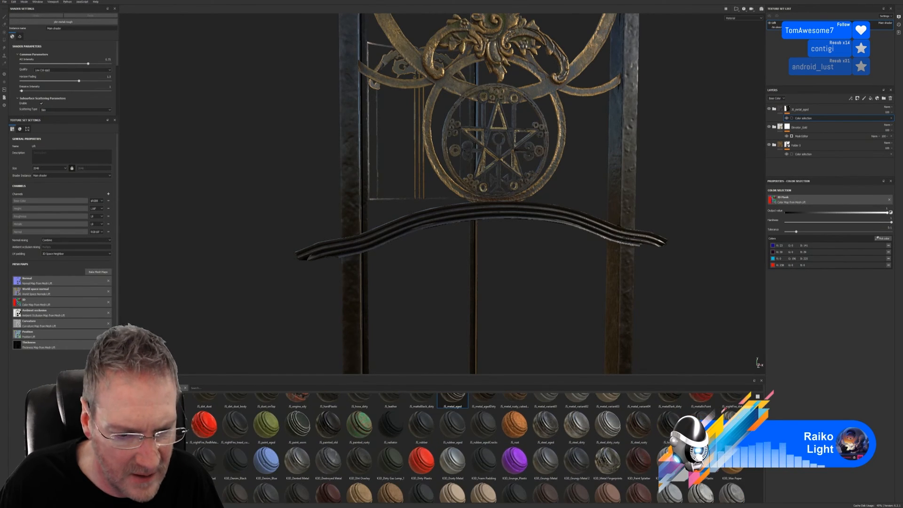
scroll(473, 447, down, 1)
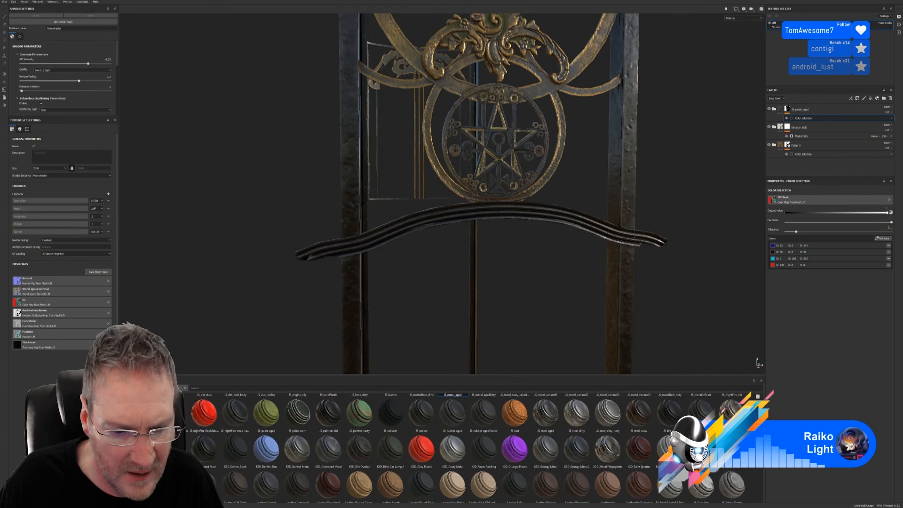
scroll(474, 448, down, 1)
scroll(474, 447, down, 1)
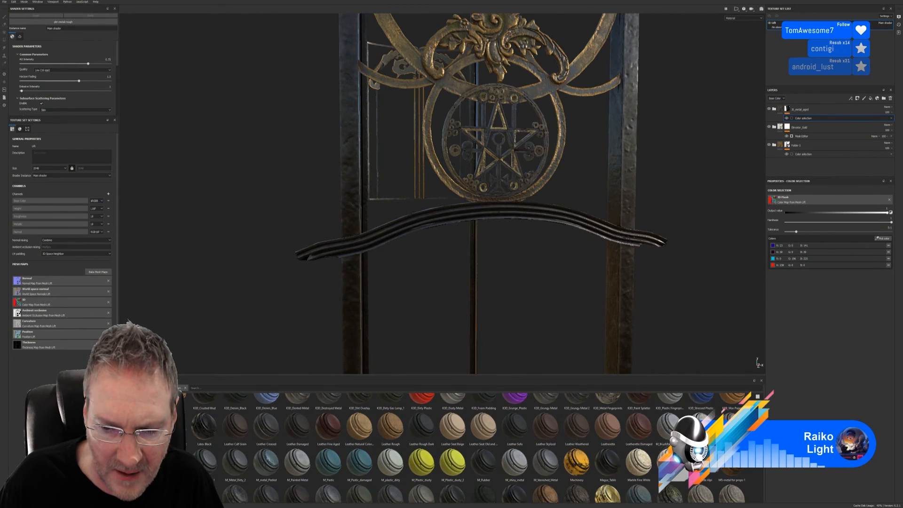
scroll(474, 447, down, 2)
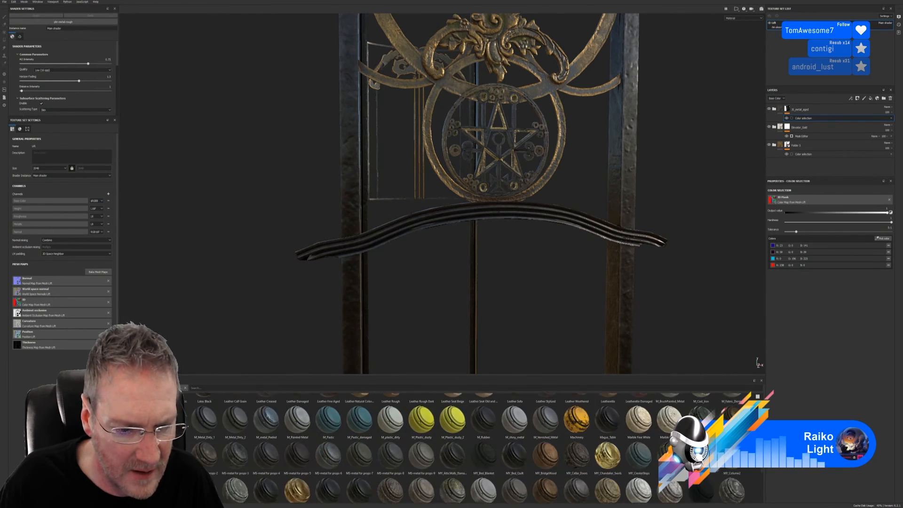
scroll(762, 472, down, 2)
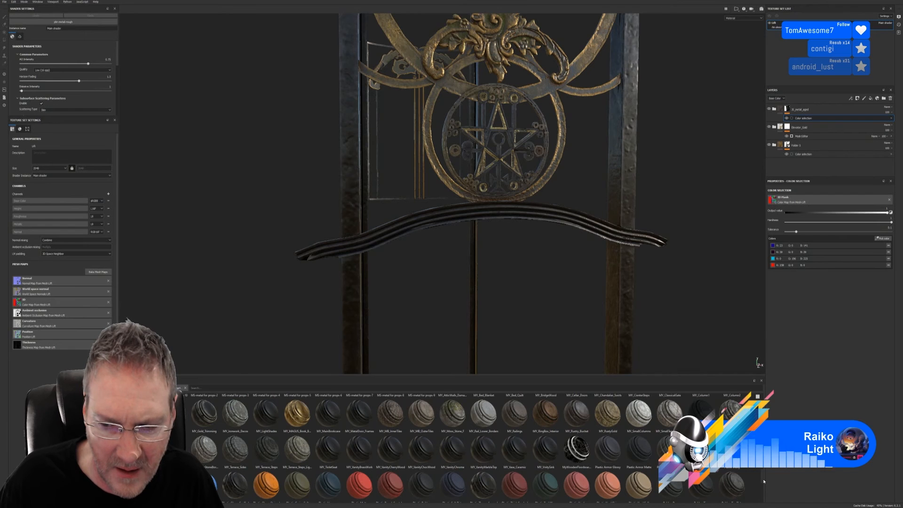
scroll(762, 475, down, 1)
scroll(763, 472, down, 8)
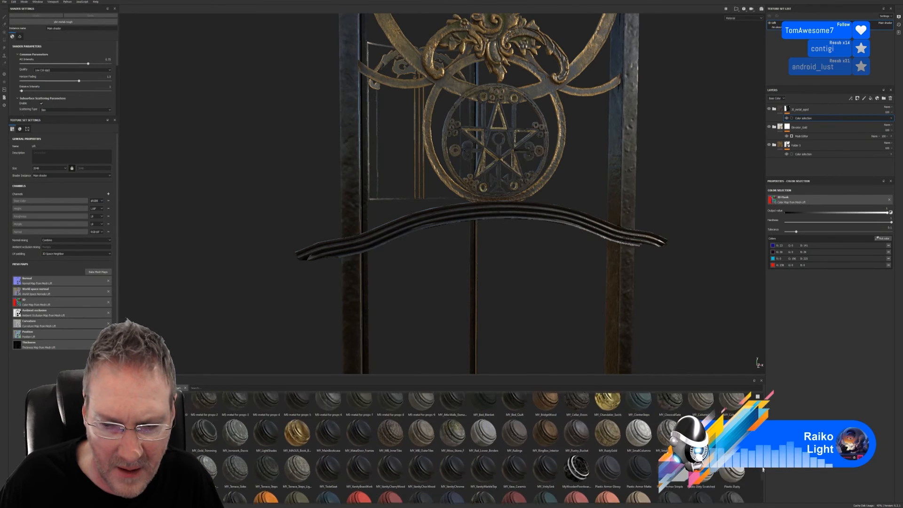
scroll(762, 473, up, 1)
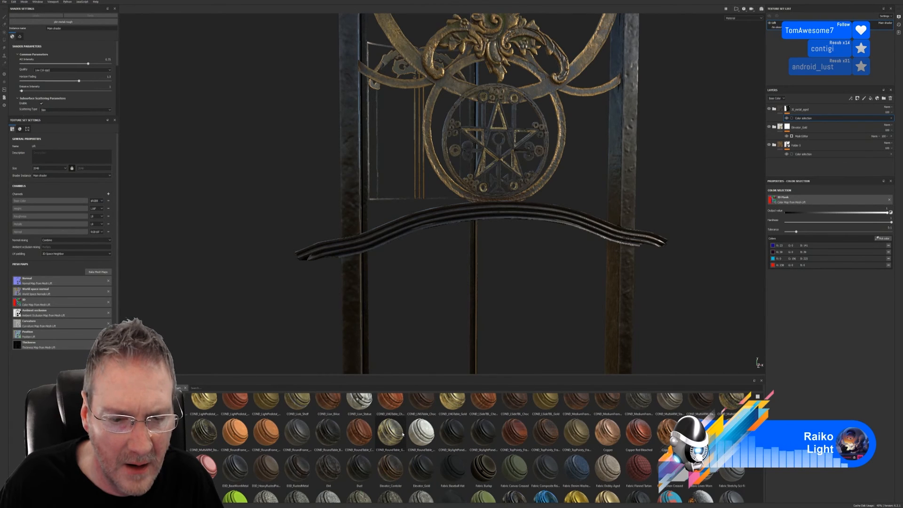
mouse_move(402, 433)
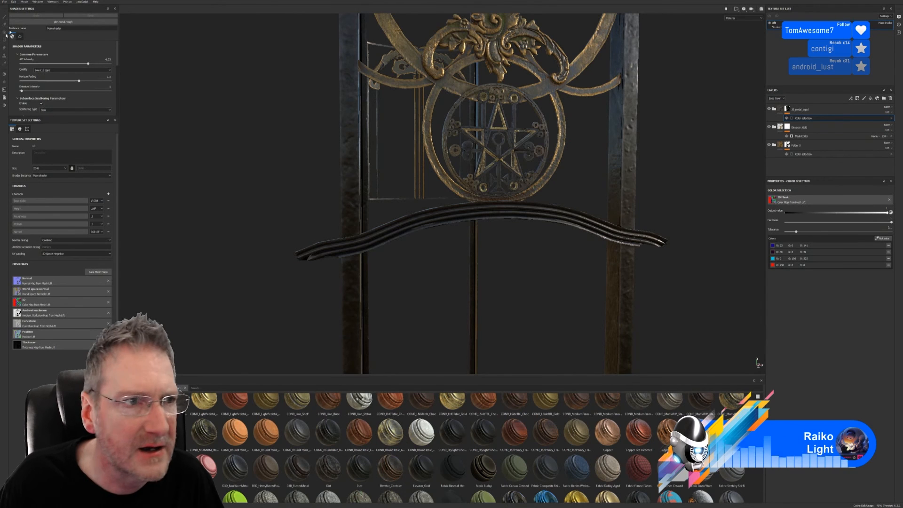
- Save the project and apply the COND_RoundTable_Gold smart material to the gate
click(5, 2)
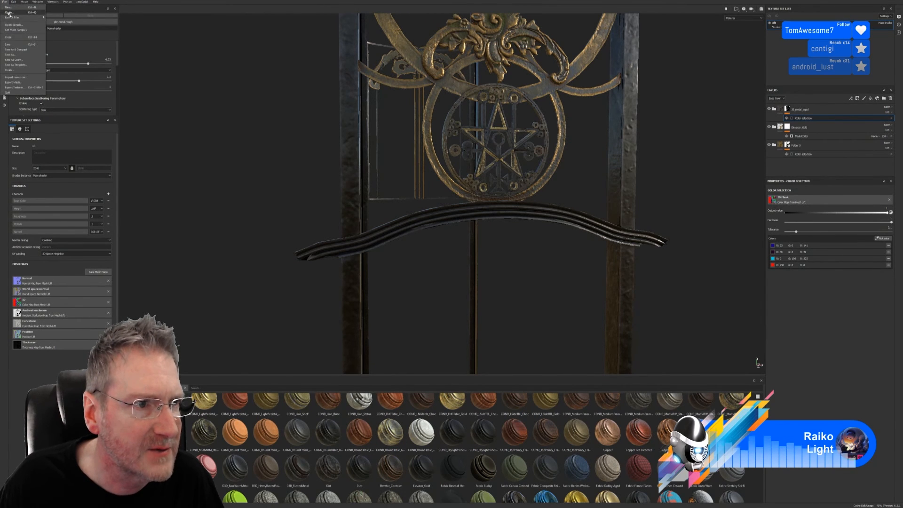
click(21, 45)
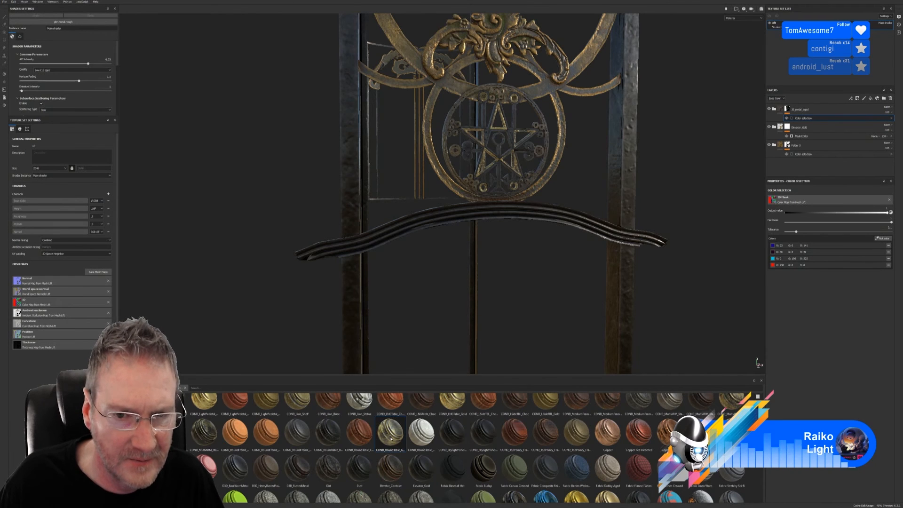
drag(389, 435, 513, 147)
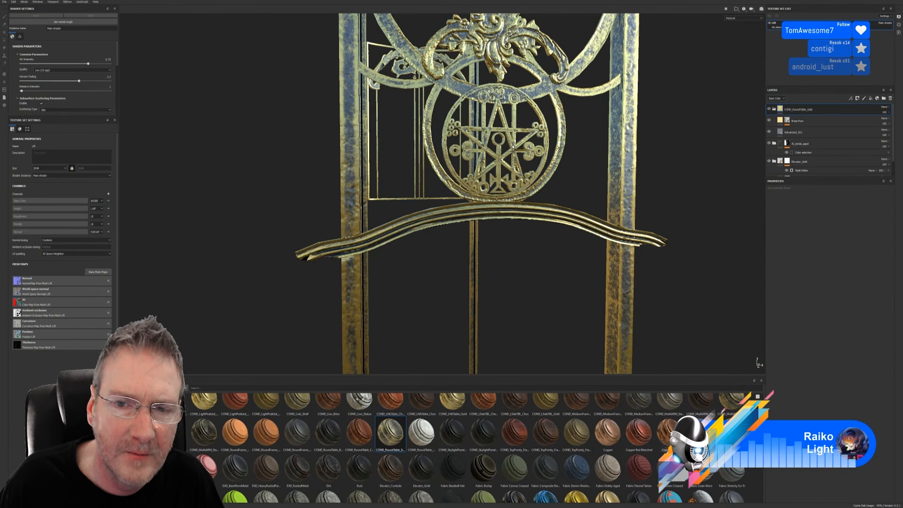
- Add a color selection mask to the COND_RoundTable_Gold folder and pick the dark ID color of the pentagram emblem
right_click(815, 111)
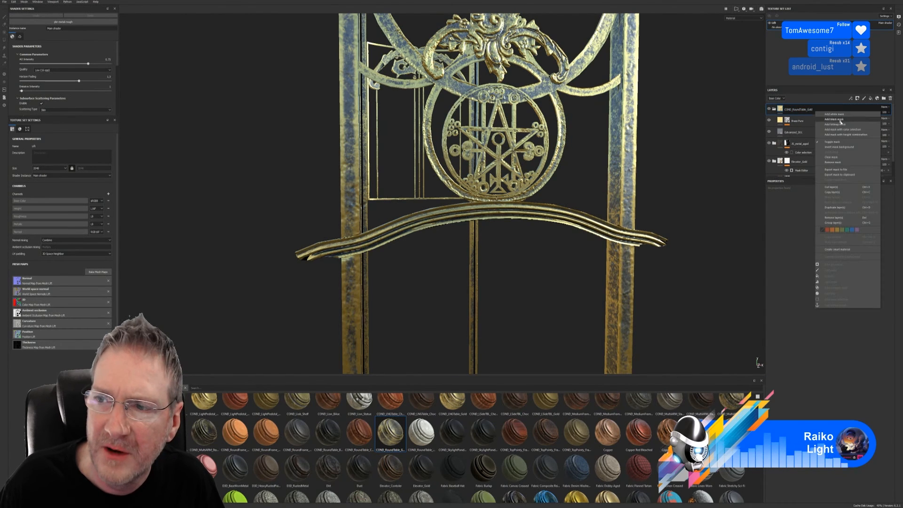
click(848, 130)
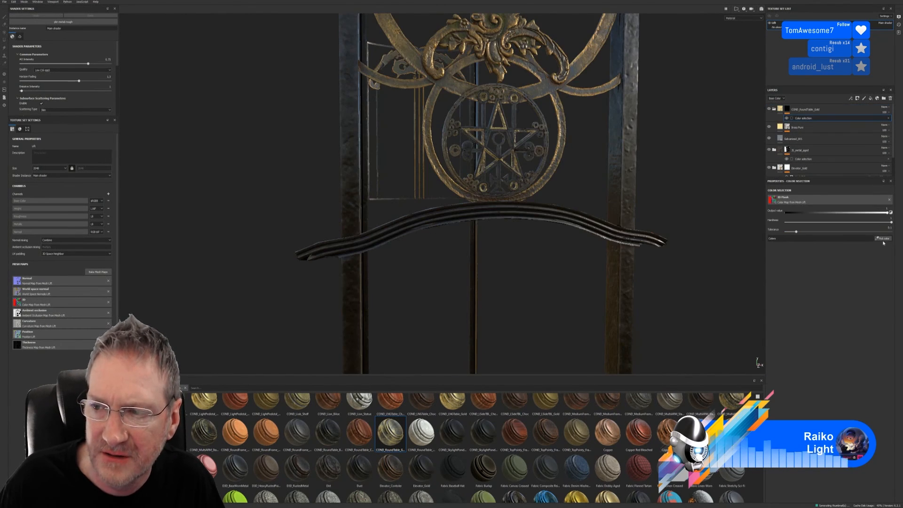
click(882, 239)
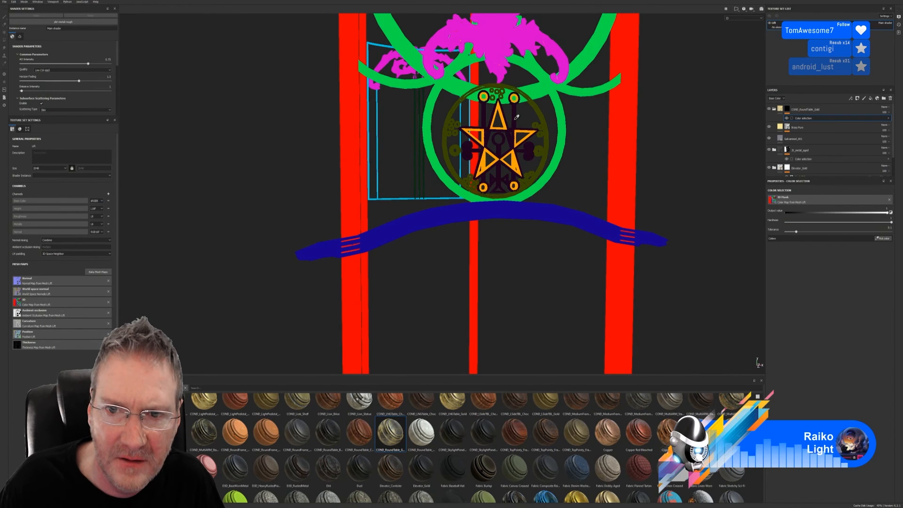
click(515, 118)
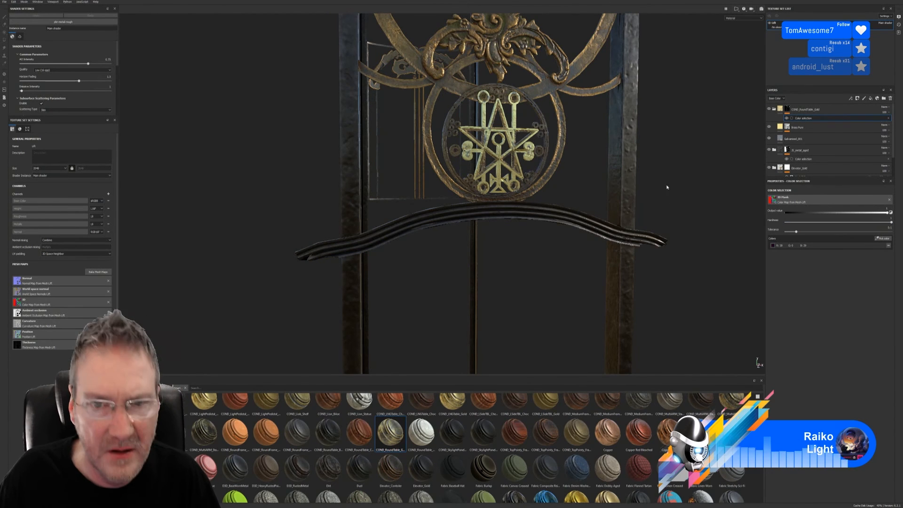
- Inspect the bright gold pentagram emblem inside its ring, both close up and from a distance
alt+right_drag(569, 166, 497, 255)
alt+drag(498, 256, 489, 217)
alt+right_drag(489, 217, 850, 157)
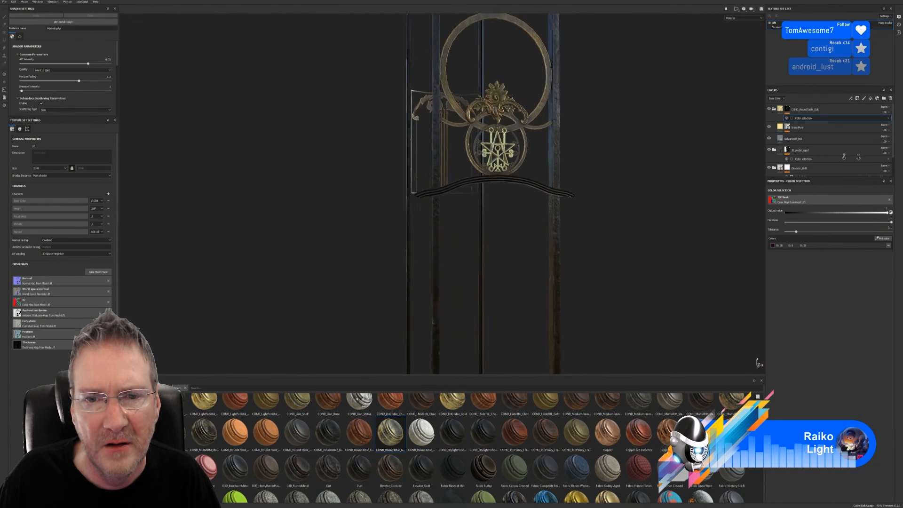
alt+right_drag(526, 177, 846, 164)
alt+drag(508, 174, 551, 184)
alt+right_drag(551, 184, 869, 151)
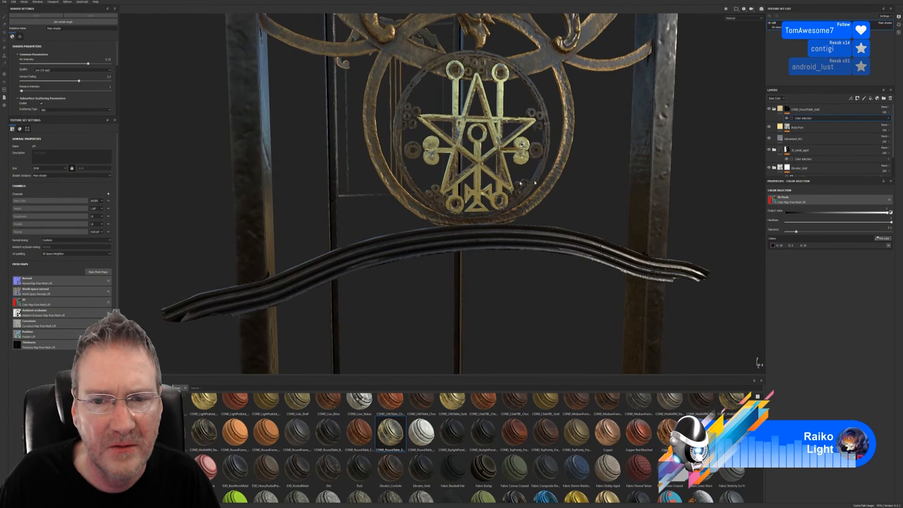
mouse_move(520, 186)
alt+mouse_down()
mouse_move(506, 197)
mouse_move(515, 195)
alt+mouse_up()
alt+right_drag(536, 190, 234, 215)
alt+right_drag(585, 211, 266, 230)
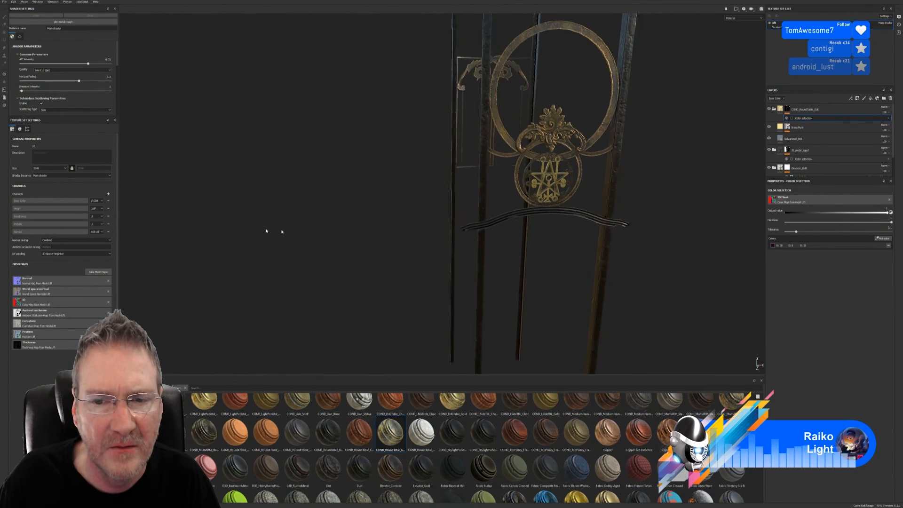
alt+right_drag(682, 221, 566, 238)
alt+middle_drag(576, 237, 489, 180)
mouse_move(489, 179)
alt+mouse_down()
mouse_move(504, 143)
mouse_move(548, 165)
mouse_move(500, 173)
alt+mouse_up()
alt+right_drag(500, 173, 648, 145)
alt+drag(647, 145, 535, 161)
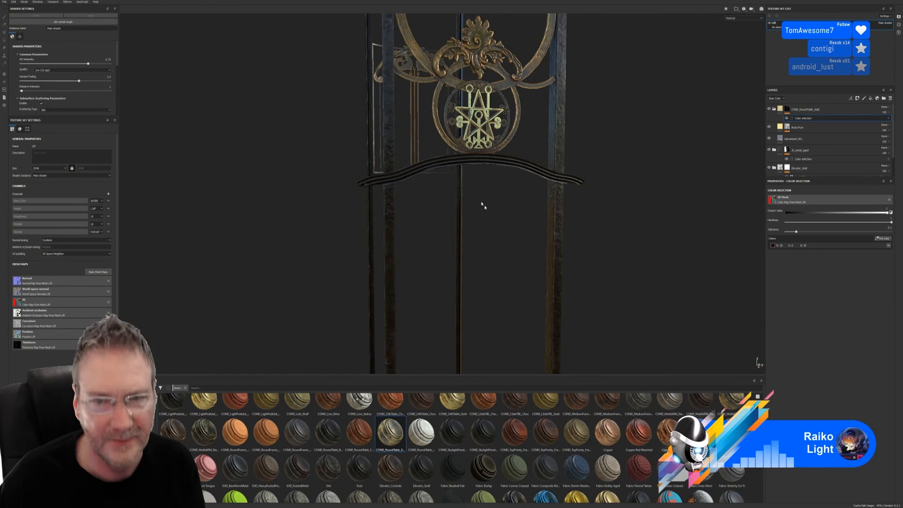
- Compare the emblem's gold with the darker rings, scrollwork, posts and curved rail from low, oblique and frontal angles
alt+drag(482, 203, 463, 134)
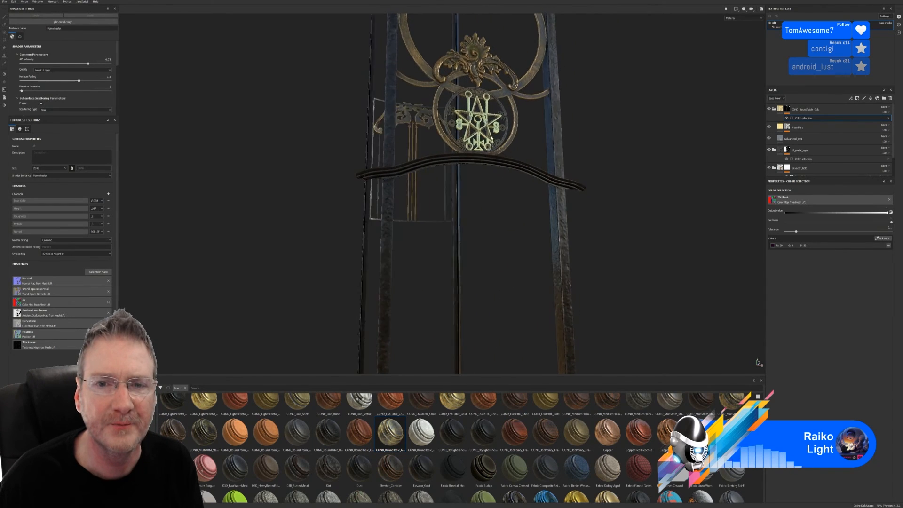
alt+right_drag(366, 197, 188, 238)
mouse_move(461, 234)
alt+mouse_down()
mouse_move(443, 257)
mouse_move(468, 237)
alt+mouse_up()
mouse_move(525, 213)
alt+mouse_down()
mouse_move(414, 226)
mouse_move(484, 221)
mouse_move(508, 208)
alt+mouse_up()
alt+right_drag(484, 159, 444, 175)
mouse_move(502, 183)
alt+mouse_down()
mouse_move(489, 166)
mouse_move(455, 188)
mouse_move(423, 188)
mouse_move(491, 190)
alt+mouse_up()
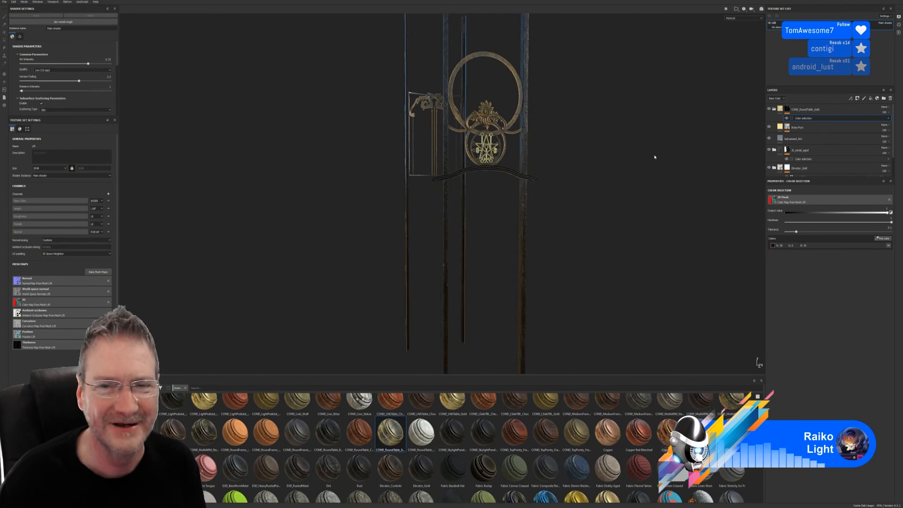
alt+right_drag(506, 167, 676, 163)
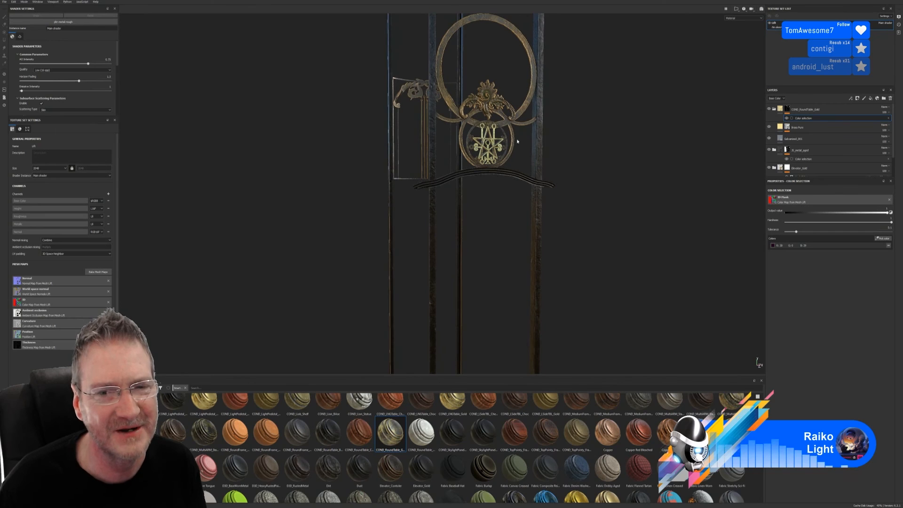
alt+middle_drag(574, 205, 572, 184)
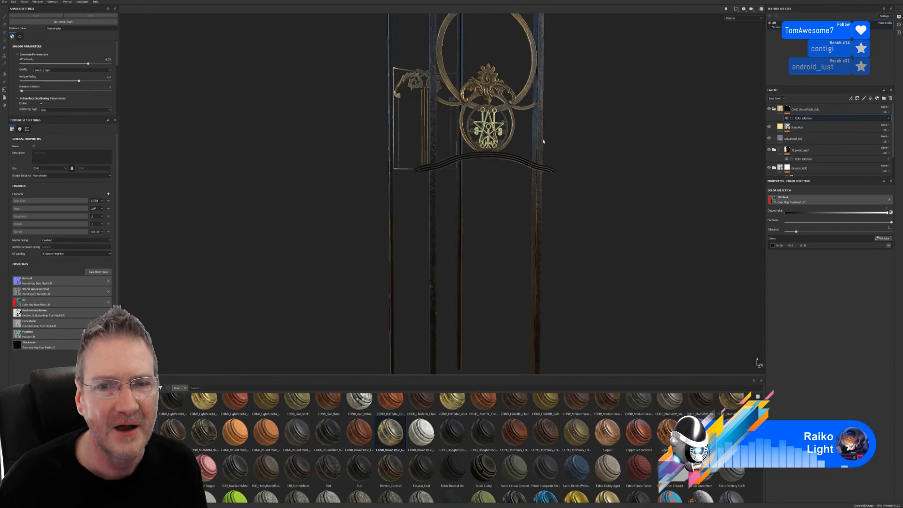
alt+drag(543, 141, 434, 190)
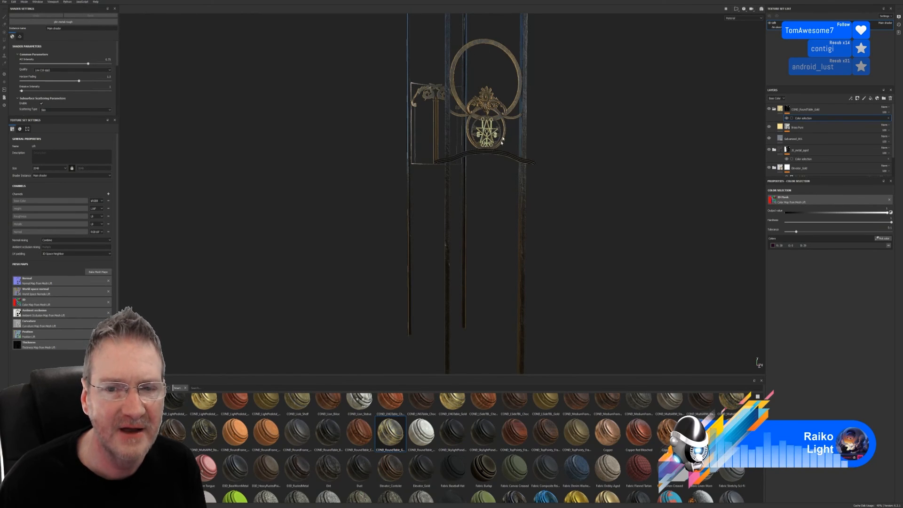
mouse_move(487, 143)
alt+mouse_down()
mouse_move(413, 165)
mouse_move(461, 191)
mouse_move(479, 155)
alt+mouse_up()
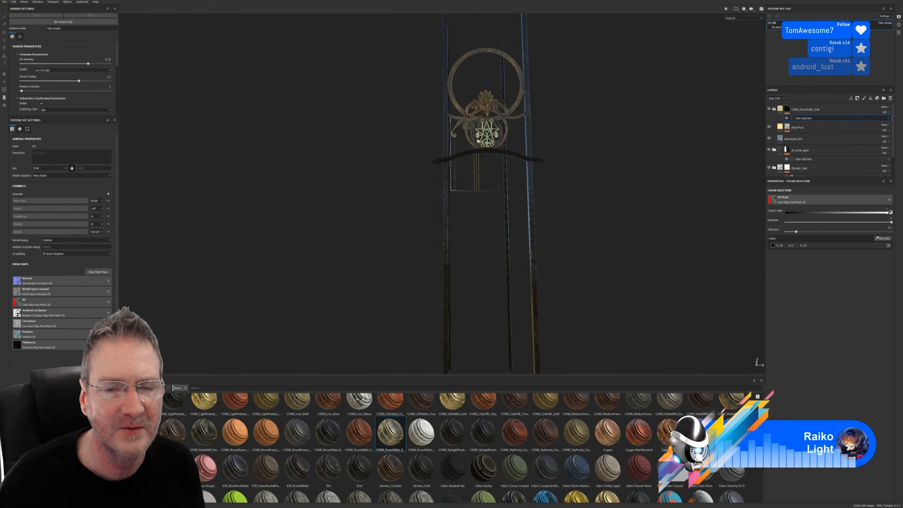
alt+right_drag(480, 153, 635, 164)
alt+drag(571, 150, 496, 188)
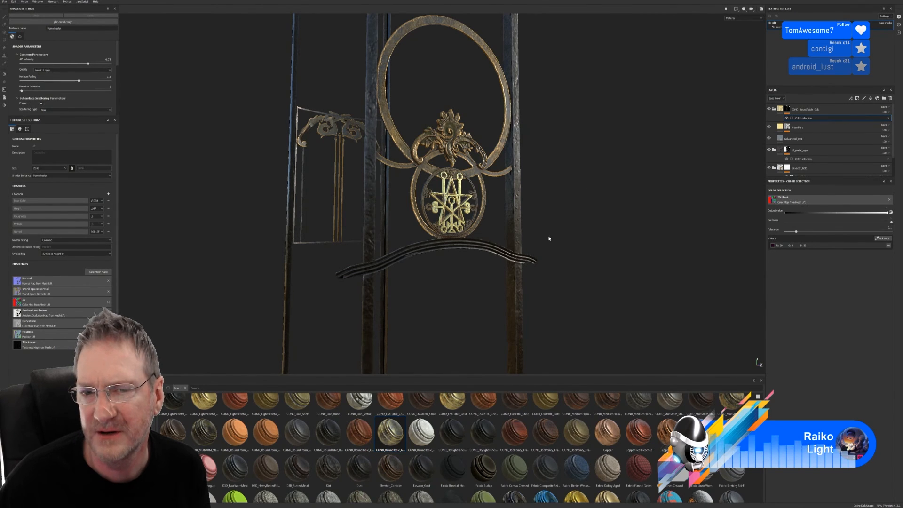
alt+drag(549, 238, 464, 247)
alt+right_drag(464, 248, 293, 273)
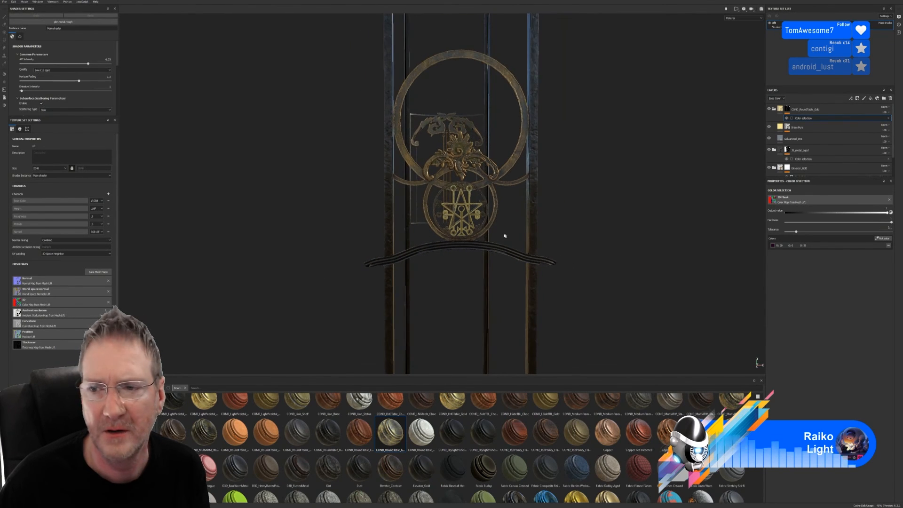
- Collapse the COND_RoundTable_Gold folder and toggle the visibility of the folder below Elevator_Gold to compare the rings and scrollwork
alt+drag(505, 235, 650, 208)
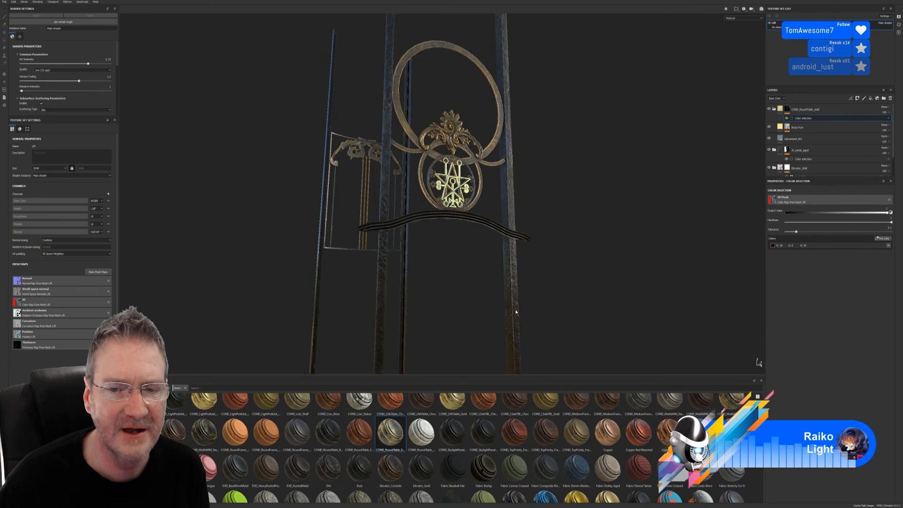
alt+drag(398, 198, 400, 184)
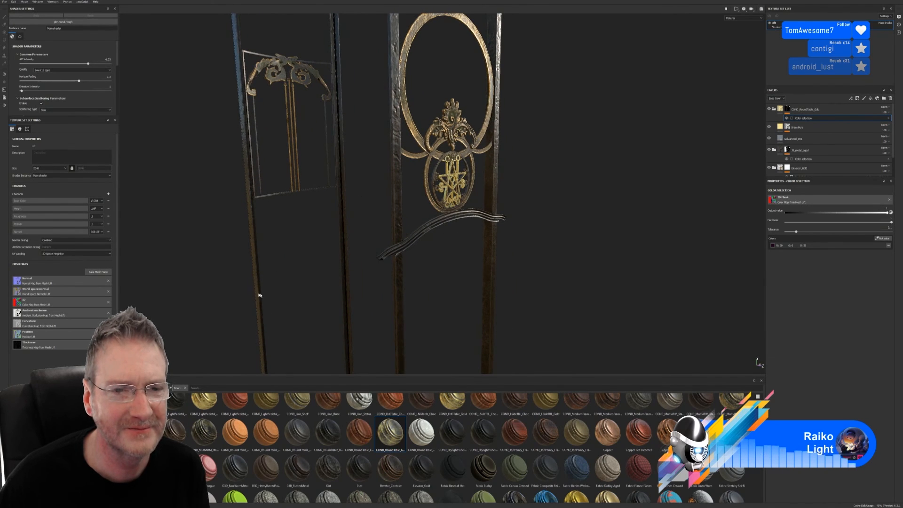
alt+drag(499, 158, 523, 165)
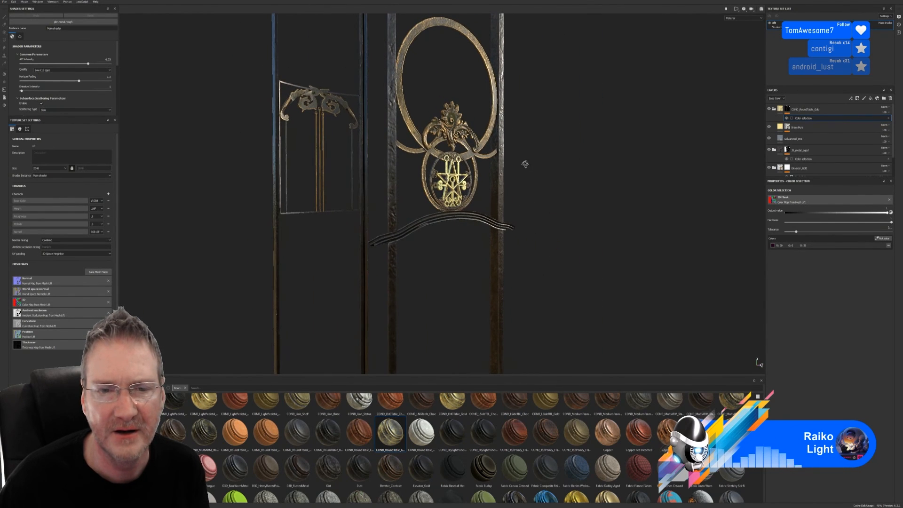
click(773, 110)
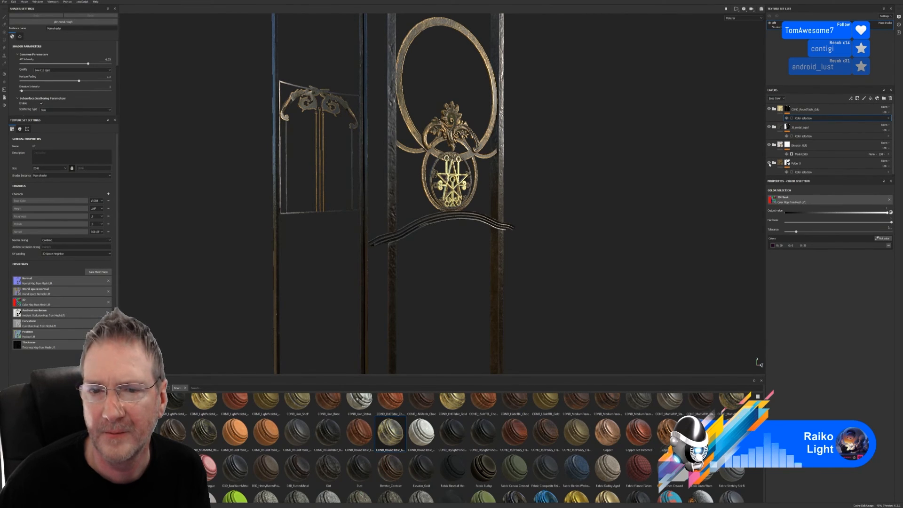
click(769, 163)
click(769, 162)
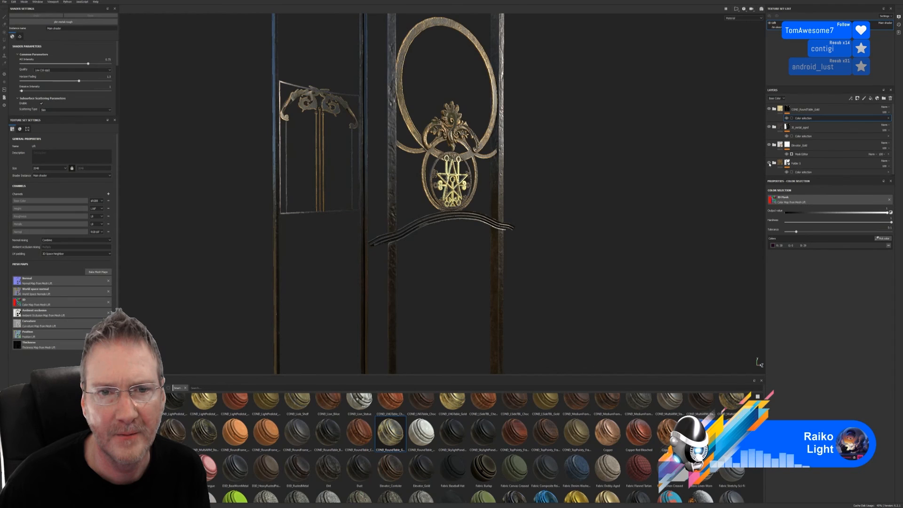
click(769, 163)
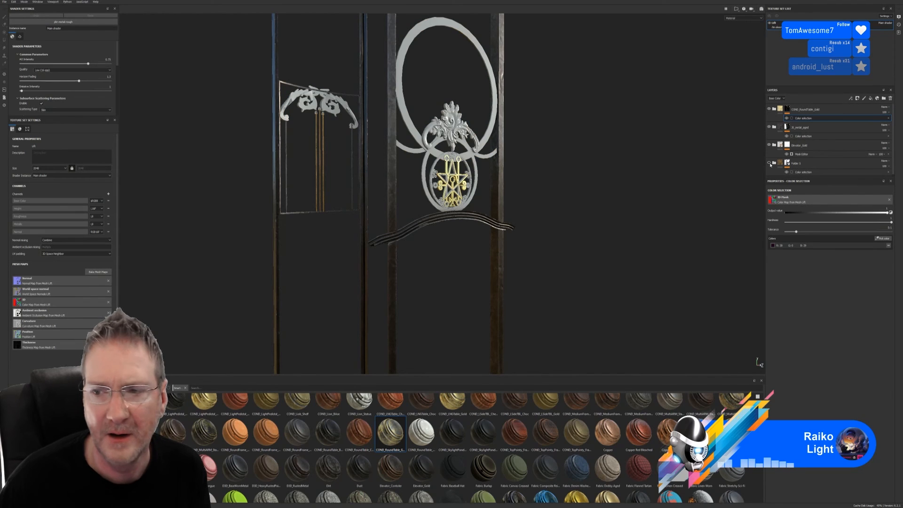
click(770, 163)
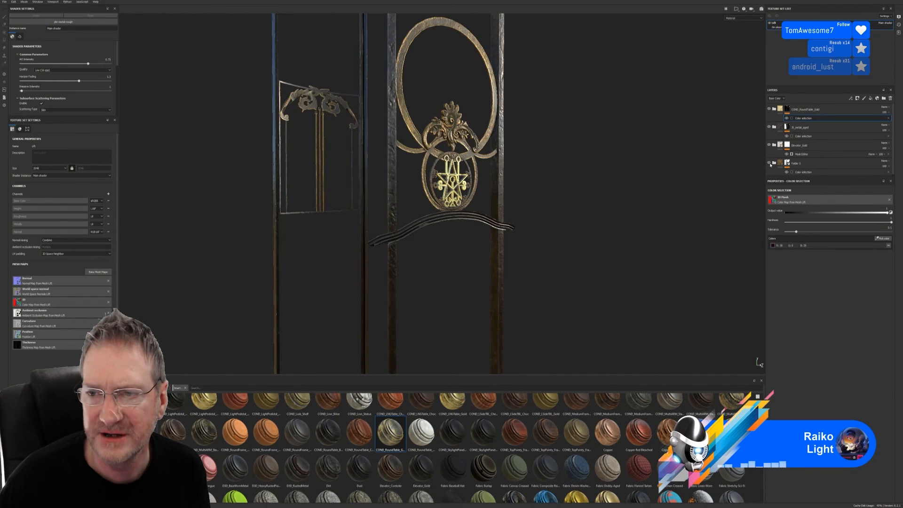
- Open that folder's color selection, then switch to 3ds Max and enable vertex channel display on the attached frame to check its ID colors
click(810, 172)
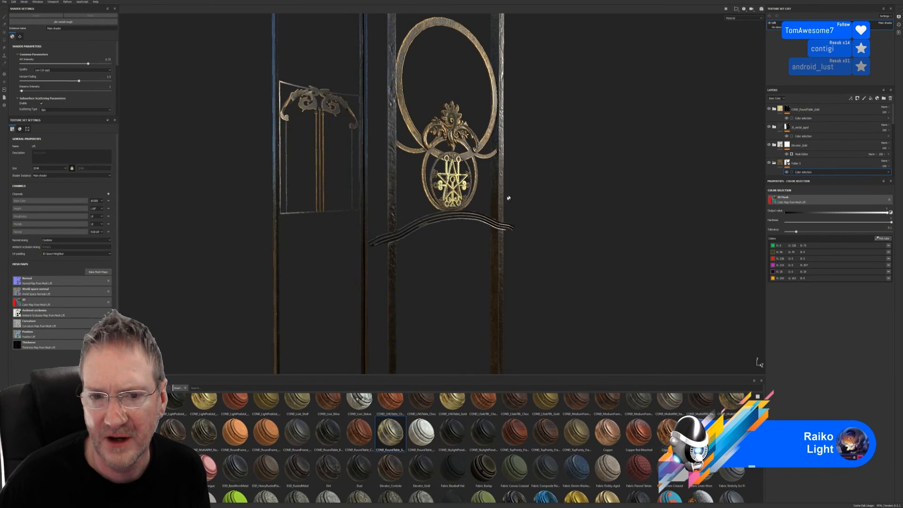
key(super+d)
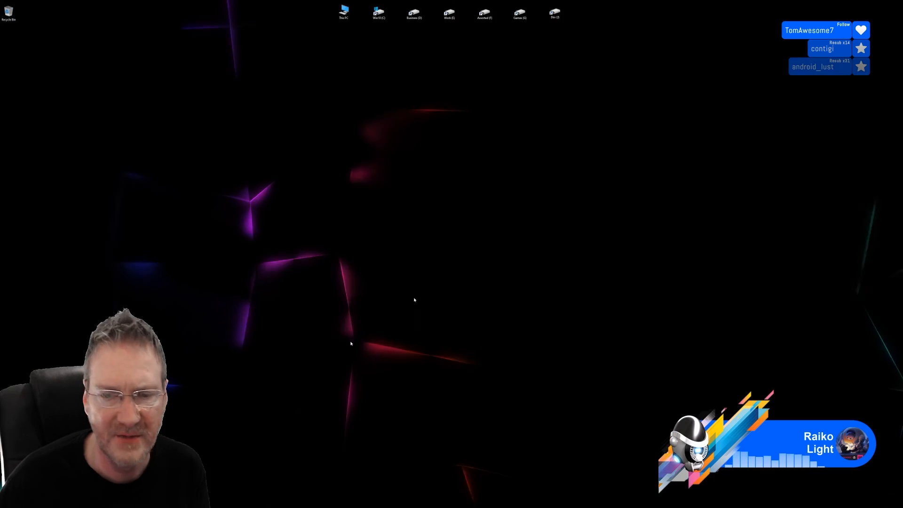
key(alt+Tab)
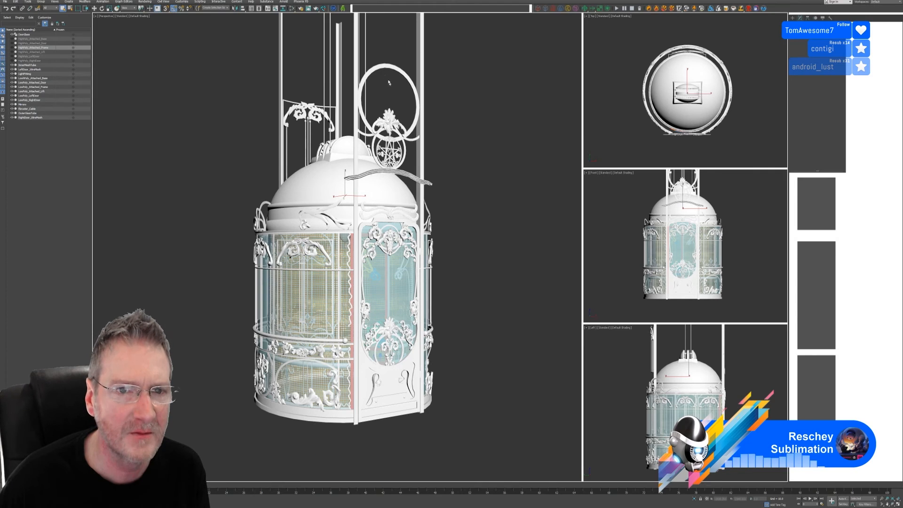
click(421, 53)
right_click(420, 55)
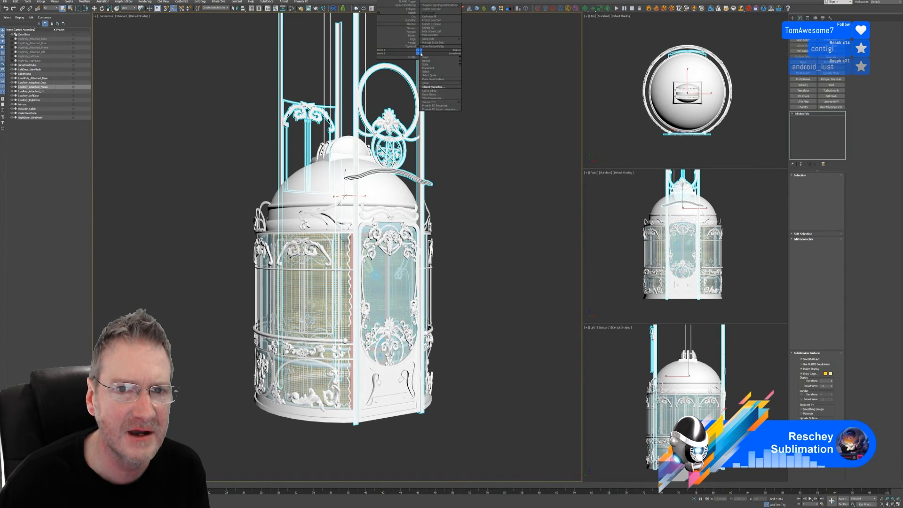
click(433, 87)
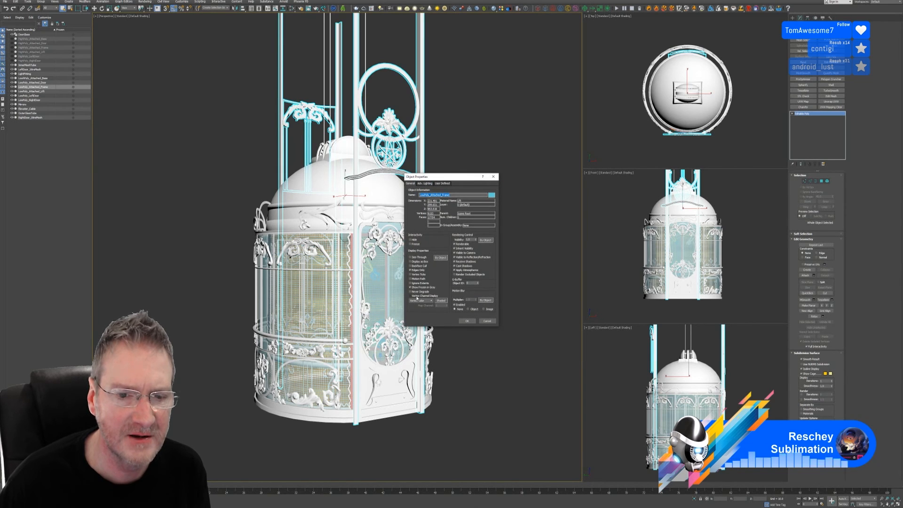
click(417, 296)
click(467, 321)
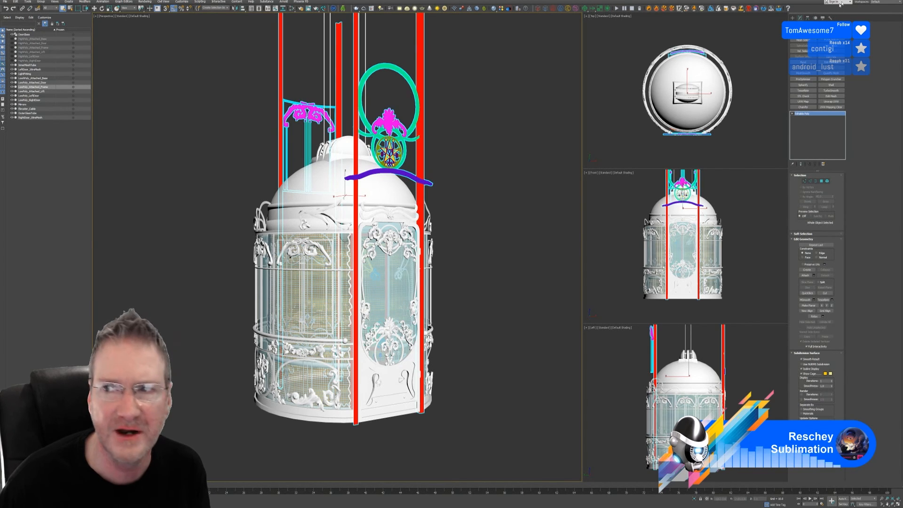
click(876, 1)
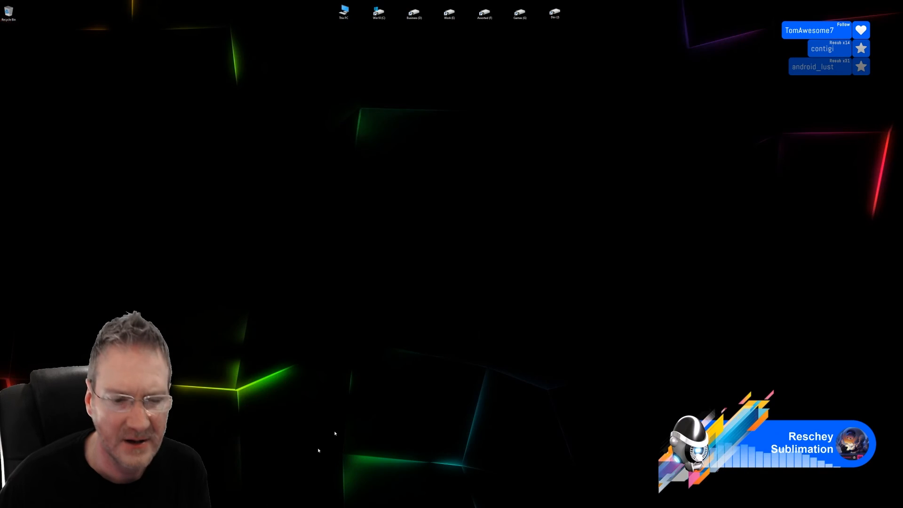
- Switch back to Substance Painter and remove the posts' red ID color from the color selection of the folder below Elevator_Gold
key(alt+Tab)
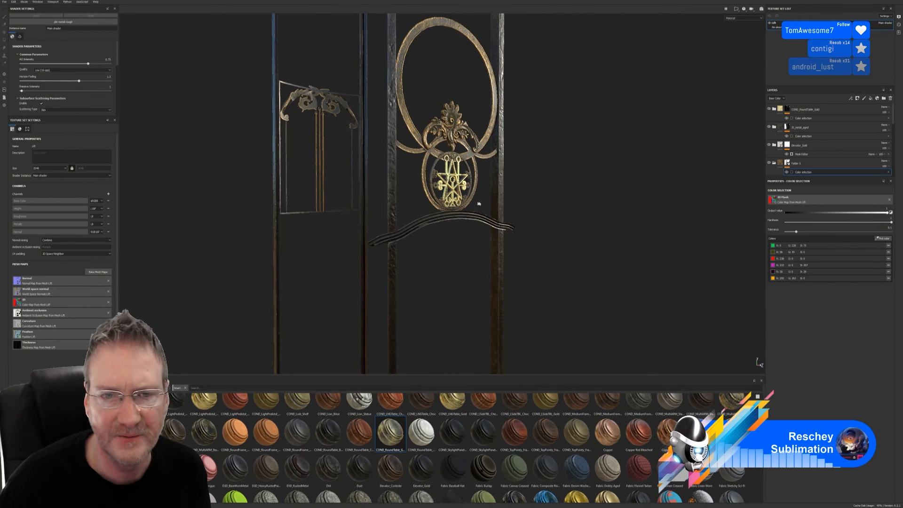
click(887, 259)
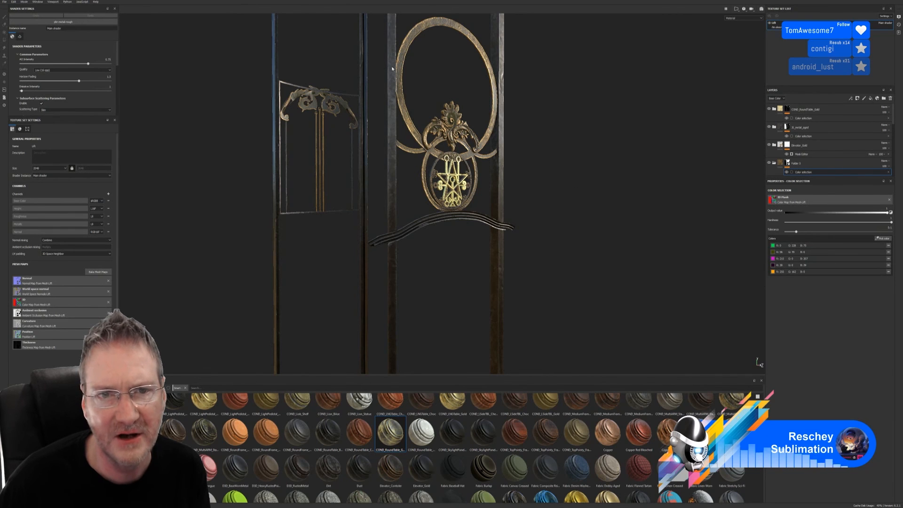
alt+drag(428, 171, 531, 151)
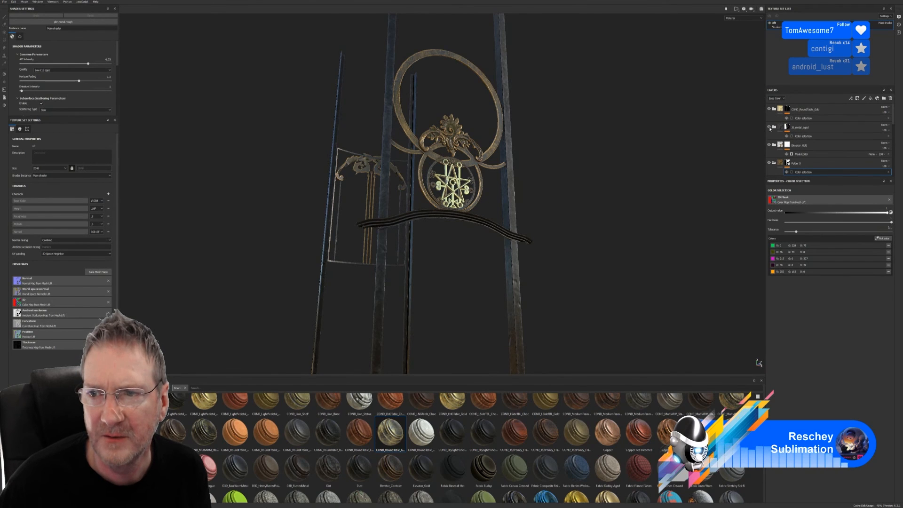
- Toggle the aged metal folder's visibility and examine its fill layers against the posts from several angles, leaving the folder collapsed
click(768, 127)
click(769, 127)
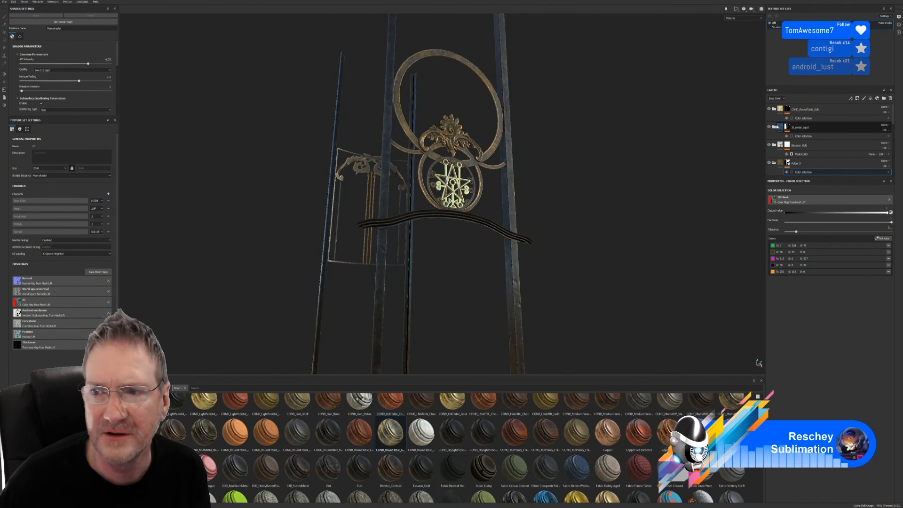
click(783, 132)
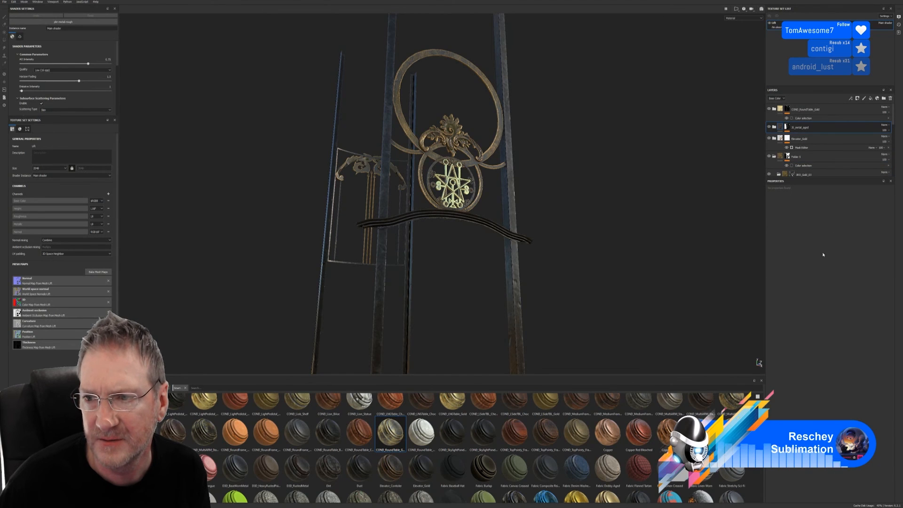
click(774, 127)
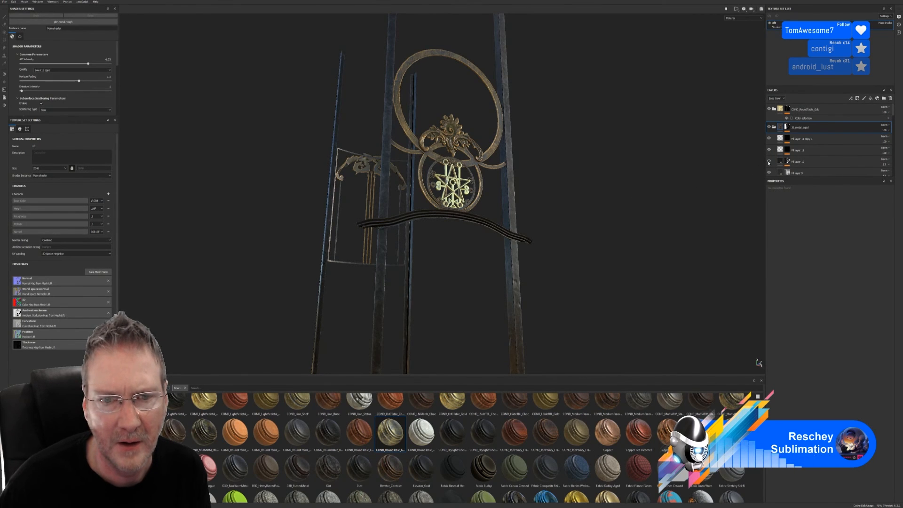
alt+drag(668, 198, 393, 288)
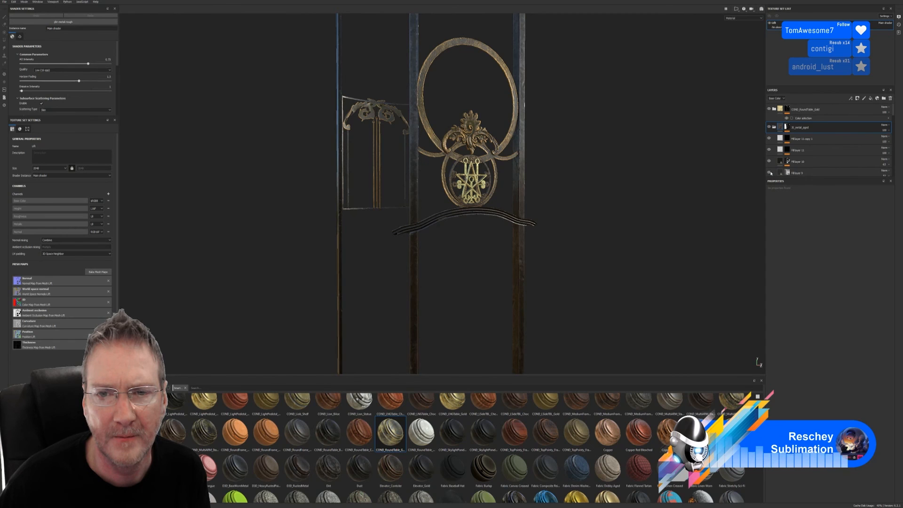
scroll(800, 171, down, 2)
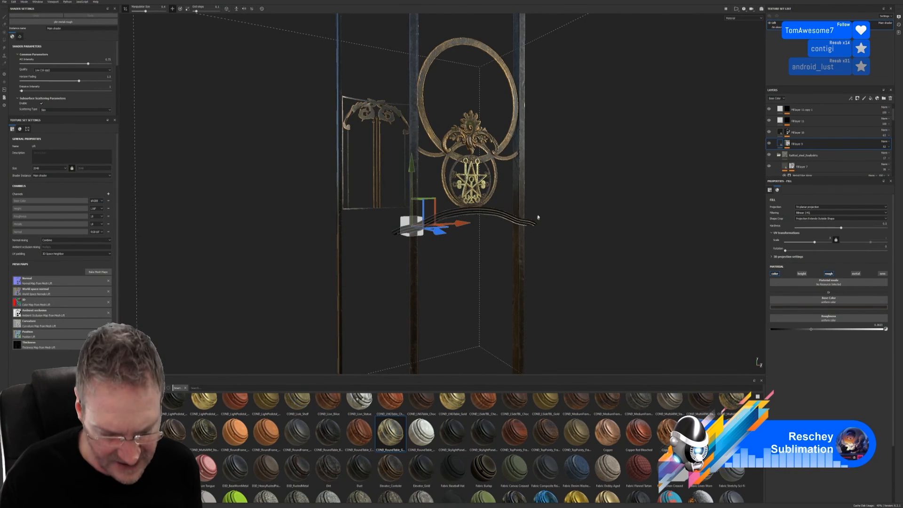
alt+drag(598, 229, 417, 190)
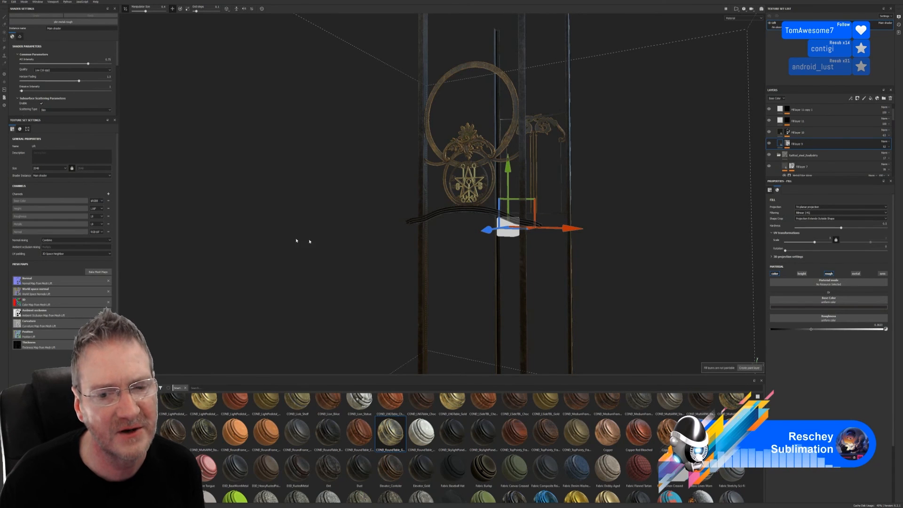
alt+drag(309, 241, 518, 235)
scroll(794, 165, up, 2)
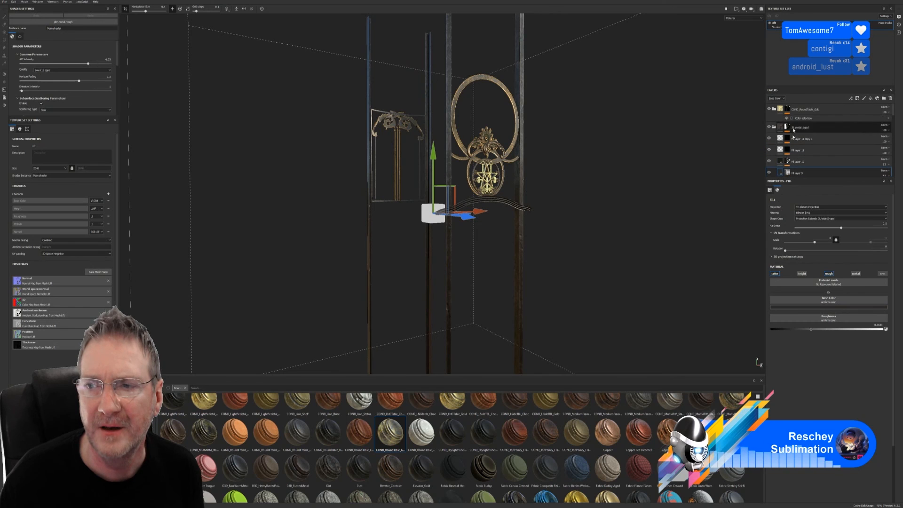
click(774, 128)
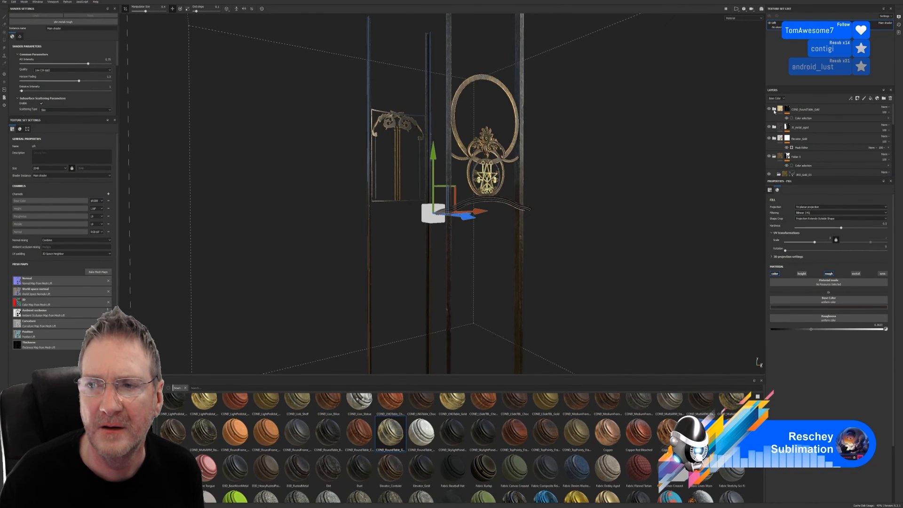
- Select the COND_RoundTable_Gold folder and save the project
click(812, 110)
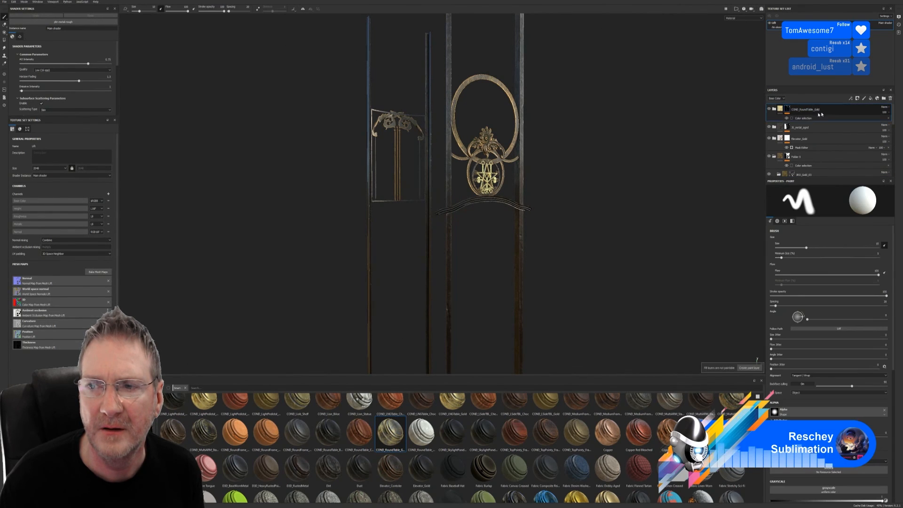
mouse_move(578, 197)
alt+mouse_down()
mouse_move(405, 184)
mouse_move(417, 154)
mouse_move(574, 195)
mouse_move(341, 238)
mouse_move(385, 236)
mouse_move(372, 211)
mouse_move(437, 218)
mouse_move(467, 183)
mouse_move(492, 193)
alt+mouse_up()
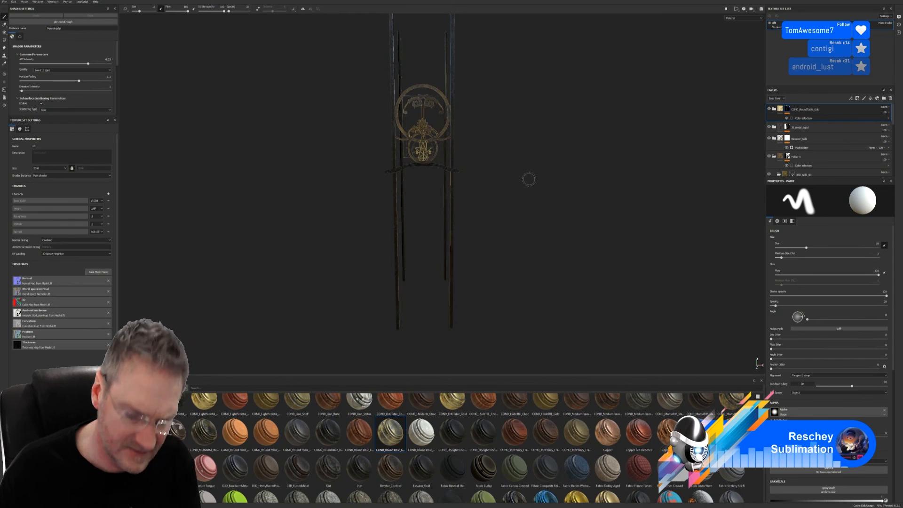
alt+right_drag(404, 141, 488, 208)
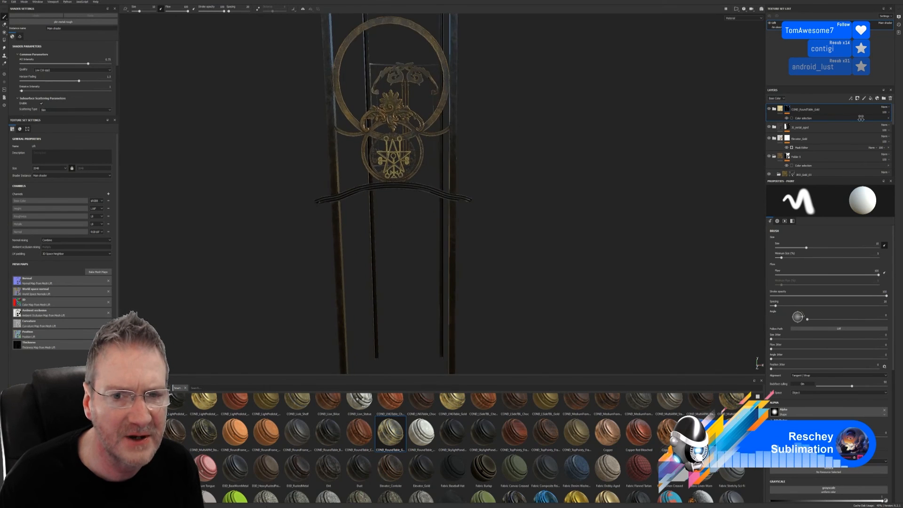
mouse_move(488, 208)
alt+mouse_down()
mouse_move(499, 167)
mouse_move(516, 162)
mouse_move(568, 189)
mouse_move(550, 212)
mouse_move(445, 198)
mouse_move(547, 195)
mouse_move(139, 227)
mouse_move(339, 191)
mouse_move(293, 171)
alt+mouse_up()
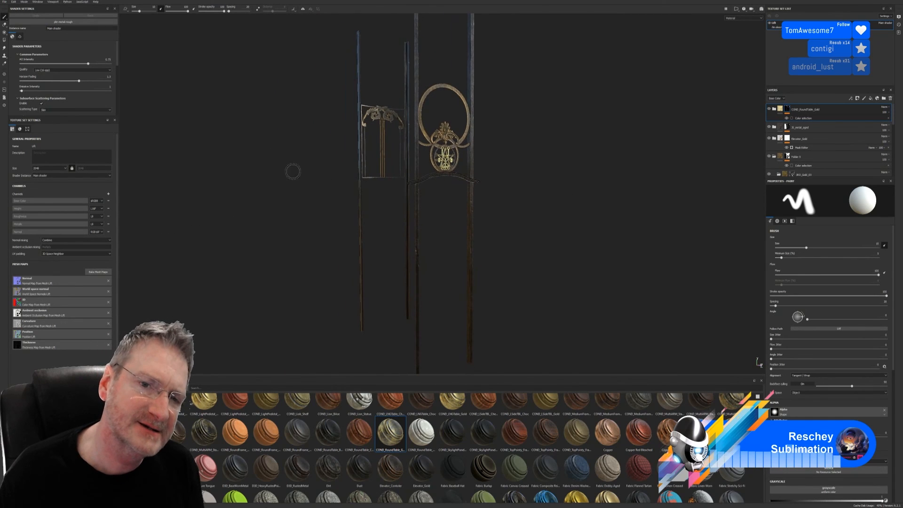
click(4, 4)
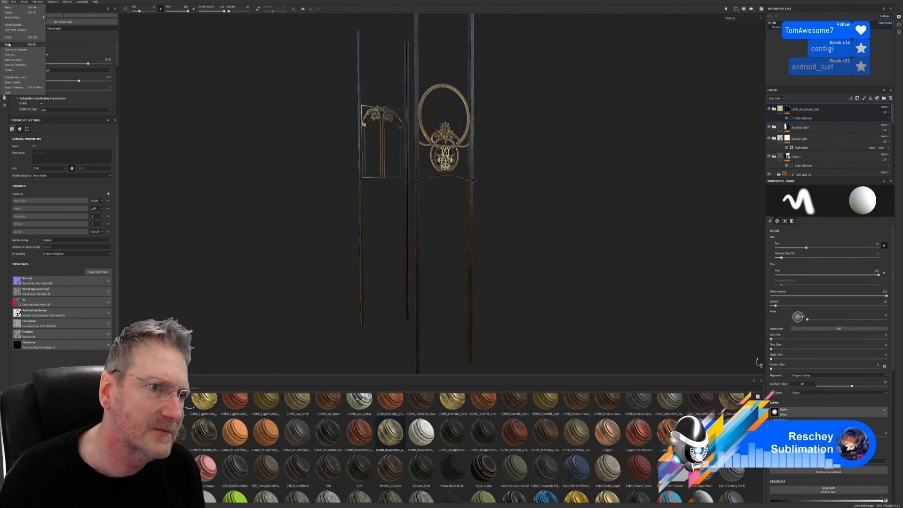
click(42, 54)
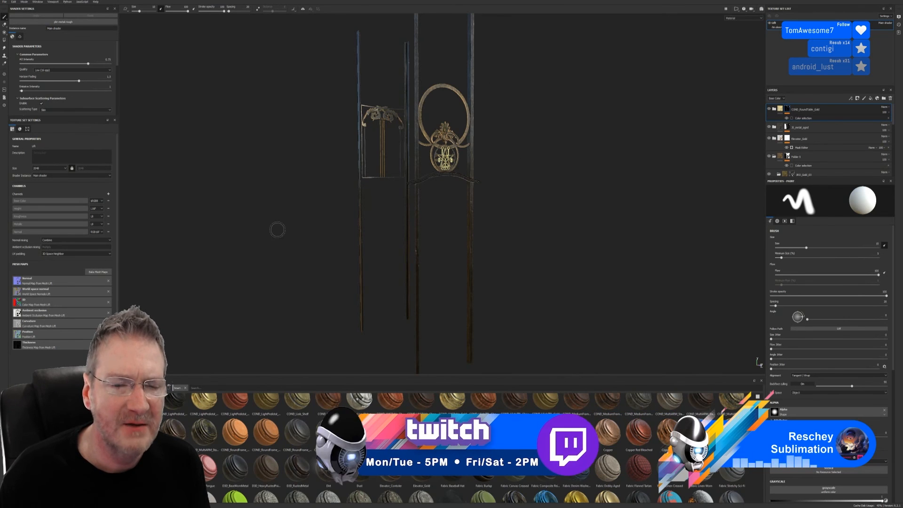
- Inspect the metal finish on the gate's scroll ornament, posts and rings from behind, close up and from the side
alt+drag(296, 238, 660, 218)
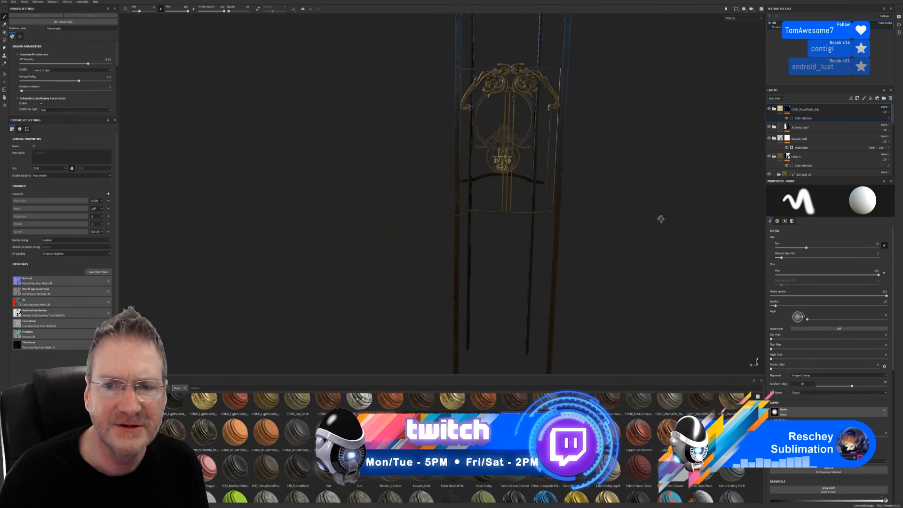
alt+right_drag(660, 219, 583, 116)
alt+drag(583, 116, 544, 177)
alt+right_drag(510, 194, 757, 212)
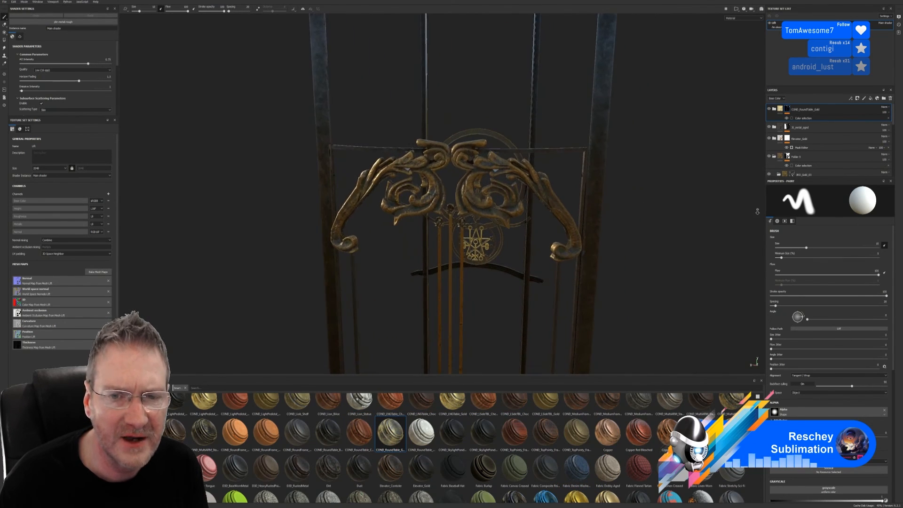
alt+right_drag(522, 212, 724, 213)
mouse_move(423, 213)
alt+right_down()
mouse_move(572, 217)
mouse_move(210, 252)
mouse_move(294, 215)
alt+right_up()
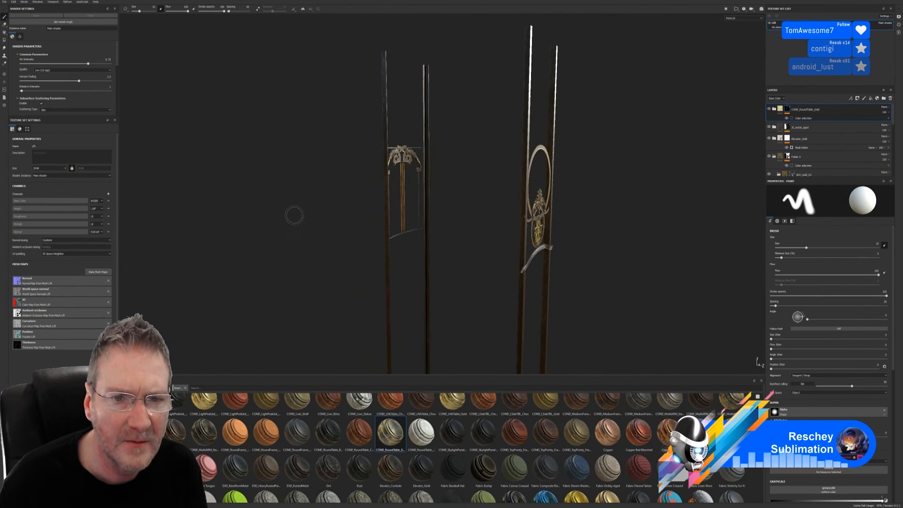
alt+right_drag(361, 190, 560, 159)
alt+middle_drag(390, 156, 396, 199)
mouse_move(372, 169)
alt+right_down()
mouse_move(554, 158)
mouse_move(484, 165)
alt+right_up()
alt+drag(485, 188, 519, 207)
alt+middle_drag(519, 207, 514, 167)
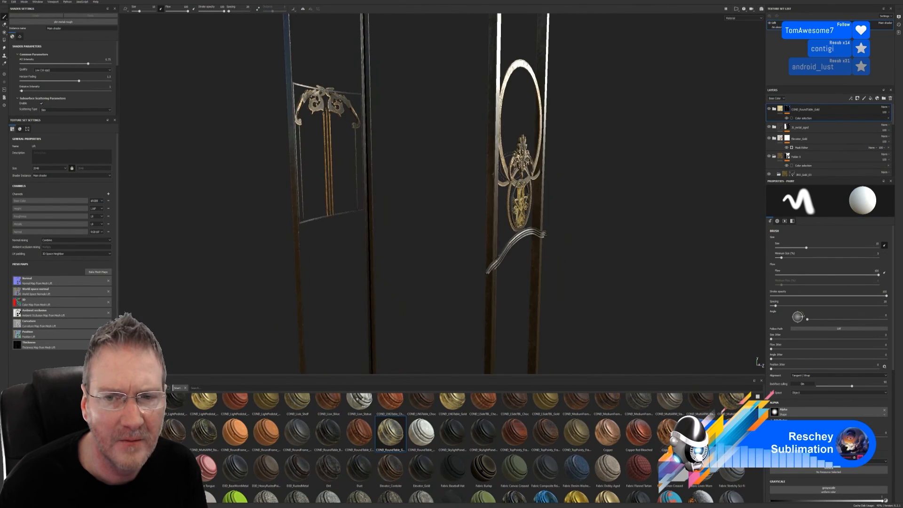
- Examine the gate's metal finish from the front, checking the rings, scroll ornament, star emblem and posts from a distance and close up
alt+drag(513, 166, 395, 166)
mouse_move(496, 179)
alt+right_down()
mouse_move(280, 202)
mouse_move(308, 240)
alt+right_up()
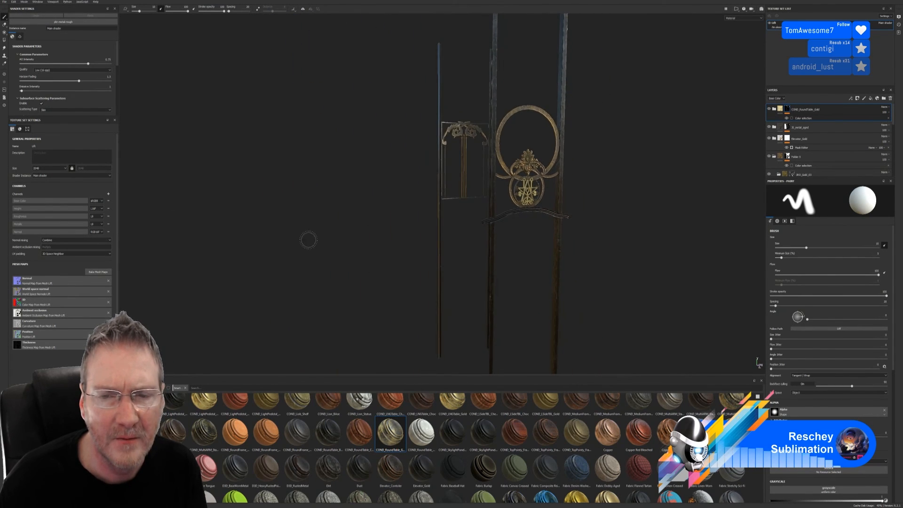
alt+drag(393, 225, 339, 199)
alt+right_drag(376, 211, 532, 209)
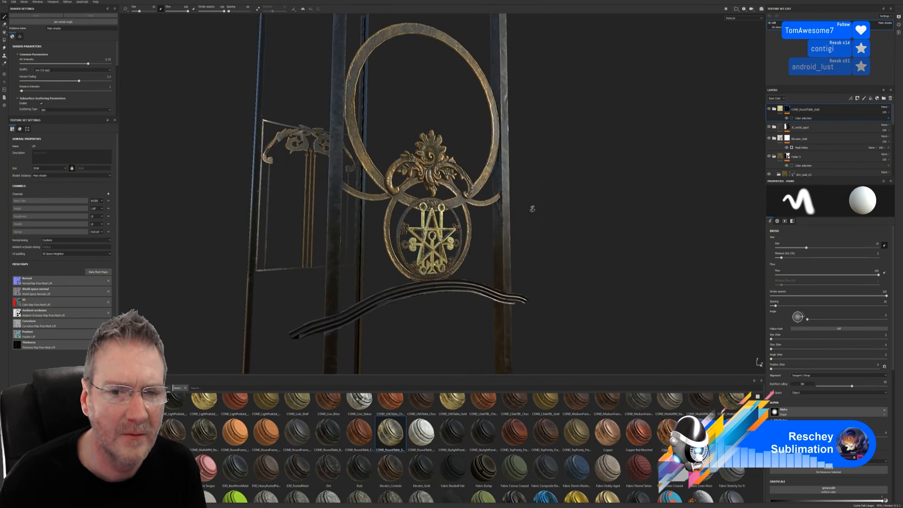
alt+middle_drag(532, 209, 514, 226)
alt+drag(514, 227, 457, 238)
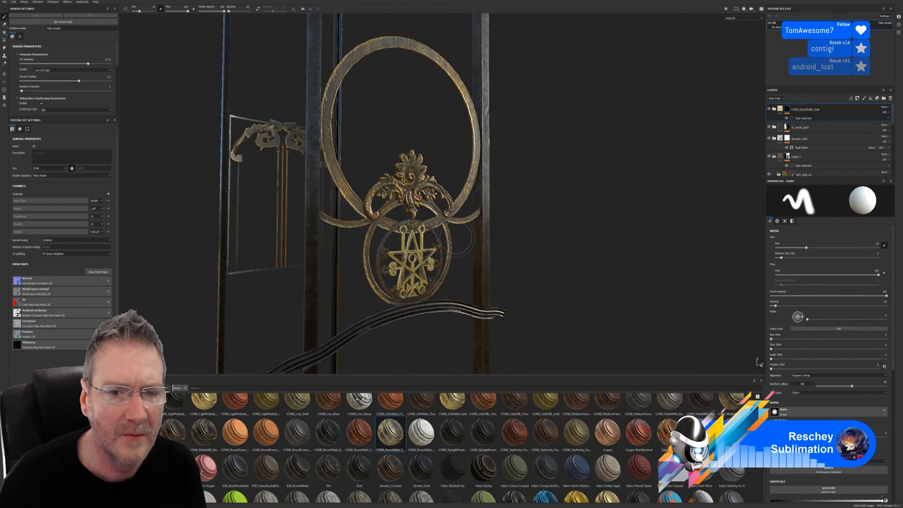
alt+middle_drag(455, 237, 458, 211)
alt+drag(465, 211, 438, 220)
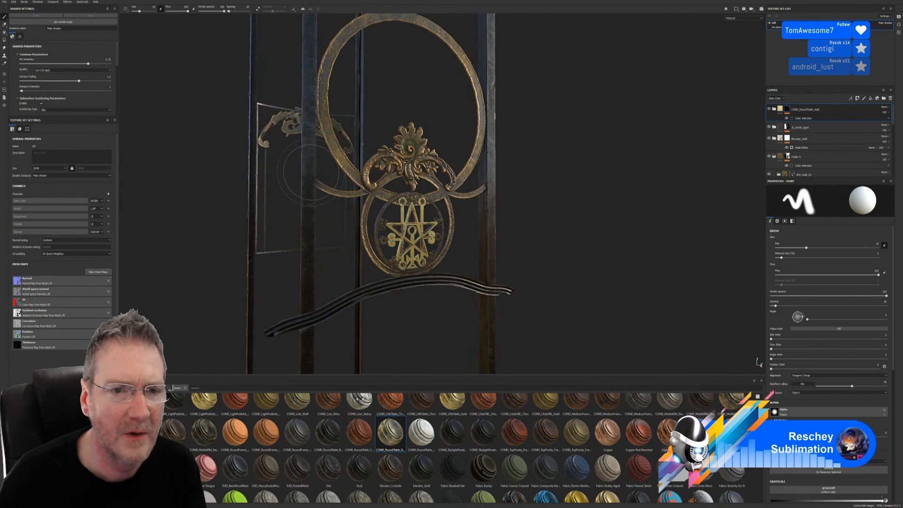
- Save the texturing project, and switch to 3ds Max to save the elevator scene with nothing selected
click(1, 3)
click(12, 47)
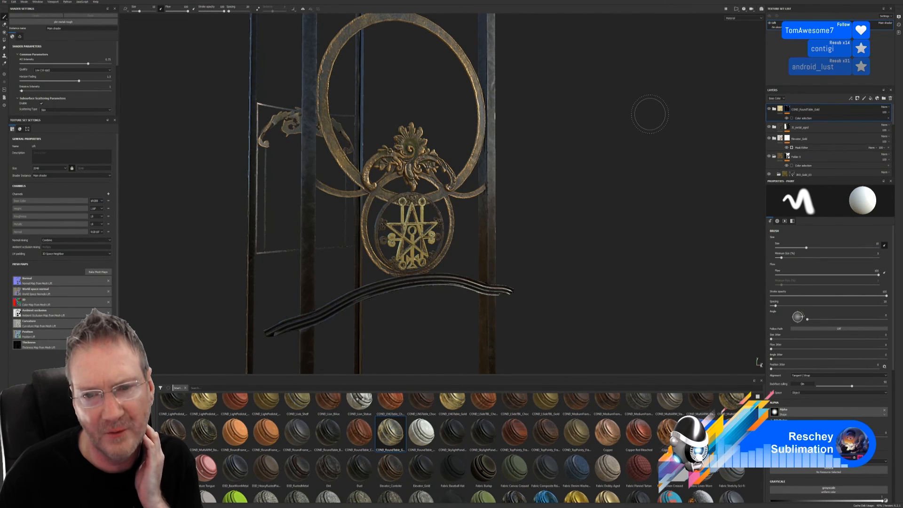
key(super+d)
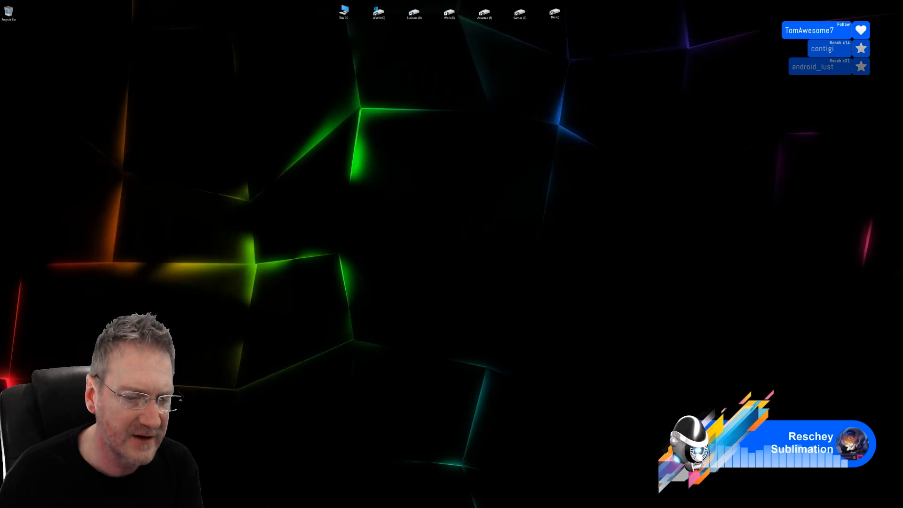
key(alt+Tab)
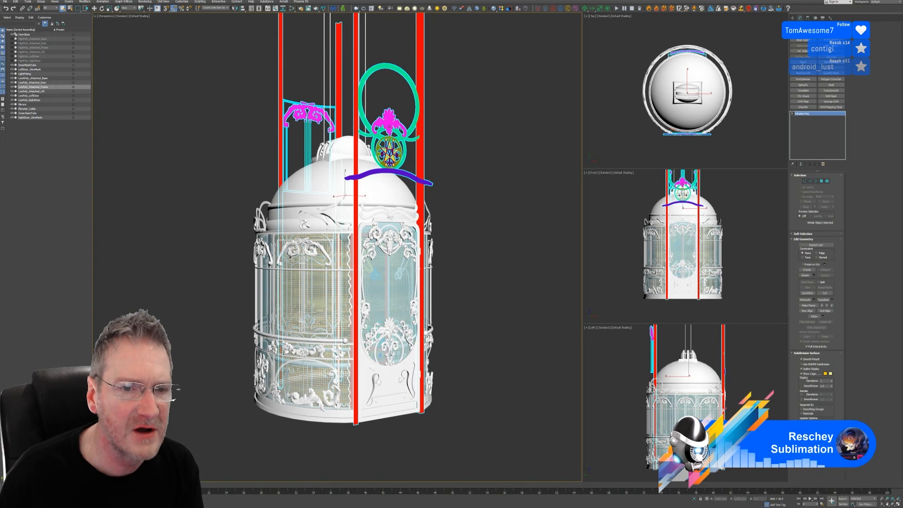
click(455, 107)
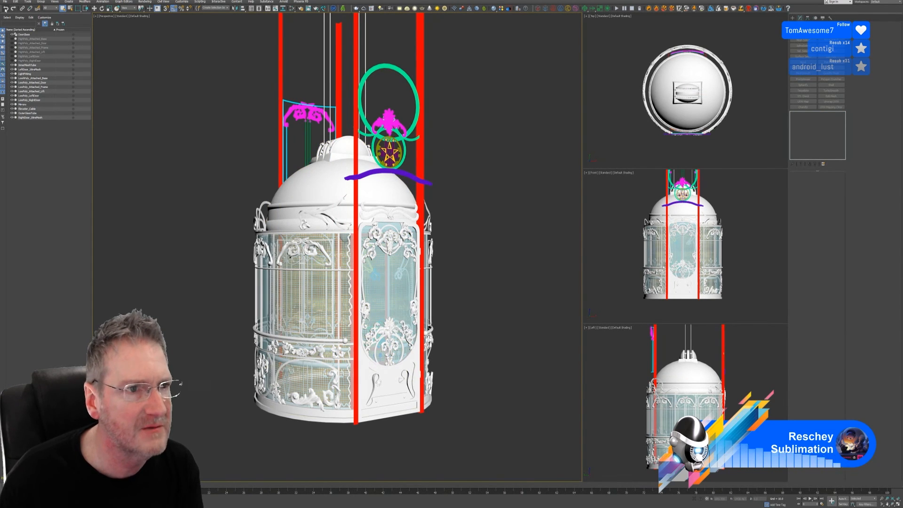
click(6, 2)
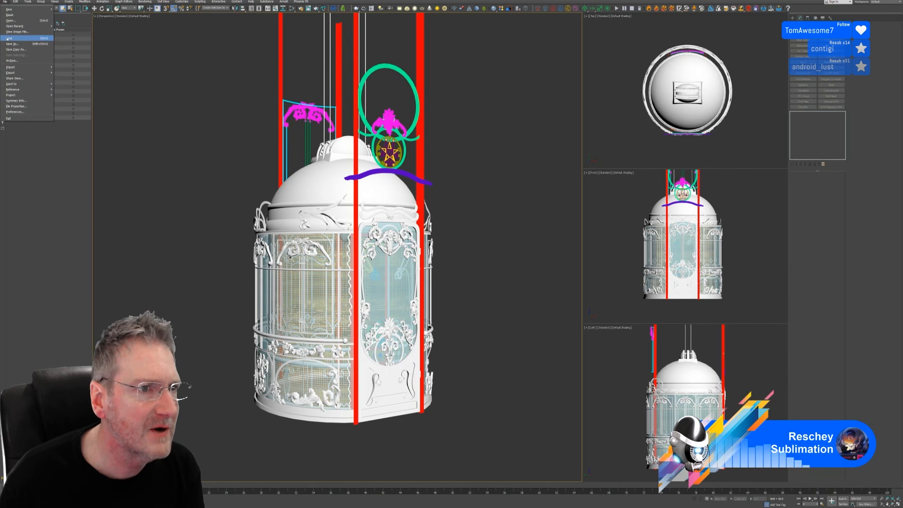
click(18, 38)
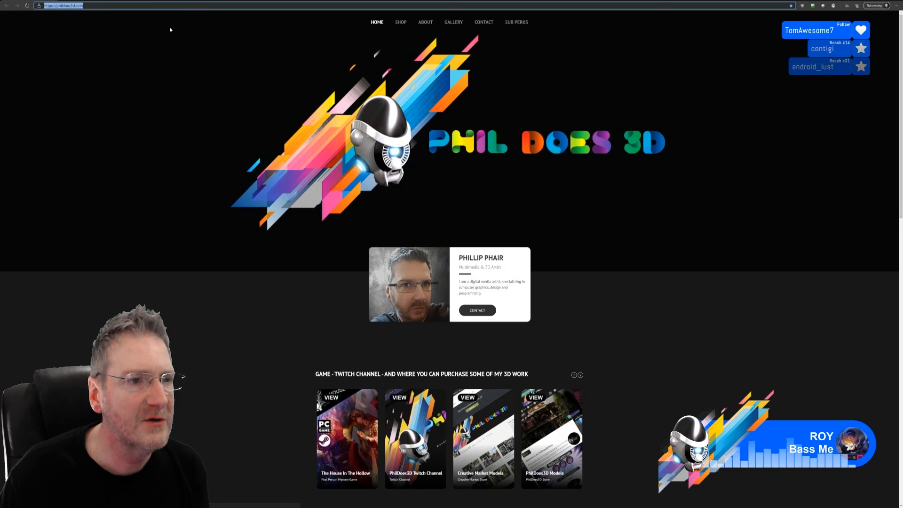
- Open the copied Discord image link in the browser, view the whole character render, and return to 3ds Max
key(ctrl+v)
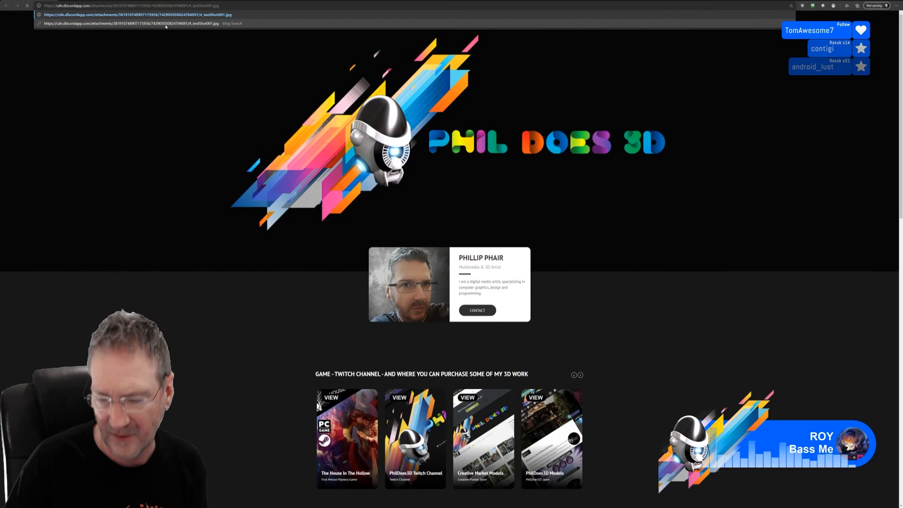
key(Return)
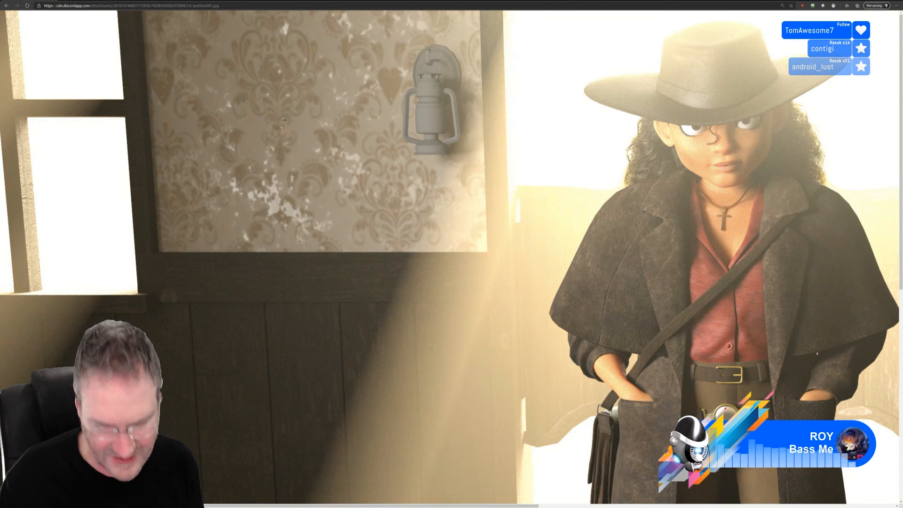
scroll(285, 119, down, 2)
ctrl+scroll(283, 122, down, 3)
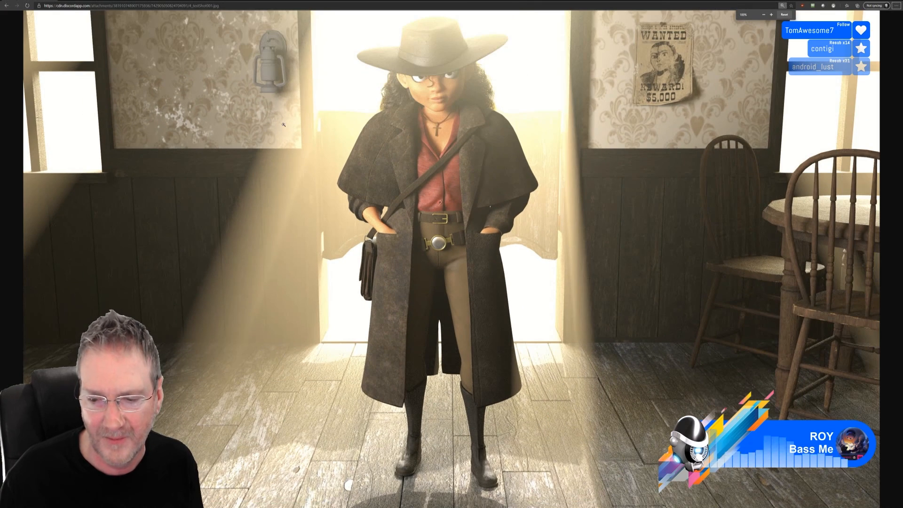
ctrl+scroll(282, 124, down, 1)
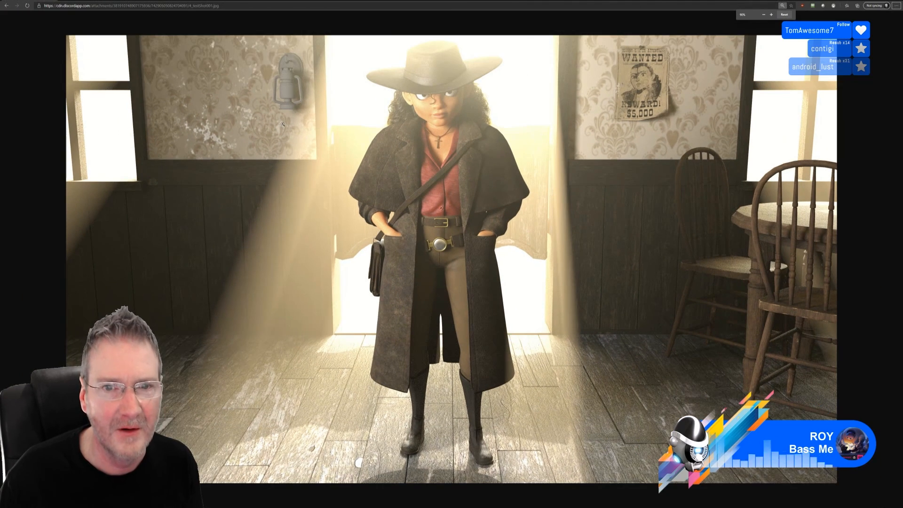
ctrl+scroll(281, 123, up, 1)
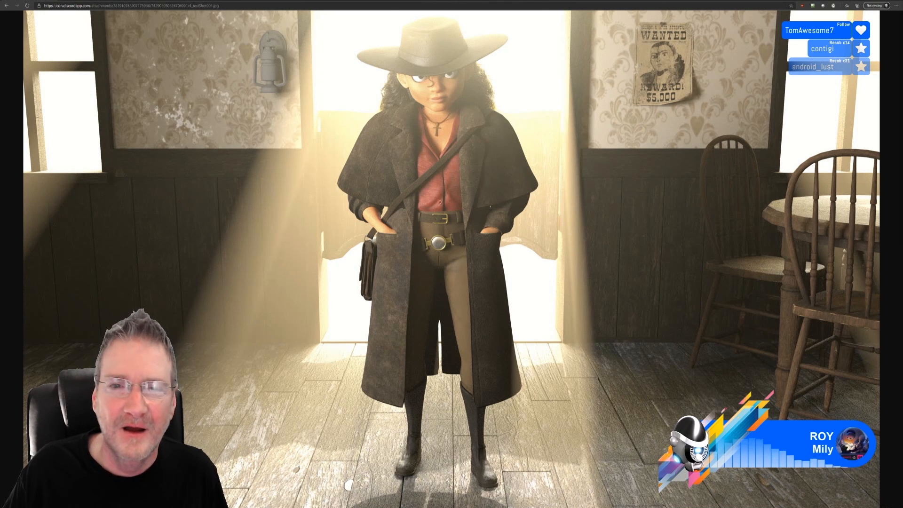
click(876, 1)
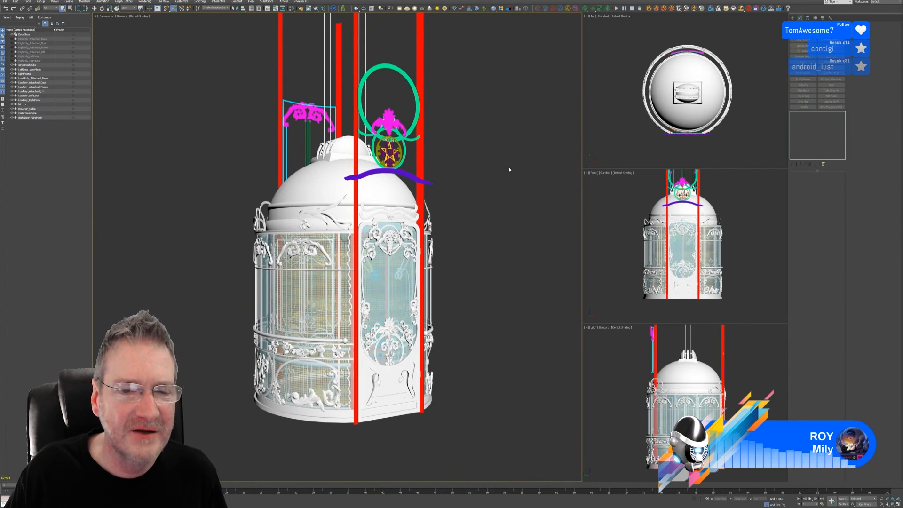